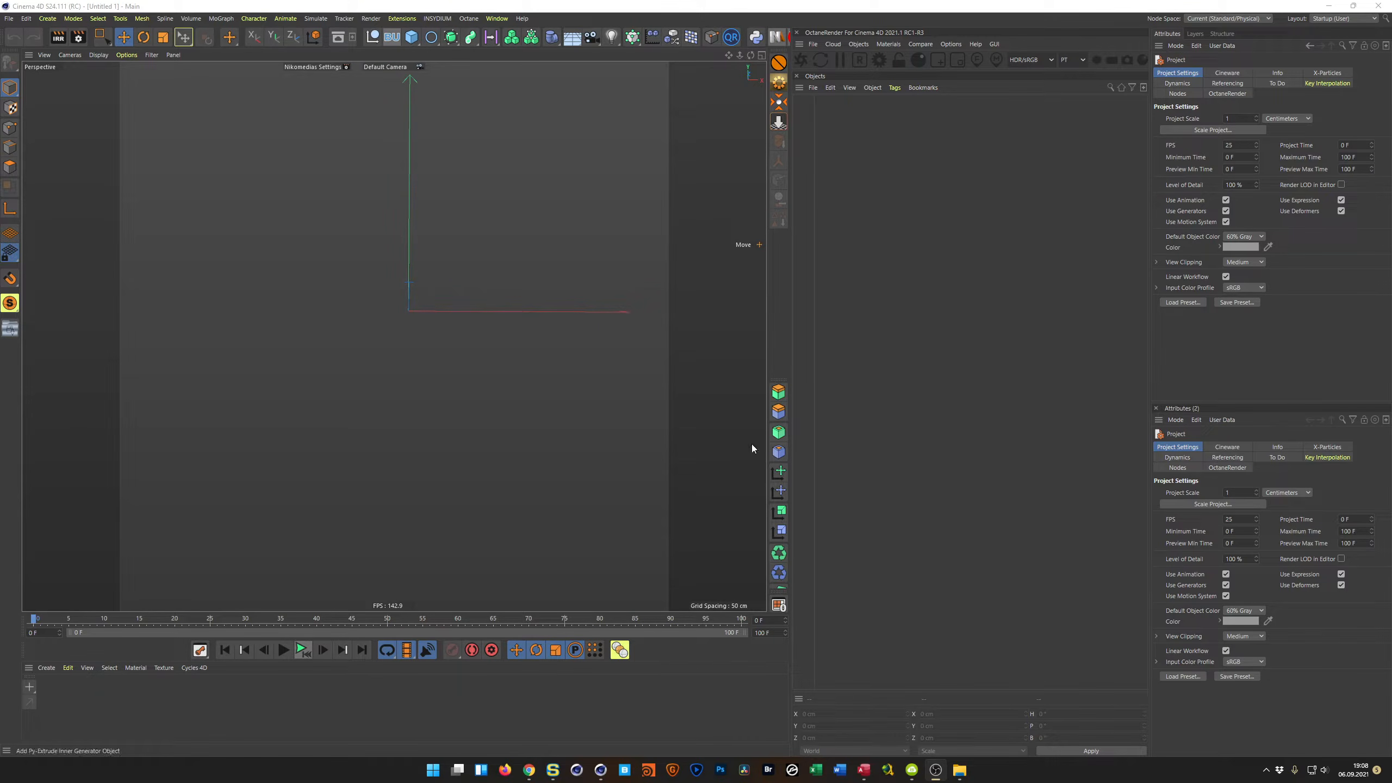
# Switch to the browser to view the Instagram preview of the balance loop animation, and return to Cinema 4D
pyautogui.click(529, 771)
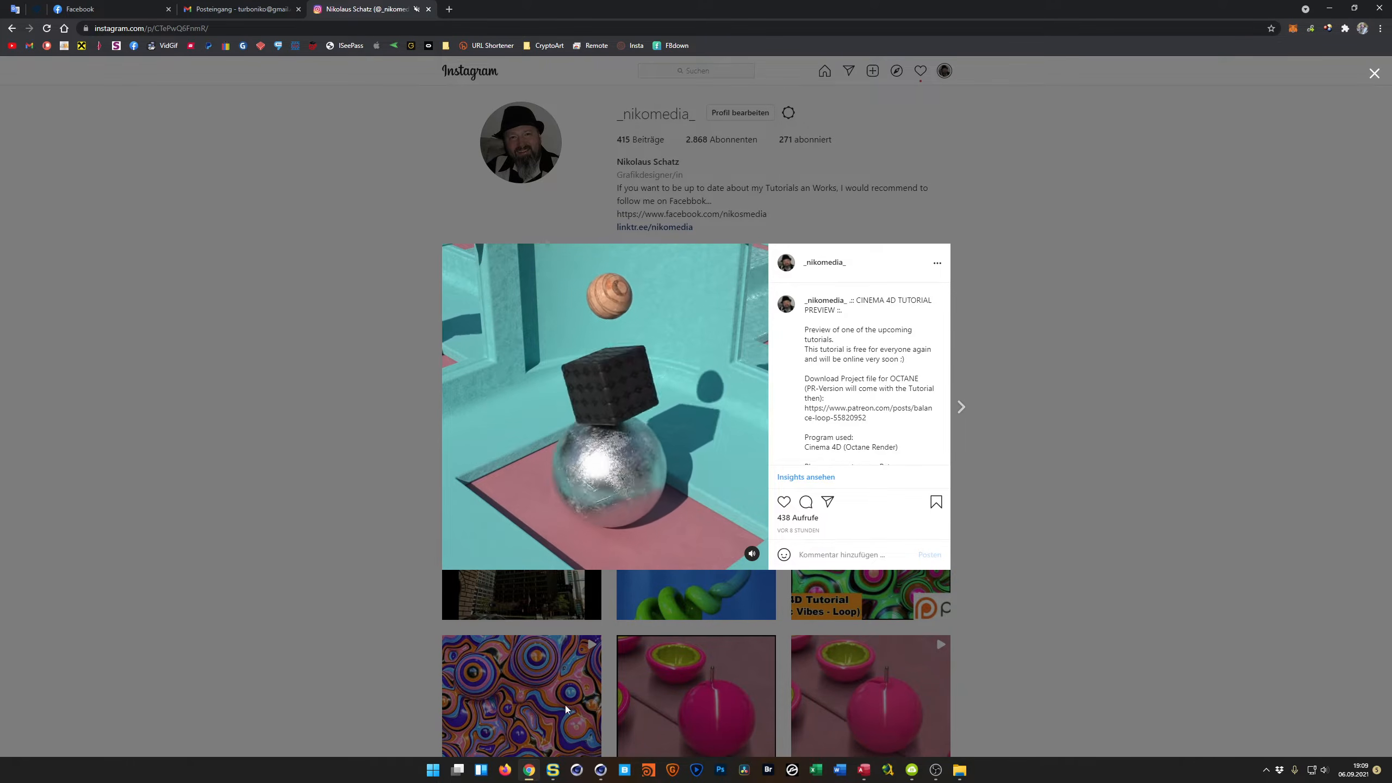
pyautogui.click(600, 770)
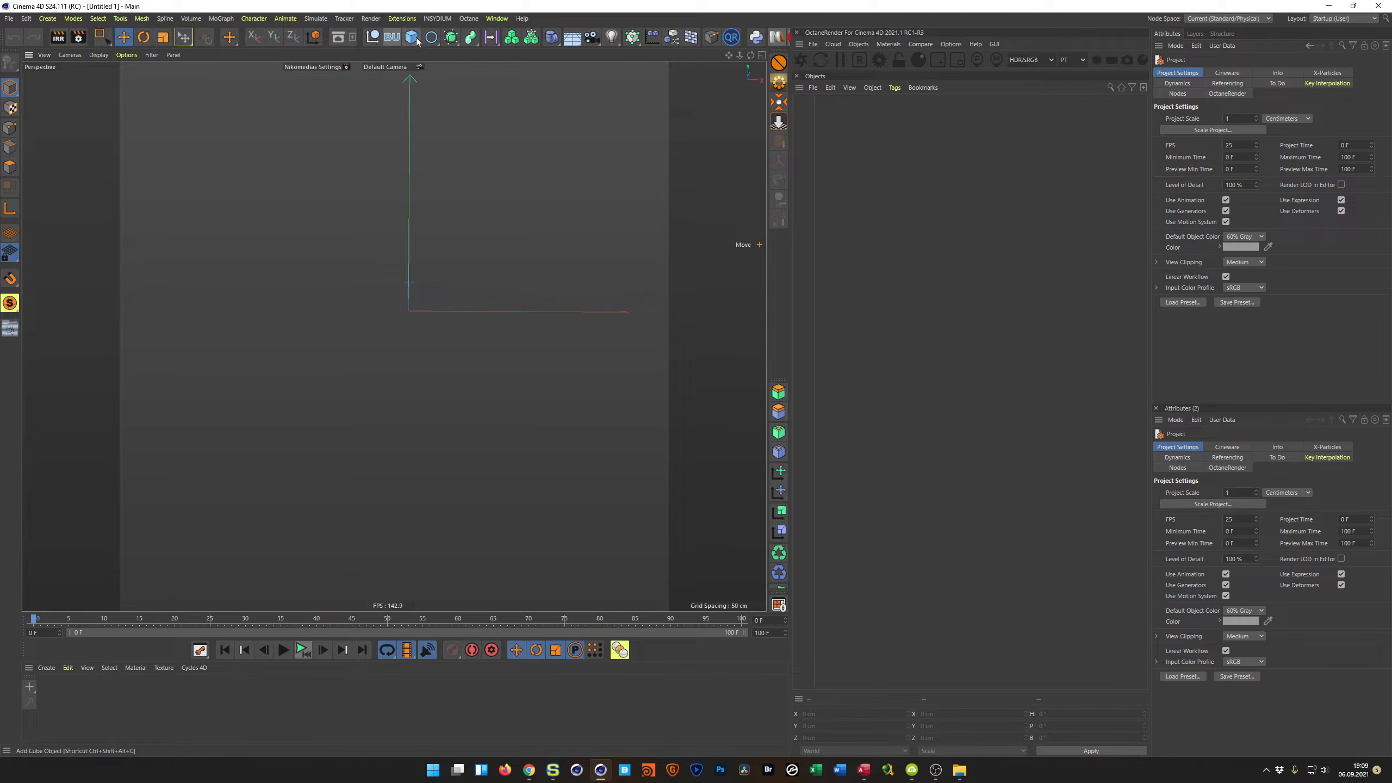
# Load the Tutorials layout and display the playback controls with large icons
pyautogui.click(1329, 19)
pyautogui.click(1338, 173)
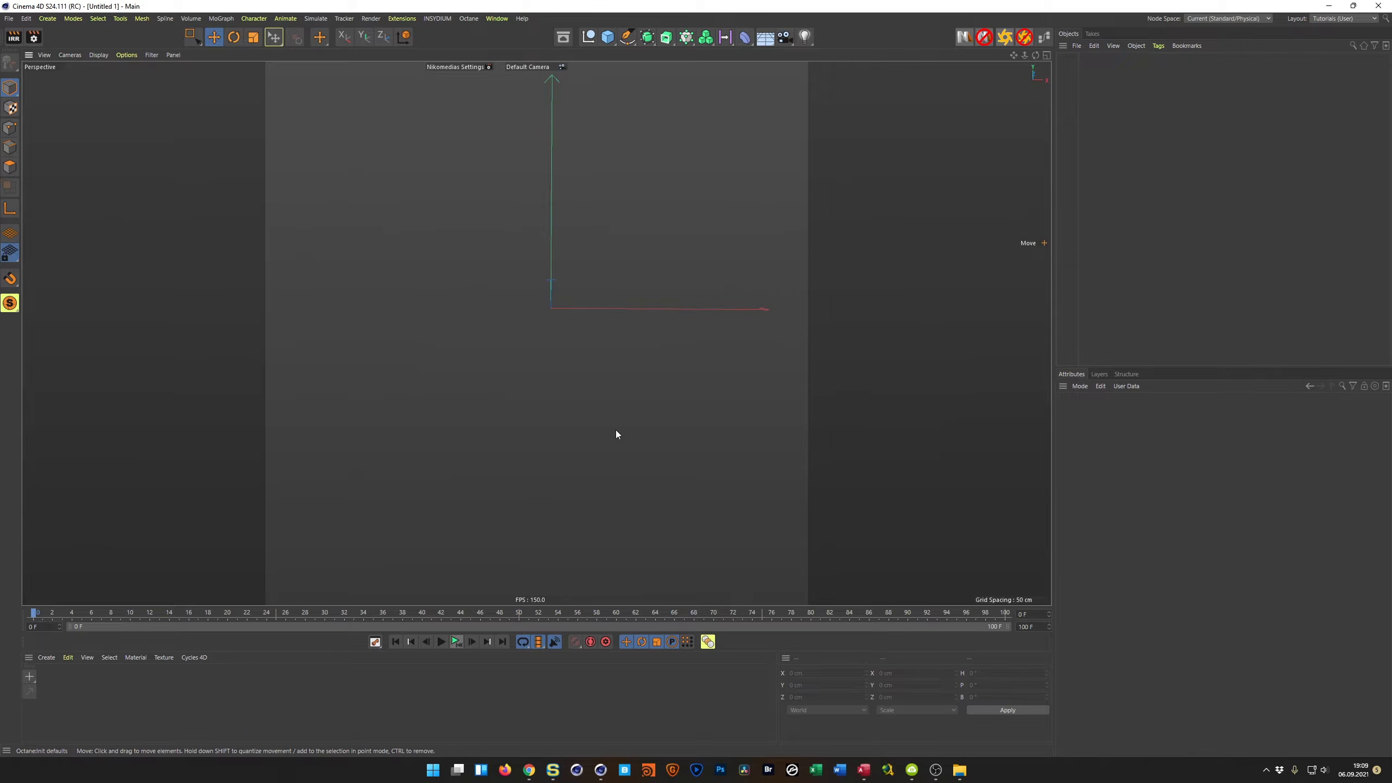
pyautogui.rightClick(355, 646)
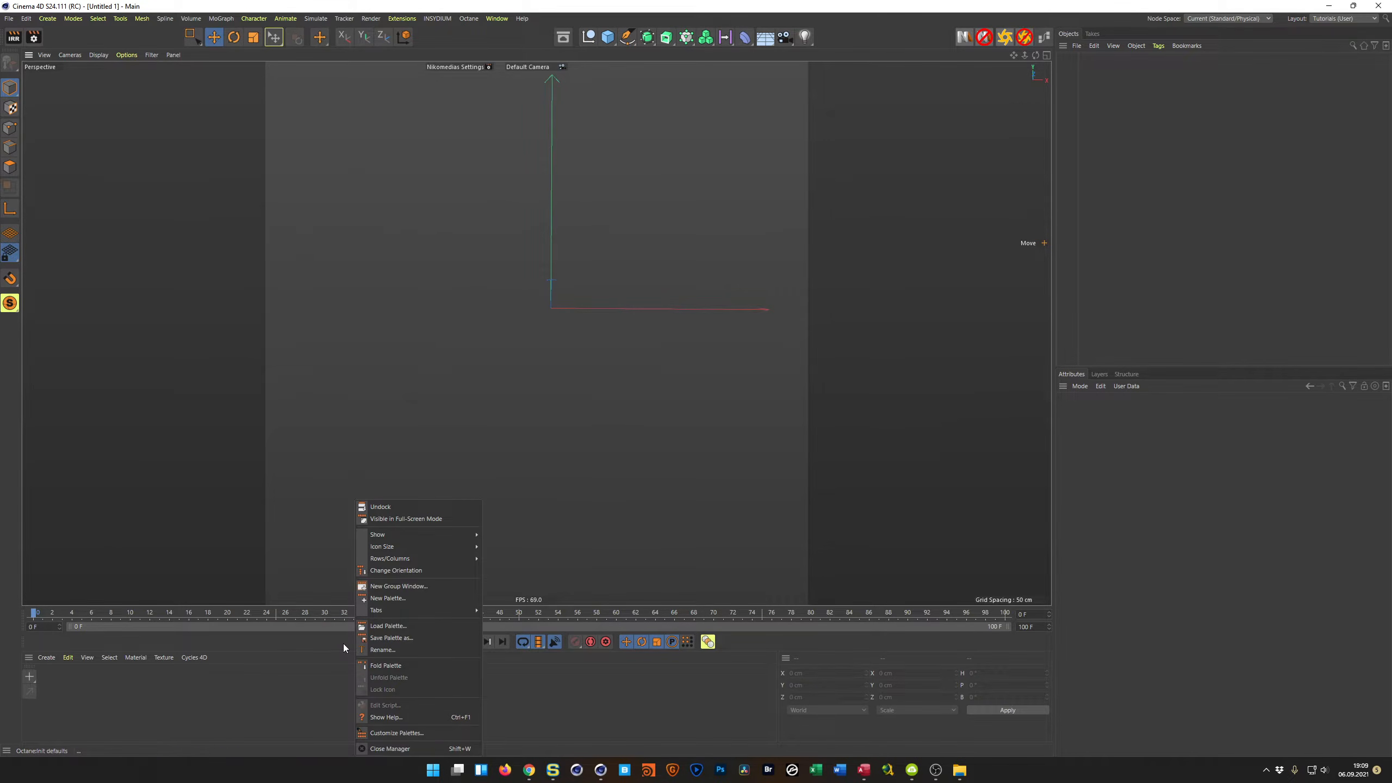
pyautogui.moveTo(413, 547)
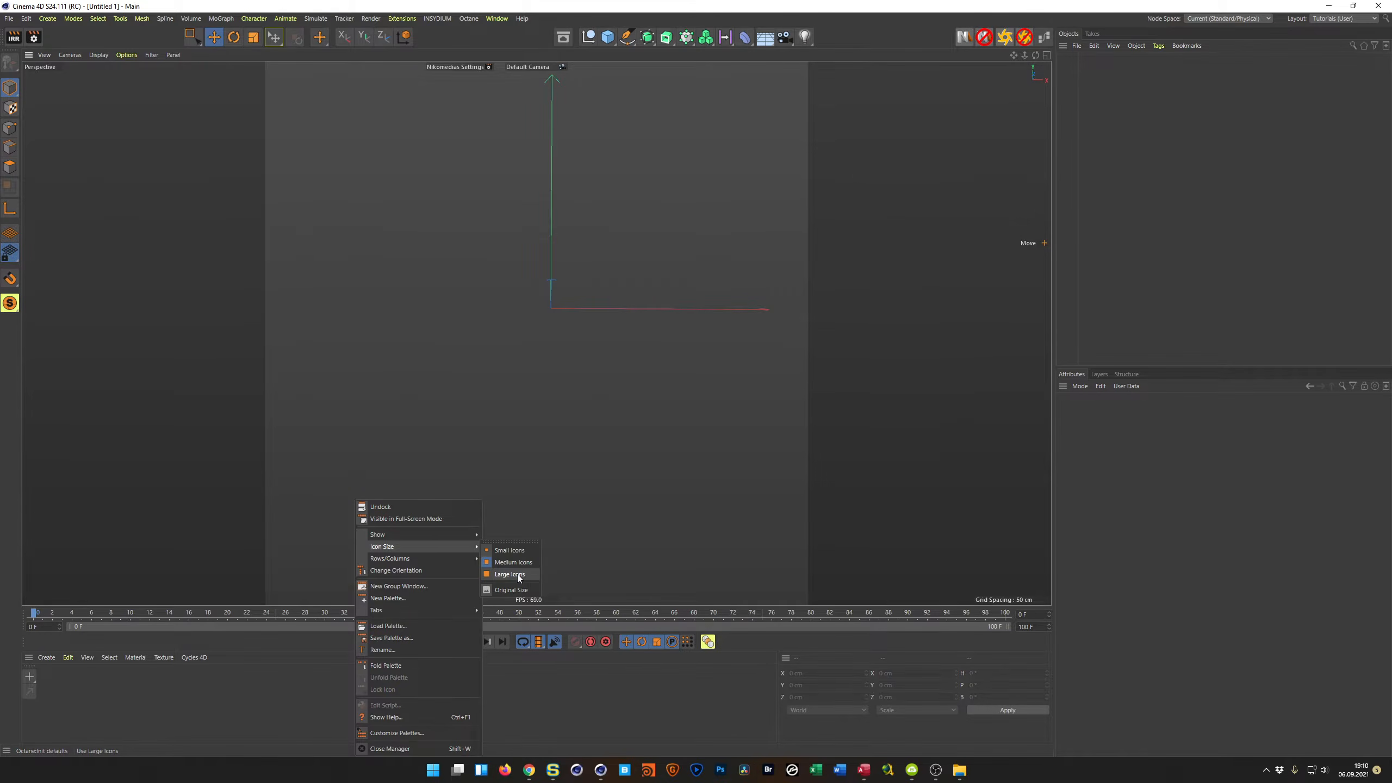
pyautogui.click(508, 574)
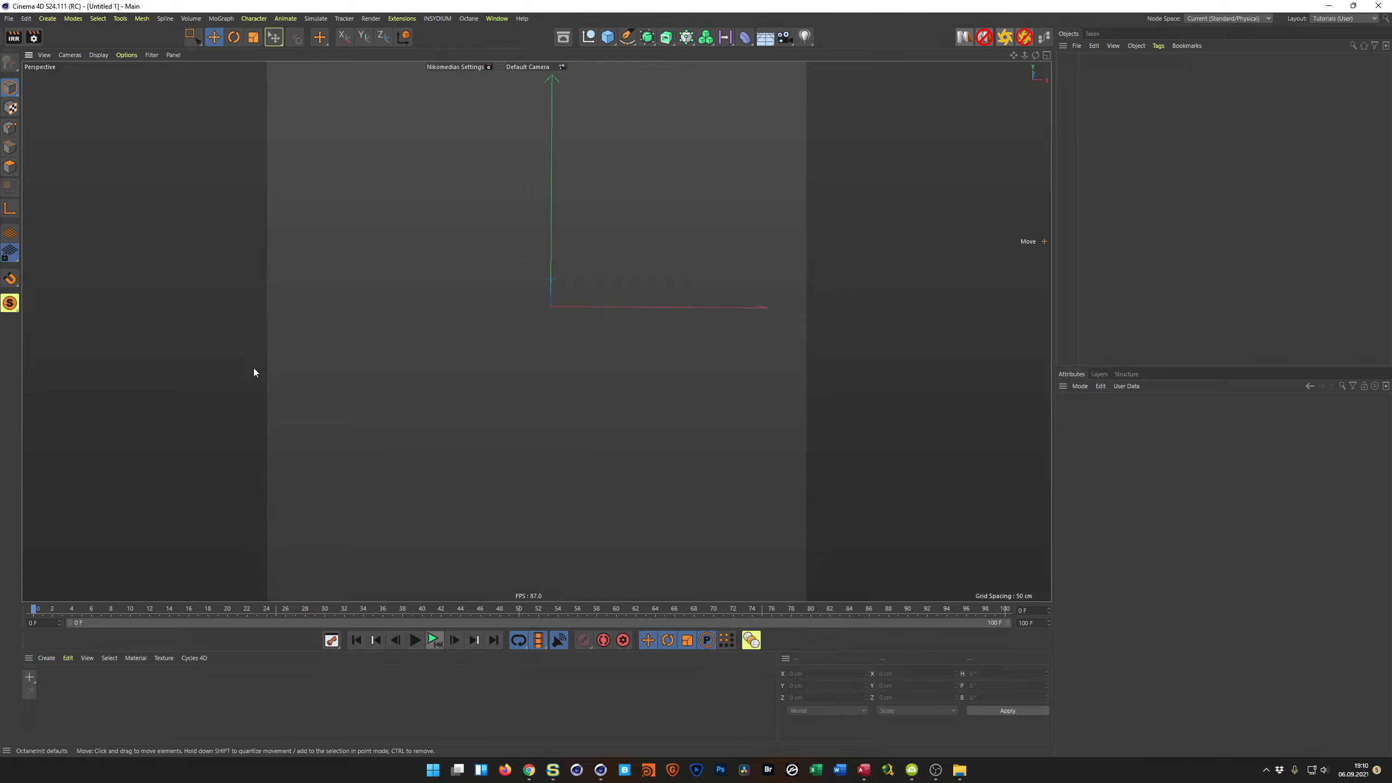
# Add a cube and set its X, Y and Z sizes to 100 cm
pyautogui.click(607, 44)
pyautogui.moveTo(625, 248)
pyautogui.keyDown('alt'); pyautogui.mouseDown()
pyautogui.moveTo(605, 246)
pyautogui.moveTo(623, 252)
pyautogui.mouseUp(); pyautogui.keyUp('alt')
pyautogui.scroll(4, 624, 252)
pyautogui.keyDown('alt'); pyautogui.moveTo(603, 255); pyautogui.dragTo(556, 257, button='middle'); pyautogui.keyUp('alt')
pyautogui.keyDown('alt'); pyautogui.moveTo(555, 258); pyautogui.dragTo(553, 242); pyautogui.keyUp('alt')
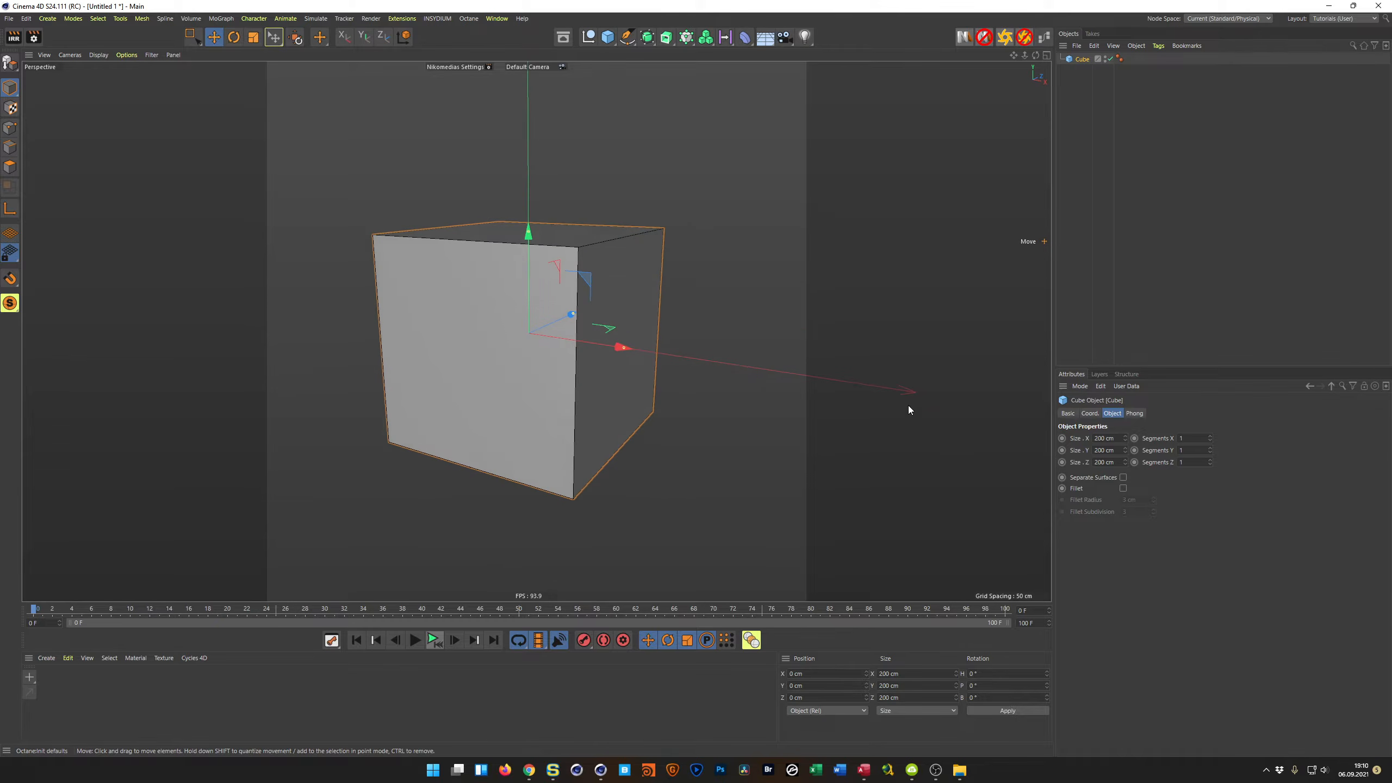
pyautogui.moveTo(1116, 440); pyautogui.dragTo(1046, 453)
pyautogui.write('100')
pyautogui.press('Return')
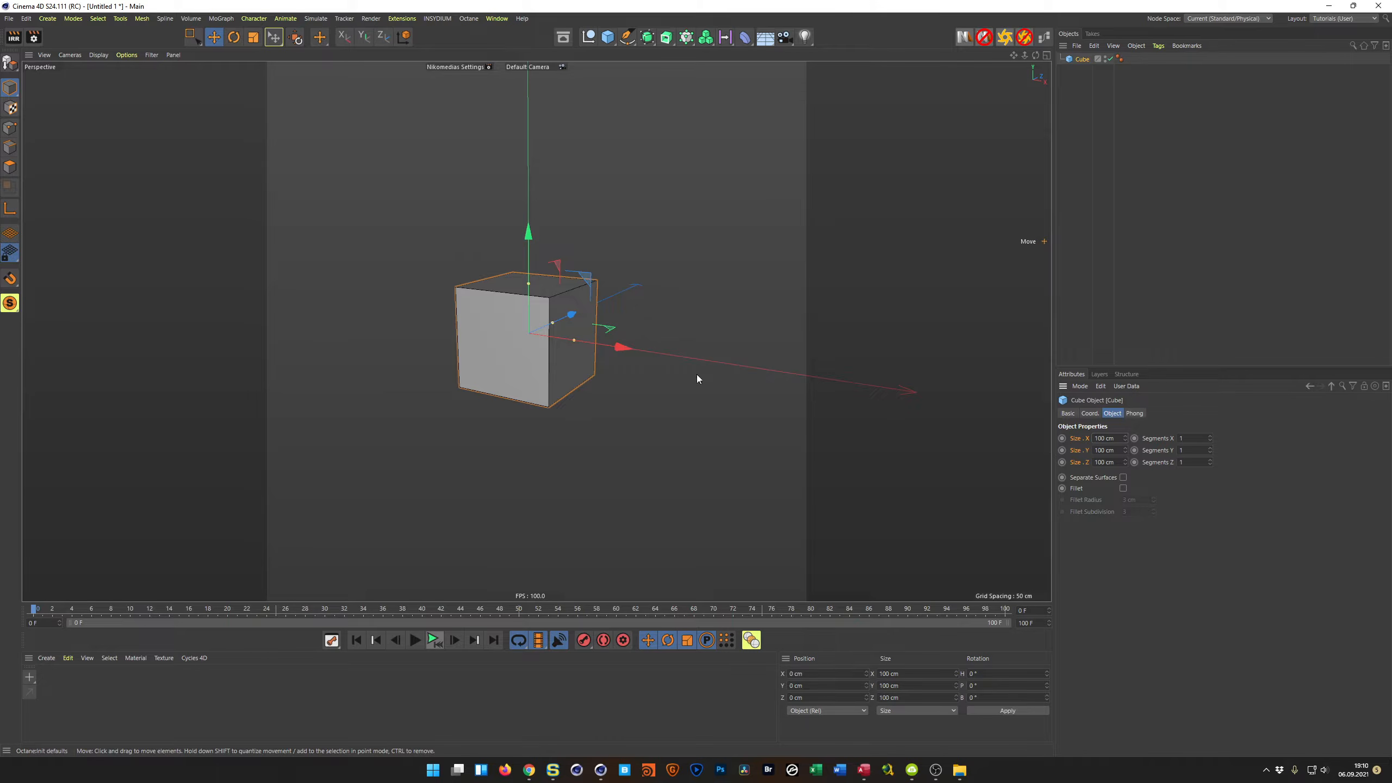
# Set the cube's Y position to 50 cm
pyautogui.click(1090, 413)
pyautogui.click(1092, 450)
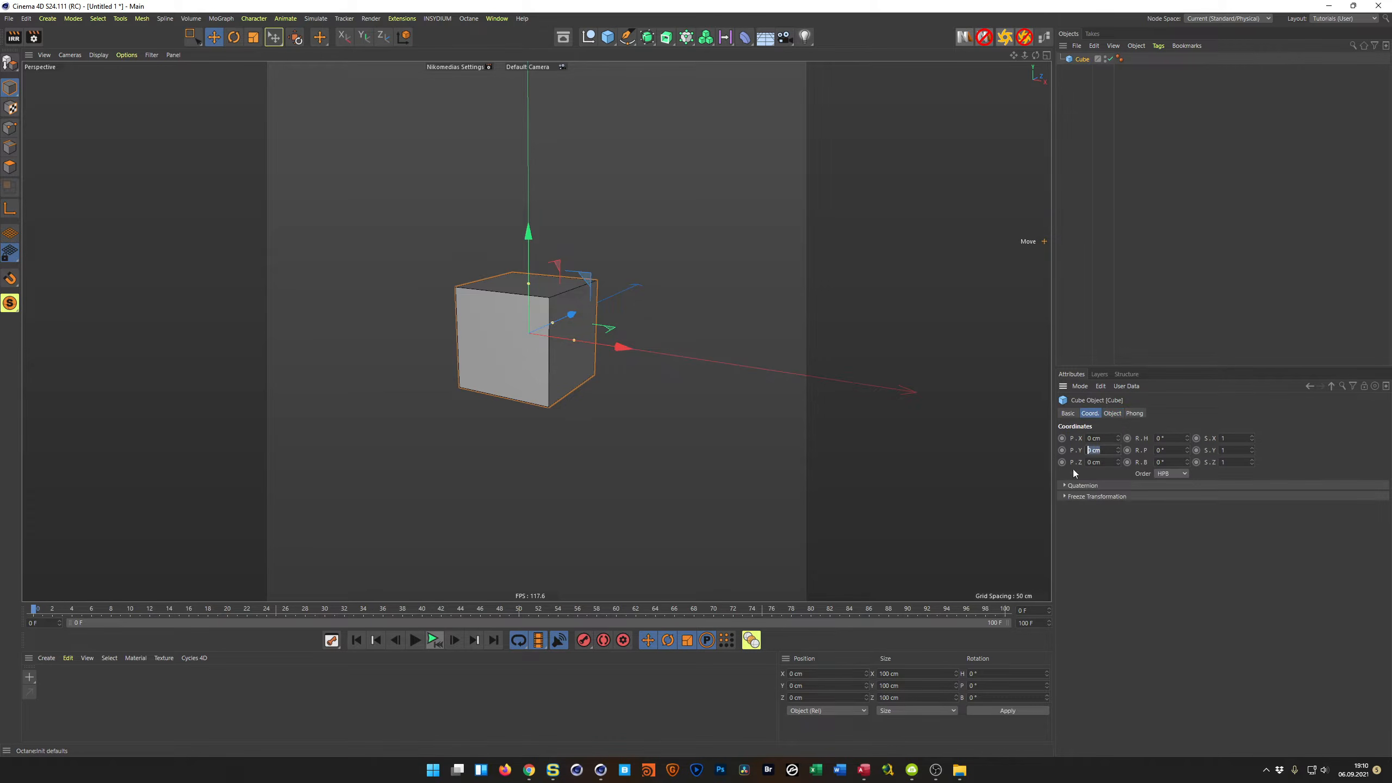
pyautogui.write('50')
pyautogui.press('Return')
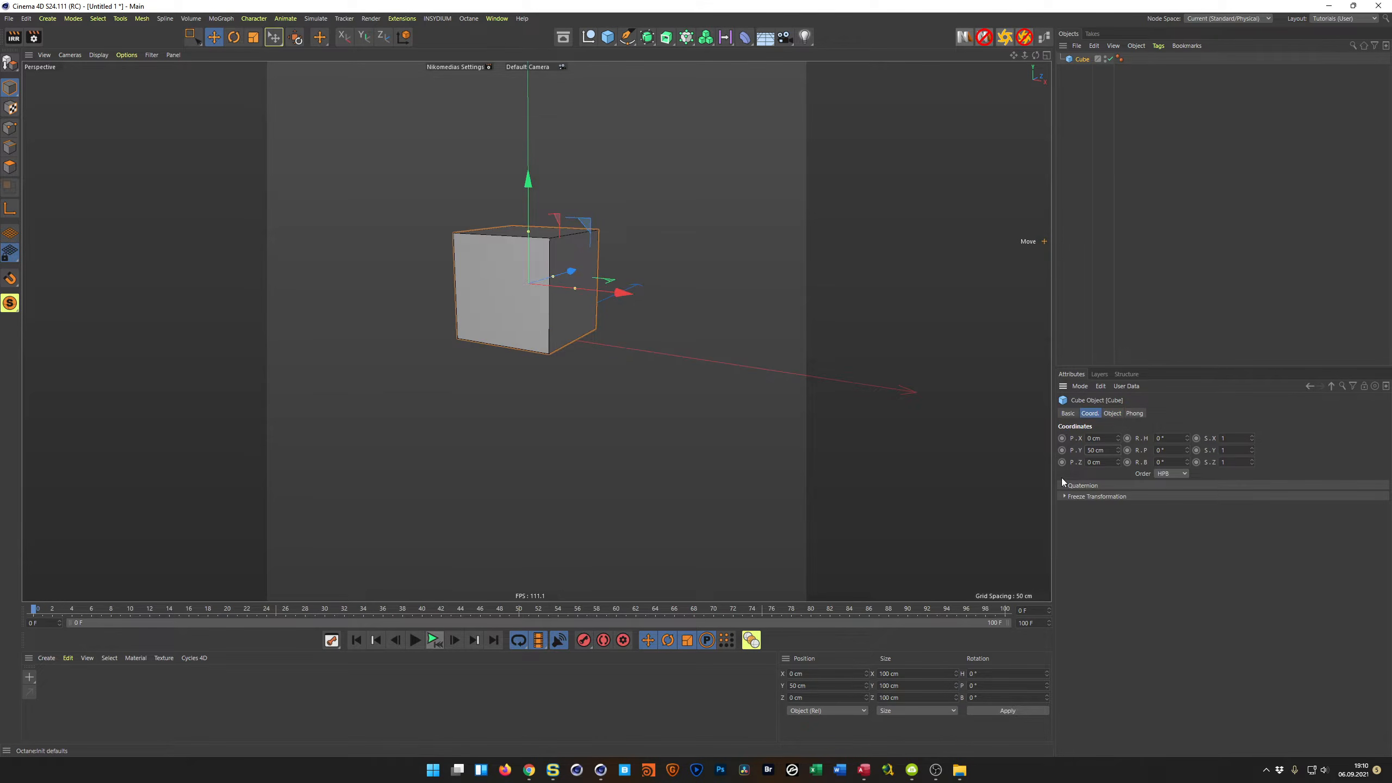
# Add a plane at the origin as a floor beneath the cube
pyautogui.scroll(5, 537, 309)
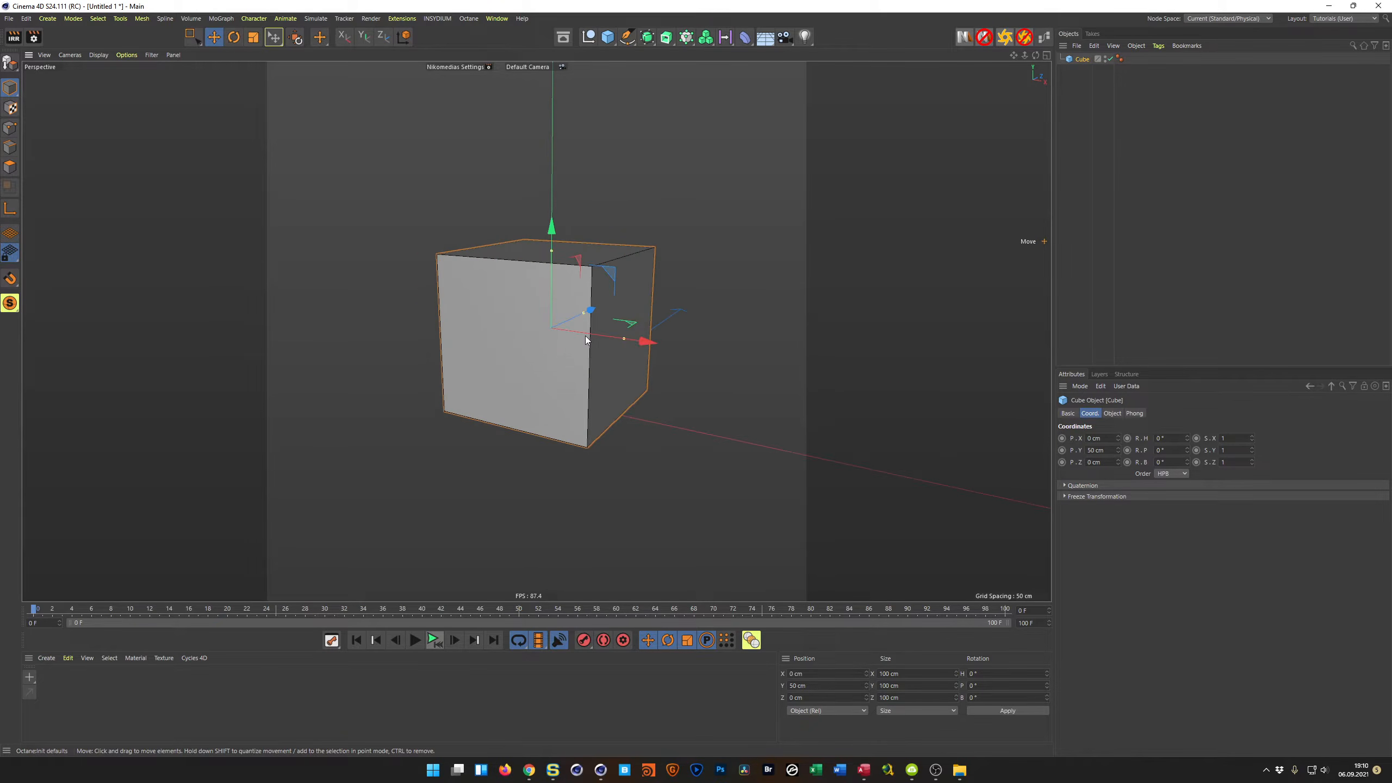
pyautogui.click(608, 39)
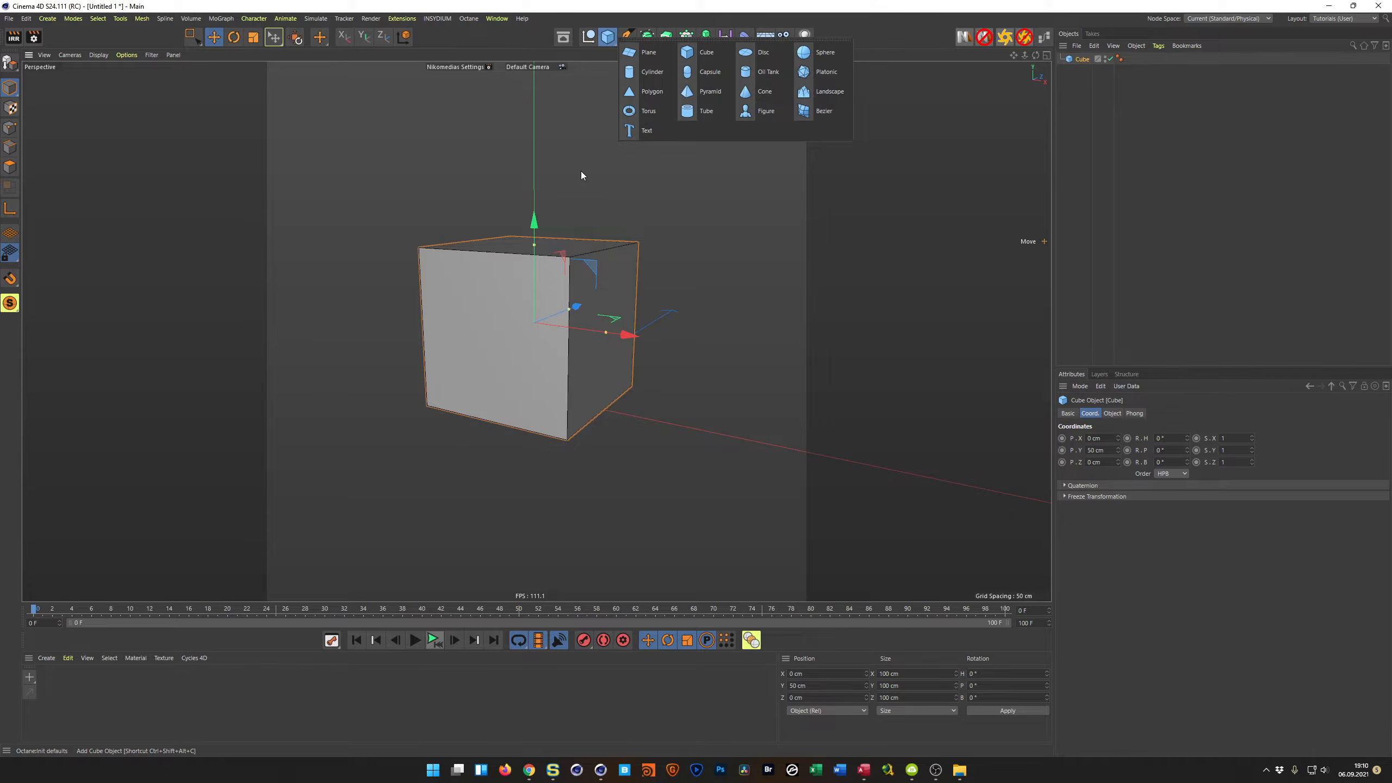
pyautogui.click(649, 53)
pyautogui.keyDown('alt'); pyautogui.moveTo(607, 335); pyautogui.dragTo(611, 310); pyautogui.keyUp('alt')
pyautogui.keyDown('alt'); pyautogui.moveTo(611, 309); pyautogui.dragTo(623, 263, button='middle'); pyautogui.keyUp('alt')
pyautogui.keyDown('alt'); pyautogui.moveTo(615, 275); pyautogui.dragTo(626, 273, button='right'); pyautogui.keyUp('alt')
pyautogui.moveTo(626, 272)
pyautogui.keyDown('alt'); pyautogui.mouseDown()
pyautogui.moveTo(652, 286)
pyautogui.moveTo(625, 293)
pyautogui.mouseUp(); pyautogui.keyUp('alt')
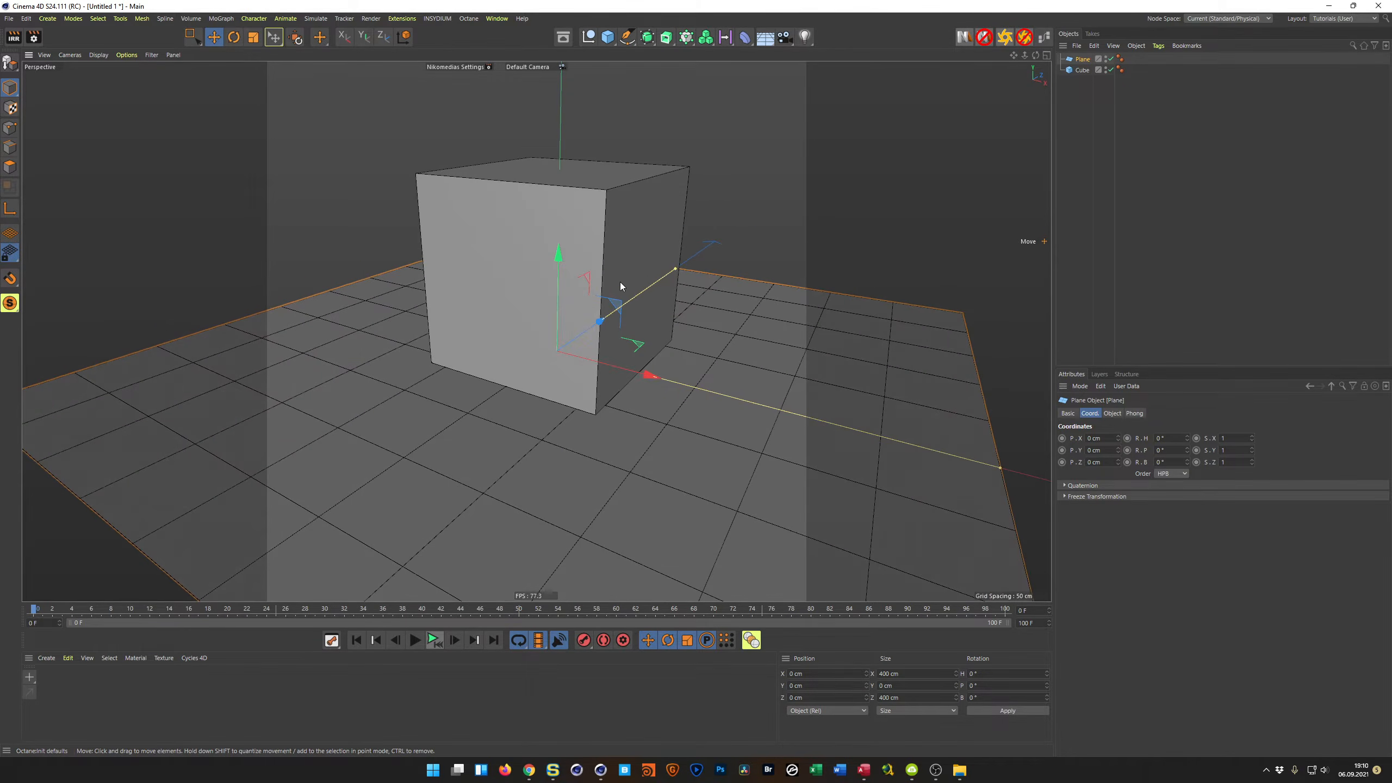
# Try rotating the cube around its own centre, and undo the rotation
pyautogui.click(617, 318)
pyautogui.press('r')
pyautogui.moveTo(613, 274); pyautogui.dragTo(575, 241)
pyautogui.moveTo(528, 262); pyautogui.dragTo(628, 308)
pyautogui.hotkey('ctrl', 'z')
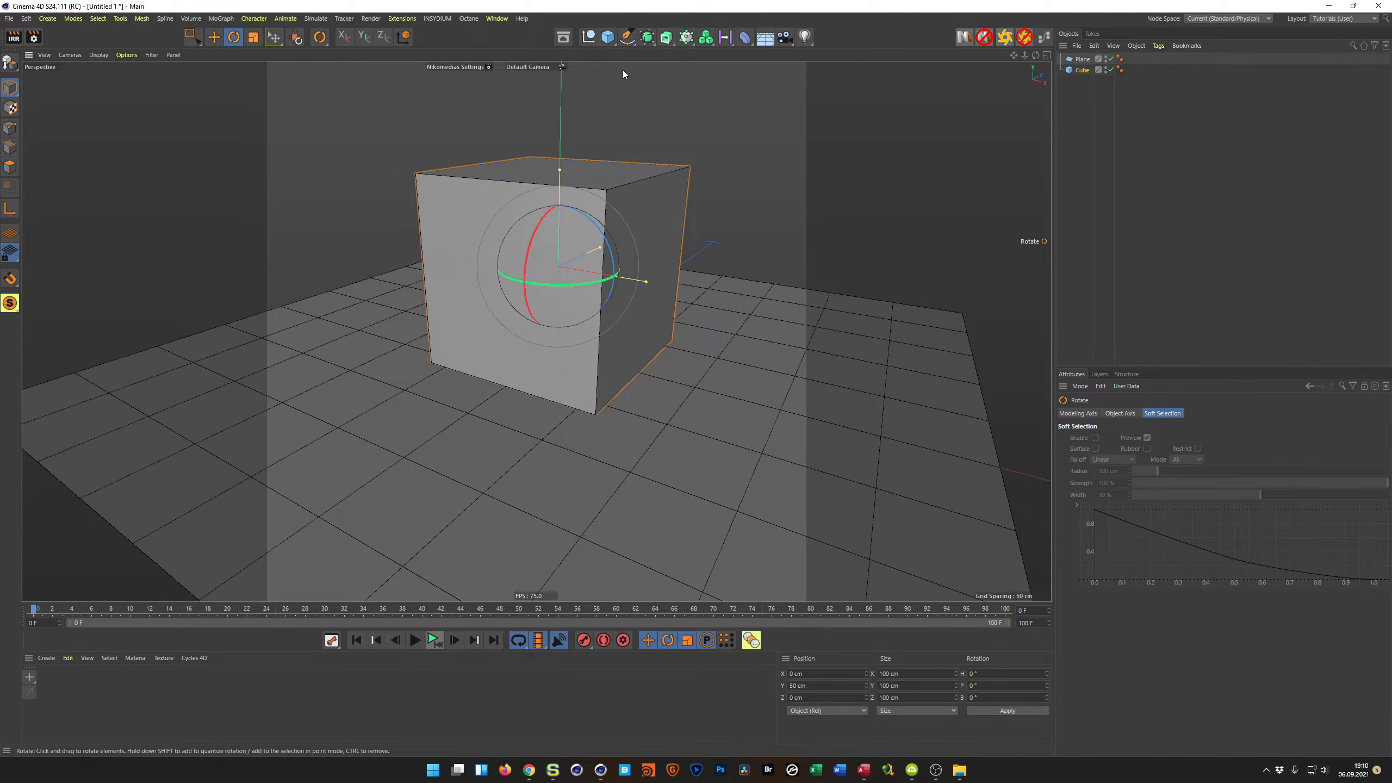
# Add a null object, place it between the plane and the cube in the object hierarchy, and rename it Pivot
pyautogui.click(589, 37)
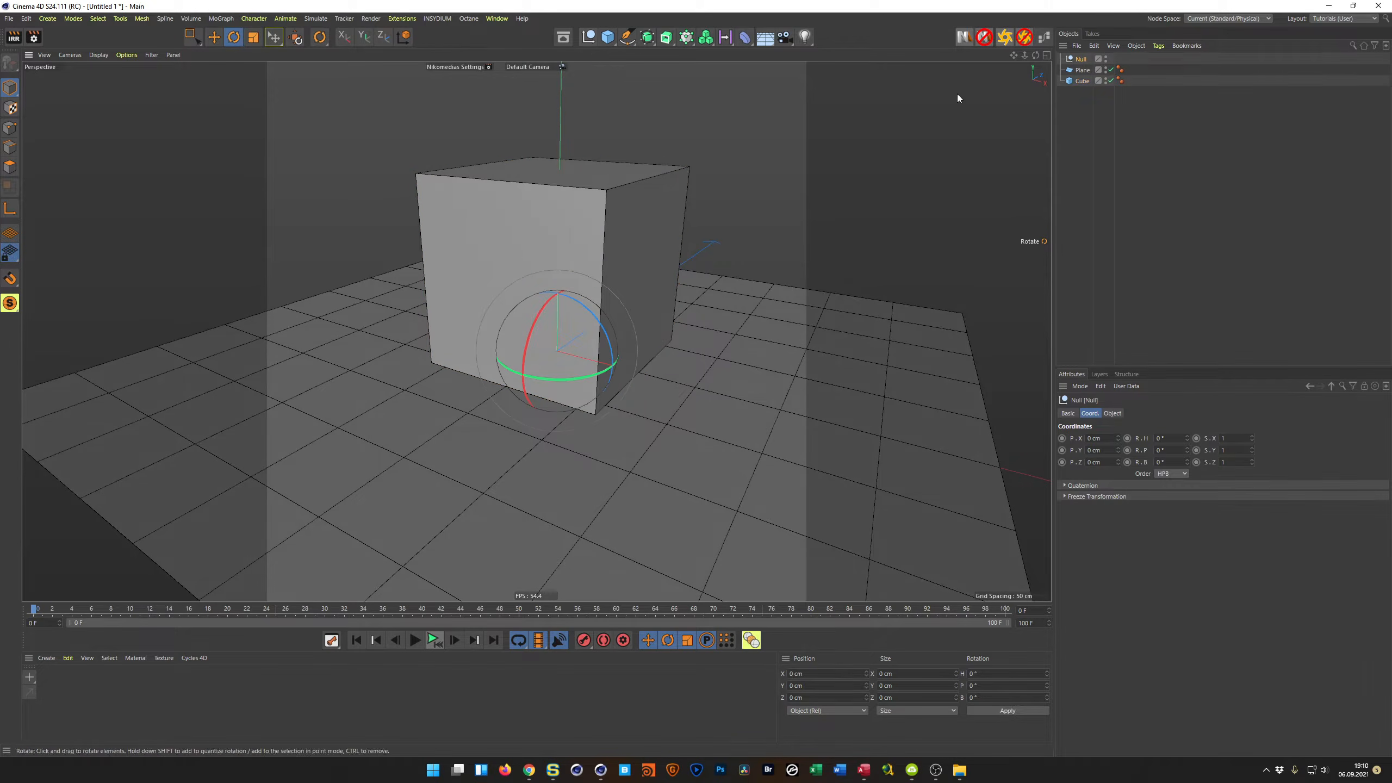
pyautogui.moveTo(1082, 60); pyautogui.dragTo(1084, 74)
pyautogui.doubleClick(1082, 70)
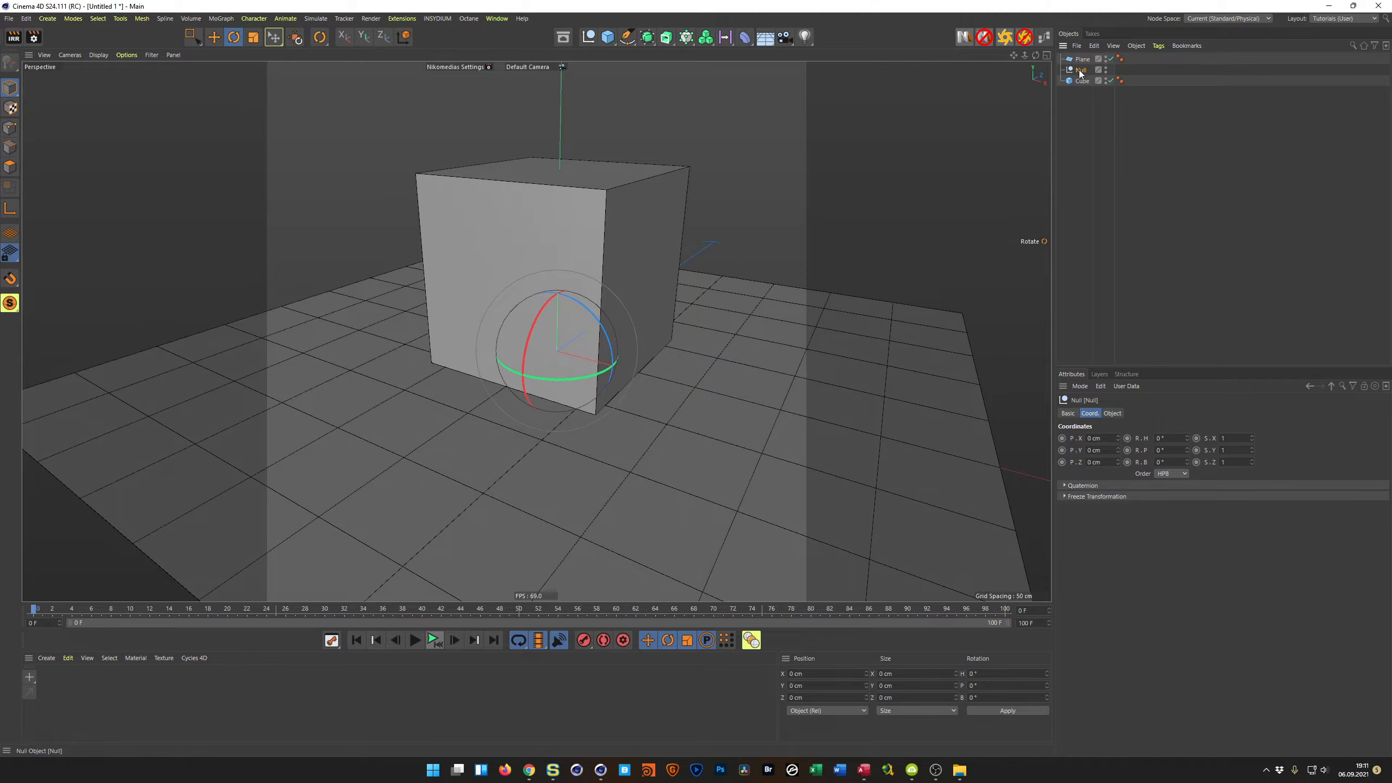
pyautogui.write('Piv')
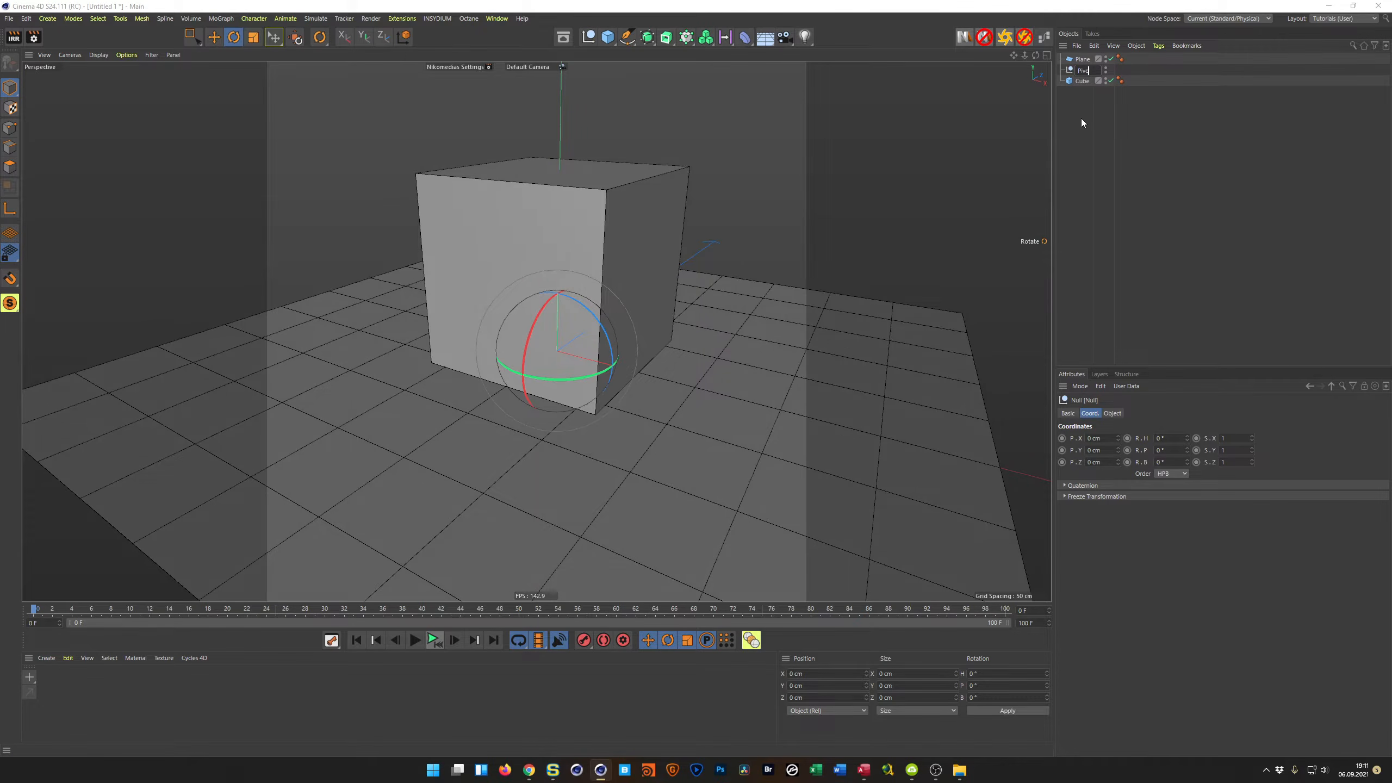
pyautogui.write('ot')
pyautogui.press('Return')
# Move the Pivot null along X to 50 cm at the cube's lower edge, and parent the cube under it
pyautogui.moveTo(1074, 82); pyautogui.dragTo(1085, 71)
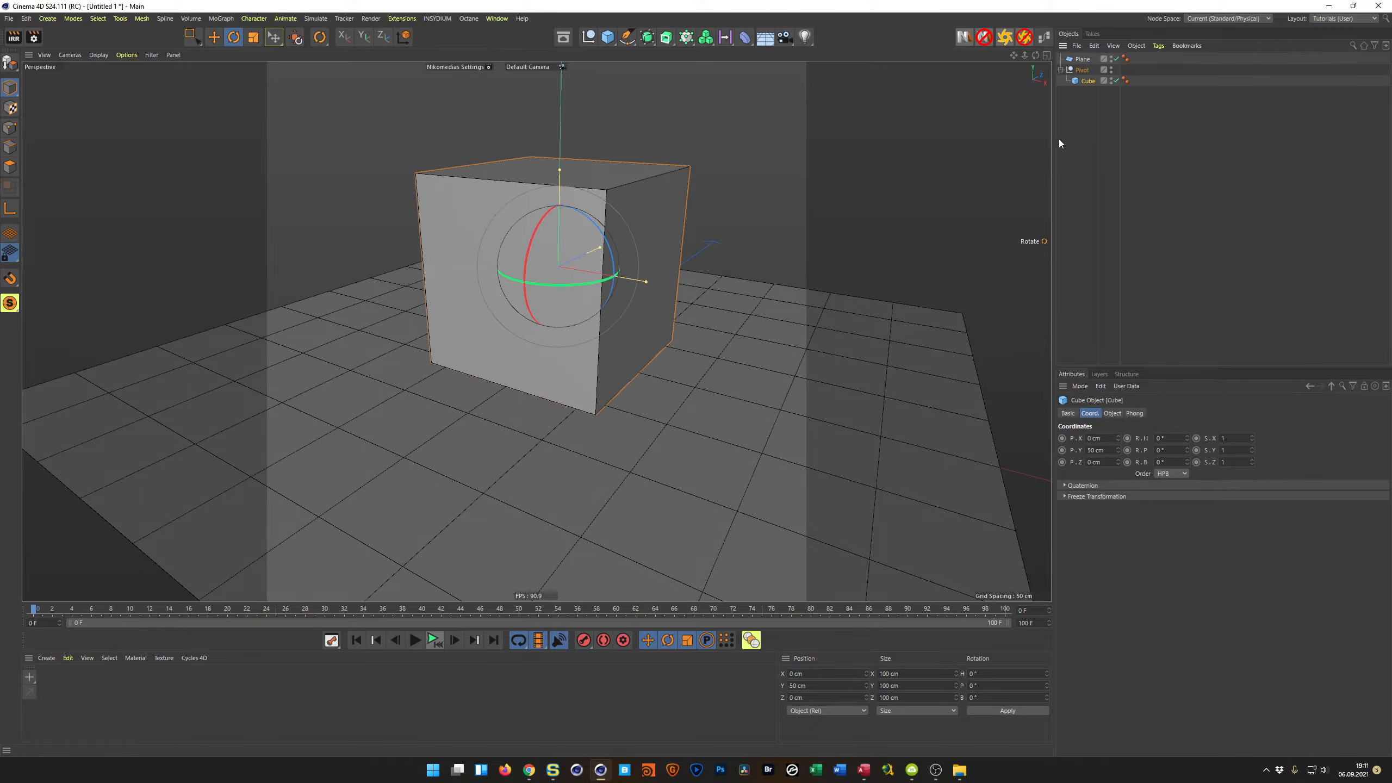
pyautogui.click(1083, 70)
pyautogui.middleClick(518, 401)
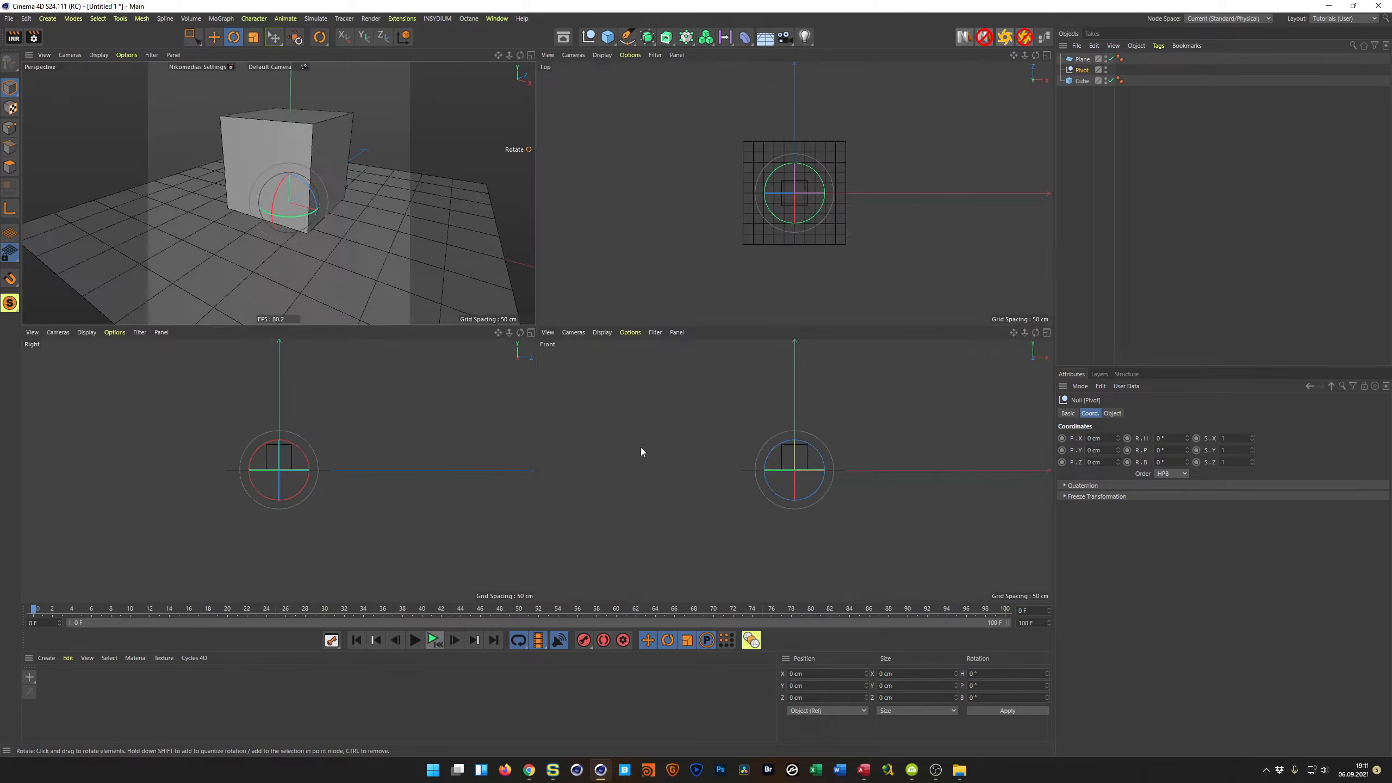
pyautogui.middleClick(641, 449)
pyautogui.scroll(3, 559, 323)
pyautogui.middleClick(598, 304)
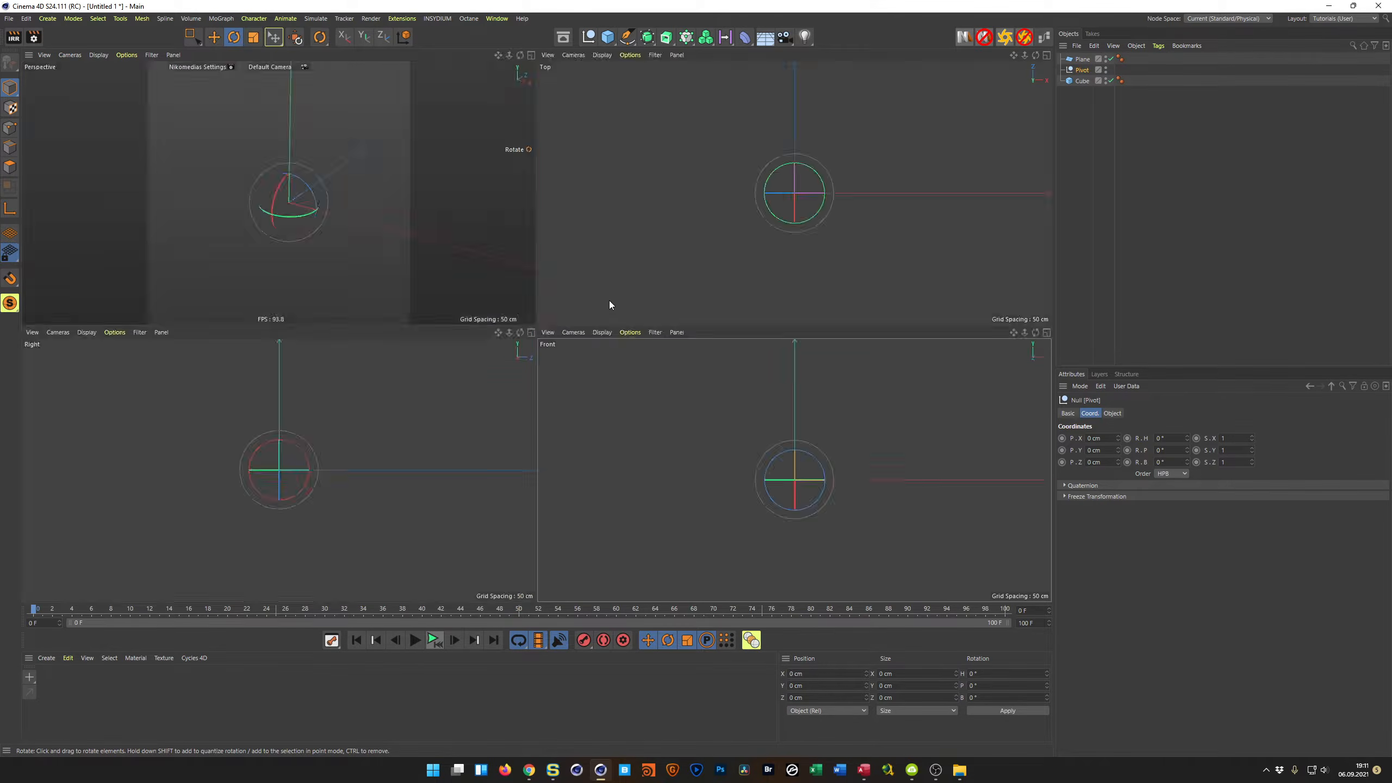
pyautogui.press('e')
pyautogui.click(1082, 75)
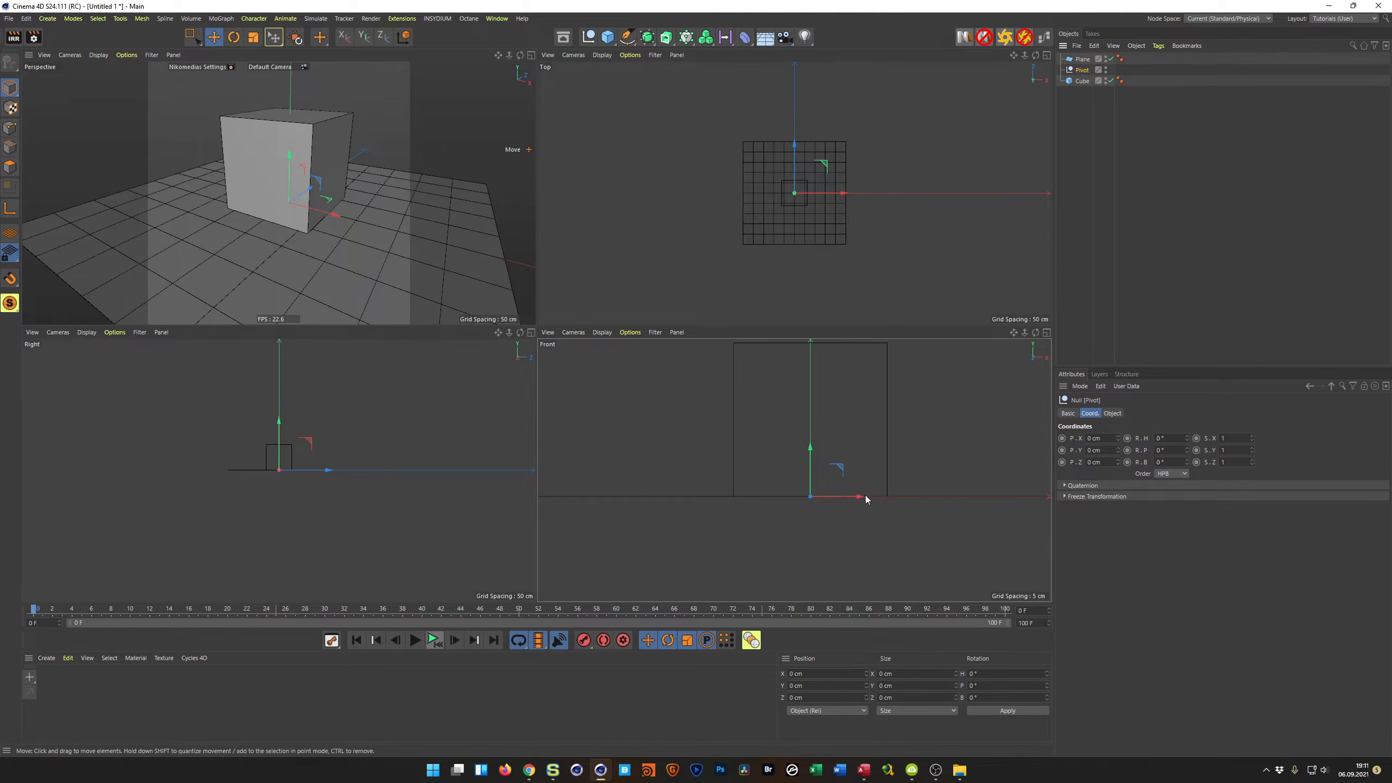
pyautogui.moveTo(861, 499); pyautogui.dragTo(938, 497)
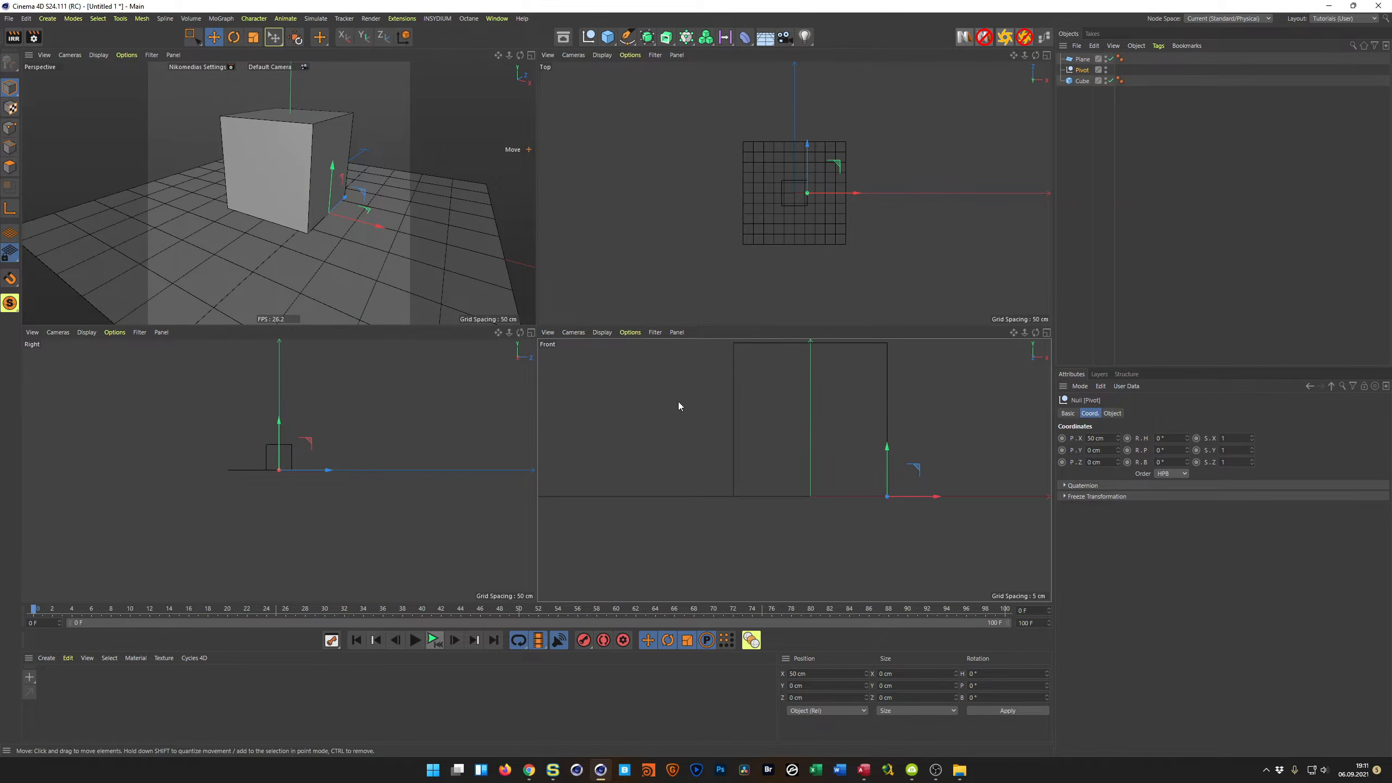
pyautogui.middleClick(323, 229)
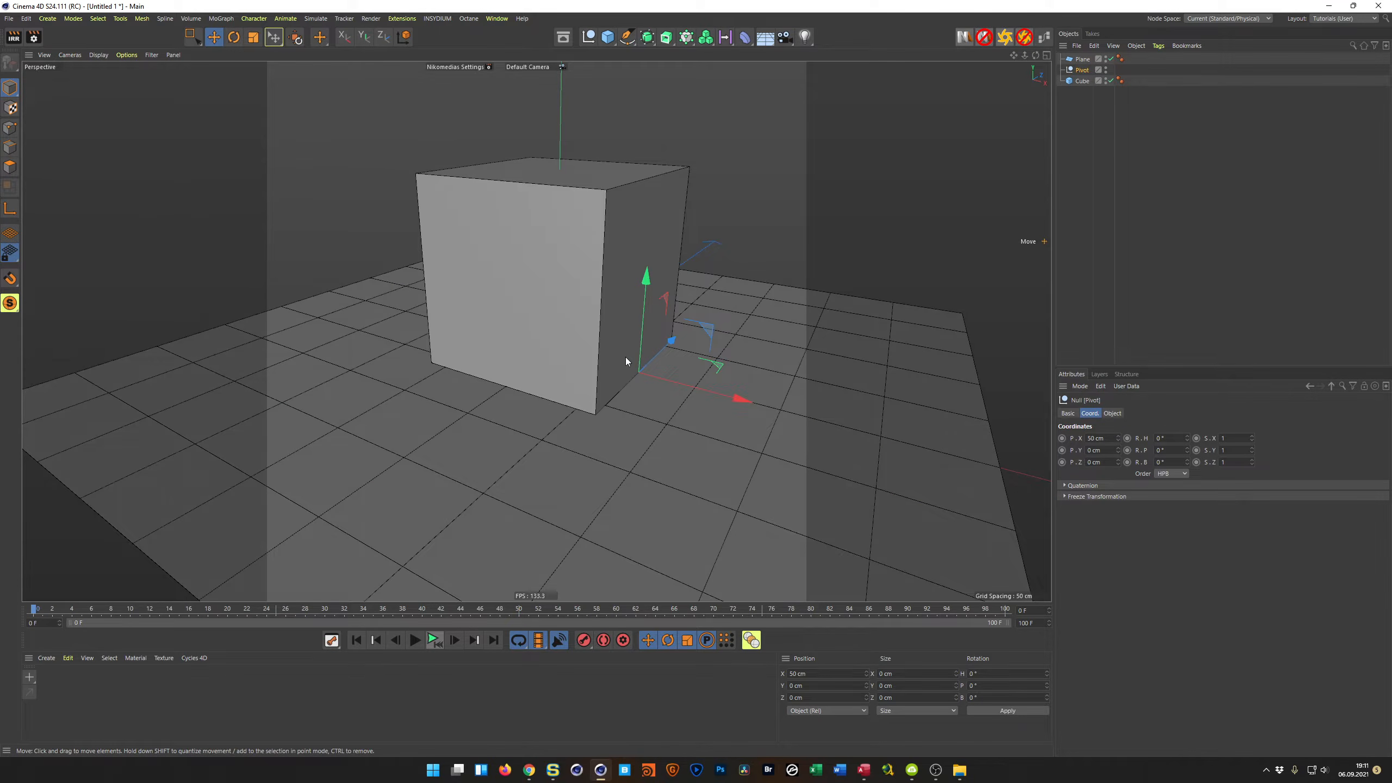
pyautogui.moveTo(1083, 81); pyautogui.dragTo(1081, 70)
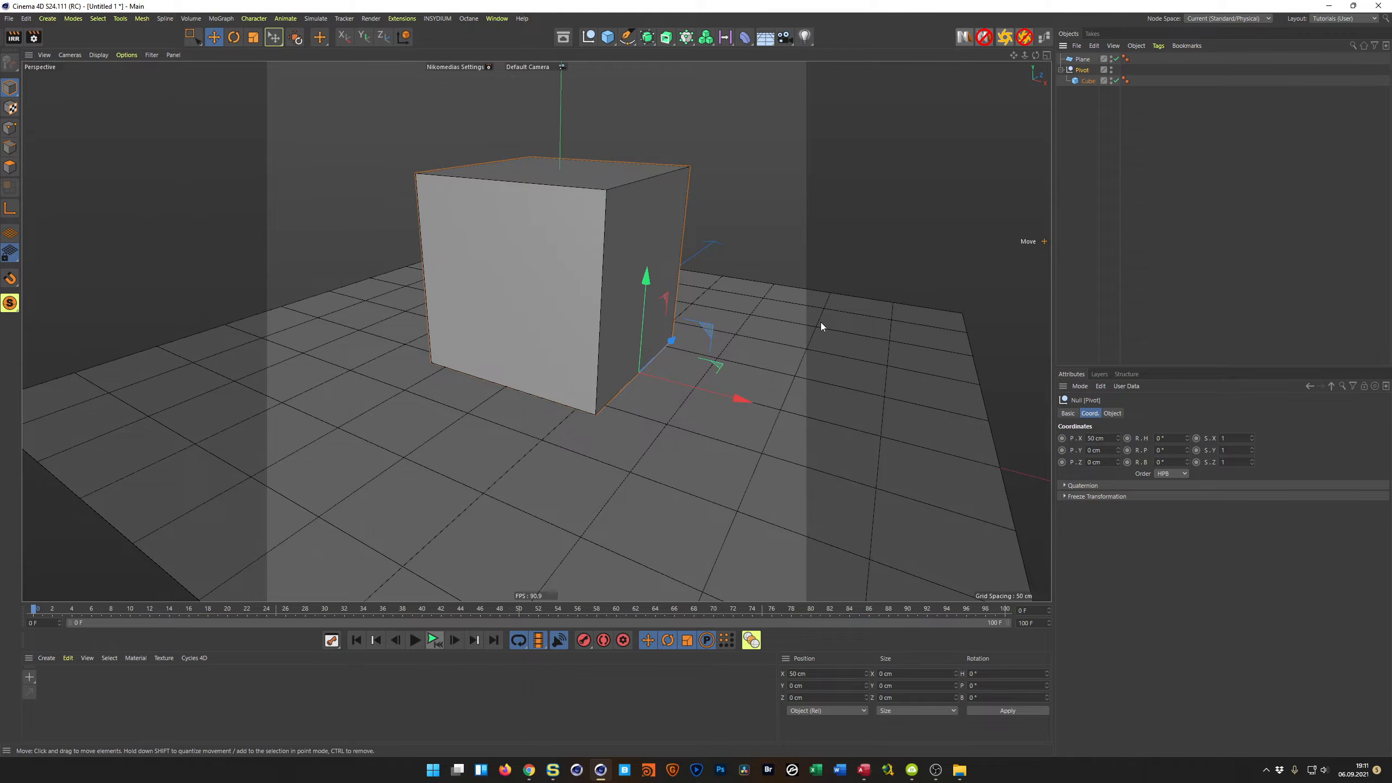
# Try tipping the cube over its lower edge by rotating the Pivot null, and undo the rotation
pyautogui.press('r')
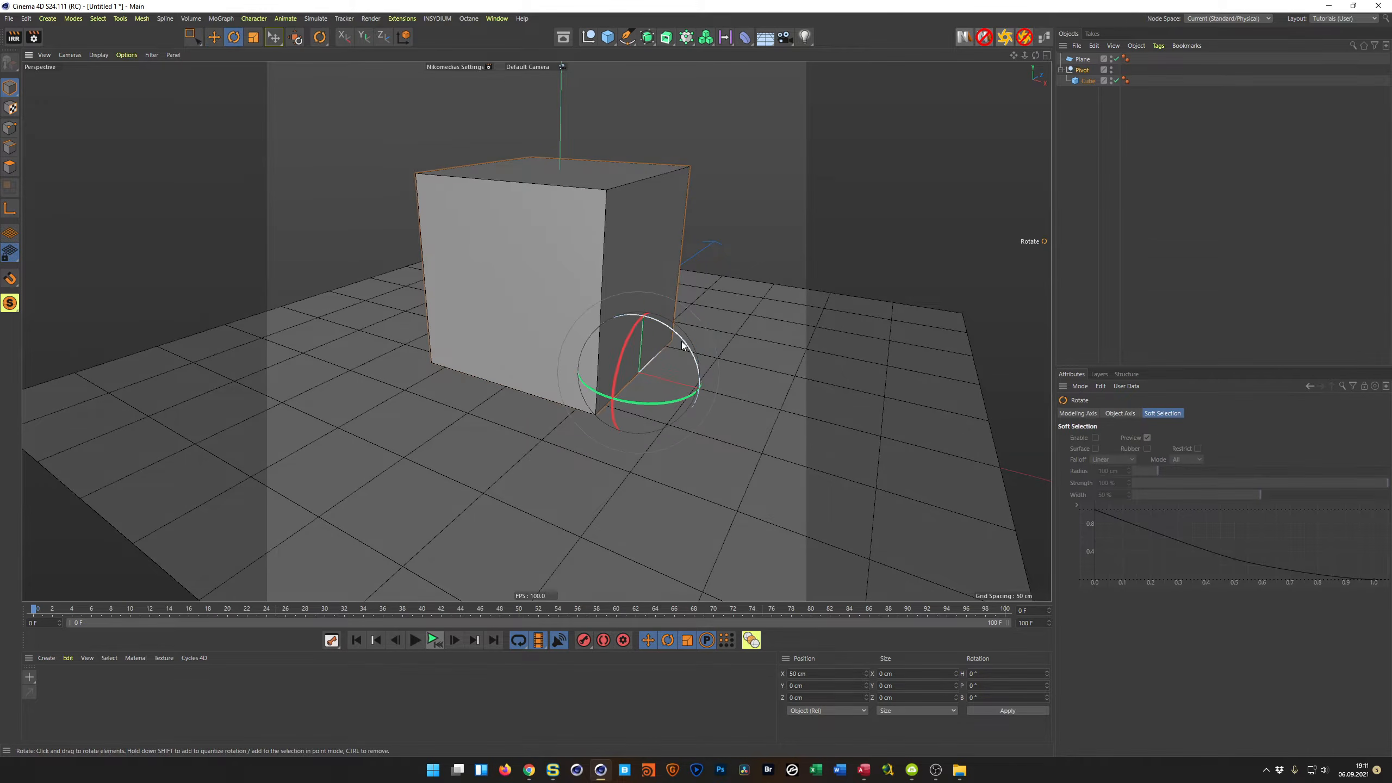
pyautogui.moveTo(684, 343); pyautogui.dragTo(654, 370)
pyautogui.hotkey('ctrl', 'z')
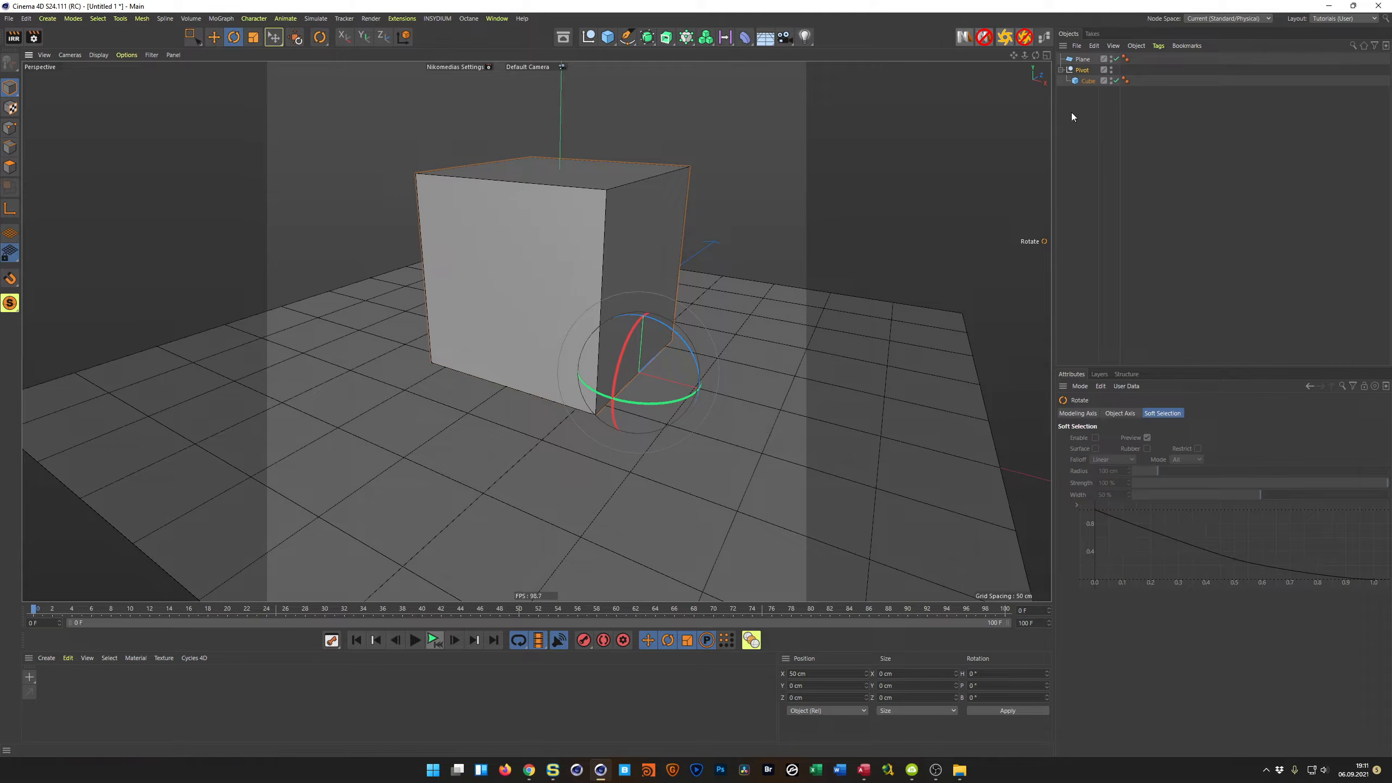
# Keyframe the Pivot null's bank rotation at 0° on frame 0 and 90° on frame 25
pyautogui.click(1081, 70)
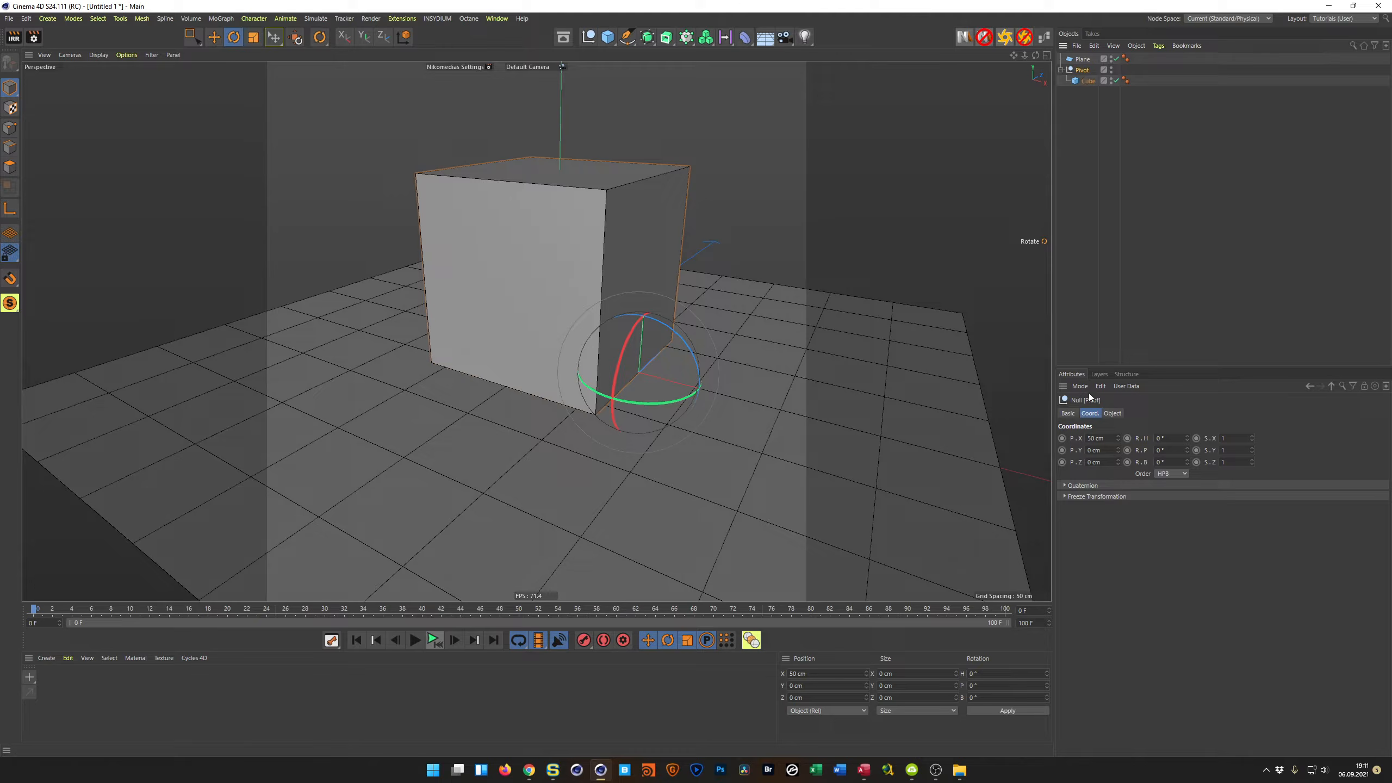
pyautogui.moveTo(1187, 465); pyautogui.dragTo(1188, 459)
pyautogui.rightClick(1187, 465)
pyautogui.keyDown('ctrl'); pyautogui.click(1127, 462); pyautogui.keyUp('ctrl')
pyautogui.write('25')
pyautogui.press('Return')
pyautogui.click(1171, 464)
pyautogui.write('90')
pyautogui.press('Return')
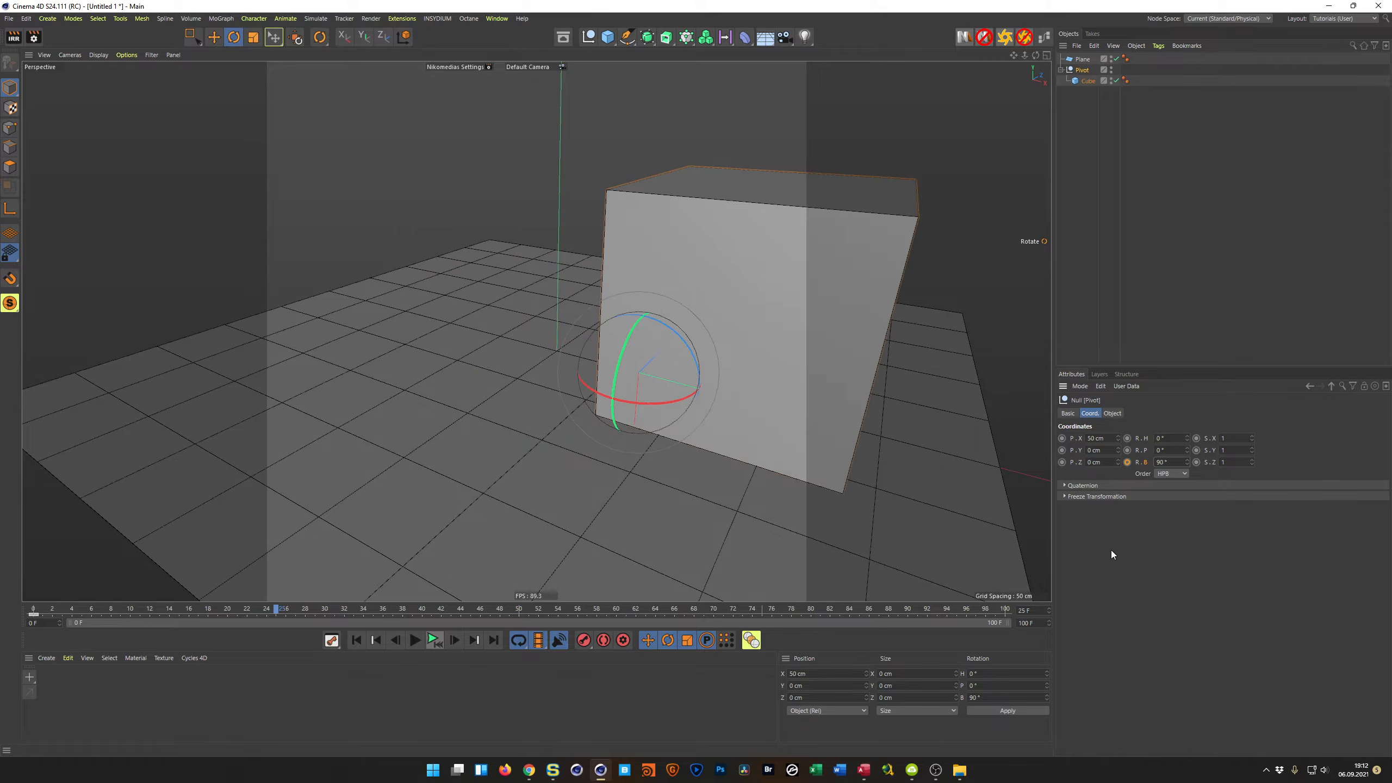
pyautogui.click(1127, 461)
# Keyframe the Pivot null's X position at 50 cm on frame 0 and -50 cm on frame 25, and play the animation
pyautogui.hotkey('shift', 'f')
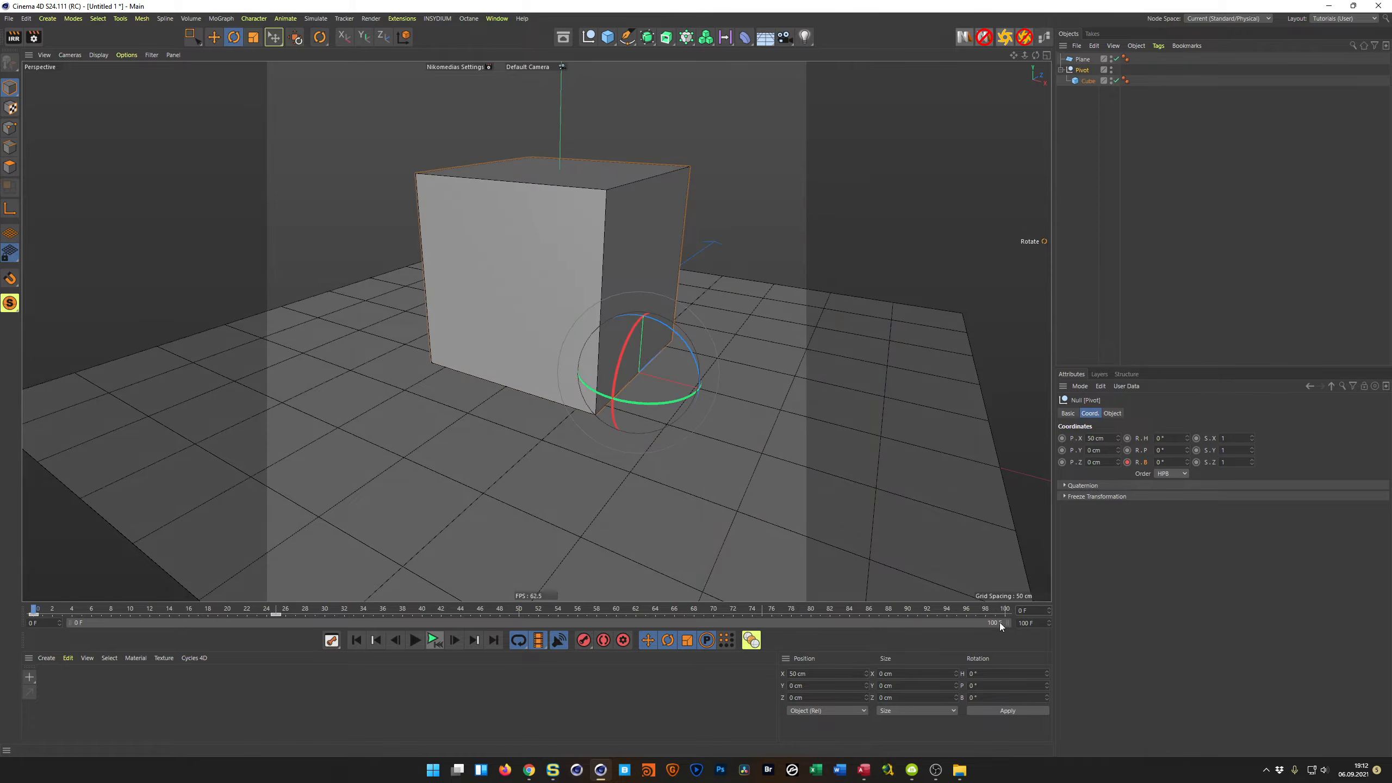
pyautogui.click(1061, 438)
pyautogui.moveTo(1039, 609); pyautogui.dragTo(974, 642)
pyautogui.write('25')
pyautogui.press('Return')
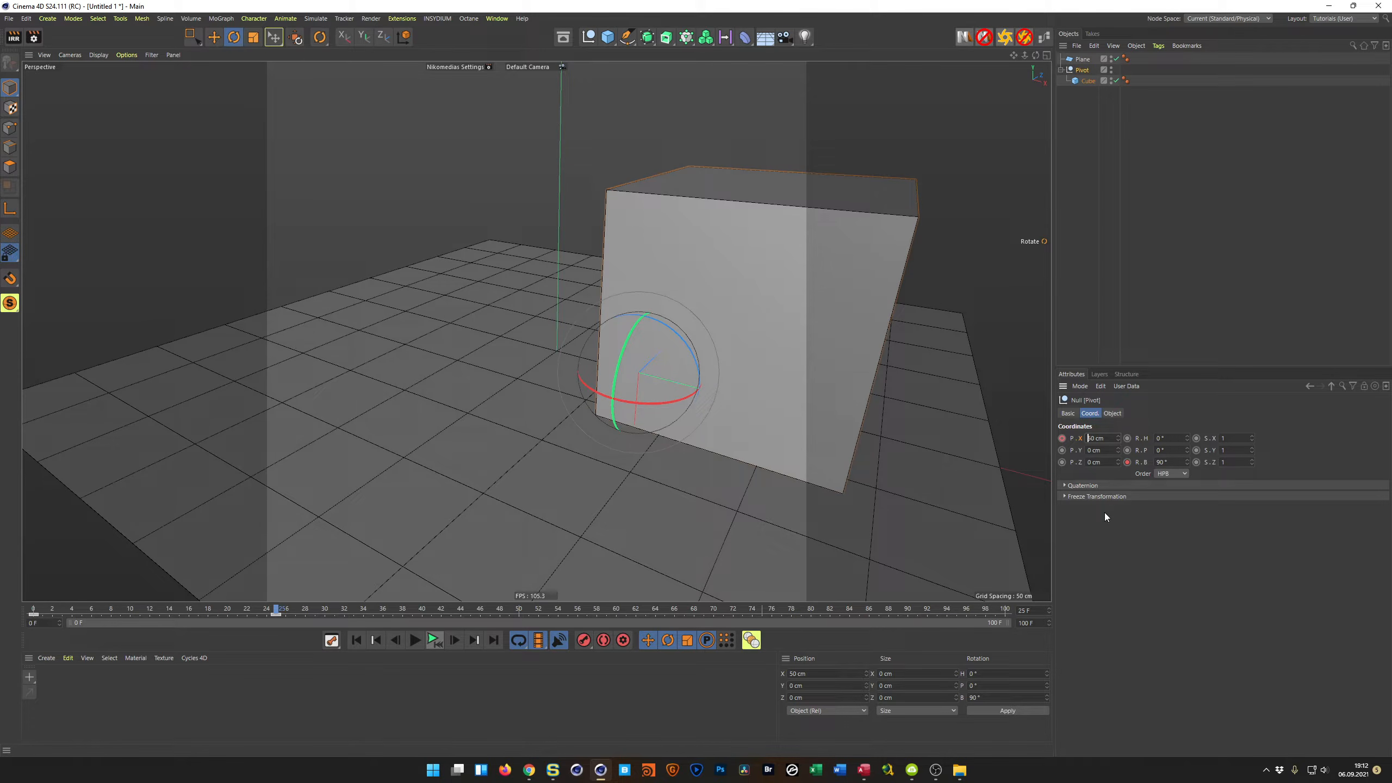
pyautogui.press('Return')
pyautogui.write('-50')
pyautogui.press('Return')
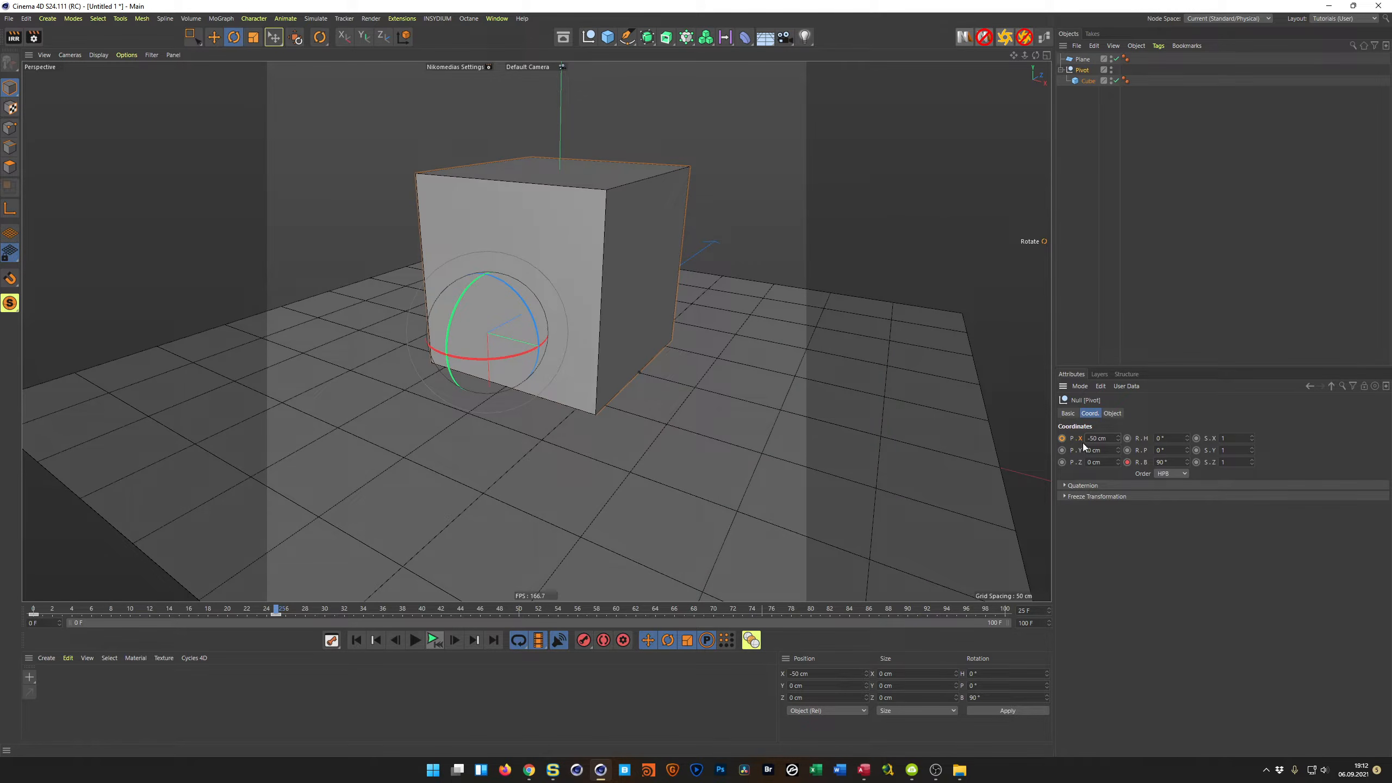
pyautogui.click(1061, 438)
pyautogui.click(432, 642)
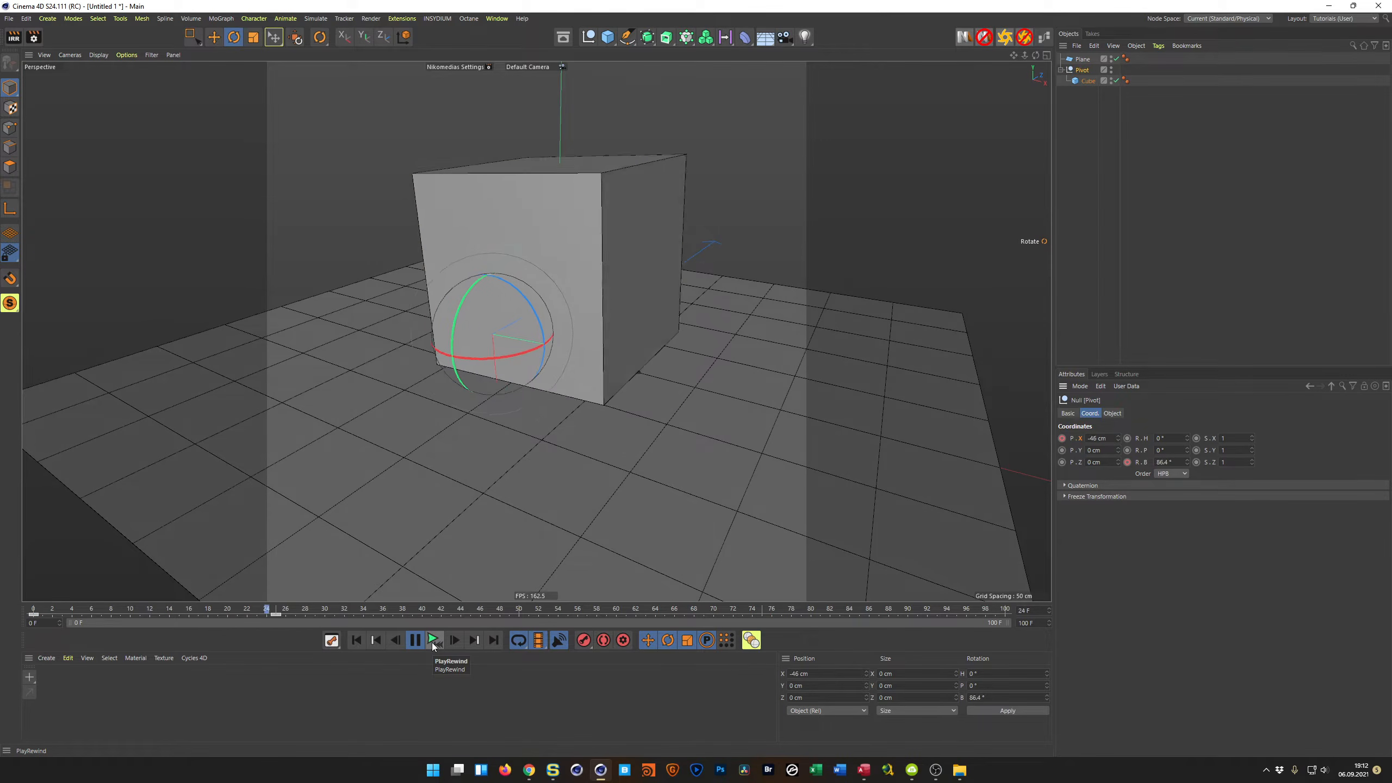
pyautogui.click(431, 642)
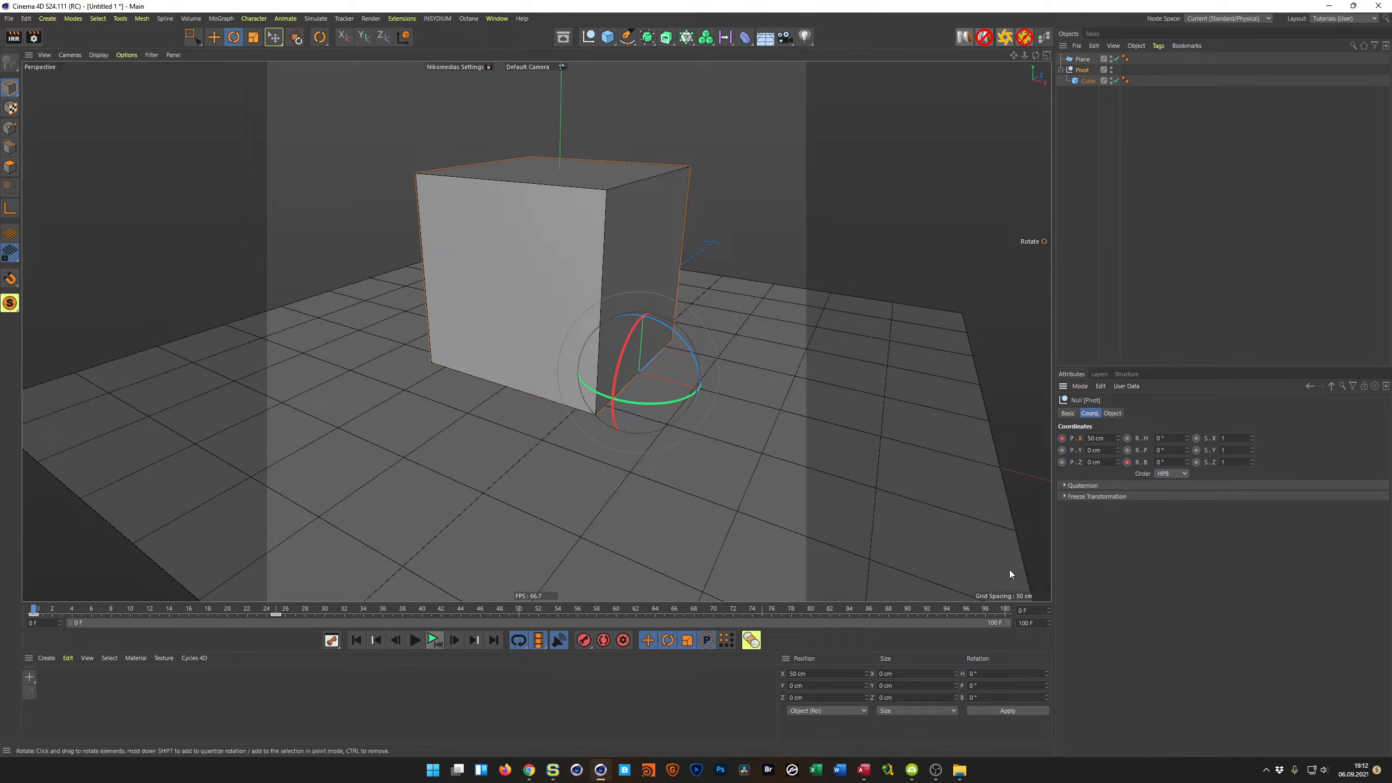
# Delete the animation tracks from the Pivot null's X position and bank rotation
pyautogui.keyDown('ctrl'); pyautogui.keyDown('shift'); pyautogui.click(1061, 439); pyautogui.keyUp('shift'); pyautogui.keyUp('ctrl')
pyautogui.keyDown('ctrl'); pyautogui.keyDown('shift'); pyautogui.click(1127, 462); pyautogui.keyUp('shift'); pyautogui.keyUp('ctrl')
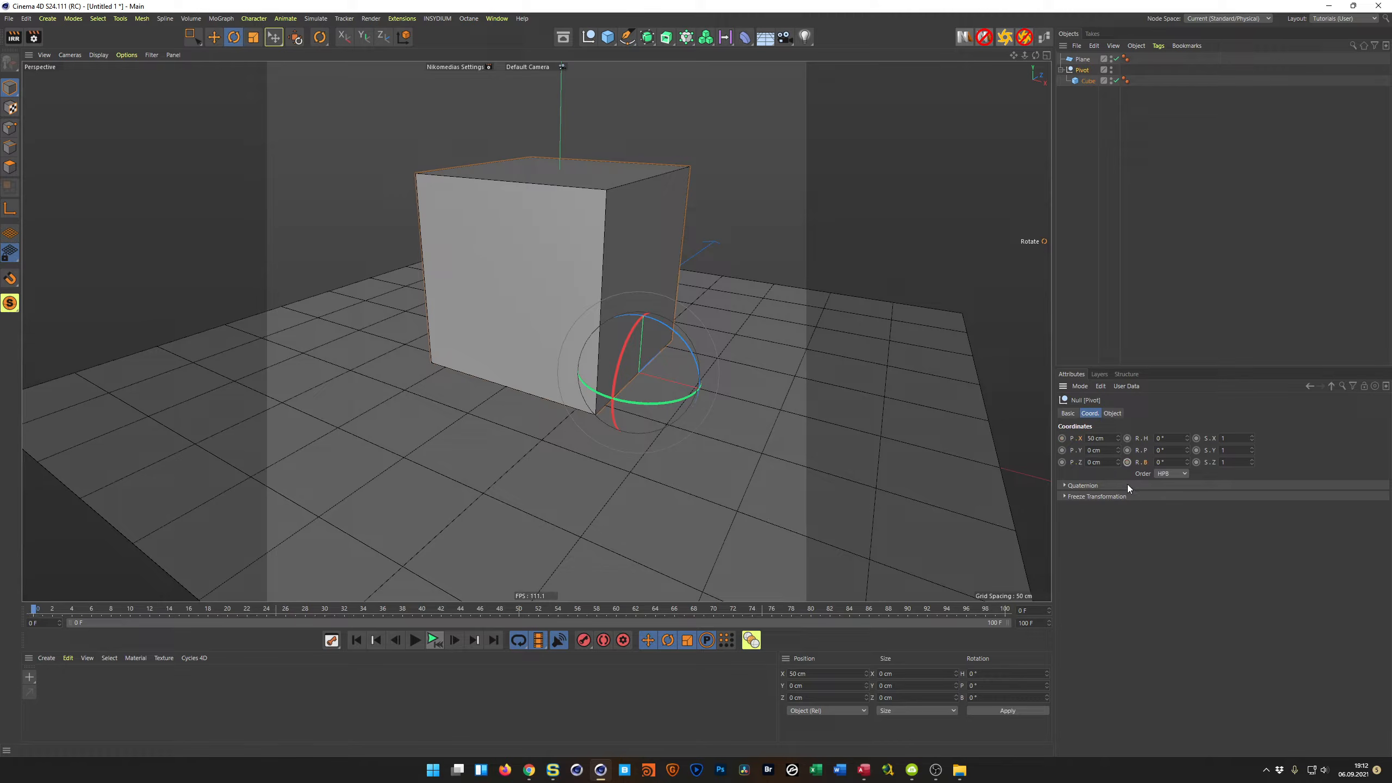
pyautogui.keyDown('alt'); pyautogui.moveTo(656, 269); pyautogui.dragTo(651, 349); pyautogui.keyUp('alt')
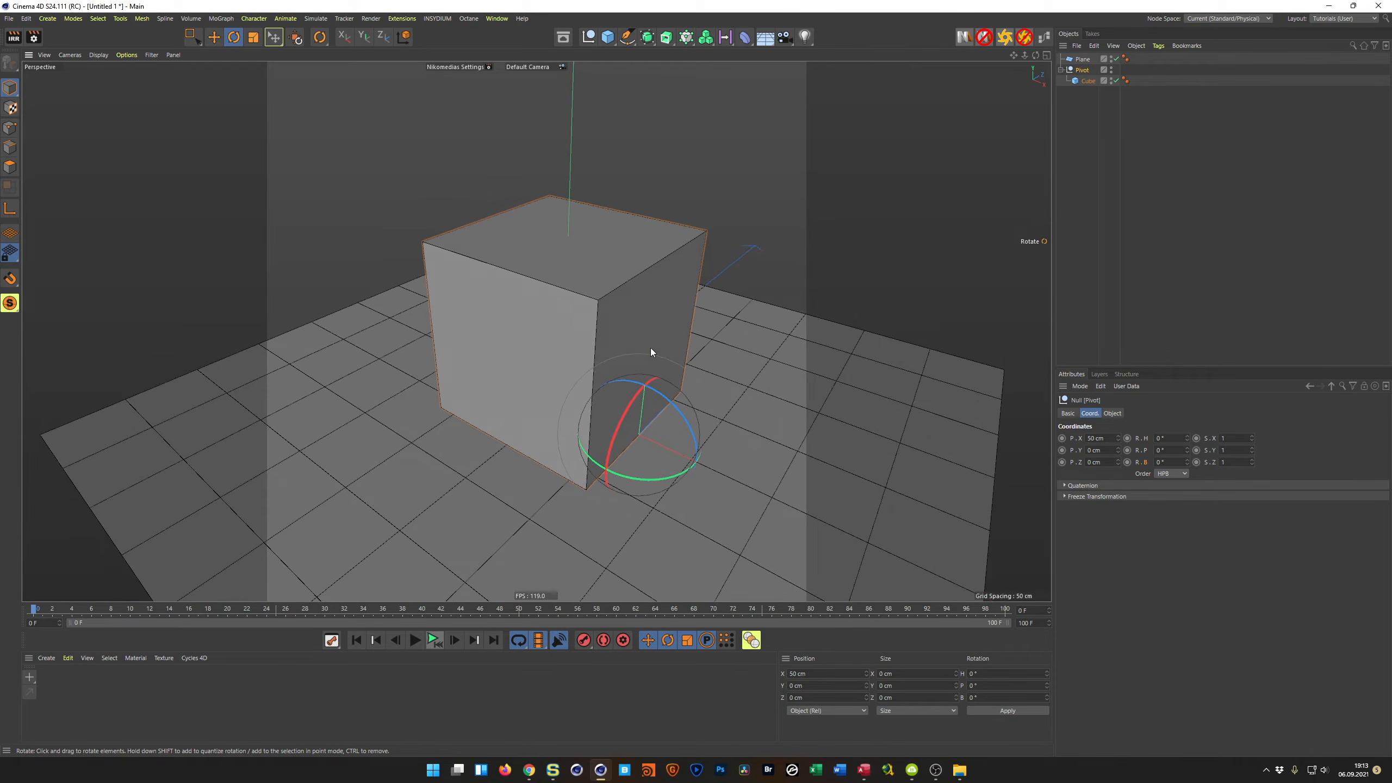
# Create a null named Control and make the Pivot null its child
pyautogui.click(589, 37)
pyautogui.doubleClick(1081, 59)
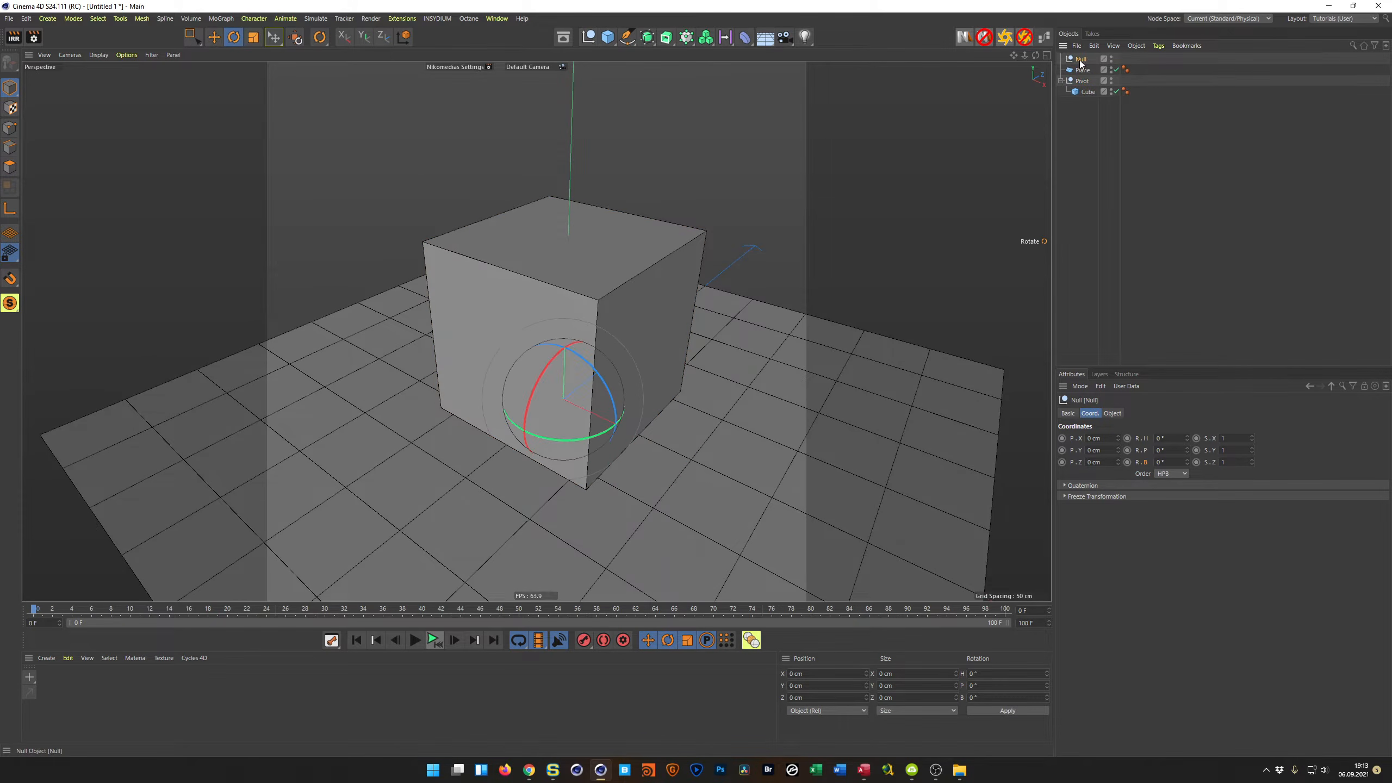
pyautogui.write('Cor')
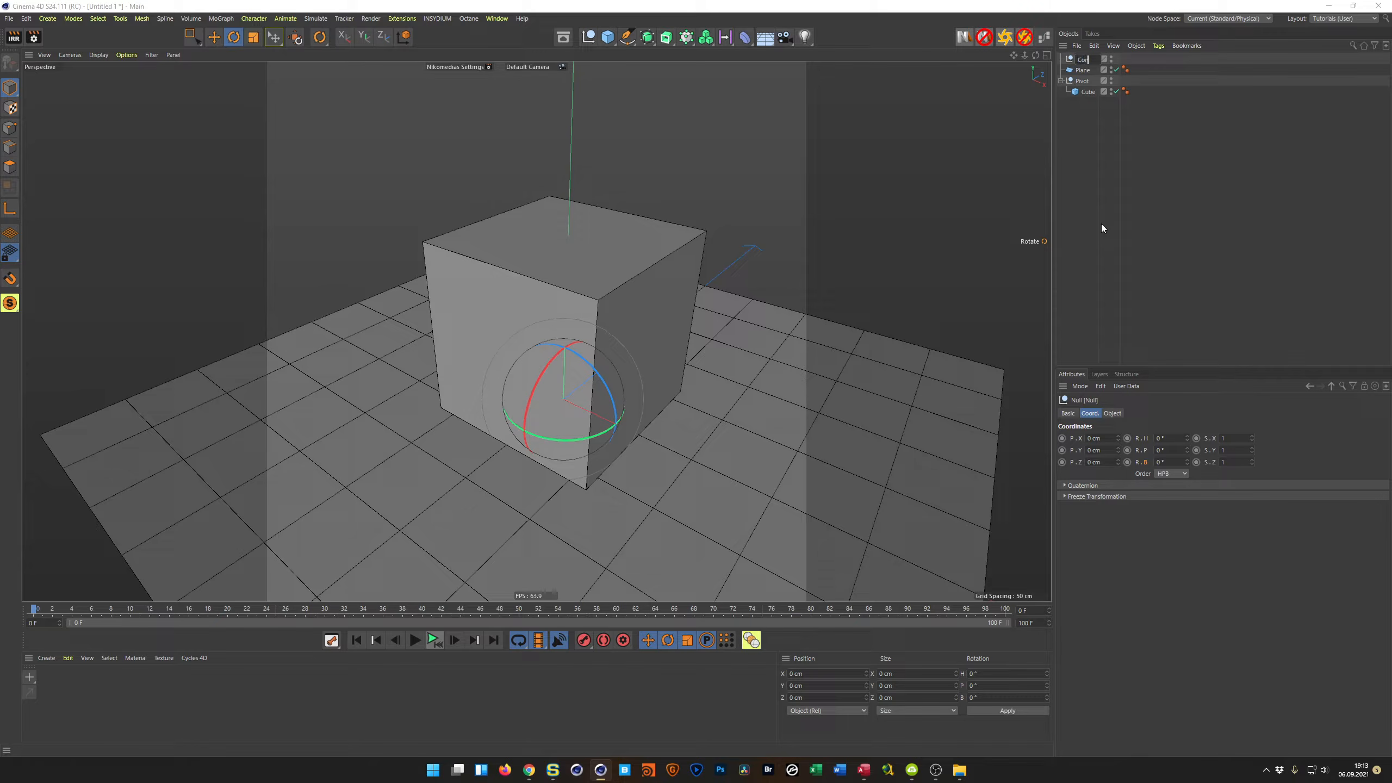
pyautogui.write('trol')
pyautogui.press('Return')
pyautogui.moveTo(1089, 58); pyautogui.dragTo(1088, 70)
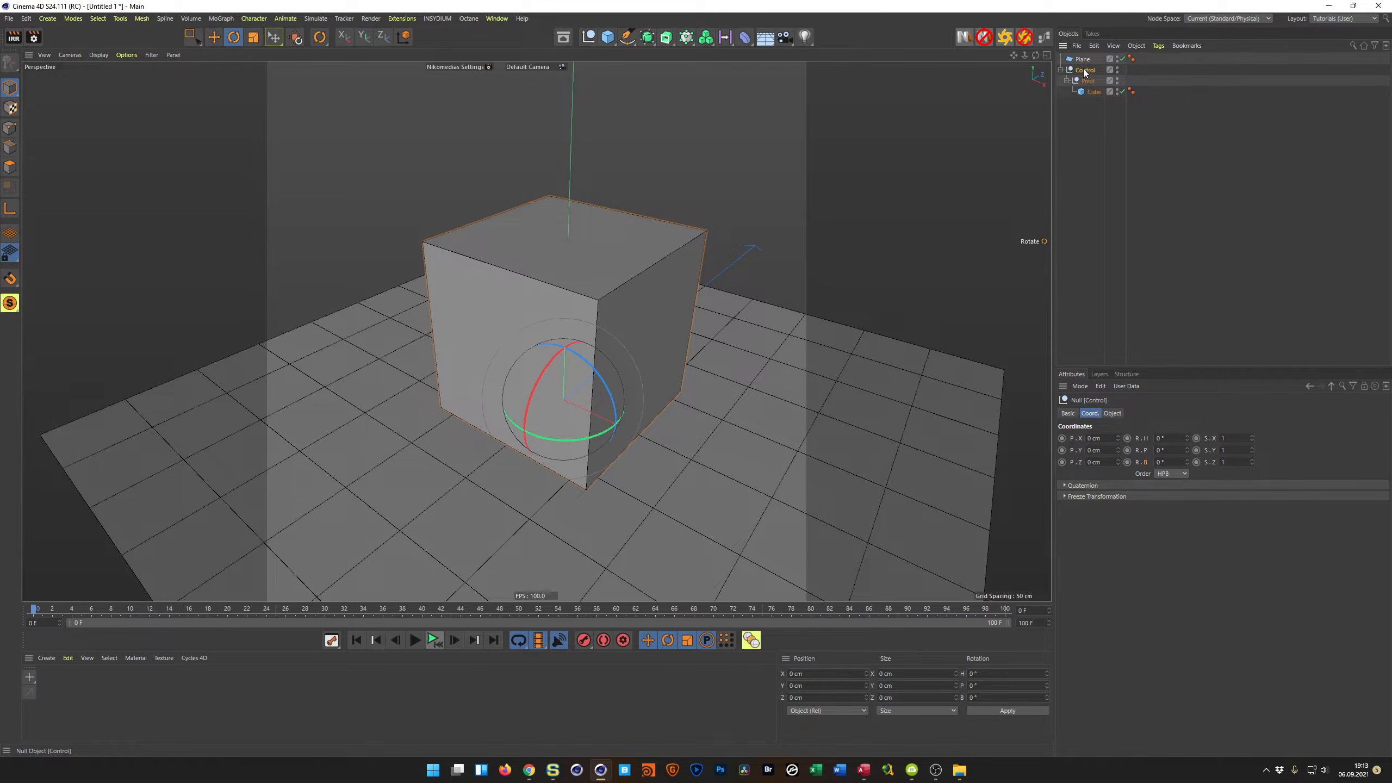
# Add an XPresso tag to the Control null and enlarge its editor window
pyautogui.rightClick(1083, 70)
pyautogui.moveTo(1150, 194)
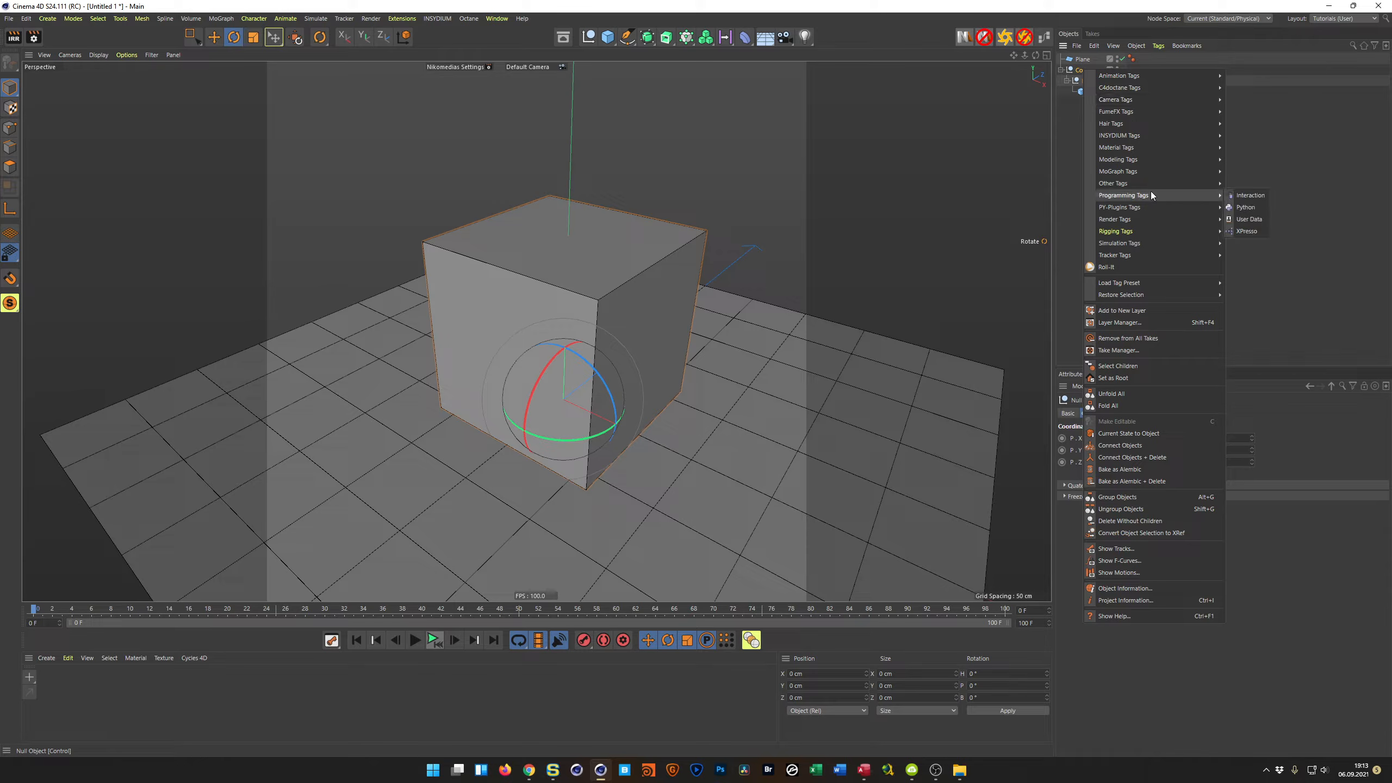
pyautogui.click(1251, 233)
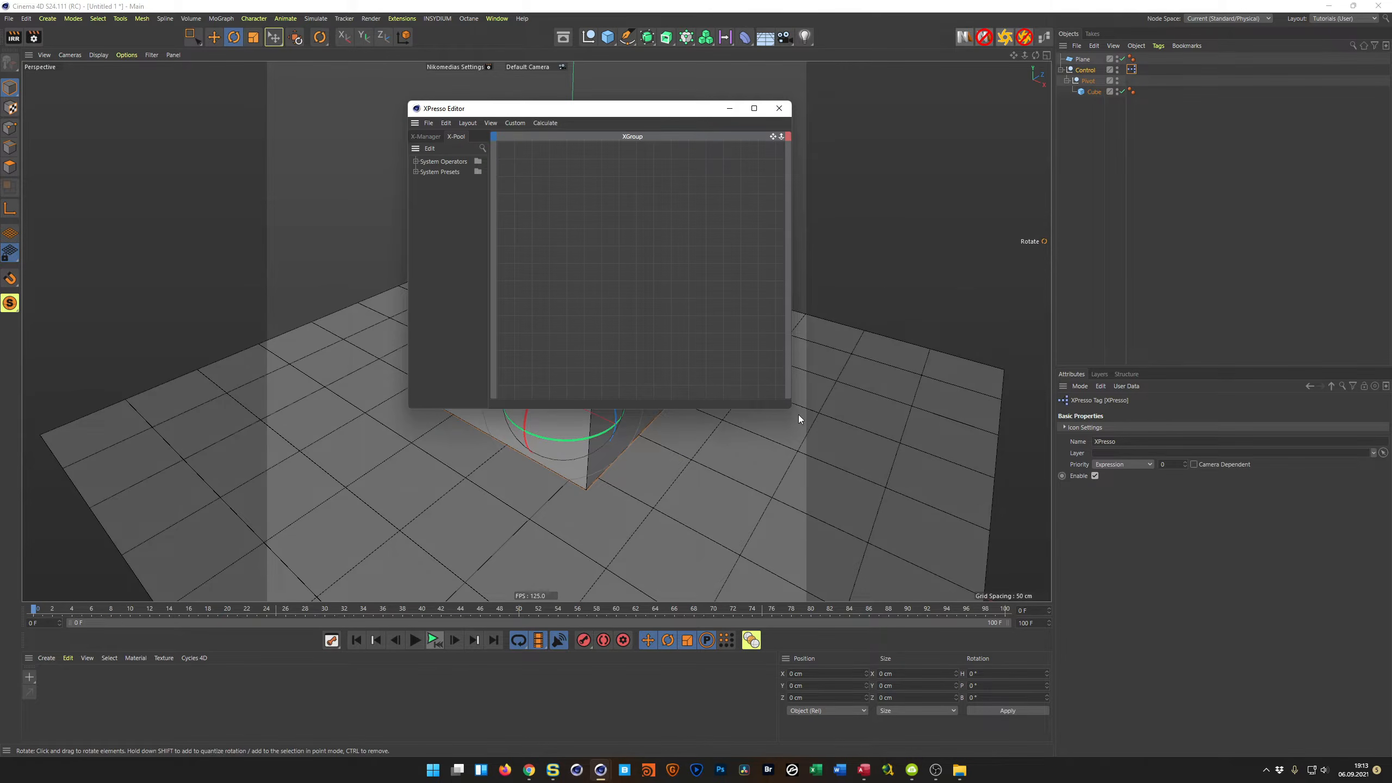
pyautogui.moveTo(790, 408); pyautogui.dragTo(1078, 492)
pyautogui.moveTo(832, 112); pyautogui.dragTo(1072, 272)
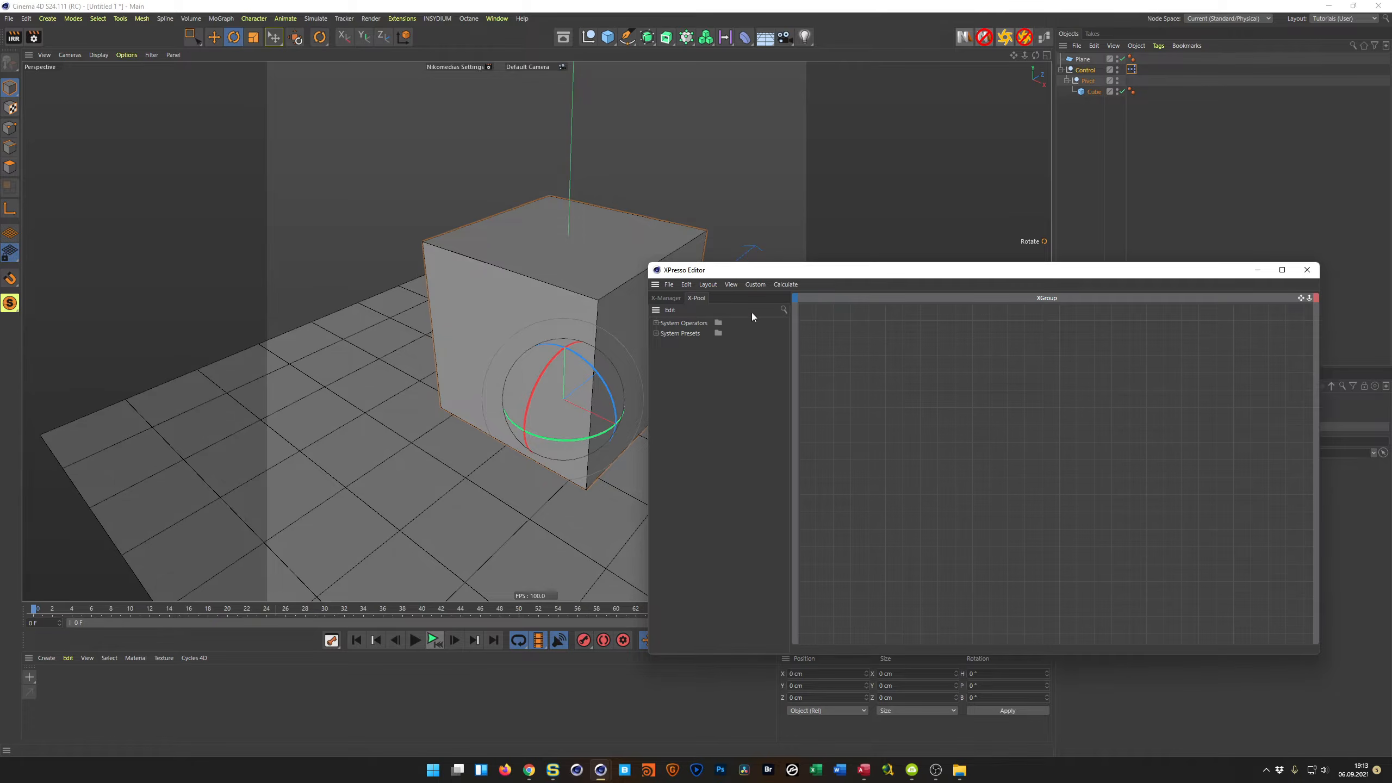
# Add a Time node to the XPresso graph and replace its Time output port with Frame
pyautogui.click(784, 310)
pyautogui.write('Time')
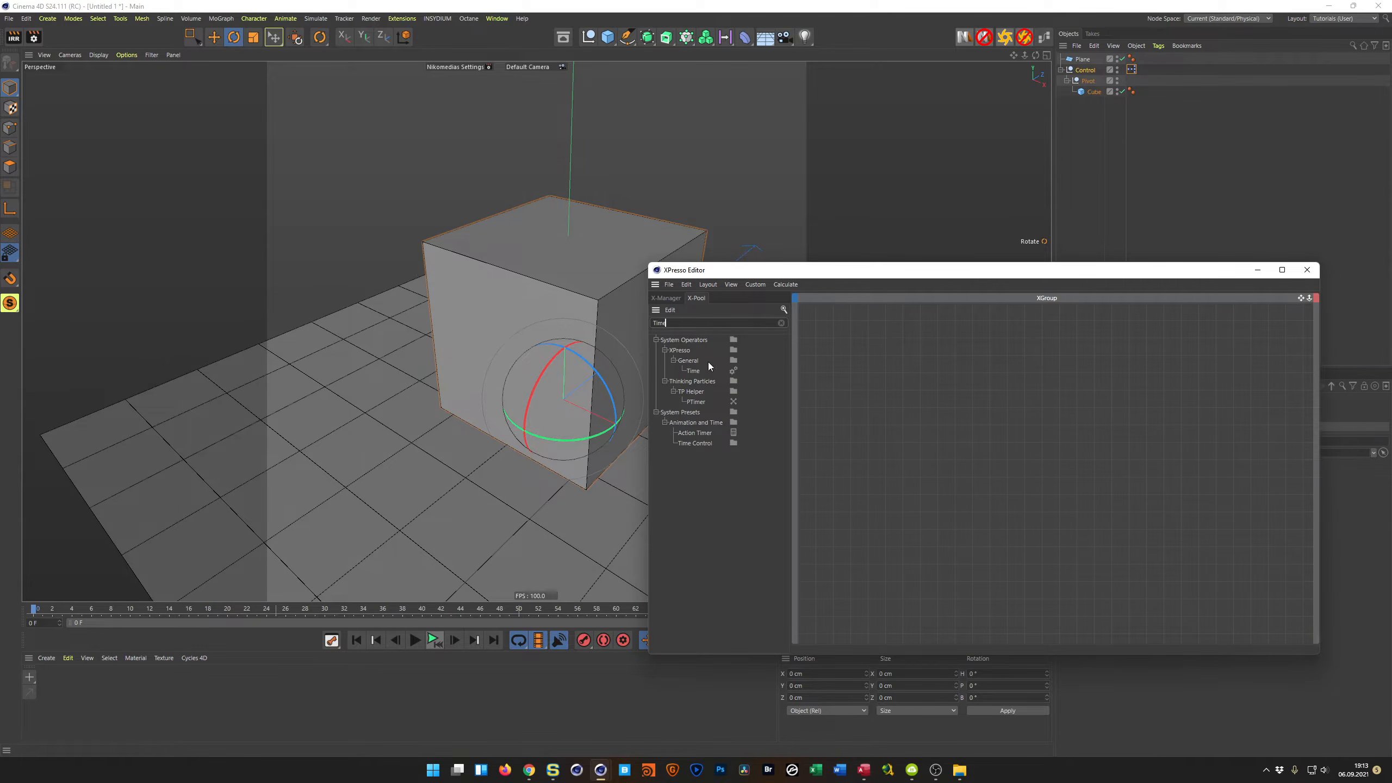
pyautogui.moveTo(694, 371); pyautogui.dragTo(886, 375)
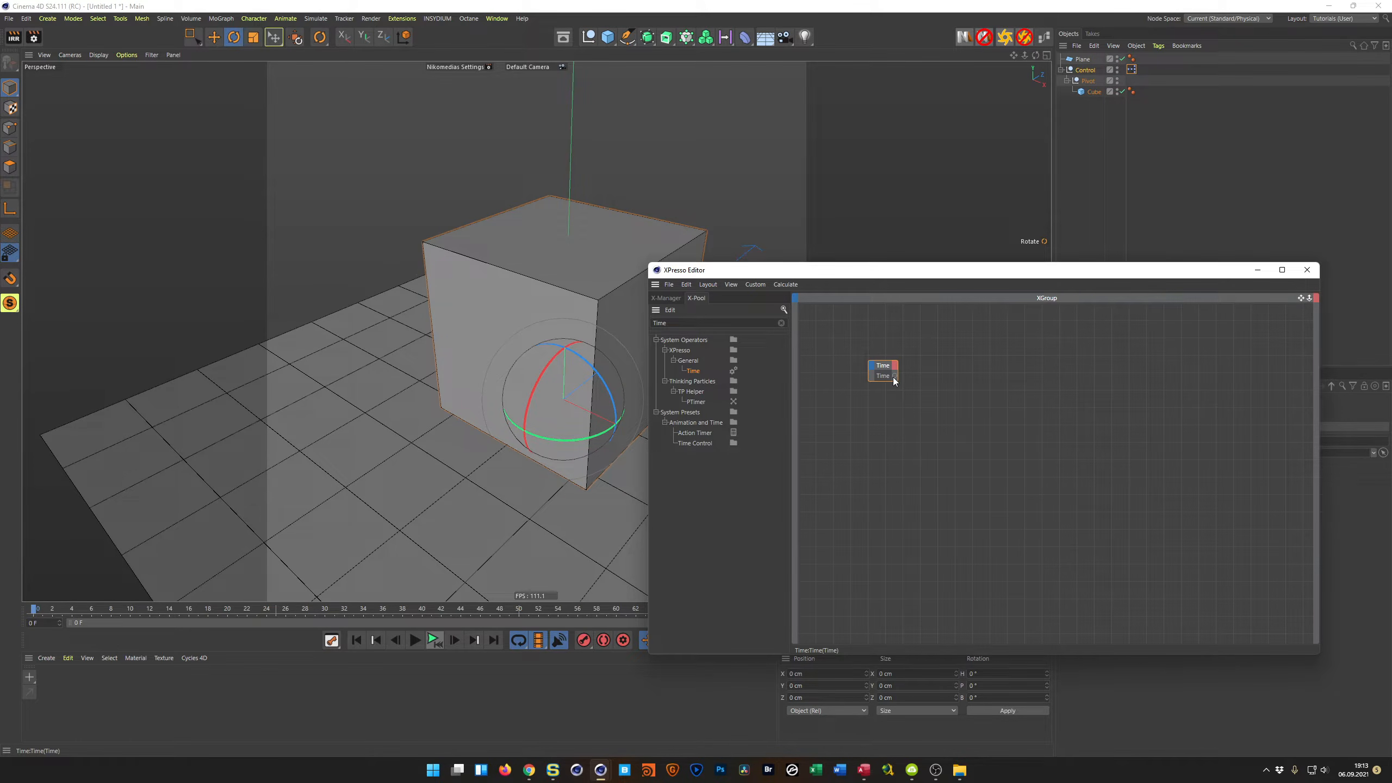
pyautogui.doubleClick(894, 377)
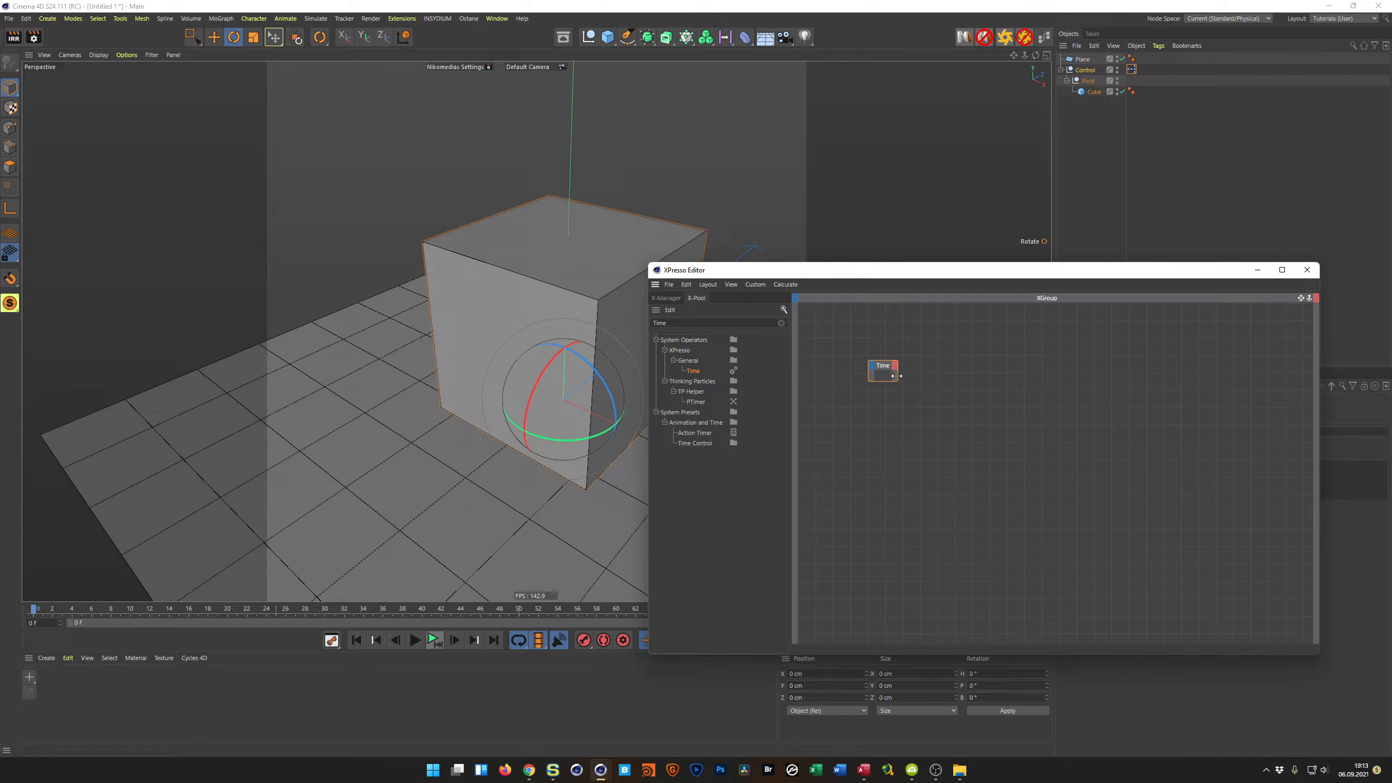
pyautogui.click(895, 366)
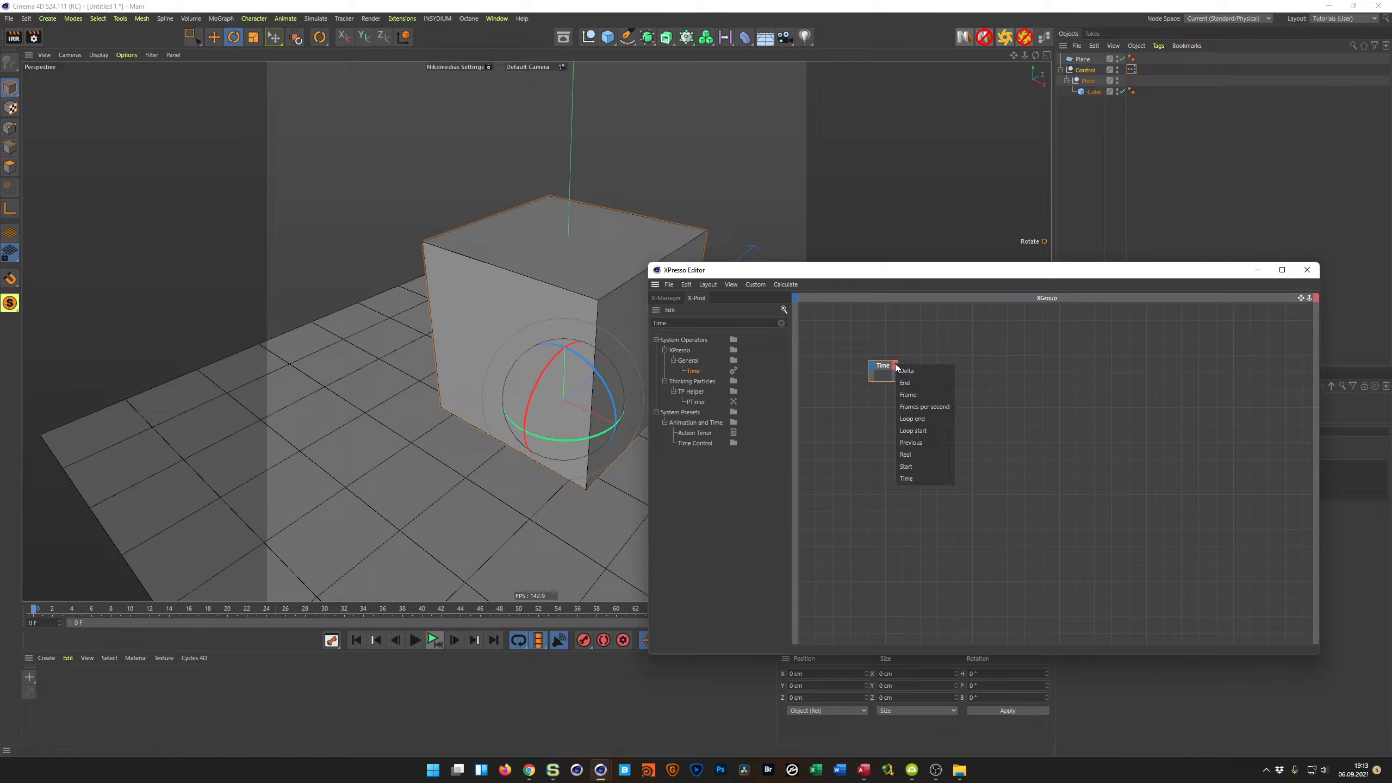
pyautogui.click(920, 395)
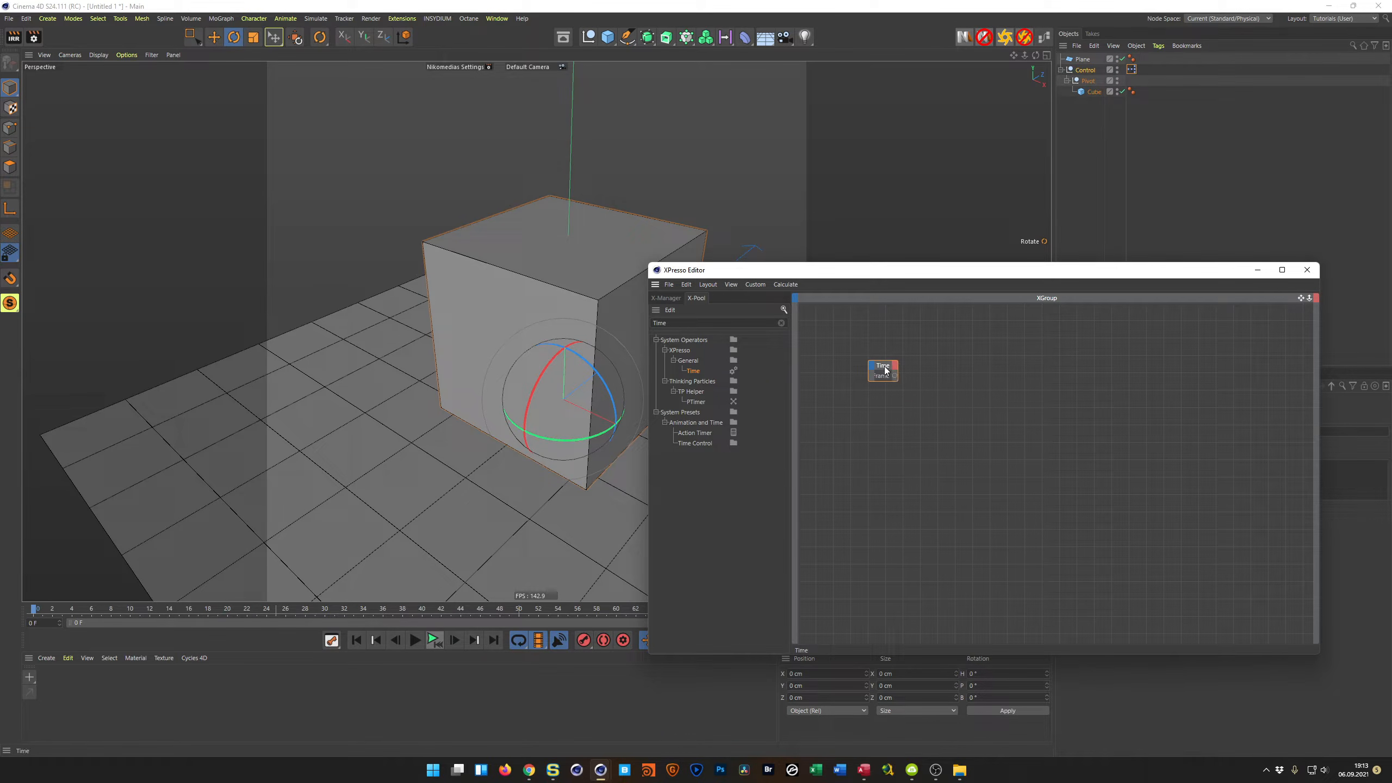
pyautogui.moveTo(890, 371); pyautogui.dragTo(878, 374)
# Bring the Pivot null into the XPresso graph as a node with a Rotation.B input port
pyautogui.moveTo(1091, 83); pyautogui.dragTo(1044, 365)
pyautogui.moveTo(1041, 274); pyautogui.dragTo(773, 195)
pyautogui.click(1087, 81)
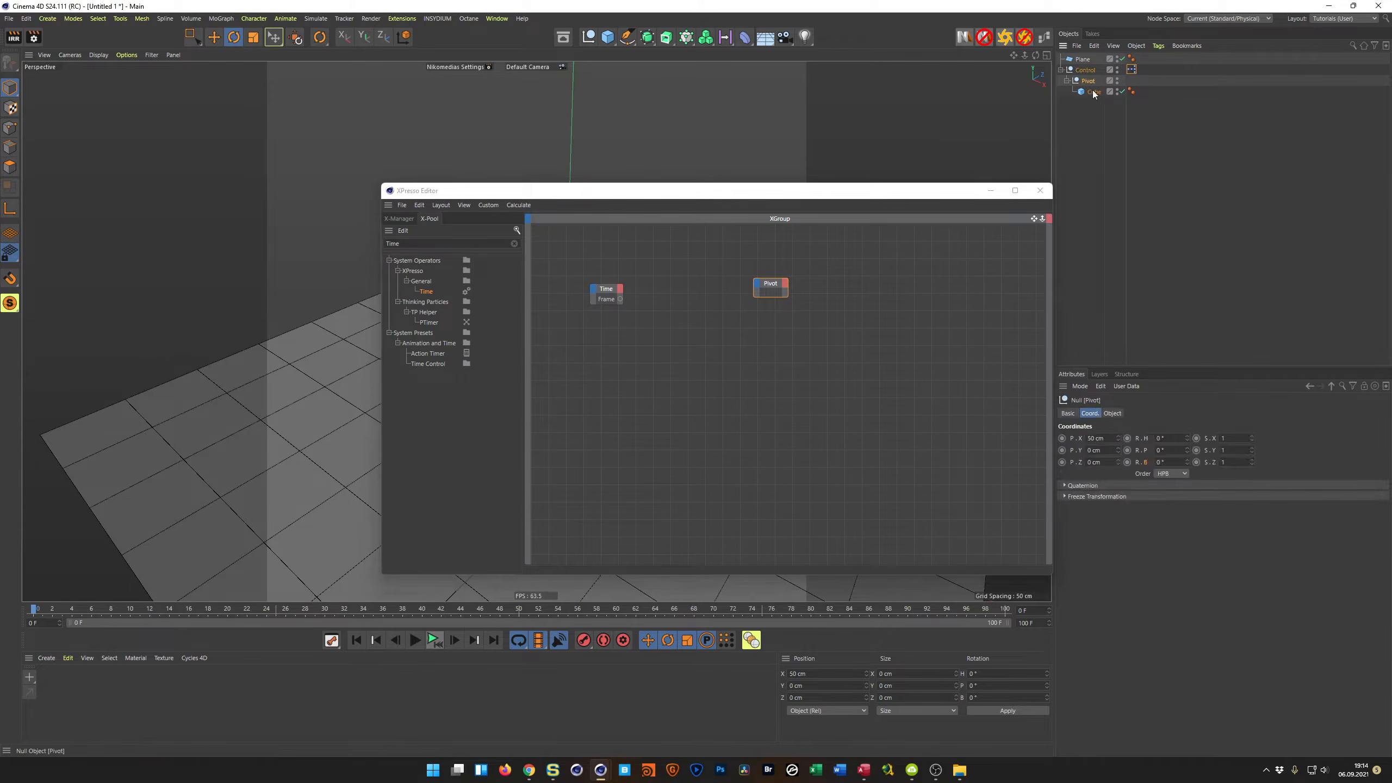
pyautogui.moveTo(1144, 461); pyautogui.dragTo(758, 289)
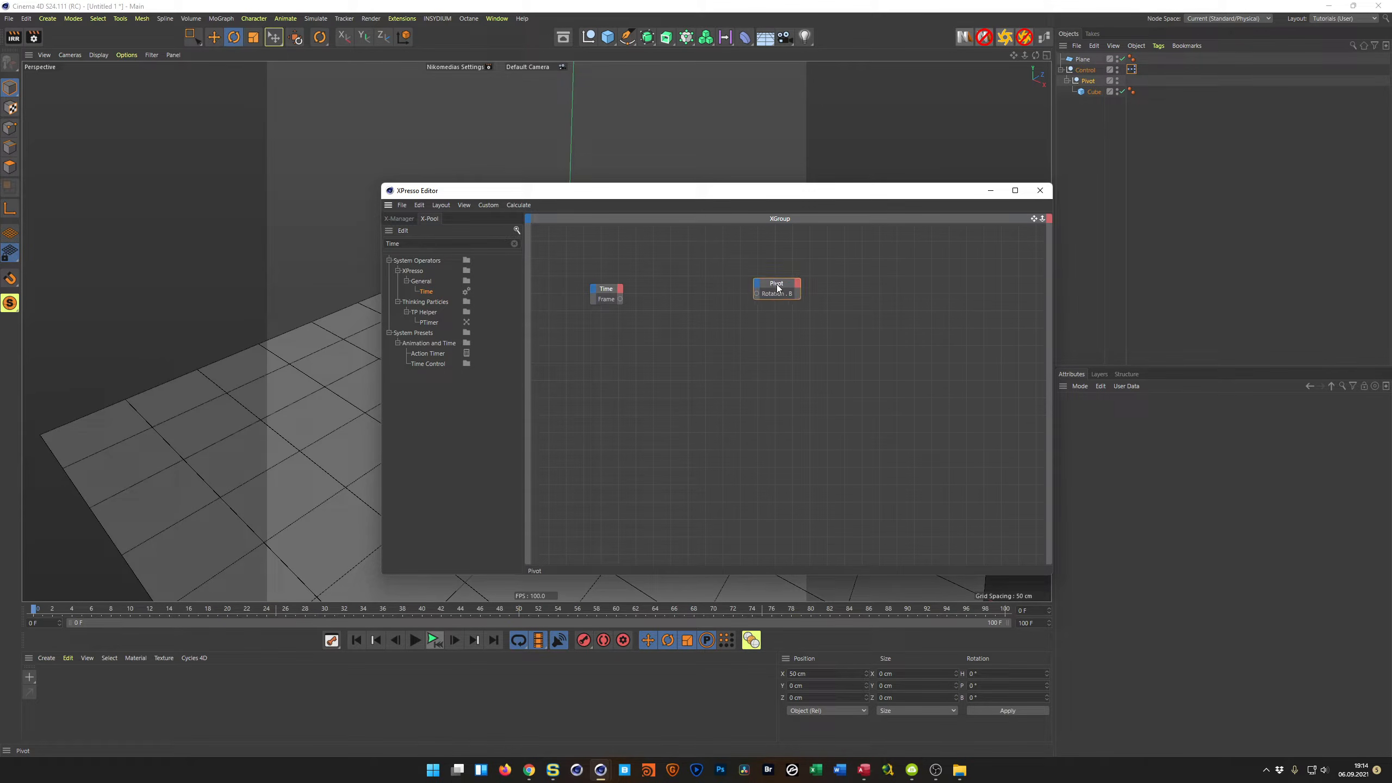
pyautogui.click(781, 292)
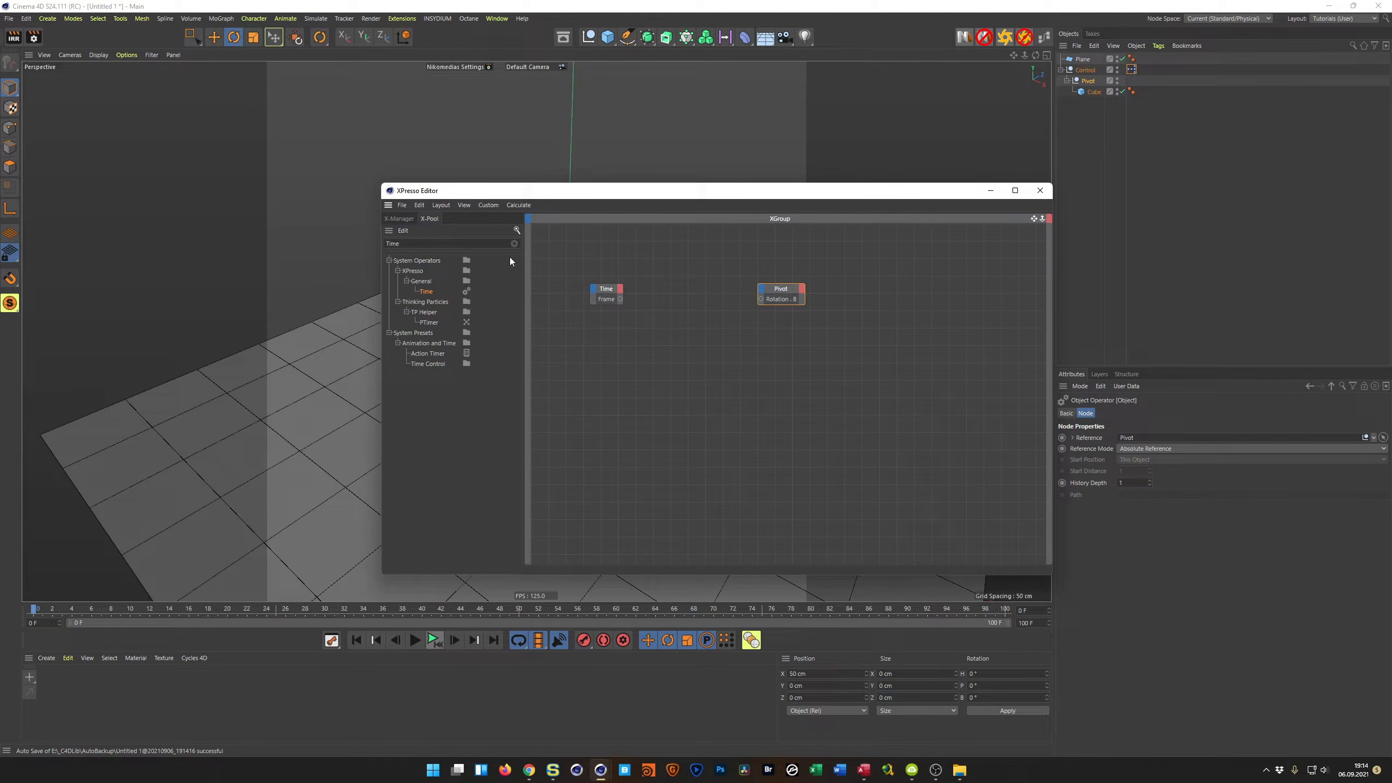
# Find the Range Mapper operator and place it between the Time and Pivot nodes
pyautogui.doubleClick(394, 243)
pyautogui.write('rema')
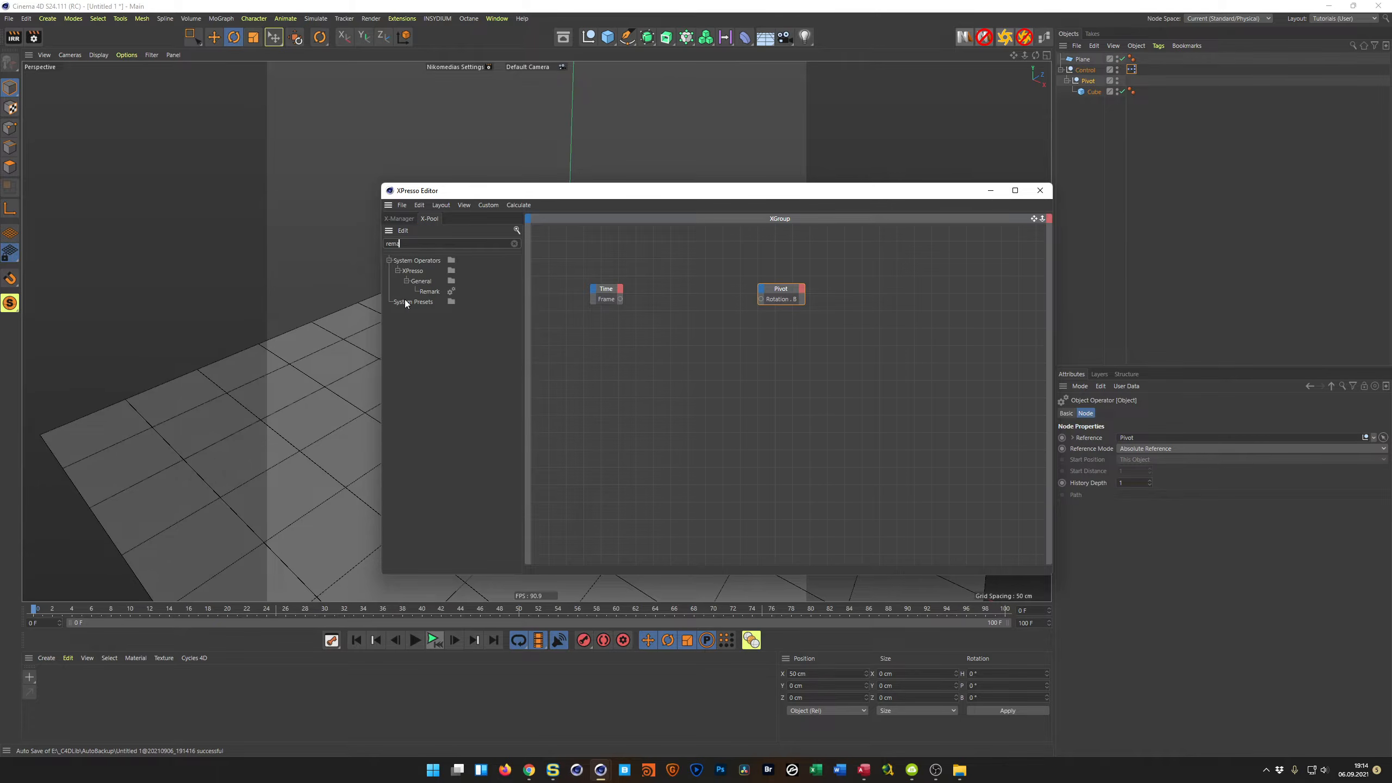
pyautogui.press('Return')
pyautogui.write('rank')
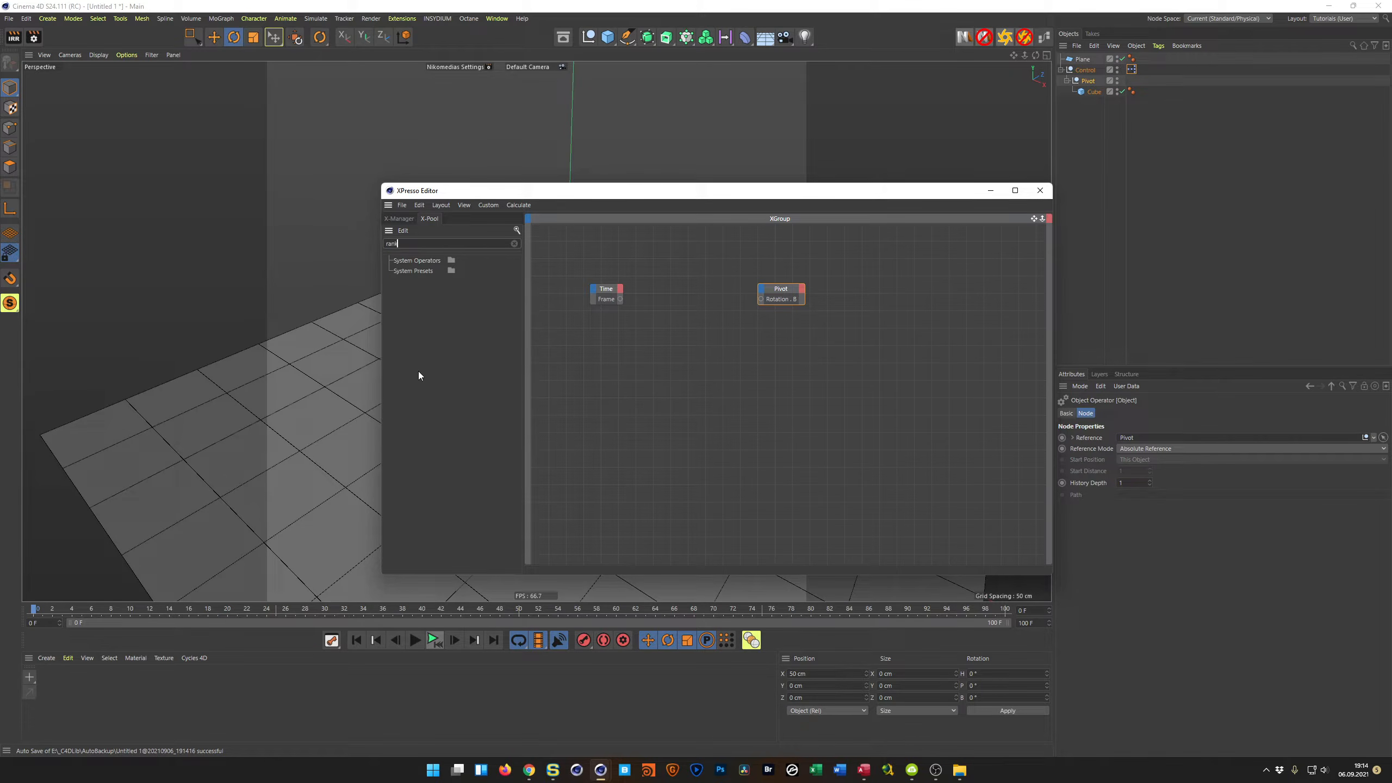
pyautogui.press('BackSpace')
pyautogui.write('ge')
pyautogui.moveTo(459, 291); pyautogui.dragTo(683, 292)
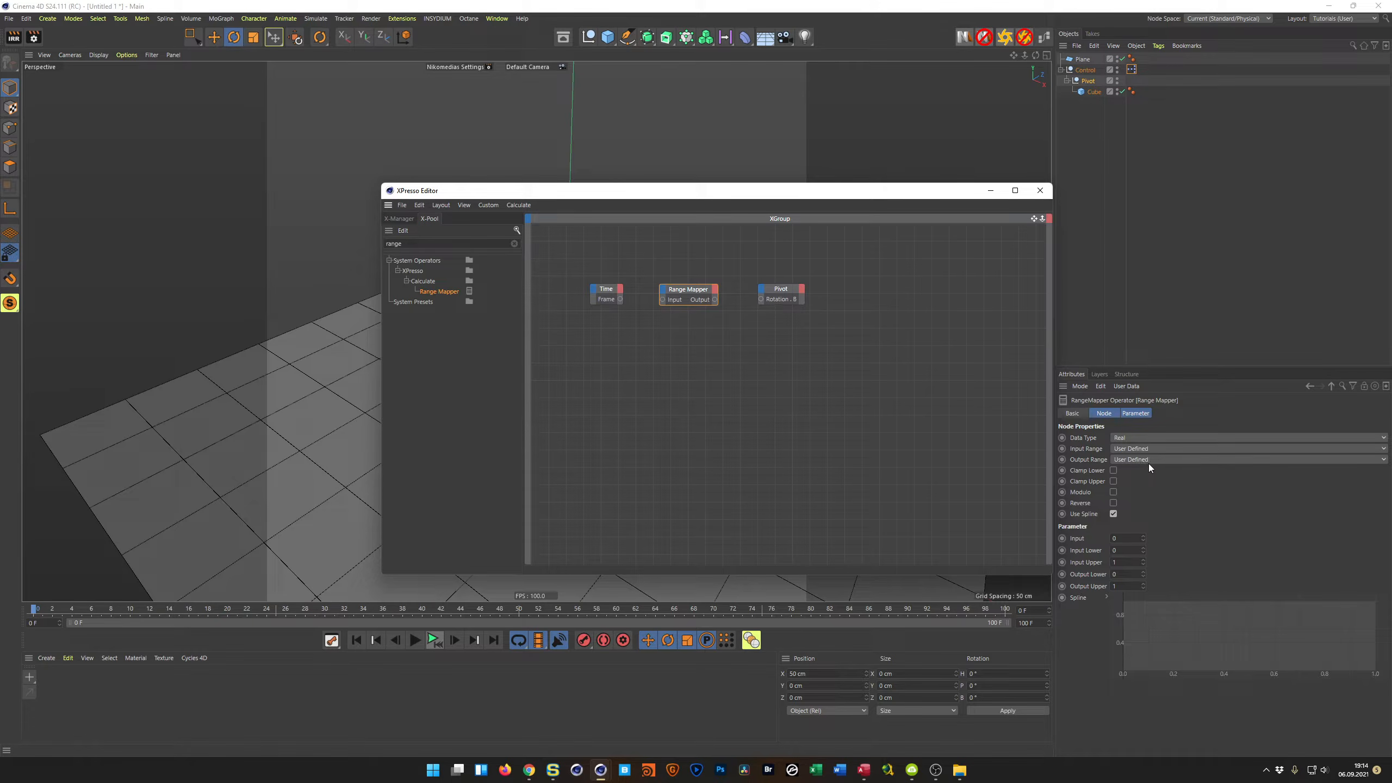
# Set the Range Mapper to Degree output, Input Upper 25 and Output Upper 90°, and wire it between Frame and the Pivot's Rotation.B
pyautogui.click(1166, 459)
pyautogui.click(1157, 480)
pyautogui.click(1133, 560)
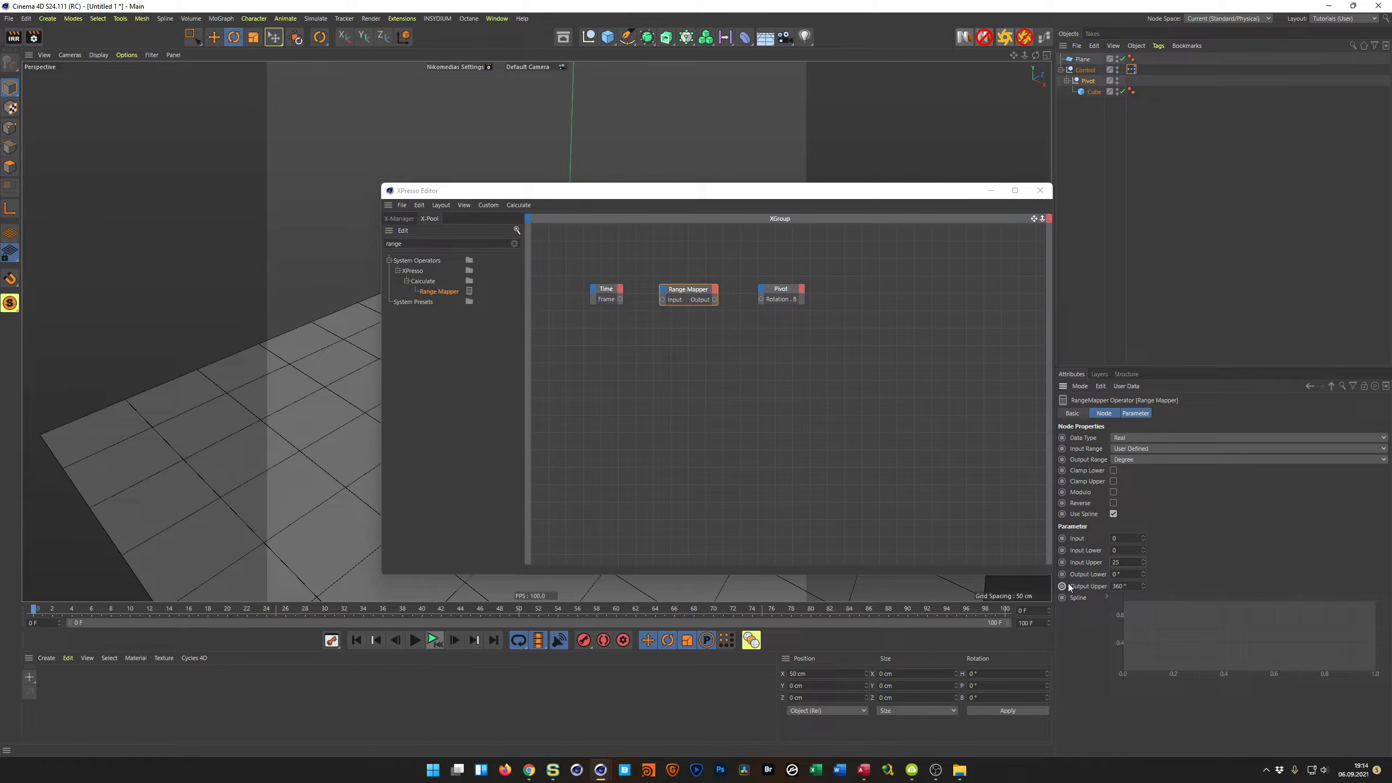
pyautogui.click(1131, 586)
pyautogui.write('90')
pyautogui.press('Return')
pyautogui.moveTo(663, 301); pyautogui.dragTo(663, 300)
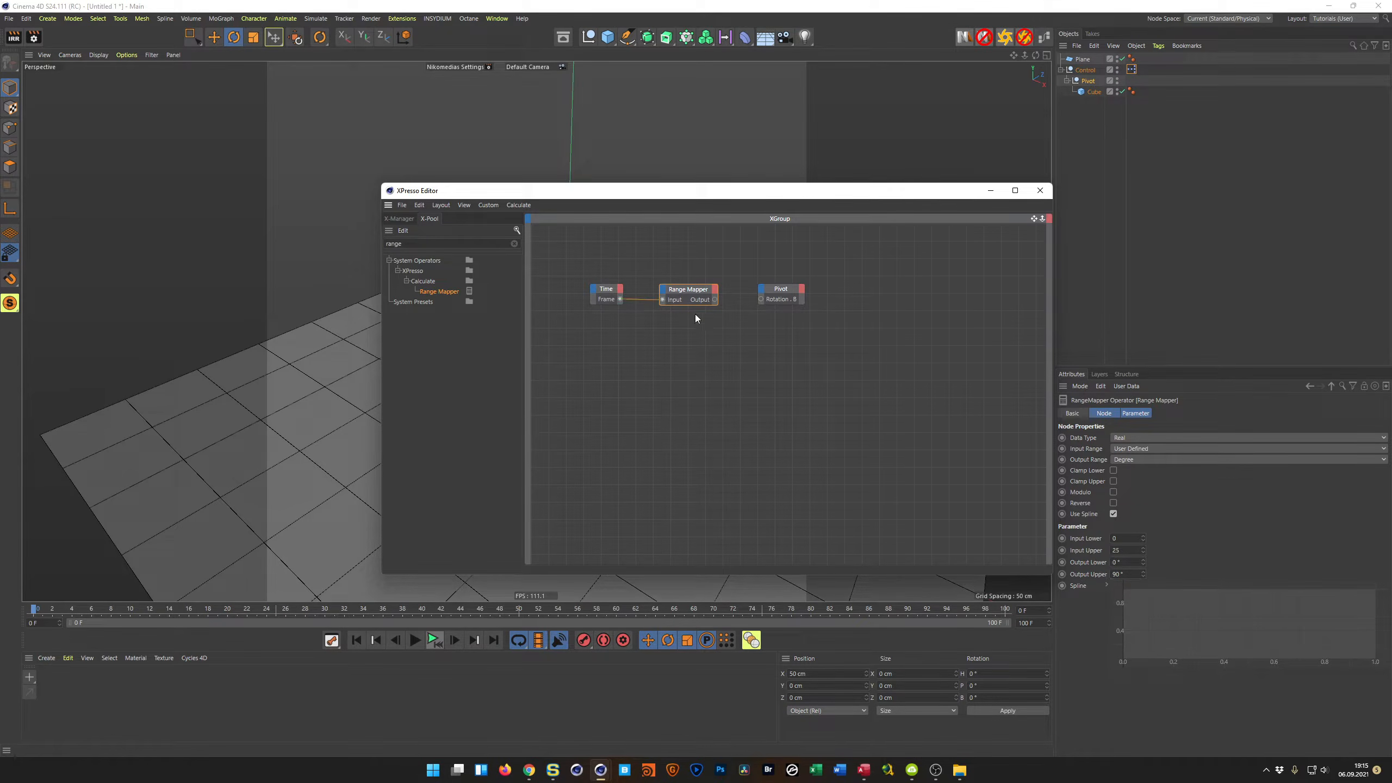
pyautogui.moveTo(760, 300); pyautogui.dragTo(760, 300)
# Play the animation and scrub to frame 25 to check how the cube tips over its edge
pyautogui.moveTo(788, 196); pyautogui.dragTo(1061, 208)
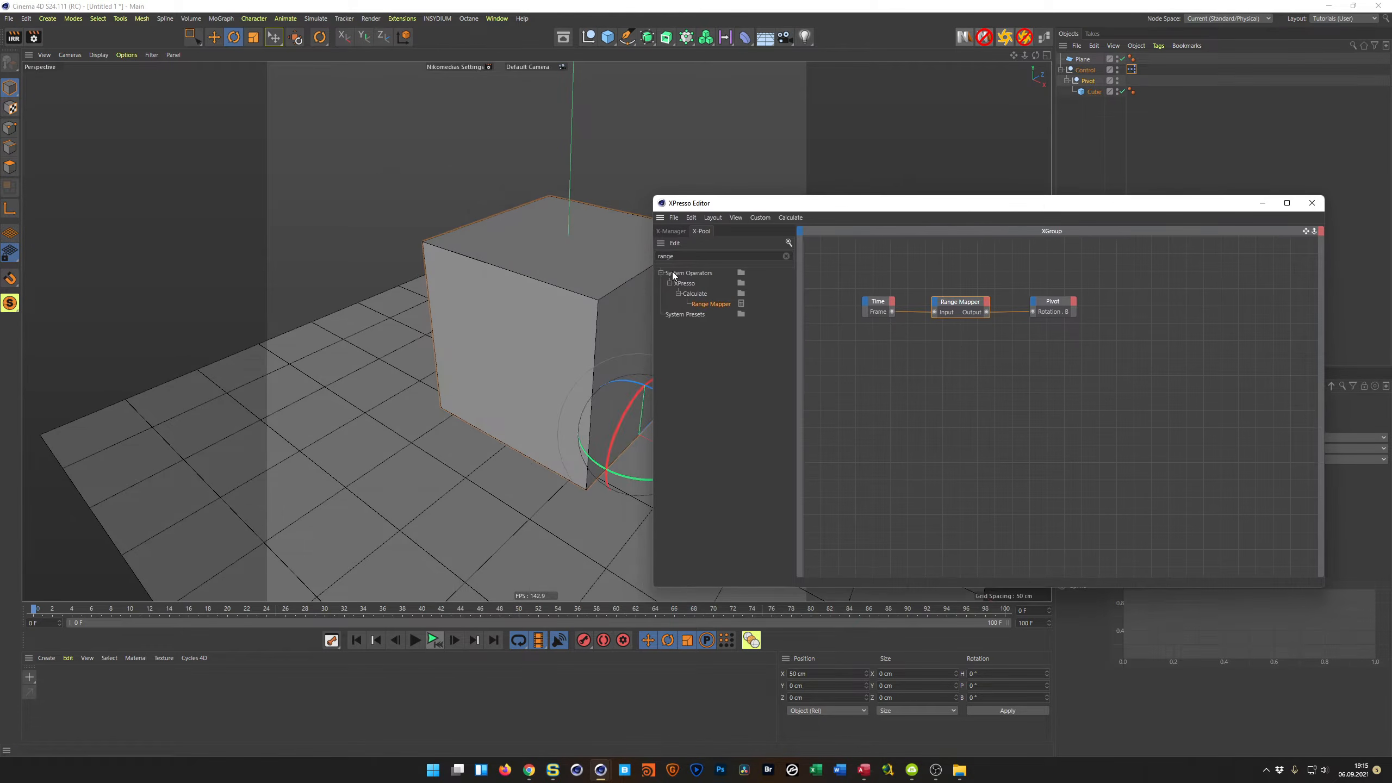
pyautogui.keyDown('alt'); pyautogui.moveTo(574, 295); pyautogui.dragTo(417, 306); pyautogui.keyUp('alt')
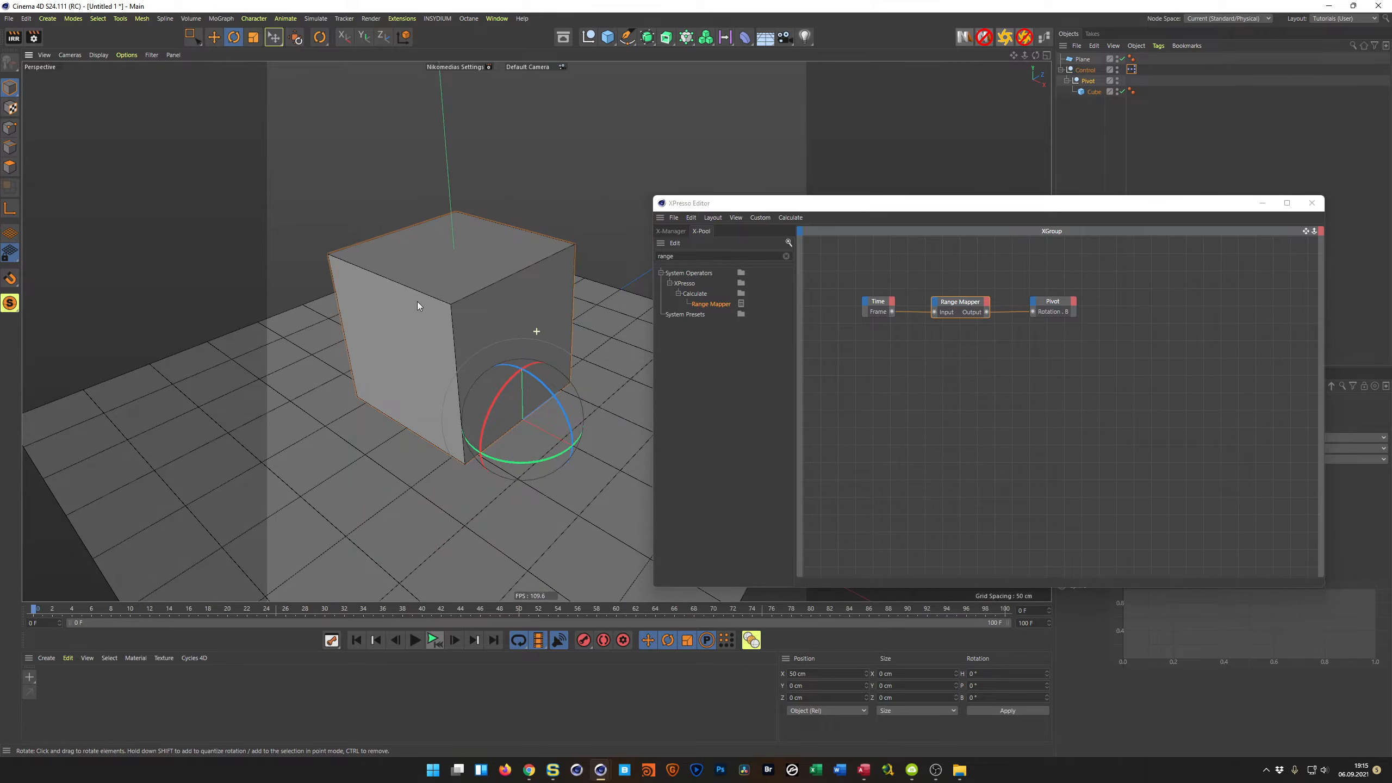
pyautogui.keyDown('alt'); pyautogui.moveTo(470, 344); pyautogui.dragTo(455, 351); pyautogui.keyUp('alt')
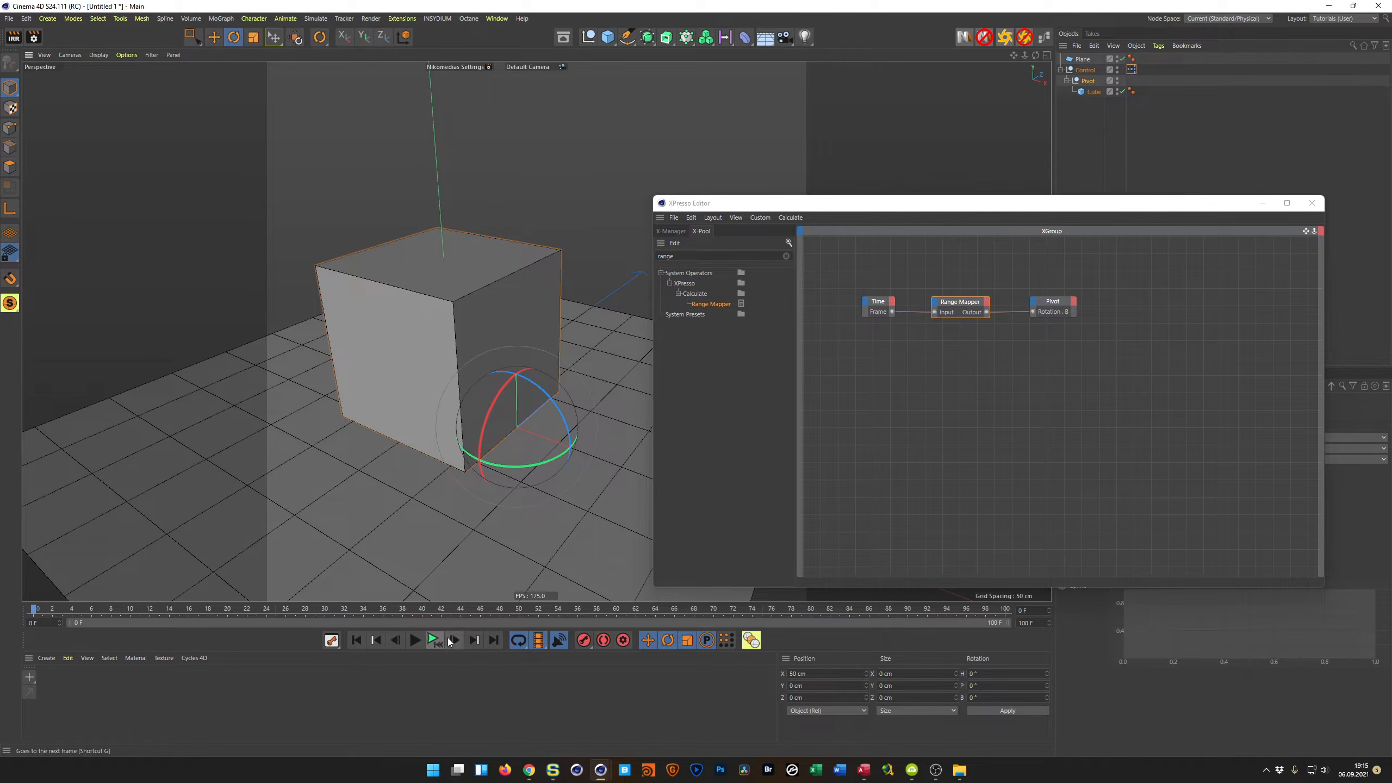
pyautogui.click(433, 640)
pyautogui.click(433, 640)
pyautogui.click(65, 610)
pyautogui.moveTo(64, 610); pyautogui.dragTo(274, 633)
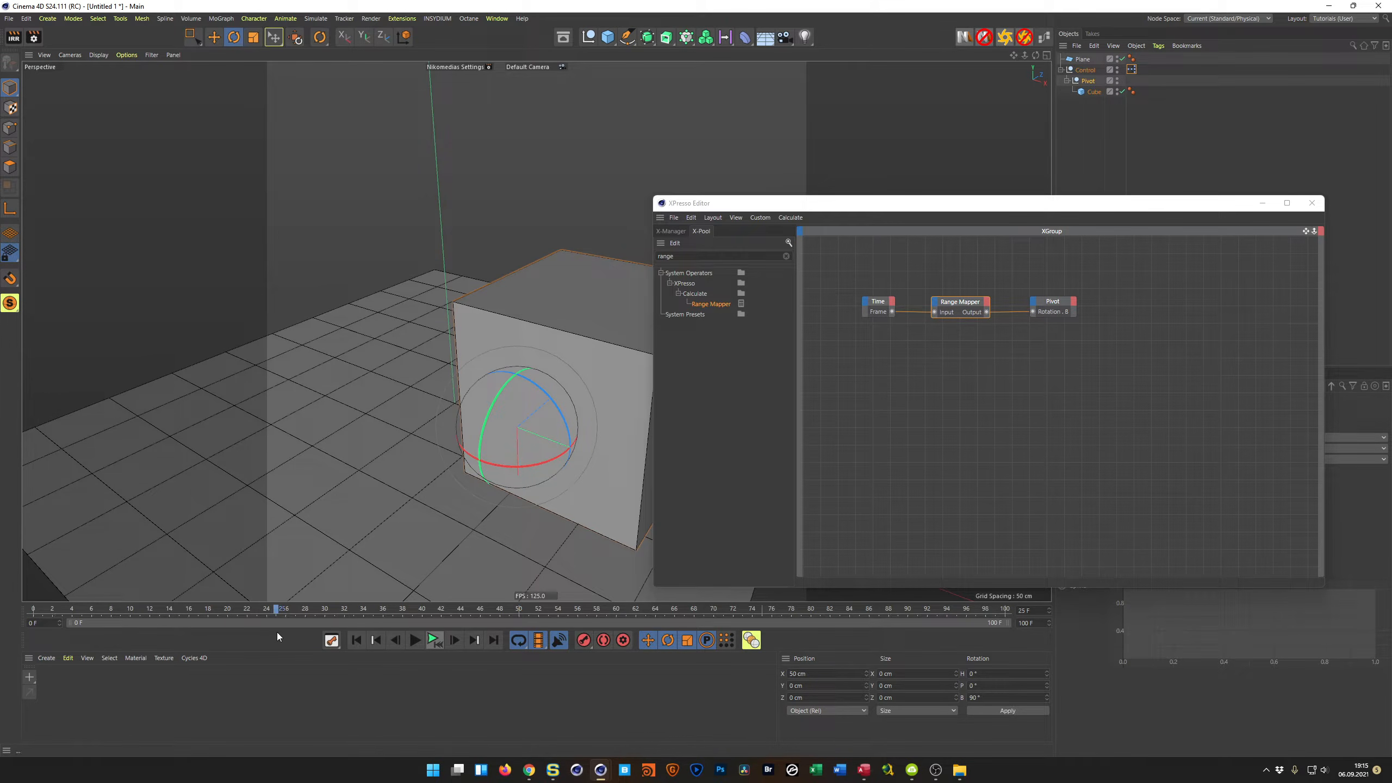
pyautogui.moveTo(891, 208); pyautogui.dragTo(967, 237)
pyautogui.middleClick(602, 345)
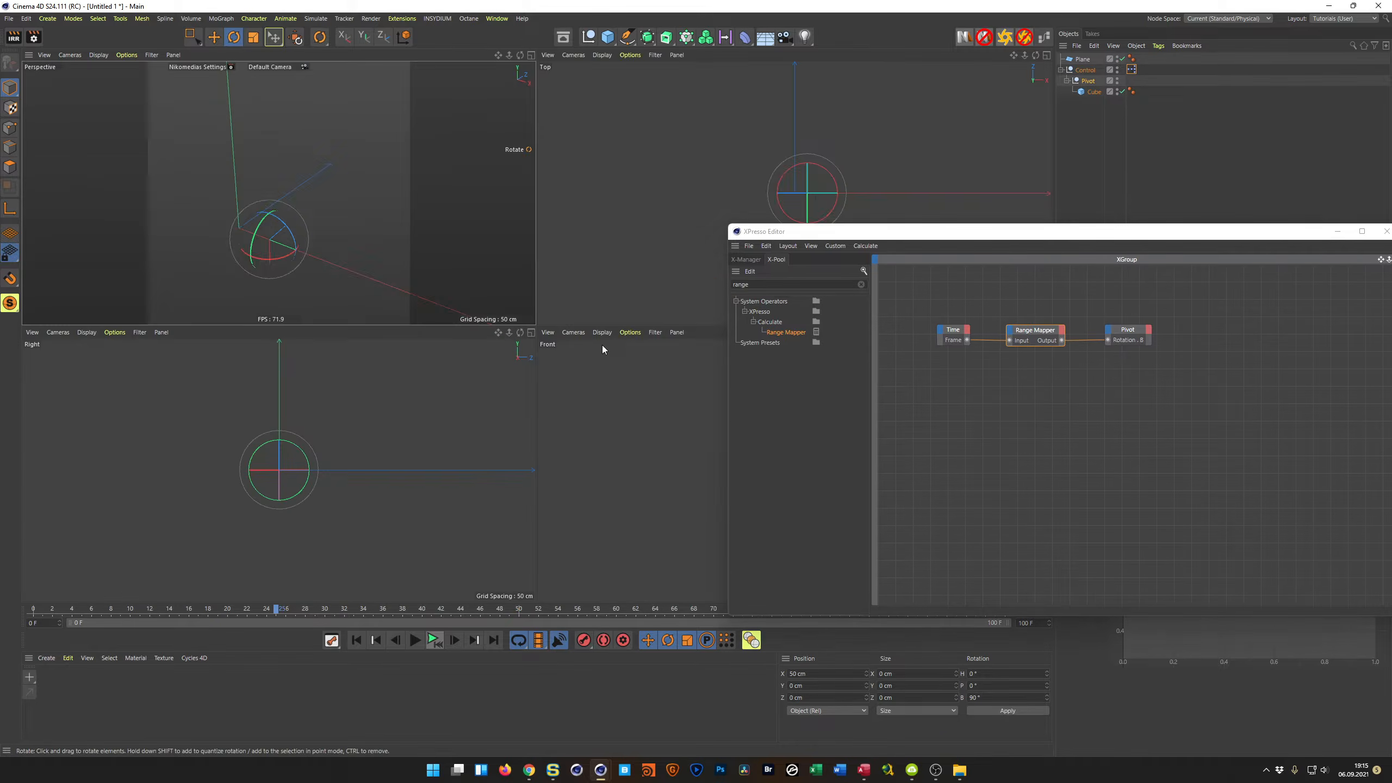
pyautogui.moveTo(877, 233); pyautogui.dragTo(761, 637)
pyautogui.moveTo(956, 636); pyautogui.dragTo(1012, 291)
pyautogui.middleClick(349, 236)
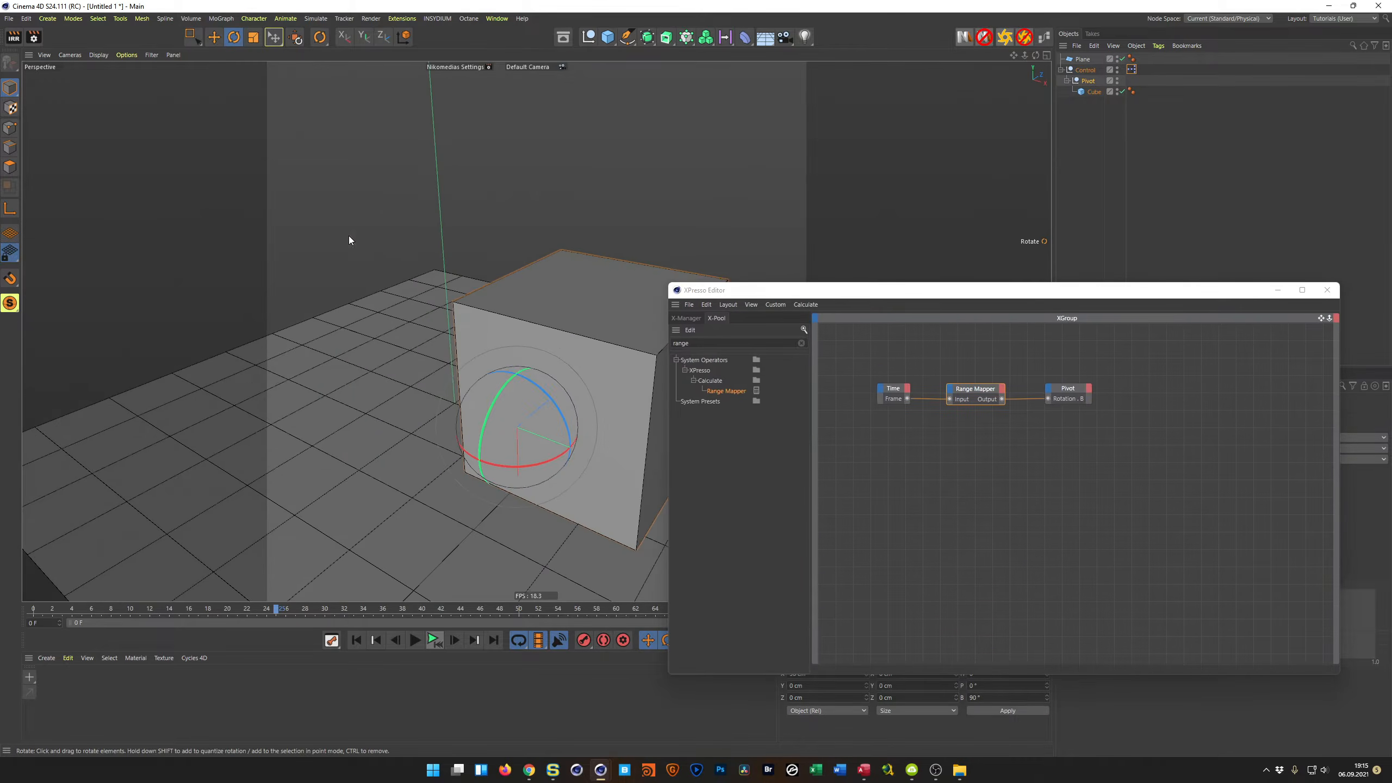
pyautogui.keyDown('alt'); pyautogui.moveTo(514, 419); pyautogui.dragTo(421, 391, button='middle'); pyautogui.keyUp('alt')
pyautogui.keyDown('alt'); pyautogui.moveTo(422, 391); pyautogui.dragTo(428, 405); pyautogui.keyUp('alt')
pyautogui.keyDown('alt'); pyautogui.moveTo(428, 405); pyautogui.dragTo(440, 417, button='middle'); pyautogui.keyUp('alt')
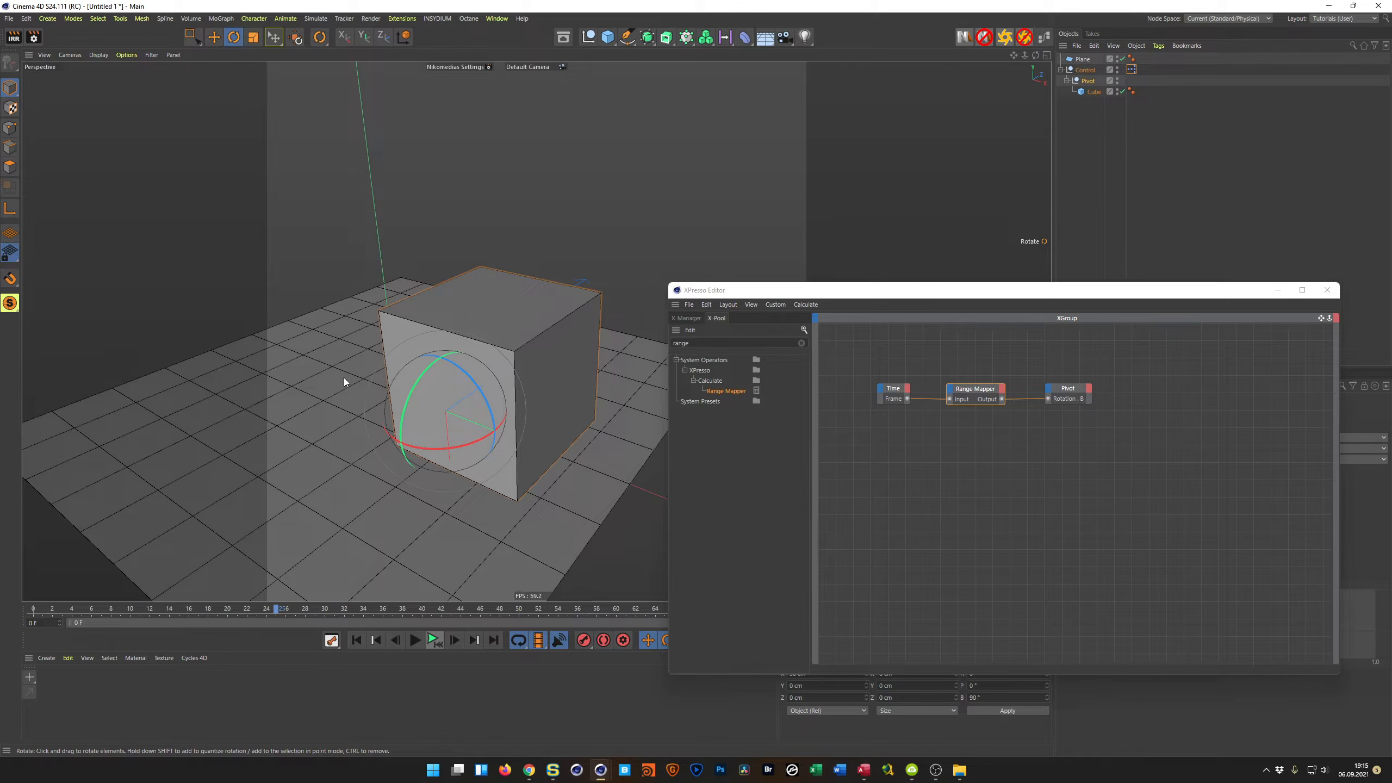
# Add a Position.X input port to the Pivot node in the XPresso graph
pyautogui.click(1028, 277)
pyautogui.moveTo(1018, 296); pyautogui.dragTo(673, 205)
pyautogui.click(720, 299)
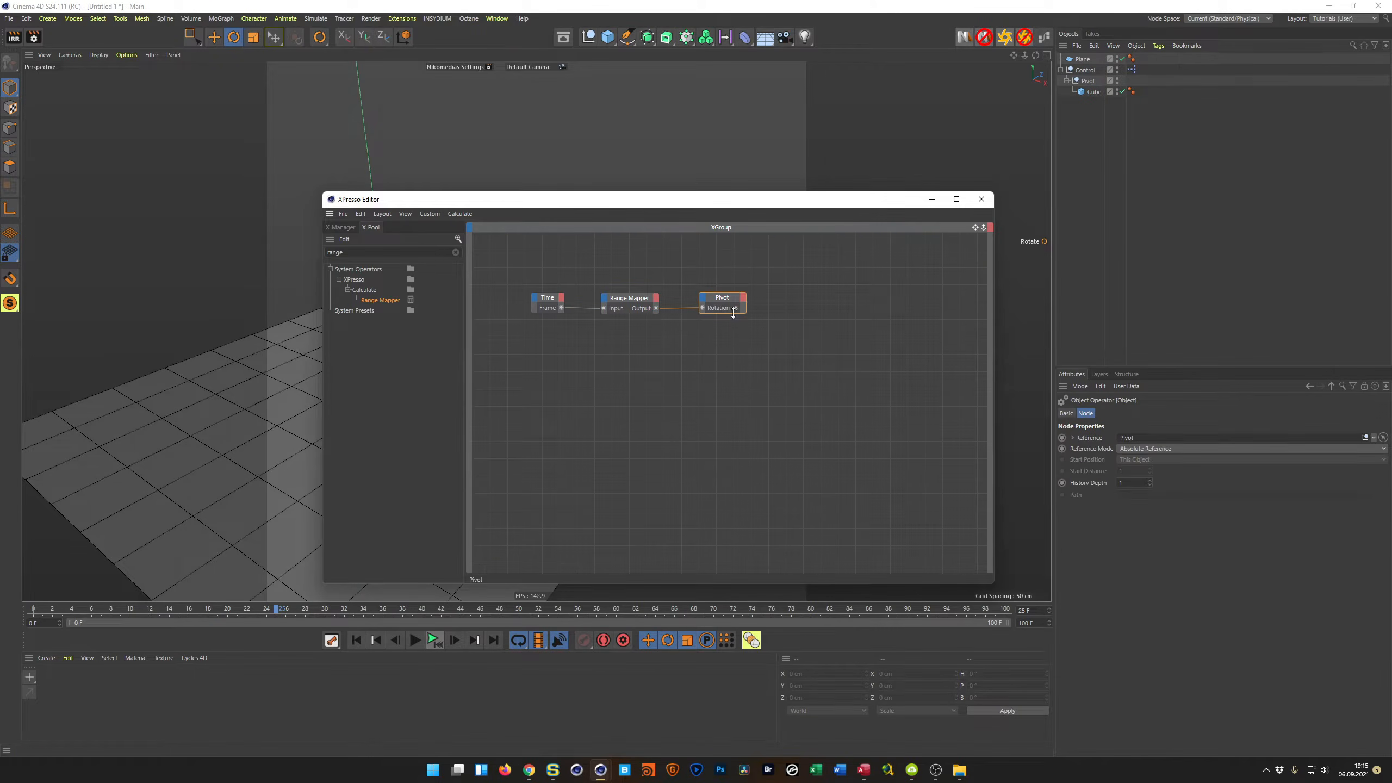
pyautogui.click(1088, 81)
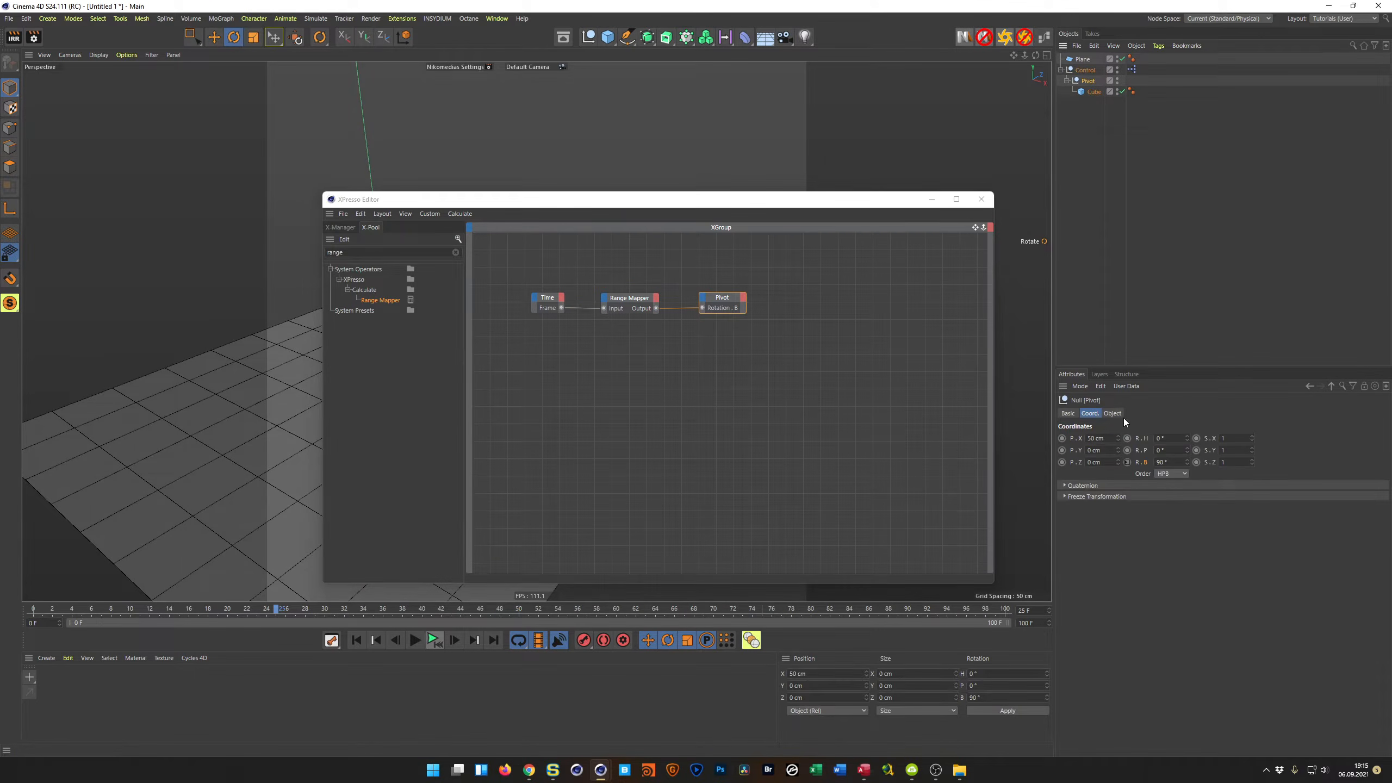
pyautogui.moveTo(1081, 438); pyautogui.dragTo(1080, 443)
pyautogui.moveTo(705, 286); pyautogui.dragTo(715, 304)
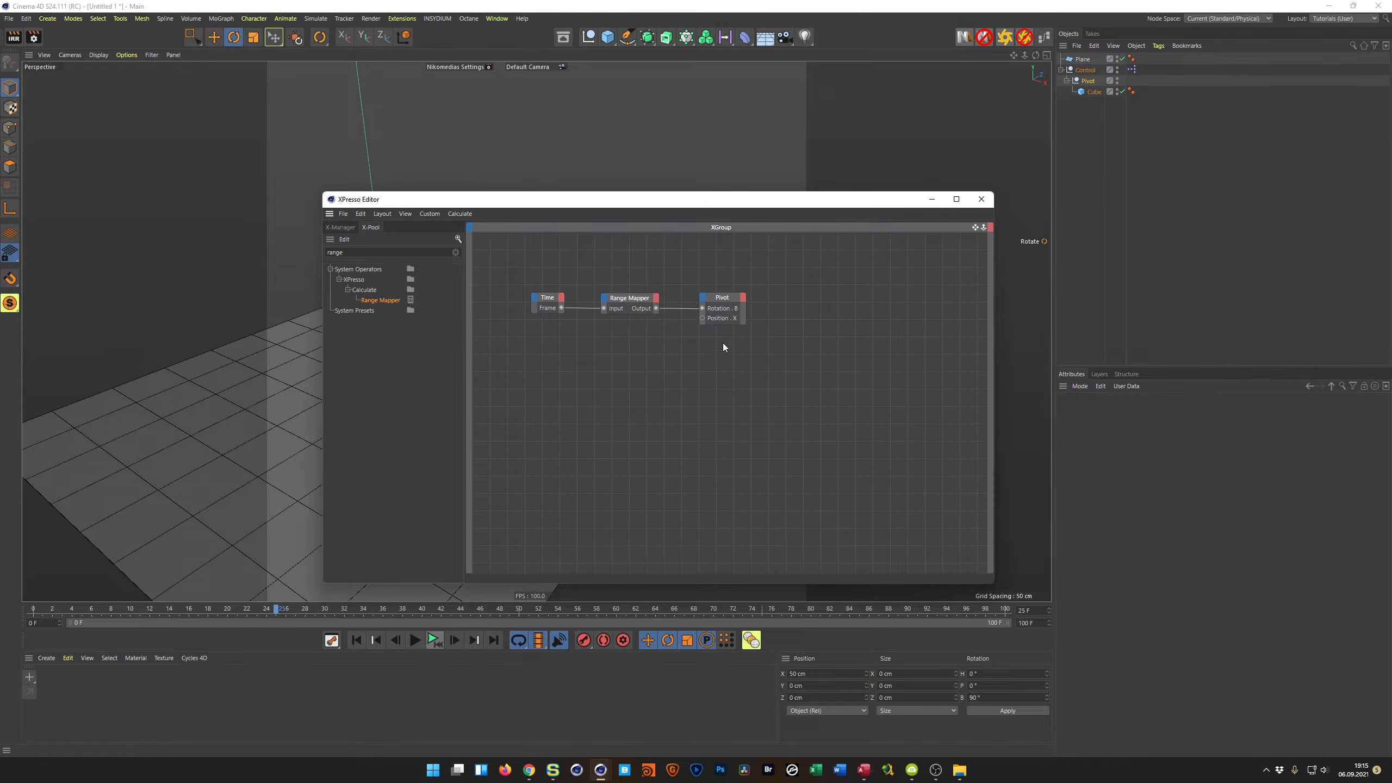
# Duplicate the Range Mapper below the original and set the copy to User Defined output with Output Lower 50 and Output Upper -50
pyautogui.moveTo(632, 312)
pyautogui.keyDown('ctrl'); pyautogui.mouseDown()
pyautogui.moveTo(635, 343)
pyautogui.moveTo(641, 330)
pyautogui.mouseUp(); pyautogui.keyUp('ctrl')
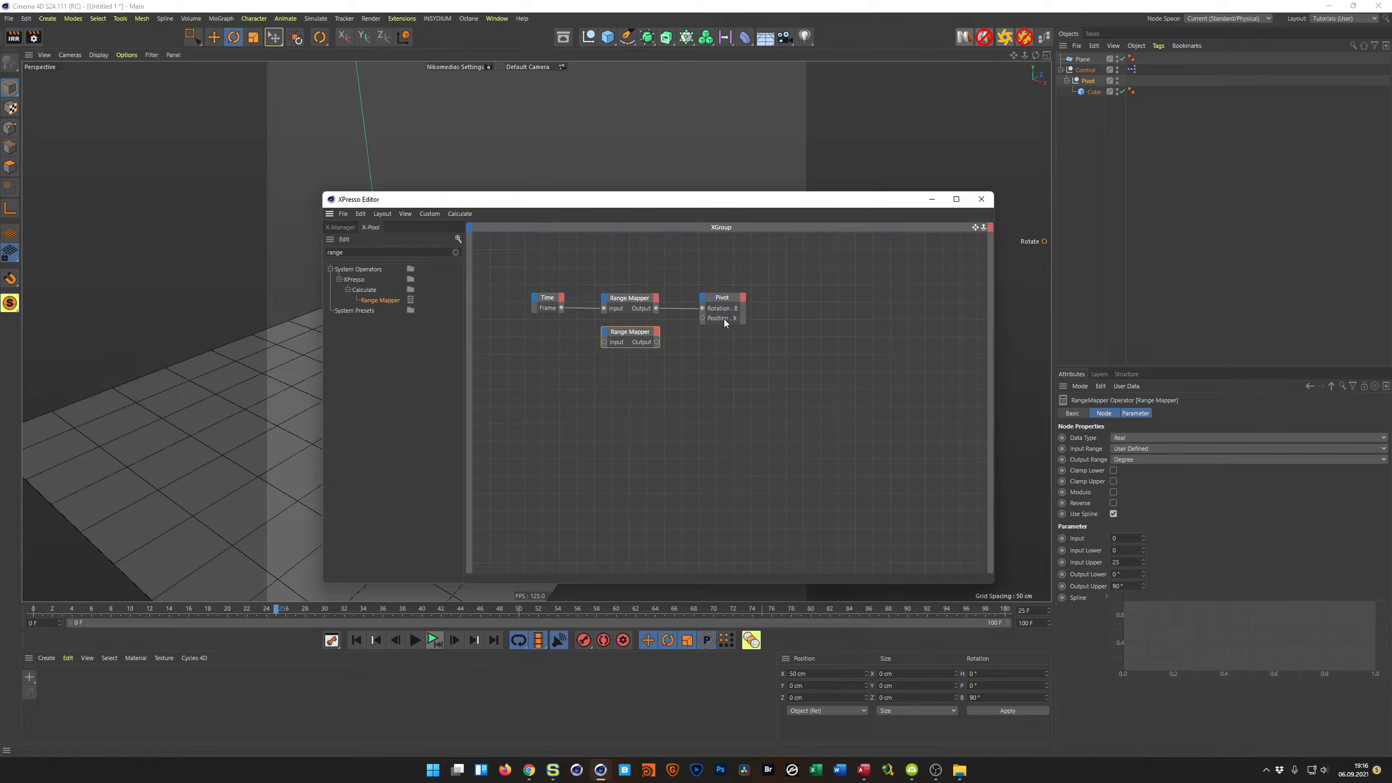
pyautogui.click(1123, 458)
pyautogui.click(1166, 471)
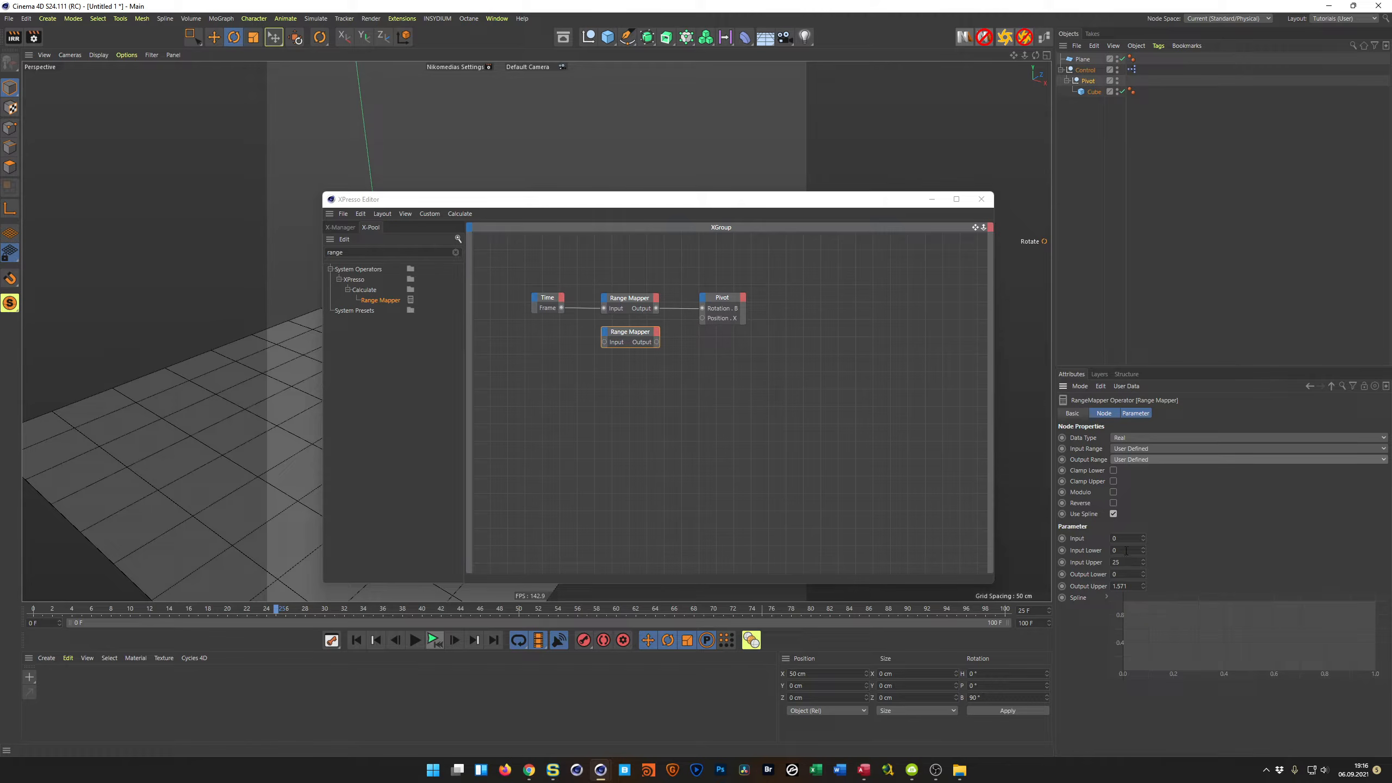
pyautogui.click(1128, 573)
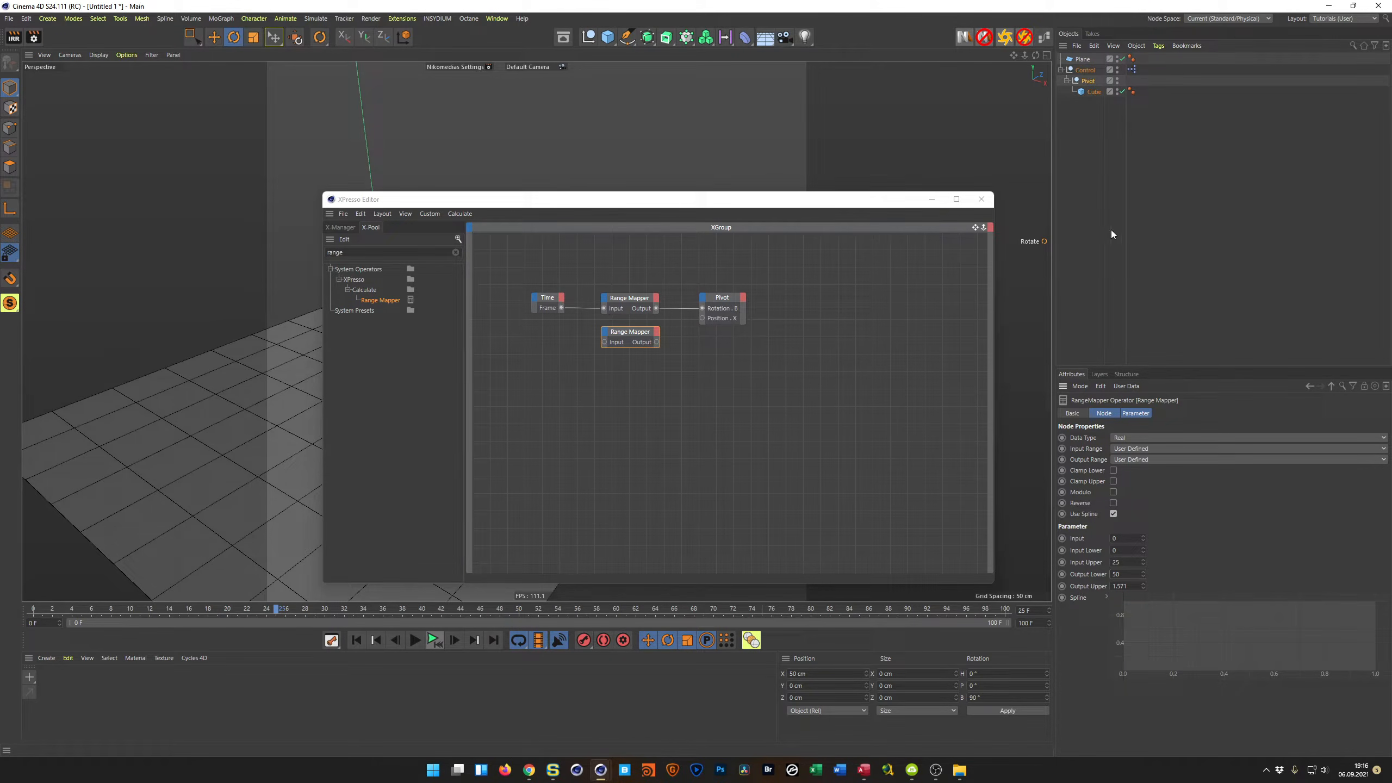
pyautogui.click(1087, 81)
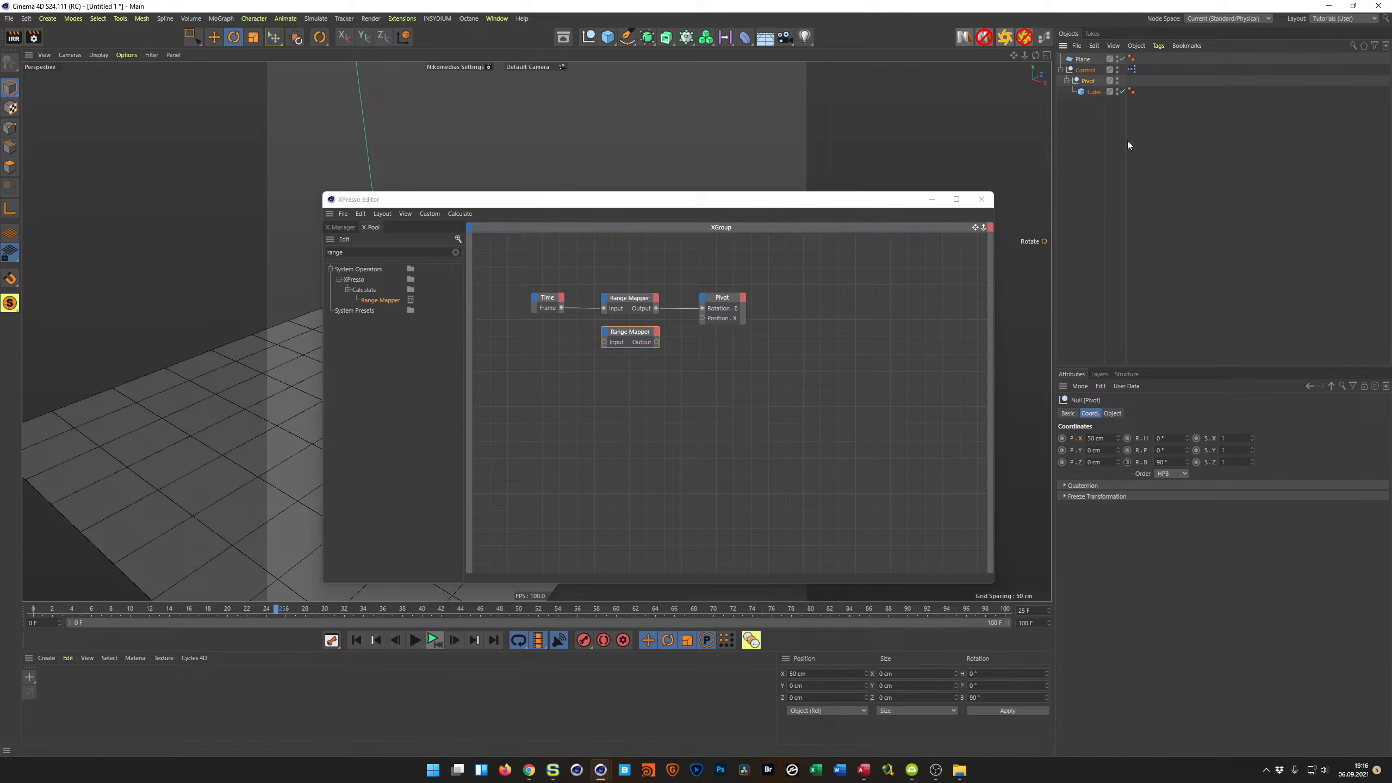
pyautogui.click(636, 333)
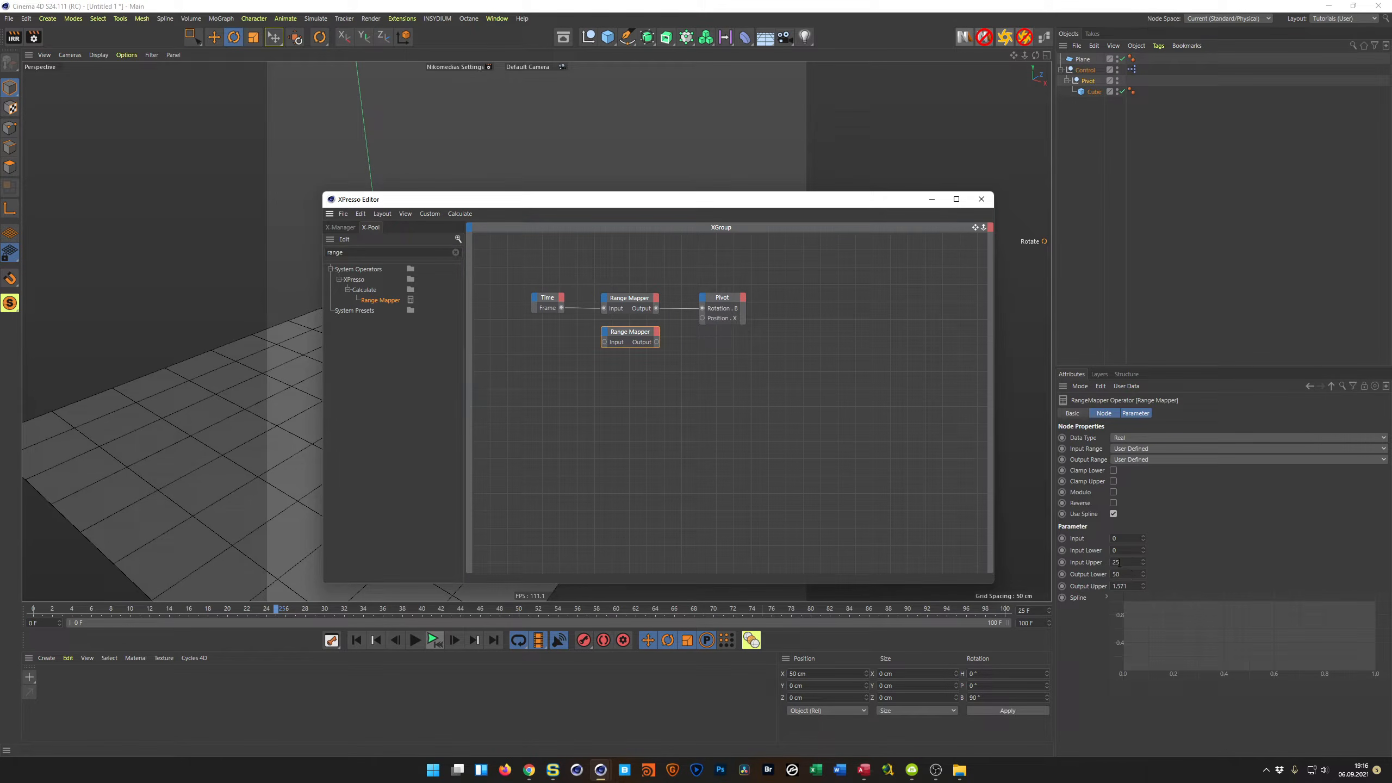
pyautogui.click(1129, 585)
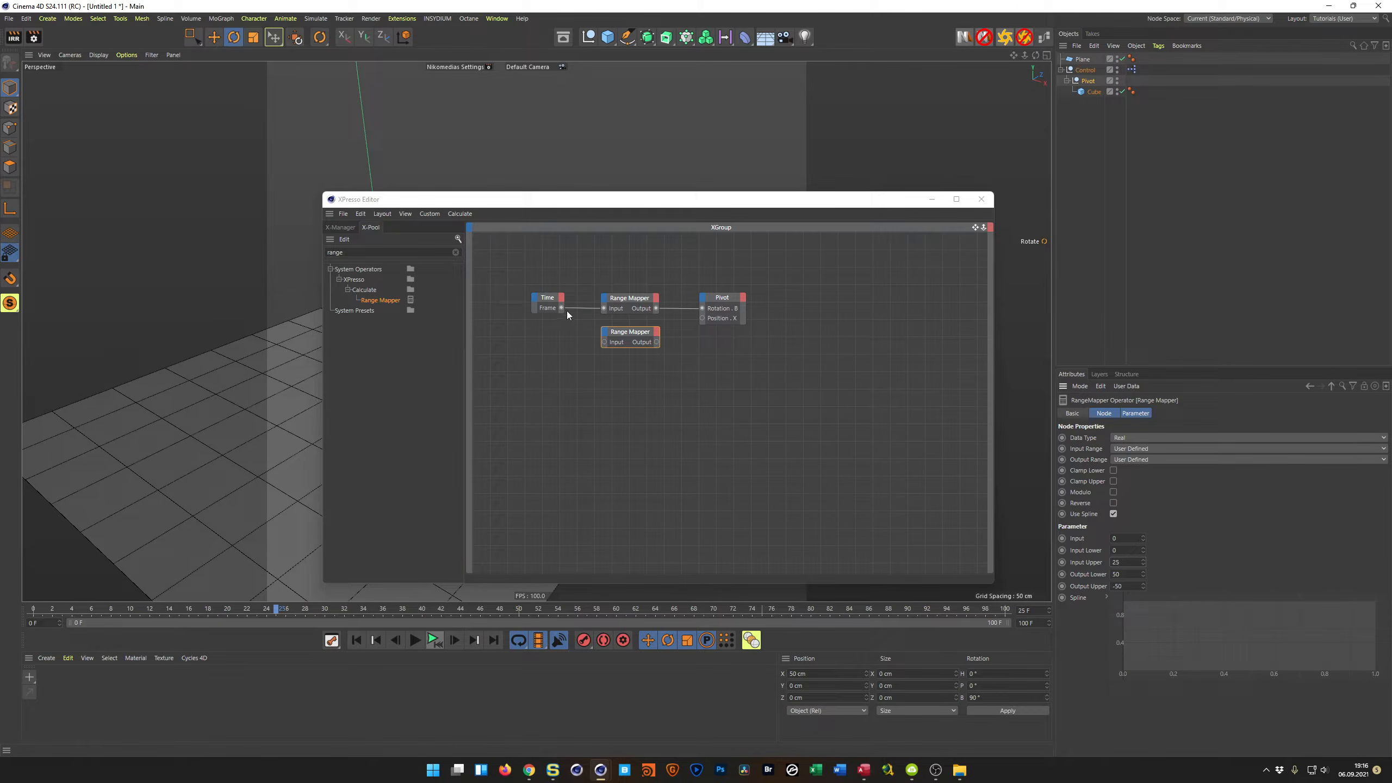
# Wire the duplicated Range Mapper between the Time node's Frame and the Pivot's Position.X, and play the animation to check the motion
pyautogui.moveTo(561, 307); pyautogui.dragTo(605, 342)
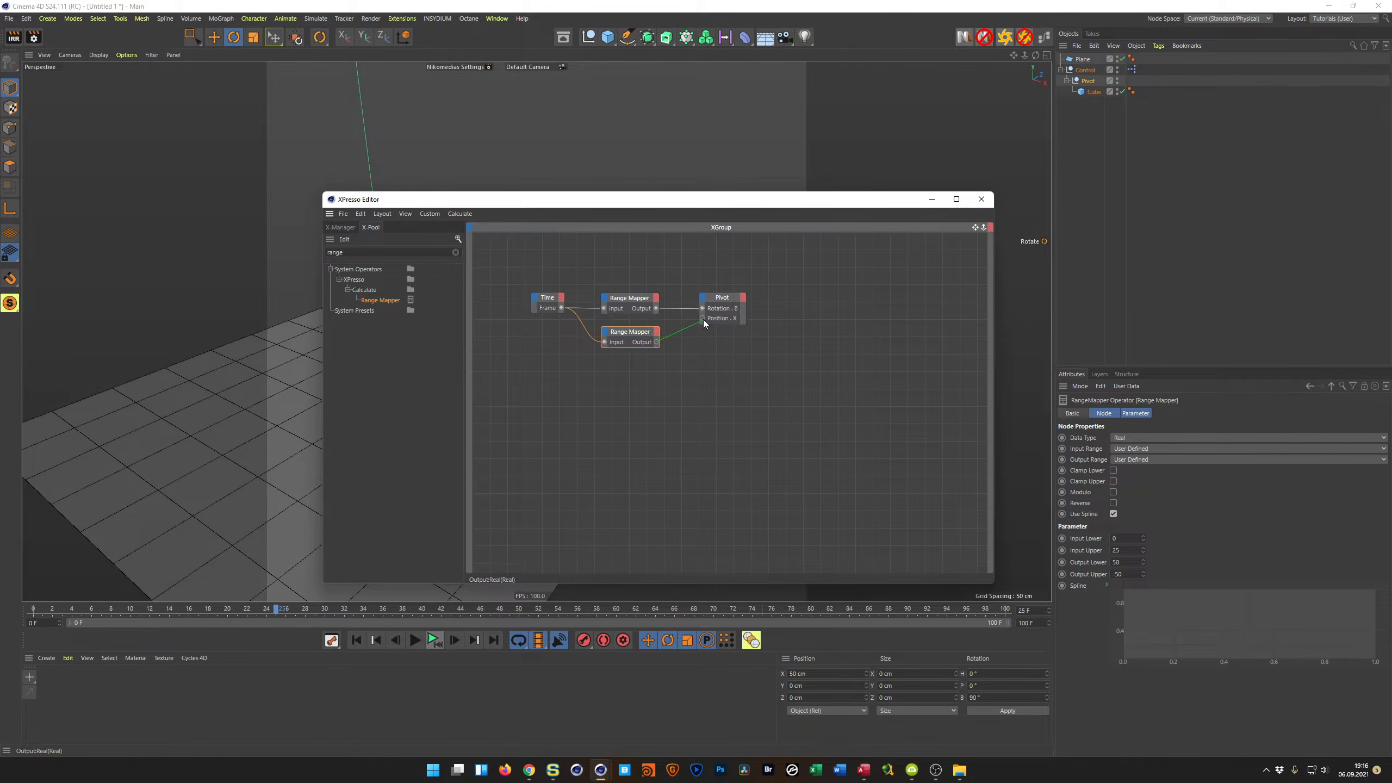
pyautogui.moveTo(704, 324); pyautogui.dragTo(702, 320)
pyautogui.moveTo(753, 205); pyautogui.dragTo(1094, 207)
pyautogui.click(439, 639)
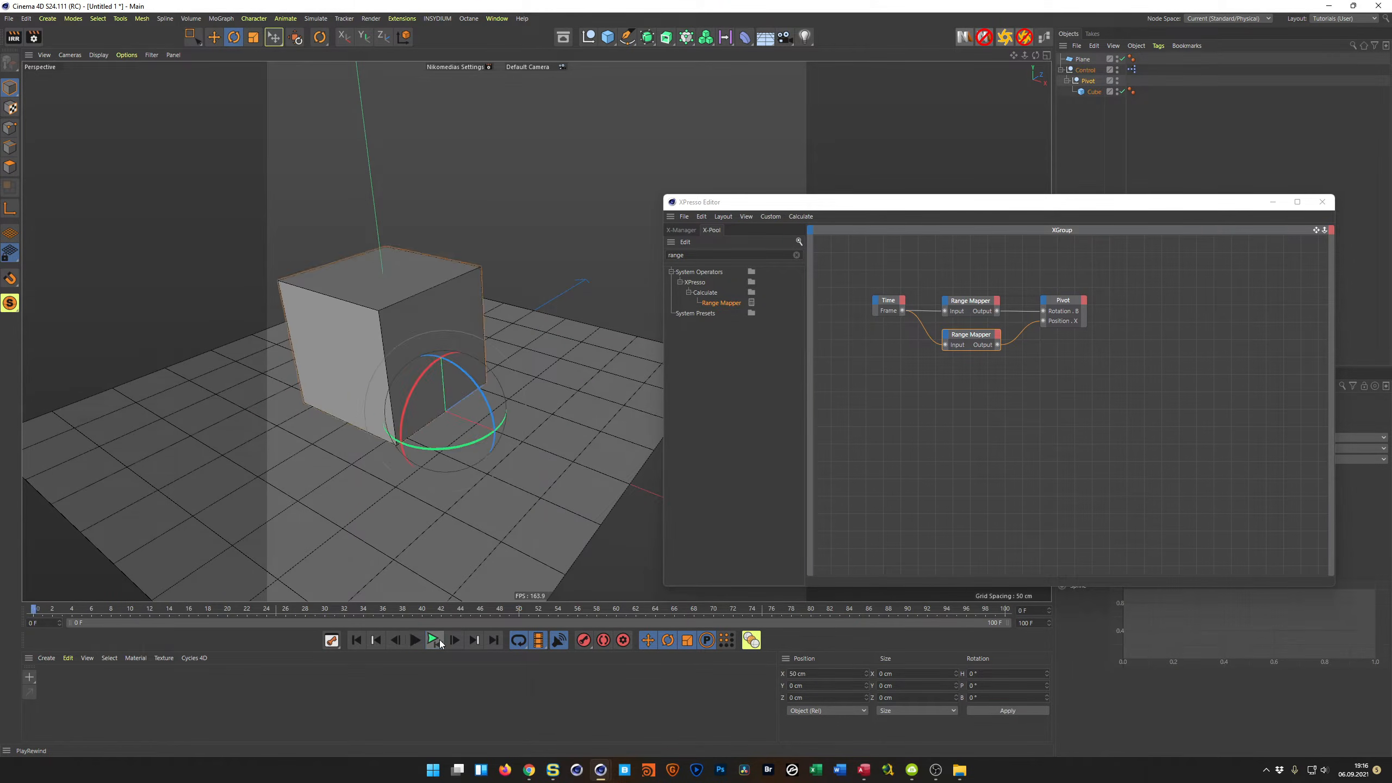
pyautogui.click(438, 641)
# Enable Modulo on both Range Mappers together and play the animation to check the cube's looping
pyautogui.moveTo(863, 206); pyautogui.dragTo(568, 118)
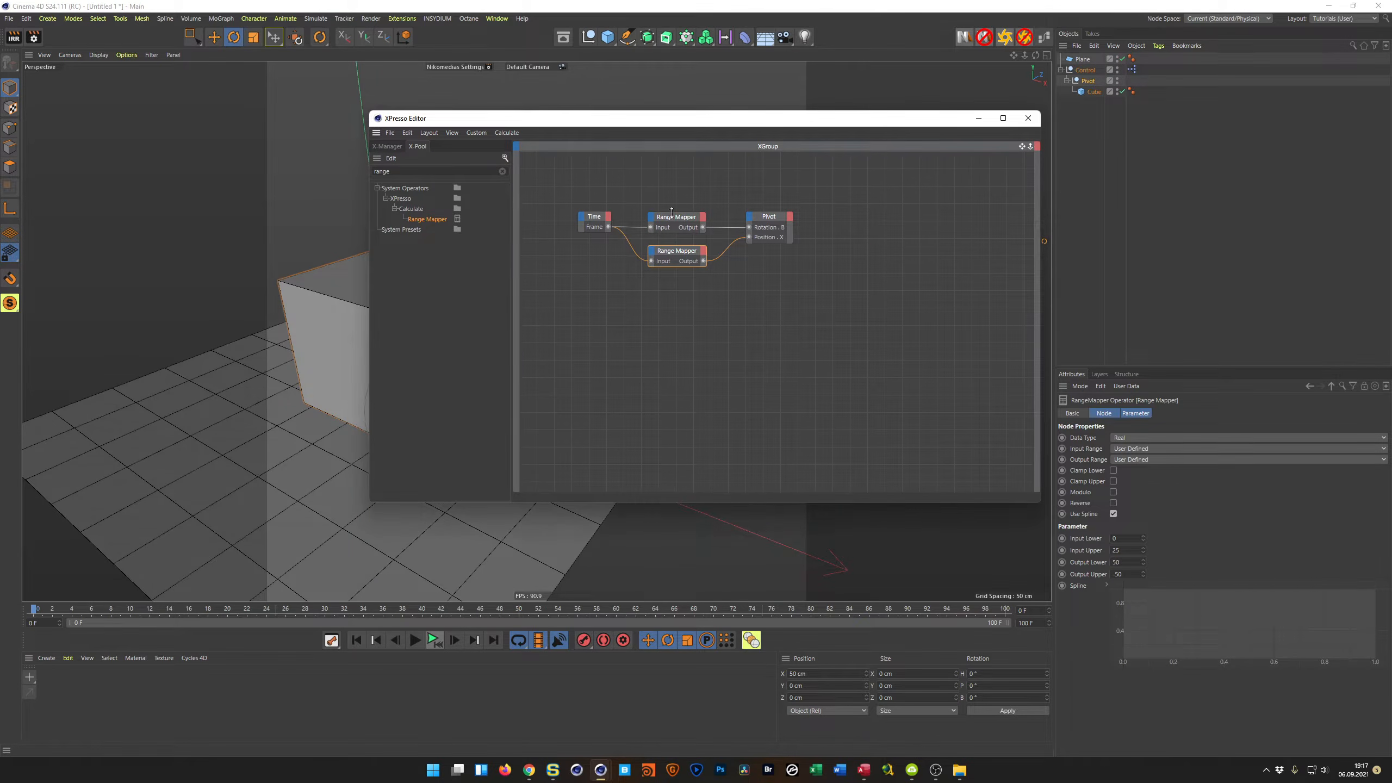
pyautogui.moveTo(674, 198); pyautogui.dragTo(685, 314)
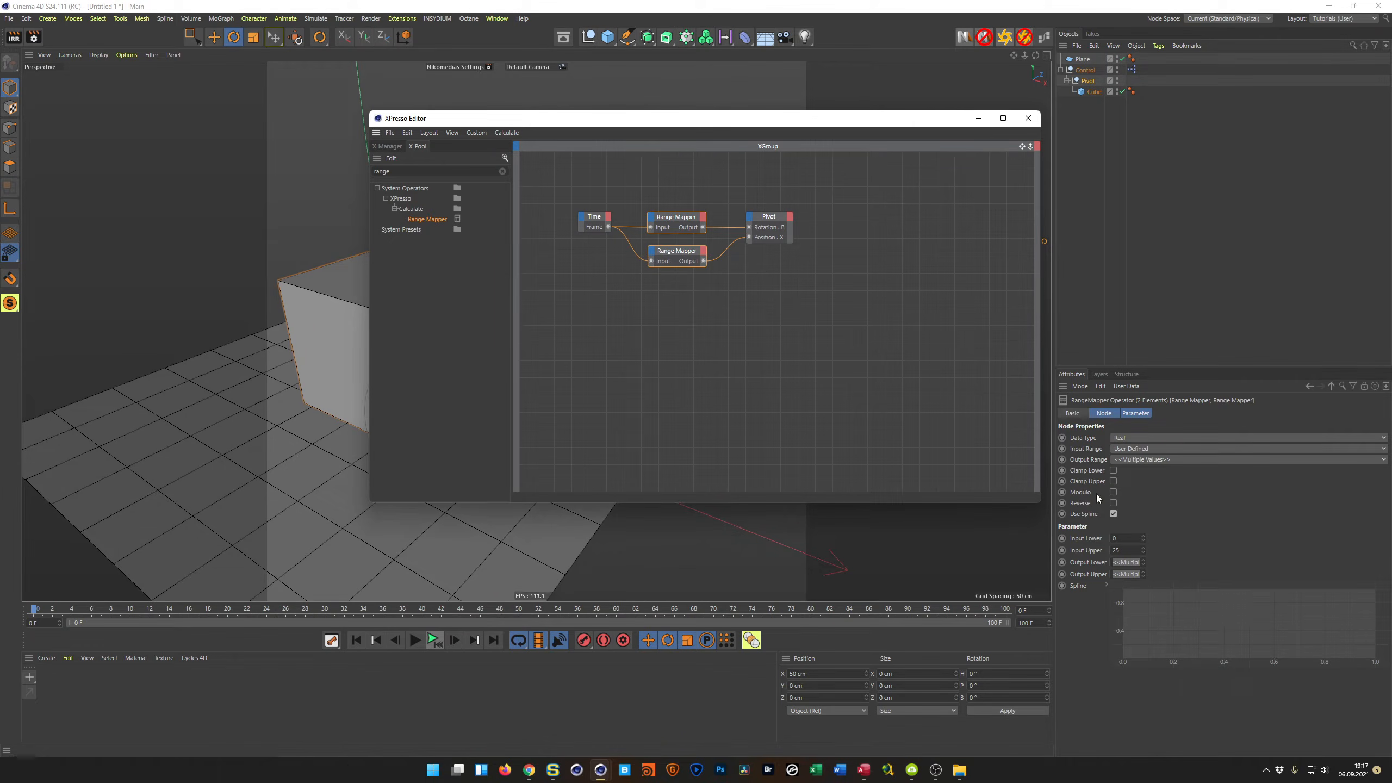
pyautogui.click(1113, 492)
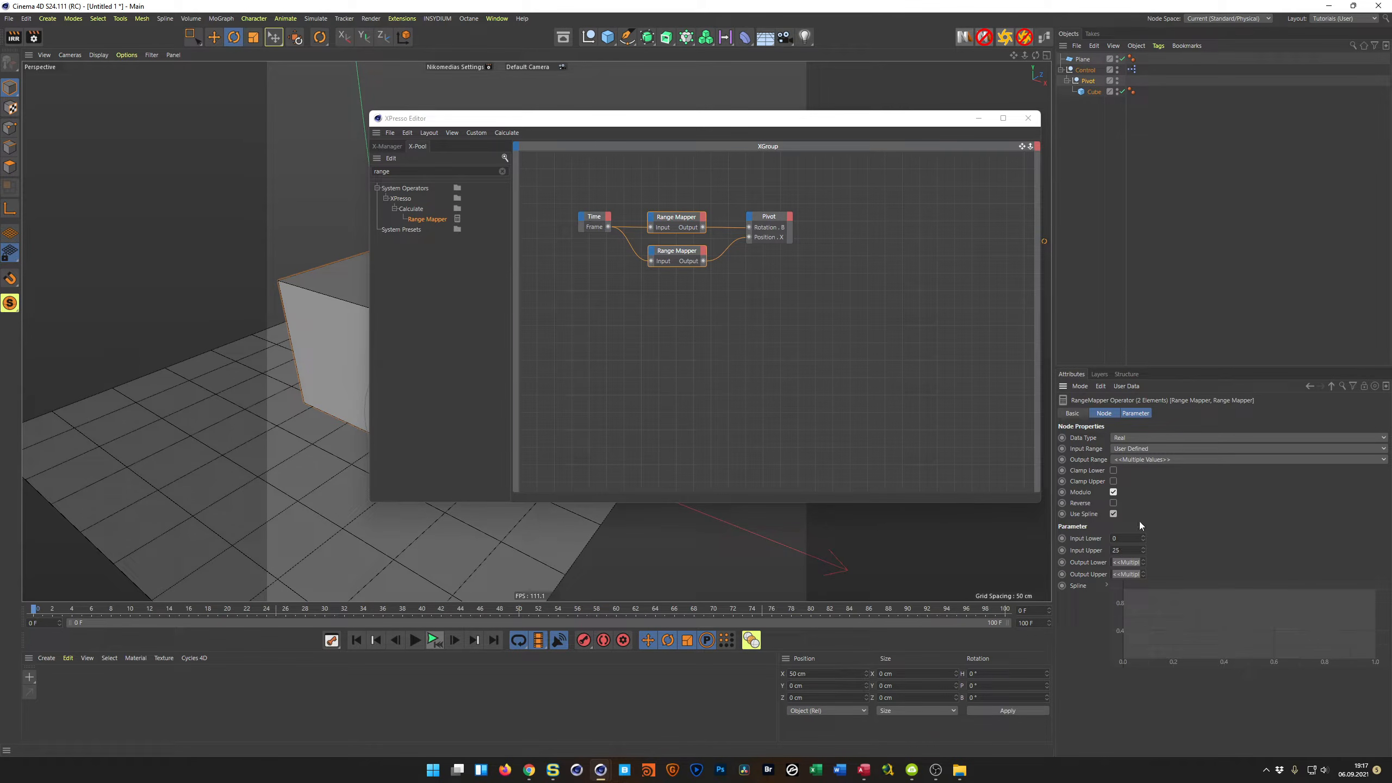
pyautogui.moveTo(874, 124); pyautogui.dragTo(1194, 170)
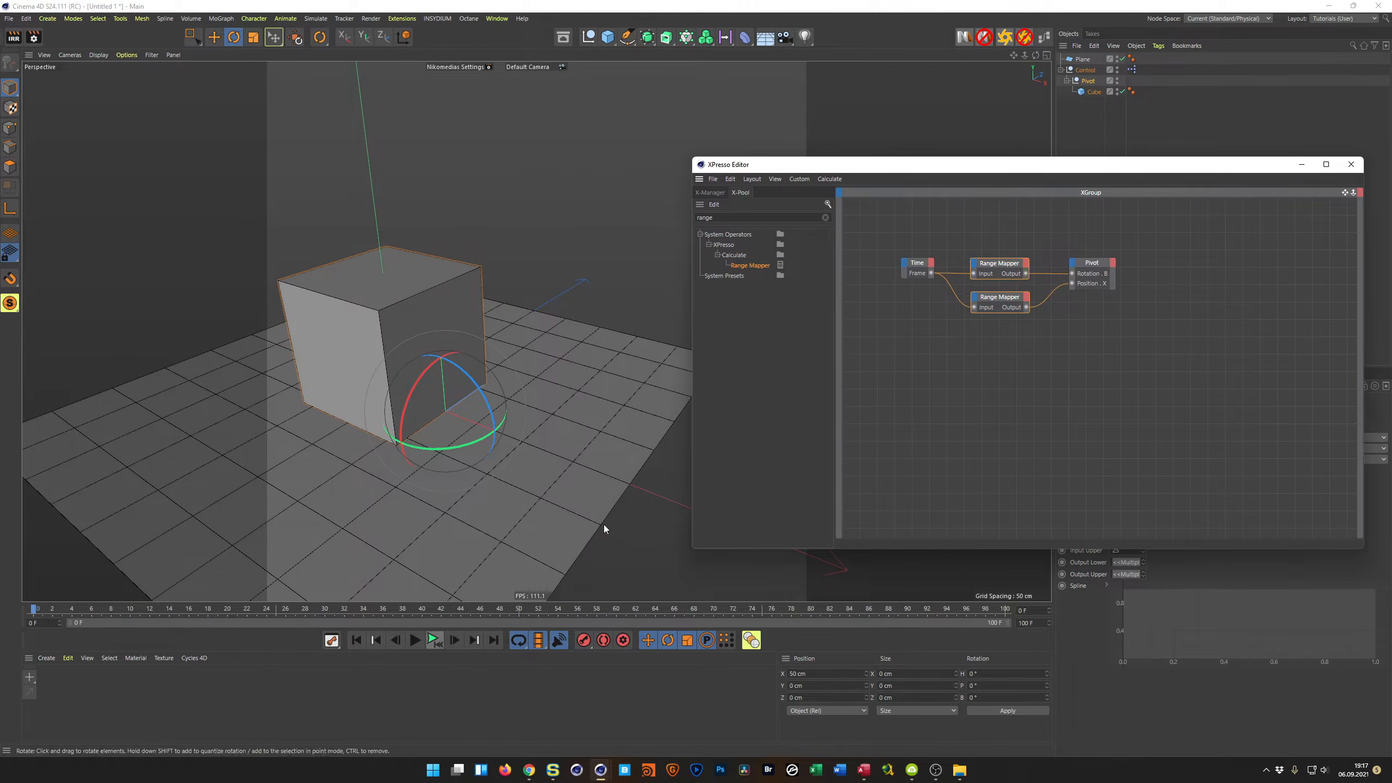
pyautogui.click(435, 642)
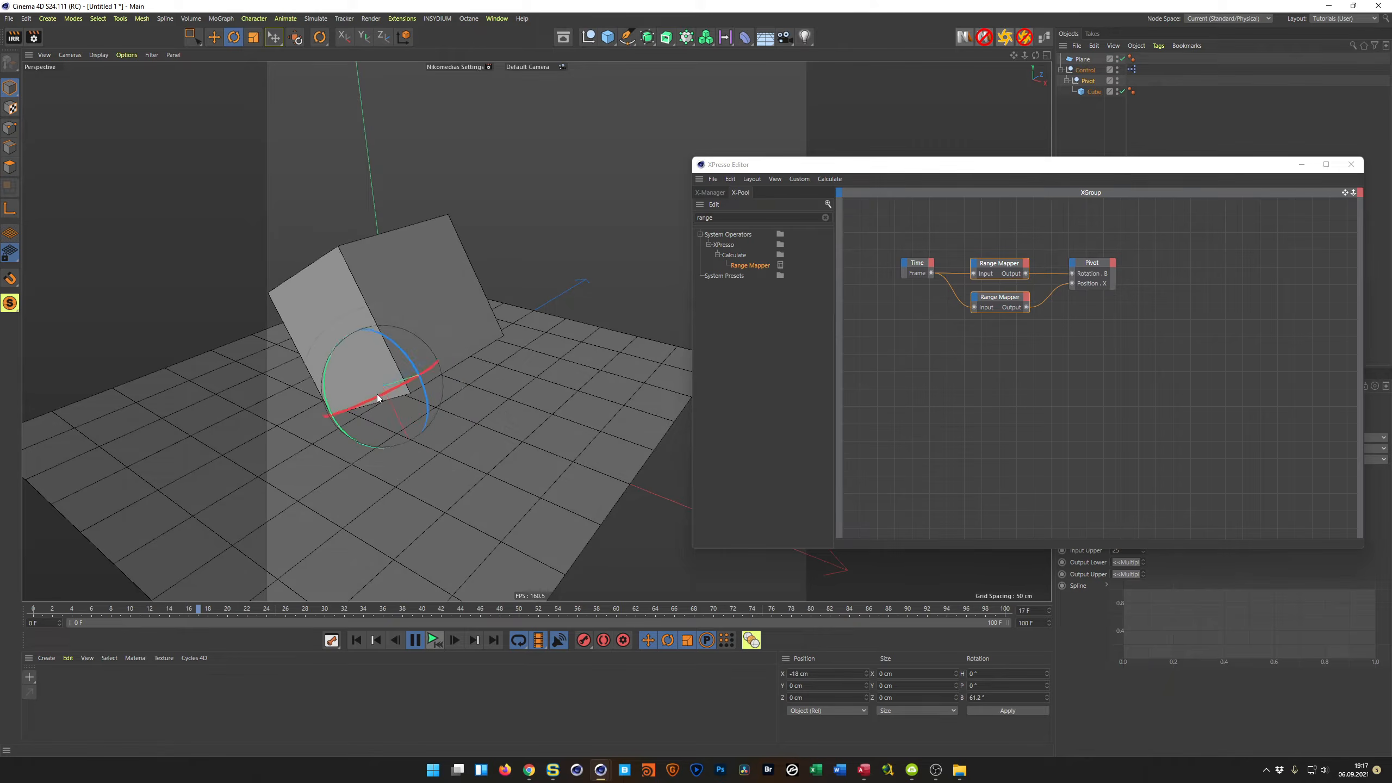
pyautogui.click(437, 644)
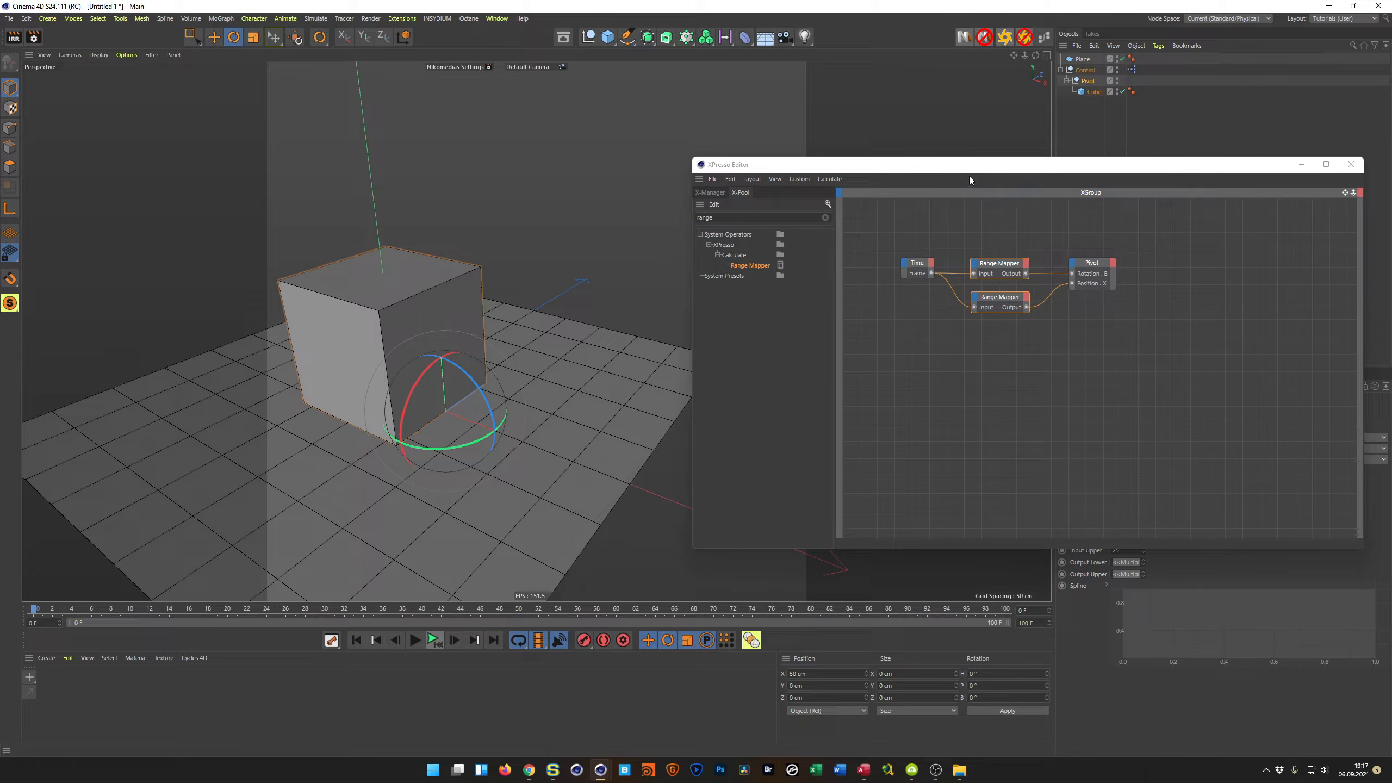
# Create a new material with Reflectance disabled and load the Tiles surface shader as its Color texture
pyautogui.moveTo(979, 170)
pyautogui.mouseDown()
pyautogui.moveTo(967, 304)
pyautogui.moveTo(979, 171)
pyautogui.mouseUp()
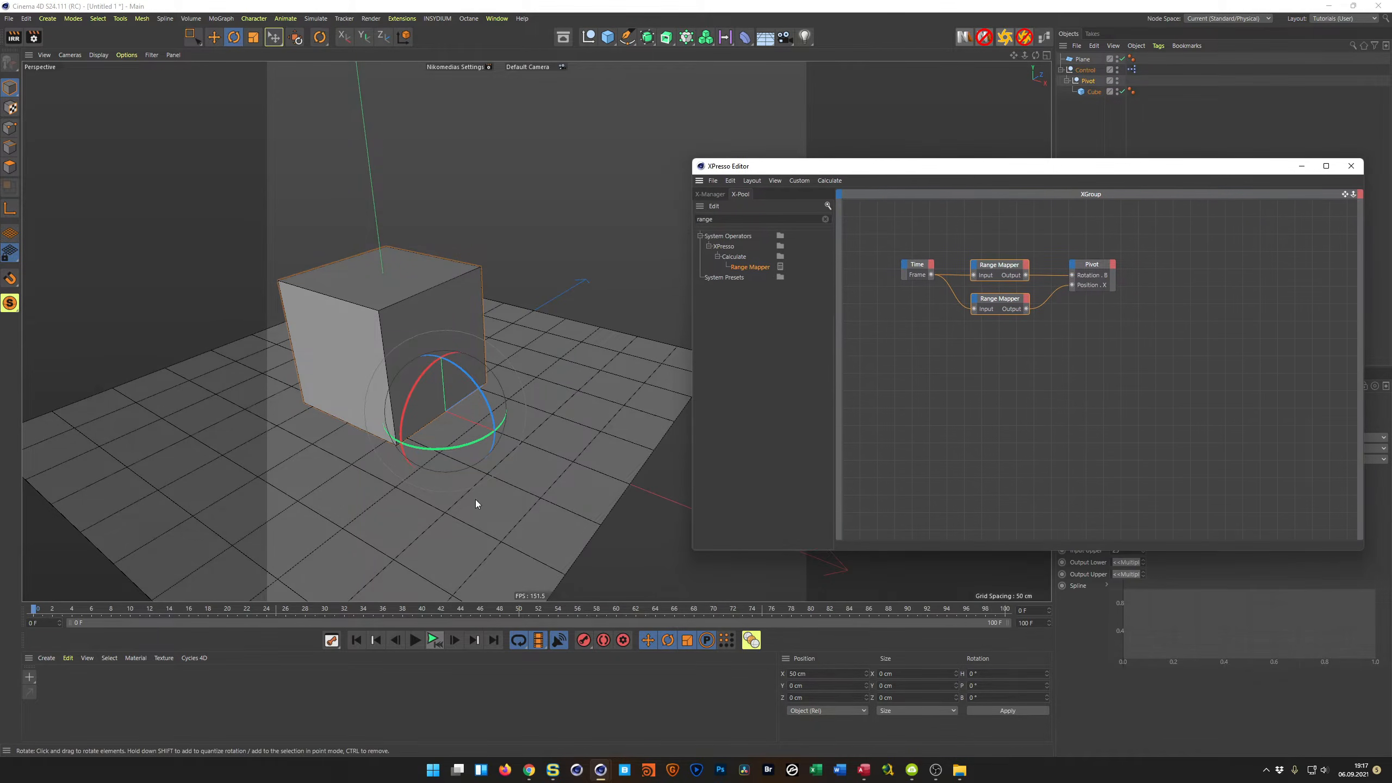
pyautogui.click(100, 695)
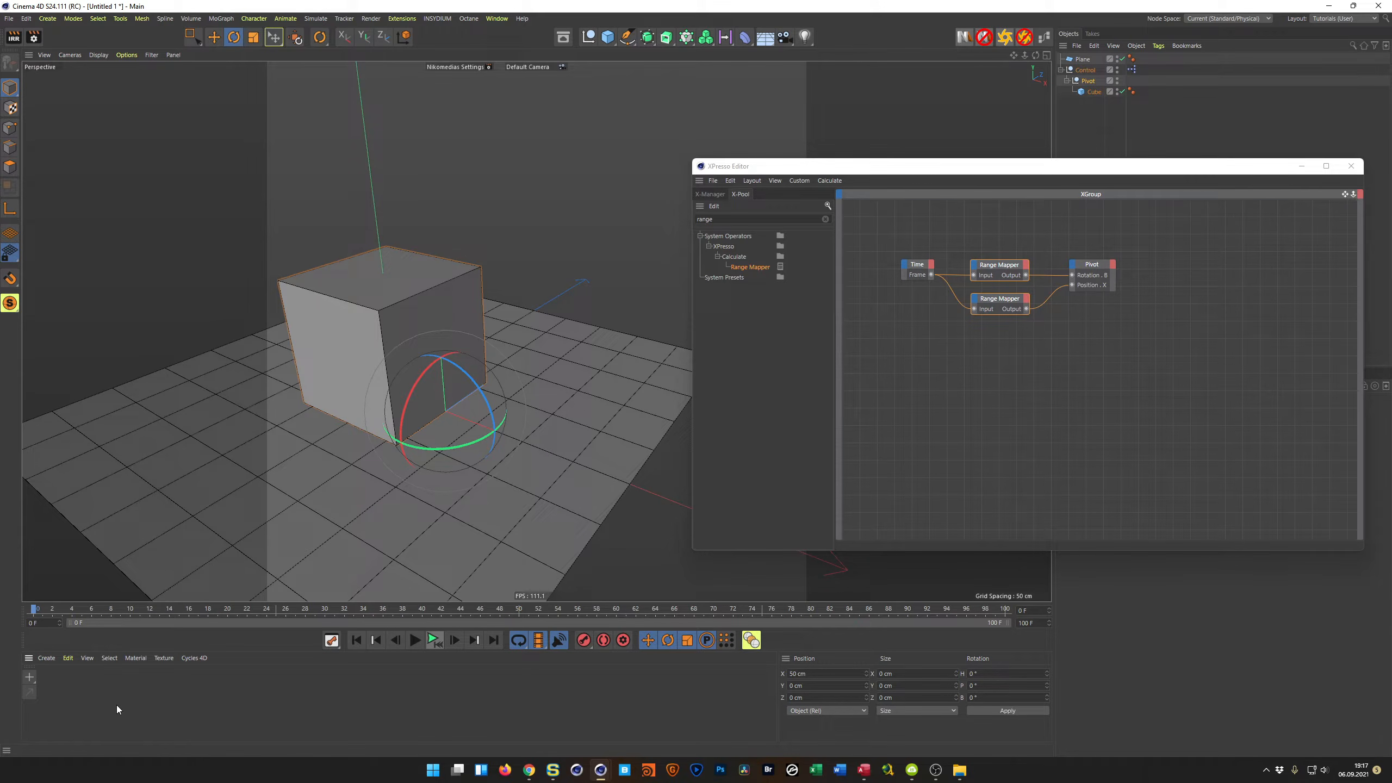
pyautogui.doubleClick(76, 695)
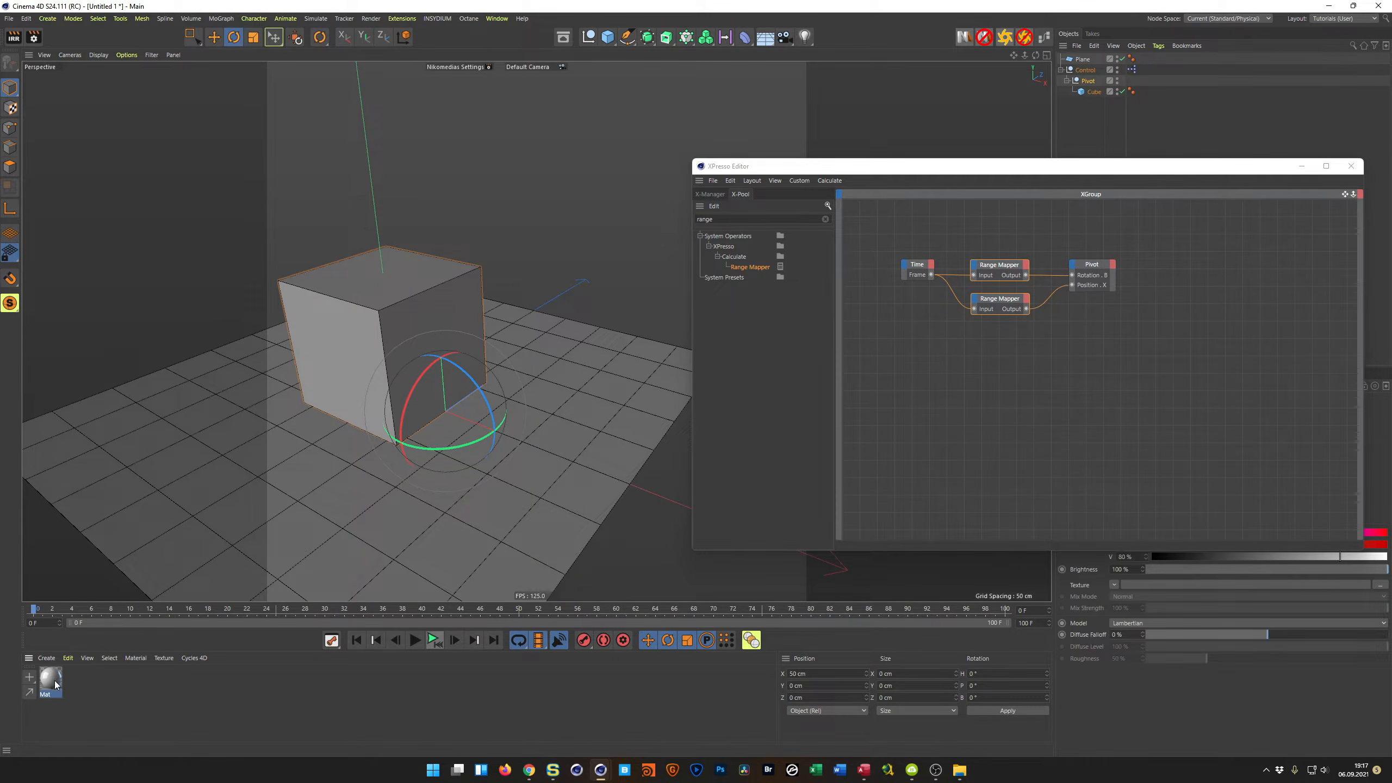
pyautogui.doubleClick(55, 684)
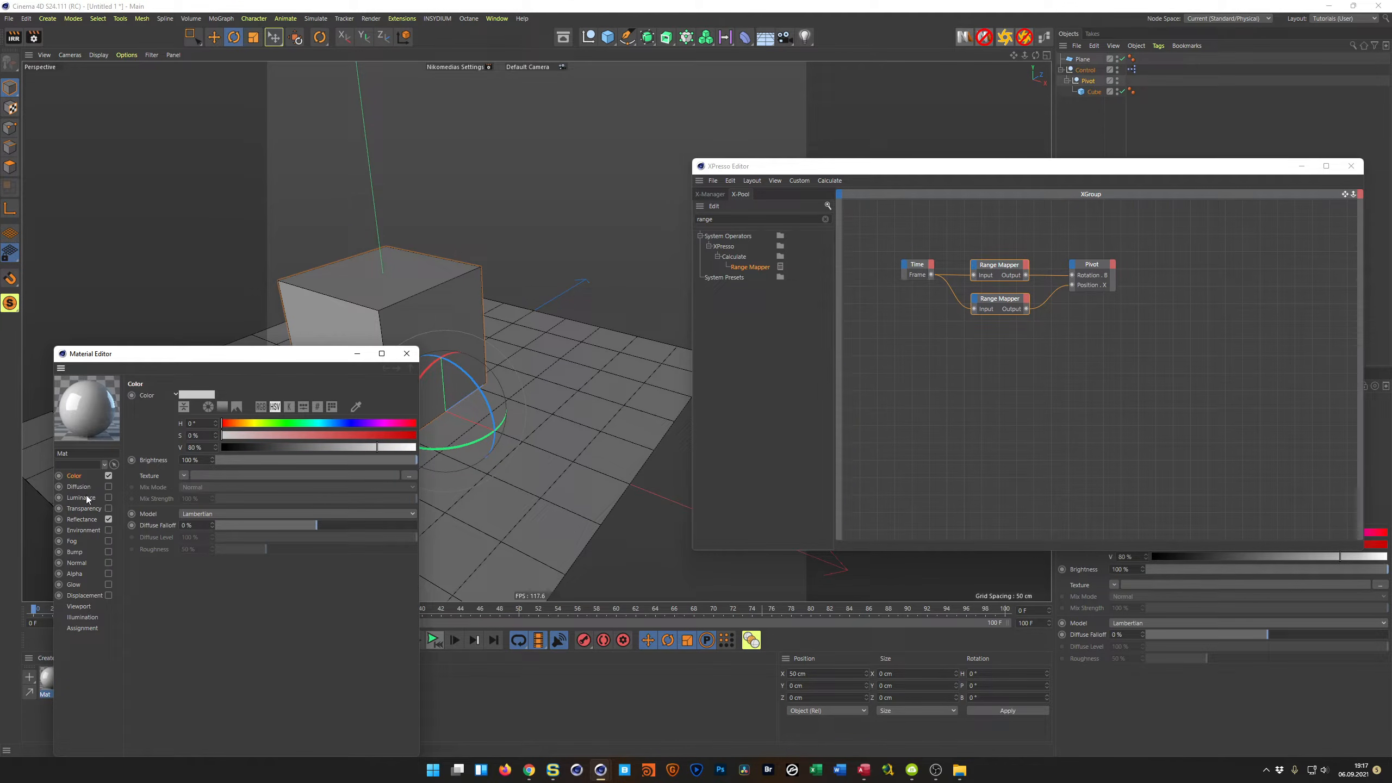
pyautogui.click(108, 518)
pyautogui.click(183, 474)
pyautogui.moveTo(213, 412)
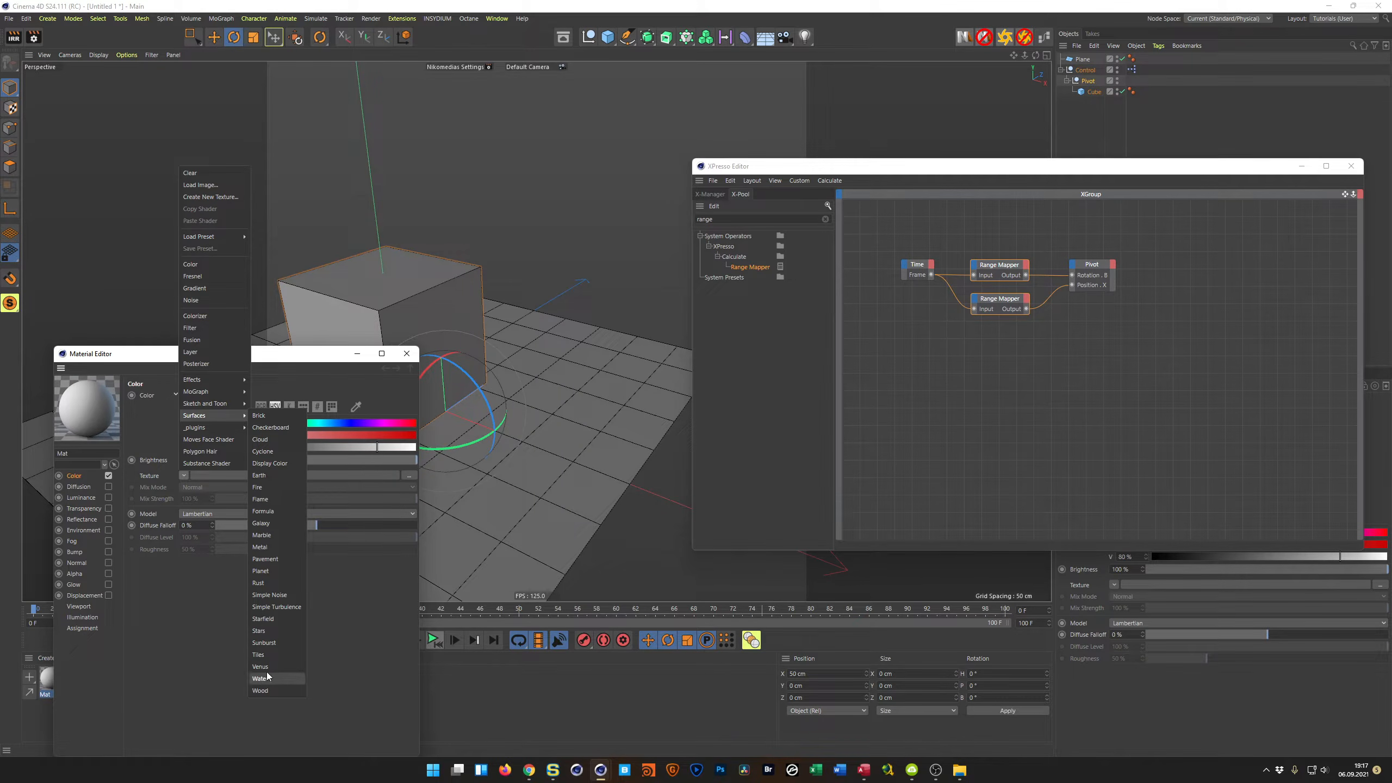
pyautogui.click(274, 655)
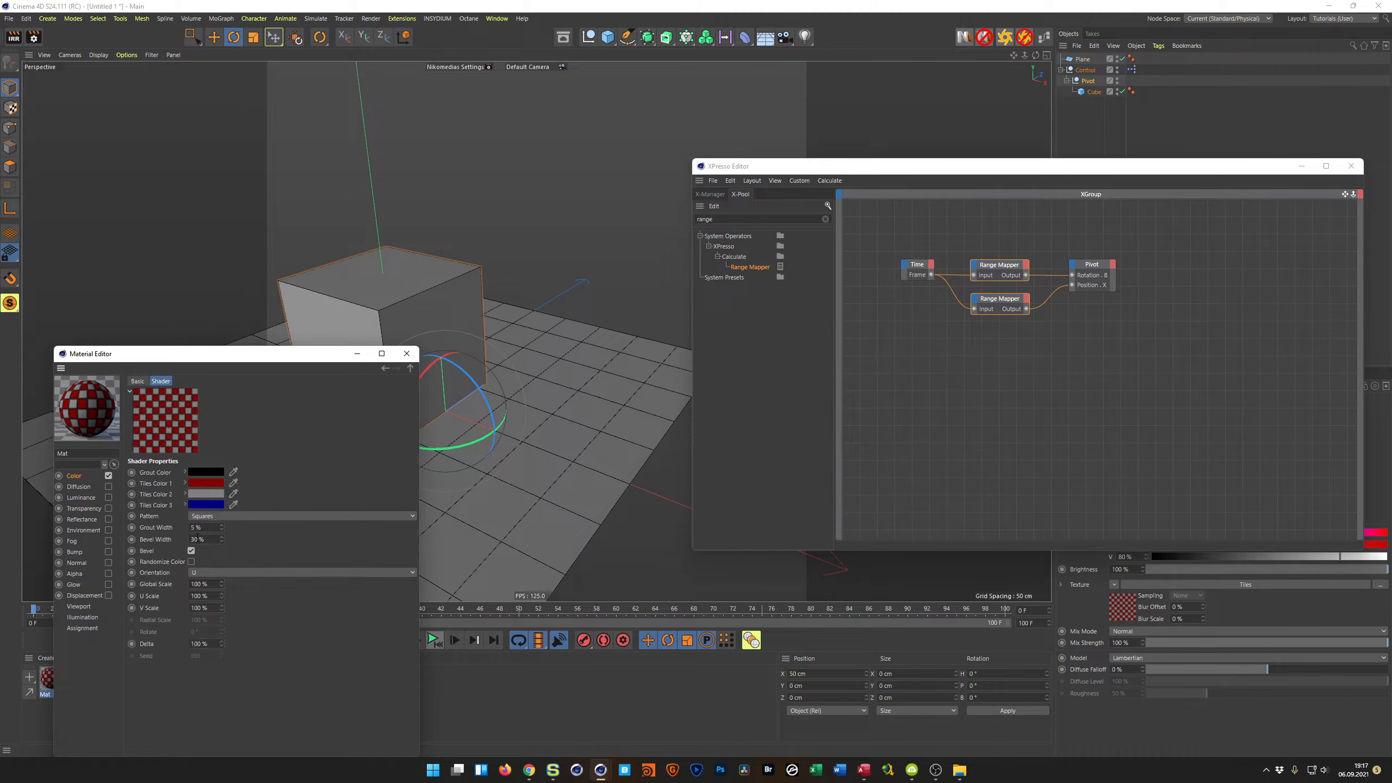
# Set the Tiles shader's pattern to Lines 1 and its Global Scale to 200%
pyautogui.click(229, 517)
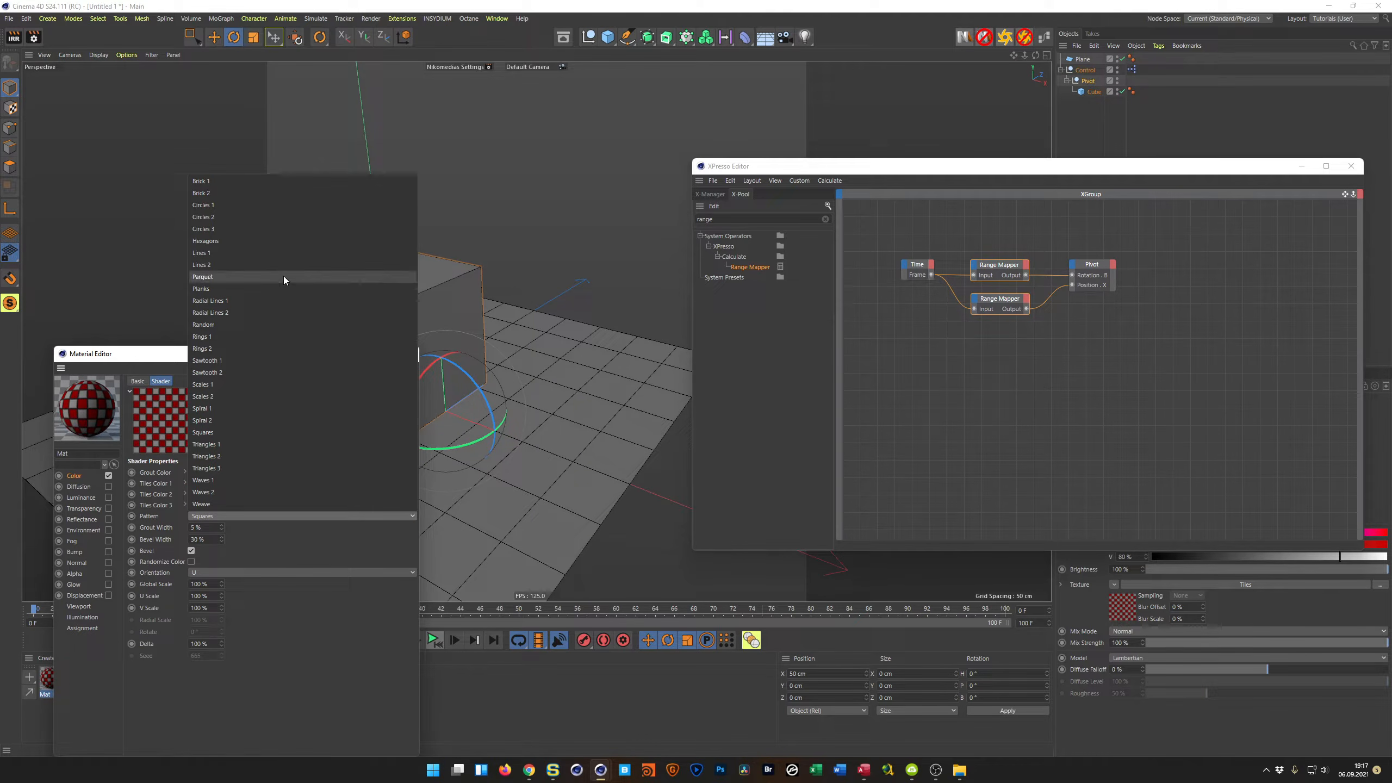
pyautogui.click(285, 254)
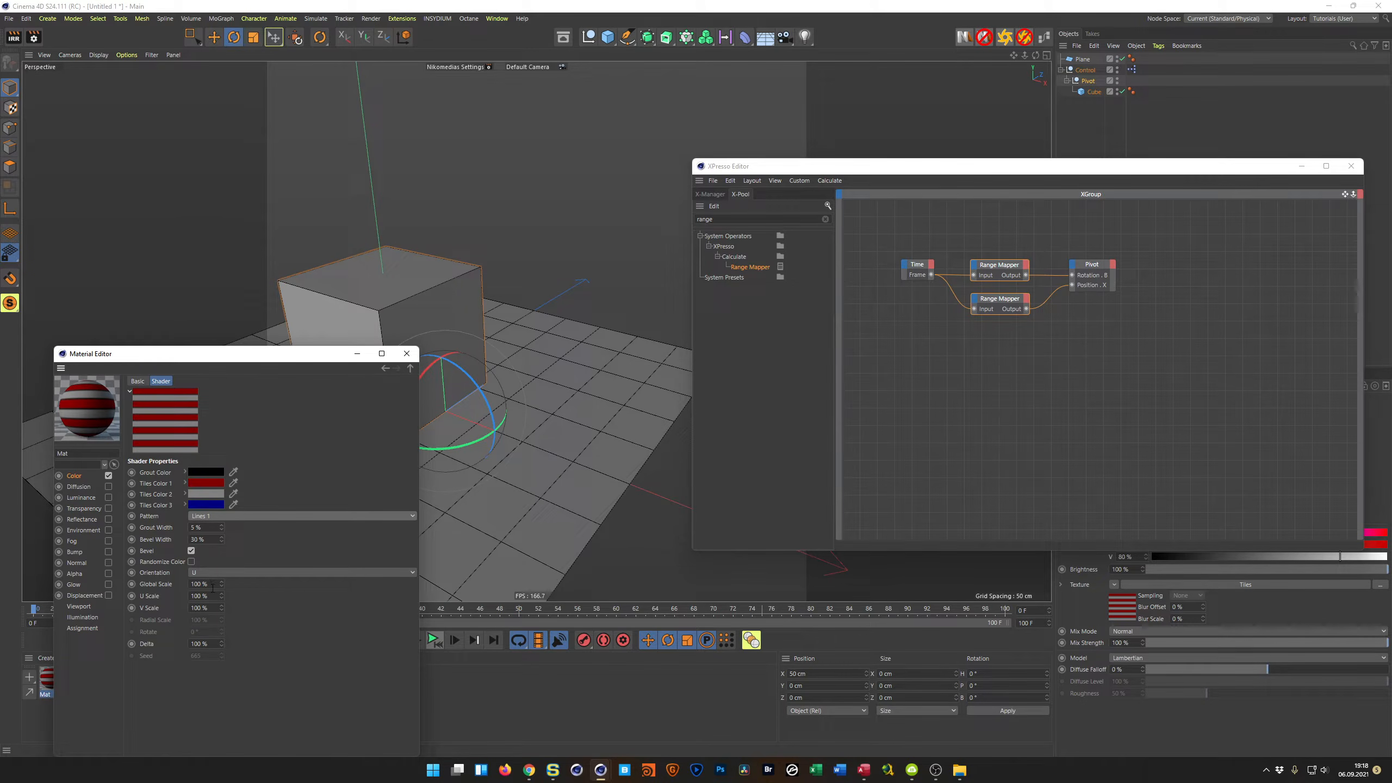
pyautogui.moveTo(261, 358); pyautogui.dragTo(752, 333)
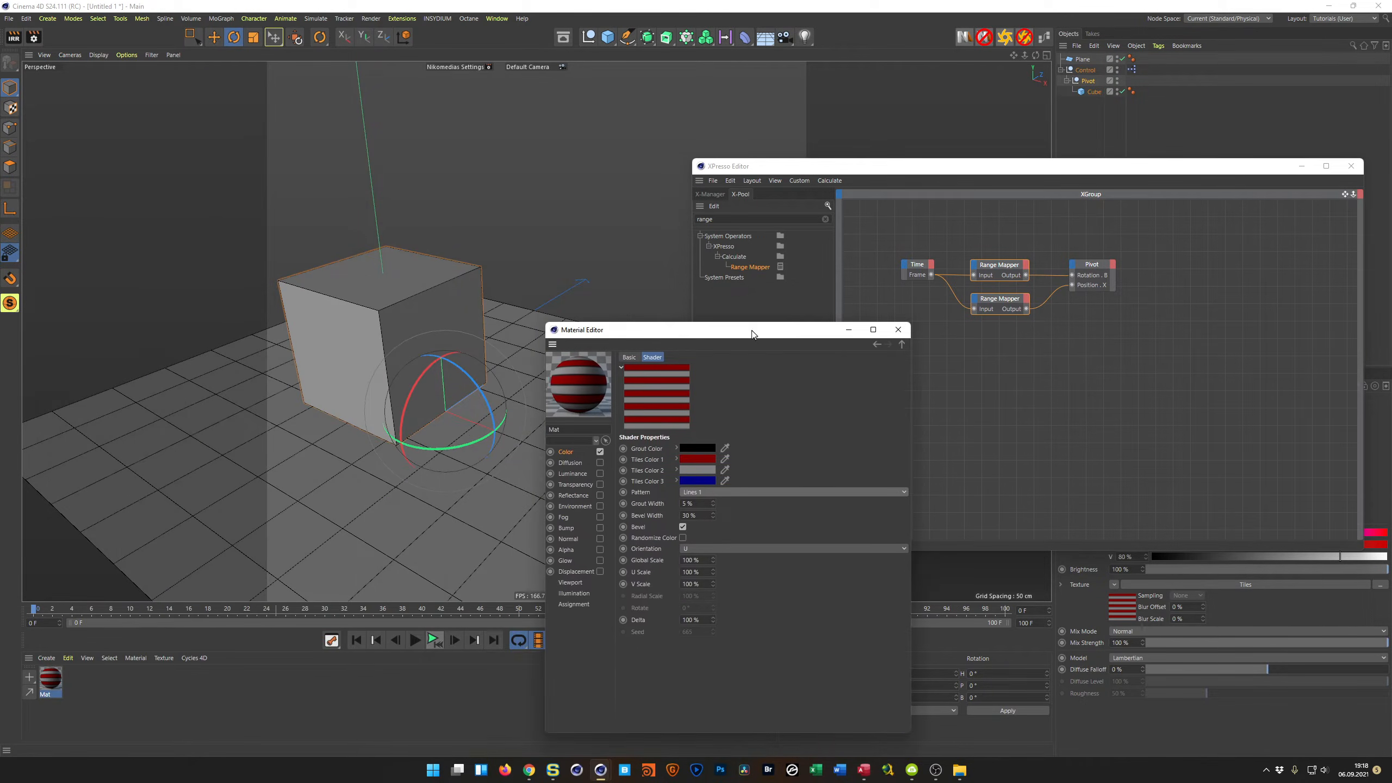
pyautogui.doubleClick(690, 560)
pyautogui.write('200')
pyautogui.press('Return')
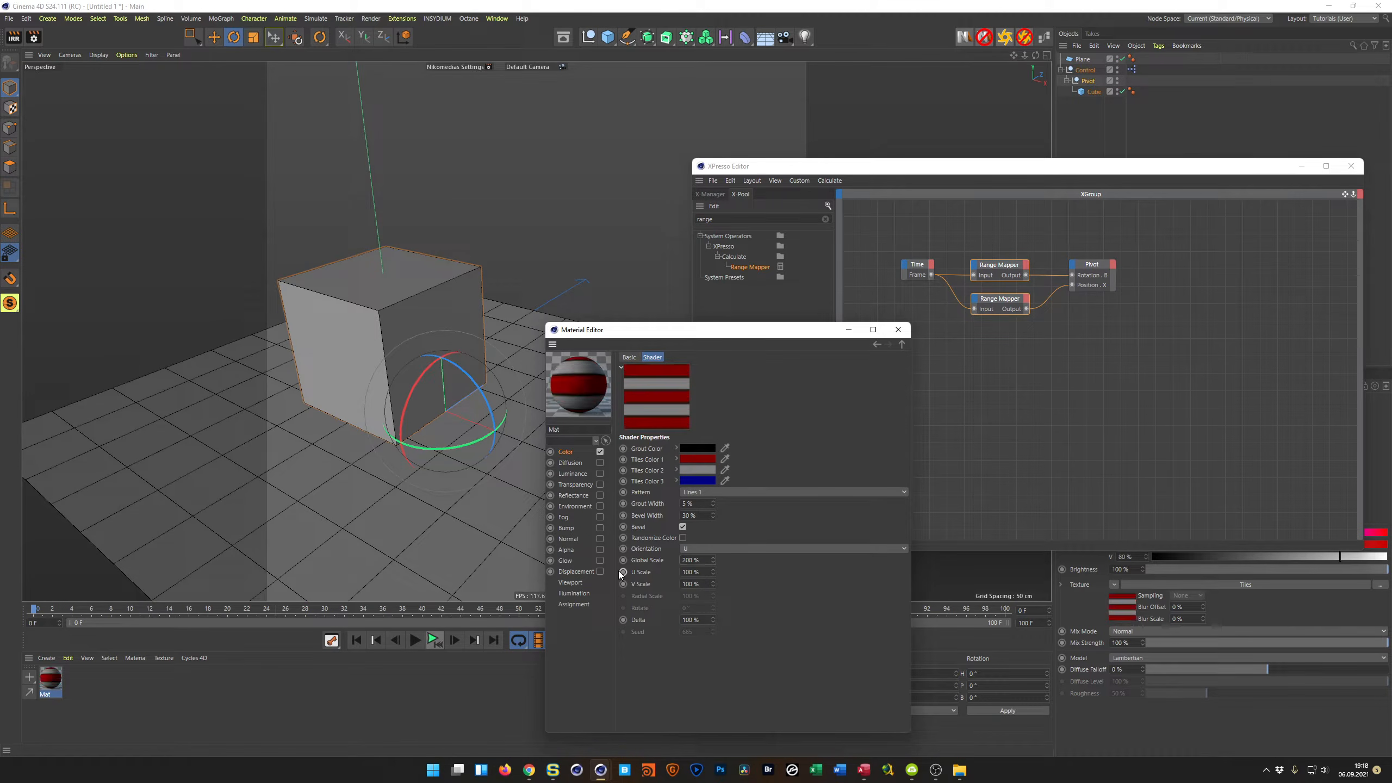
# Apply the striped material to the cube and play the animation with nothing selected to check how the stripes move between tips
pyautogui.moveTo(61, 695); pyautogui.dragTo(369, 369)
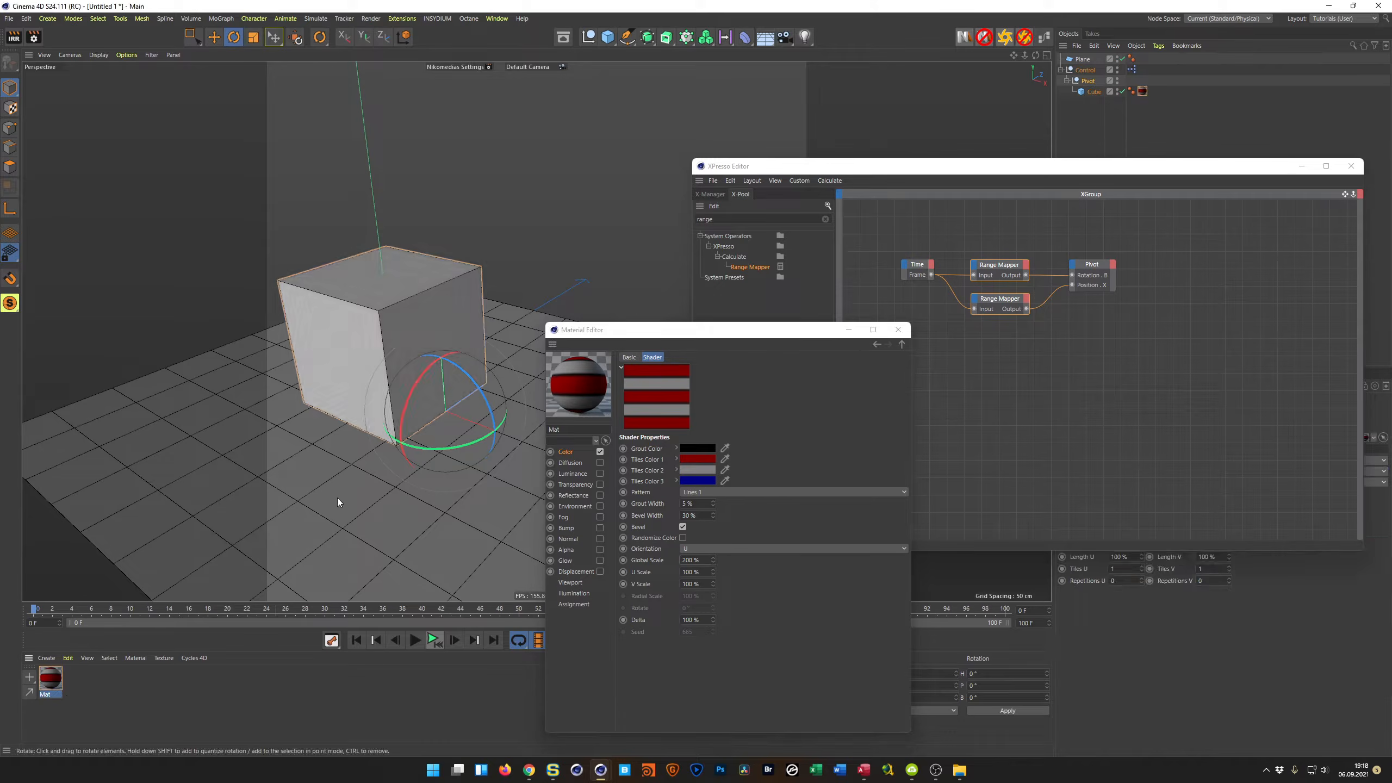
pyautogui.click(897, 330)
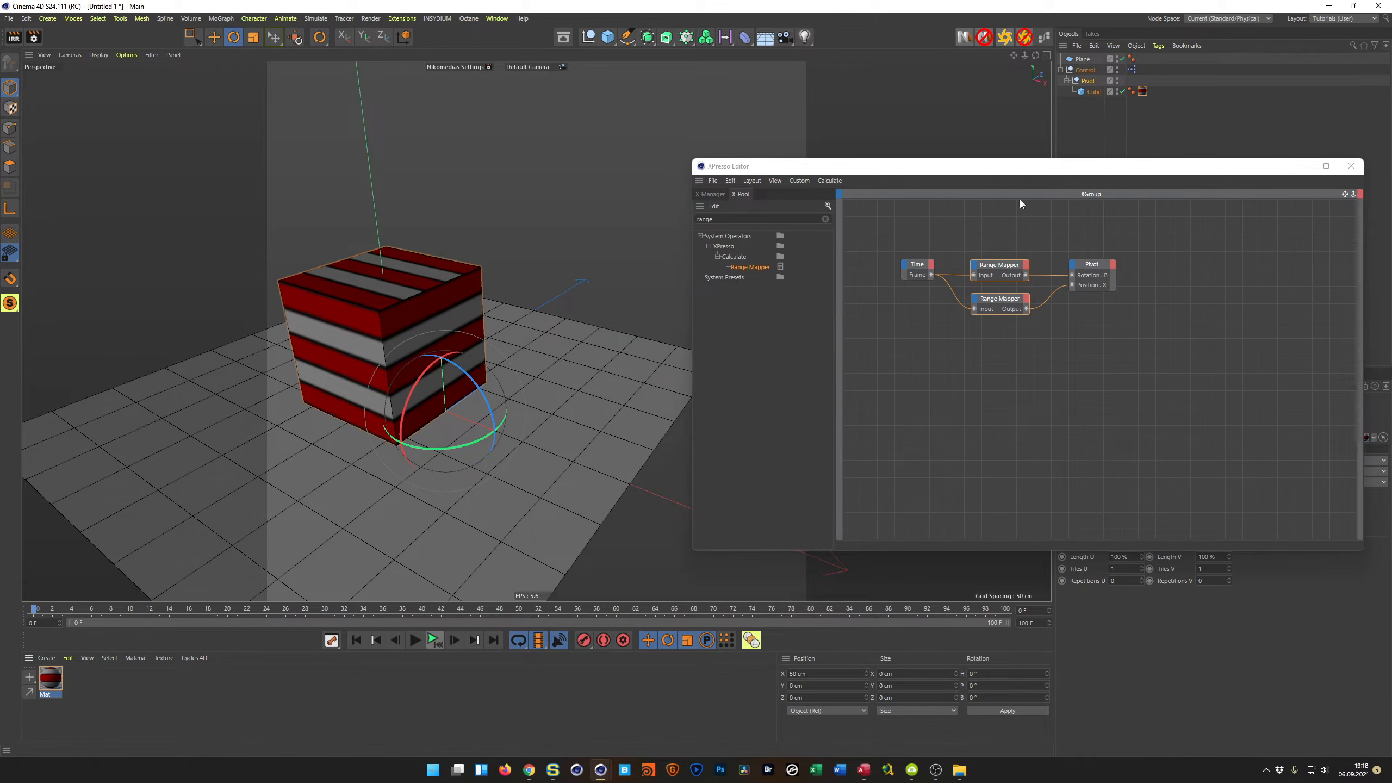
pyautogui.moveTo(1022, 171); pyautogui.dragTo(1005, 217)
pyautogui.click(1080, 157)
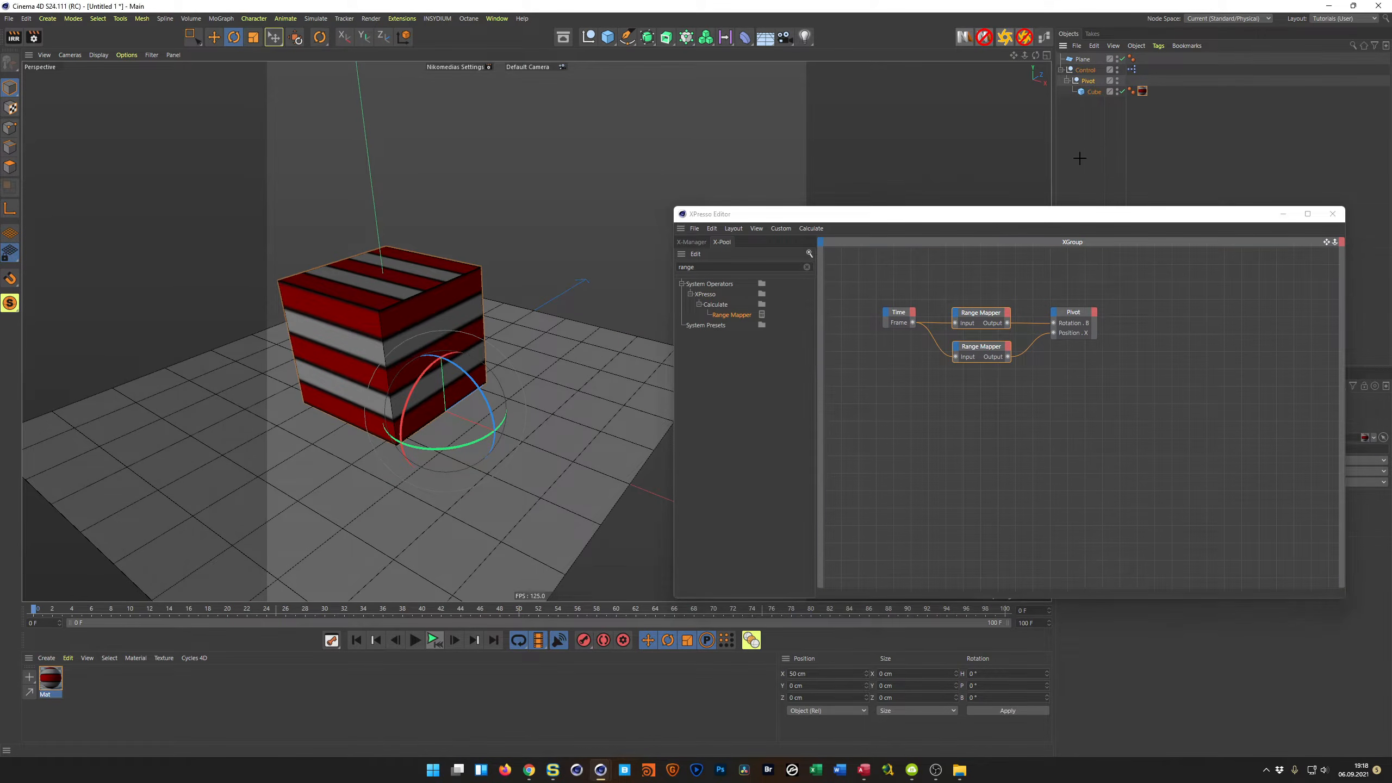
pyautogui.click(442, 640)
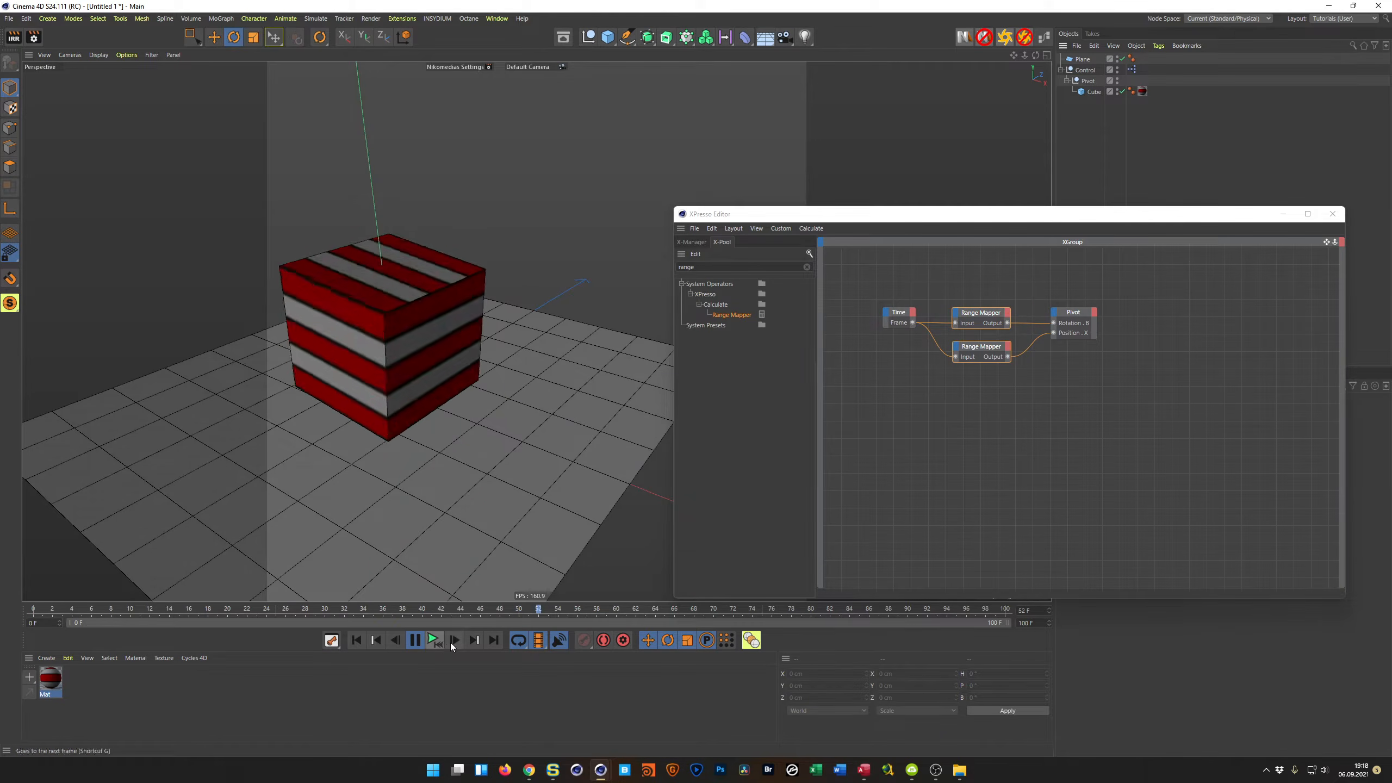
pyautogui.click(437, 642)
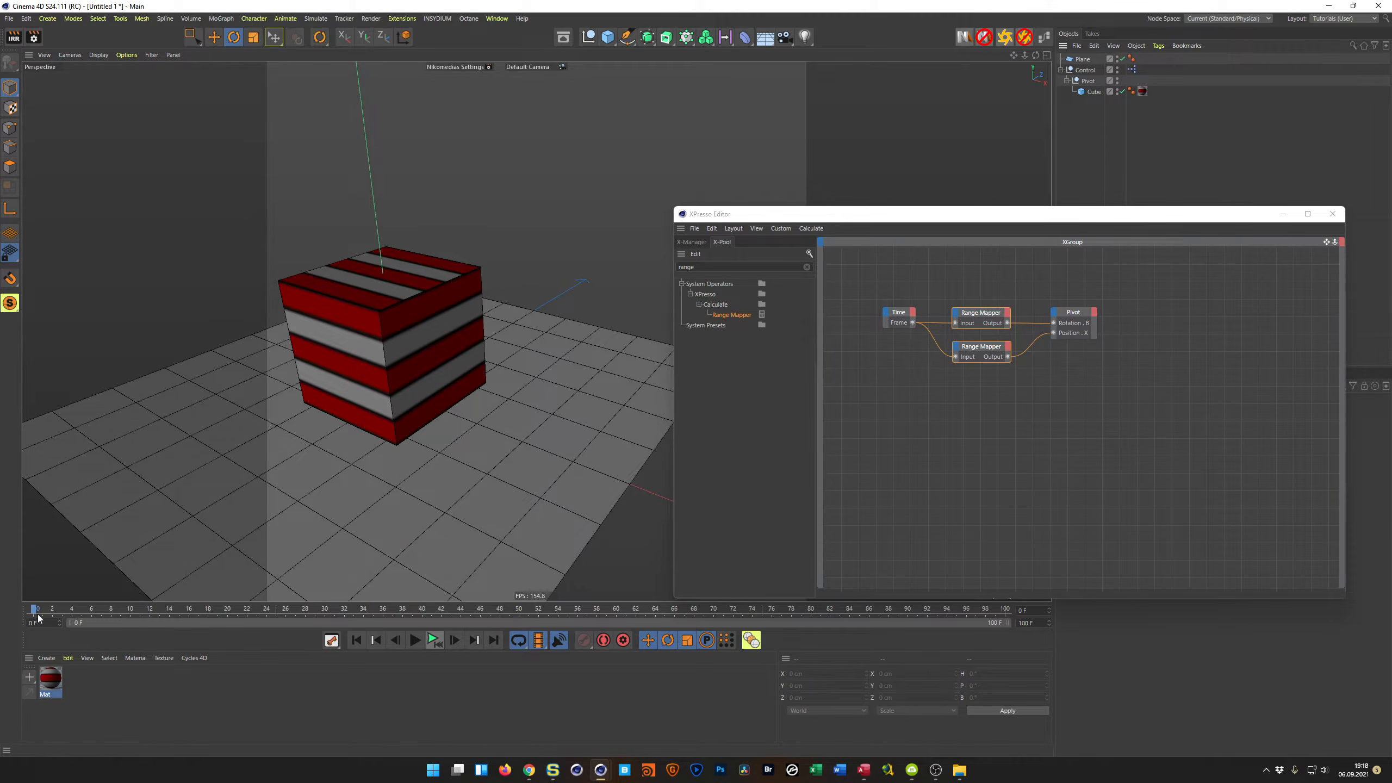
pyautogui.moveTo(36, 612)
pyautogui.mouseDown()
pyautogui.moveTo(276, 641)
pyautogui.moveTo(24, 626)
pyautogui.mouseUp()
# Spread out the XPresso graph by moving the Time and Pivot nodes farther away from the two Range Mappers
pyautogui.moveTo(894, 321); pyautogui.dragTo(877, 320)
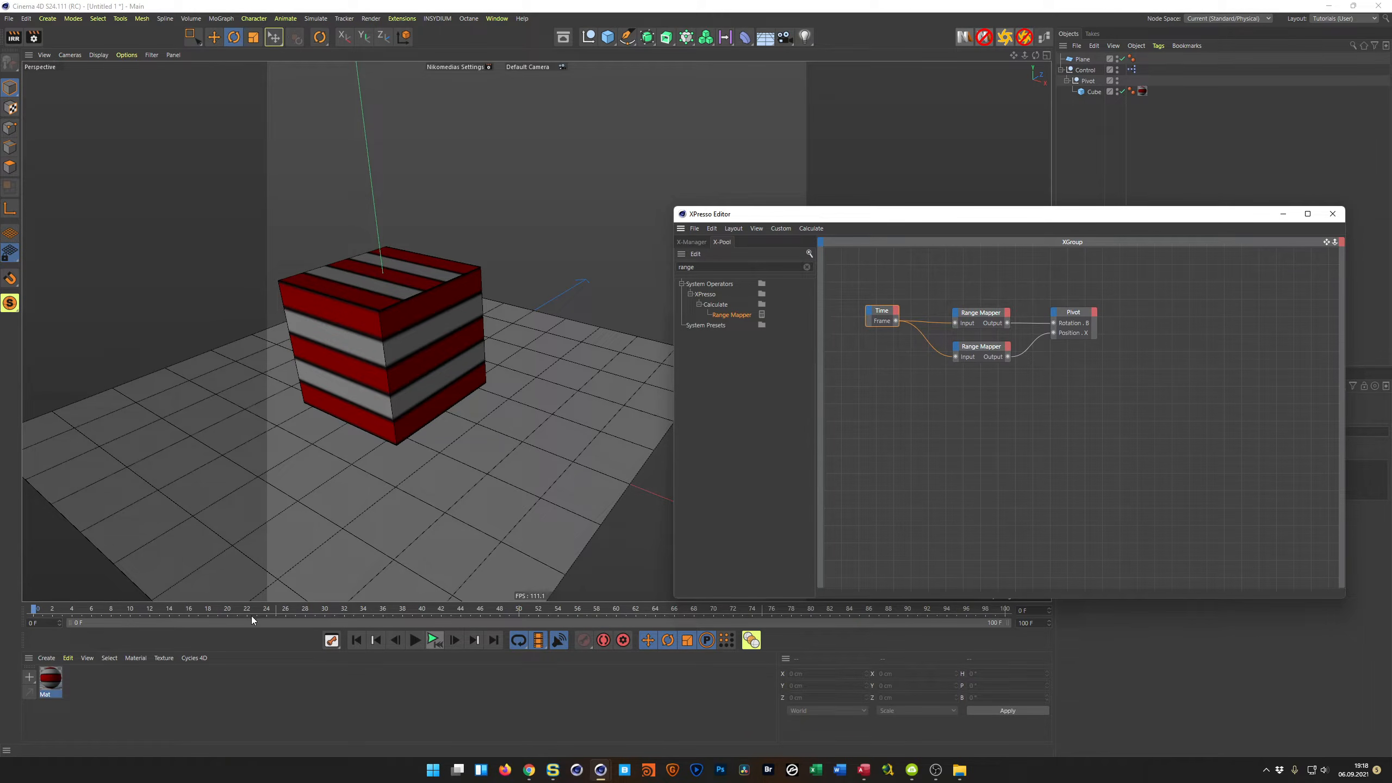
pyautogui.moveTo(33, 610); pyautogui.dragTo(32, 658)
pyautogui.moveTo(889, 313); pyautogui.dragTo(870, 331)
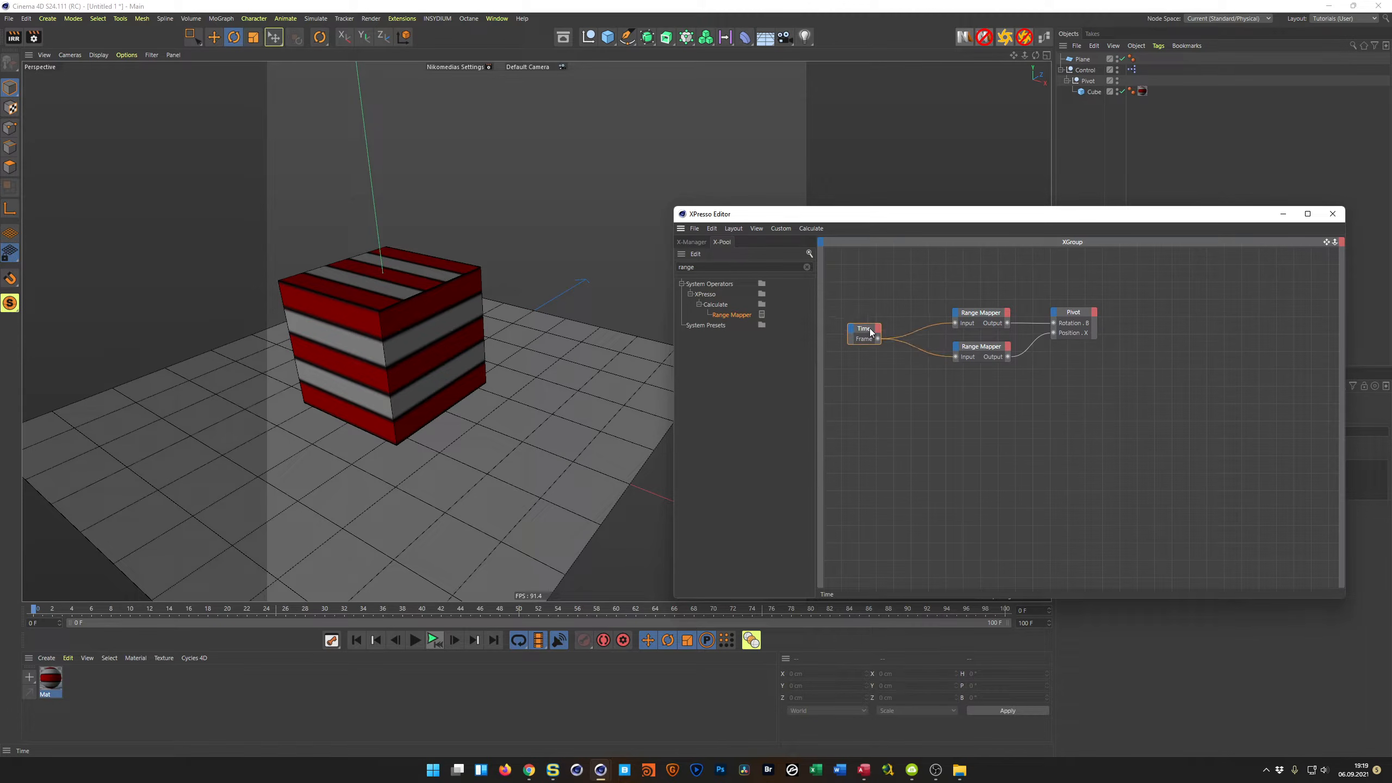
pyautogui.moveTo(1079, 316); pyautogui.dragTo(1102, 323)
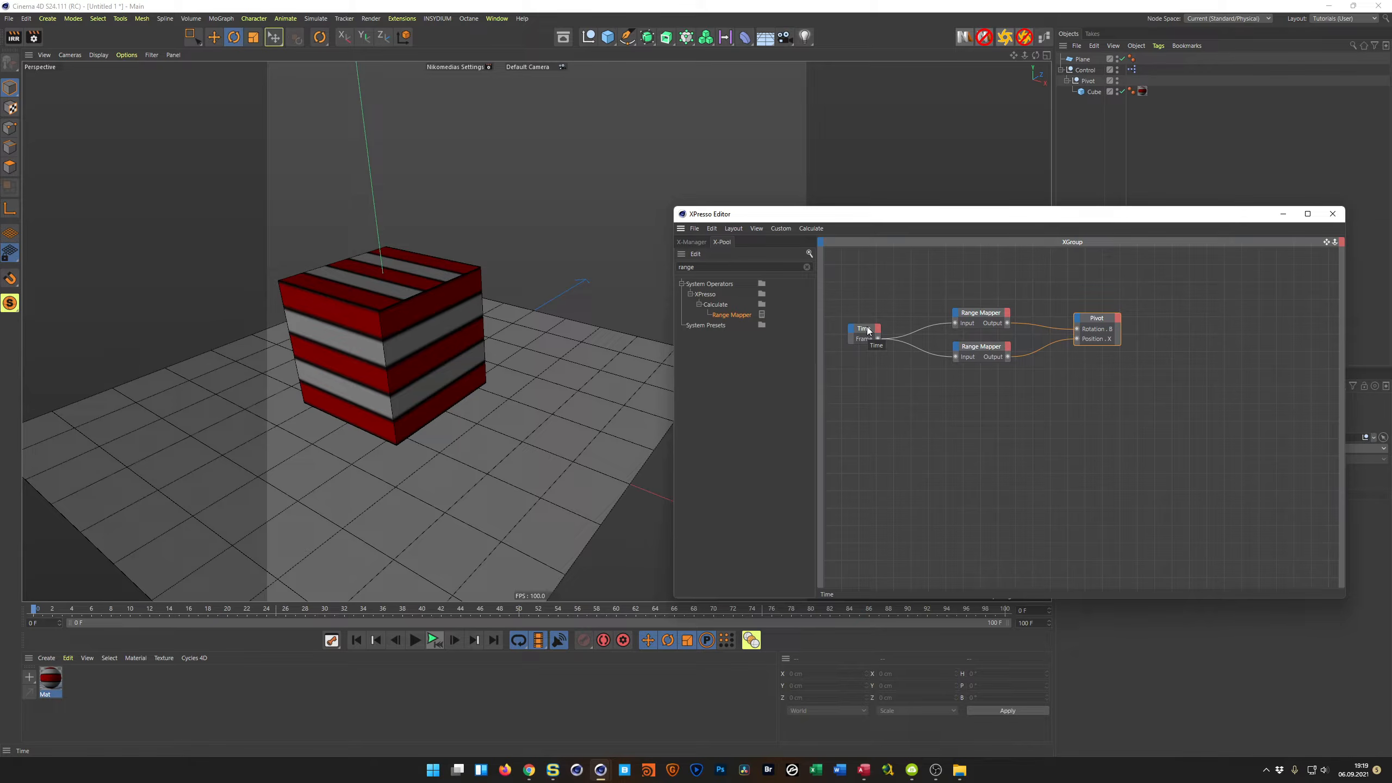
pyautogui.moveTo(867, 330); pyautogui.dragTo(875, 327)
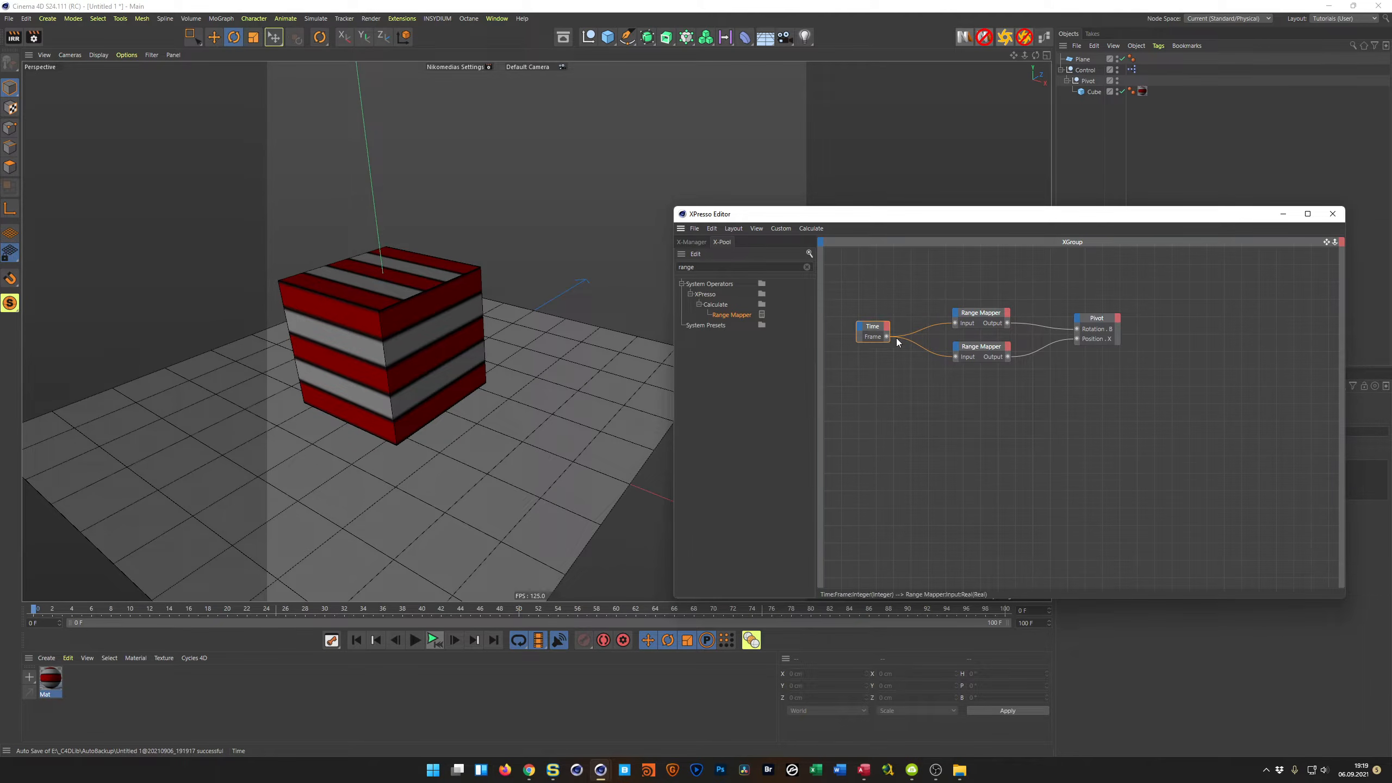
# Duplicate the Position.X Range Mapper and place the unconnected copy below the existing ones
pyautogui.click(978, 350)
pyautogui.keyDown('ctrl'); pyautogui.moveTo(981, 348); pyautogui.dragTo(1003, 405); pyautogui.keyUp('ctrl')
pyautogui.moveTo(877, 328); pyautogui.dragTo(879, 326)
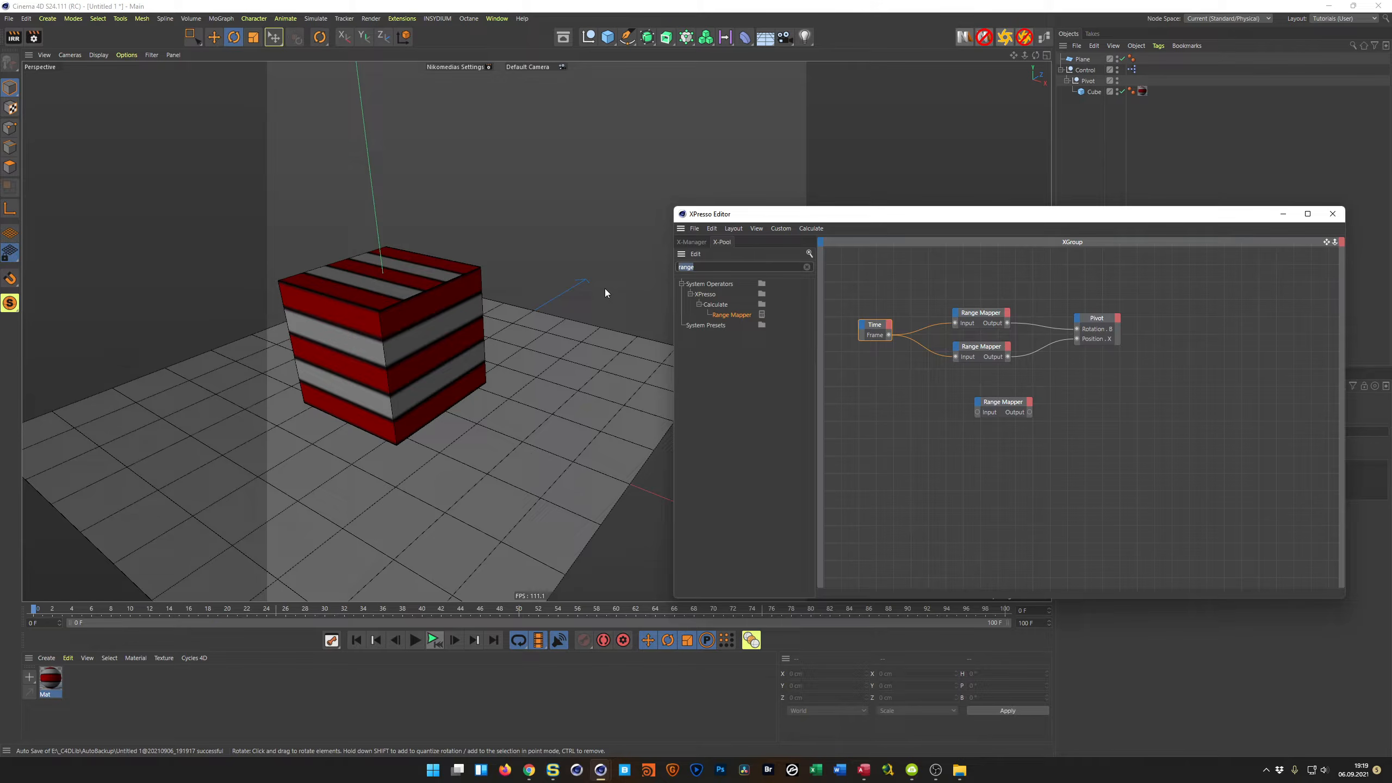
# Add a Math node below the Time node in the XPresso graph and set its function to Divide
pyautogui.write('math')
pyautogui.moveTo(779, 335); pyautogui.dragTo(898, 400)
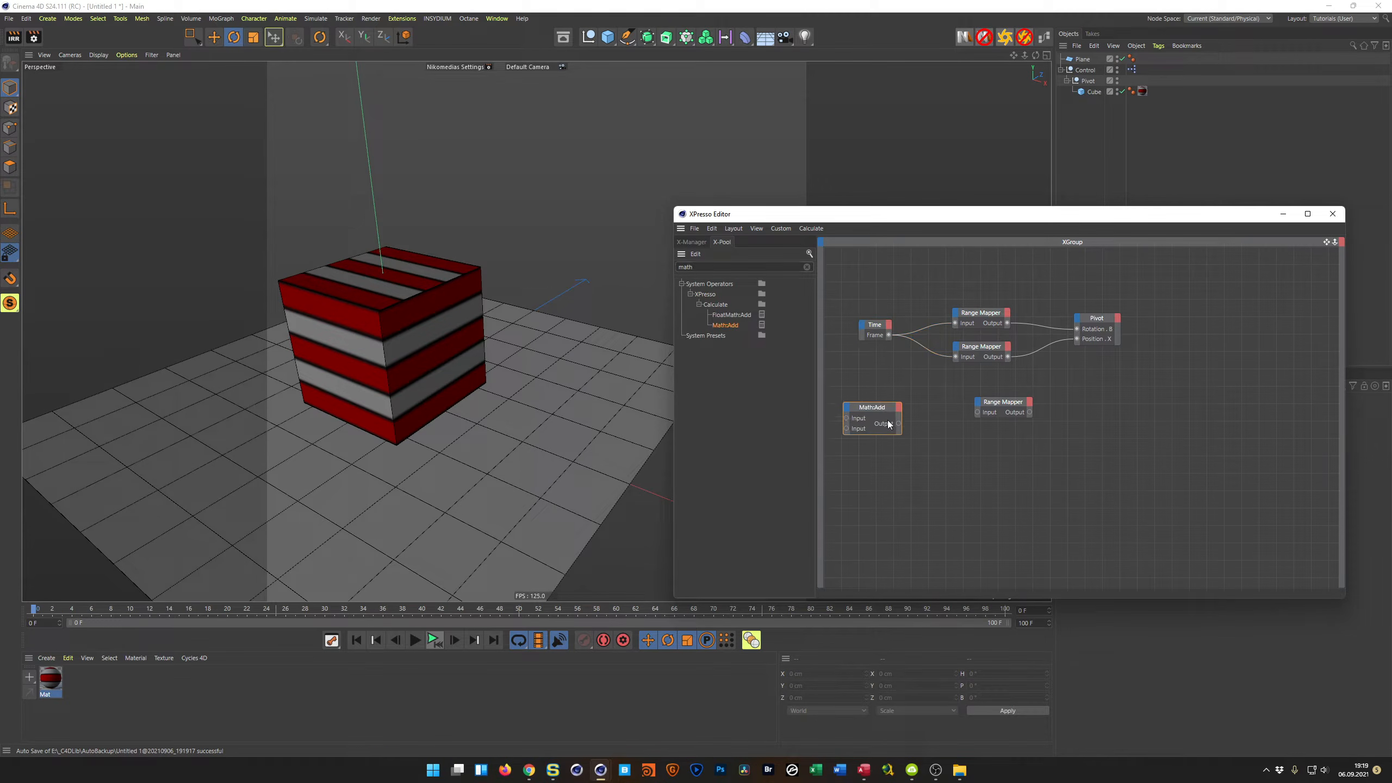
pyautogui.moveTo(978, 214); pyautogui.dragTo(631, 195)
pyautogui.click(1122, 449)
pyautogui.click(1149, 496)
# Feed the Time node's Frame into the Divide node's first input and set its second input to 25
pyautogui.moveTo(541, 316); pyautogui.dragTo(515, 379)
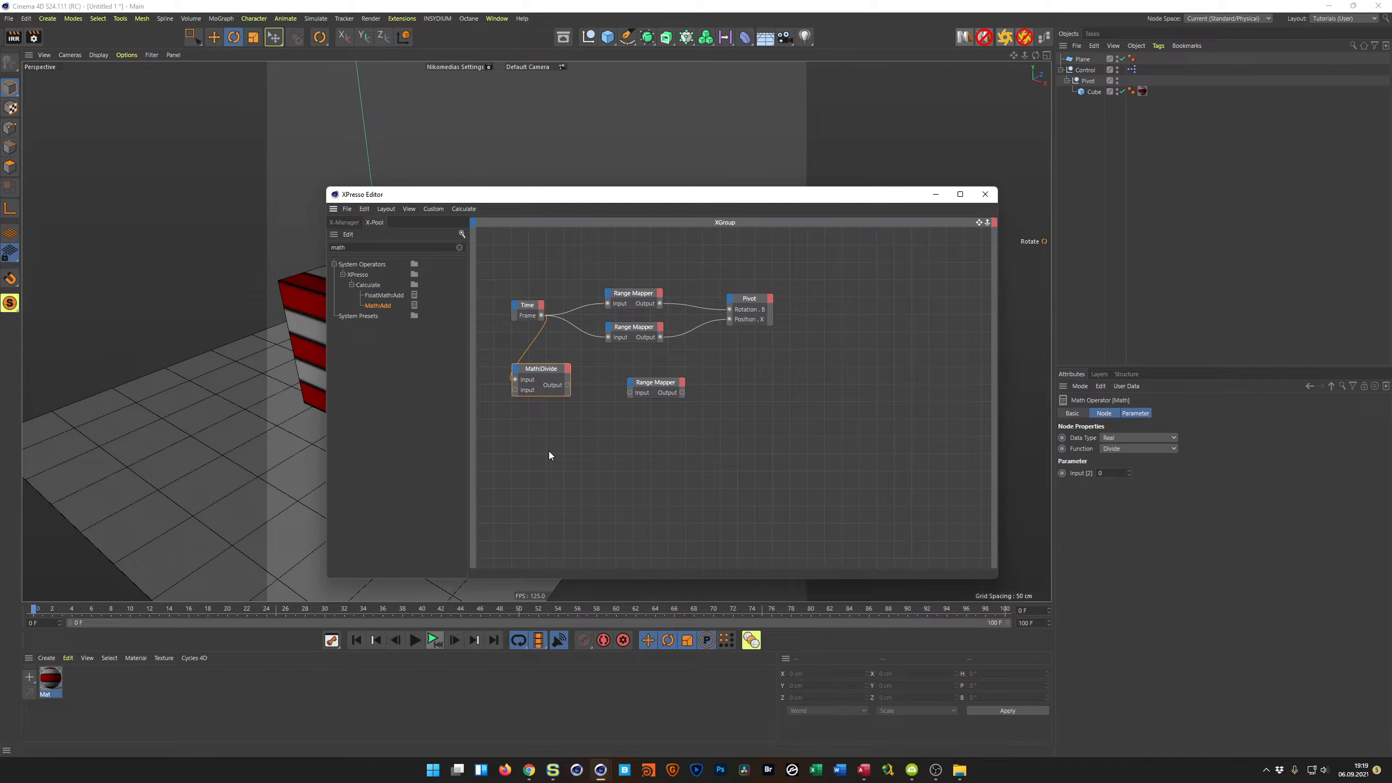
pyautogui.click(1107, 473)
pyautogui.write('25')
pyautogui.press('Return')
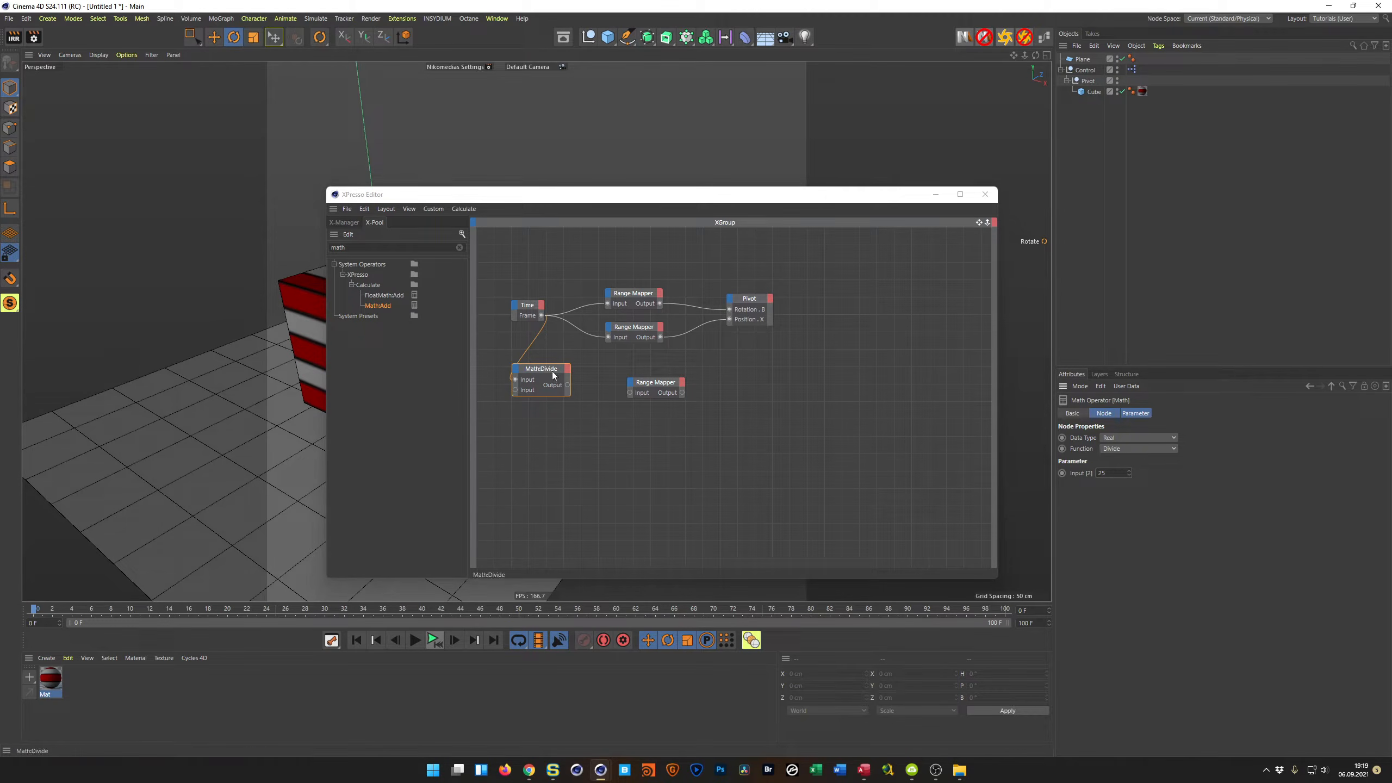
# Connect a new Result node to the Divide node's output and scrub from frame 0 past frame 25 and back to inspect the quotient
pyautogui.moveTo(666, 200); pyautogui.dragTo(884, 189)
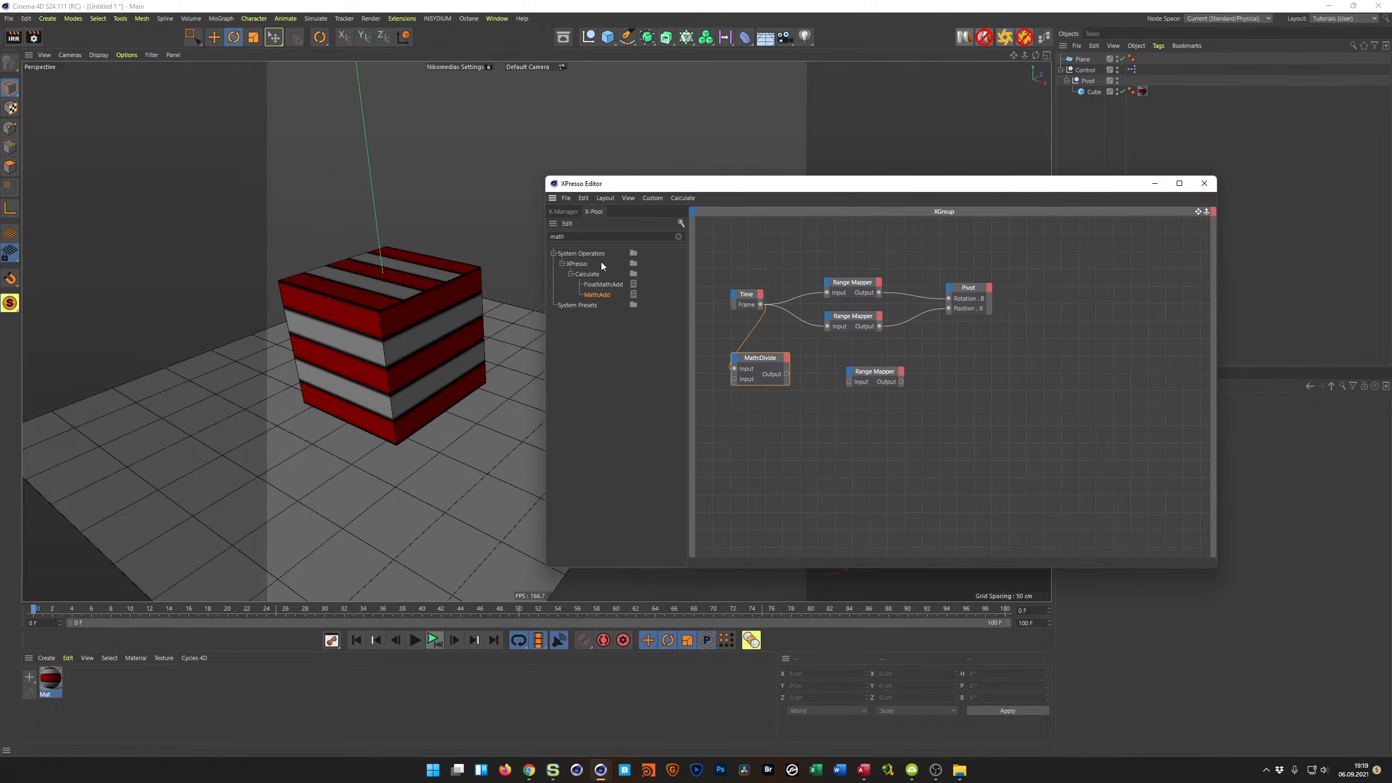
pyautogui.moveTo(594, 240); pyautogui.dragTo(530, 250)
pyautogui.write('resul')
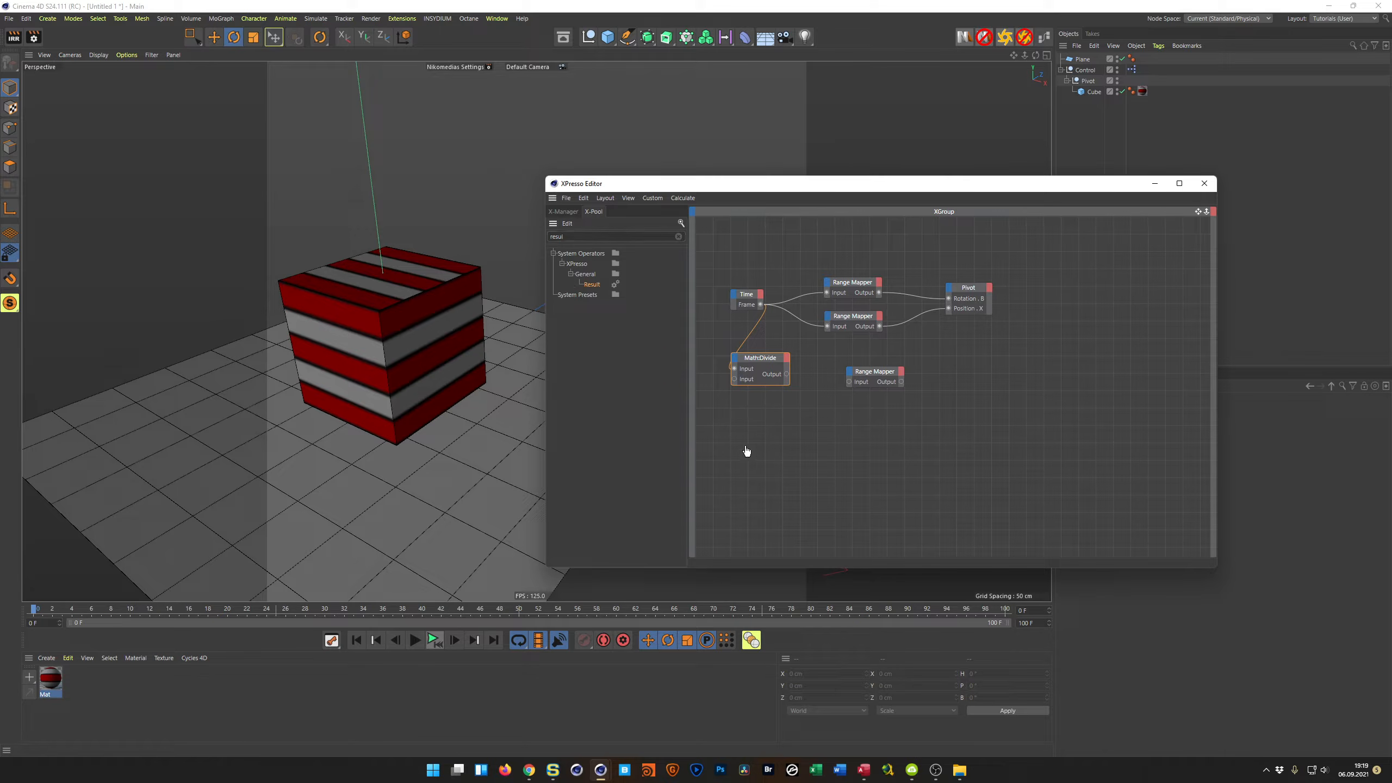
pyautogui.moveTo(747, 450); pyautogui.dragTo(813, 423)
pyautogui.moveTo(787, 374); pyautogui.dragTo(822, 419)
pyautogui.moveTo(34, 609); pyautogui.dragTo(289, 642)
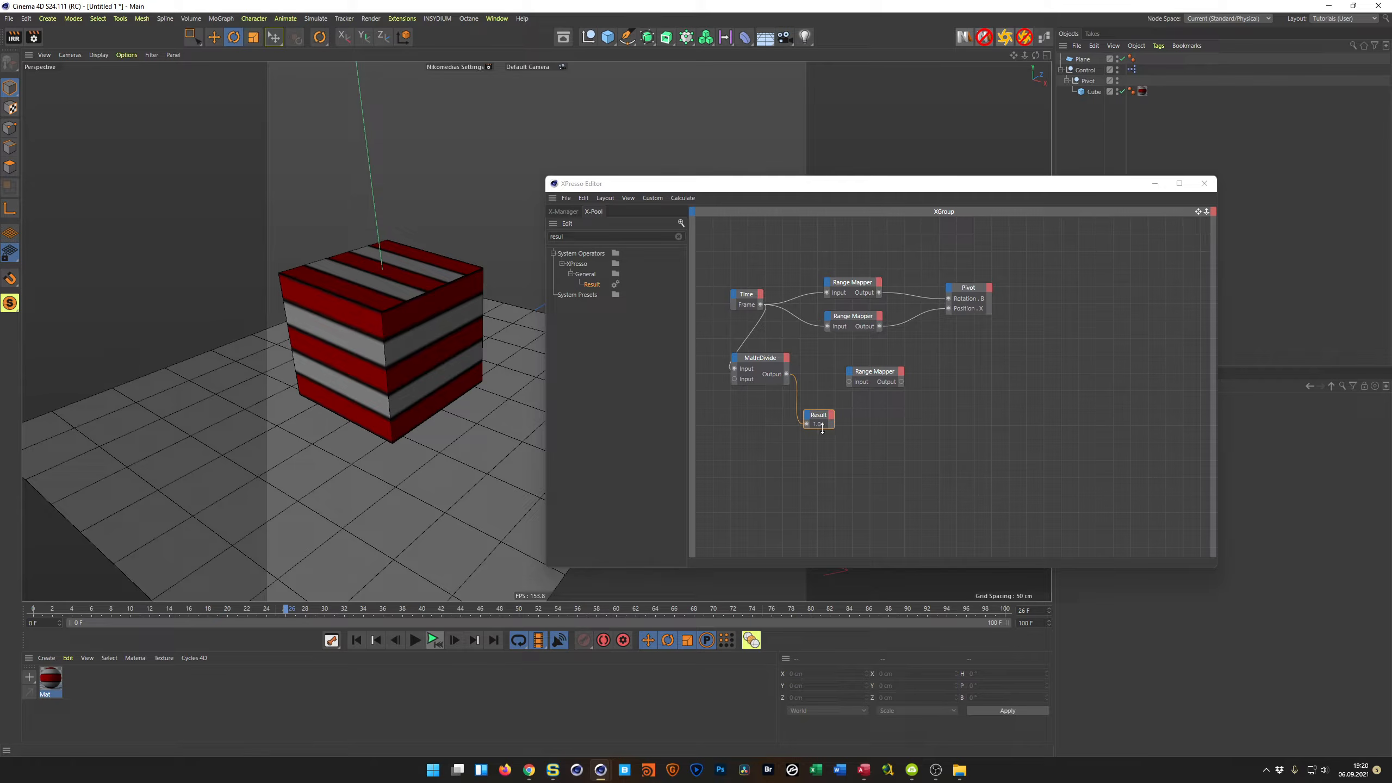
pyautogui.moveTo(287, 612); pyautogui.dragTo(32, 611)
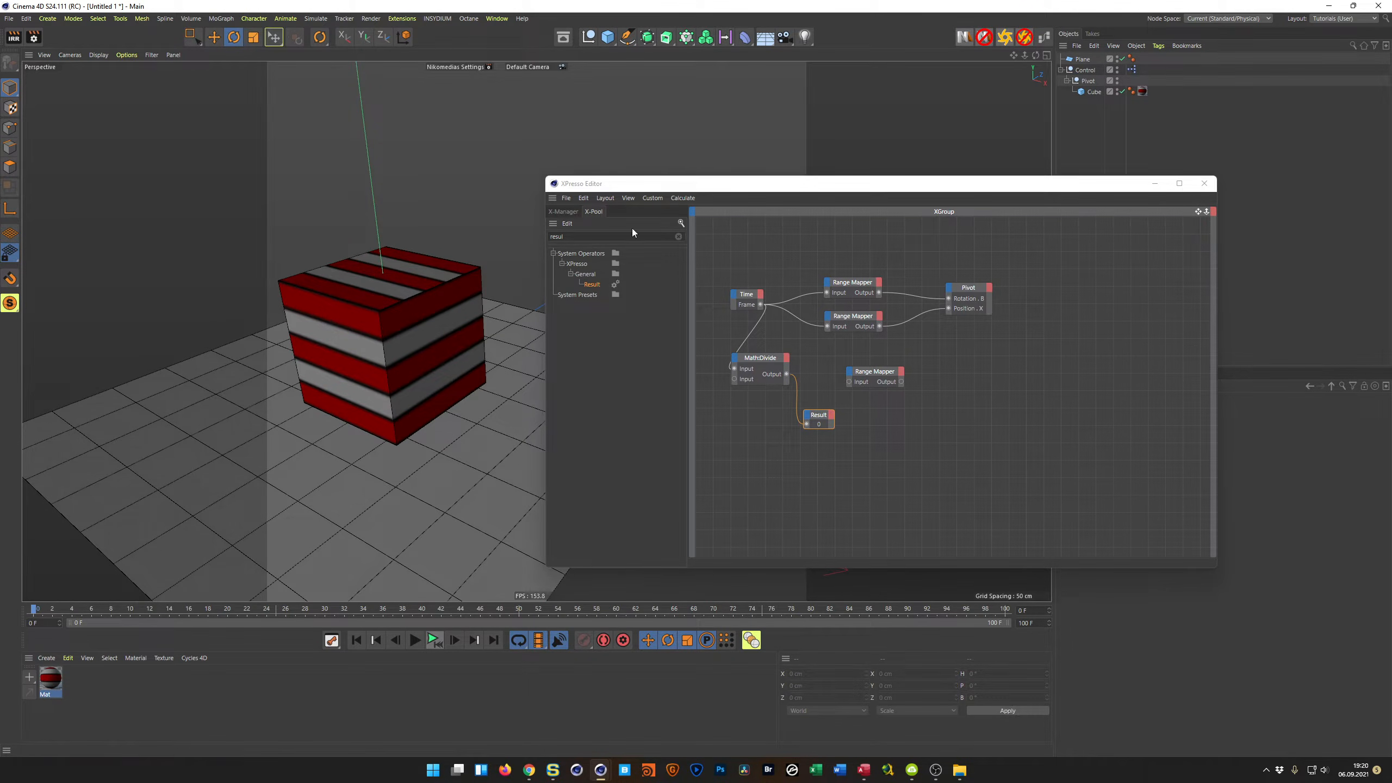
# Scrub the first frames of the timeline and back to watch the quotient in the Result node
pyautogui.click(682, 198)
pyautogui.click(722, 228)
pyautogui.click(36, 608)
pyautogui.moveTo(36, 608)
pyautogui.mouseDown()
pyautogui.moveTo(195, 629)
pyautogui.moveTo(783, 641)
pyautogui.moveTo(15, 632)
pyautogui.moveTo(160, 636)
pyautogui.moveTo(34, 613)
pyautogui.mouseUp()
pyautogui.moveTo(846, 194); pyautogui.dragTo(547, 198)
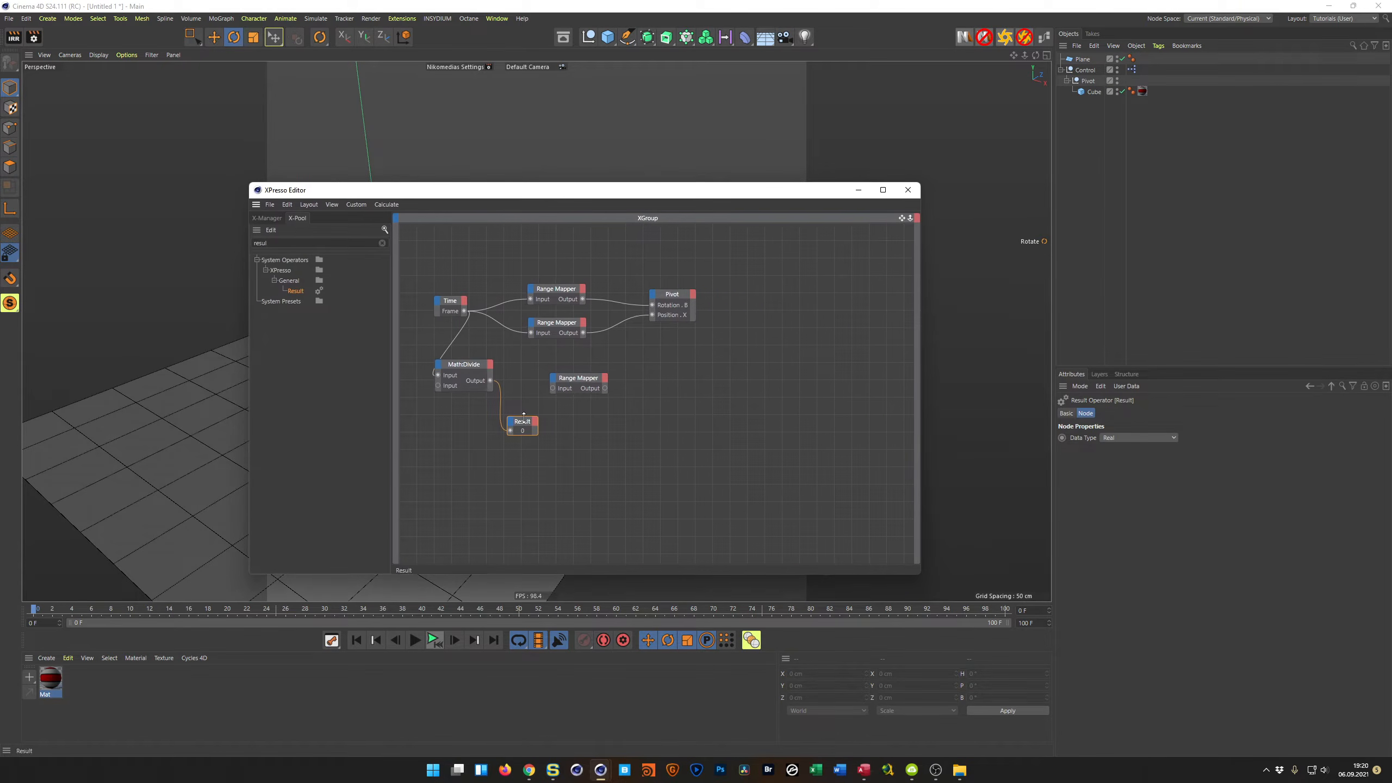
# Try the Divide node with the Integer data type and a second input of 25, and scrub the timeline to test the quotient
pyautogui.click(469, 369)
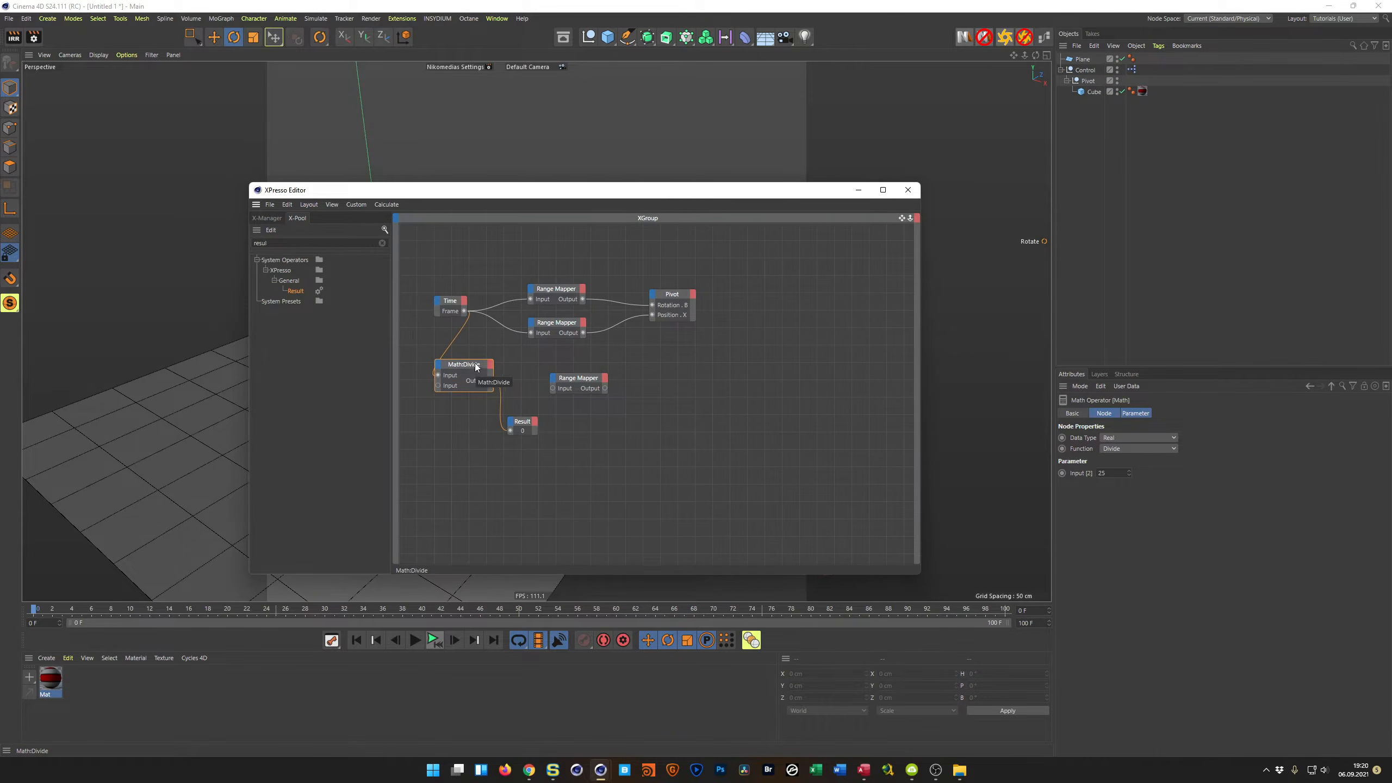
pyautogui.moveTo(671, 193); pyautogui.dragTo(812, 105)
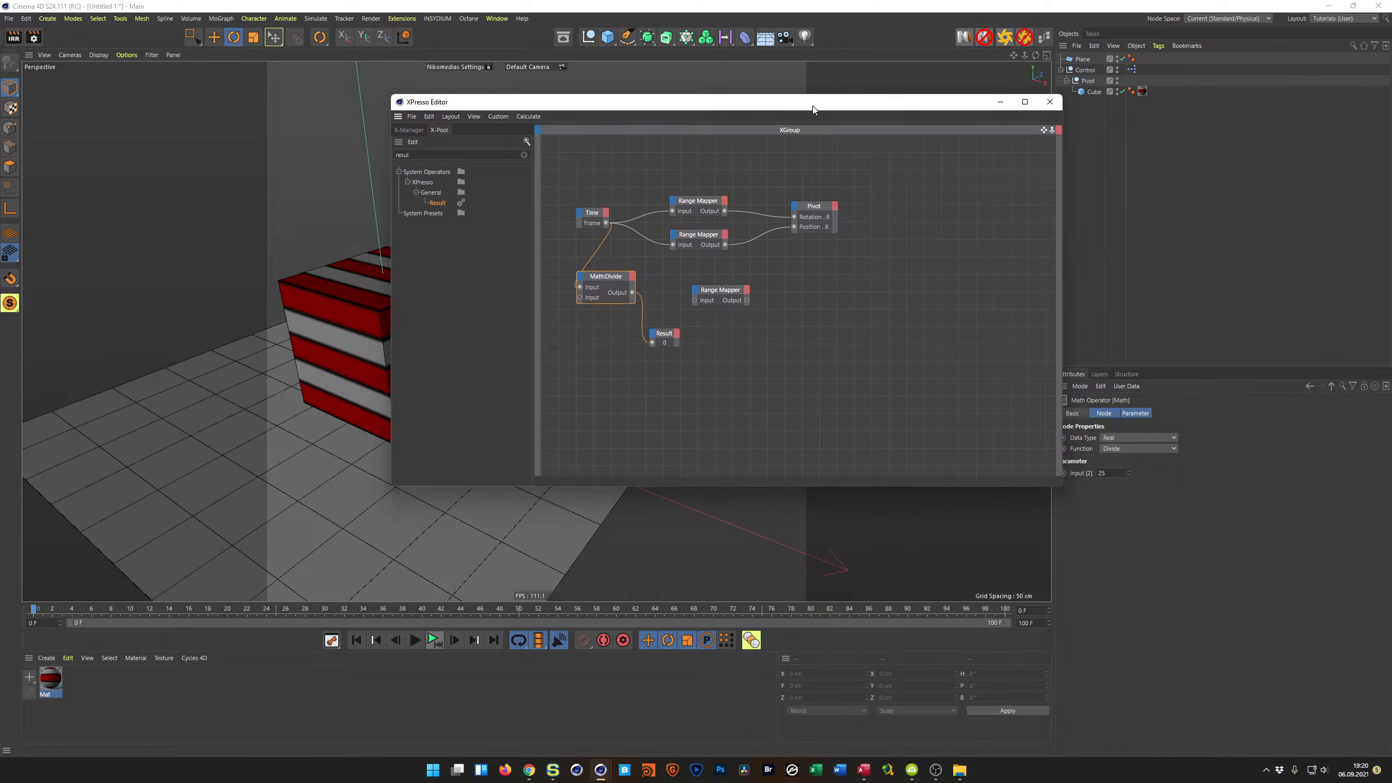
pyautogui.click(1121, 437)
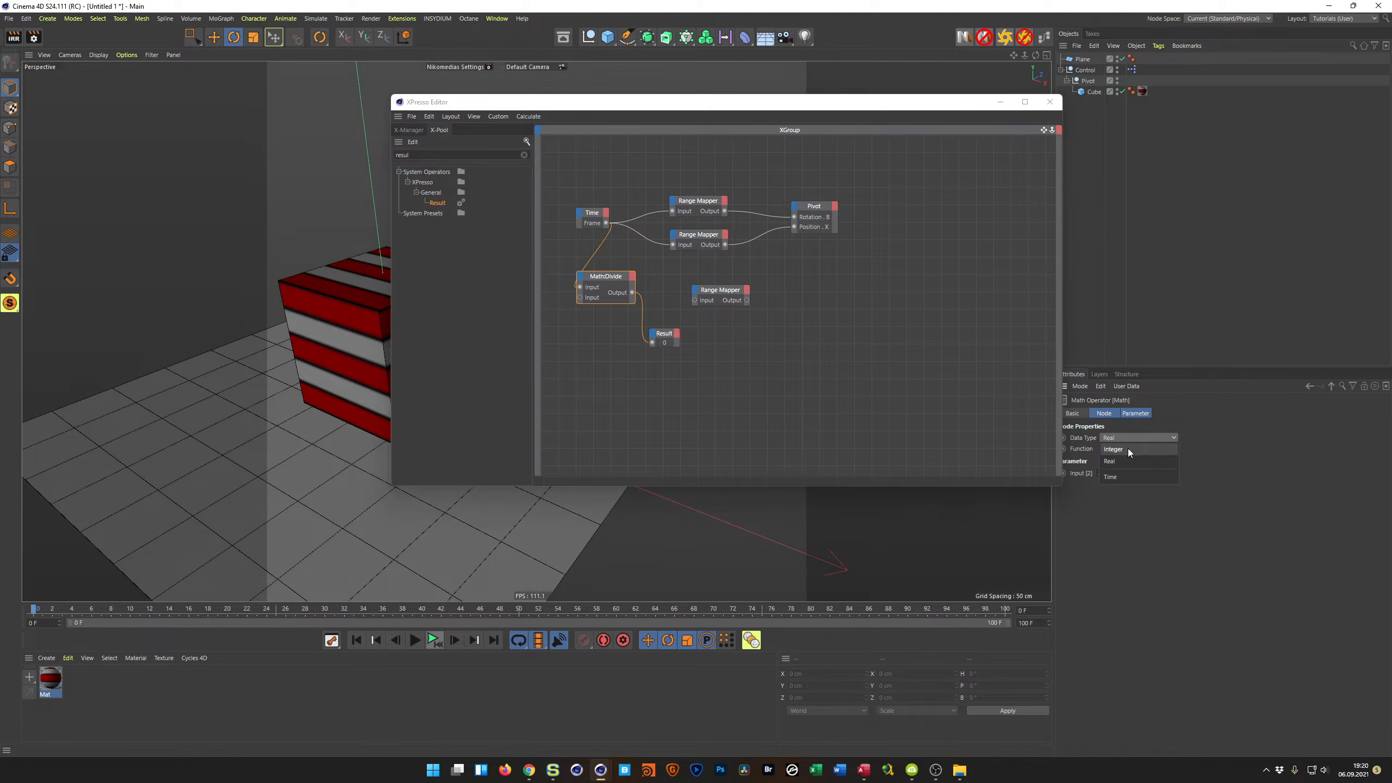
pyautogui.click(1127, 448)
pyautogui.click(1120, 471)
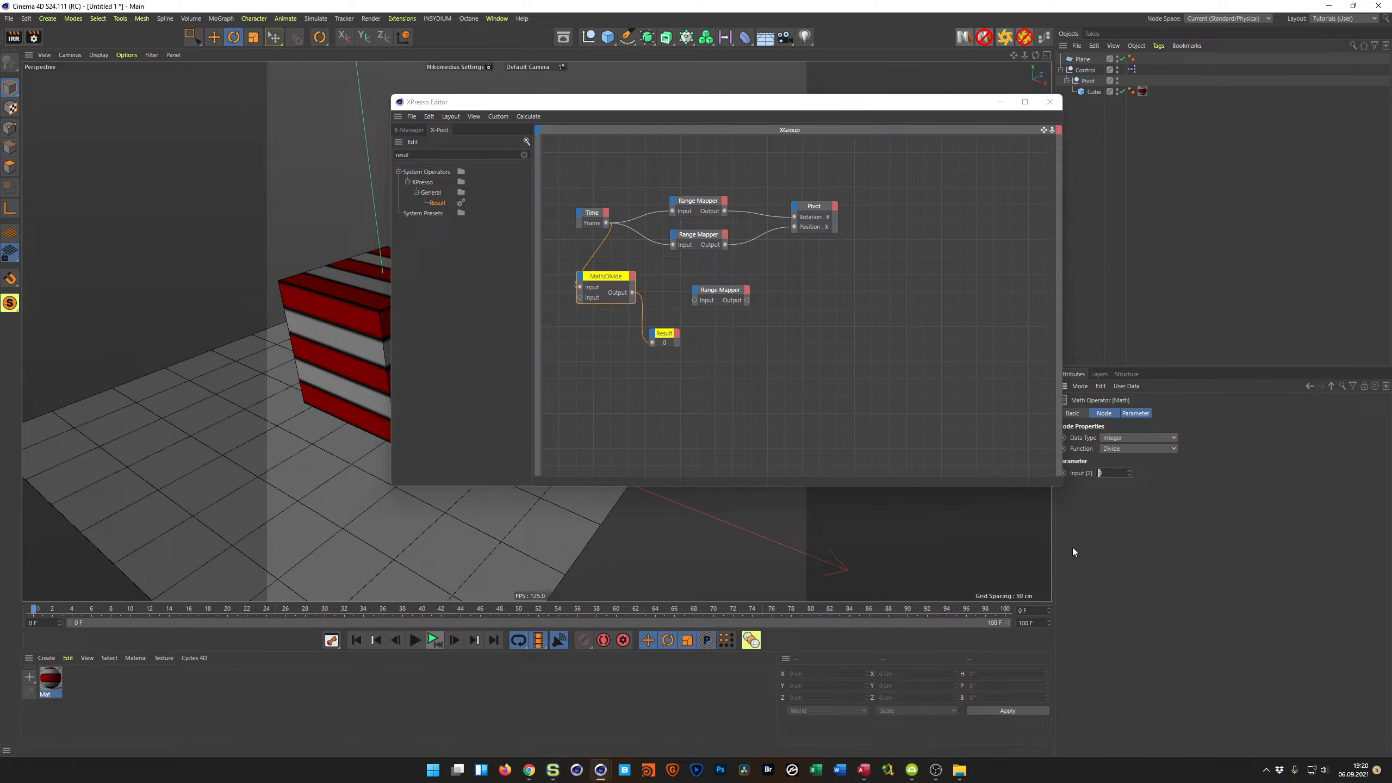
pyautogui.press('Return')
pyautogui.moveTo(945, 102); pyautogui.dragTo(1177, 183)
pyautogui.moveTo(34, 609); pyautogui.dragTo(10, 664)
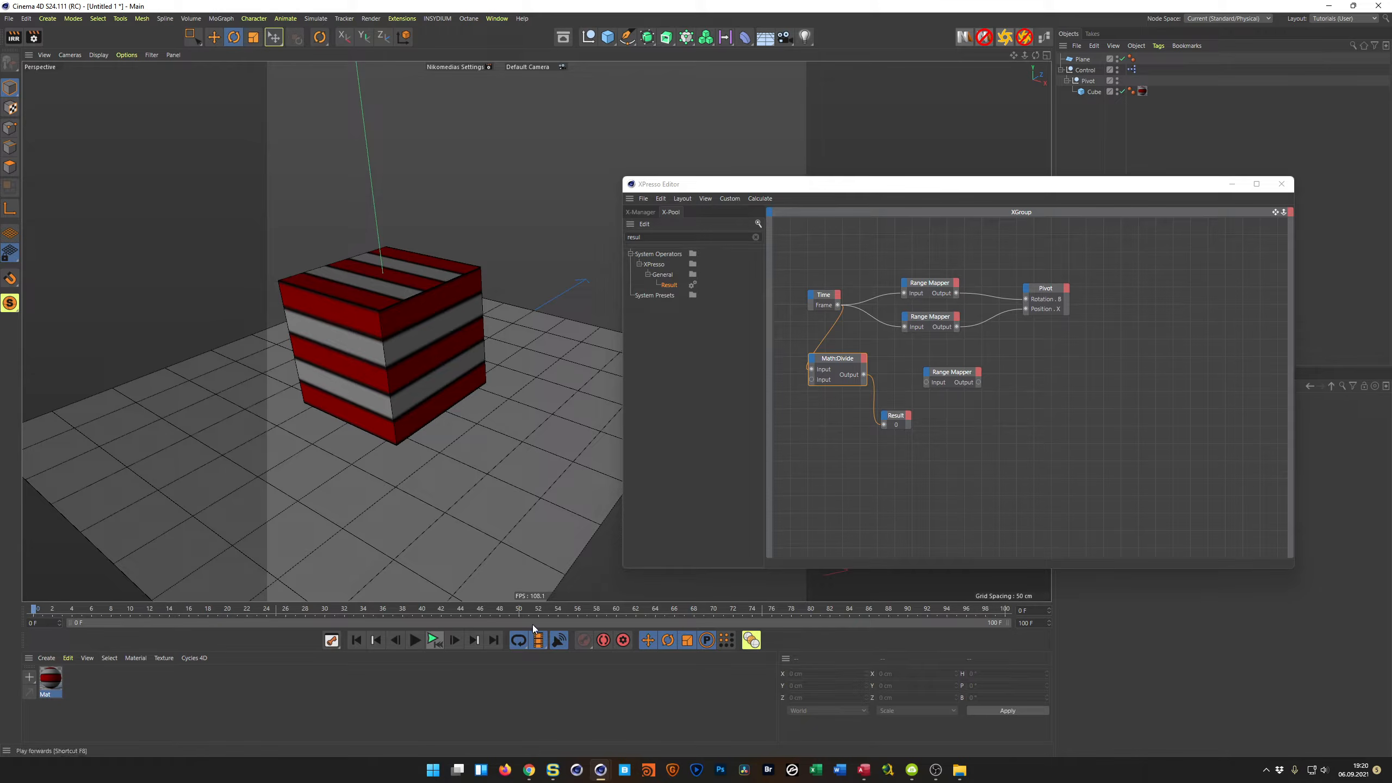
pyautogui.moveTo(956, 185); pyautogui.dragTo(585, 237)
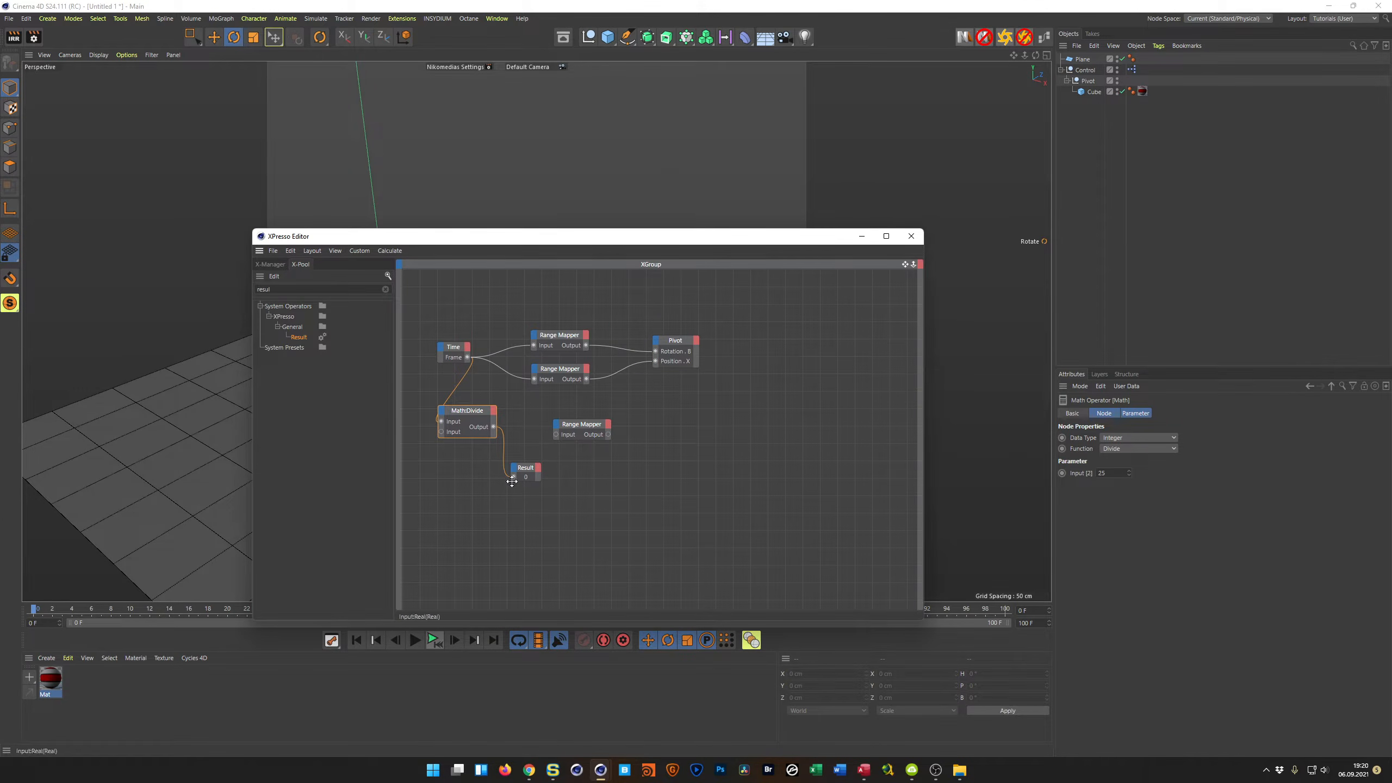
pyautogui.moveTo(517, 473); pyautogui.dragTo(534, 476)
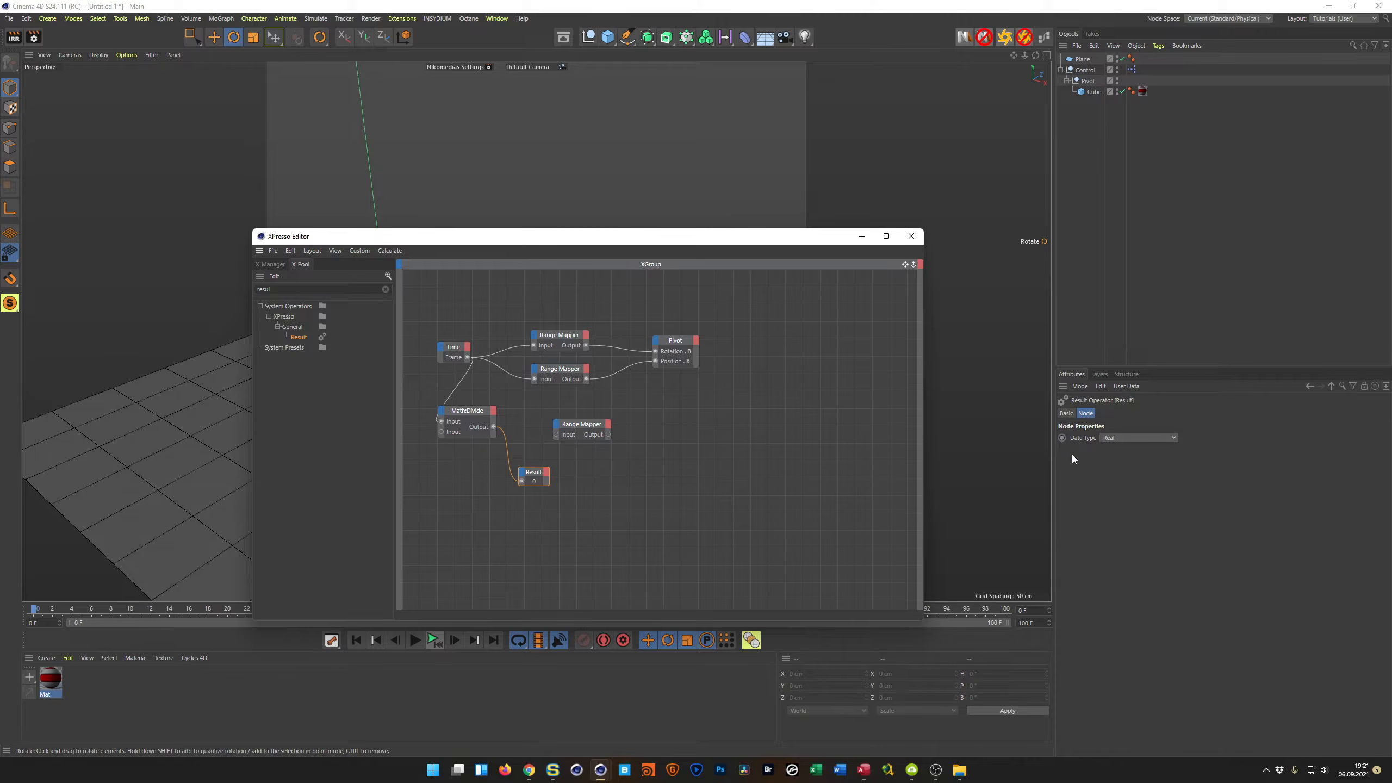
# Set the Divide node's data type to Real and its second input to 25
pyautogui.click(459, 409)
pyautogui.click(1126, 438)
pyautogui.click(1127, 459)
pyautogui.click(1122, 475)
pyautogui.press('Return')
# Disconnect the Result node from the Divide node and move it and the unconnected Range Mapper aside to free space
pyautogui.moveTo(646, 469); pyautogui.dragTo(487, 545)
pyautogui.doubleClick(520, 481)
pyautogui.moveTo(534, 481); pyautogui.dragTo(516, 529)
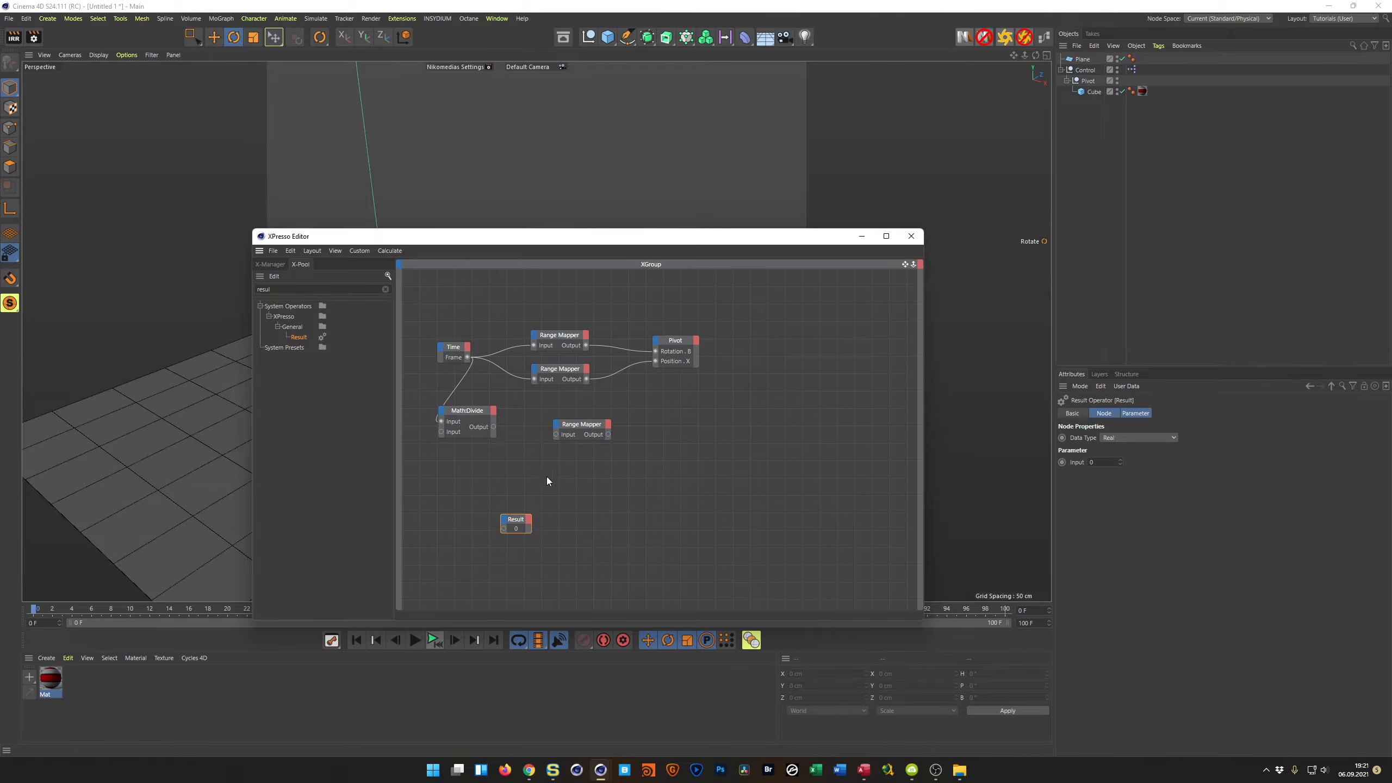
pyautogui.click(571, 434)
pyautogui.moveTo(580, 423); pyautogui.dragTo(655, 424)
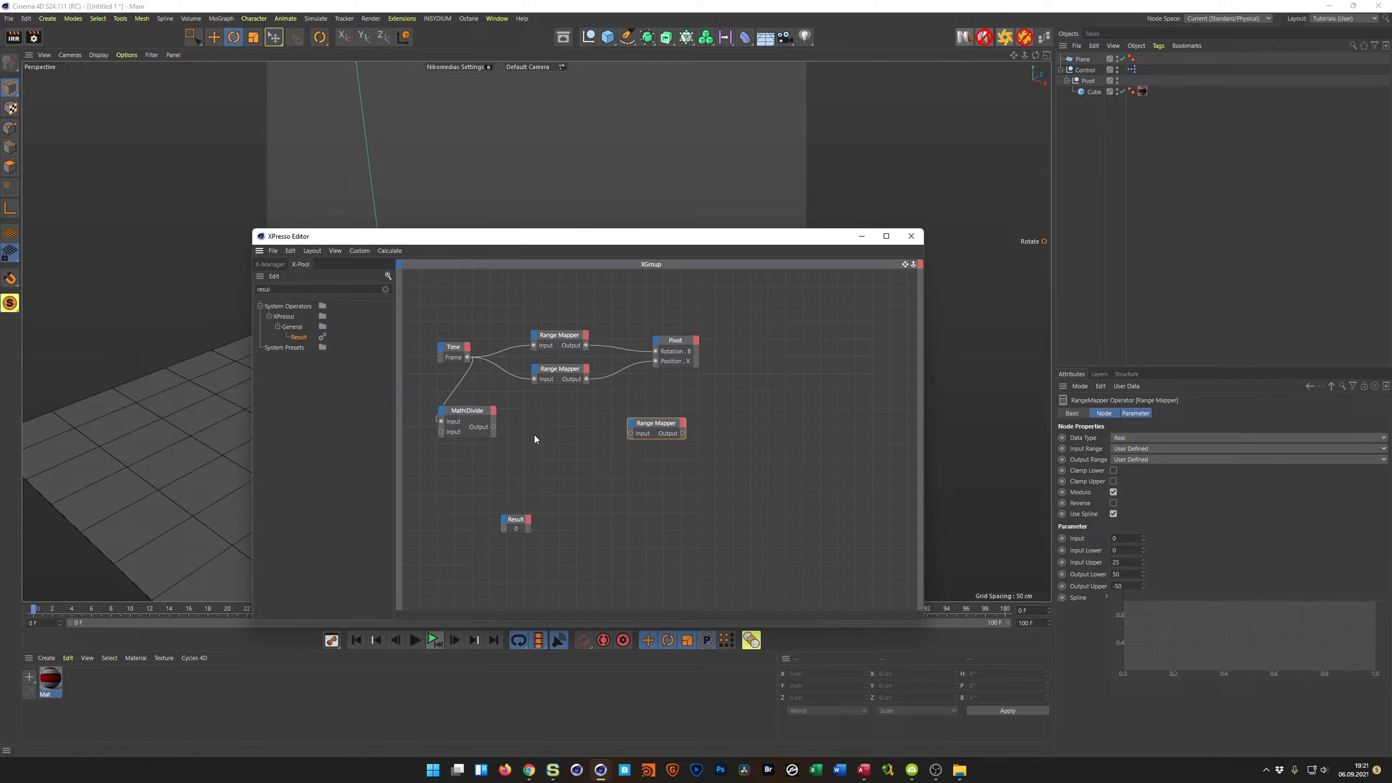
# Add a FloatFunc node beside the Divide node, set its function to Floor, and feed the Divide output into its Value input
pyautogui.doubleClick(294, 288)
pyautogui.write('floa')
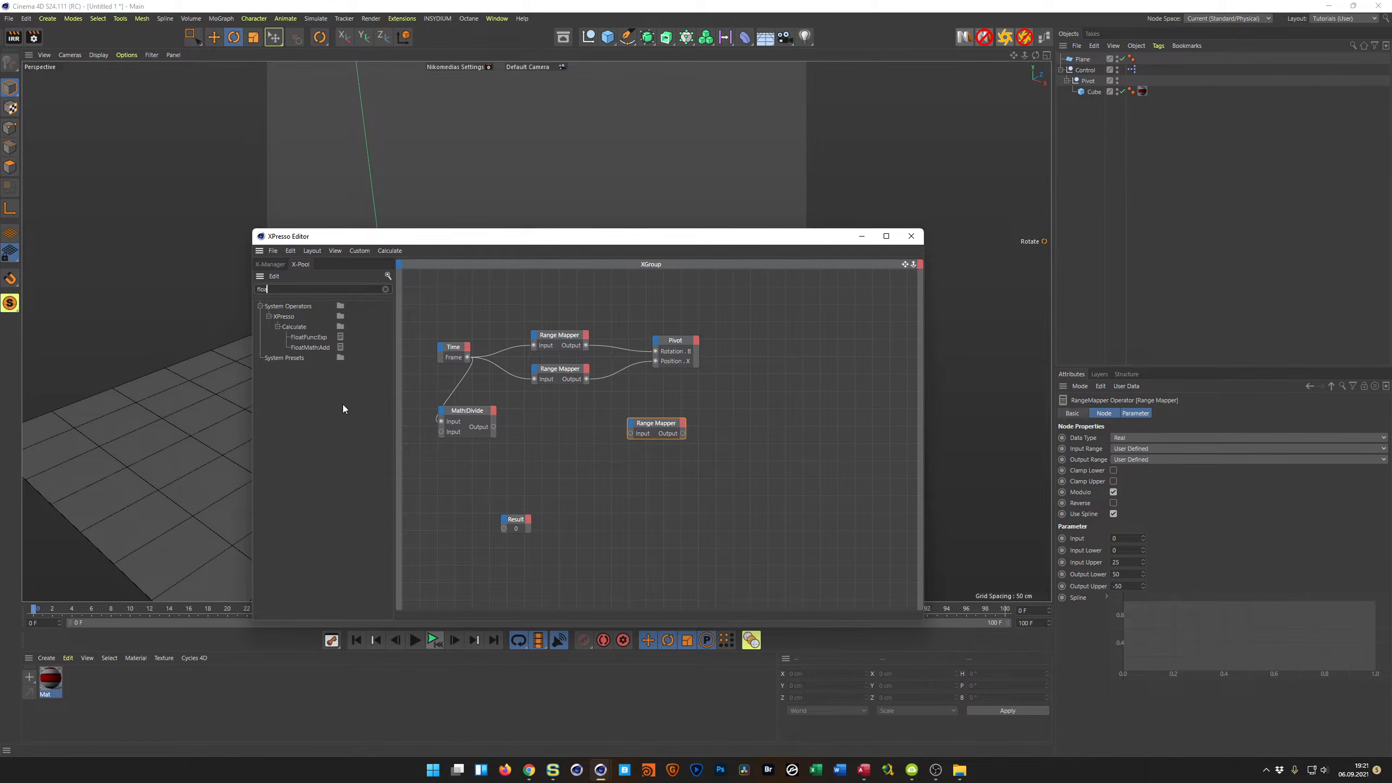
pyautogui.moveTo(398, 360); pyautogui.dragTo(558, 430)
pyautogui.click(1113, 439)
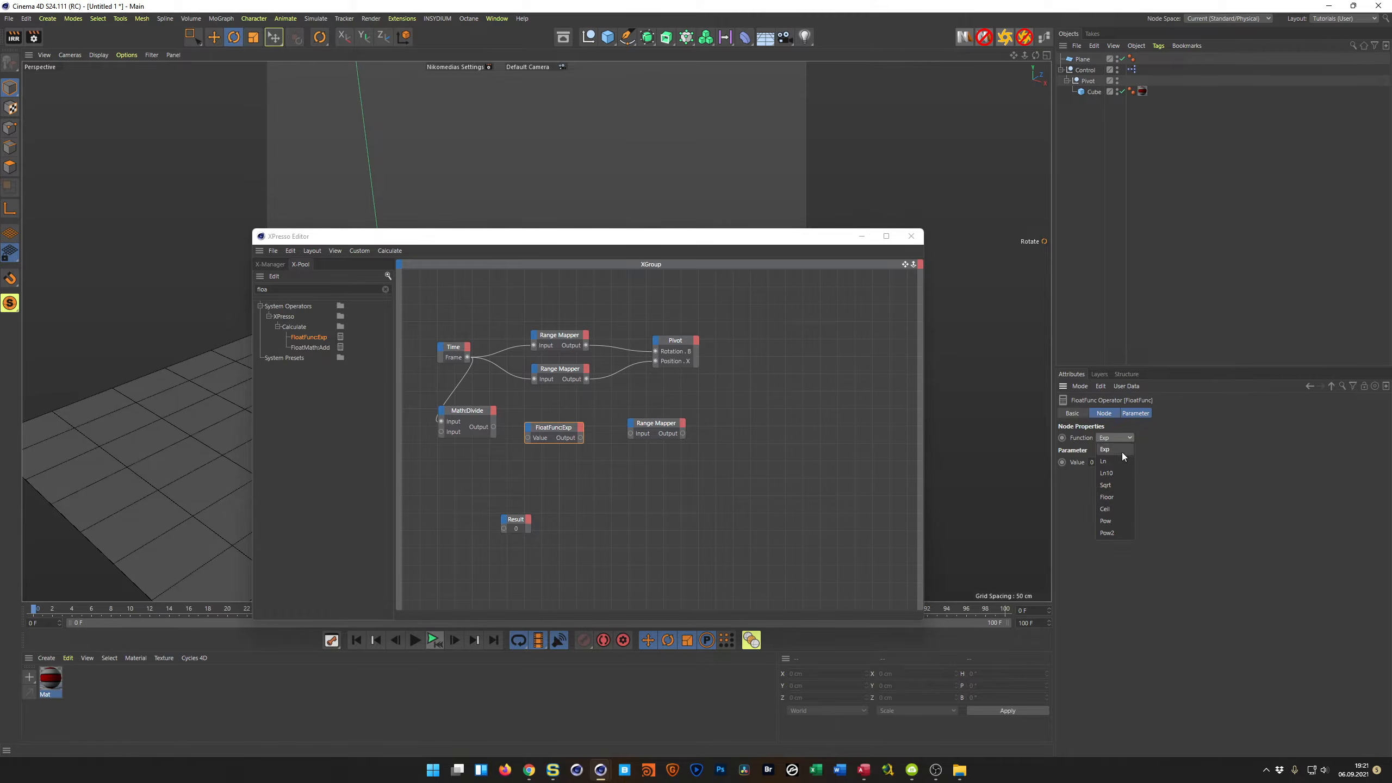
pyautogui.click(1112, 498)
pyautogui.moveTo(493, 426); pyautogui.dragTo(528, 438)
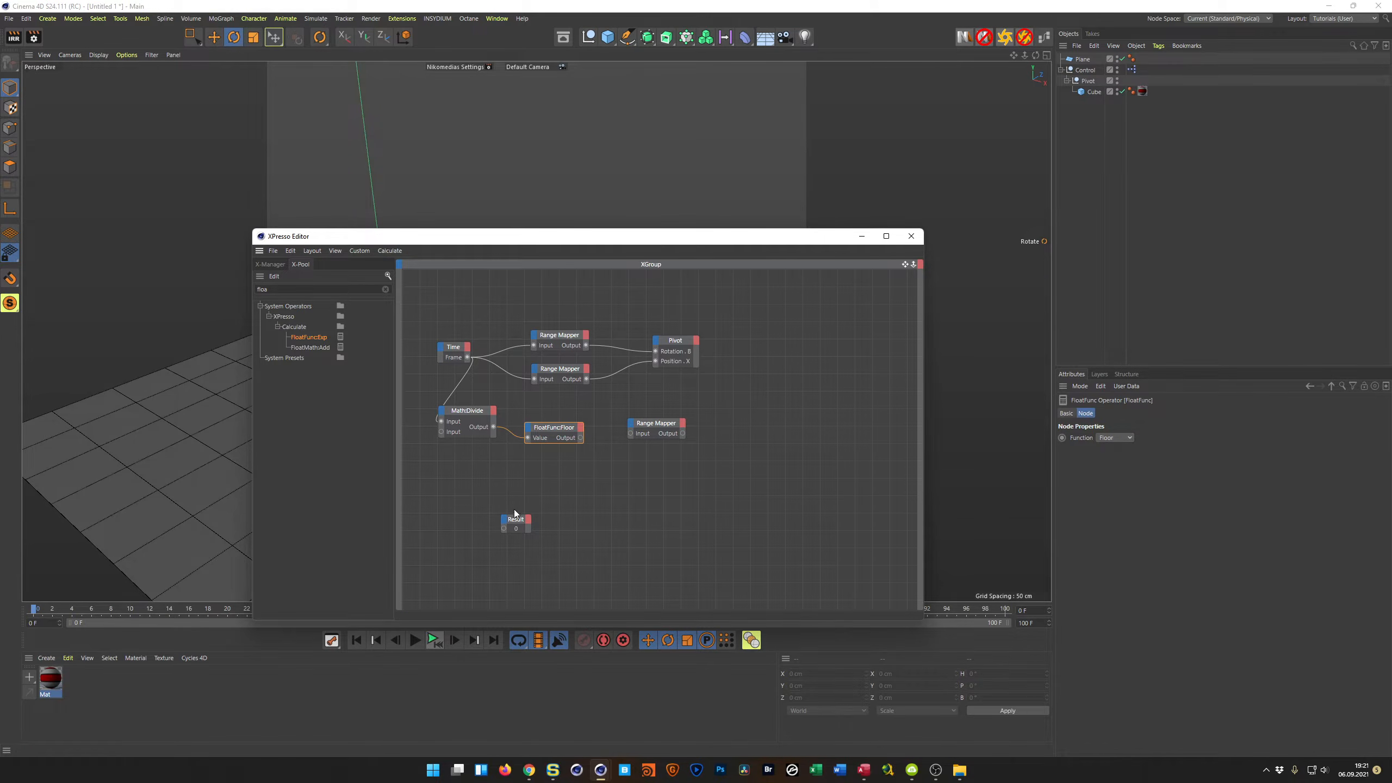
# Connect the Result node to the Floor node's output and scrub the timeline to inspect the rounded value
pyautogui.moveTo(513, 517); pyautogui.dragTo(632, 484)
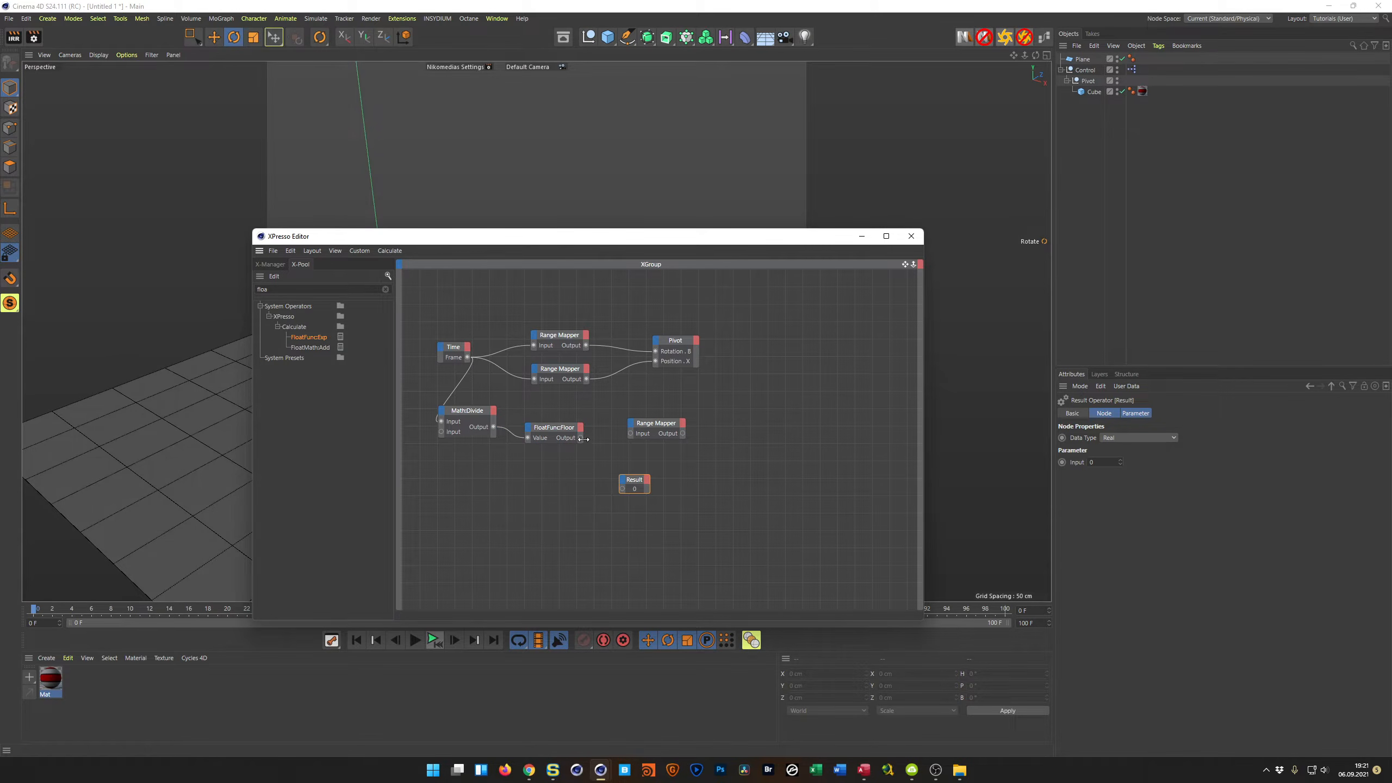
pyautogui.moveTo(615, 492); pyautogui.dragTo(624, 472)
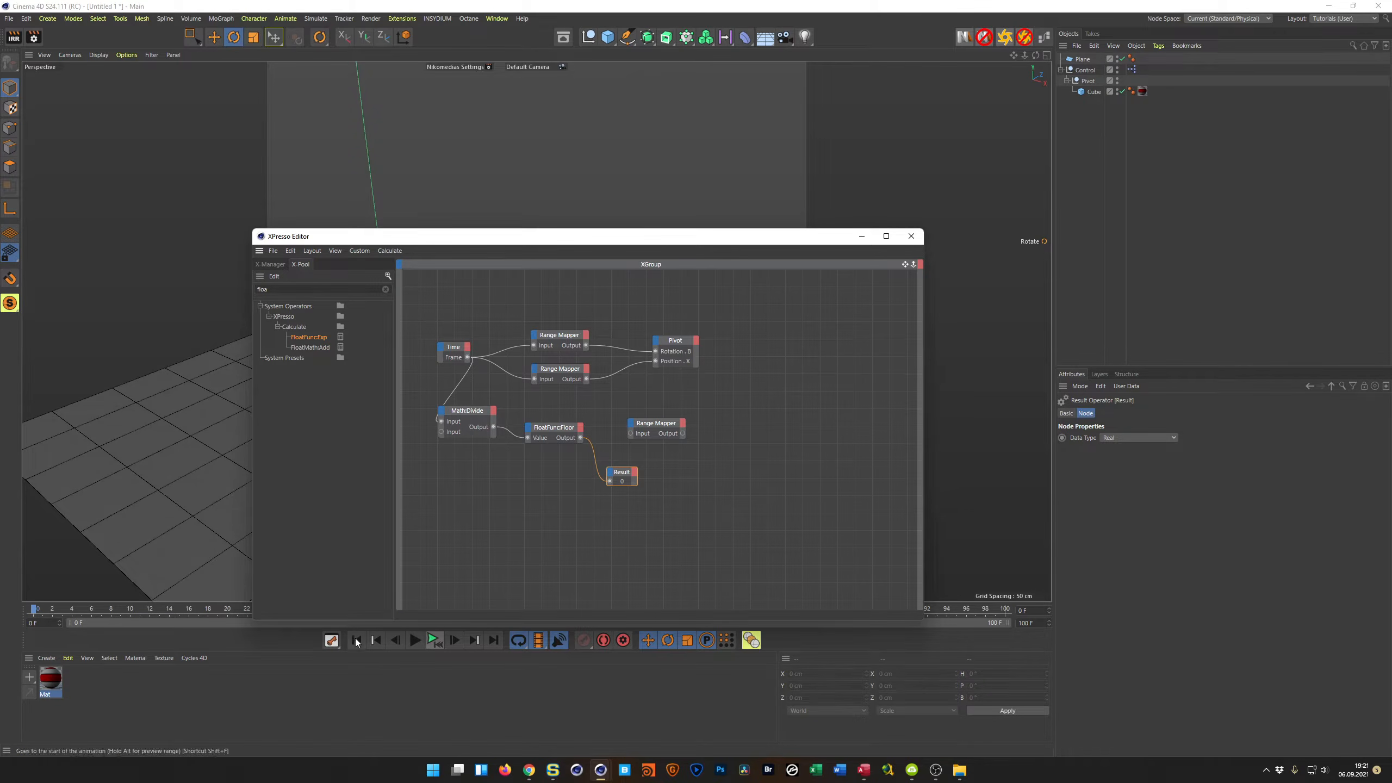
pyautogui.moveTo(39, 612)
pyautogui.mouseDown()
pyautogui.moveTo(329, 641)
pyautogui.moveTo(876, 636)
pyautogui.moveTo(320, 610)
pyautogui.moveTo(16, 619)
pyautogui.mouseUp()
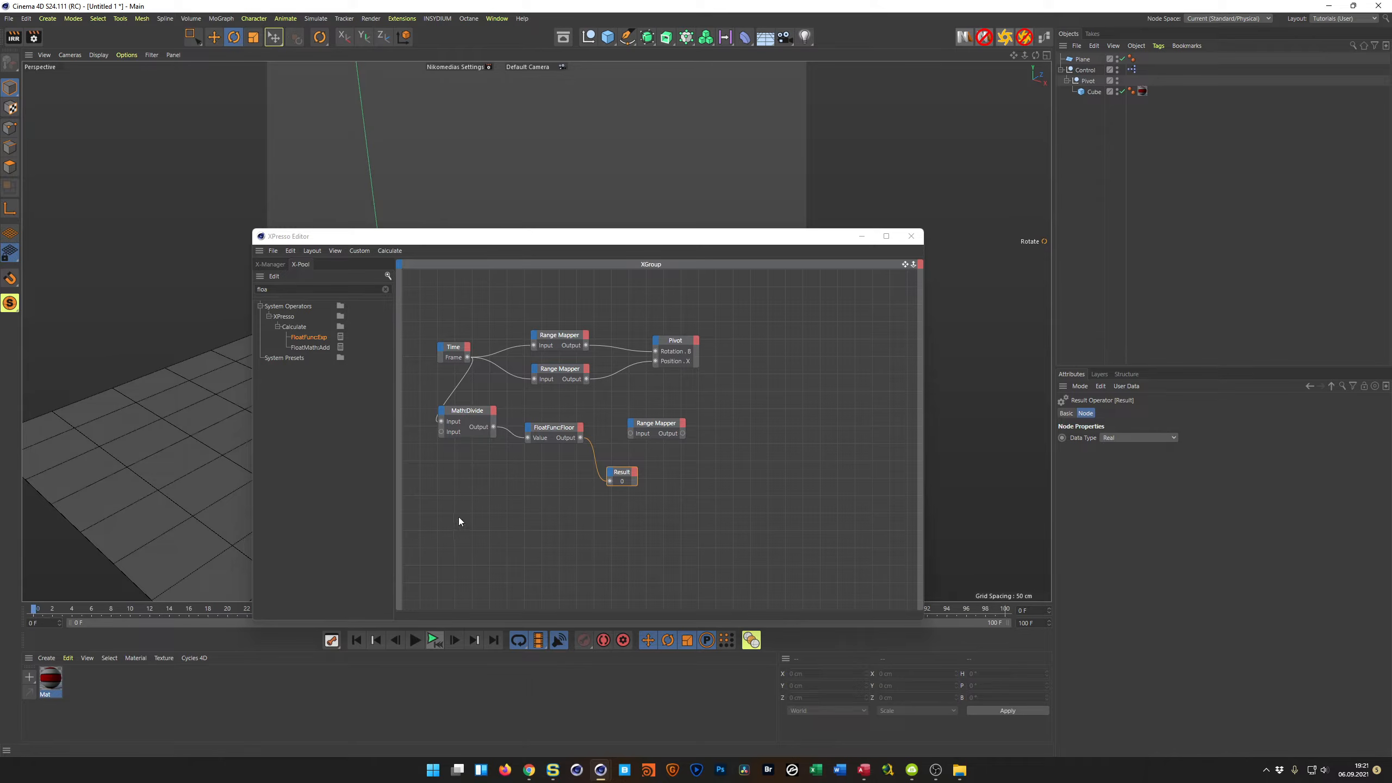
# Duplicate the Result node, connect the copy to the Divide output, and scrub the timeline to compare both values
pyautogui.keyDown('ctrl'); pyautogui.moveTo(609, 475); pyautogui.dragTo(535, 474); pyautogui.keyUp('ctrl')
pyautogui.moveTo(493, 427); pyautogui.dragTo(506, 481)
pyautogui.click(42, 612)
pyautogui.moveTo(41, 612)
pyautogui.mouseDown()
pyautogui.moveTo(402, 643)
pyautogui.moveTo(25, 618)
pyautogui.mouseUp()
pyautogui.moveTo(696, 245); pyautogui.dragTo(999, 304)
pyautogui.moveTo(950, 487); pyautogui.dragTo(943, 474)
pyautogui.moveTo(933, 297); pyautogui.dragTo(687, 253)
# Configure the unconnected Range Mapper with Modulo off, Output Range Degree, Input Upper 1 and Output Upper 90°
pyautogui.click(1113, 492)
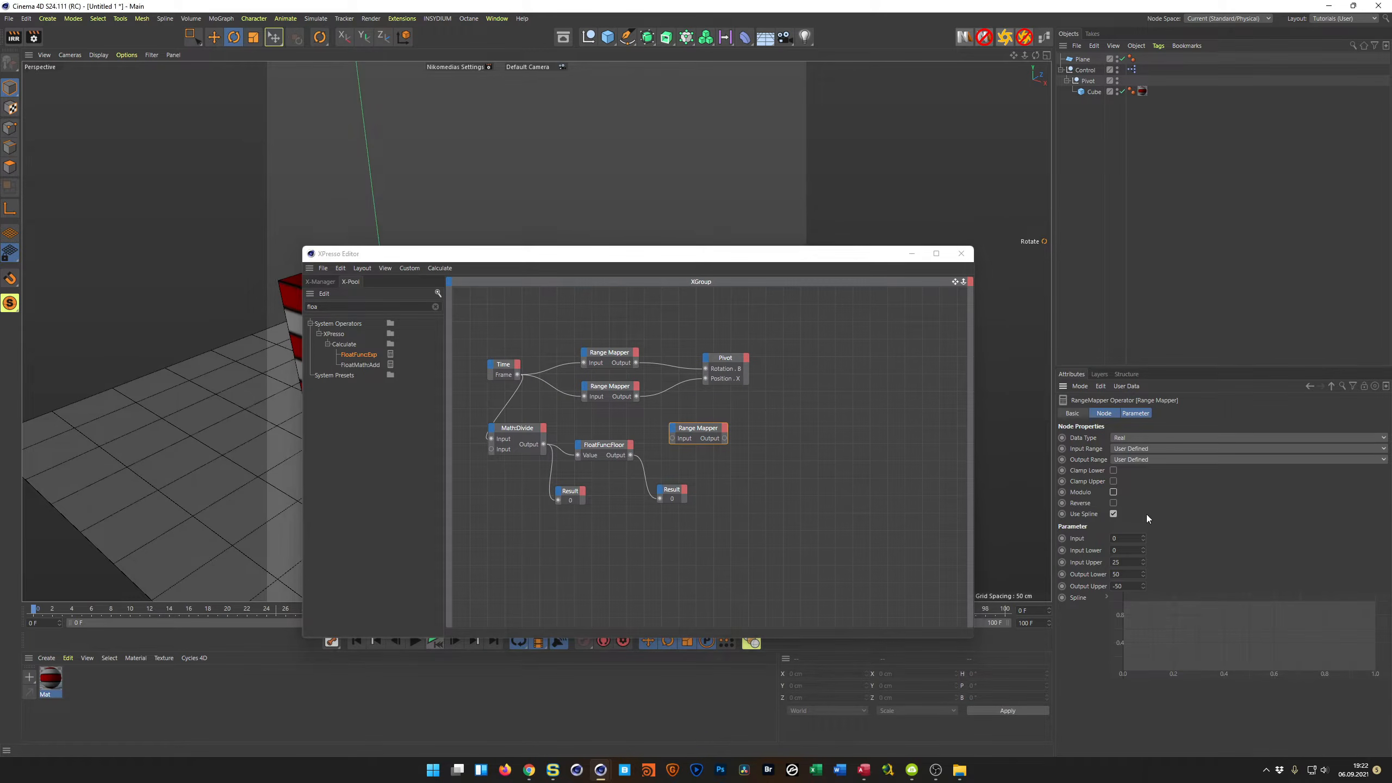
pyautogui.click(1150, 459)
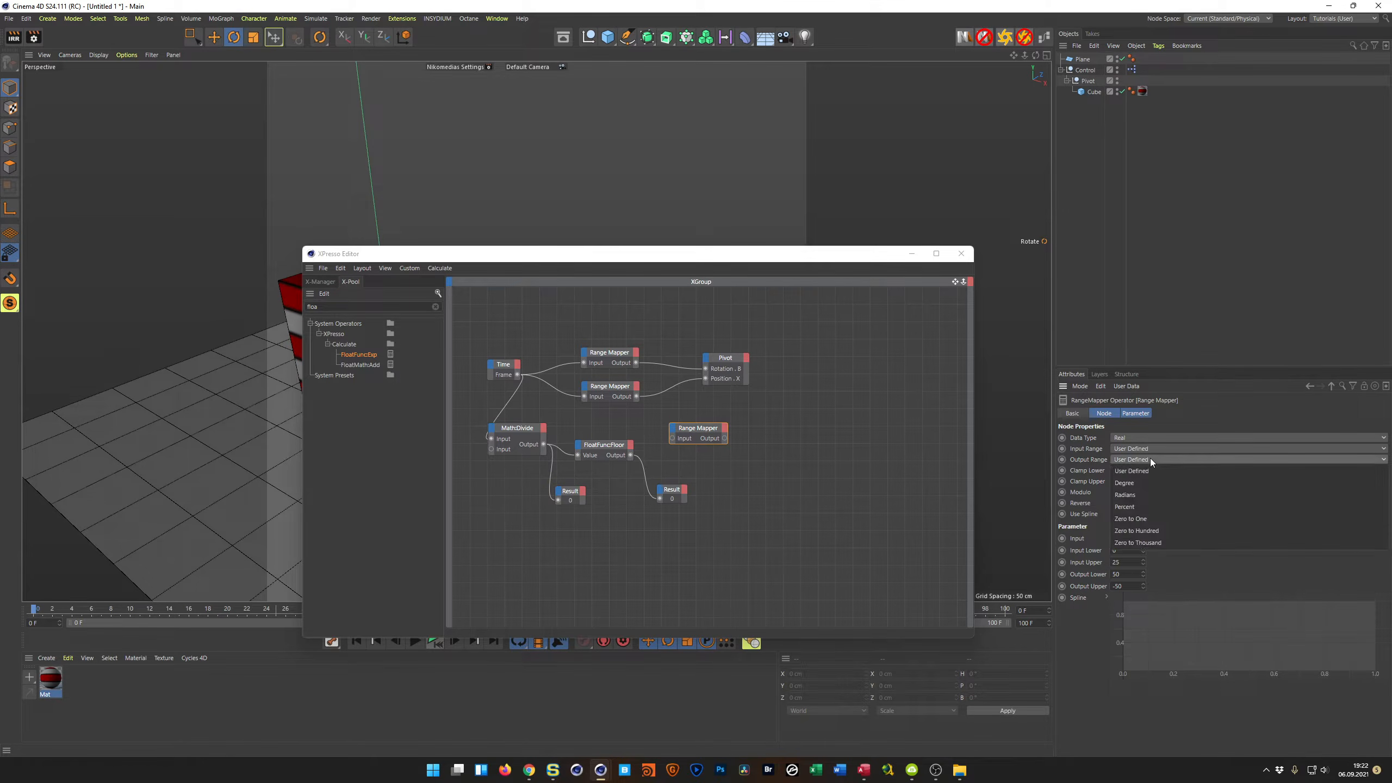
pyautogui.click(1146, 482)
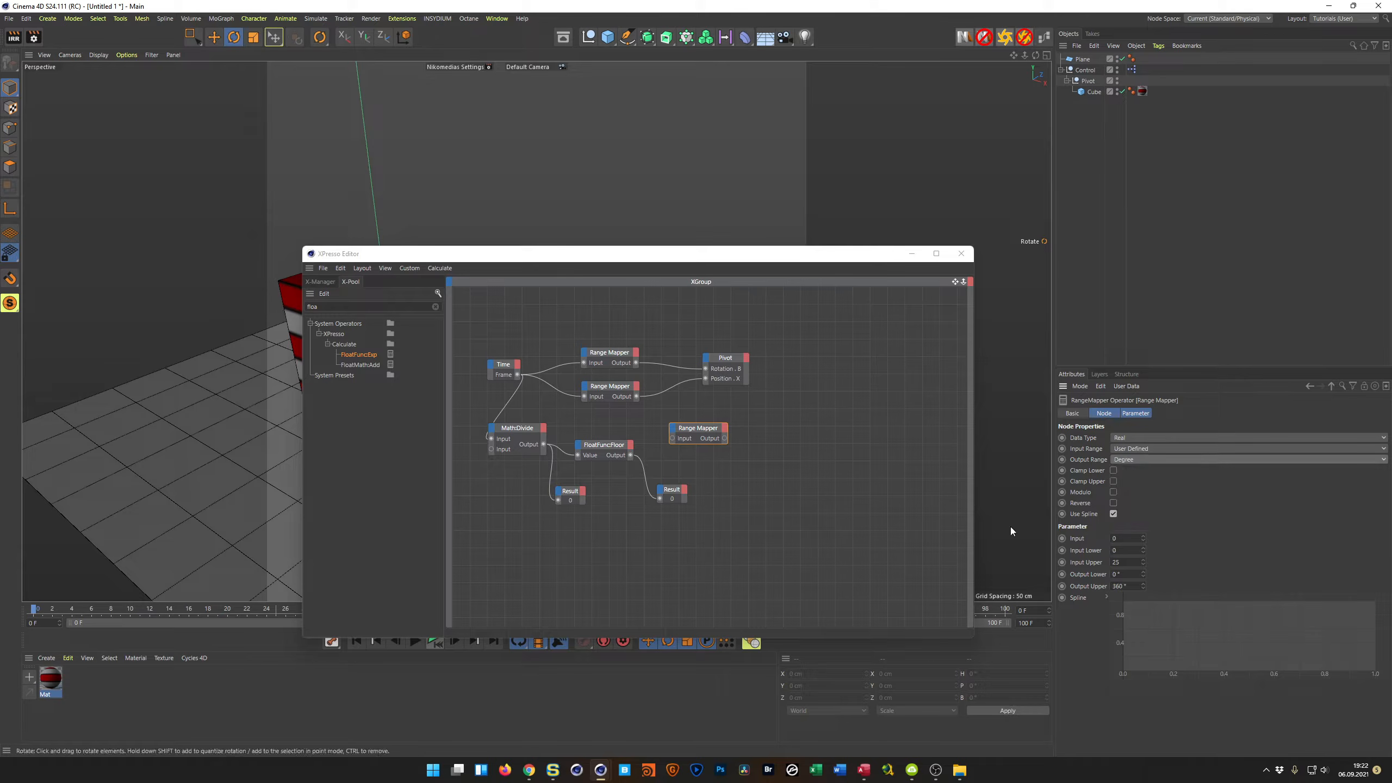
pyautogui.moveTo(698, 430); pyautogui.dragTo(716, 442)
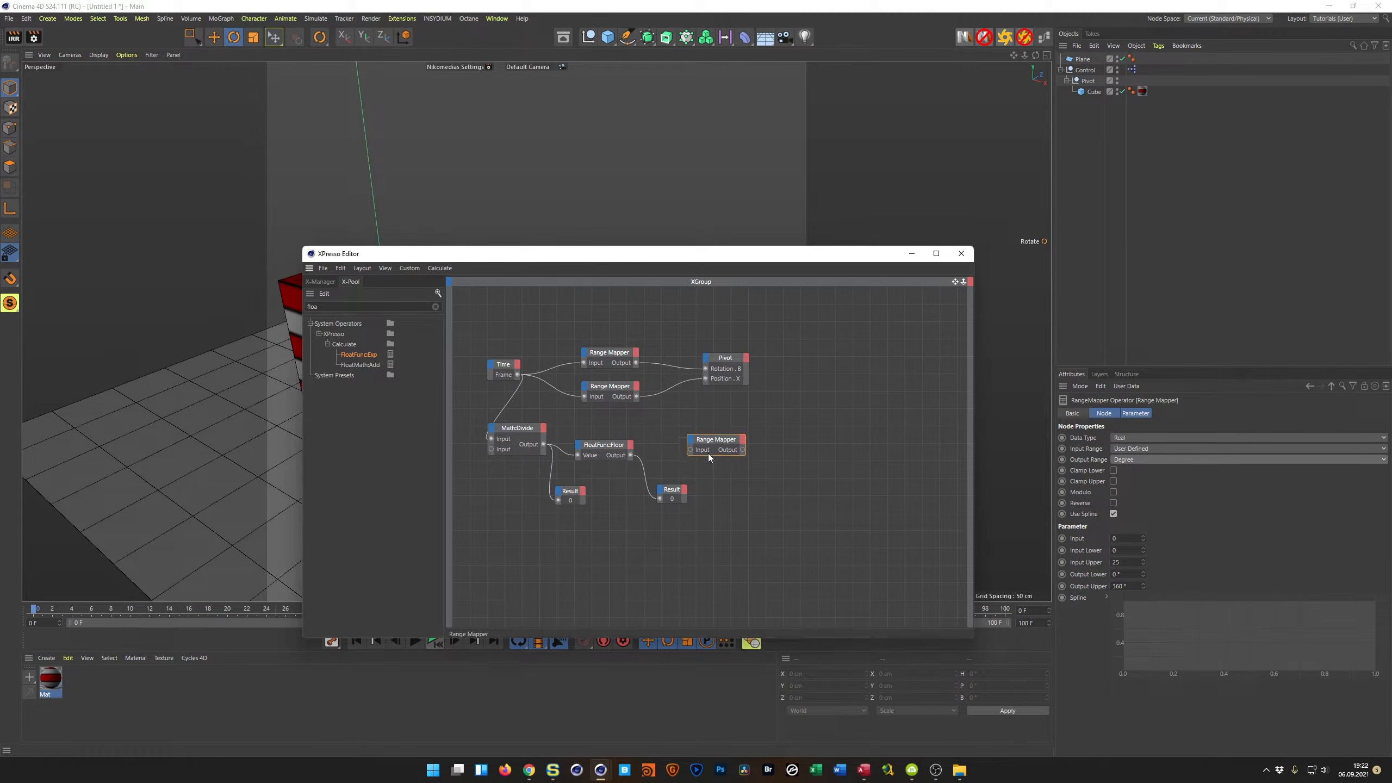
pyautogui.click(1129, 562)
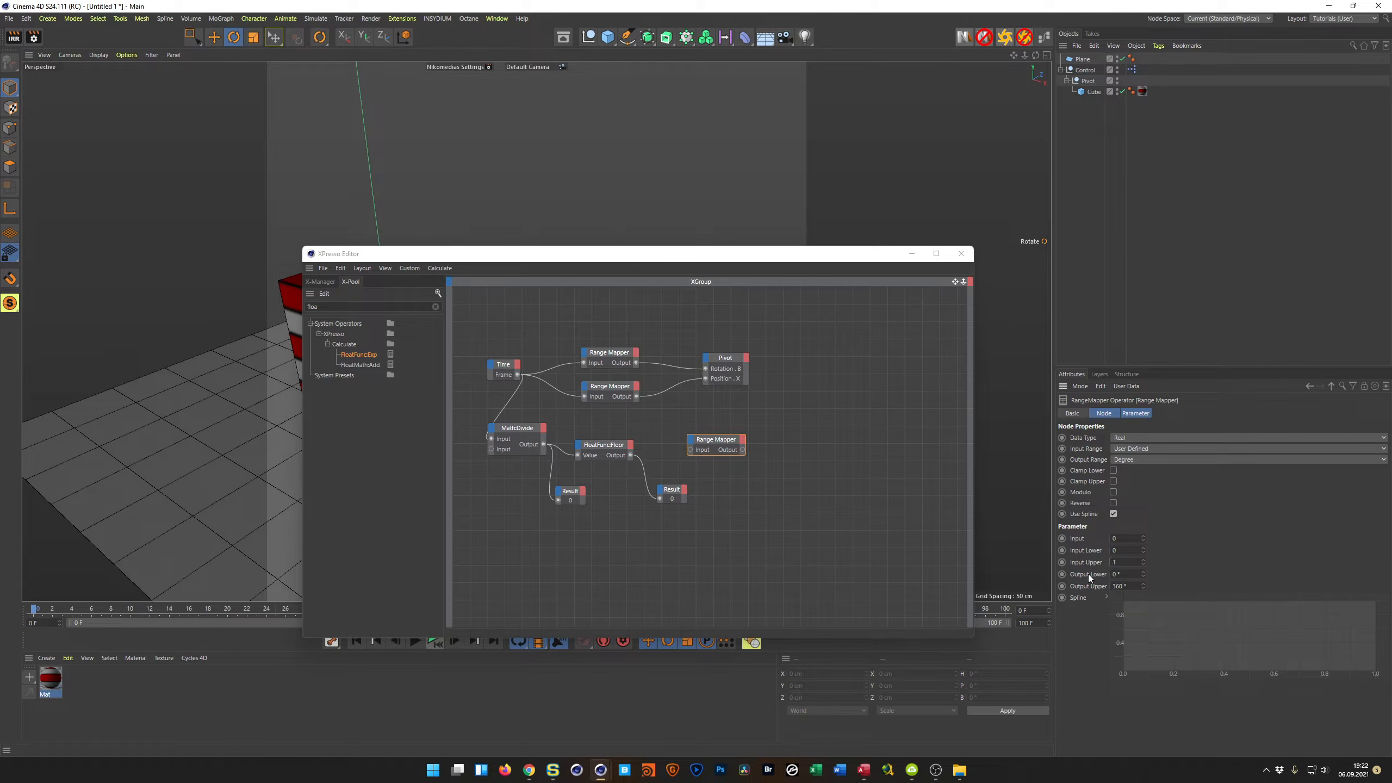
pyautogui.click(1130, 584)
pyautogui.write('90')
pyautogui.press('Return')
# Feed the Floor output through the third Range Mapper into the Rotation.B input of a new Cube node
pyautogui.moveTo(630, 455); pyautogui.dragTo(690, 451)
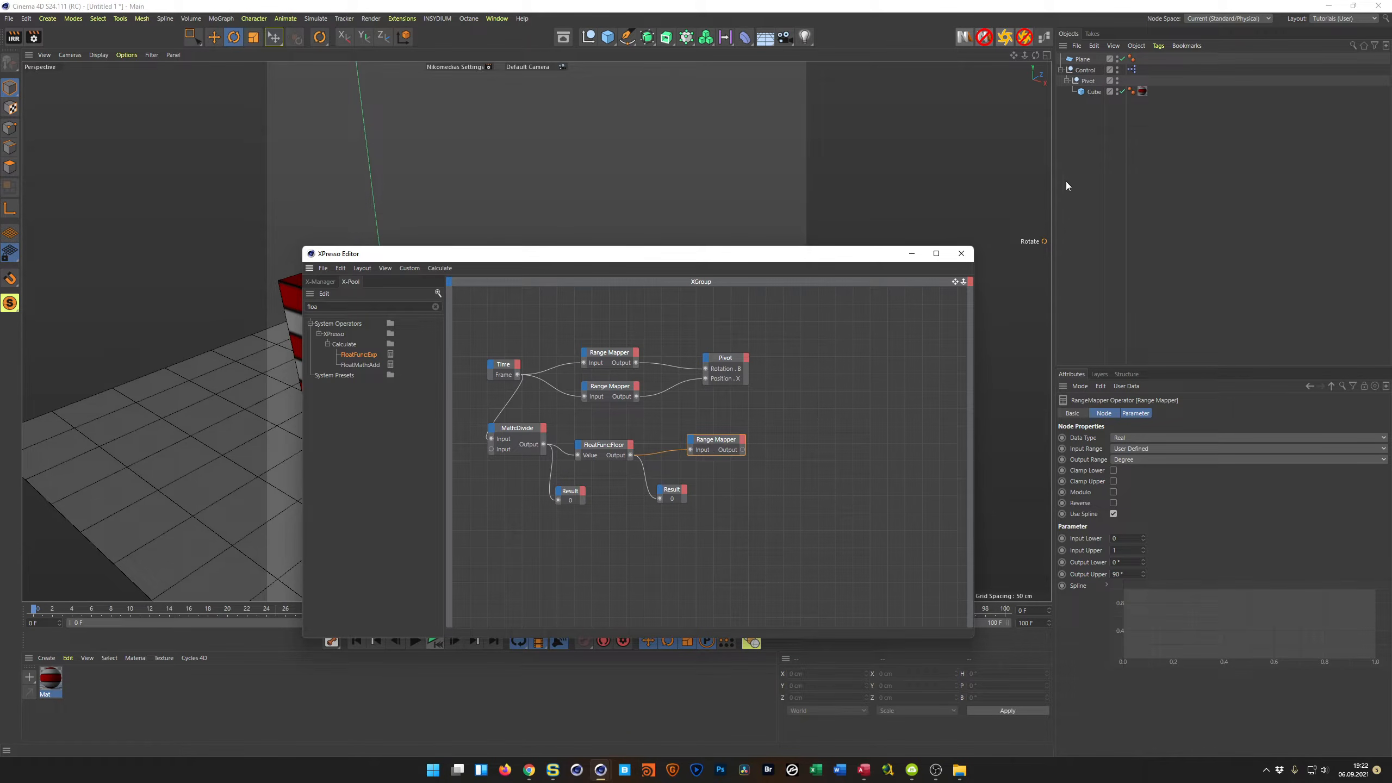
pyautogui.moveTo(1094, 92); pyautogui.dragTo(822, 446)
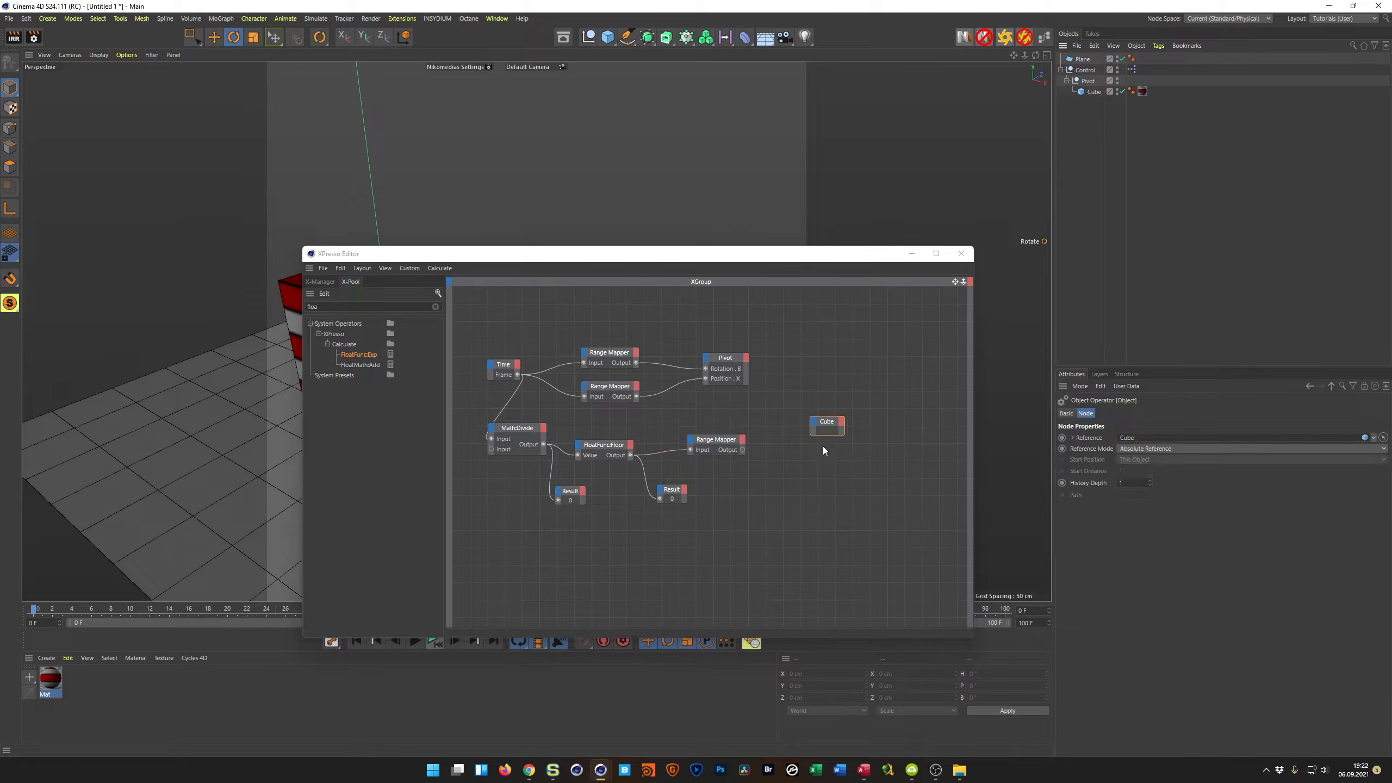
pyautogui.click(1094, 92)
pyautogui.moveTo(850, 426); pyautogui.dragTo(787, 451)
# Uncover the viewport and scrub the timeline forward and back to frame 0 to check the cube's stepped rotation
pyautogui.moveTo(823, 263); pyautogui.dragTo(1160, 243)
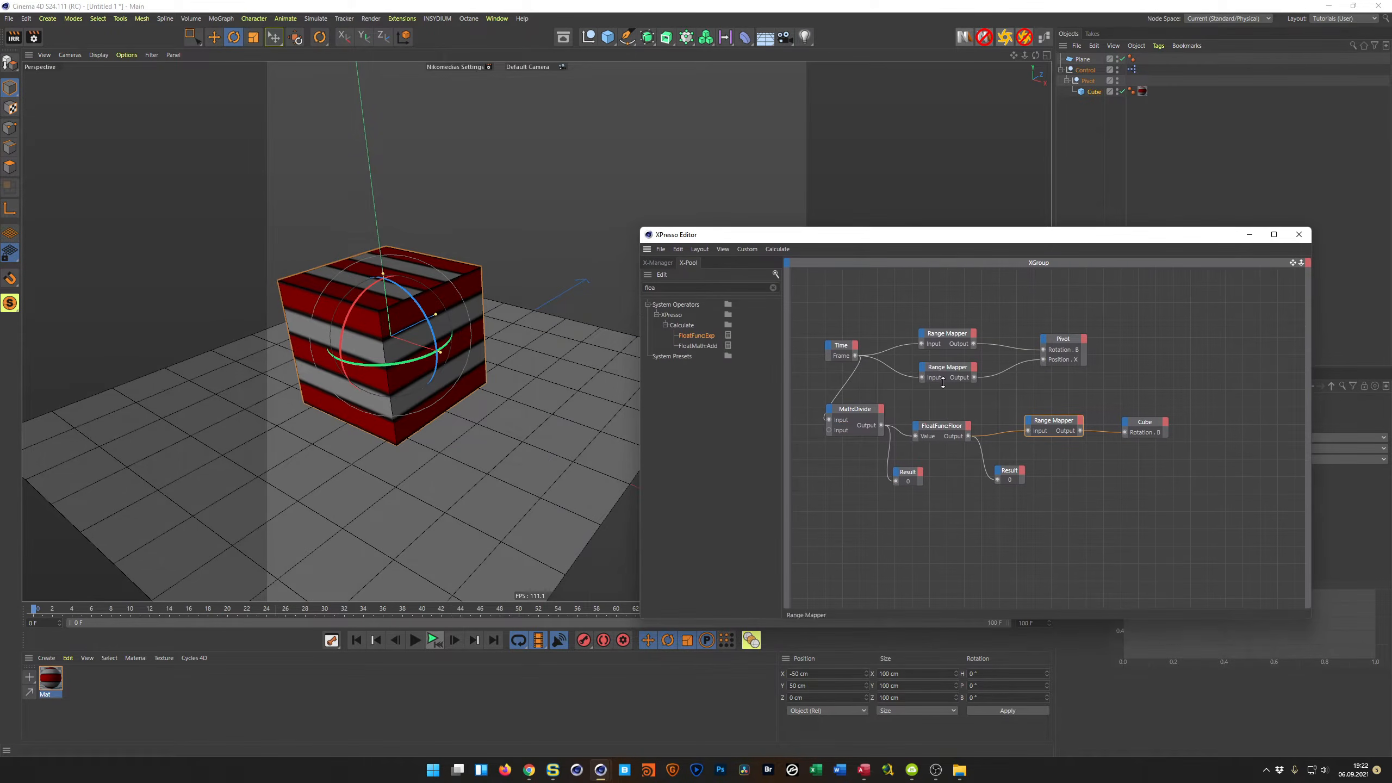
pyautogui.moveTo(35, 612); pyautogui.dragTo(759, 666)
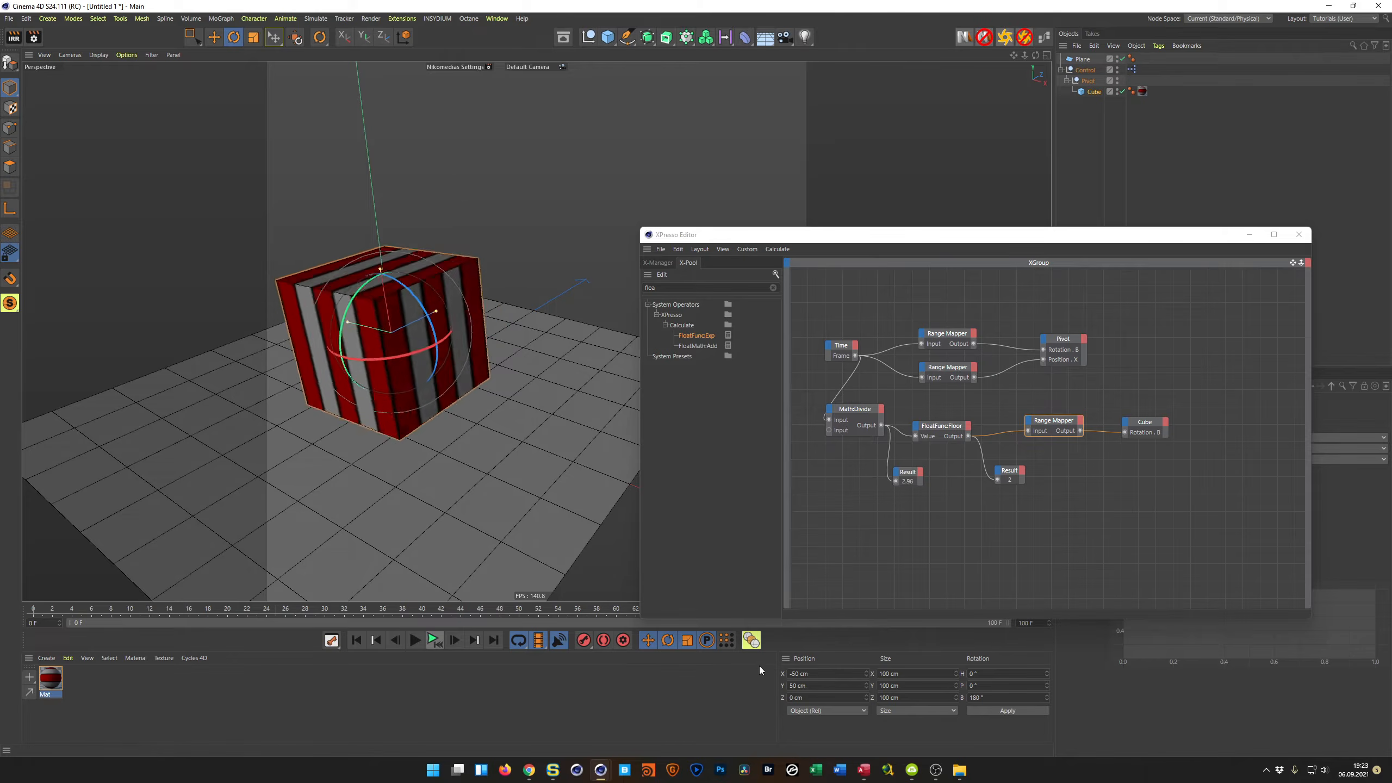
pyautogui.moveTo(845, 662); pyautogui.dragTo(502, 654)
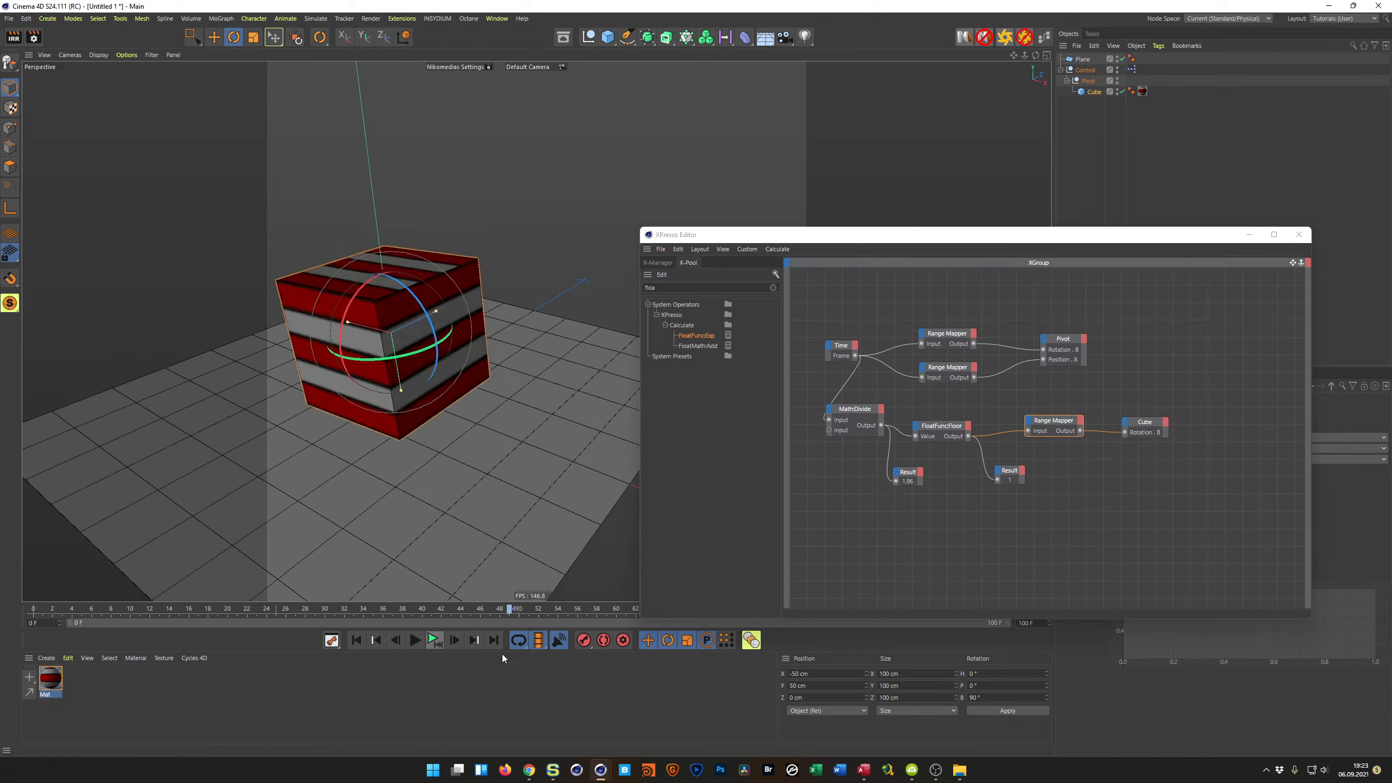
pyautogui.moveTo(262, 643); pyautogui.dragTo(21, 632)
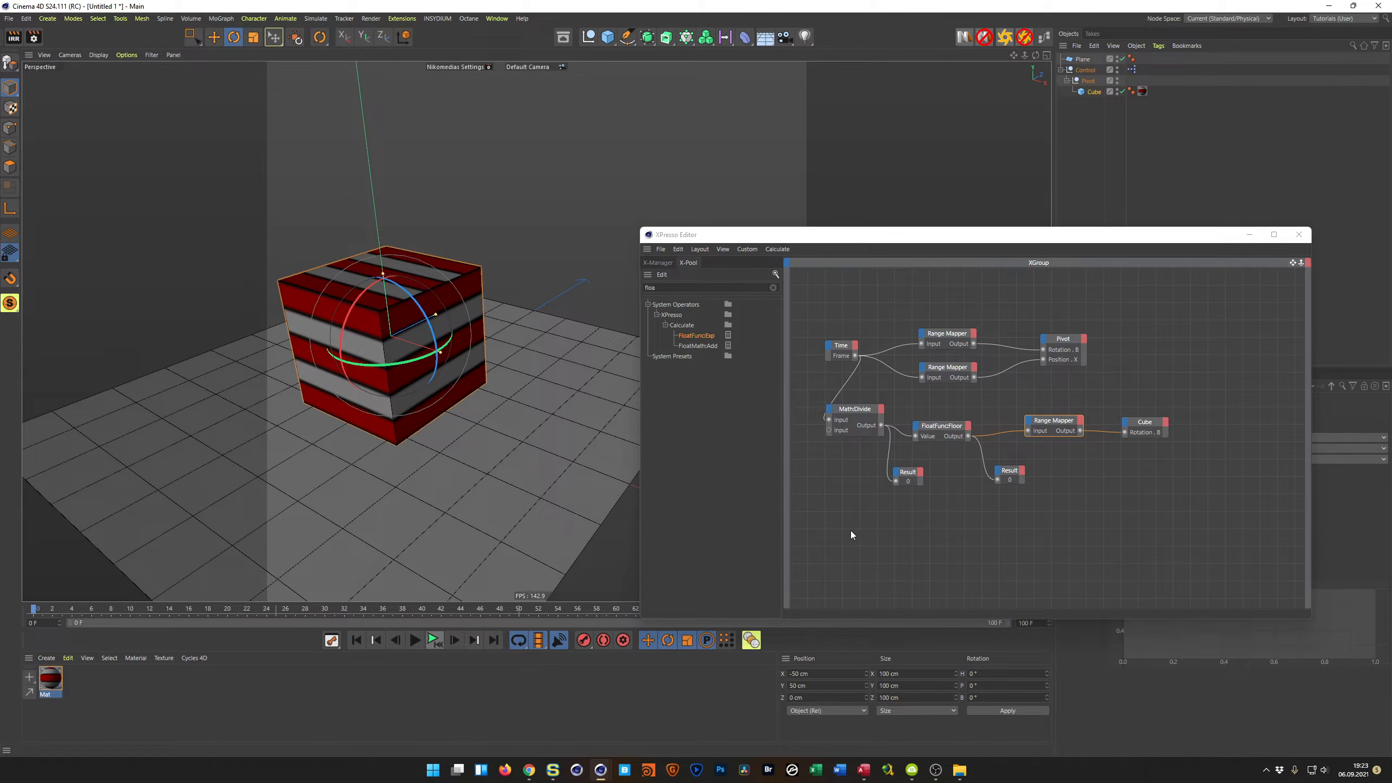
# Delete both Result nodes from the XPresso graph
pyautogui.moveTo(850, 530); pyautogui.dragTo(1087, 496)
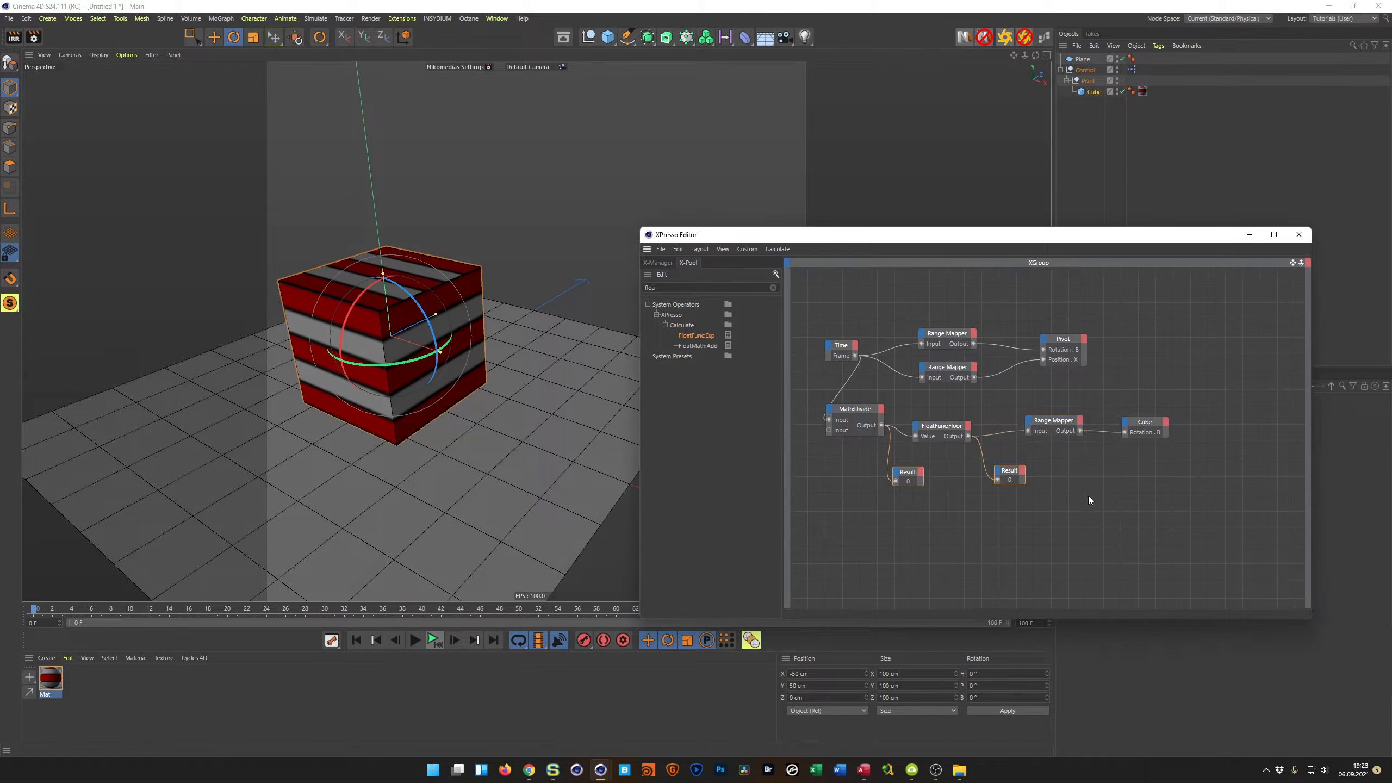
pyautogui.press('Delete')
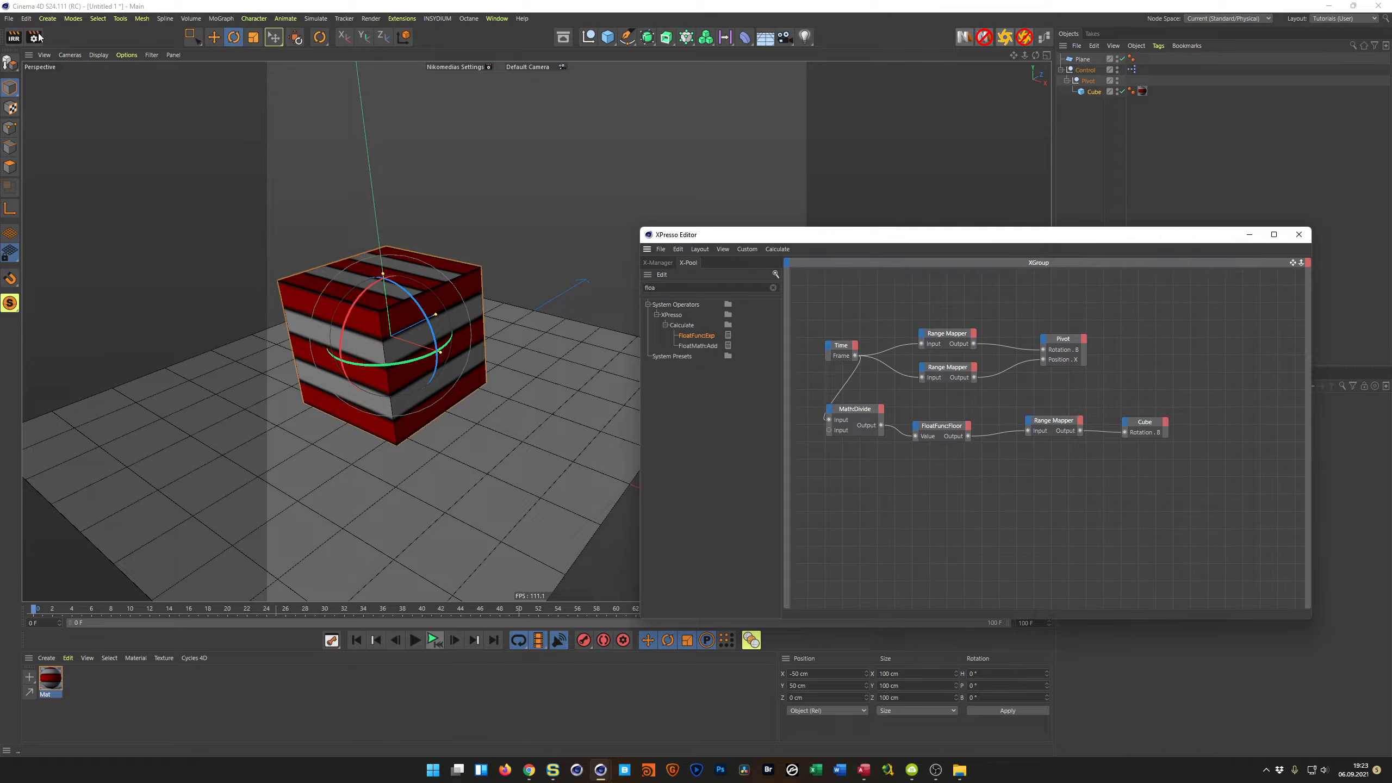
# Save the project with its assets to the Desktop under the name Balance-Loop-Tut
pyautogui.click(8, 20)
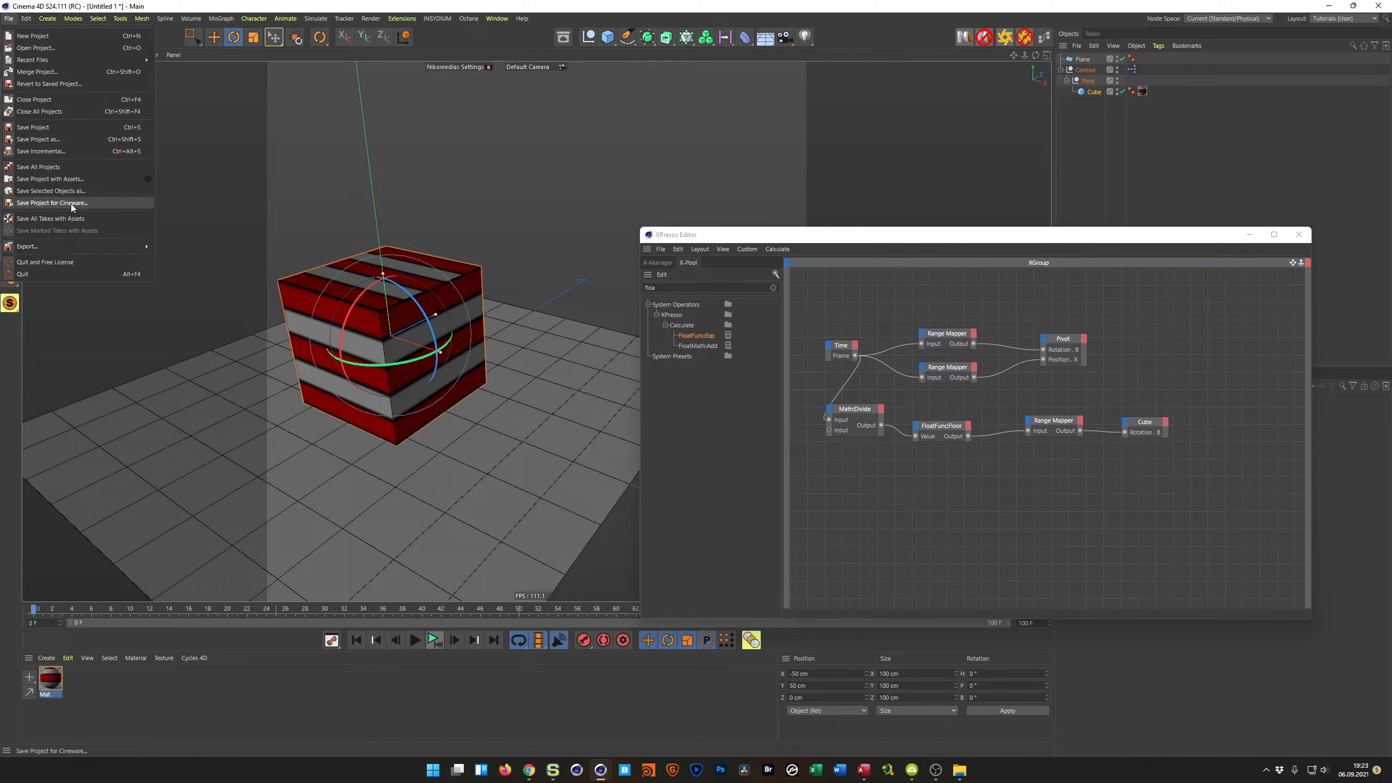
pyautogui.click(75, 183)
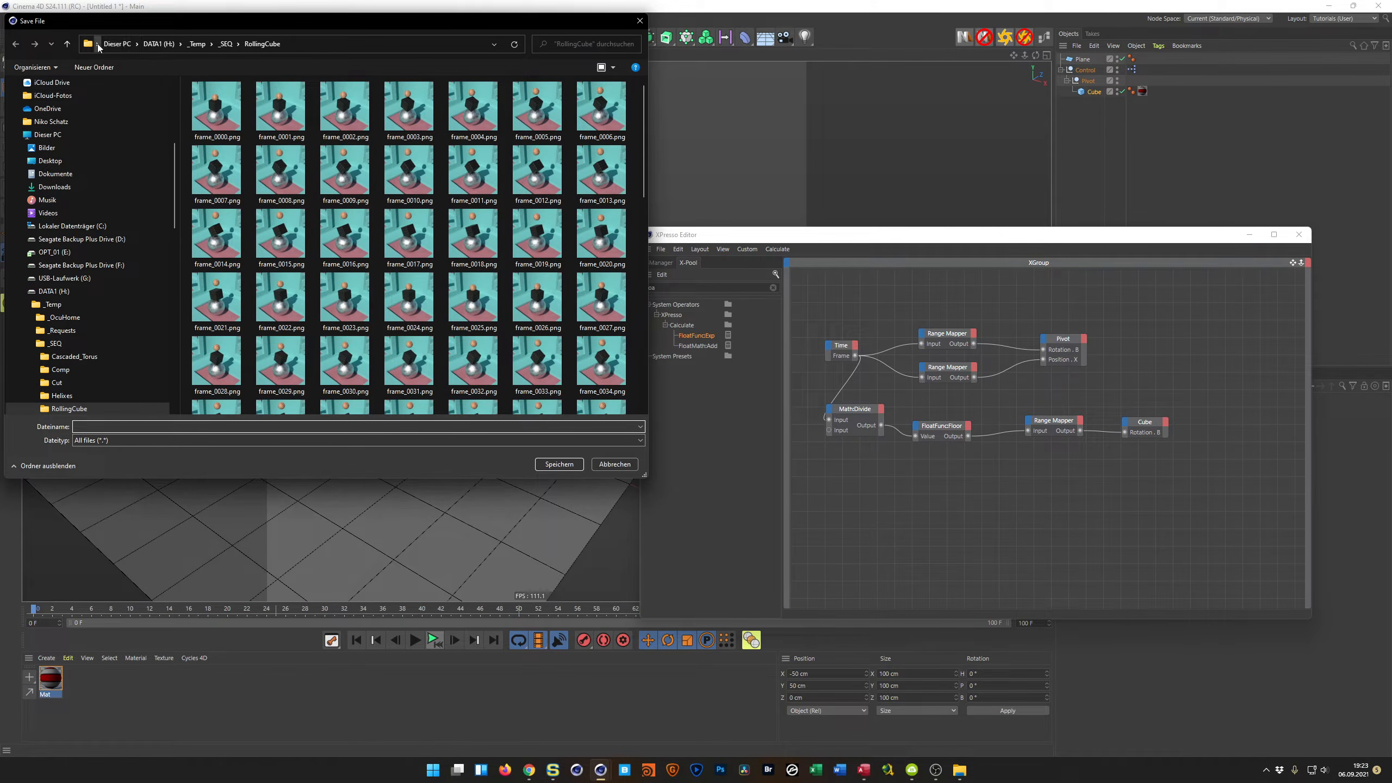
pyautogui.click(96, 44)
pyautogui.click(115, 60)
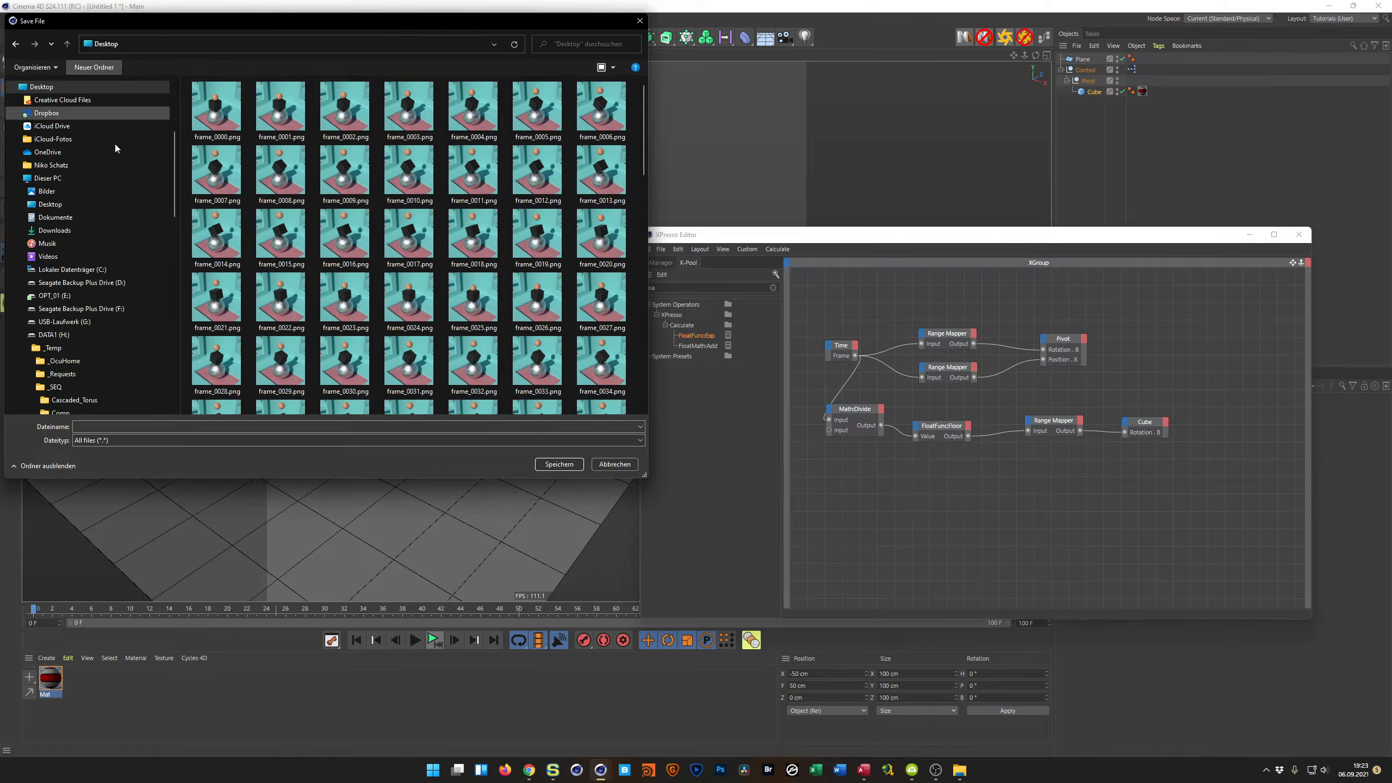
pyautogui.write('Balance-')
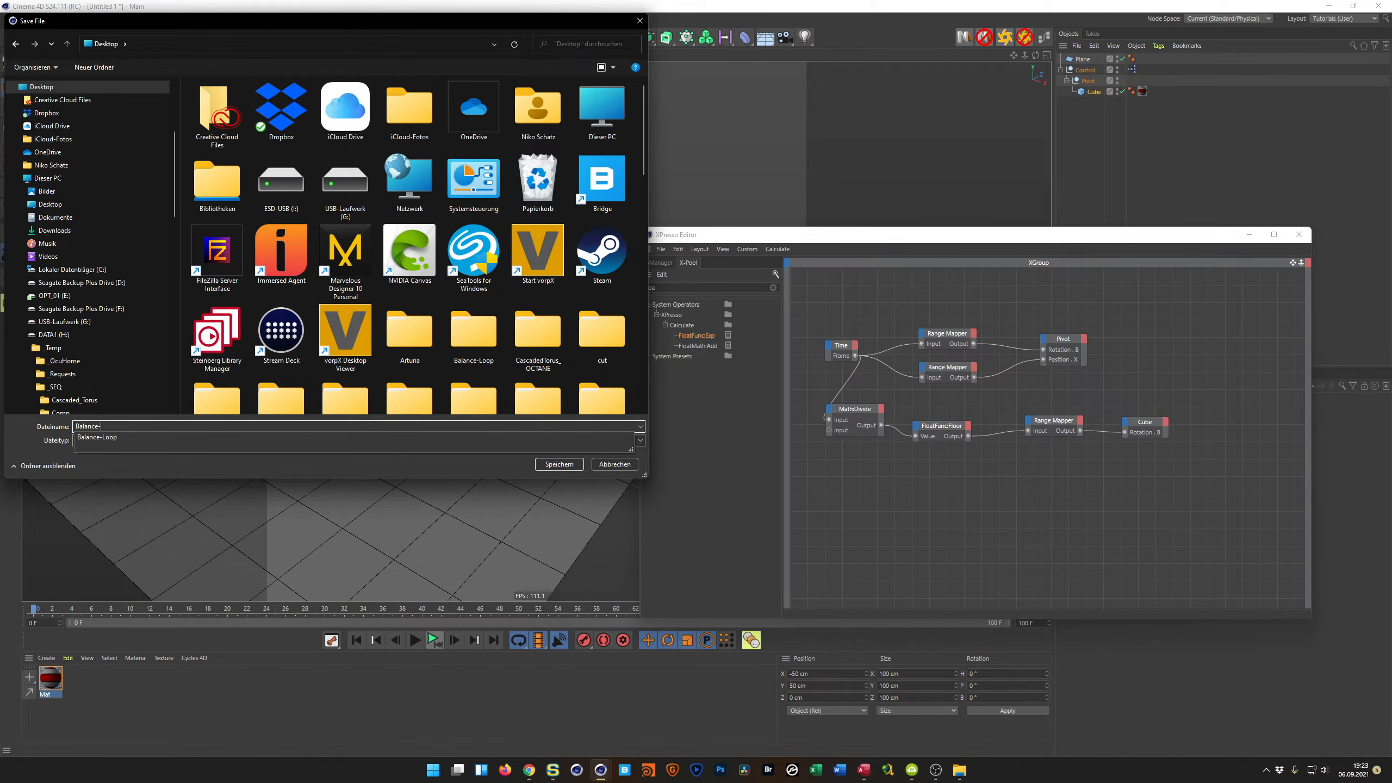
pyautogui.write('L')
pyautogui.click(97, 437)
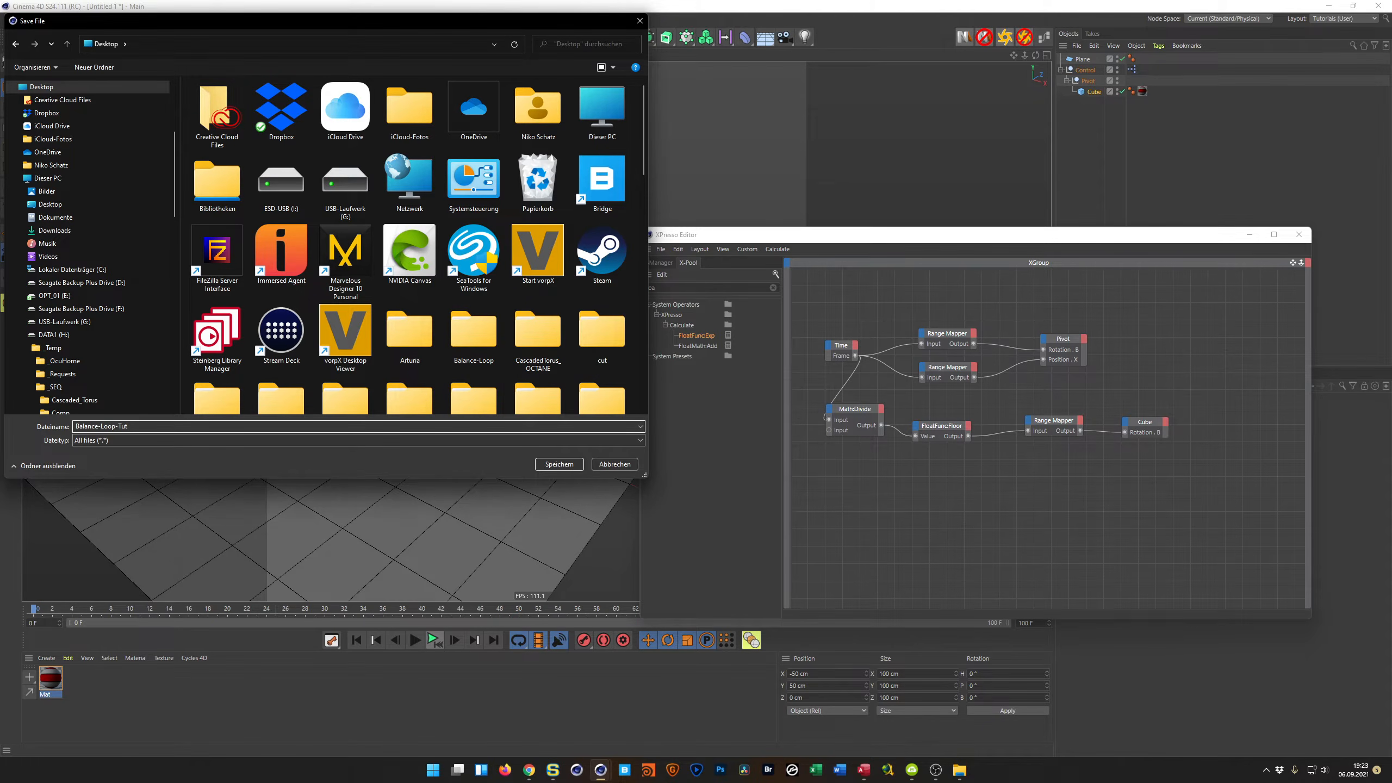
pyautogui.press('Return')
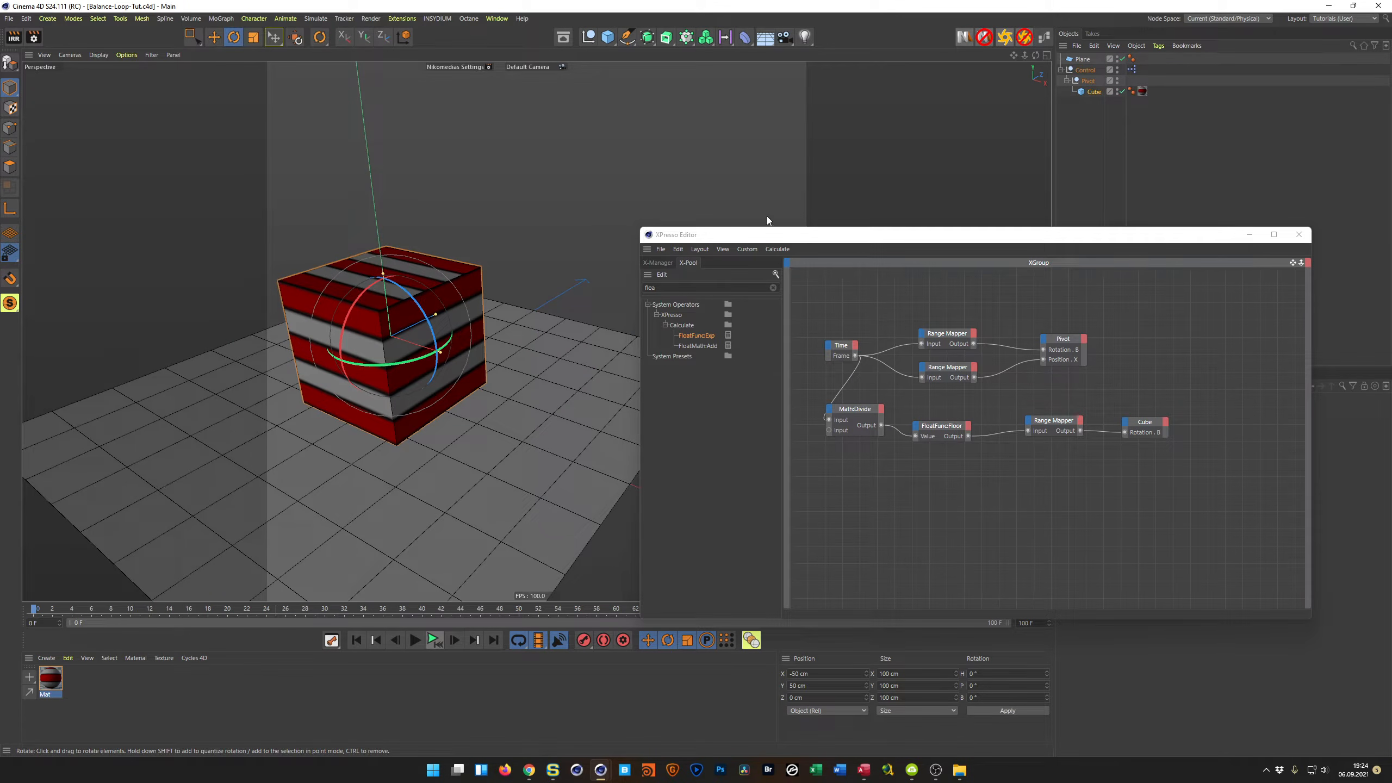
# Try enlarging the striped cube to about 226 cm on all three axes, check it on the timeline, and undo the size change
pyautogui.moveTo(769, 238); pyautogui.dragTo(807, 240)
pyautogui.keyDown('alt'); pyautogui.moveTo(400, 328); pyautogui.dragTo(459, 306); pyautogui.keyUp('alt')
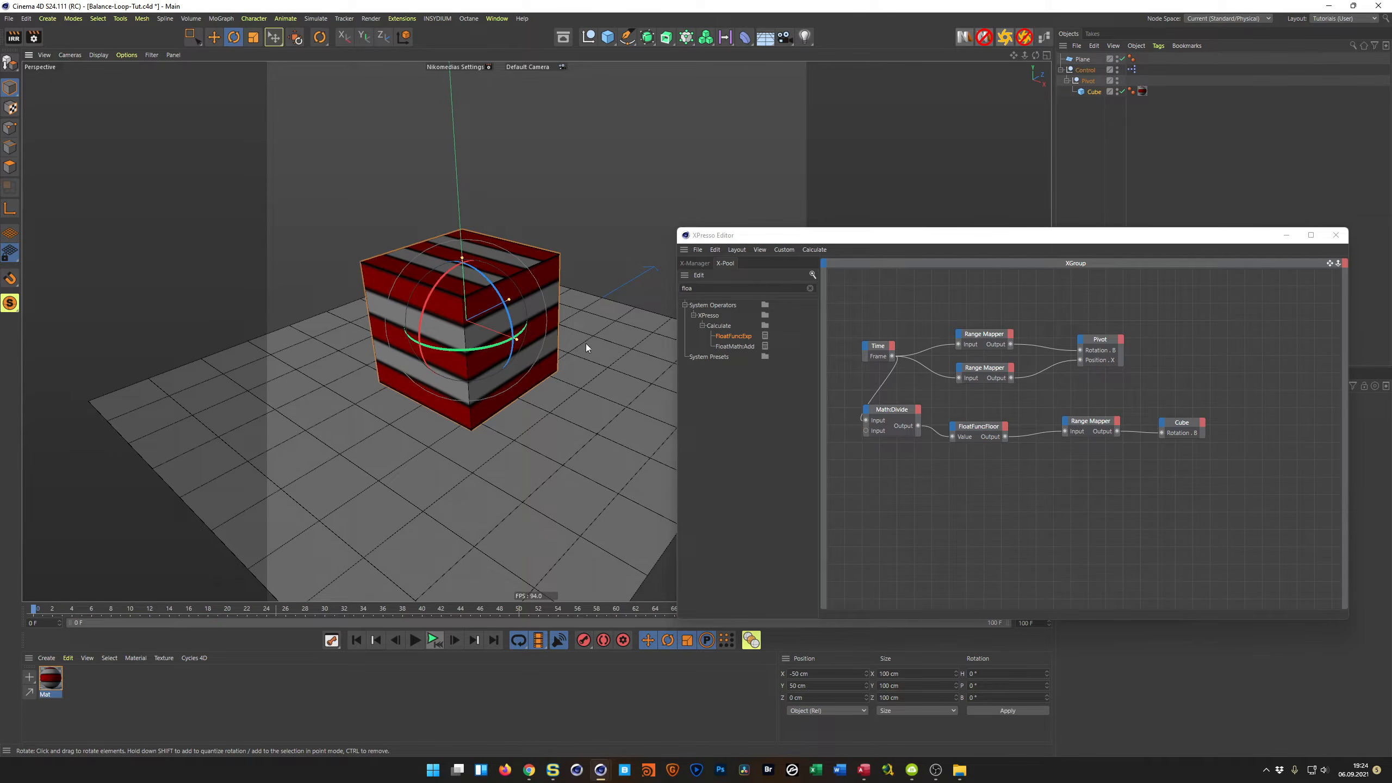
pyautogui.moveTo(801, 241); pyautogui.dragTo(381, 479)
pyautogui.click(1089, 94)
pyautogui.click(1112, 413)
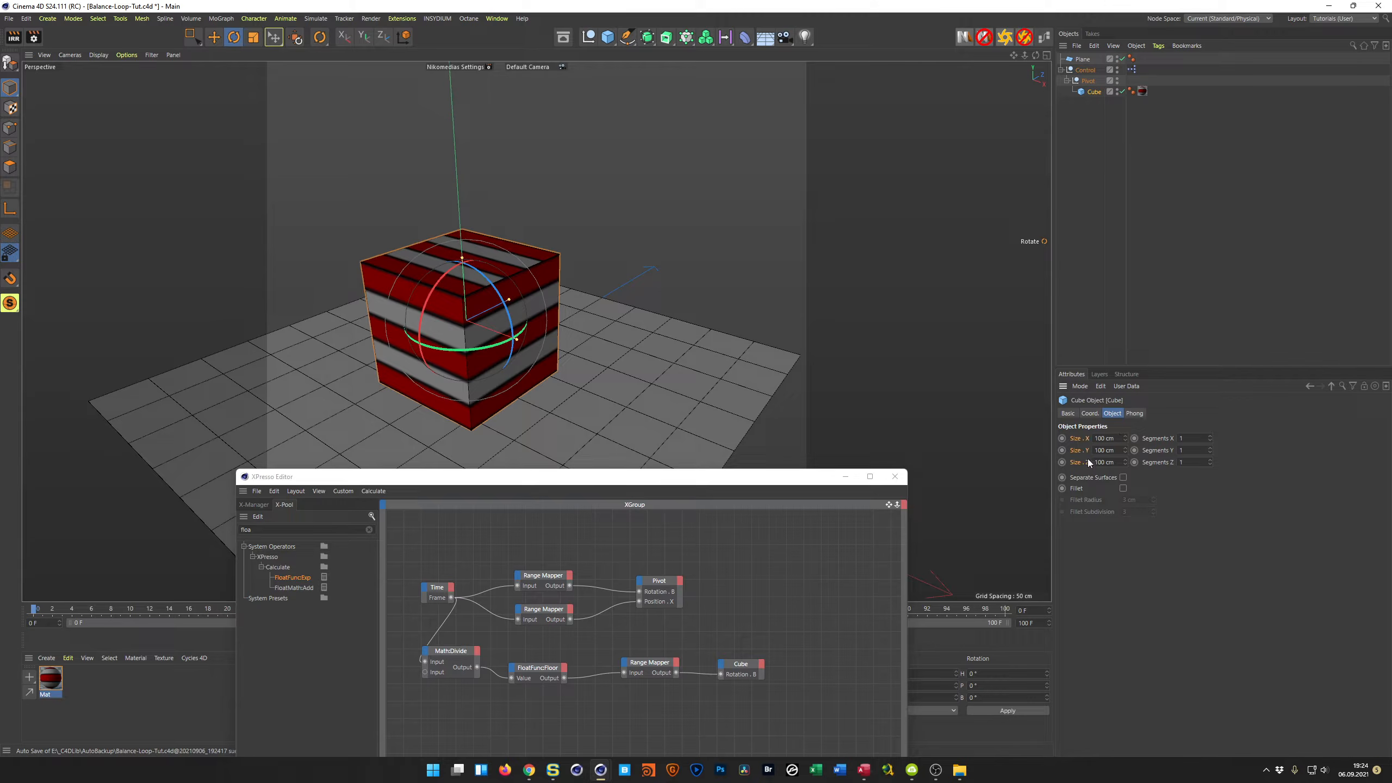
pyautogui.moveTo(1125, 437)
pyautogui.mouseDown()
pyautogui.moveTo(1126, 398)
pyautogui.moveTo(1125, 440)
pyautogui.mouseUp()
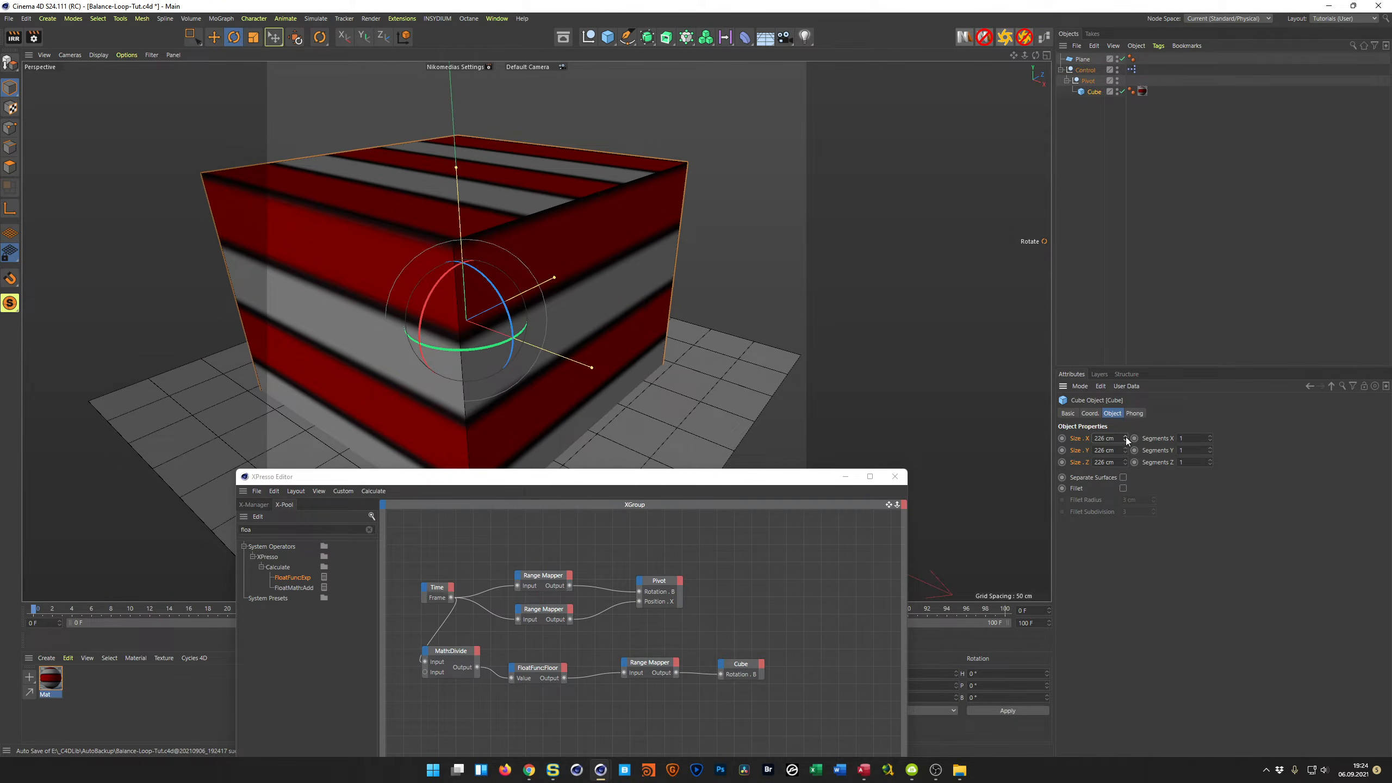
pyautogui.moveTo(36, 610)
pyautogui.mouseDown()
pyautogui.moveTo(315, 642)
pyautogui.moveTo(22, 621)
pyautogui.mouseUp()
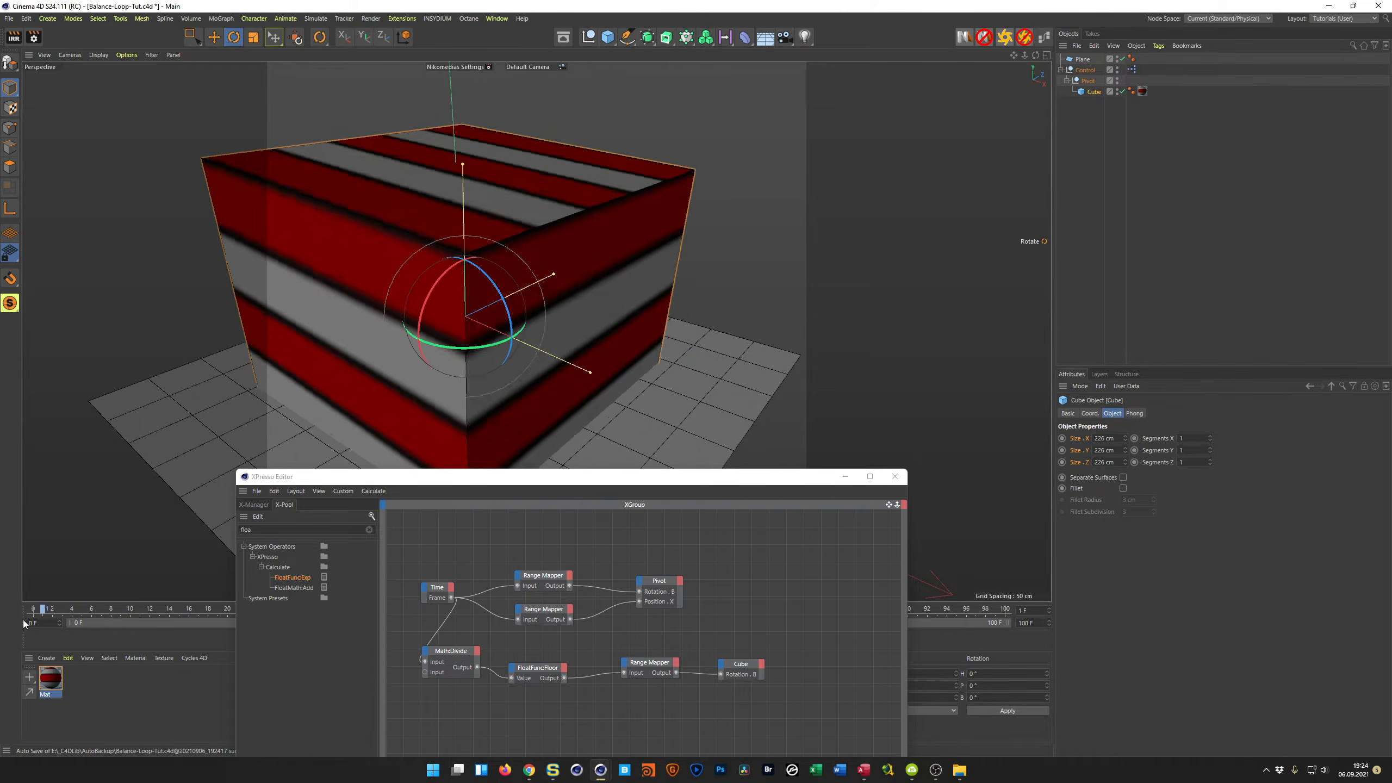
pyautogui.hotkey('ctrl', 'z')
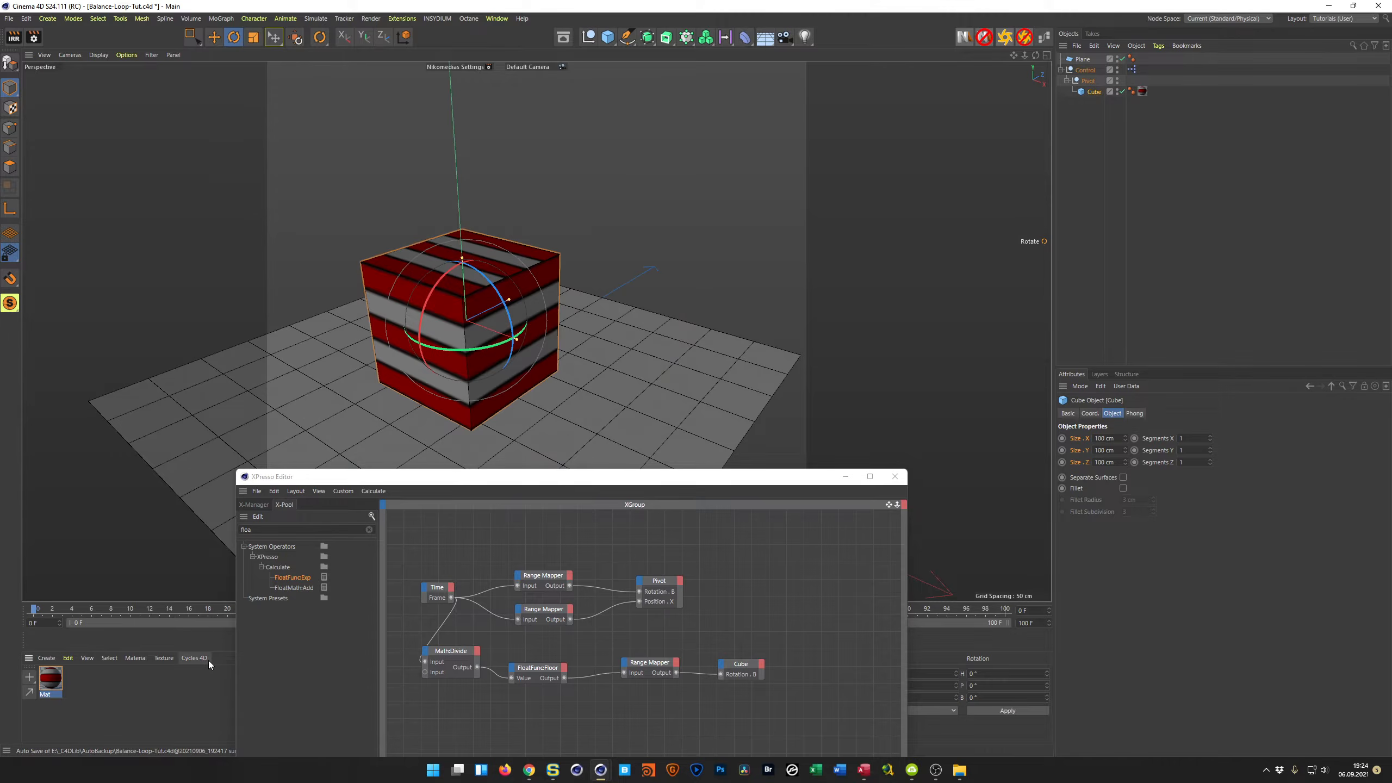
# Rearrange the XPresso nodes so the Divide, Floor, Range Mapper and Cube chain sits lower, with the Time node ahead of both branches
pyautogui.moveTo(680, 478); pyautogui.dragTo(1037, 344)
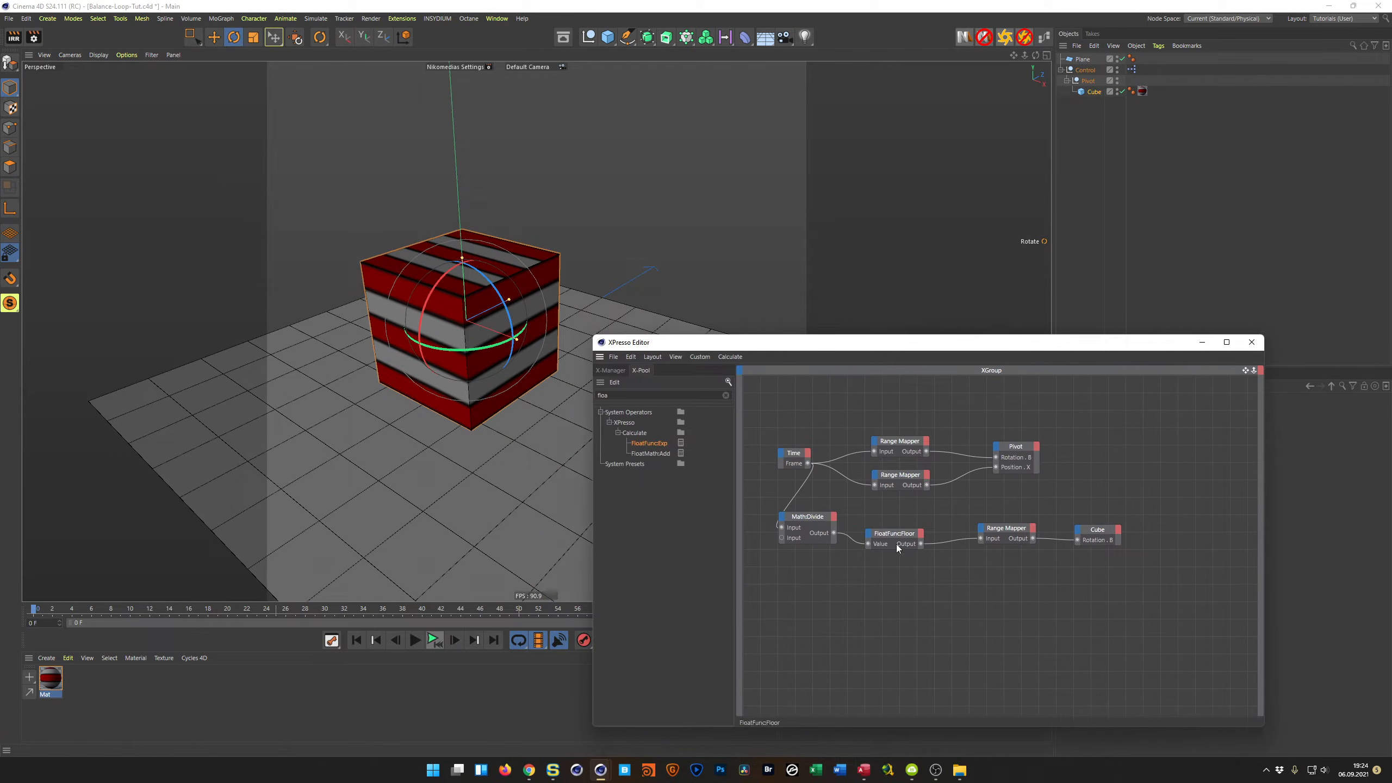
pyautogui.moveTo(1127, 556); pyautogui.dragTo(789, 585)
pyautogui.moveTo(809, 520); pyautogui.dragTo(877, 548)
pyautogui.moveTo(793, 457); pyautogui.dragTo(775, 445)
pyautogui.keyDown('alt'); pyautogui.moveTo(840, 464); pyautogui.dragTo(881, 457, button='middle'); pyautogui.keyUp('alt')
pyautogui.click(995, 557)
pyautogui.moveTo(995, 559); pyautogui.dragTo(997, 551)
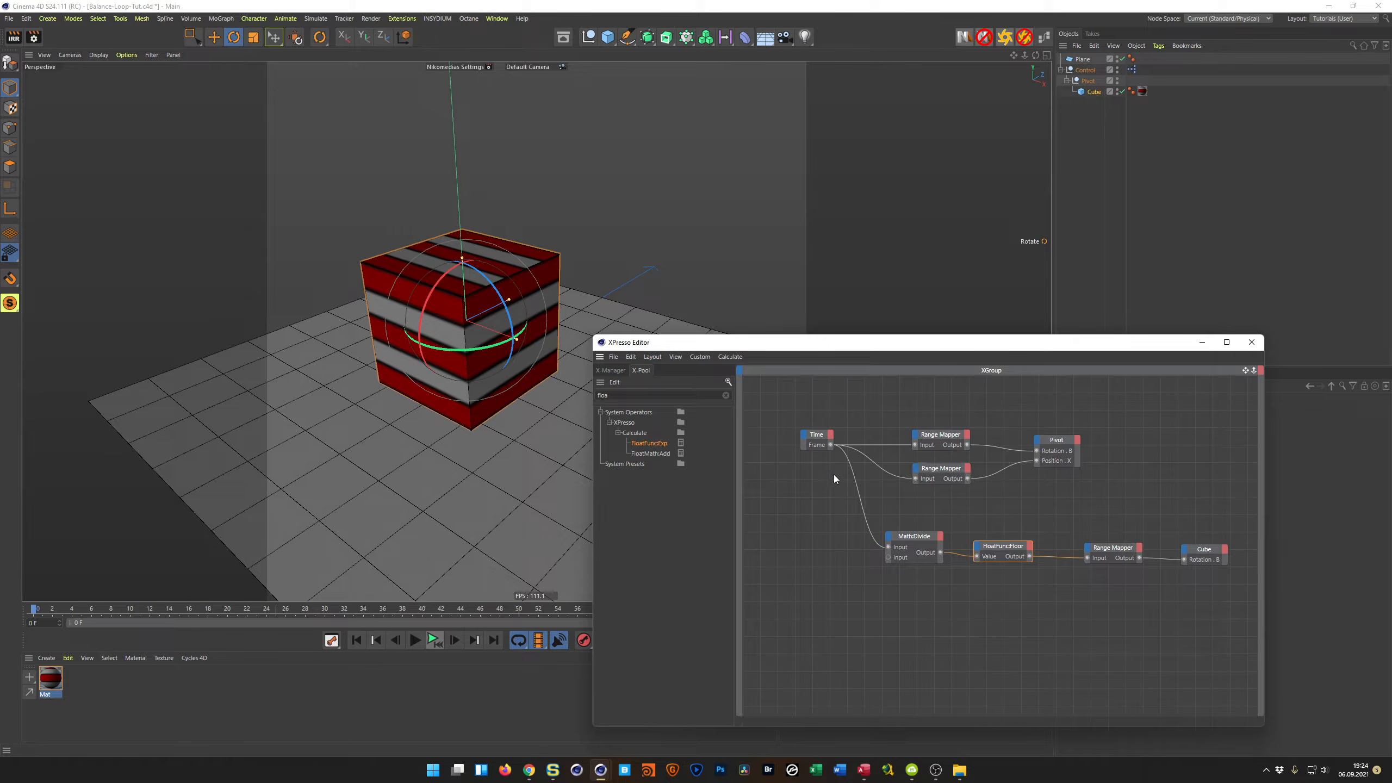
pyautogui.click(812, 436)
pyautogui.moveTo(812, 436); pyautogui.dragTo(807, 436)
# Add a User Data tag to the Control null
pyautogui.moveTo(890, 348); pyautogui.dragTo(655, 376)
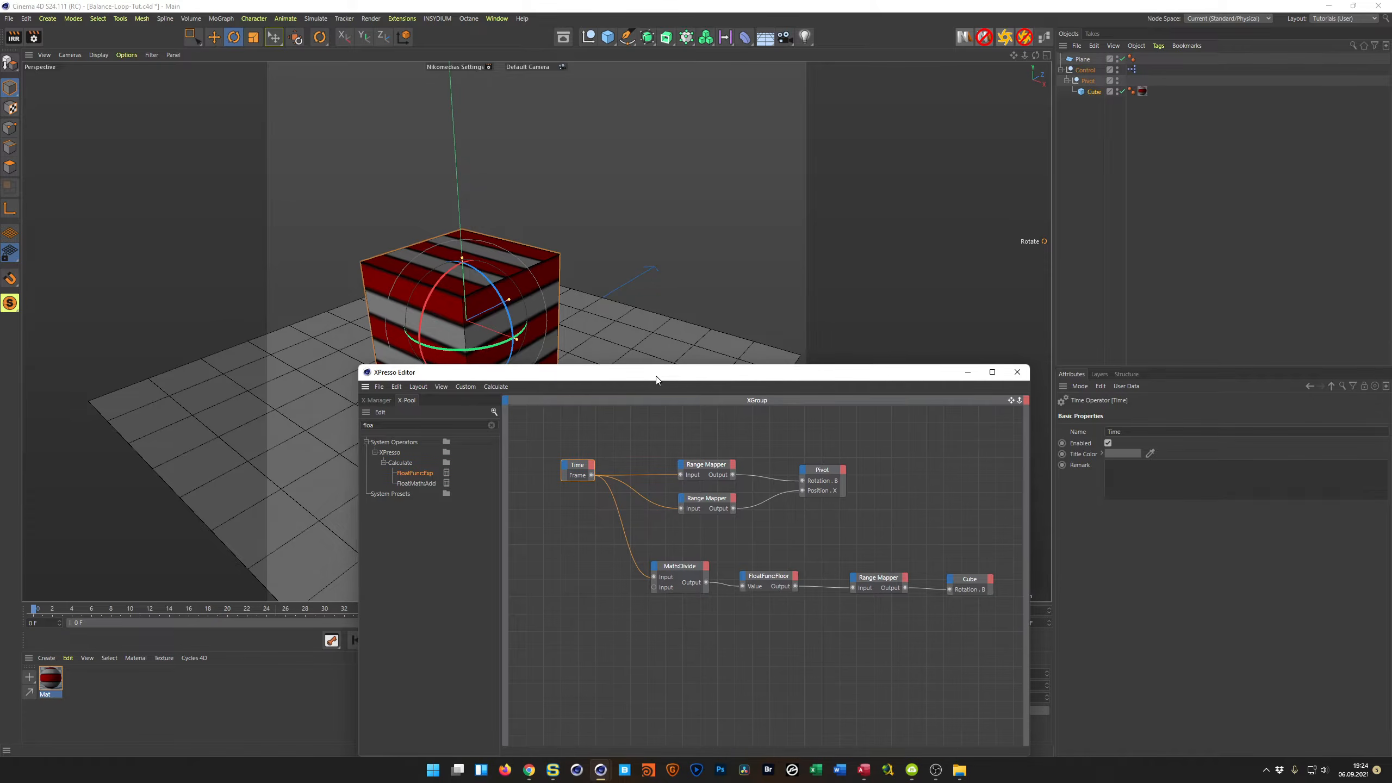
pyautogui.click(1092, 72)
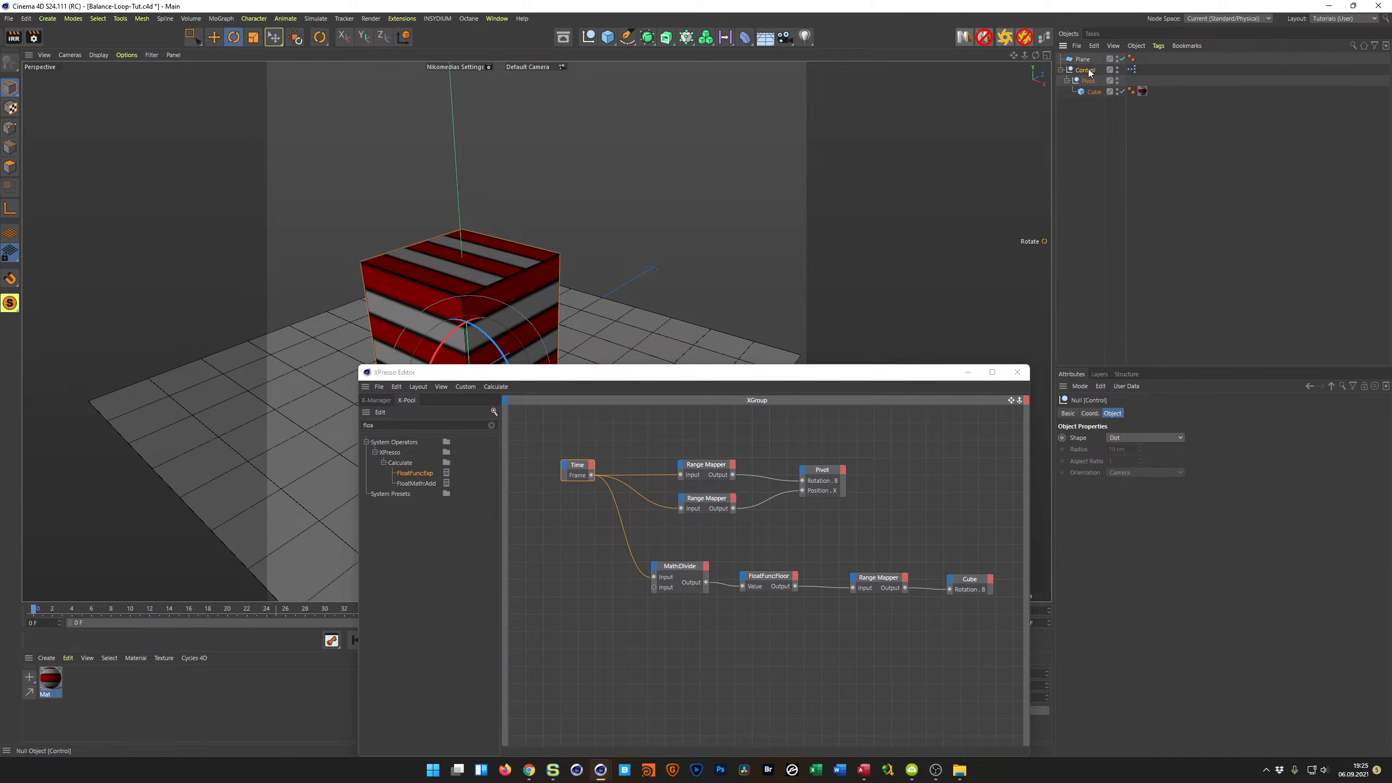
pyautogui.rightClick(1089, 72)
pyautogui.moveTo(1168, 196)
pyautogui.click(1256, 218)
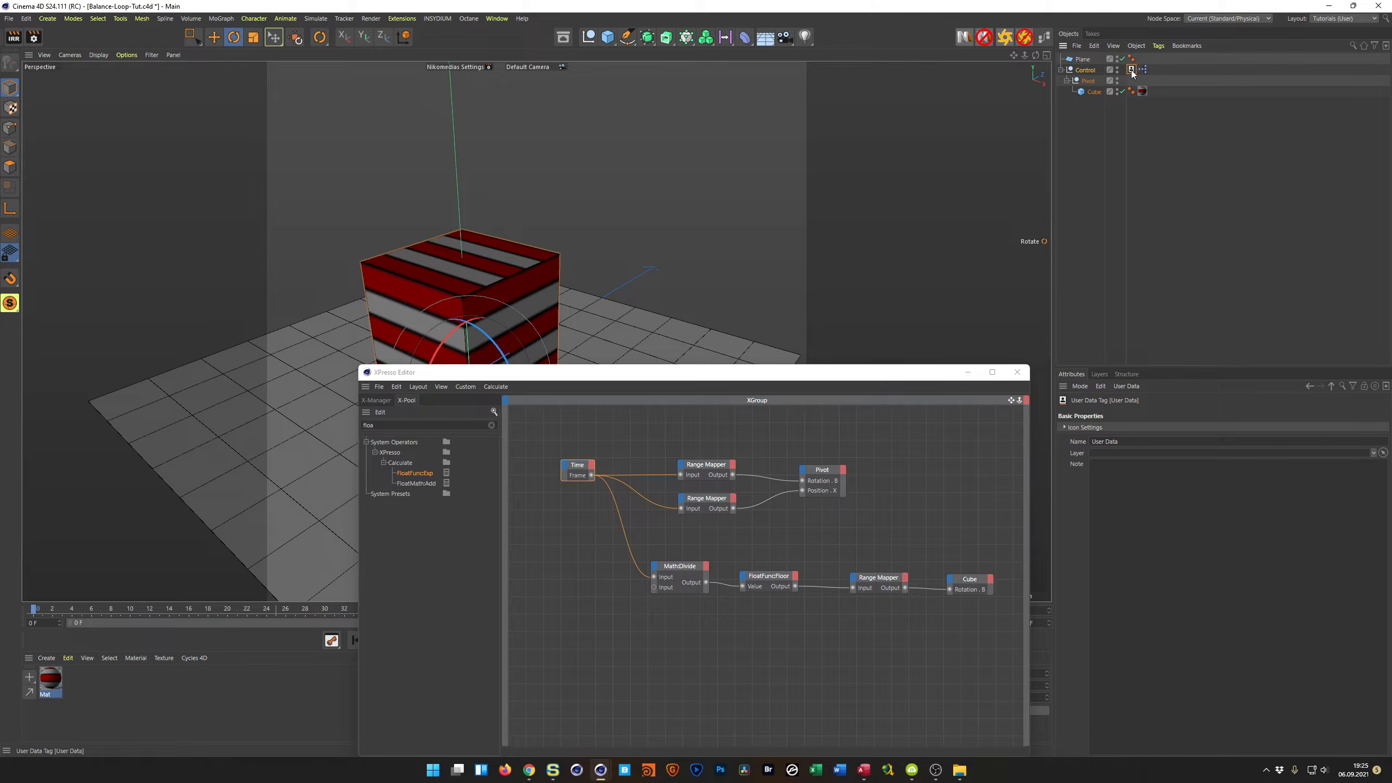
# Add a user data group named CONTROL to the tag
pyautogui.click(1126, 383)
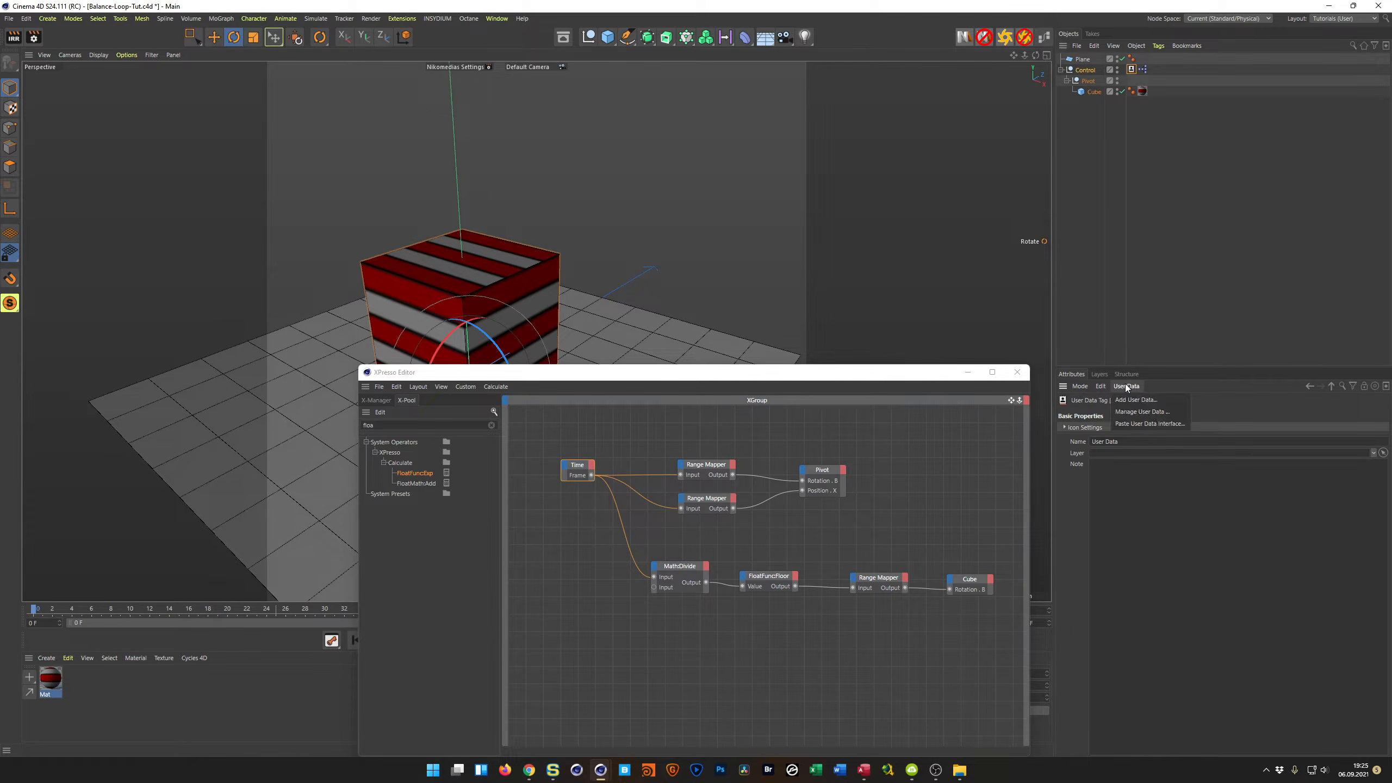
pyautogui.click(1134, 411)
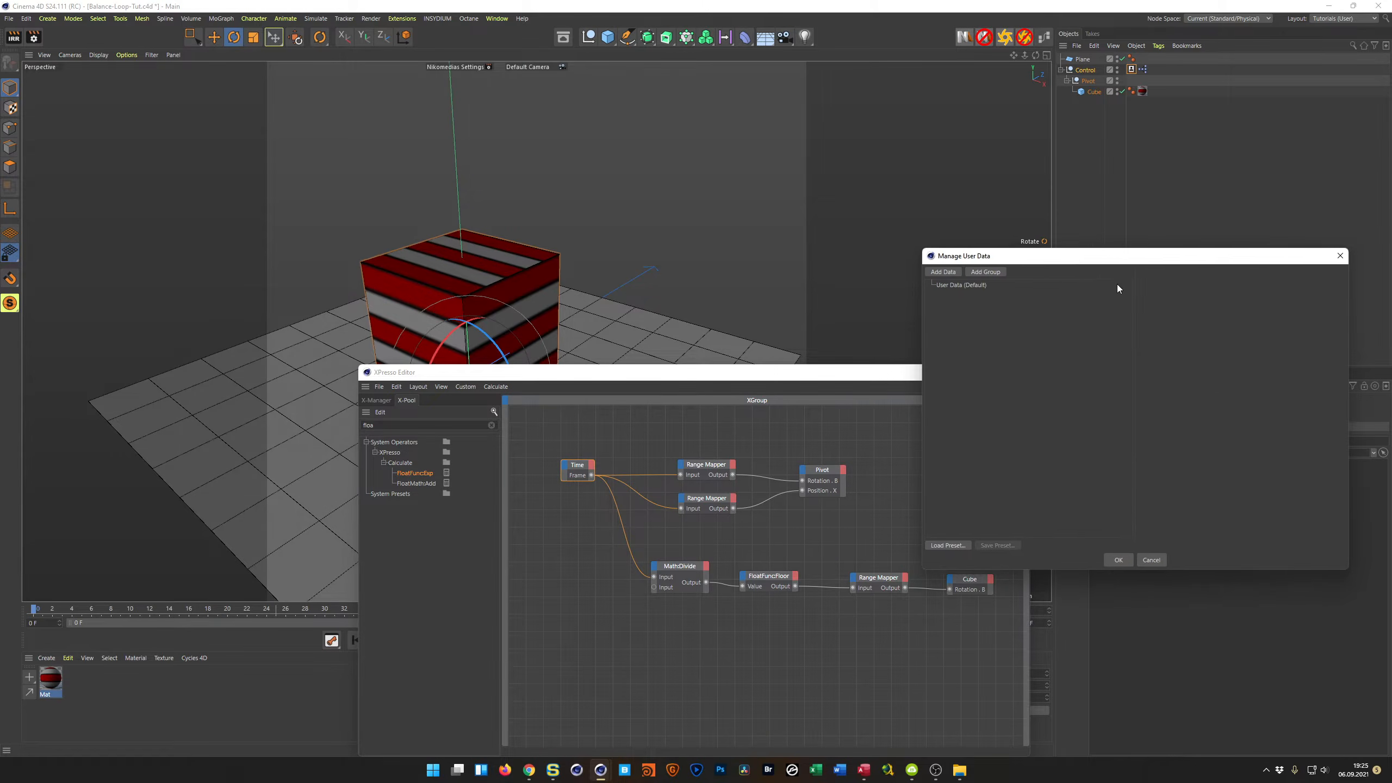
pyautogui.moveTo(1115, 258); pyautogui.dragTo(922, 165)
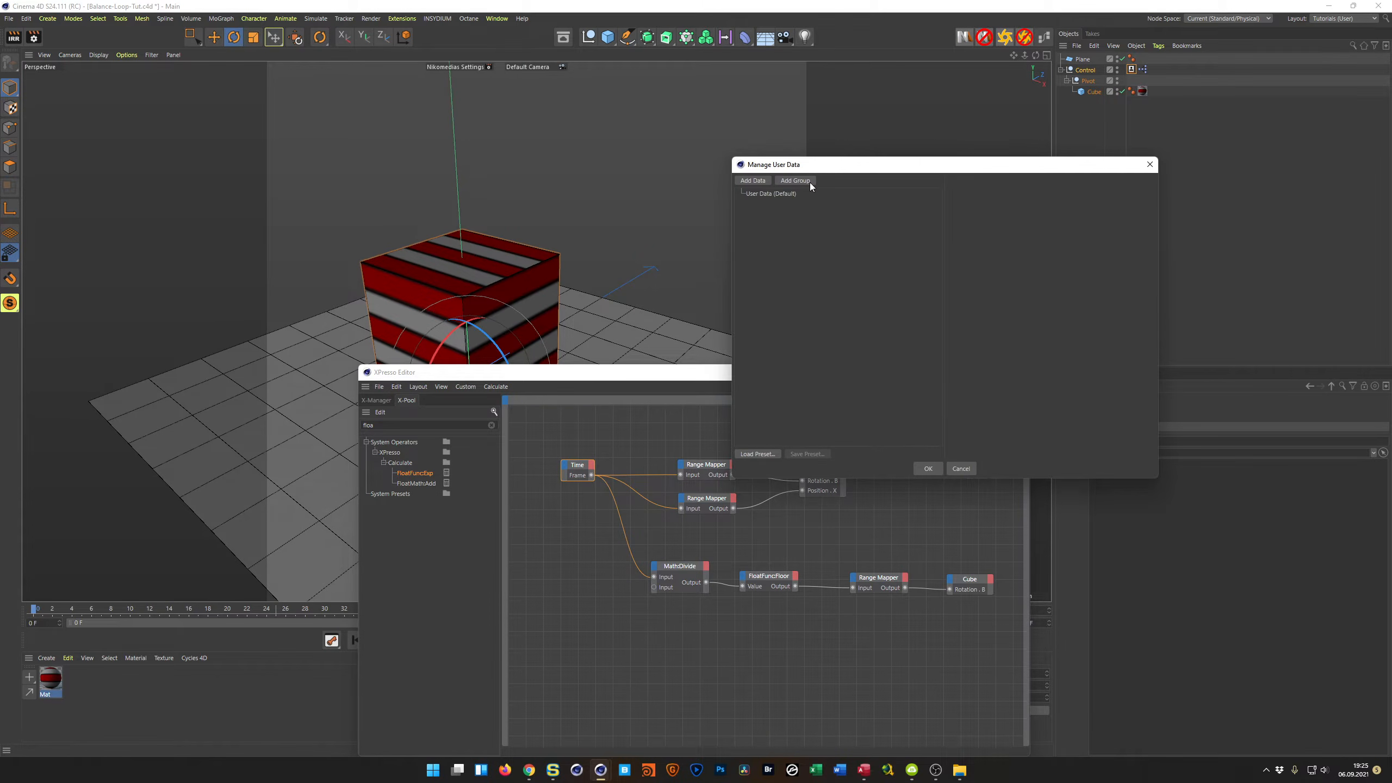
pyautogui.click(808, 183)
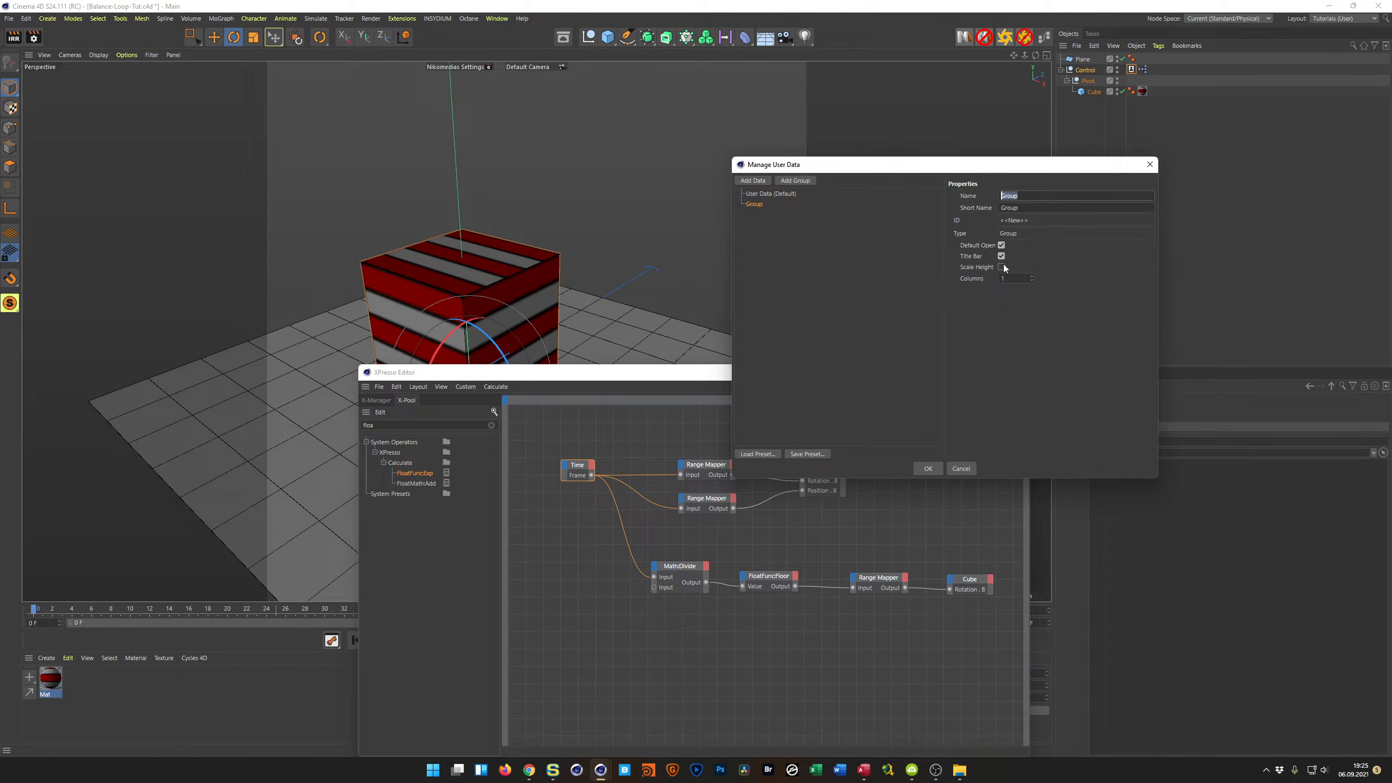
pyautogui.write('CONTROL')
pyautogui.press('Return')
# Add a user data entry named Cube Size under CONTROL, using the Float Slider interface and Real unit
pyautogui.click(761, 181)
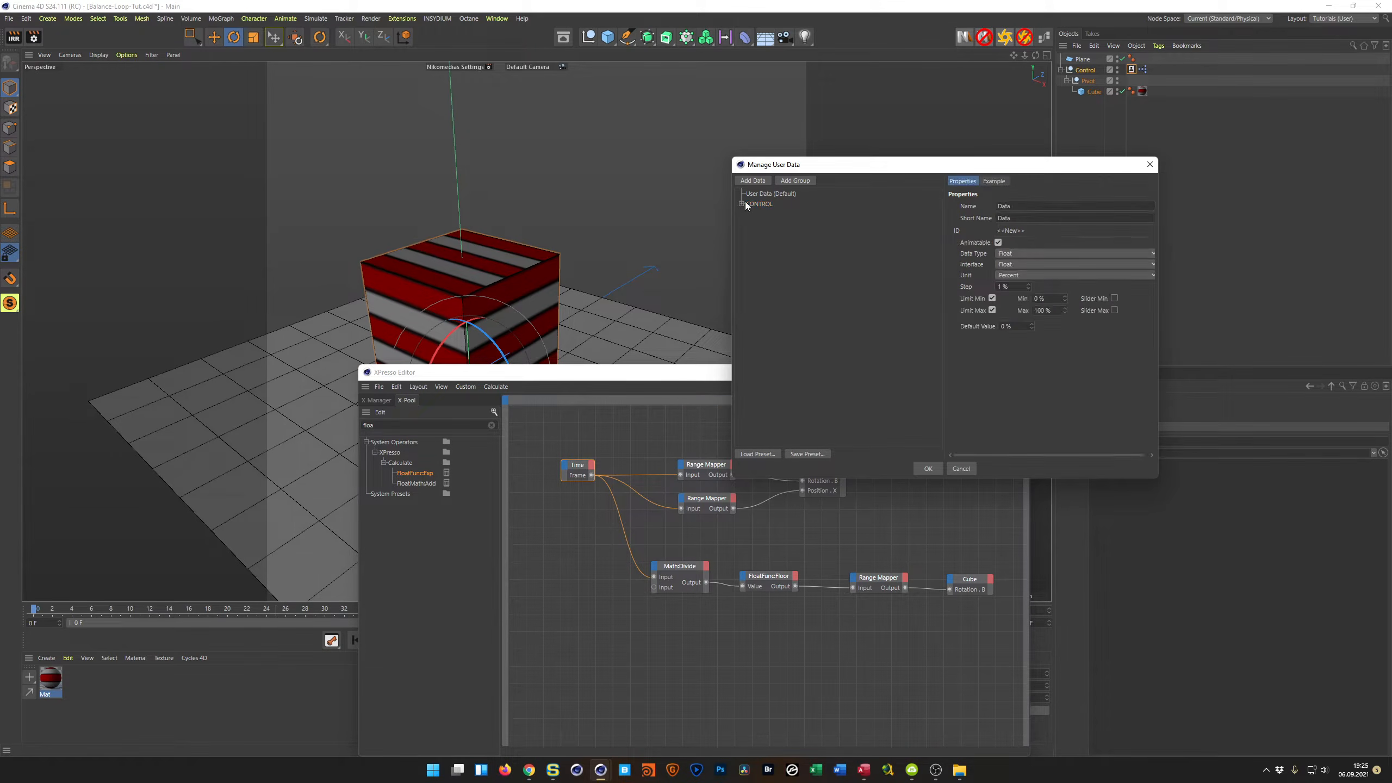
pyautogui.moveTo(1017, 207); pyautogui.dragTo(948, 219)
pyautogui.write('Cube Size')
pyautogui.press('Return')
pyautogui.click(1025, 263)
pyautogui.click(1033, 288)
pyautogui.click(1029, 272)
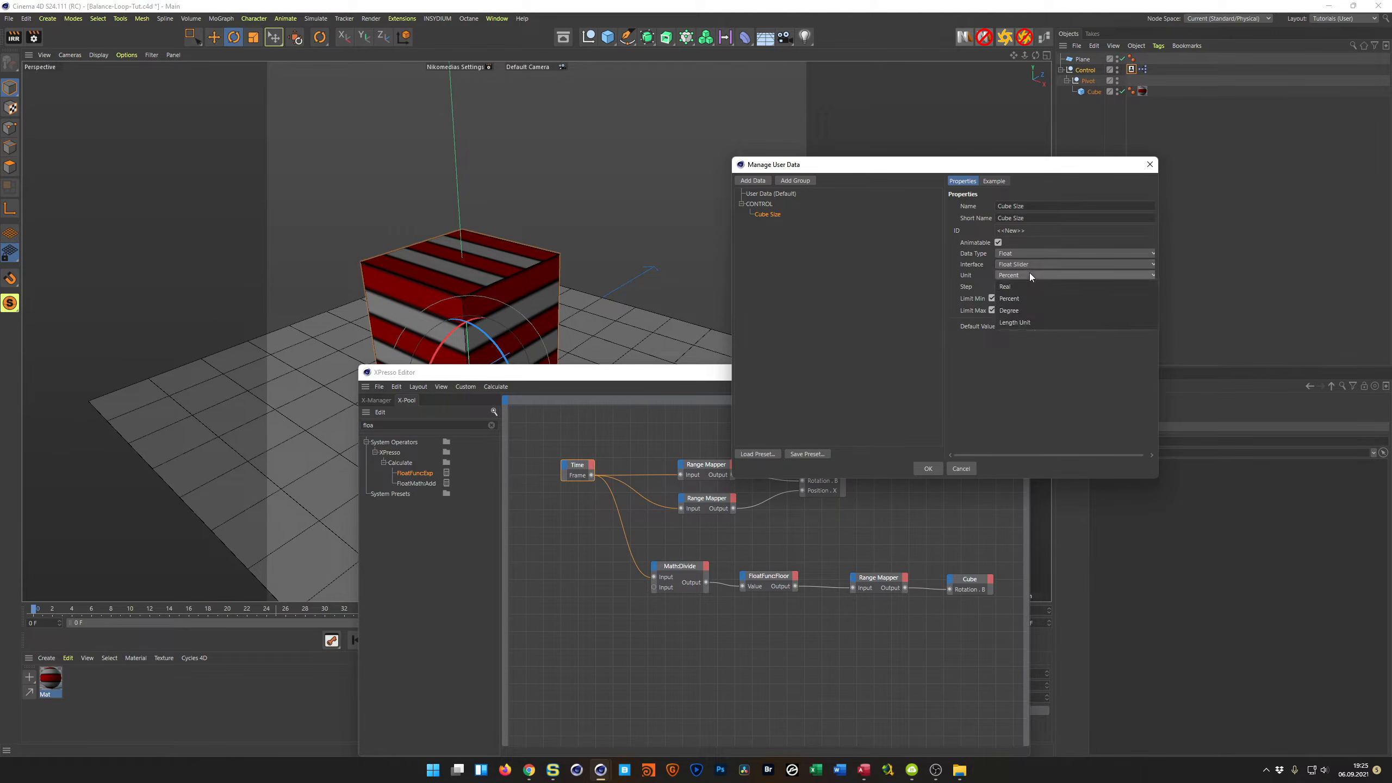
pyautogui.click(1028, 285)
# Limit Cube Size to 0–10000 with a slider range of 0–500 and a default of 100, and accept the user data
pyautogui.click(1057, 311)
pyautogui.write('0')
pyautogui.press('Return')
pyautogui.click(1115, 297)
pyautogui.moveTo(1159, 329); pyautogui.dragTo(1221, 324)
pyautogui.click(1144, 310)
pyautogui.click(1207, 311)
pyautogui.write('500')
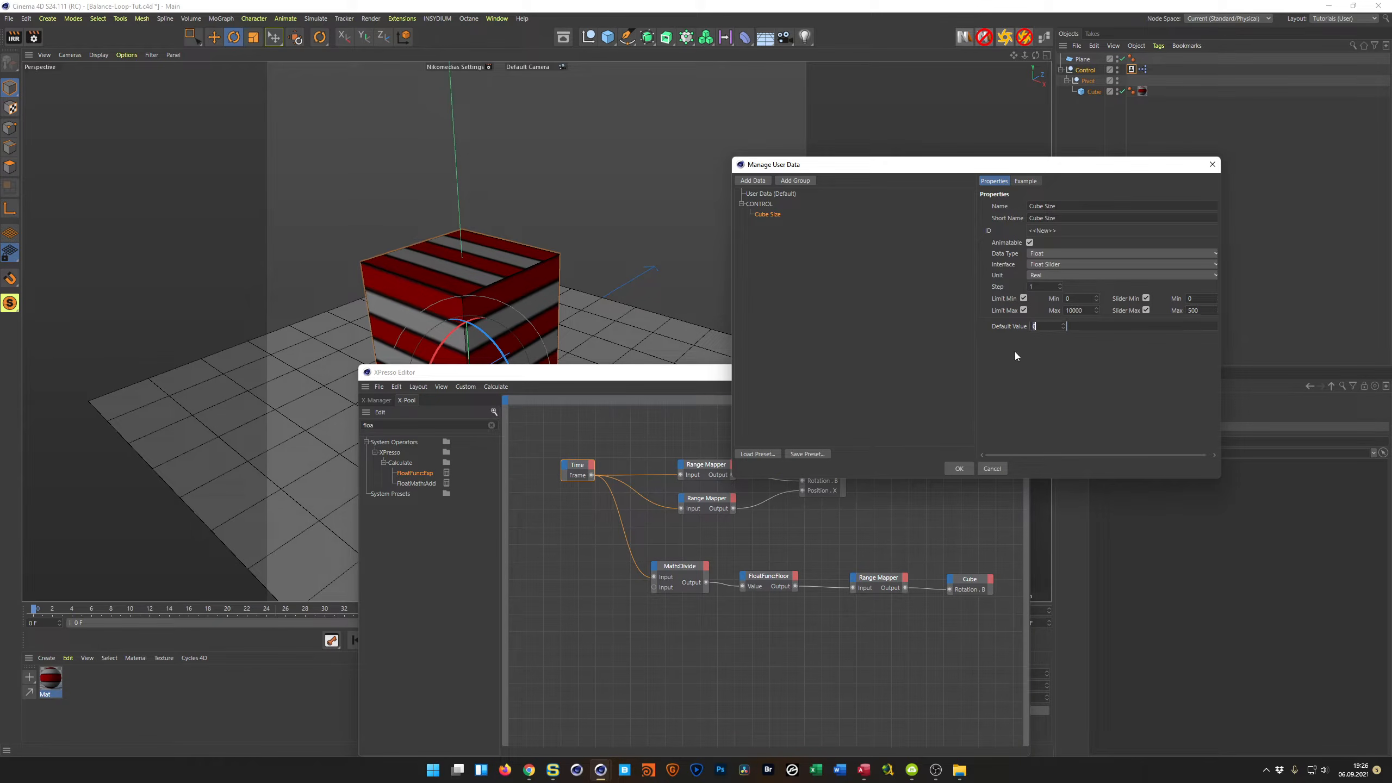
pyautogui.press('Tab')
pyautogui.click(959, 469)
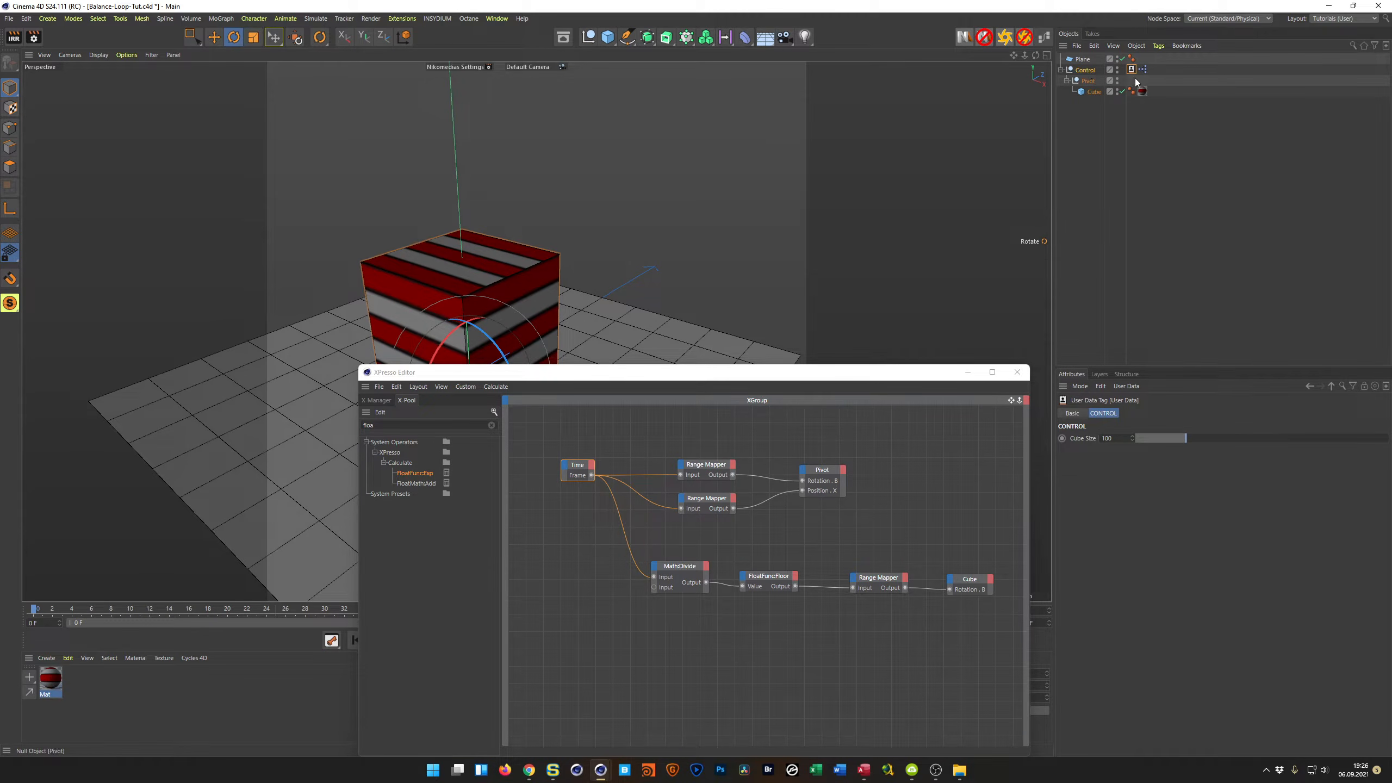
# Bring the User Data tag into the XPresso graph as a node with a Cube Size output
pyautogui.moveTo(1127, 120); pyautogui.dragTo(520, 578)
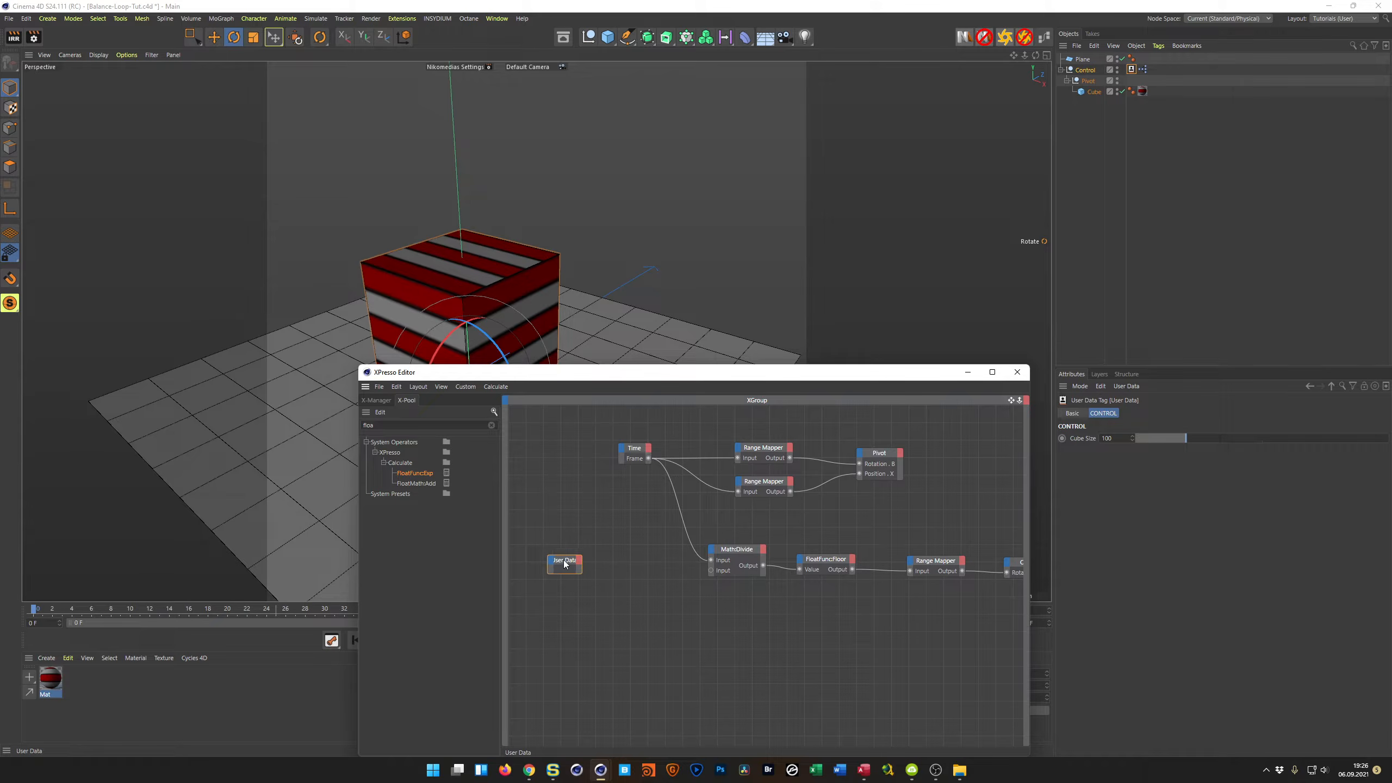
pyautogui.moveTo(1084, 439); pyautogui.dragTo(1079, 461)
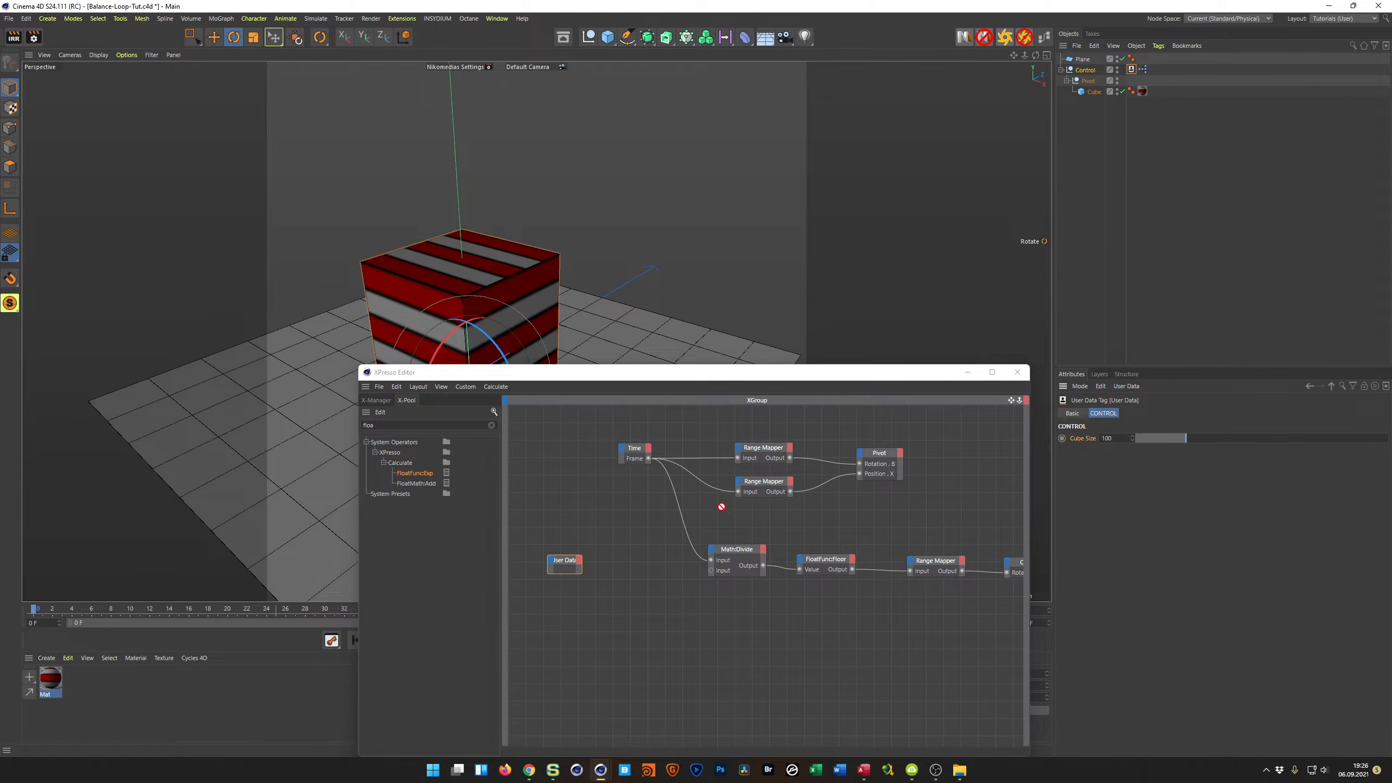
pyautogui.moveTo(592, 546); pyautogui.dragTo(548, 560)
pyautogui.click(567, 563)
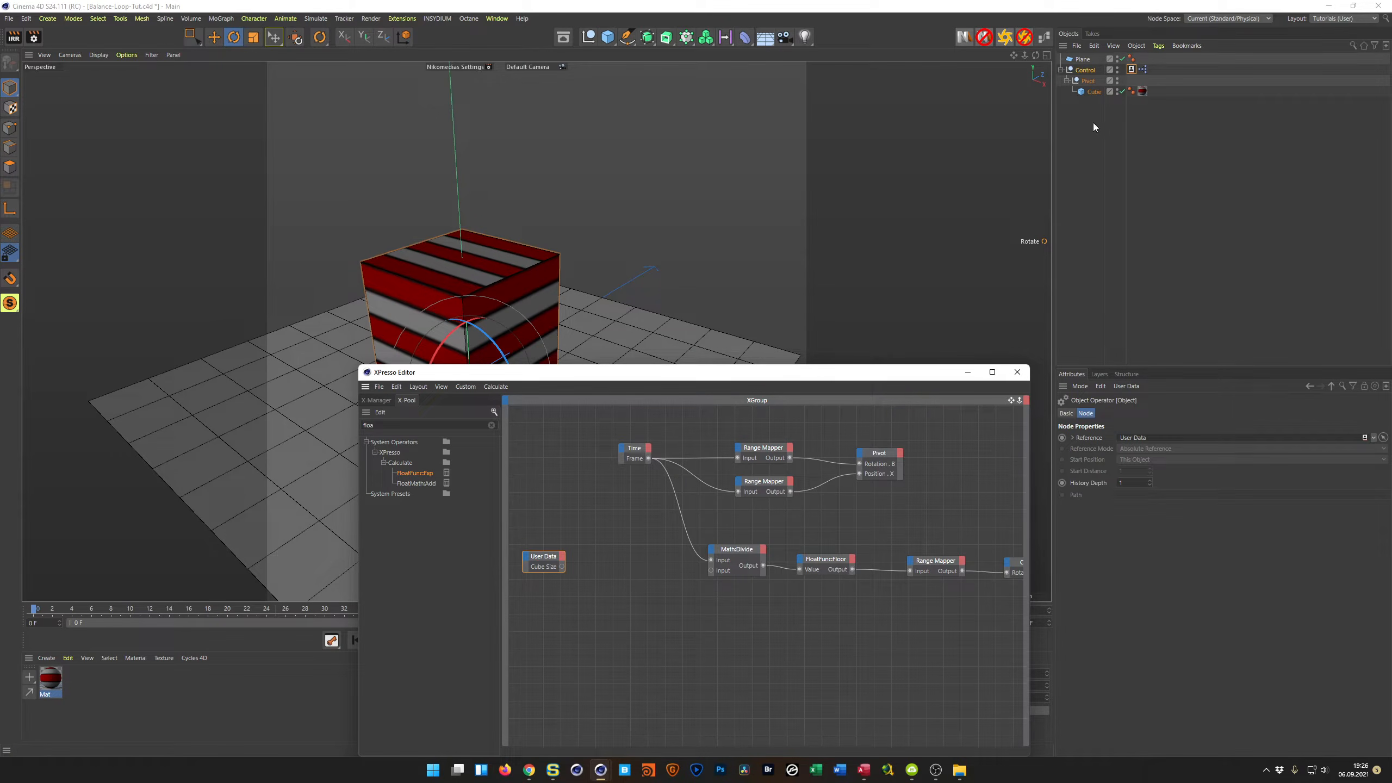
# Add a second Cube node with a Size input and drive it from the User Data node's Cube Size output
pyautogui.click(1093, 92)
pyautogui.moveTo(1095, 95); pyautogui.dragTo(625, 573)
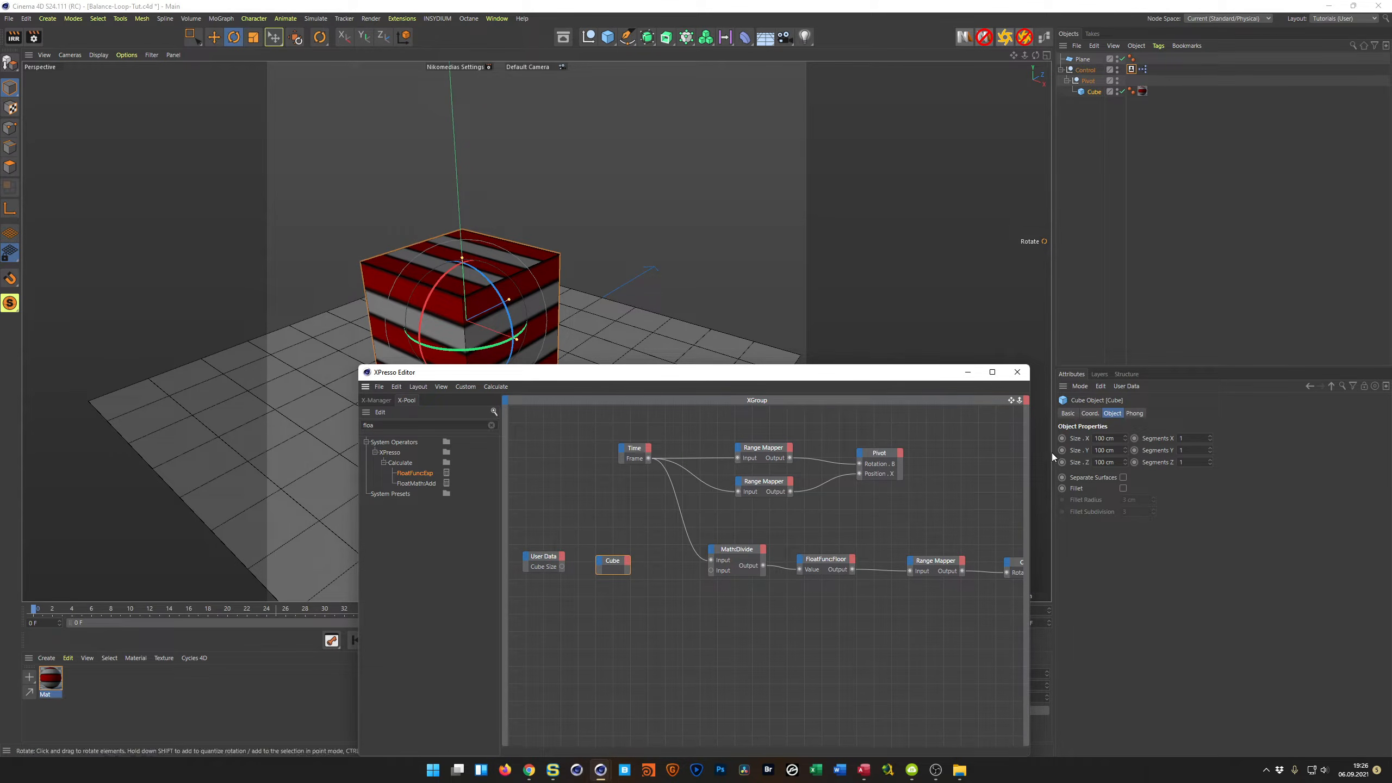
pyautogui.click(1077, 438)
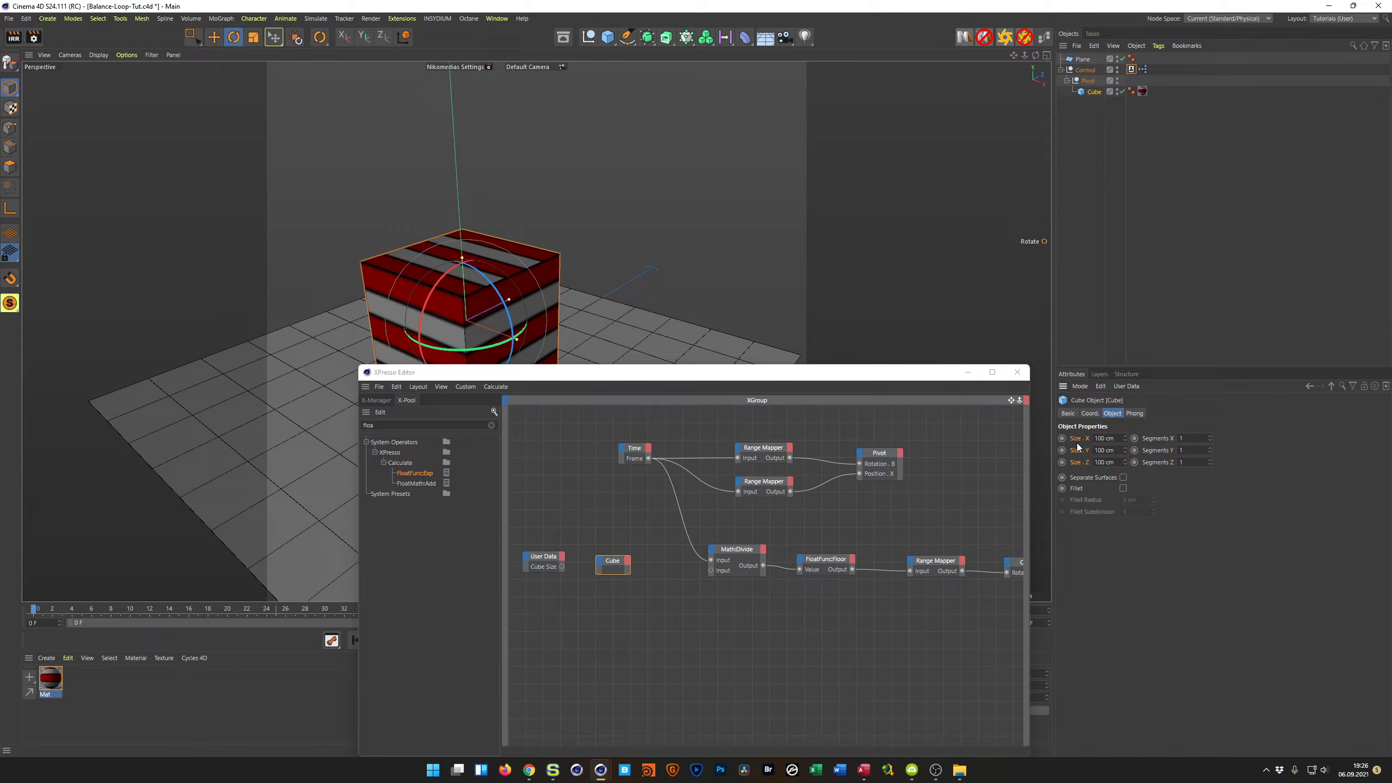
pyautogui.moveTo(1079, 440); pyautogui.dragTo(1074, 448)
pyautogui.moveTo(599, 553); pyautogui.dragTo(609, 566)
pyautogui.moveTo(561, 567); pyautogui.dragTo(599, 571)
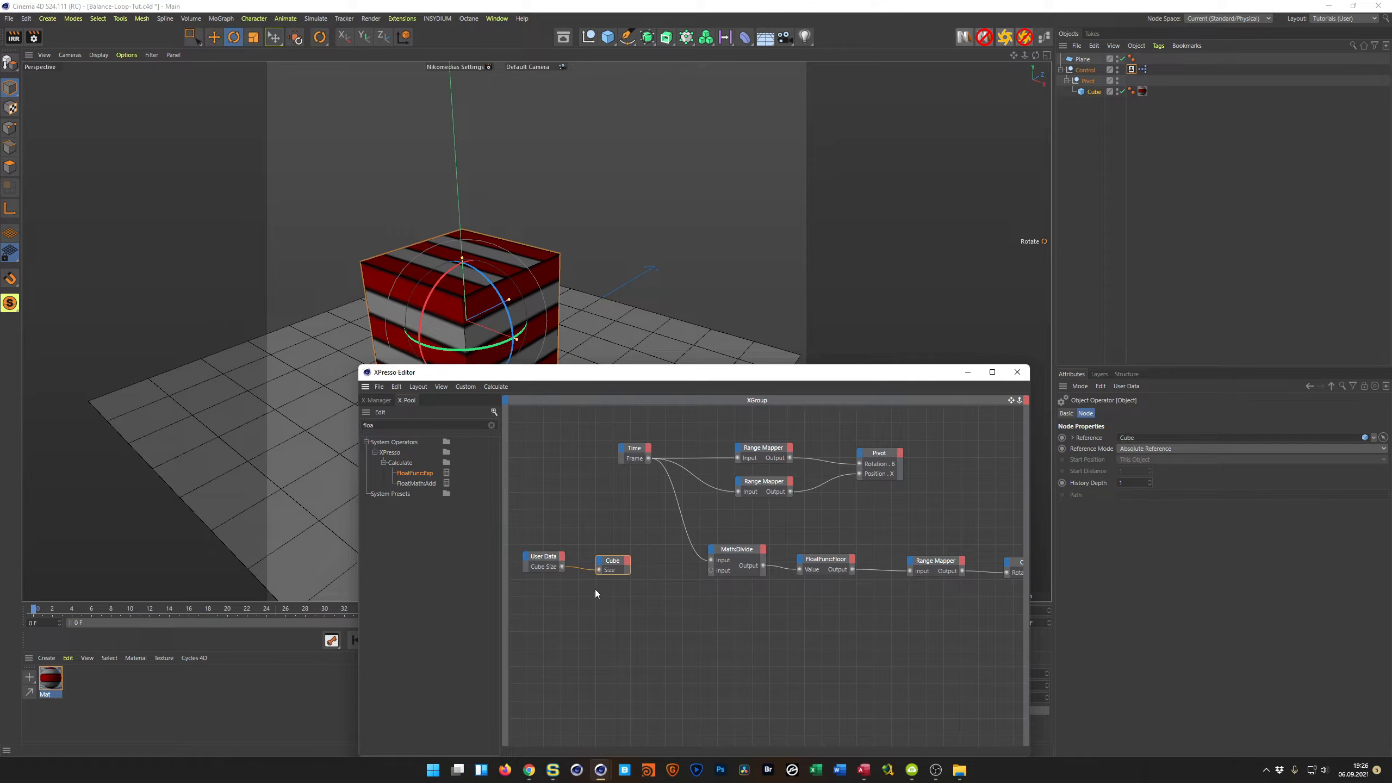
# Try a Cube Size of about 169 on the User Data tag and undo the change
pyautogui.click(1130, 69)
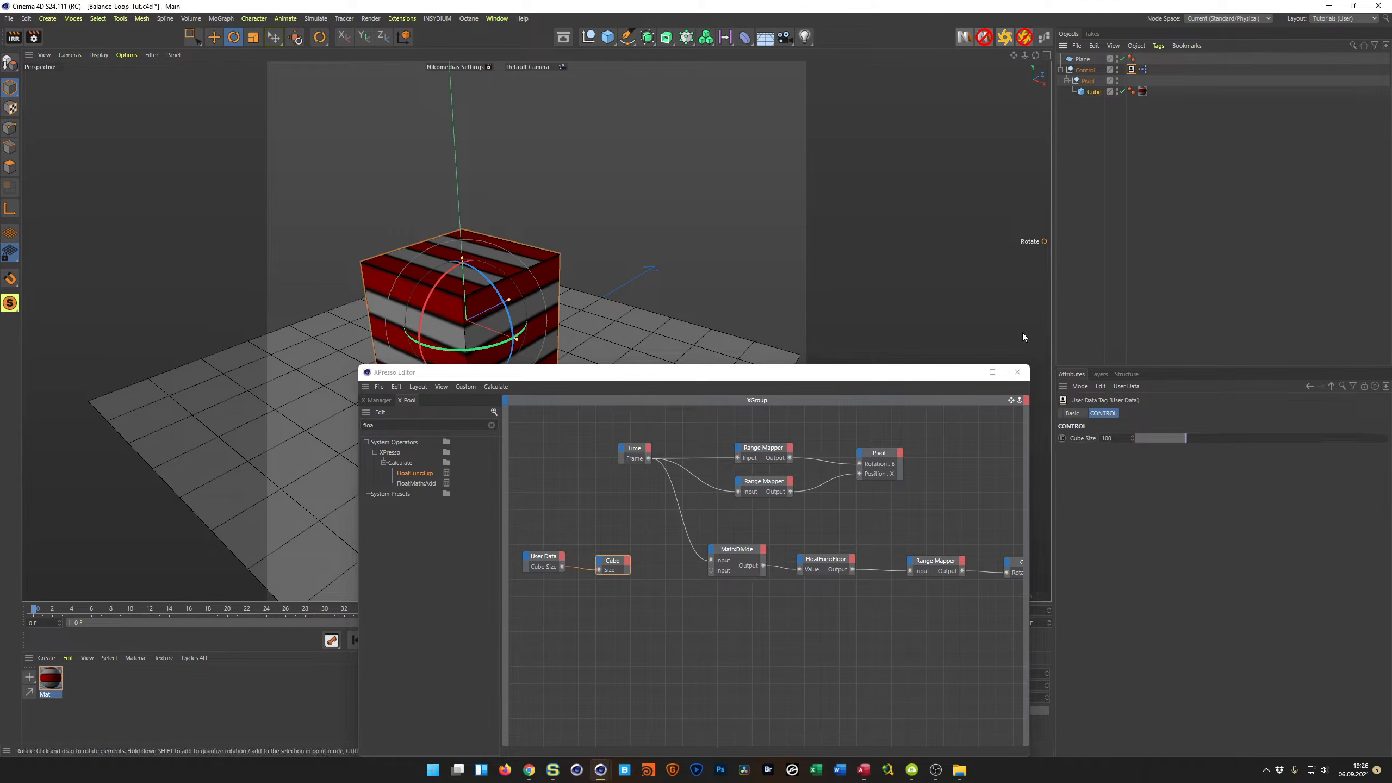
pyautogui.moveTo(1190, 437); pyautogui.dragTo(1222, 433)
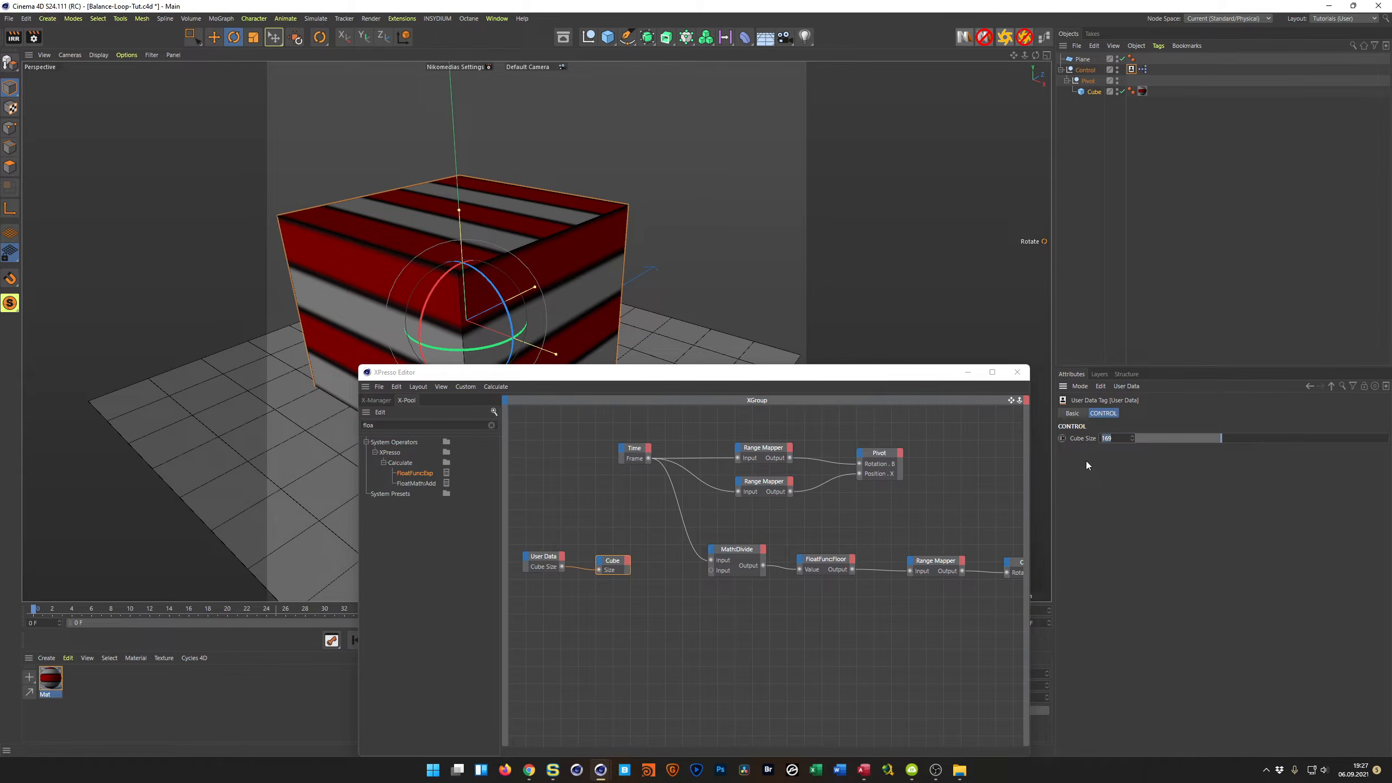
pyautogui.hotkey('ctrl', 'z')
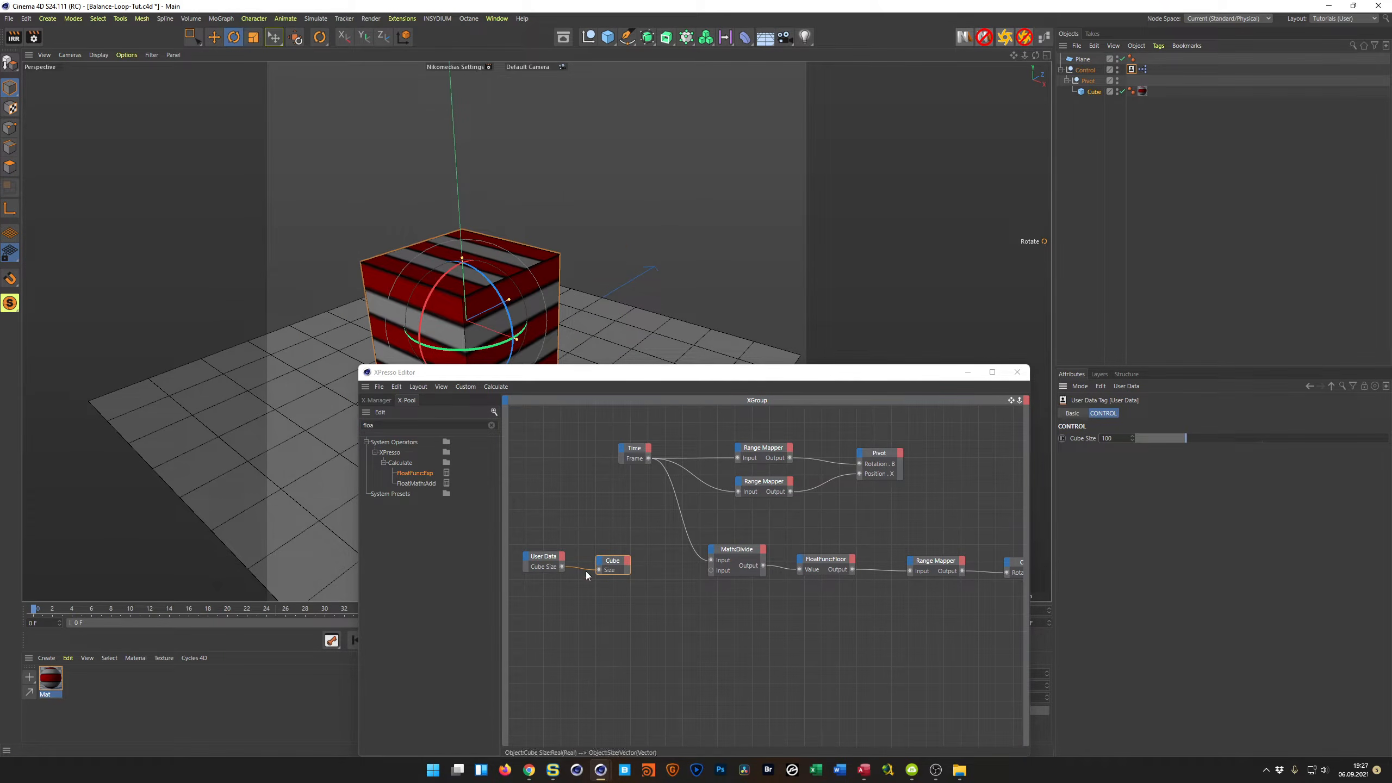
# Tidy the User Data node and its linked Cube node, and give that Cube node a Size . X output
pyautogui.click(616, 563)
pyautogui.moveTo(617, 562); pyautogui.dragTo(620, 559)
pyautogui.click(535, 559)
pyautogui.moveTo(535, 561); pyautogui.dragTo(526, 558)
pyautogui.moveTo(615, 560); pyautogui.dragTo(606, 558)
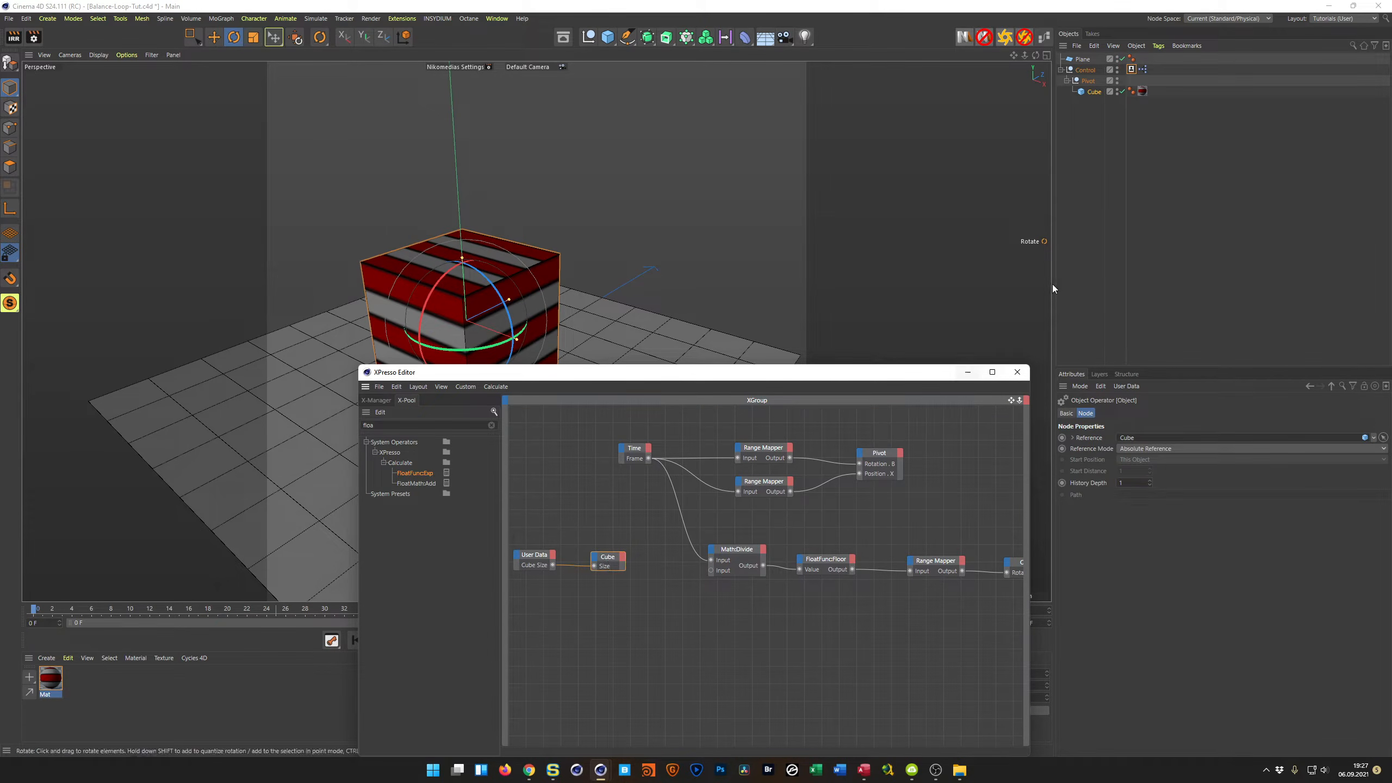
pyautogui.click(1095, 93)
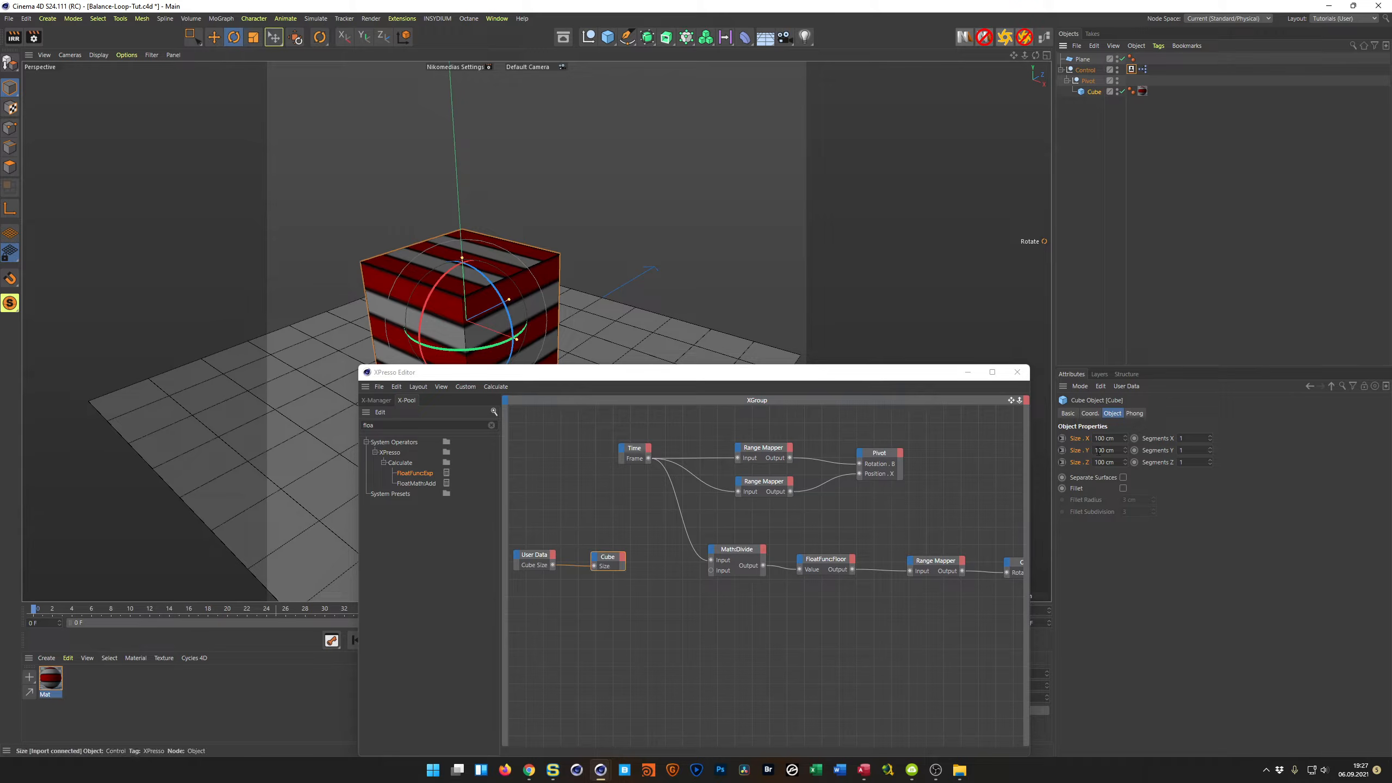
pyautogui.moveTo(640, 551)
pyautogui.mouseDown()
pyautogui.moveTo(607, 557)
pyautogui.moveTo(619, 555)
pyautogui.mouseUp()
pyautogui.doubleClick(607, 556)
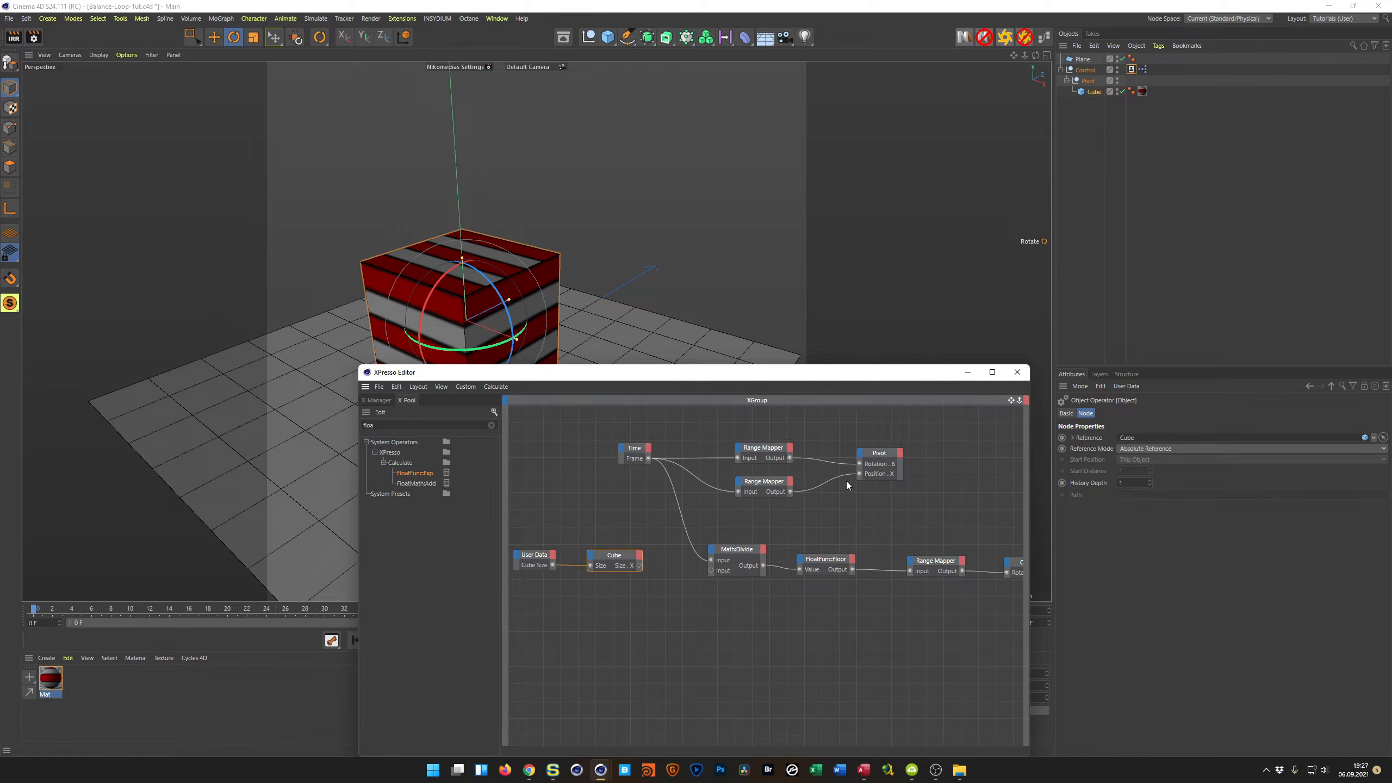
# Check the Output Lower and Output Upper settings of the Range Mapper feeding the Pivot's Position . X
pyautogui.click(879, 455)
pyautogui.click(766, 486)
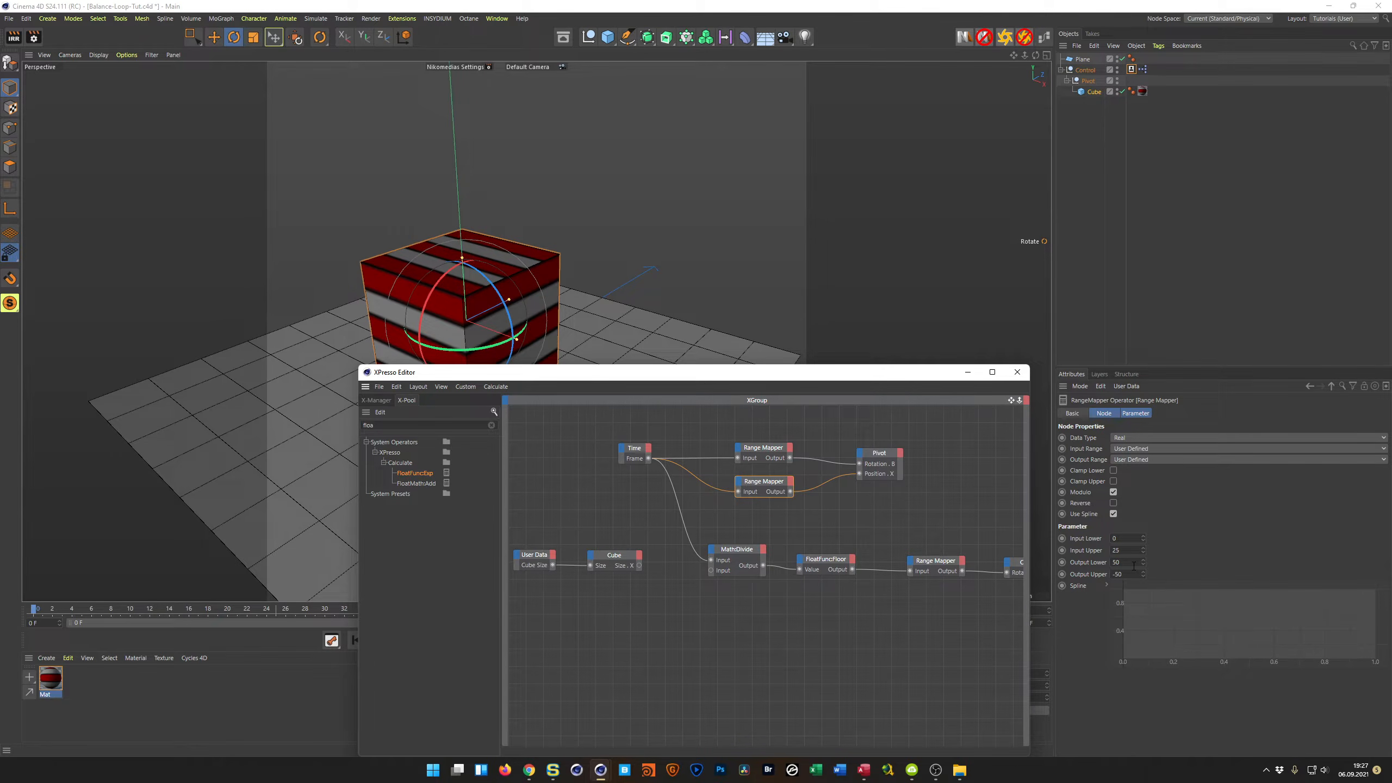
pyautogui.click(1129, 561)
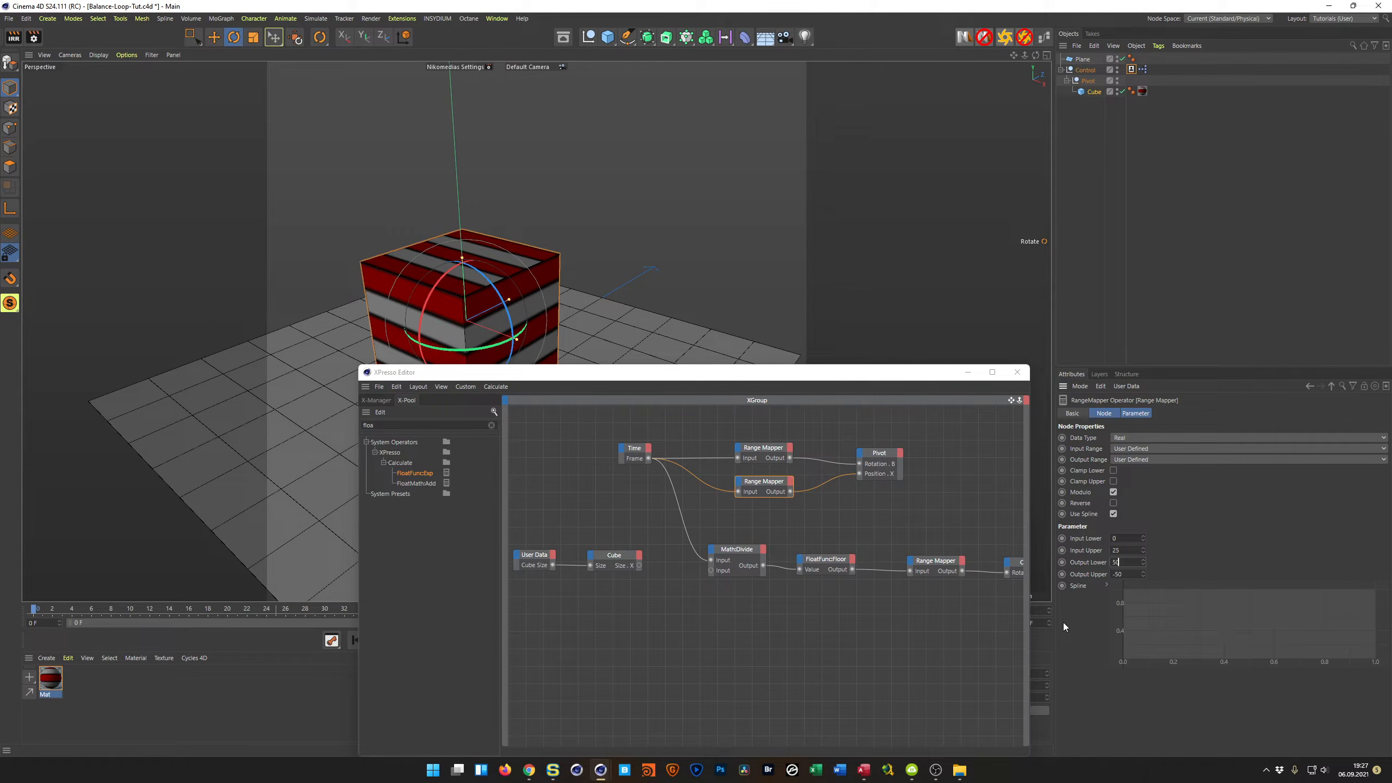
pyautogui.press('Return')
# Add a Math node, feed the Cube's Size . X into its first input, and set its function to Divide
pyautogui.moveTo(383, 426); pyautogui.dragTo(357, 427)
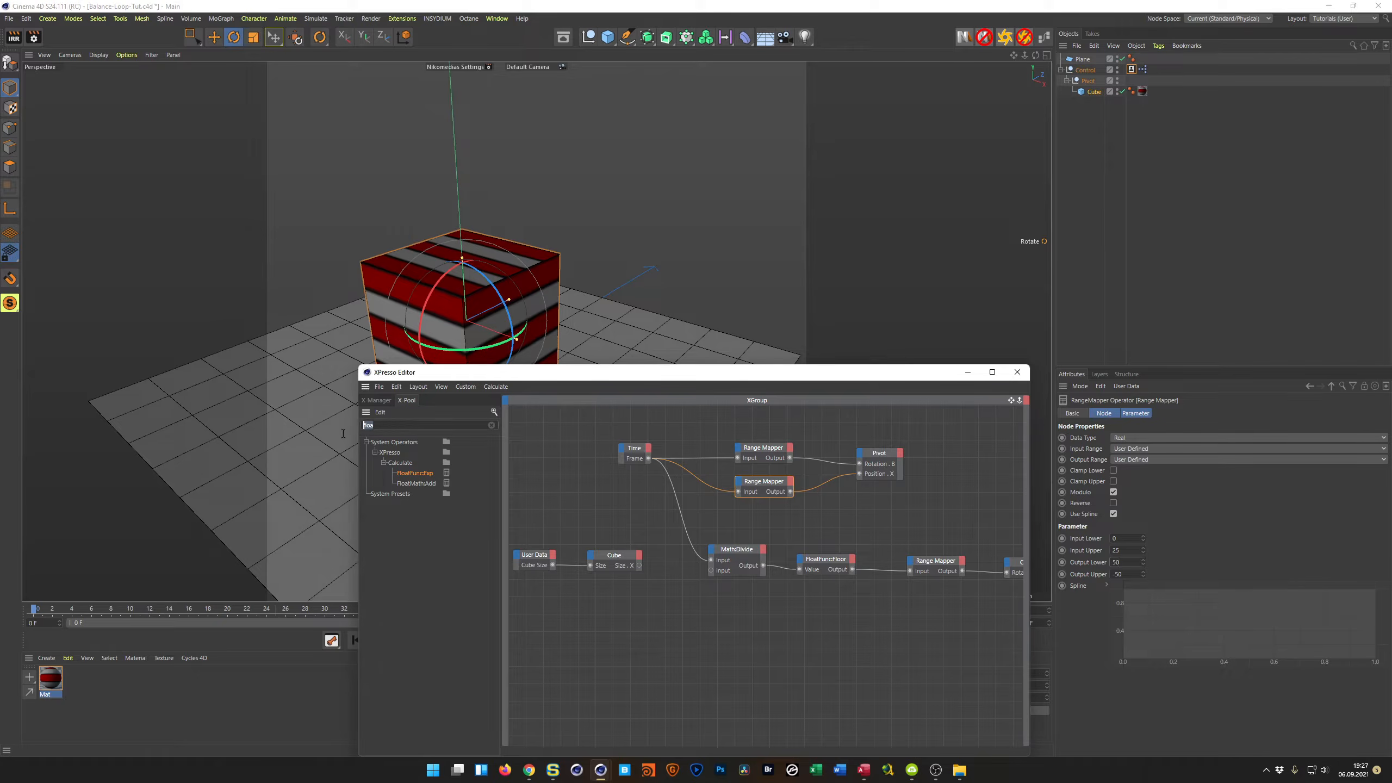
pyautogui.write('math')
pyautogui.moveTo(411, 483); pyautogui.dragTo(643, 491)
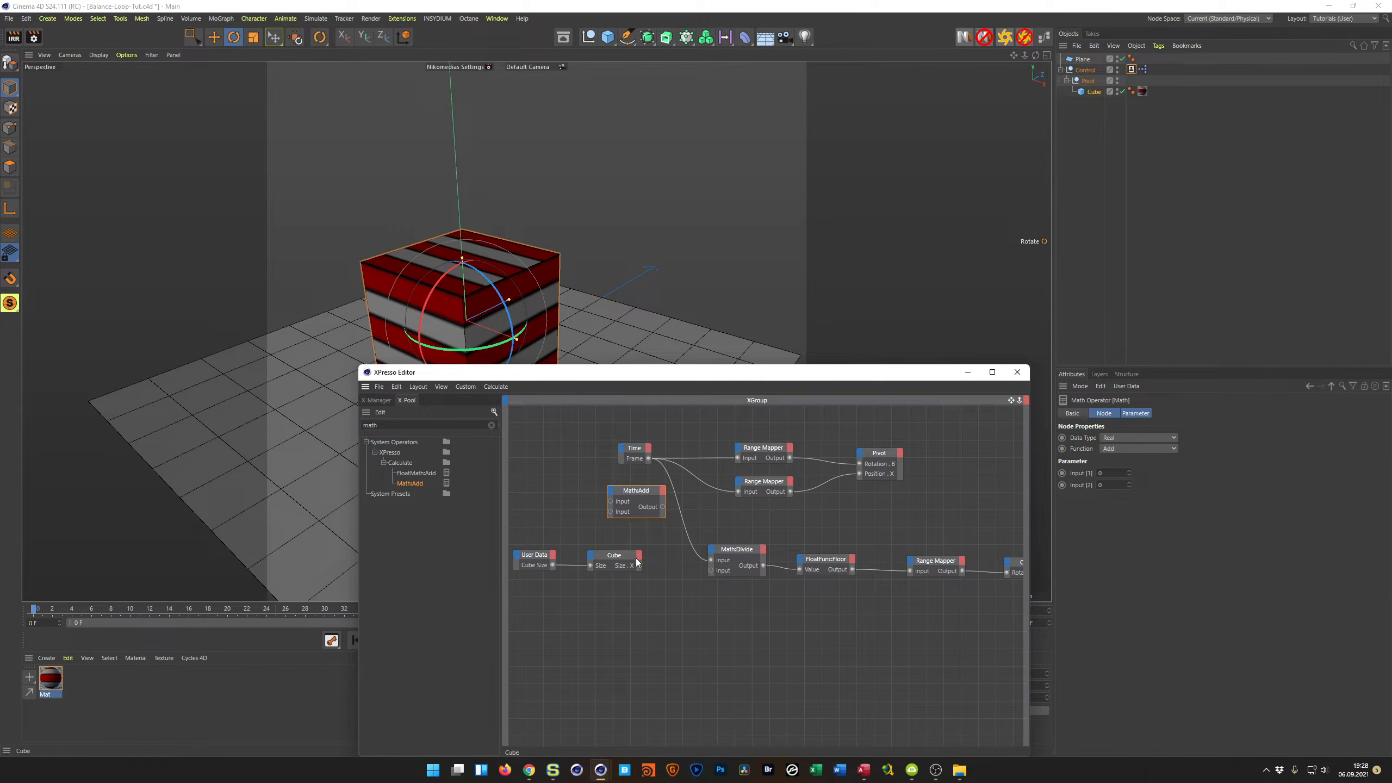
pyautogui.moveTo(598, 505); pyautogui.dragTo(610, 501)
pyautogui.click(1112, 449)
pyautogui.click(1151, 484)
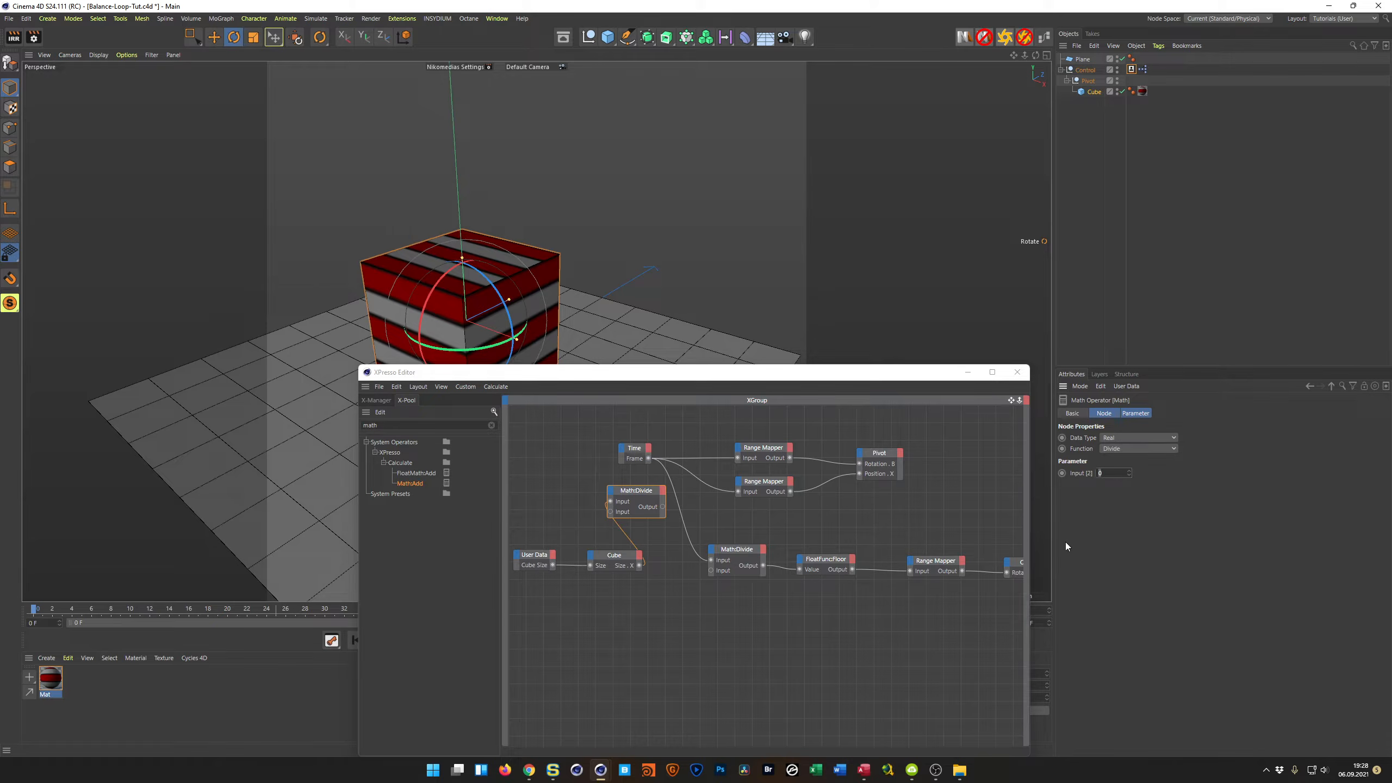
# Set the new Divide node's second input to 2 and add Output Lower and Output Upper inputs to the Position . X Range Mapper
pyautogui.click(766, 481)
pyautogui.moveTo(632, 496); pyautogui.dragTo(627, 501)
pyautogui.click(763, 482)
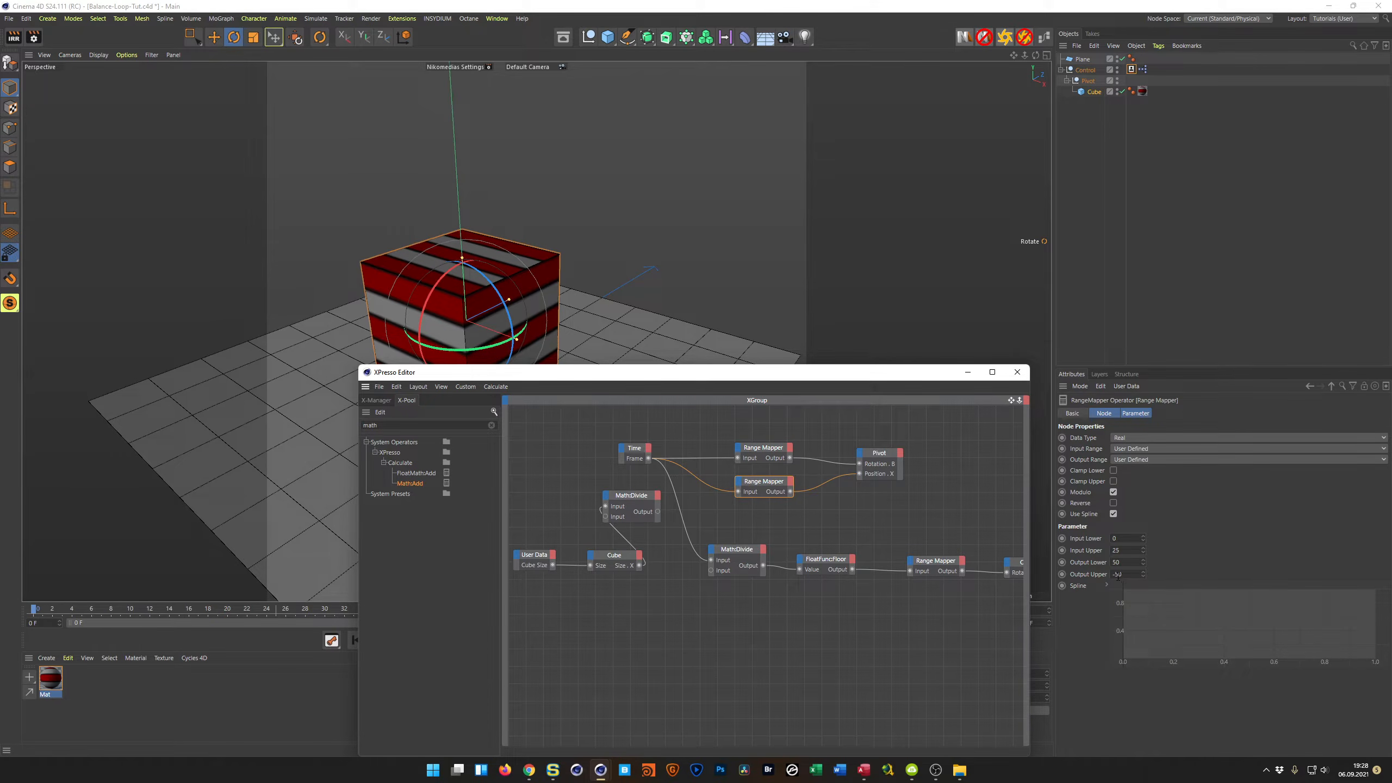
pyautogui.click(738, 481)
pyautogui.click(741, 521)
pyautogui.click(738, 482)
pyautogui.click(761, 534)
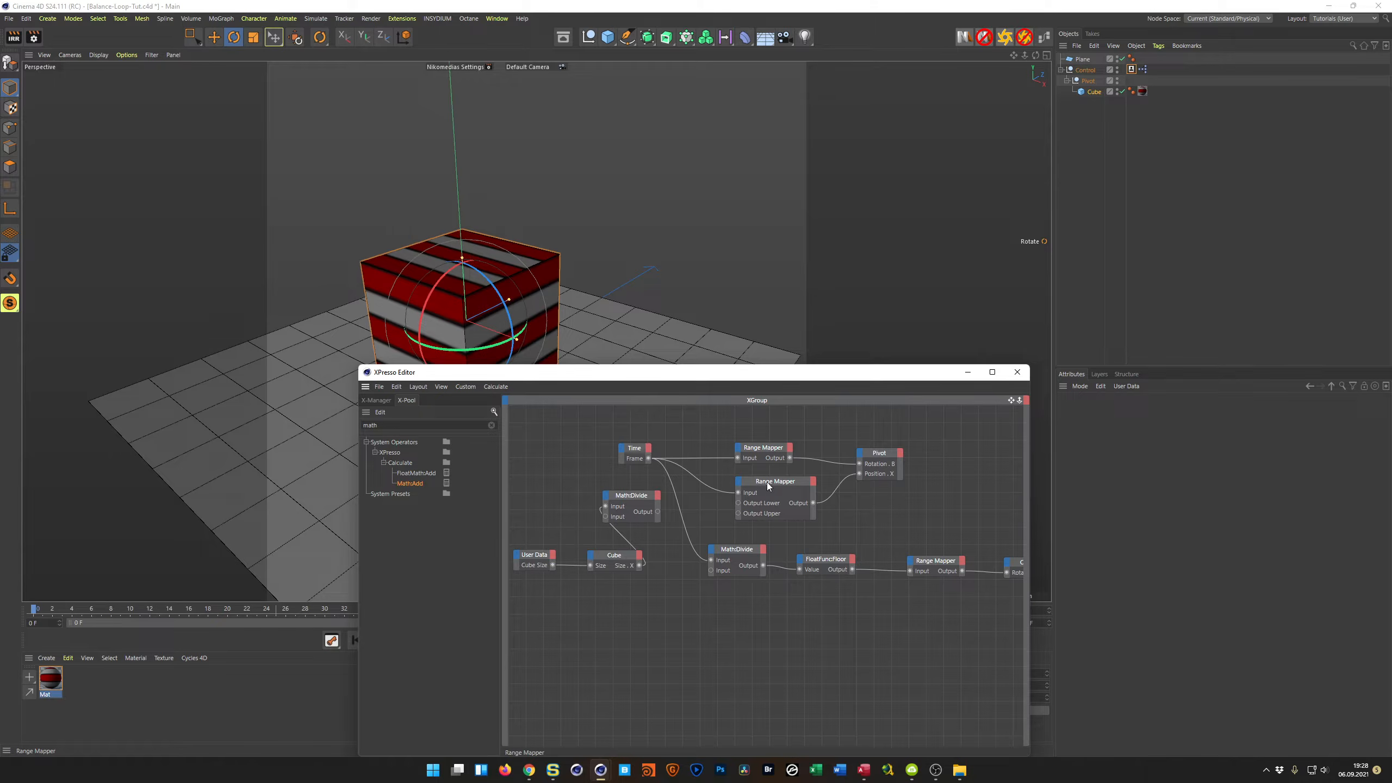
# Connect the new Divide node's output to the Range Mapper's Output Lower input and space the two nodes farther apart
pyautogui.moveTo(775, 483); pyautogui.dragTo(767, 482)
pyautogui.moveTo(657, 512); pyautogui.dragTo(731, 502)
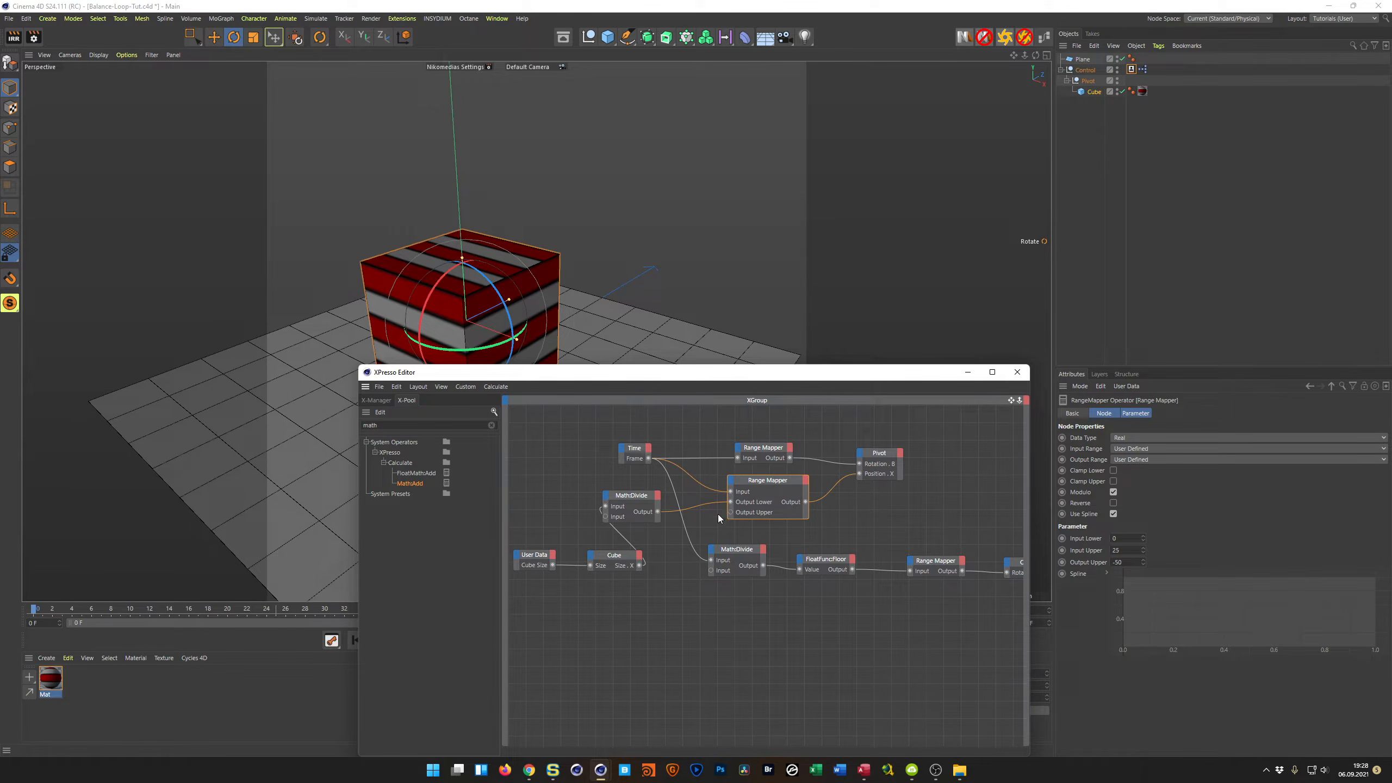
pyautogui.moveTo(754, 482); pyautogui.dragTo(766, 484)
pyautogui.moveTo(634, 498); pyautogui.dragTo(611, 493)
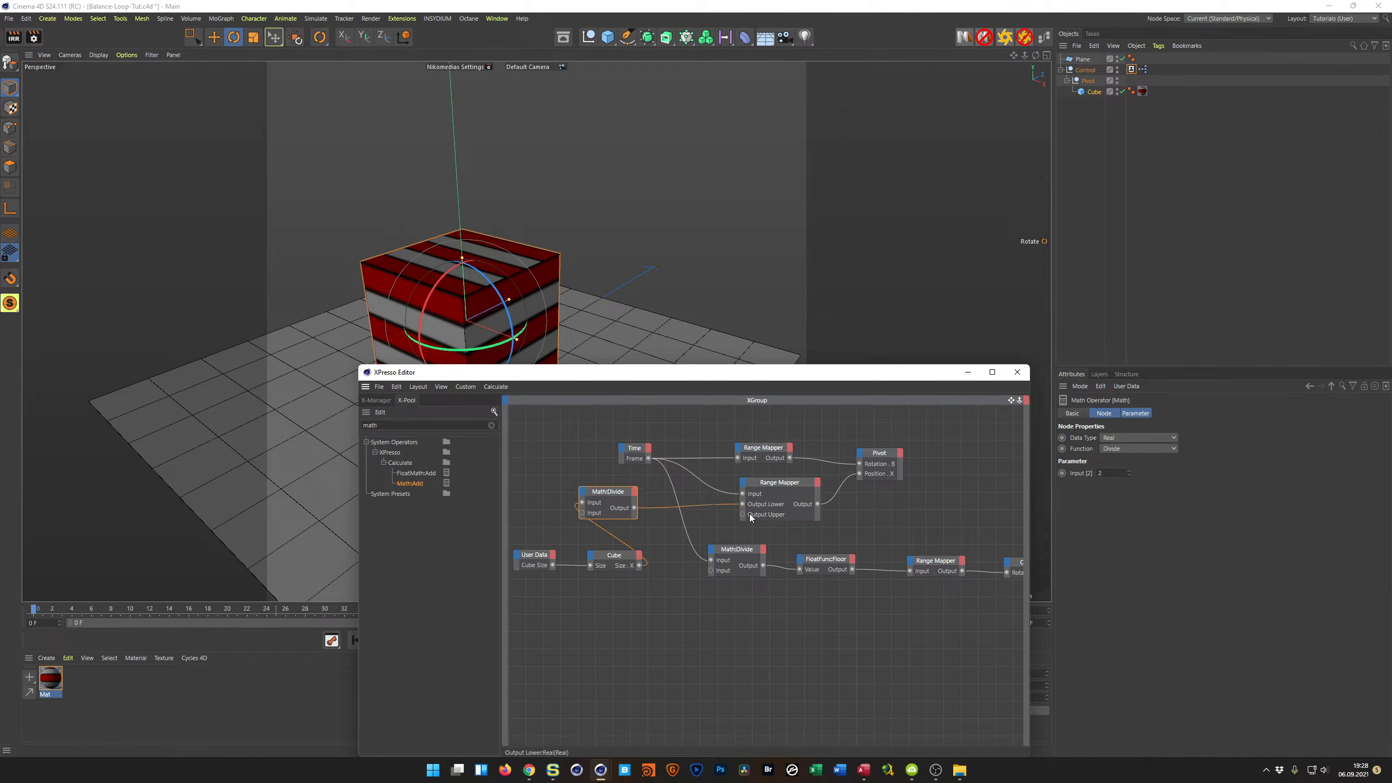
# Find the Negate operator in the node pool and add it to the graph between the Divide node and the Range Mapper
pyautogui.moveTo(371, 431); pyautogui.dragTo(341, 444)
pyautogui.write('nega')
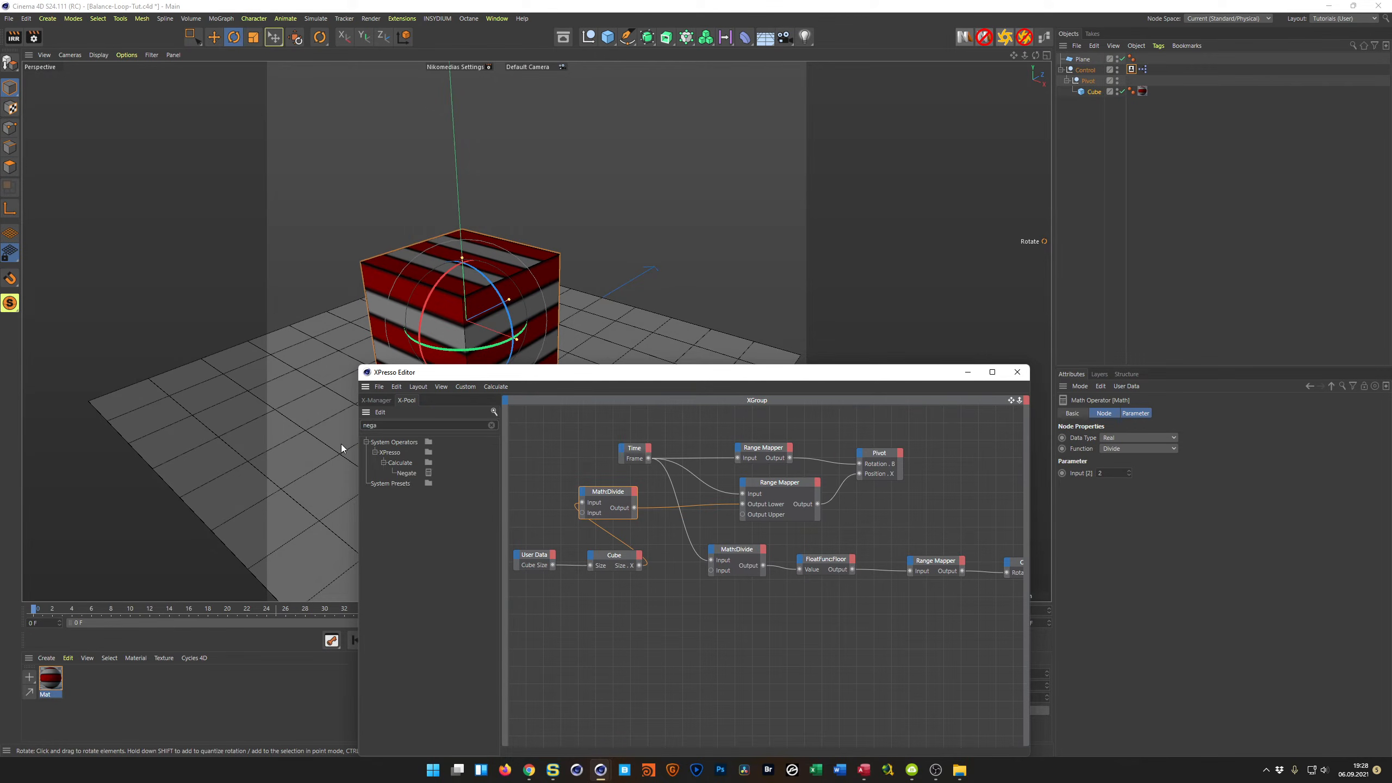
pyautogui.click(408, 473)
pyautogui.moveTo(627, 527); pyautogui.dragTo(694, 518)
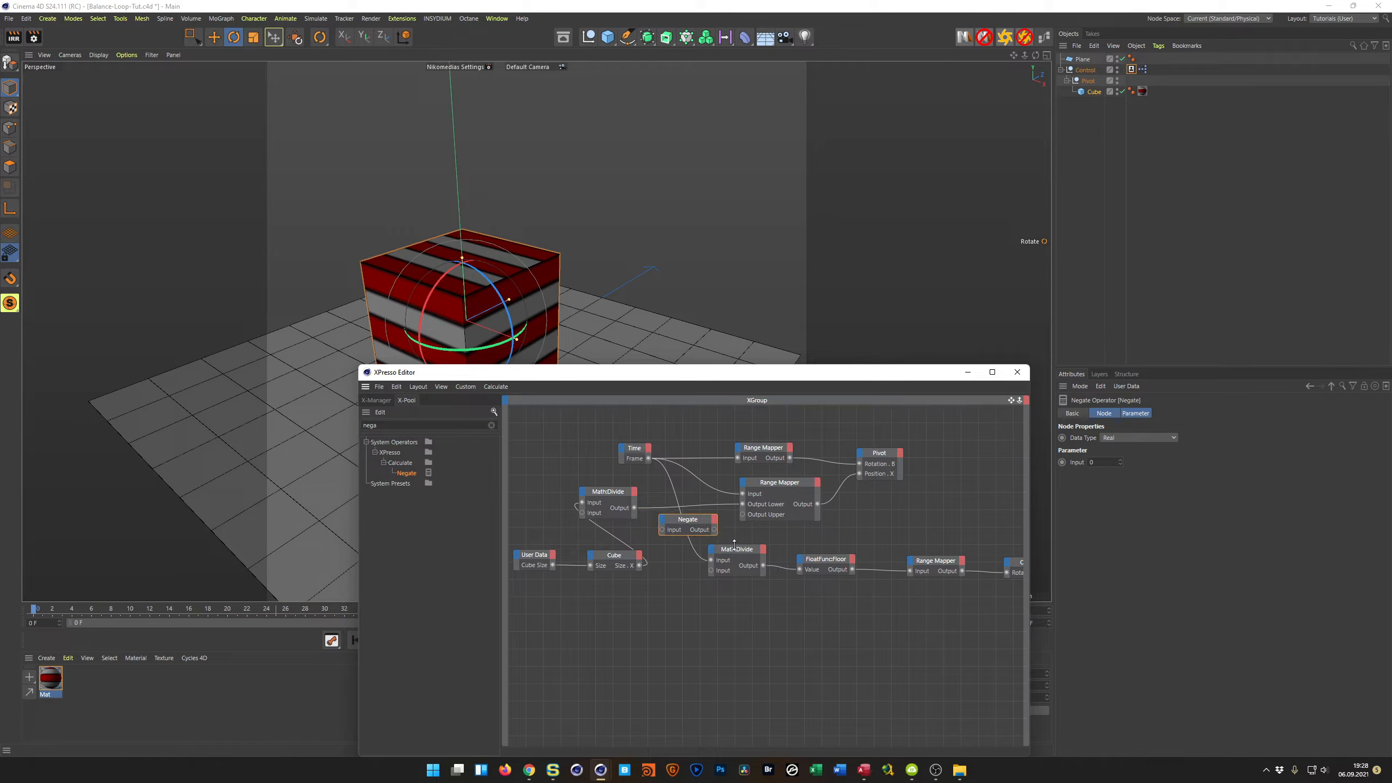
# Shift the Cube rotation node chain down and wire the halved size through Negate into the Range Mapper's Output Upper input
pyautogui.moveTo(694, 567); pyautogui.dragTo(1040, 581)
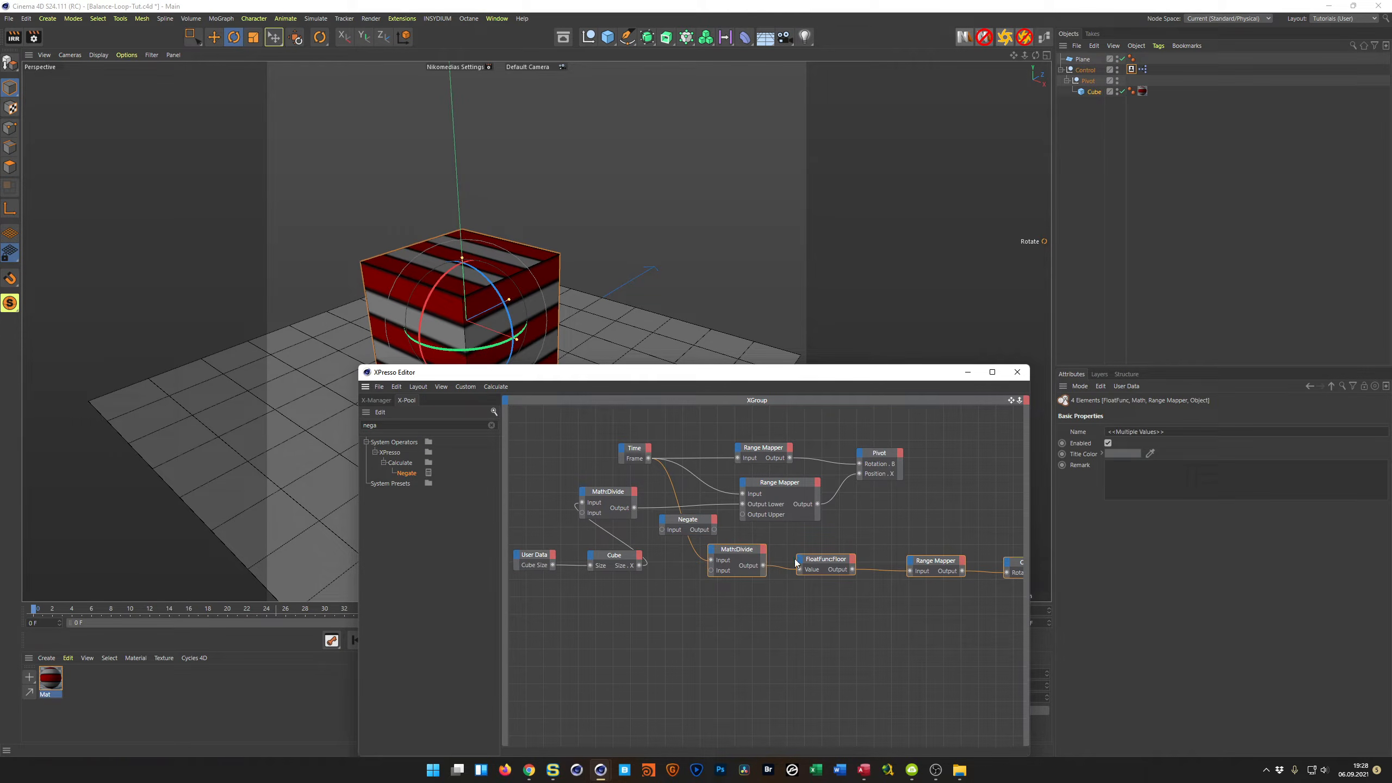
pyautogui.moveTo(744, 551); pyautogui.dragTo(722, 601)
pyautogui.moveTo(701, 527); pyautogui.dragTo(726, 542)
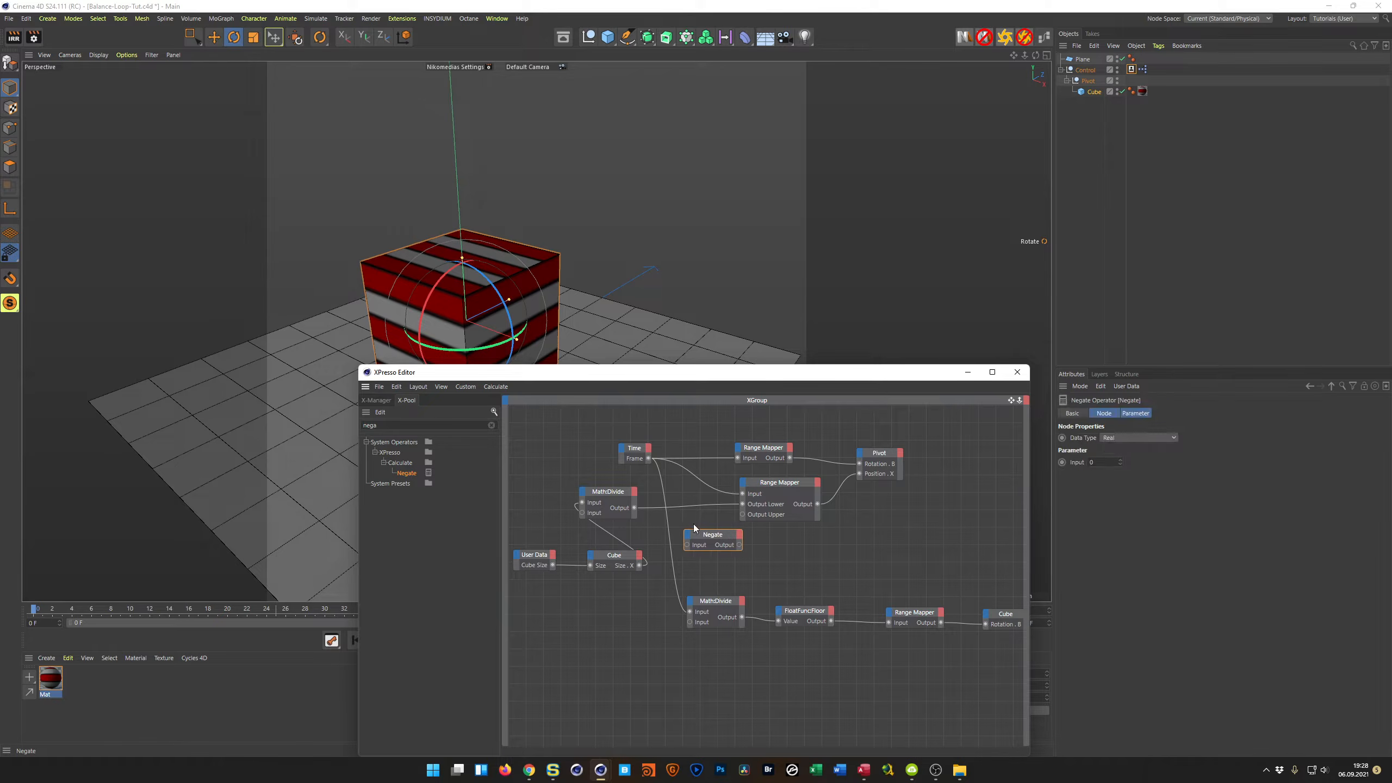
pyautogui.moveTo(683, 546); pyautogui.dragTo(751, 520)
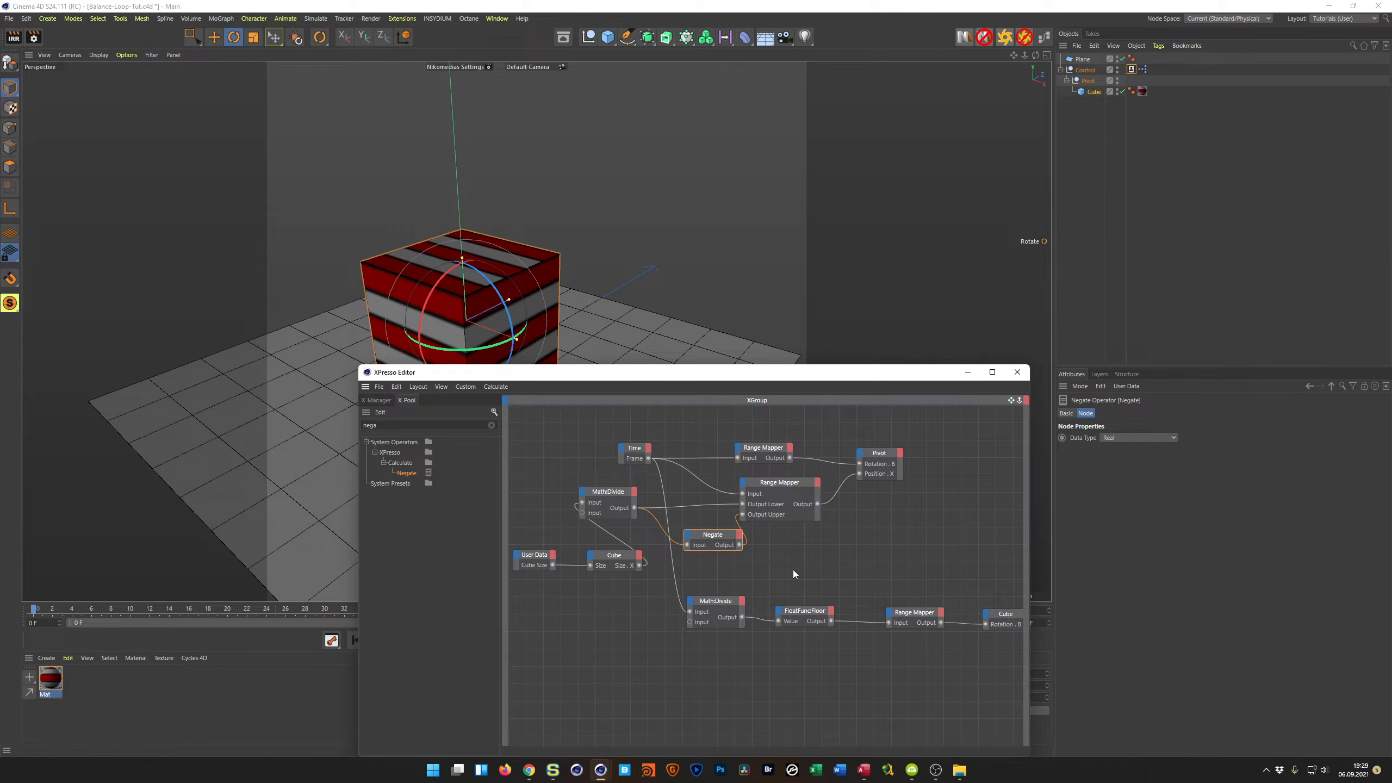
# Scrub the first frames to check the new wiring and shift the Pivot node slightly away from the Range Mappers
pyautogui.moveTo(751, 376); pyautogui.dragTo(969, 322)
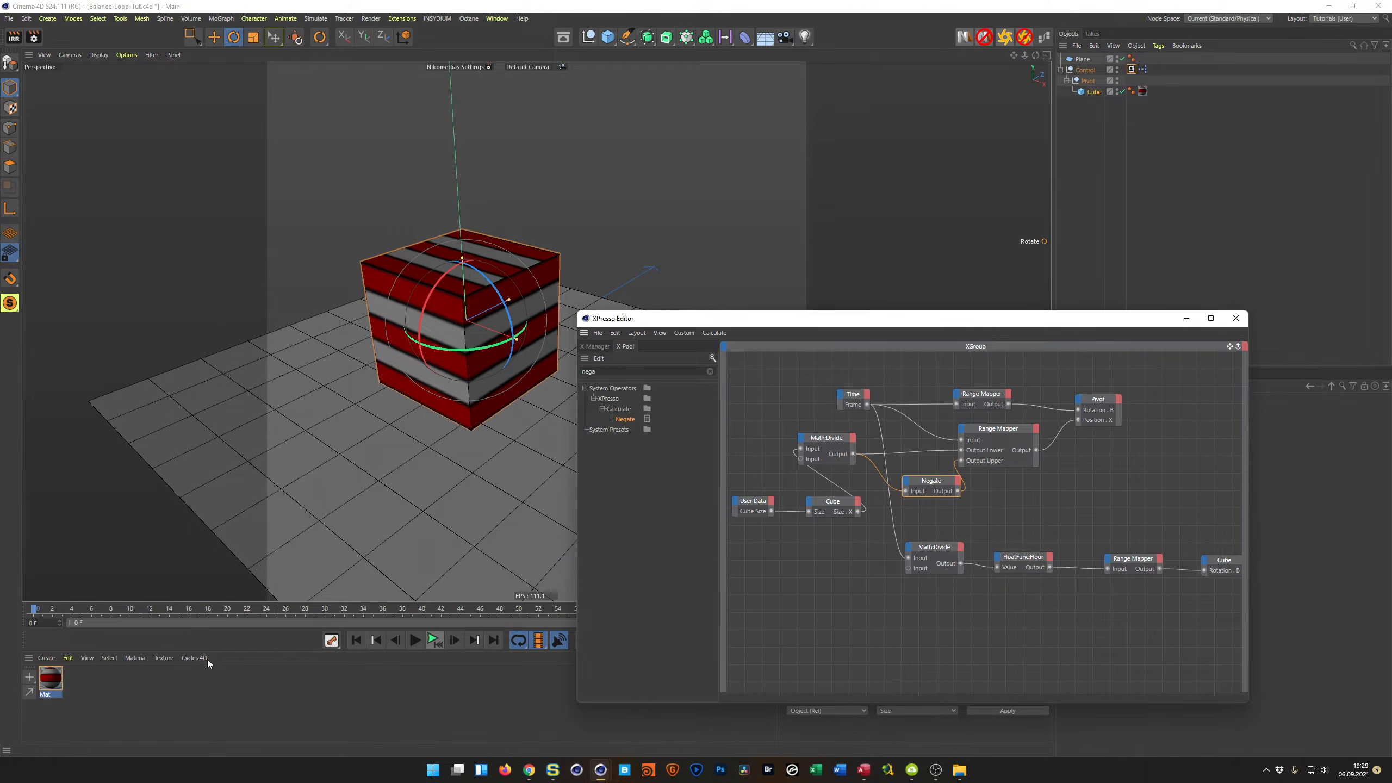
pyautogui.moveTo(36, 611)
pyautogui.mouseDown()
pyautogui.moveTo(517, 626)
pyautogui.moveTo(52, 623)
pyautogui.mouseUp()
pyautogui.click(838, 325)
pyautogui.moveTo(839, 325); pyautogui.dragTo(542, 333)
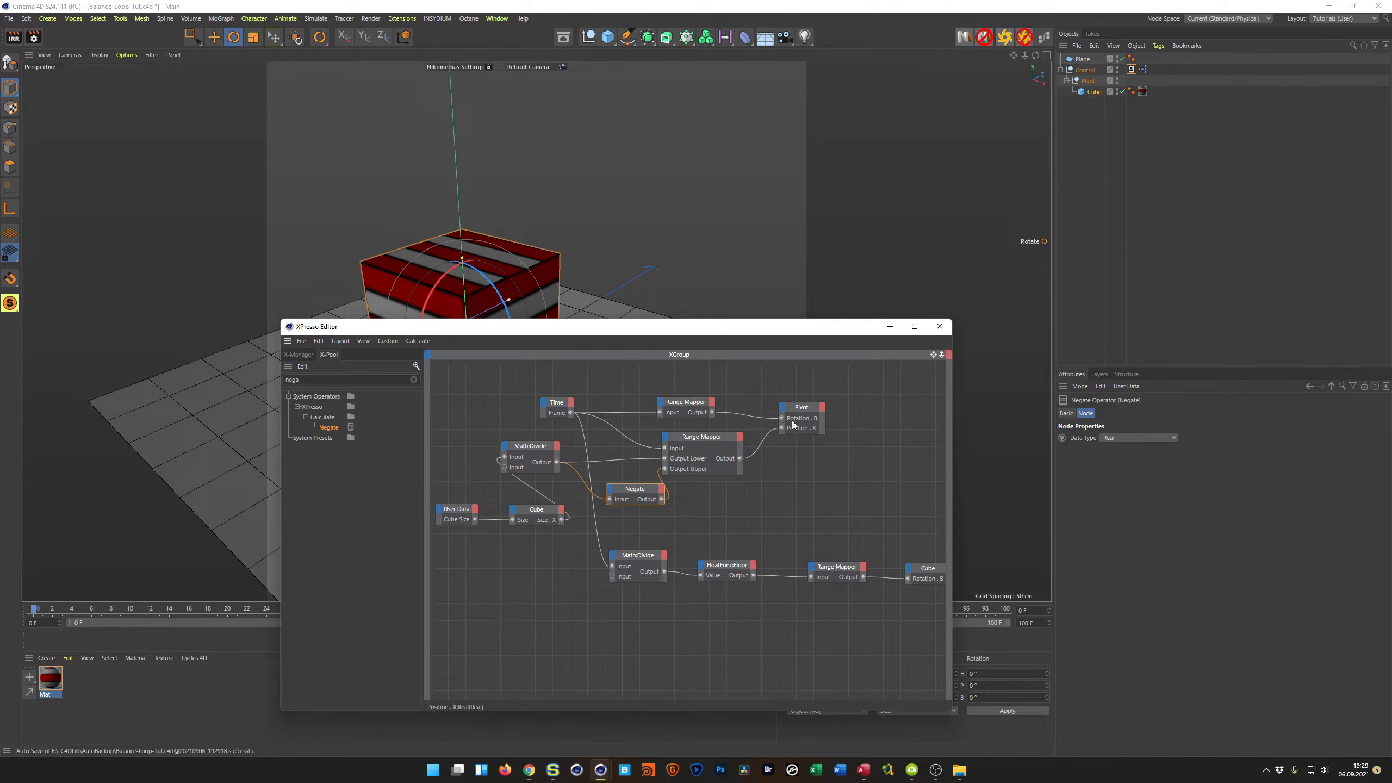
pyautogui.moveTo(804, 411); pyautogui.dragTo(823, 411)
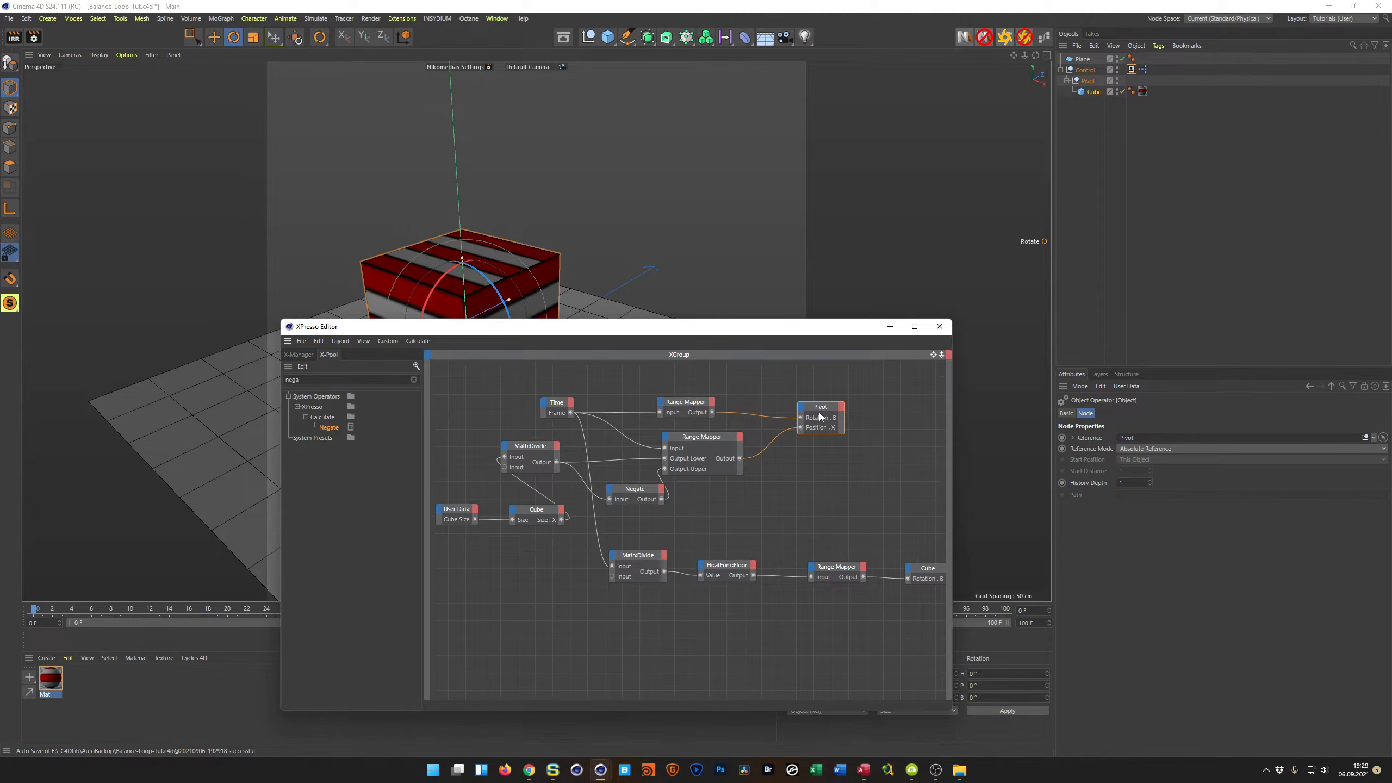
pyautogui.moveTo(827, 330); pyautogui.dragTo(865, 351)
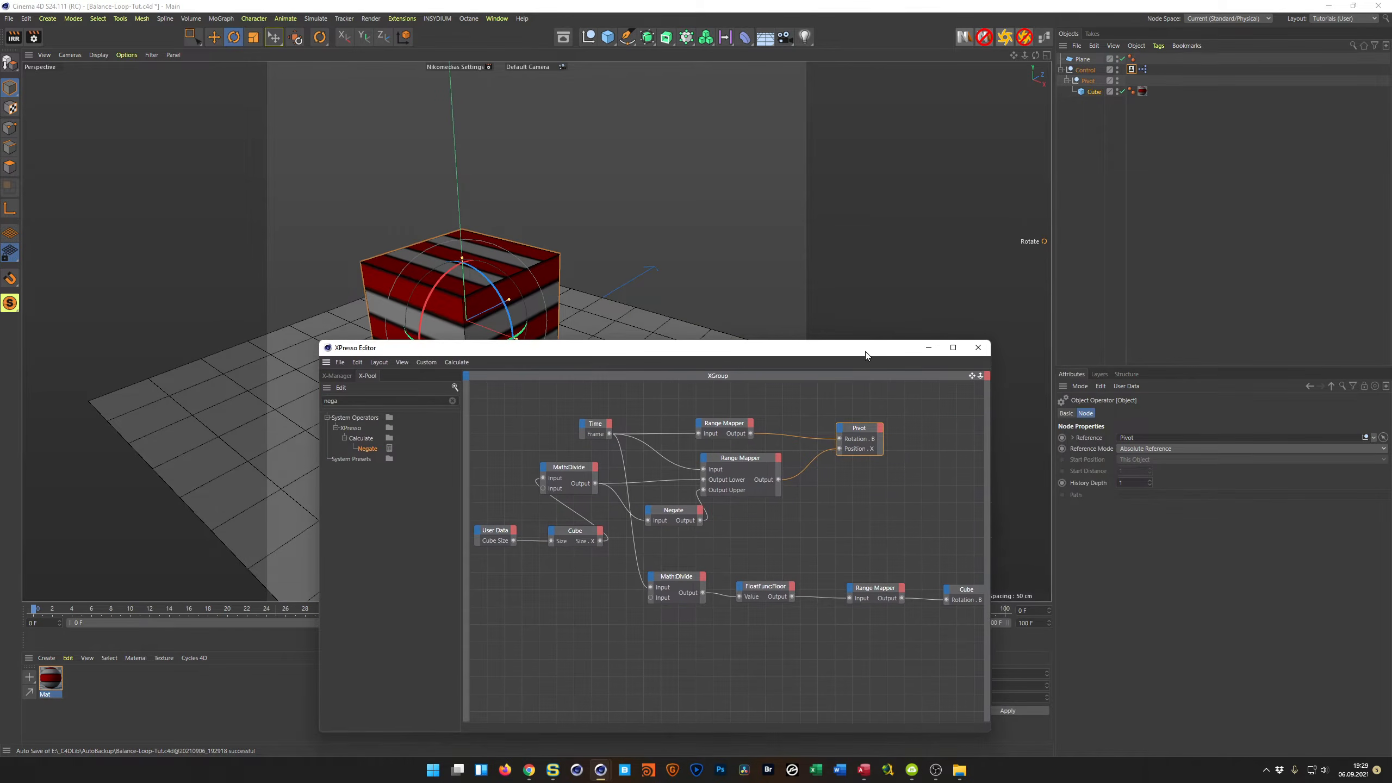
# Try larger and smaller Cube Size values on the User Data tag and restore the size to 100
pyautogui.click(1130, 69)
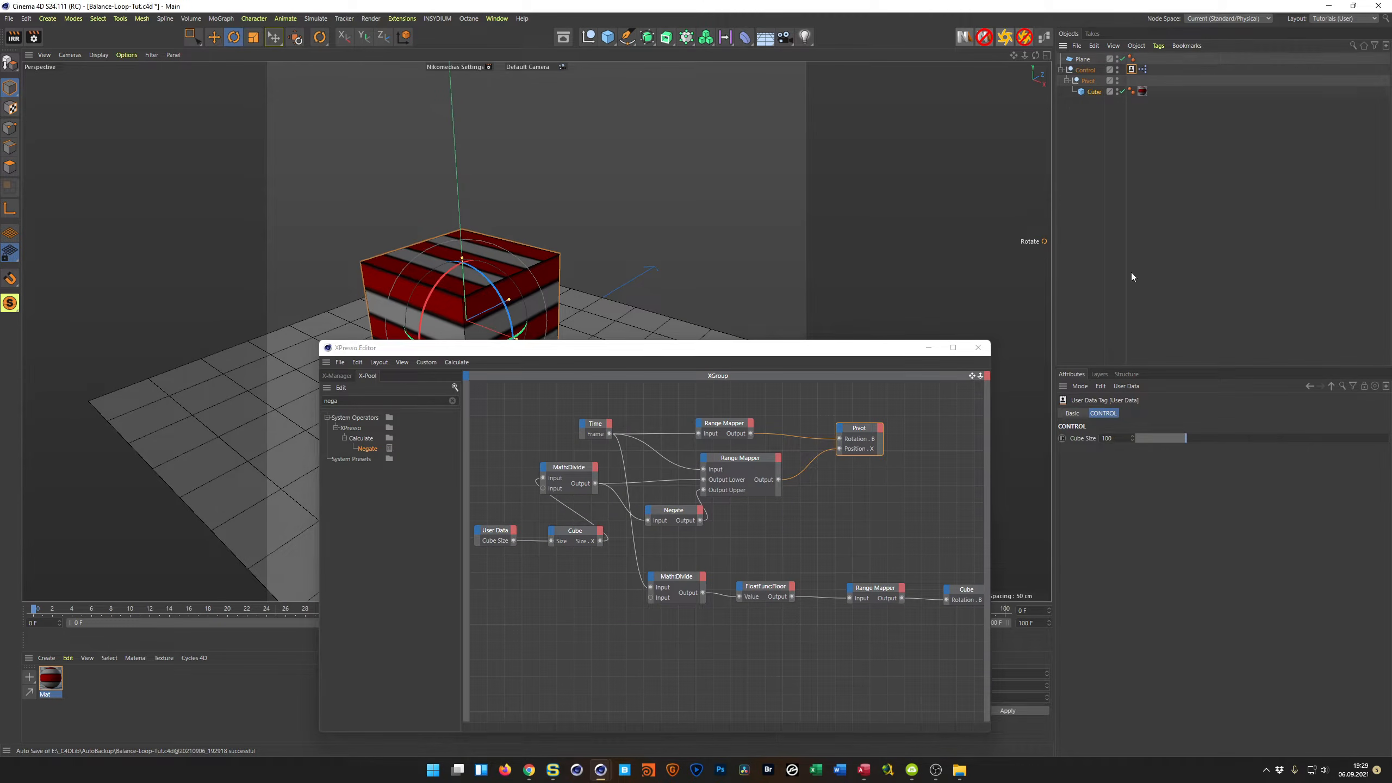
pyautogui.moveTo(1187, 443); pyautogui.dragTo(1222, 439)
pyautogui.moveTo(831, 349)
pyautogui.mouseDown()
pyautogui.moveTo(1123, 333)
pyautogui.moveTo(815, 335)
pyautogui.mouseUp()
pyautogui.moveTo(1184, 431); pyautogui.dragTo(1146, 441)
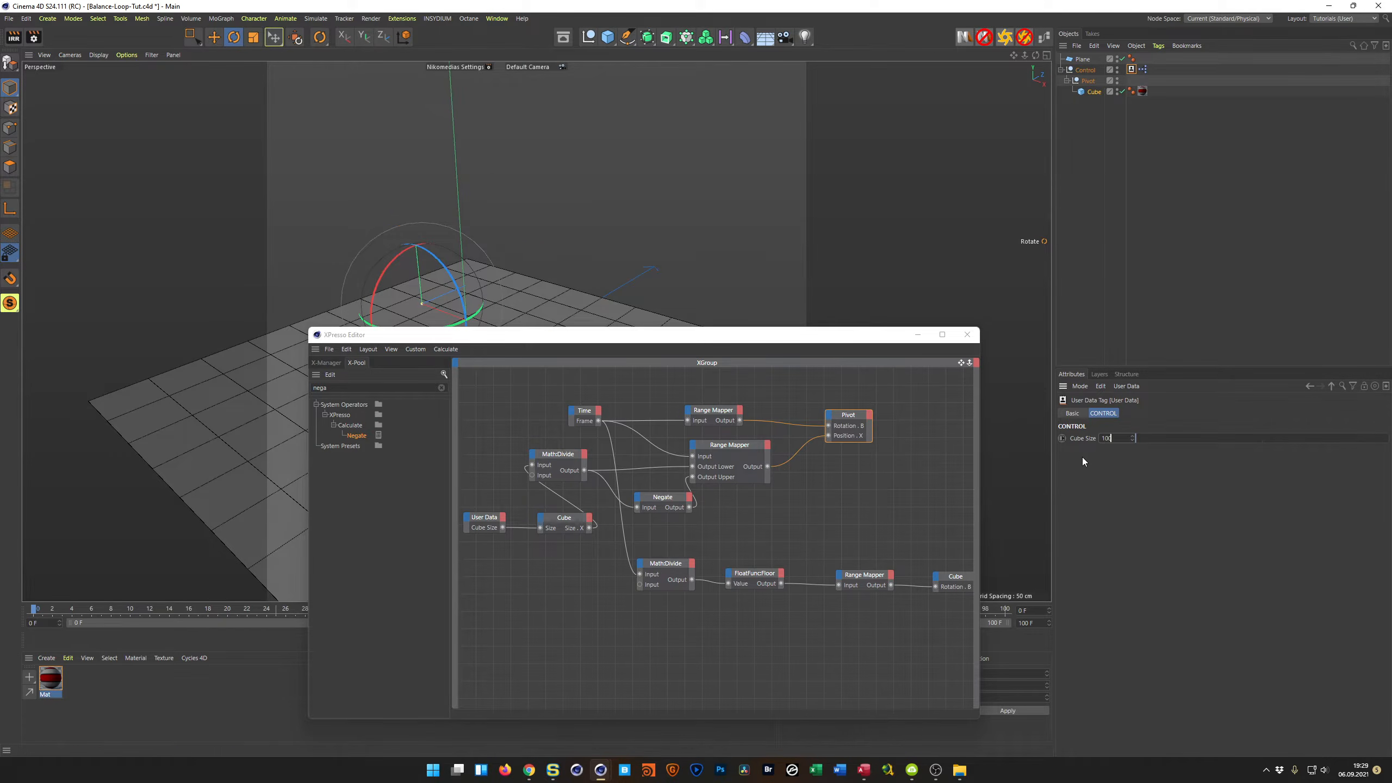
pyautogui.write('100')
pyautogui.press('Return')
pyautogui.moveTo(760, 335); pyautogui.dragTo(931, 304)
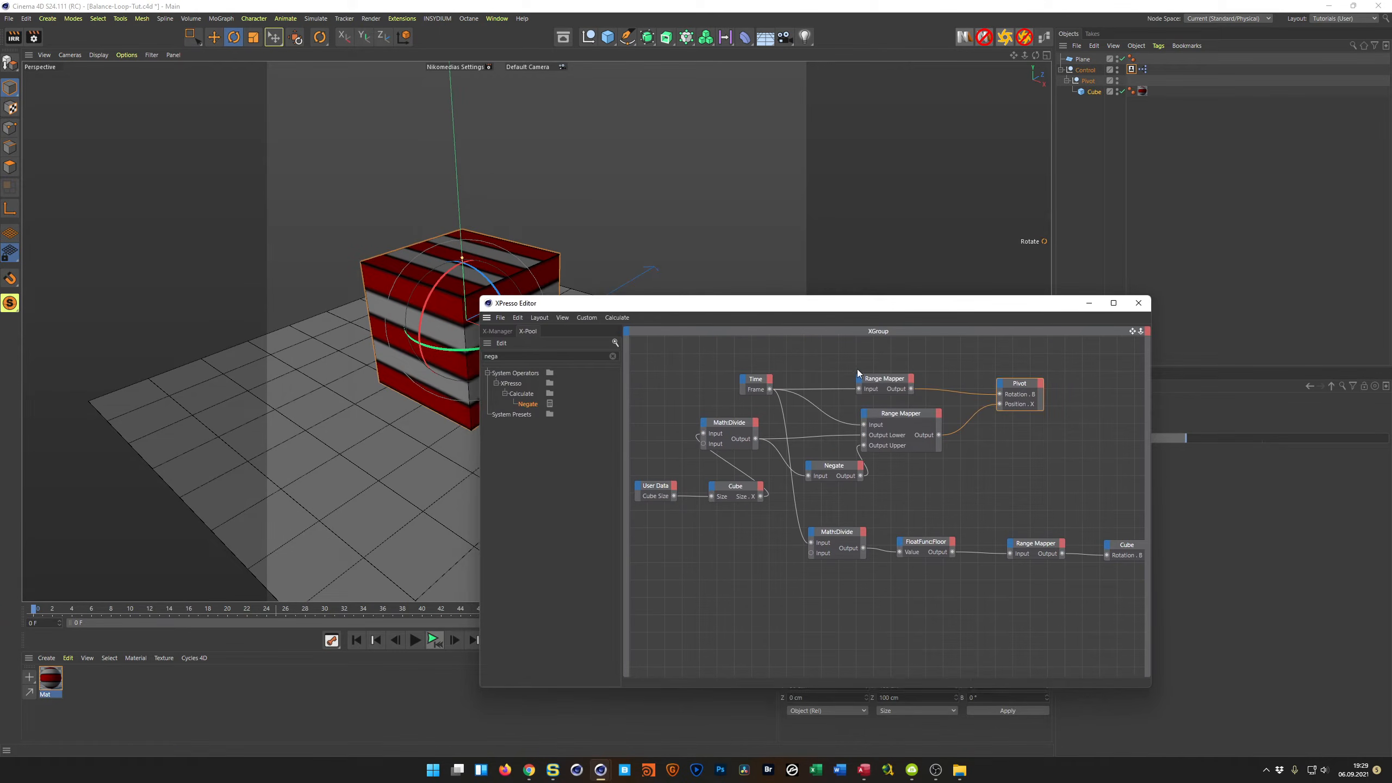
# Adjust the placement of the size-driven Cube node and add a Position . Y input to it from the Cube's coordinates
pyautogui.moveTo(673, 492); pyautogui.dragTo(714, 497)
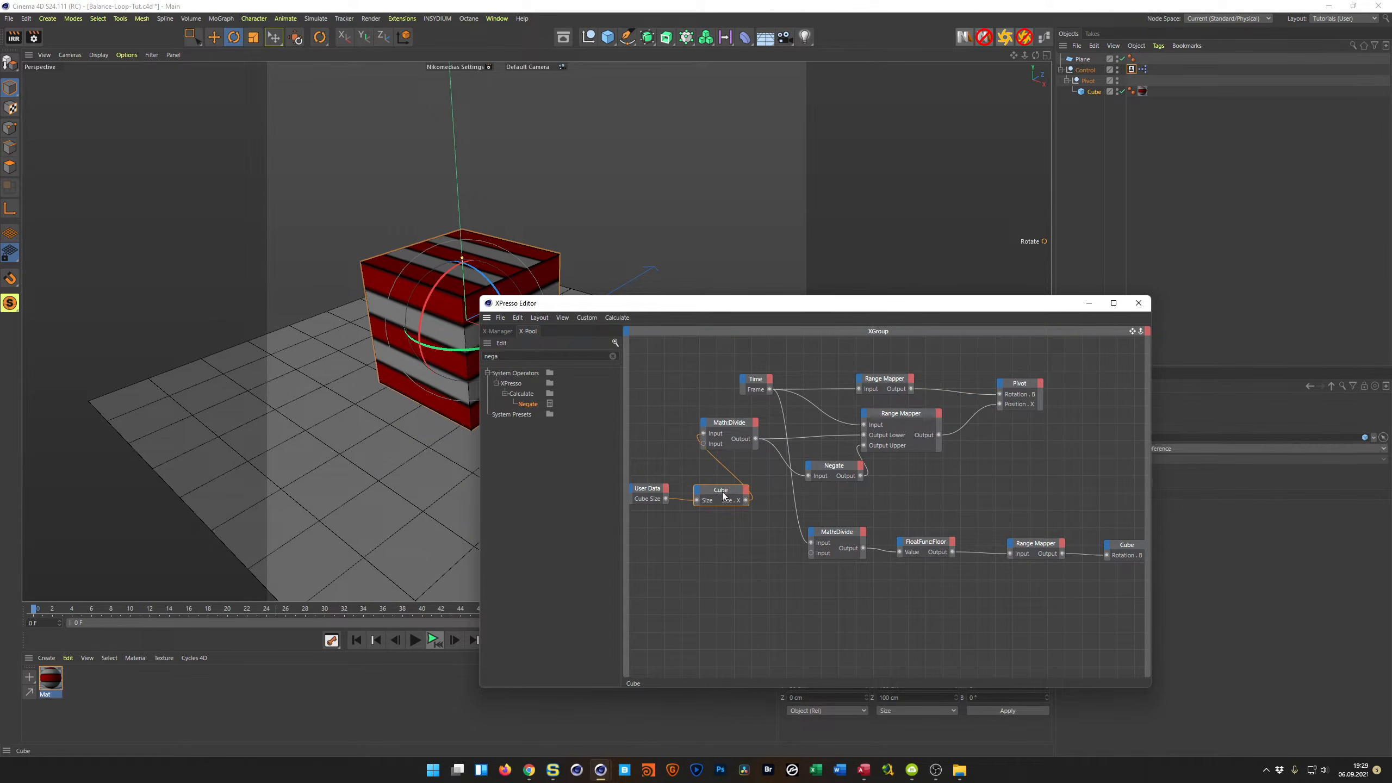
pyautogui.moveTo(725, 494); pyautogui.dragTo(730, 492)
pyautogui.moveTo(781, 309); pyautogui.dragTo(655, 252)
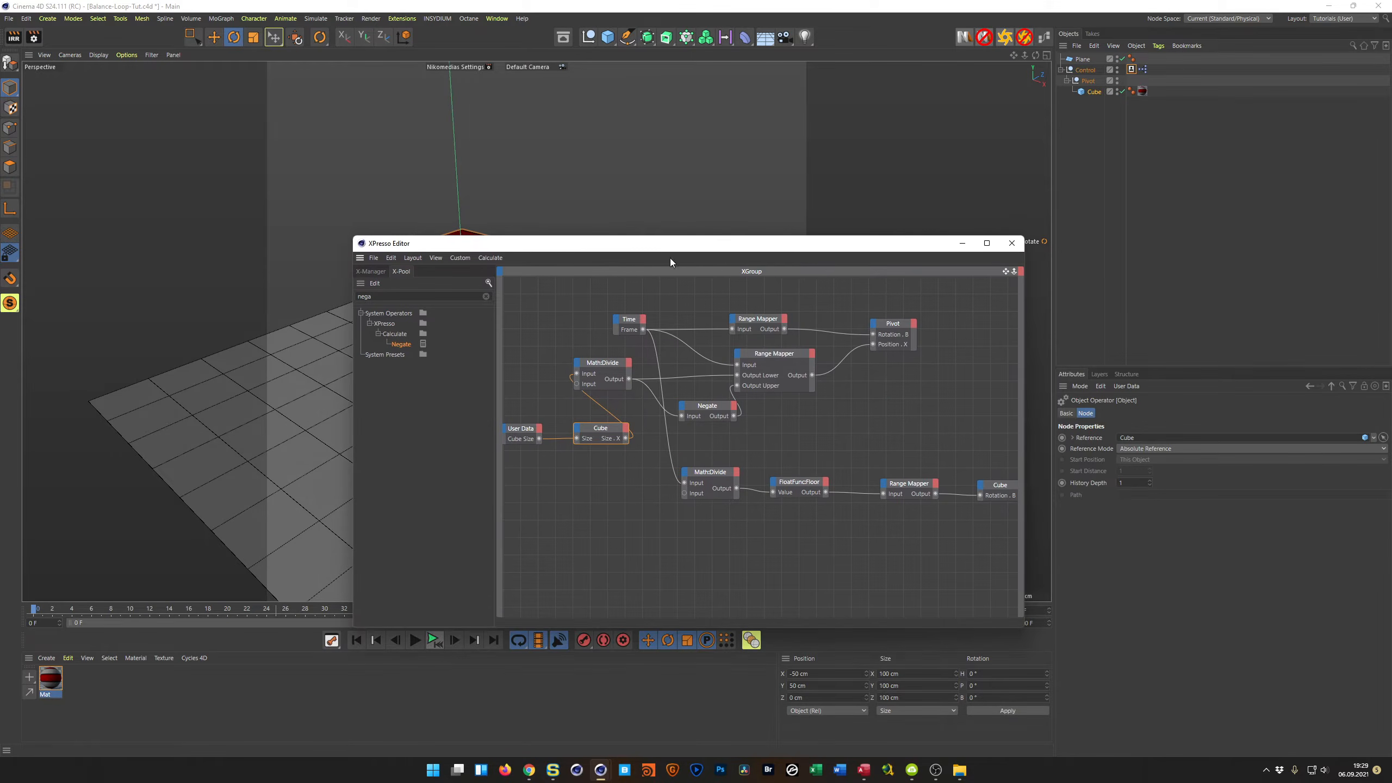
pyautogui.click(1094, 93)
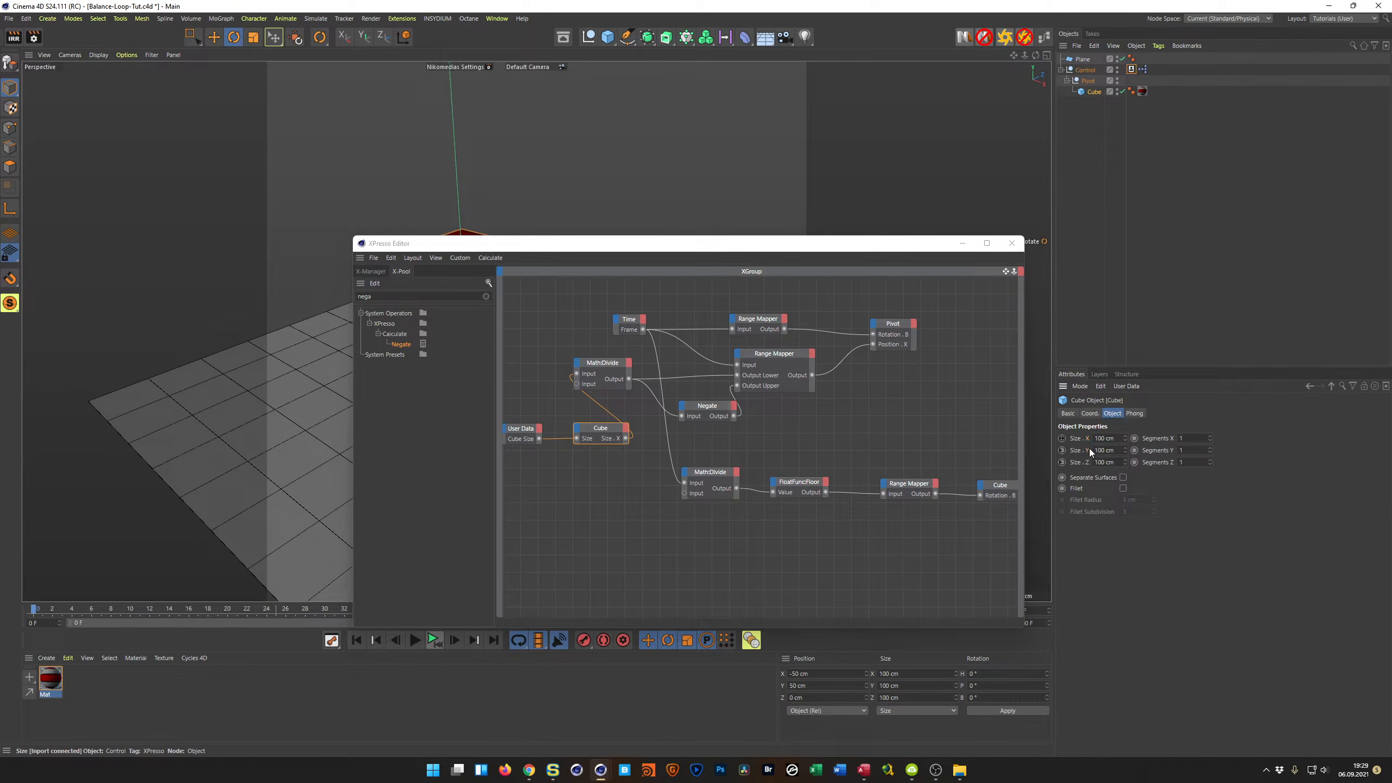
pyautogui.click(1089, 413)
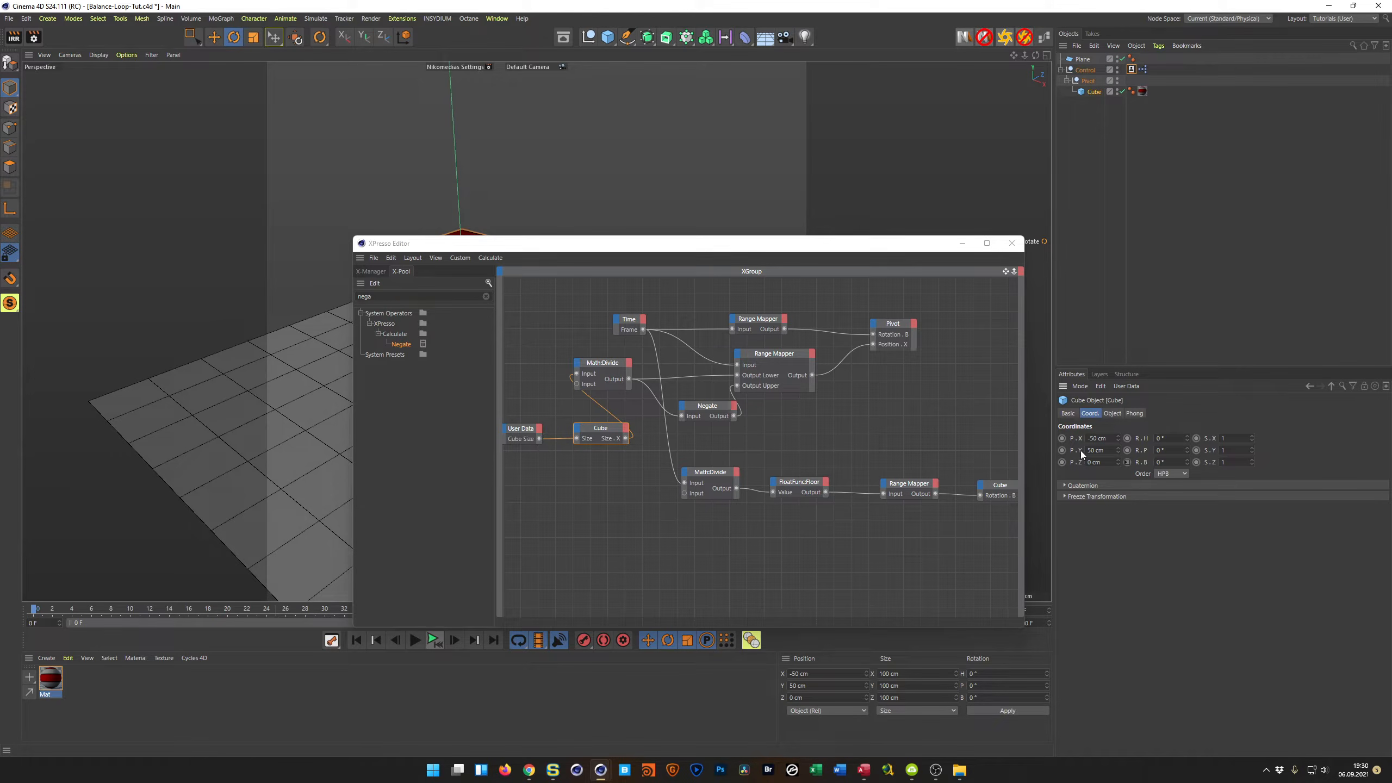
pyautogui.moveTo(560, 472); pyautogui.dragTo(606, 433)
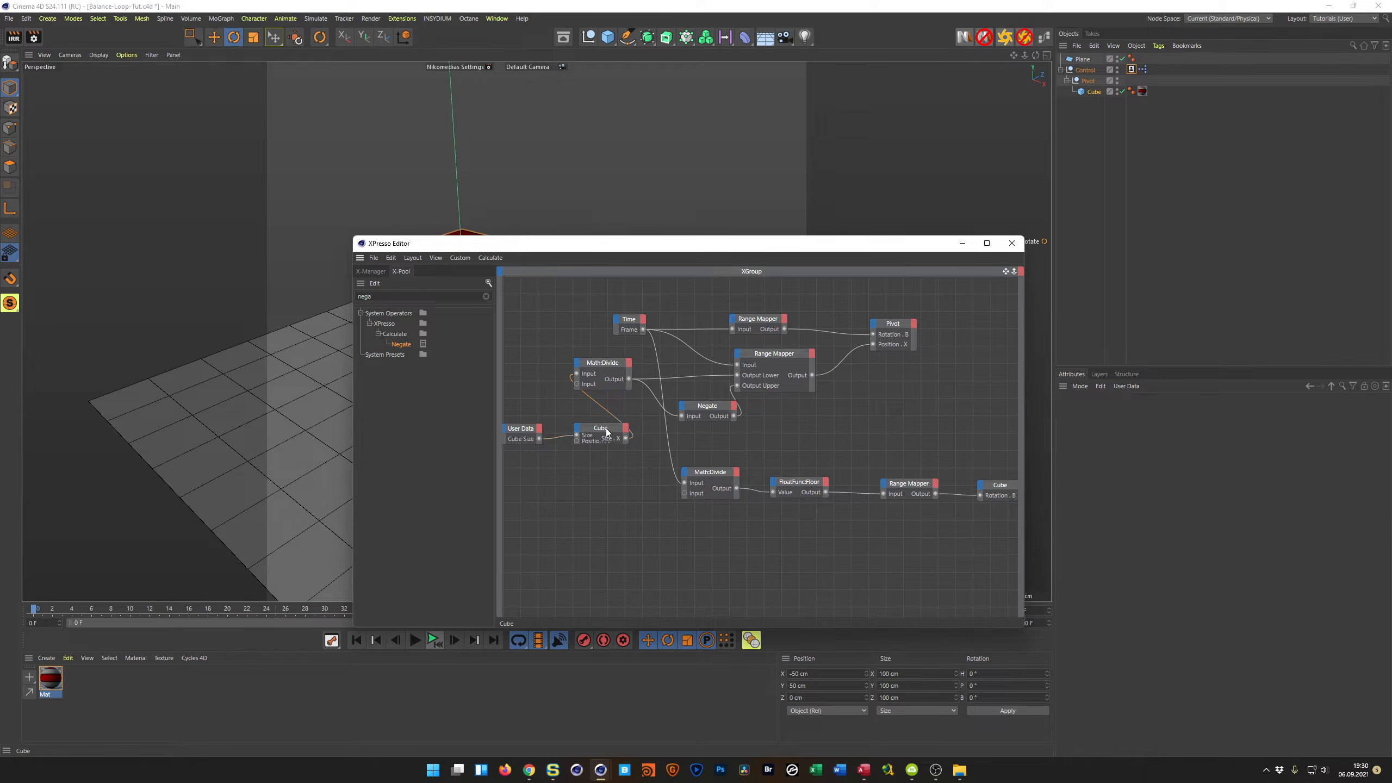
# Duplicate the divide-by-2 node, feed Cube Size into its first input, and connect its output to the Cube's Position . Y
pyautogui.keyDown('ctrl'); pyautogui.moveTo(607, 361); pyautogui.dragTo(548, 474); pyautogui.keyUp('ctrl')
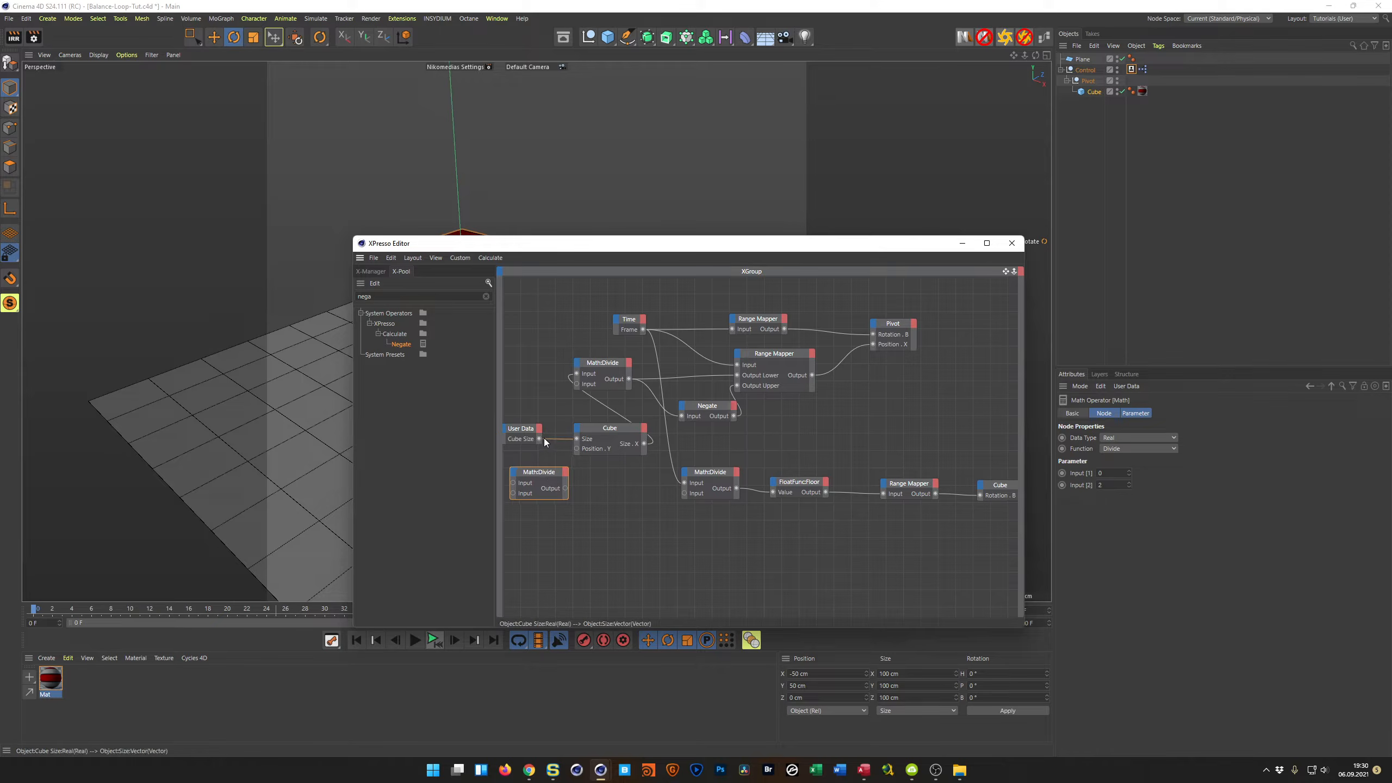
pyautogui.moveTo(538, 439); pyautogui.dragTo(513, 482)
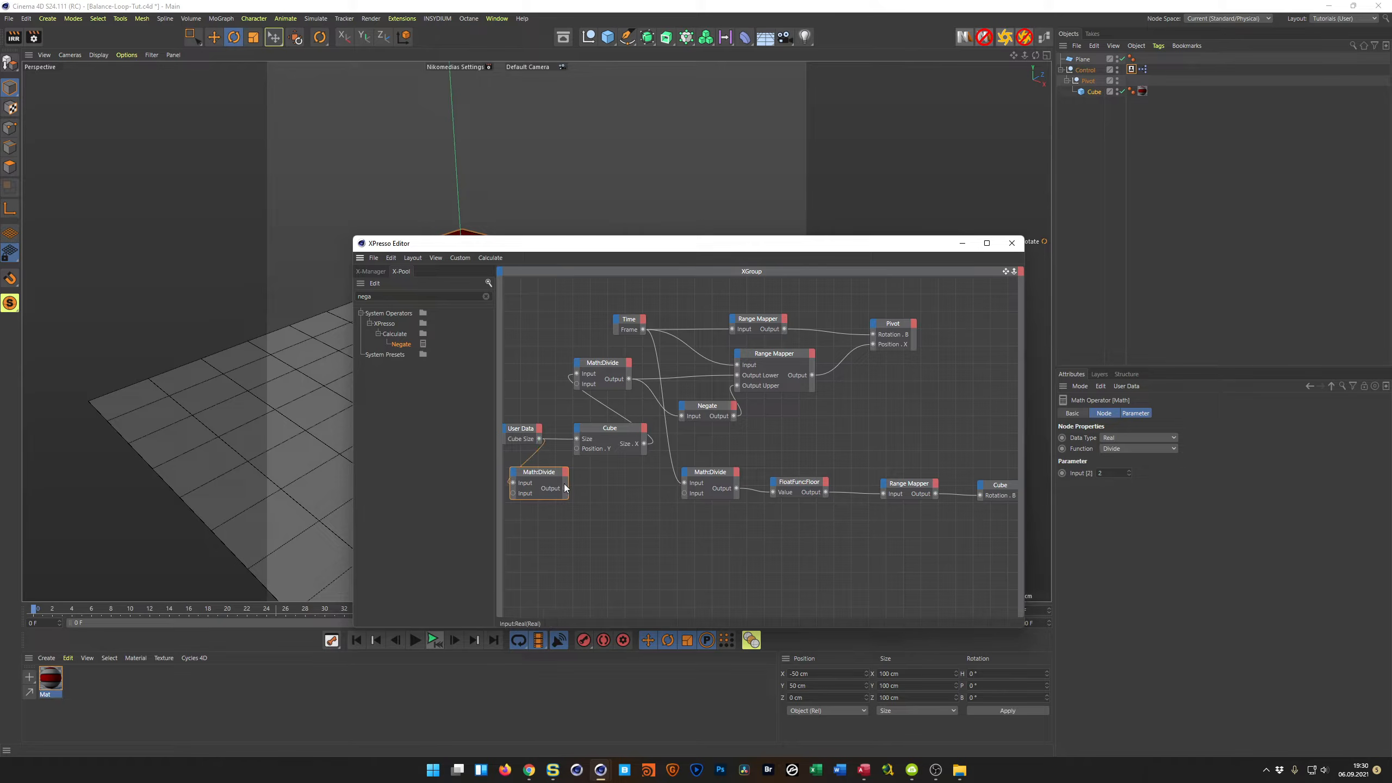
pyautogui.moveTo(578, 451); pyautogui.dragTo(576, 449)
pyautogui.moveTo(739, 247); pyautogui.dragTo(933, 505)
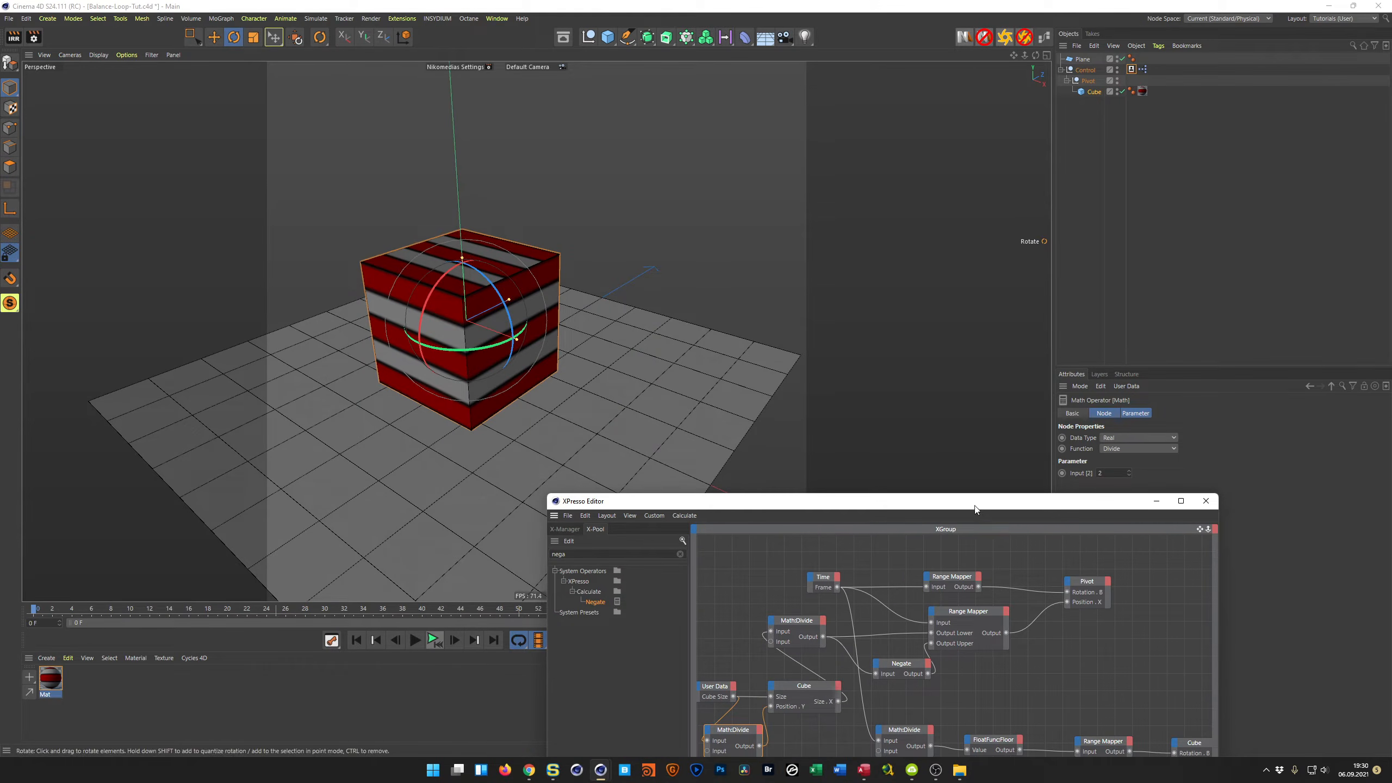
# Set Cube Size to 157 on the User Data tag and check the enlarged cube at the start of the timeline
pyautogui.moveTo(974, 509); pyautogui.dragTo(871, 521)
pyautogui.click(1130, 69)
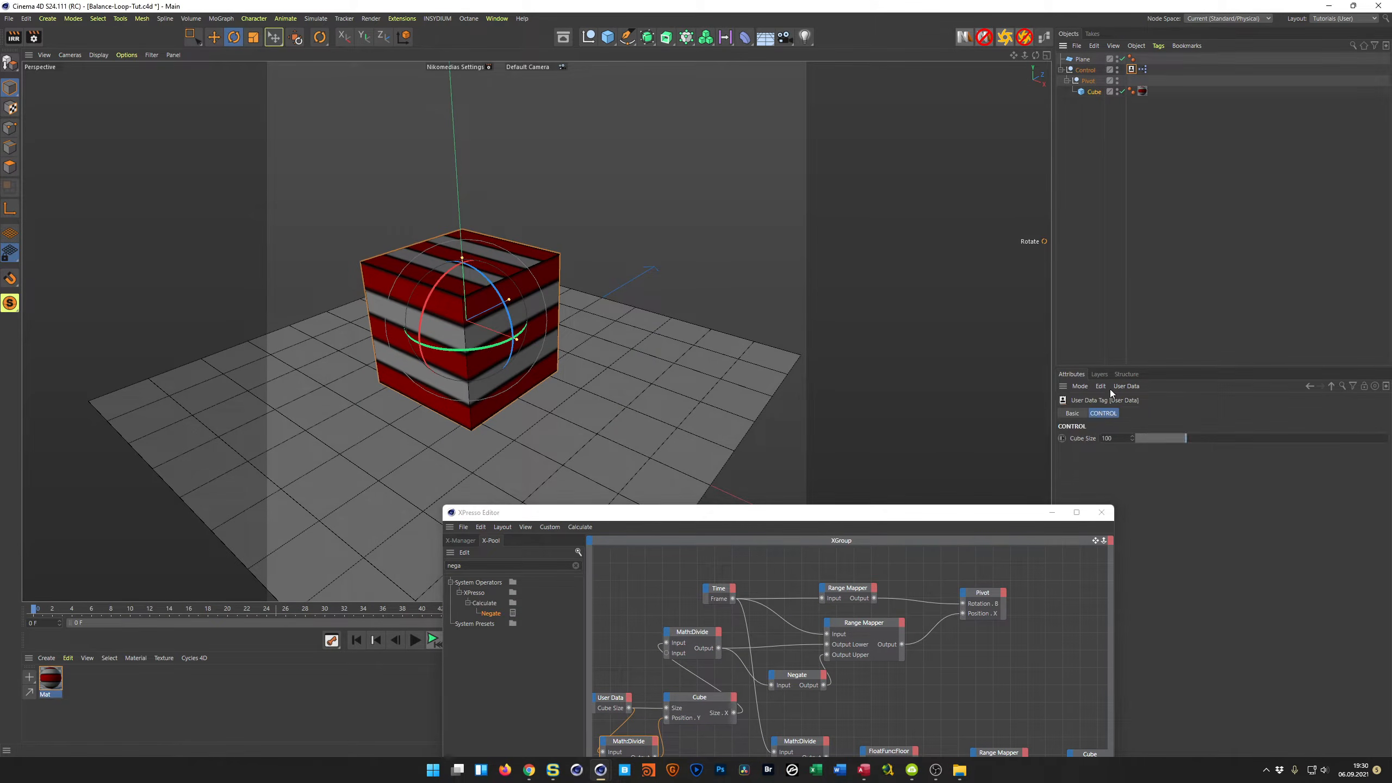
pyautogui.moveTo(1185, 438)
pyautogui.mouseDown()
pyautogui.moveTo(1253, 446)
pyautogui.moveTo(1149, 457)
pyautogui.moveTo(1228, 454)
pyautogui.moveTo(1181, 460)
pyautogui.mouseUp()
pyautogui.moveTo(1210, 458); pyautogui.dragTo(1214, 457)
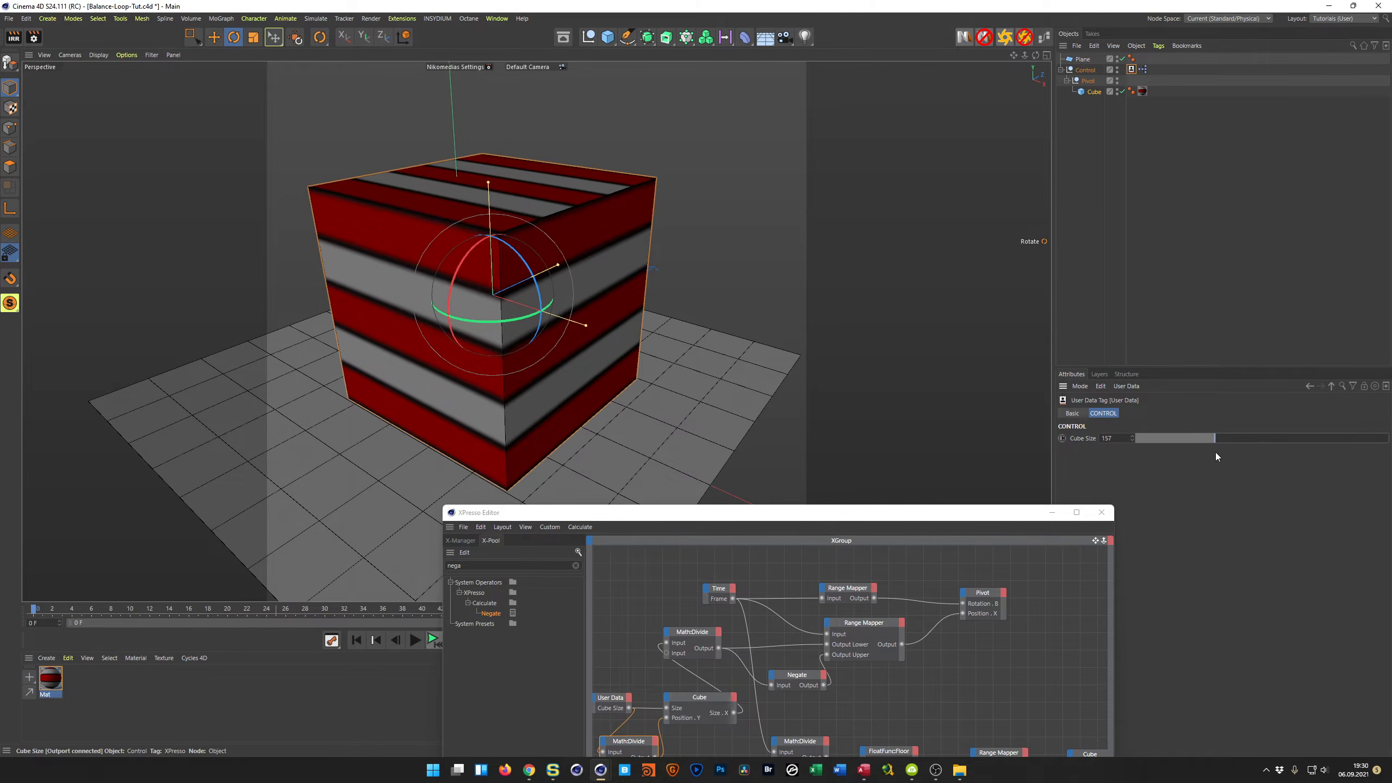
pyautogui.moveTo(37, 611)
pyautogui.mouseDown()
pyautogui.moveTo(178, 624)
pyautogui.moveTo(33, 620)
pyautogui.mouseUp()
# Move the size-driven Cube node and the frame Divide node to open up space in the graph
pyautogui.moveTo(550, 512); pyautogui.dragTo(479, 258)
pyautogui.moveTo(621, 443); pyautogui.dragTo(626, 451)
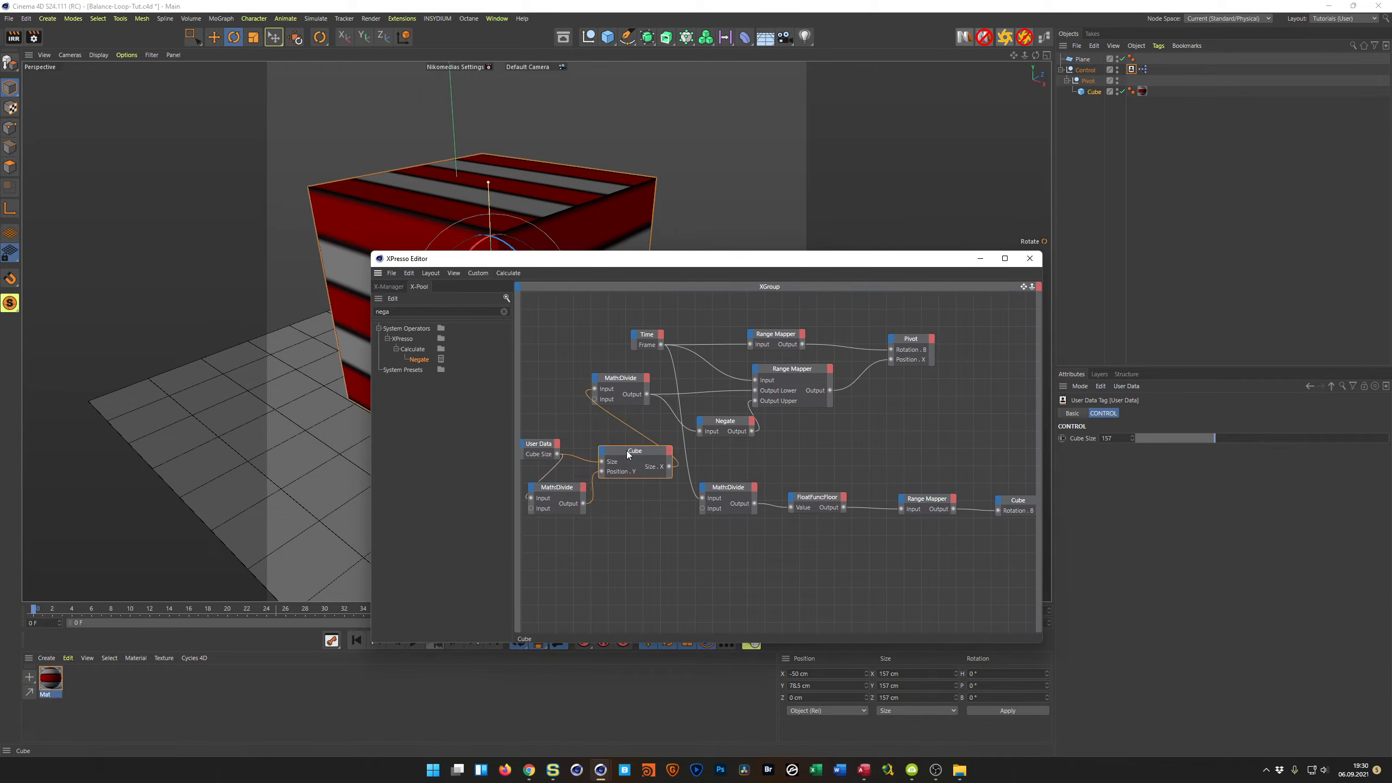
pyautogui.moveTo(721, 487); pyautogui.dragTo(755, 492)
# Select the Pivot and examine its position relative to the cube's lower corner in the front view
pyautogui.moveTo(748, 265); pyautogui.dragTo(685, 699)
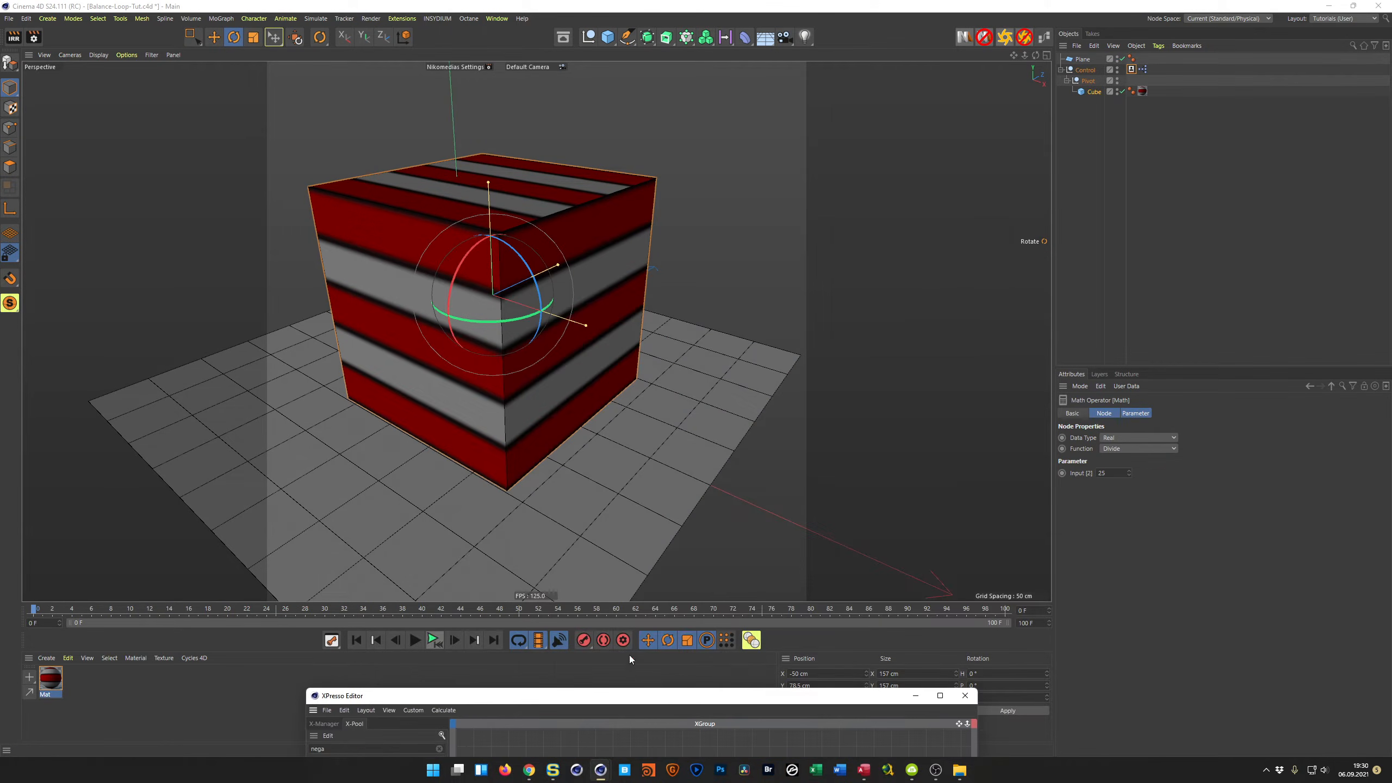
pyautogui.middleClick(667, 507)
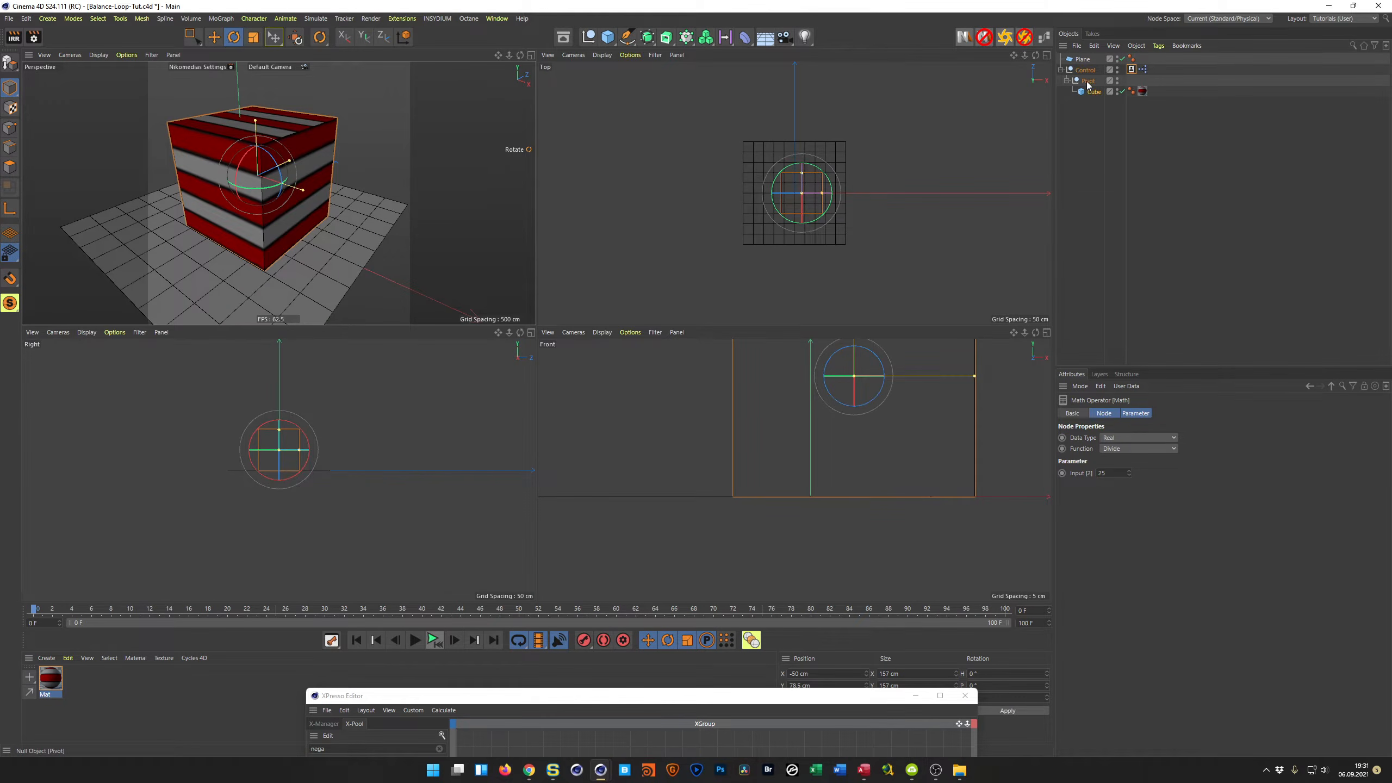
pyautogui.click(895, 508)
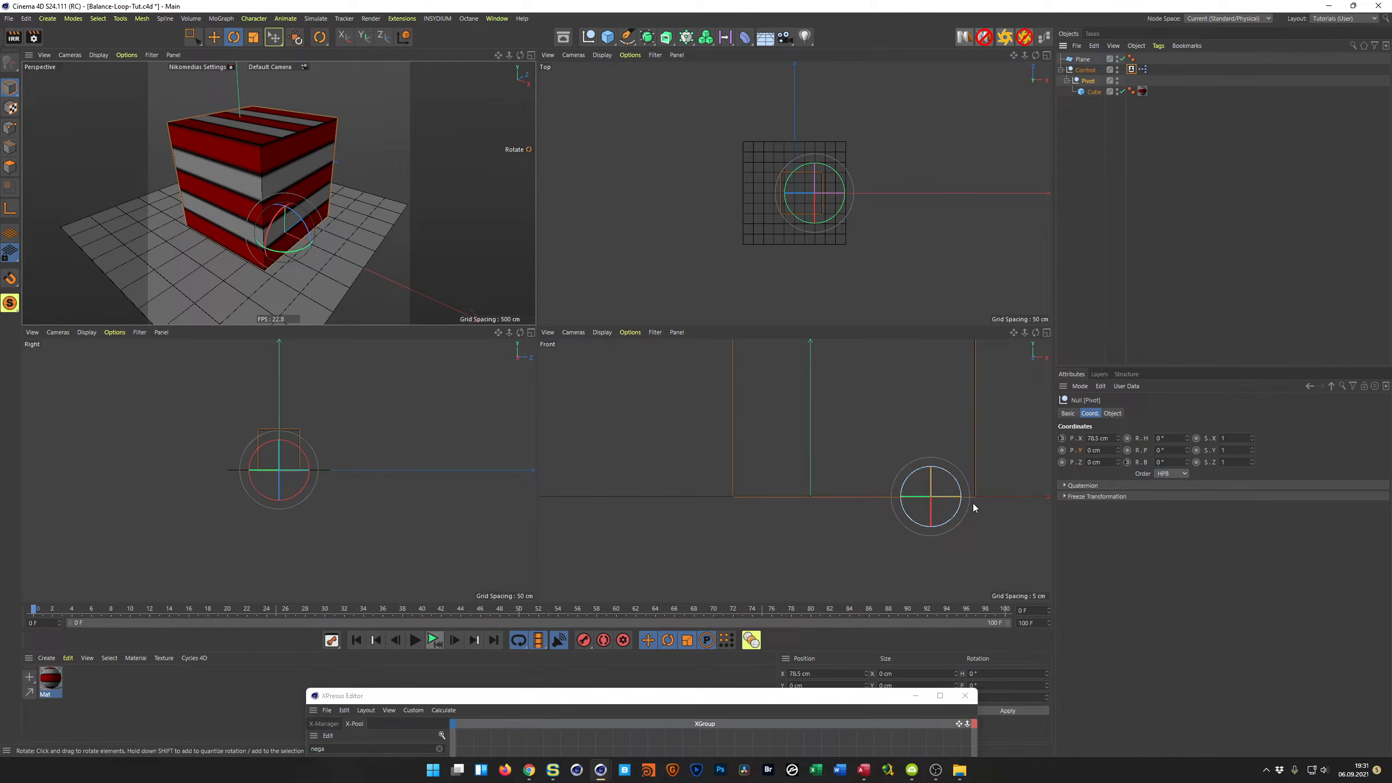
pyautogui.scroll(-5, 792, 466)
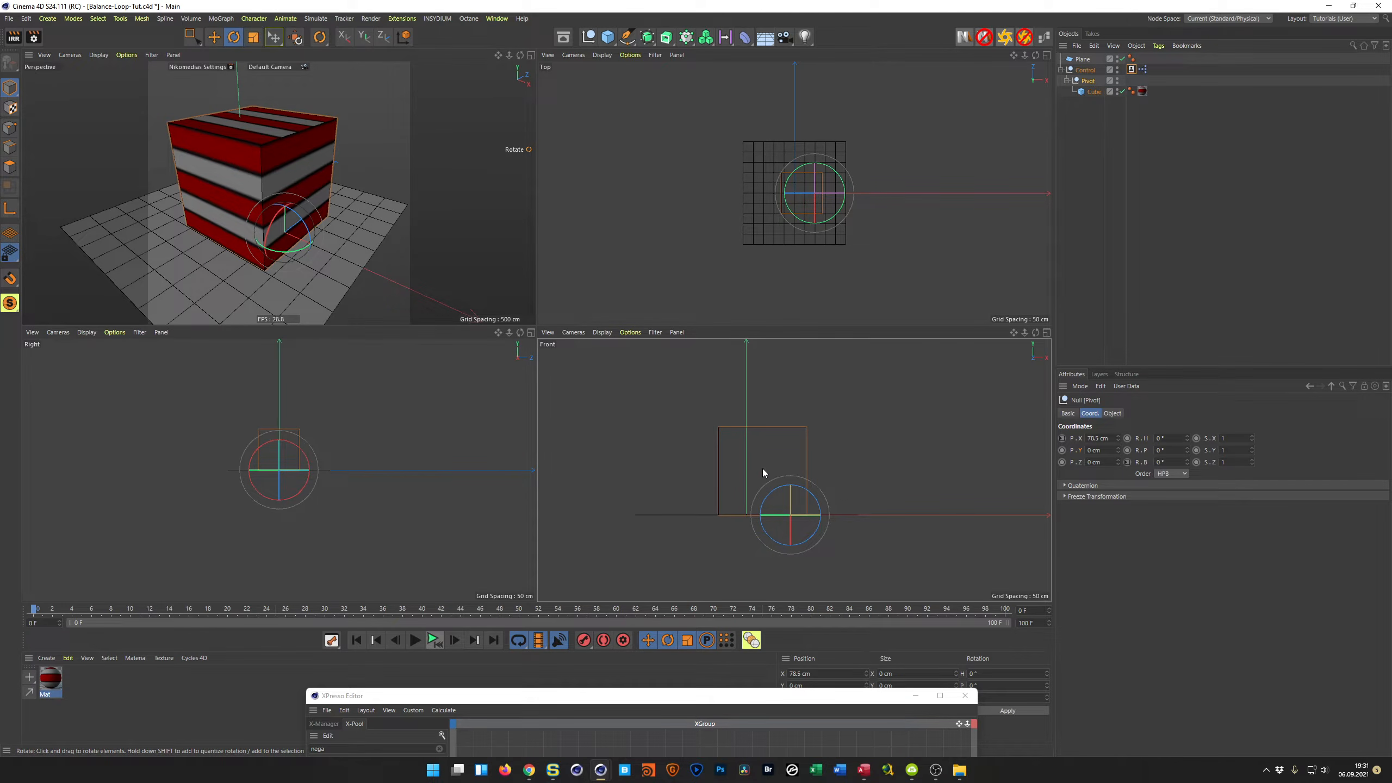
pyautogui.middleClick(423, 280)
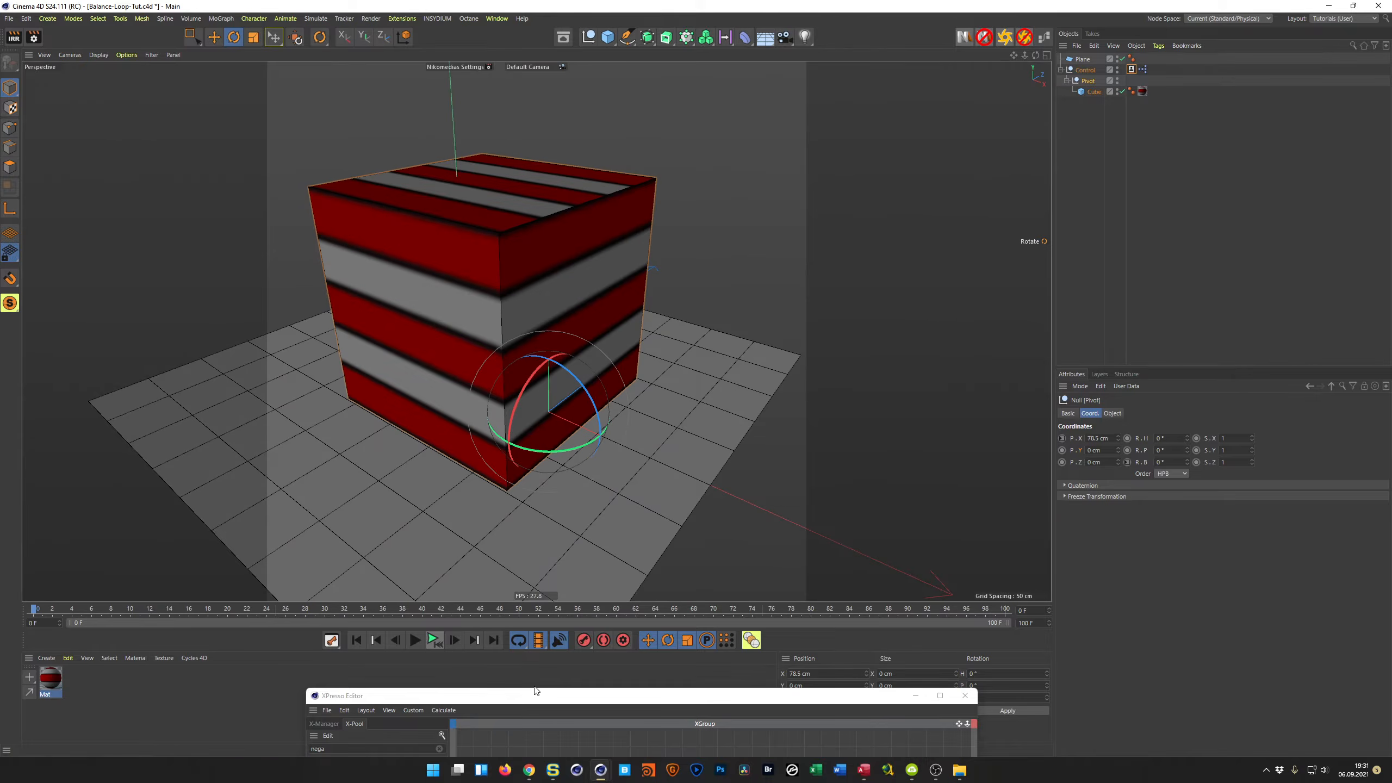
# Reposition the size-driven Cube node and add a Position . X input to it from the Cube's coordinates
pyautogui.moveTo(534, 695); pyautogui.dragTo(746, 258)
pyautogui.moveTo(778, 449); pyautogui.dragTo(787, 462)
pyautogui.moveTo(1068, 260); pyautogui.dragTo(879, 280)
pyautogui.click(1093, 92)
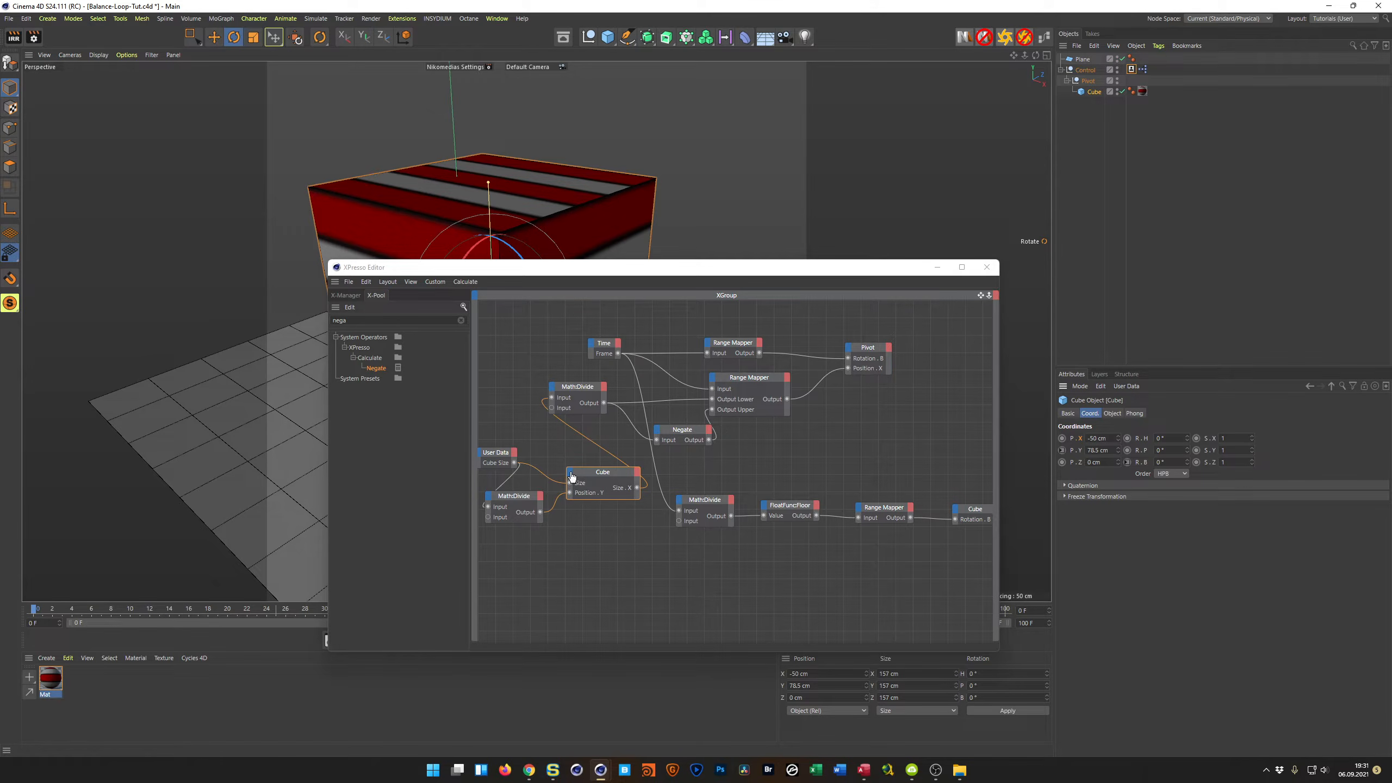
pyautogui.moveTo(607, 501)
pyautogui.mouseDown()
pyautogui.moveTo(606, 515)
pyautogui.moveTo(617, 483)
pyautogui.mouseUp()
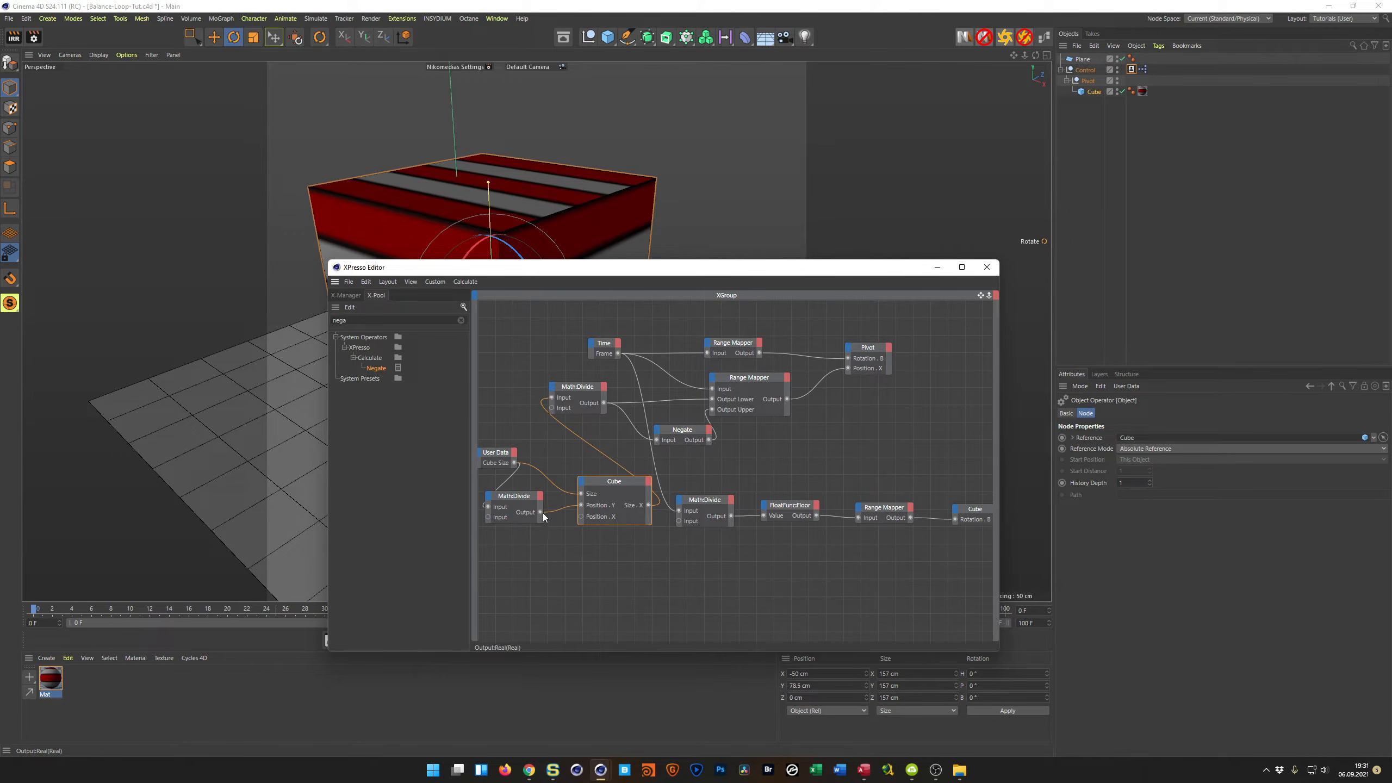
# Try feeding the halved Cube Size directly into the Cube node's Position . X input and remove that connection
pyautogui.moveTo(581, 518); pyautogui.dragTo(581, 517)
pyautogui.moveTo(694, 273); pyautogui.dragTo(782, 271)
pyautogui.click(648, 526)
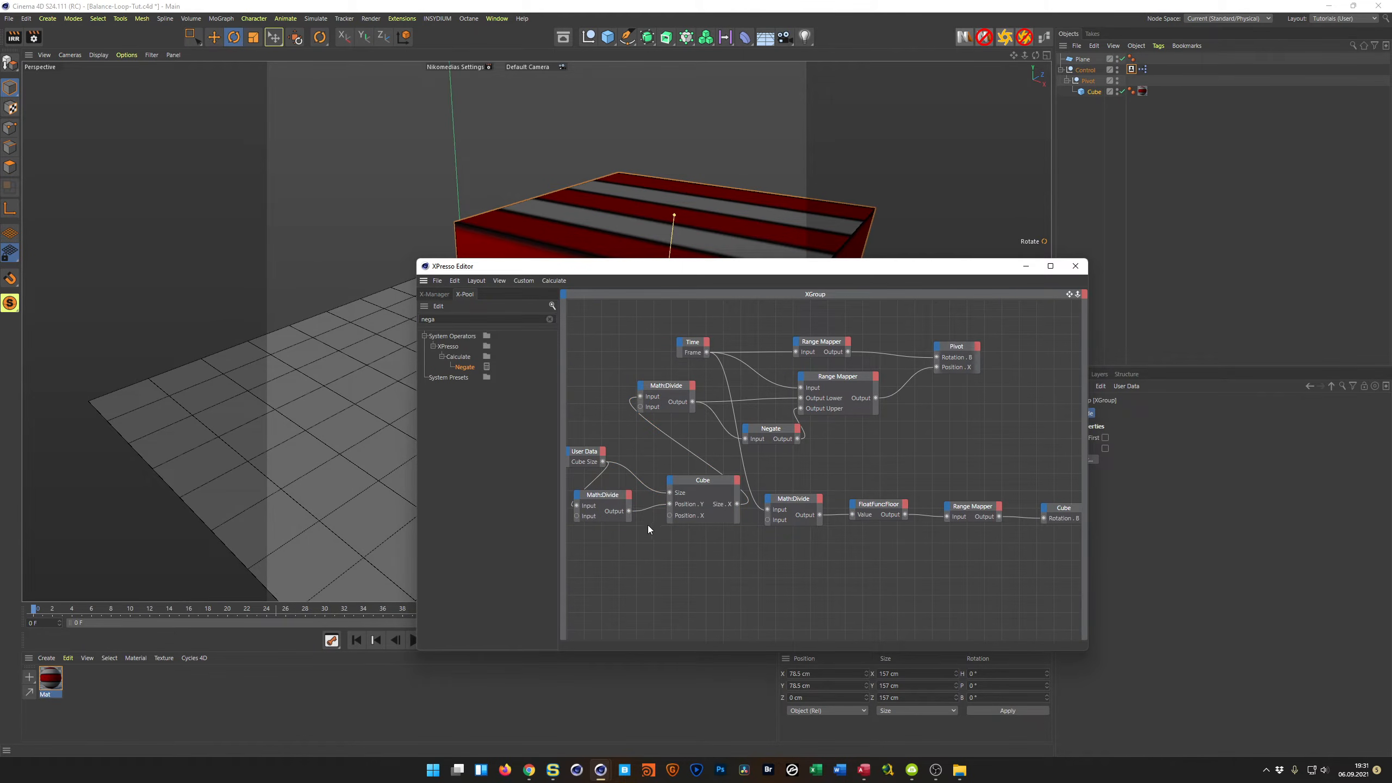
# Insert a Negate node between the halved Cube Size output and the size-driven Cube node's Position . X input
pyautogui.moveTo(616, 518); pyautogui.dragTo(596, 517)
pyautogui.moveTo(703, 480); pyautogui.dragTo(714, 480)
pyautogui.click(599, 518)
pyautogui.keyDown('alt'); pyautogui.moveTo(605, 527); pyautogui.dragTo(718, 498, button='middle'); pyautogui.keyUp('alt')
pyautogui.moveTo(685, 468); pyautogui.dragTo(669, 476)
pyautogui.moveTo(470, 371); pyautogui.dragTo(716, 528)
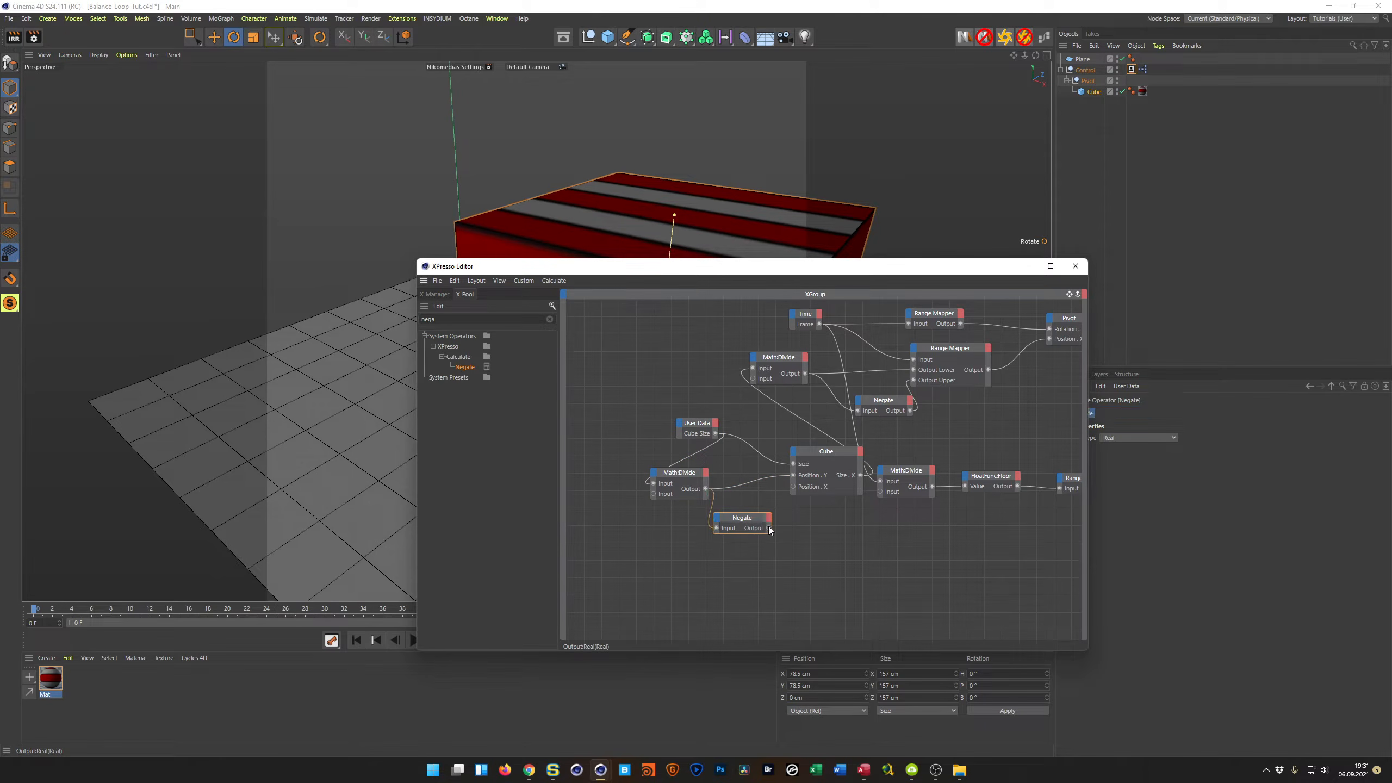
pyautogui.moveTo(793, 486); pyautogui.dragTo(791, 486)
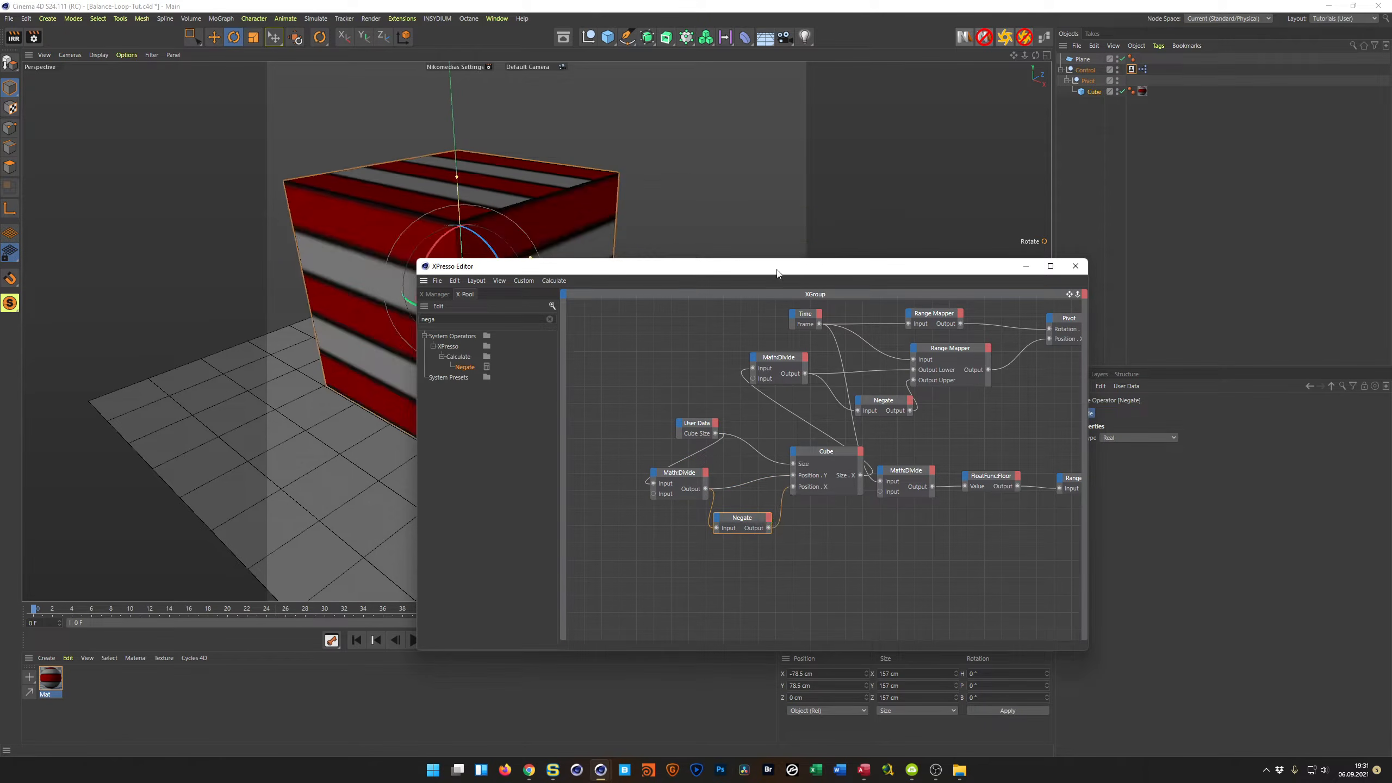
# Move the XPresso Editor aside, inspect the cube's placement in the four views, and play the tipping animation before returning to frame 0
pyautogui.moveTo(778, 271); pyautogui.dragTo(713, 682)
pyautogui.middleClick(695, 510)
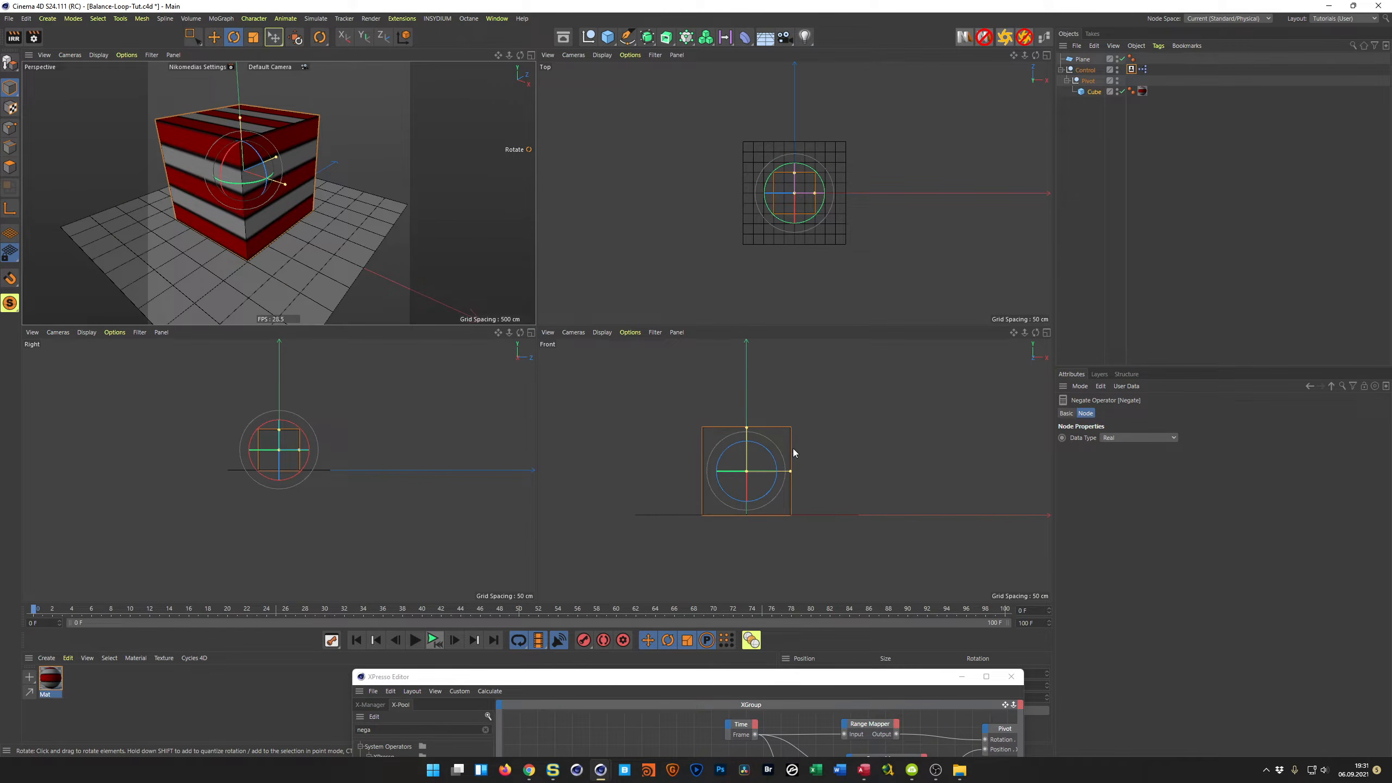
pyautogui.middleClick(450, 292)
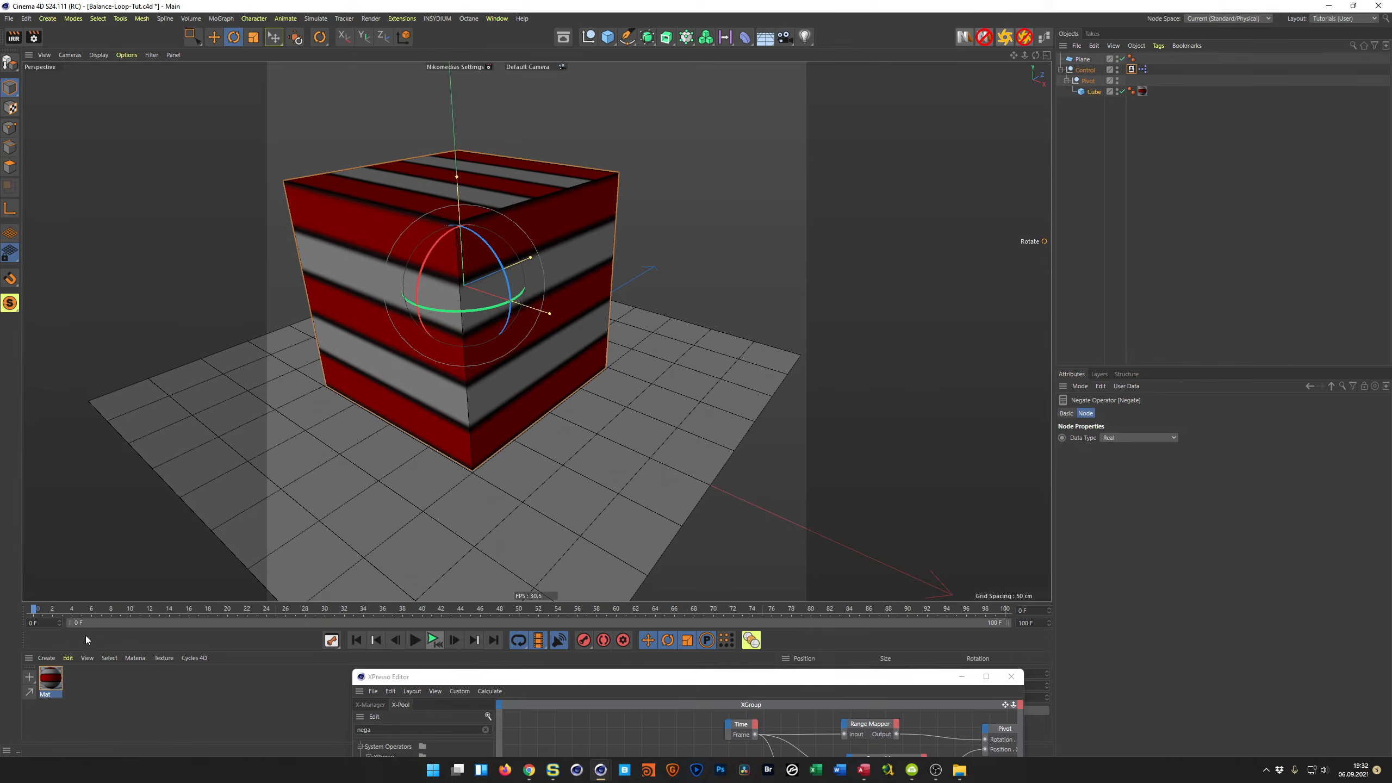
pyautogui.press('F8')
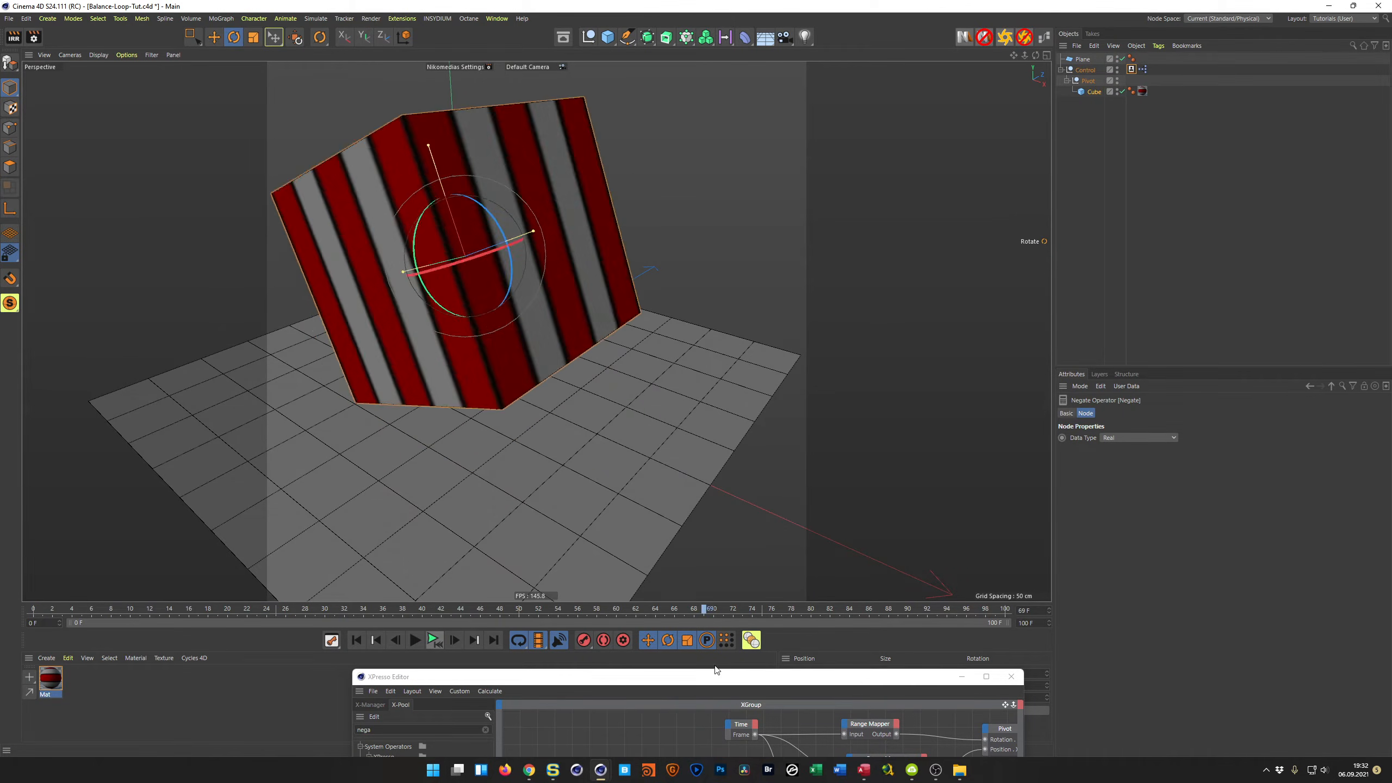
pyautogui.moveTo(608, 642); pyautogui.dragTo(31, 638)
# Test the setup with Cube Size at 264 and 42, scrubbing the timeline to check the tipping motion
pyautogui.click(1130, 69)
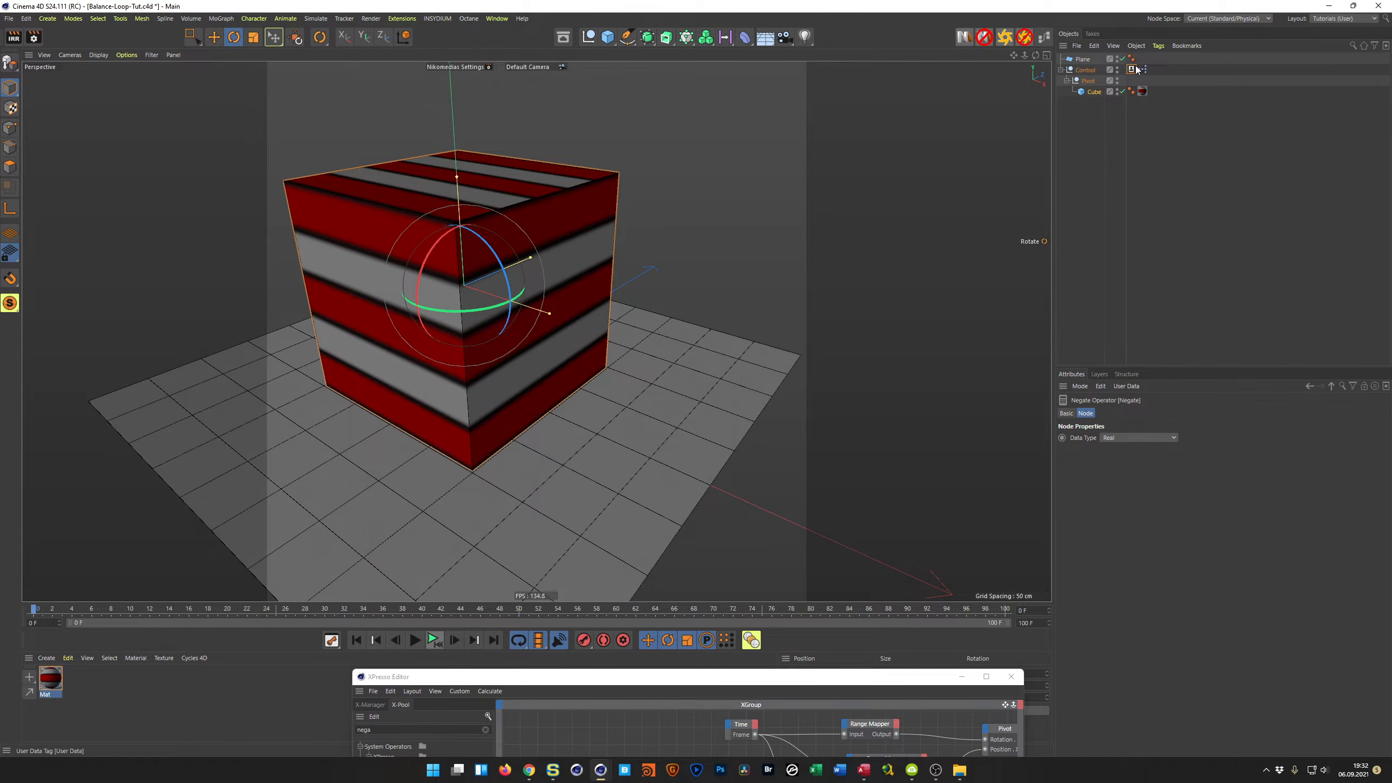
pyautogui.moveTo(1212, 437); pyautogui.dragTo(1268, 438)
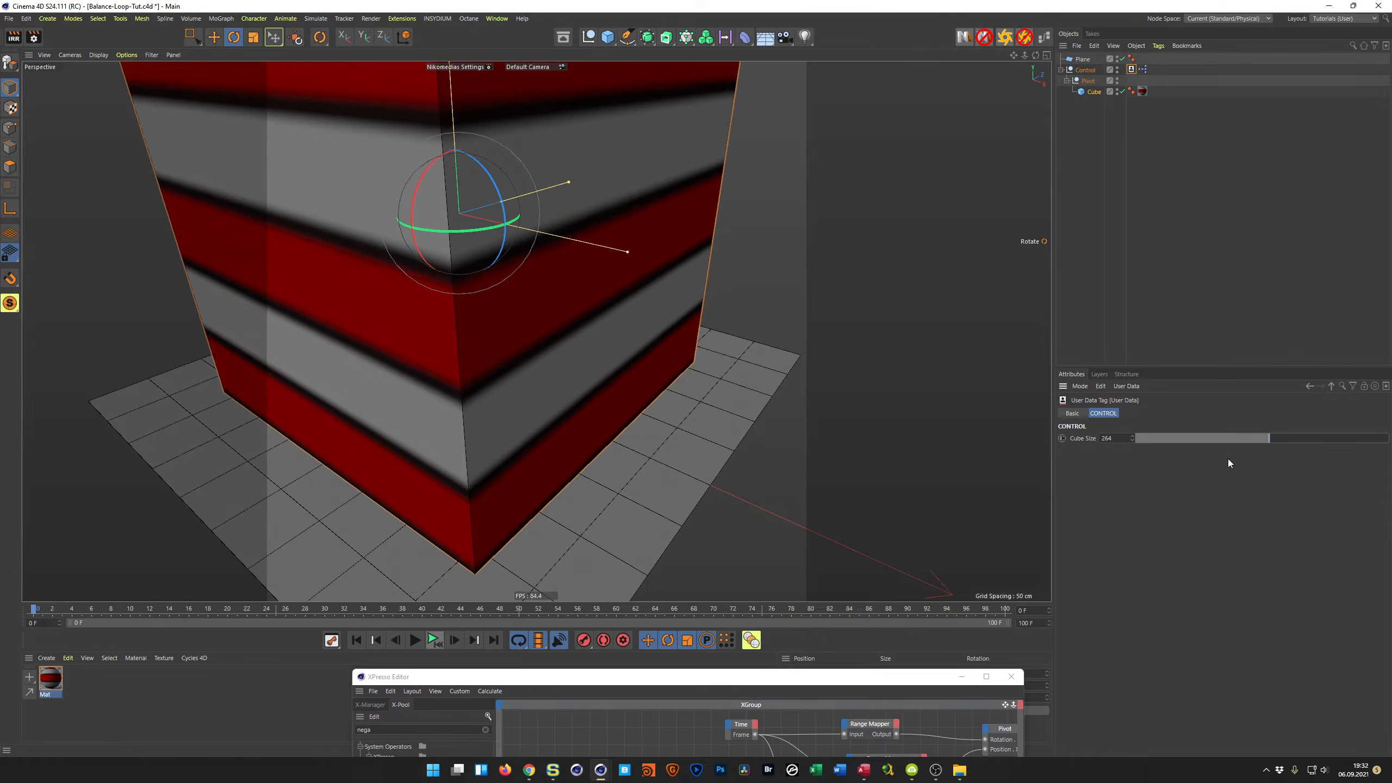
pyautogui.moveTo(29, 613); pyautogui.dragTo(34, 671)
pyautogui.moveTo(1178, 439); pyautogui.dragTo(1157, 442)
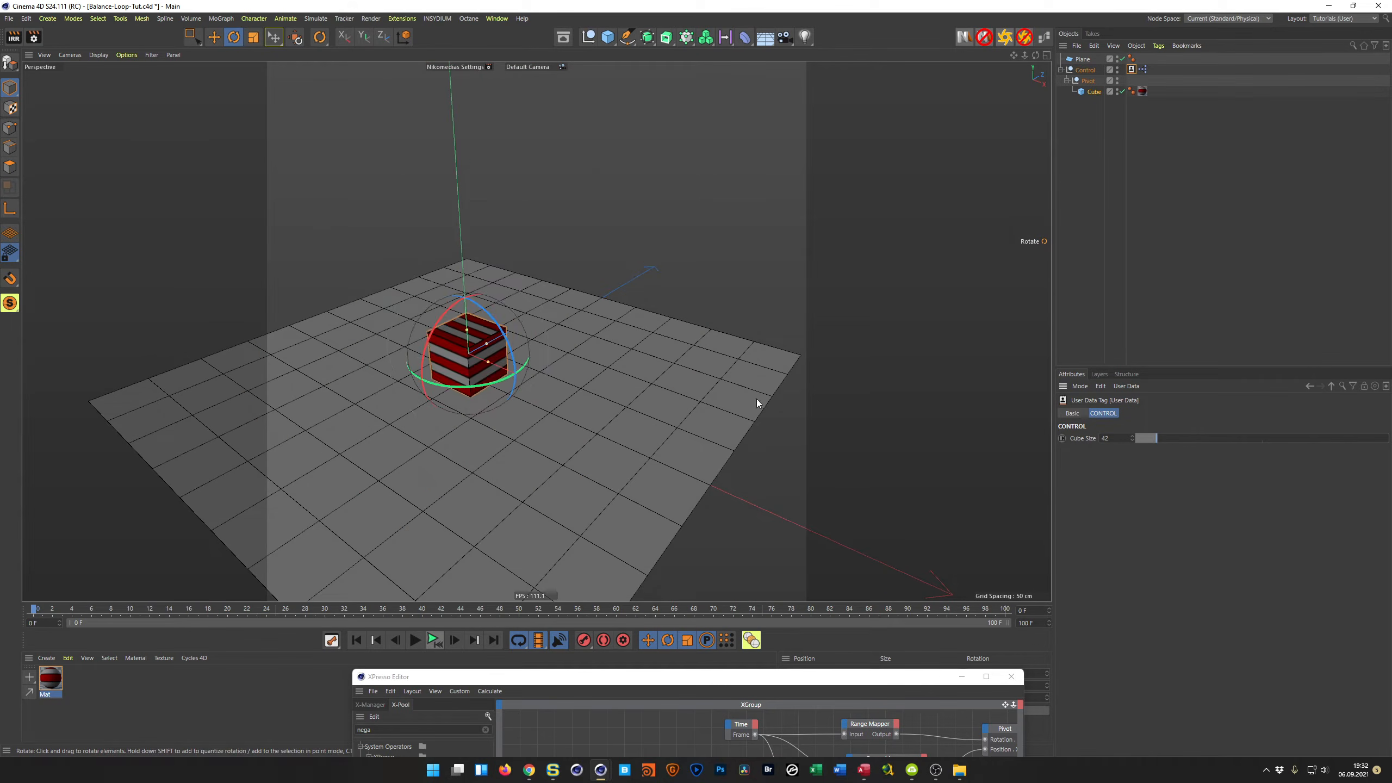
pyautogui.scroll(2, 331, 546)
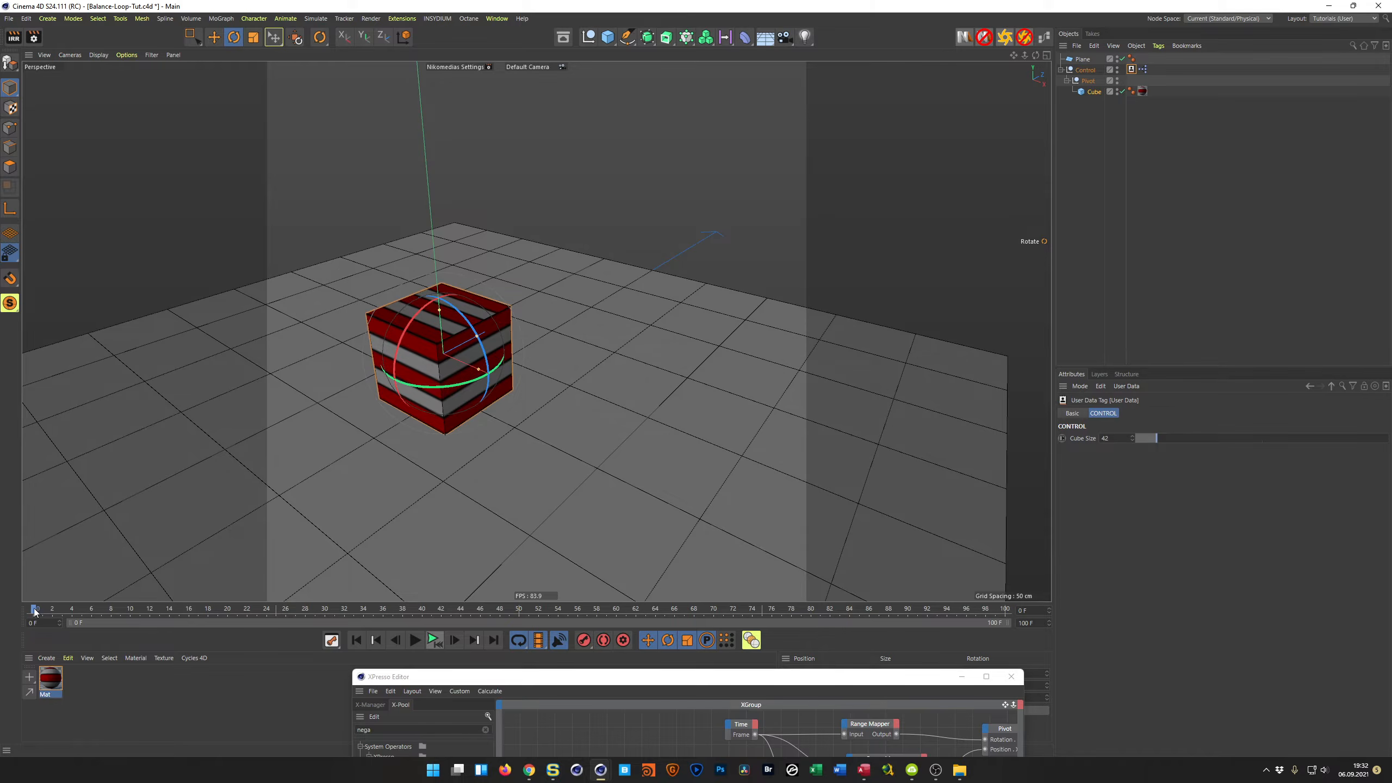
pyautogui.moveTo(757, 659); pyautogui.dragTo(33, 613)
# Bring the XPresso Editor back over the viewport and enlarge its window to show more of the node graph
pyautogui.doubleClick(694, 683)
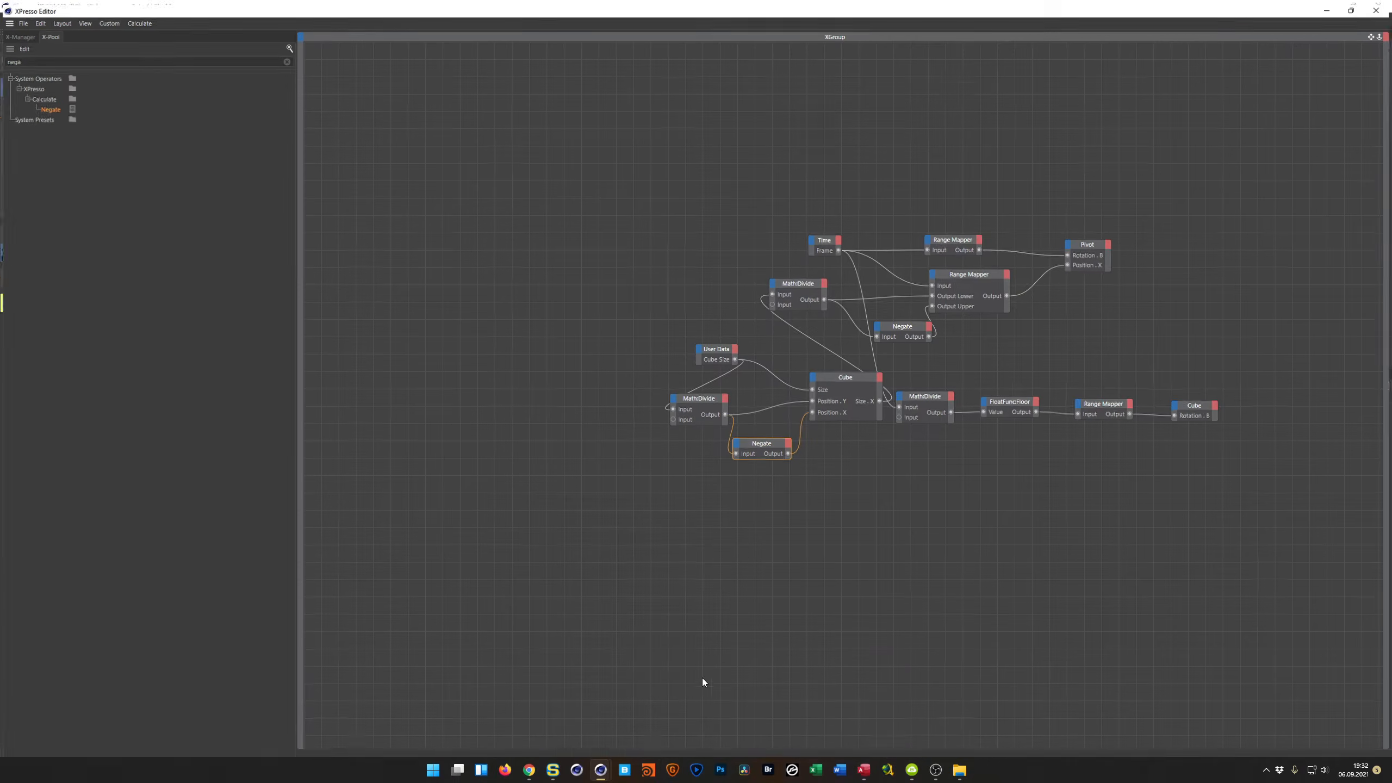
pyautogui.doubleClick(895, 11)
pyautogui.moveTo(725, 682); pyautogui.dragTo(855, 264)
pyautogui.keyDown('alt'); pyautogui.moveTo(903, 363); pyautogui.dragTo(901, 364, button='right'); pyautogui.keyUp('alt')
pyautogui.keyDown('alt'); pyautogui.moveTo(901, 365); pyautogui.dragTo(831, 399, button='middle'); pyautogui.keyUp('alt')
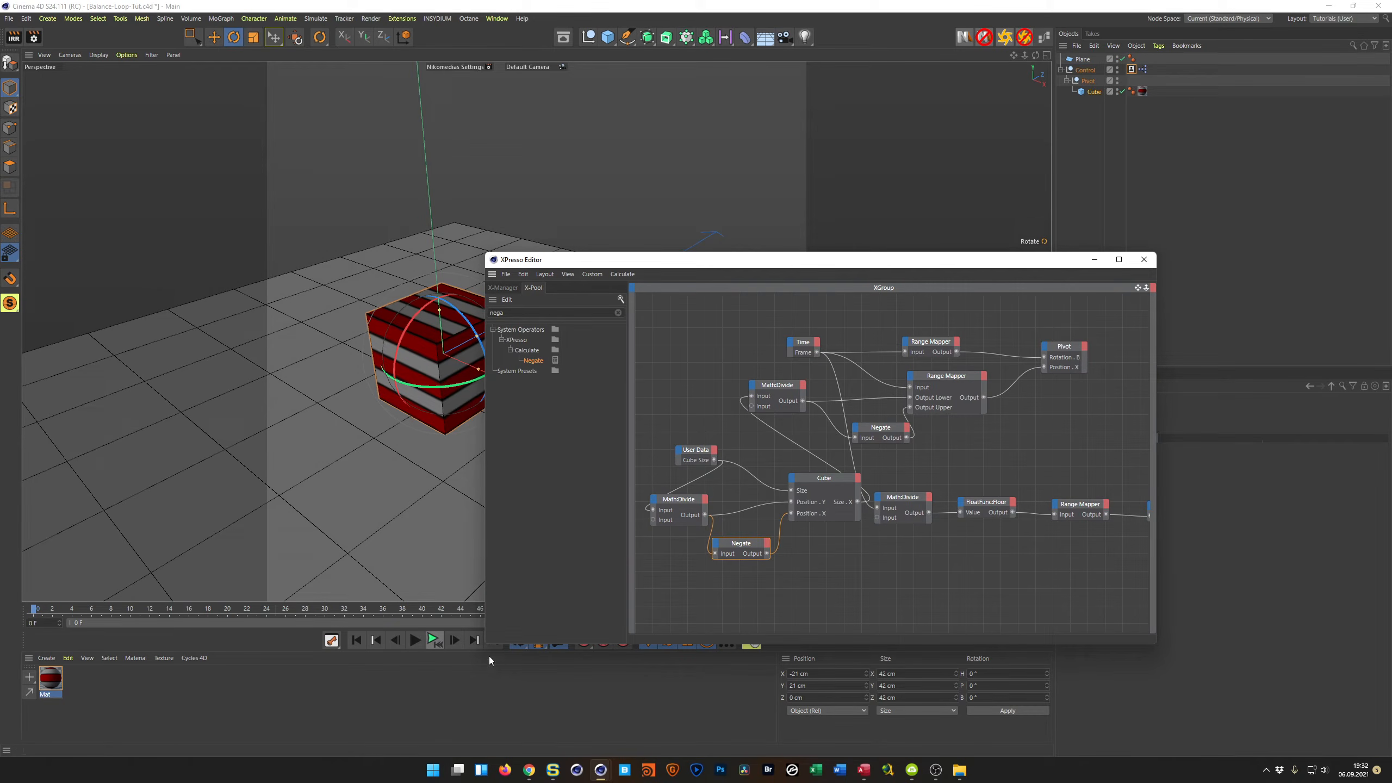
pyautogui.moveTo(487, 644); pyautogui.dragTo(366, 711)
# Tidy the size-driven part of the graph by repositioning the Cube, MathDivide and Negate nodes, and shift the Time node
pyautogui.keyDown('alt'); pyautogui.moveTo(800, 521); pyautogui.dragTo(794, 524, button='middle'); pyautogui.keyUp('alt')
pyautogui.moveTo(747, 506); pyautogui.dragTo(738, 511)
pyautogui.moveTo(596, 529); pyautogui.dragTo(576, 535)
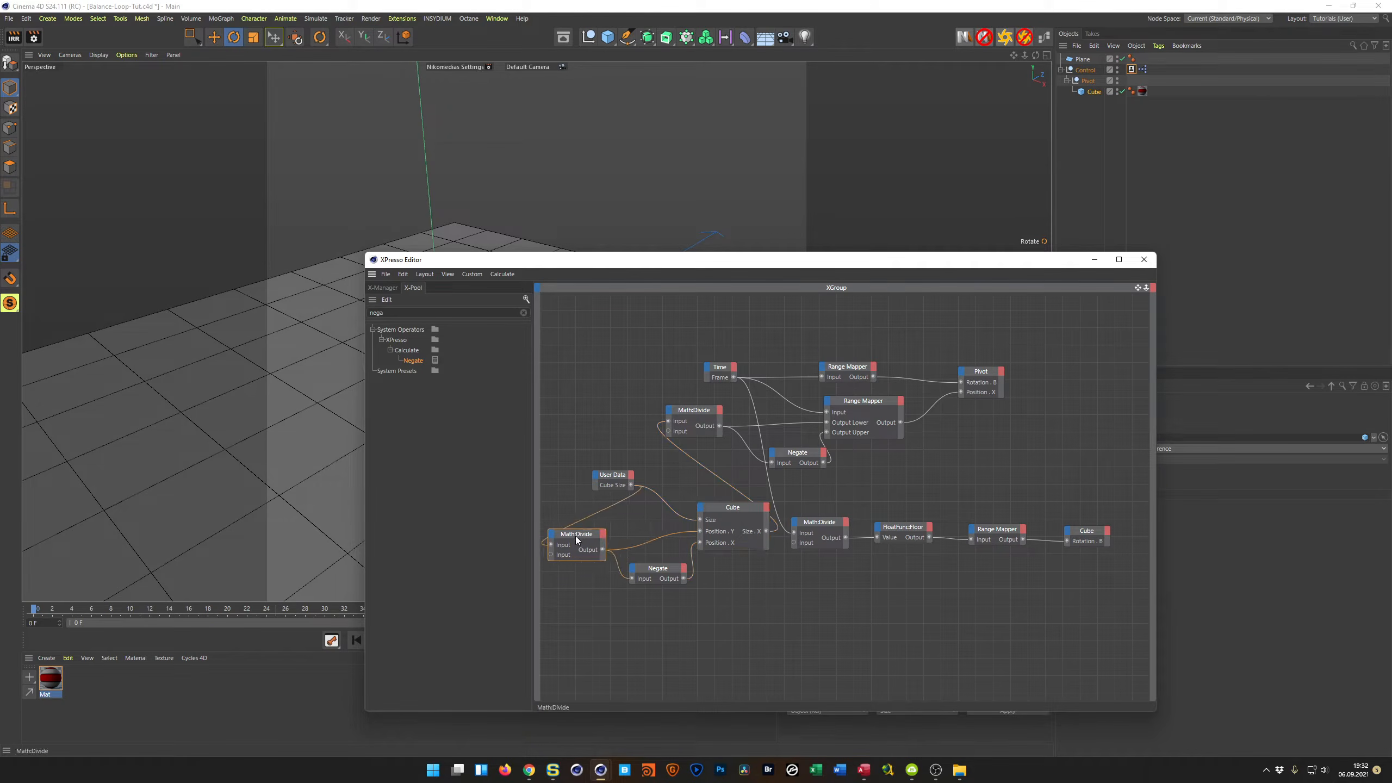
pyautogui.moveTo(655, 569); pyautogui.dragTo(648, 580)
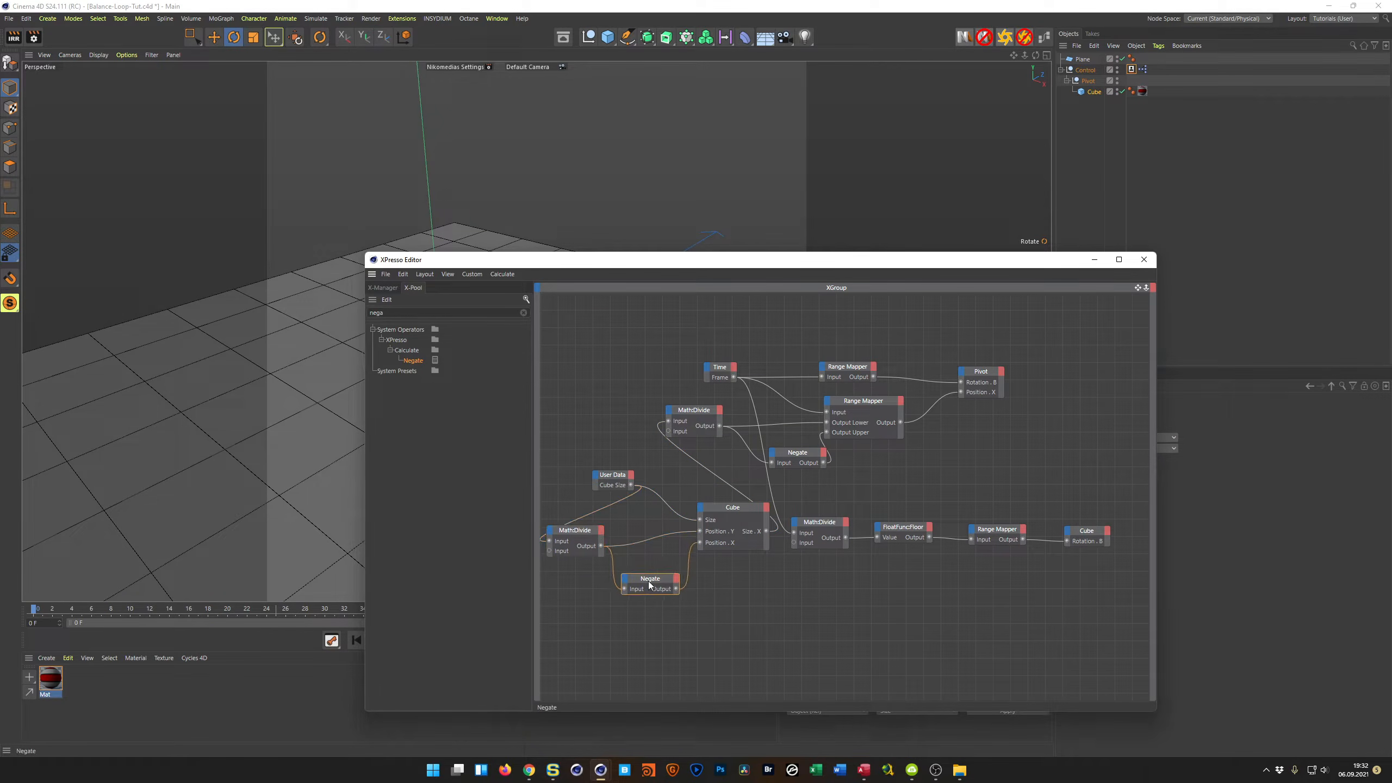
pyautogui.moveTo(743, 514); pyautogui.dragTo(726, 503)
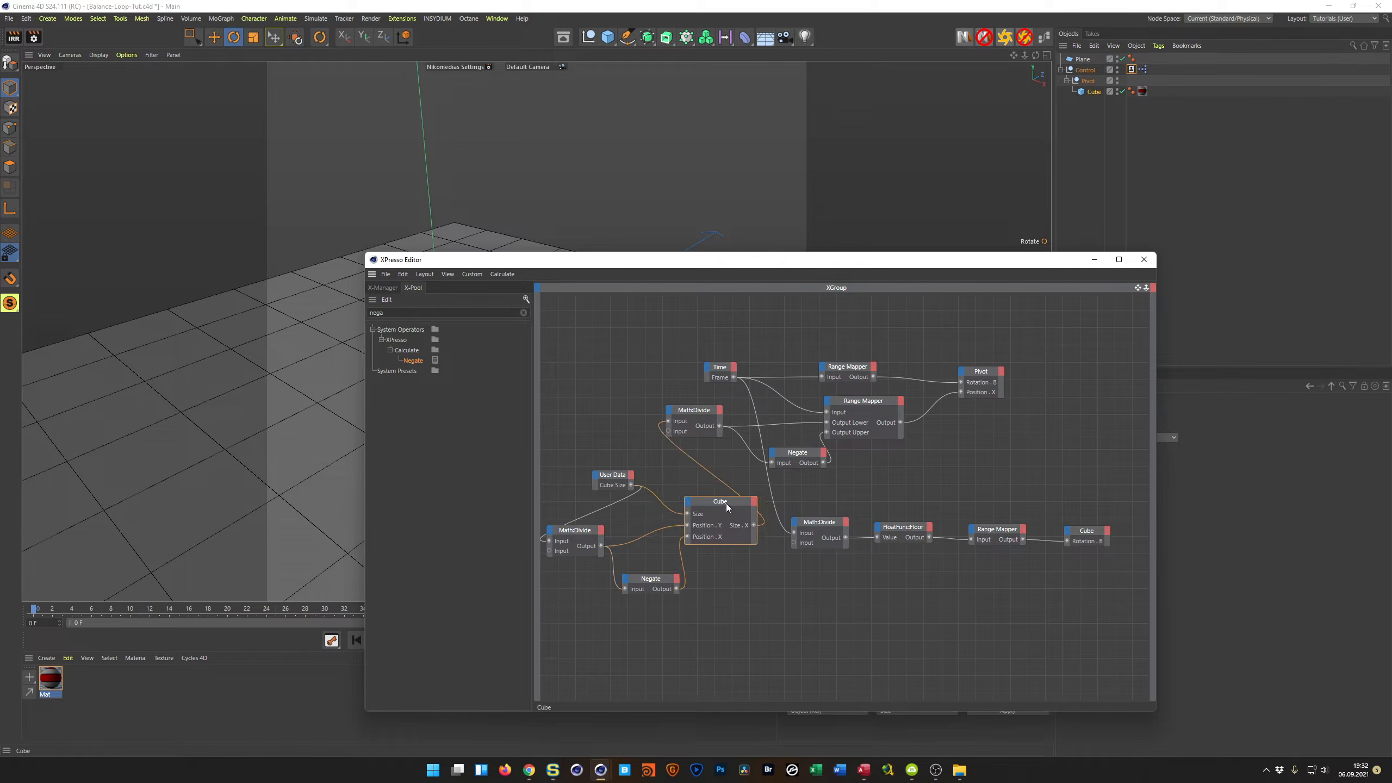
pyautogui.moveTo(699, 413); pyautogui.dragTo(707, 355)
pyautogui.click(722, 369)
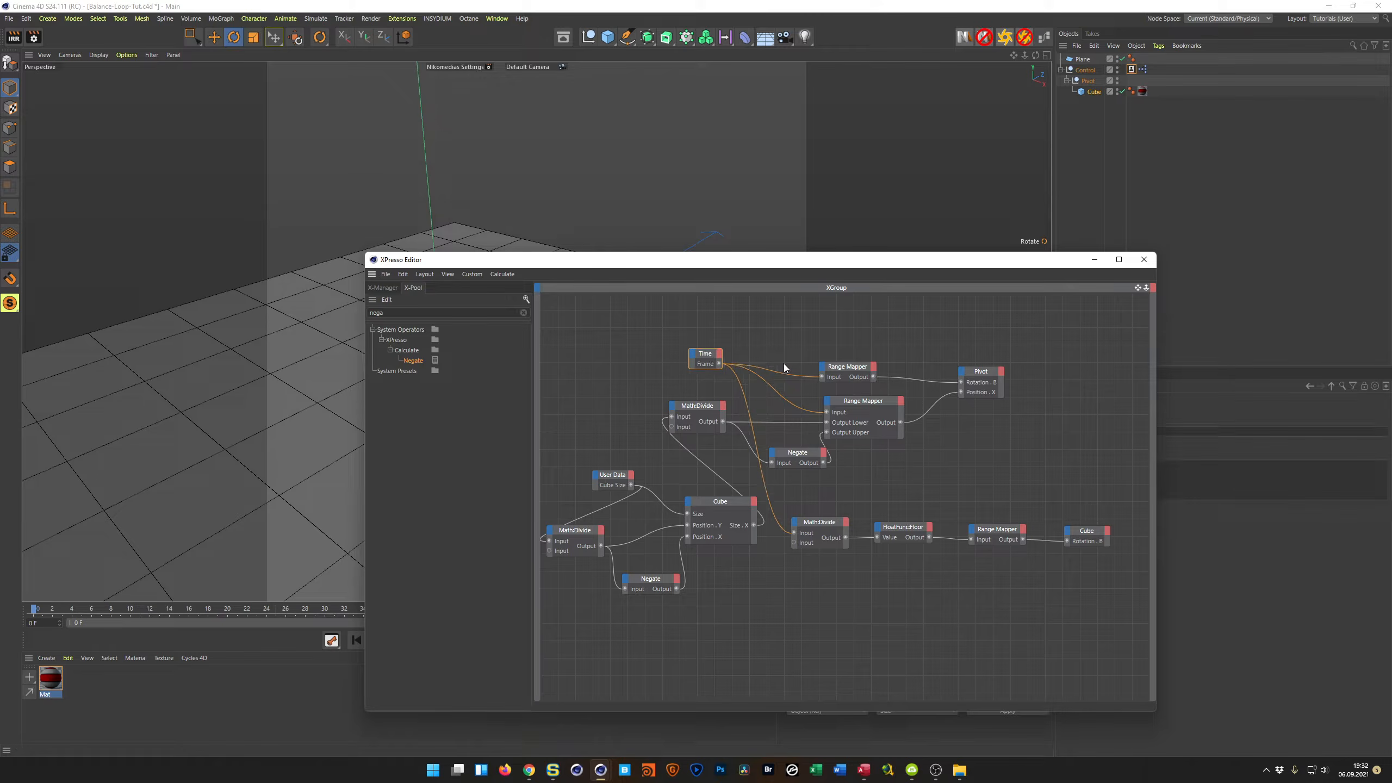
# Reposition the rotation Range Mapper, Pivot and final Range Mapper and Cube nodes, then save the project and close the XPresso Editor
pyautogui.moveTo(875, 367); pyautogui.dragTo(883, 362)
pyautogui.moveTo(982, 374); pyautogui.dragTo(985, 367)
pyautogui.moveTo(1073, 534); pyautogui.dragTo(999, 527)
pyautogui.click(1004, 531)
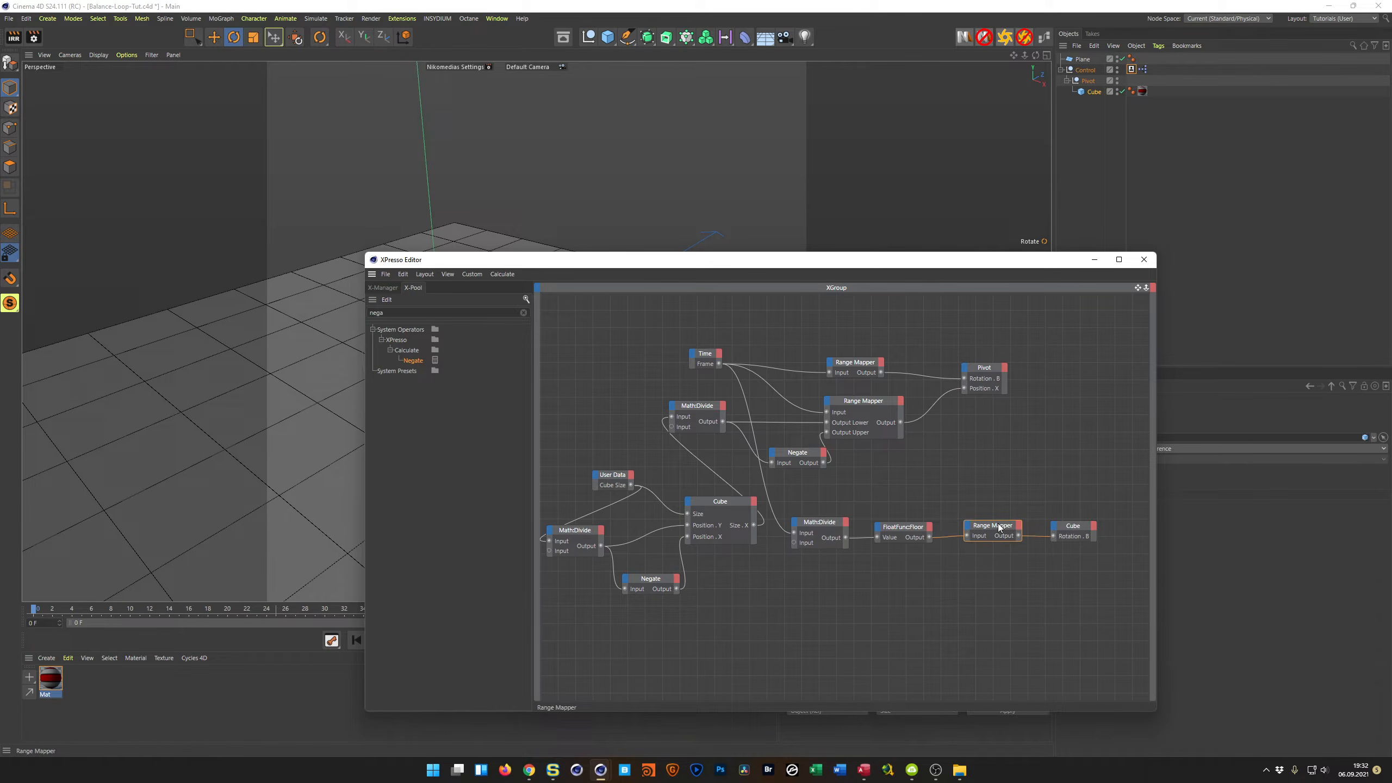
pyautogui.hotkey('ctrl', 's')
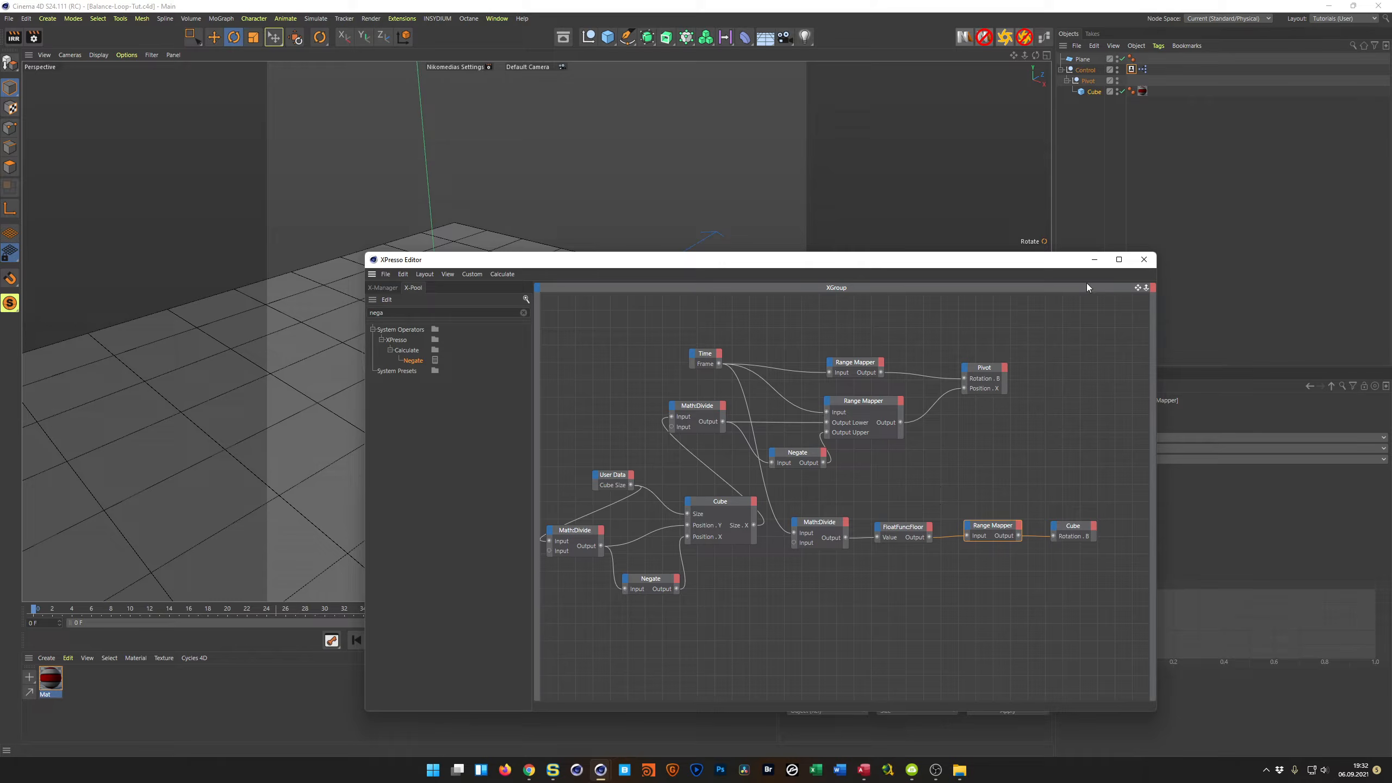
pyautogui.click(1143, 259)
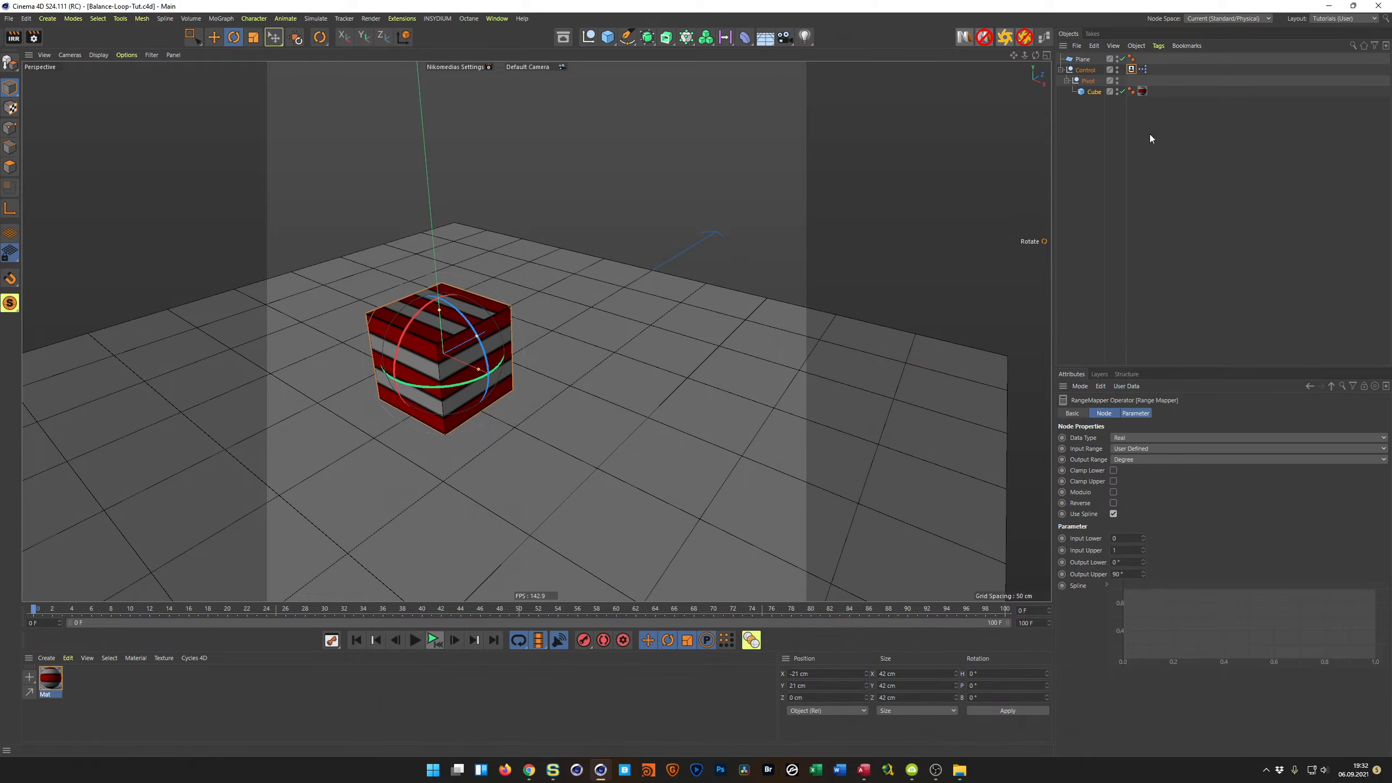
# Set the Cube Size user data to 100 and frame the whole cube and floor plane in the perspective view
pyautogui.click(1130, 69)
pyautogui.write('100')
pyautogui.press('Return')
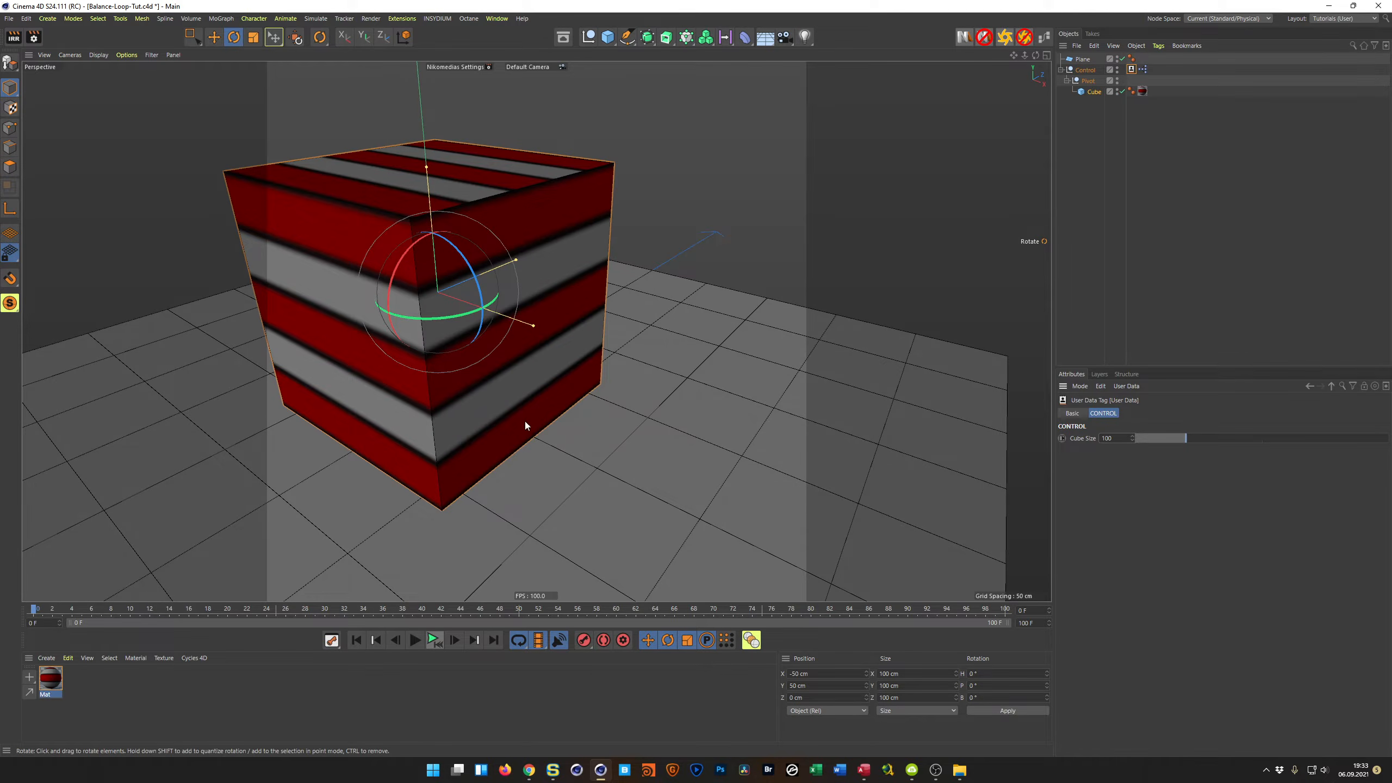
pyautogui.scroll(-5, 445, 447)
pyautogui.keyDown('alt'); pyautogui.moveTo(534, 423); pyautogui.dragTo(609, 422, button='middle'); pyautogui.keyUp('alt')
pyautogui.moveTo(609, 422)
pyautogui.keyDown('alt'); pyautogui.mouseDown()
pyautogui.moveTo(633, 446)
pyautogui.moveTo(607, 421)
pyautogui.mouseUp(); pyautogui.keyUp('alt')
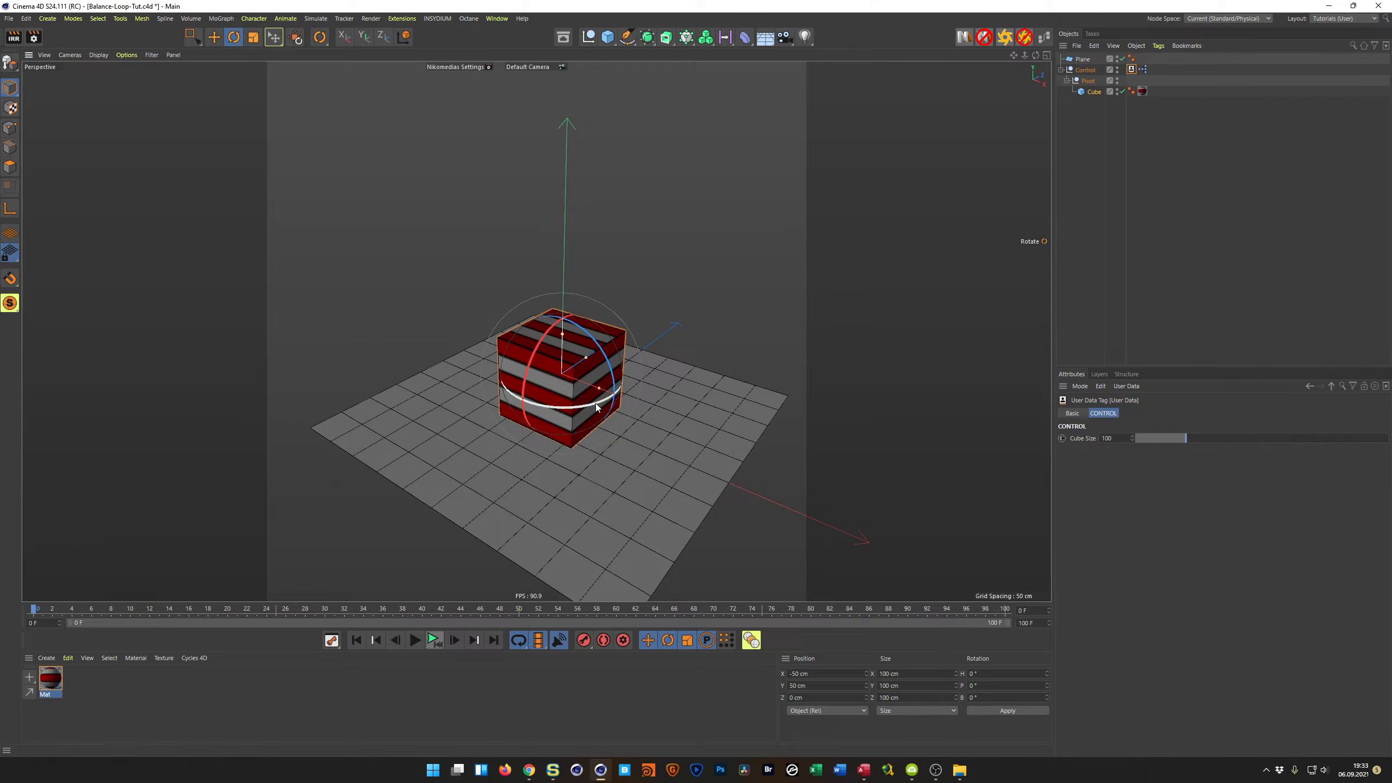
pyautogui.keyDown('alt'); pyautogui.moveTo(600, 393); pyautogui.dragTo(610, 391, button='right'); pyautogui.keyUp('alt')
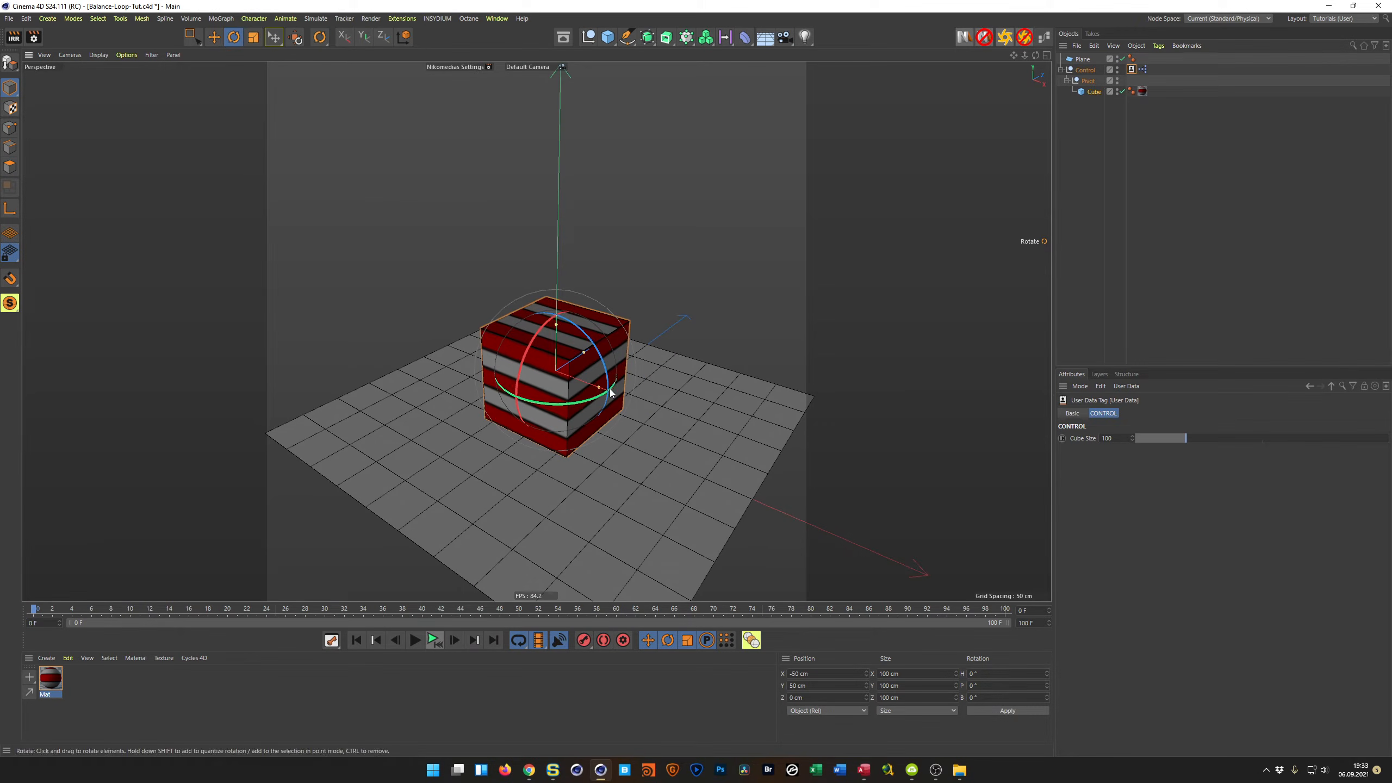
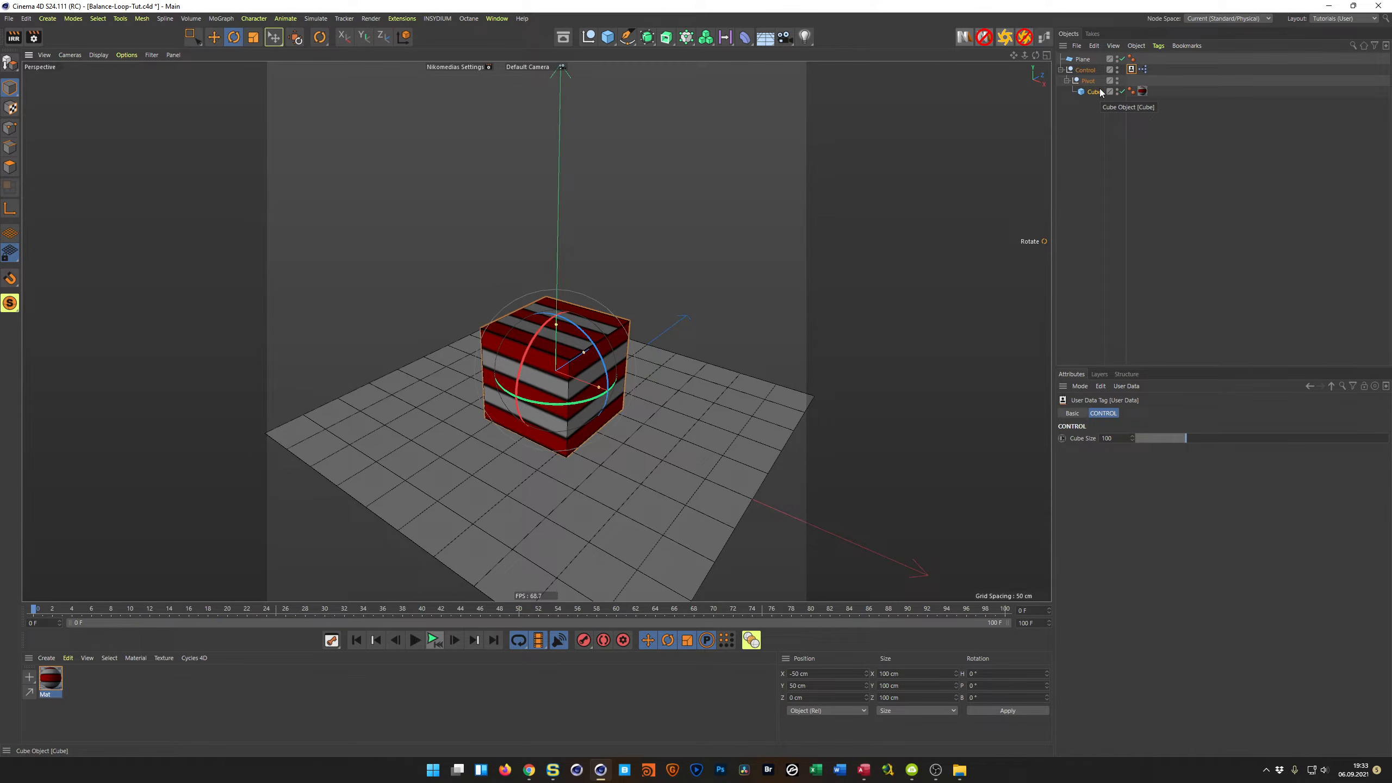
# Add a Sphere primitive and set its segments to 100
pyautogui.click(607, 37)
pyautogui.click(823, 52)
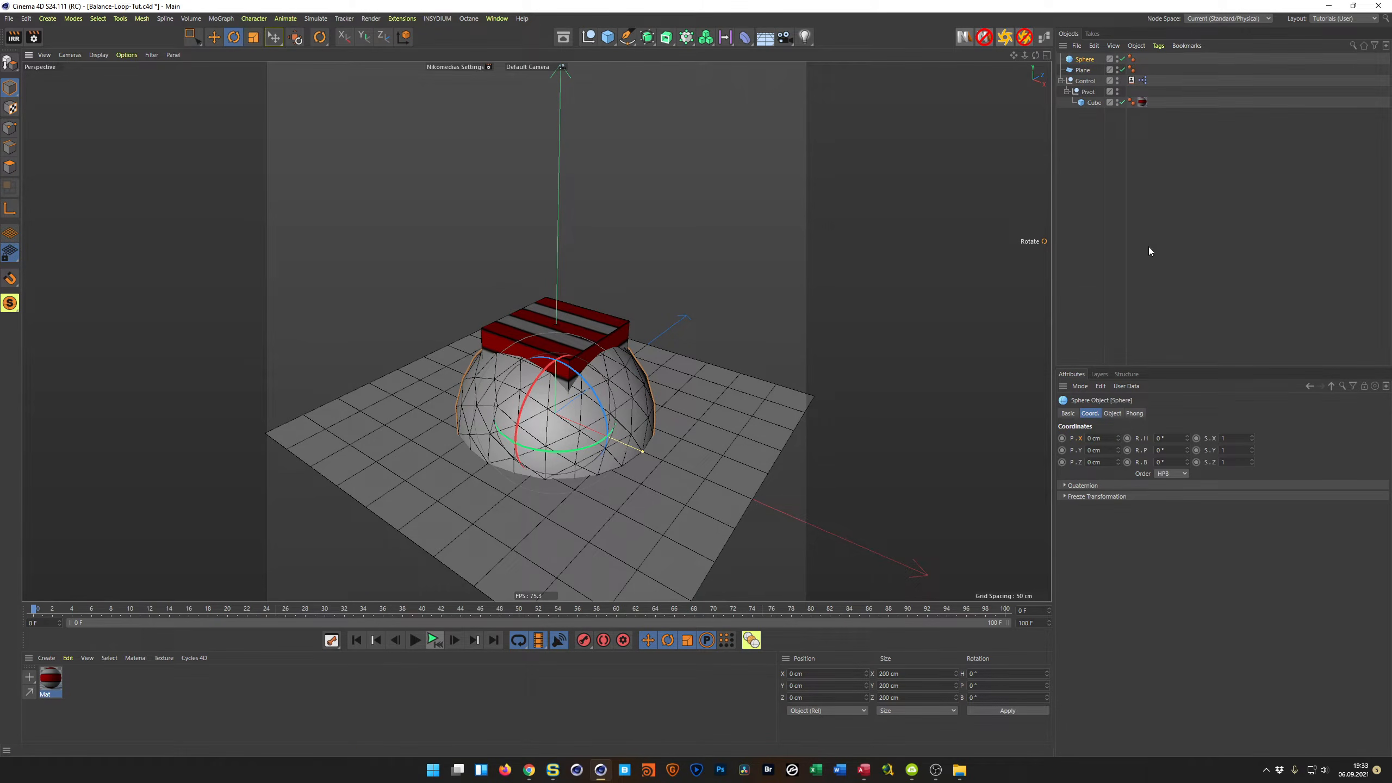
pyautogui.click(1112, 413)
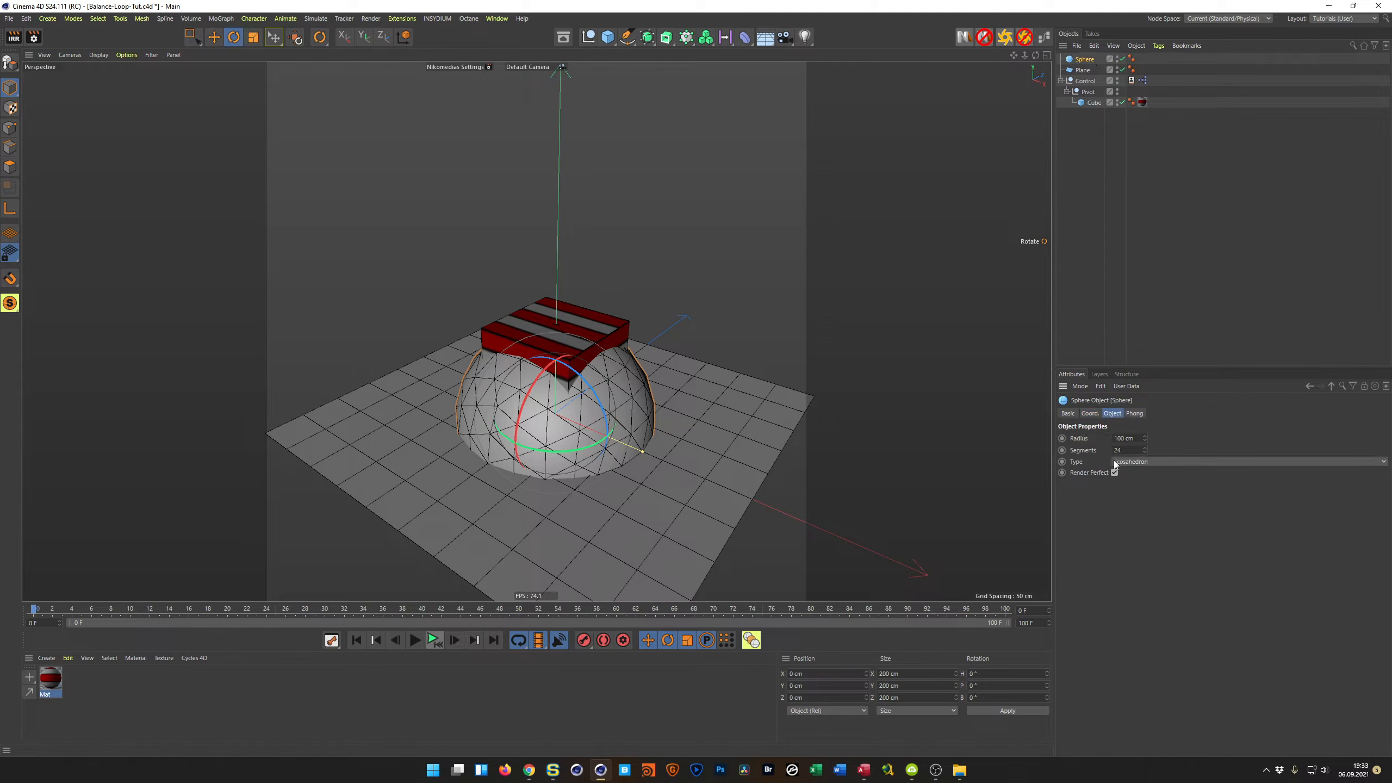
pyautogui.write('100')
pyautogui.press('Return')
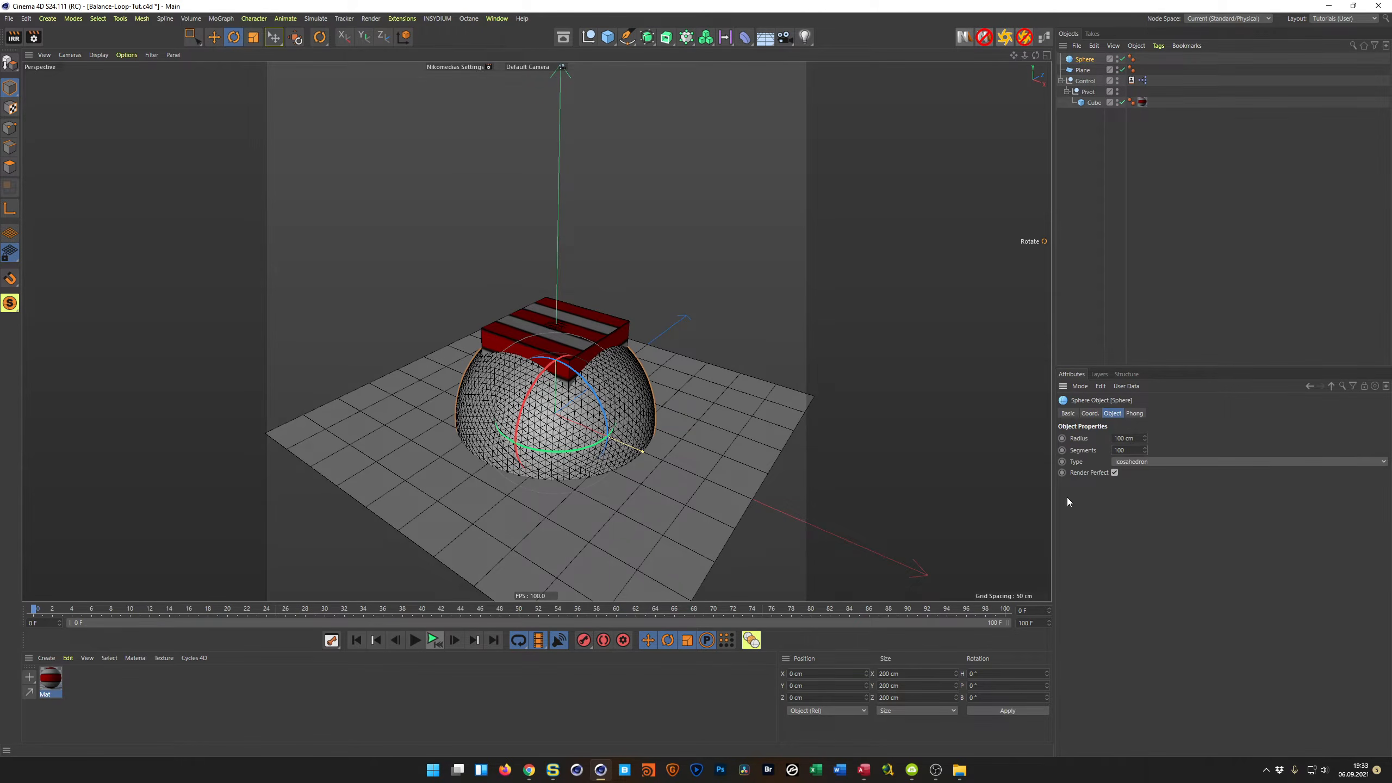
# Change the sphere's type to Standard and set its segments to 50
pyautogui.click(1150, 461)
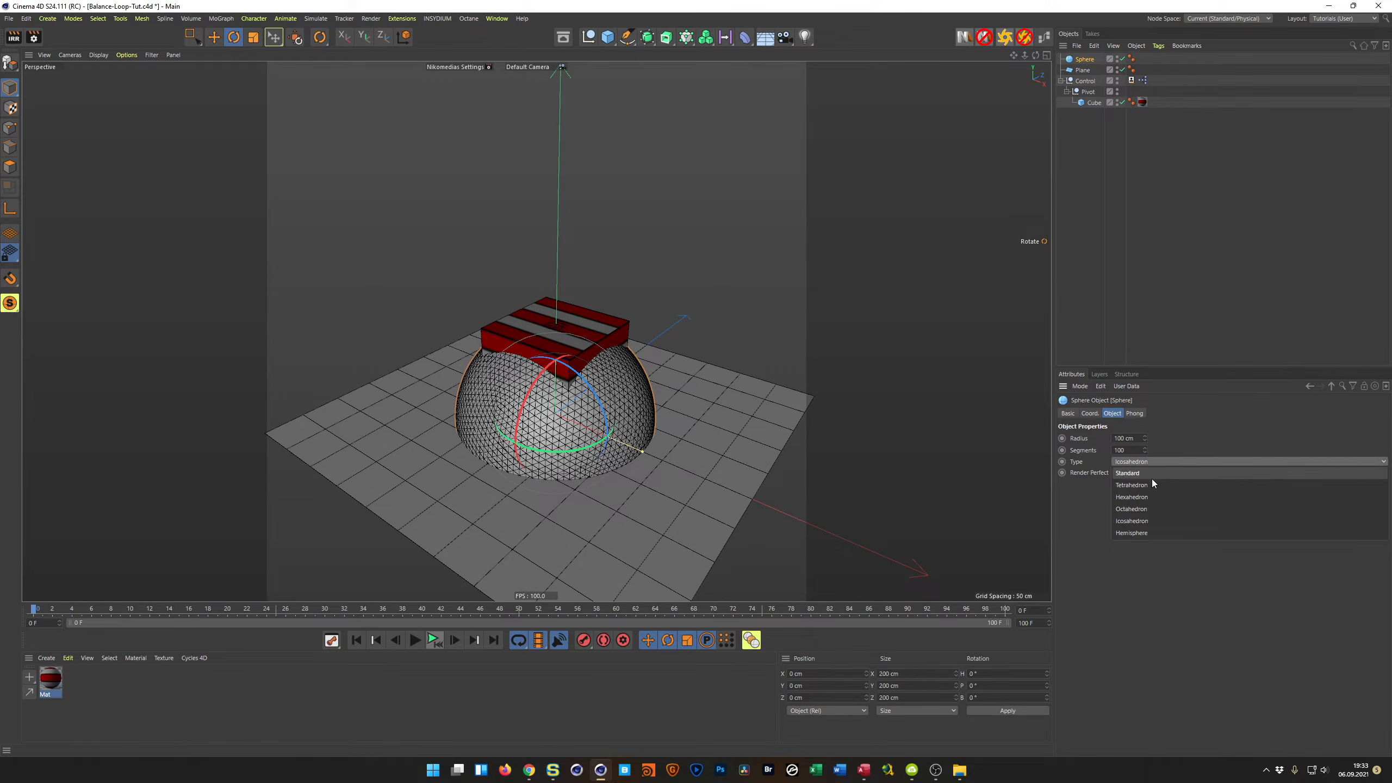
pyautogui.click(1151, 478)
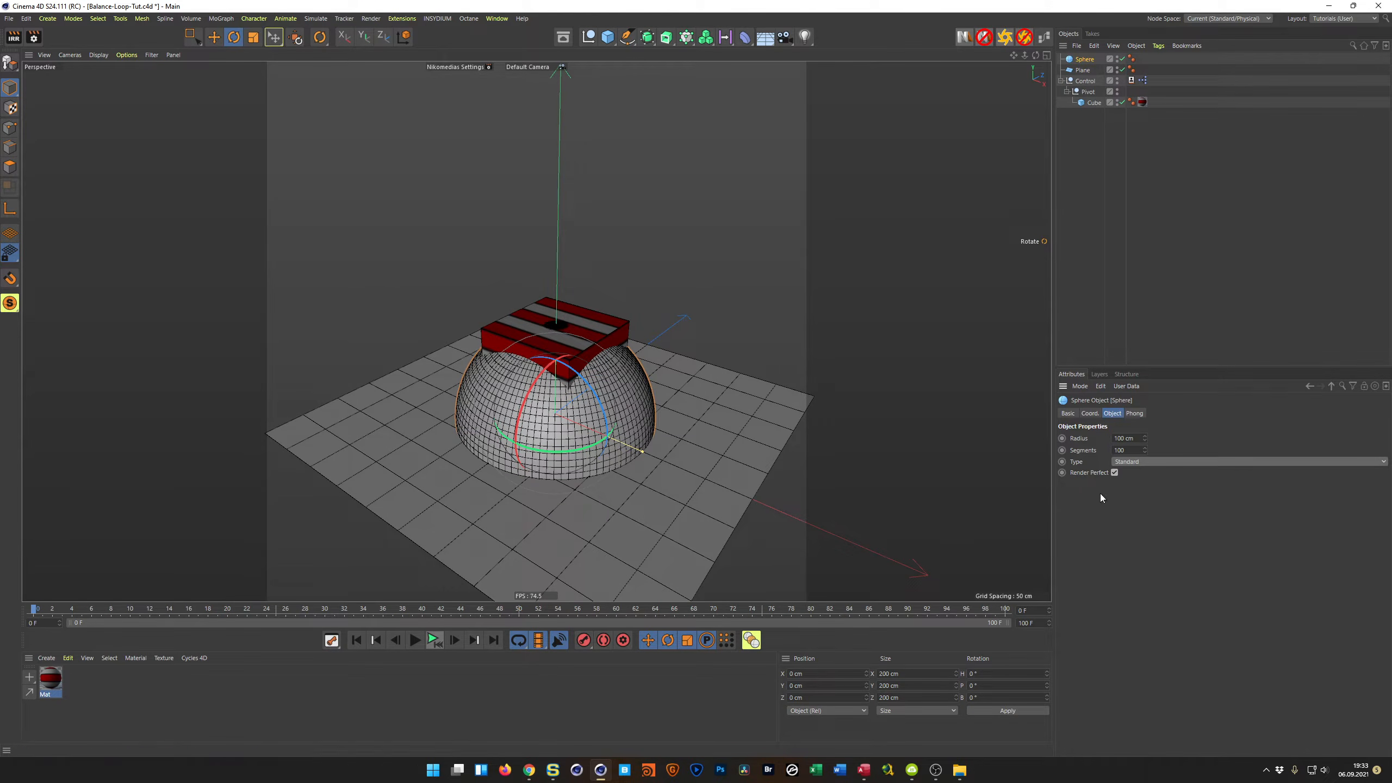
pyautogui.click(1132, 453)
pyautogui.write('50')
pyautogui.press('Return')
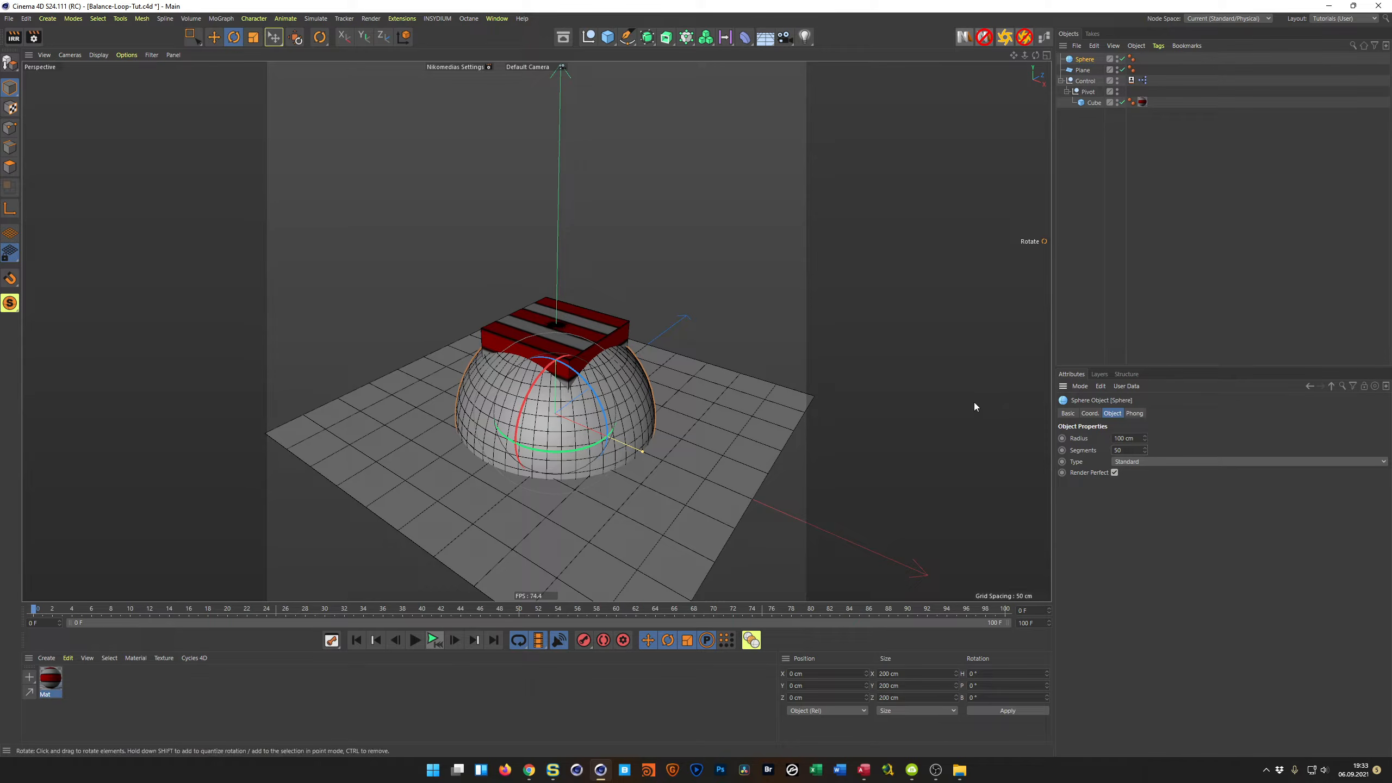
# Raise the sphere onto the floor plane by setting its Y position to 100 cm
pyautogui.click(1090, 413)
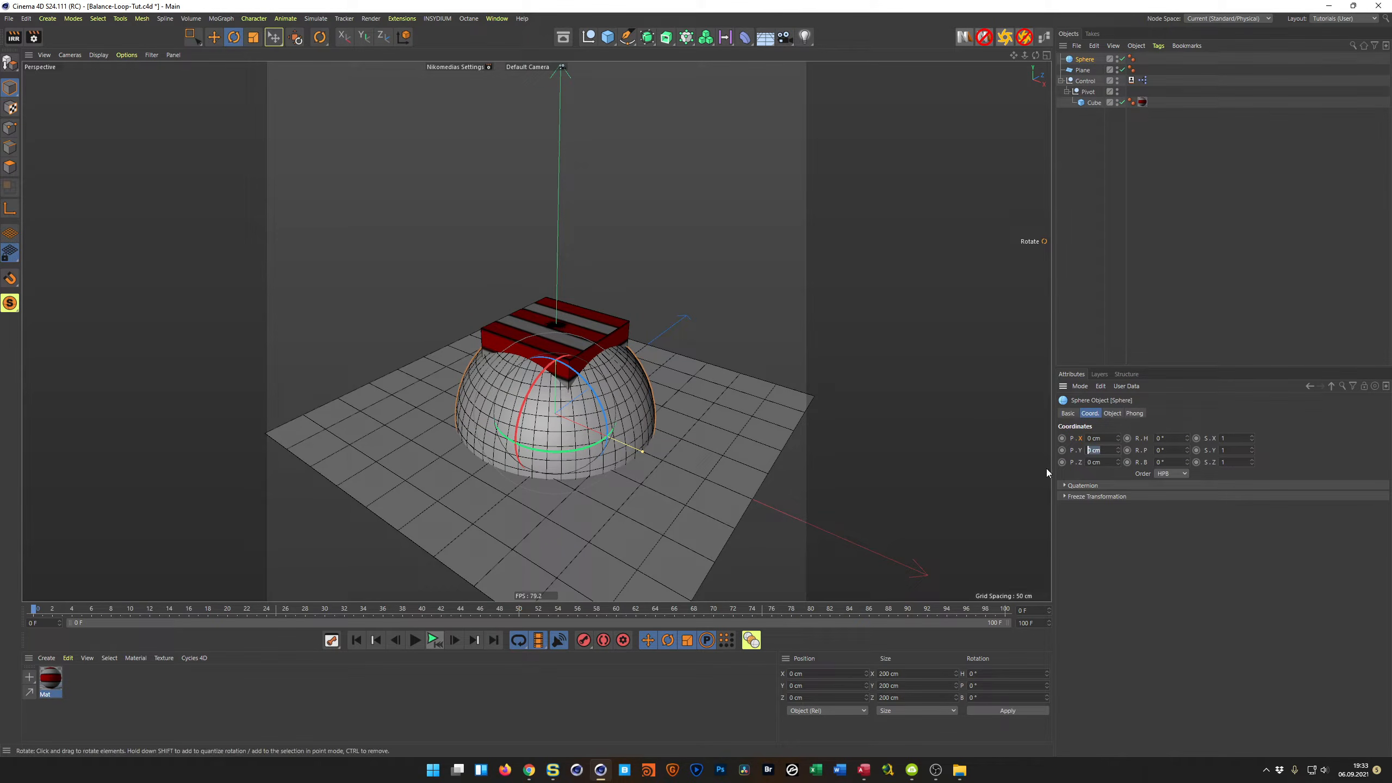
pyautogui.write('100')
pyautogui.press('Return')
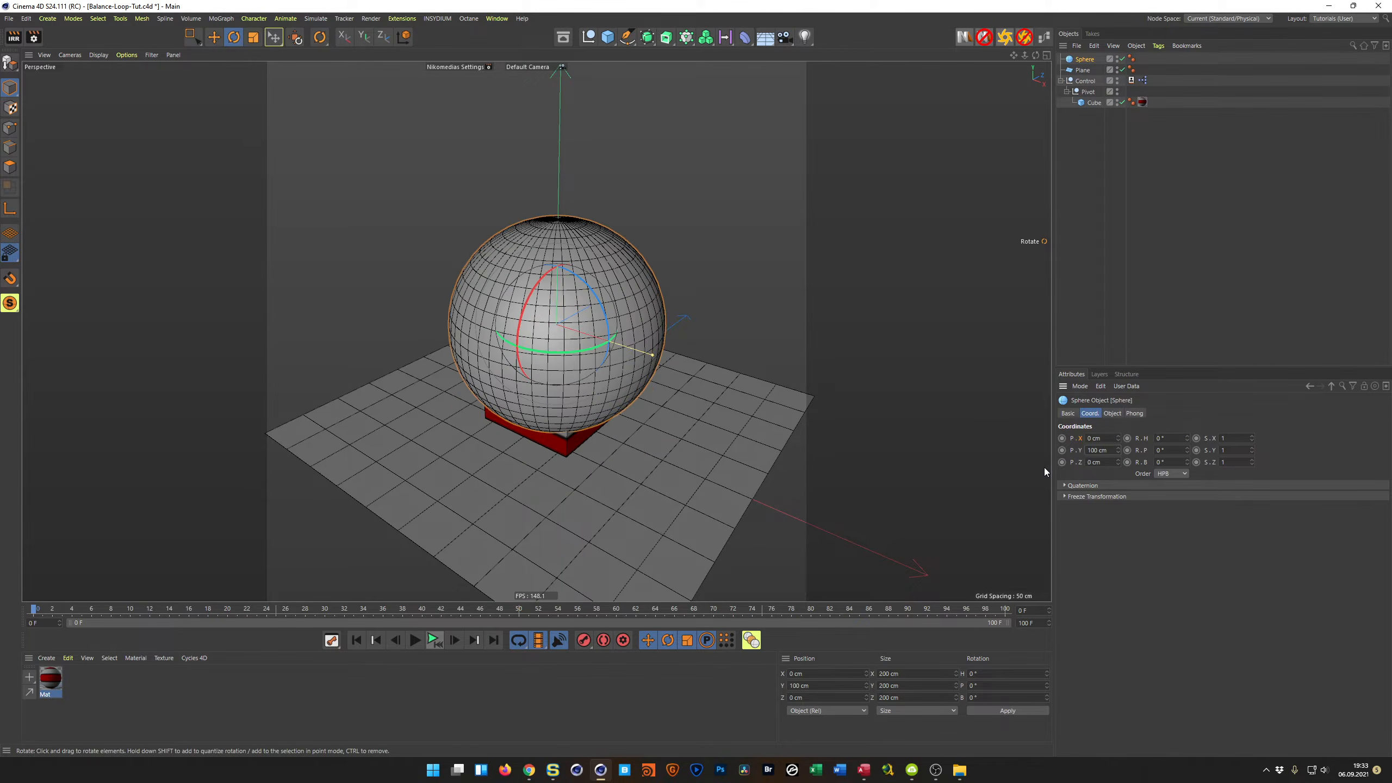
# Move the Control null up to Y 200 cm in the front view so the cube stands on top of the sphere
pyautogui.middleClick(759, 417)
pyautogui.middleClick(589, 385)
pyautogui.keyDown('alt'); pyautogui.moveTo(438, 334); pyautogui.dragTo(559, 483, button='middle'); pyautogui.keyUp('alt')
pyautogui.click(1085, 80)
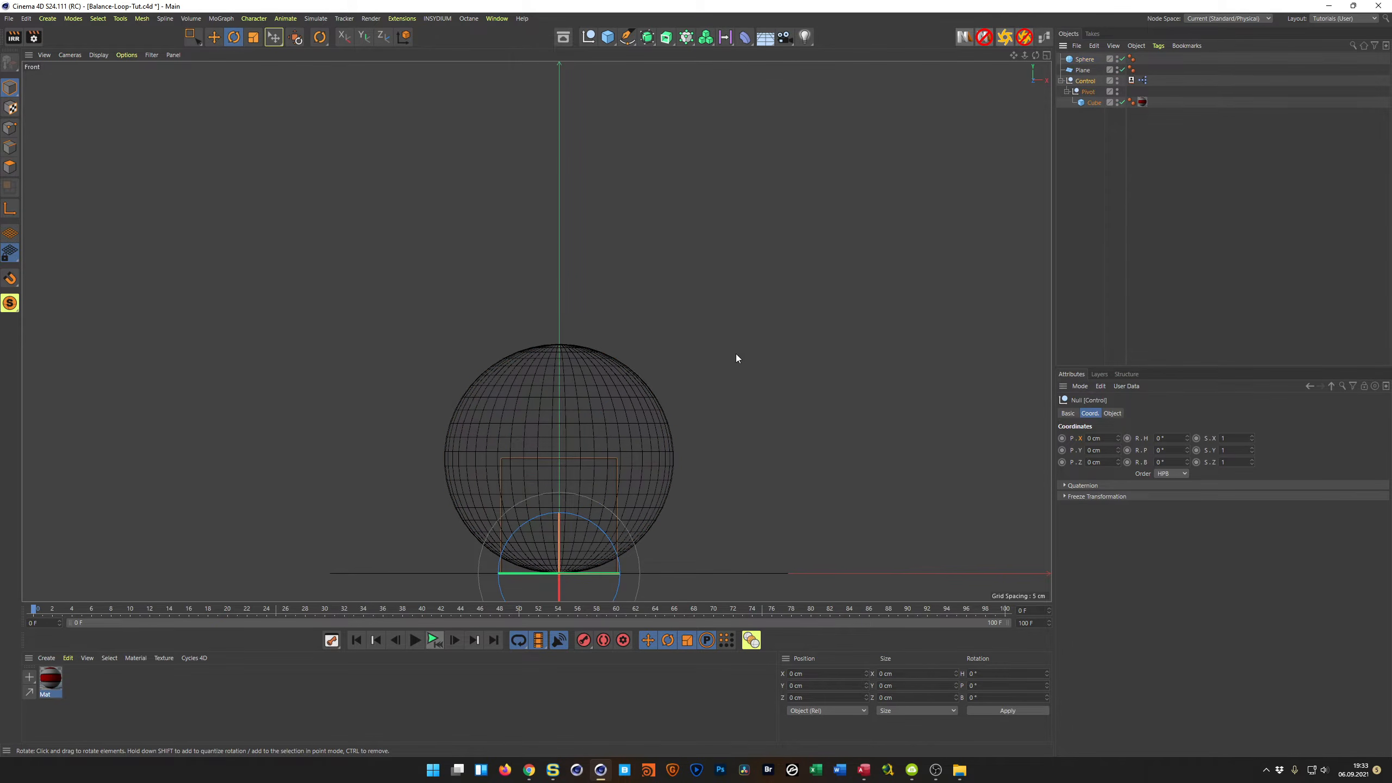
pyautogui.press('e')
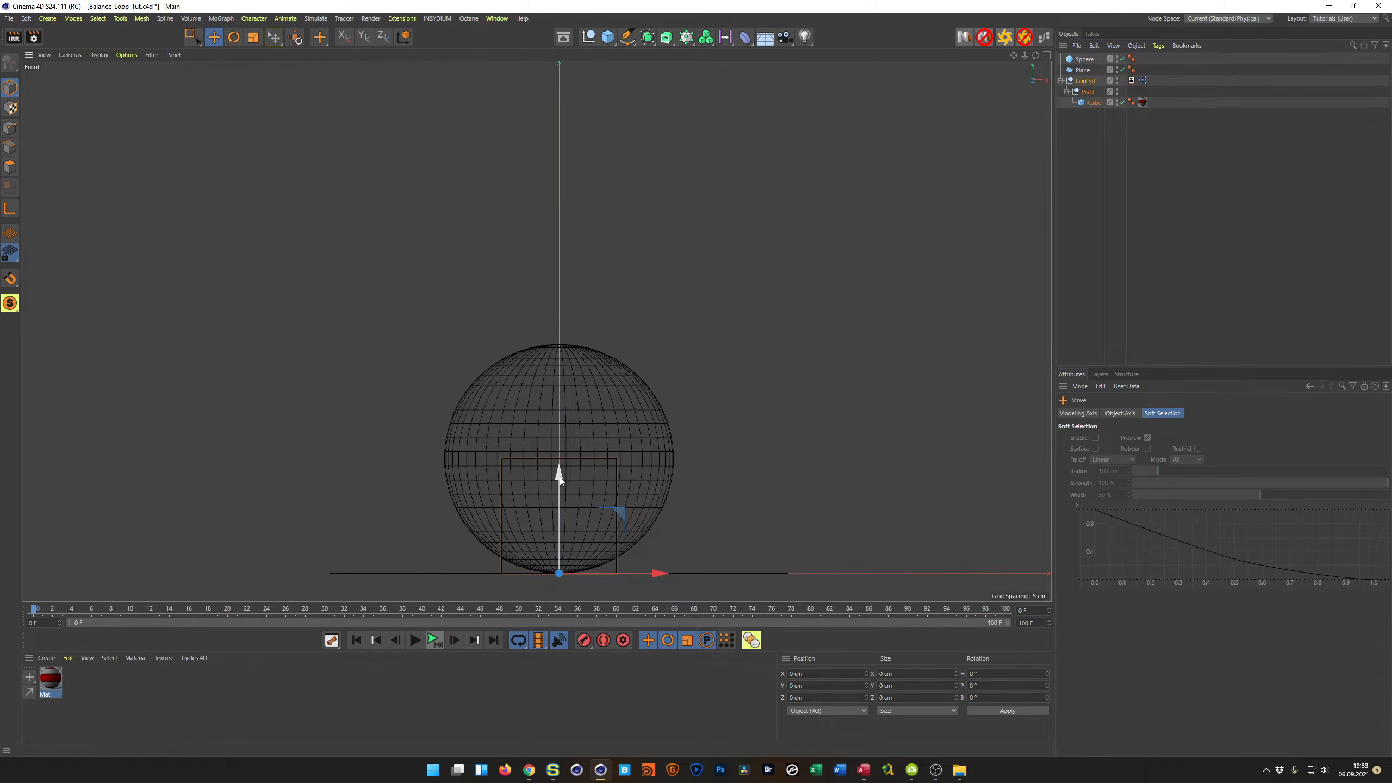
pyautogui.moveTo(559, 476); pyautogui.dragTo(578, 248)
# Return to the perspective view, frame the cube on the sphere, and play the tipping animation
pyautogui.middleClick(653, 461)
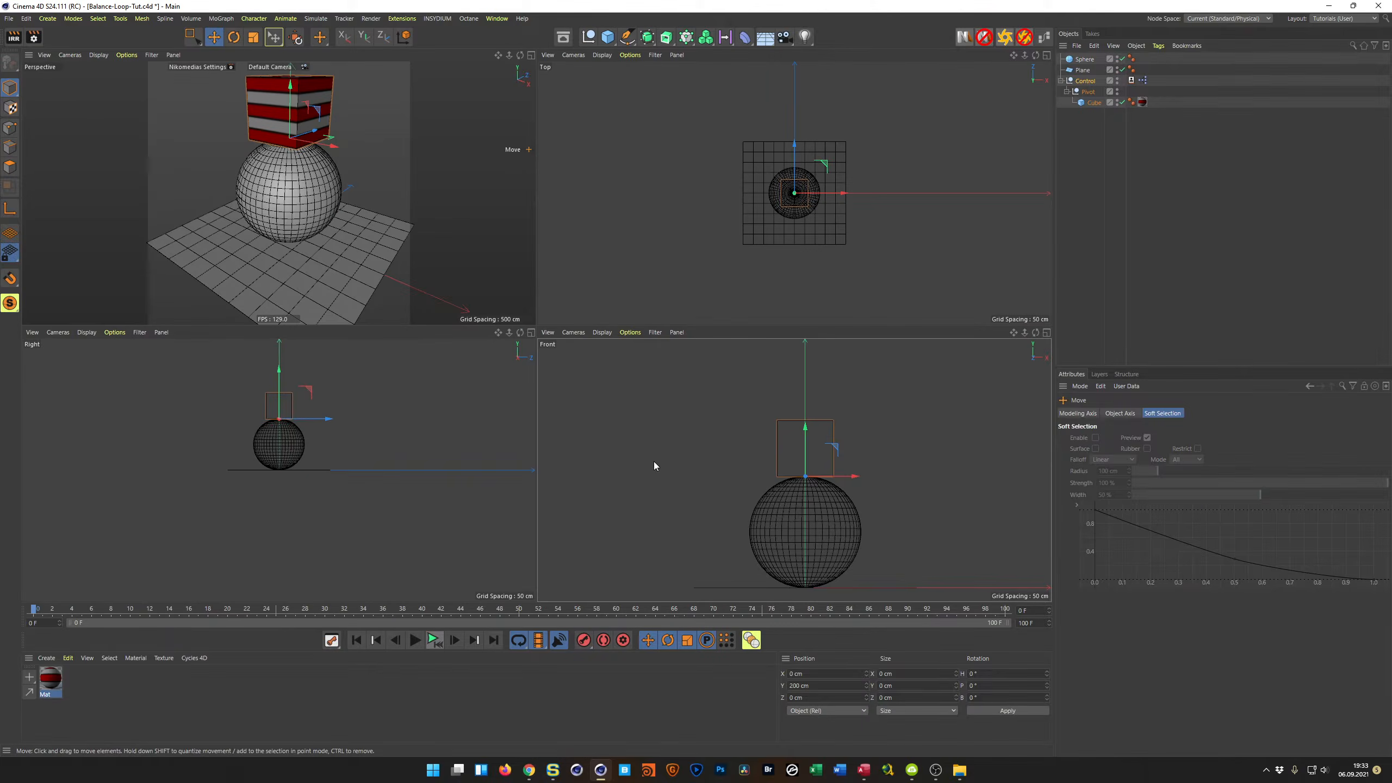
pyautogui.middleClick(366, 266)
pyautogui.scroll(-1, 539, 311)
pyautogui.keyDown('alt'); pyautogui.moveTo(531, 314); pyautogui.dragTo(509, 387, button='middle'); pyautogui.keyUp('alt')
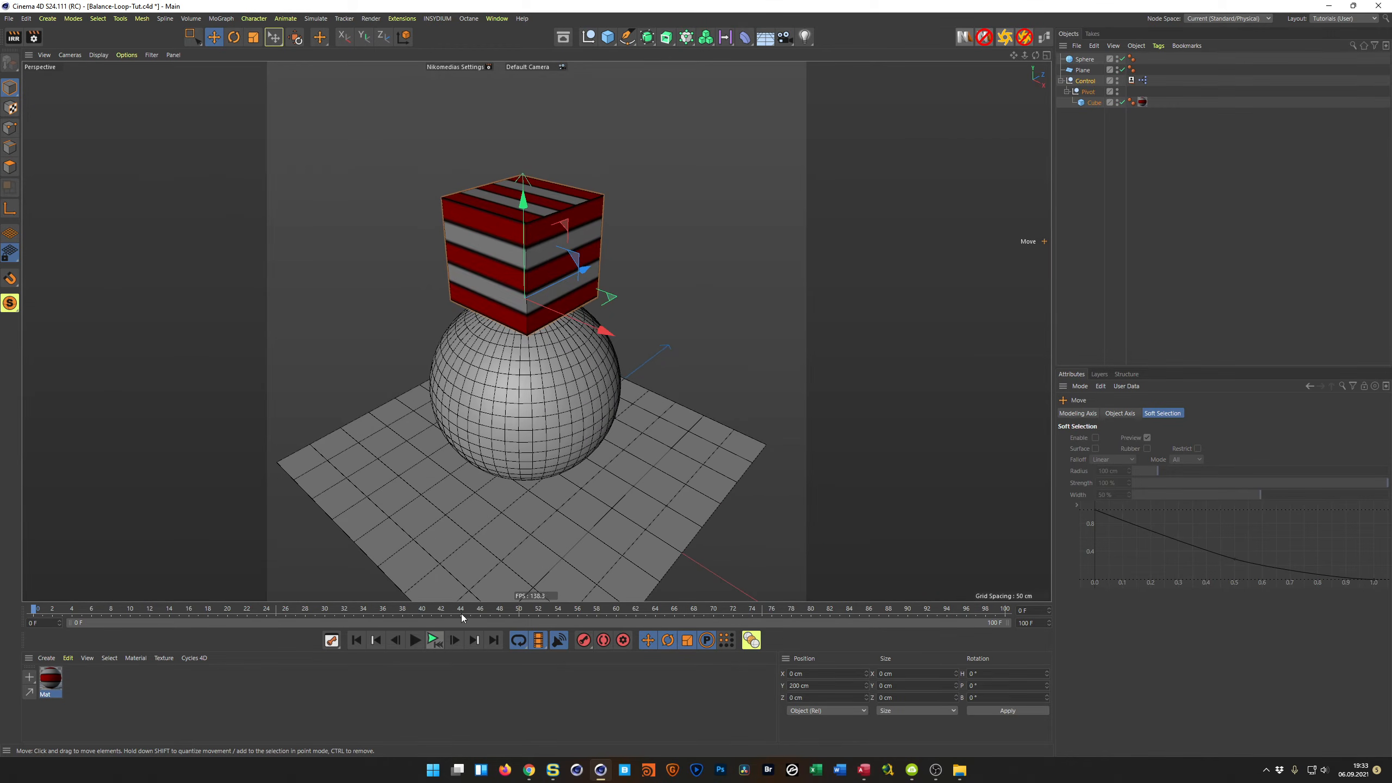
pyautogui.click(433, 639)
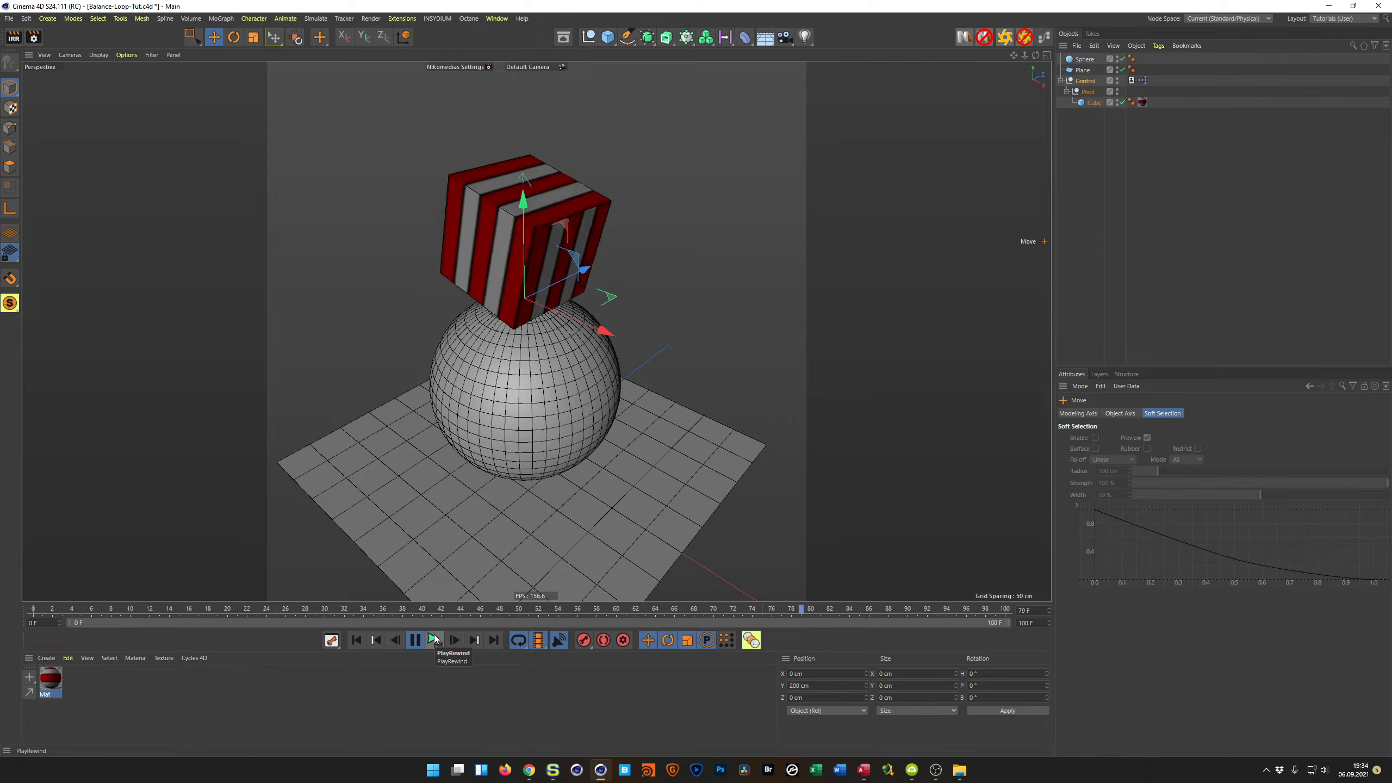
# Stop the playback and scrub the timeline to frame 20 and back in the front view to examine how the cube meets the sphere
pyautogui.click(434, 642)
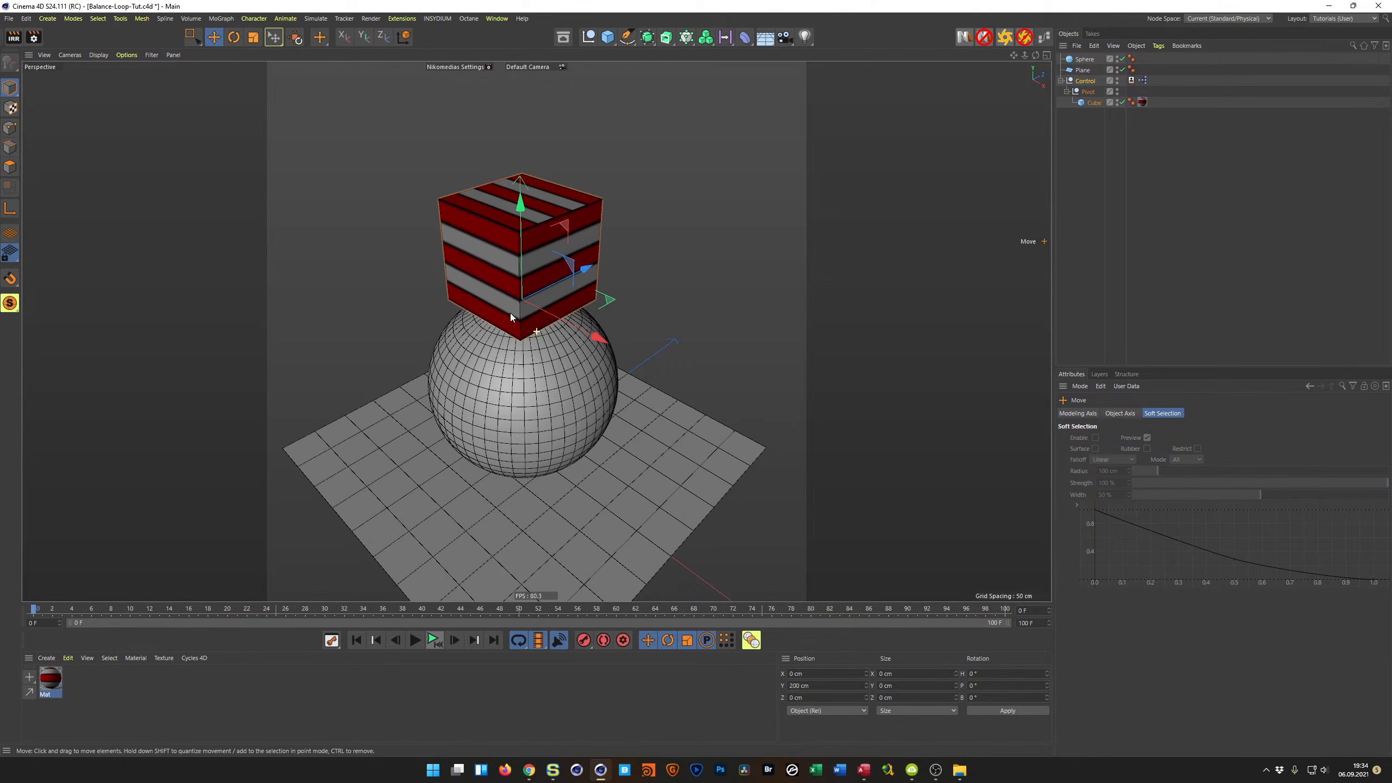
pyautogui.middleClick(571, 512)
pyautogui.middleClick(577, 519)
pyautogui.scroll(2, 585, 361)
pyautogui.scroll(3, 585, 361)
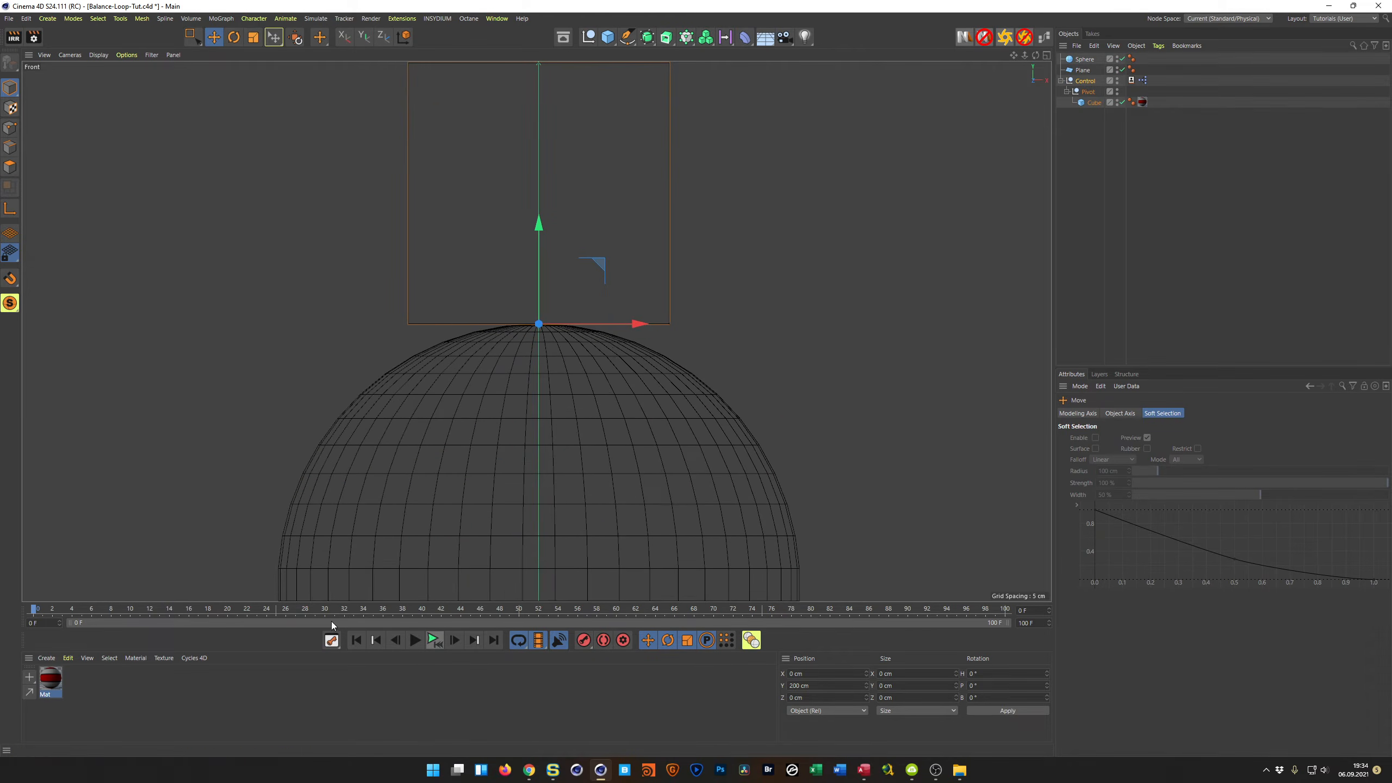
pyautogui.moveTo(33, 612); pyautogui.dragTo(226, 748)
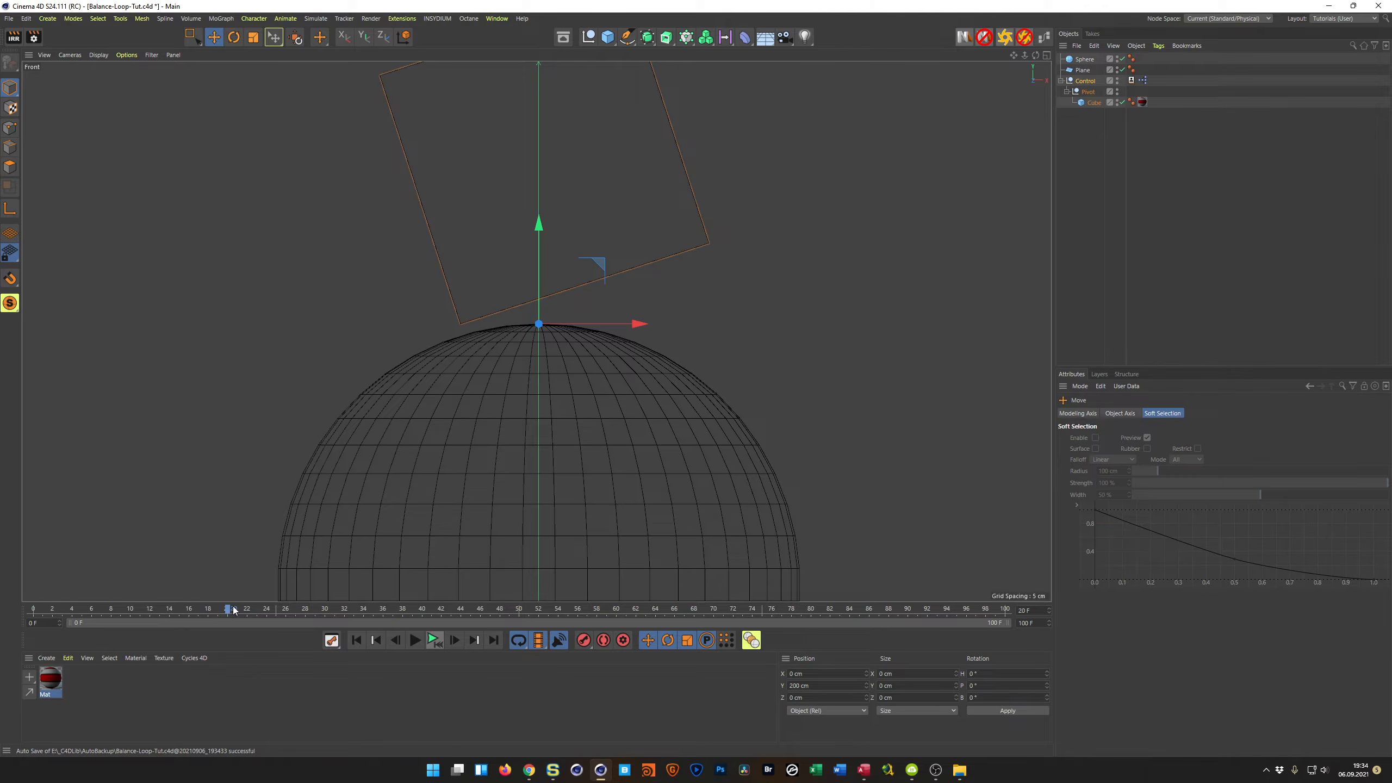
pyautogui.moveTo(230, 609); pyautogui.dragTo(18, 568)
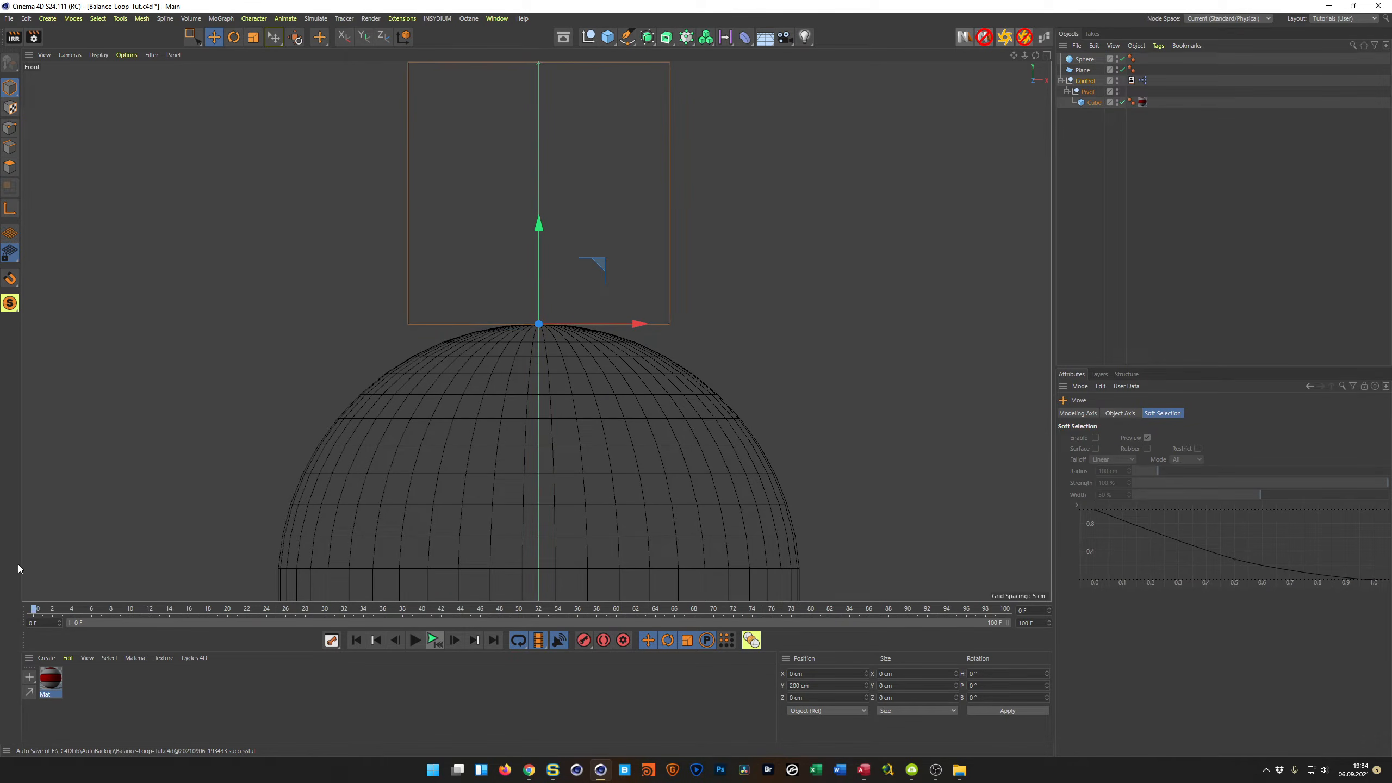
# Return to the perspective view, frame the cube and sphere from further back, and replay the loop to review the balancing motion
pyautogui.middleClick(445, 452)
pyautogui.middleClick(358, 232)
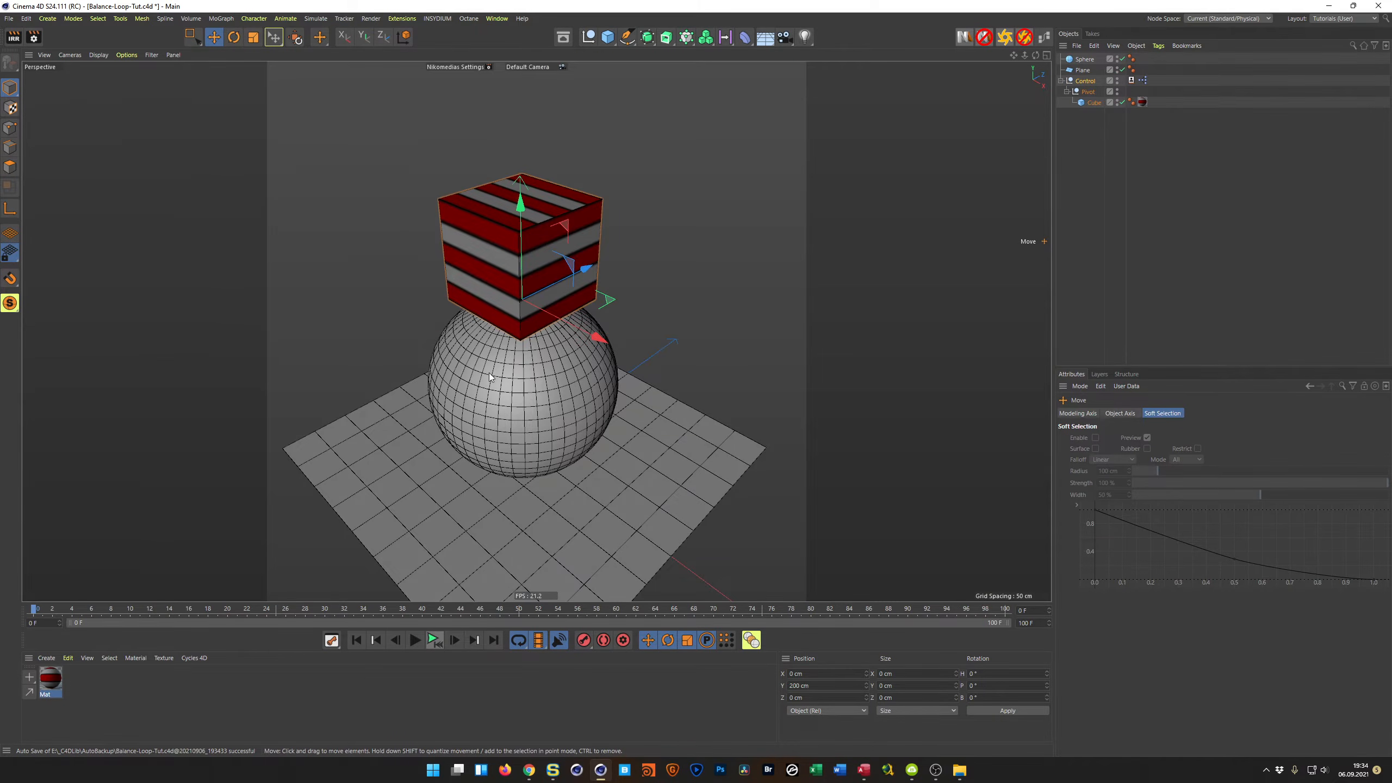
pyautogui.keyDown('alt'); pyautogui.moveTo(514, 364); pyautogui.dragTo(523, 385, button='middle'); pyautogui.keyUp('alt')
pyautogui.keyDown('alt'); pyautogui.moveTo(523, 385); pyautogui.dragTo(540, 373, button='right'); pyautogui.keyUp('alt')
pyautogui.keyDown('alt'); pyautogui.moveTo(541, 368); pyautogui.dragTo(539, 376); pyautogui.keyUp('alt')
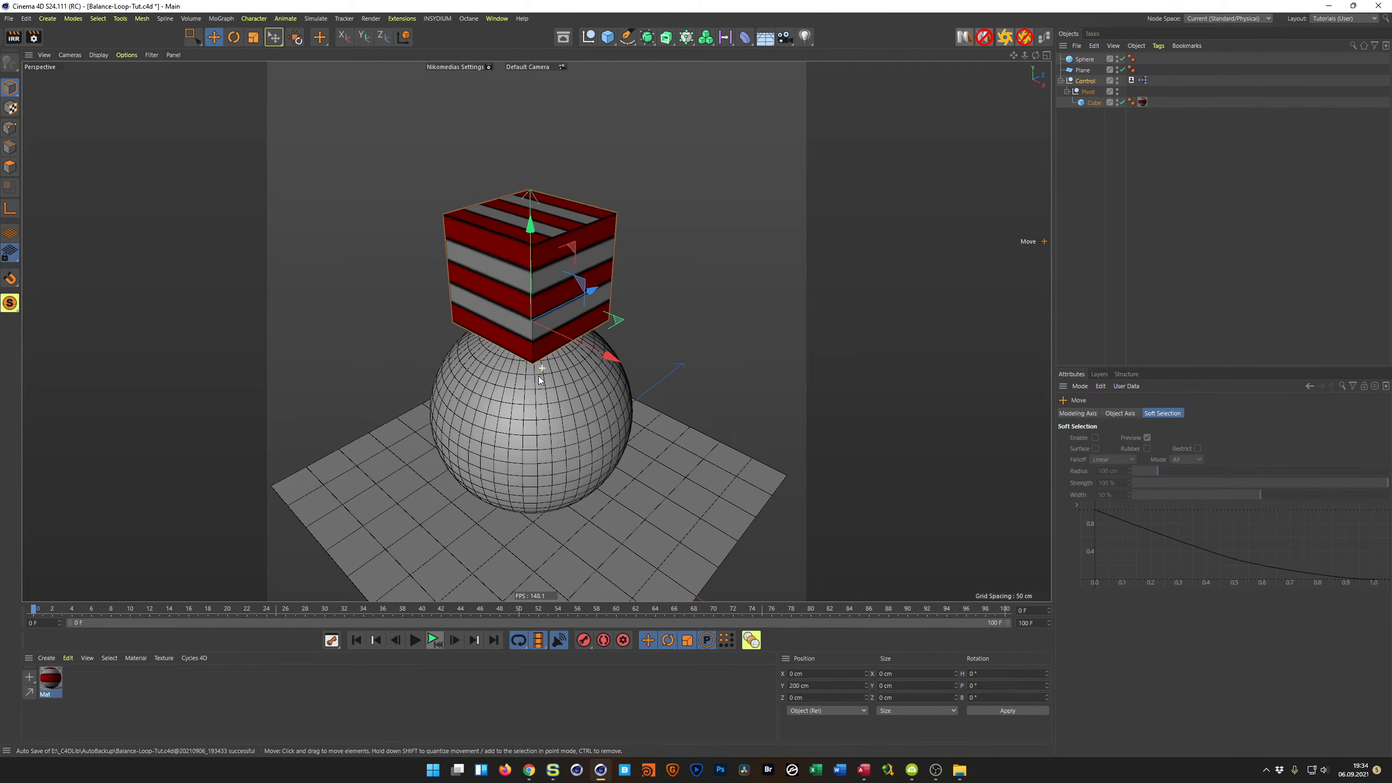
pyautogui.moveTo(537, 375)
pyautogui.keyDown('alt'); pyautogui.mouseDown(button='middle')
pyautogui.moveTo(532, 362)
pyautogui.moveTo(535, 395)
pyautogui.mouseUp(button='middle'); pyautogui.keyUp('alt')
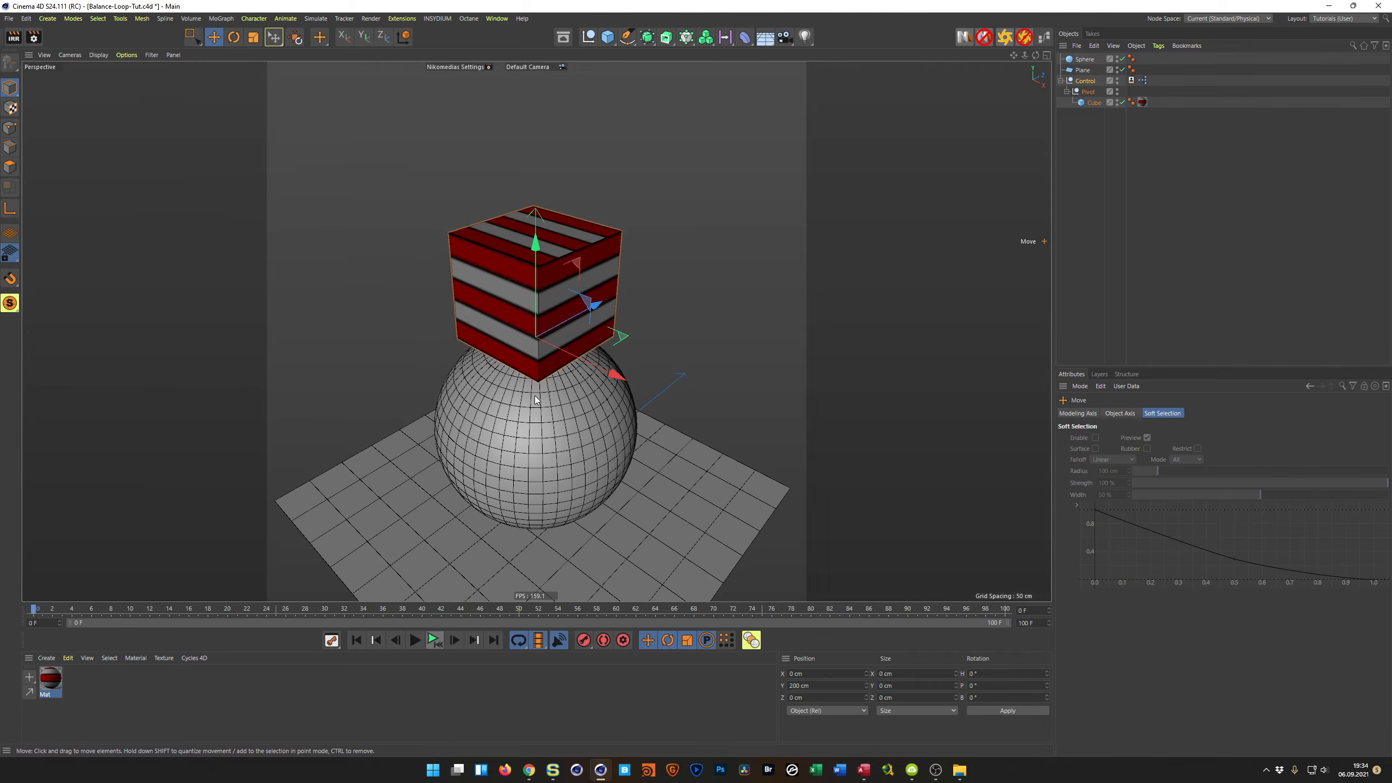
pyautogui.click(433, 641)
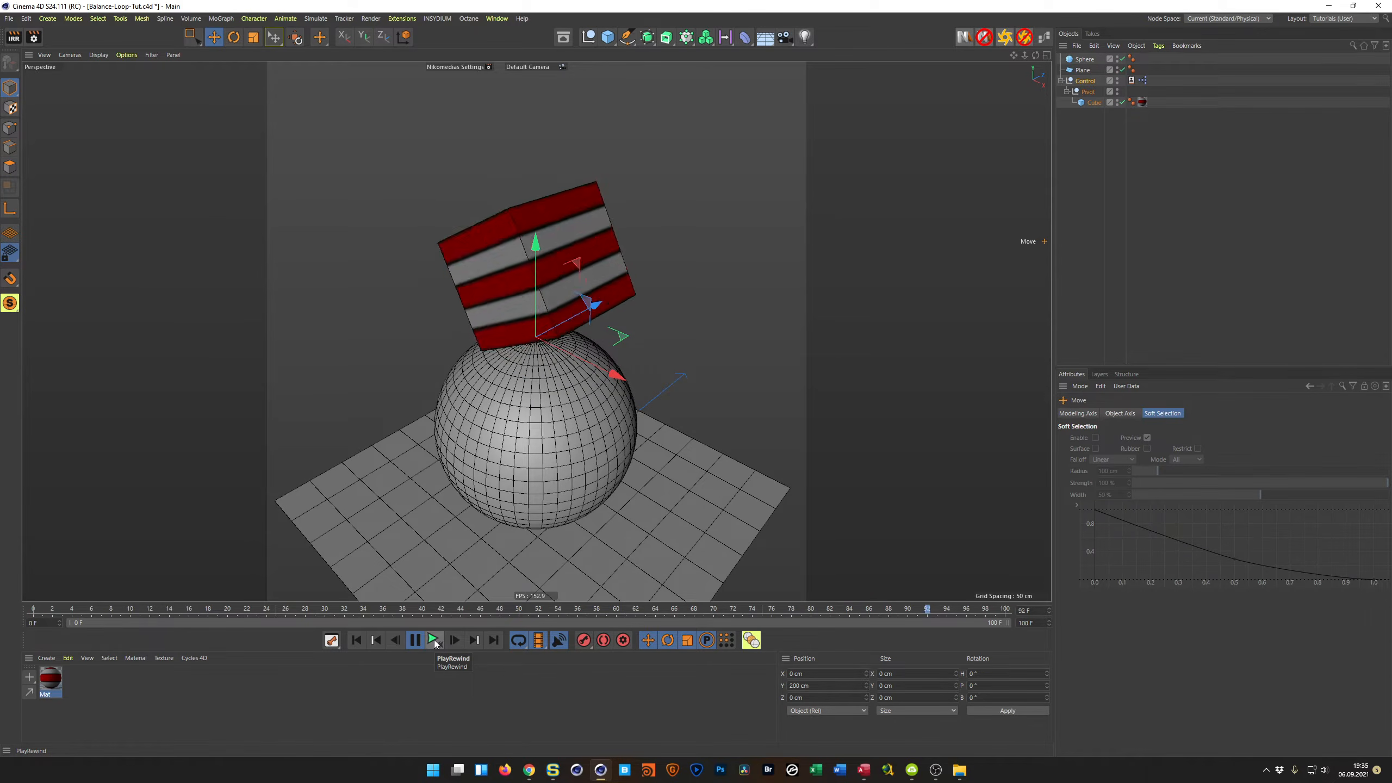
pyautogui.click(434, 640)
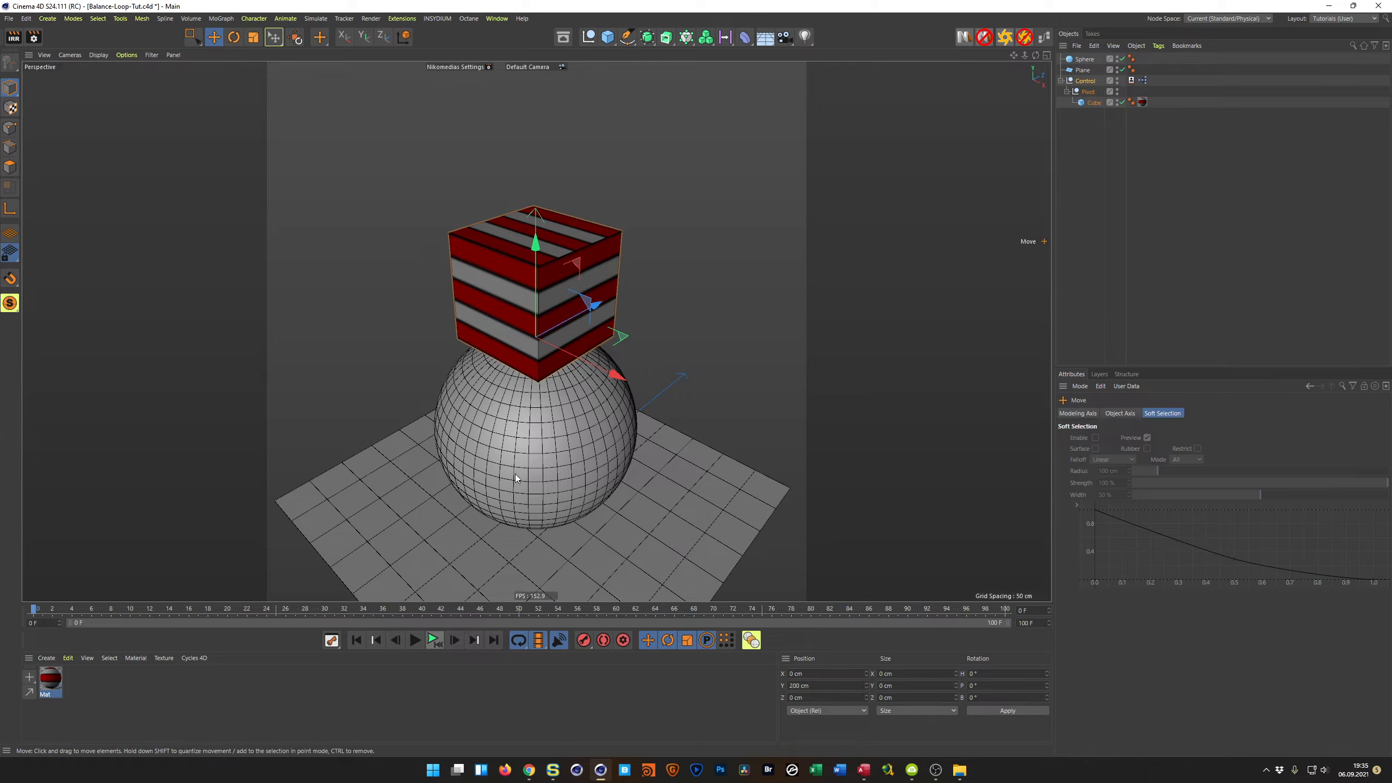
pyautogui.scroll(-2, 528, 379)
pyautogui.moveTo(527, 379); pyautogui.dragTo(512, 334, button='middle')
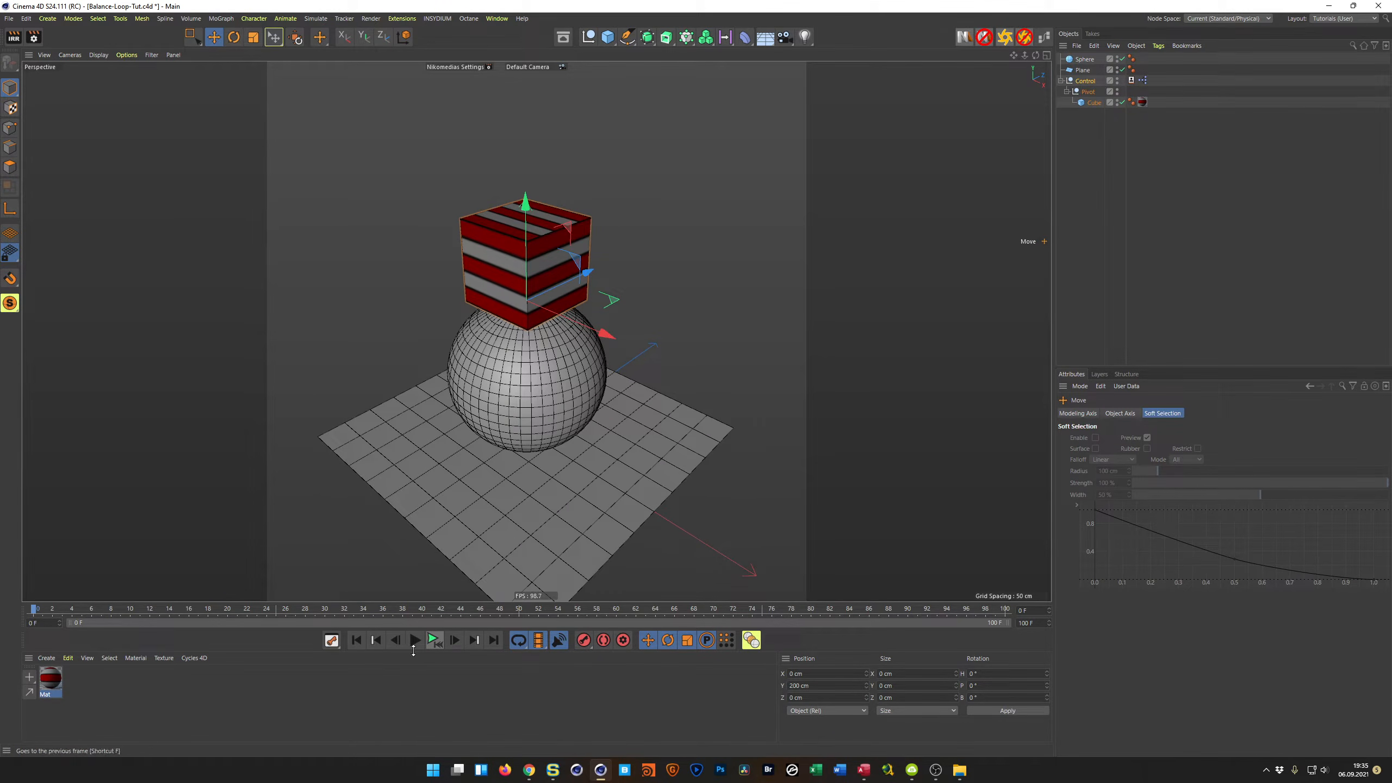
pyautogui.click(438, 642)
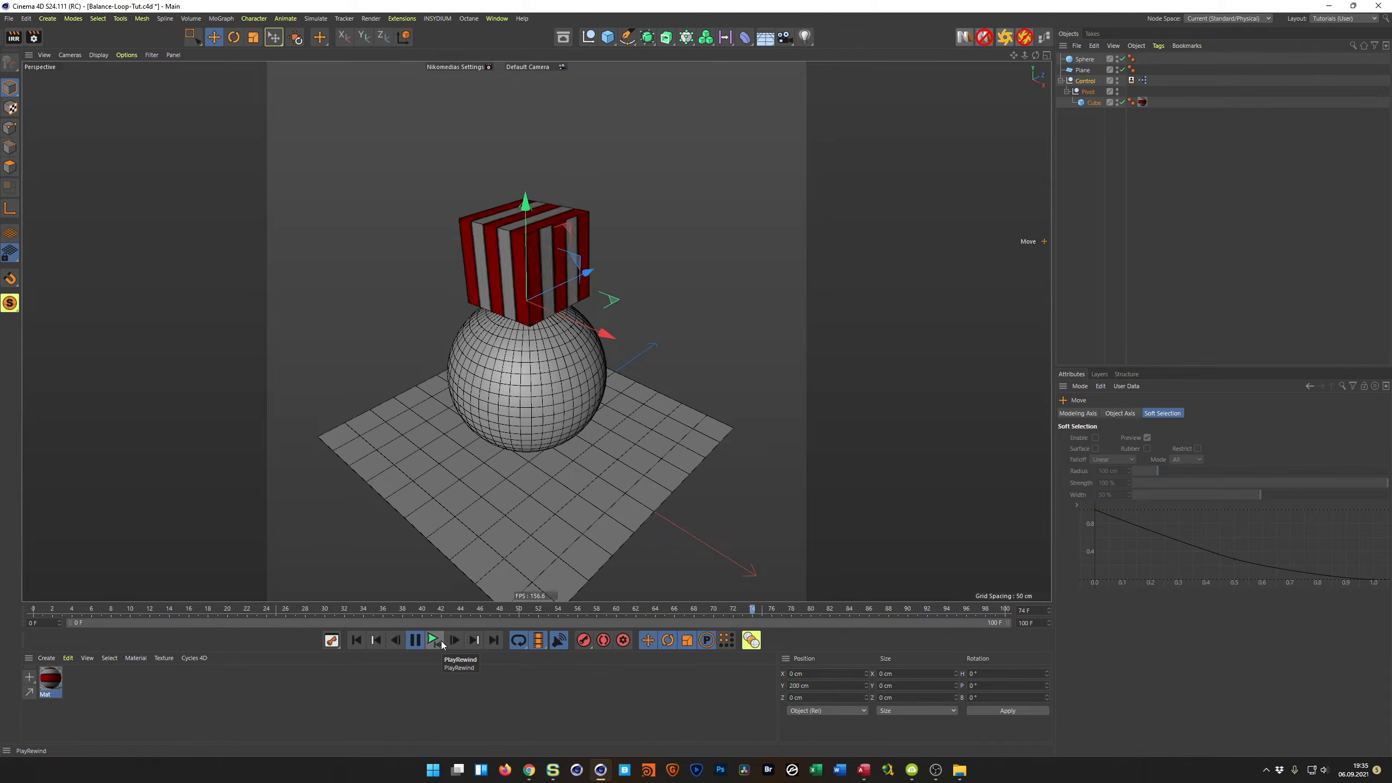
pyautogui.click(442, 645)
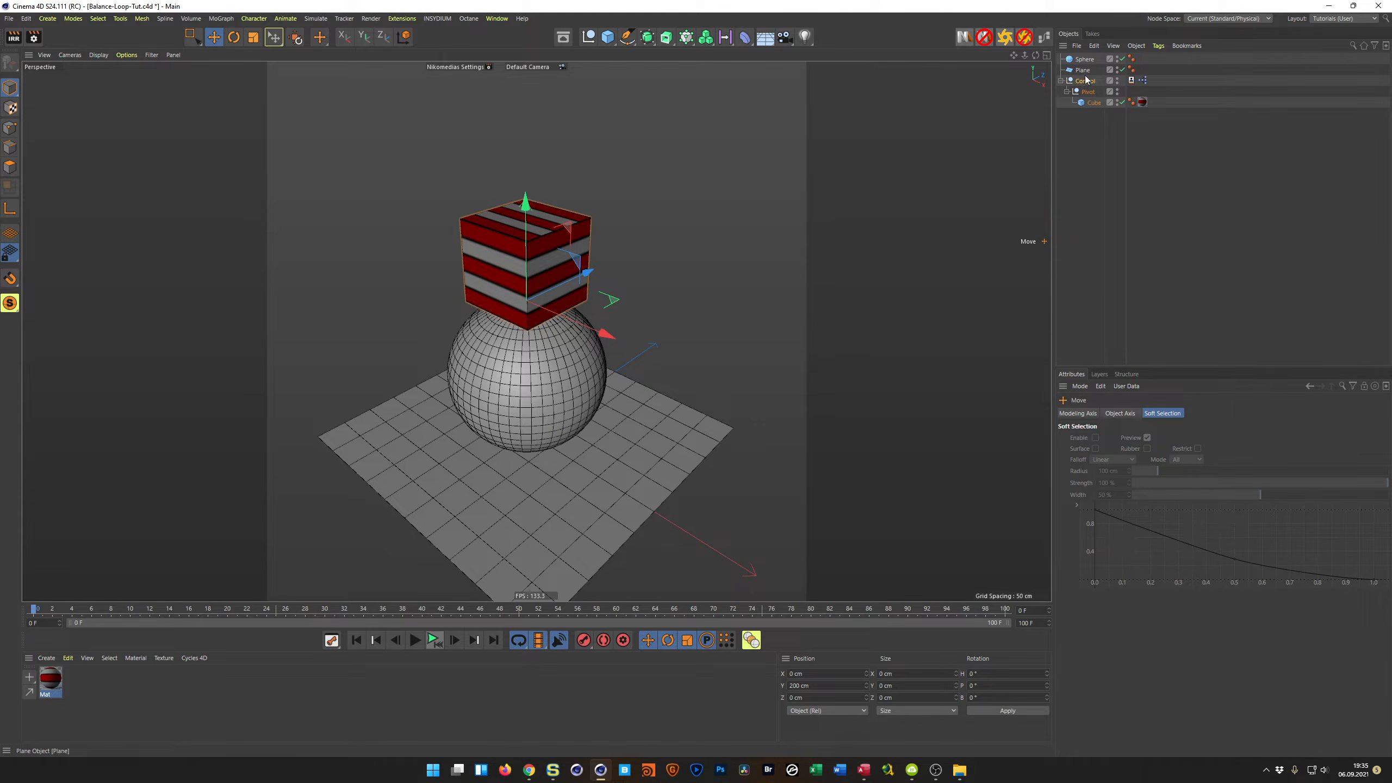
# Keyframe the sphere's bank rotation (R.B) at 0° on frame 0 and -360° on frame 100
pyautogui.click(1084, 59)
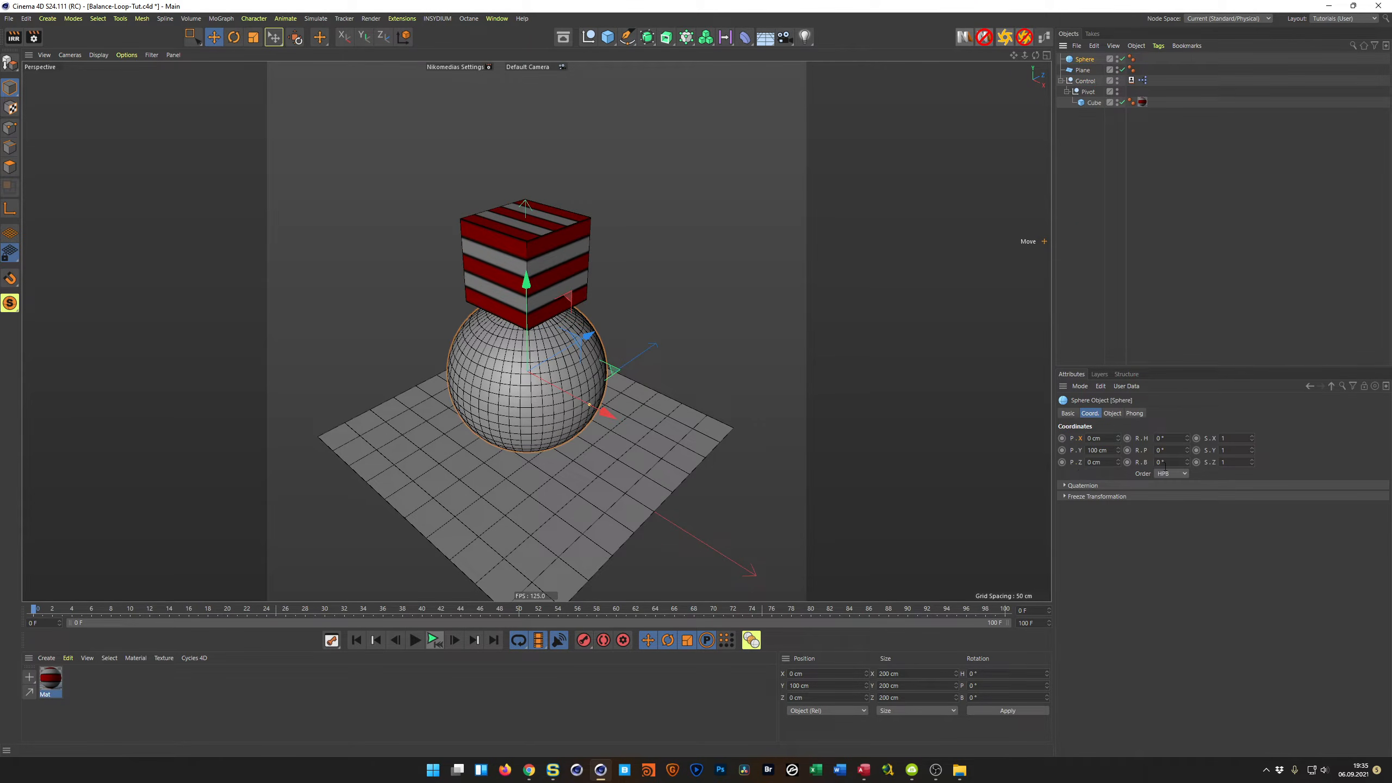
pyautogui.click(1127, 461)
pyautogui.click(1036, 610)
pyautogui.write('25')
pyautogui.press('Return')
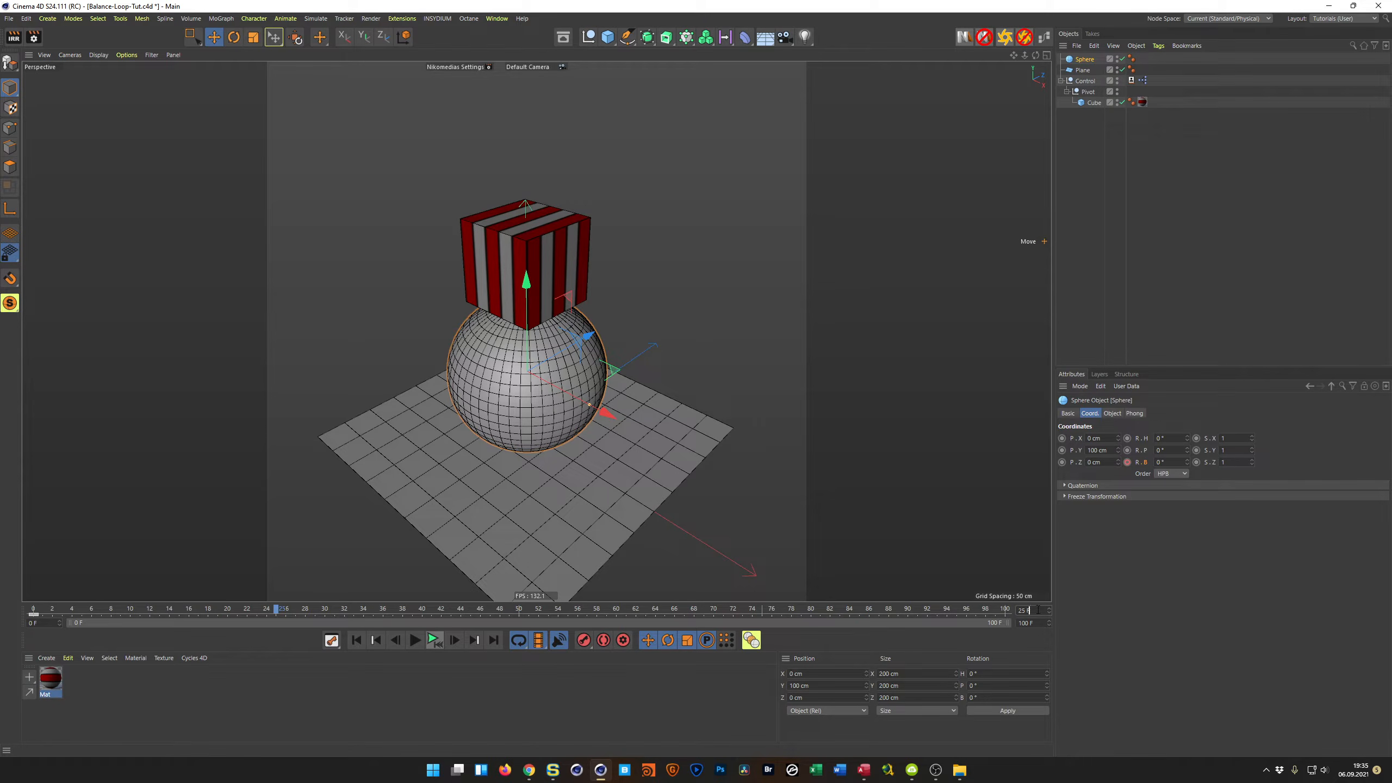
pyautogui.write('100')
pyautogui.press('Return')
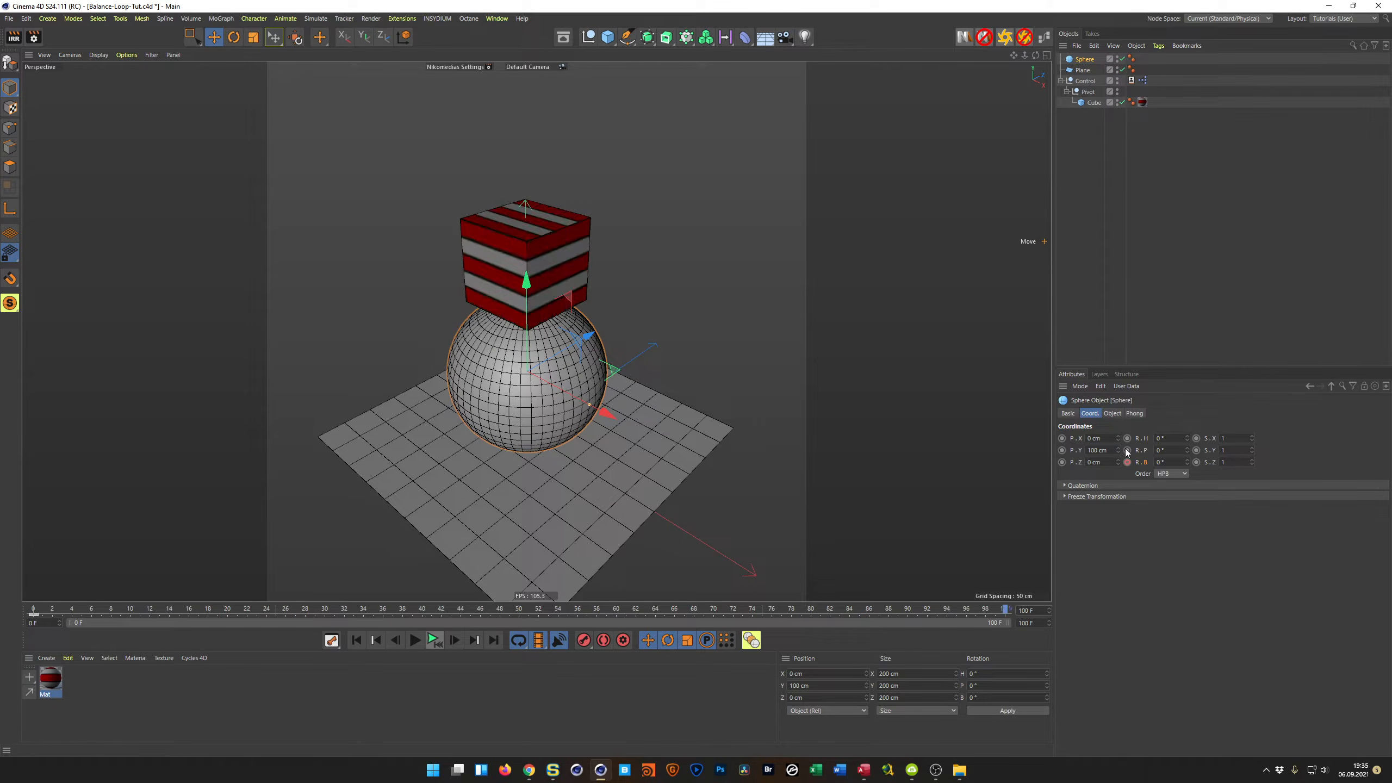
pyautogui.moveTo(1172, 463); pyautogui.dragTo(1108, 506)
pyautogui.write('-360')
pyautogui.press('Return')
pyautogui.click(1127, 463)
# Play the animation to check the sphere's rotation under the cube, rewind it, and save the project
pyautogui.click(439, 641)
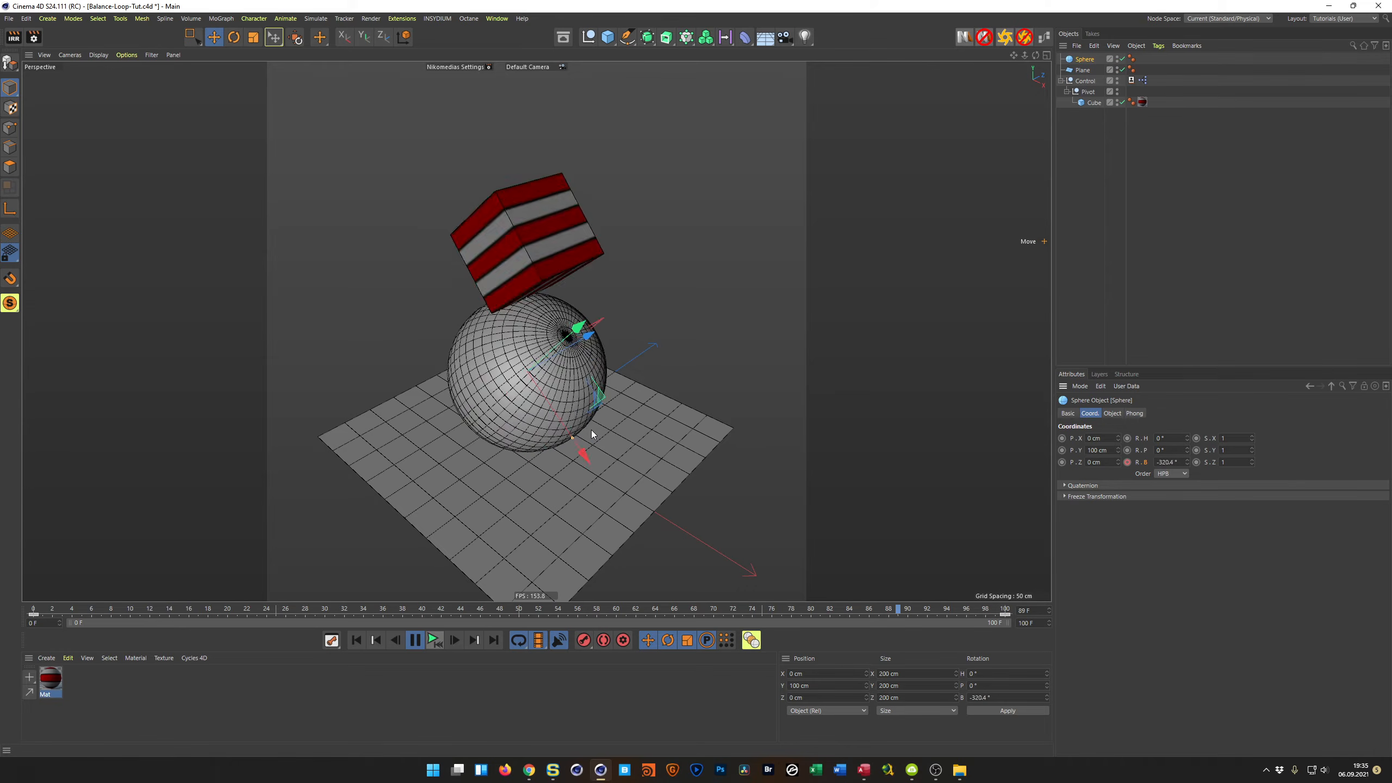
pyautogui.click(434, 641)
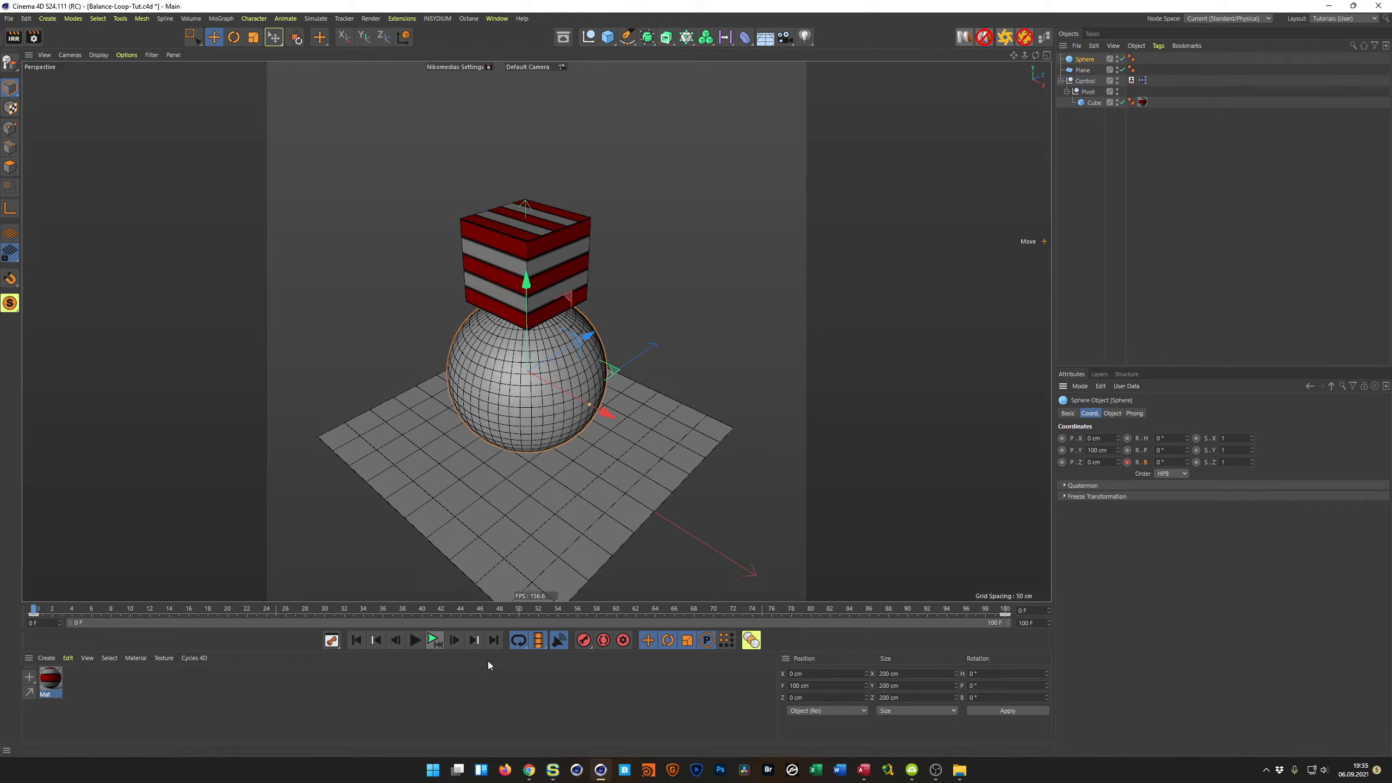
pyautogui.hotkey('ctrl', 's')
# Duplicate the sphere and set the copy's radius to 30 cm and its segments to 30
pyautogui.keyDown('alt'); pyautogui.moveTo(566, 368); pyautogui.dragTo(565, 403, button='middle'); pyautogui.keyUp('alt')
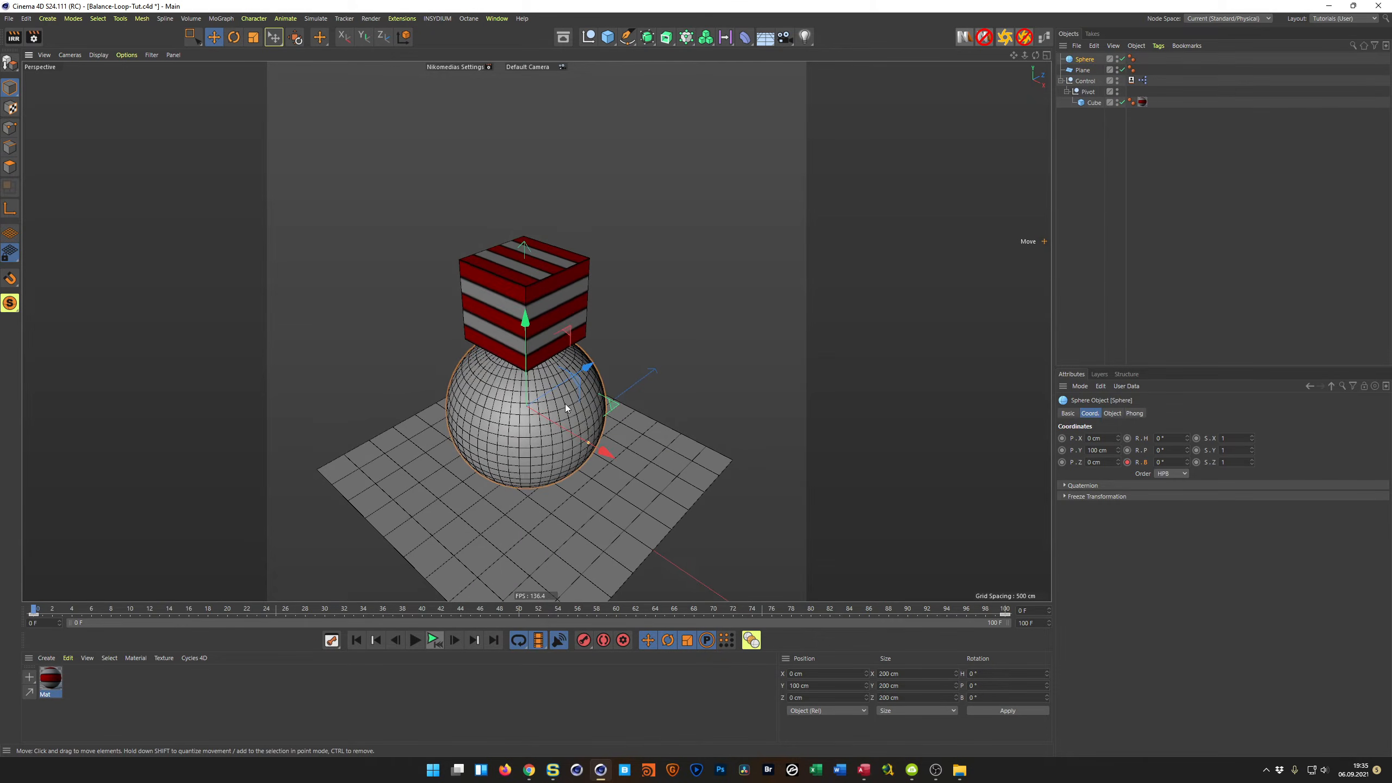
pyautogui.keyDown('alt'); pyautogui.moveTo(563, 403); pyautogui.dragTo(548, 392, button='right'); pyautogui.keyUp('alt')
pyautogui.keyDown('alt'); pyautogui.moveTo(548, 392); pyautogui.dragTo(537, 423, button='middle'); pyautogui.keyUp('alt')
pyautogui.keyDown('alt'); pyautogui.moveTo(537, 423); pyautogui.dragTo(538, 441); pyautogui.keyUp('alt')
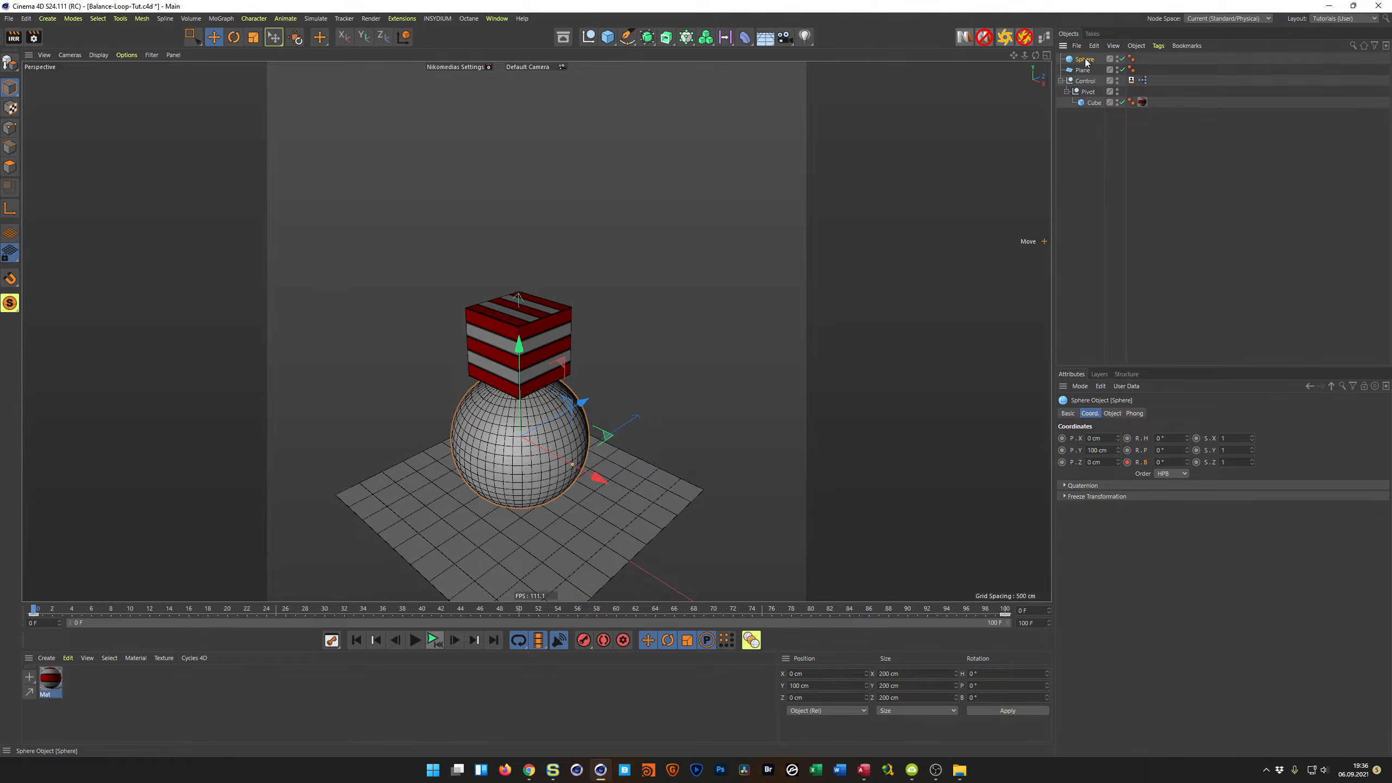
pyautogui.keyDown('ctrl'); pyautogui.moveTo(1089, 60); pyautogui.dragTo(1091, 64); pyautogui.keyUp('ctrl')
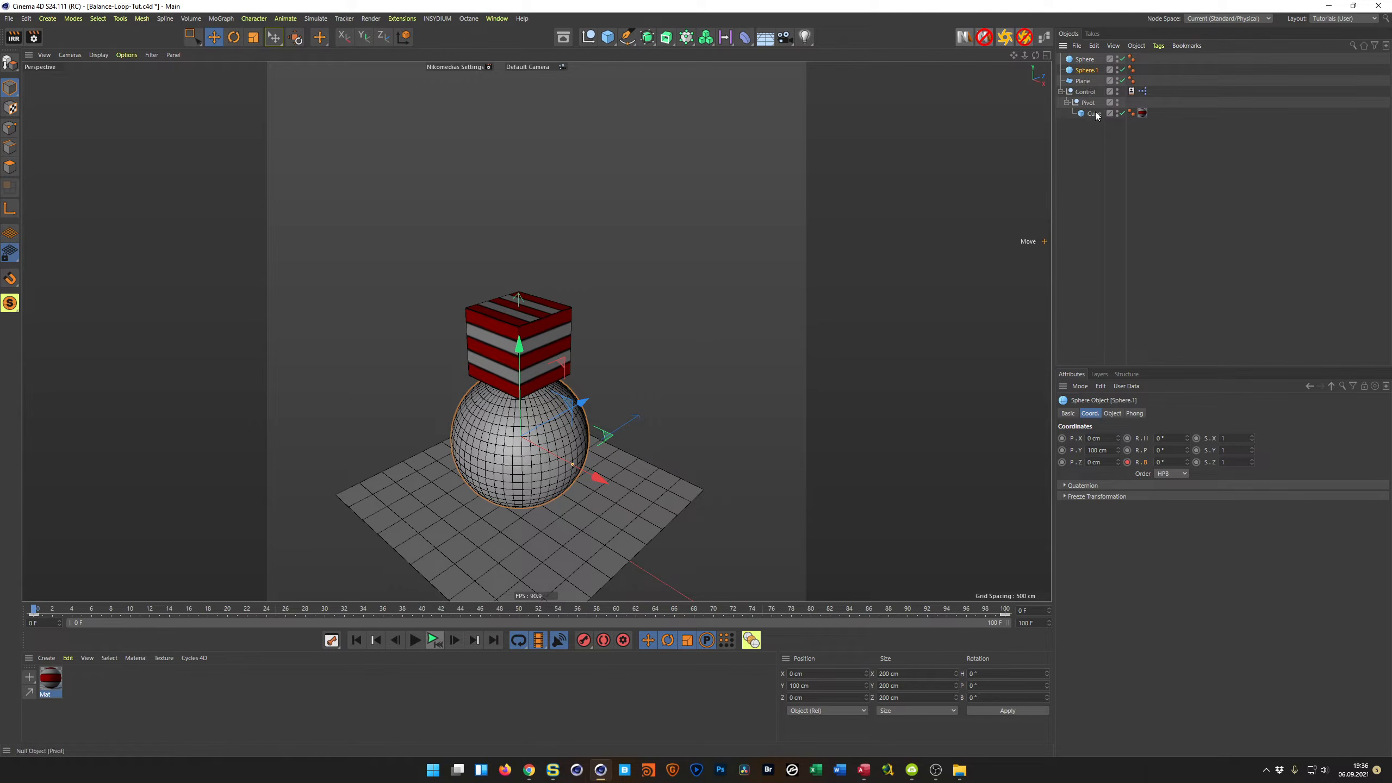
pyautogui.click(1113, 413)
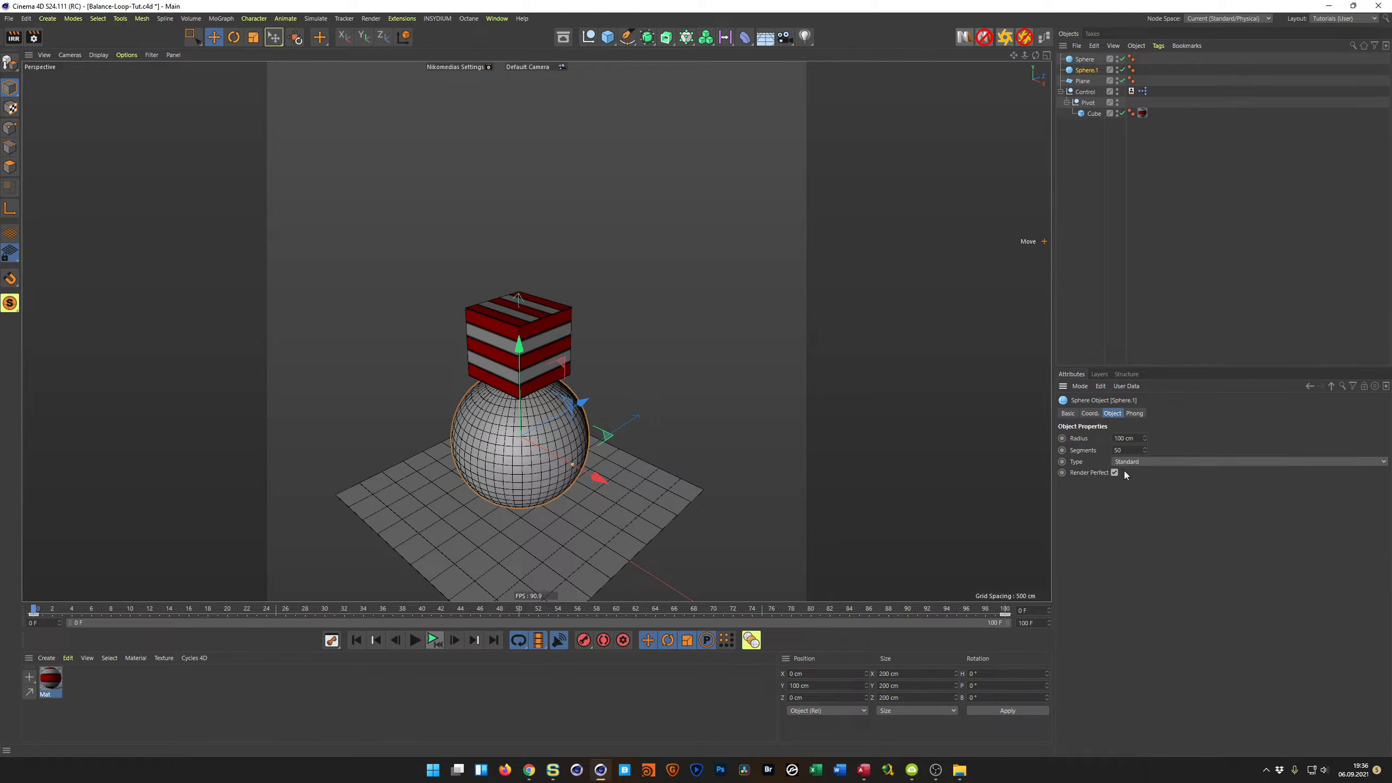
pyautogui.click(1138, 439)
pyautogui.write('30')
pyautogui.press('Return')
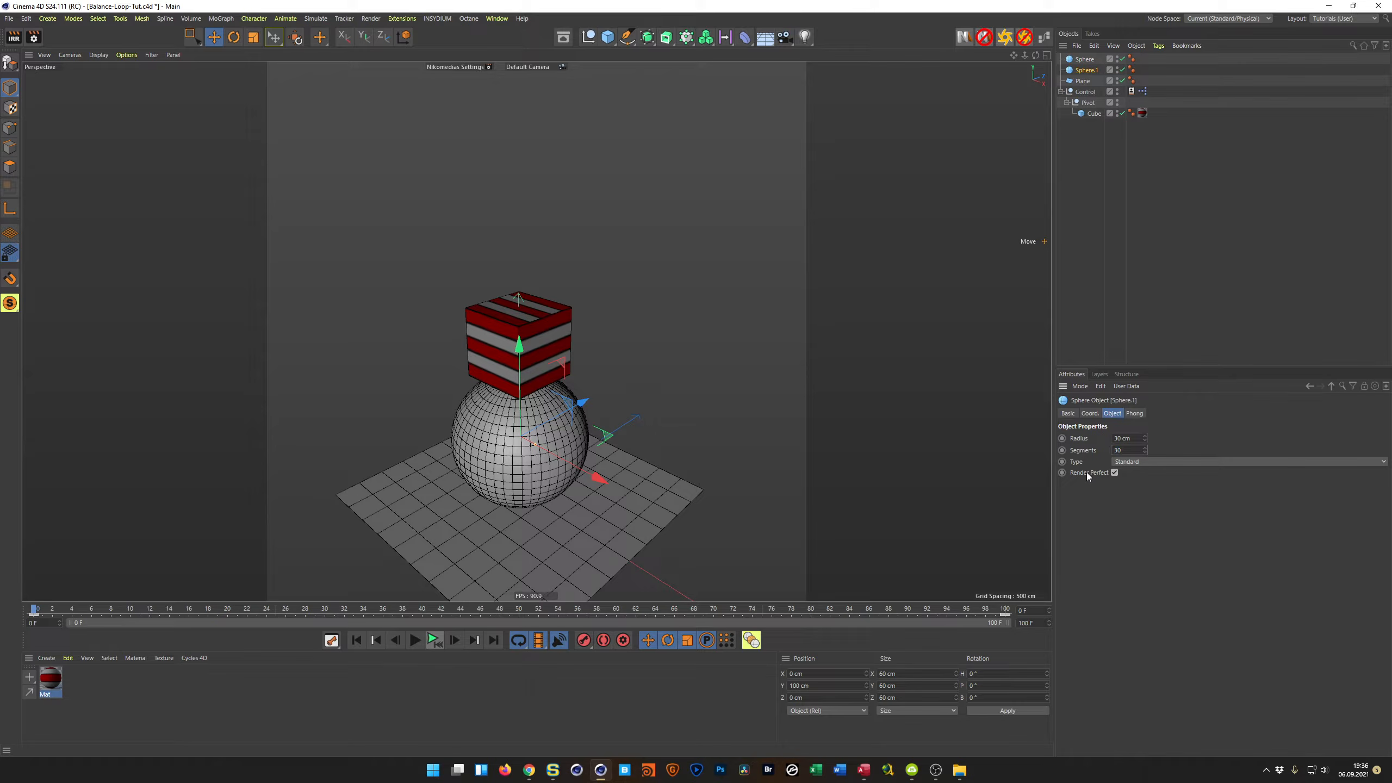
# Move the small sphere up to Y 330 cm in the front view so it rests on top of the cube, then return to perspective
pyautogui.middleClick(648, 428)
pyautogui.middleClick(659, 481)
pyautogui.scroll(-5, 627, 491)
pyautogui.moveTo(595, 422); pyautogui.dragTo(605, 213)
pyautogui.middleClick(614, 345)
pyautogui.middleClick(375, 262)
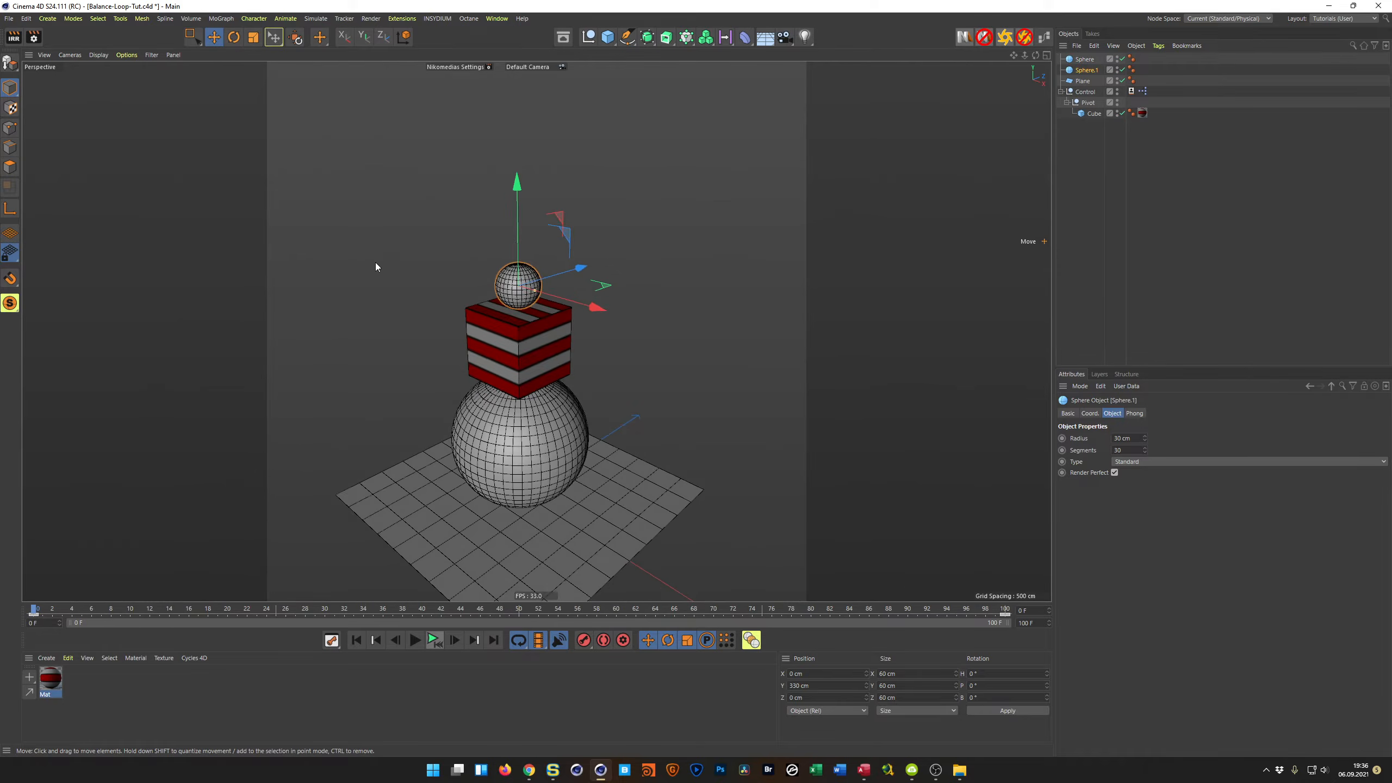
pyautogui.keyDown('alt'); pyautogui.moveTo(529, 384); pyautogui.dragTo(535, 349, button='middle'); pyautogui.keyUp('alt')
pyautogui.keyDown('alt'); pyautogui.moveTo(534, 349); pyautogui.dragTo(547, 356, button='right'); pyautogui.keyUp('alt')
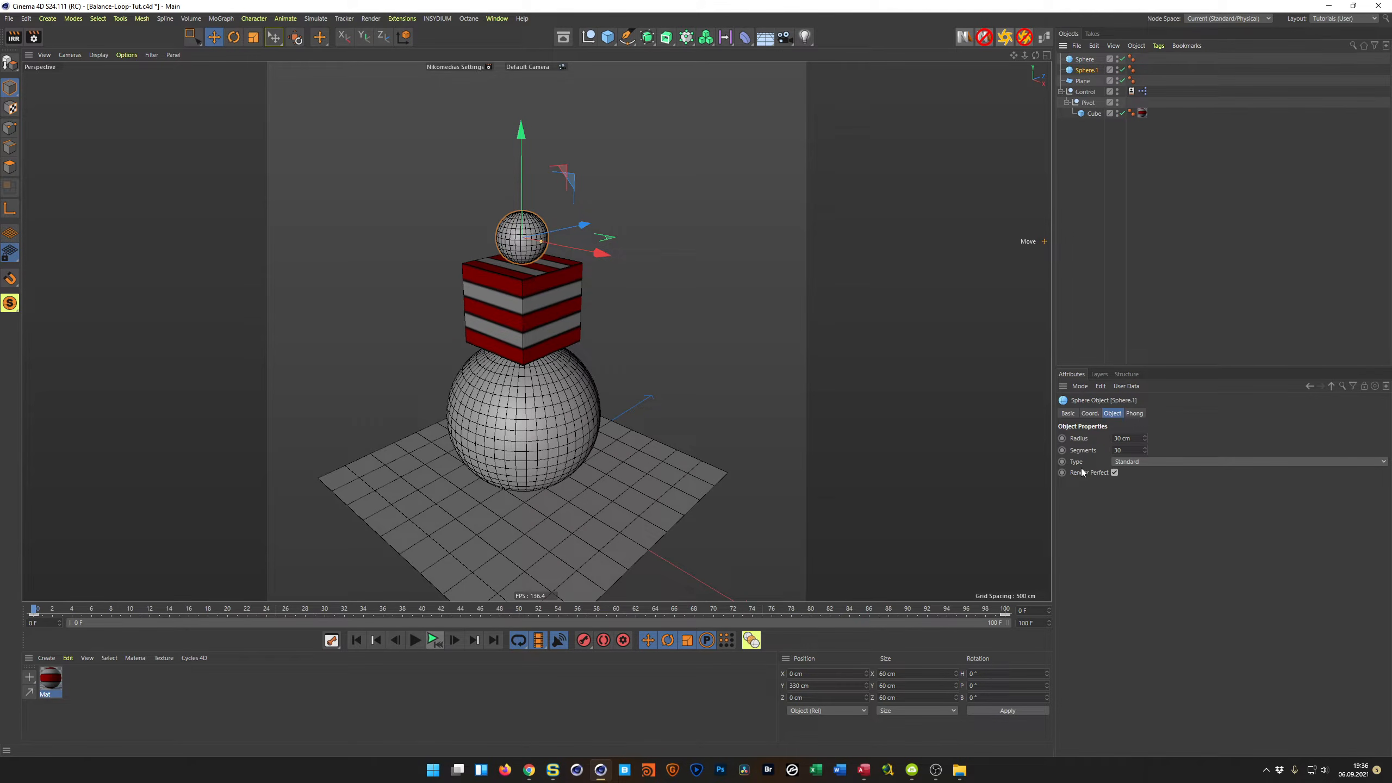
# Freeze the small sphere's position in its Freeze Transformation coordinates
pyautogui.click(1090, 413)
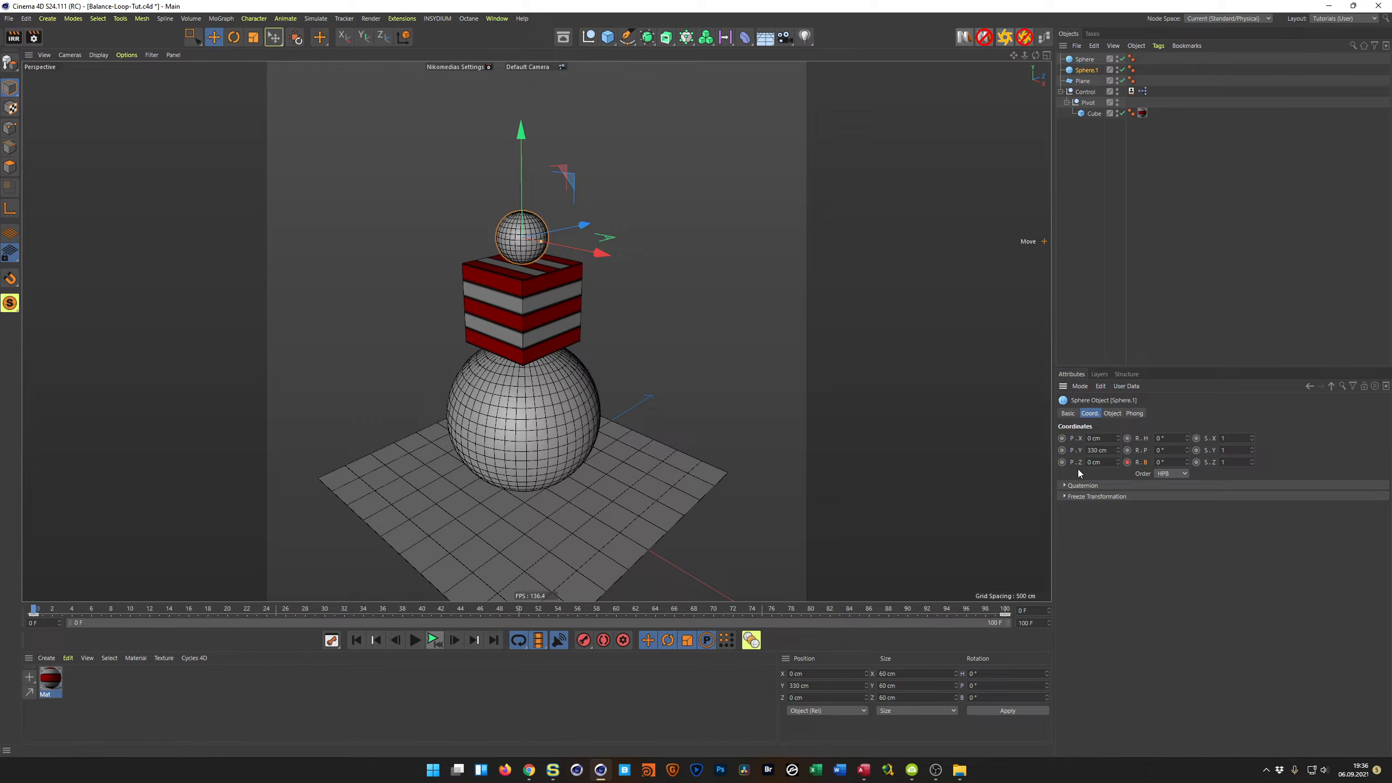
pyautogui.click(1098, 497)
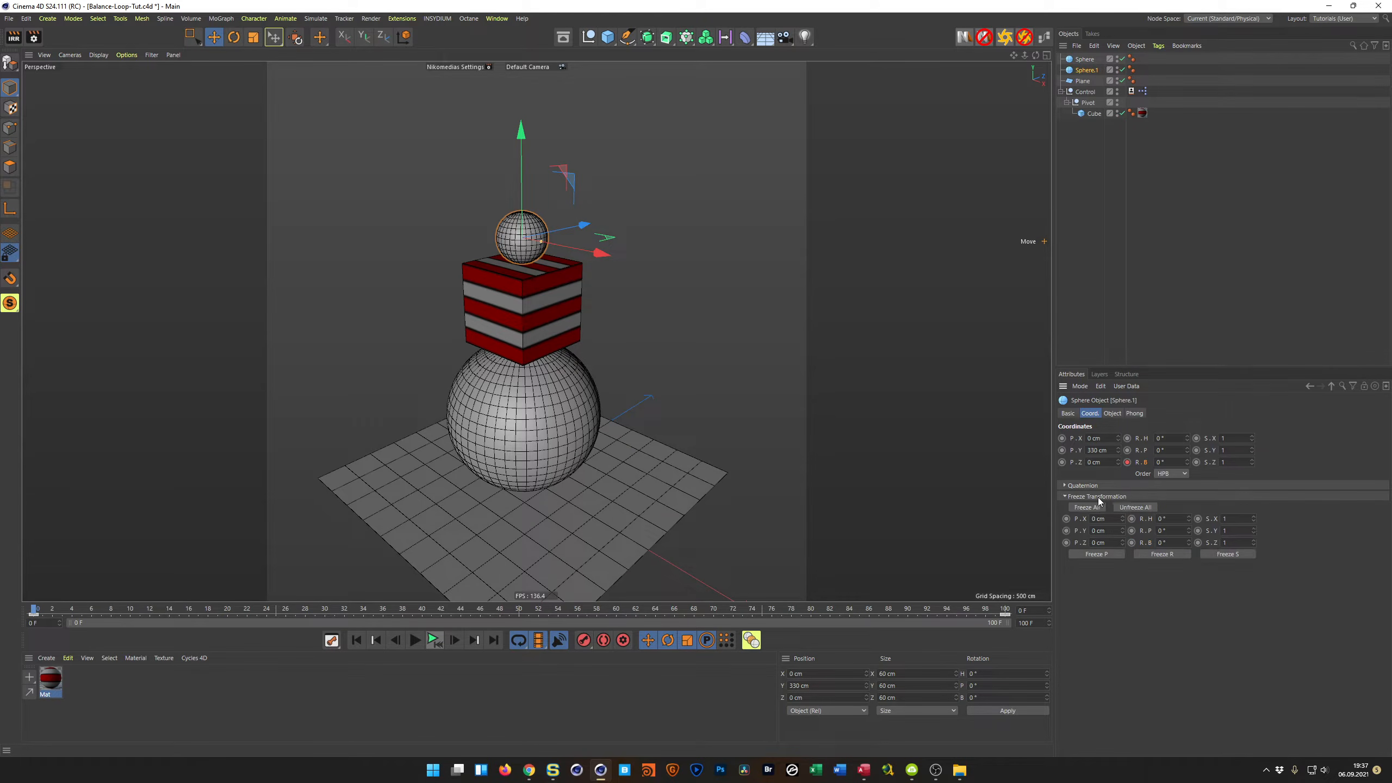
pyautogui.click(1098, 554)
# Keyframe the small sphere's Y position at 0 cm on frame 0 and 100 cm on frame 13
pyautogui.press('Return')
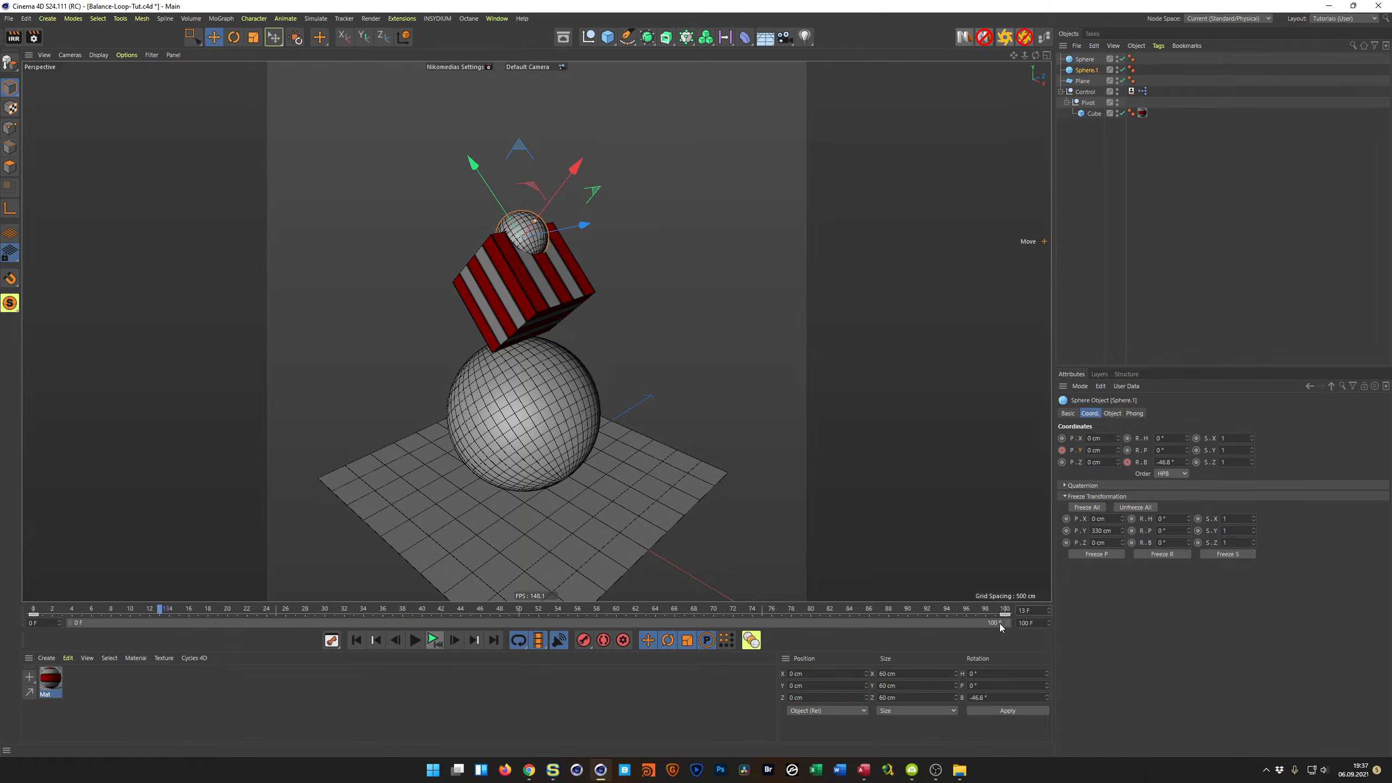
pyautogui.doubleClick(1106, 449)
pyautogui.write('100')
pyautogui.press('Return')
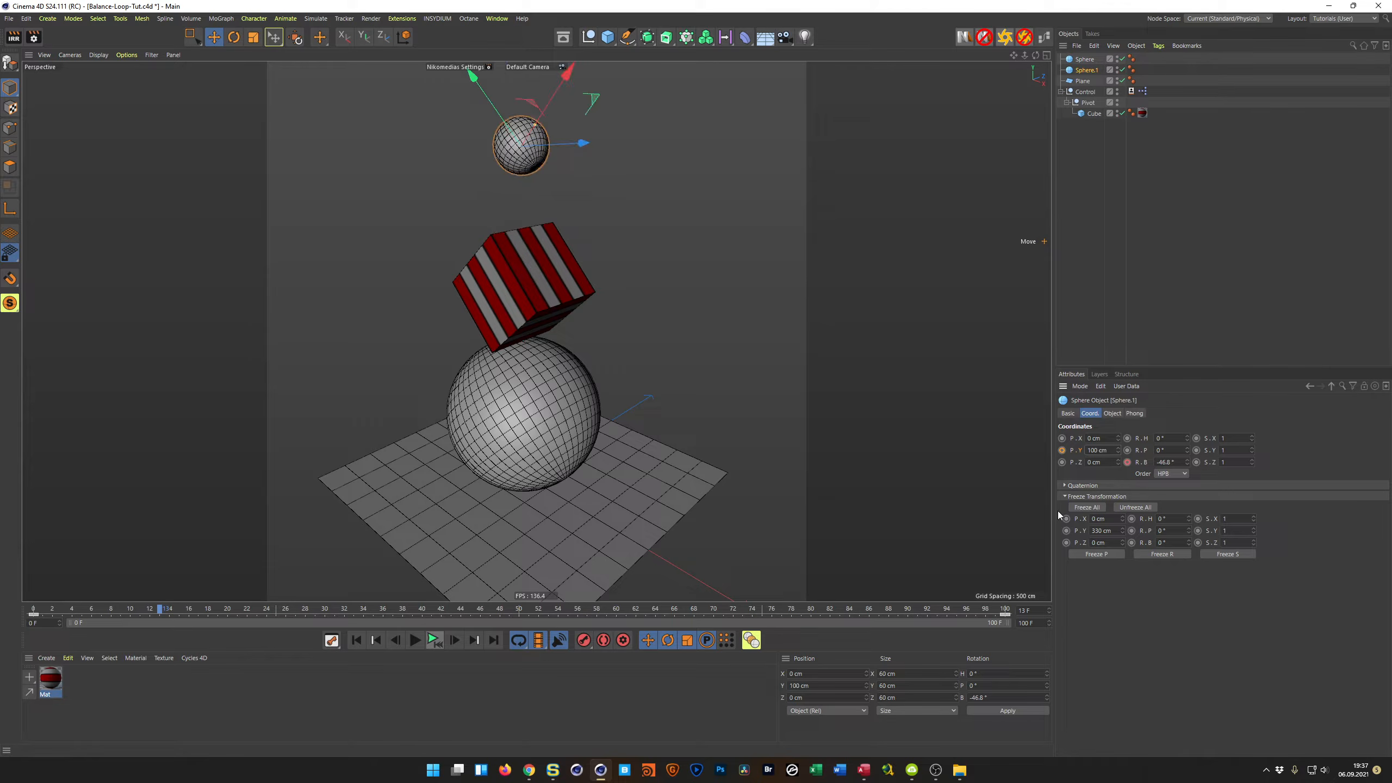
pyautogui.click(1061, 450)
# Keyframe the small sphere's Y position at 0 cm on frame 25 and play the bounce from the start
pyautogui.doubleClick(1022, 610)
pyautogui.write('25')
pyautogui.press('Return')
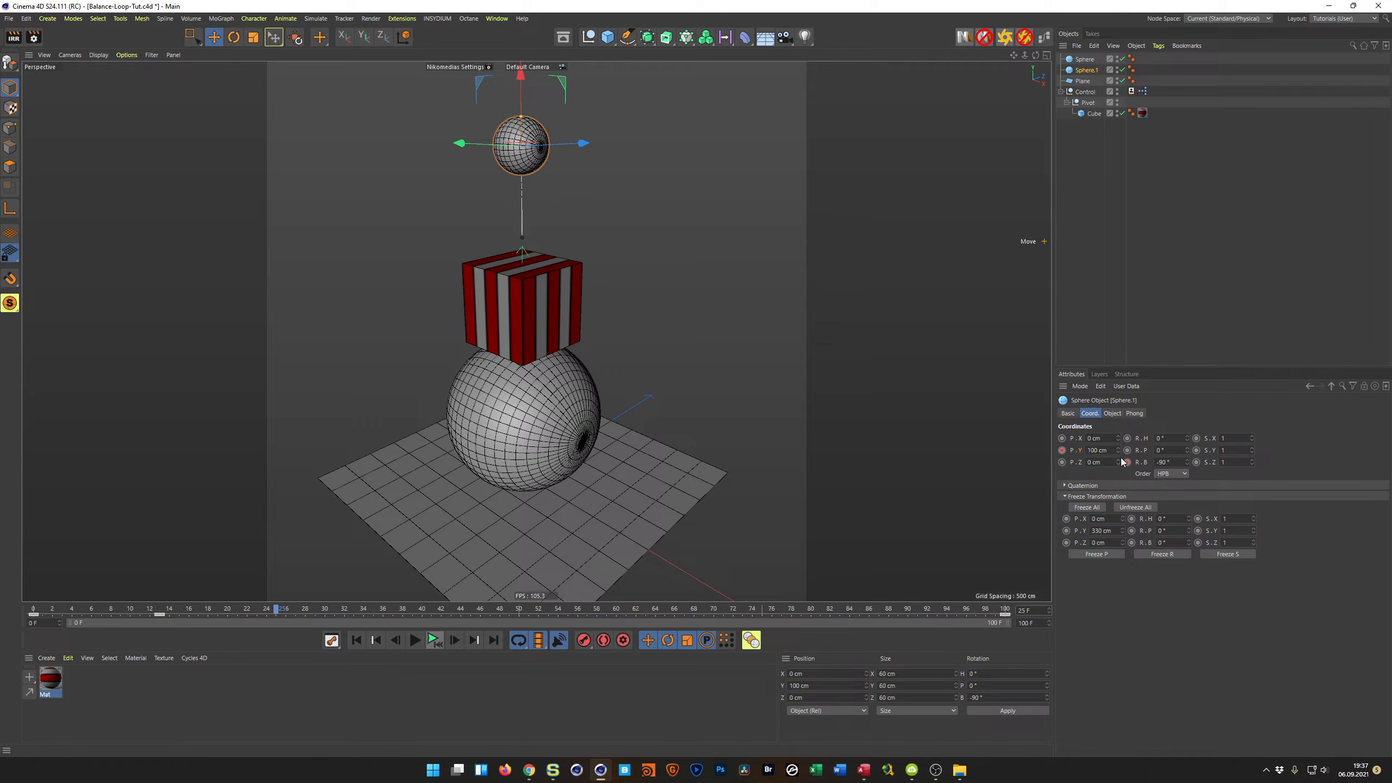
pyautogui.moveTo(1111, 450); pyautogui.dragTo(1062, 501)
pyautogui.write('0')
pyautogui.press('Return')
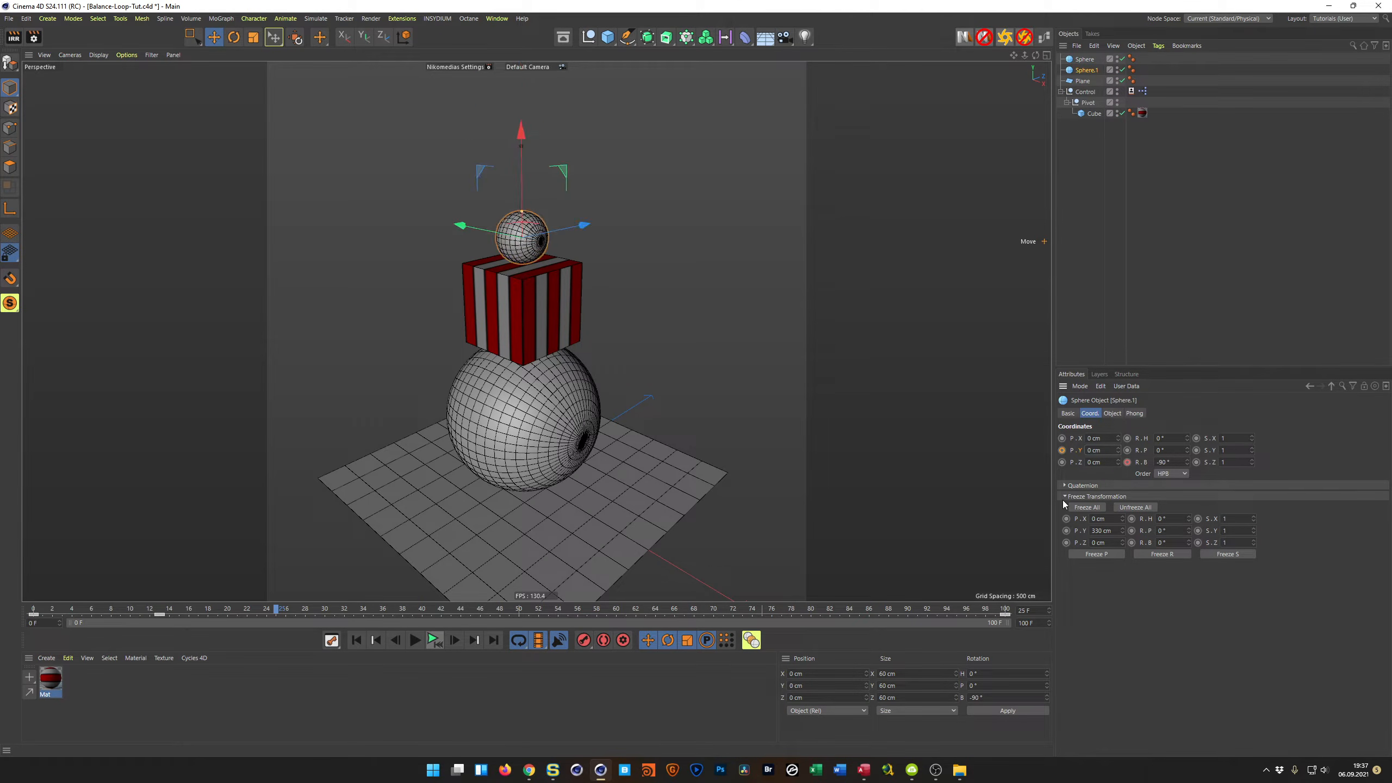
pyautogui.click(1061, 450)
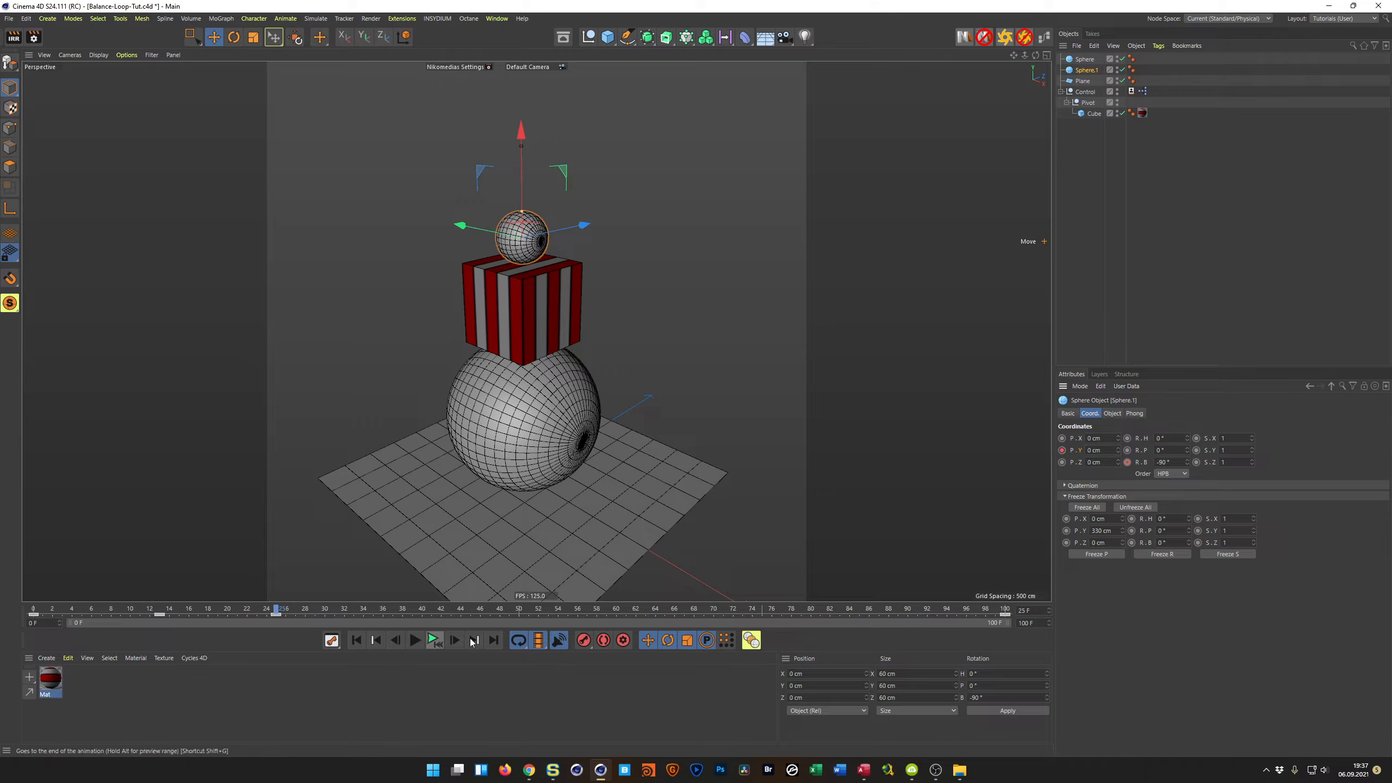
pyautogui.click(434, 640)
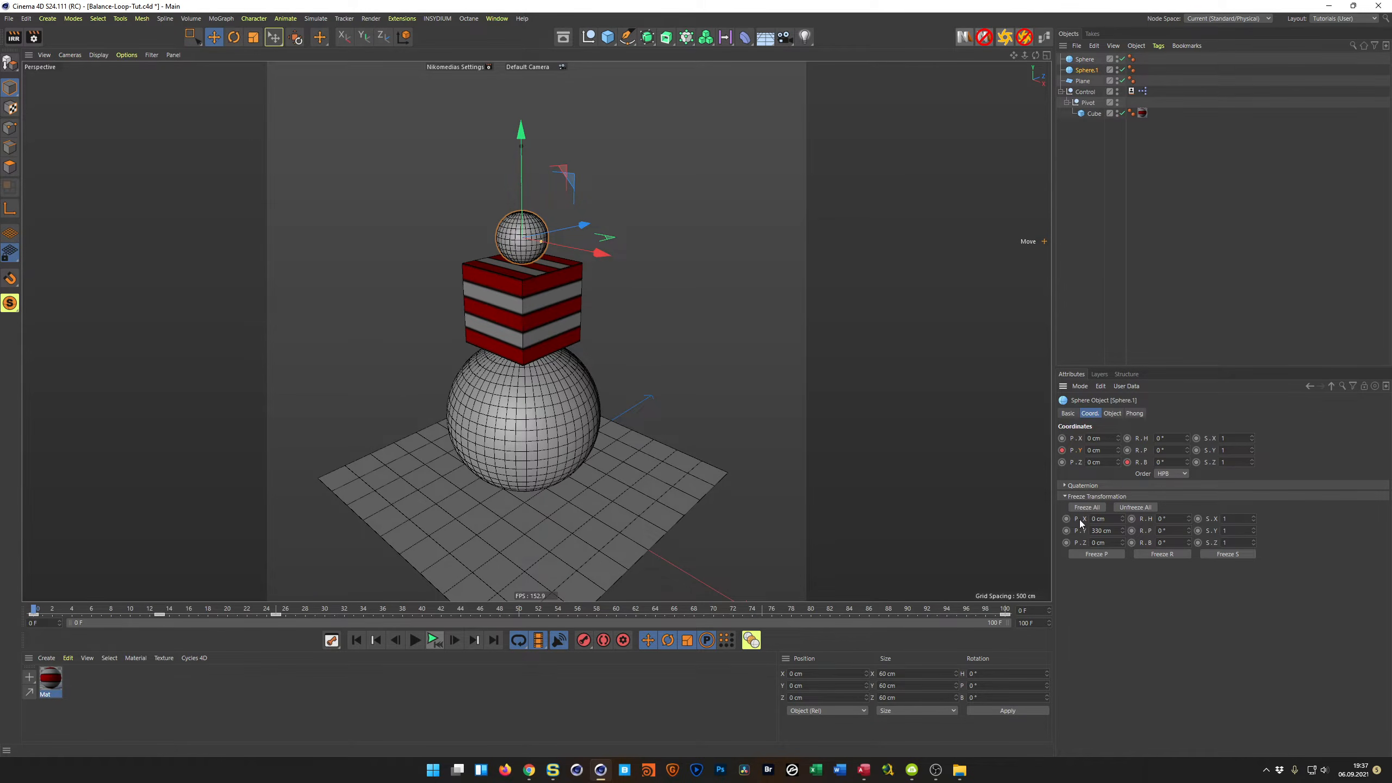
# Open the Timeline dope sheet and expand the small sphere's Position Y track to show its F-curve
pyautogui.hotkey('shift', 'F3')
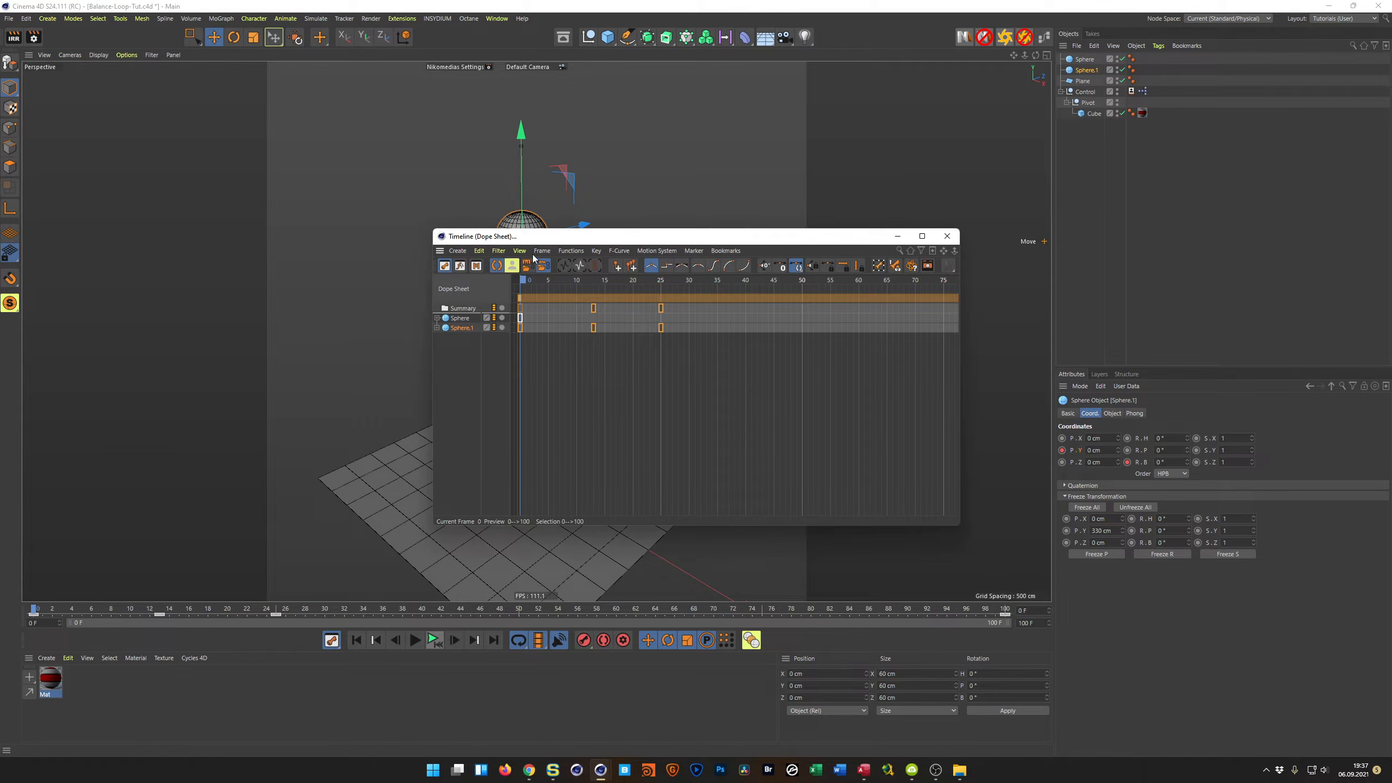
pyautogui.moveTo(542, 237); pyautogui.dragTo(419, 84)
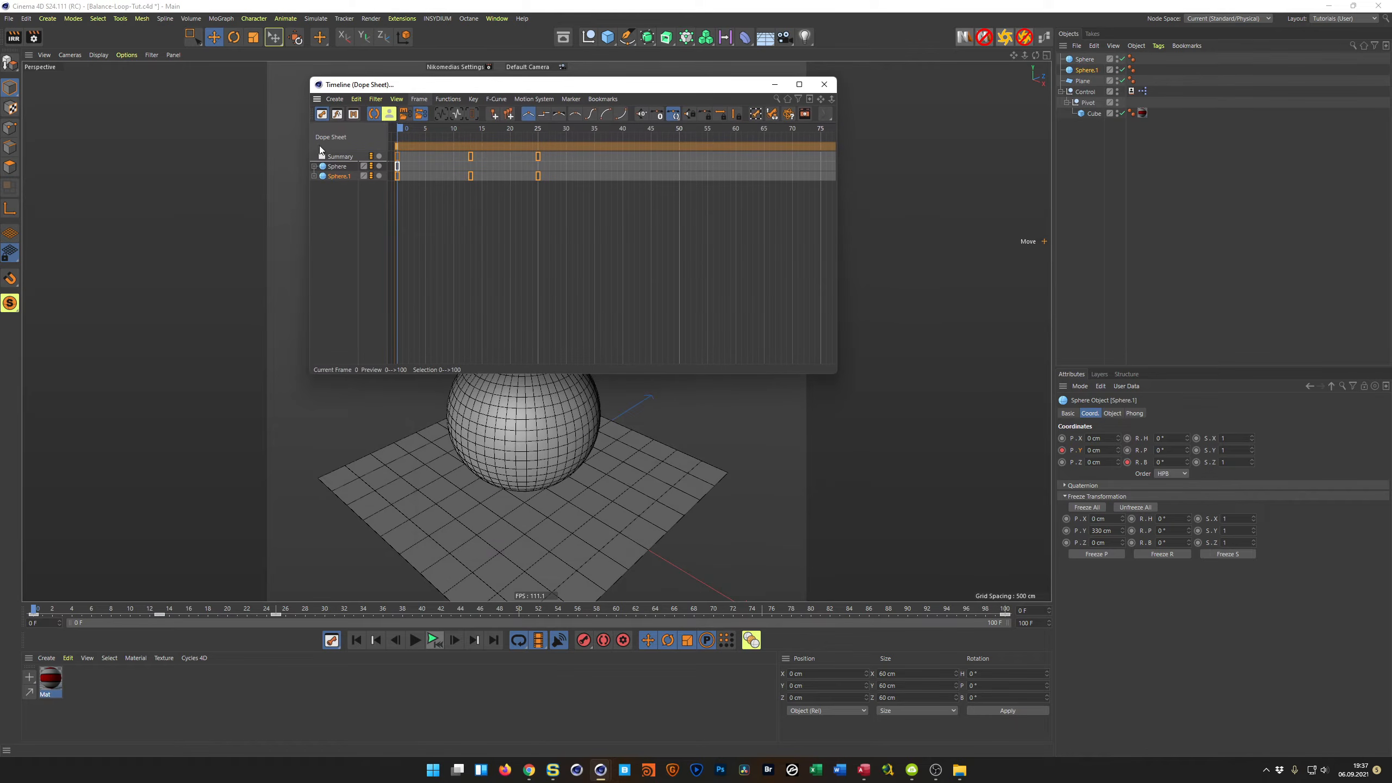
pyautogui.click(315, 177)
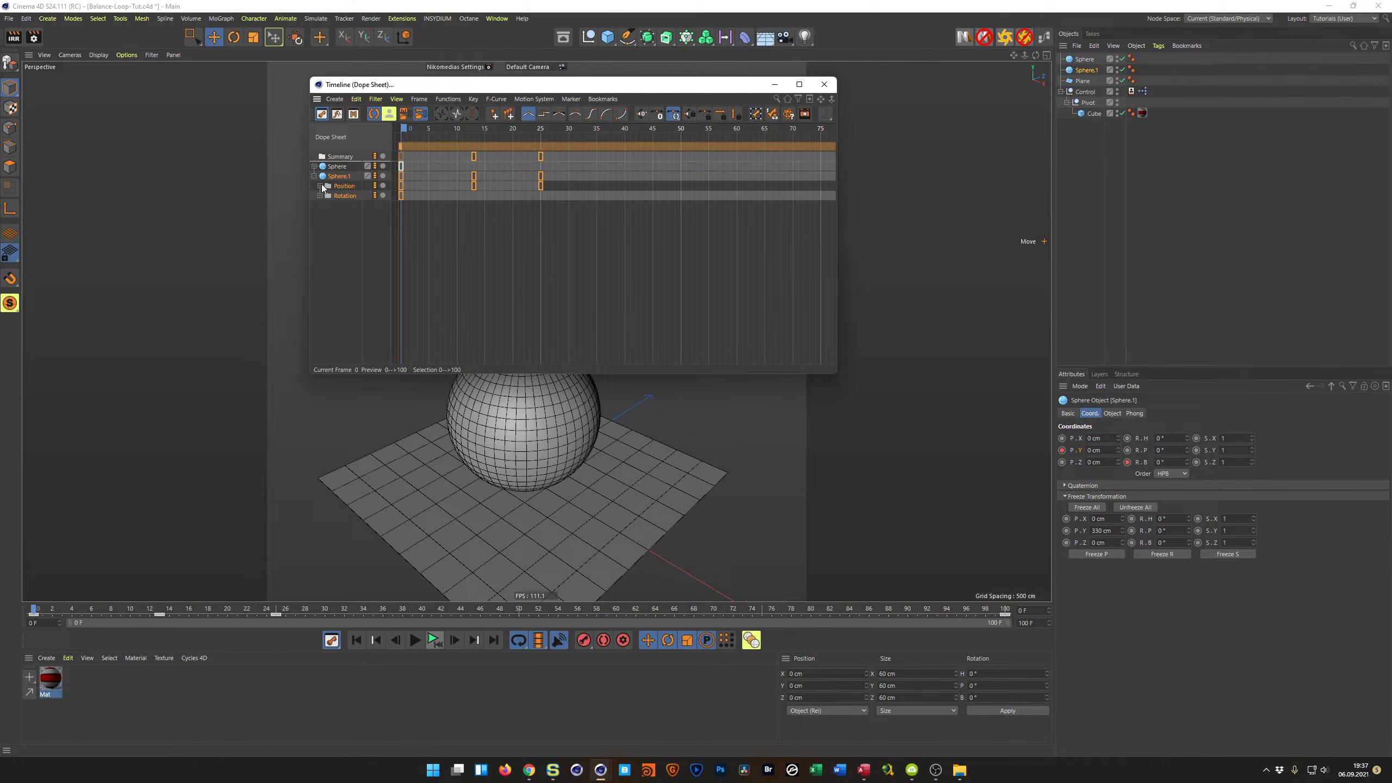
pyautogui.click(320, 187)
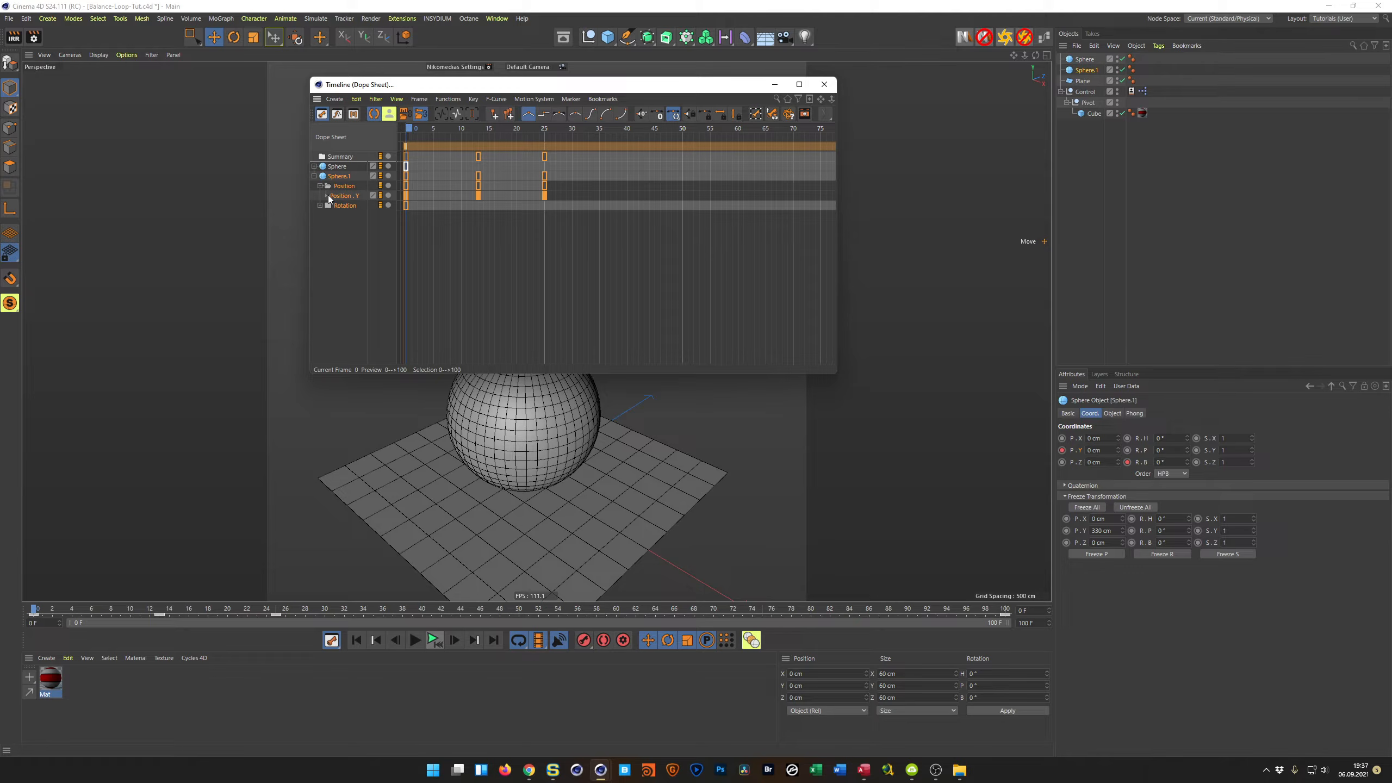
pyautogui.click(333, 196)
pyautogui.click(327, 196)
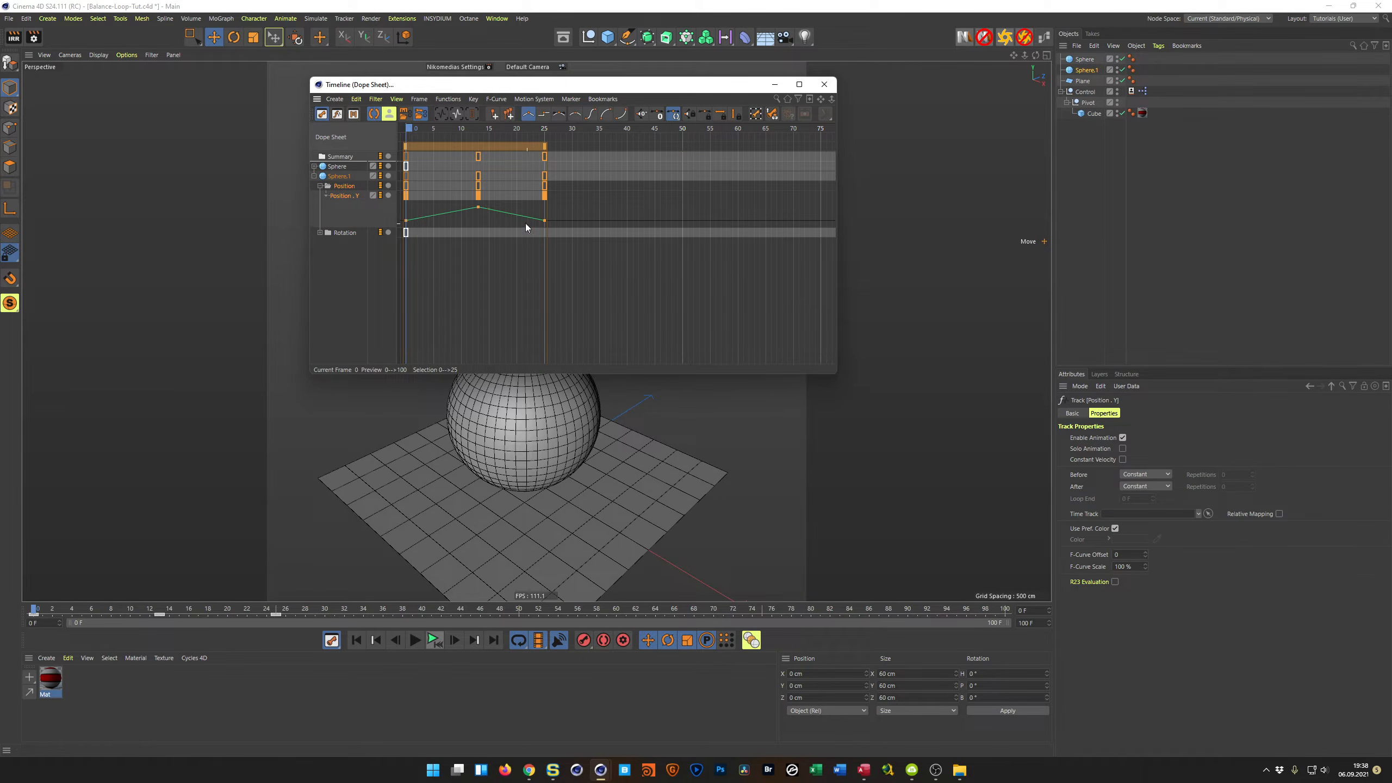
pyautogui.moveTo(562, 83); pyautogui.dragTo(971, 236)
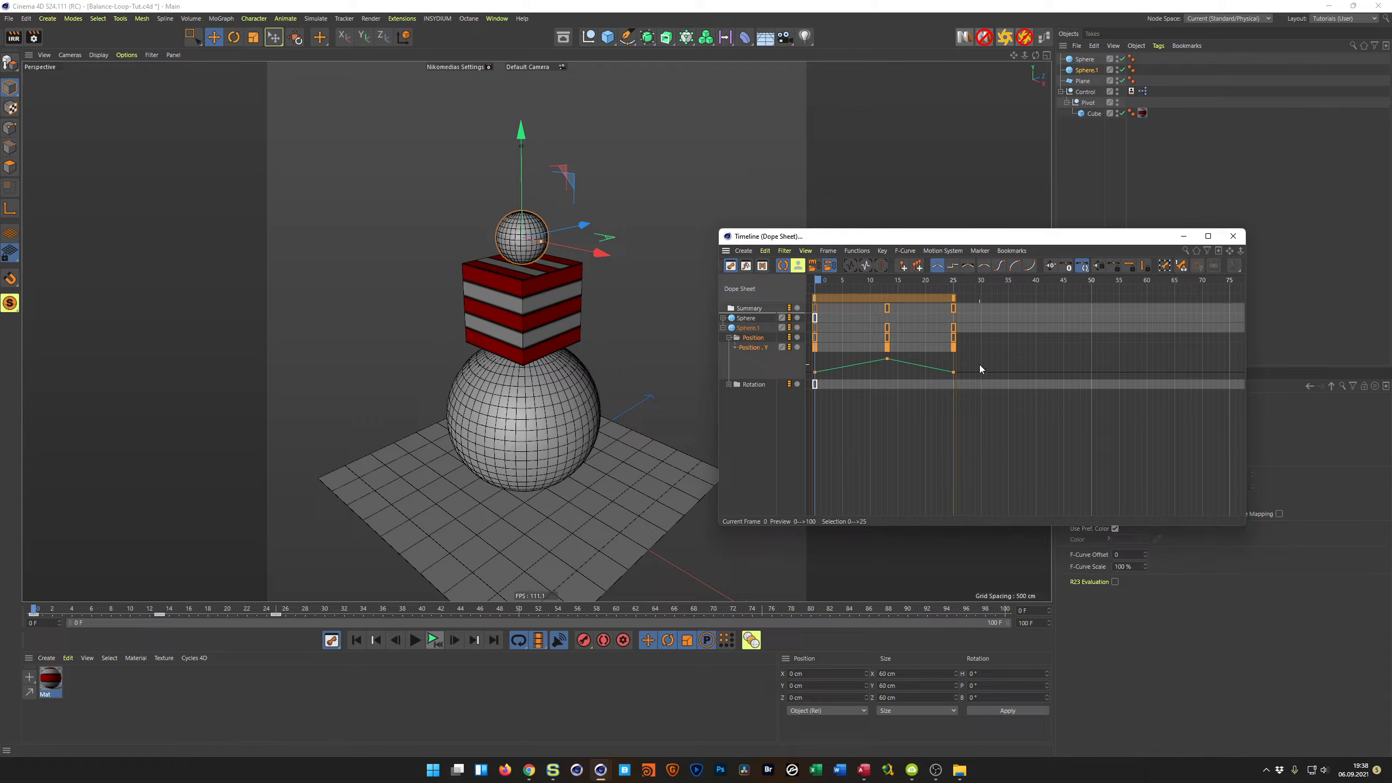
# Select all keys of the small sphere's Position Y track and set them to Soft interpolation
pyautogui.moveTo(970, 348); pyautogui.dragTo(800, 363)
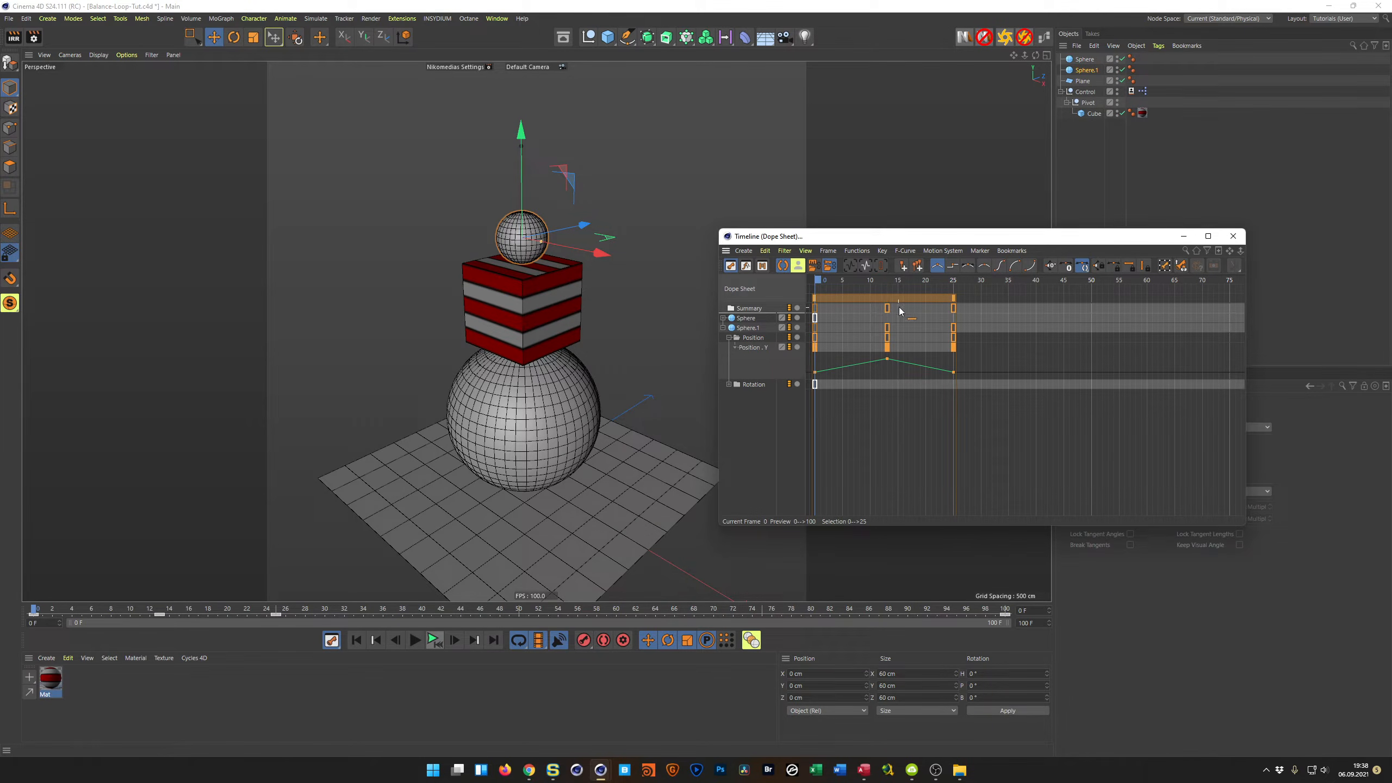
pyautogui.click(984, 268)
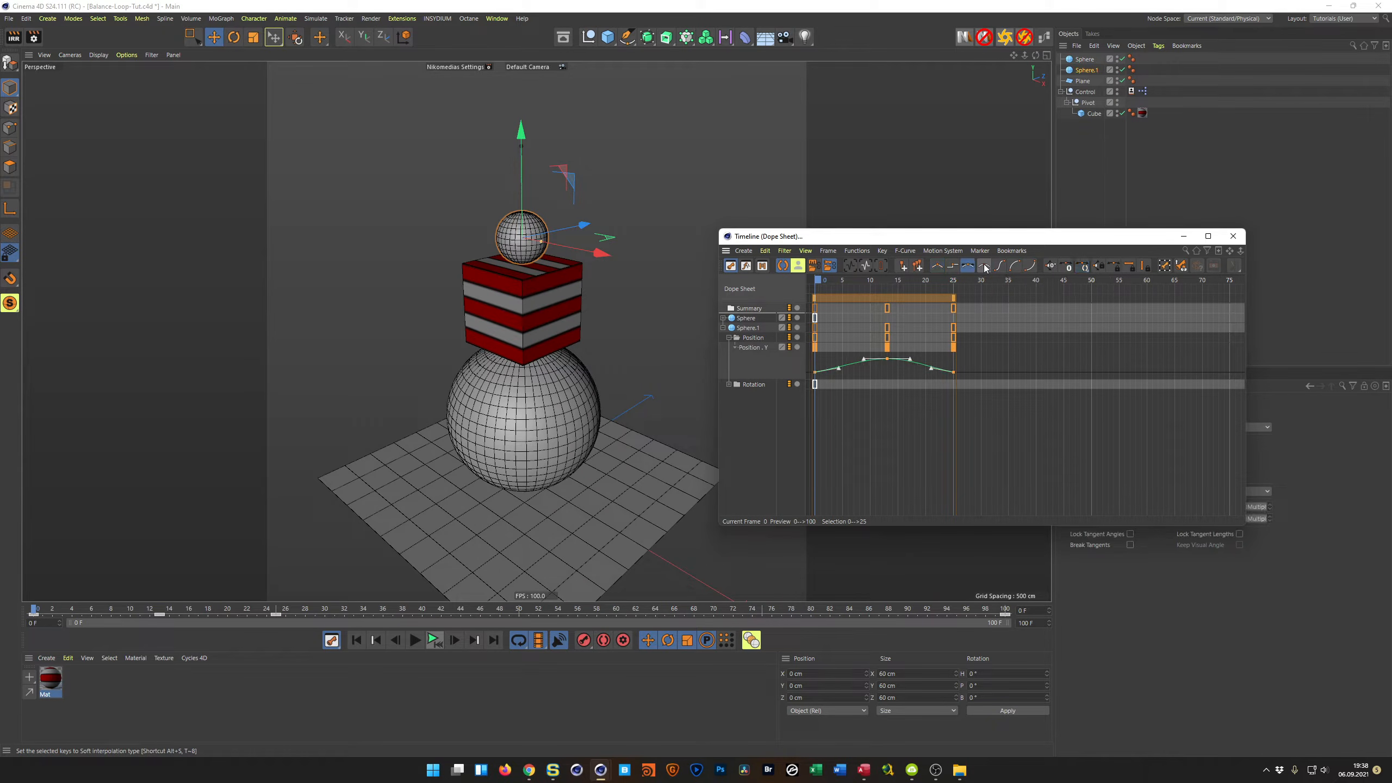
# Shape the Position Y curve as a bounce by steepening the tangents at frames 0 and 25 and lengthening those at frame 13
pyautogui.keyDown('alt'); pyautogui.moveTo(912, 336); pyautogui.dragTo(918, 336, button='right'); pyautogui.keyUp('alt')
pyautogui.keyDown('alt'); pyautogui.moveTo(857, 362); pyautogui.dragTo(950, 356, button='middle'); pyautogui.keyUp('alt')
pyautogui.keyDown('alt'); pyautogui.moveTo(906, 335); pyautogui.dragTo(954, 335, button='right'); pyautogui.keyUp('alt')
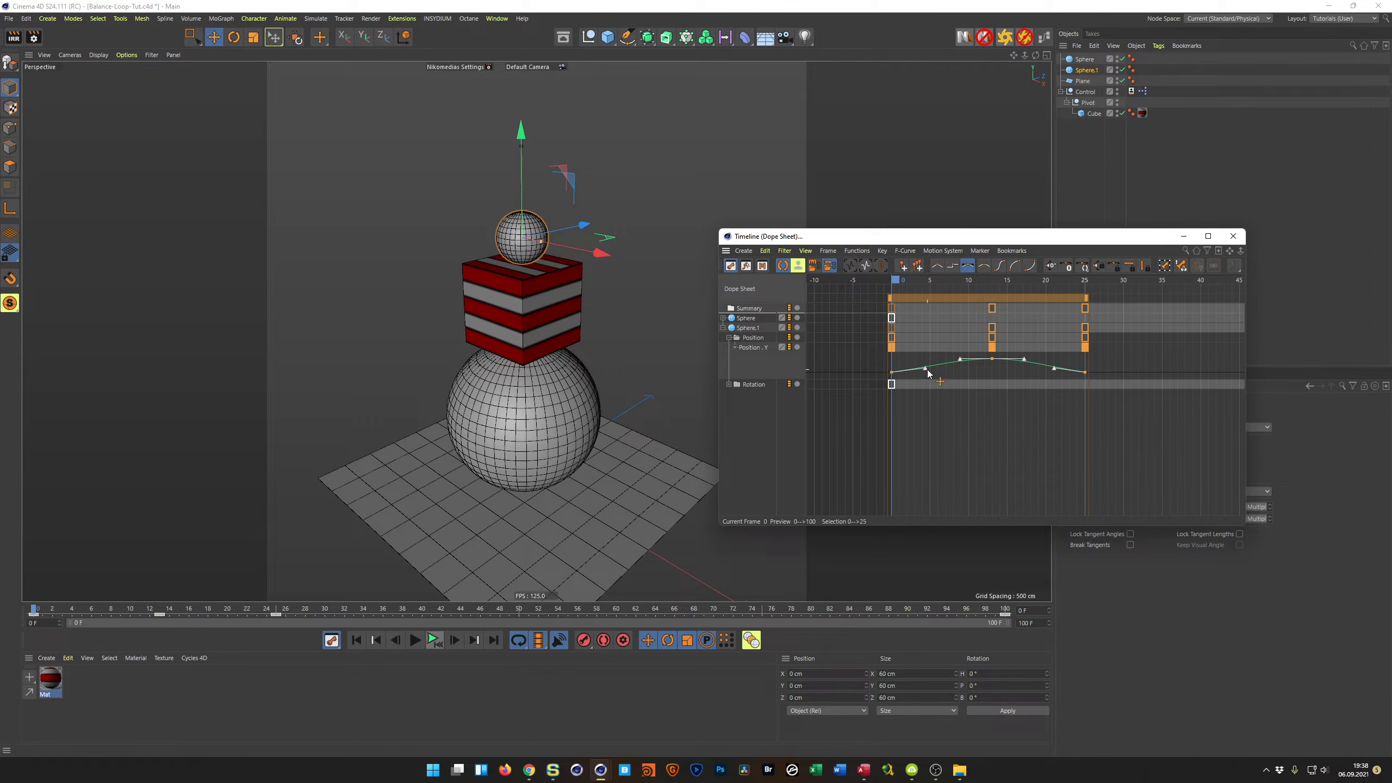
pyautogui.click(952, 376)
pyautogui.moveTo(903, 376); pyautogui.dragTo(879, 389)
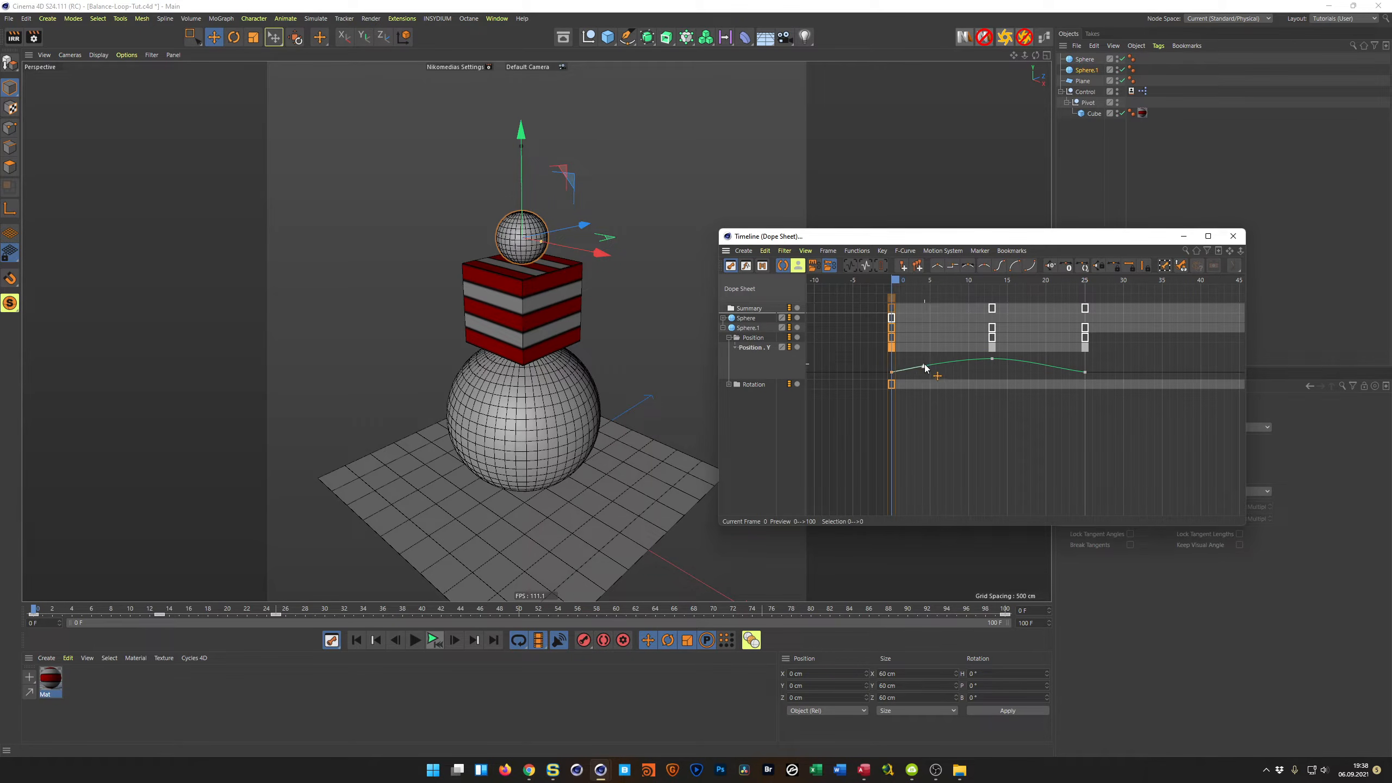
pyautogui.click(1084, 373)
pyautogui.moveTo(1056, 371)
pyautogui.mouseDown()
pyautogui.moveTo(998, 355)
pyautogui.moveTo(1036, 359)
pyautogui.mouseUp()
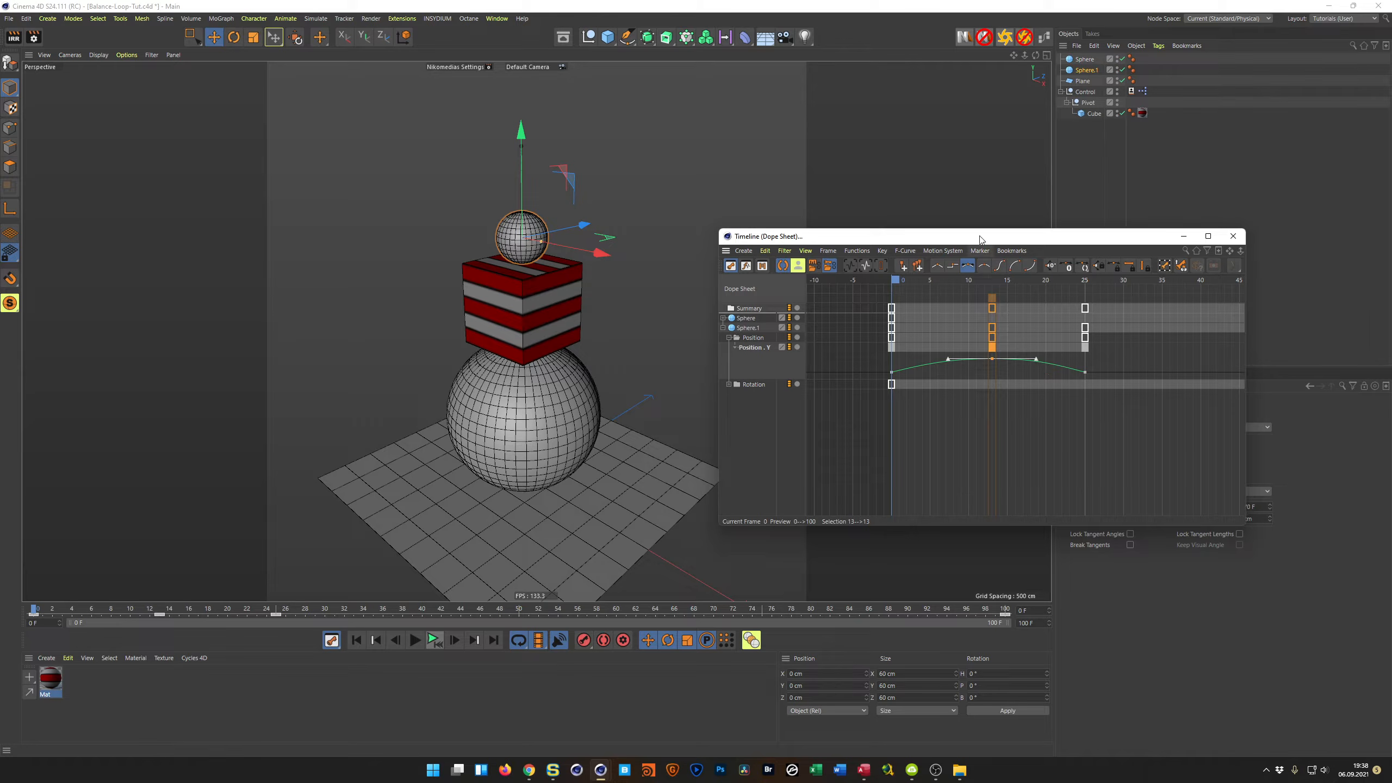
# Set the small sphere's Position Y track to Repeat after its last key, with 3 repetitions
pyautogui.moveTo(980, 240); pyautogui.dragTo(773, 284)
pyautogui.moveTo(1039, 457); pyautogui.dragTo(1262, 458)
pyautogui.keyDown('alt'); pyautogui.moveTo(1018, 474); pyautogui.dragTo(915, 472, button='middle'); pyautogui.keyUp('alt')
pyautogui.keyDown('alt'); pyautogui.moveTo(974, 472); pyautogui.dragTo(880, 471, button='right'); pyautogui.keyUp('alt')
pyautogui.keyDown('alt'); pyautogui.moveTo(996, 473); pyautogui.dragTo(824, 473, button='middle'); pyautogui.keyUp('alt')
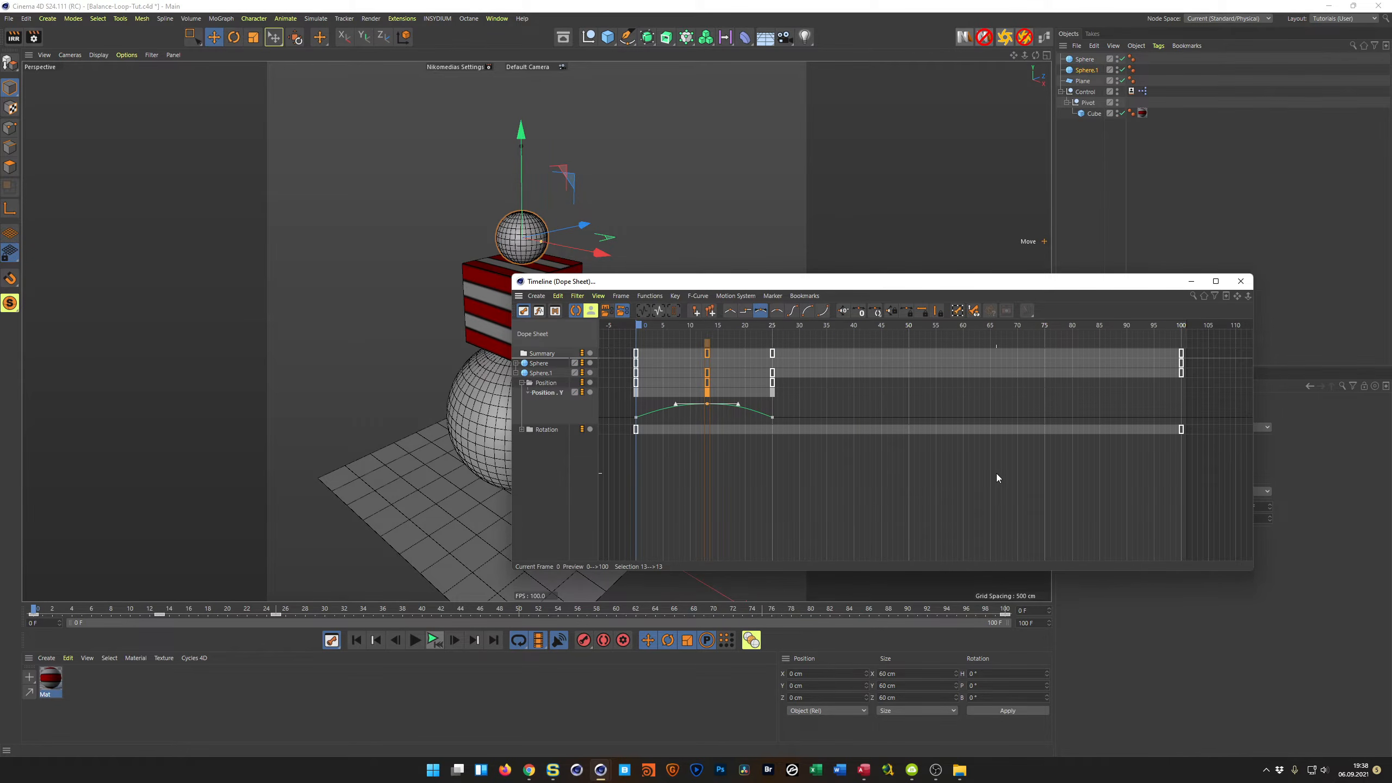
pyautogui.click(542, 393)
pyautogui.moveTo(807, 284); pyautogui.dragTo(508, 418)
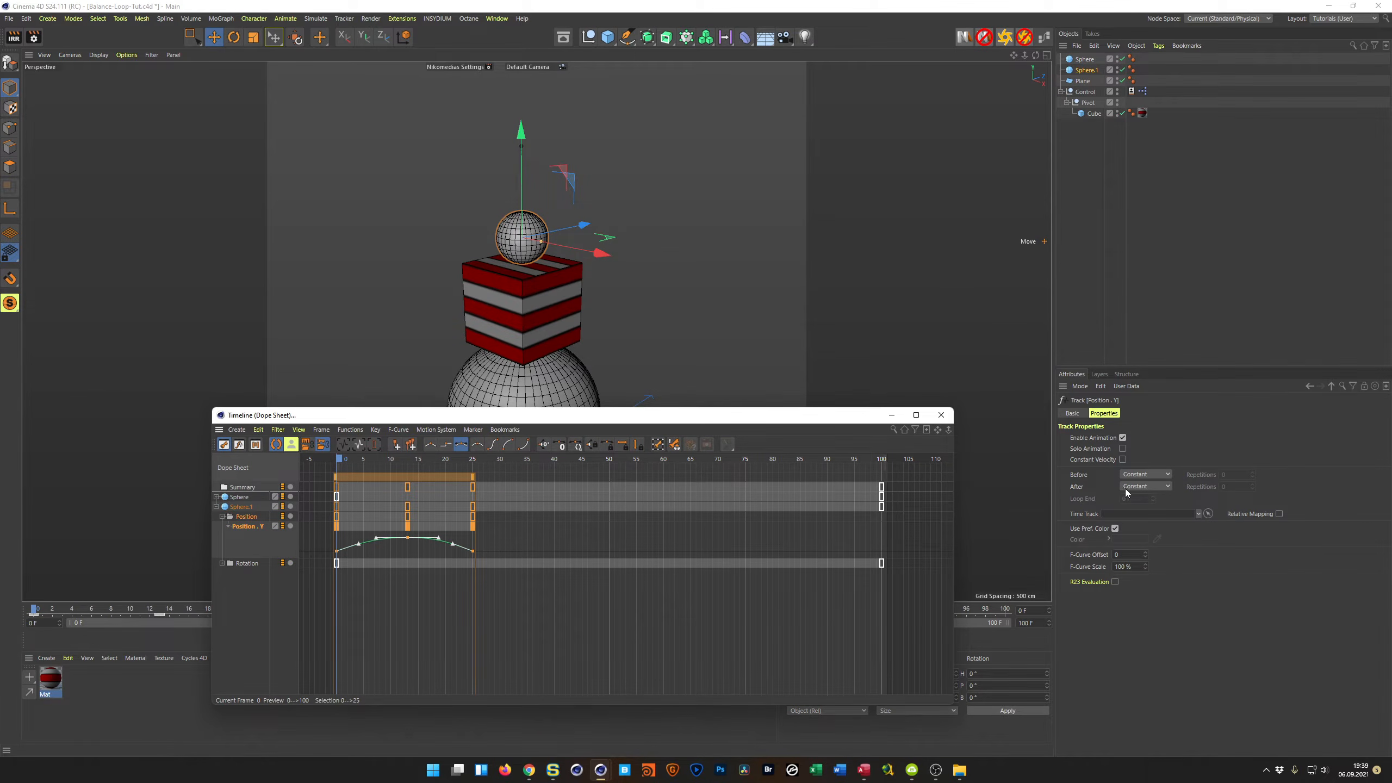
pyautogui.click(1158, 487)
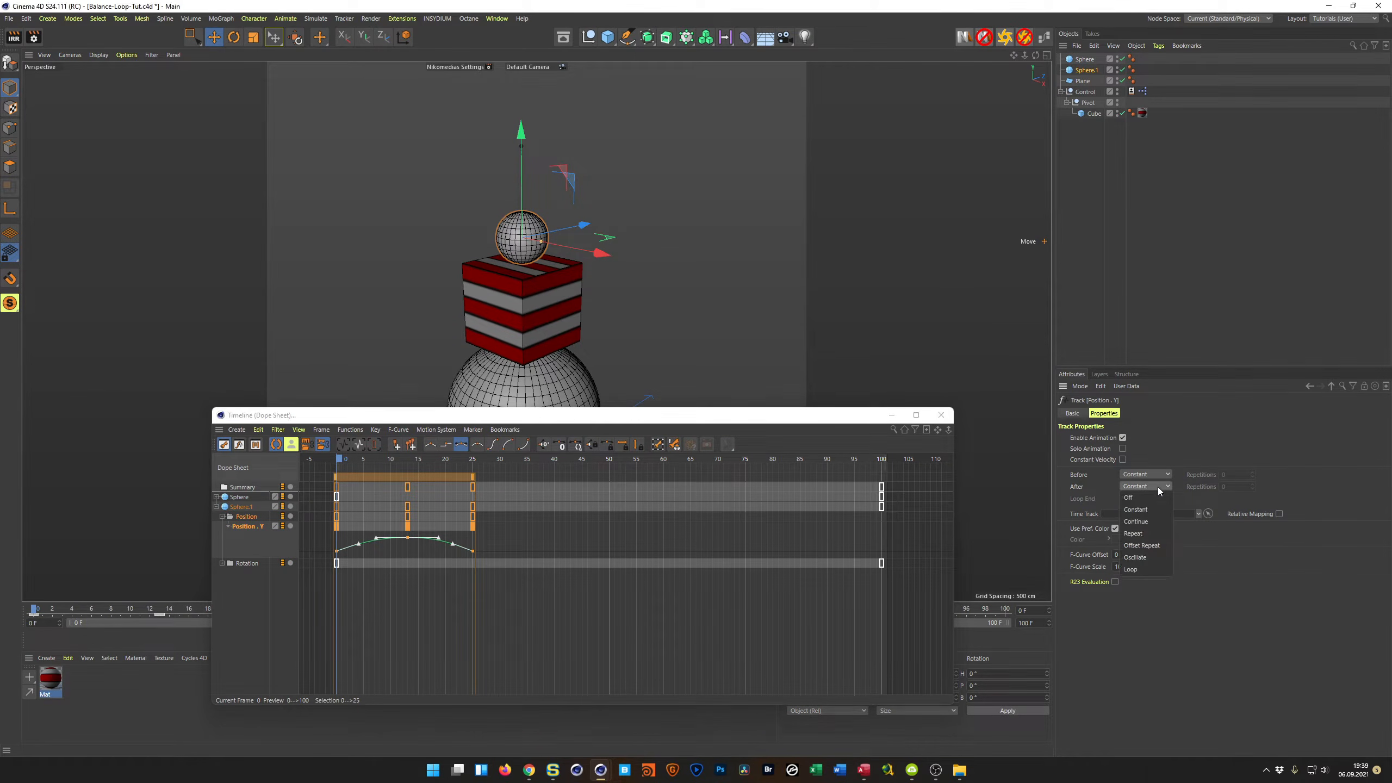
pyautogui.click(1146, 533)
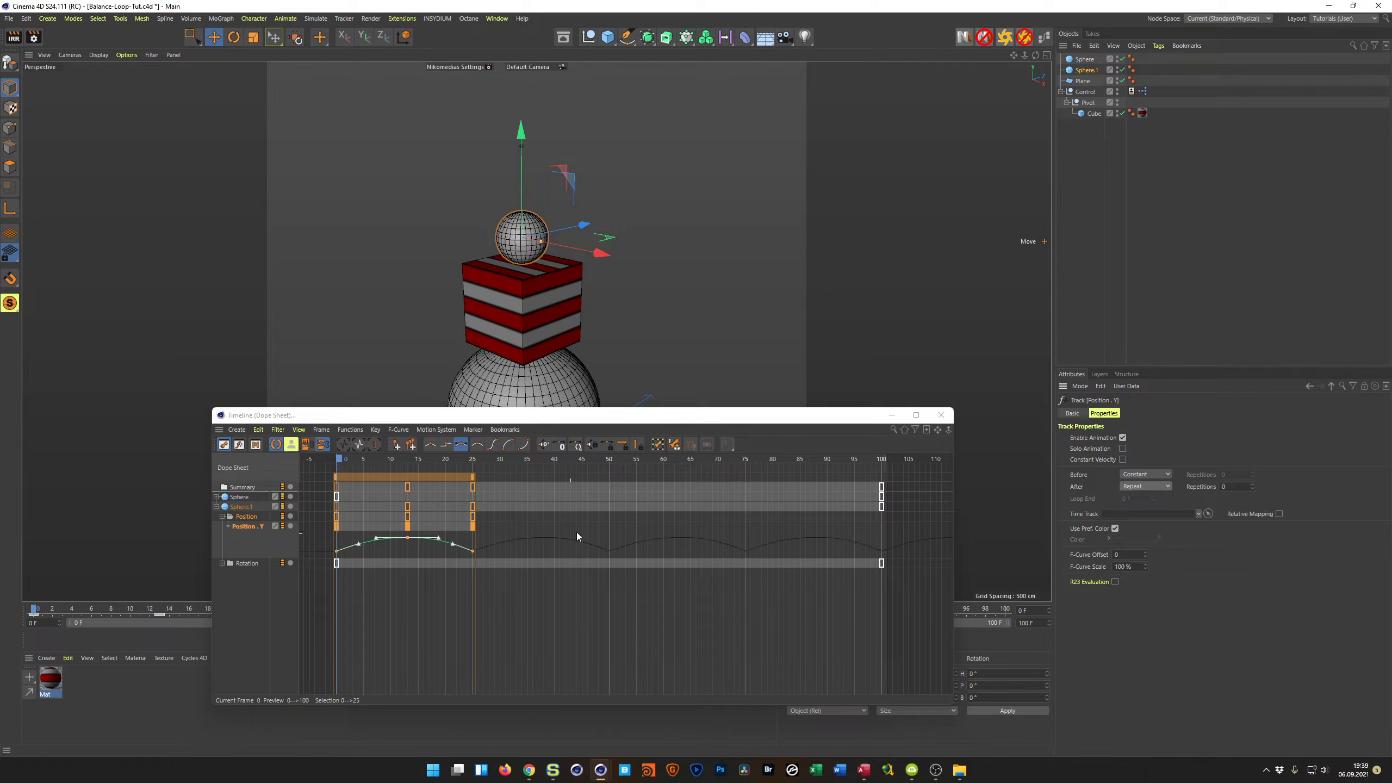
pyautogui.moveTo(1231, 487); pyautogui.dragTo(1186, 520)
# Play the repeating bounce from the start to check it, then close the Timeline
pyautogui.moveTo(751, 422); pyautogui.dragTo(1156, 418)
pyautogui.click(435, 643)
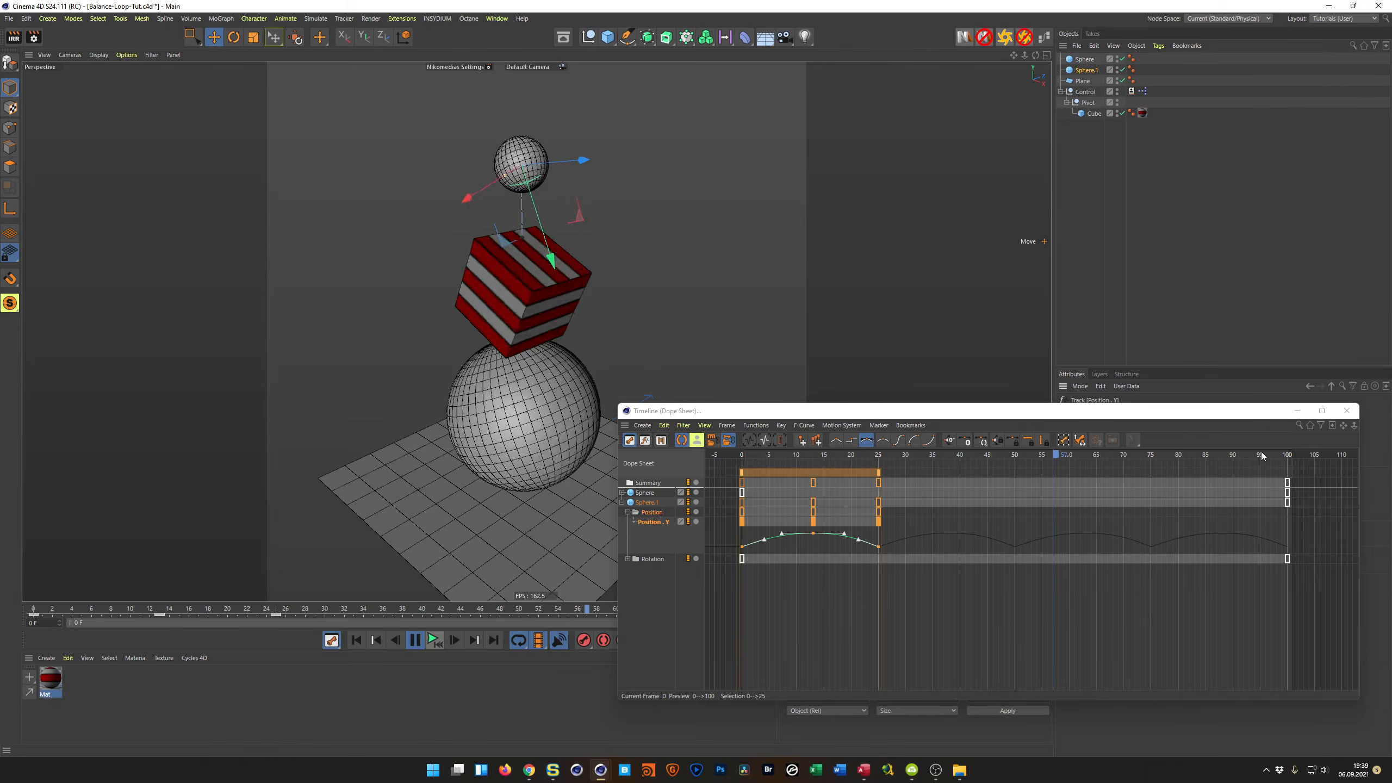
pyautogui.click(1347, 411)
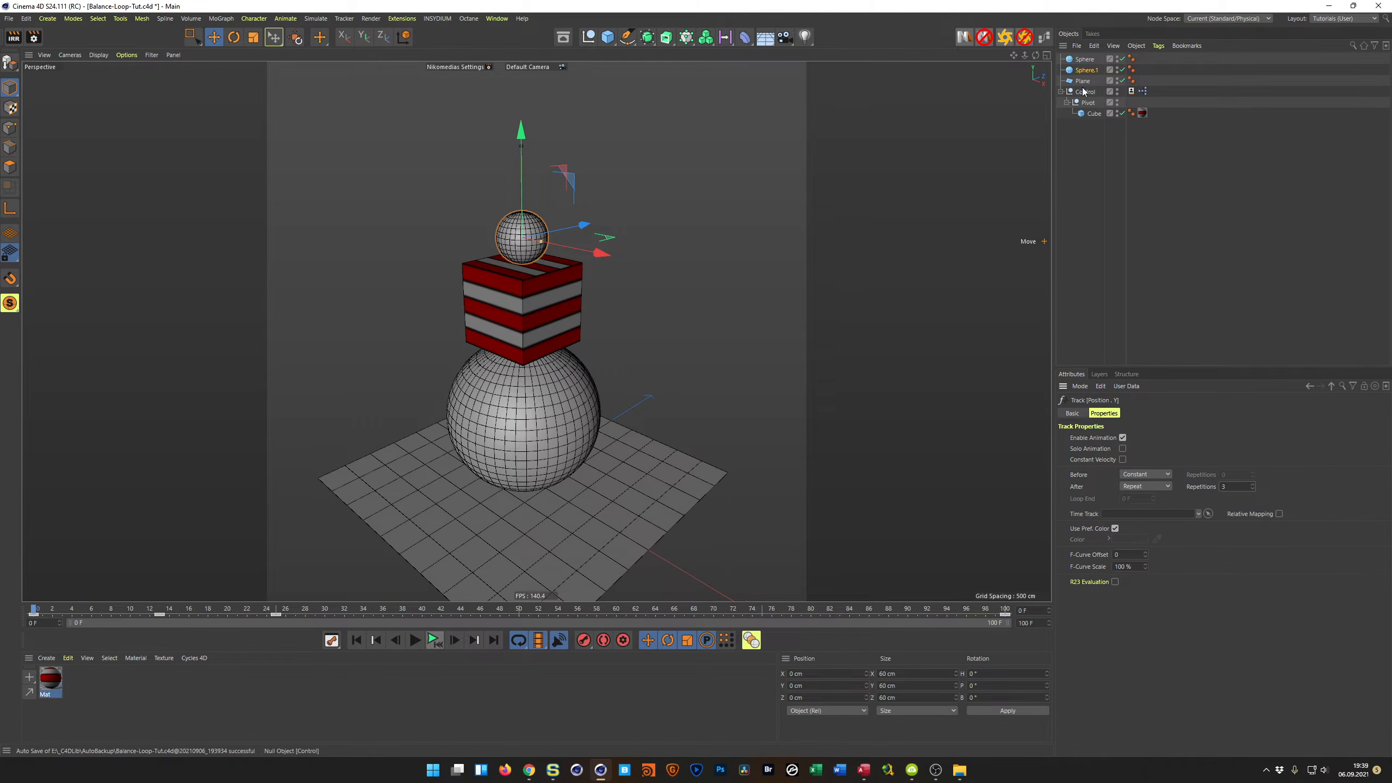
# Delete the small sphere's bank rotation animation and add a Plain effector as its child
pyautogui.click(1087, 71)
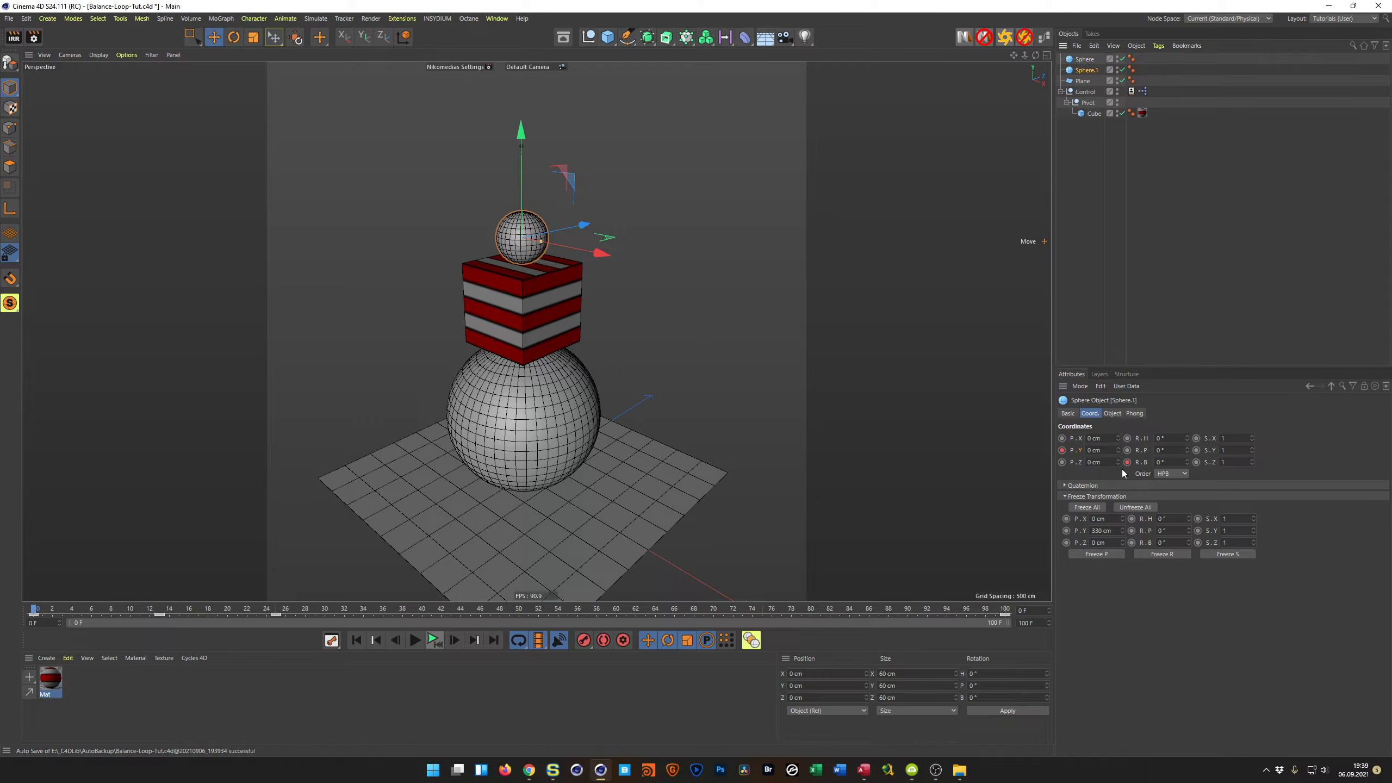
pyautogui.keyDown('ctrl'); pyautogui.keyDown('shift'); pyautogui.click(1127, 462); pyautogui.keyUp('shift'); pyautogui.keyUp('ctrl')
pyautogui.click(217, 19)
pyautogui.moveTo(274, 36)
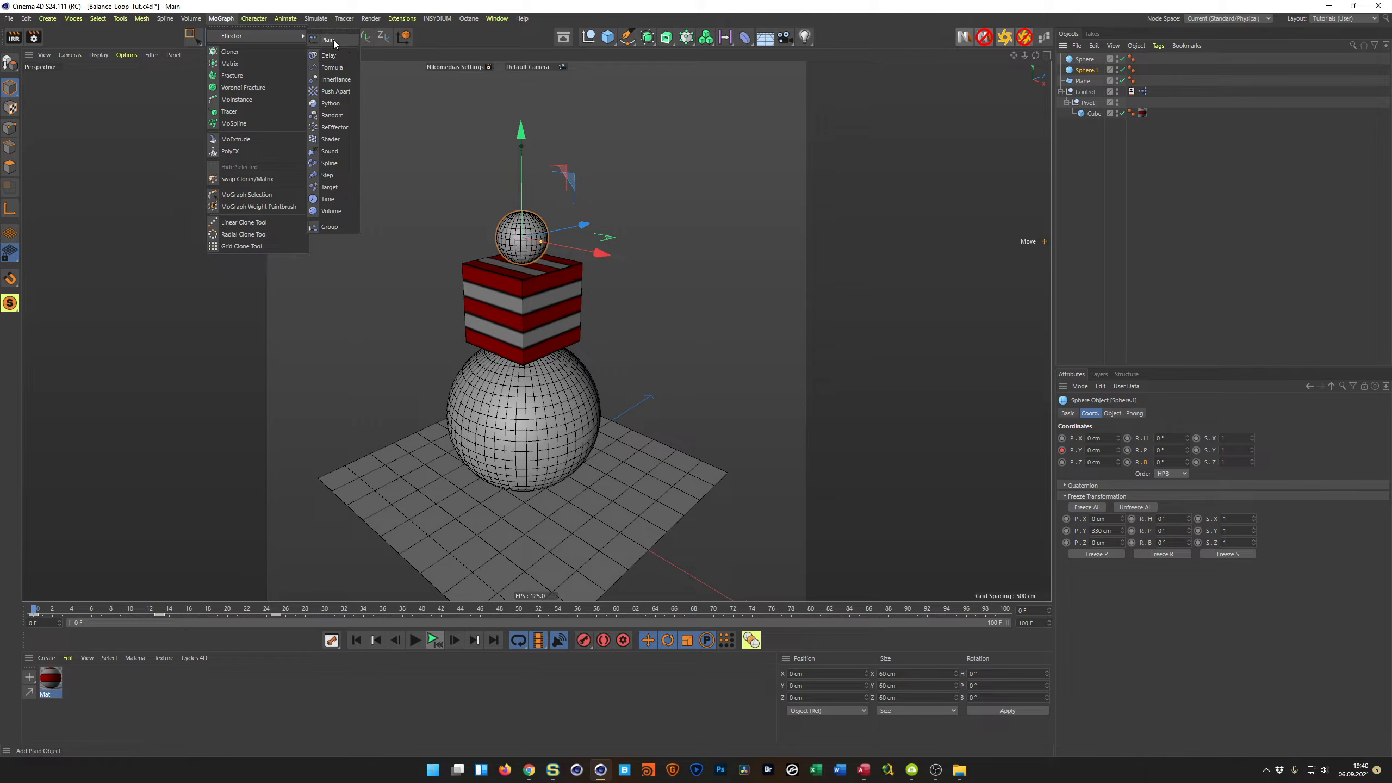
pyautogui.click(328, 40)
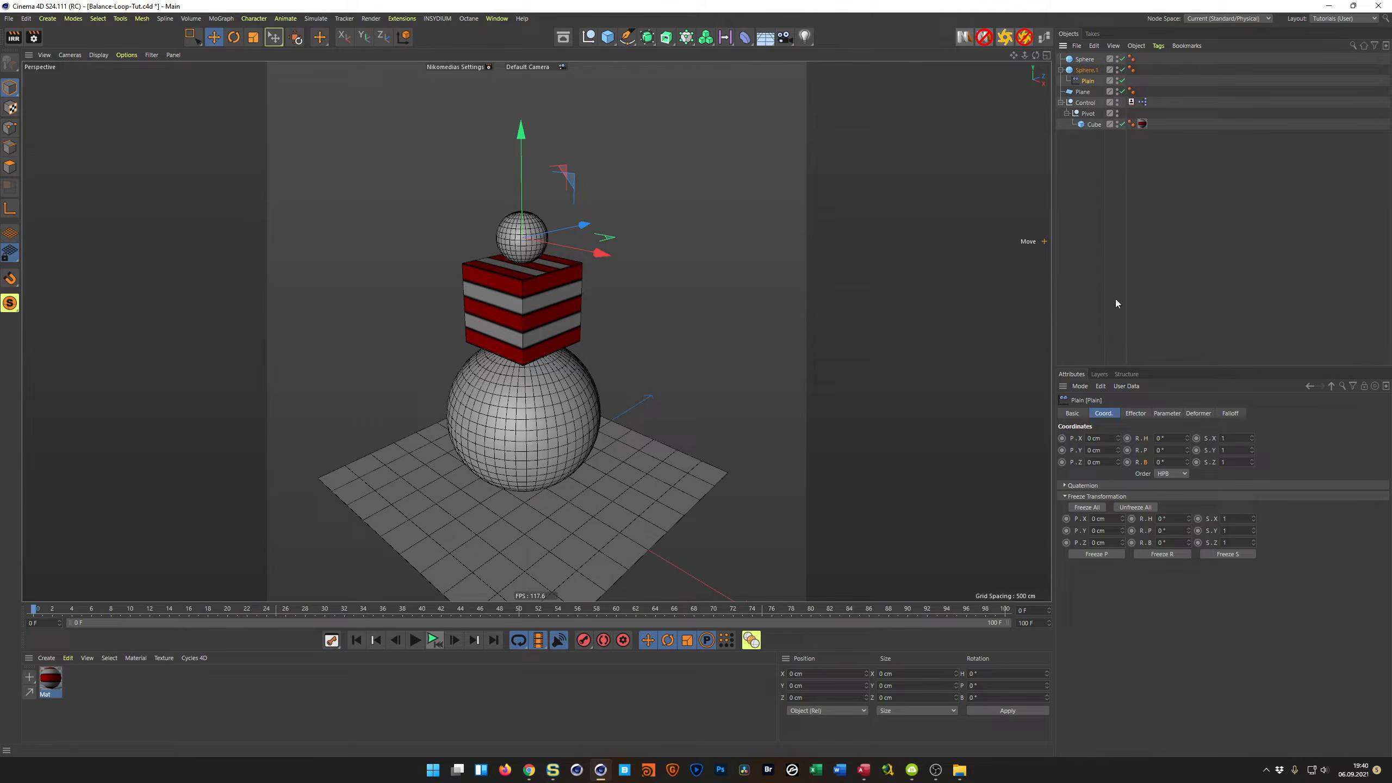
# Turn on the Plain effector's deformation and set its rotation to 90° for H, P and B
pyautogui.click(1197, 414)
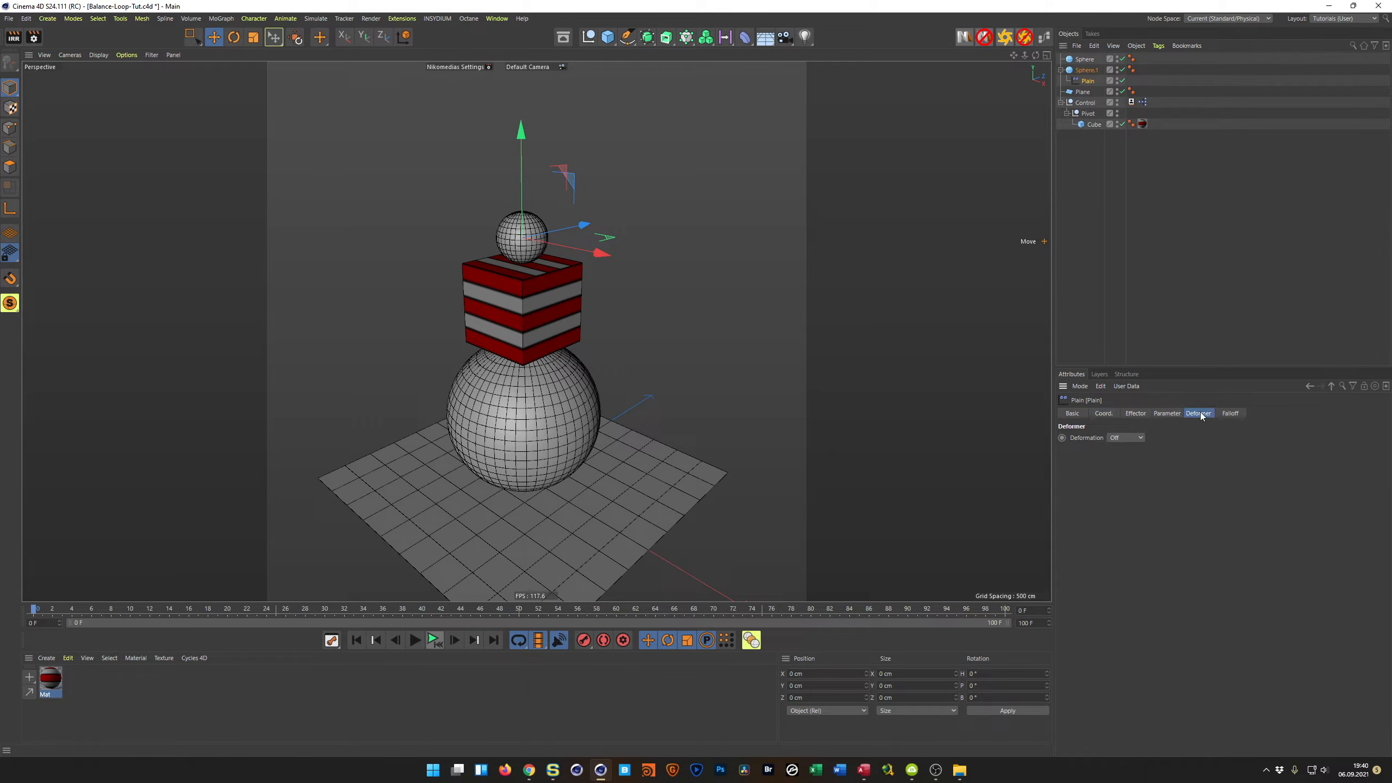
pyautogui.click(1137, 437)
pyautogui.click(1166, 414)
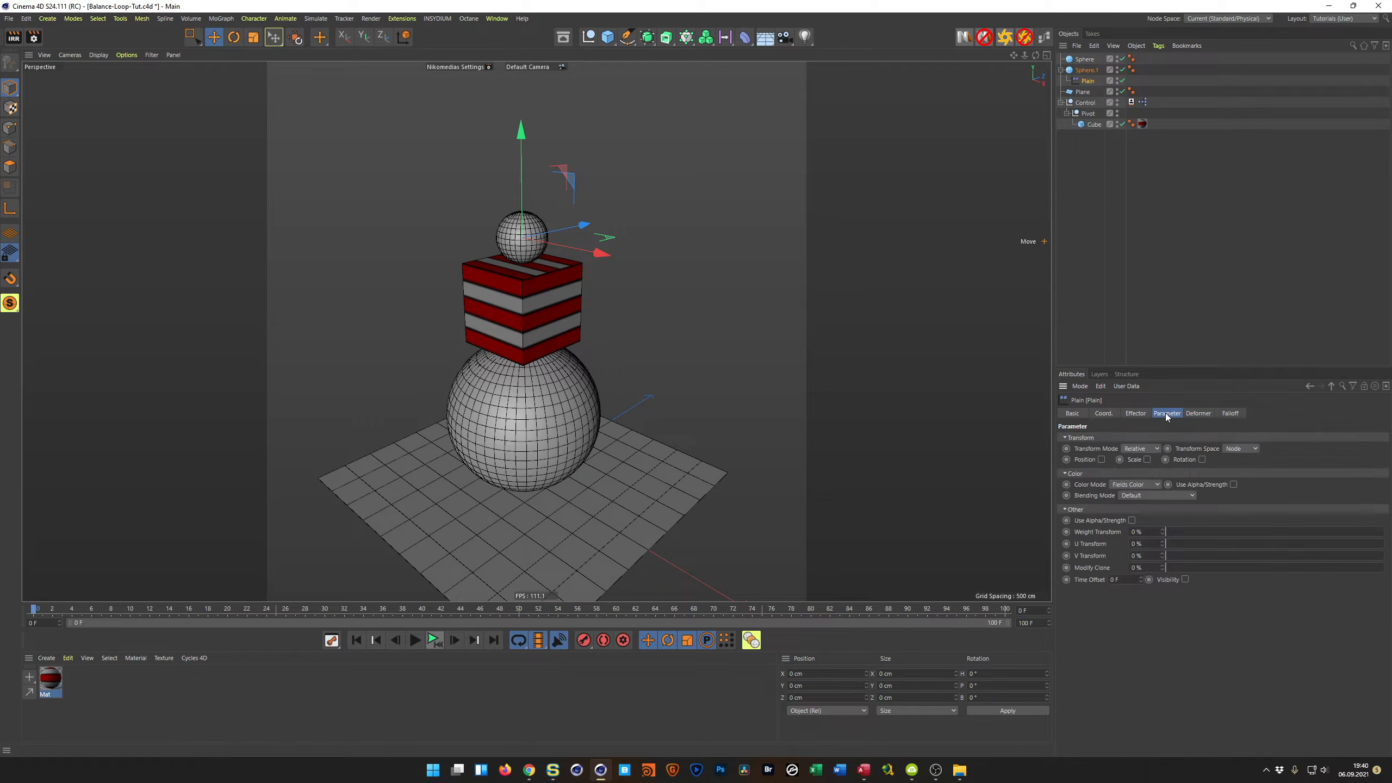
pyautogui.click(1202, 460)
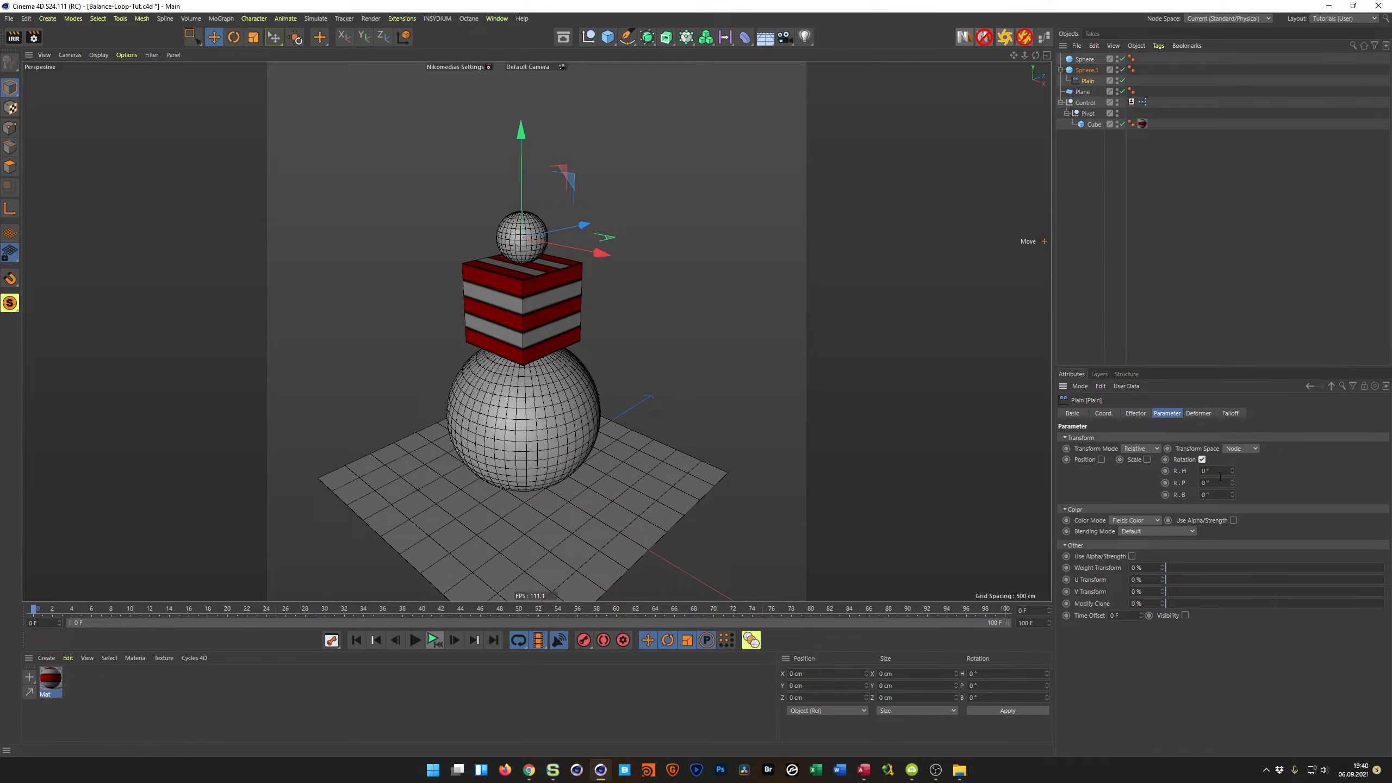
pyautogui.click(1203, 471)
pyautogui.write('90')
pyautogui.press('Return')
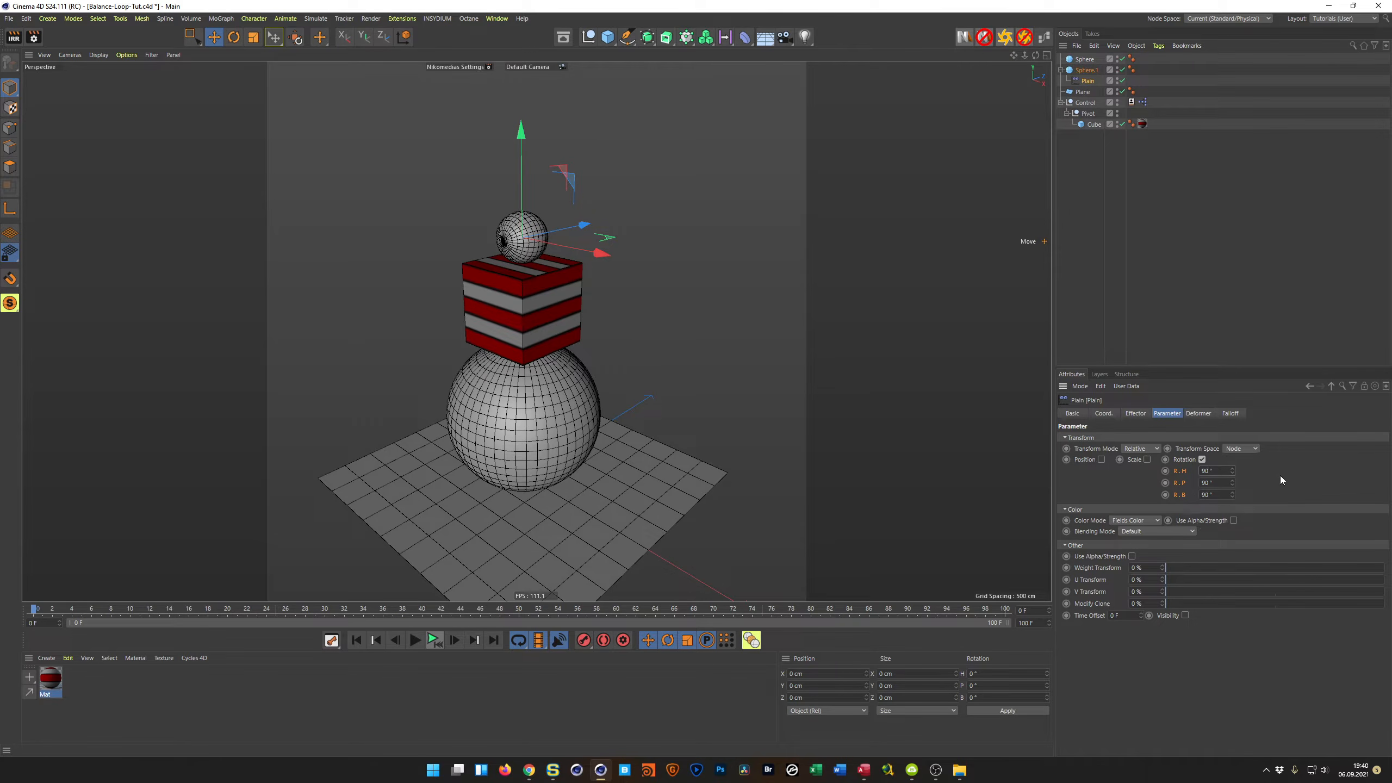
# Add a Random Field to the Plain effector's falloff with Animation Speed 50% and Loop Period 100 F, and preview the motion
pyautogui.click(1230, 414)
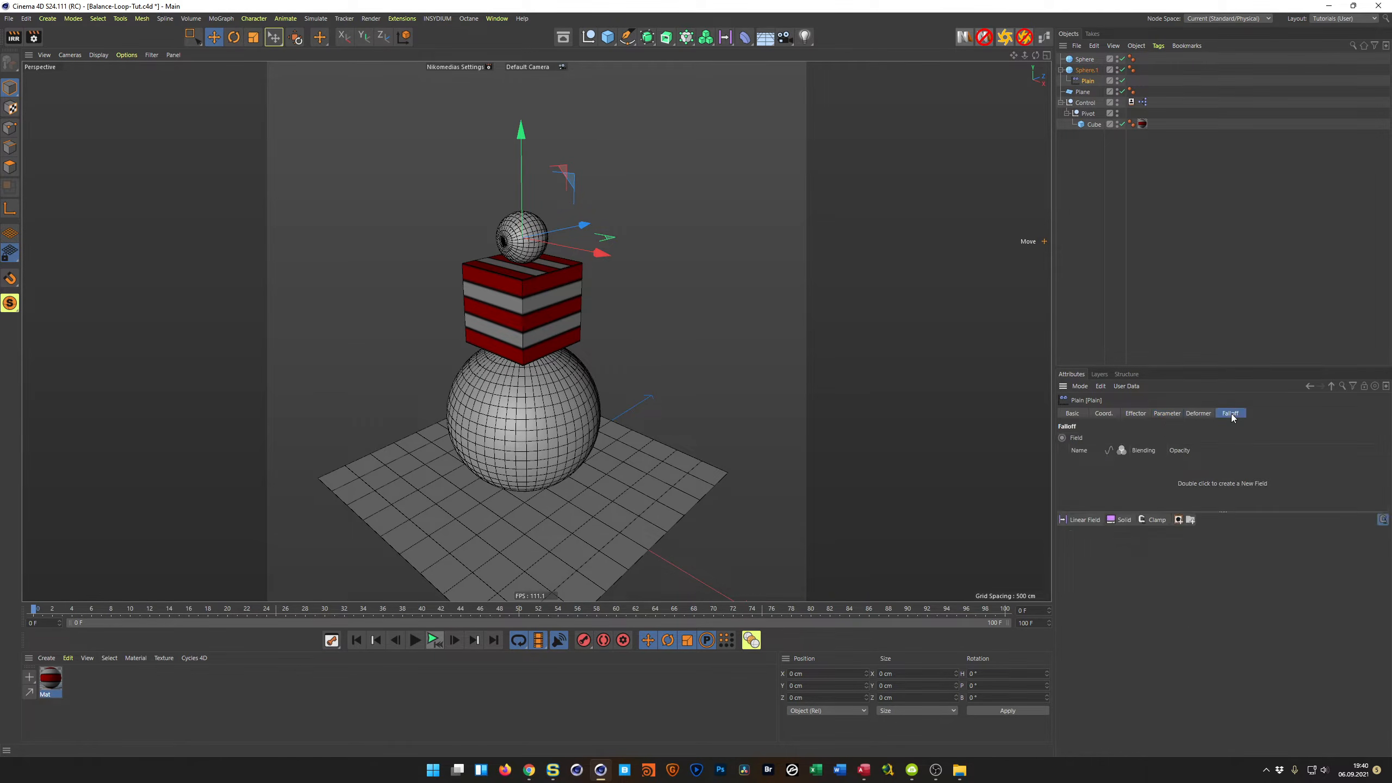
pyautogui.click(1084, 520)
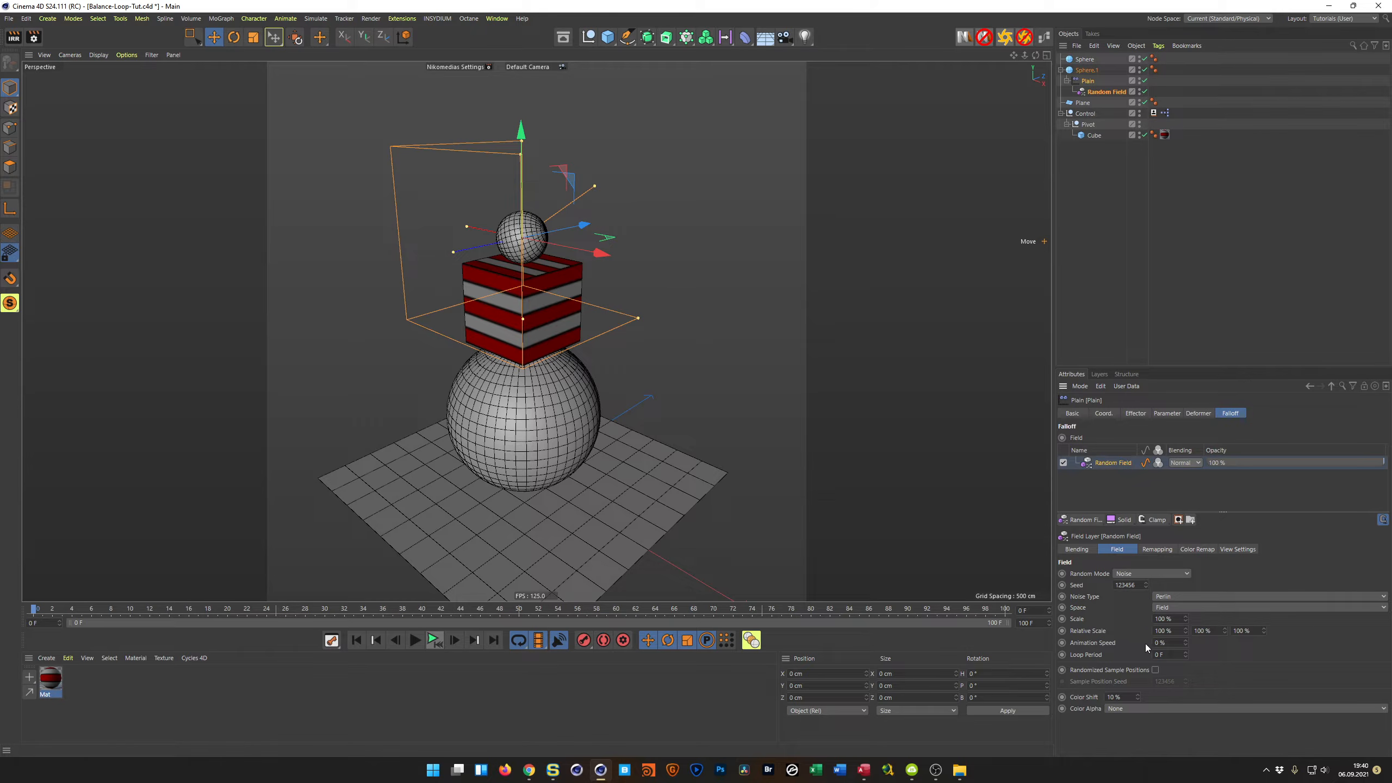
pyautogui.moveTo(1167, 643); pyautogui.dragTo(1123, 670)
pyautogui.write('50')
pyautogui.press('Tab')
pyautogui.write('100')
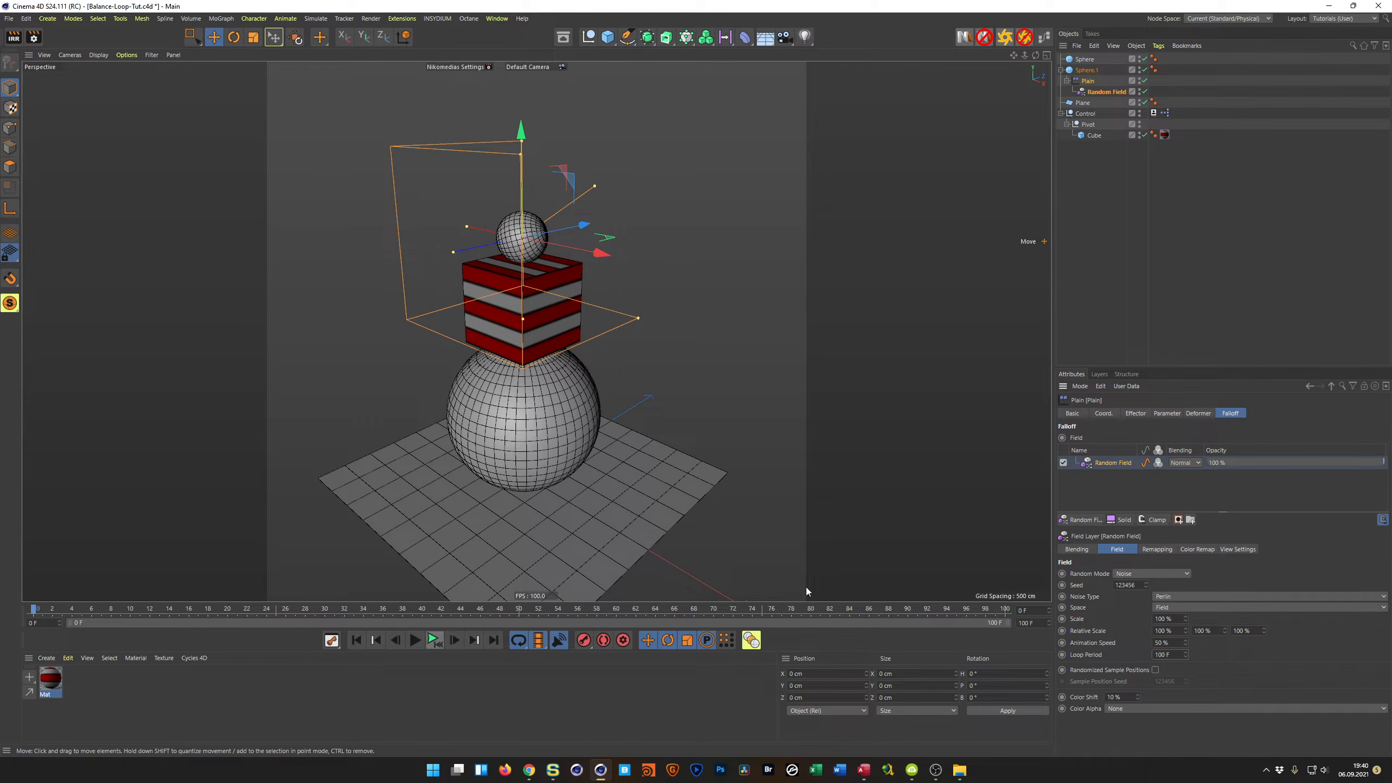
pyautogui.click(433, 640)
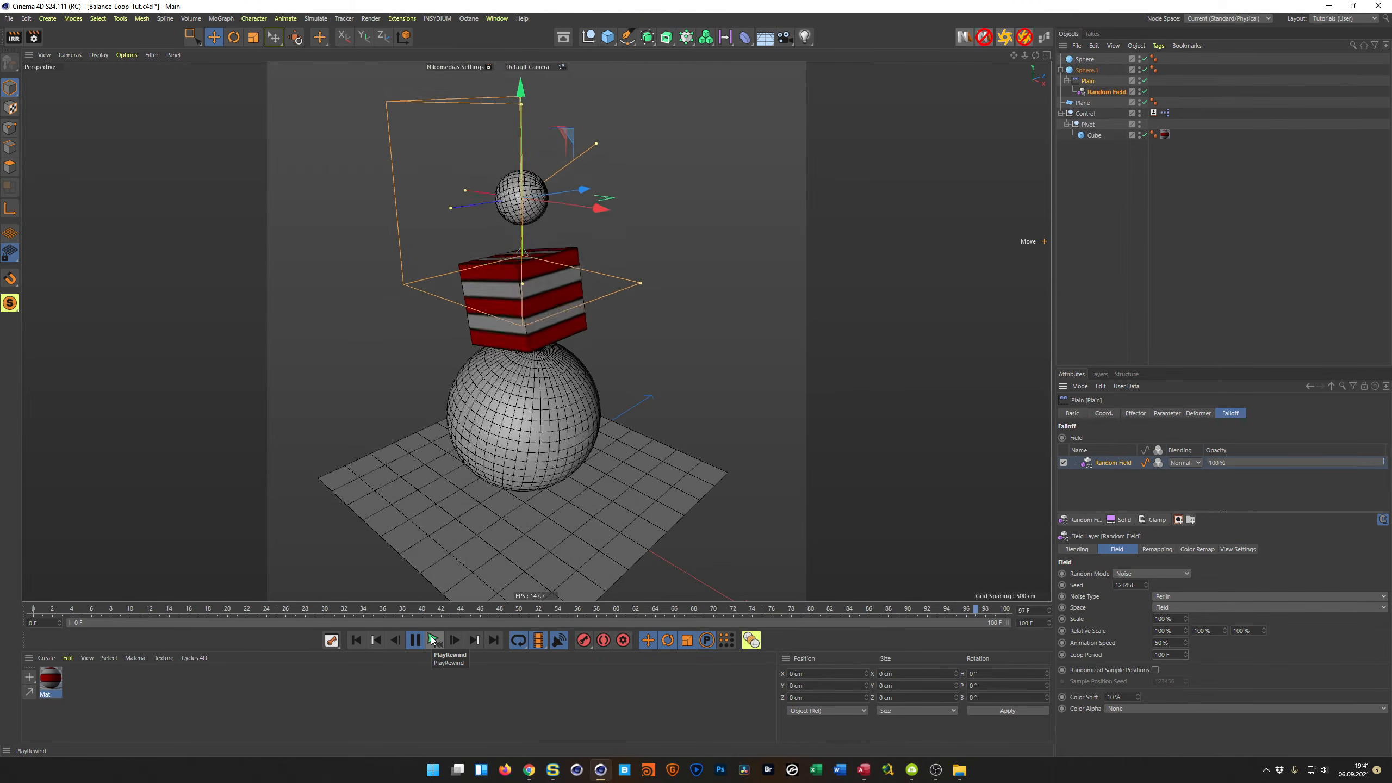
pyautogui.click(432, 640)
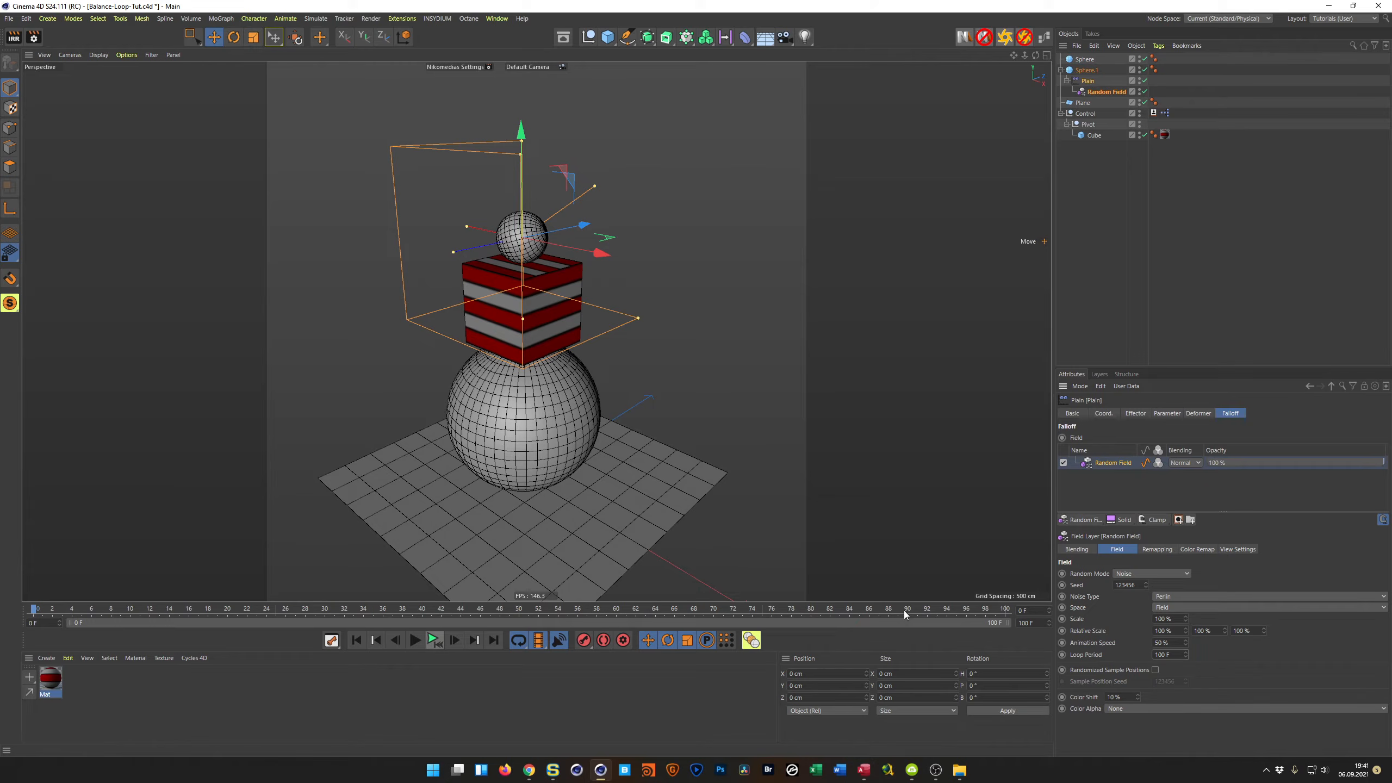
# Enable Geometry Only Playback for the viewport and play the animation from the start
pyautogui.click(126, 55)
pyautogui.moveTo(151, 55)
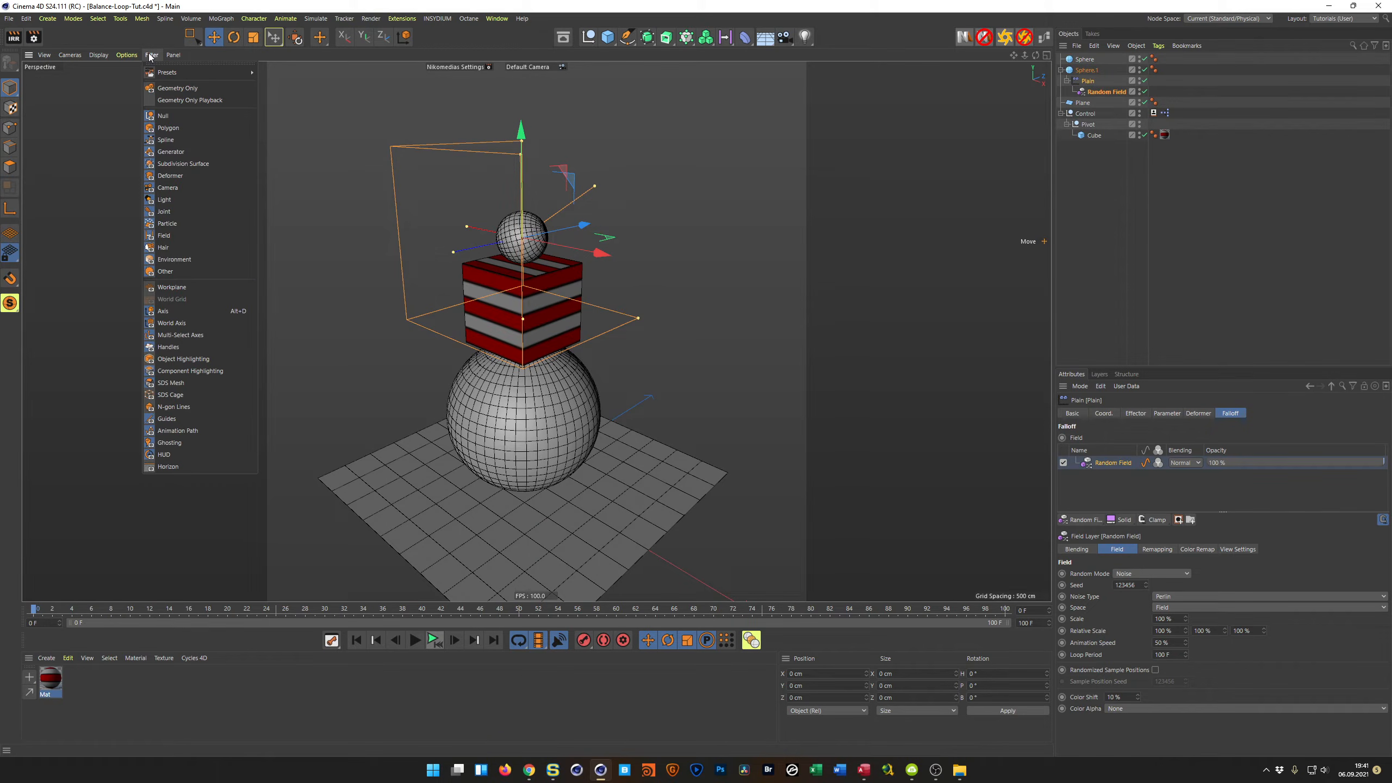
pyautogui.click(198, 101)
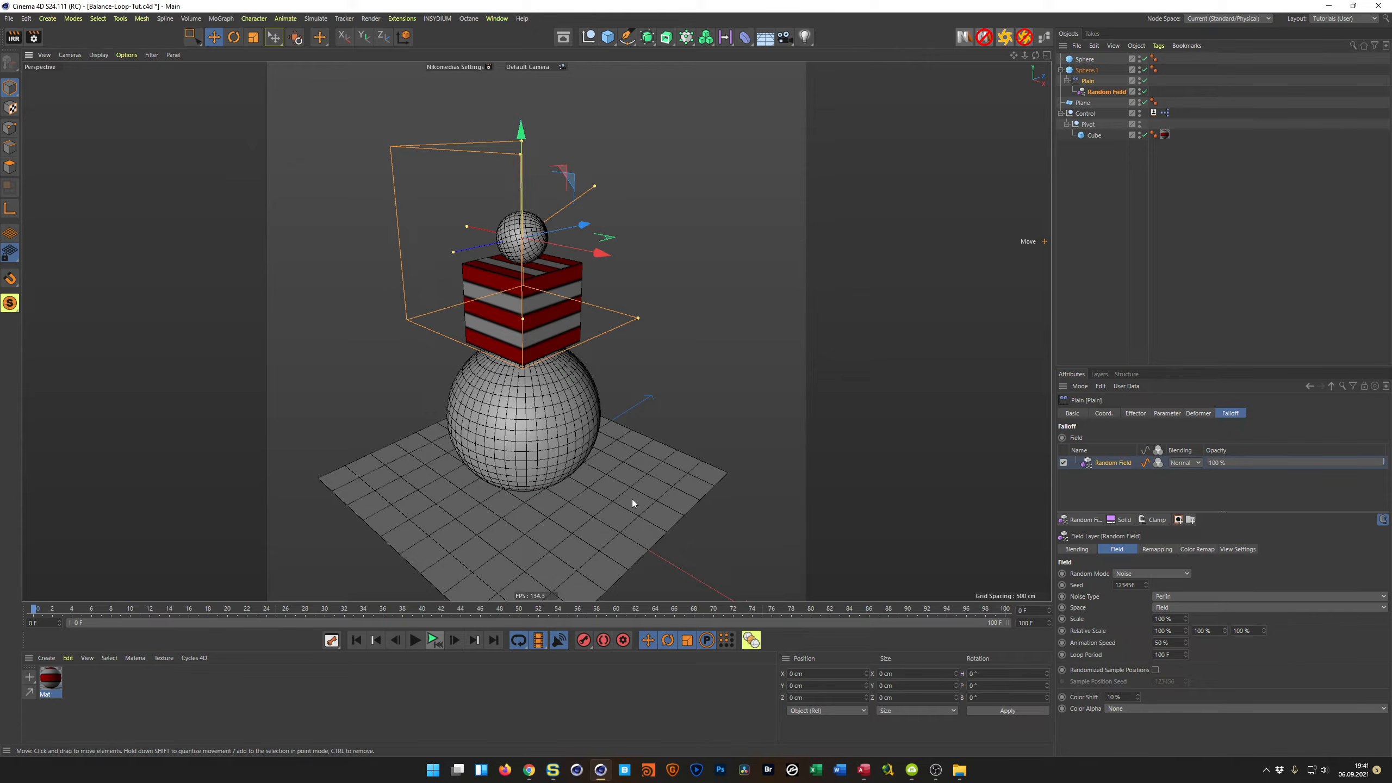
pyautogui.click(432, 641)
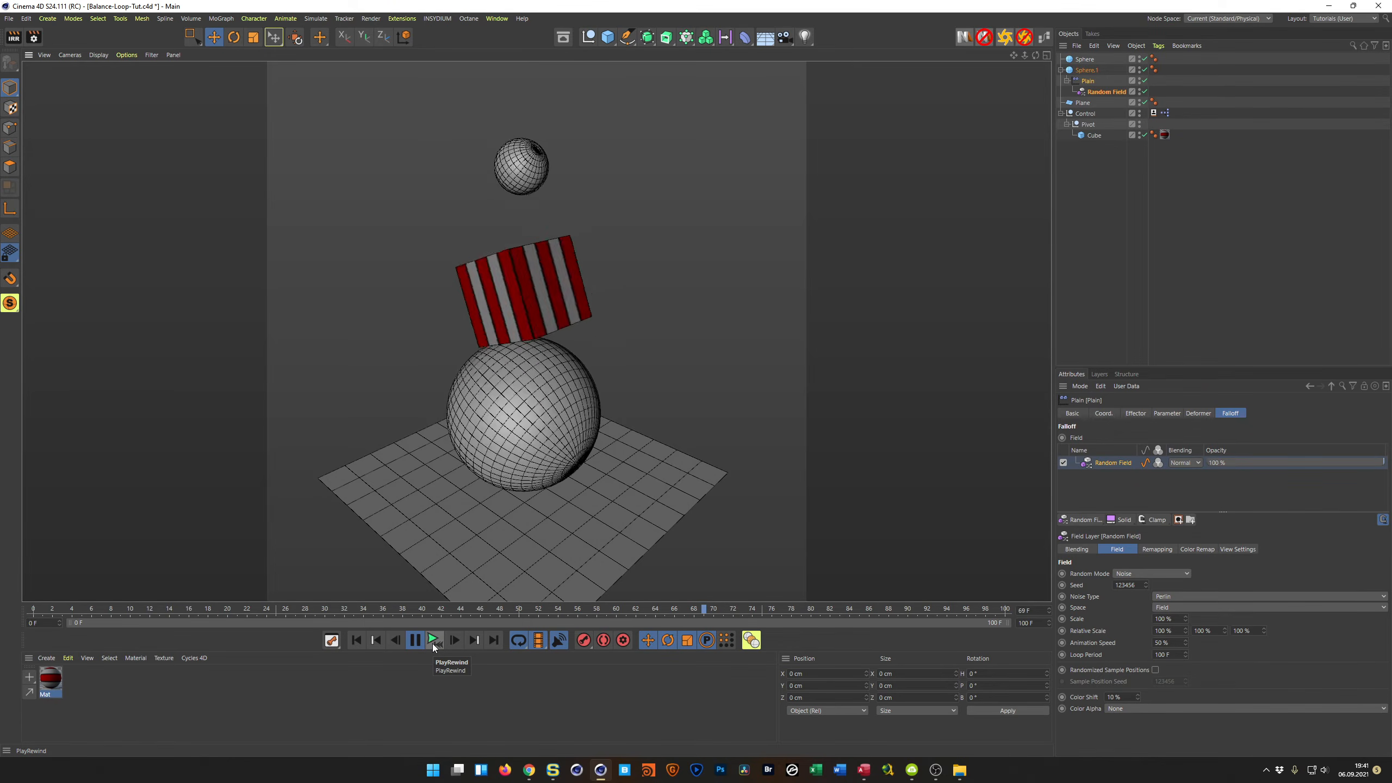
pyautogui.click(432, 644)
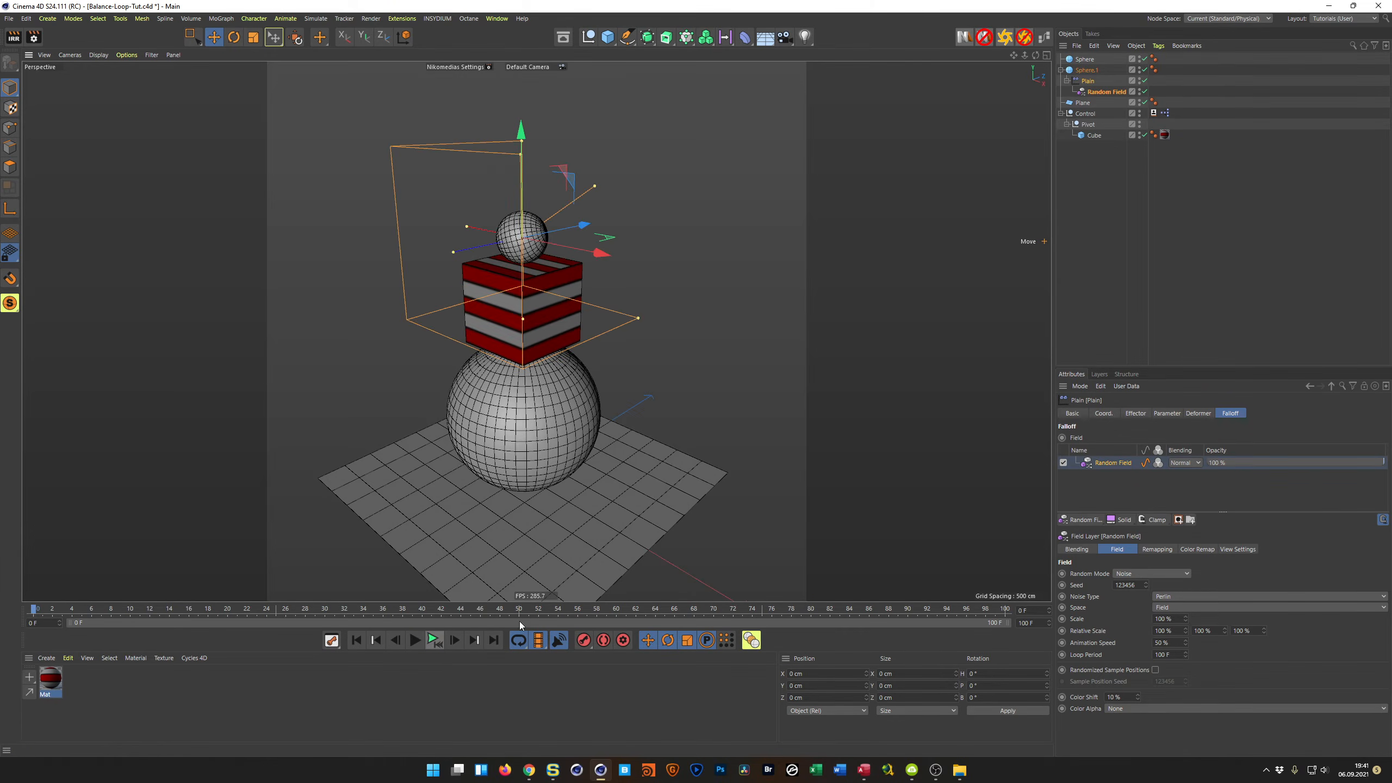
# Set the Plain effector's H, P and B rotation to 180°
pyautogui.click(1166, 413)
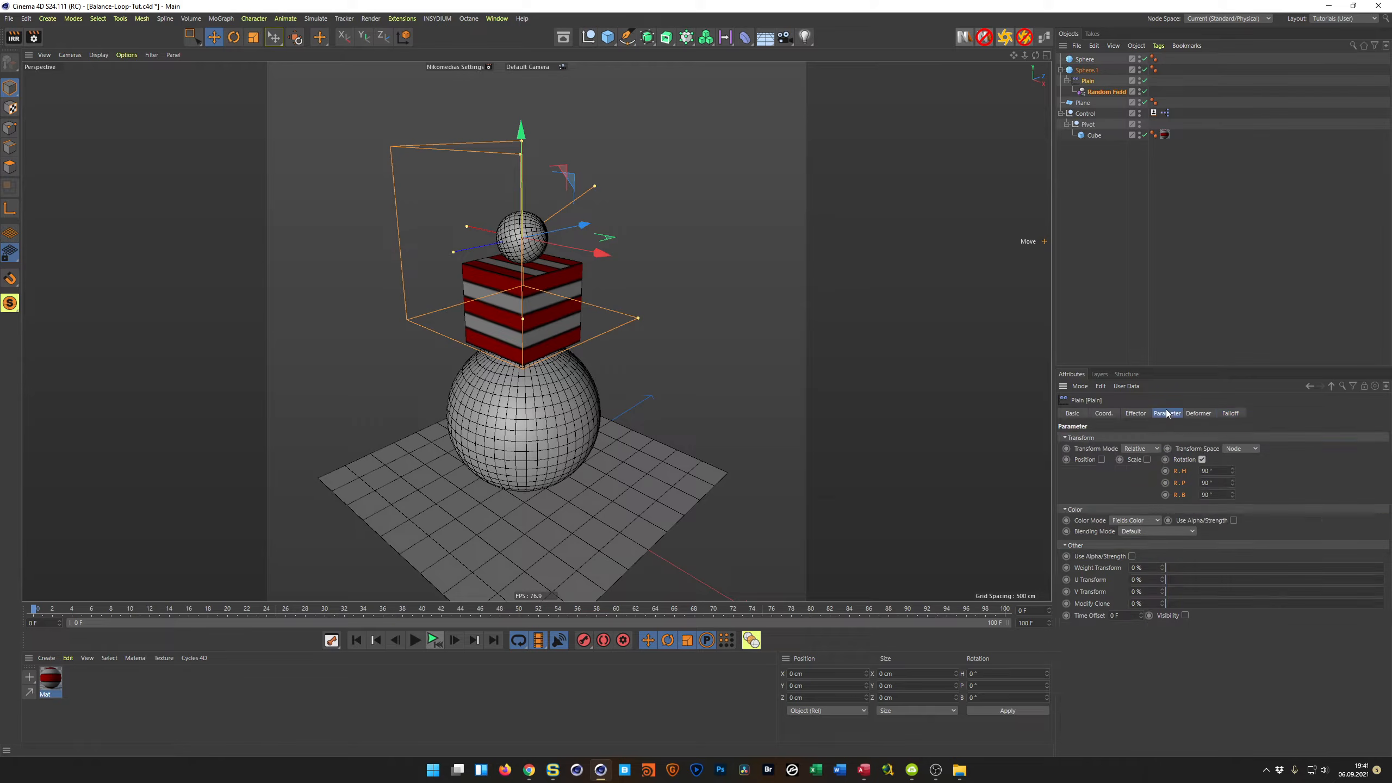
pyautogui.moveTo(1207, 476); pyautogui.dragTo(1176, 485)
pyautogui.write('180')
pyautogui.press('Return')
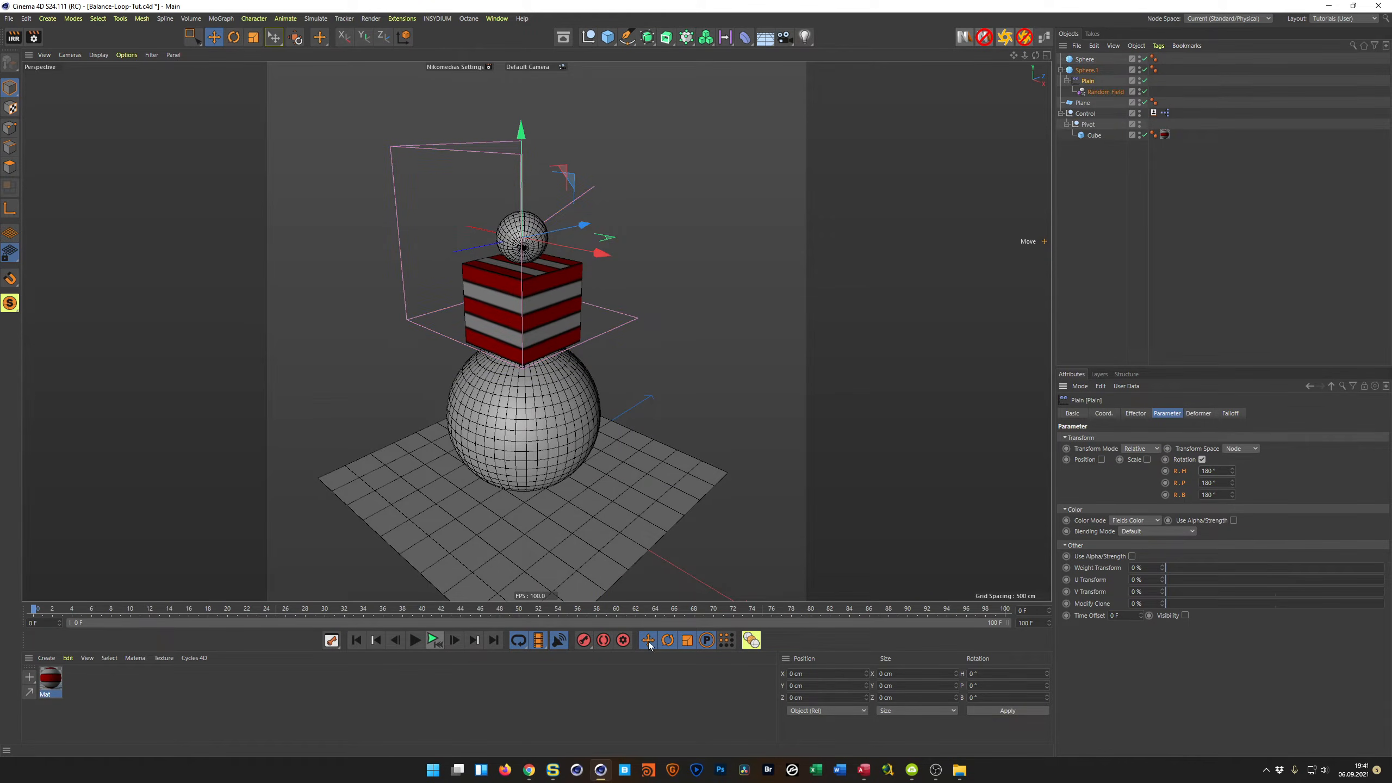
# Preview the motion and set the Plain effector's rotation to H 143°, P 297° and B 92°
pyautogui.click(434, 640)
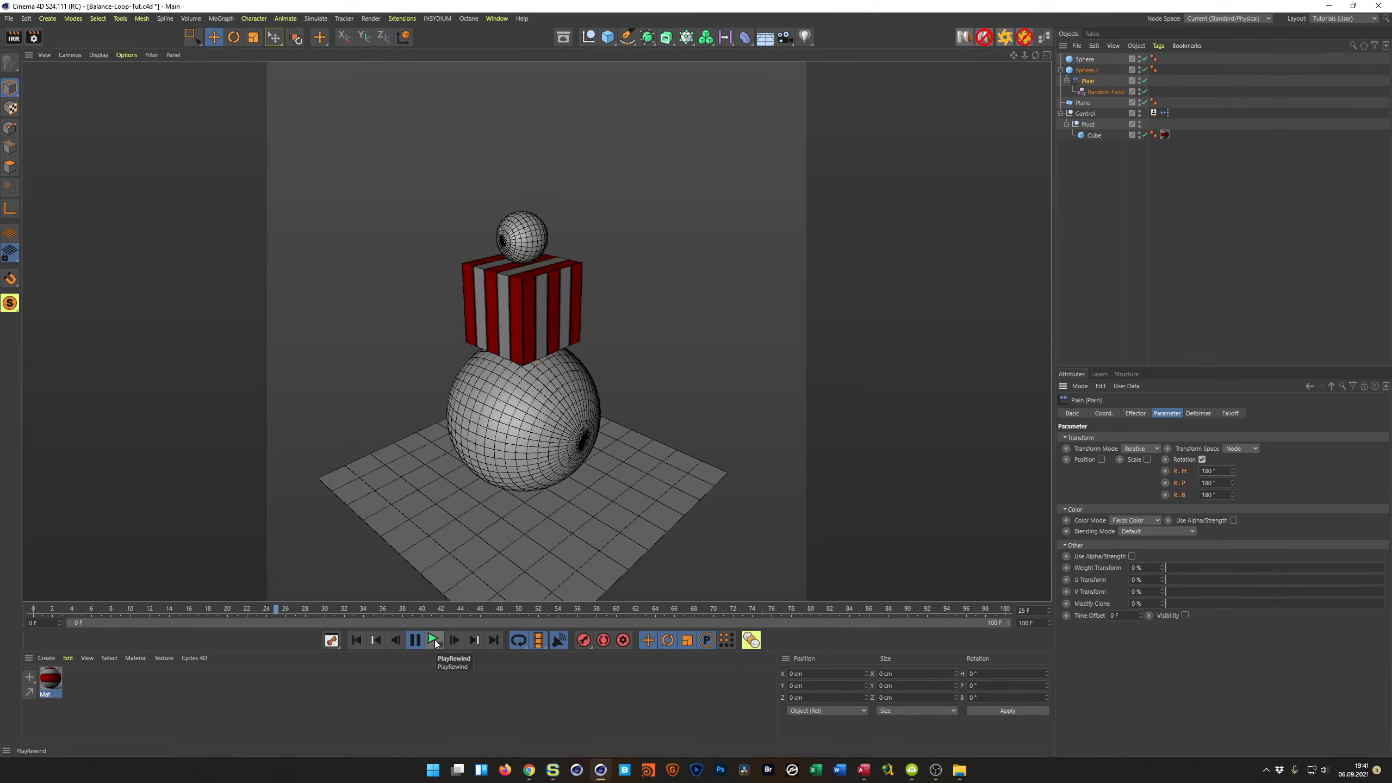
pyautogui.click(435, 640)
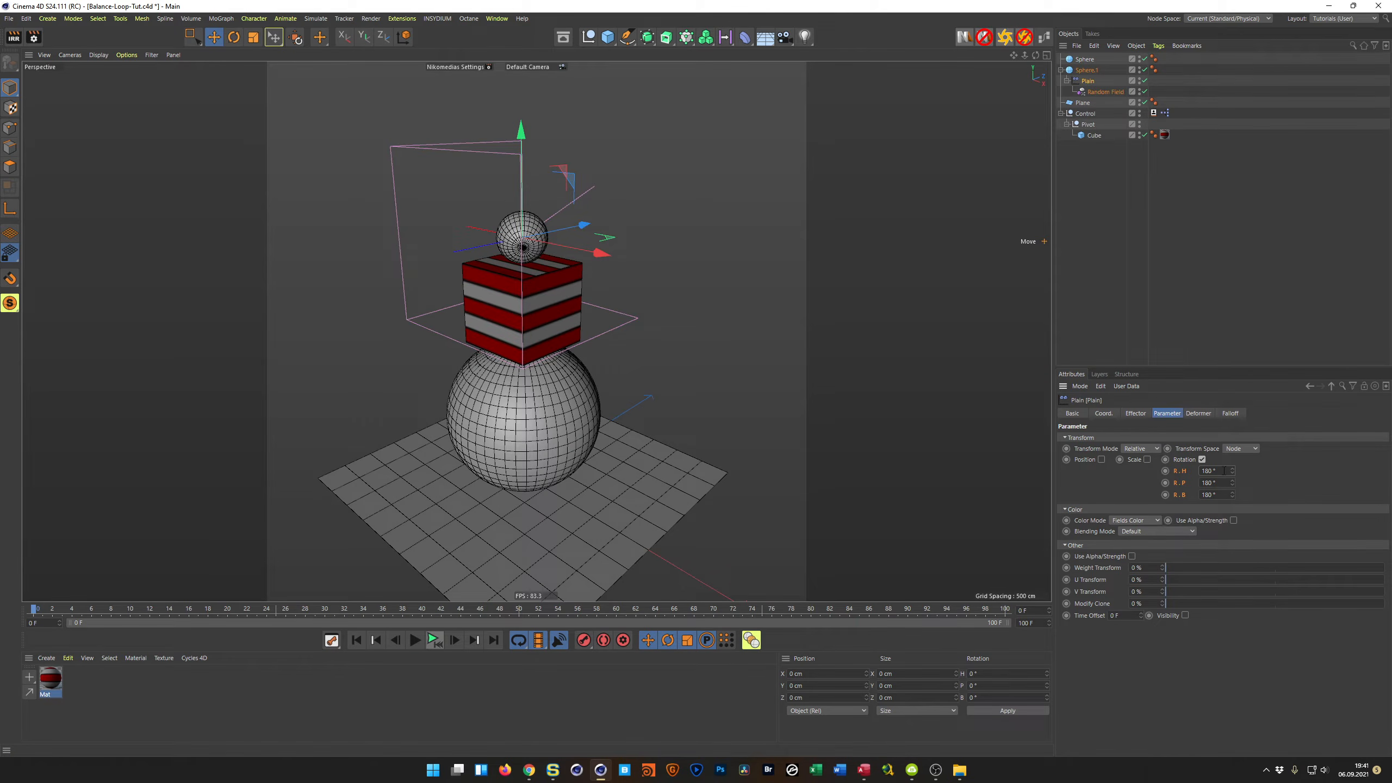
pyautogui.moveTo(1234, 484); pyautogui.dragTo(1233, 479)
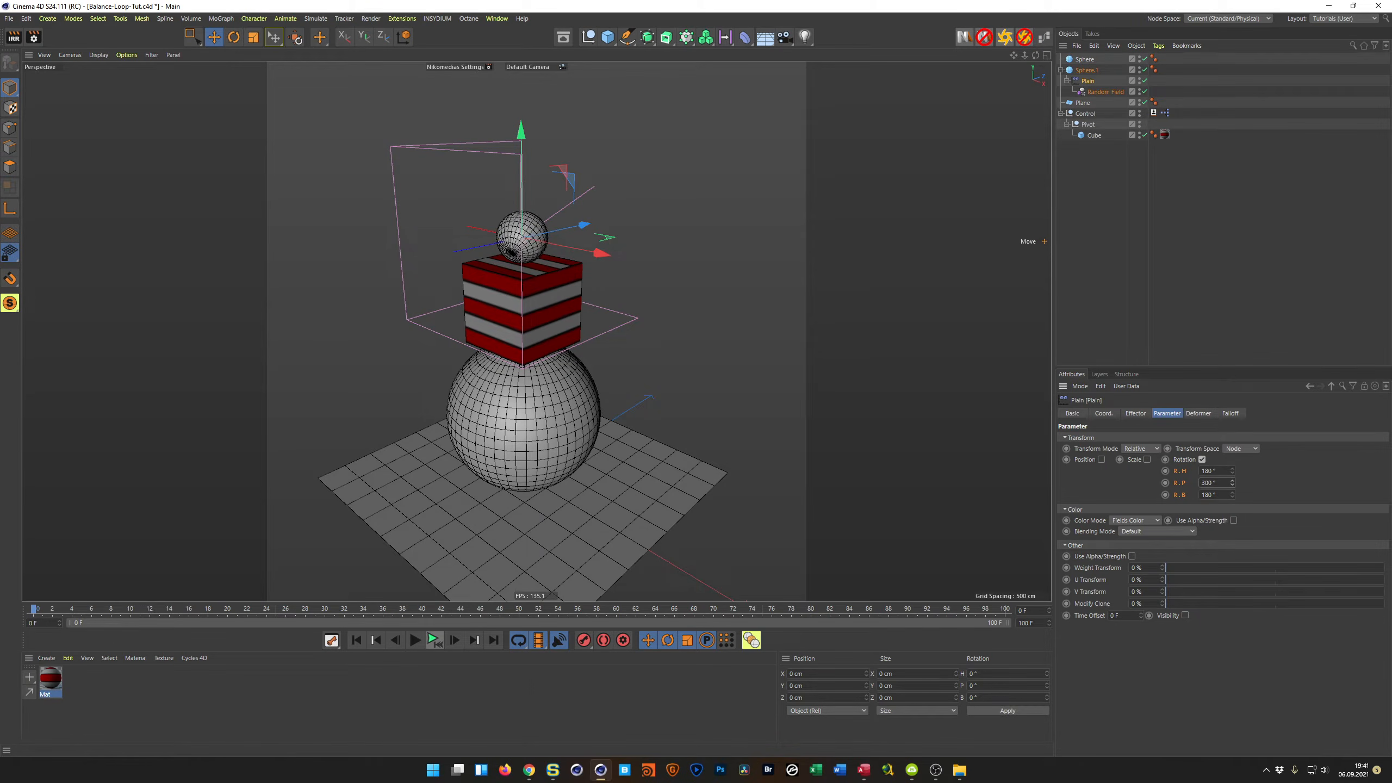
pyautogui.moveTo(1232, 470); pyautogui.dragTo(1235, 506)
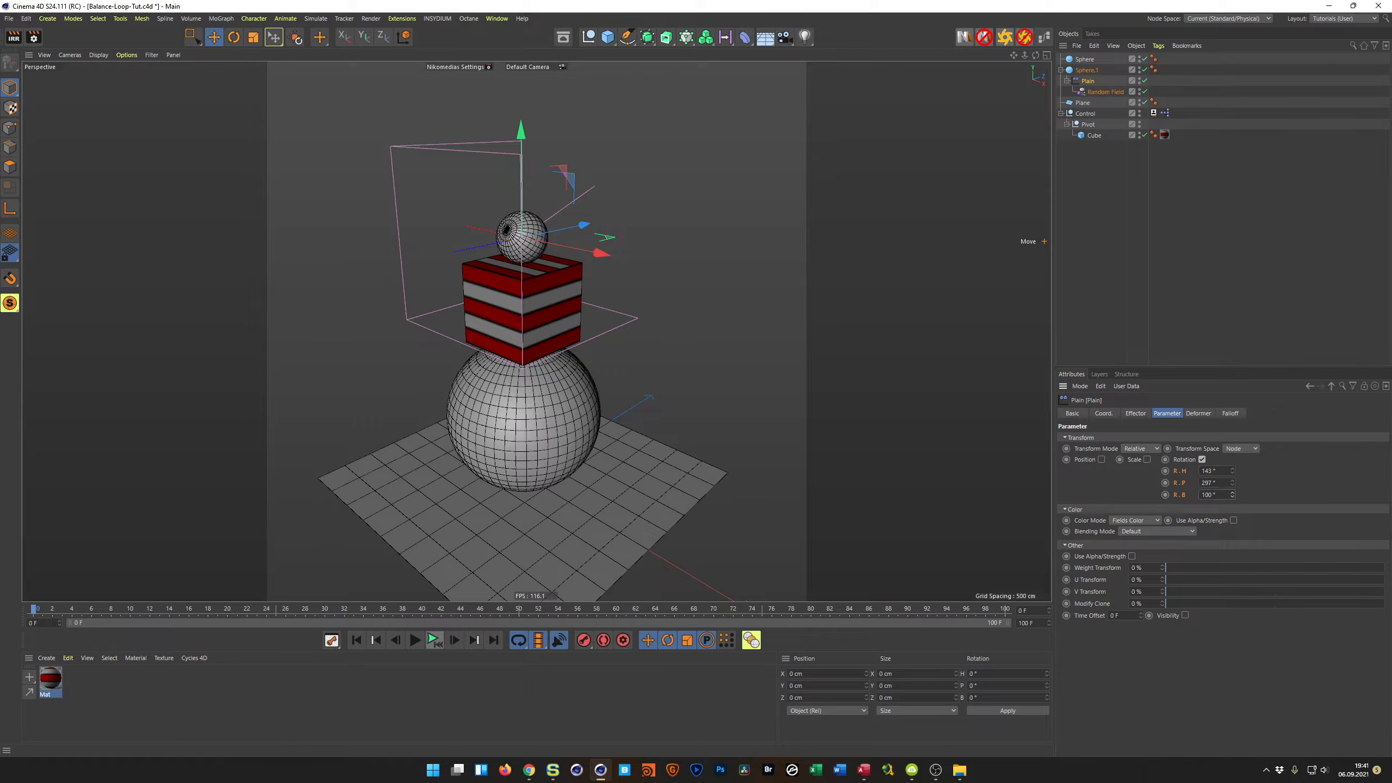
# Play the animation from the start to check the small sphere's rotation, and save the project
pyautogui.click(434, 640)
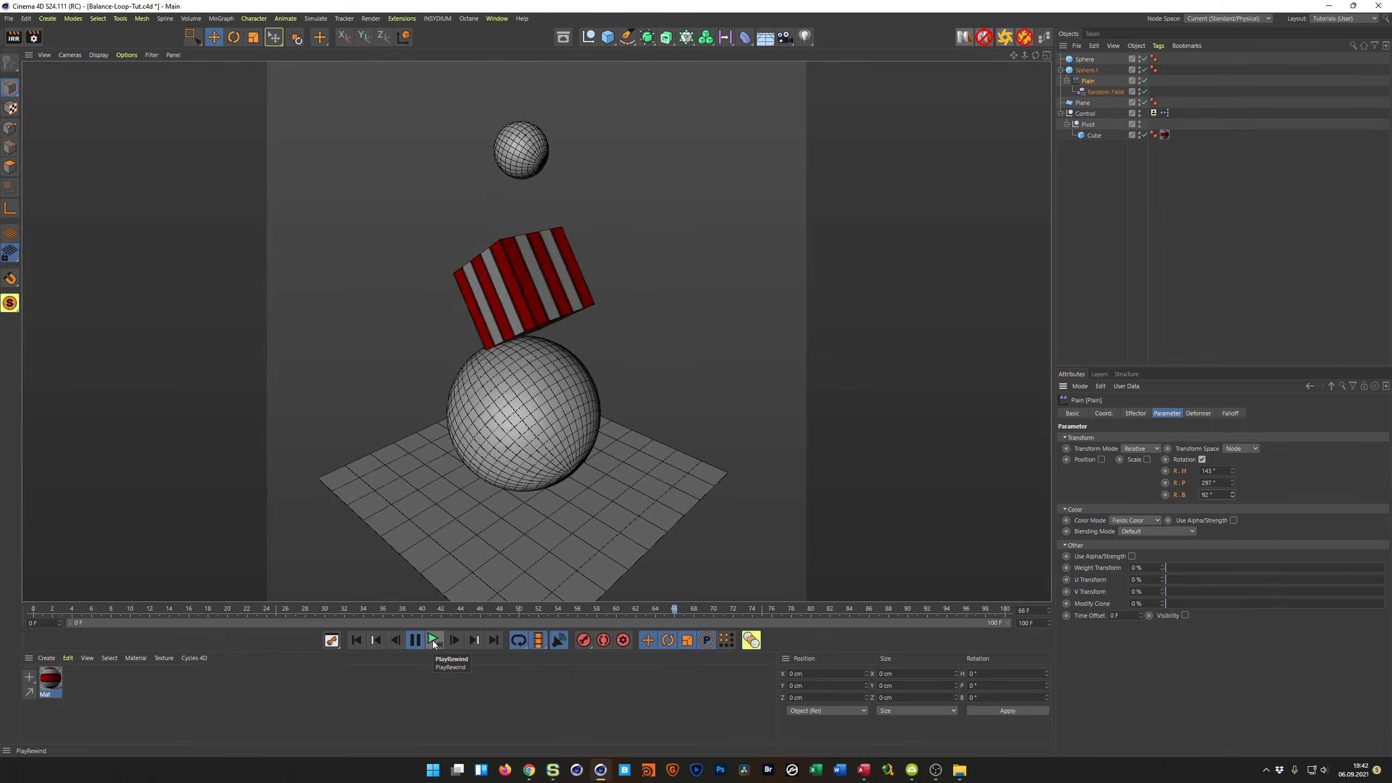
pyautogui.click(433, 640)
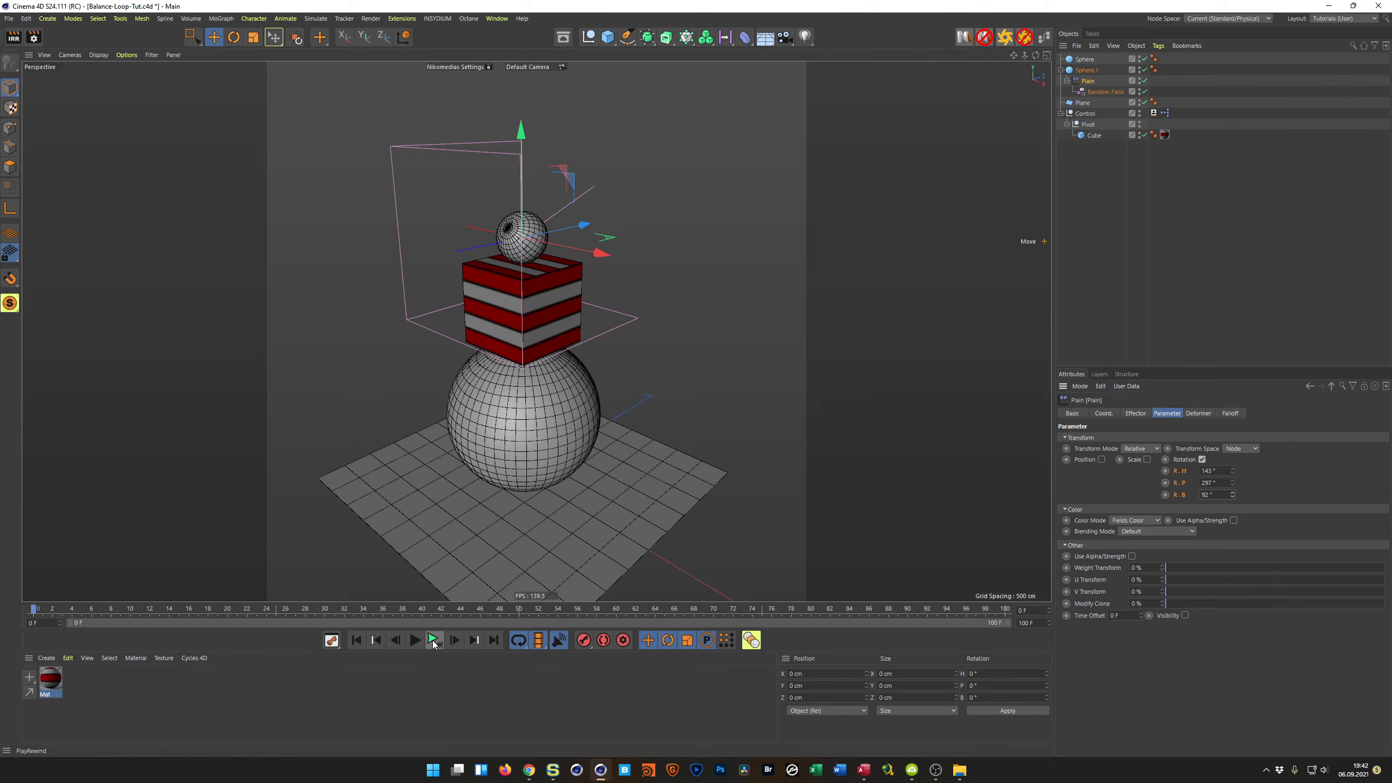
pyautogui.hotkey('ctrl', 's')
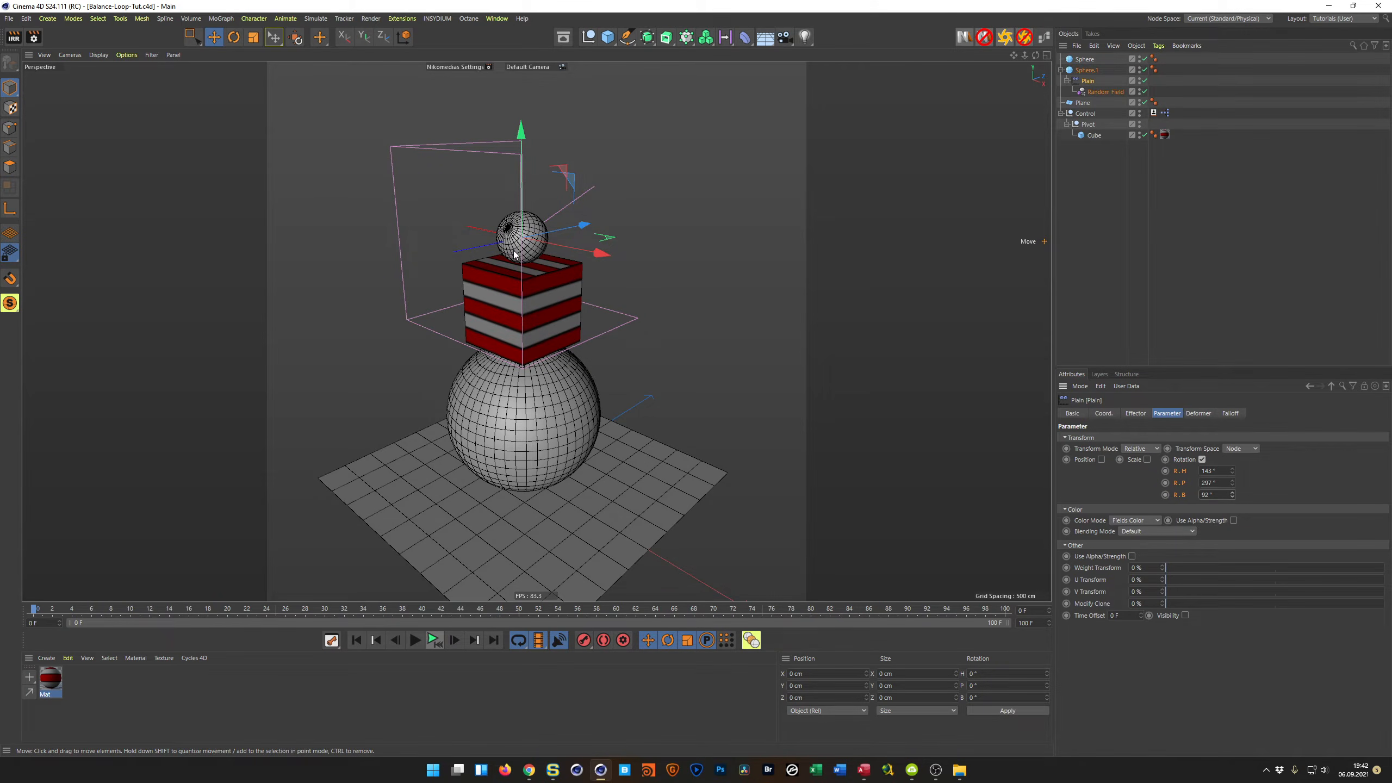
# Set the Cube's X, Y and Z segments to 10 each
pyautogui.scroll(6, 514, 255)
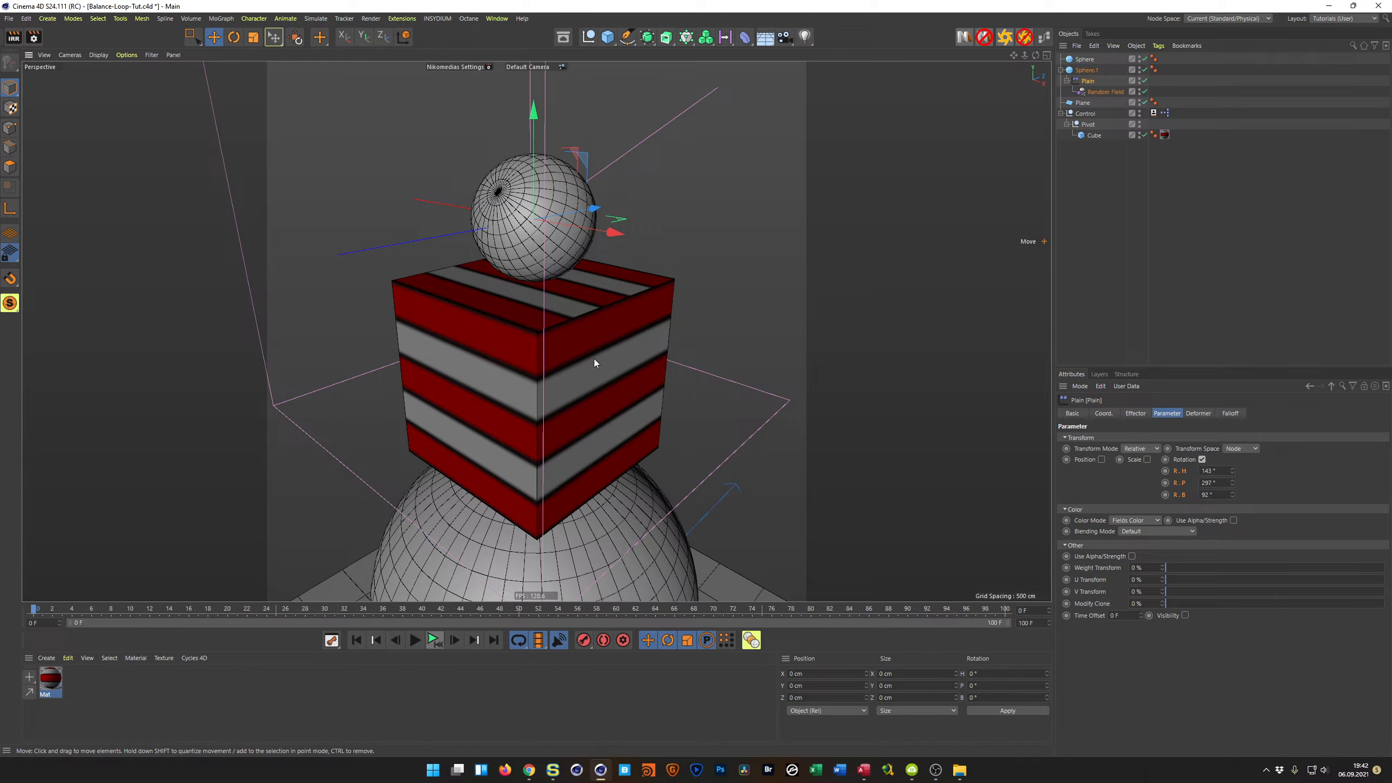
pyautogui.click(1094, 135)
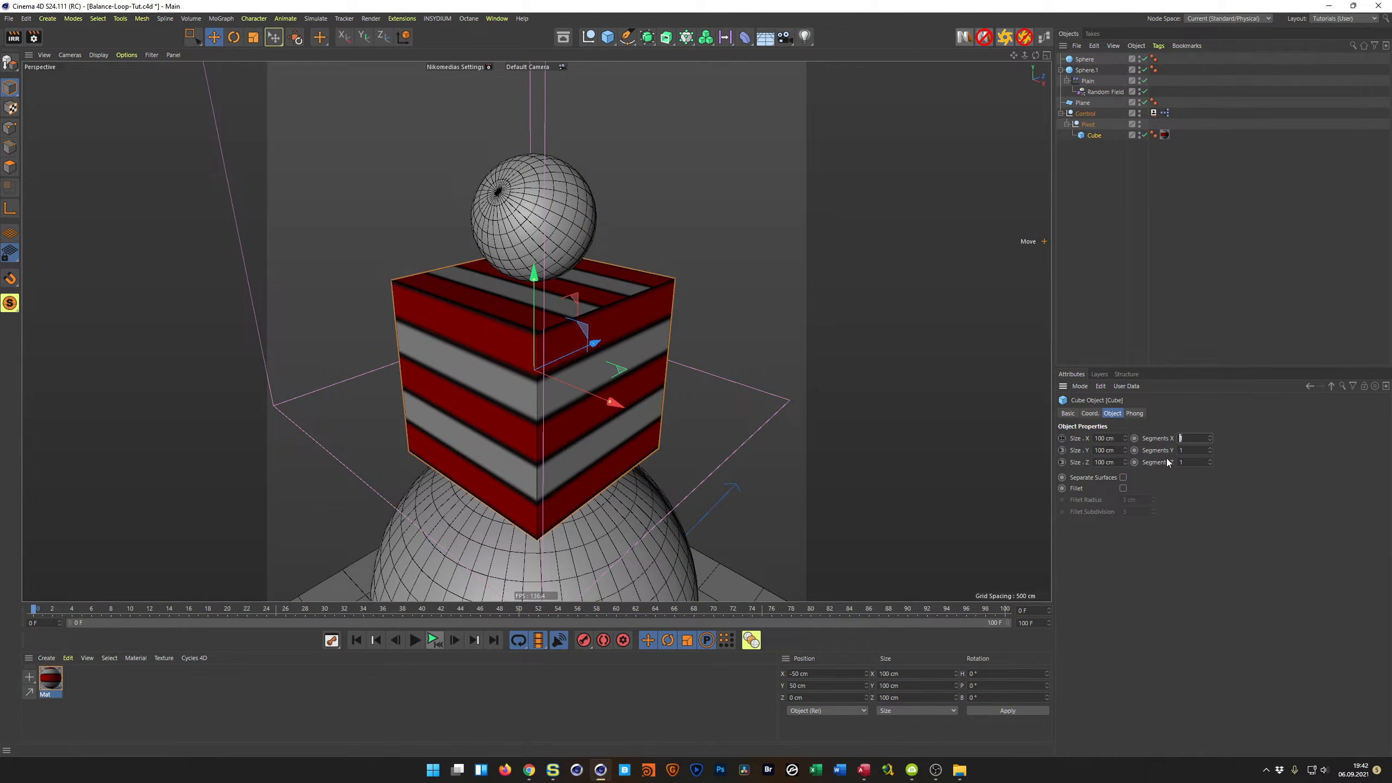
pyautogui.write('10')
pyautogui.press('Tab')
pyautogui.write('10')
pyautogui.press('Tab')
pyautogui.write('140')
pyautogui.press('Return')
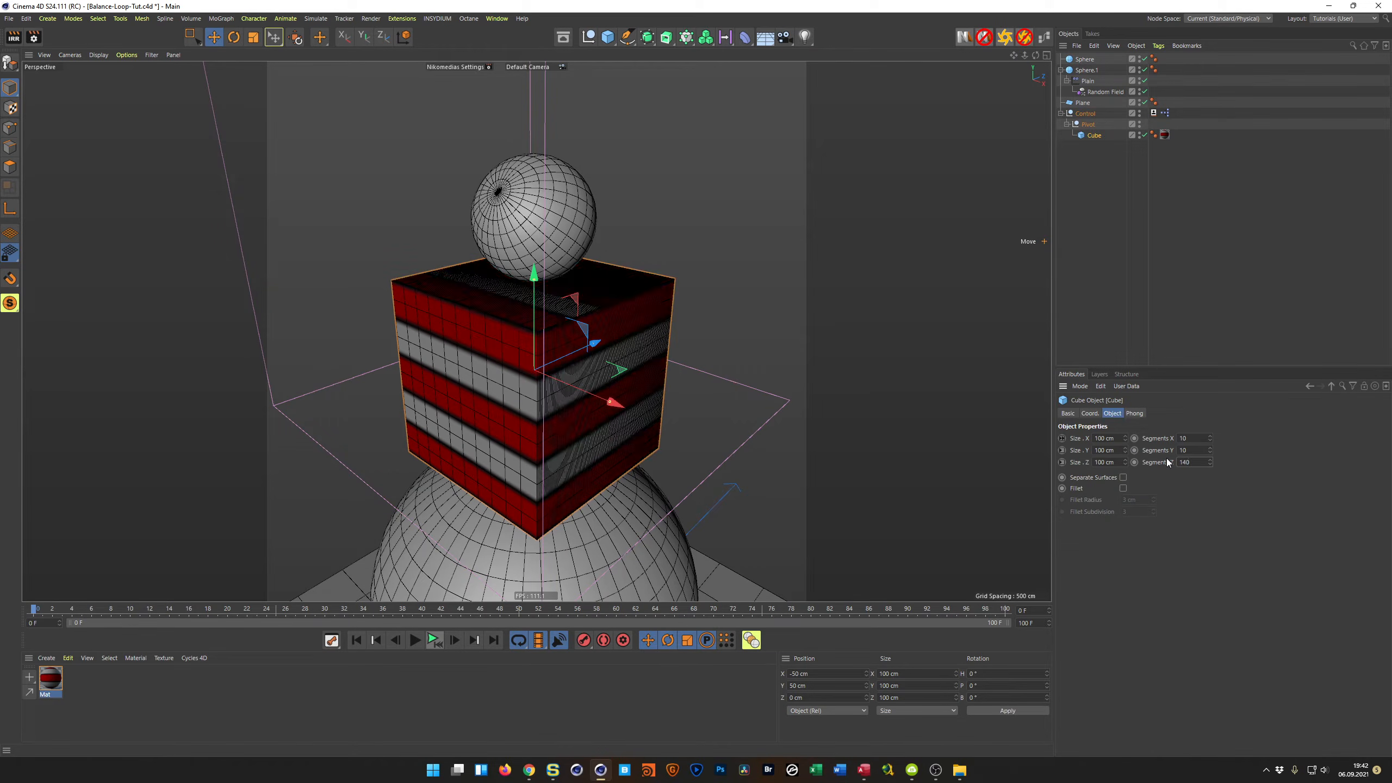
pyautogui.click(1183, 463)
pyautogui.write('10')
pyautogui.press('Return')
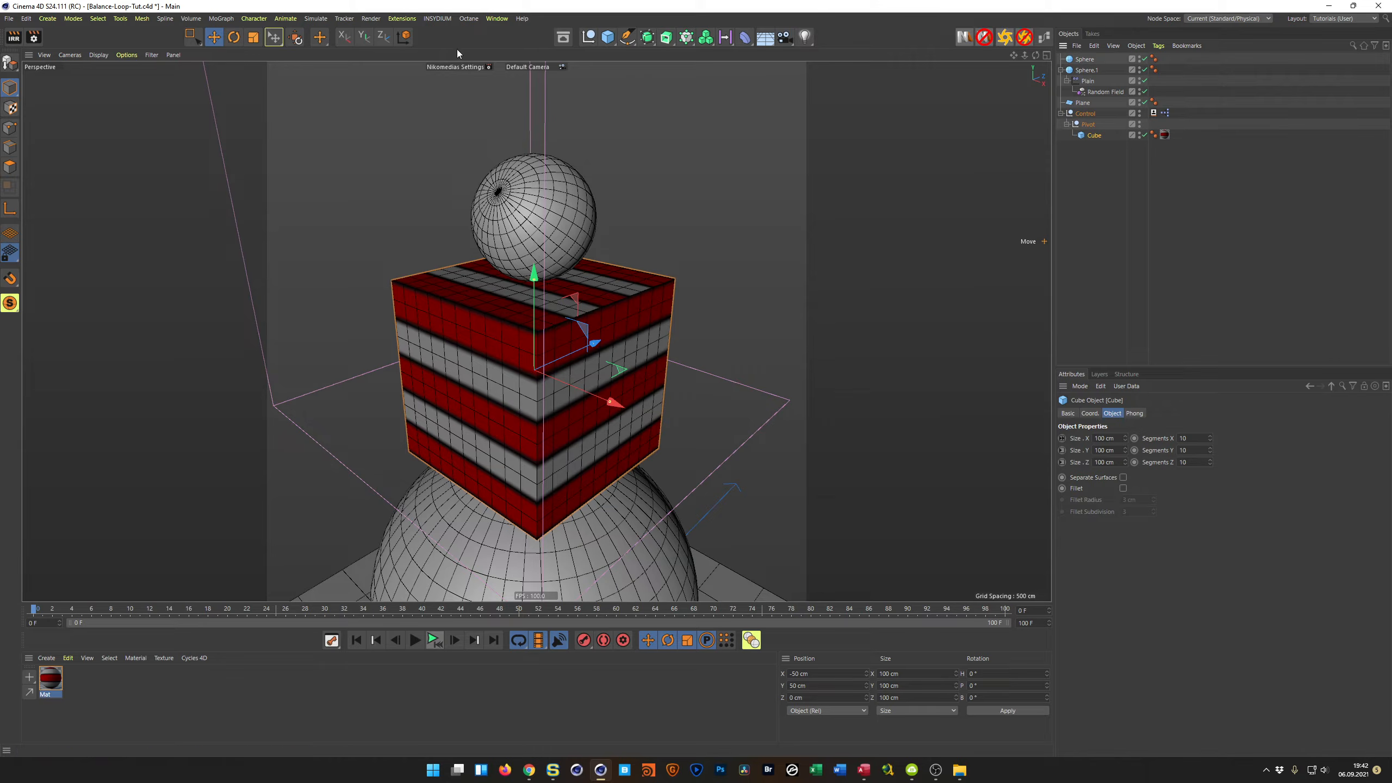
# Add a Collision deformer as a child of the Cube and assign Sphere.1 as its collider
pyautogui.click(746, 37)
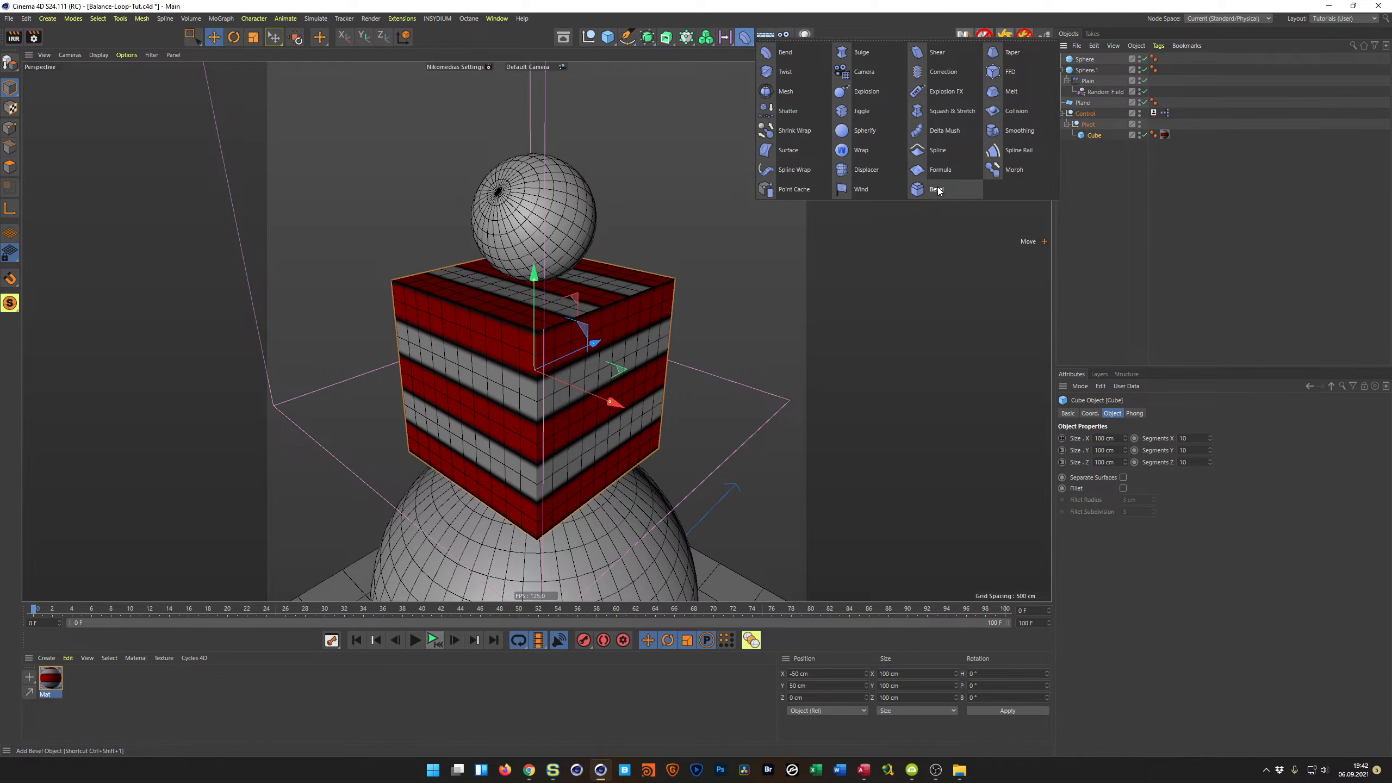
pyautogui.keyDown('shift'); pyautogui.click(1017, 111); pyautogui.keyUp('shift')
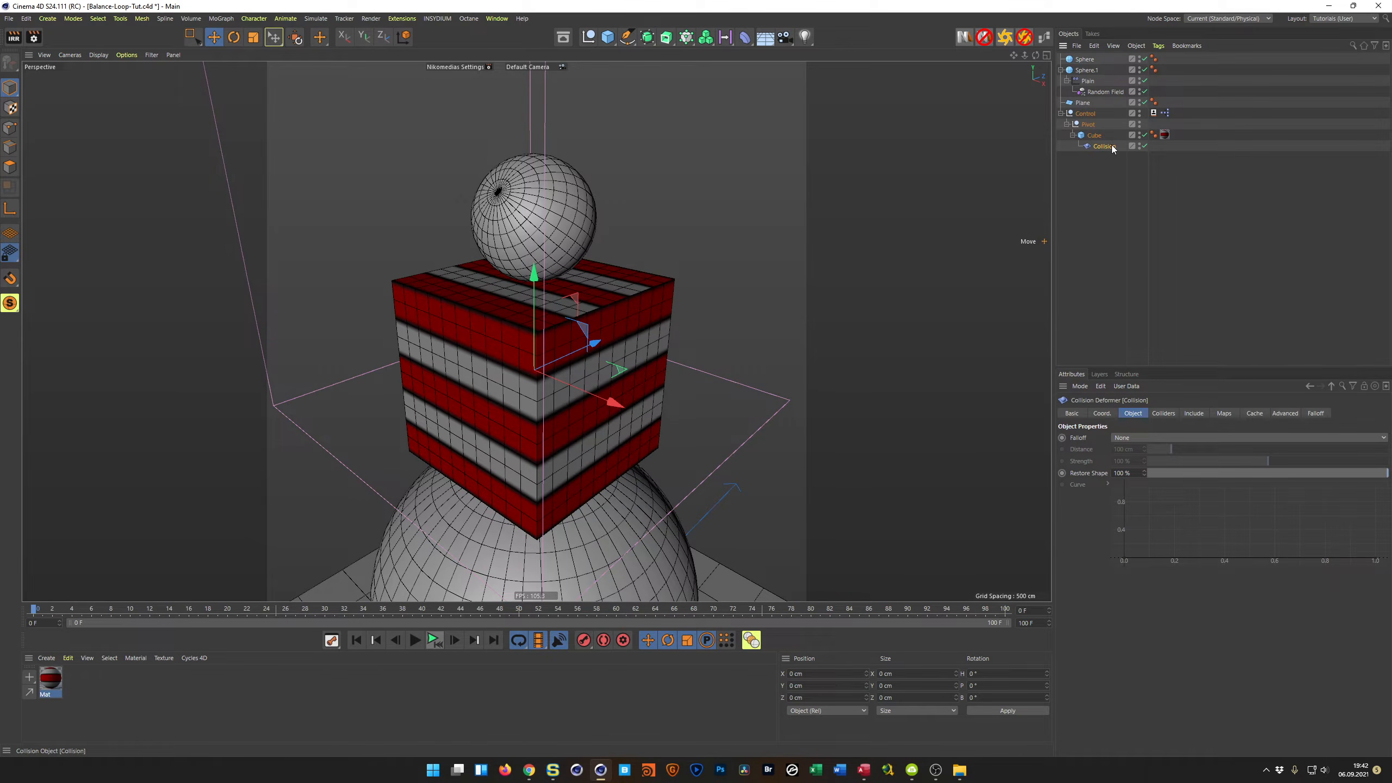
pyautogui.click(1163, 413)
pyautogui.moveTo(1092, 70); pyautogui.dragTo(1145, 462)
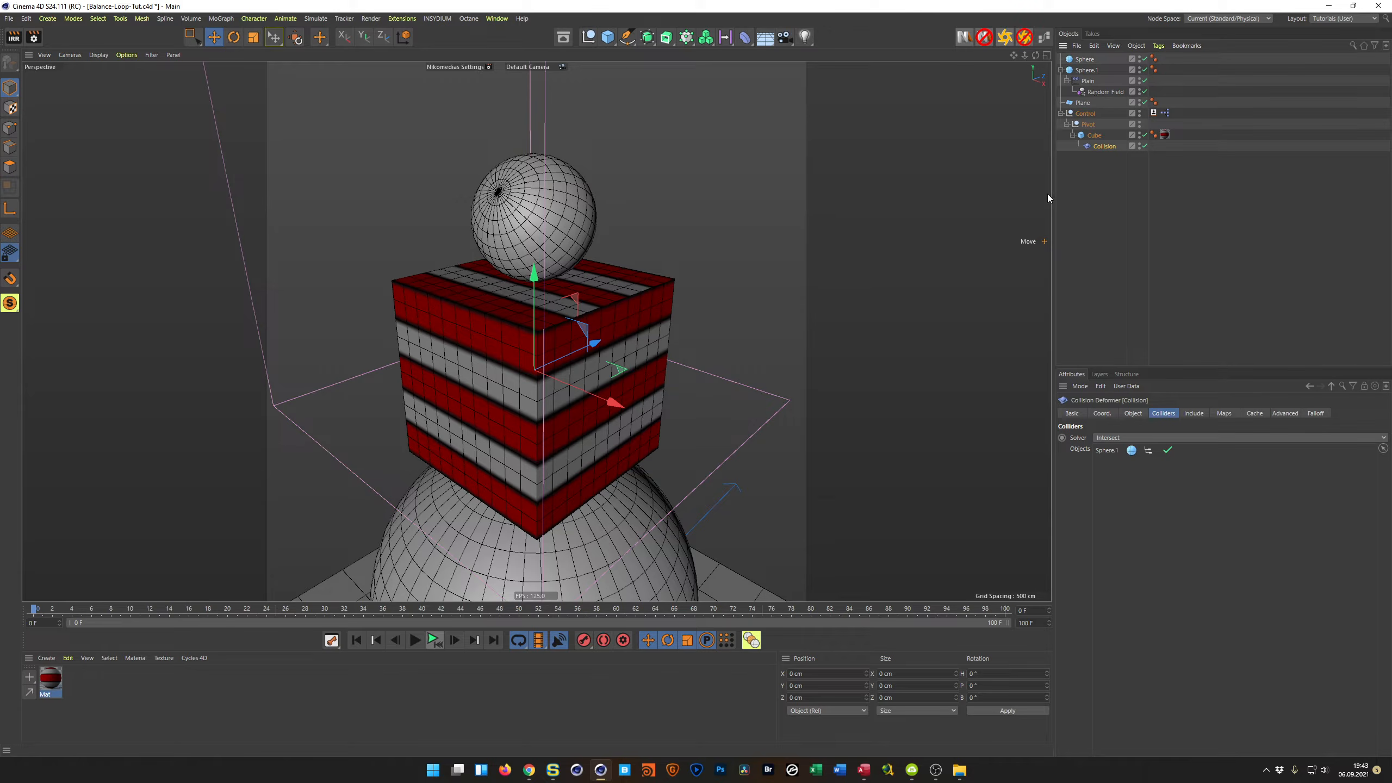
# Set the first and last Position Y keys of Sphere.1, at frames 0 and 25, to -15 cm in the timeline
pyautogui.hotkey('shift', 'F3')
pyautogui.moveTo(906, 249); pyautogui.dragTo(1096, 422)
pyautogui.moveTo(751, 565); pyautogui.dragTo(594, 552)
pyautogui.moveTo(896, 418); pyautogui.dragTo(675, 464)
pyautogui.click(1147, 454)
pyautogui.press('BackSpace')
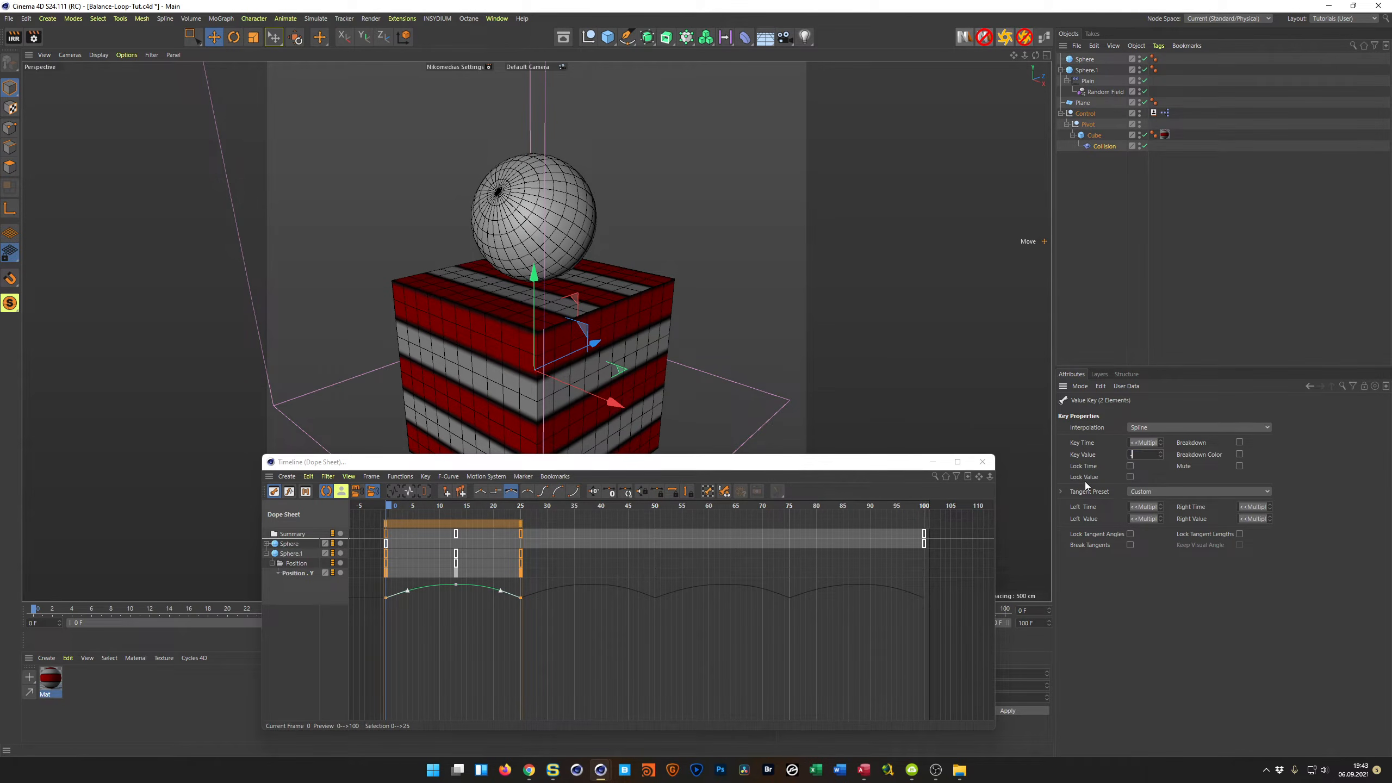
pyautogui.write('-15')
pyautogui.press('Return')
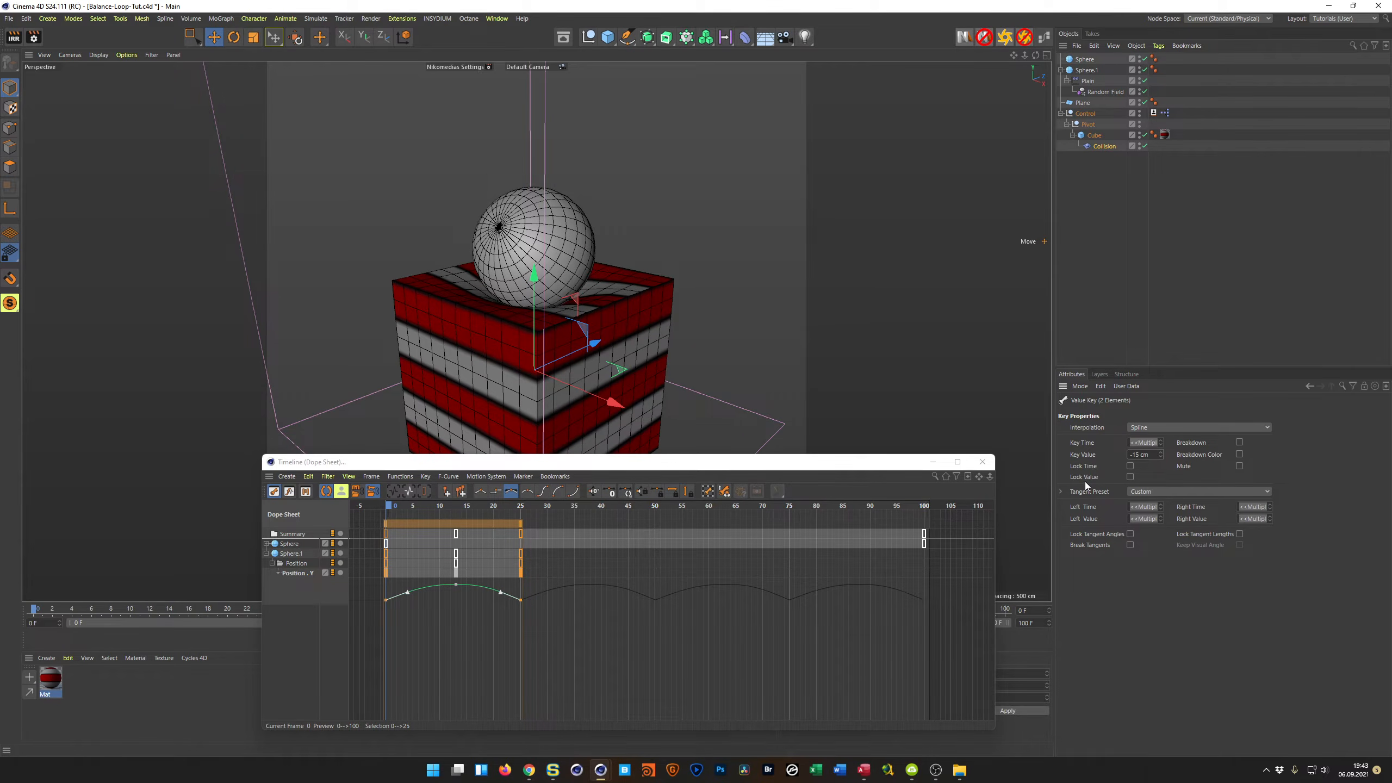
pyautogui.click(982, 464)
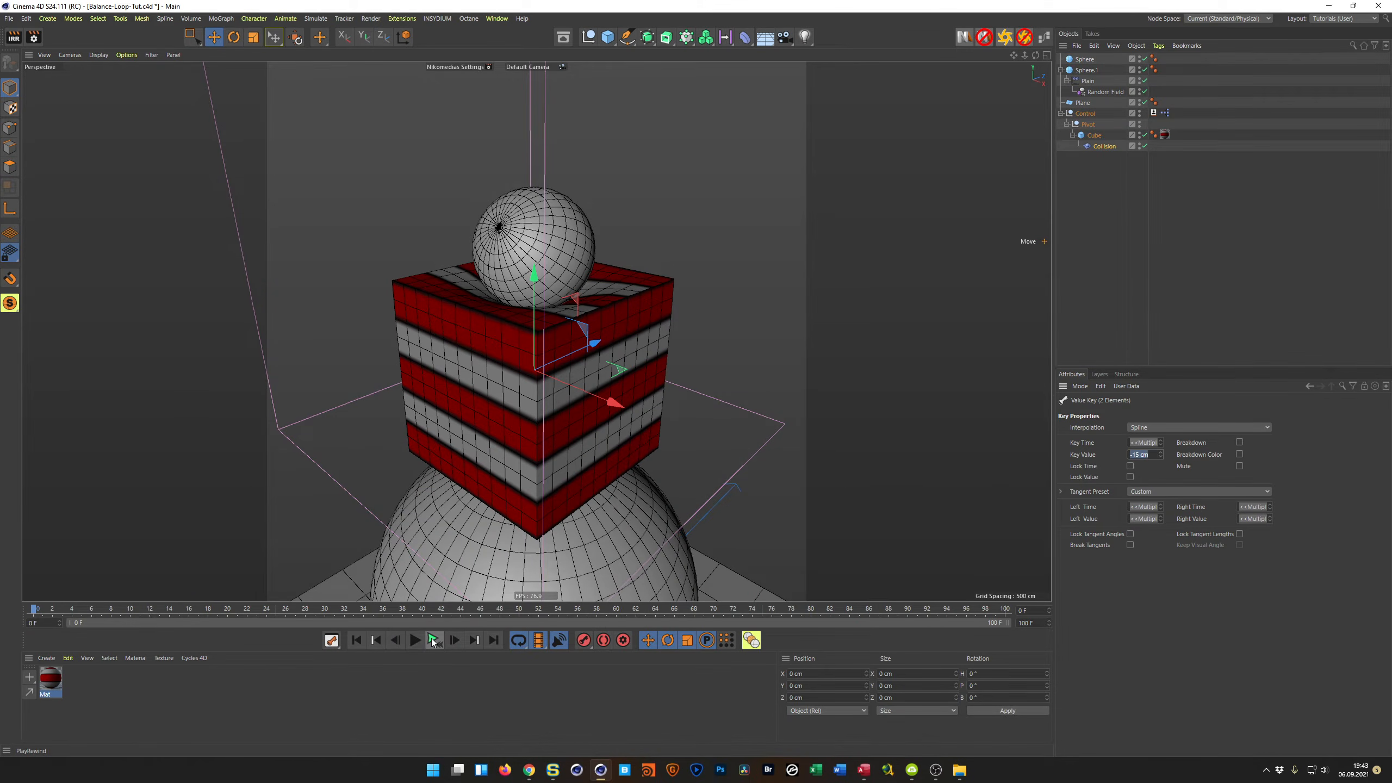
# Play the animation and scrub the opening frames to examine how the small sphere dents the cube
pyautogui.click(432, 640)
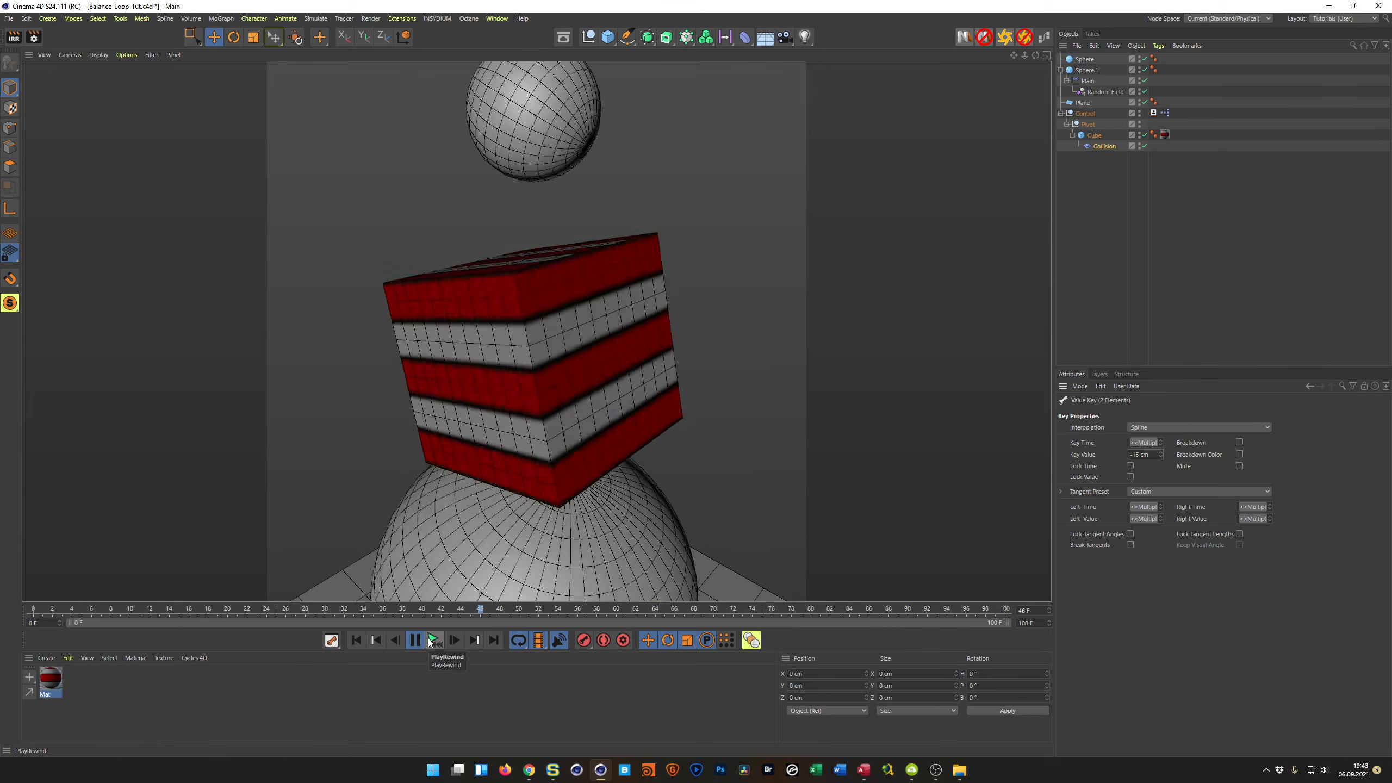
pyautogui.click(433, 640)
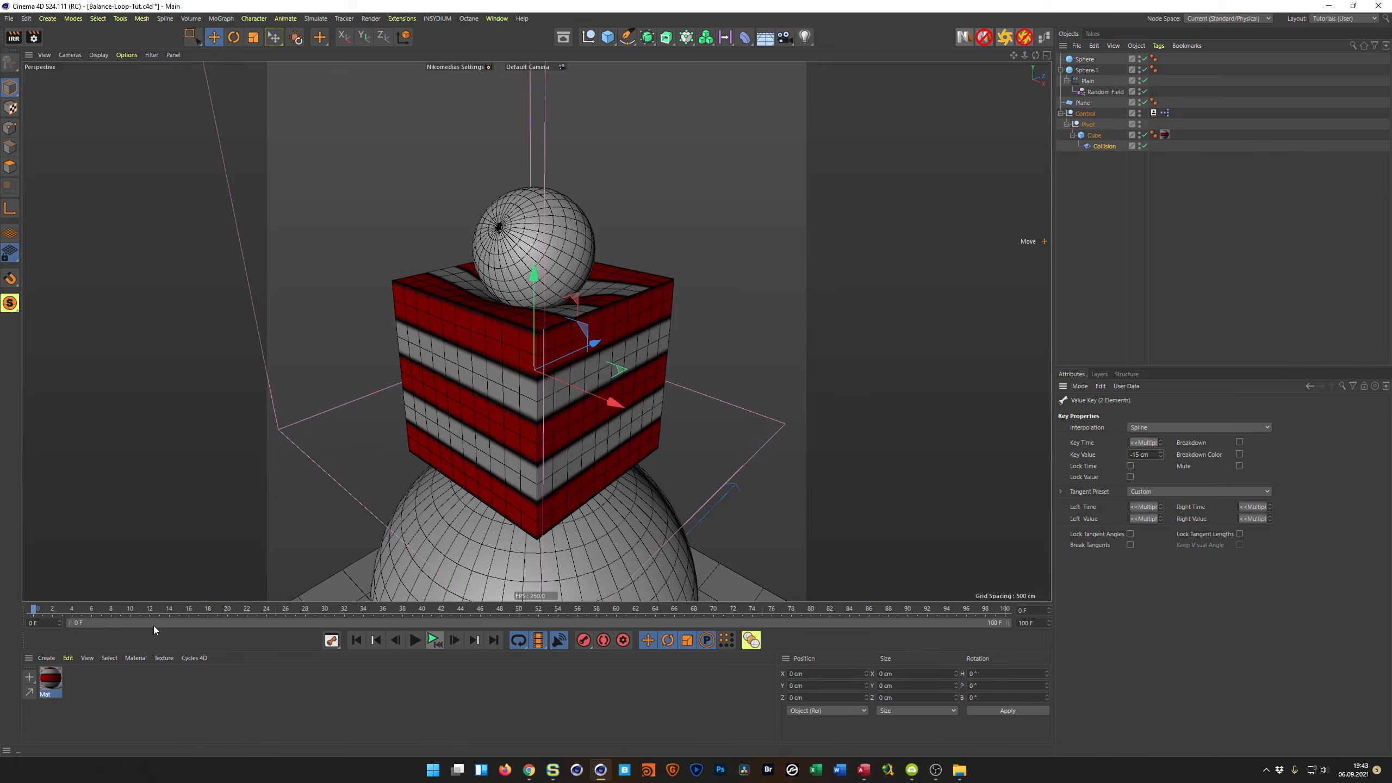
pyautogui.moveTo(35, 611)
pyautogui.mouseDown()
pyautogui.moveTo(765, 661)
pyautogui.moveTo(14, 617)
pyautogui.mouseUp()
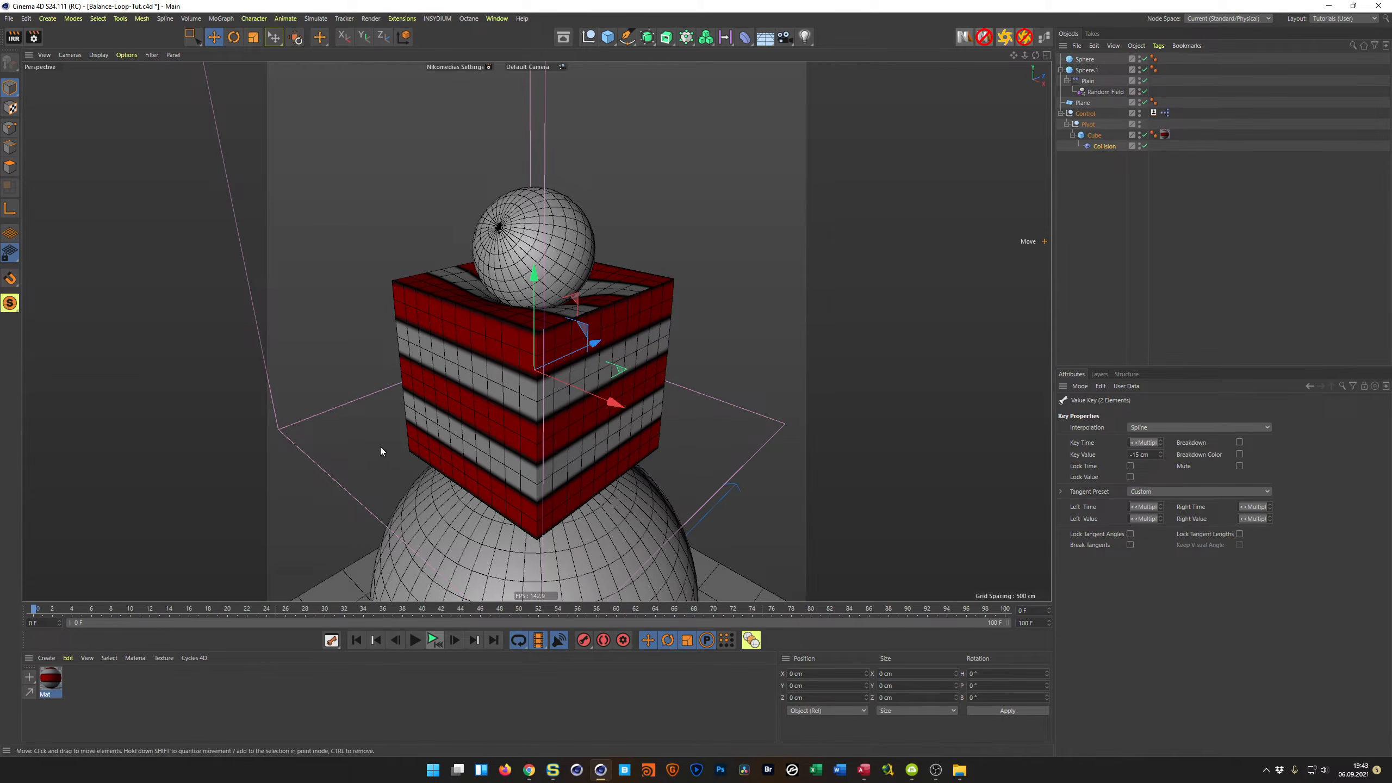
# Add a Delay effector under the Cube, below the Collision deformer, and set its deformation to Point
pyautogui.click(1104, 146)
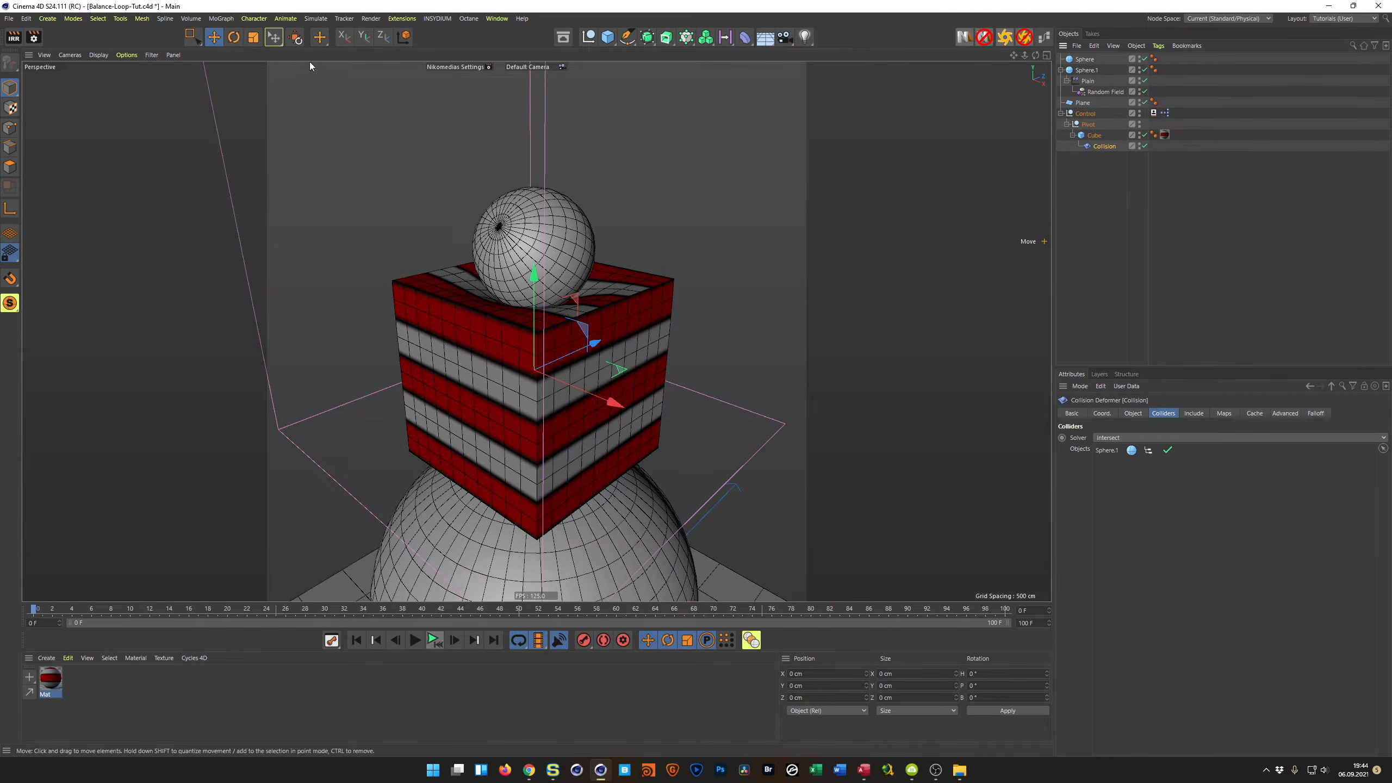
pyautogui.click(223, 19)
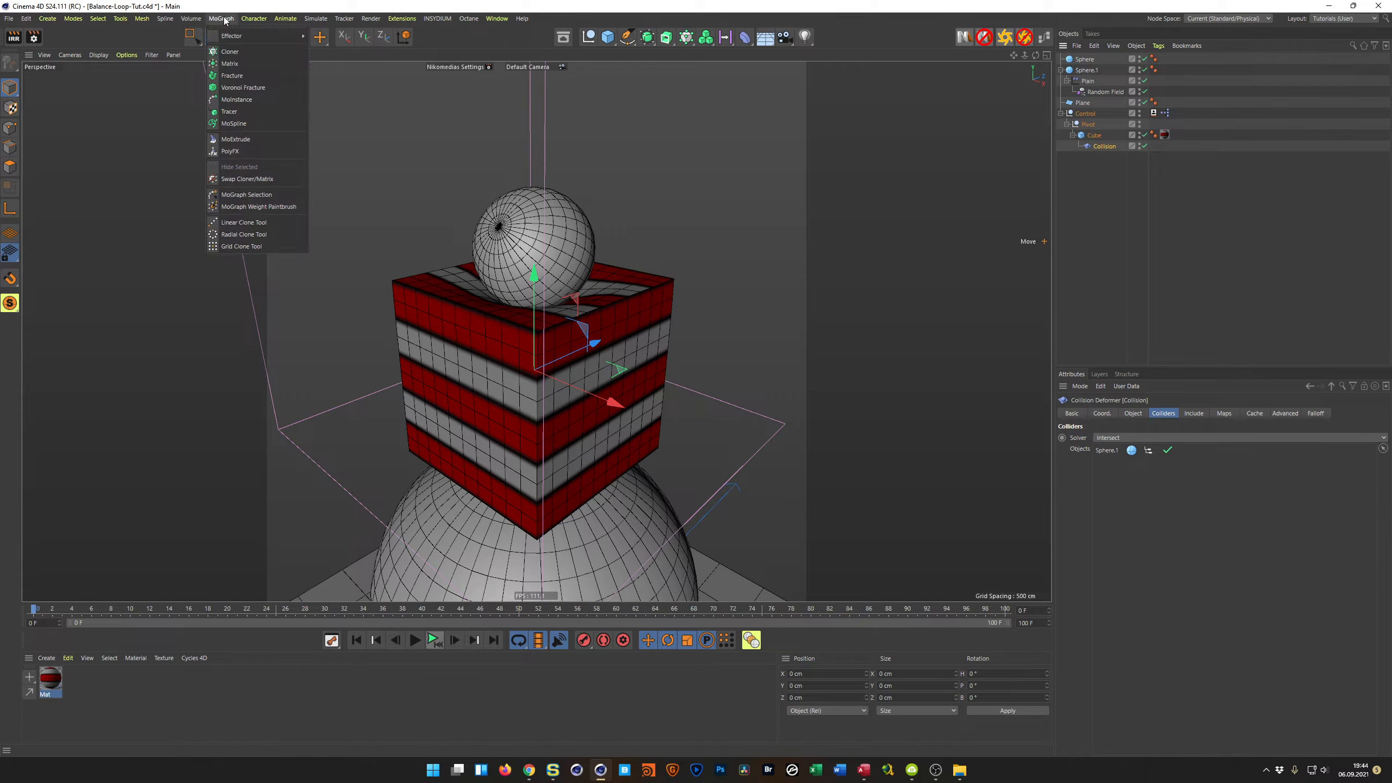
pyautogui.moveTo(241, 35)
pyautogui.click(335, 55)
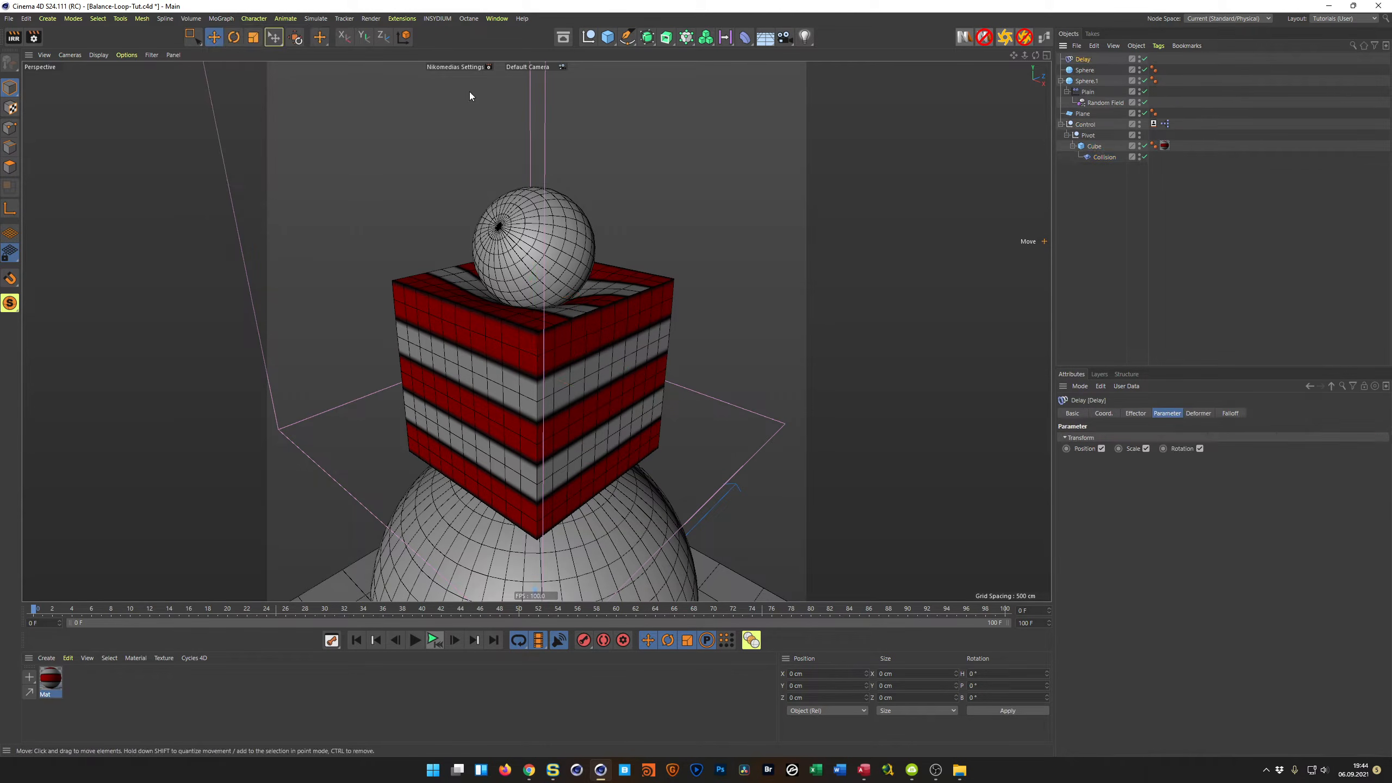
pyautogui.moveTo(1117, 160); pyautogui.dragTo(1109, 159)
pyautogui.click(1194, 413)
pyautogui.click(1139, 438)
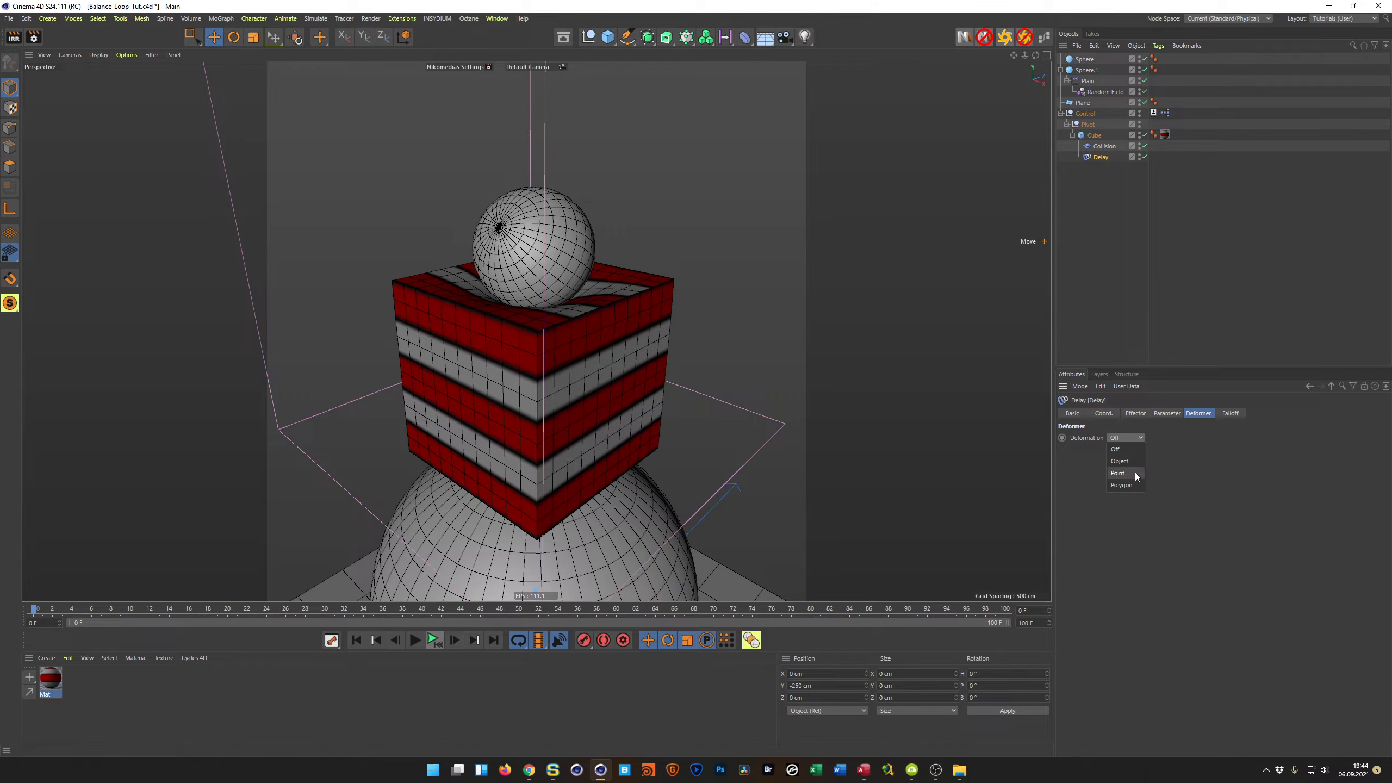
# Turn off Scale on the Delay effector, set its mode to Spring, and preview the animation
pyautogui.click(1162, 413)
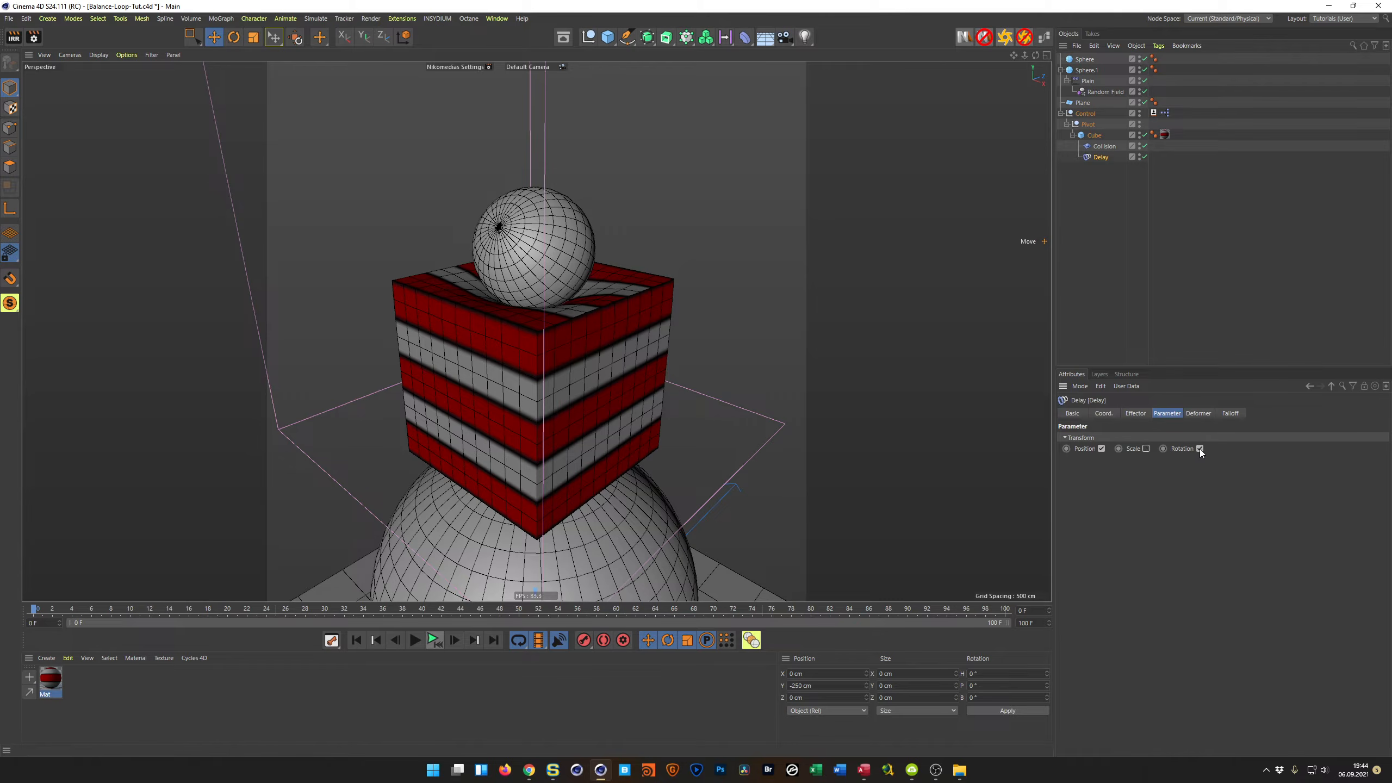
pyautogui.click(1137, 414)
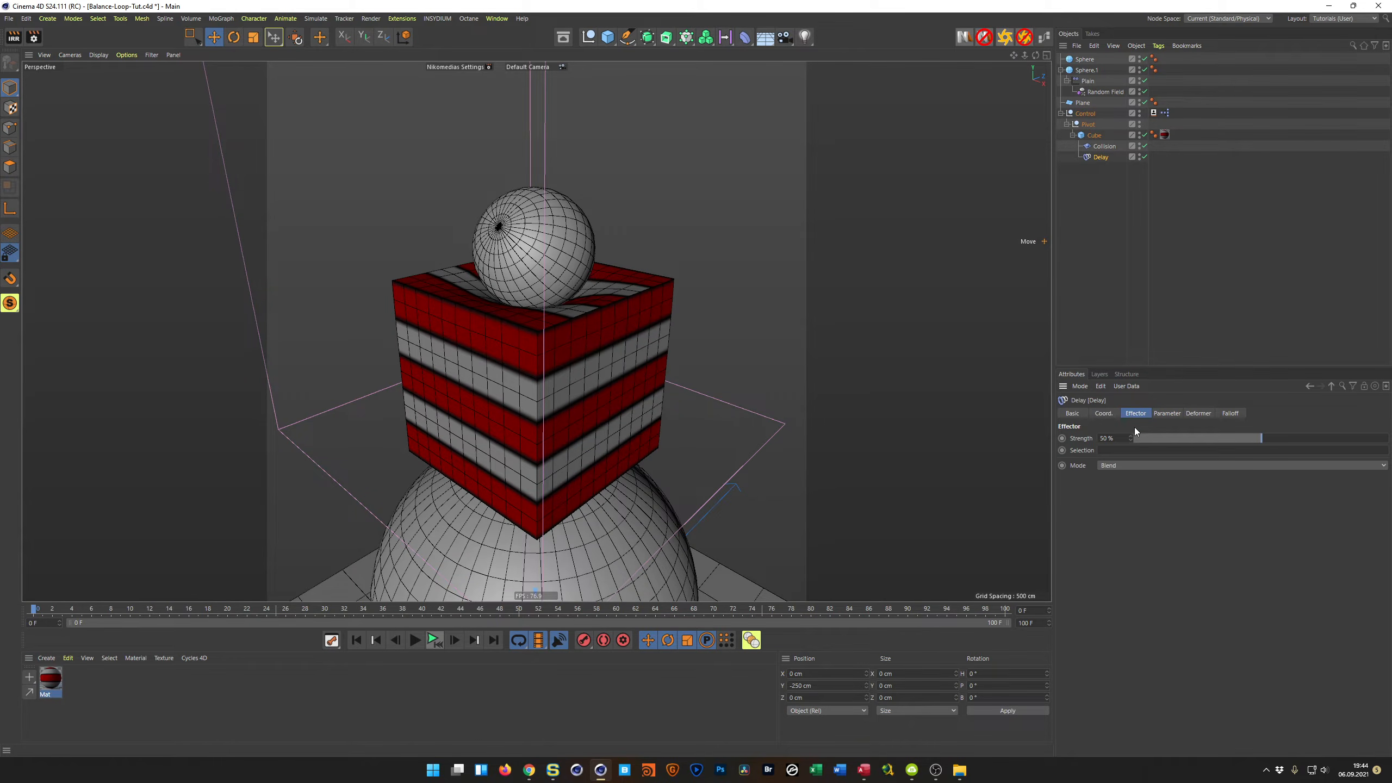
pyautogui.click(1132, 464)
pyautogui.click(1146, 497)
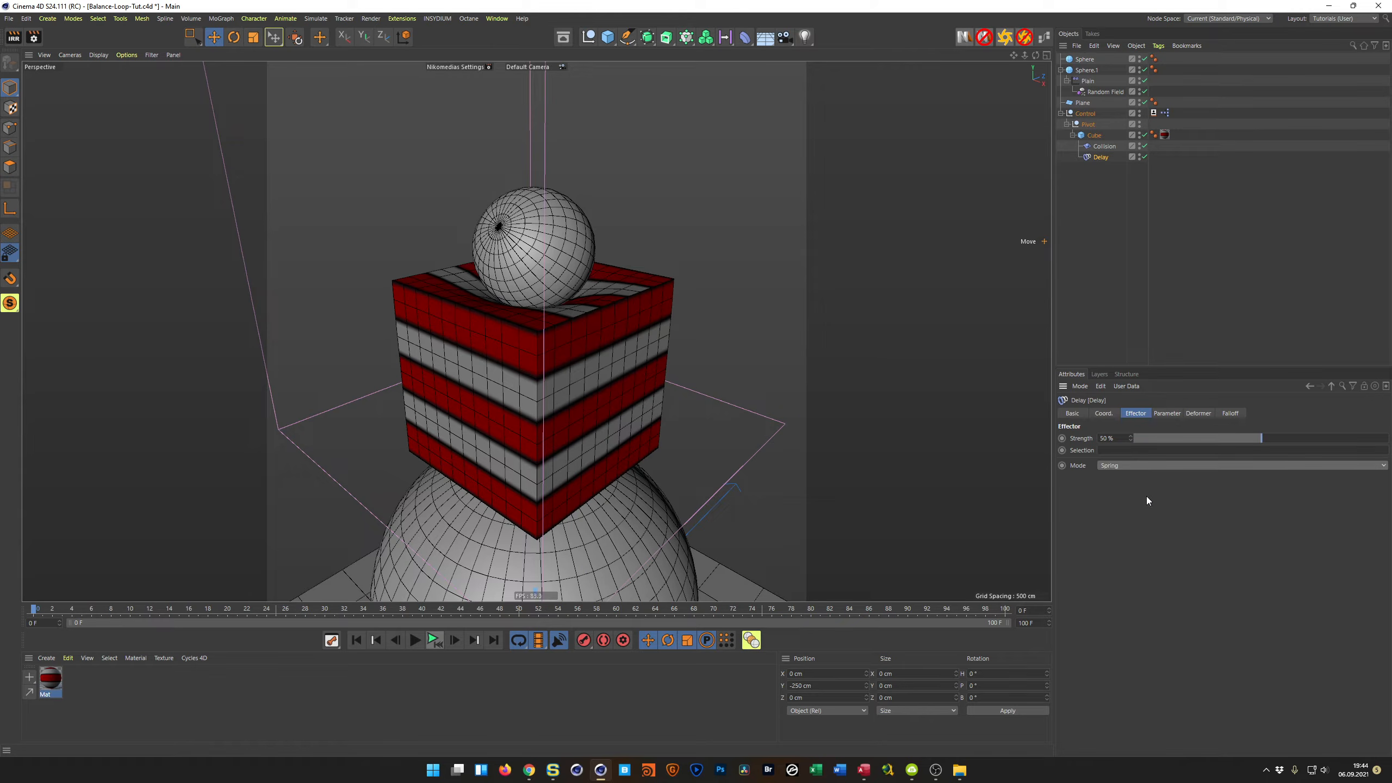
pyautogui.click(433, 640)
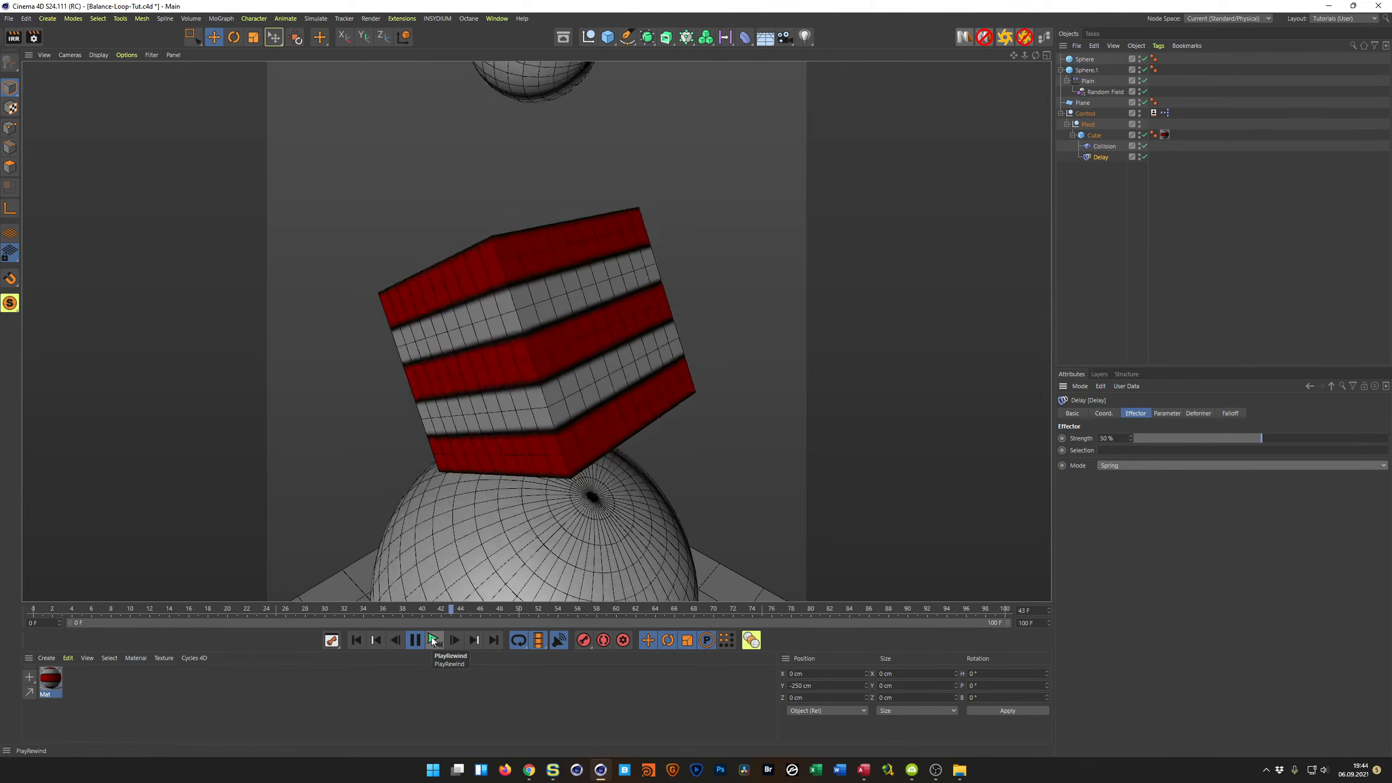
pyautogui.click(433, 639)
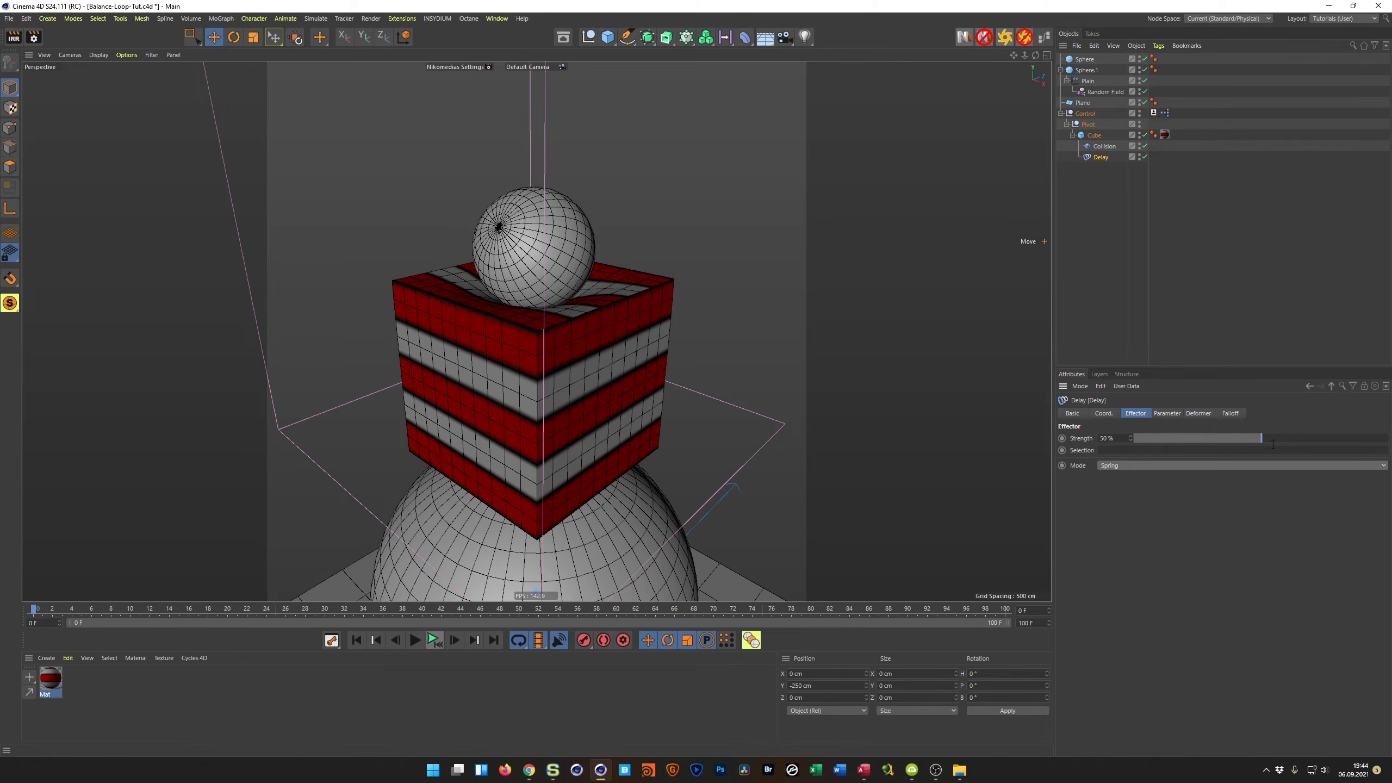
# Try a Delay effector strength of 89% and preview the animation
pyautogui.click(1355, 440)
pyautogui.click(439, 644)
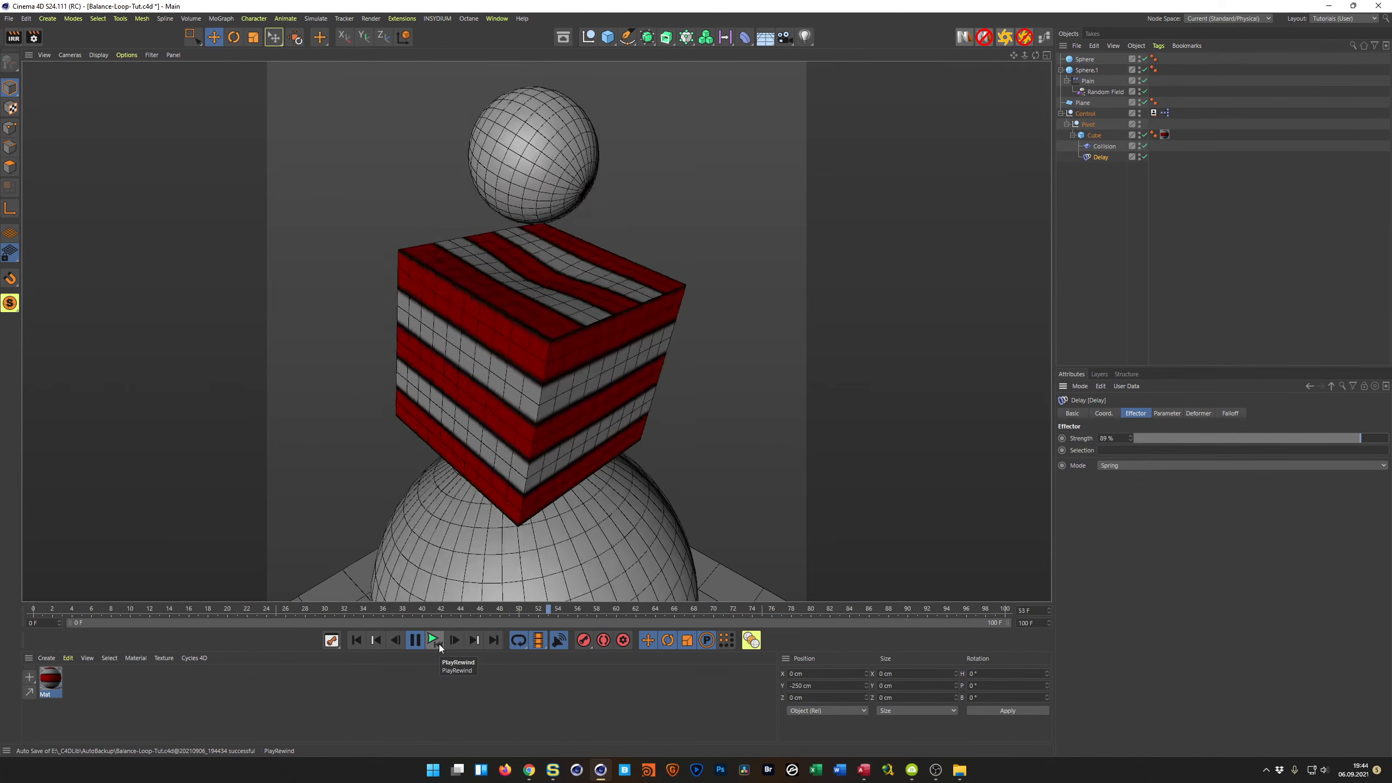
pyautogui.click(439, 644)
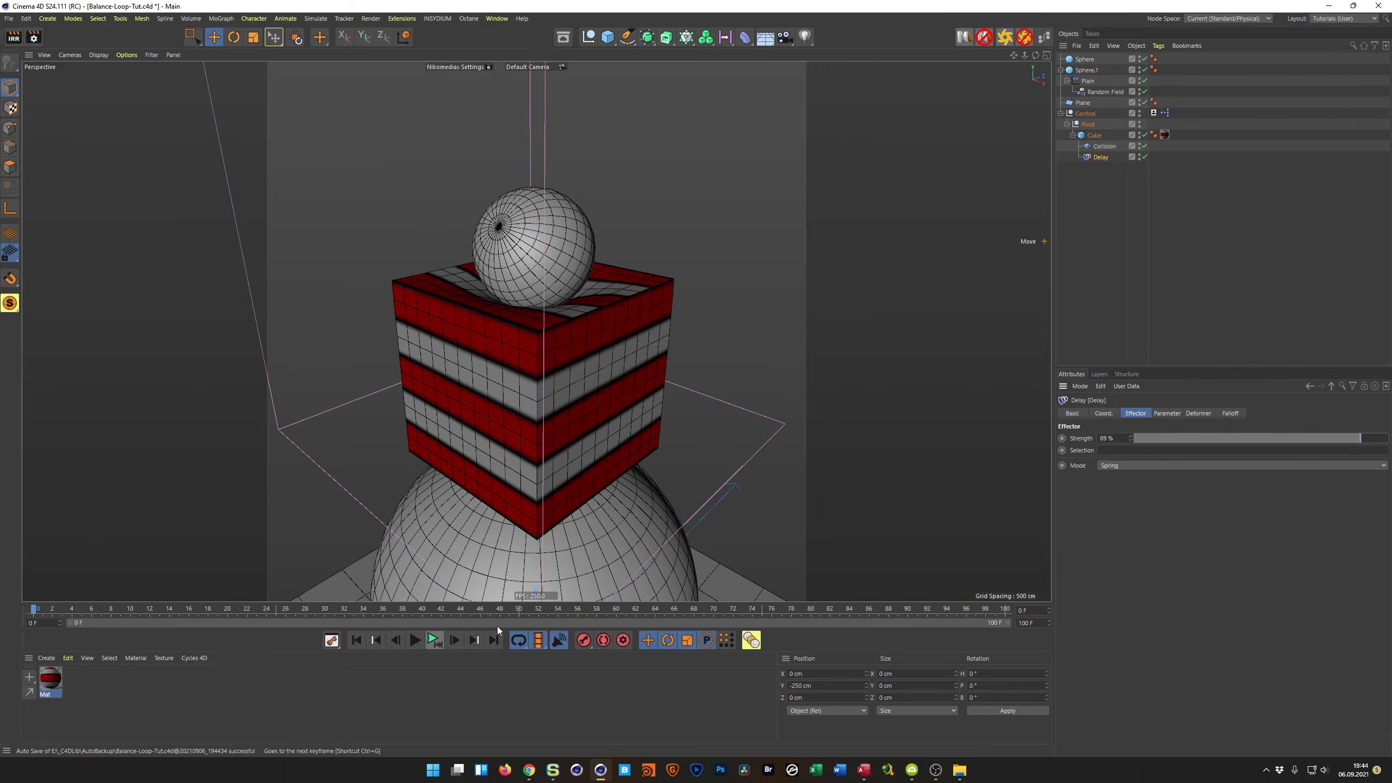
# Set the Delay effector's strength to 70% and preview the animation from the start
pyautogui.click(1108, 438)
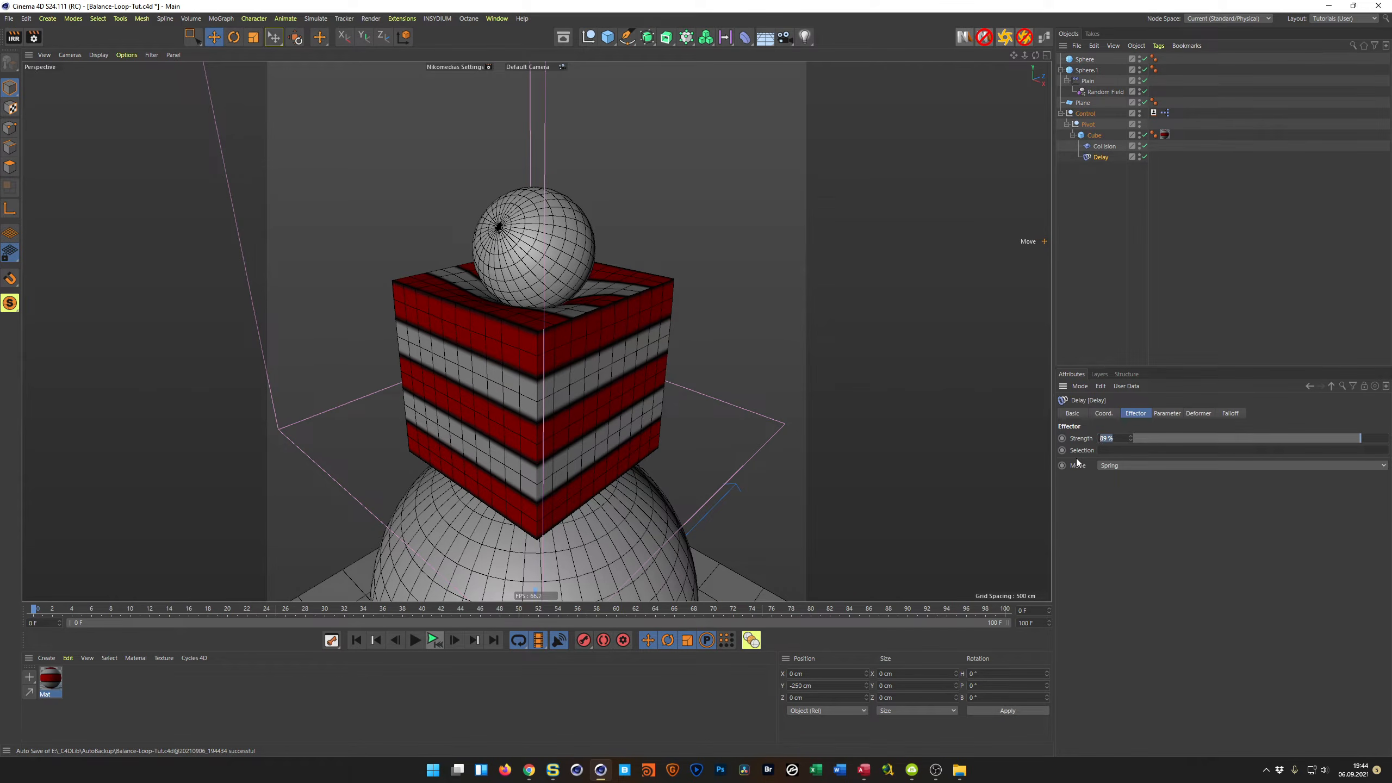
pyautogui.write('70')
pyautogui.press('Return')
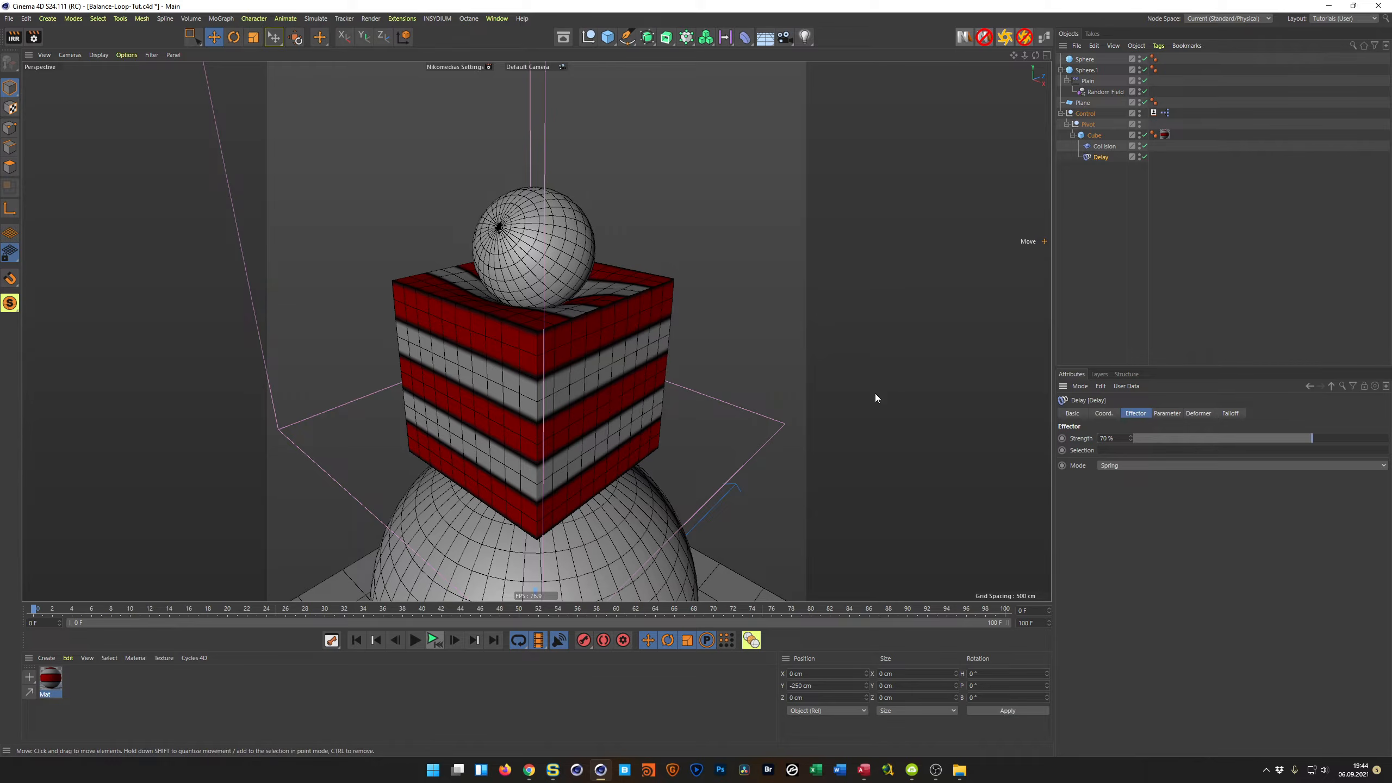
pyautogui.click(432, 644)
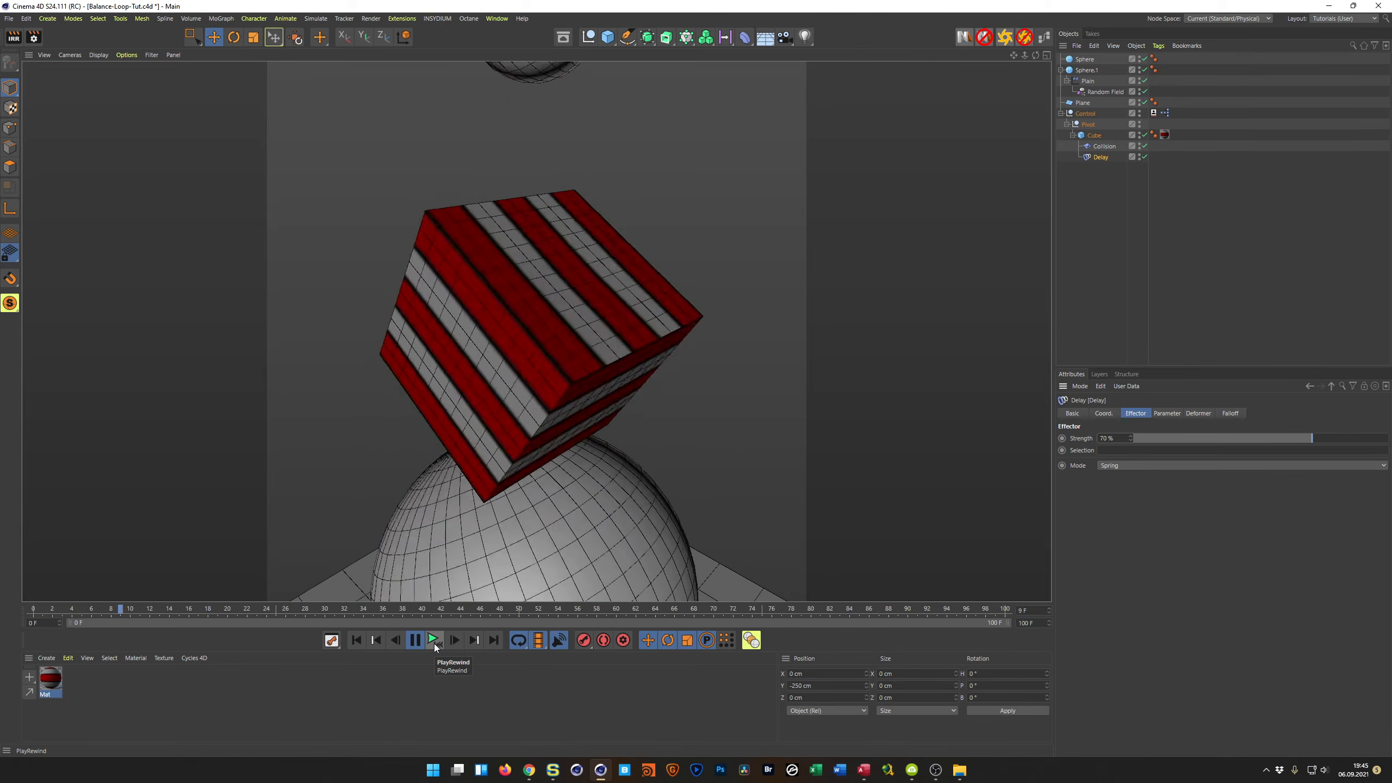
pyautogui.click(434, 644)
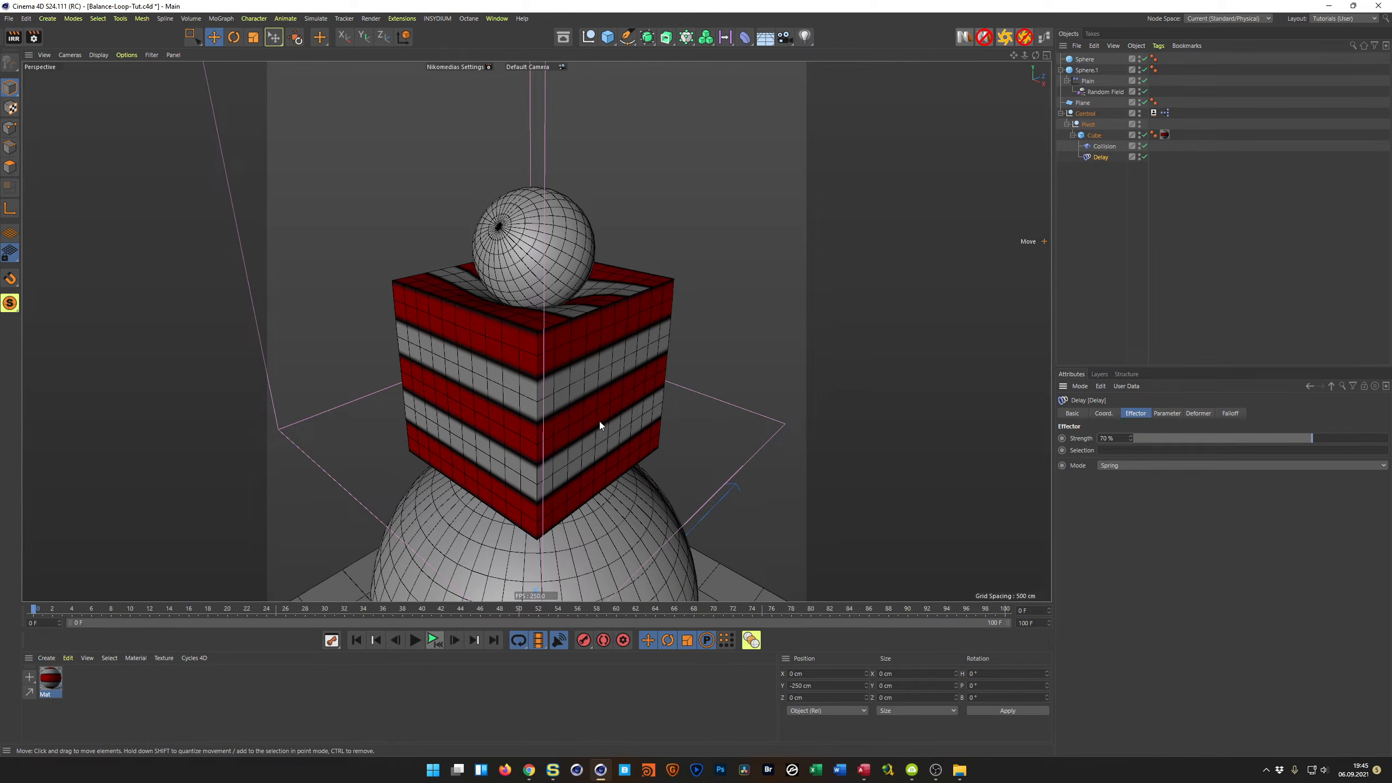
# Save the scene file
pyautogui.scroll(-6, 574, 437)
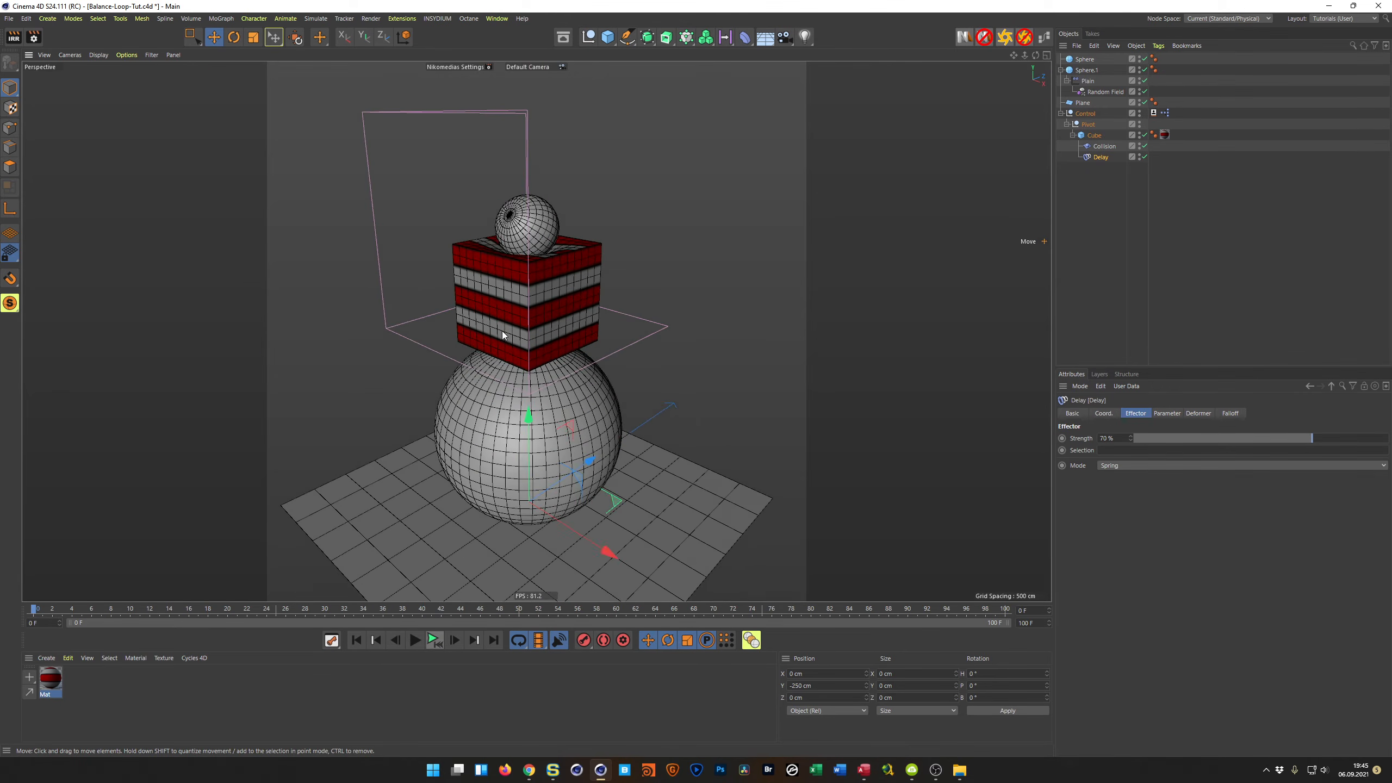
pyautogui.scroll(3, 518, 355)
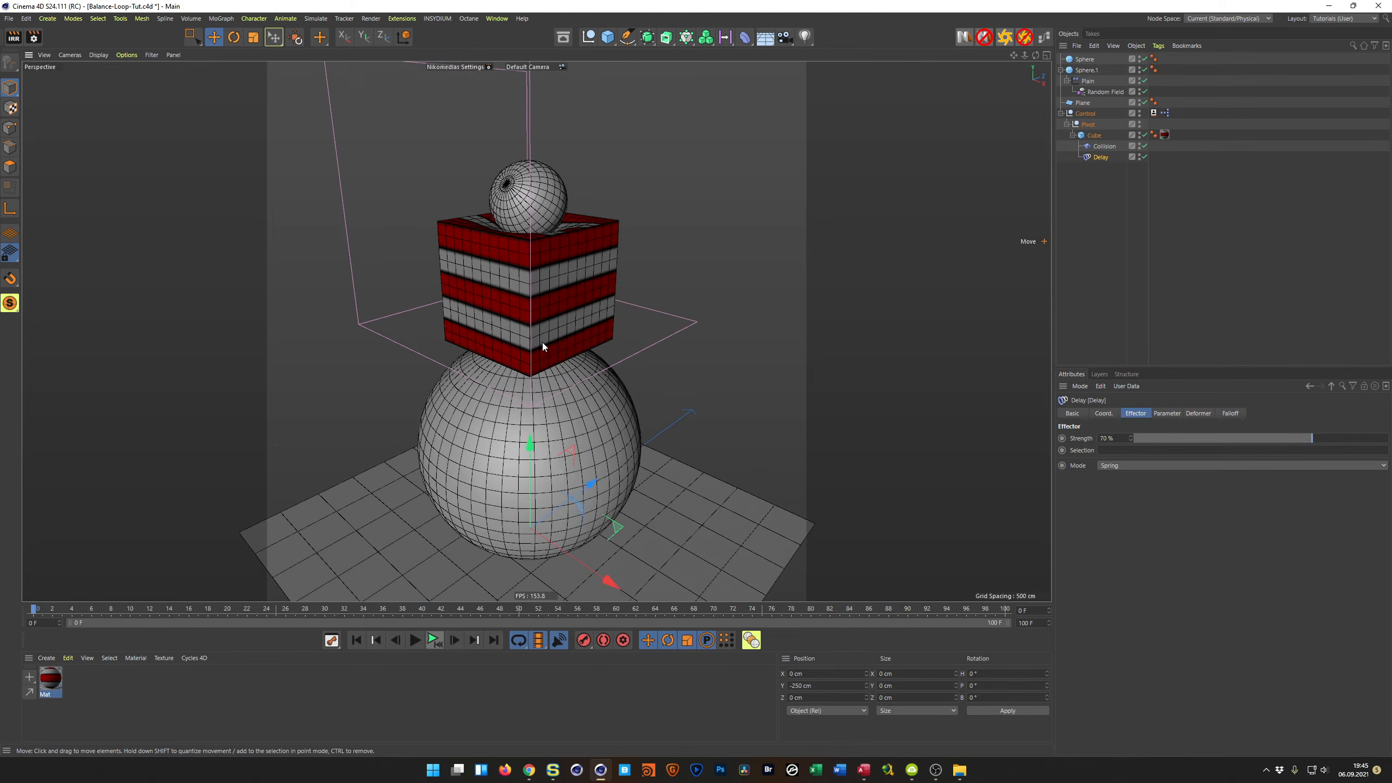
pyautogui.moveTo(541, 341)
pyautogui.keyDown('alt'); pyautogui.mouseDown()
pyautogui.moveTo(555, 331)
pyautogui.moveTo(542, 332)
pyautogui.mouseUp(); pyautogui.keyUp('alt')
pyautogui.hotkey('ctrl', 's')
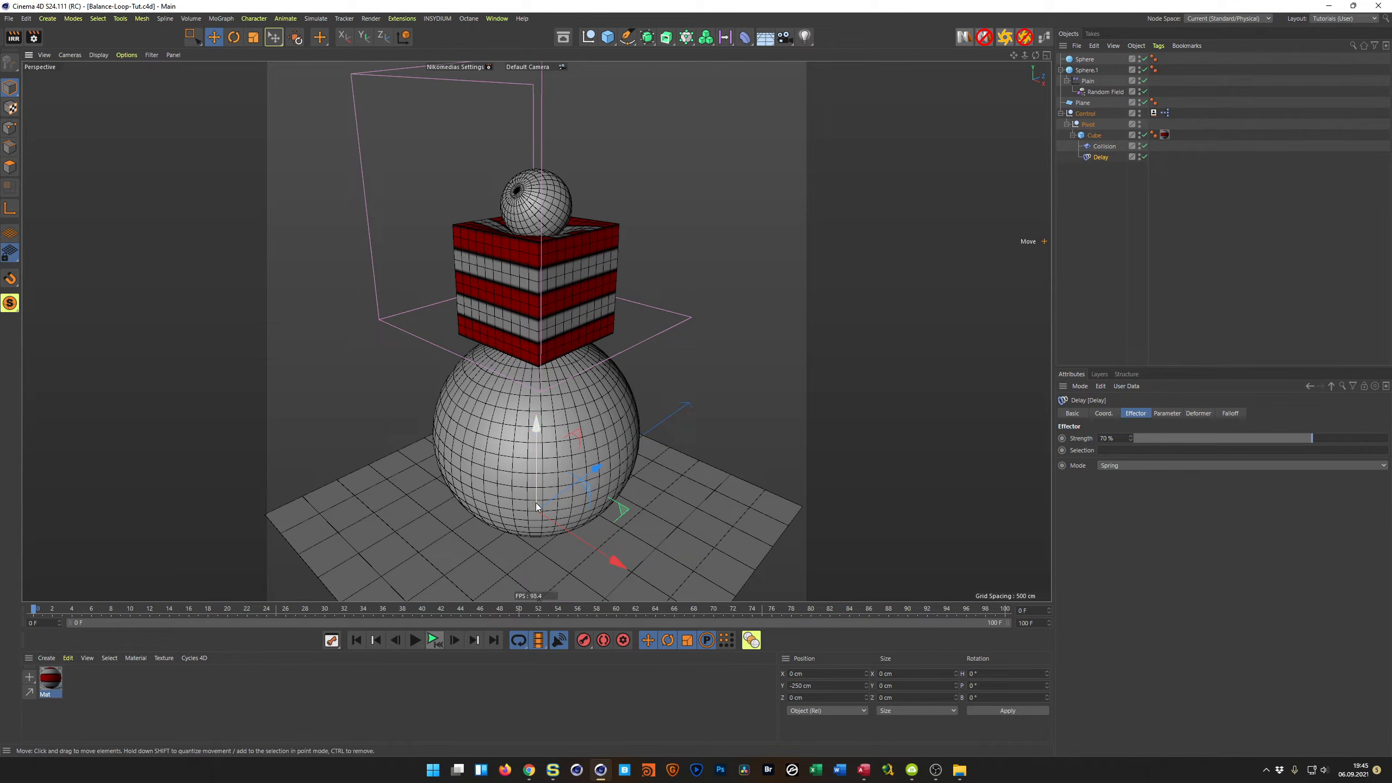
# Create a new material with Reflectance disabled and a Checkerboard surface shader as its color texture
pyautogui.keyDown('alt'); pyautogui.moveTo(546, 463); pyautogui.dragTo(560, 372, button='middle'); pyautogui.keyUp('alt')
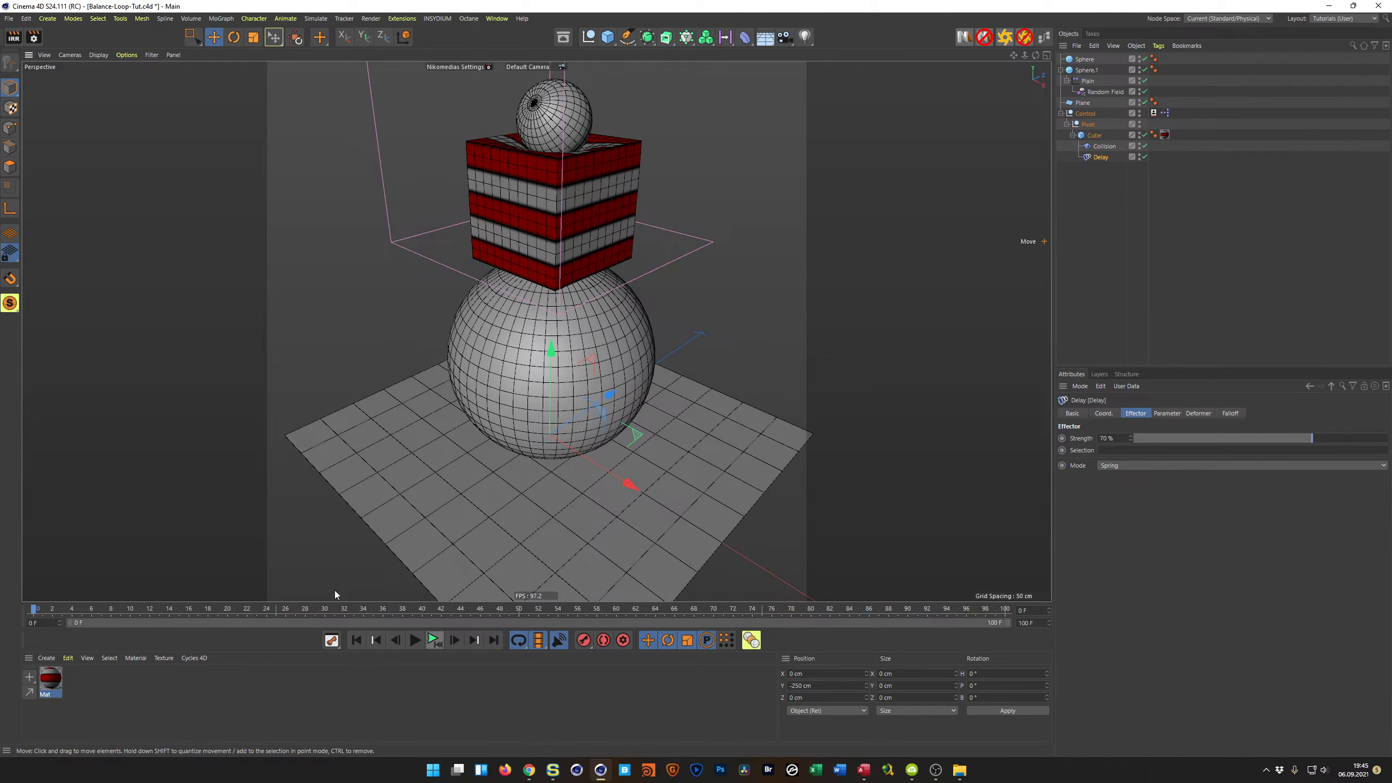
pyautogui.doubleClick(141, 692)
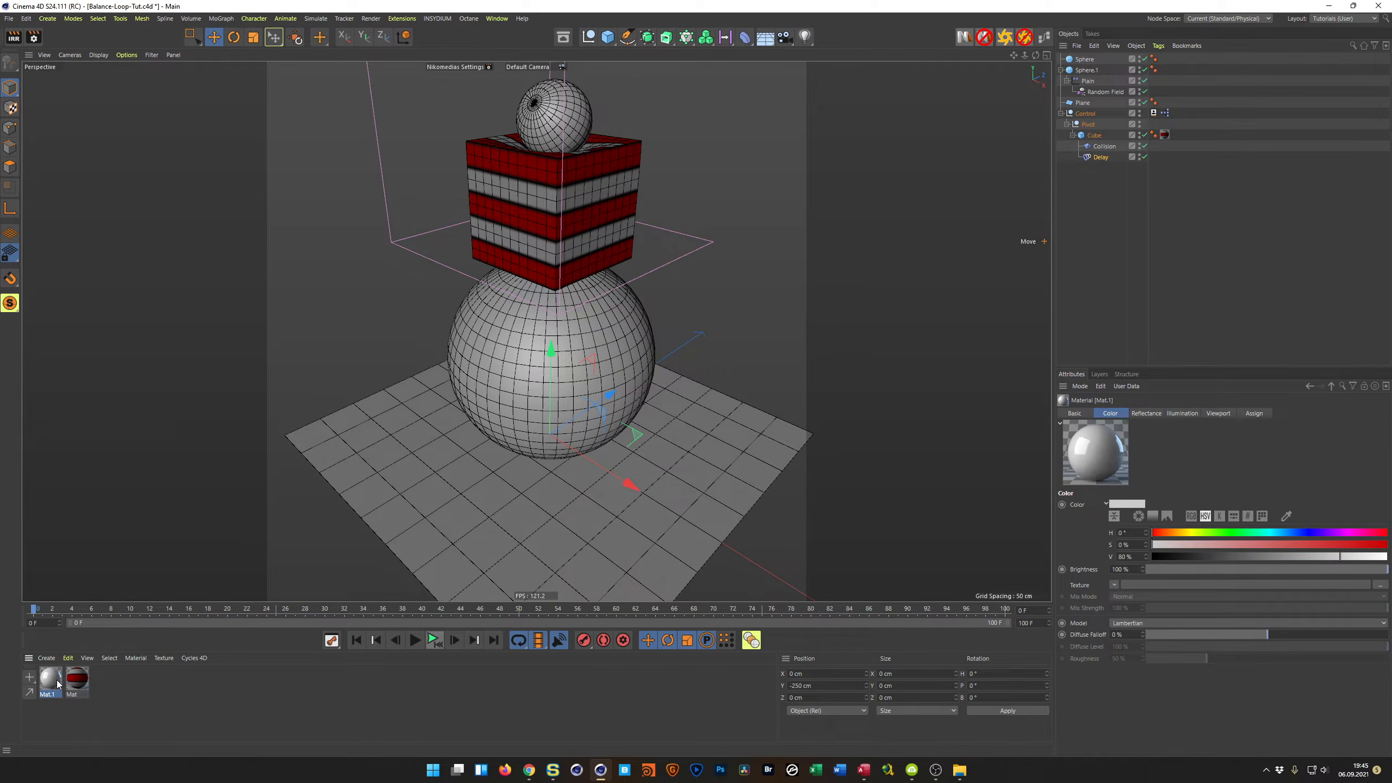
pyautogui.doubleClick(57, 683)
pyautogui.click(110, 518)
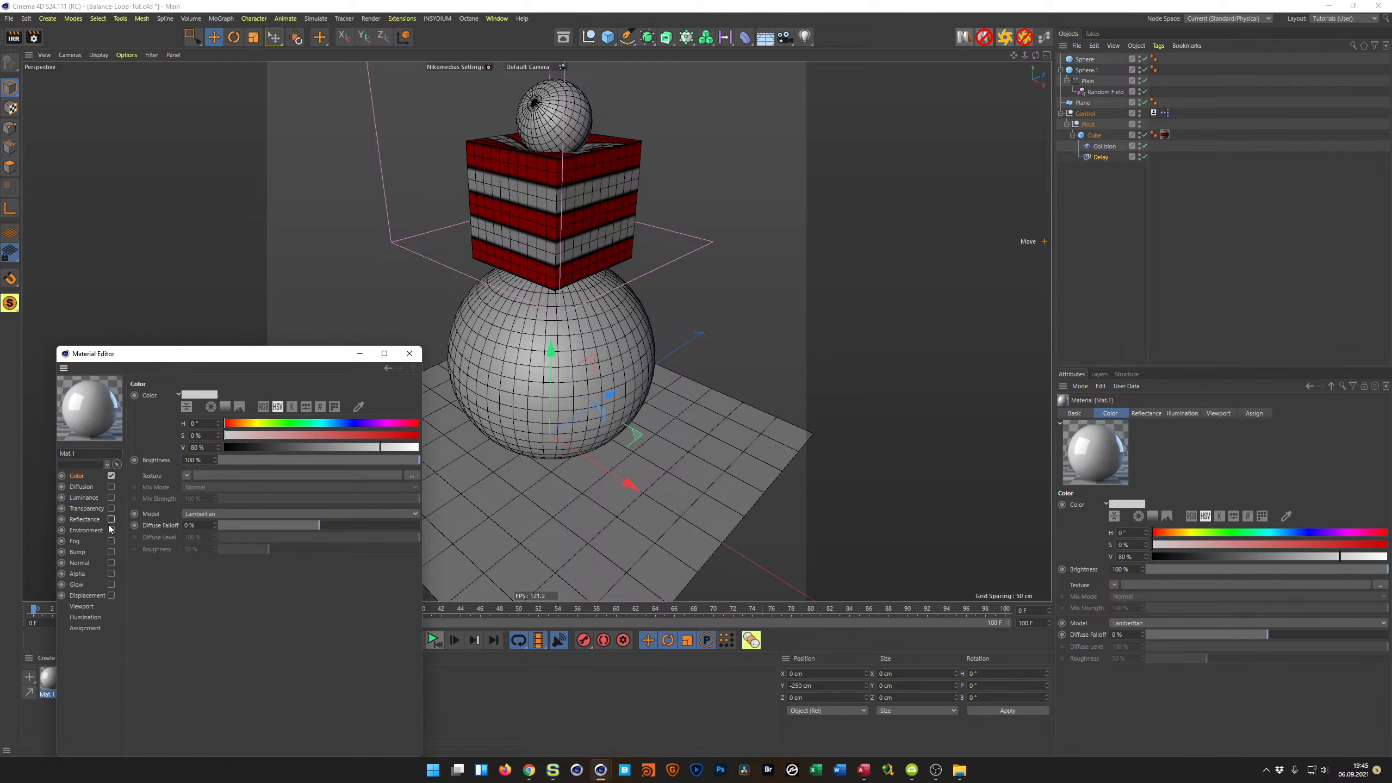
pyautogui.click(187, 475)
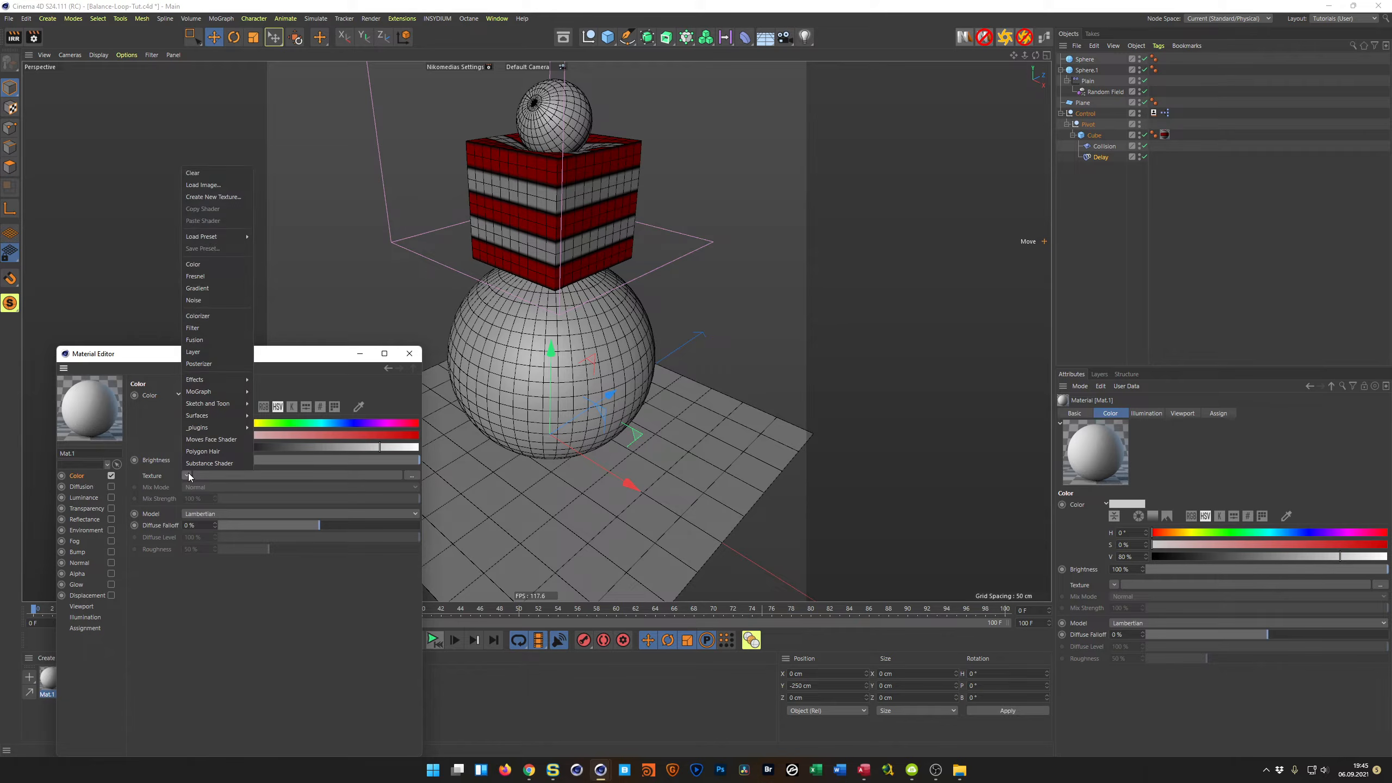
pyautogui.moveTo(226, 417)
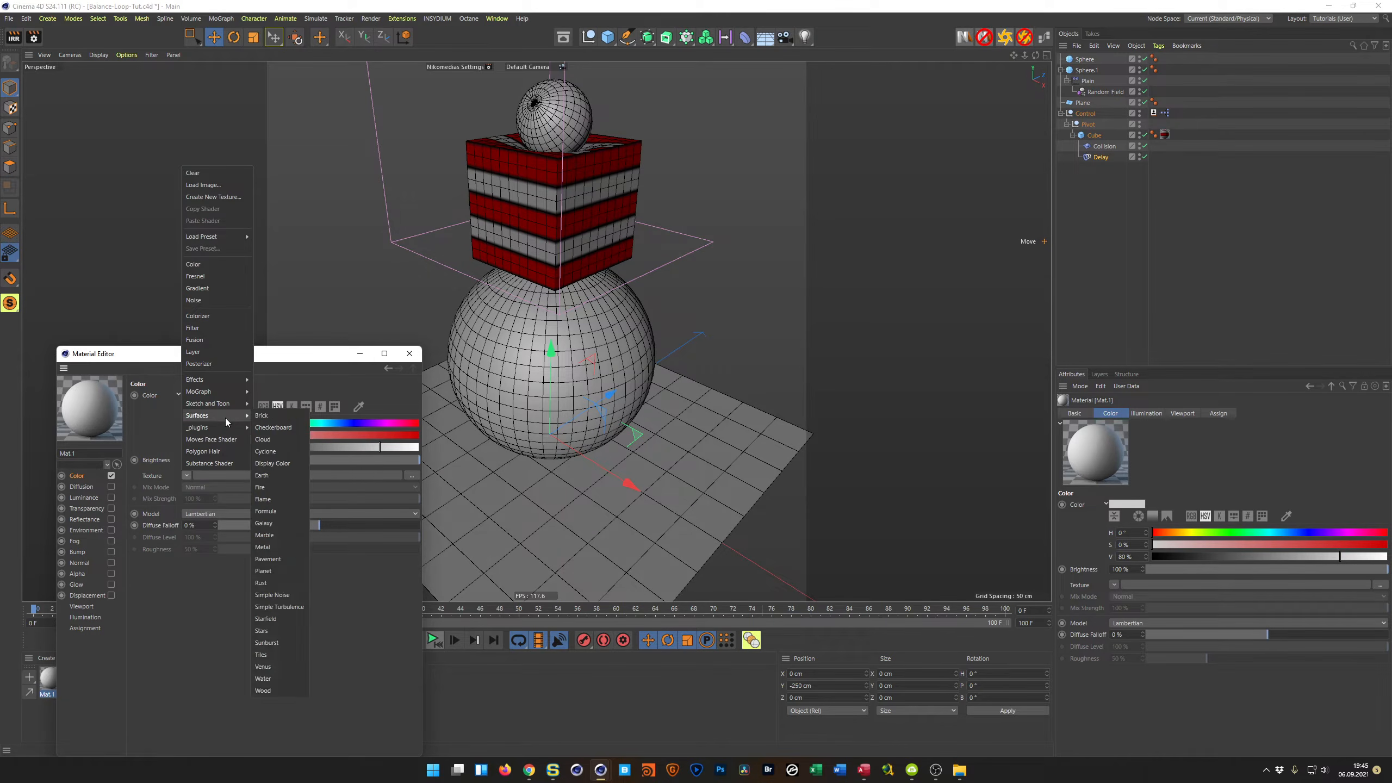
pyautogui.click(284, 427)
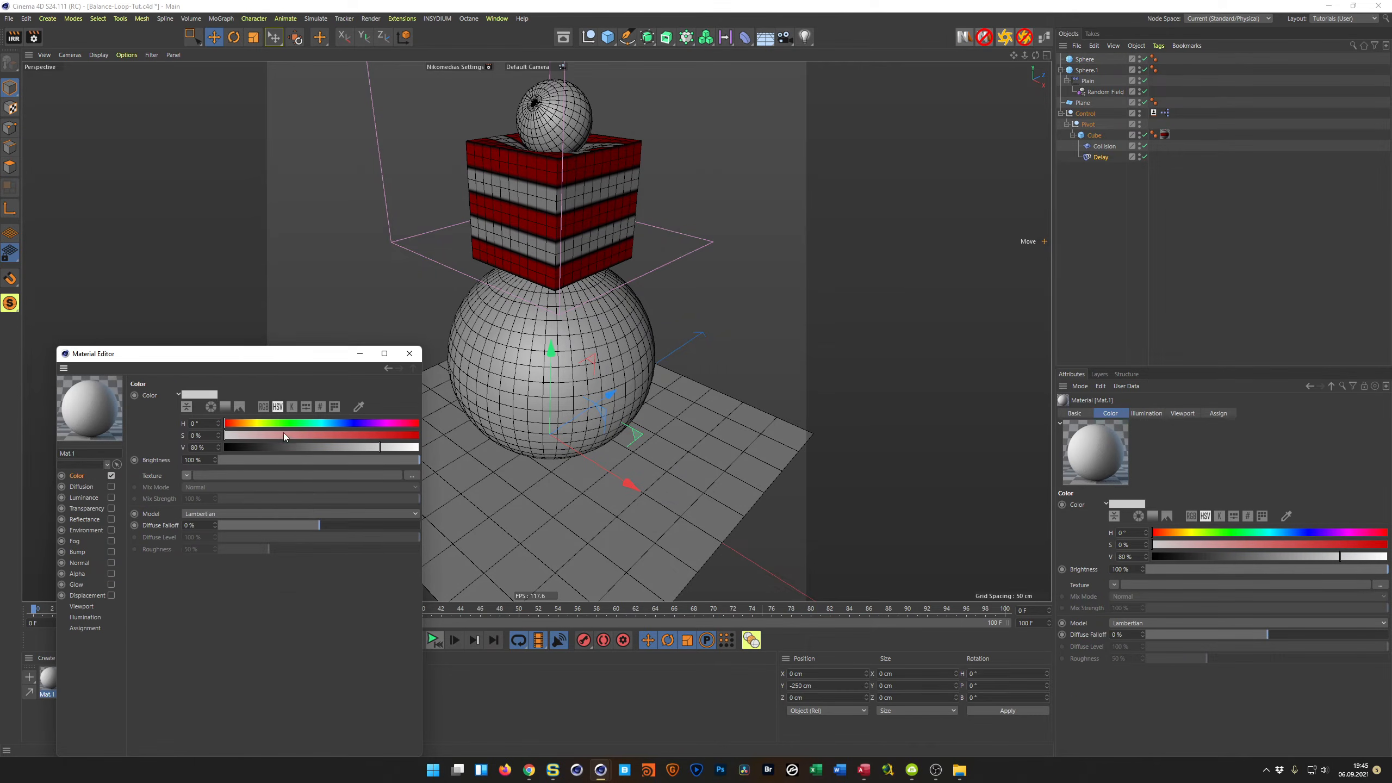
# Apply the checkerboard material to the Plane and set its material tag projection to Cubic
pyautogui.moveTo(104, 422); pyautogui.dragTo(540, 502)
pyautogui.click(415, 355)
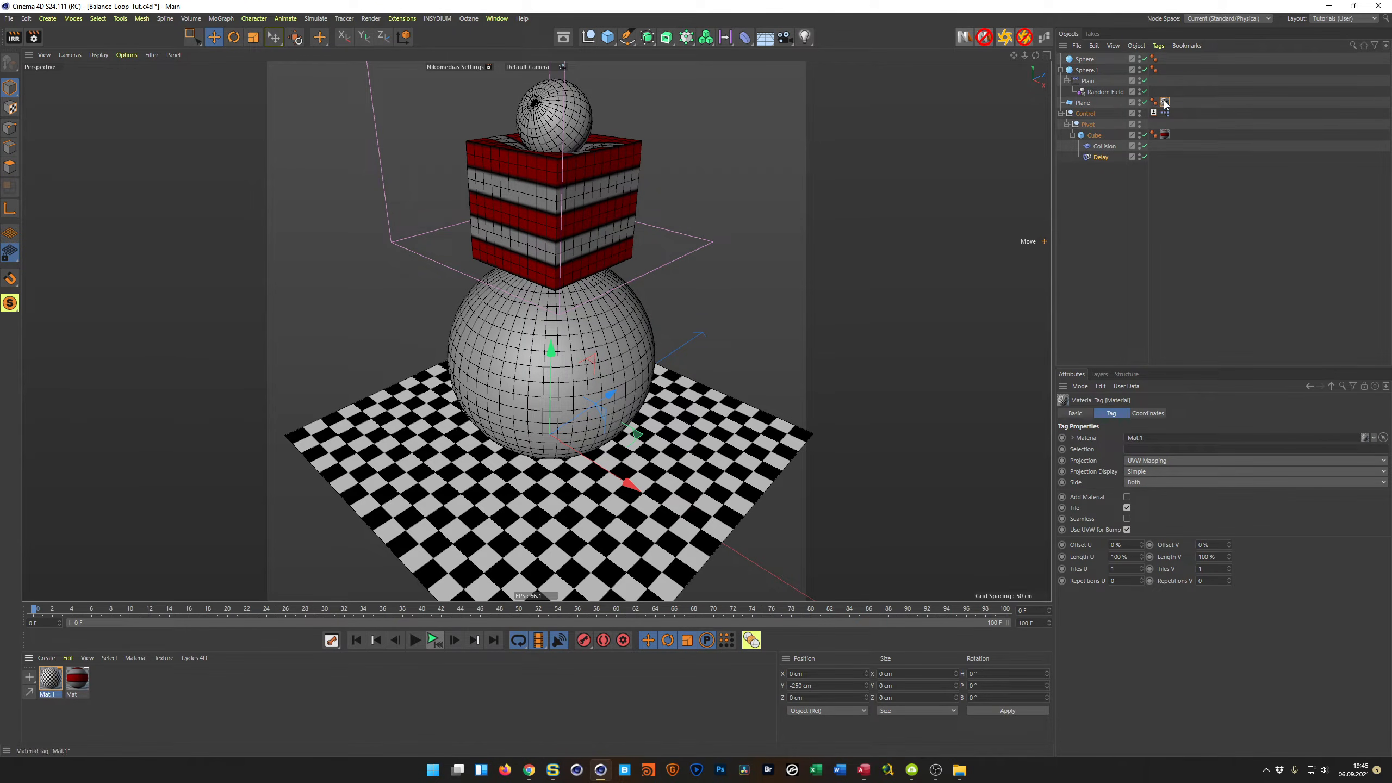
pyautogui.click(1153, 461)
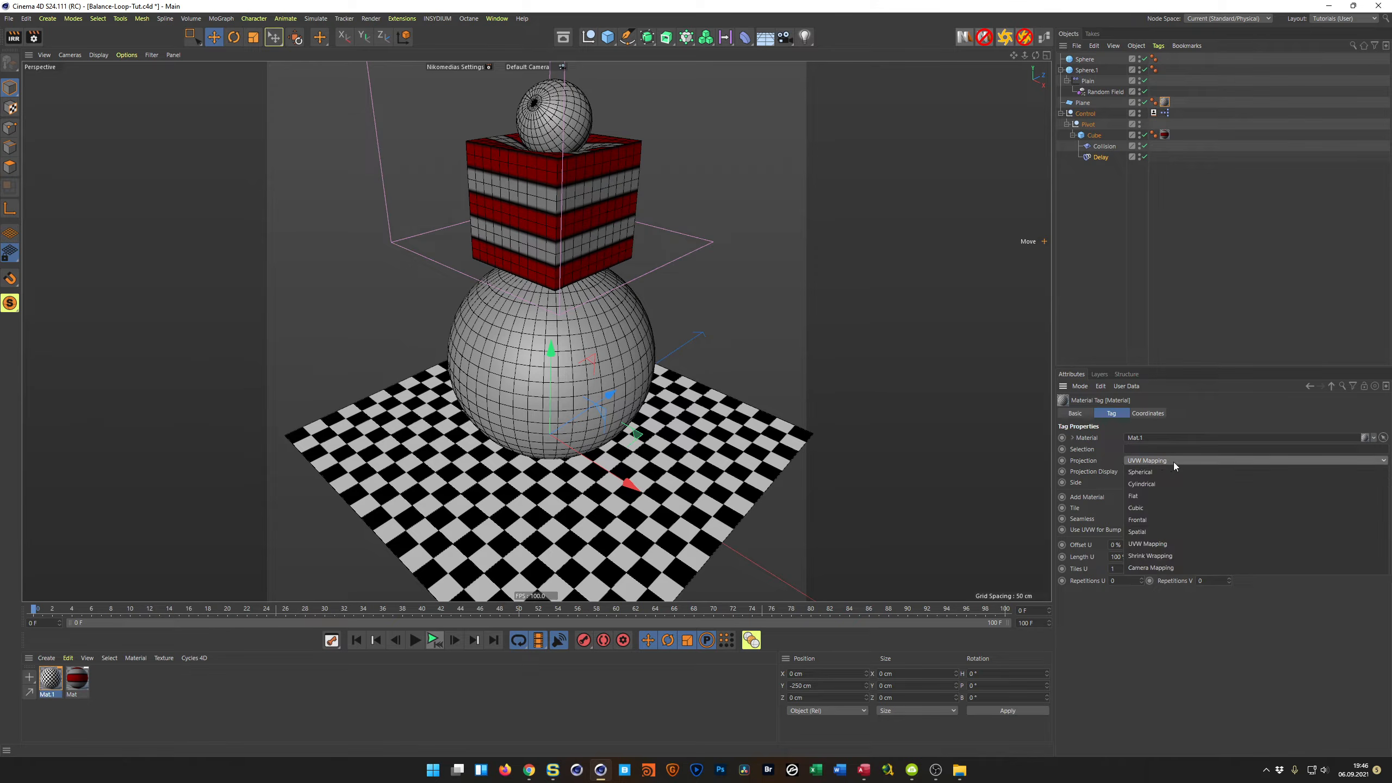
pyautogui.click(1178, 504)
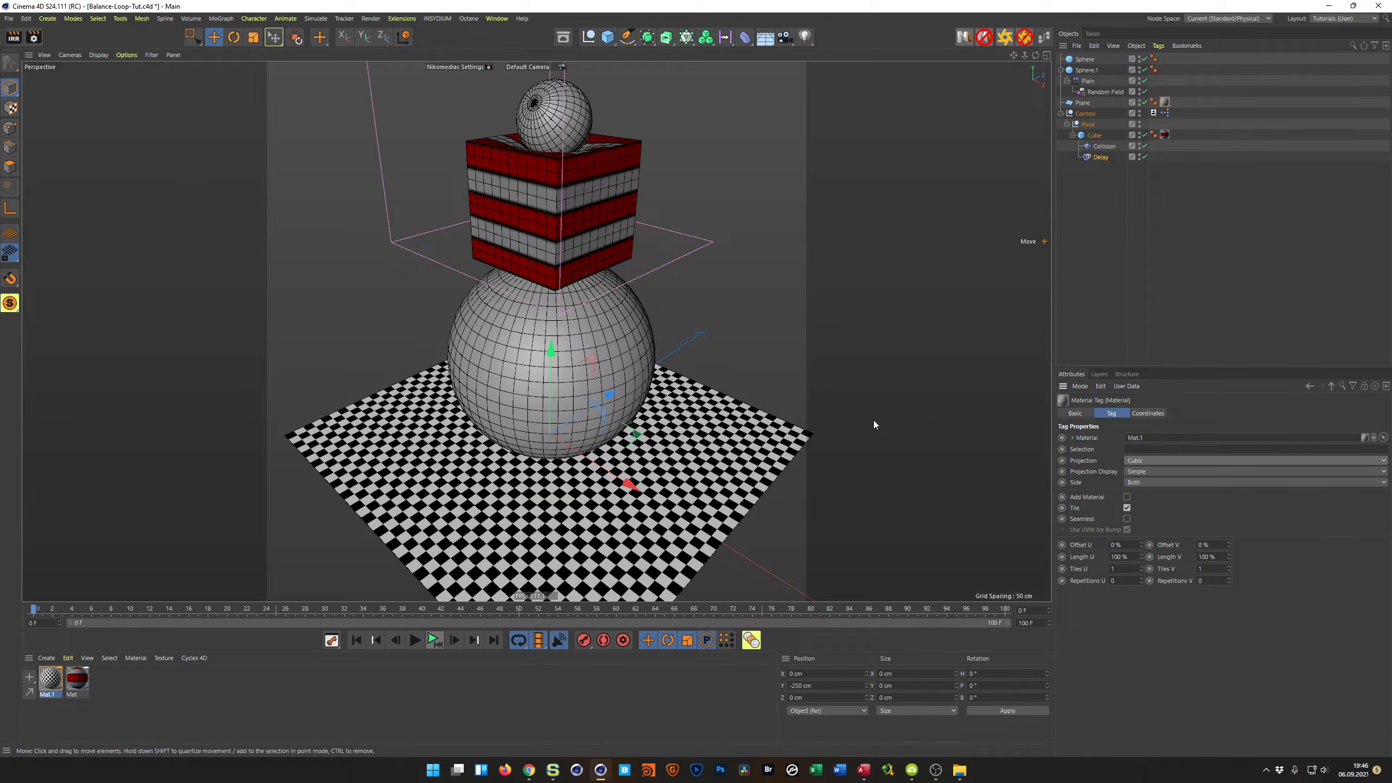
# Set the Plane material tag's X, Y and Z scale to 200*pi
pyautogui.click(1145, 414)
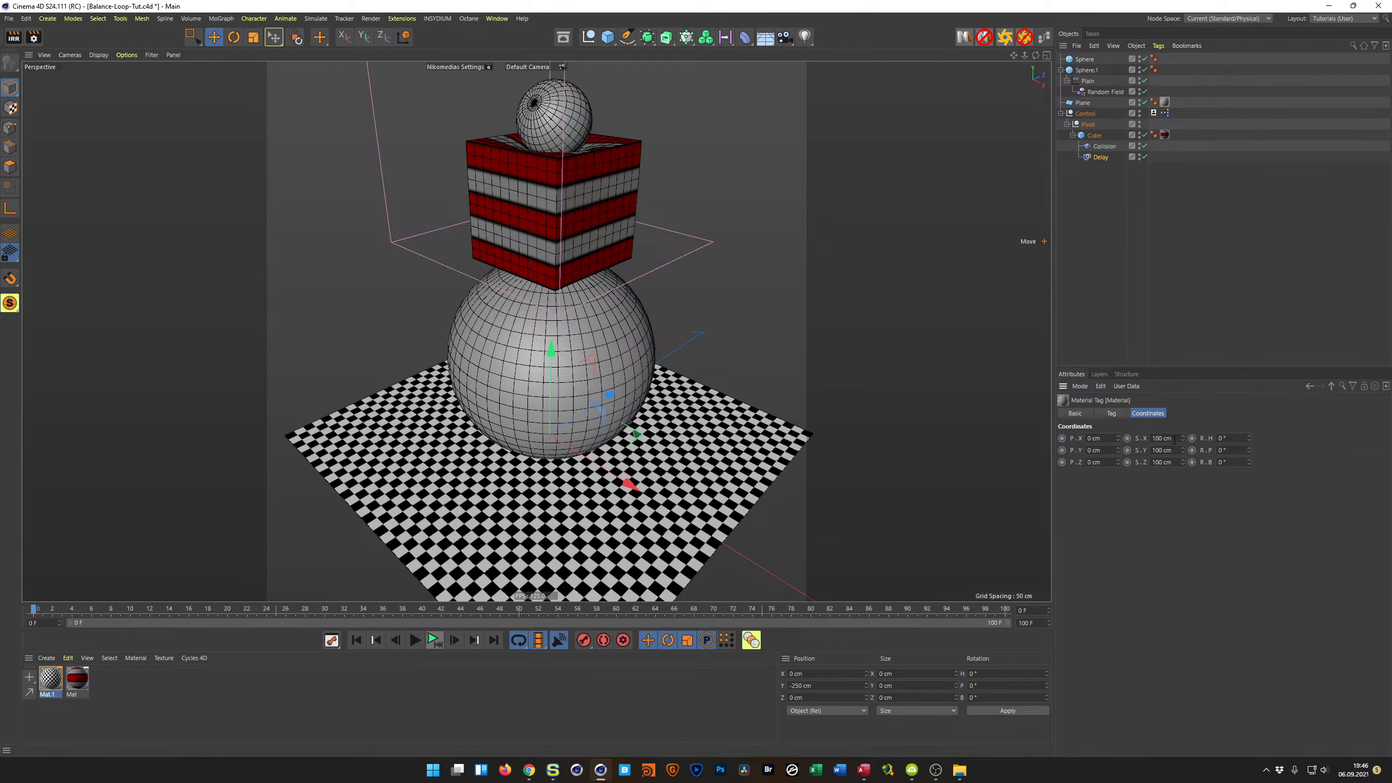
pyautogui.click(1138, 445)
pyautogui.click(1179, 439)
pyautogui.write('200*pi')
pyautogui.press('Return')
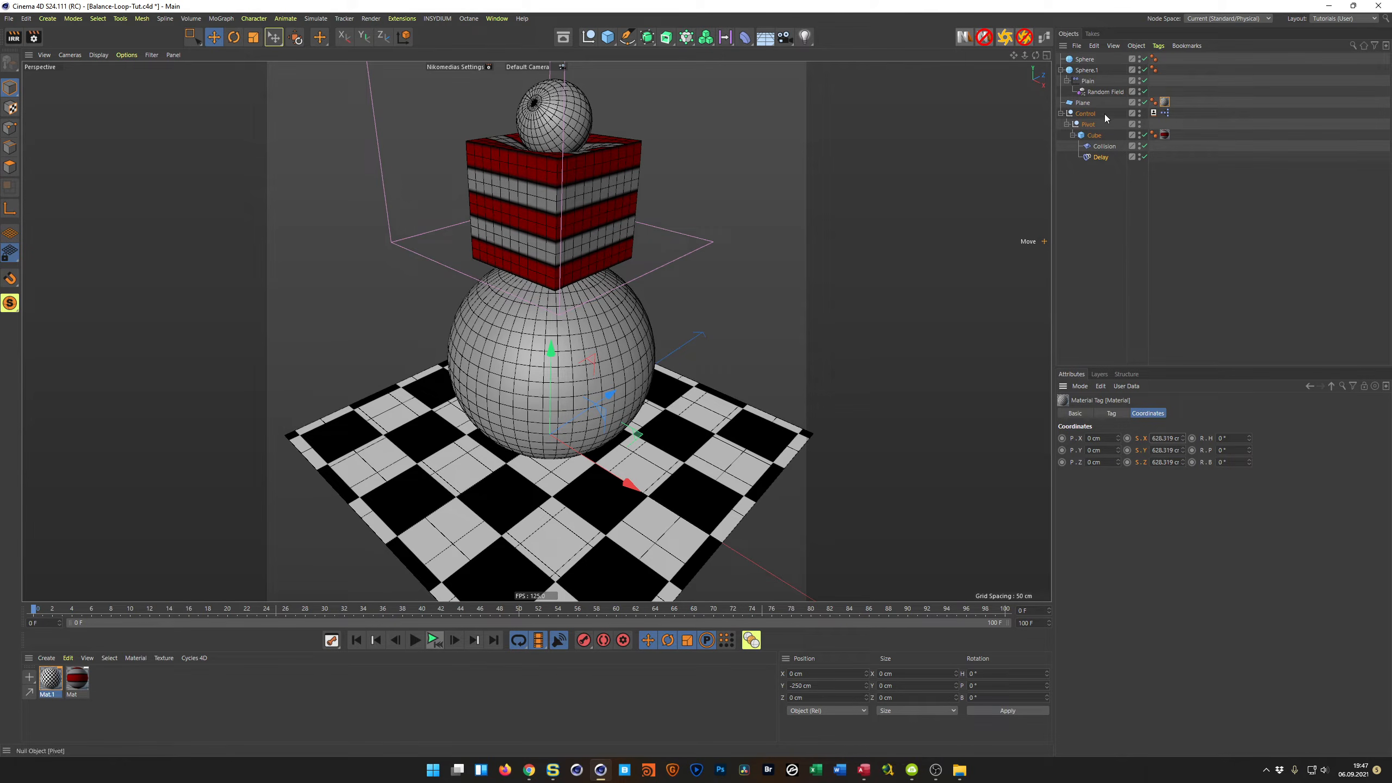
# Reduce the Plane to 1 width segment and 1 height segment
pyautogui.click(1083, 102)
pyautogui.click(1143, 462)
pyautogui.write('1')
pyautogui.press('Tab')
pyautogui.write('1')
pyautogui.press('Return')
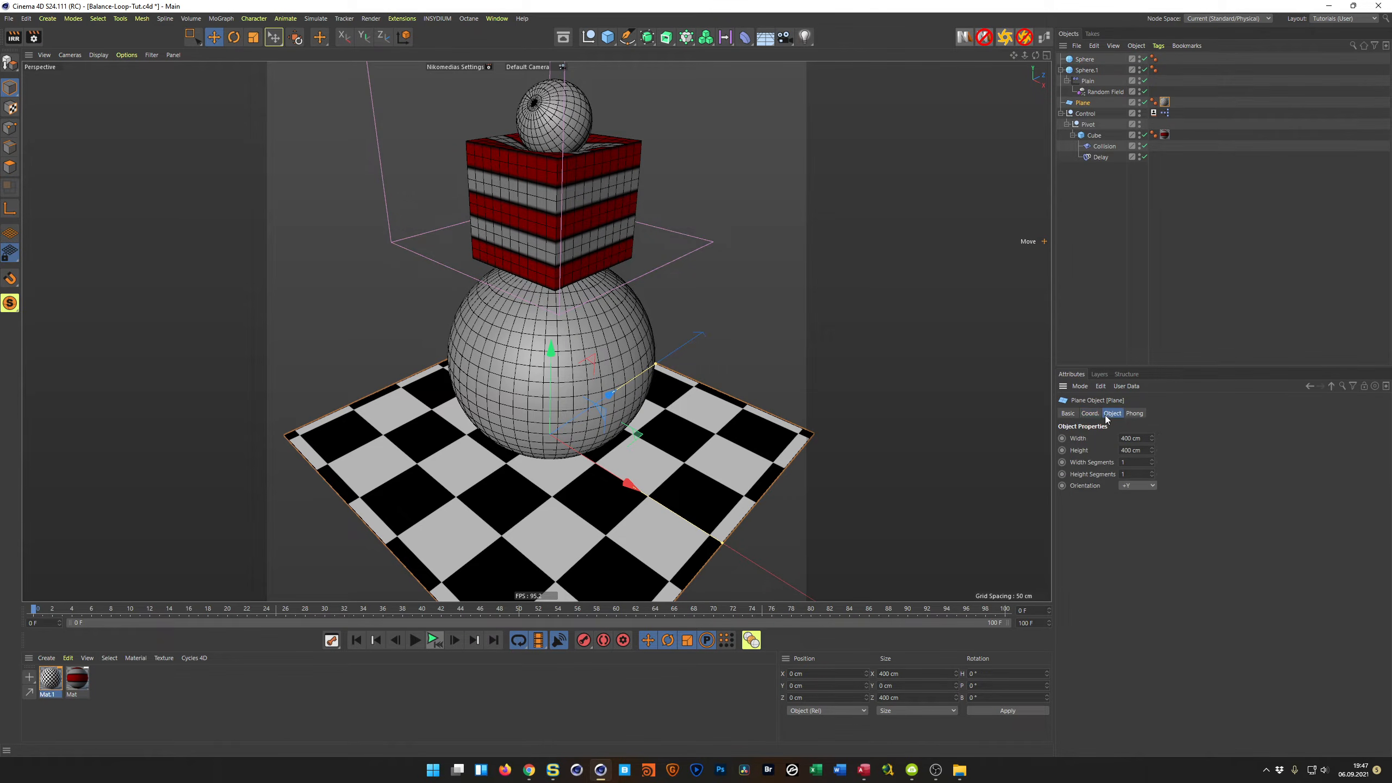
# Test the Plane material tag's Offset U, reset it to 0%, and keyframe it at frame 0
pyautogui.click(1164, 102)
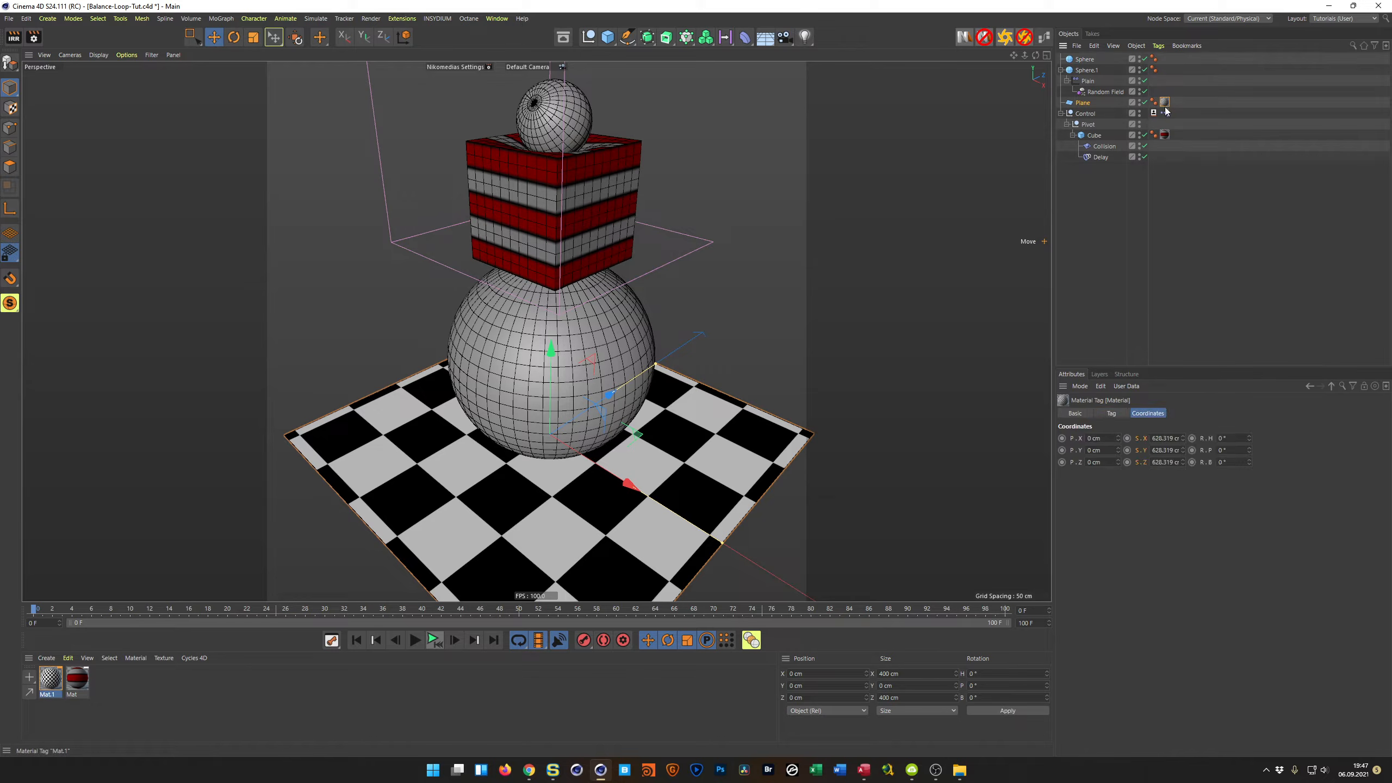
pyautogui.click(1120, 412)
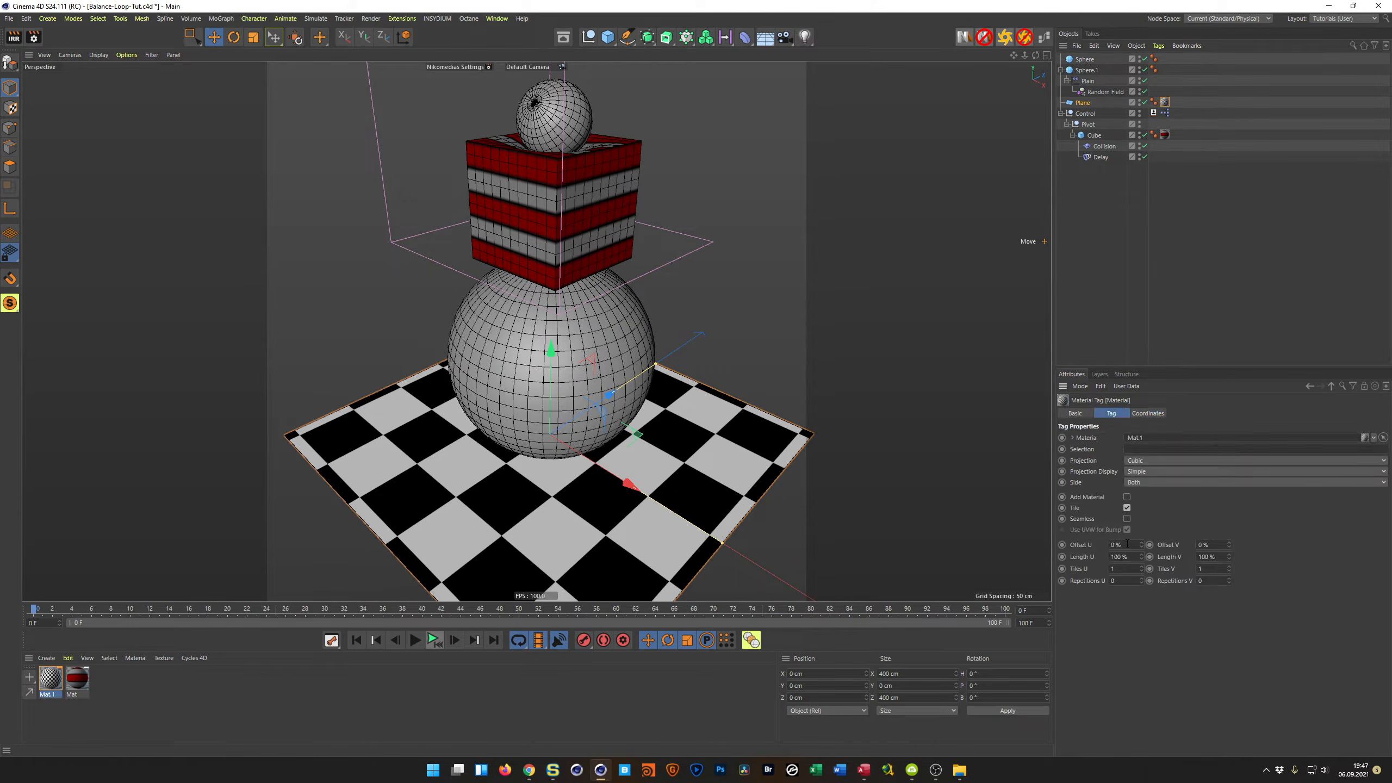
pyautogui.moveTo(1139, 545); pyautogui.dragTo(1189, 544)
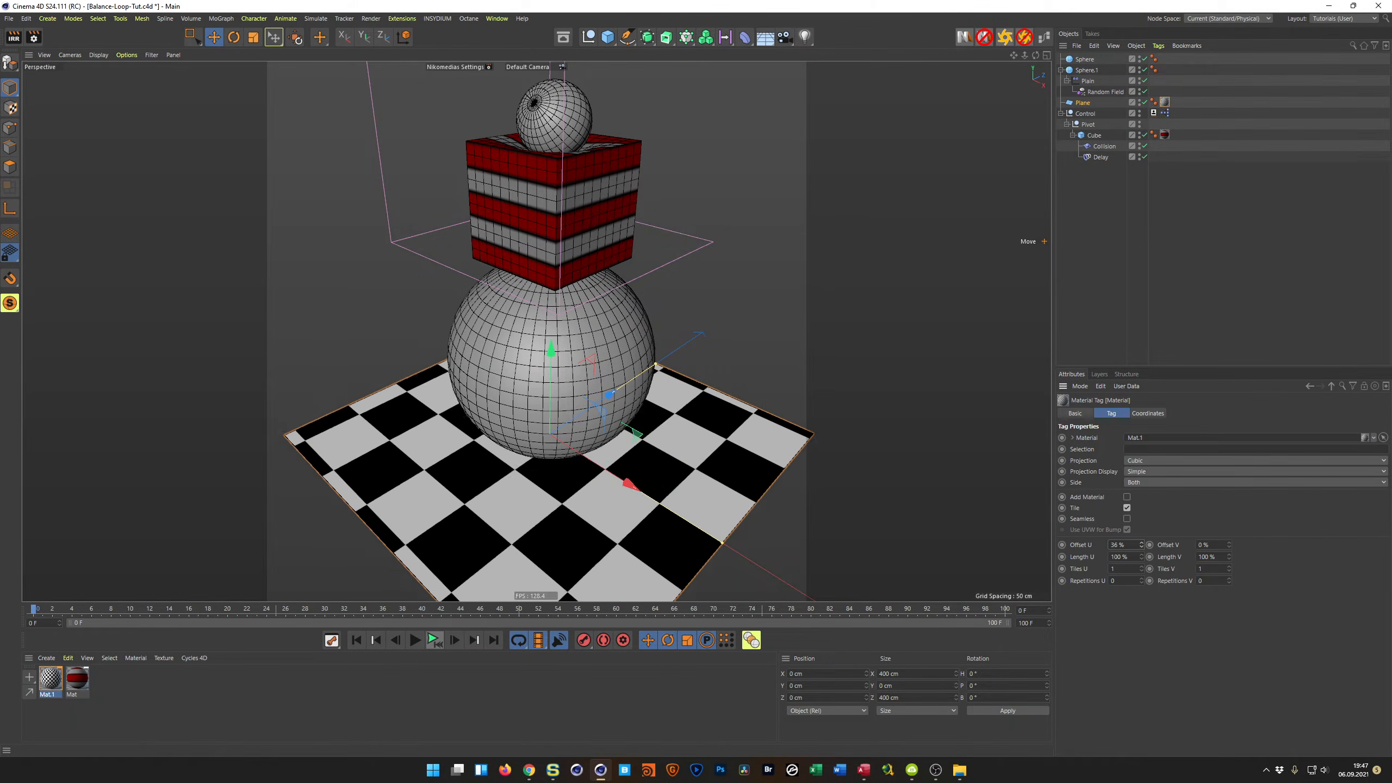
pyautogui.rightClick(1141, 545)
pyautogui.keyDown('ctrl'); pyautogui.click(1062, 544); pyautogui.keyUp('ctrl')
# Keyframe the Plane material tag's Offset U at 100% on frame 100
pyautogui.moveTo(1037, 610); pyautogui.dragTo(974, 626)
pyautogui.write('100')
pyautogui.press('Return')
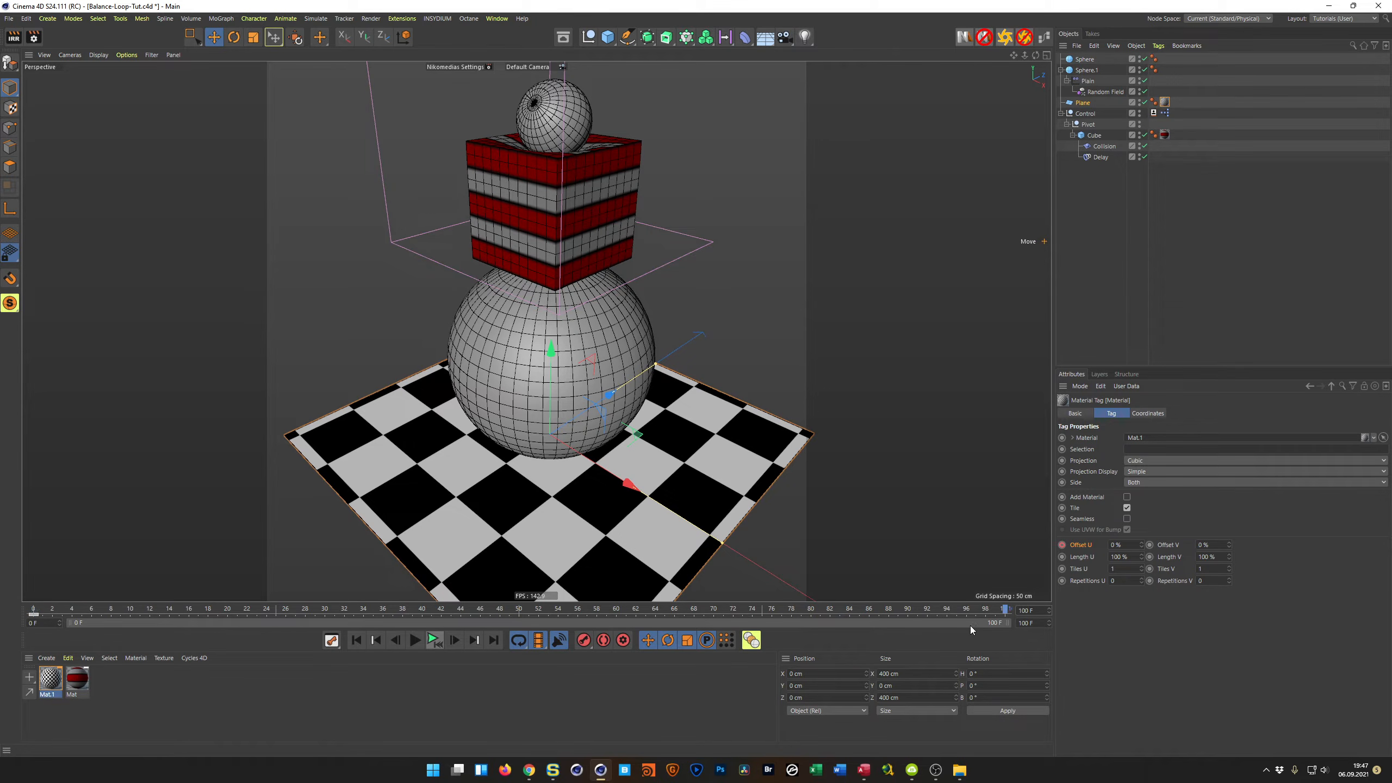
pyautogui.click(1116, 544)
pyautogui.write('100')
pyautogui.press('Return')
pyautogui.keyDown('ctrl'); pyautogui.click(1061, 544); pyautogui.keyUp('ctrl')
# Return to frame 0 and preview the moving checker texture under the rolling sphere
pyautogui.moveTo(1040, 609); pyautogui.dragTo(1007, 658)
pyautogui.press('Return')
pyautogui.write('100')
pyautogui.press('Return')
pyautogui.write('0')
pyautogui.press('Return')
pyautogui.click(432, 640)
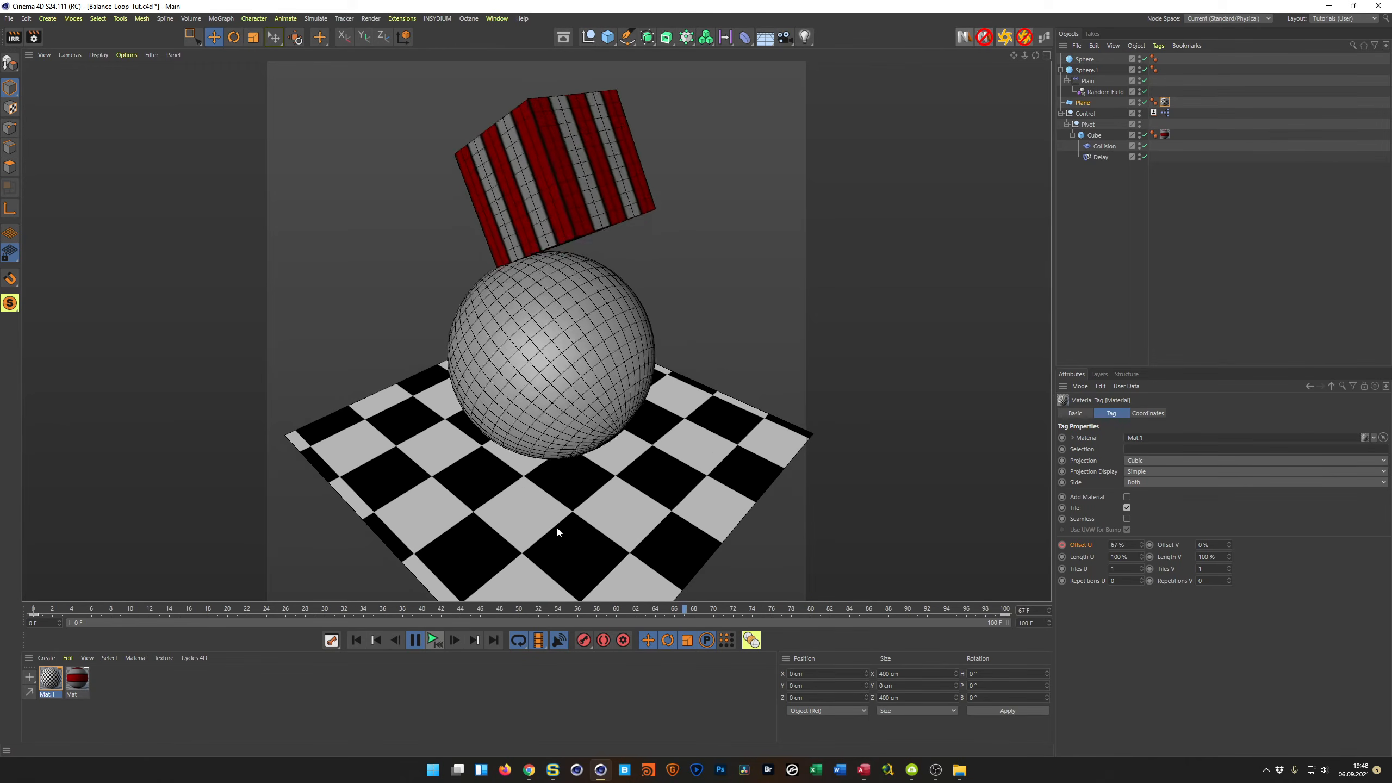
pyautogui.click(442, 636)
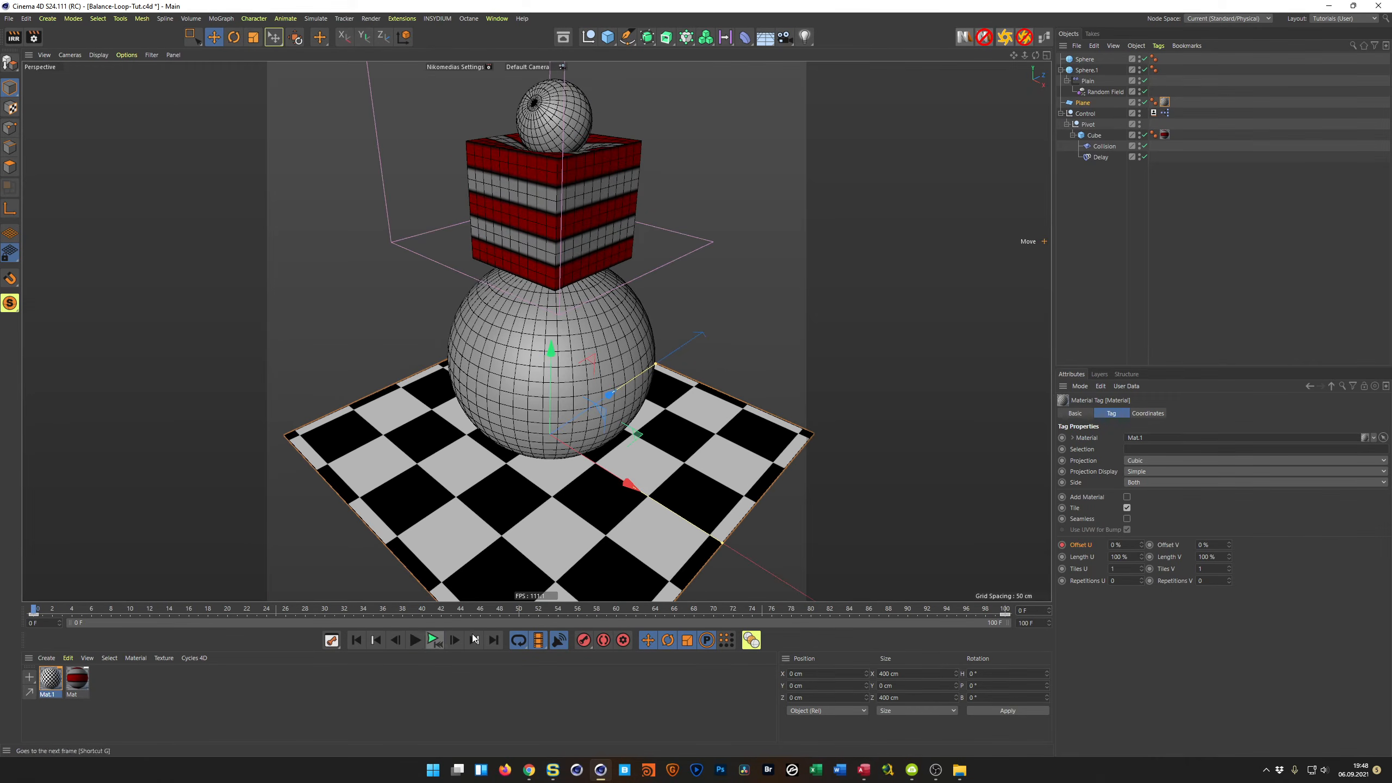
# Try dividing the checker texture's X, Y and Z scale by 3, preview the loop, and undo the change
pyautogui.click(1146, 413)
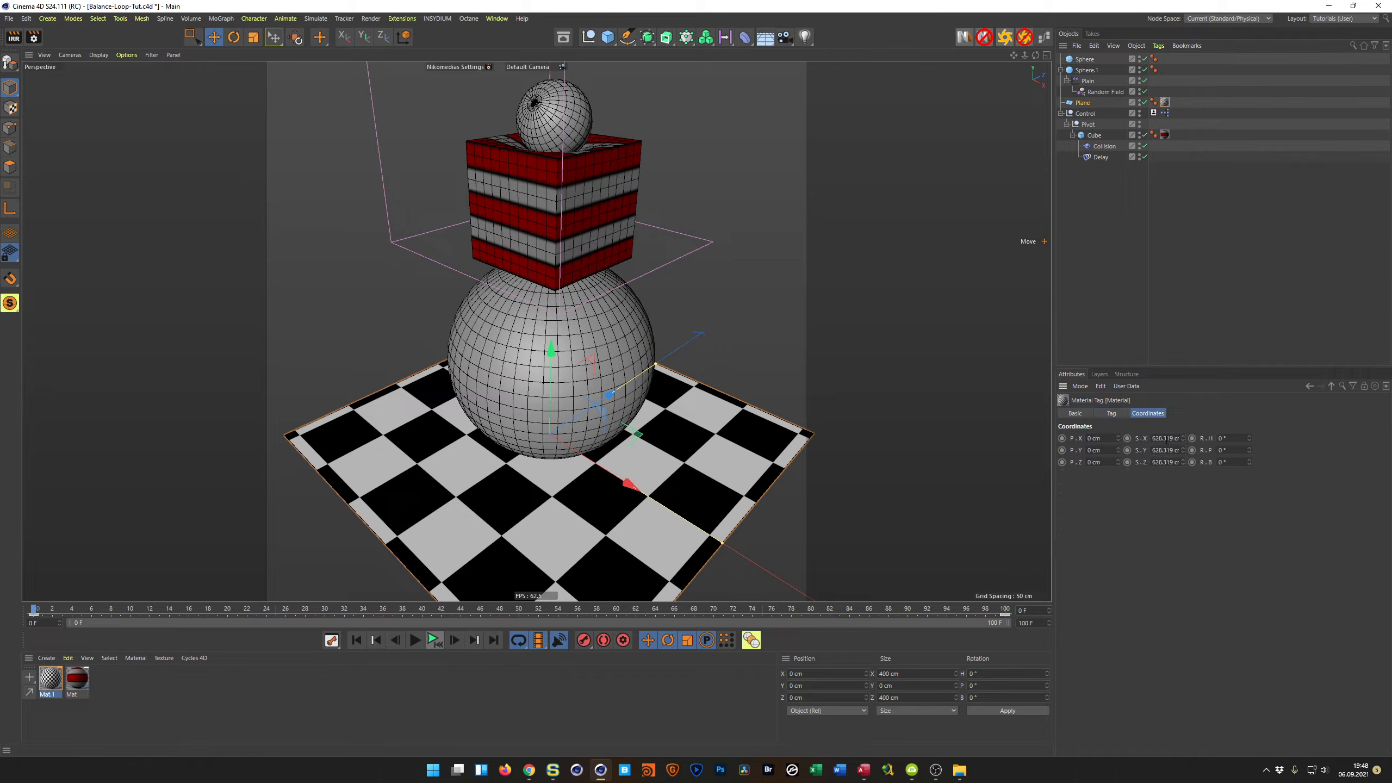
pyautogui.press('End')
pyautogui.moveTo(1140, 439); pyautogui.dragTo(1143, 465)
pyautogui.write('3')
pyautogui.press('Return')
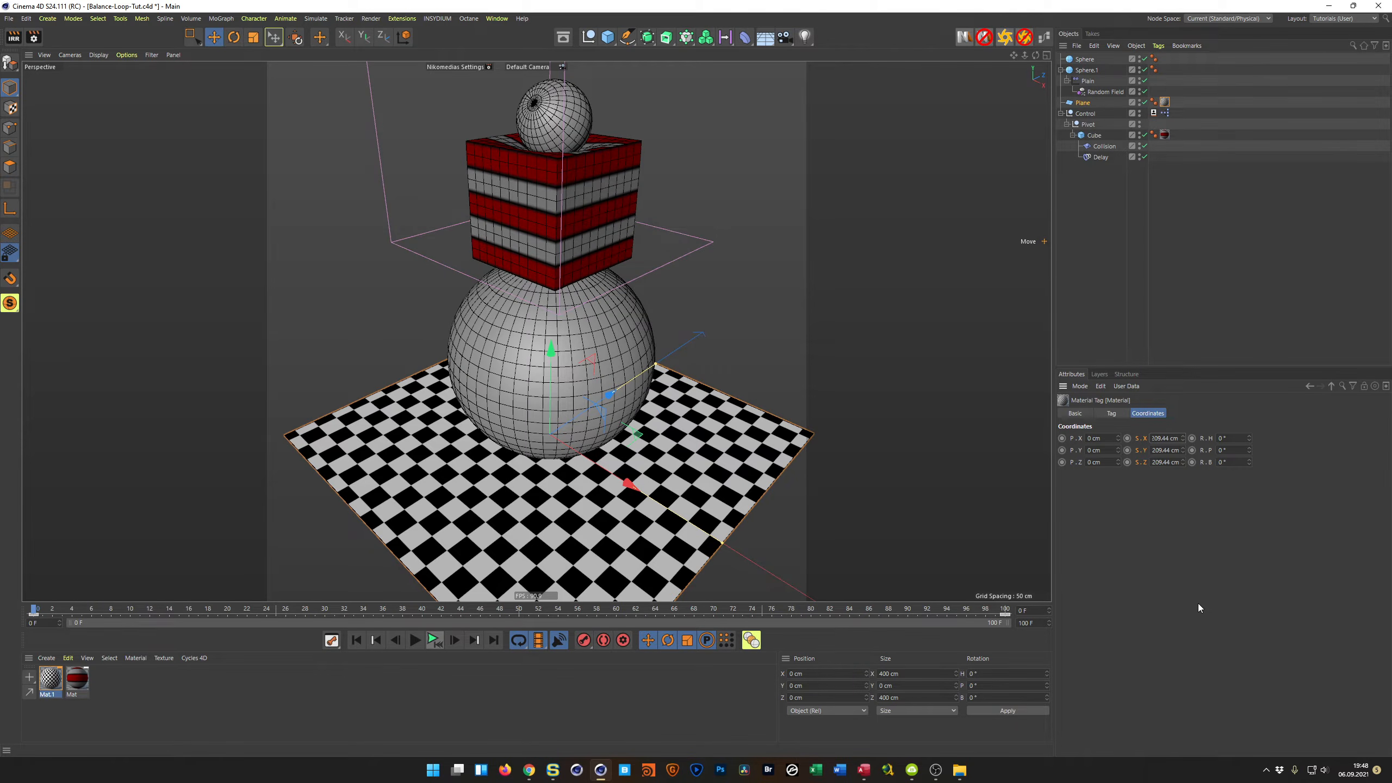
pyautogui.click(433, 640)
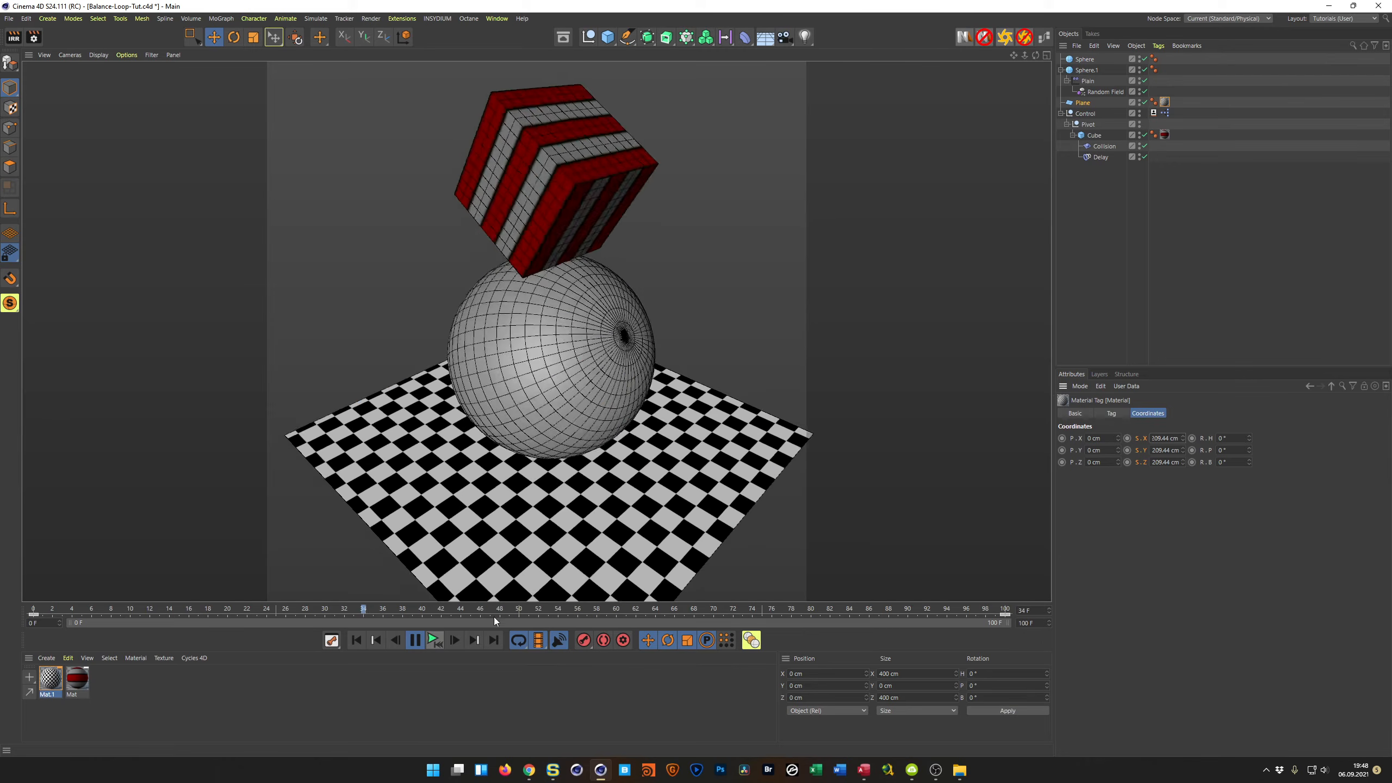
pyautogui.click(439, 644)
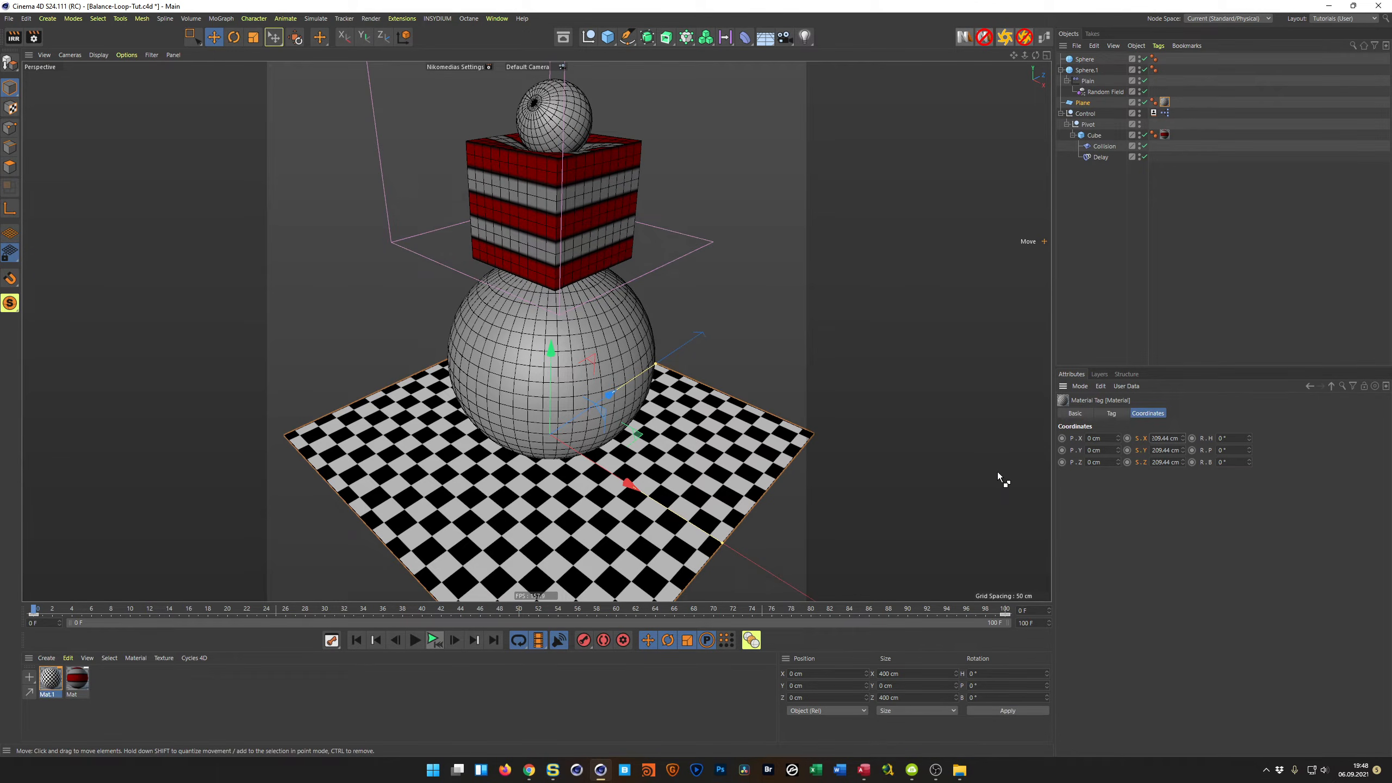
pyautogui.hotkey('ctrl', 'z')
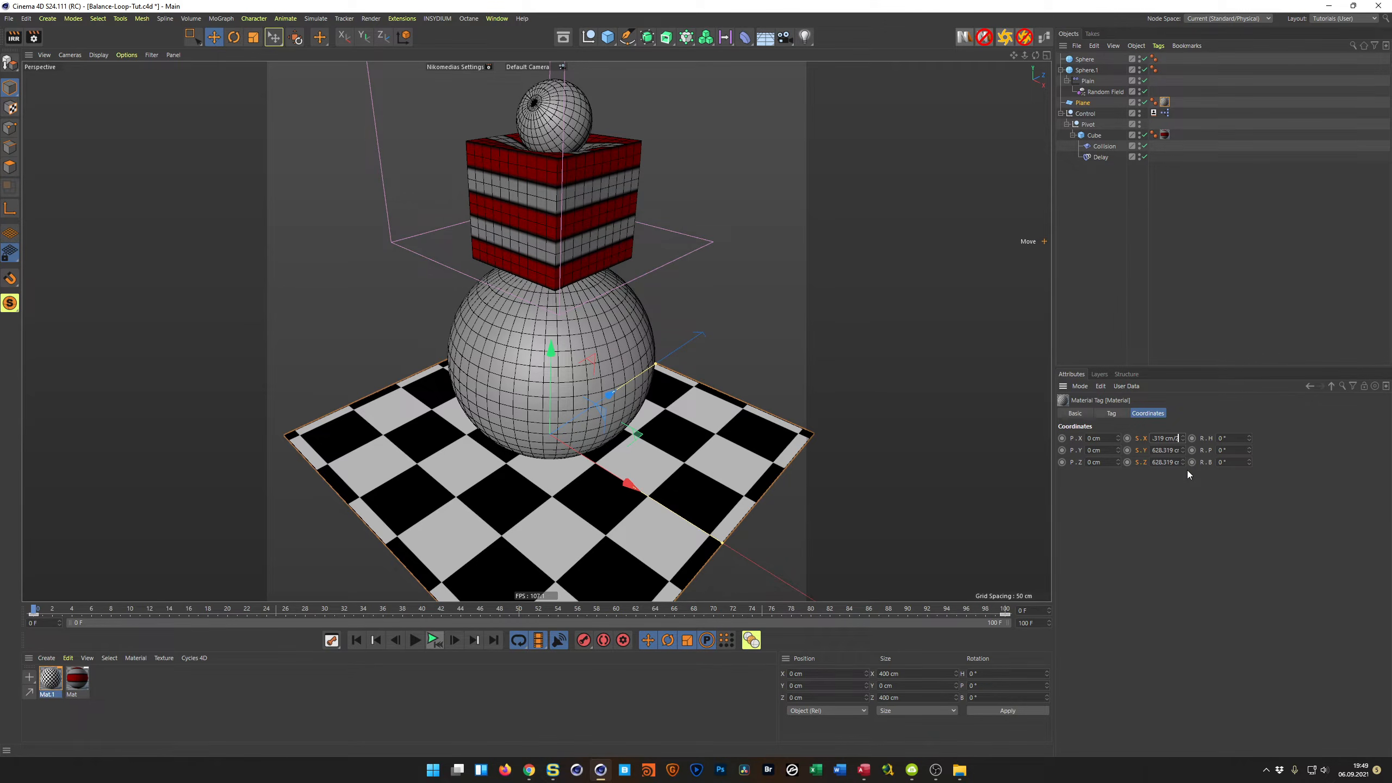
# Try halving the checker texture's scale to 314.159 cm on all axes, preview the animation, and undo it
pyautogui.press('Return')
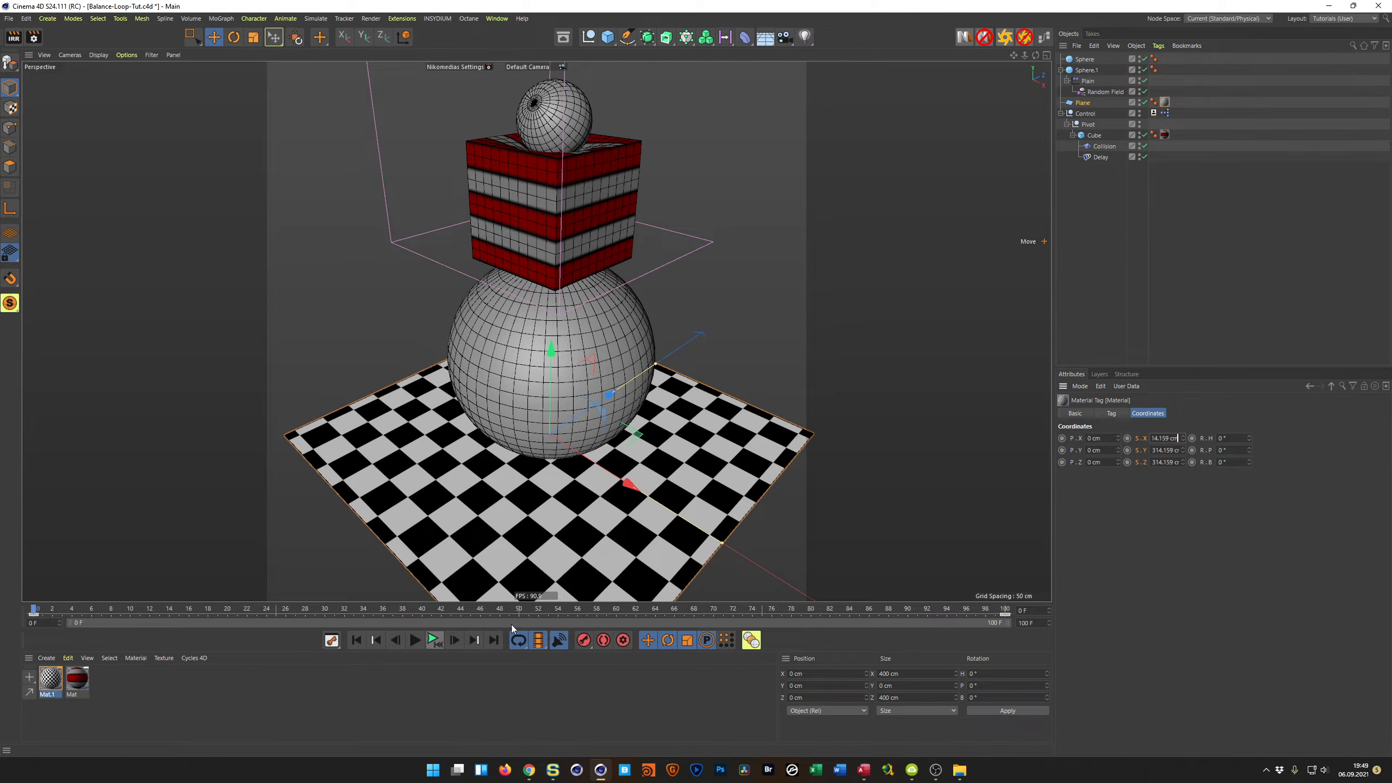
pyautogui.click(432, 640)
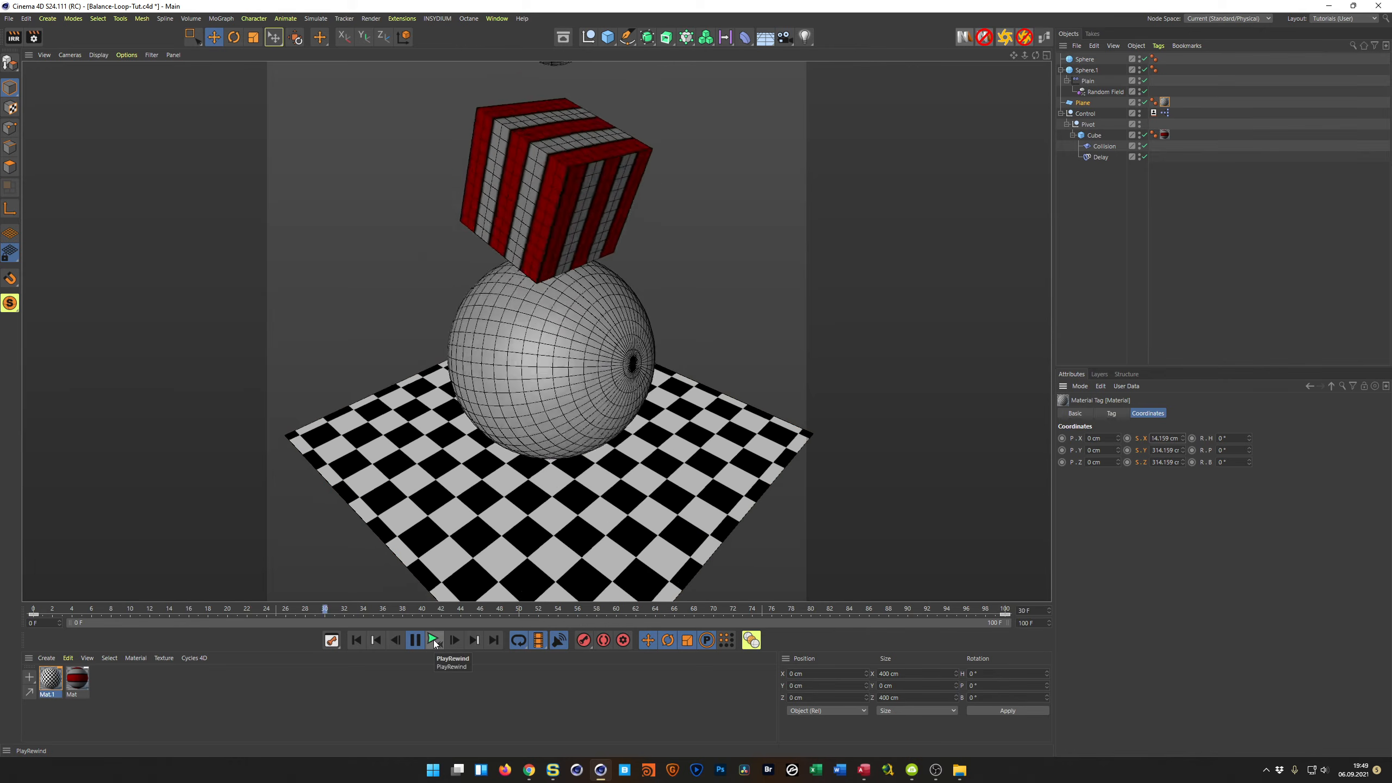
pyautogui.click(433, 640)
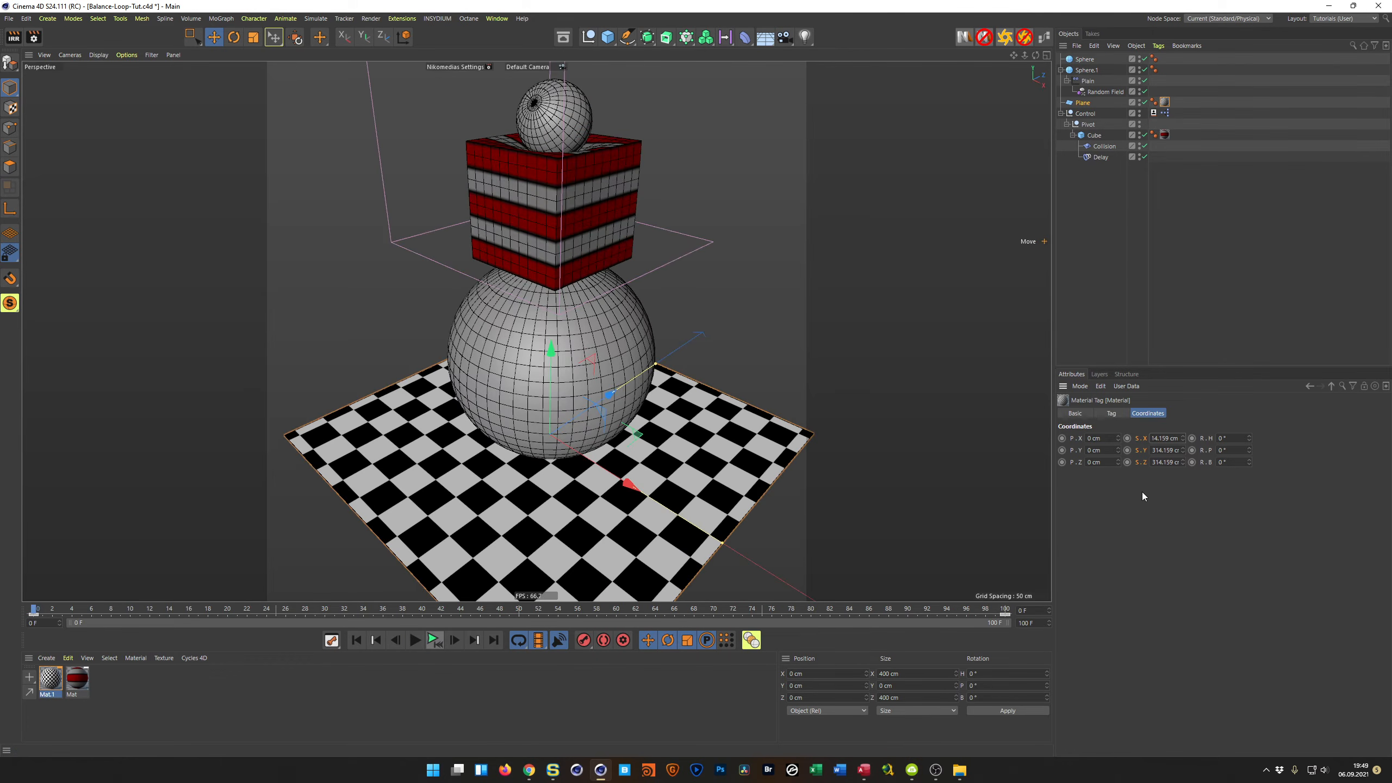
pyautogui.hotkey('ctrl', 'z')
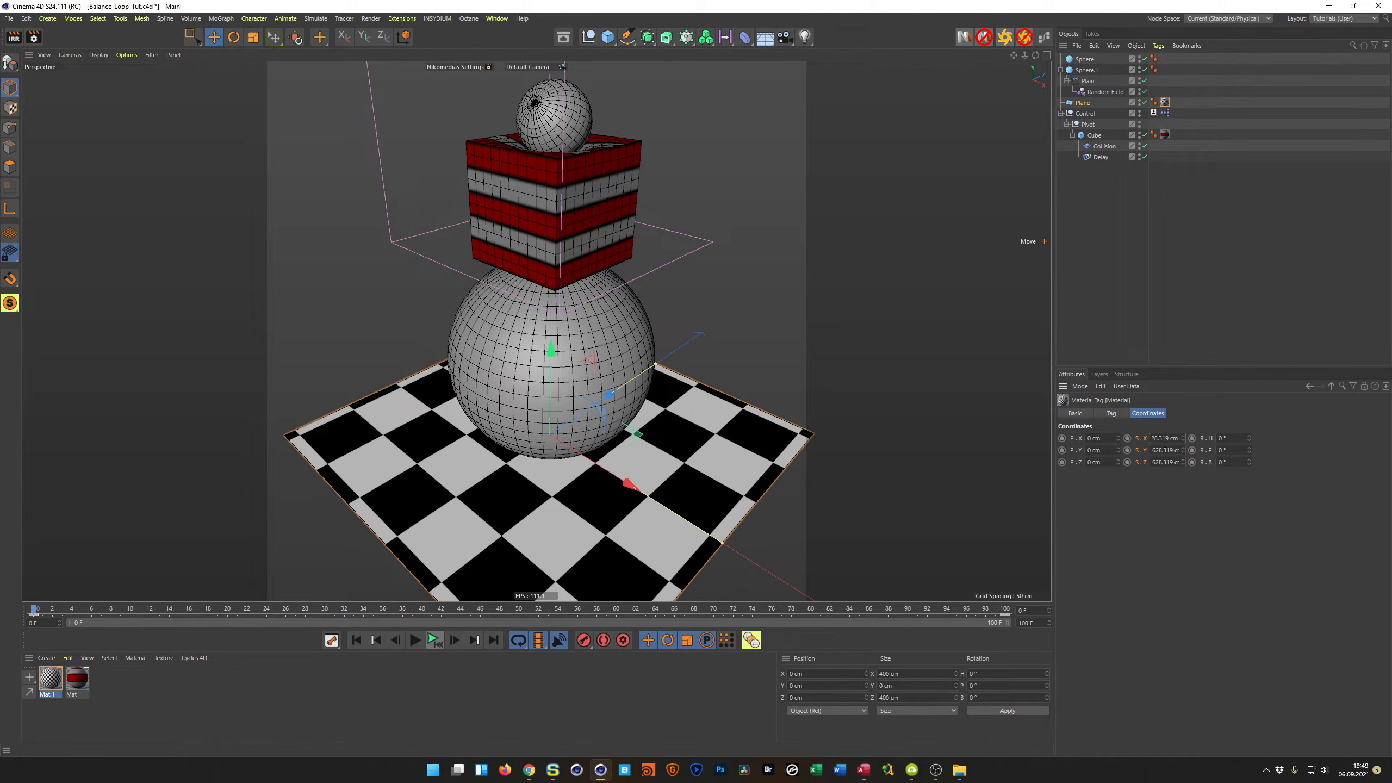
# Divide the checker texture's X, Y and Z scale by 3 to get 209.44 cm, and preview the animation
pyautogui.click(1154, 438)
pyautogui.press('BackSpace')
pyautogui.press('End')
pyautogui.write('/3')
pyautogui.press('Return')
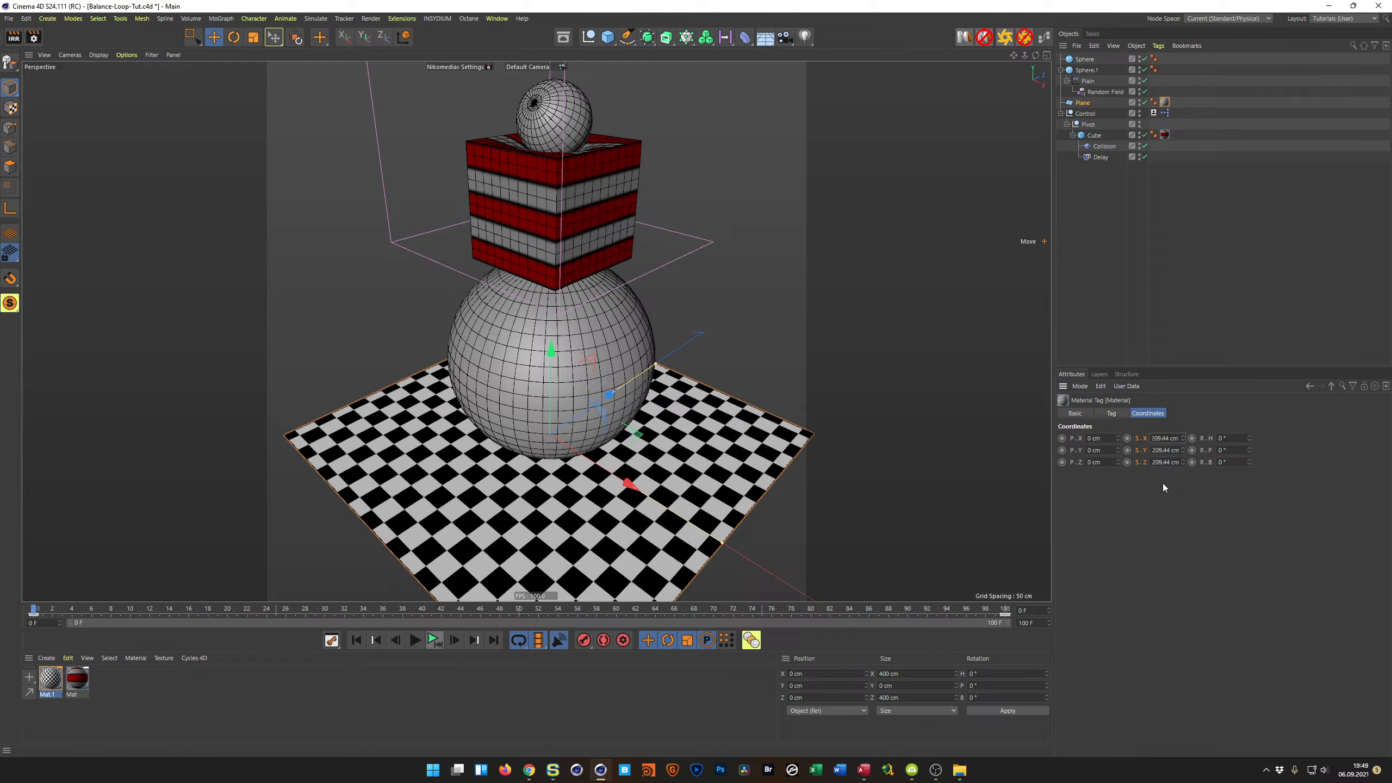
pyautogui.click(435, 642)
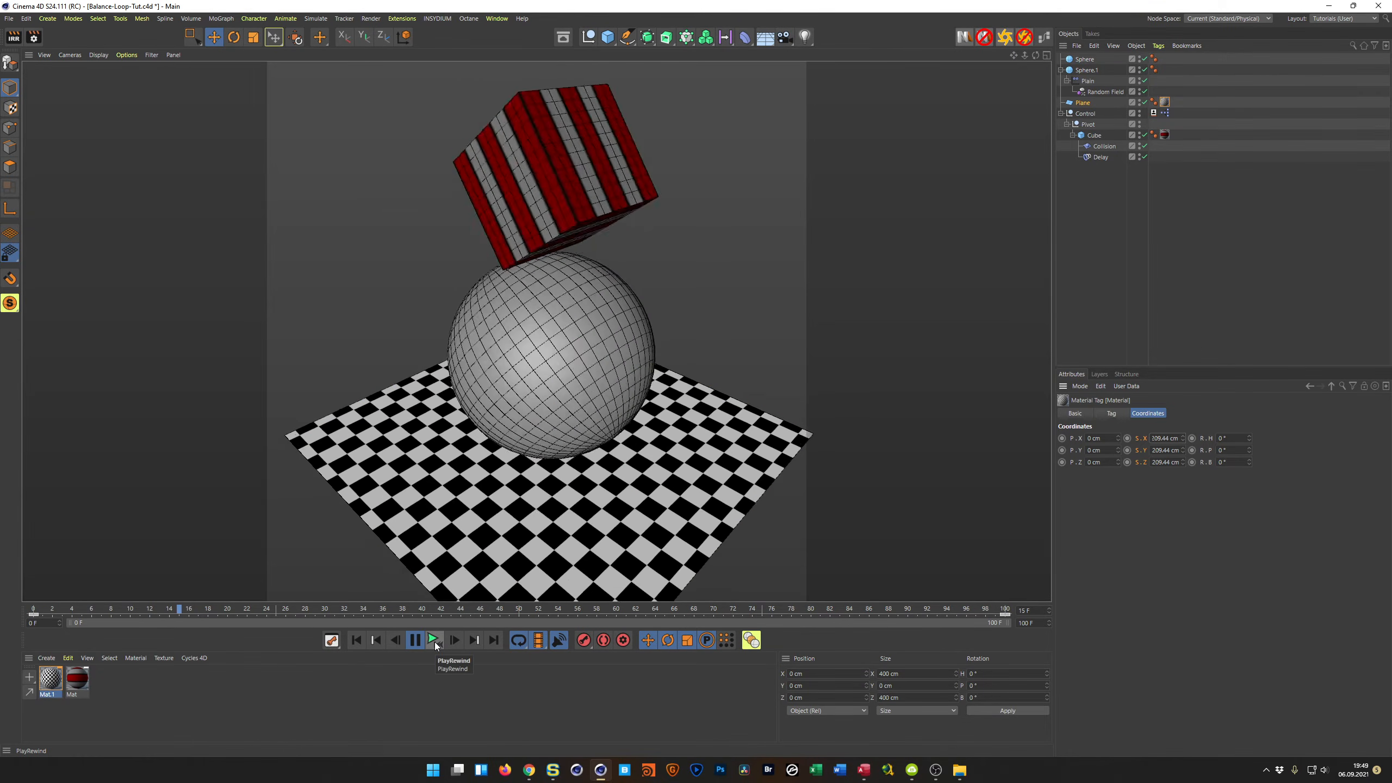
pyautogui.click(435, 642)
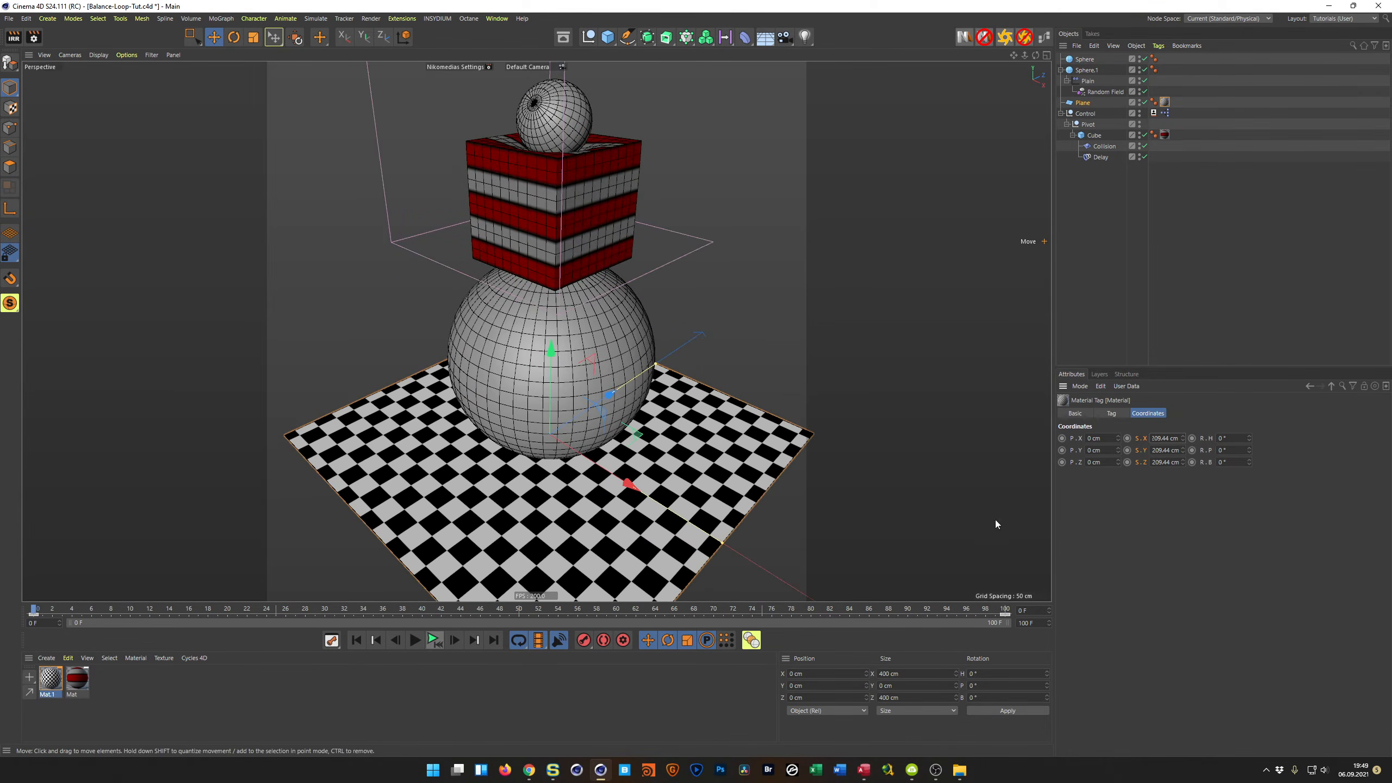
# Set the Plane material tag's Length U and Length V to 200% and preview the animation
pyautogui.click(1117, 411)
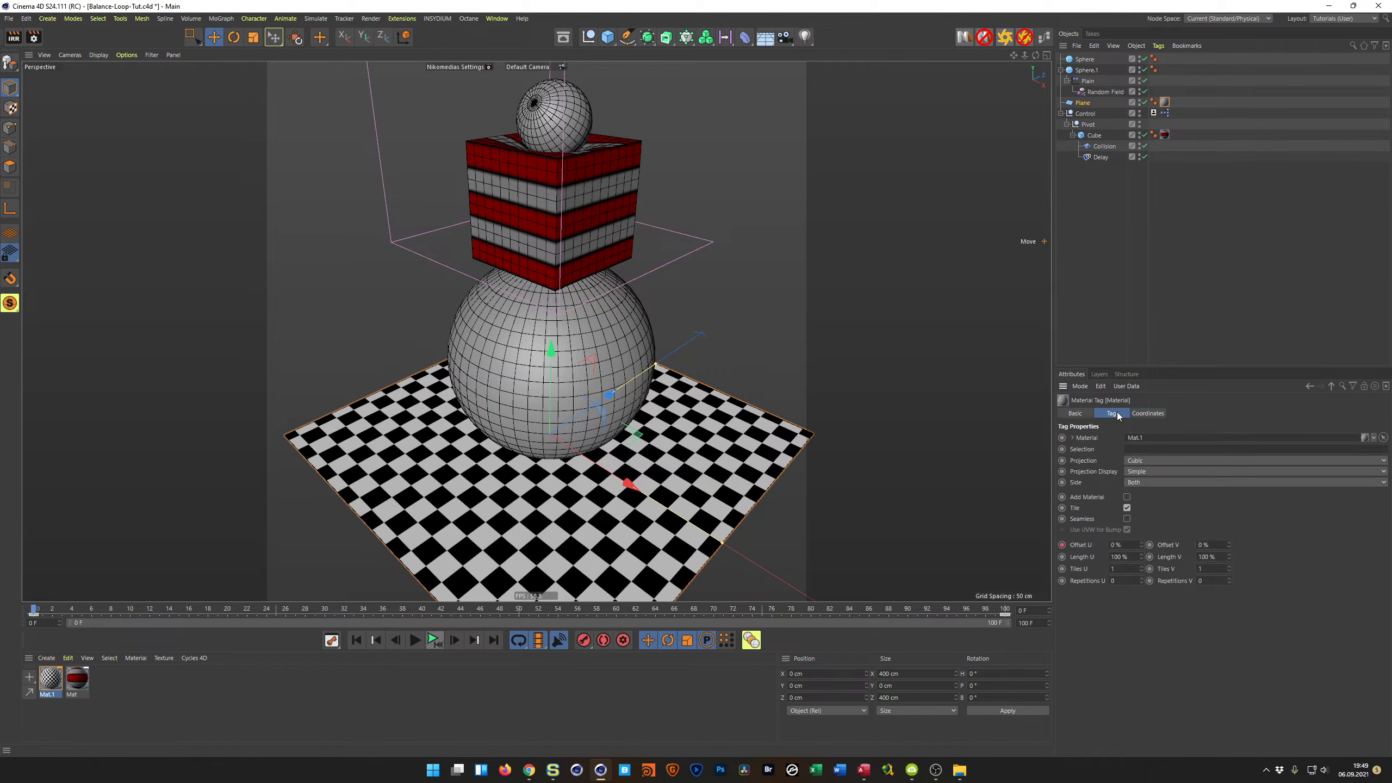
pyautogui.click(1131, 555)
pyautogui.write('200')
pyautogui.press('Tab')
pyautogui.write('200')
pyautogui.press('Return')
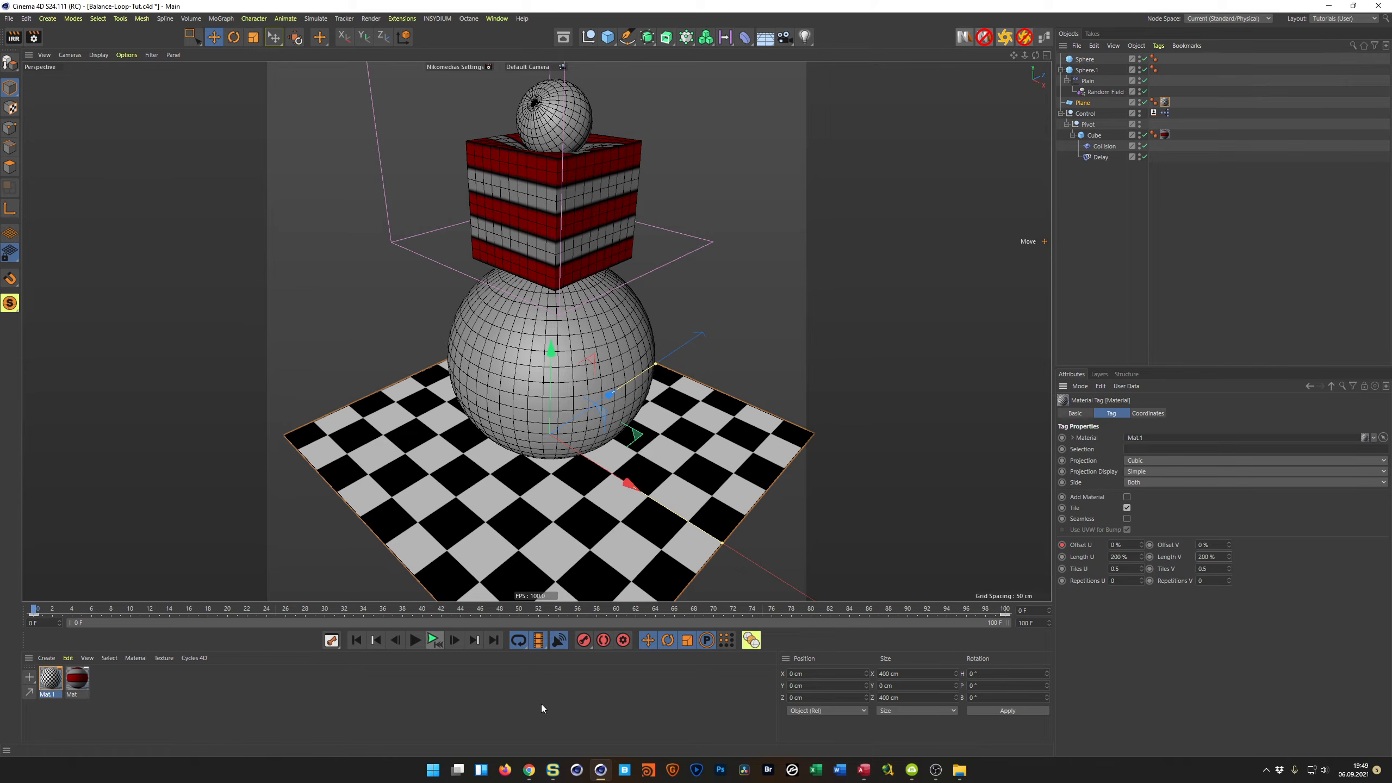
pyautogui.click(437, 641)
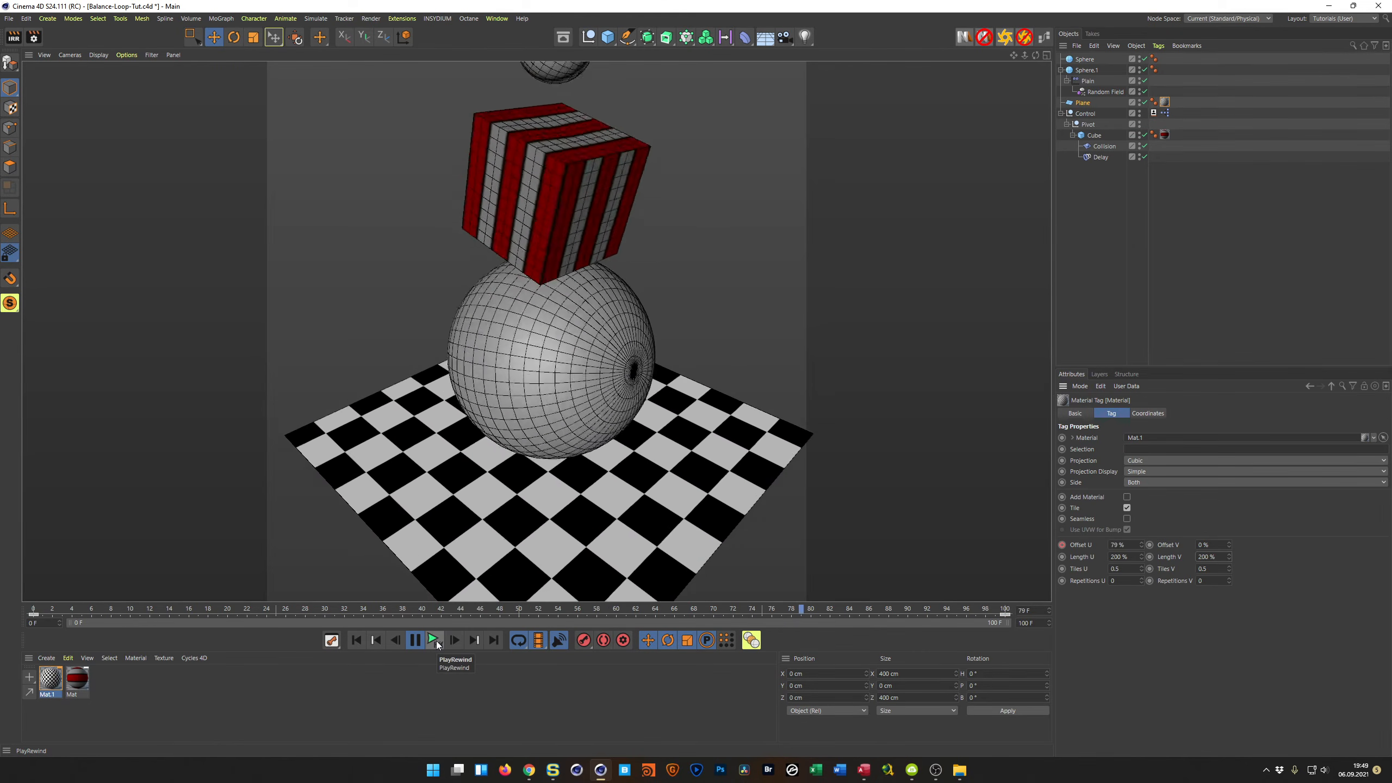
pyautogui.click(435, 641)
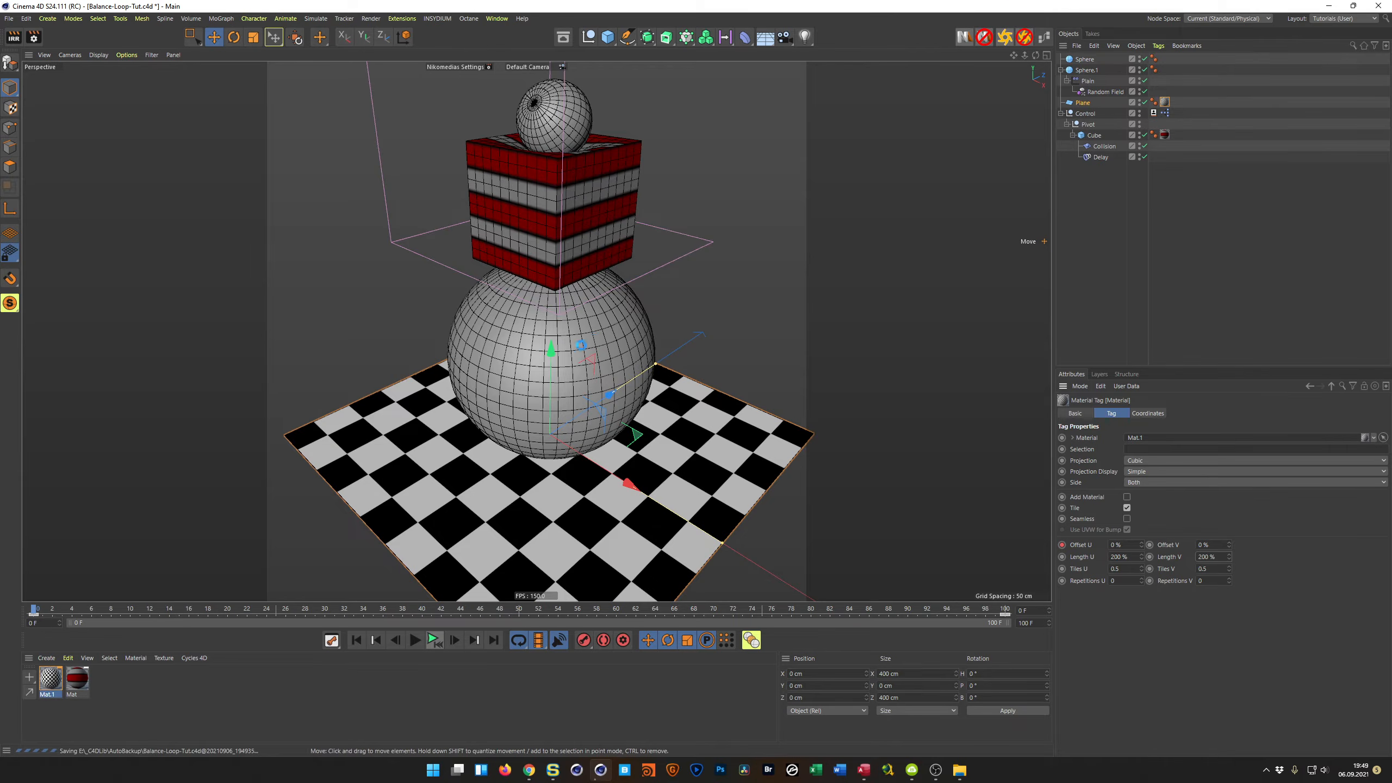
# Frame the whole sphere-and-cube stack in the perspective view and save the scene
pyautogui.scroll(-5, 563, 476)
pyautogui.keyDown('alt'); pyautogui.moveTo(502, 442); pyautogui.dragTo(503, 461); pyautogui.keyUp('alt')
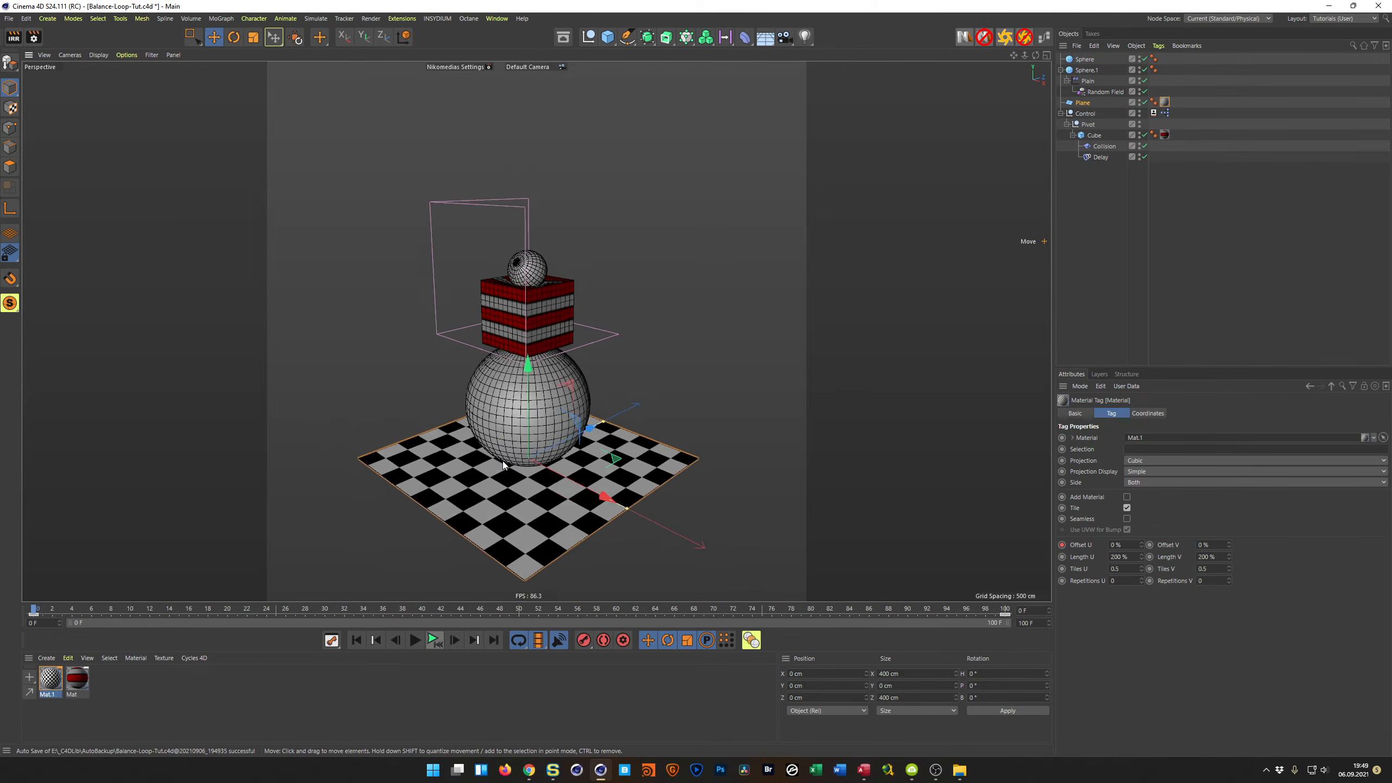
pyautogui.keyDown('alt'); pyautogui.moveTo(502, 461); pyautogui.dragTo(535, 443, button='right'); pyautogui.keyUp('alt')
pyautogui.keyDown('alt'); pyautogui.moveTo(535, 443); pyautogui.dragTo(537, 485, button='middle'); pyautogui.keyUp('alt')
pyautogui.keyDown('alt'); pyautogui.moveTo(537, 485); pyautogui.dragTo(539, 468); pyautogui.keyUp('alt')
pyautogui.hotkey('ctrl', 's')
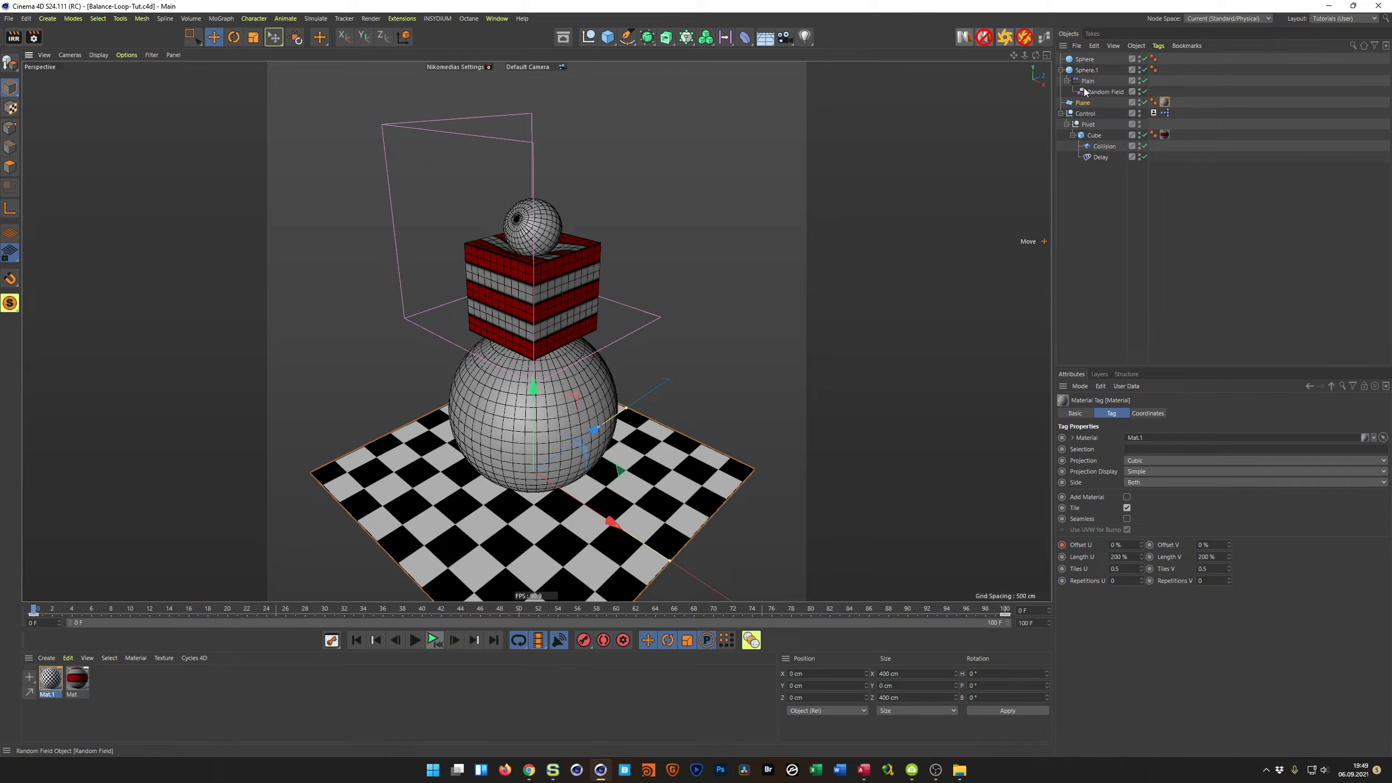
# Enable the fillet on the striped cube and set its fillet radius to 5 cm
pyautogui.click(1094, 135)
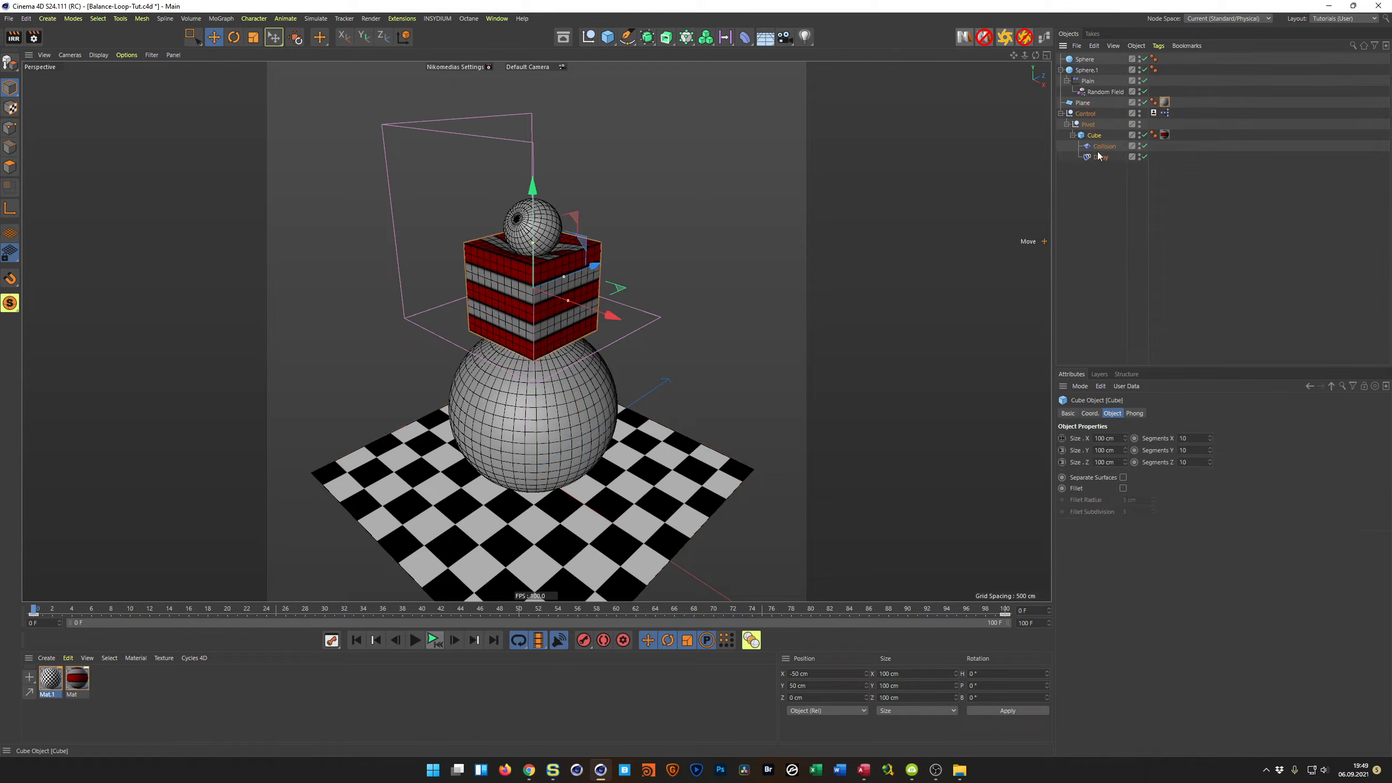
pyautogui.click(1123, 488)
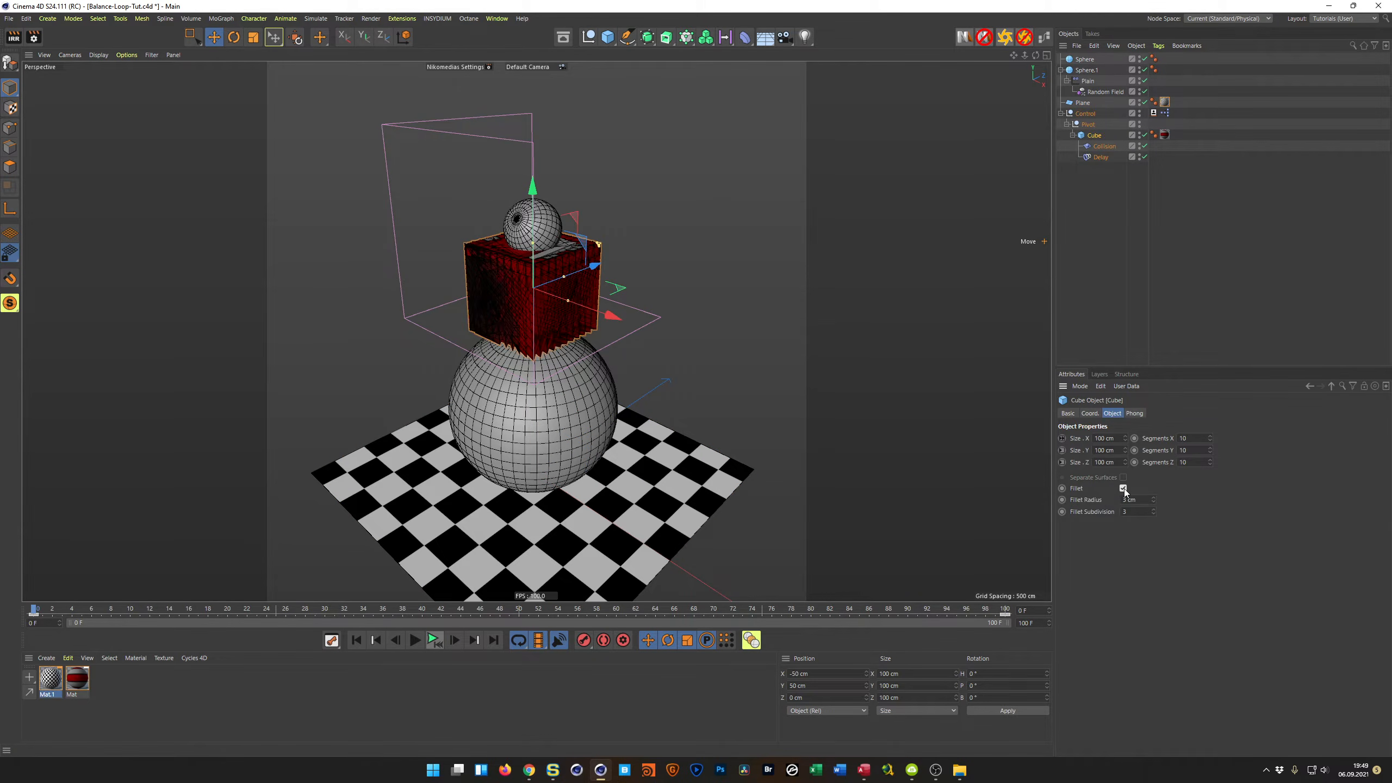
pyautogui.press('o')
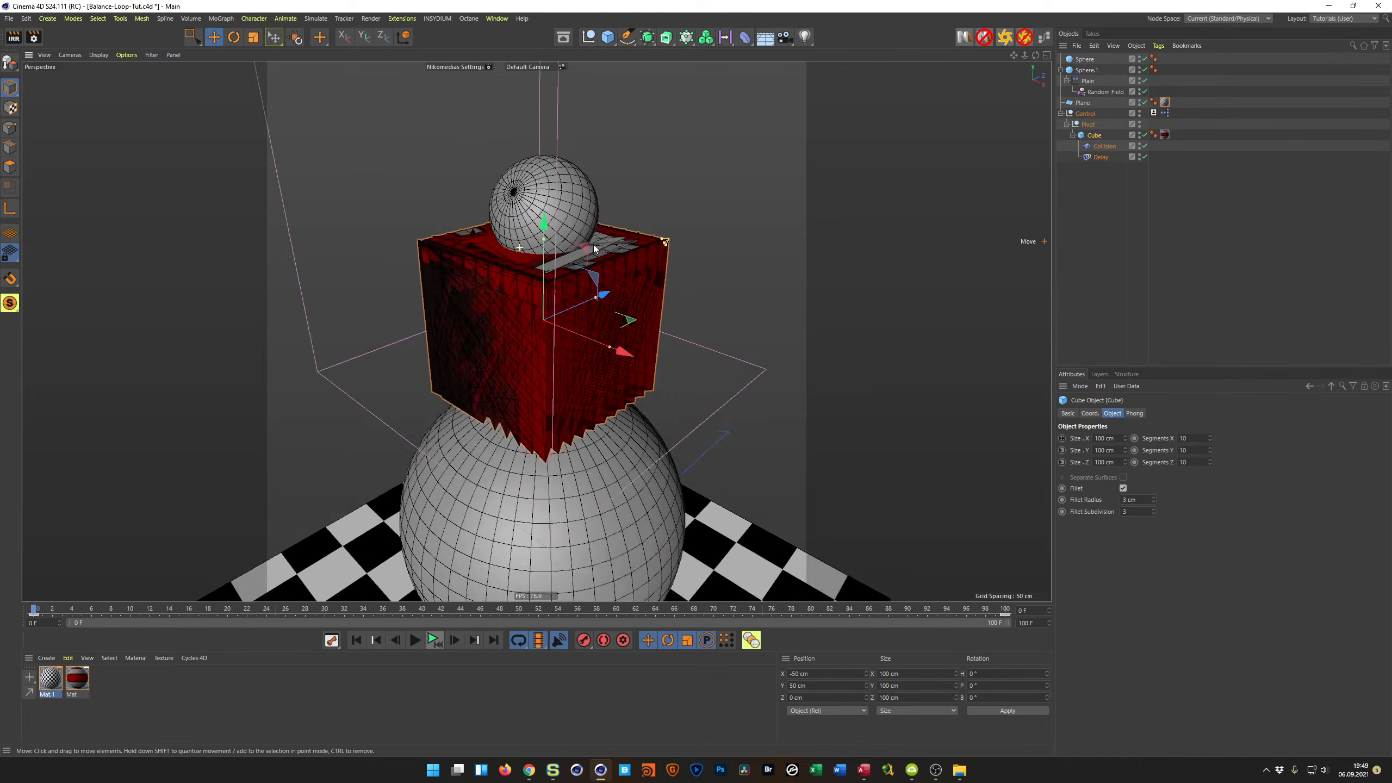
pyautogui.scroll(6, 631, 243)
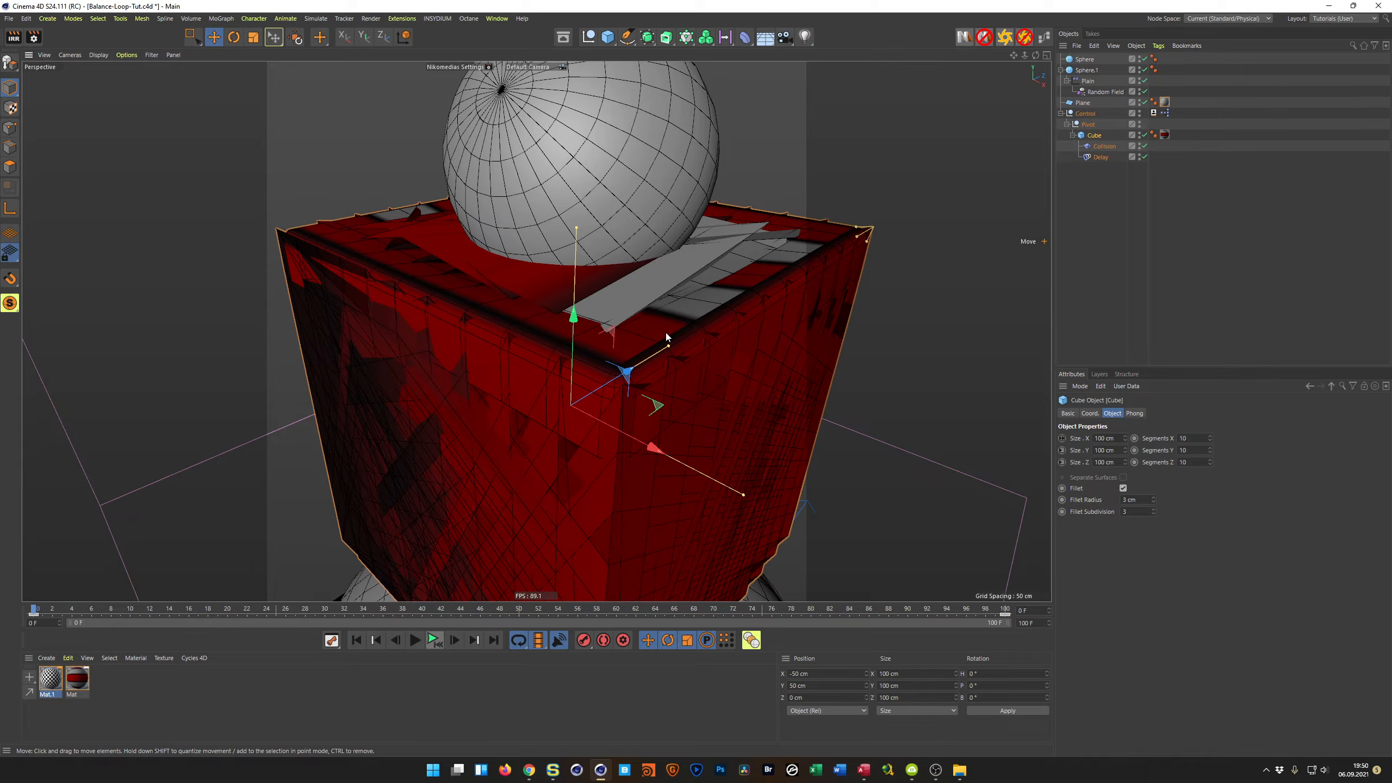
pyautogui.click(1140, 498)
pyautogui.write('5')
pyautogui.press('Return')
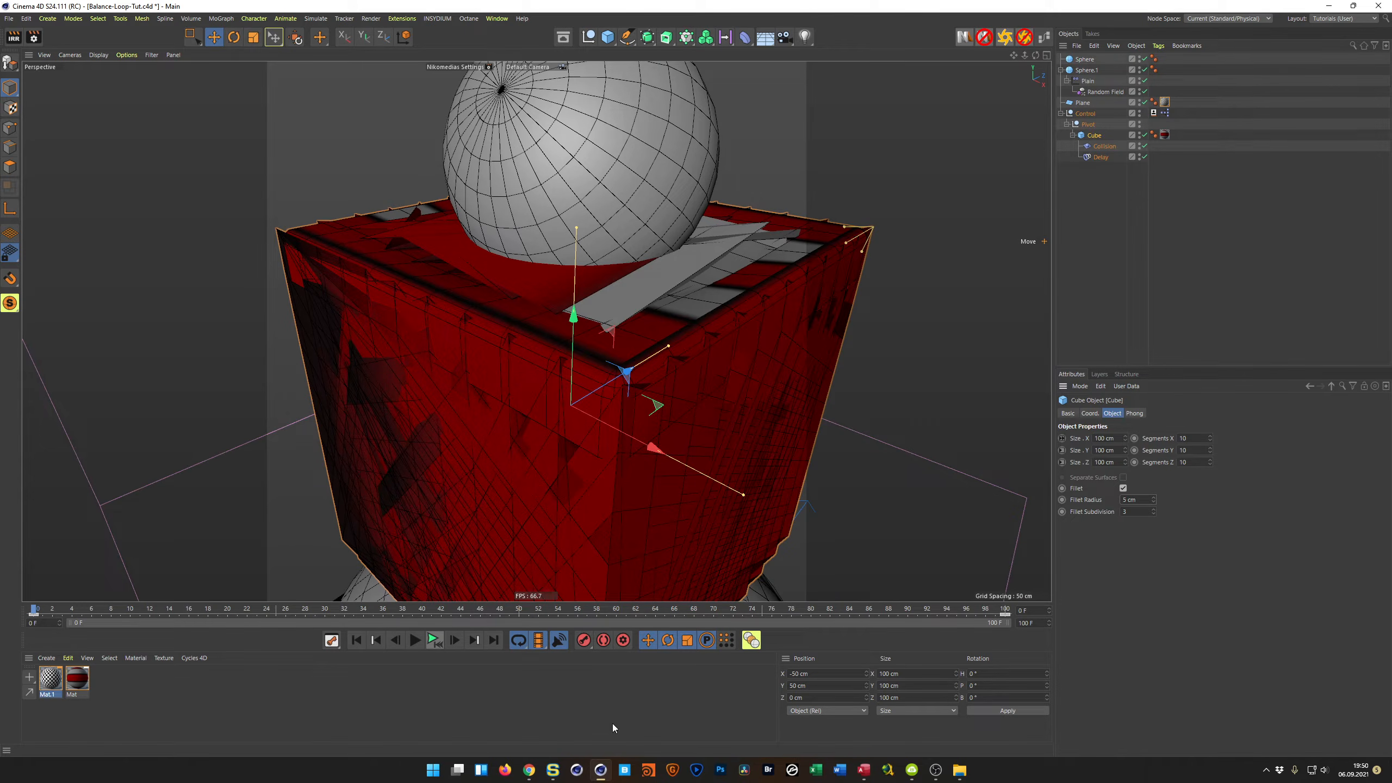
# Play the animation briefly to check the filleted cube, return to the start frame, and save the scene
pyautogui.click(436, 637)
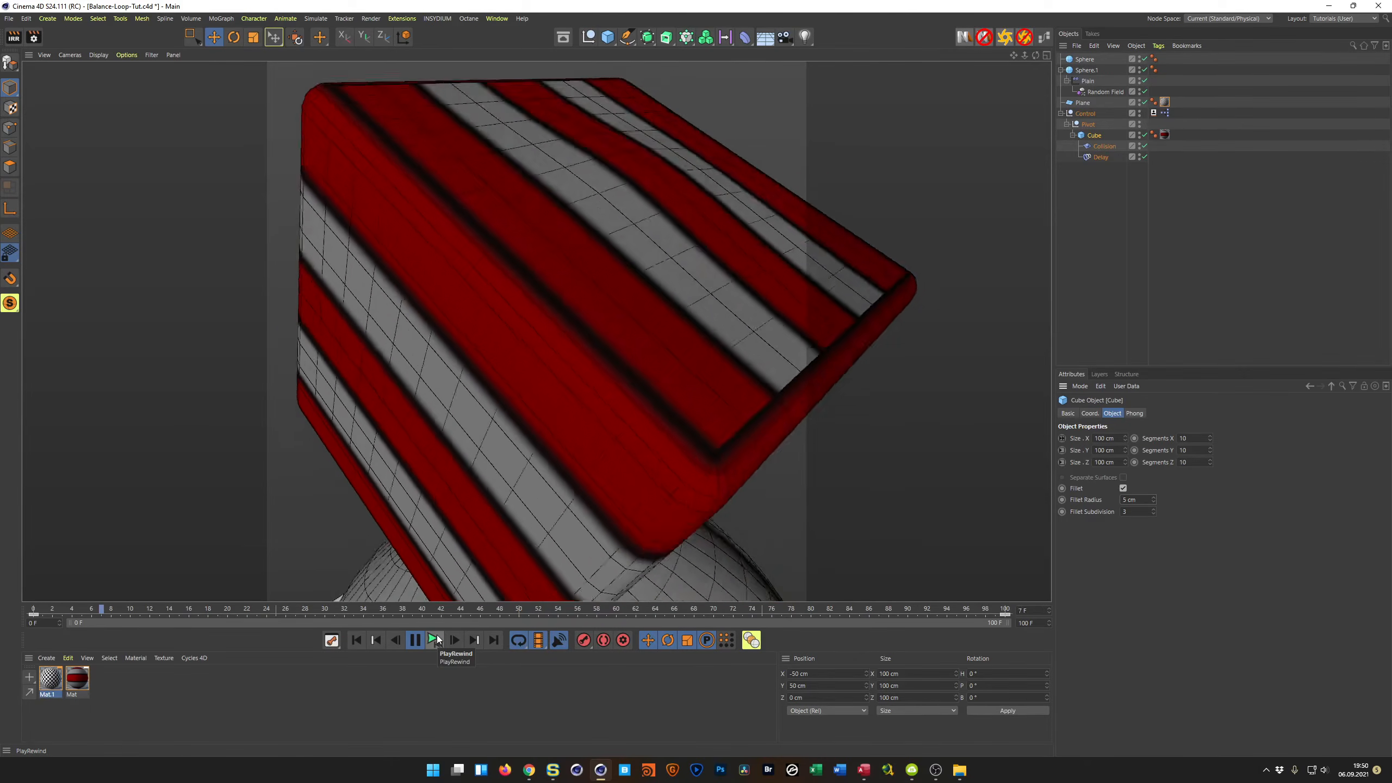
pyautogui.click(435, 638)
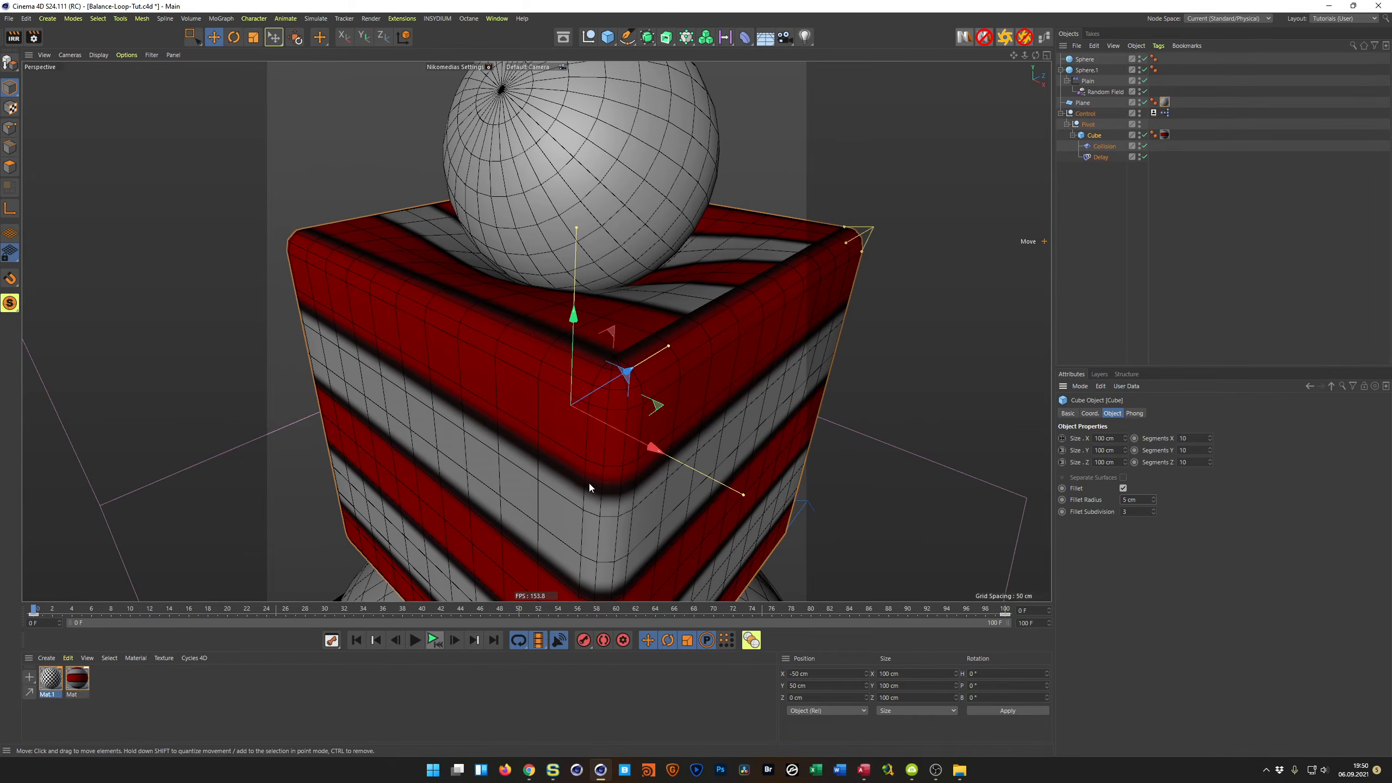
pyautogui.keyDown('alt'); pyautogui.moveTo(577, 480); pyautogui.dragTo(466, 387, button='right'); pyautogui.keyUp('alt')
pyautogui.hotkey('ctrl', 's')
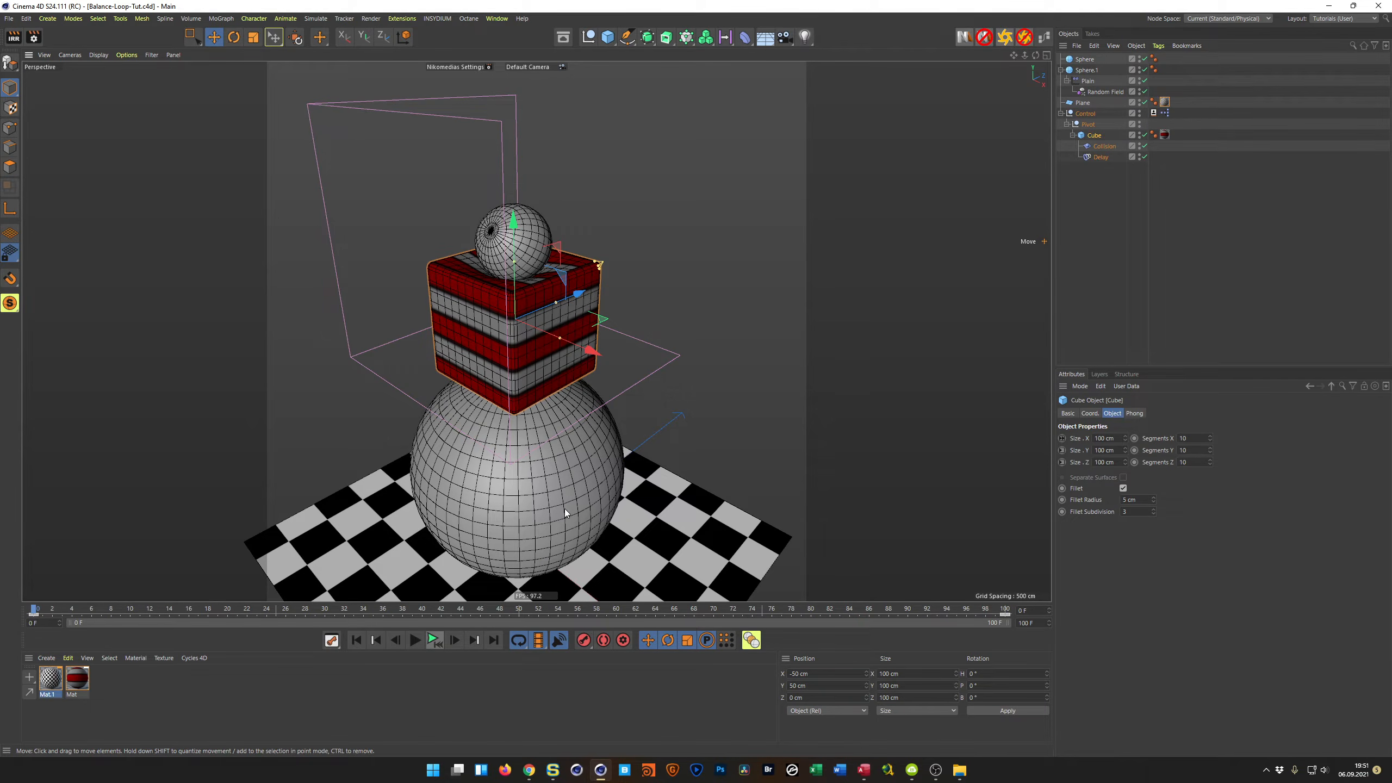
# Add a rectangle spline on the XZ plane while working in the top view
pyautogui.keyDown('alt'); pyautogui.moveTo(530, 474); pyautogui.dragTo(539, 424, button='middle'); pyautogui.keyUp('alt')
pyautogui.keyDown('alt'); pyautogui.moveTo(546, 427); pyautogui.dragTo(549, 427, button='right'); pyautogui.keyUp('alt')
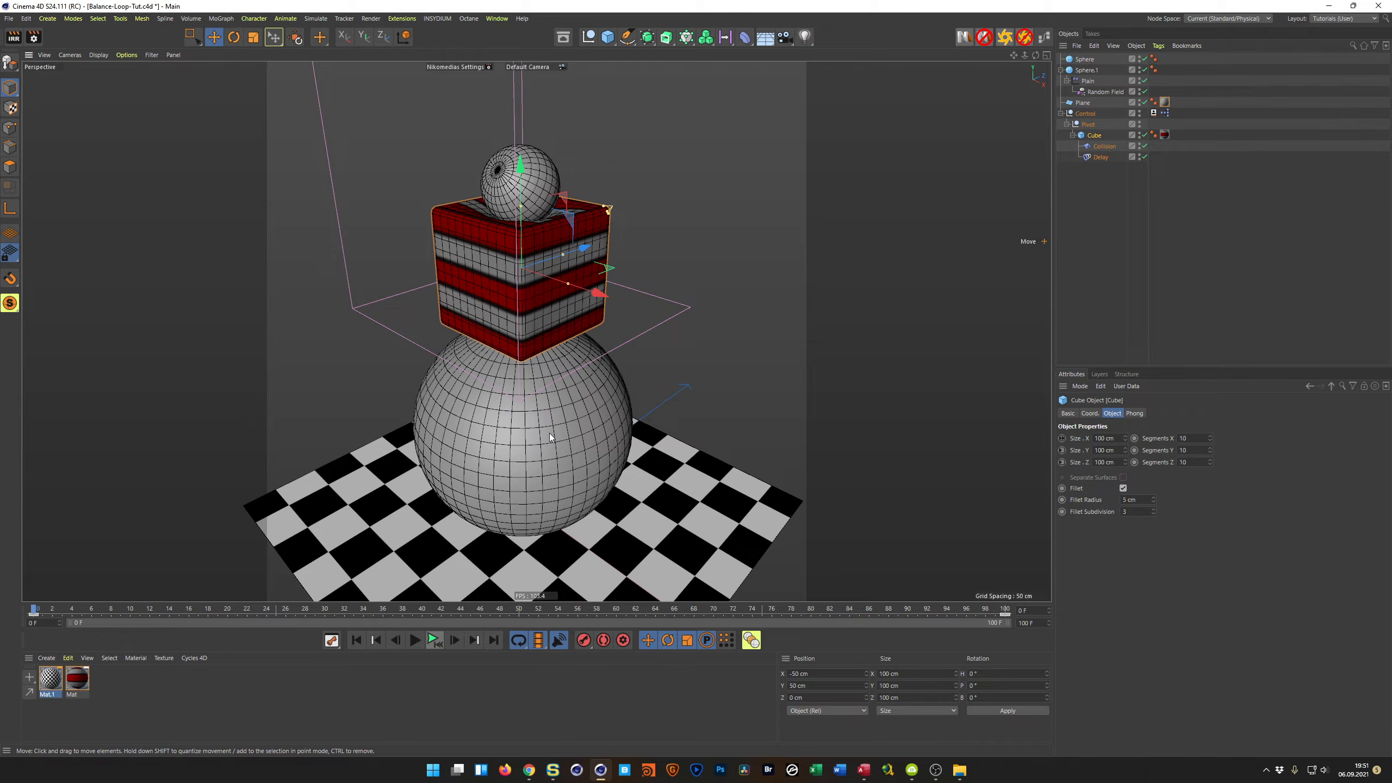
pyautogui.middleClick(549, 433)
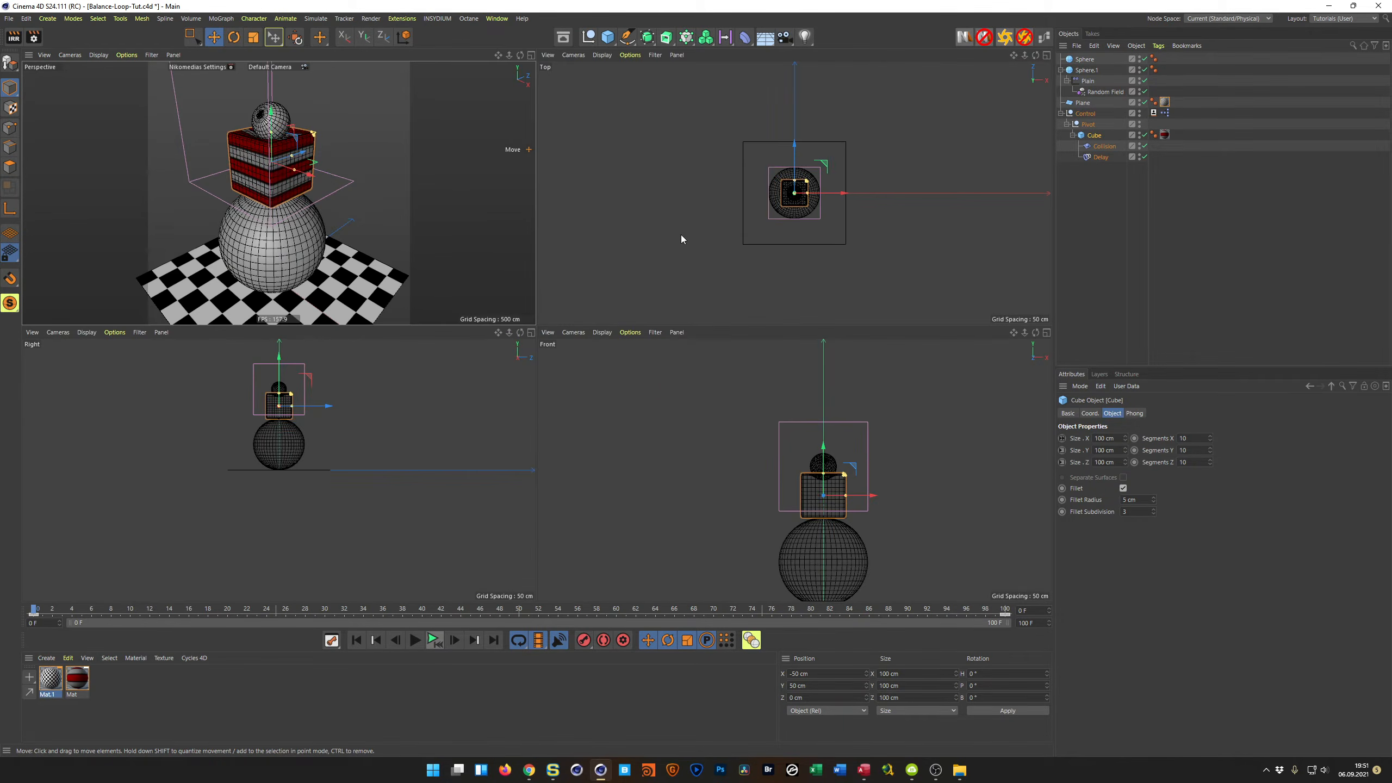
pyautogui.middleClick(681, 236)
pyautogui.keyDown('alt'); pyautogui.moveTo(596, 324); pyautogui.dragTo(605, 324, button='right'); pyautogui.keyUp('alt')
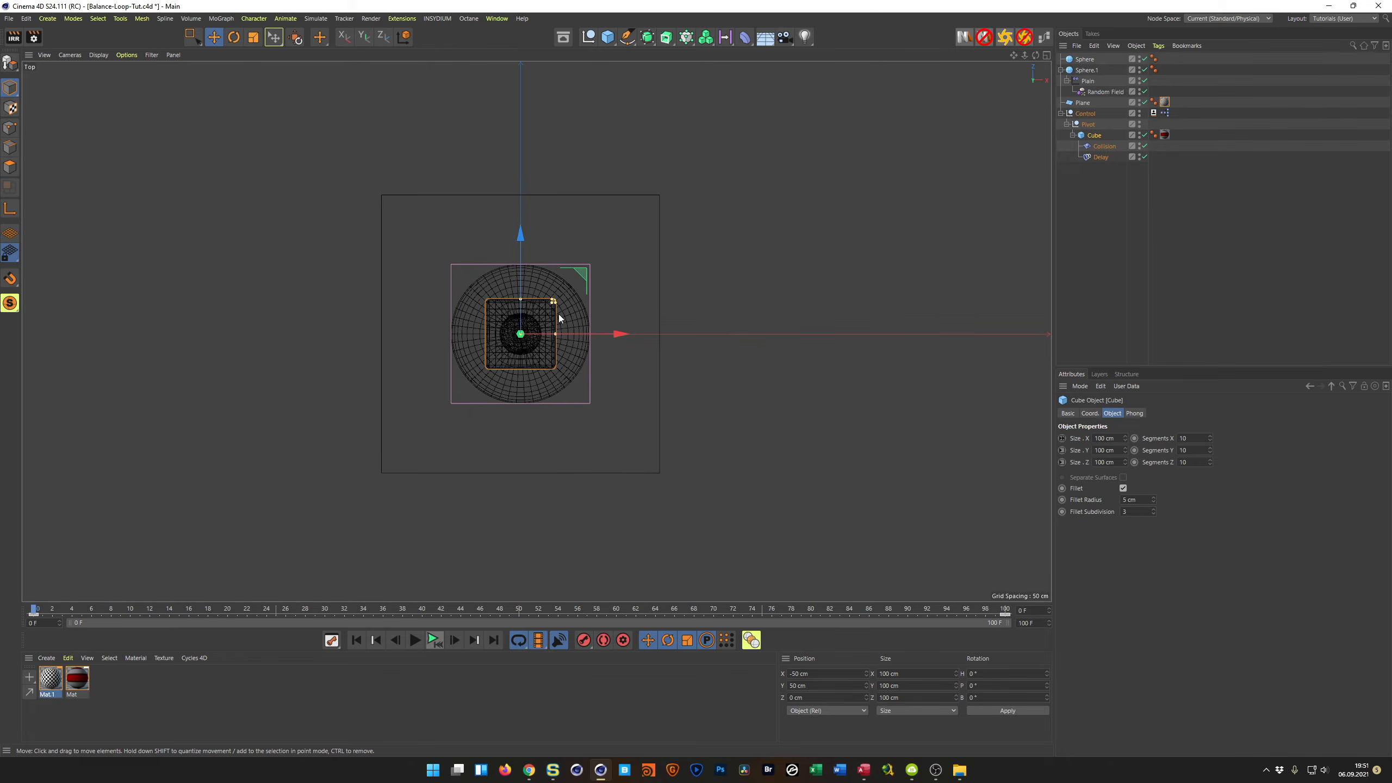
pyautogui.click(627, 37)
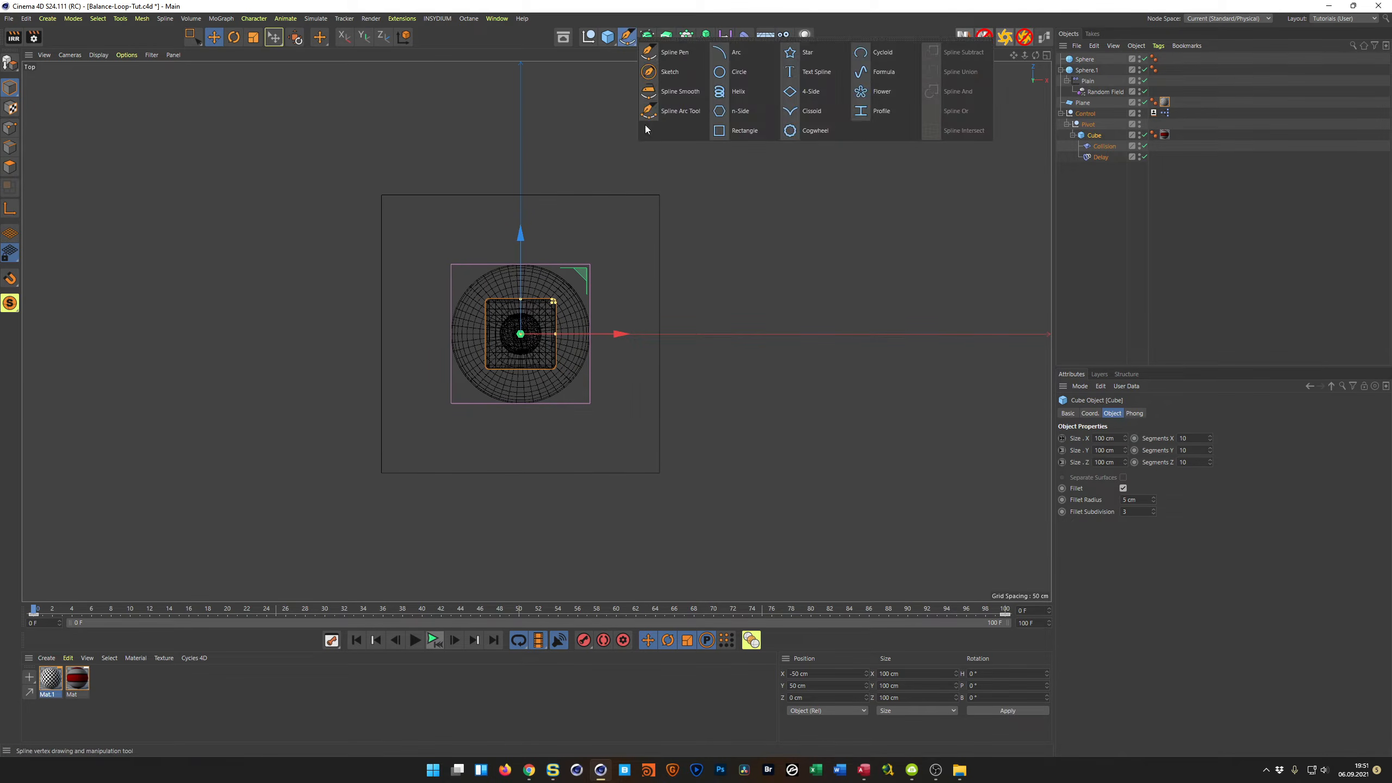
pyautogui.click(743, 130)
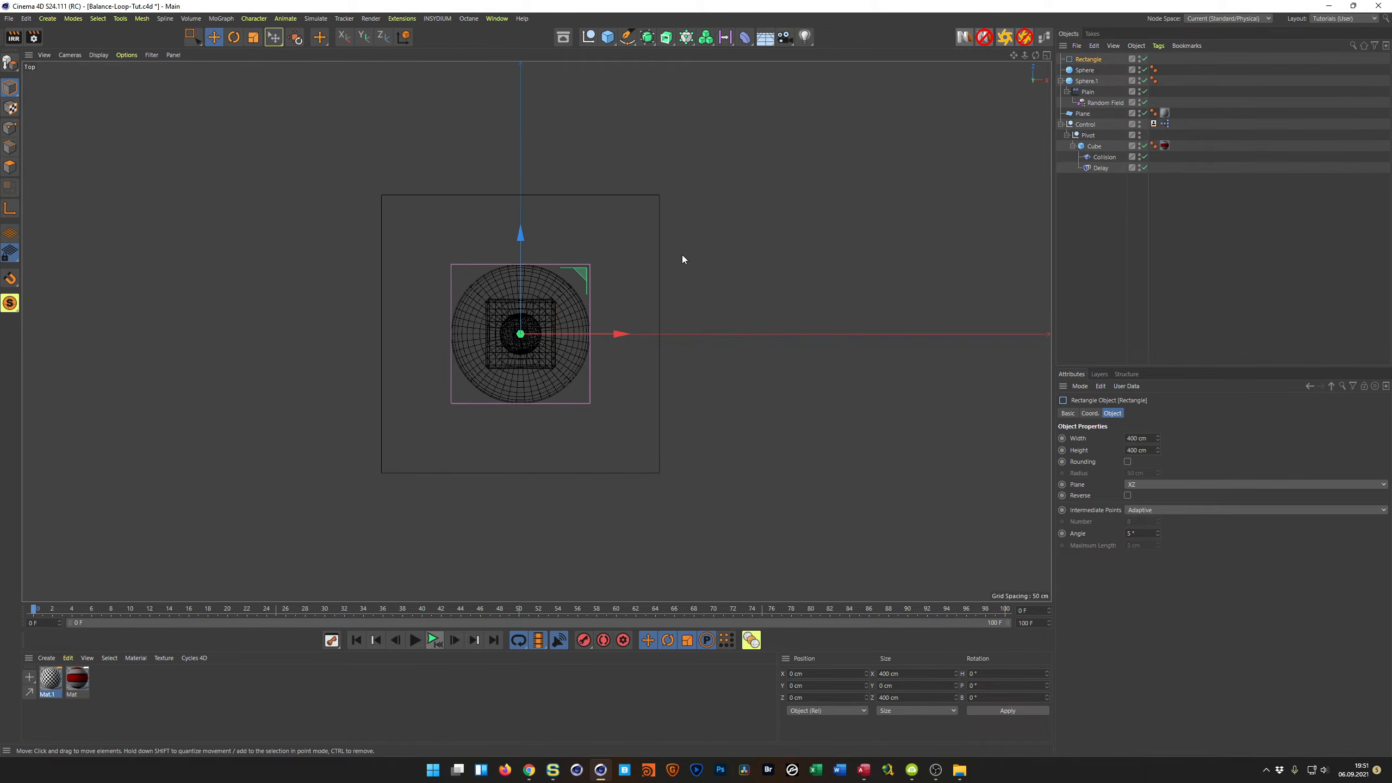
# Scale the rectangle down to about 281 cm and widen it to about 389 cm
pyautogui.press('t')
pyautogui.moveTo(673, 400); pyautogui.dragTo(648, 463)
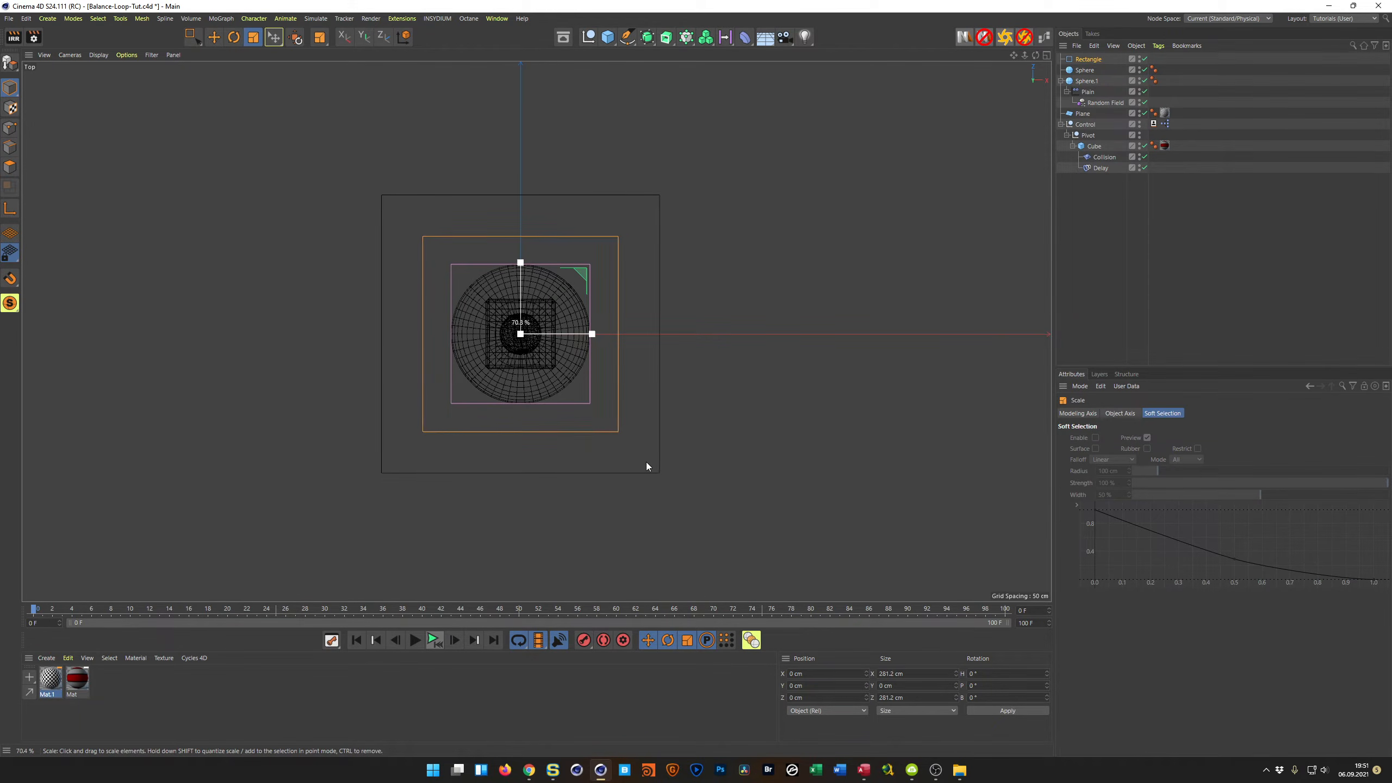
pyautogui.moveTo(647, 465); pyautogui.dragTo(646, 465)
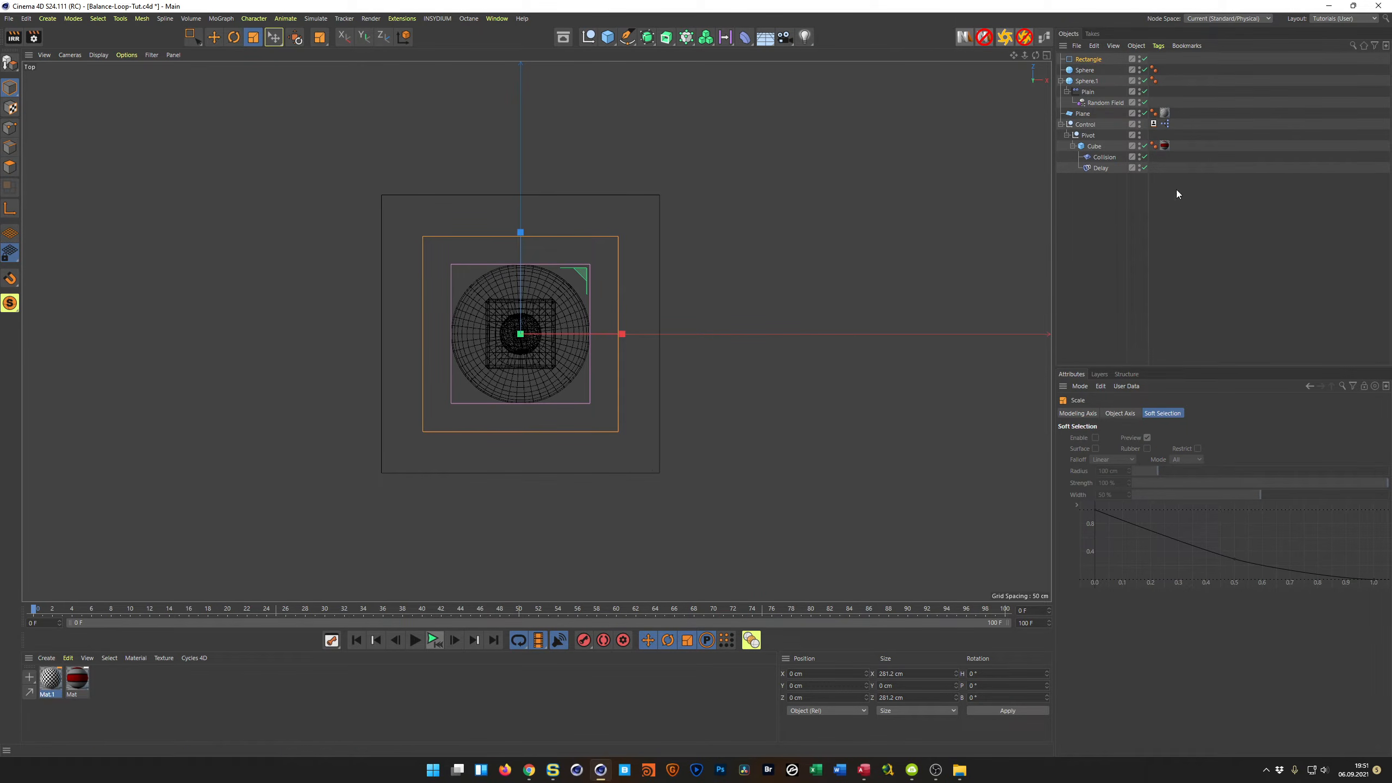
pyautogui.click(1095, 60)
pyautogui.moveTo(1158, 439); pyautogui.dragTo(1201, 439)
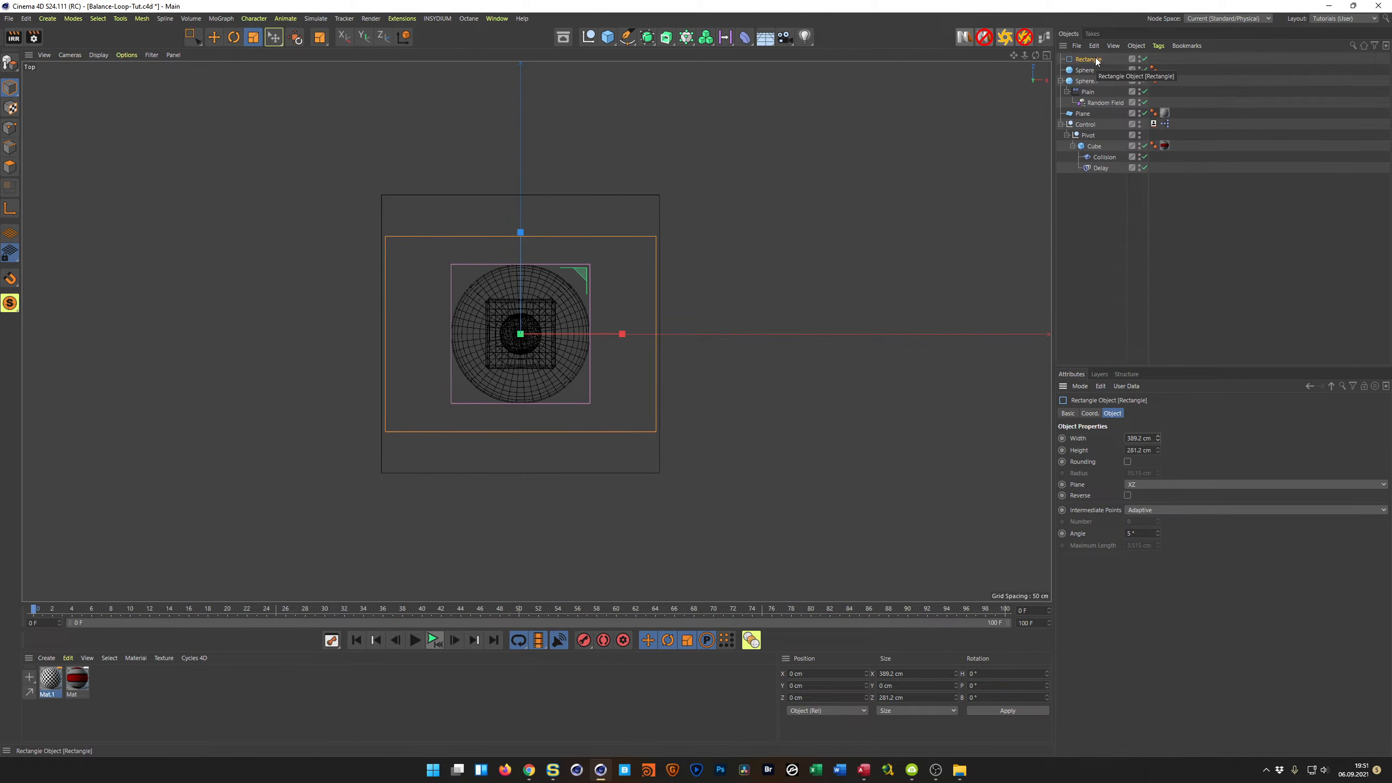
# Duplicate the rectangle and set the copy's width and height to 1000 cm each
pyautogui.keyDown('ctrl'); pyautogui.moveTo(1097, 62); pyautogui.dragTo(1095, 65); pyautogui.keyUp('ctrl')
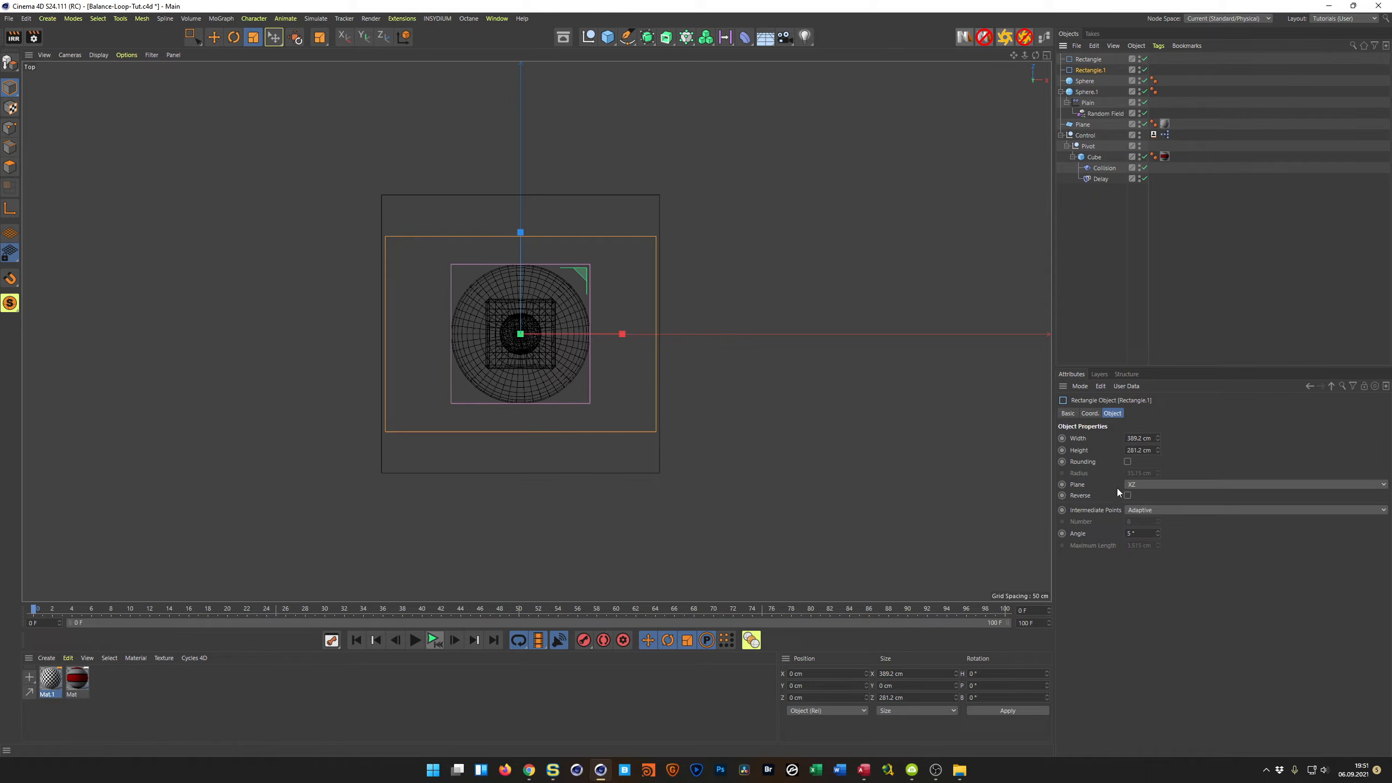
pyautogui.press('t')
pyautogui.moveTo(569, 555); pyautogui.dragTo(1064, 453)
pyautogui.click(1099, 70)
pyautogui.click(1144, 438)
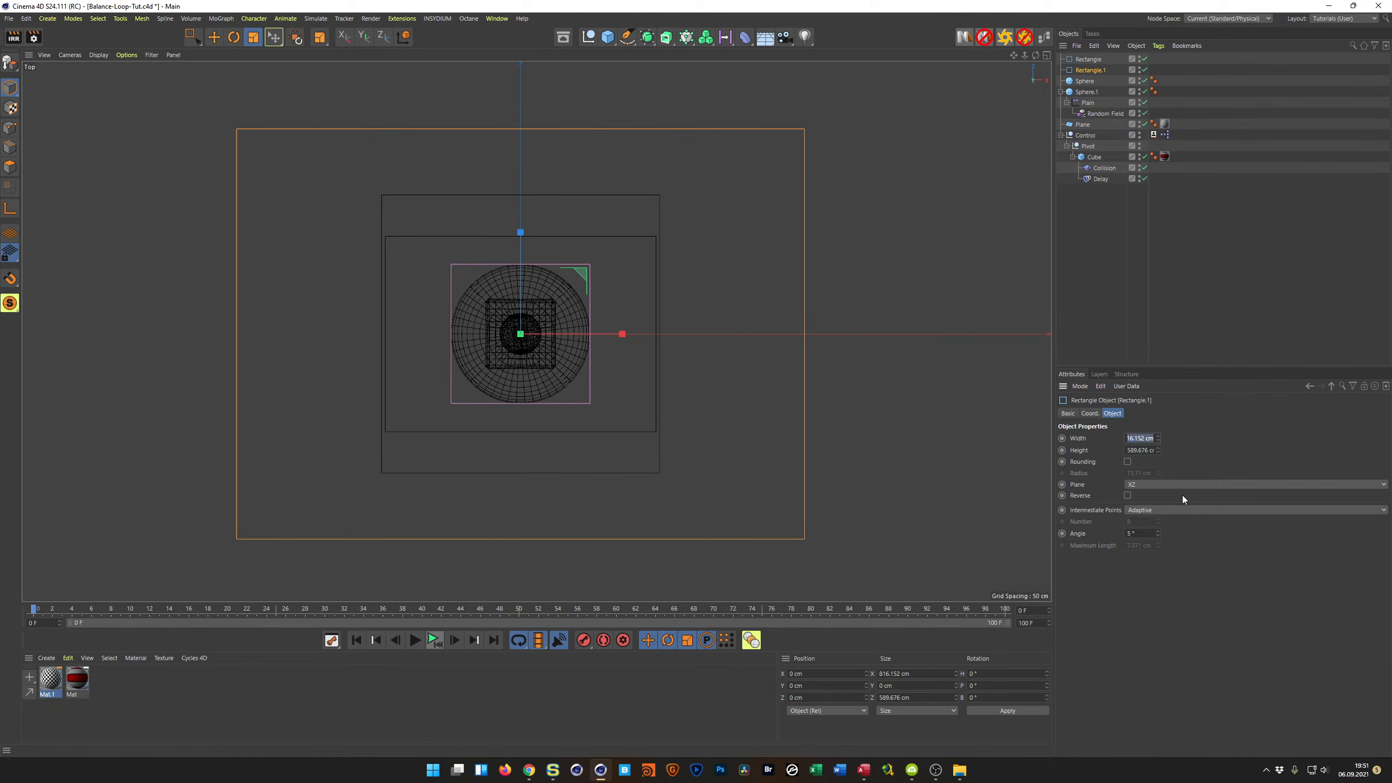
pyautogui.write('1000')
pyautogui.press('Tab')
pyautogui.write('10')
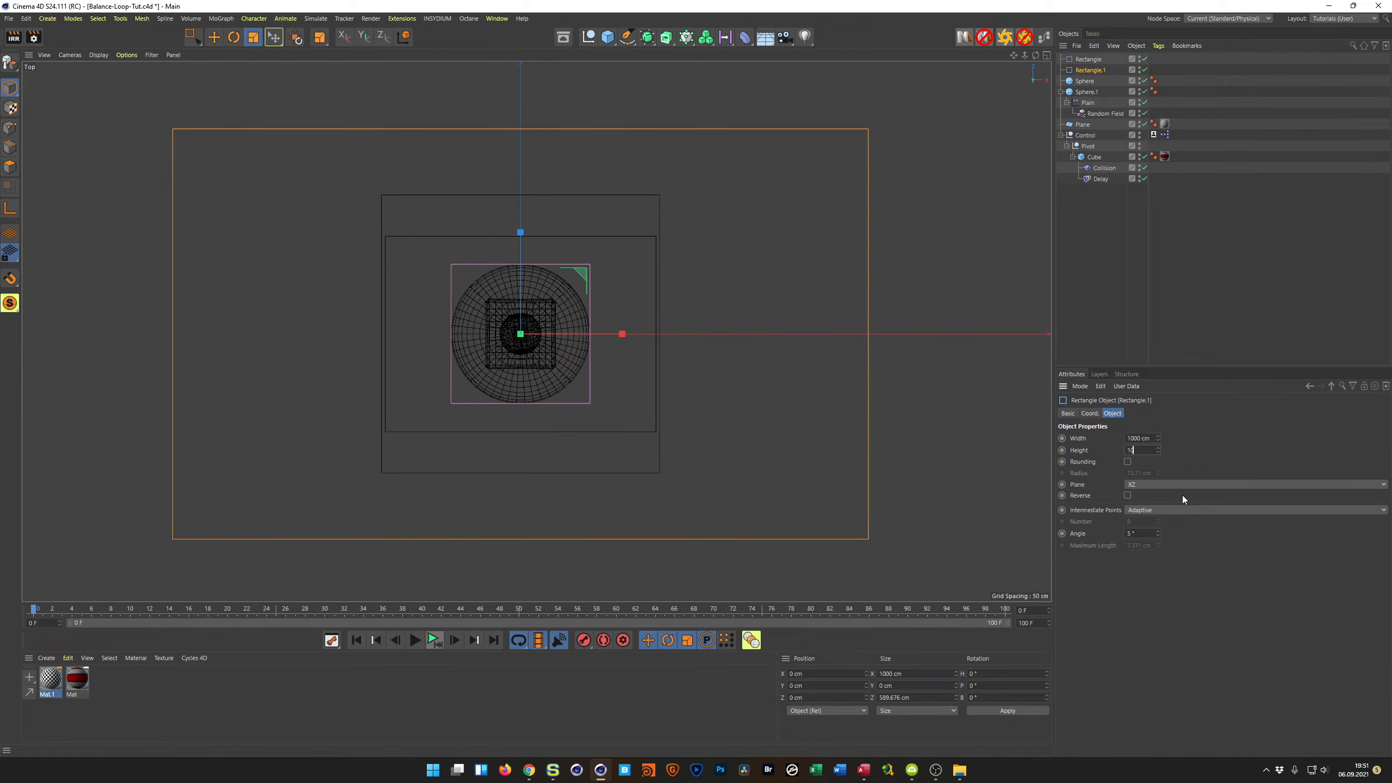
pyautogui.write('00')
pyautogui.press('Return')
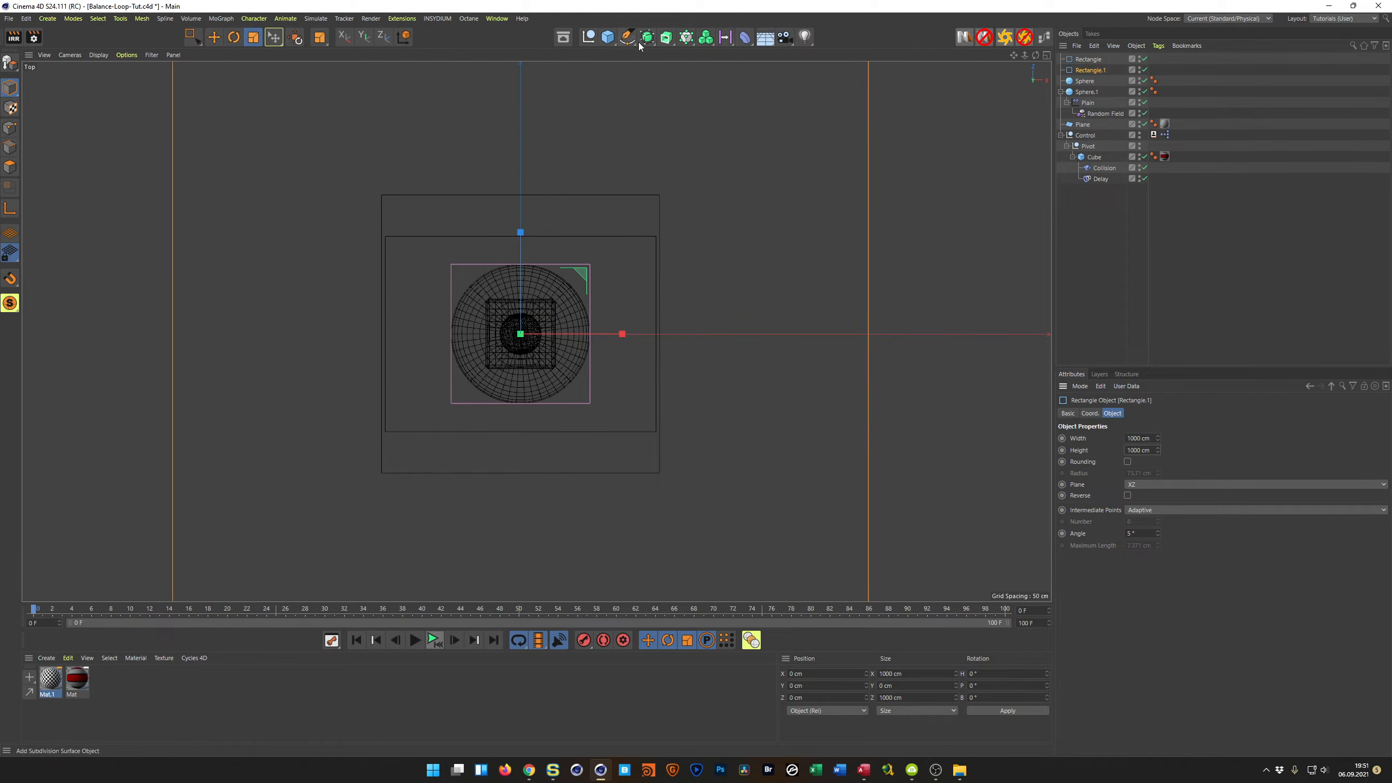
# Put both rectangles under a new Spline Mask and set its mode to Or
pyautogui.moveTo(667, 49); pyautogui.dragTo(772, 55)
pyautogui.click(1091, 81)
pyautogui.keyDown('shift'); pyautogui.click(1088, 70); pyautogui.keyUp('shift')
pyautogui.moveTo(1088, 70); pyautogui.dragTo(1092, 60)
pyautogui.click(1091, 59)
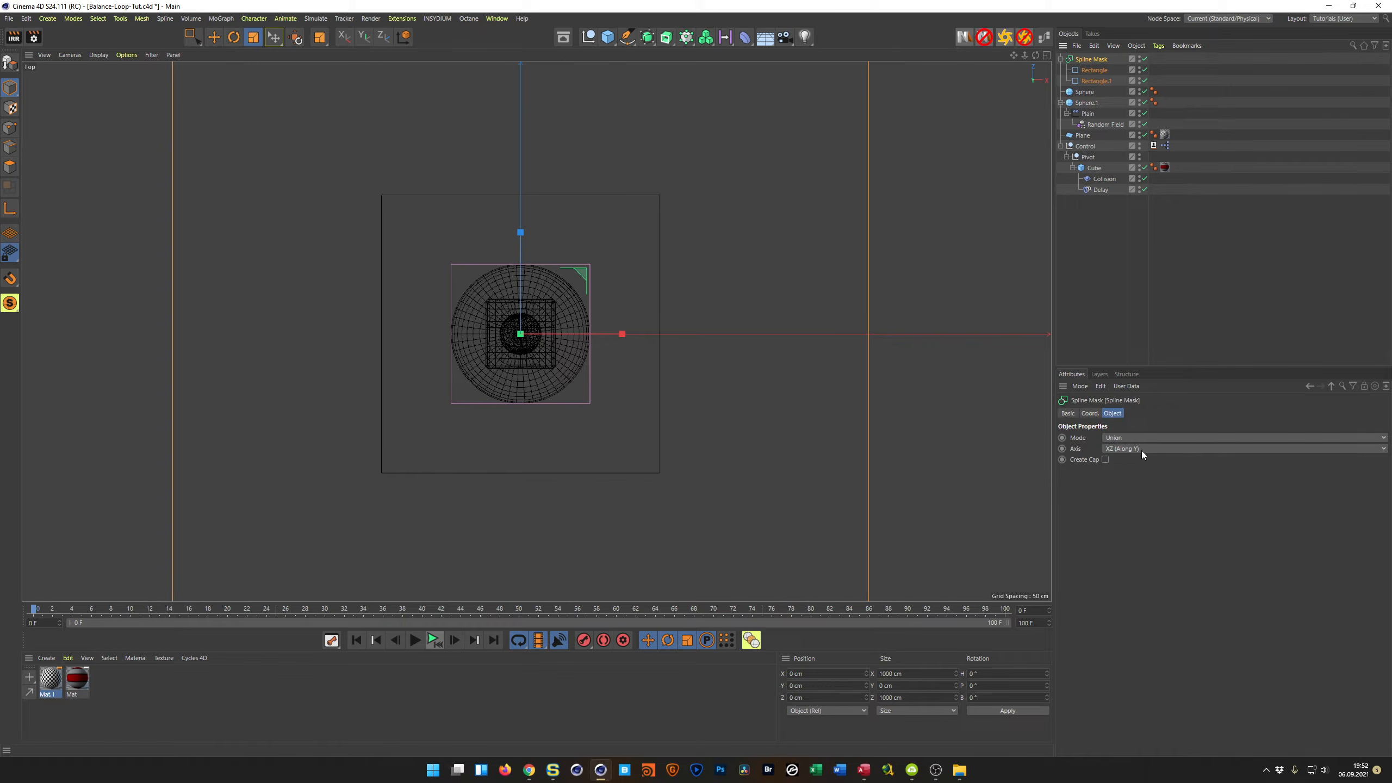
pyautogui.click(1148, 434)
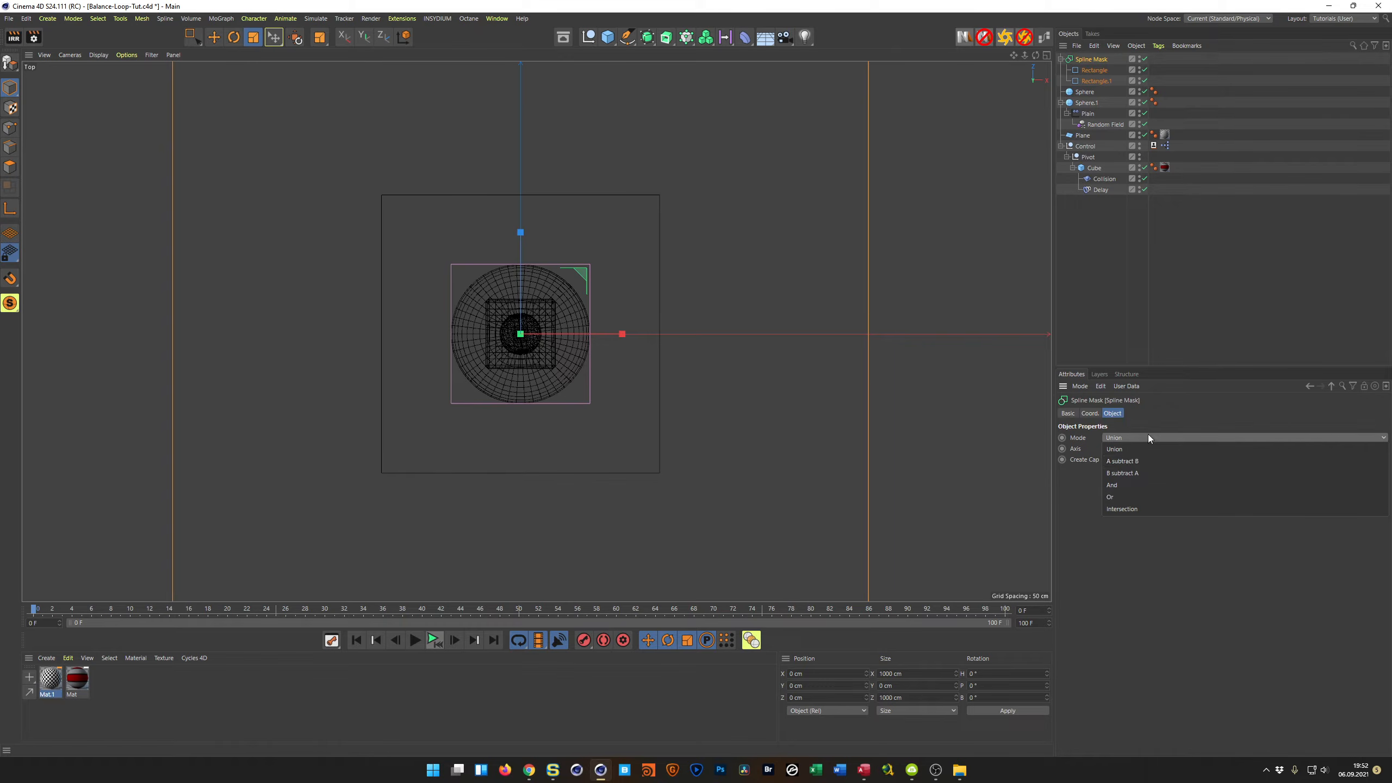
pyautogui.click(1170, 494)
# In the perspective view, parent the spline mask to a new Extrude object with its direction set to Y
pyautogui.middleClick(736, 350)
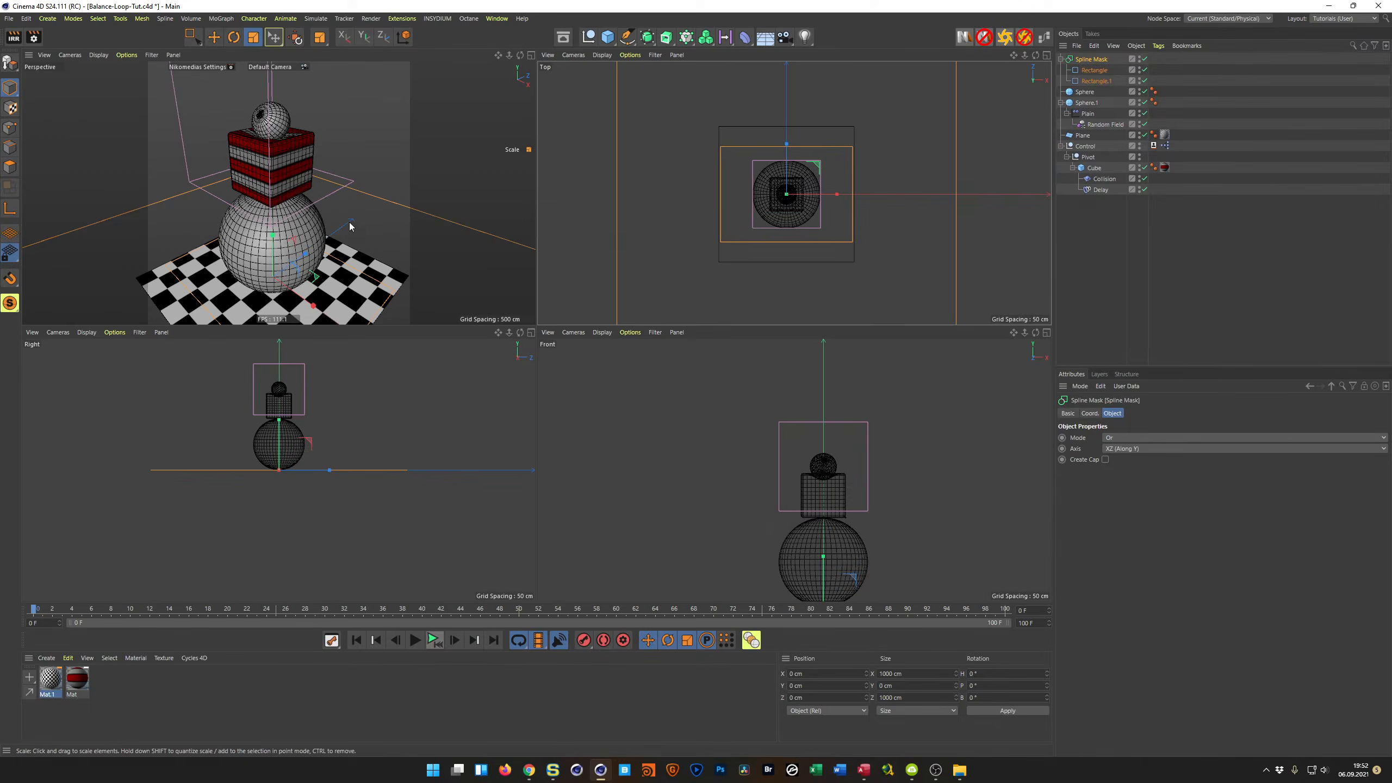
pyautogui.middleClick(365, 247)
pyautogui.scroll(-10, 515, 303)
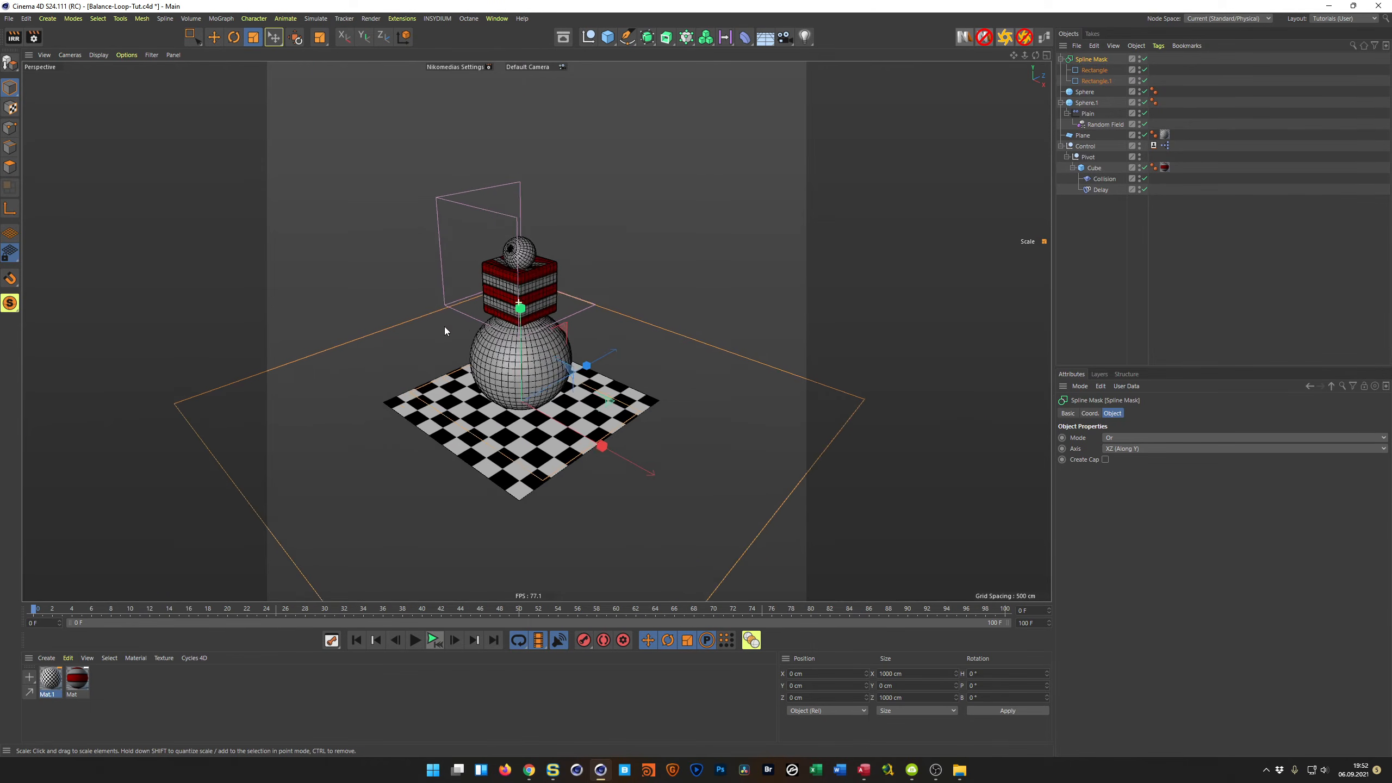
pyautogui.scroll(5, 516, 346)
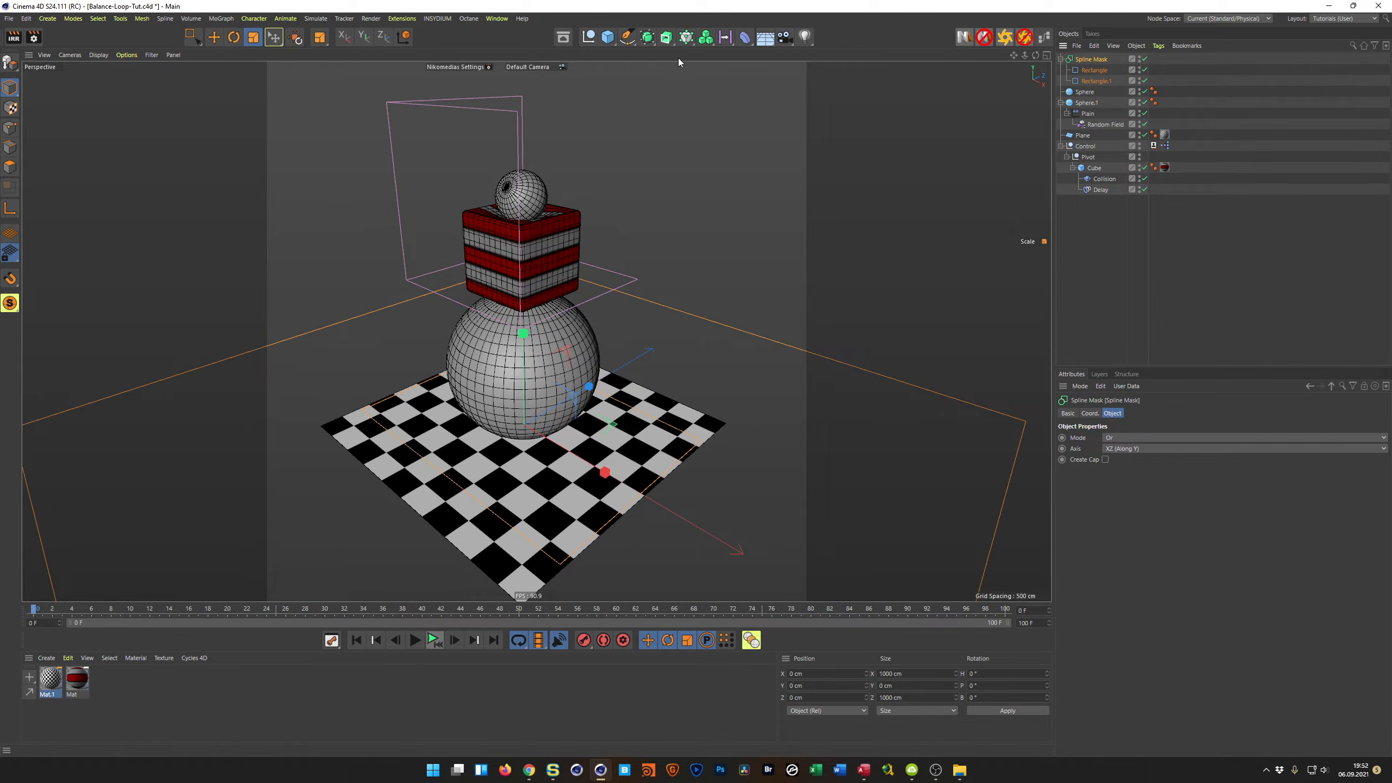
pyautogui.keyDown('alt'); pyautogui.click(664, 41); pyautogui.keyUp('alt')
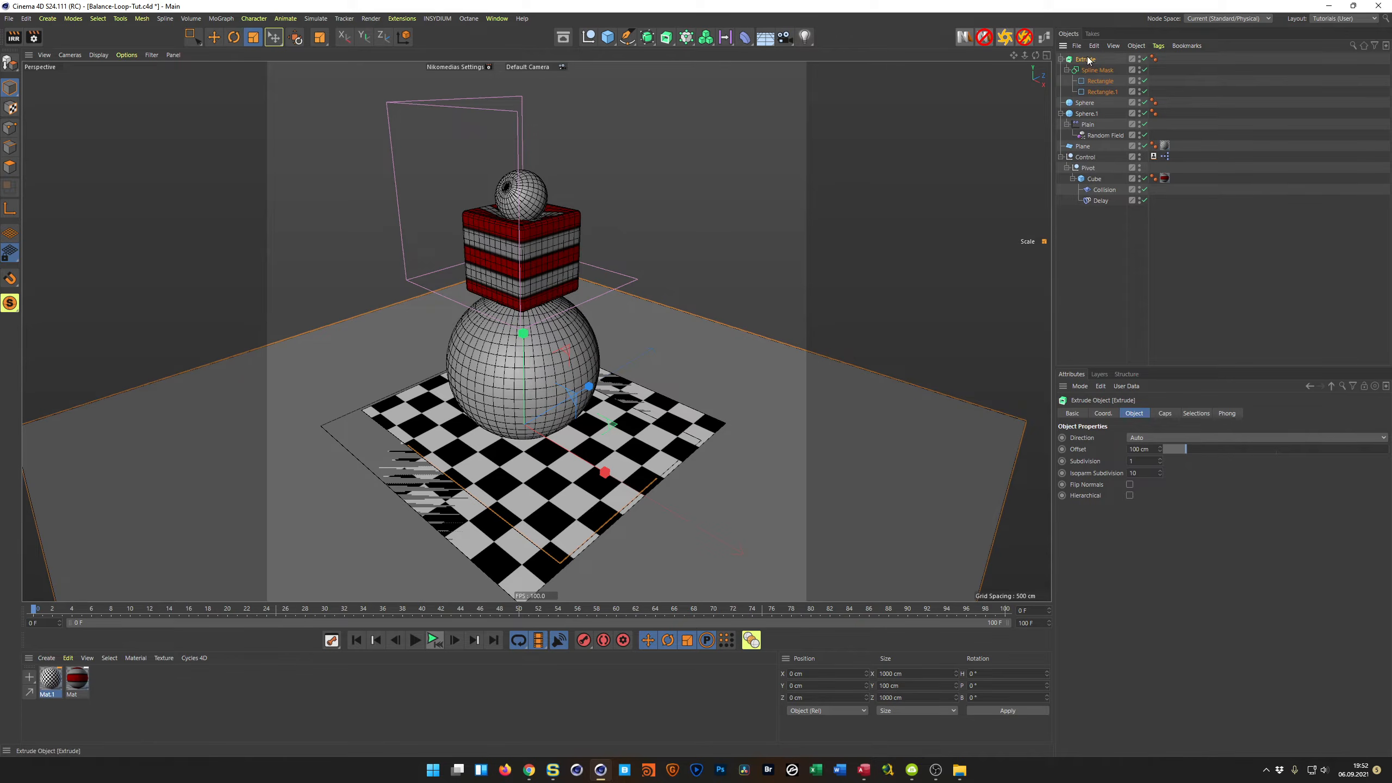
pyautogui.click(1152, 437)
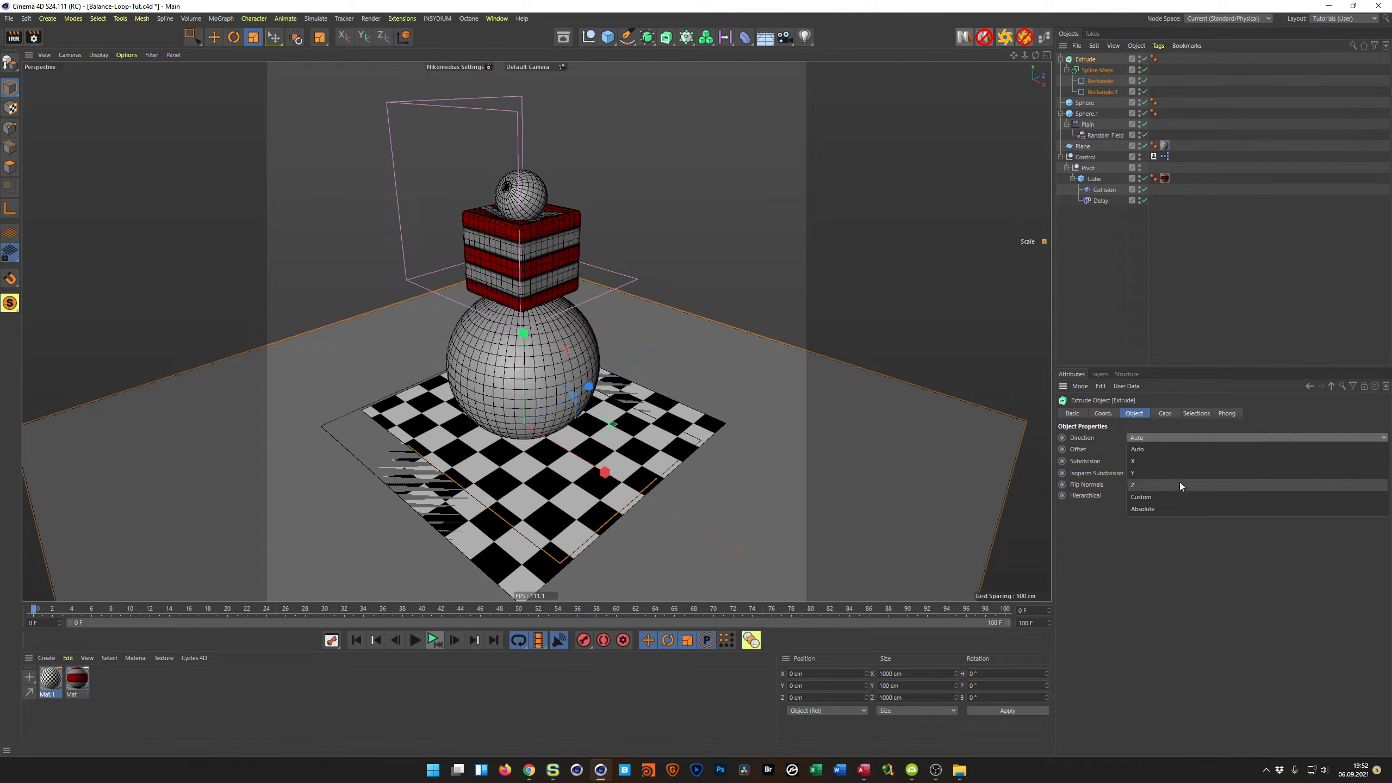
pyautogui.click(1176, 473)
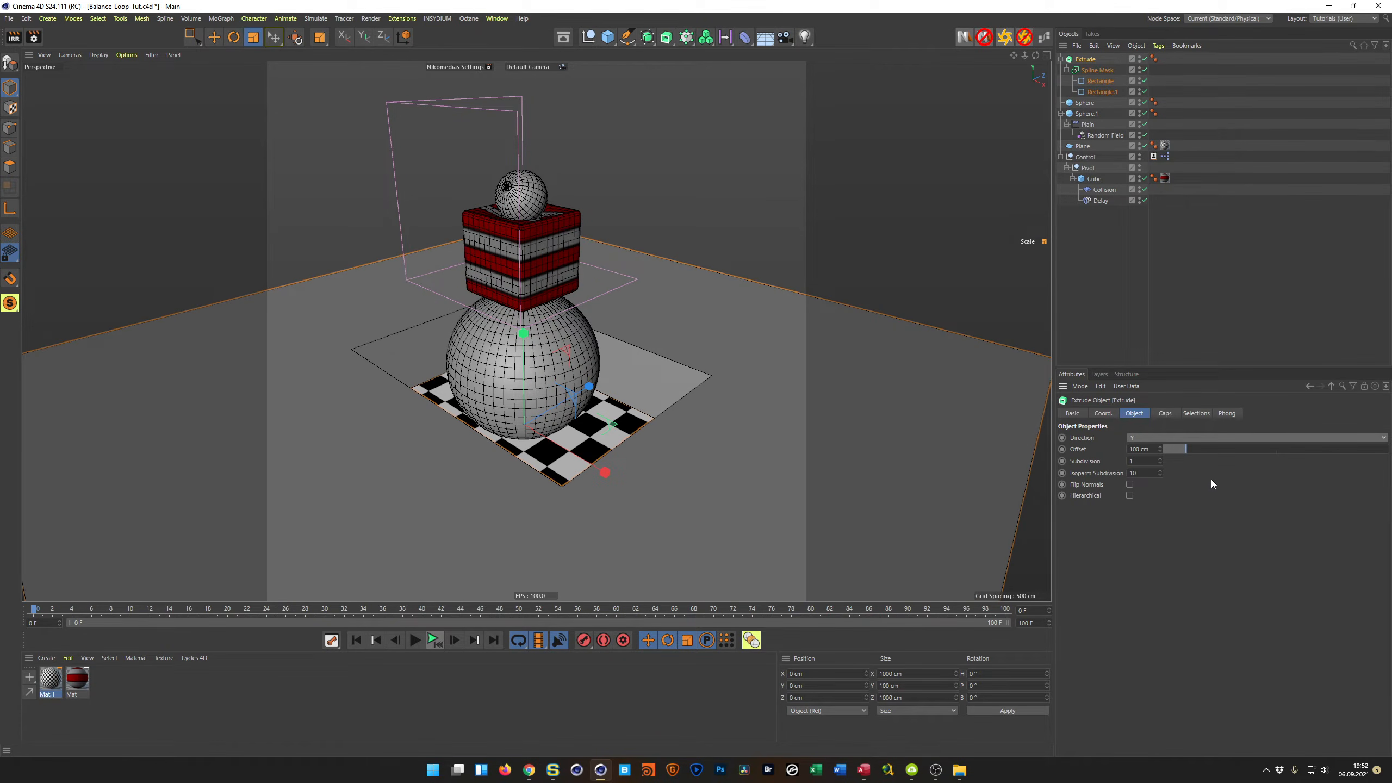
# Set the Extrude object's offset to 30 cm and reframe the stack above the floor opening
pyautogui.click(1140, 449)
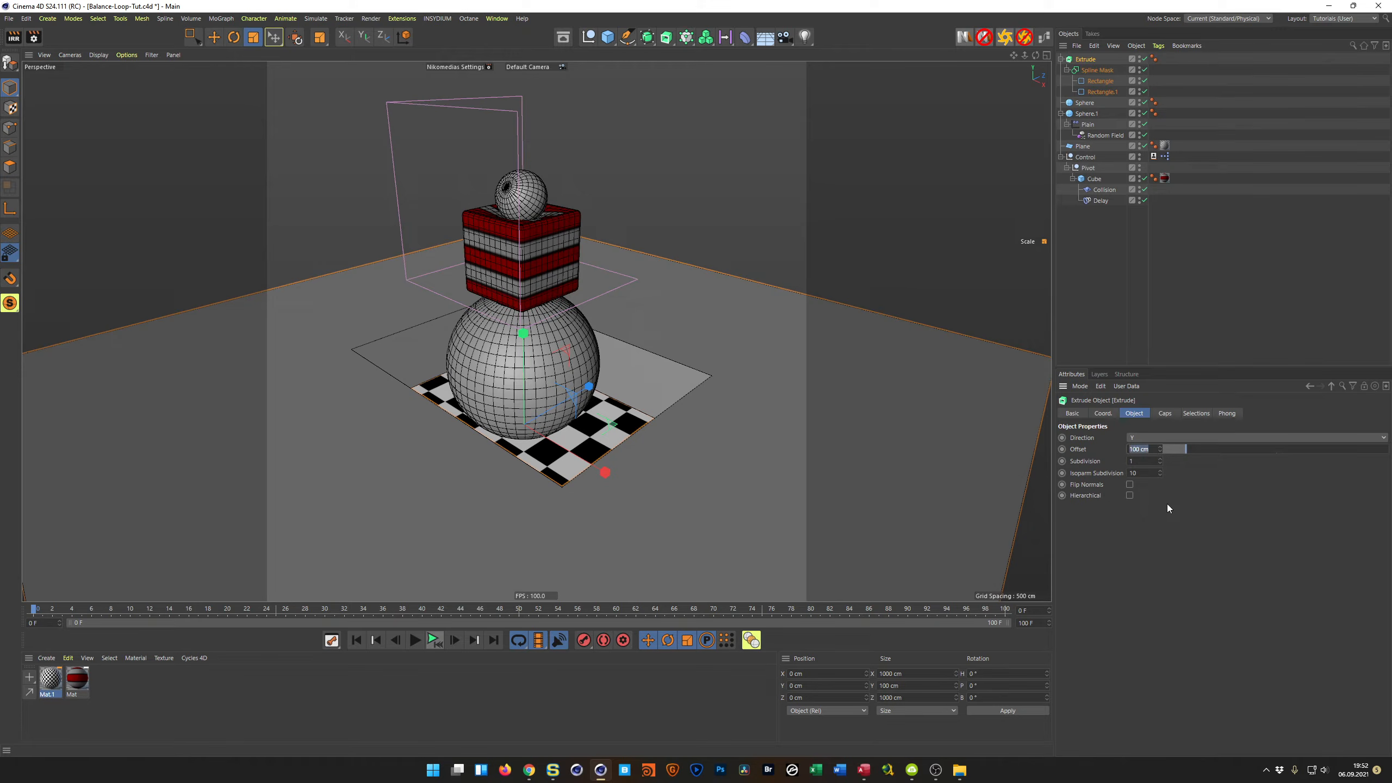
pyautogui.write('20')
pyautogui.press('Return')
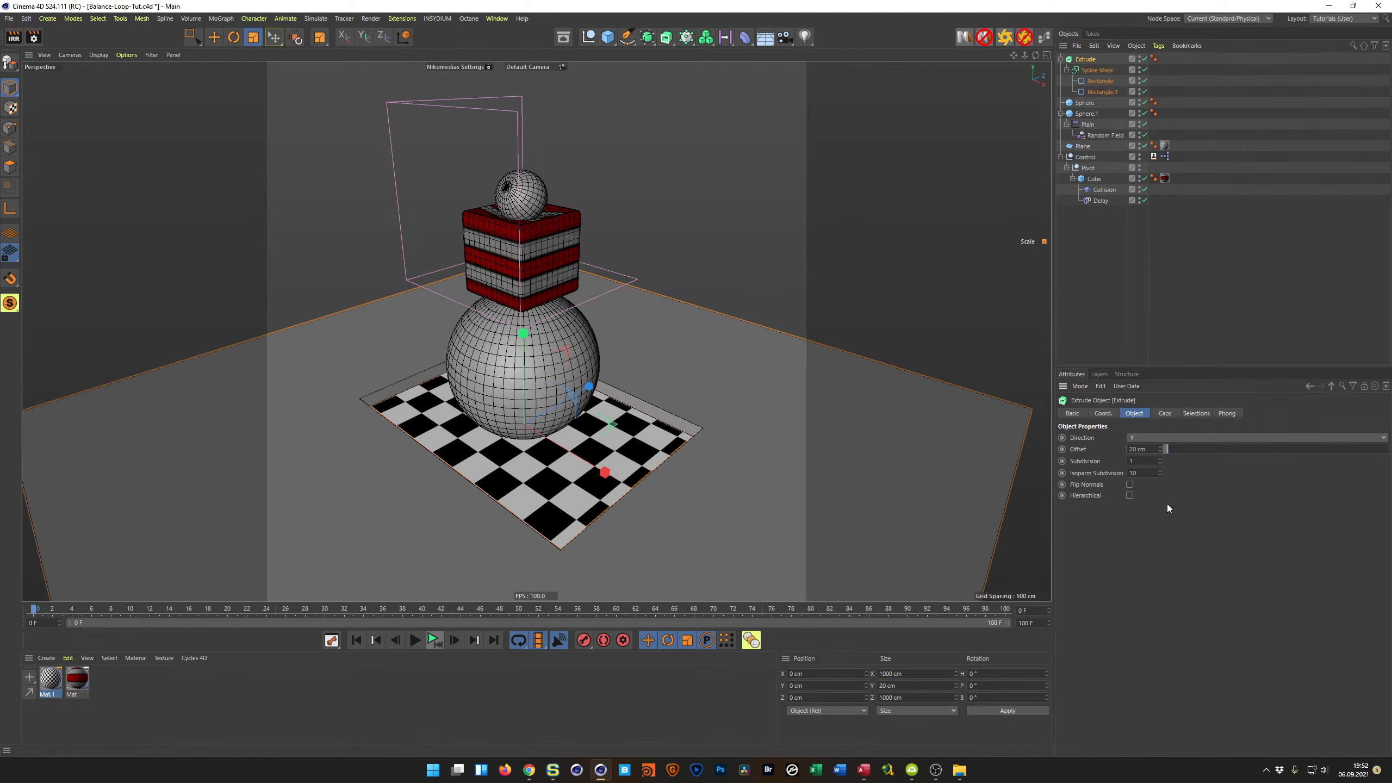
pyautogui.click(1151, 449)
pyautogui.write('30')
pyautogui.press('Return')
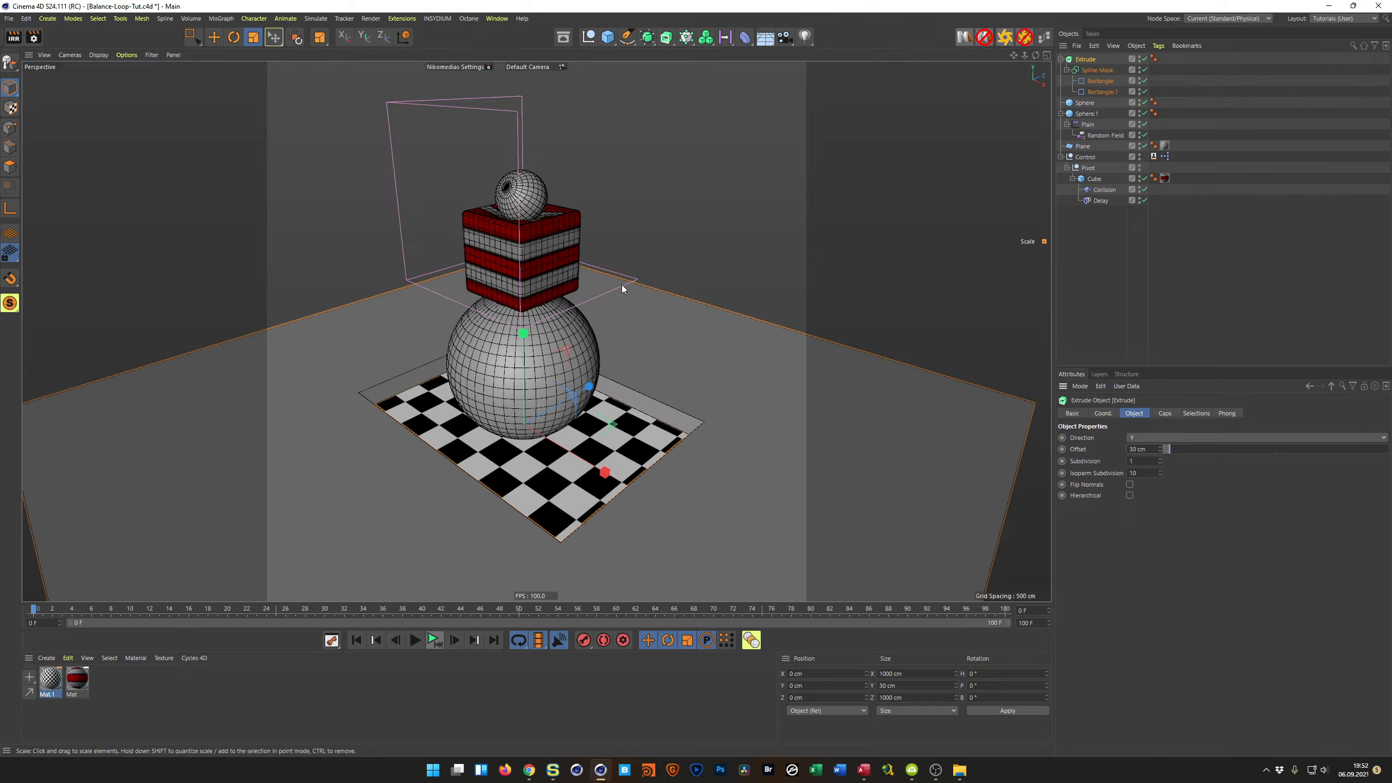
pyautogui.scroll(5, 596, 357)
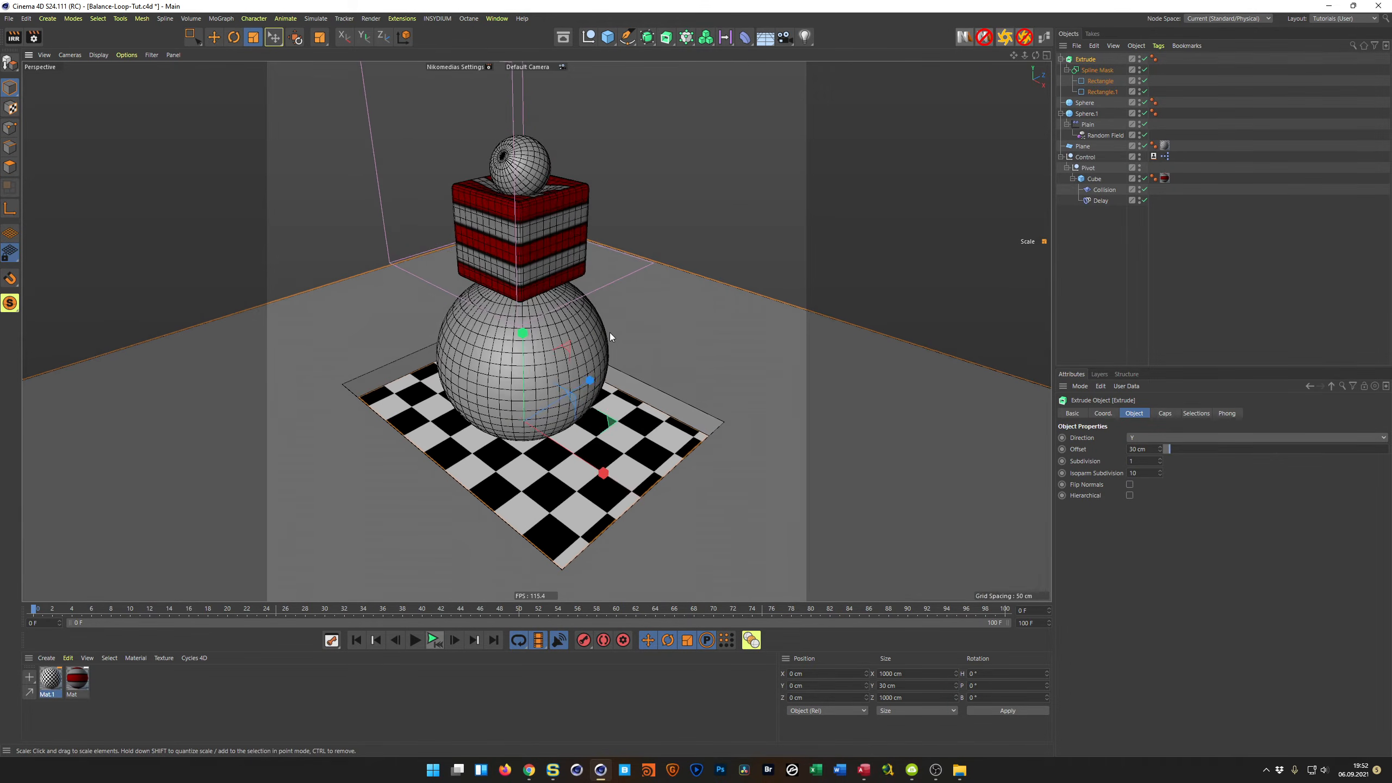
pyautogui.keyDown('alt'); pyautogui.moveTo(609, 333); pyautogui.dragTo(595, 368, button='middle'); pyautogui.keyUp('alt')
pyautogui.moveTo(598, 368)
pyautogui.keyDown('alt'); pyautogui.mouseDown(button='right')
pyautogui.moveTo(610, 358)
pyautogui.moveTo(604, 368)
pyautogui.mouseUp(button='right'); pyautogui.keyUp('alt')
pyautogui.keyDown('alt'); pyautogui.moveTo(603, 372); pyautogui.dragTo(600, 385, button='middle'); pyautogui.keyUp('alt')
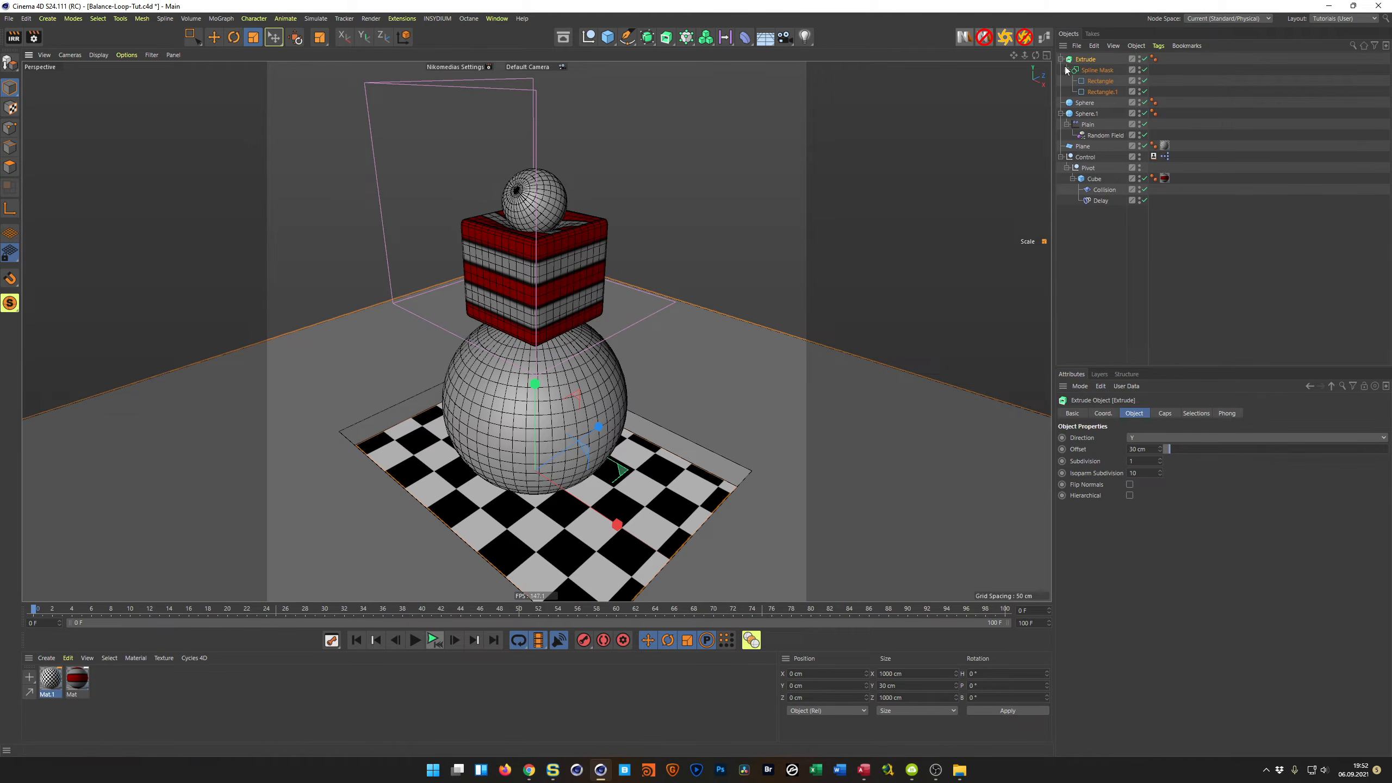
# Save the scene, add a camera, look through it and set its focal length to 80 mm
pyautogui.hotkey('ctrl', 's')
pyautogui.click(787, 41)
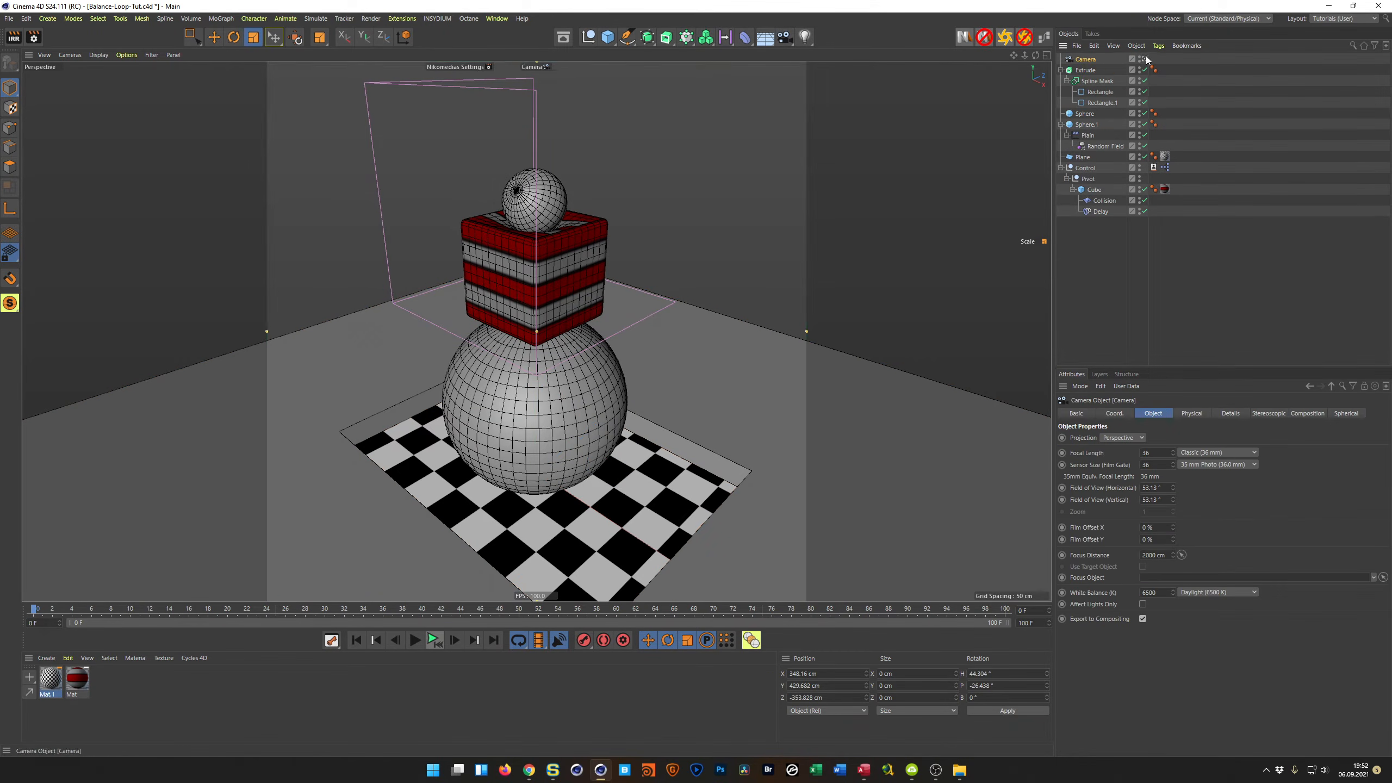
pyautogui.moveTo(1155, 453); pyautogui.dragTo(1117, 455)
pyautogui.write('80')
pyautogui.press('Return')
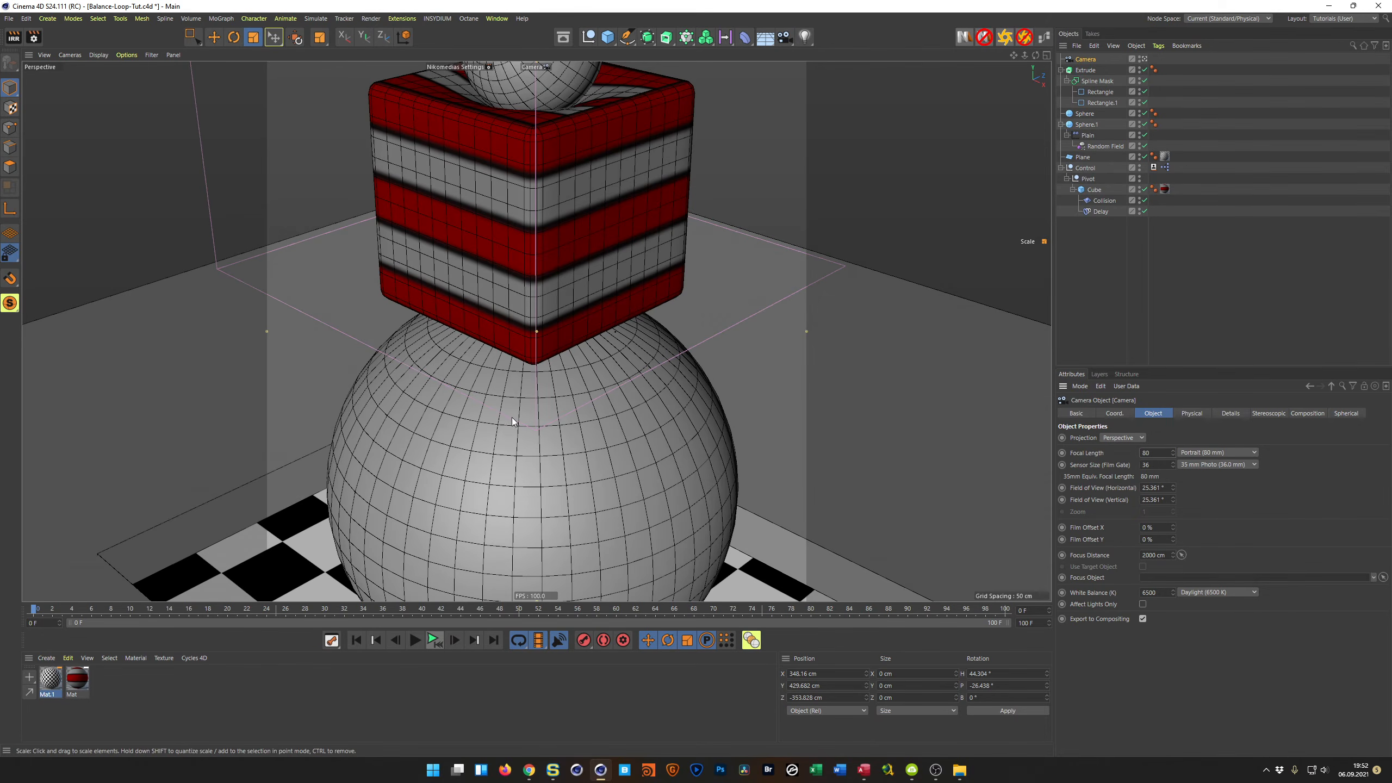
# Reframe the camera so the whole stack and floor opening fit the frame, and play the animation to check the composition
pyautogui.scroll(-6, 511, 417)
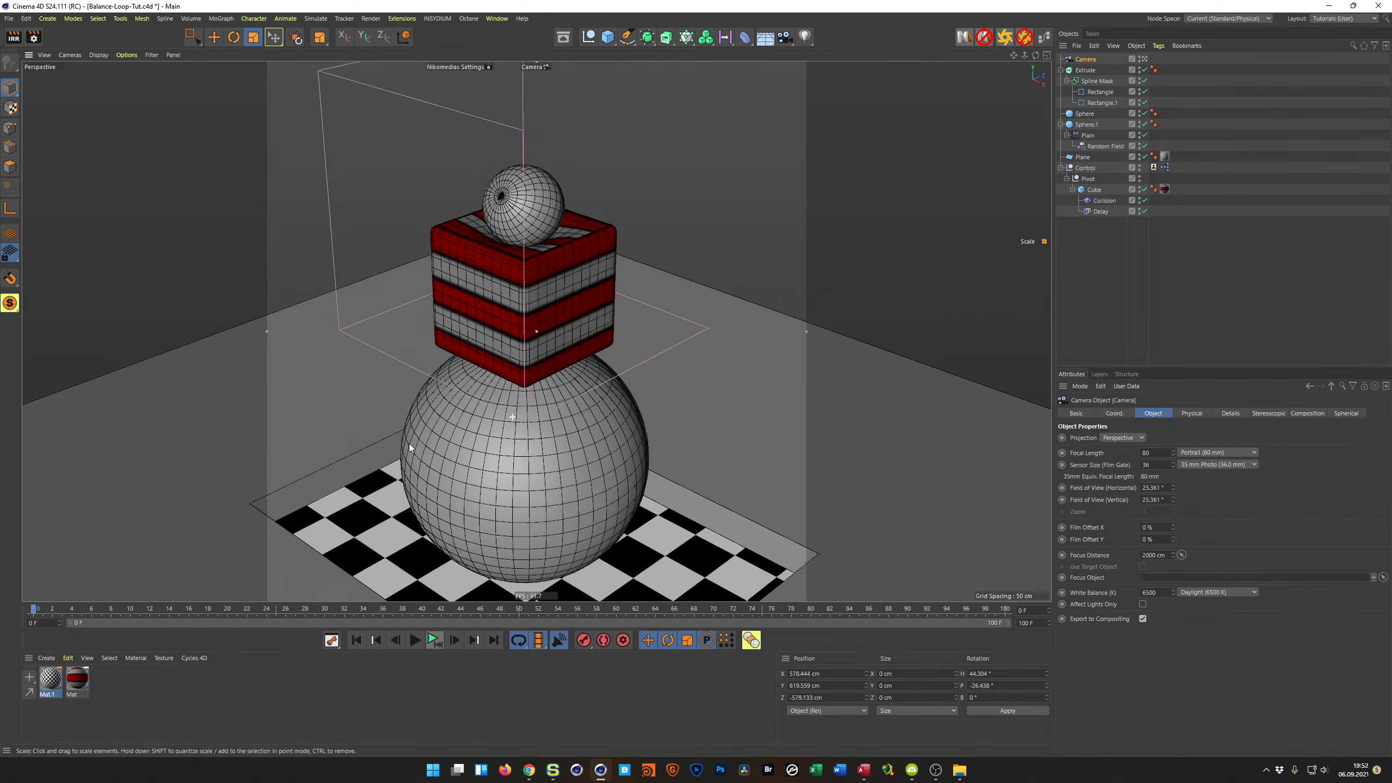
pyautogui.scroll(-5, 409, 444)
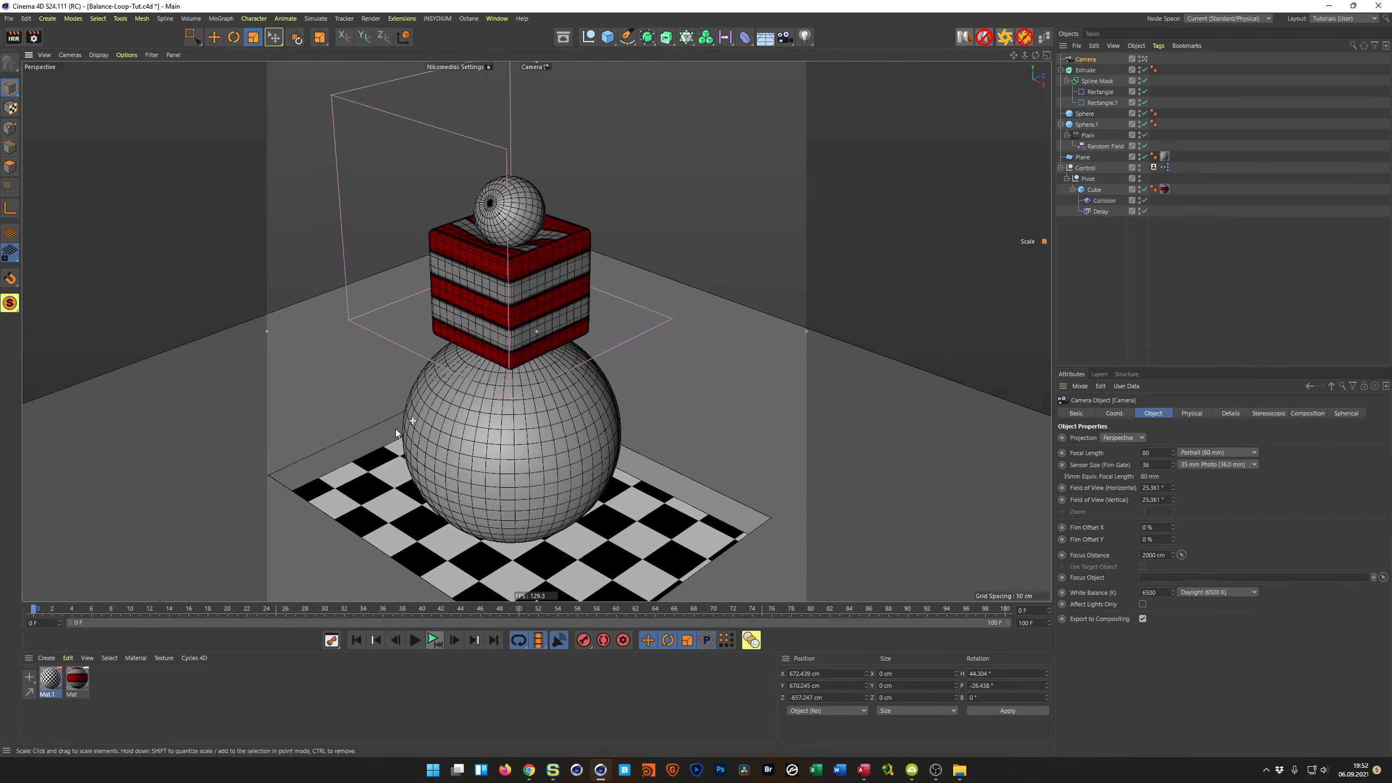
pyautogui.scroll(-4, 428, 434)
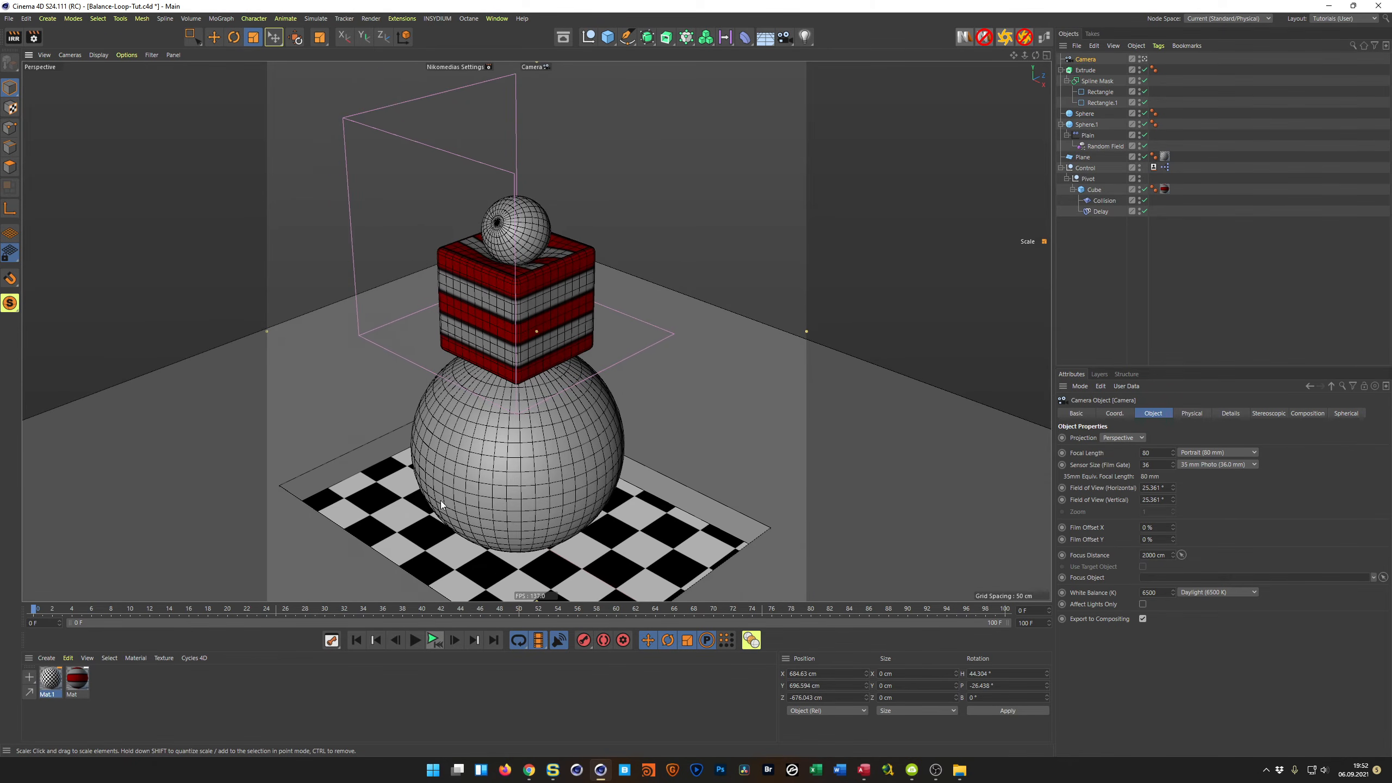
pyautogui.click(433, 639)
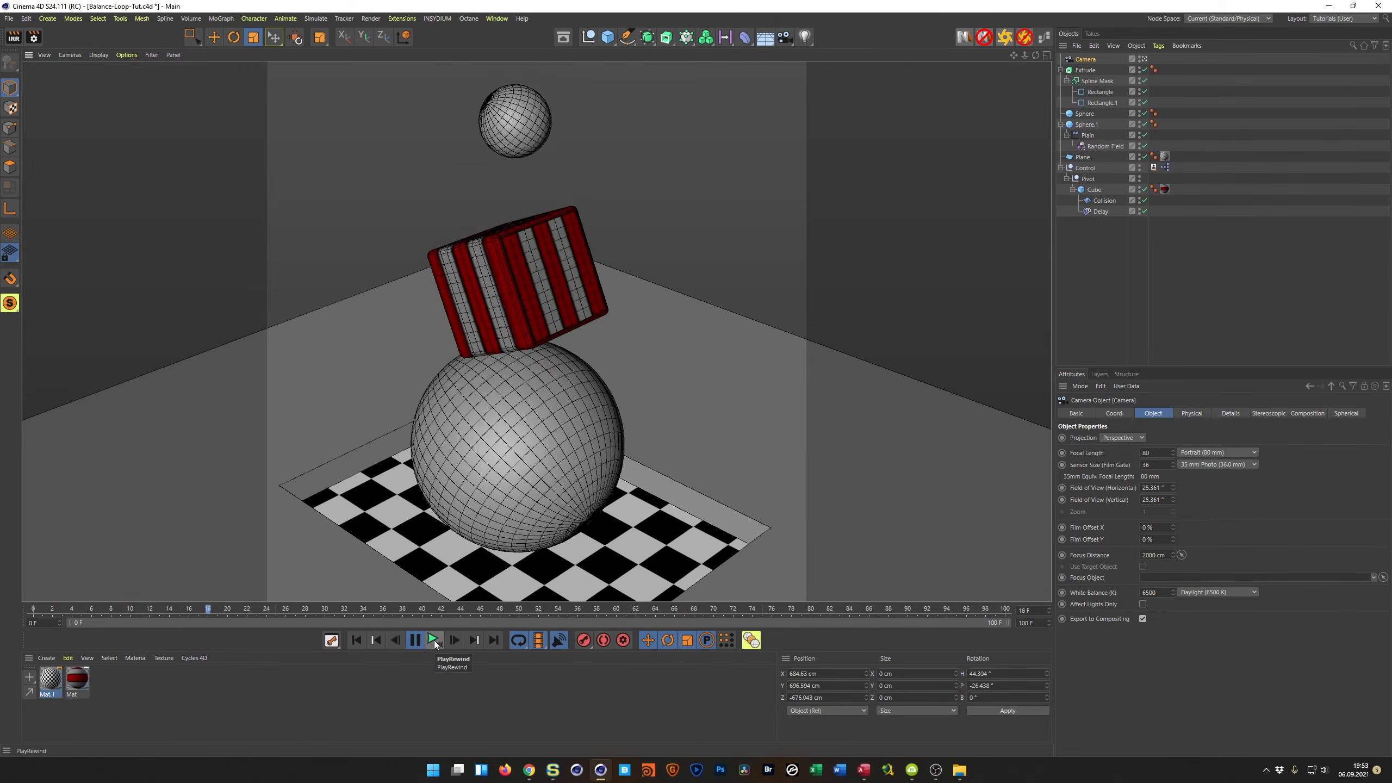
pyautogui.click(434, 640)
pyautogui.keyDown('alt'); pyautogui.moveTo(492, 464); pyautogui.dragTo(494, 468); pyautogui.keyUp('alt')
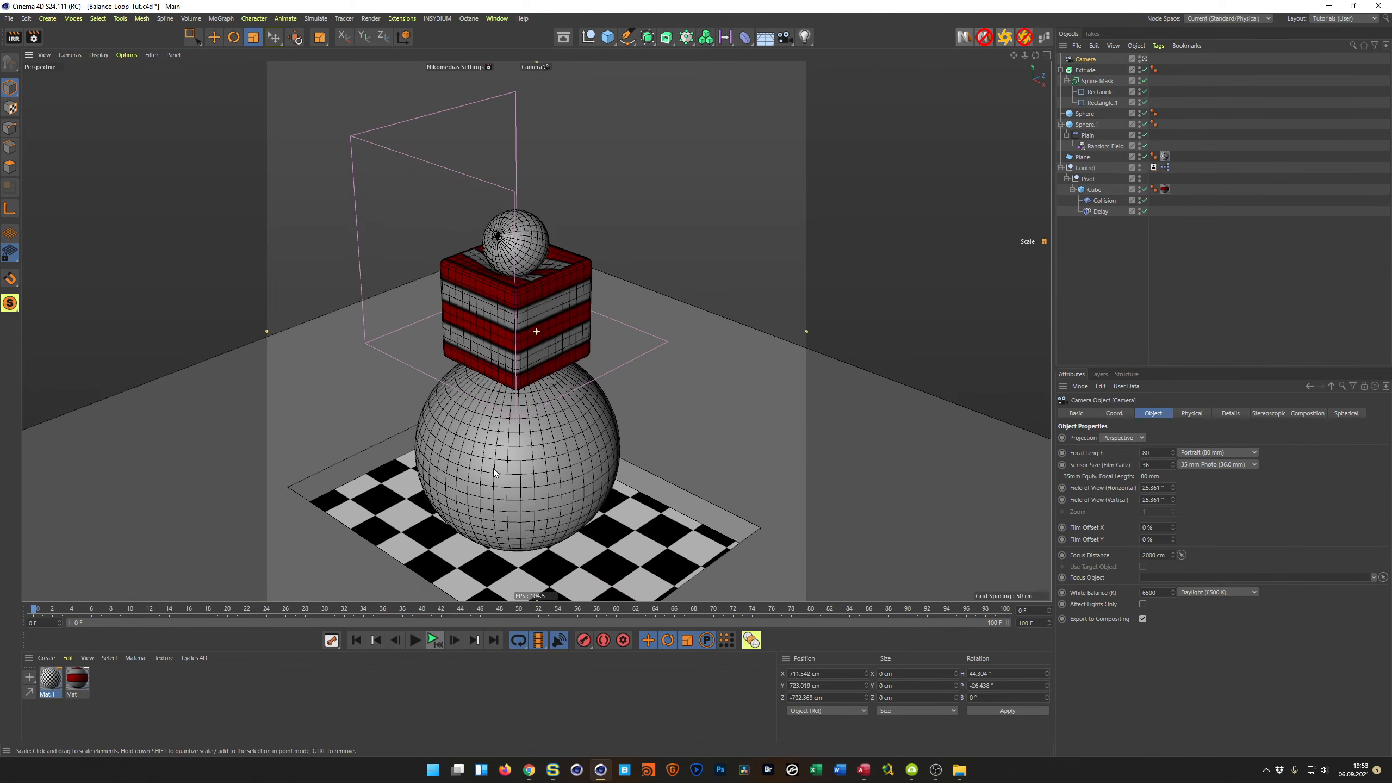
pyautogui.keyDown('alt'); pyautogui.moveTo(493, 467); pyautogui.dragTo(492, 480, button='middle'); pyautogui.keyUp('alt')
pyautogui.keyDown('alt'); pyautogui.moveTo(492, 480); pyautogui.dragTo(494, 481); pyautogui.keyUp('alt')
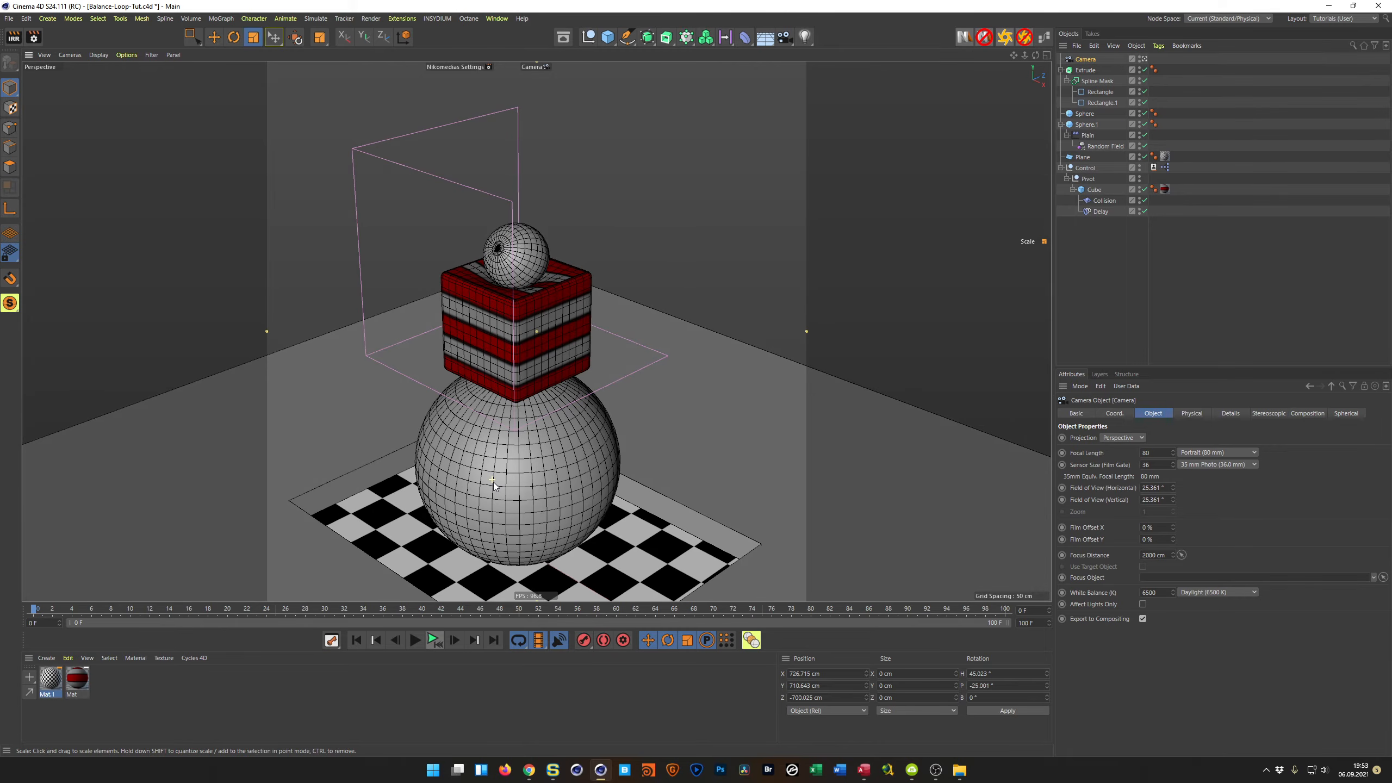
pyautogui.click(434, 636)
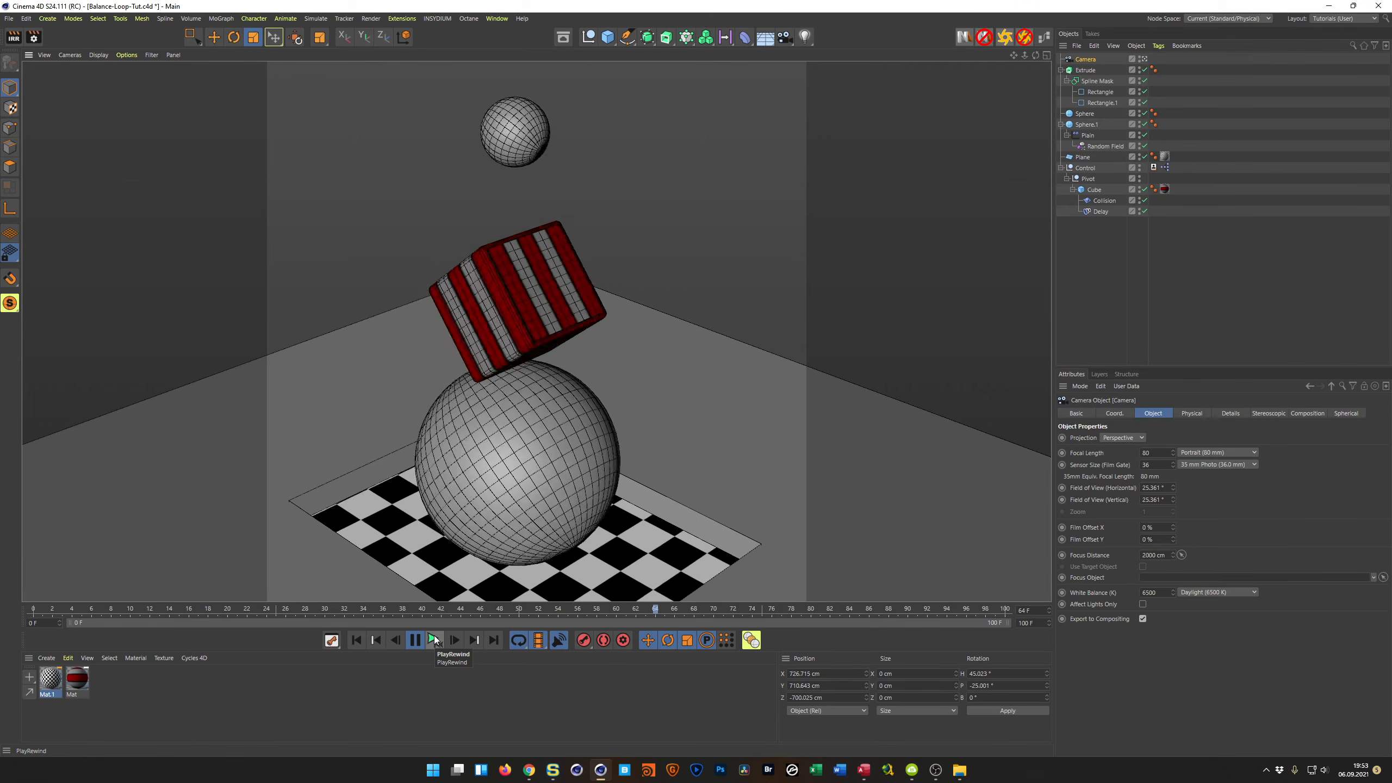
pyautogui.click(433, 637)
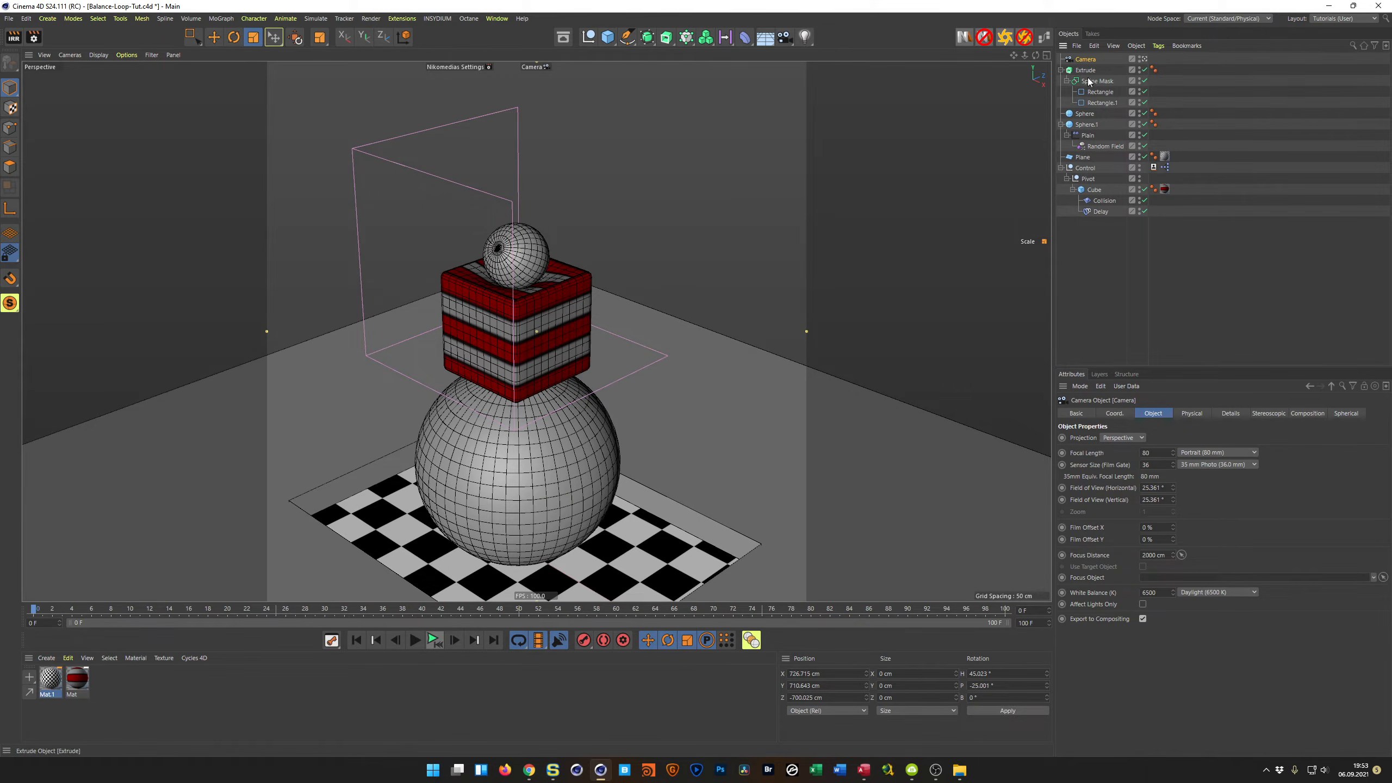
# Add a Protection tag to the camera to lock its framing and save the scene
pyautogui.rightClick(1087, 58)
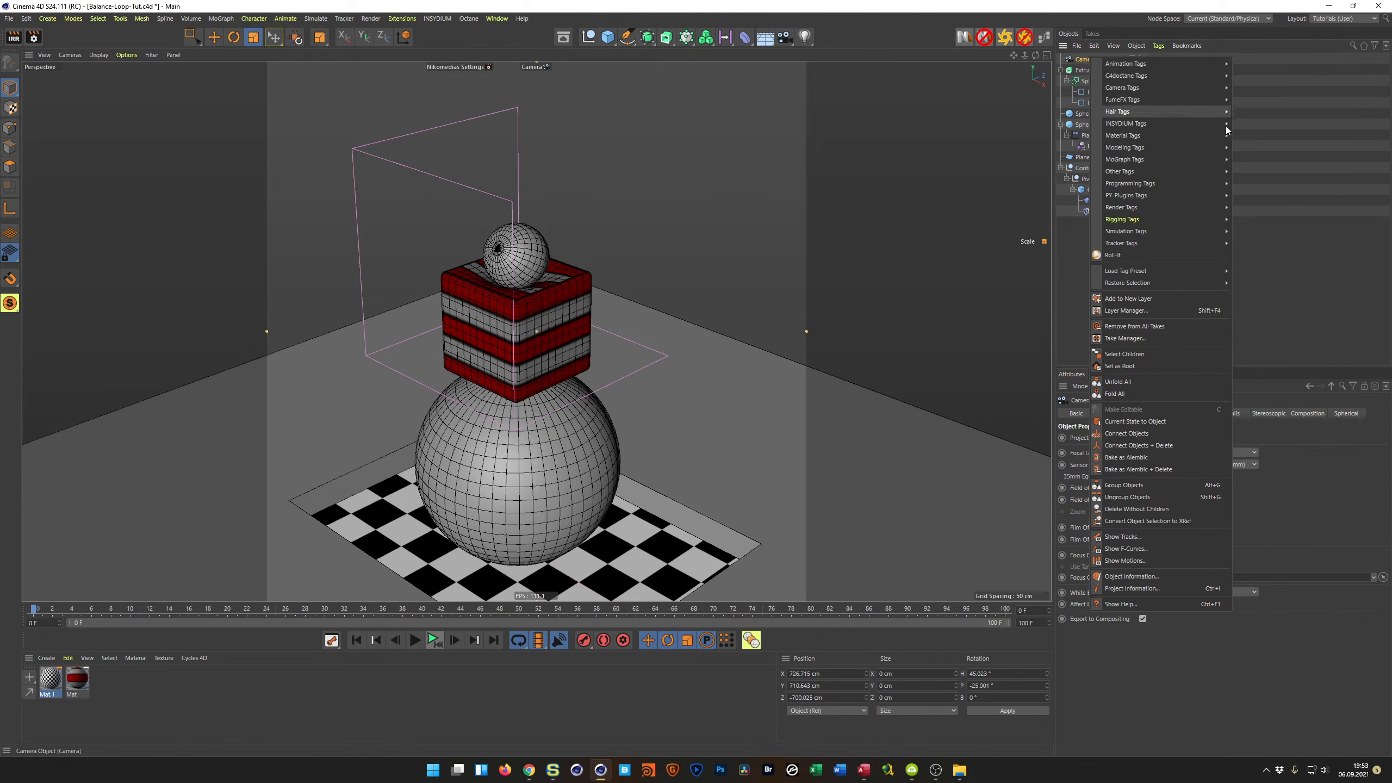
pyautogui.moveTo(1184, 220)
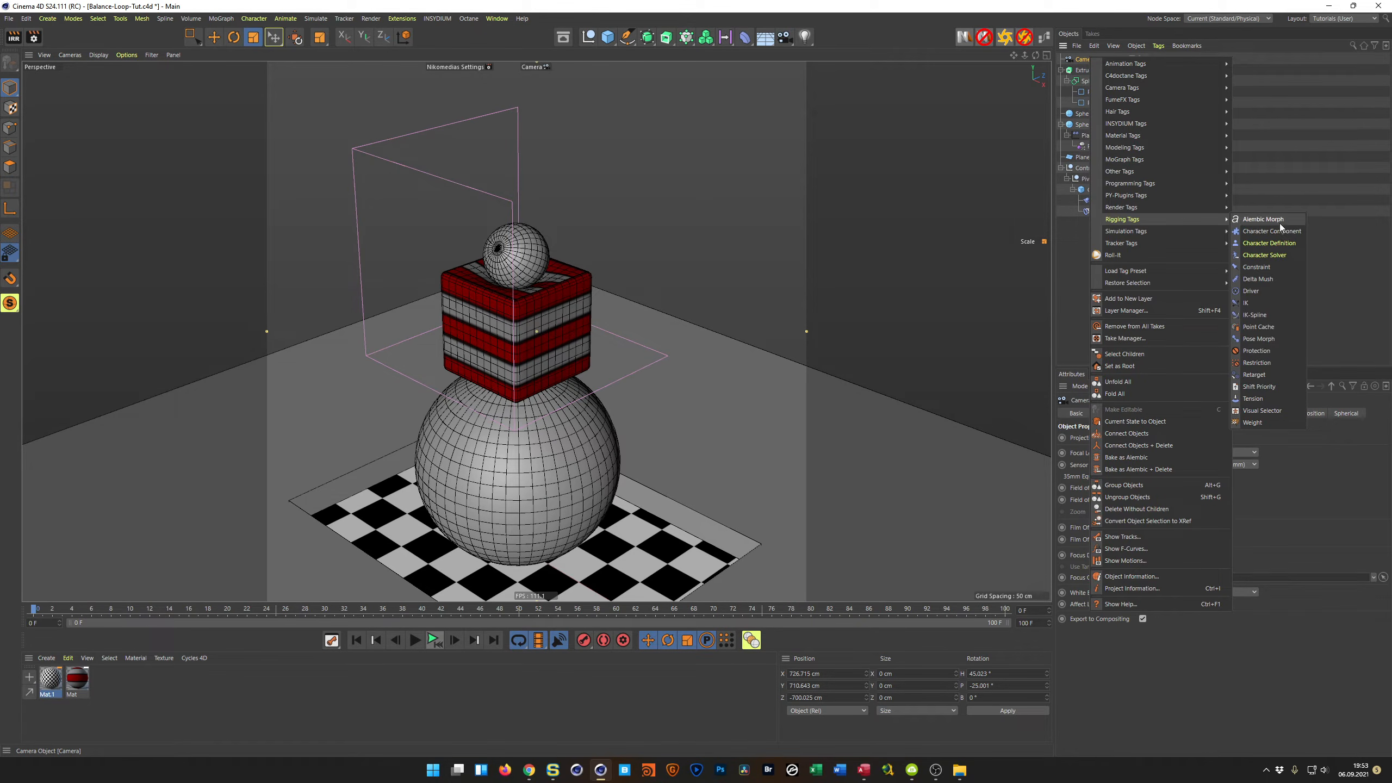
pyautogui.click(1263, 349)
pyautogui.hotkey('ctrl', 's')
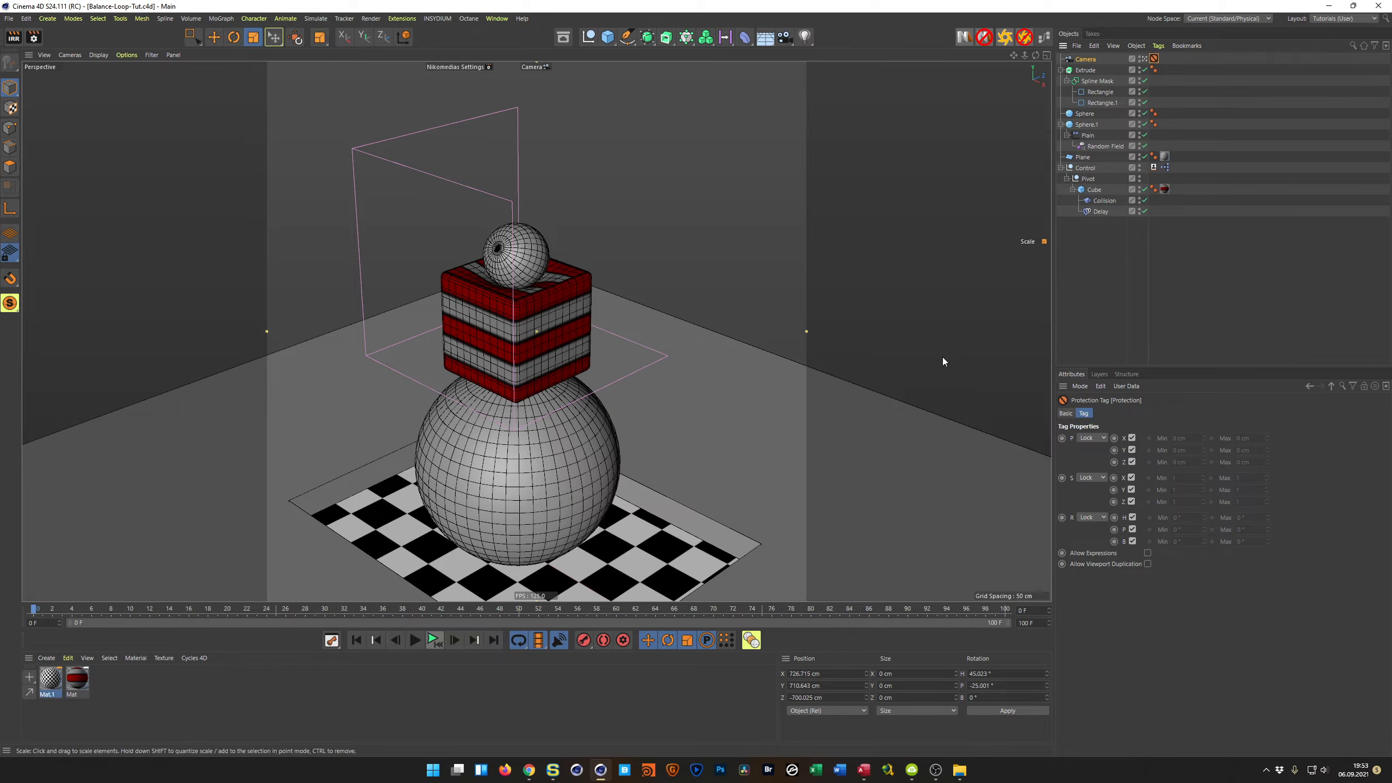
# Return to the default camera view and make the Extrude floor object editable
pyautogui.click(1143, 59)
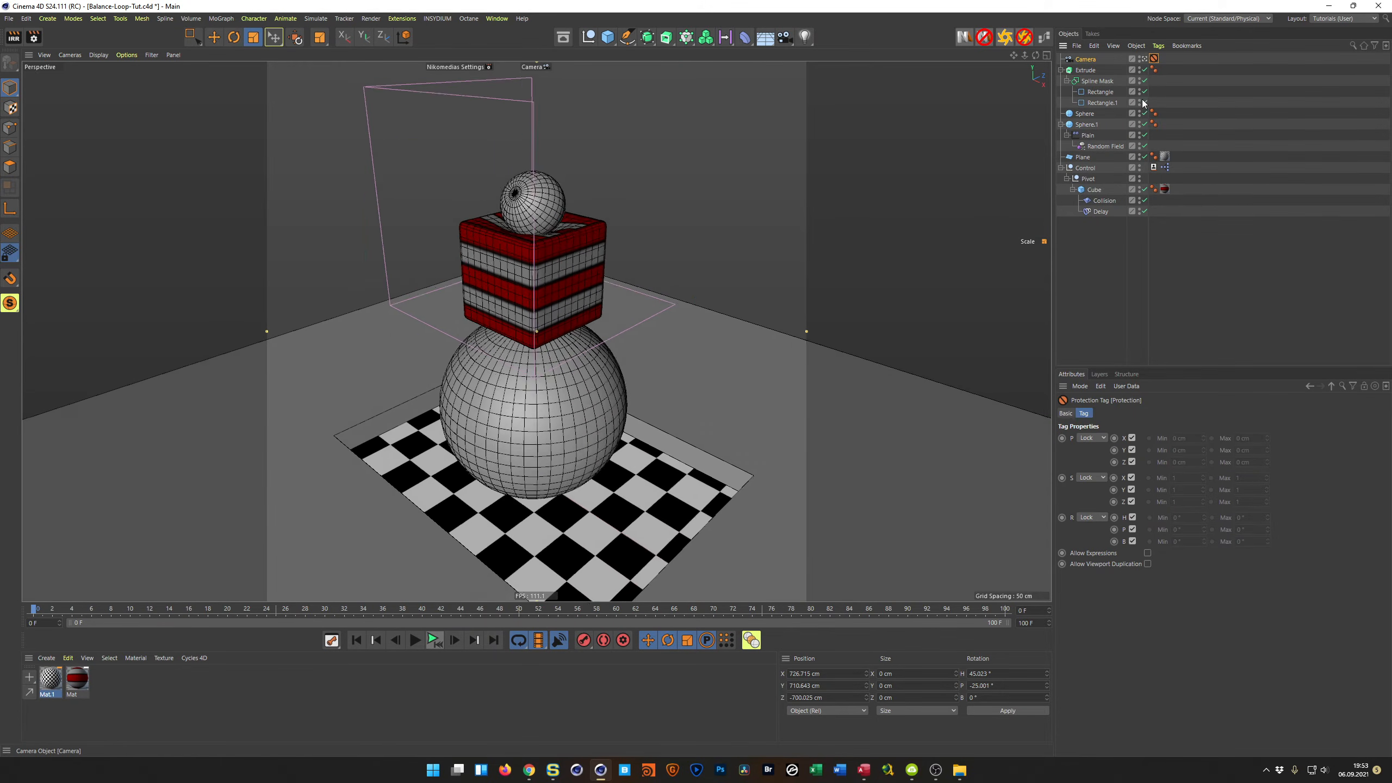
pyautogui.click(1139, 59)
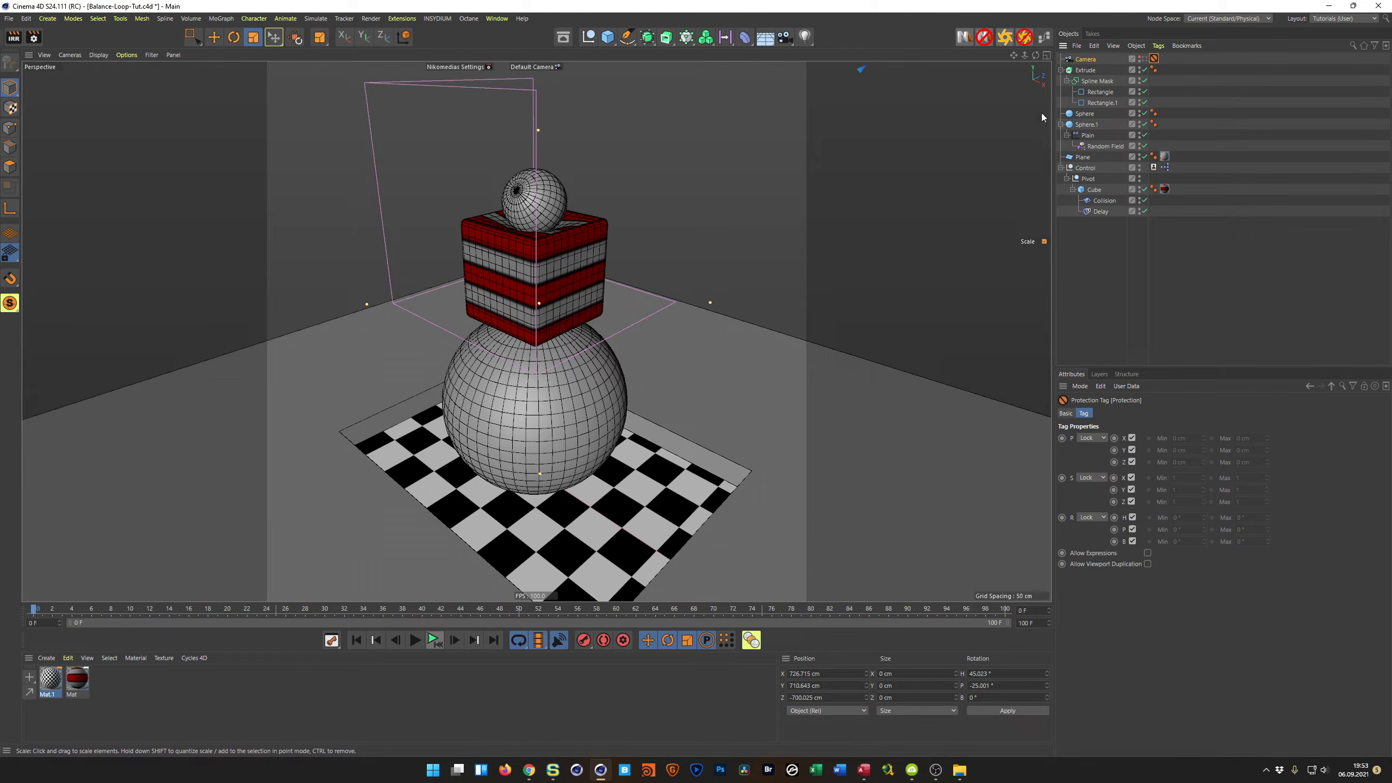
pyautogui.click(1085, 70)
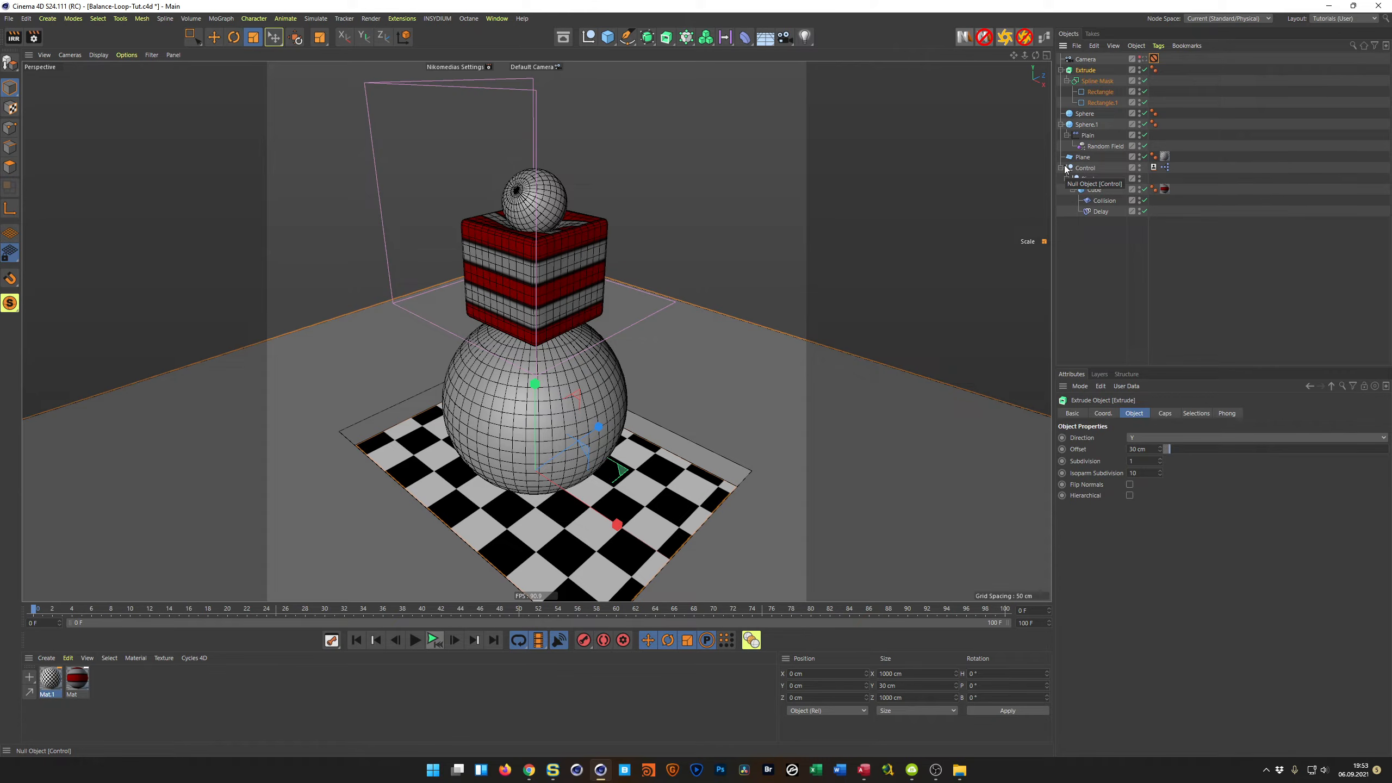
pyautogui.press('c')
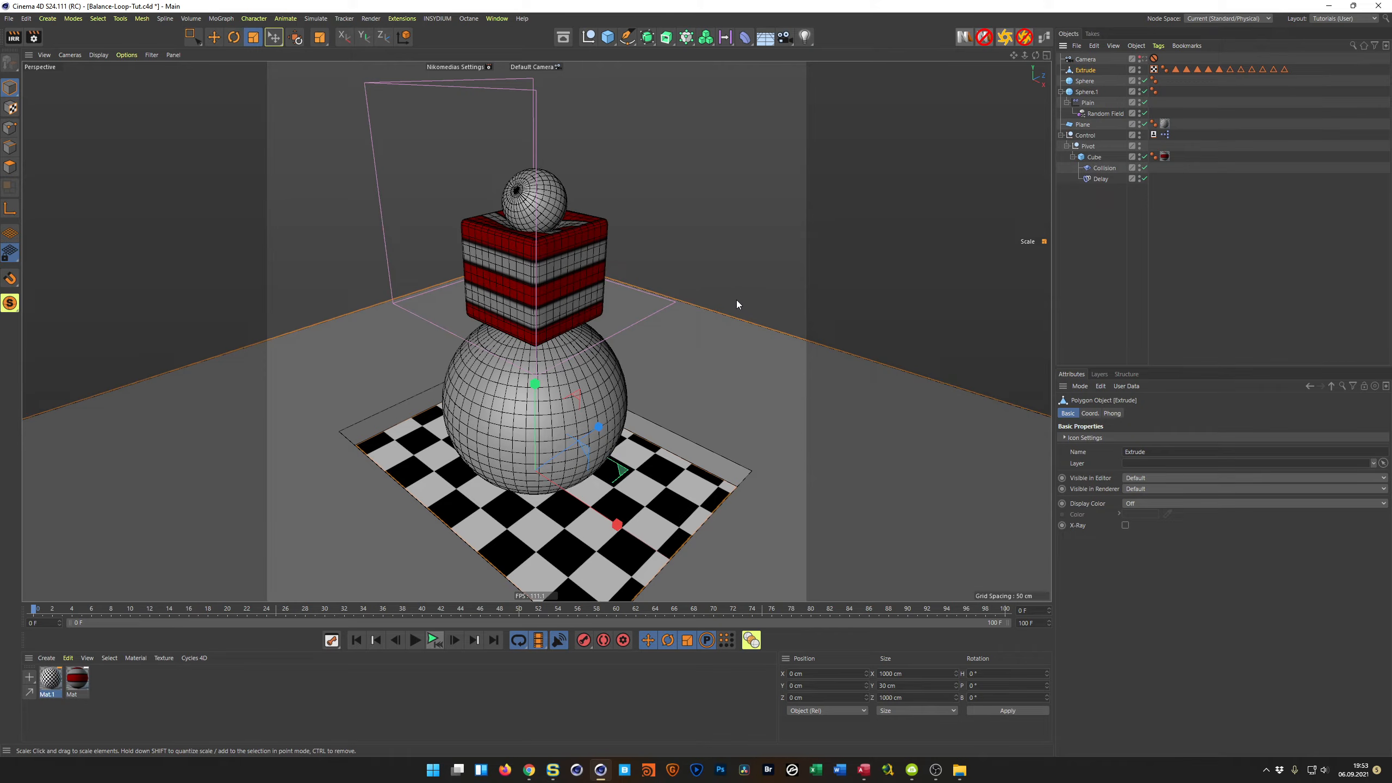
# Select the loop of outer side polygons on the floor and extrude it outward by about 102 cm
pyautogui.keyDown('alt'); pyautogui.moveTo(631, 318); pyautogui.dragTo(565, 337, button='right'); pyautogui.keyUp('alt')
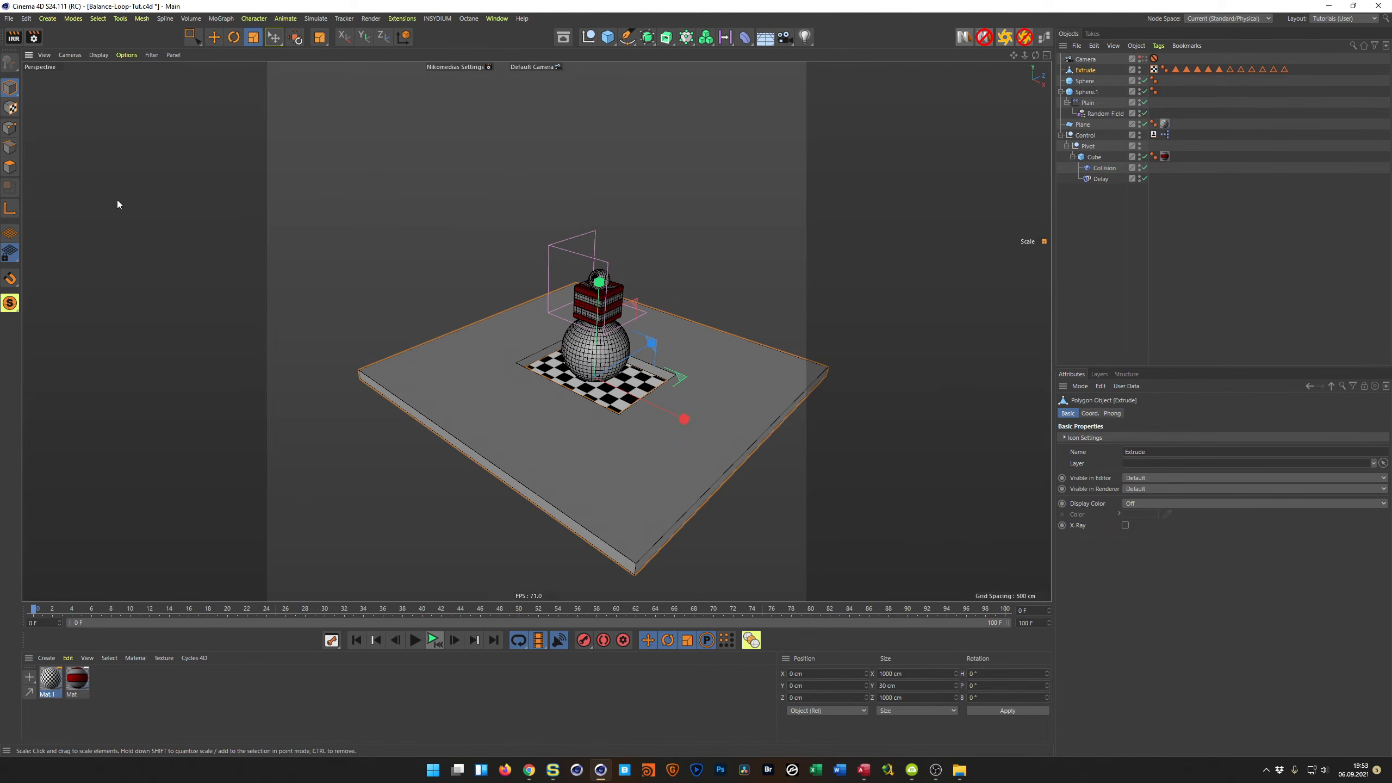
pyautogui.click(10, 167)
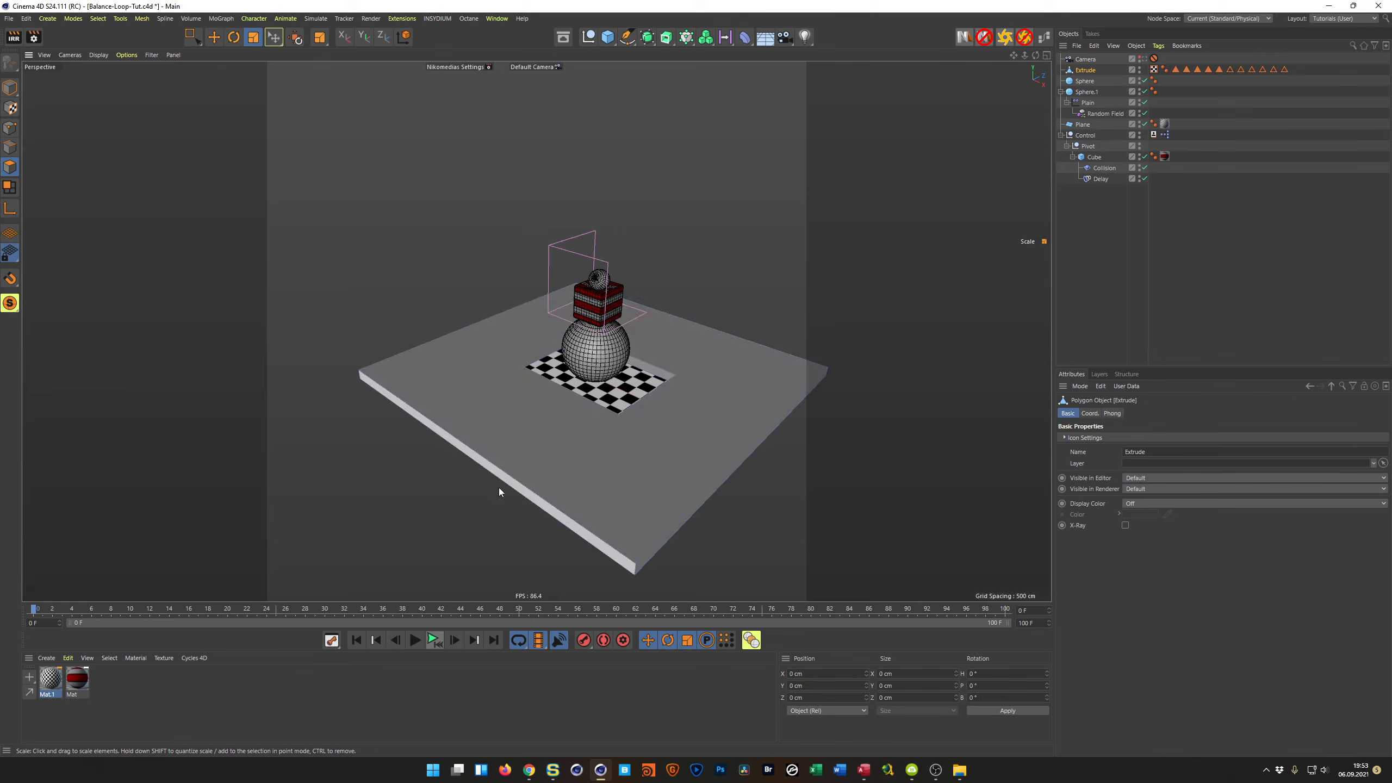
pyautogui.press('u')
pyautogui.press('l')
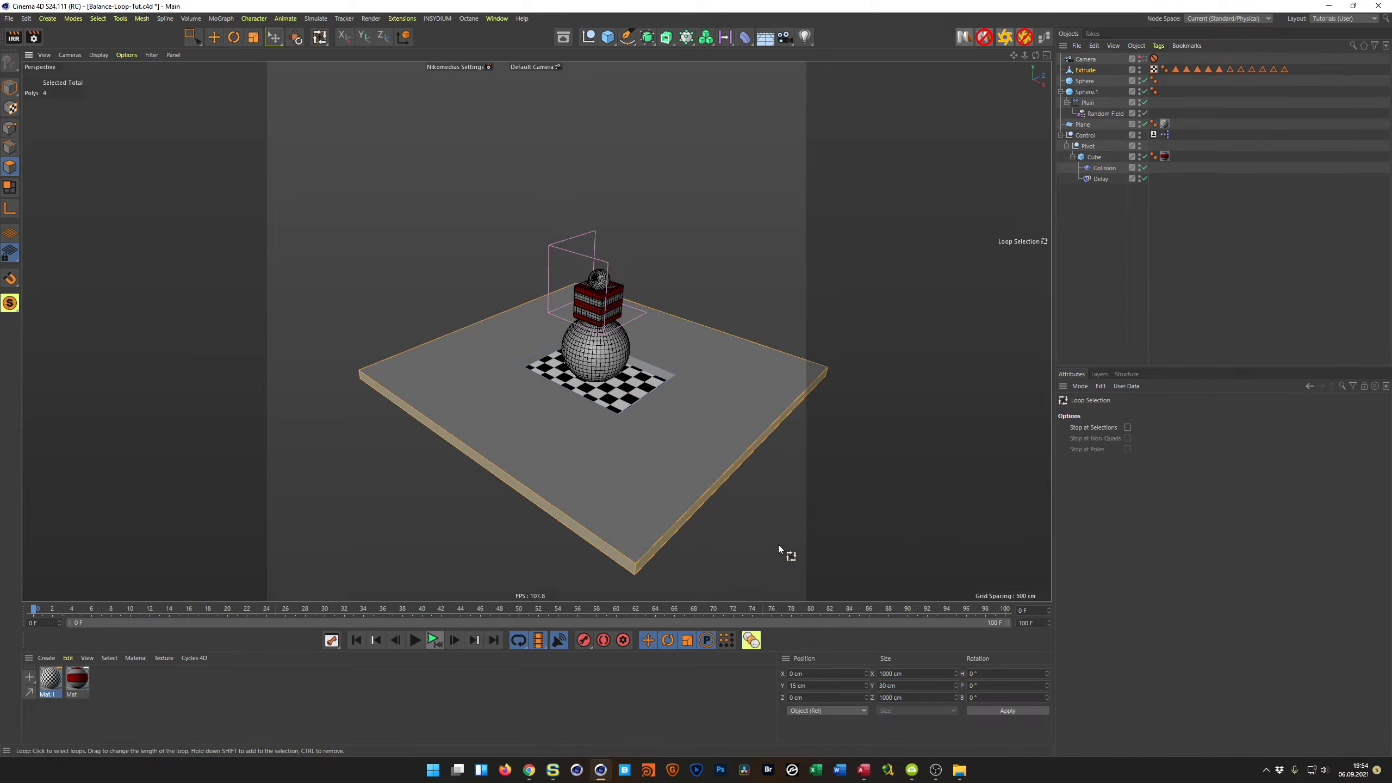
pyautogui.press('d')
pyautogui.moveTo(791, 527); pyautogui.dragTo(929, 520)
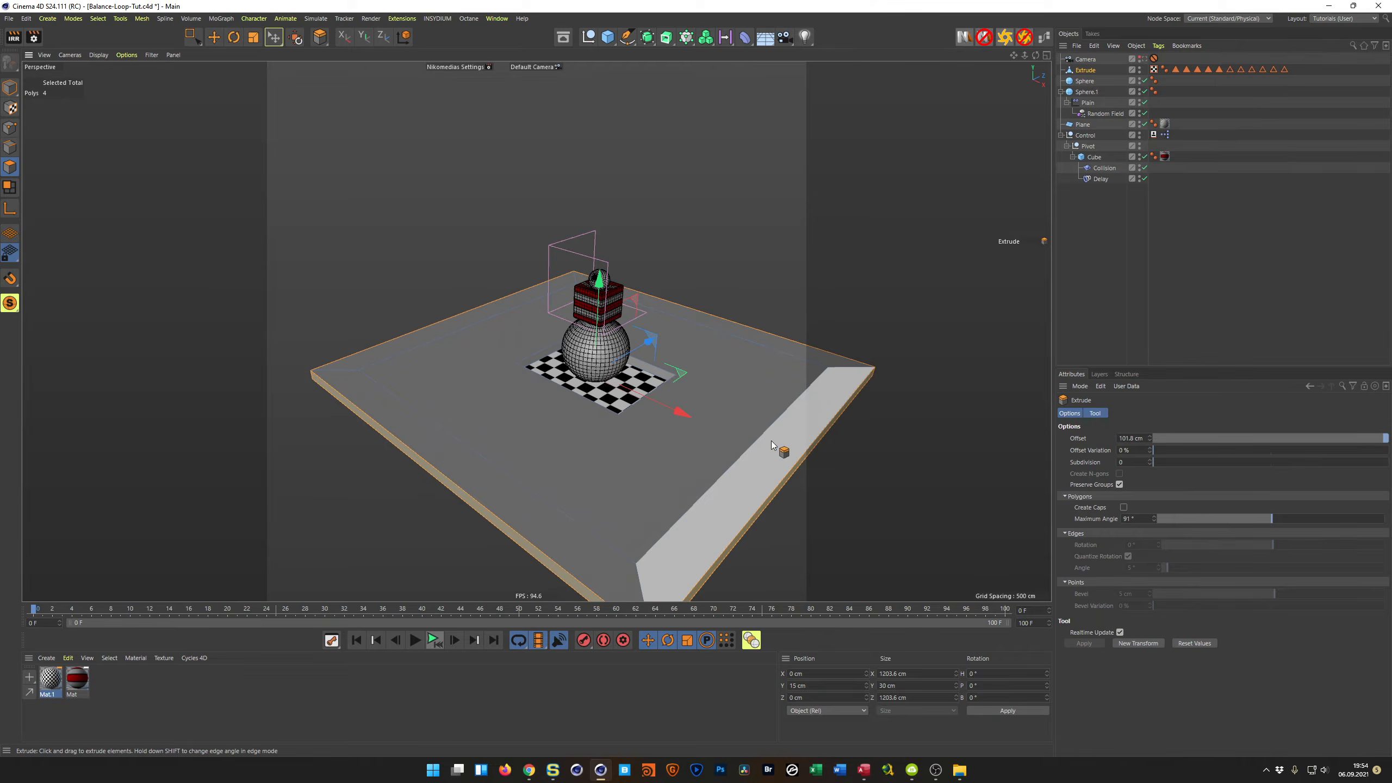
# Select the two rear border polygons, extrude them upward about 555 cm as walls while looking through the camera, and save
pyautogui.keyDown('alt'); pyautogui.moveTo(751, 408); pyautogui.dragTo(712, 448, button='middle'); pyautogui.keyUp('alt')
pyautogui.keyDown('alt'); pyautogui.moveTo(713, 399); pyautogui.dragTo(677, 388); pyautogui.keyUp('alt')
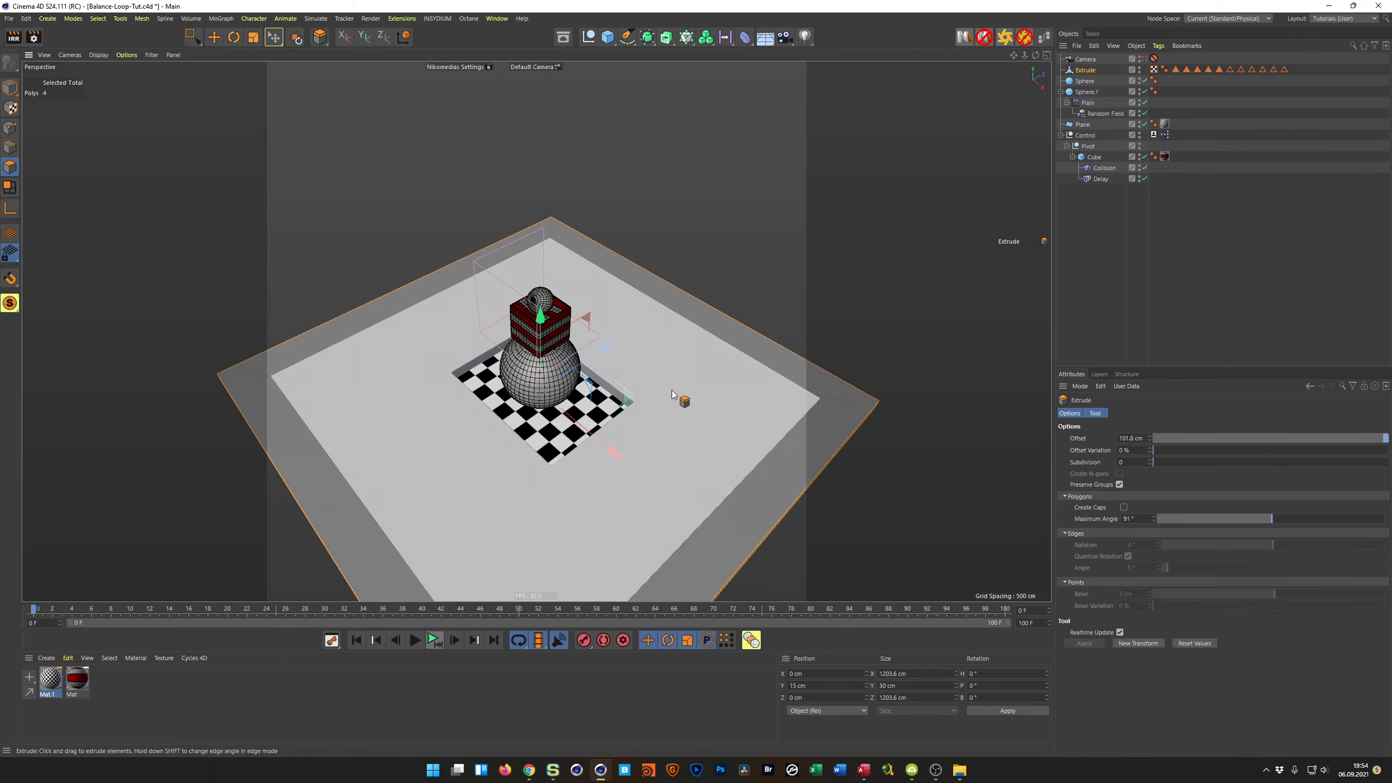
pyautogui.press('9')
pyautogui.click(379, 299)
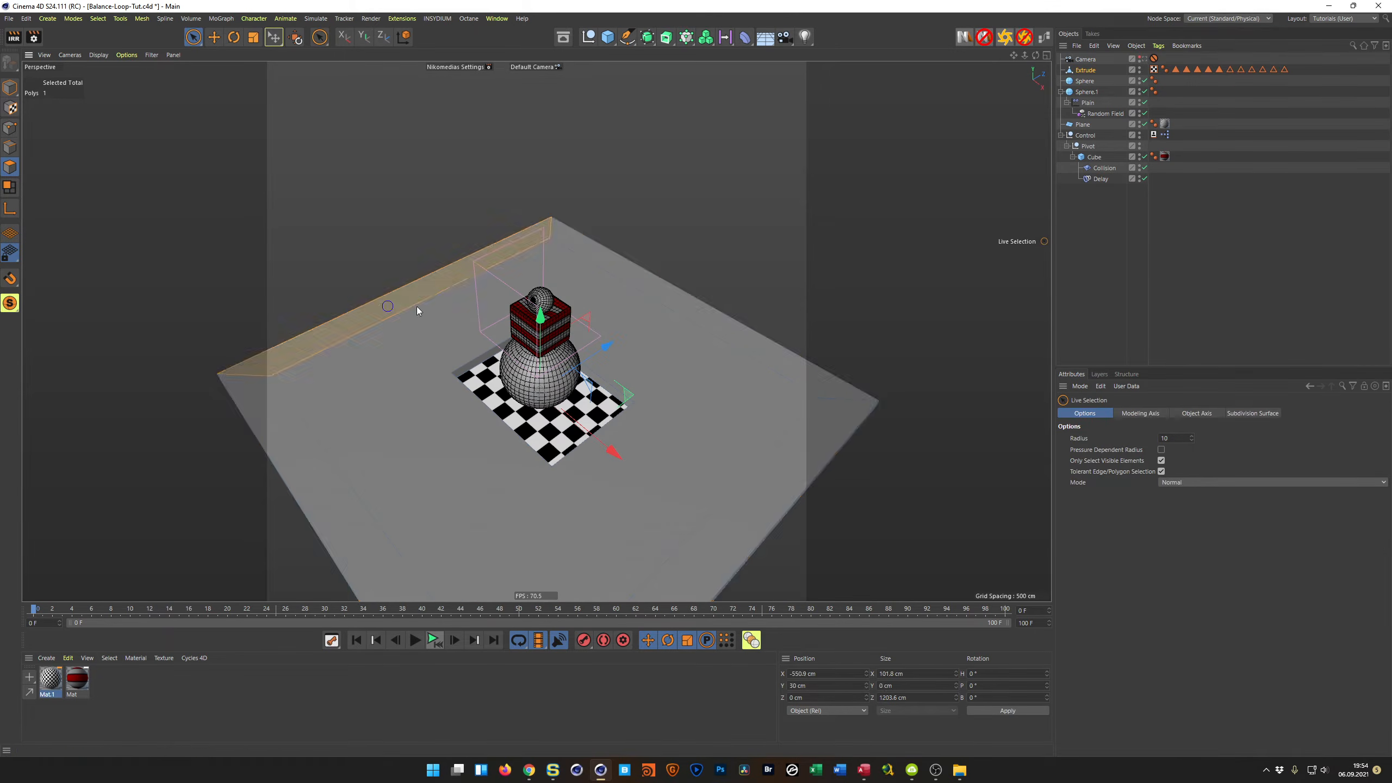
pyautogui.keyDown('shift'); pyautogui.click(685, 299); pyautogui.keyUp('shift')
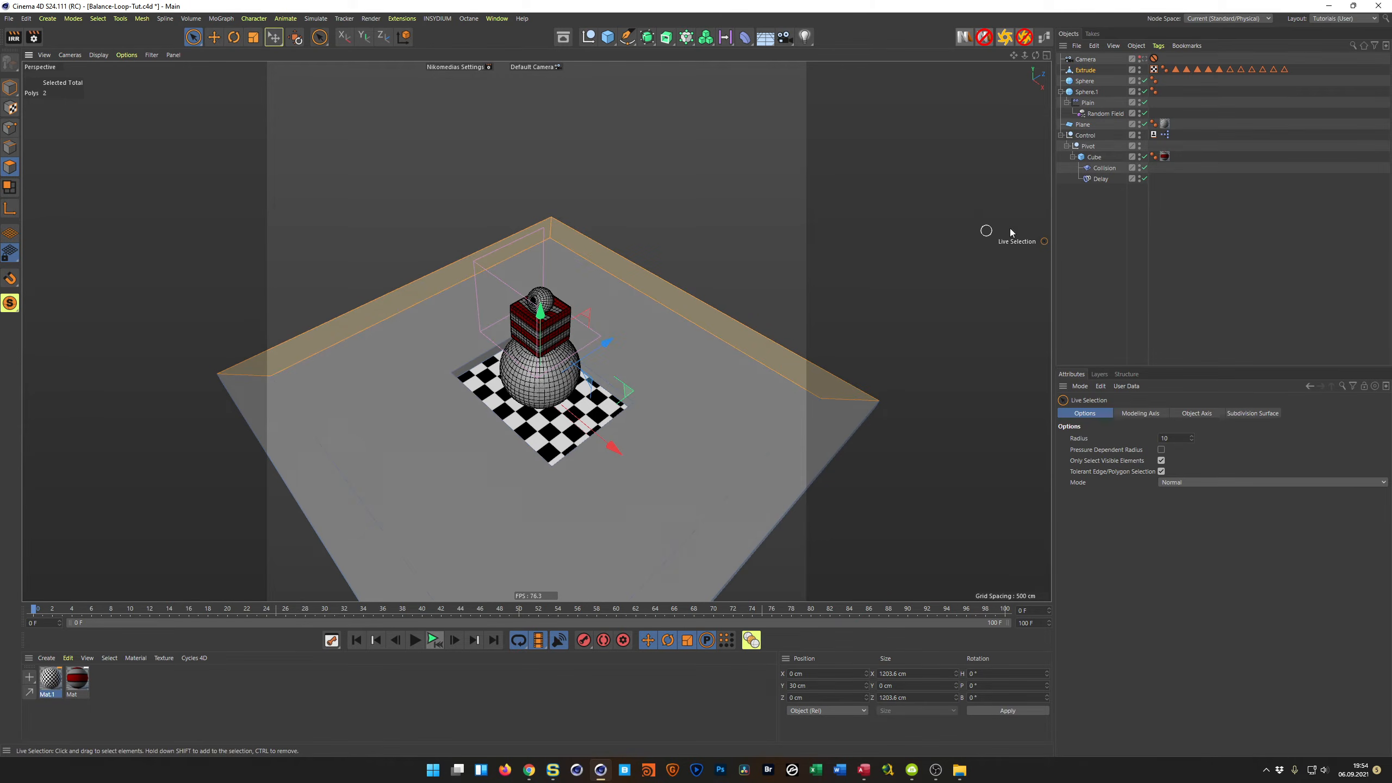
pyautogui.click(1144, 59)
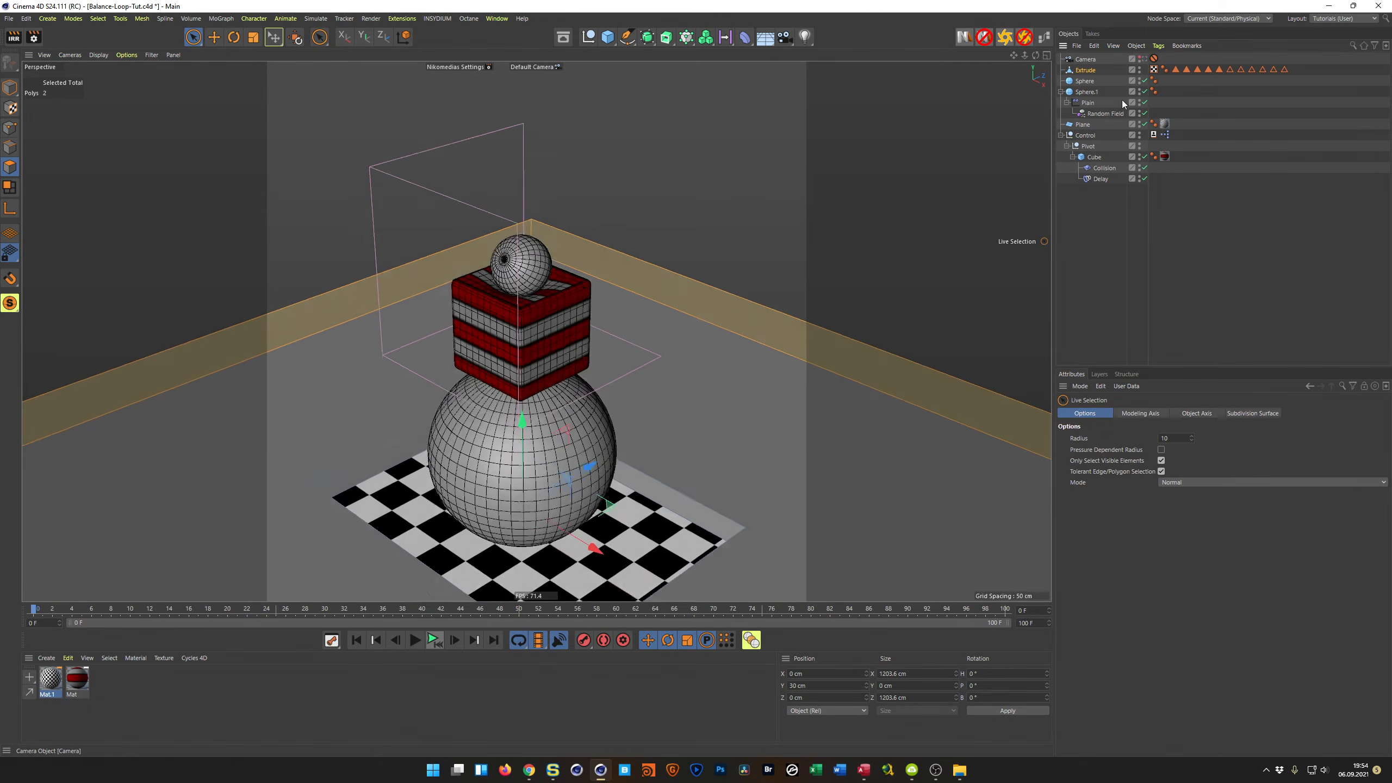
pyautogui.press('d')
pyautogui.moveTo(640, 196); pyautogui.dragTo(992, 196)
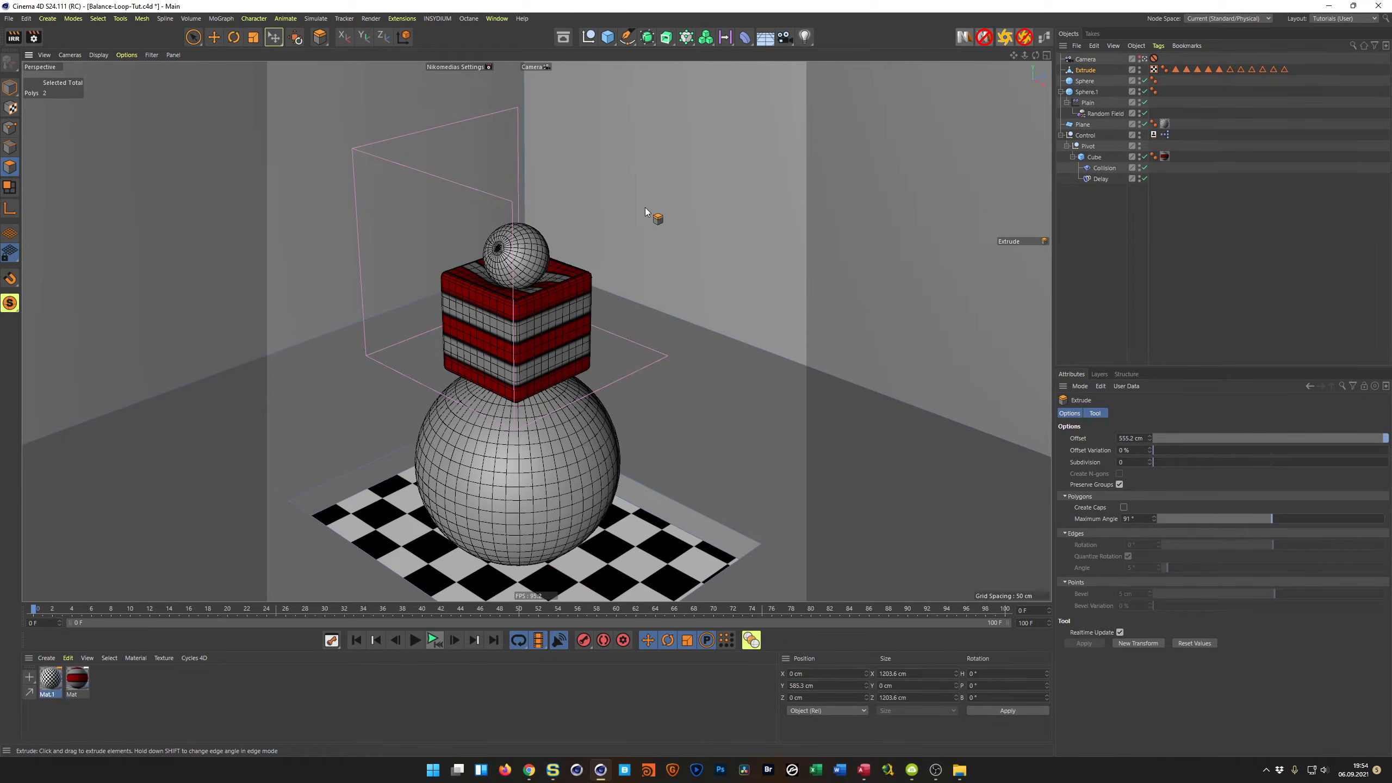
pyautogui.hotkey('ctrl', 's')
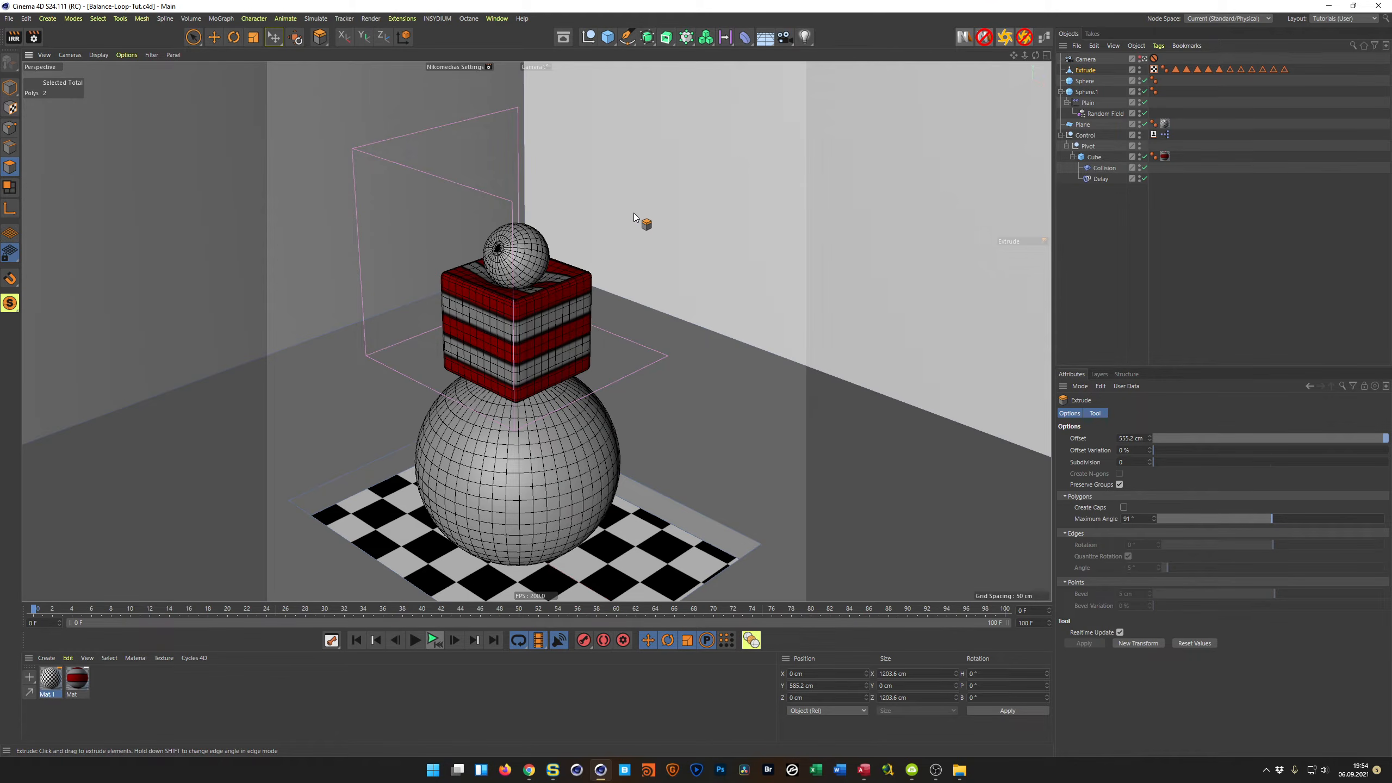
# From the default camera, bevel the vertical edge between the two walls with an offset of about 272 cm and 9 subdivisions
pyautogui.click(1144, 59)
pyautogui.scroll(-6, 560, 254)
pyautogui.keyDown('alt'); pyautogui.moveTo(561, 241); pyautogui.dragTo(551, 296); pyautogui.keyUp('alt')
pyautogui.click(10, 147)
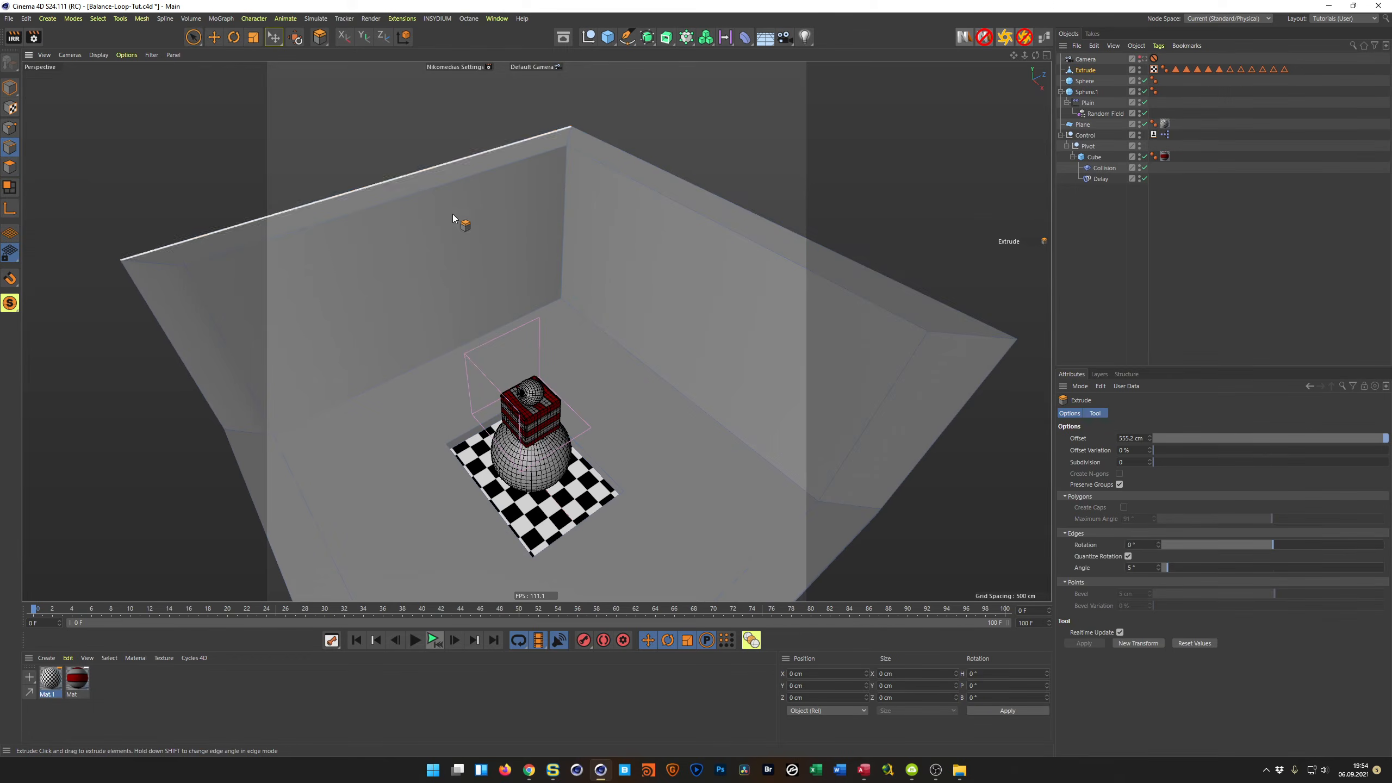
pyautogui.press('space')
pyautogui.click(565, 220)
pyautogui.scroll(4, 612, 211)
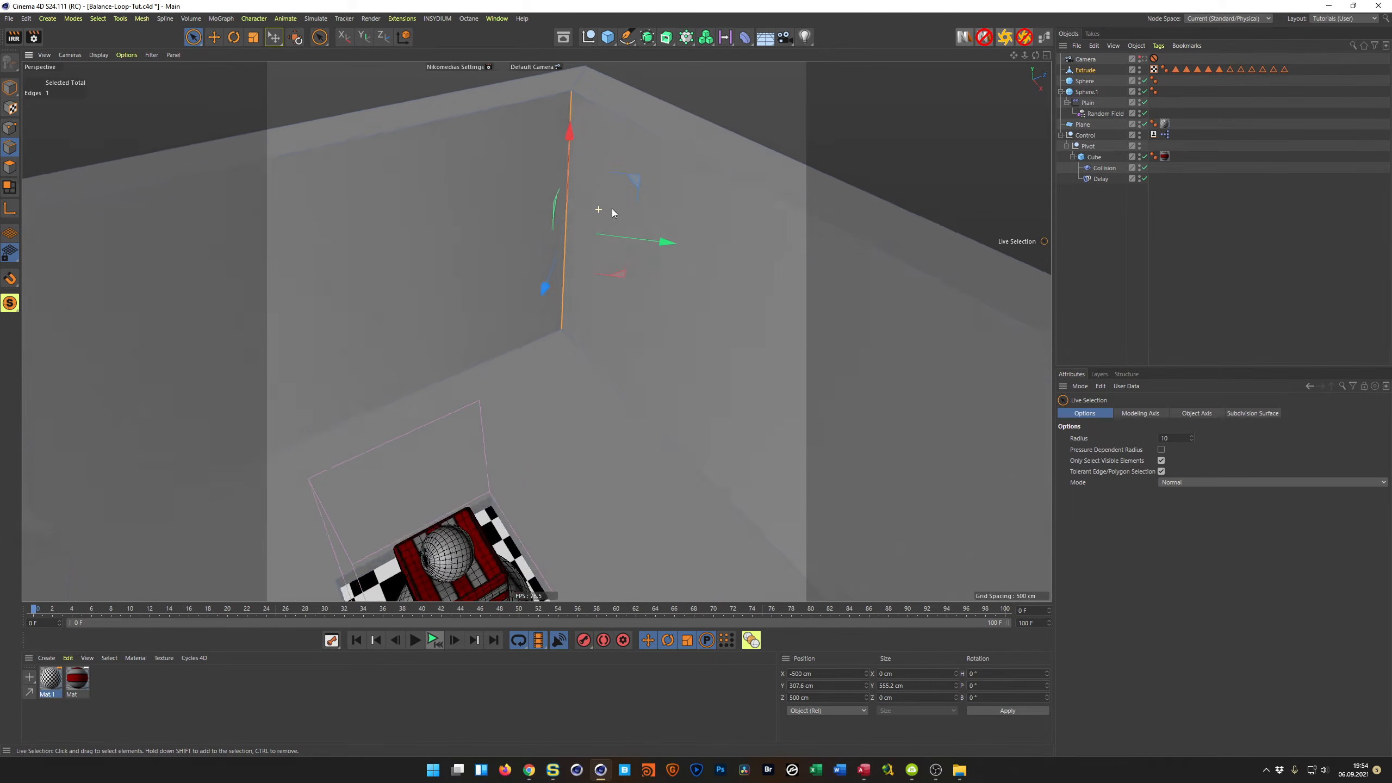
pyautogui.keyDown('alt'); pyautogui.moveTo(612, 209); pyautogui.dragTo(612, 225); pyautogui.keyUp('alt')
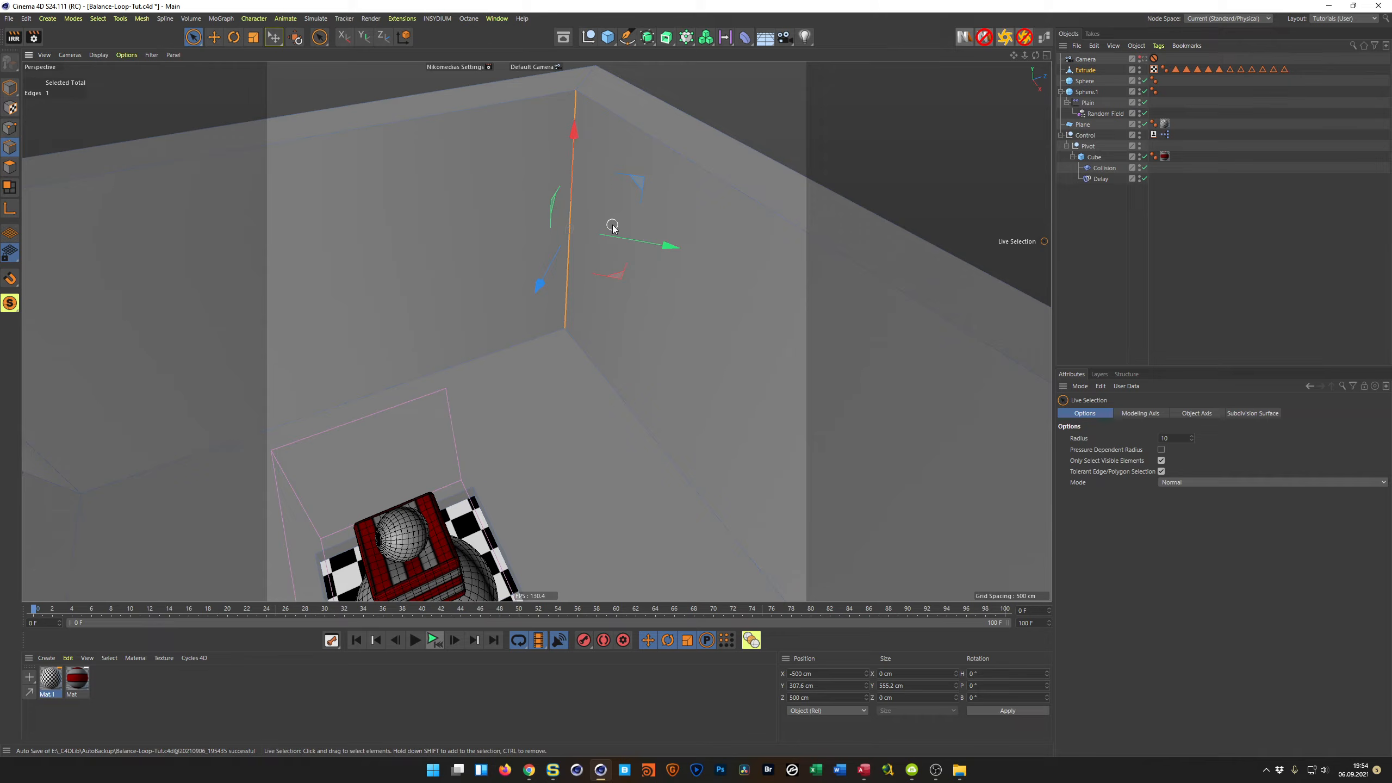
pyautogui.press('m')
pyautogui.press('s')
pyautogui.moveTo(565, 299); pyautogui.dragTo(859, 300)
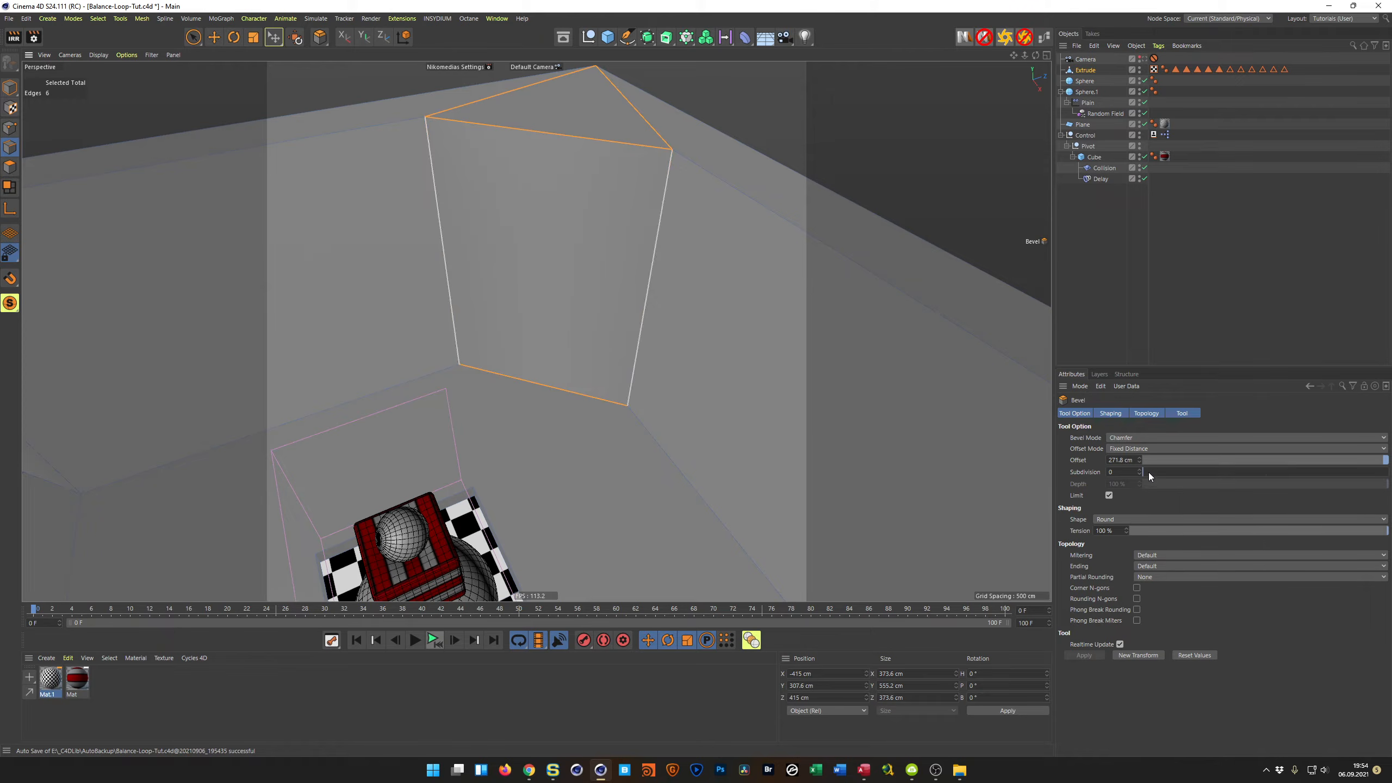
pyautogui.moveTo(1148, 470); pyautogui.dragTo(1212, 474)
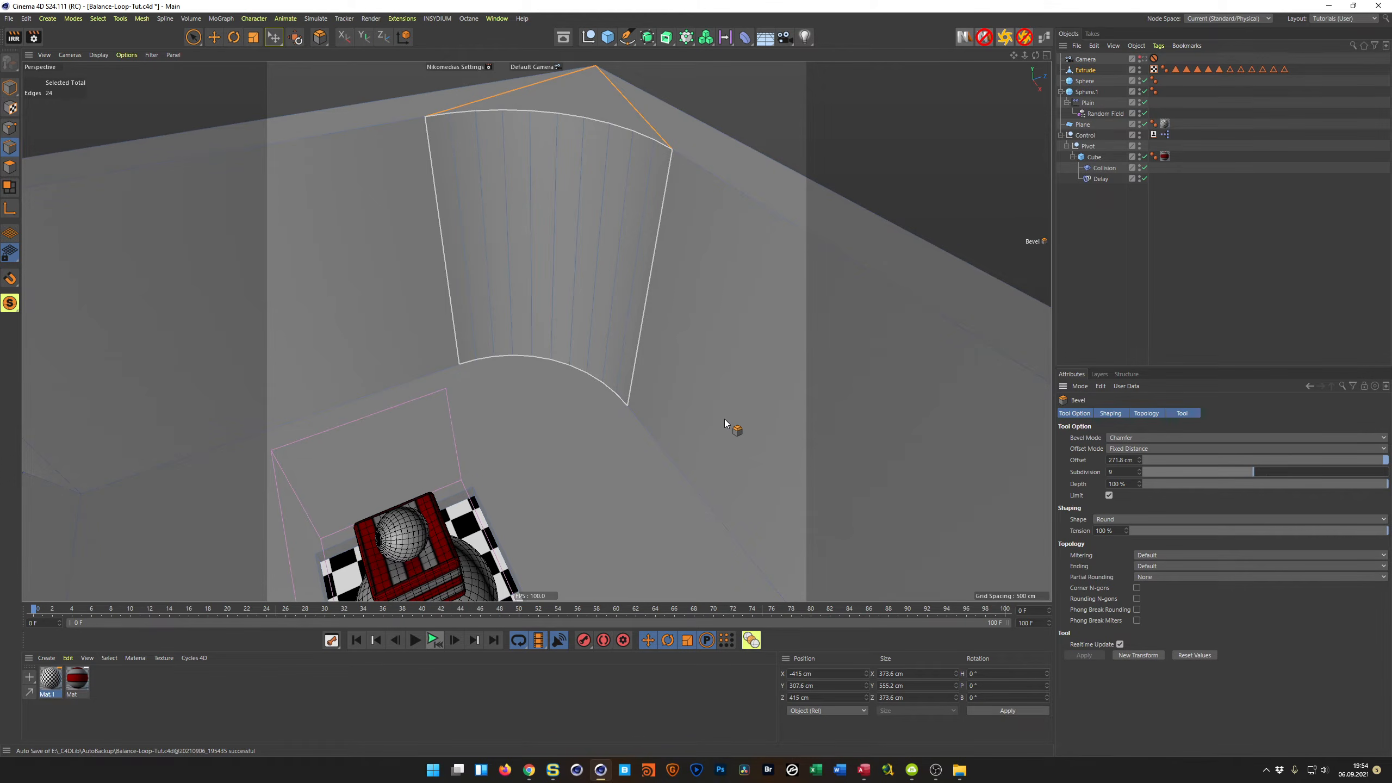
# Select the edges where the floor meets the walls, including the curved corner, and bevel them with a 40 cm offset
pyautogui.press('e')
pyautogui.keyDown('shift'); pyautogui.click(663, 447); pyautogui.keyUp('shift')
pyautogui.click(662, 446)
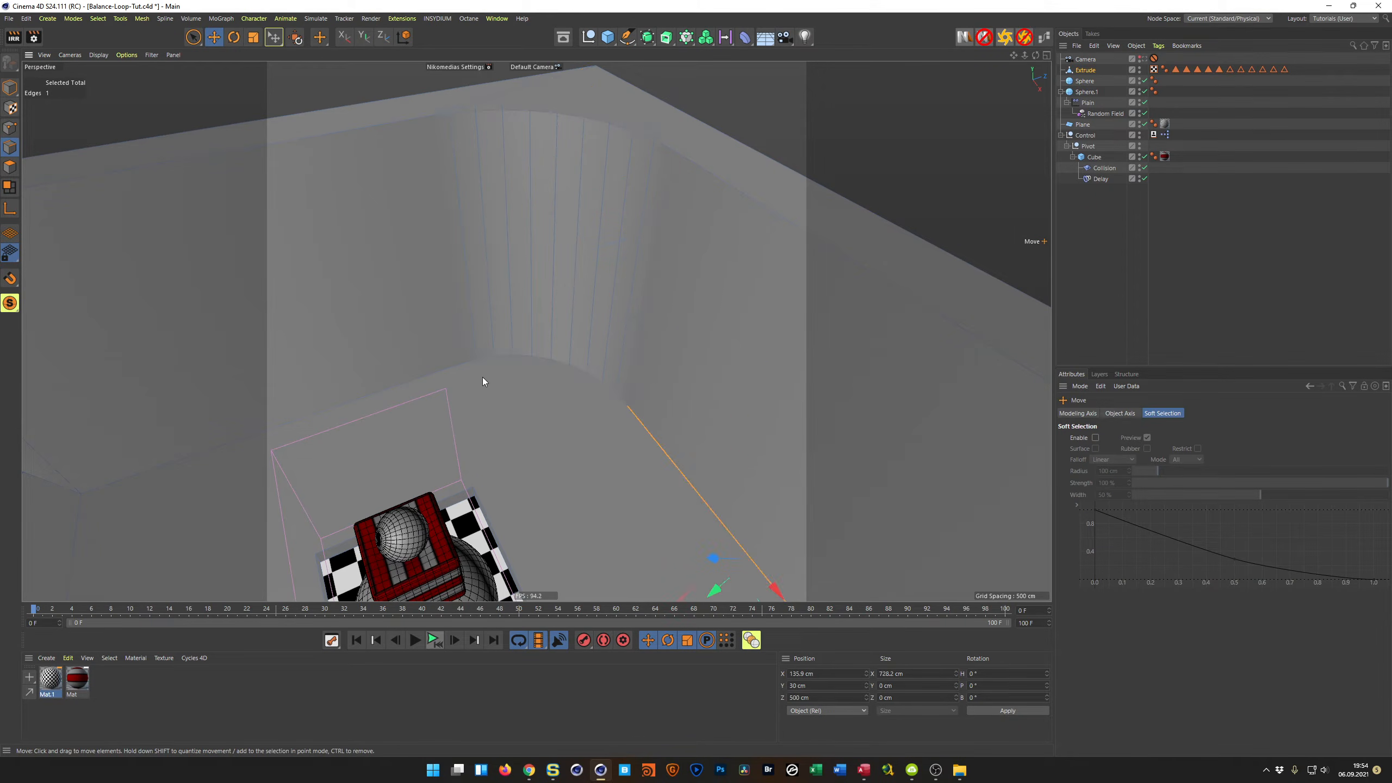
pyautogui.keyDown('shift'); pyautogui.click(443, 368); pyautogui.keyUp('shift')
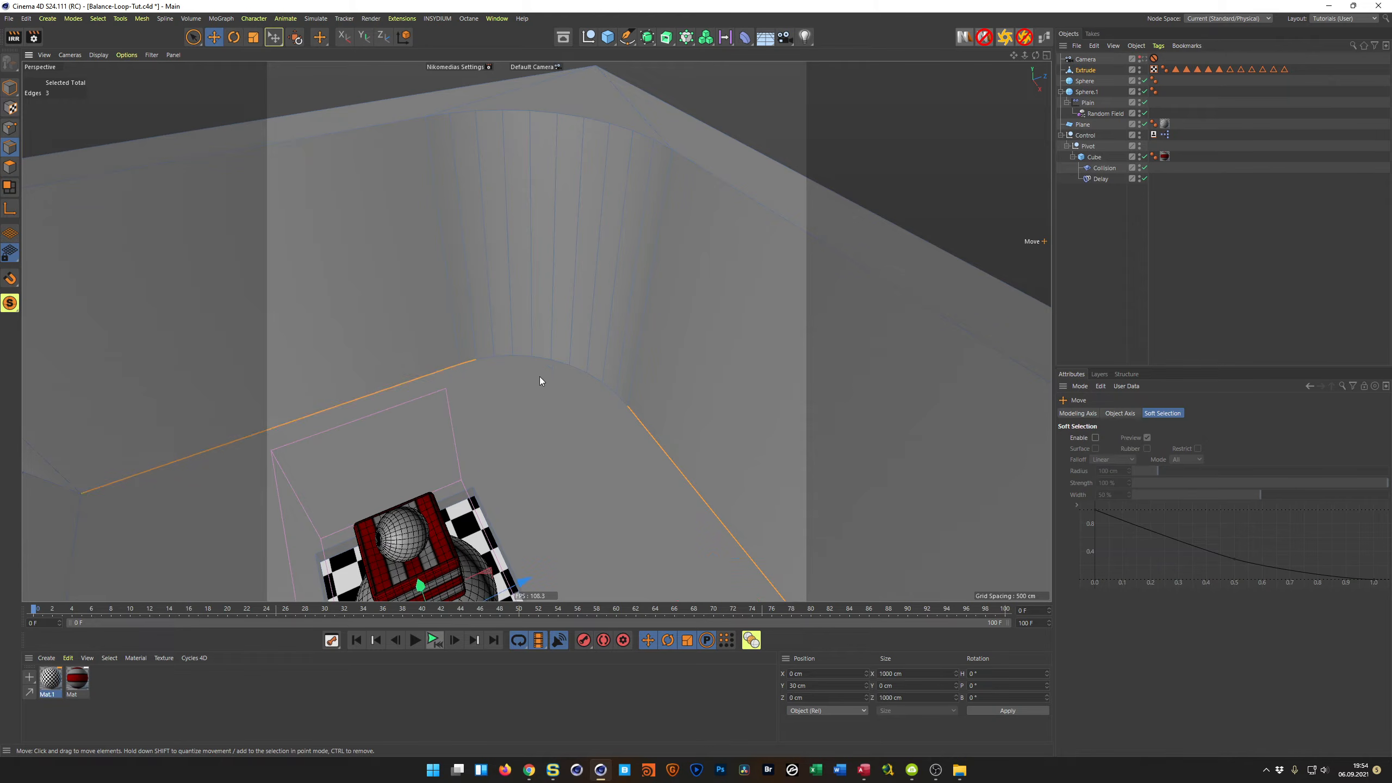
pyautogui.keyDown('shift'); pyautogui.doubleClick(615, 396); pyautogui.keyUp('shift')
pyautogui.moveTo(611, 439)
pyautogui.keyDown('alt'); pyautogui.mouseDown()
pyautogui.moveTo(579, 431)
pyautogui.moveTo(648, 383)
pyautogui.moveTo(592, 444)
pyautogui.moveTo(621, 444)
pyautogui.mouseUp(); pyautogui.keyUp('alt')
pyautogui.press('m')
pyautogui.press('s')
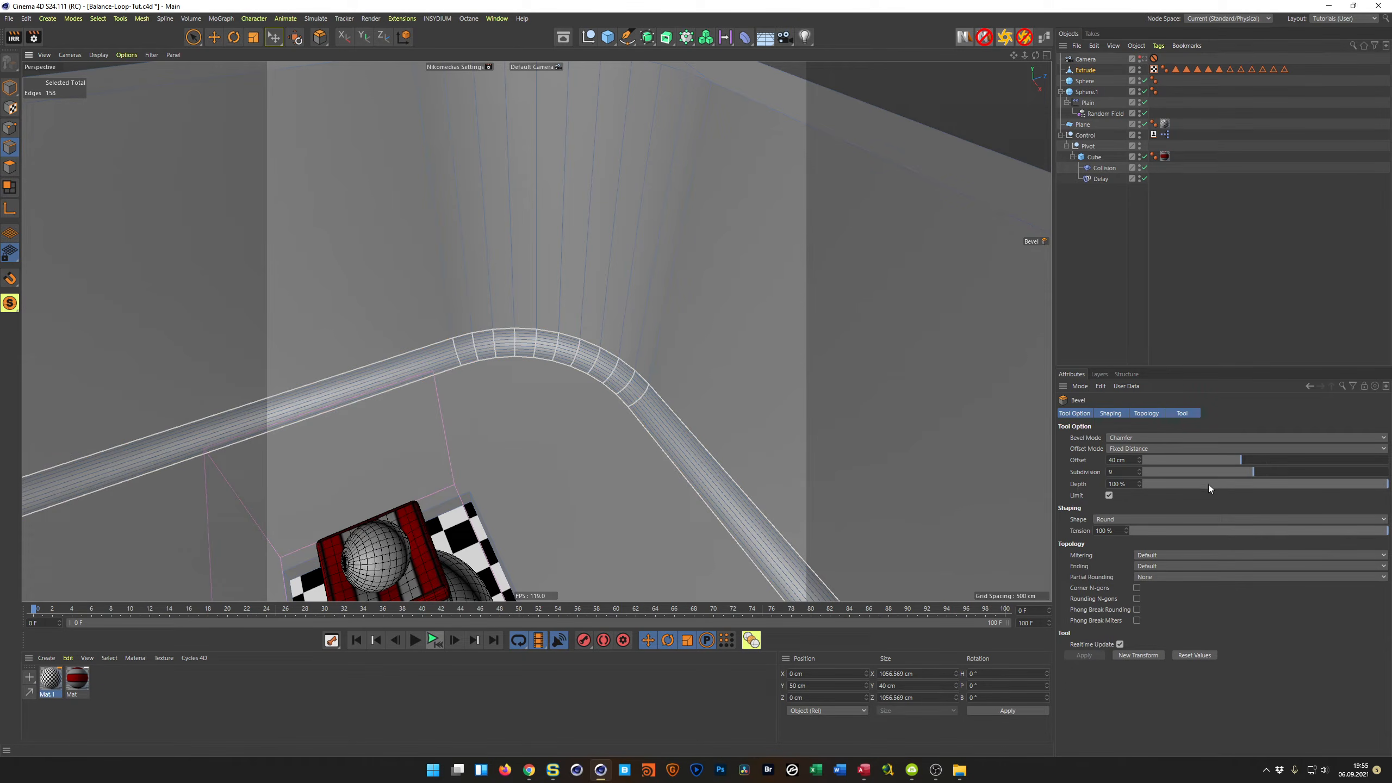
# Reduce the floor-to-wall bevel to 5 subdivisions, return to the scene camera view and save the project
pyautogui.moveTo(1250, 471); pyautogui.dragTo(1199, 472)
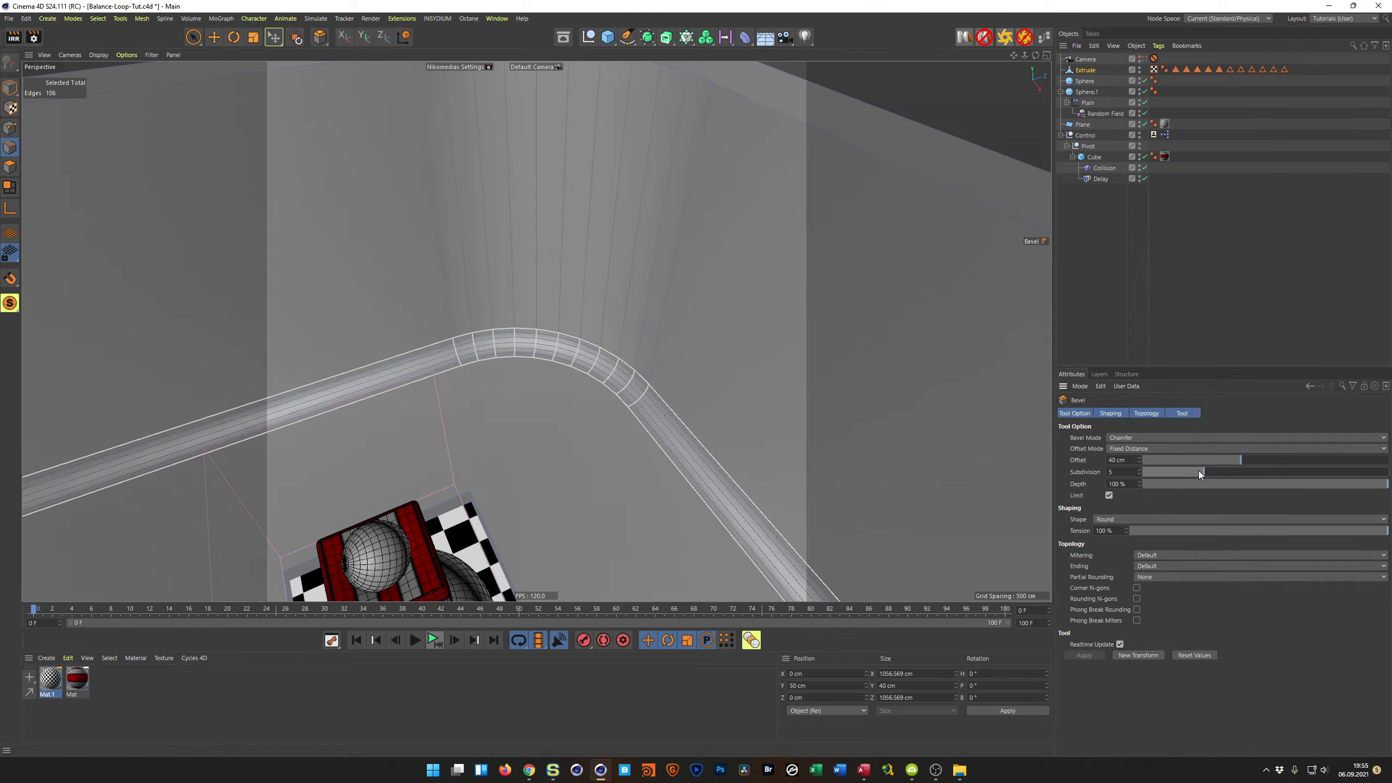
pyautogui.click(1143, 59)
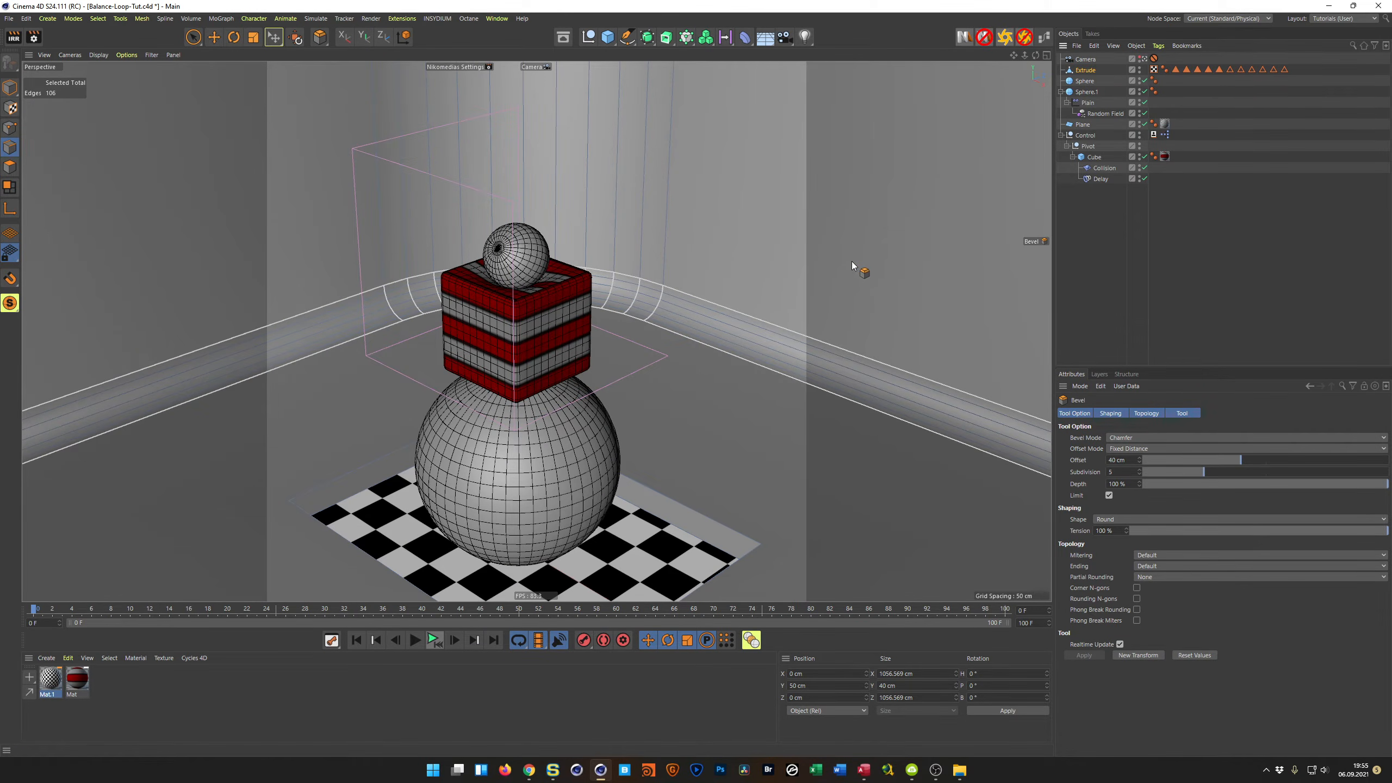
pyautogui.hotkey('ctrl', 's')
# Select the two large flat wall polygons, inset them, and extrude them about 20 cm back into the walls as recessed panels
pyautogui.click(10, 167)
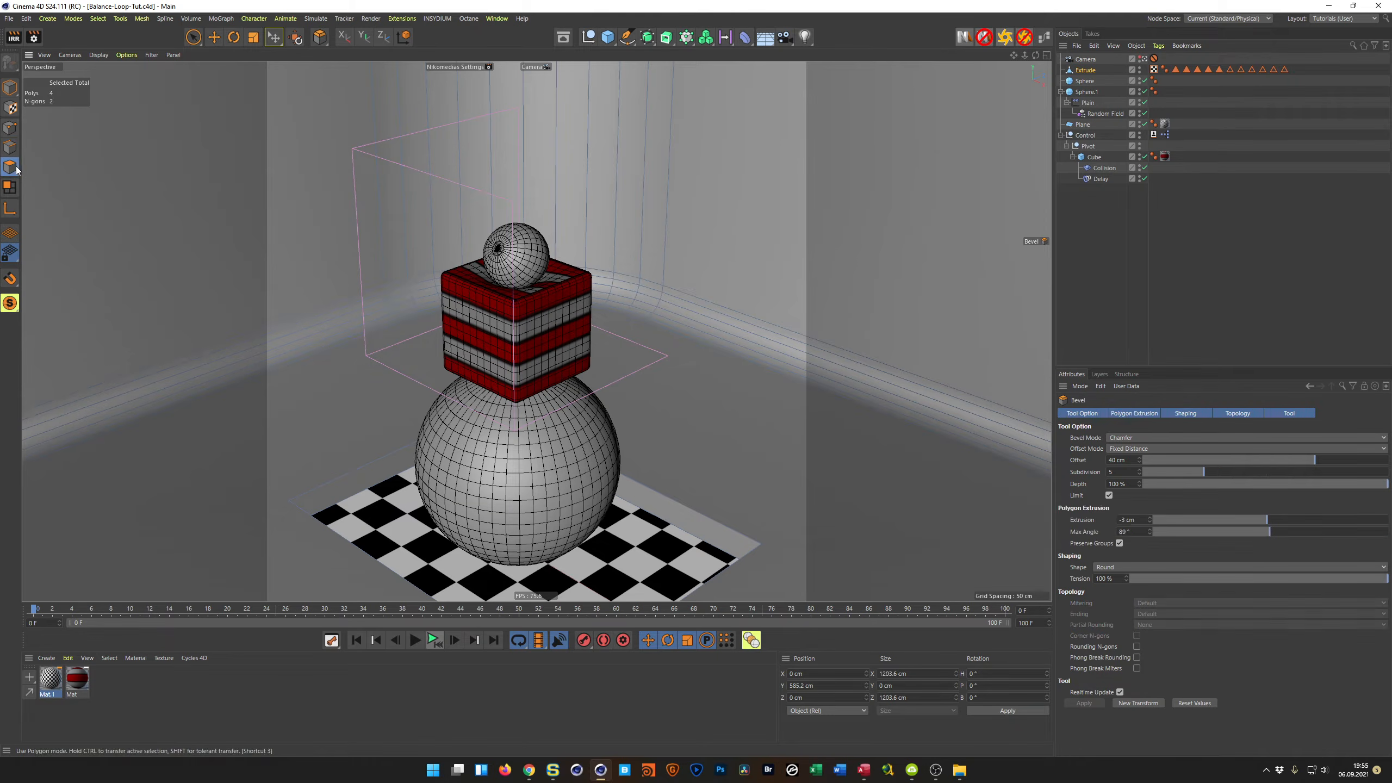
pyautogui.press('space')
pyautogui.click(756, 195)
pyautogui.keyDown('shift'); pyautogui.click(310, 237); pyautogui.keyUp('shift')
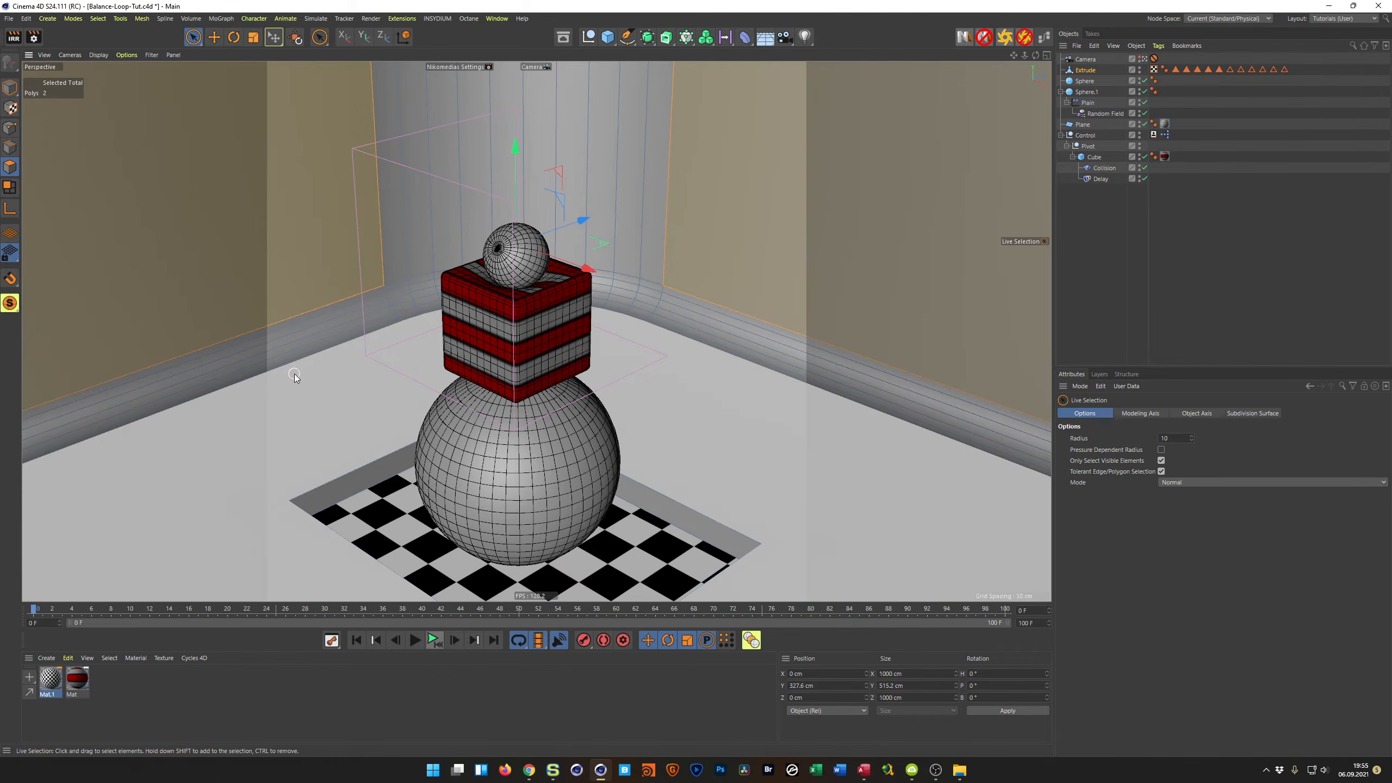
pyautogui.press('i')
pyautogui.moveTo(310, 375); pyautogui.dragTo(336, 344)
pyautogui.press('d')
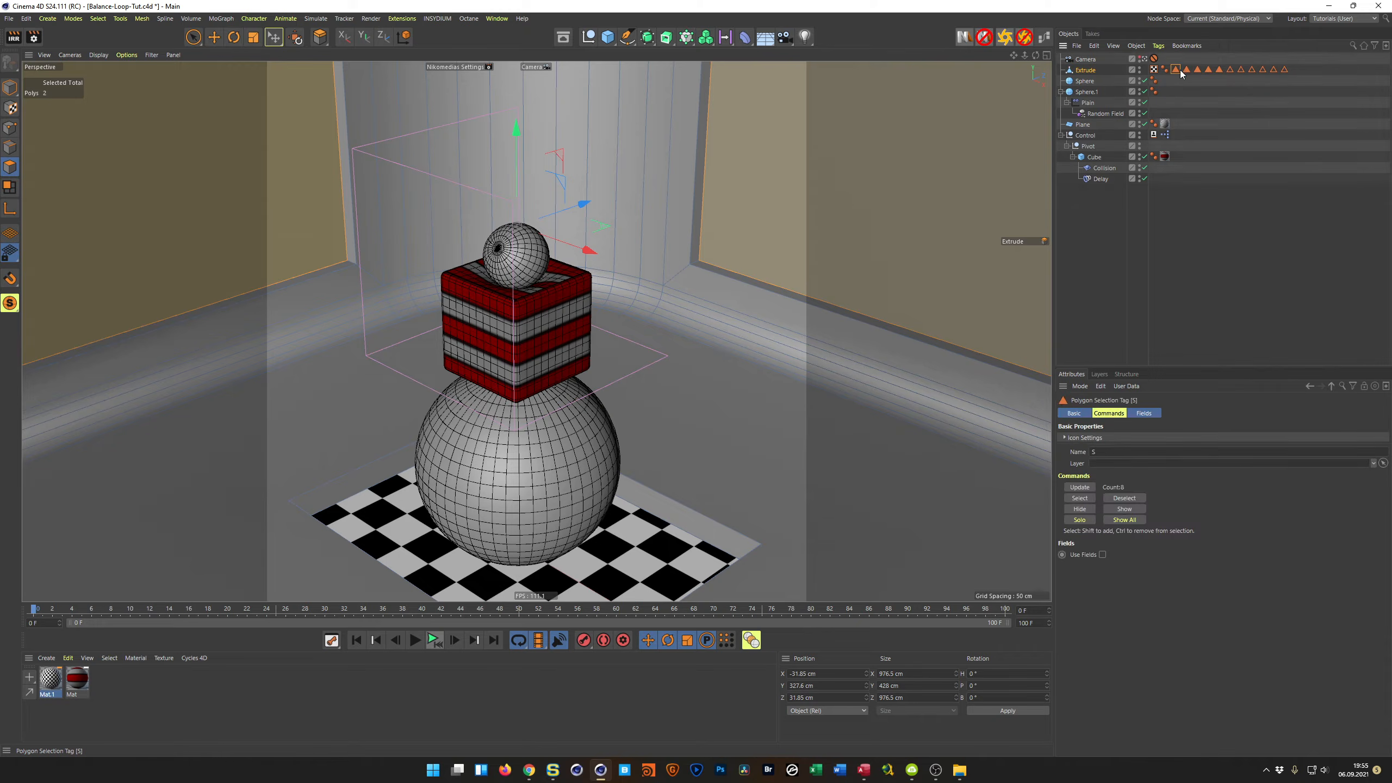
# Delete all old polygon selection tags from the Extrude object and store the two recessed wall panels as a new polygon selection
pyautogui.keyDown('shift'); pyautogui.click(1284, 70); pyautogui.keyUp('shift')
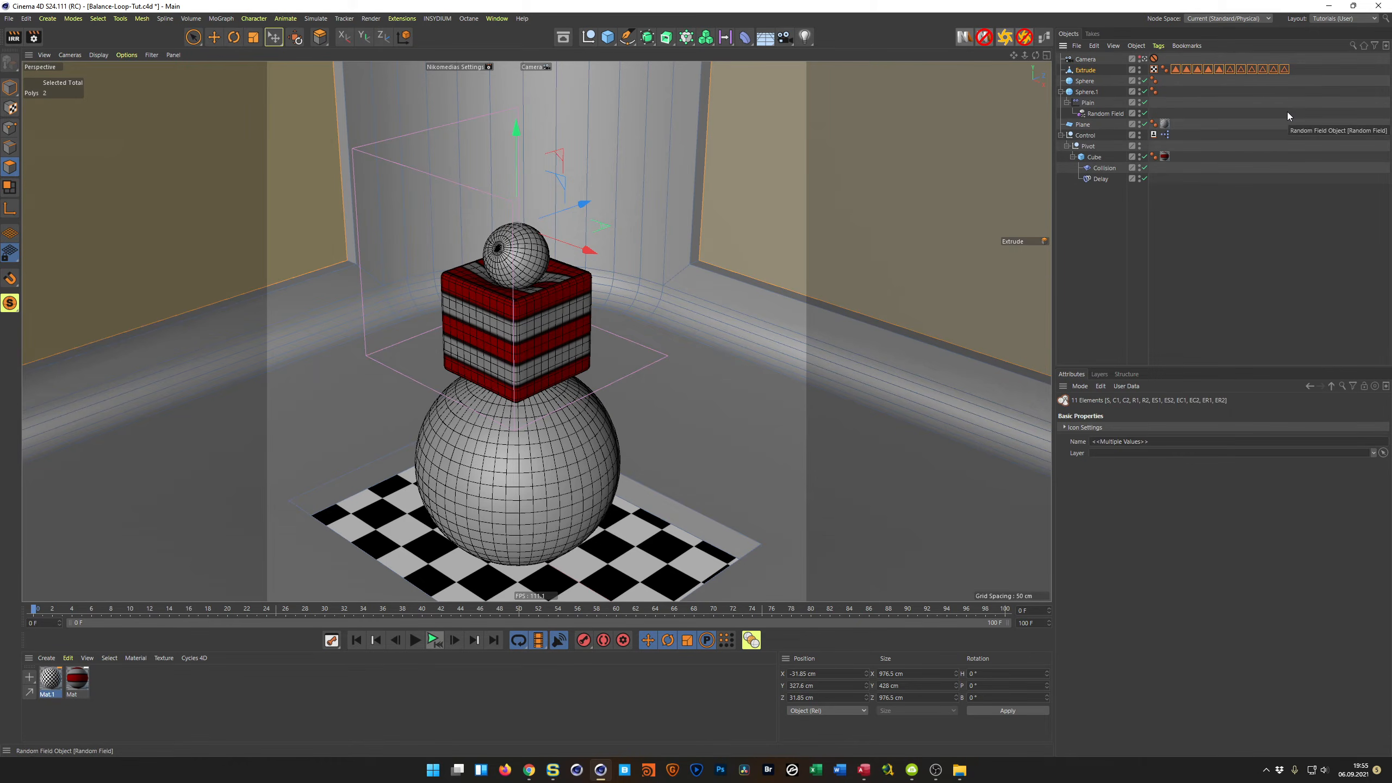
pyautogui.press('Delete')
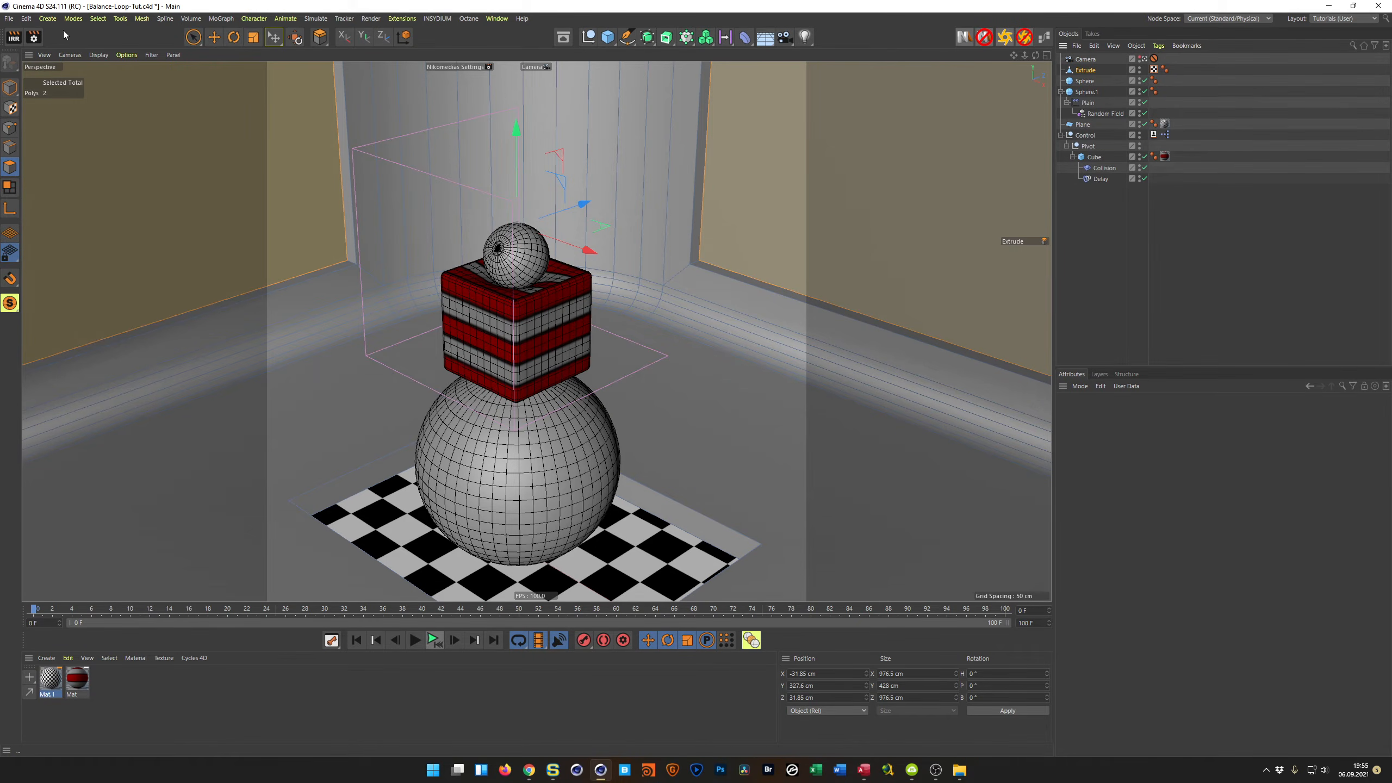
pyautogui.click(97, 18)
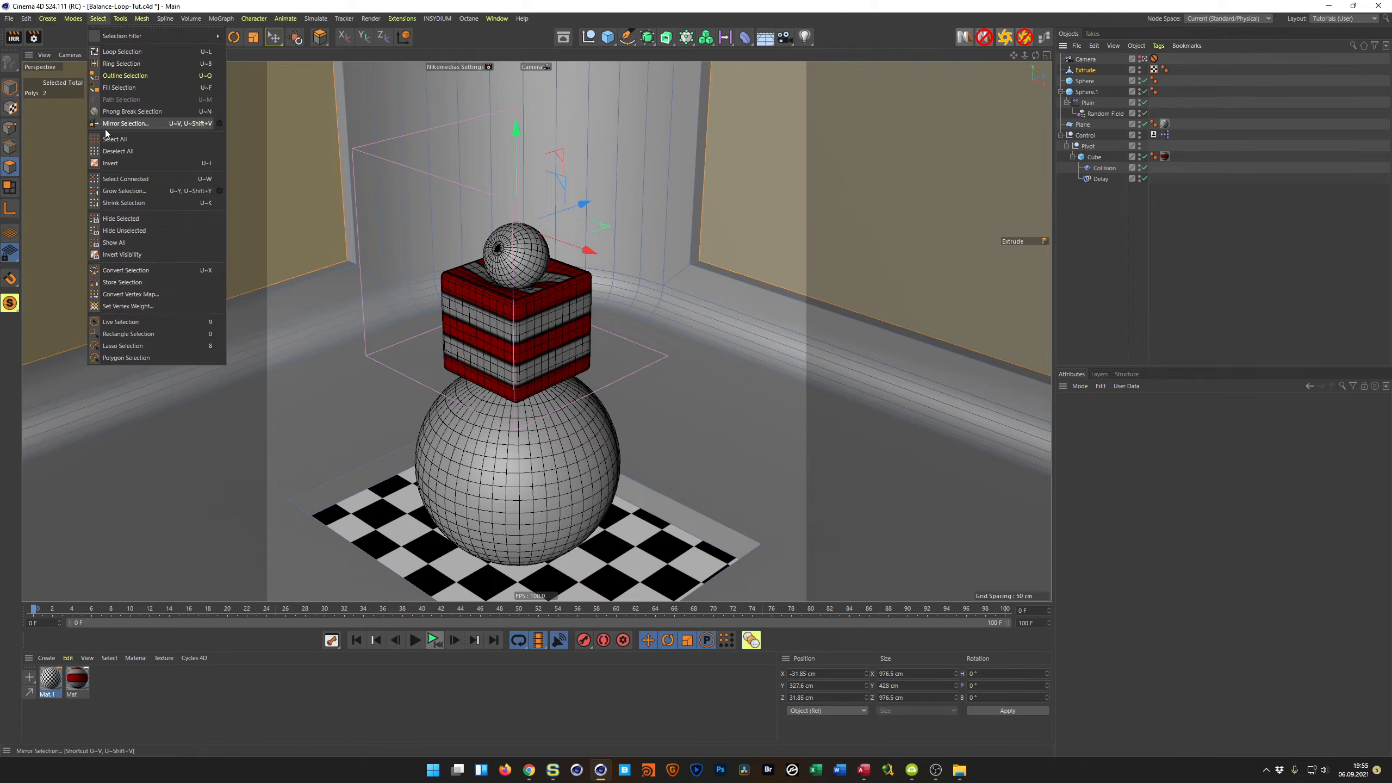
pyautogui.click(122, 282)
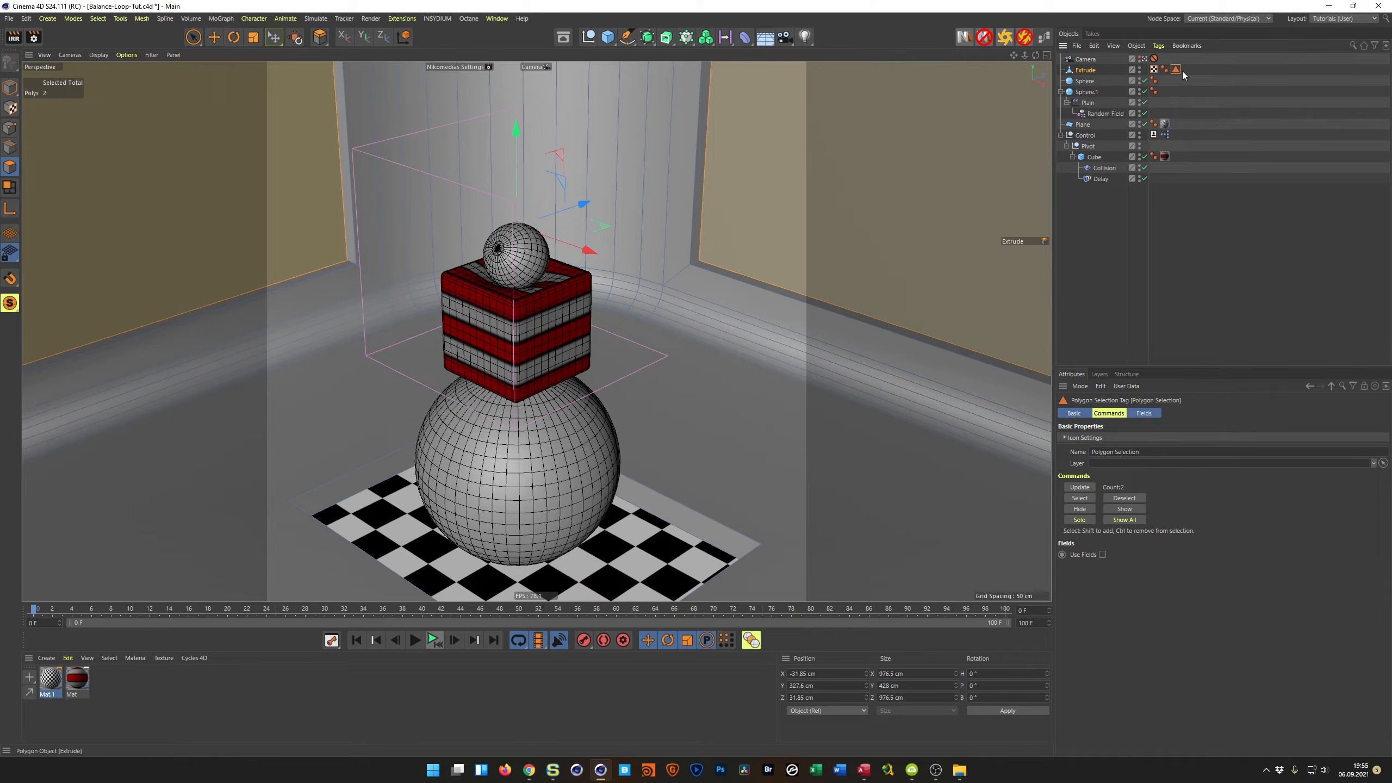
# Rename the Extrude object to Room and save the project
pyautogui.doubleClick(1085, 70)
pyautogui.write('Room')
pyautogui.press('Return')
pyautogui.hotkey('ctrl', 's')
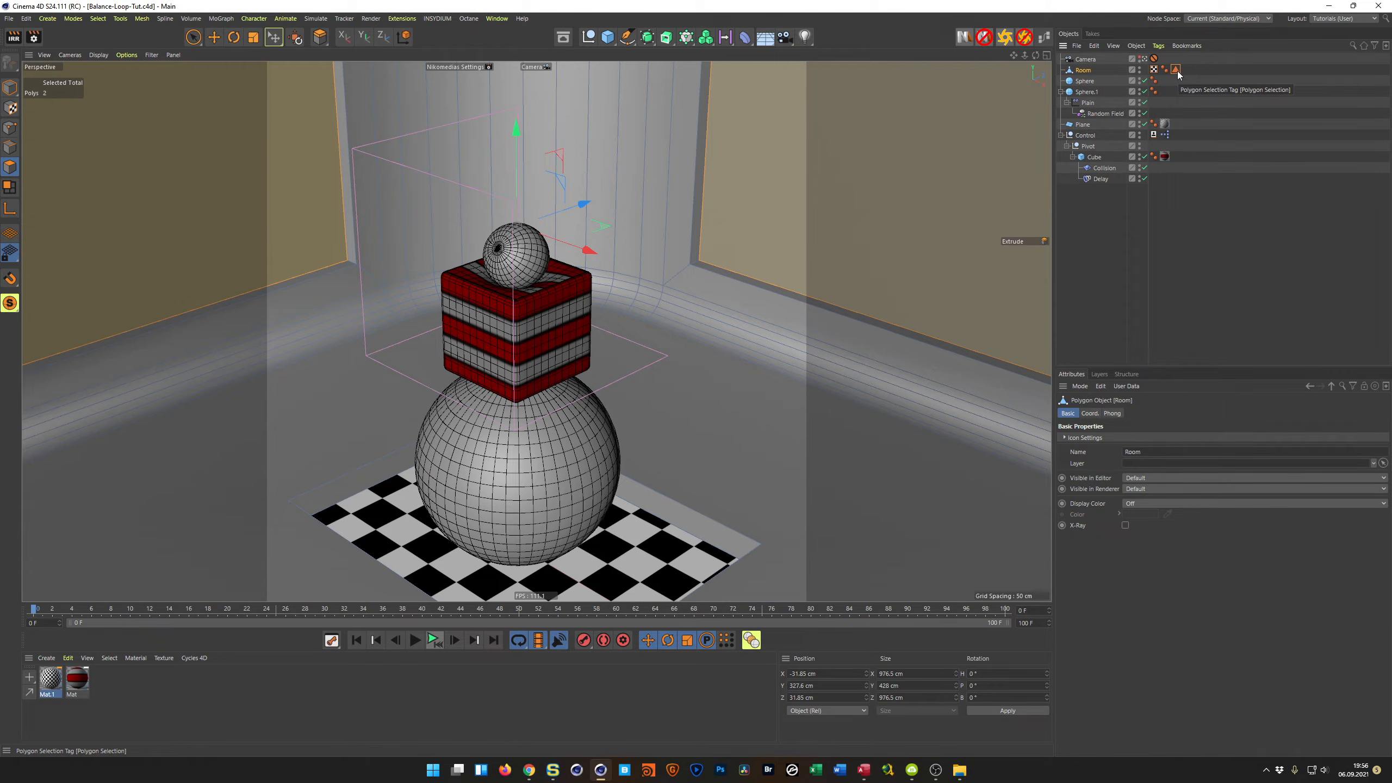
# Select all ten tall polygons of the curved wall corner and inset them by 19.9 cm
pyautogui.press('d')
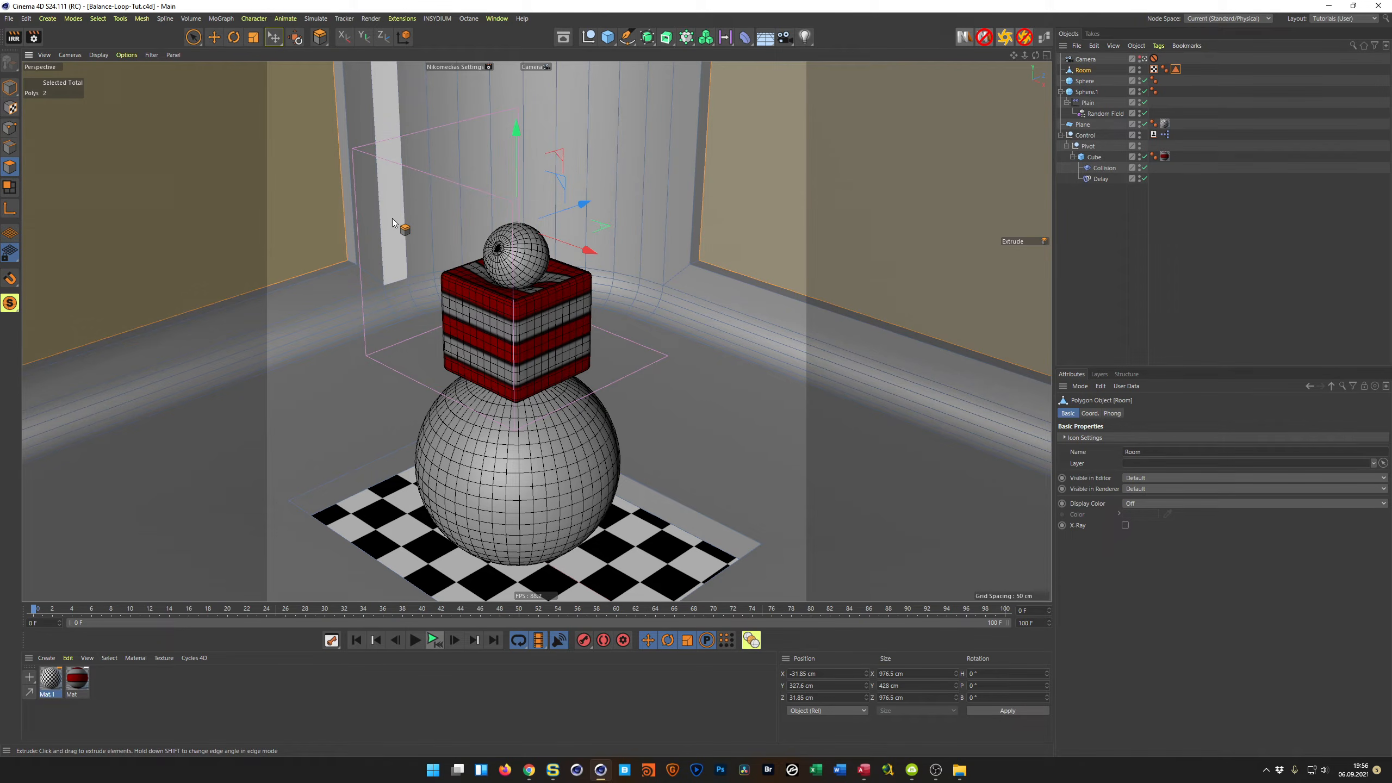
pyautogui.click(393, 222)
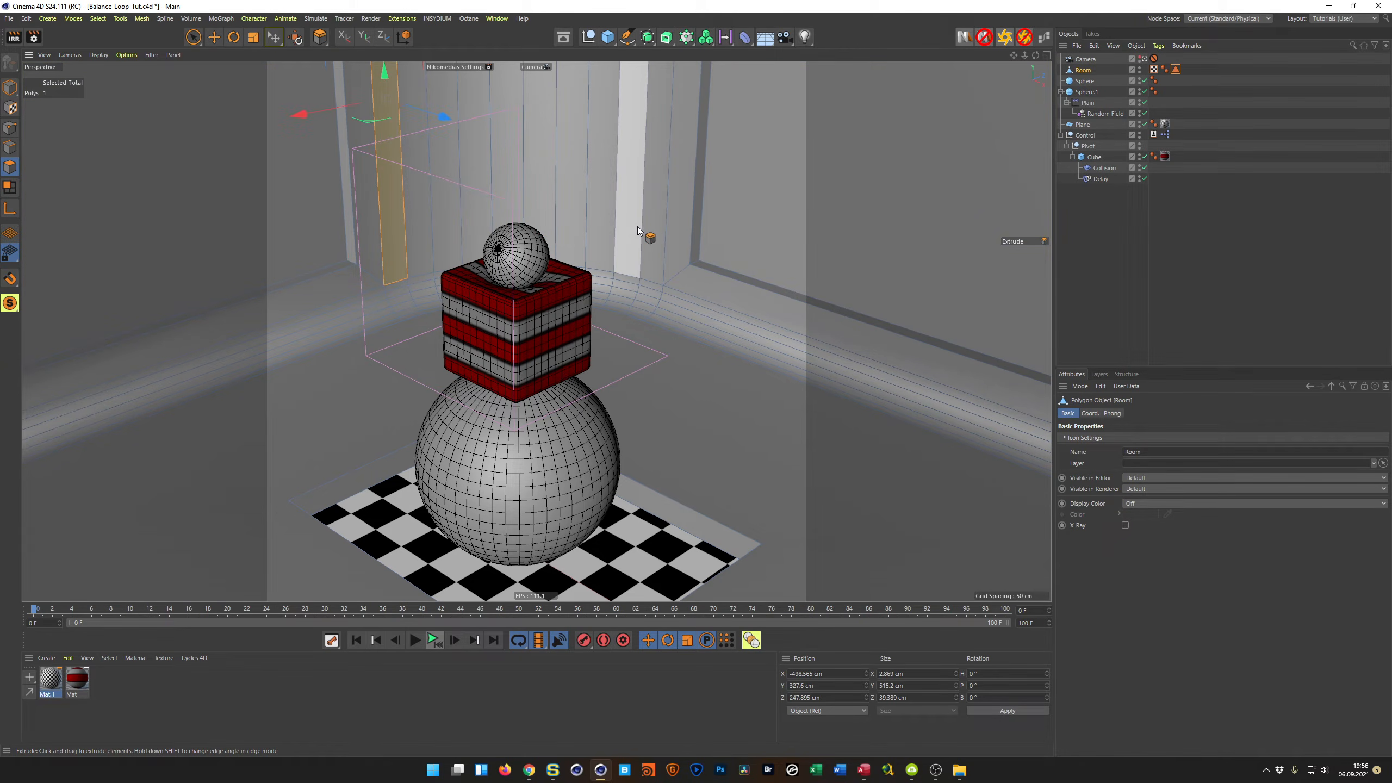
pyautogui.press('space')
pyautogui.keyDown('shift'); pyautogui.click(625, 180); pyautogui.keyUp('shift')
pyautogui.moveTo(625, 179)
pyautogui.mouseDown()
pyautogui.moveTo(648, 180)
pyautogui.moveTo(460, 149)
pyautogui.moveTo(378, 177)
pyautogui.moveTo(642, 159)
pyautogui.mouseUp()
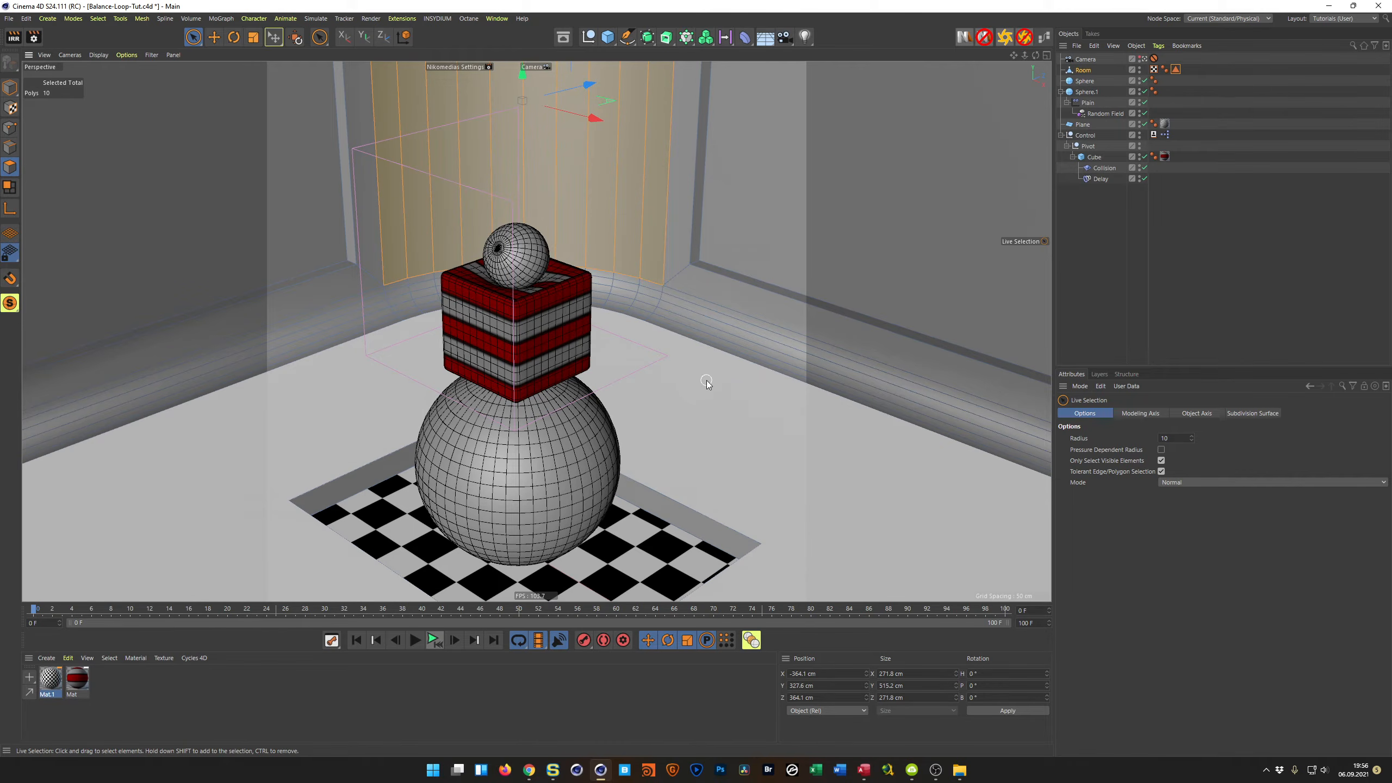
pyautogui.press('i')
pyautogui.moveTo(683, 381); pyautogui.dragTo(737, 381)
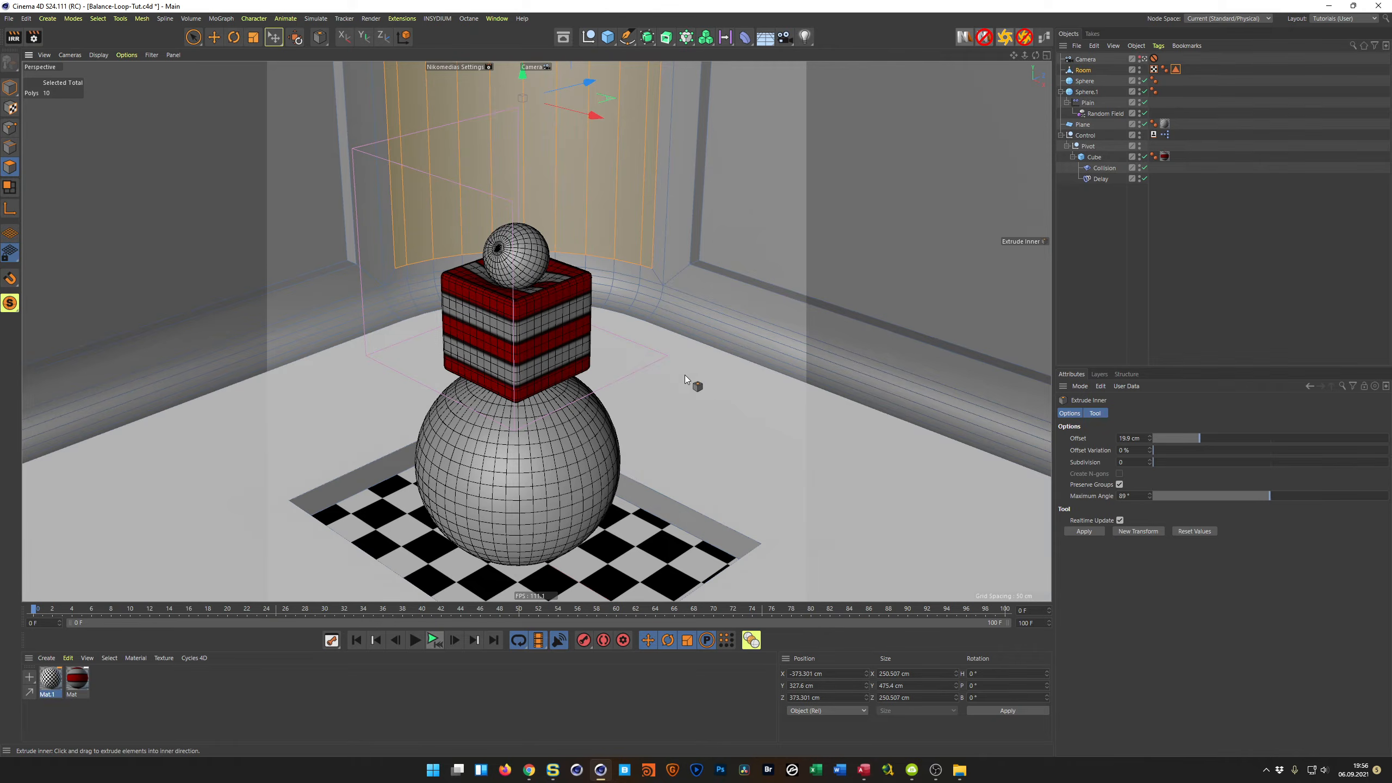
# From the default camera, scale the inset corner polygons vertically to a height of about 425 cm
pyautogui.press('t')
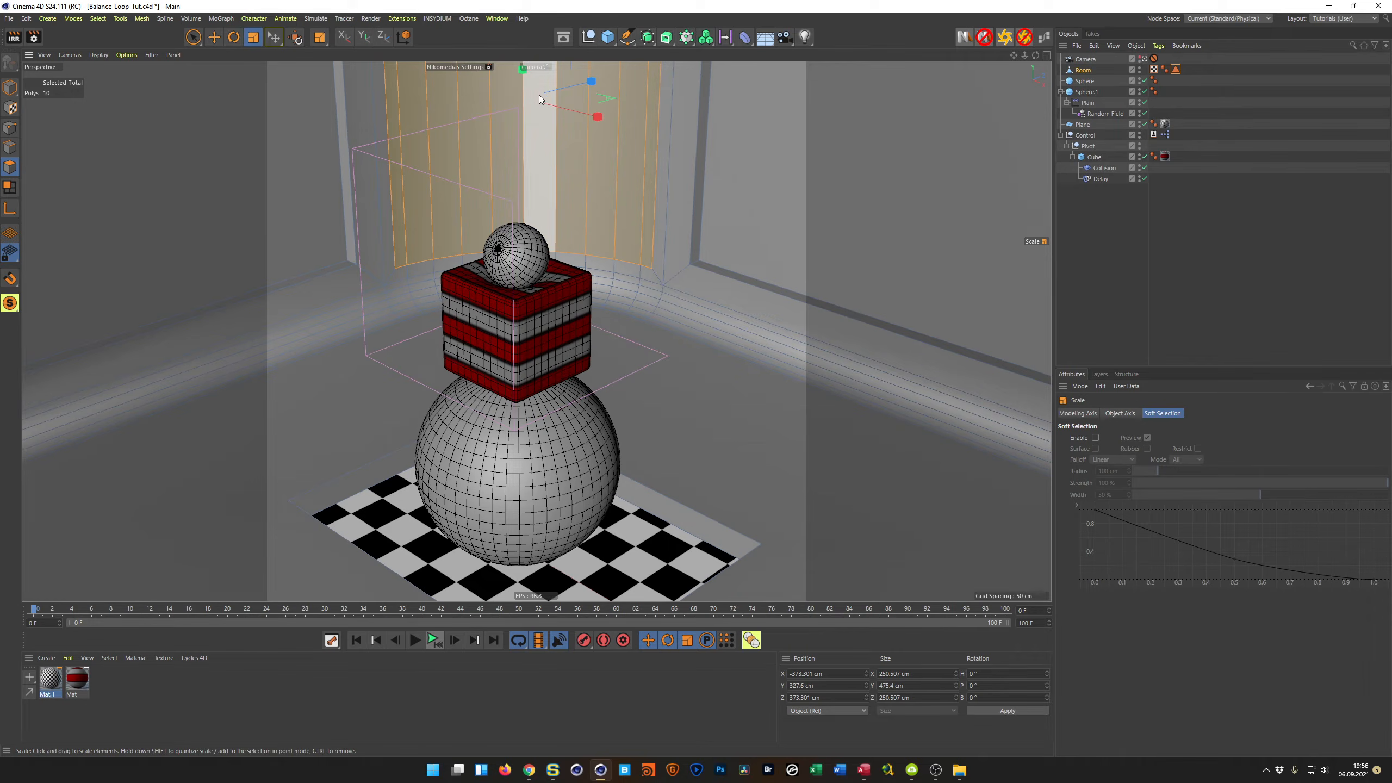
pyautogui.click(1143, 59)
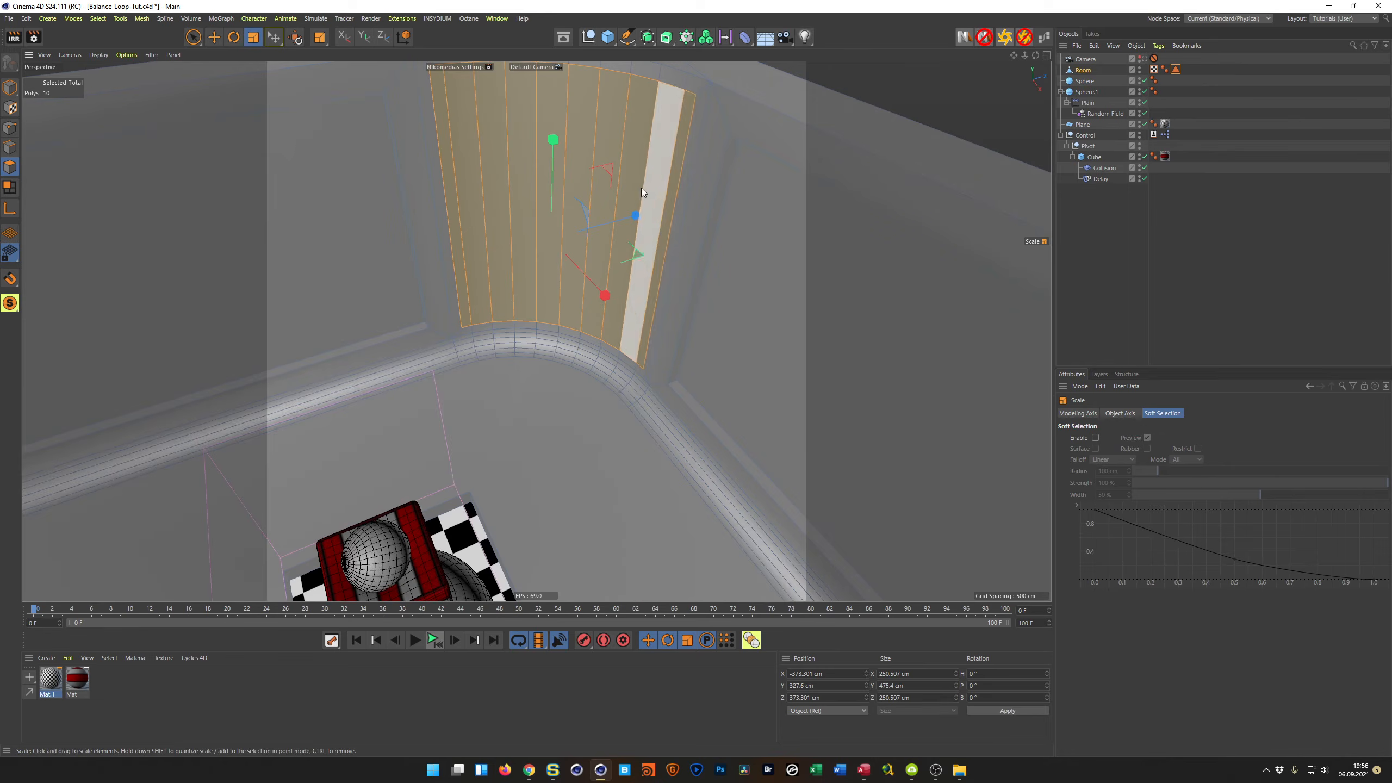
pyautogui.keyDown('alt'); pyautogui.moveTo(642, 187); pyautogui.dragTo(642, 187); pyautogui.keyUp('alt')
pyautogui.moveTo(559, 155); pyautogui.dragTo(554, 167)
# Extrude the curved corner polygons by -20.1 cm to form a recessed panel
pyautogui.press('d')
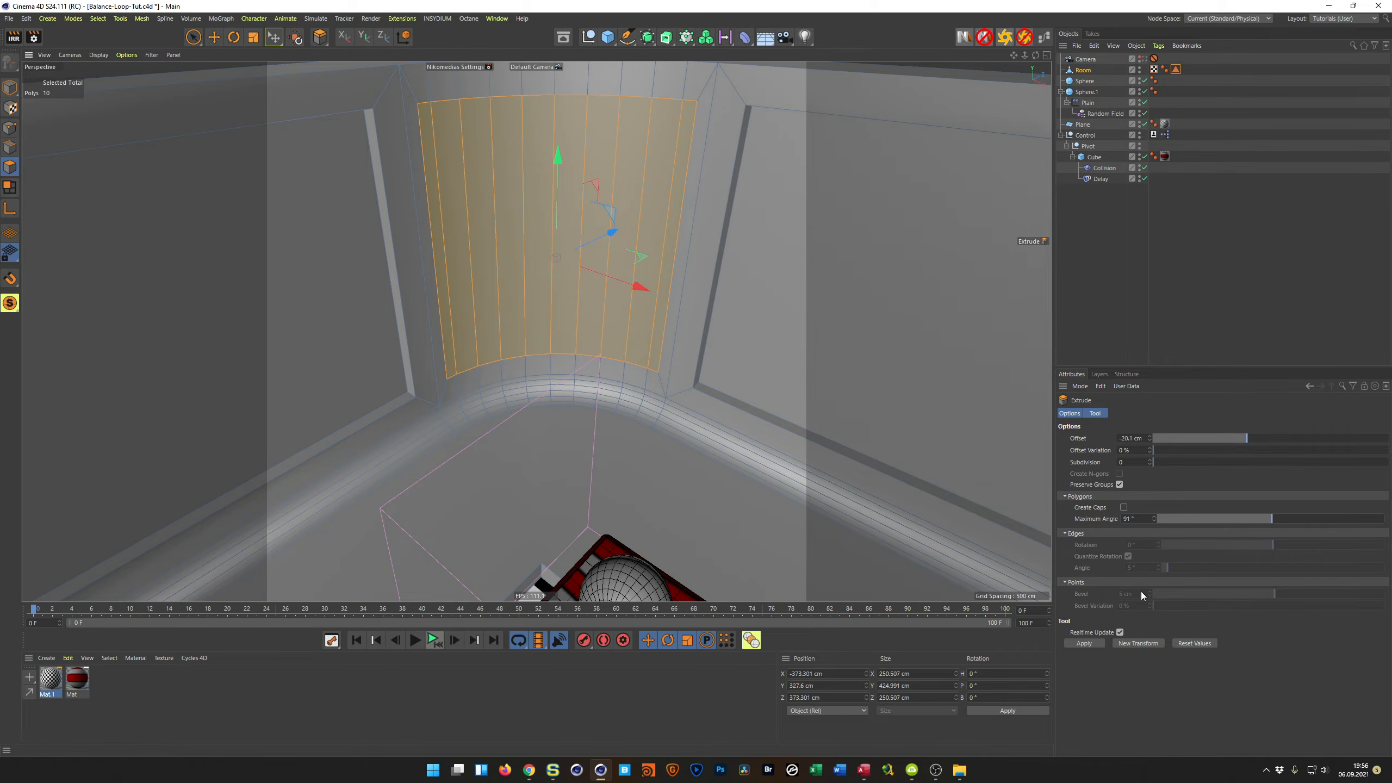
pyautogui.click(1098, 644)
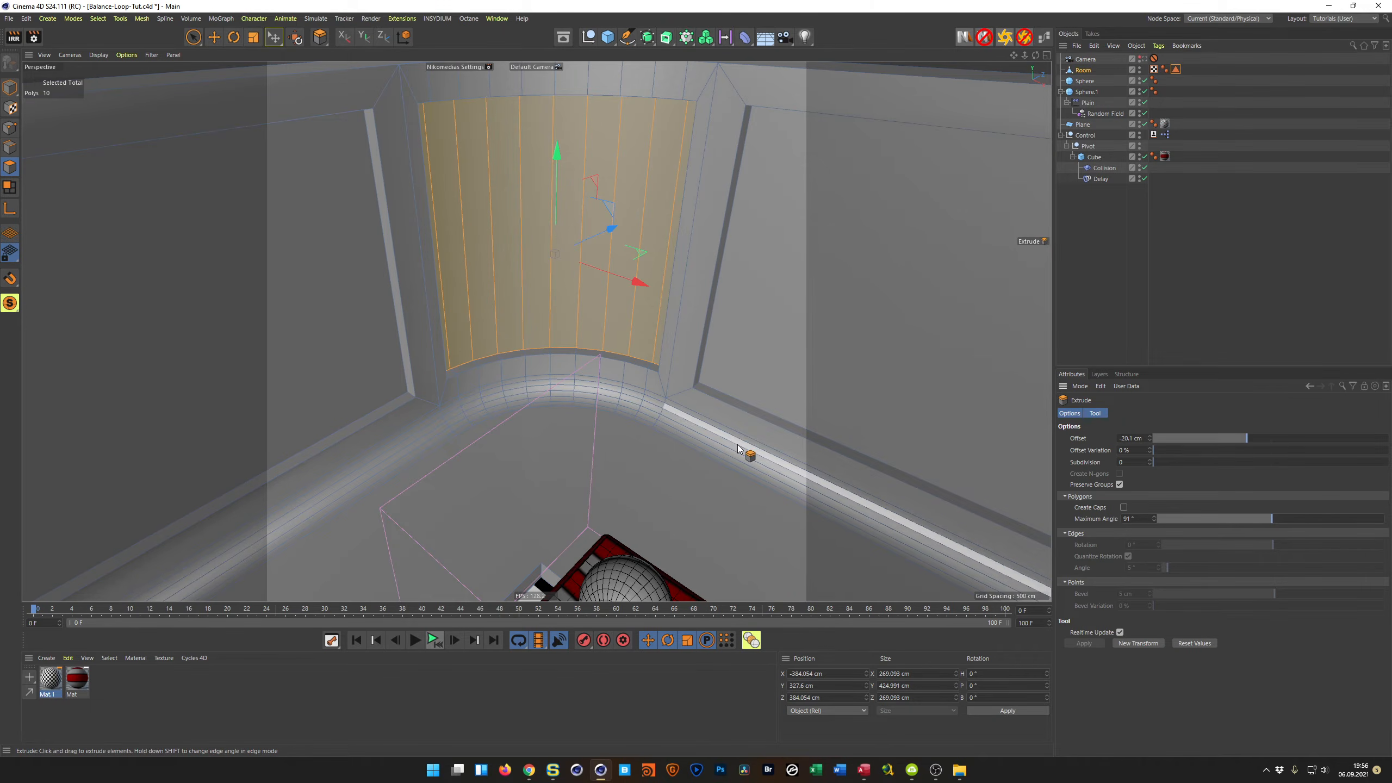
pyautogui.keyDown('alt'); pyautogui.moveTo(728, 407); pyautogui.dragTo(720, 355); pyautogui.keyUp('alt')
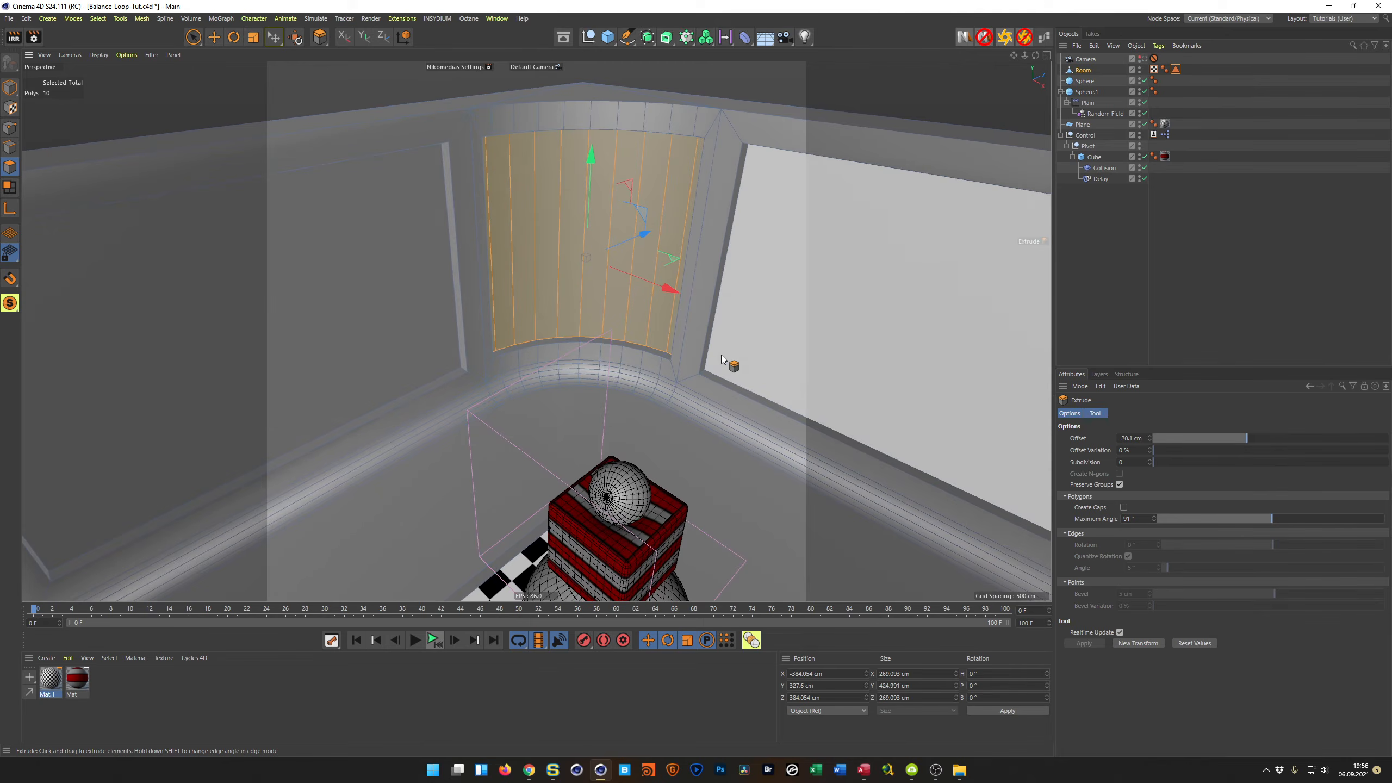
# Add a Bevel deformer as a child of the Room object
pyautogui.click(1084, 70)
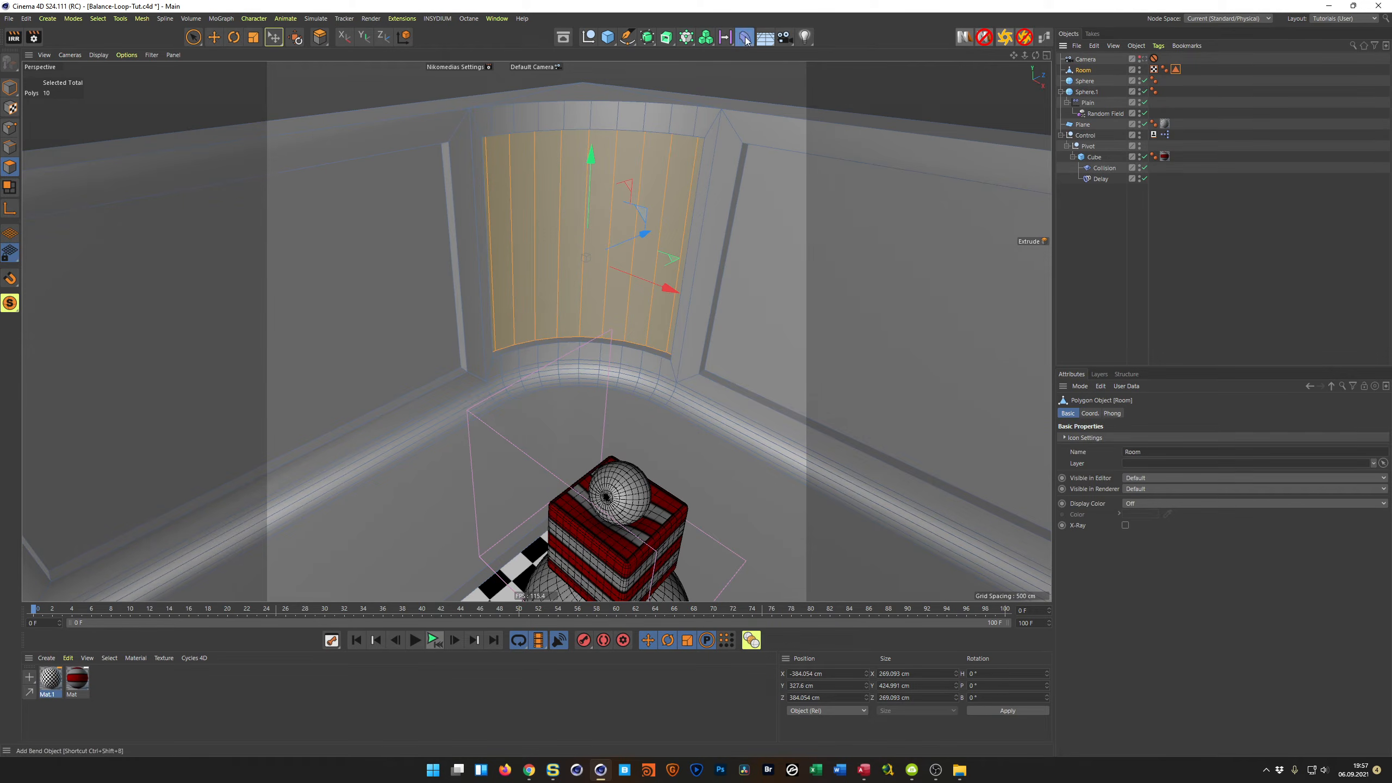
pyautogui.click(746, 41)
pyautogui.keyDown('shift'); pyautogui.click(924, 191); pyautogui.keyUp('shift')
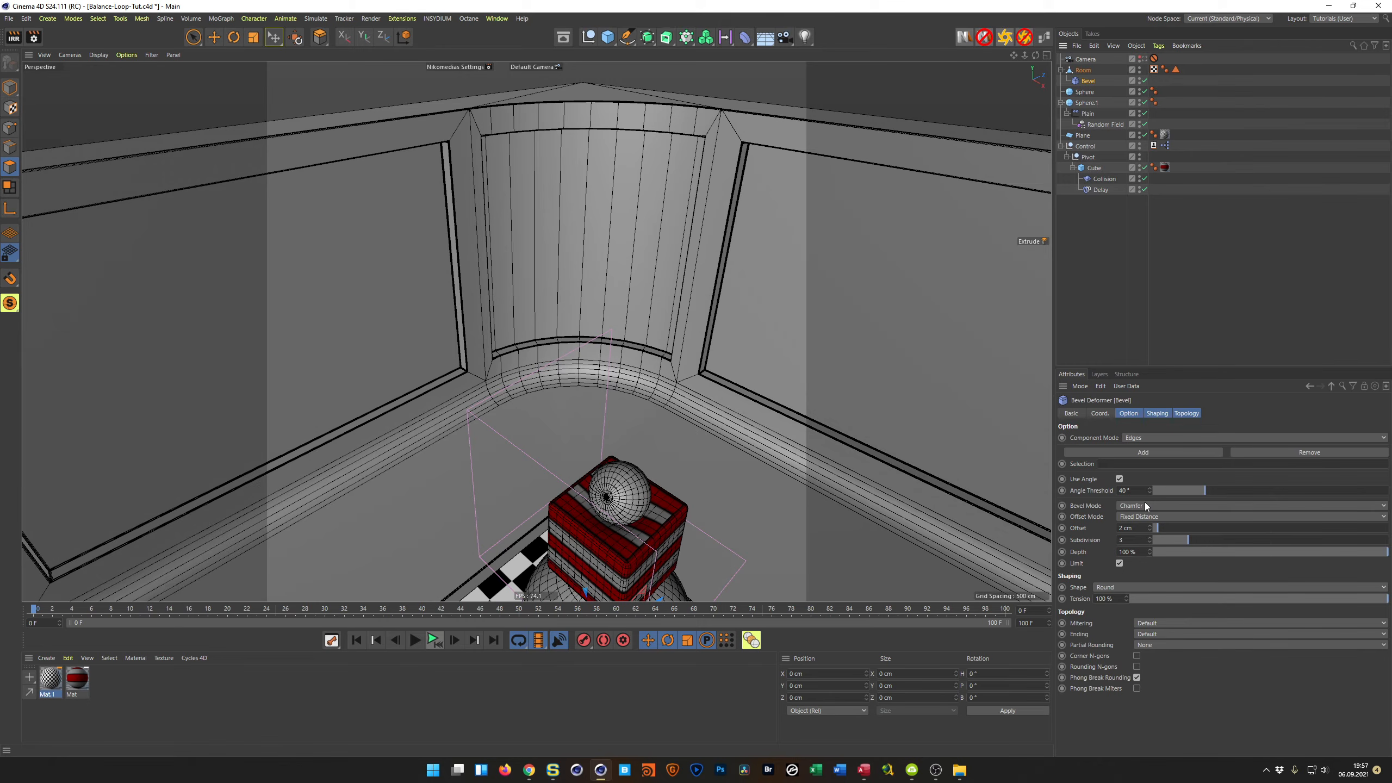
# Set the Bevel deformer's offset to 5 cm, return to the scene camera view and save the project
pyautogui.scroll(10, 696, 374)
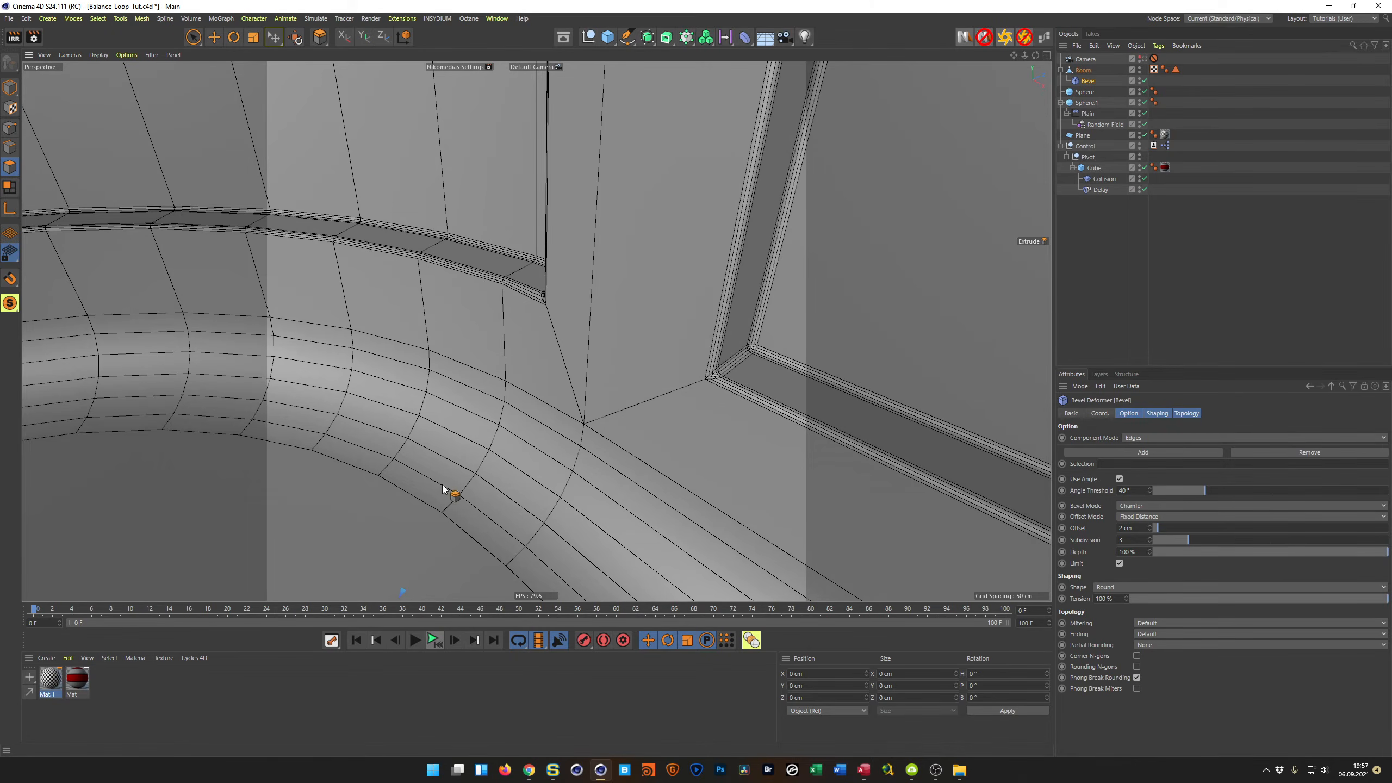
pyautogui.scroll(-10, 598, 422)
pyautogui.scroll(-3, 430, 452)
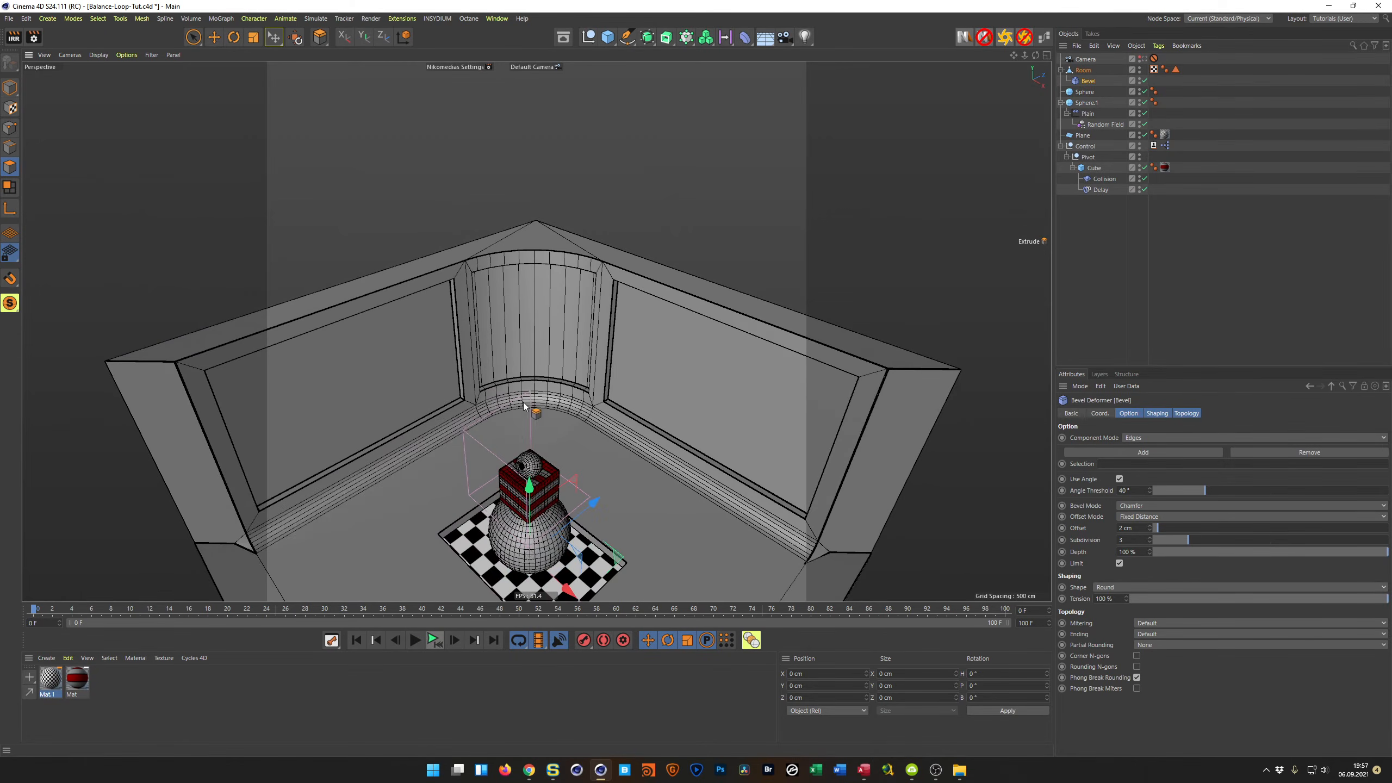
pyautogui.scroll(8, 535, 401)
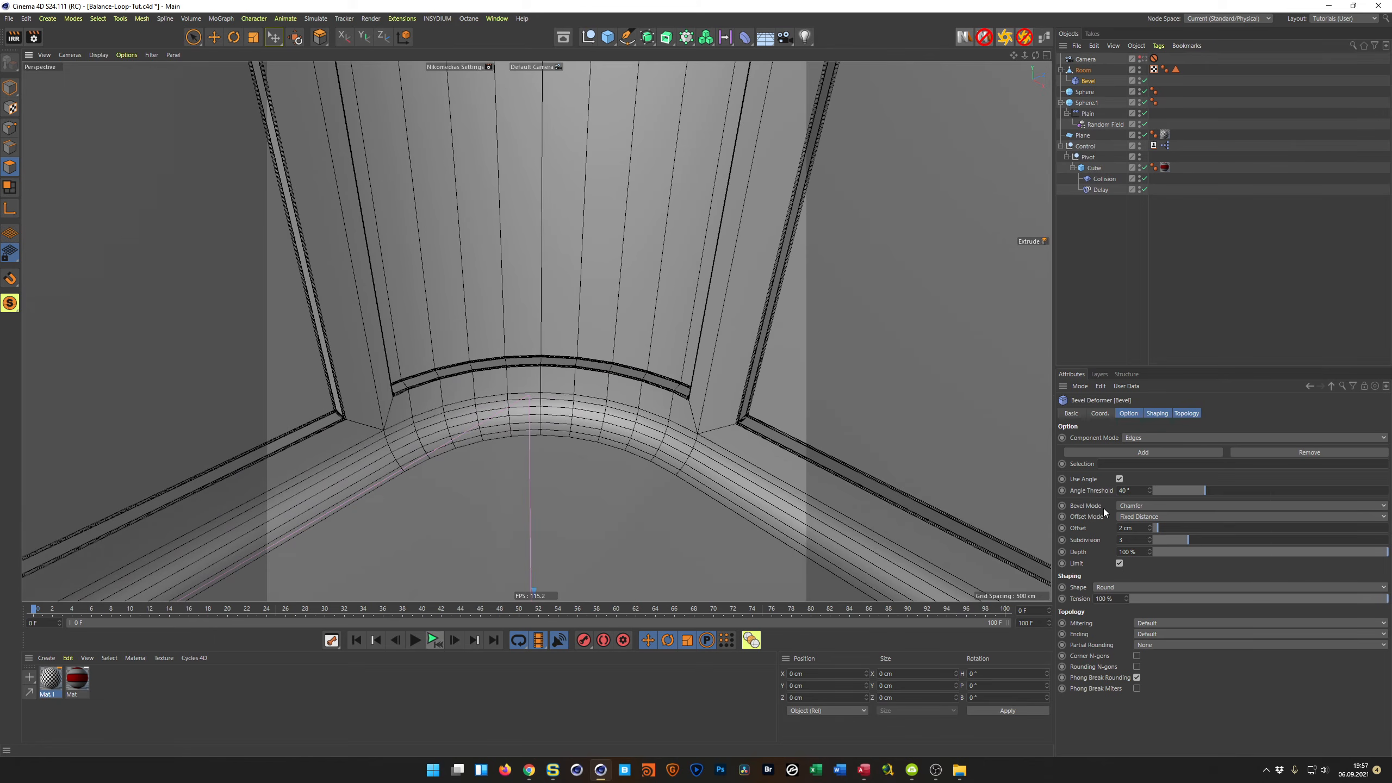
pyautogui.click(1140, 526)
pyautogui.write('5')
pyautogui.press('Return')
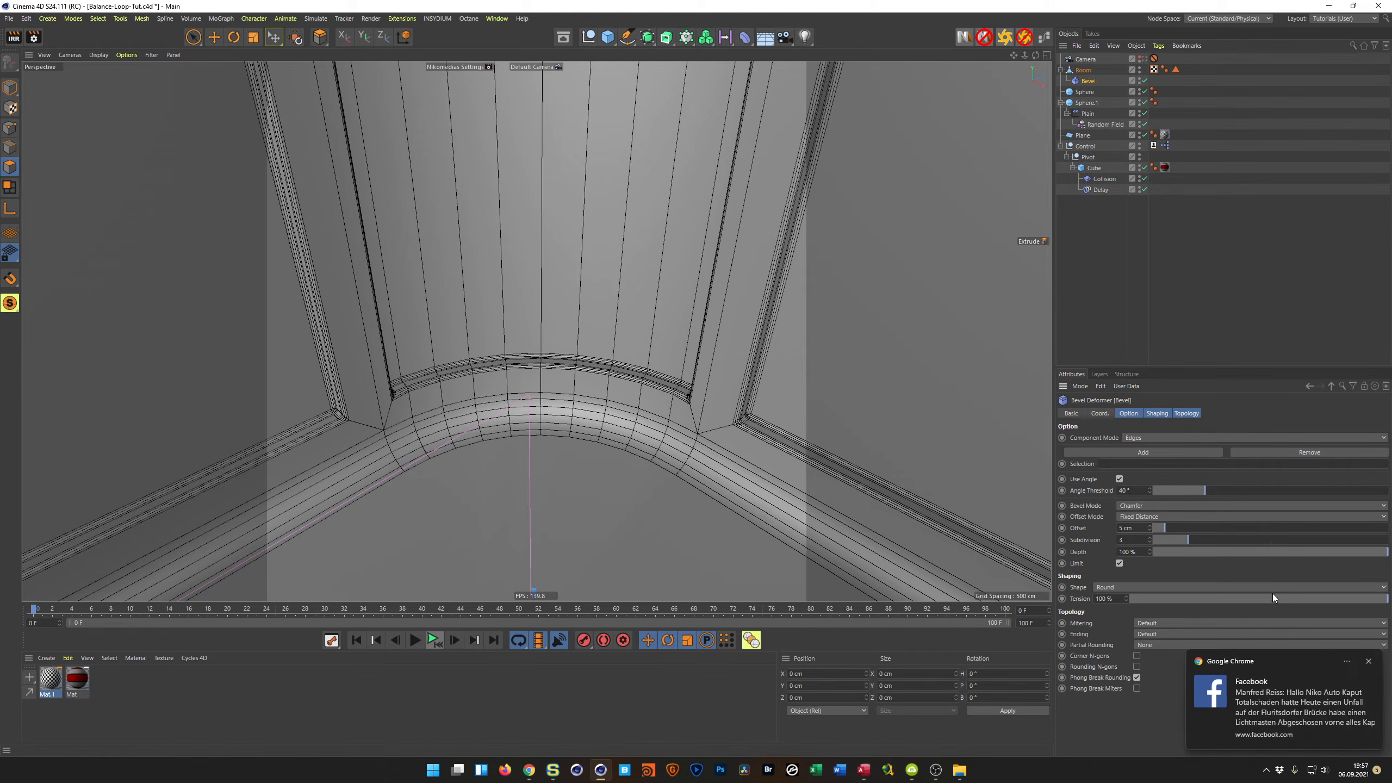
pyautogui.click(1368, 660)
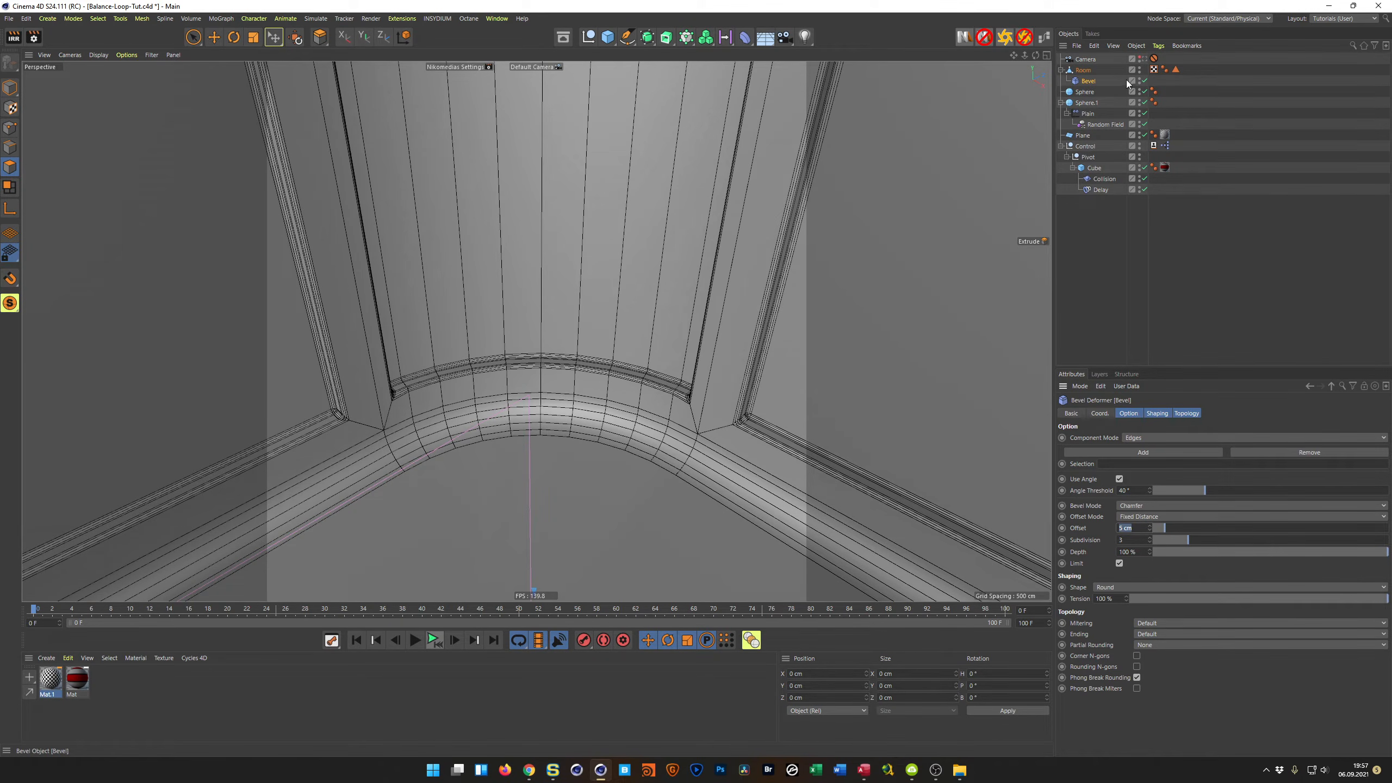
pyautogui.click(1145, 60)
pyautogui.click(1144, 59)
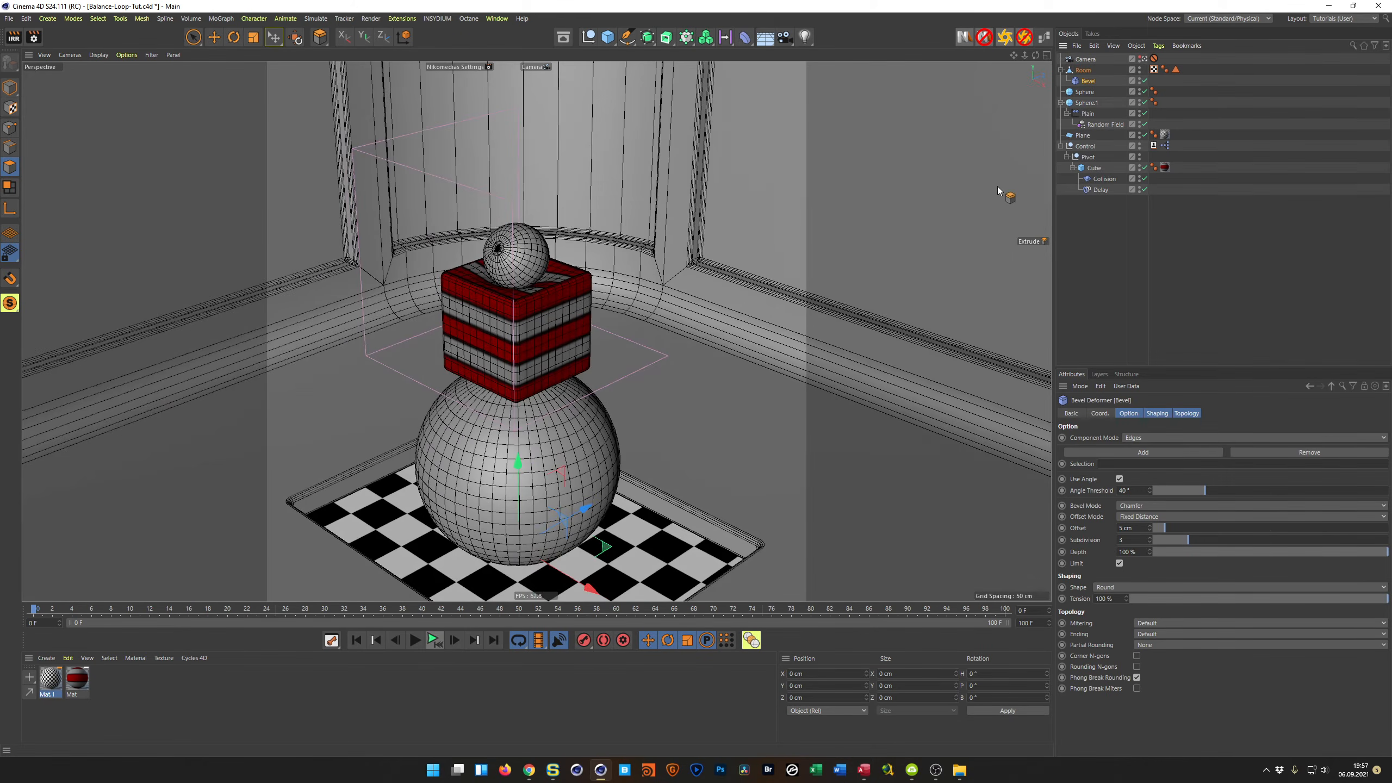
pyautogui.hotkey('ctrl', 's')
# Delete the two existing materials and create a new Octane material in an enlarged Octane Node Editor
pyautogui.moveTo(138, 672); pyautogui.dragTo(52, 681)
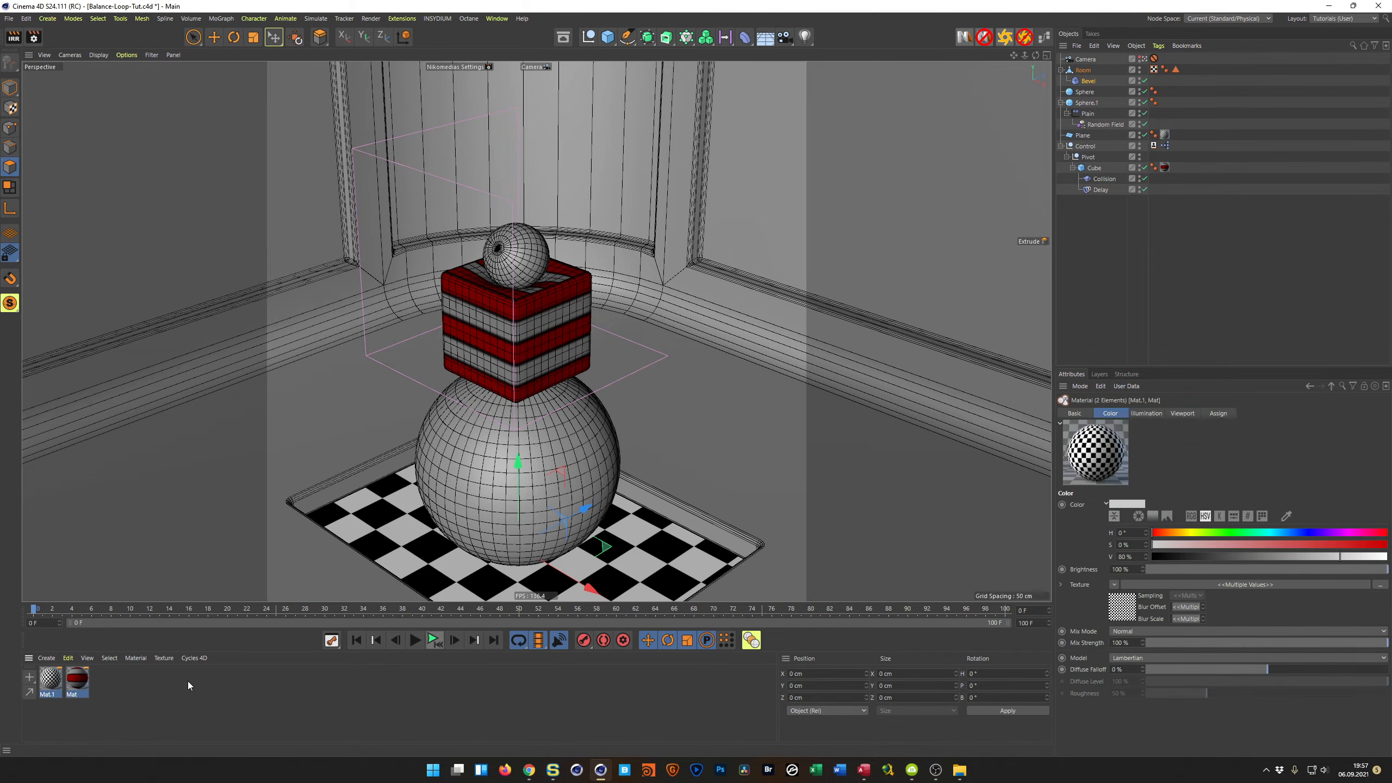
pyautogui.press('Delete')
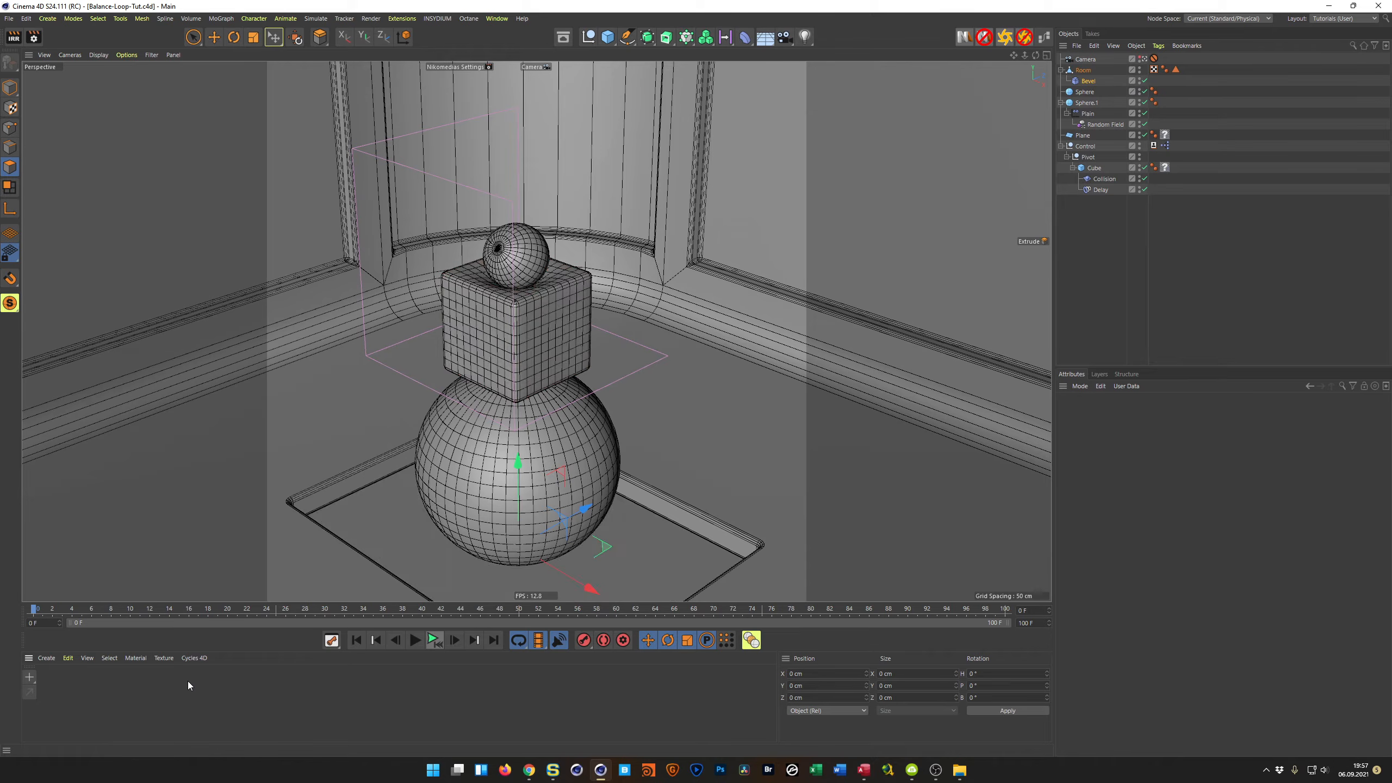
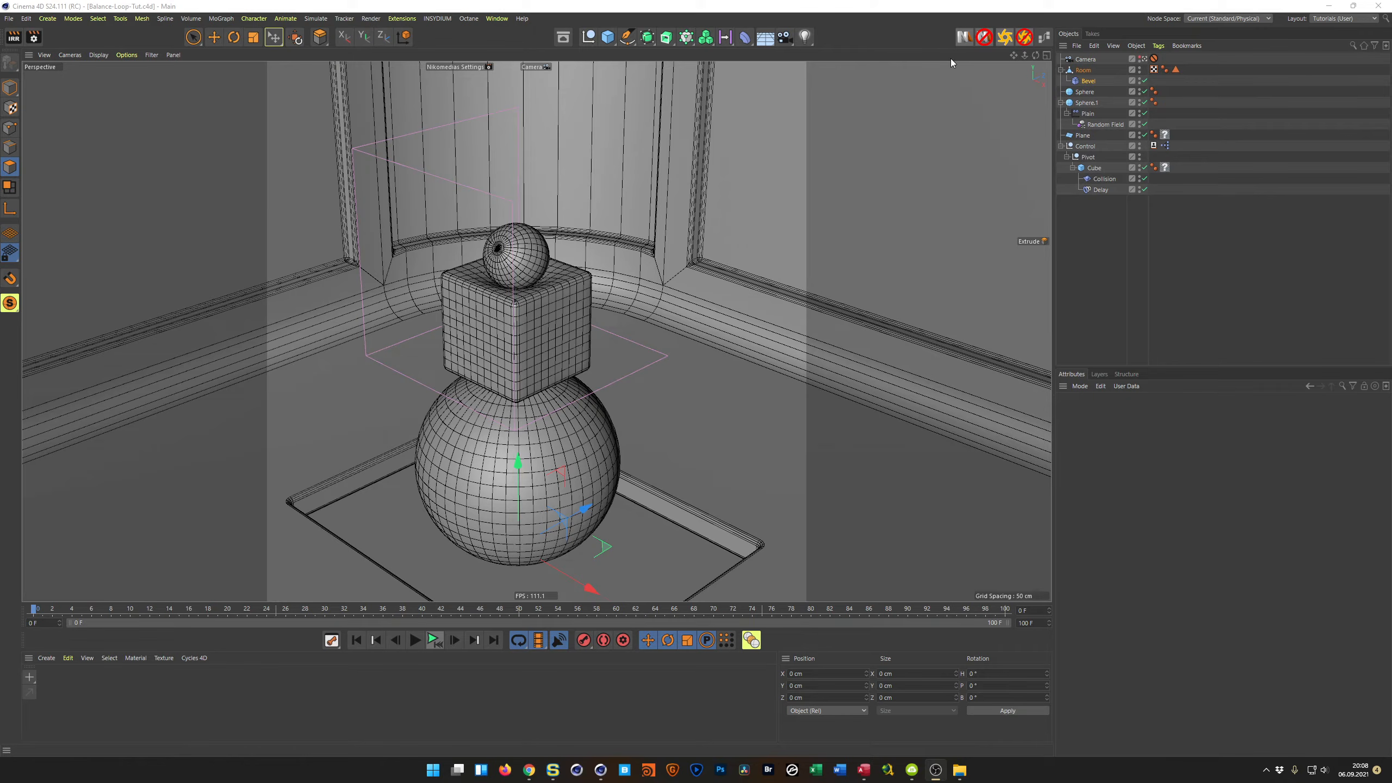
pyautogui.click(1043, 39)
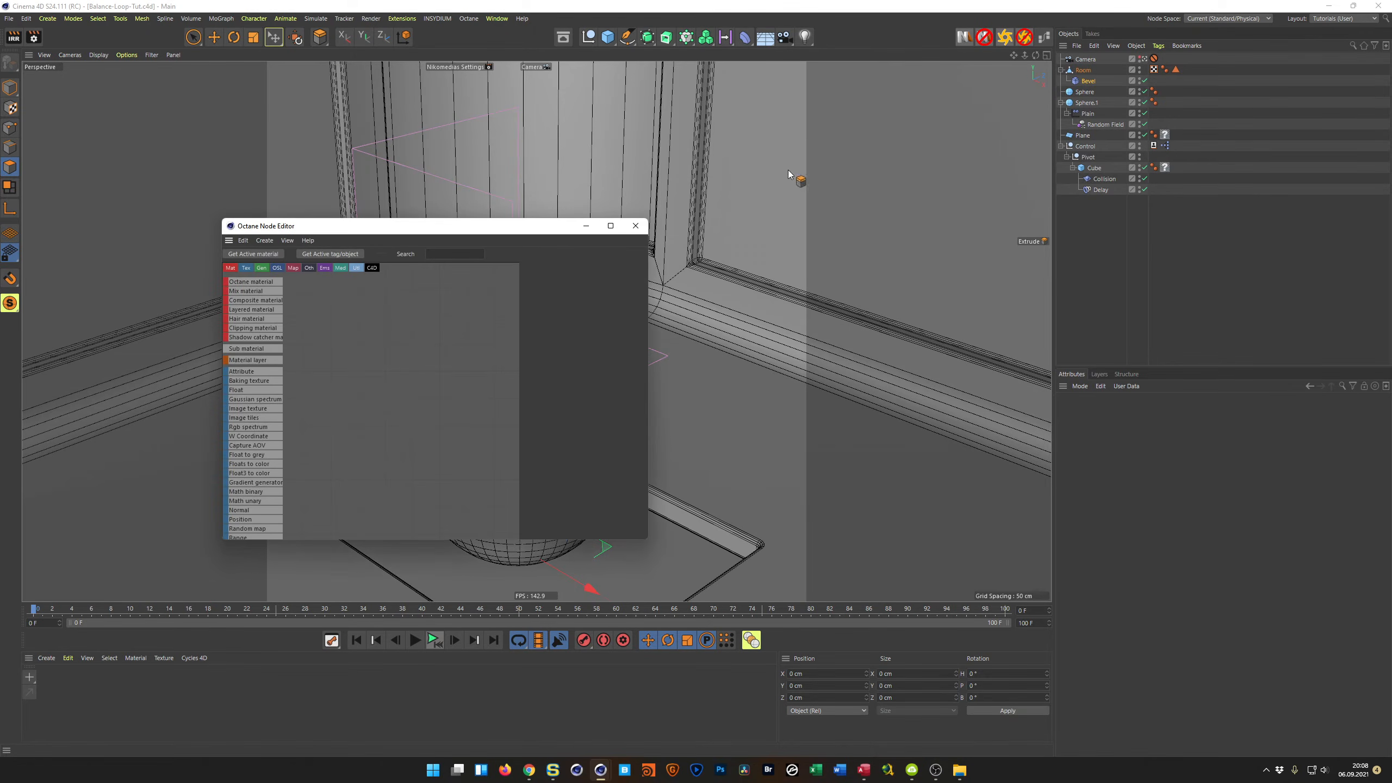
pyautogui.moveTo(647, 540); pyautogui.dragTo(861, 609)
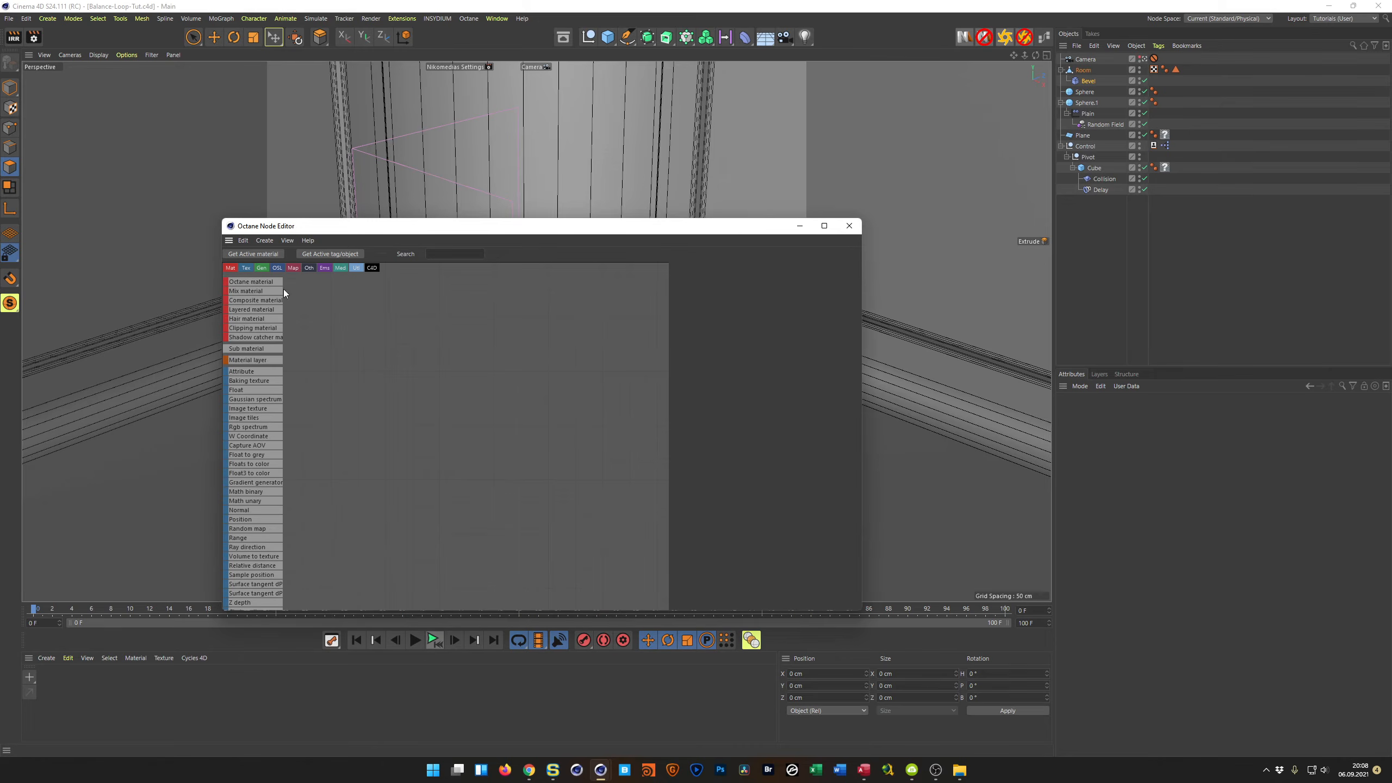
pyautogui.click(507, 338)
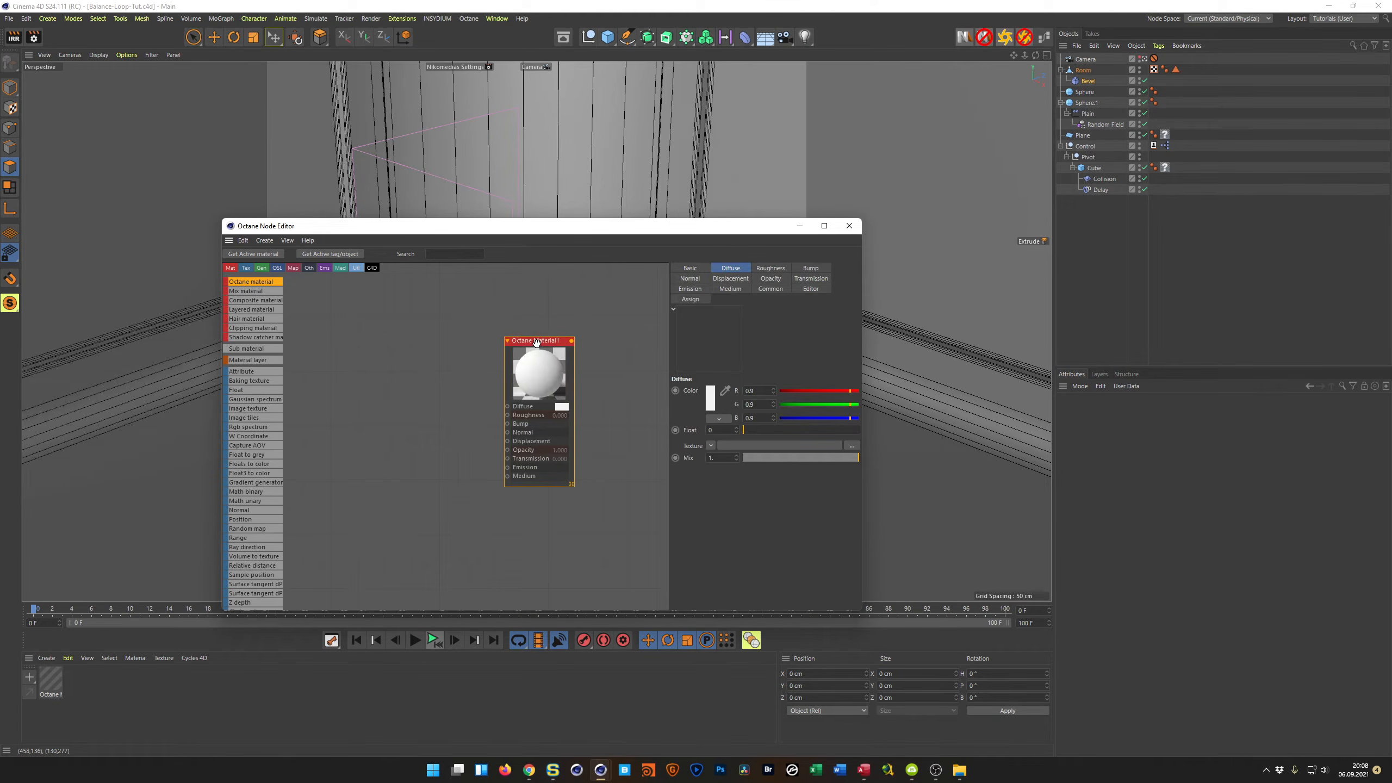
# Set the Octane material's type to Glossy and its BRDF model to GGX, and reposition its node in the graph
pyautogui.click(692, 268)
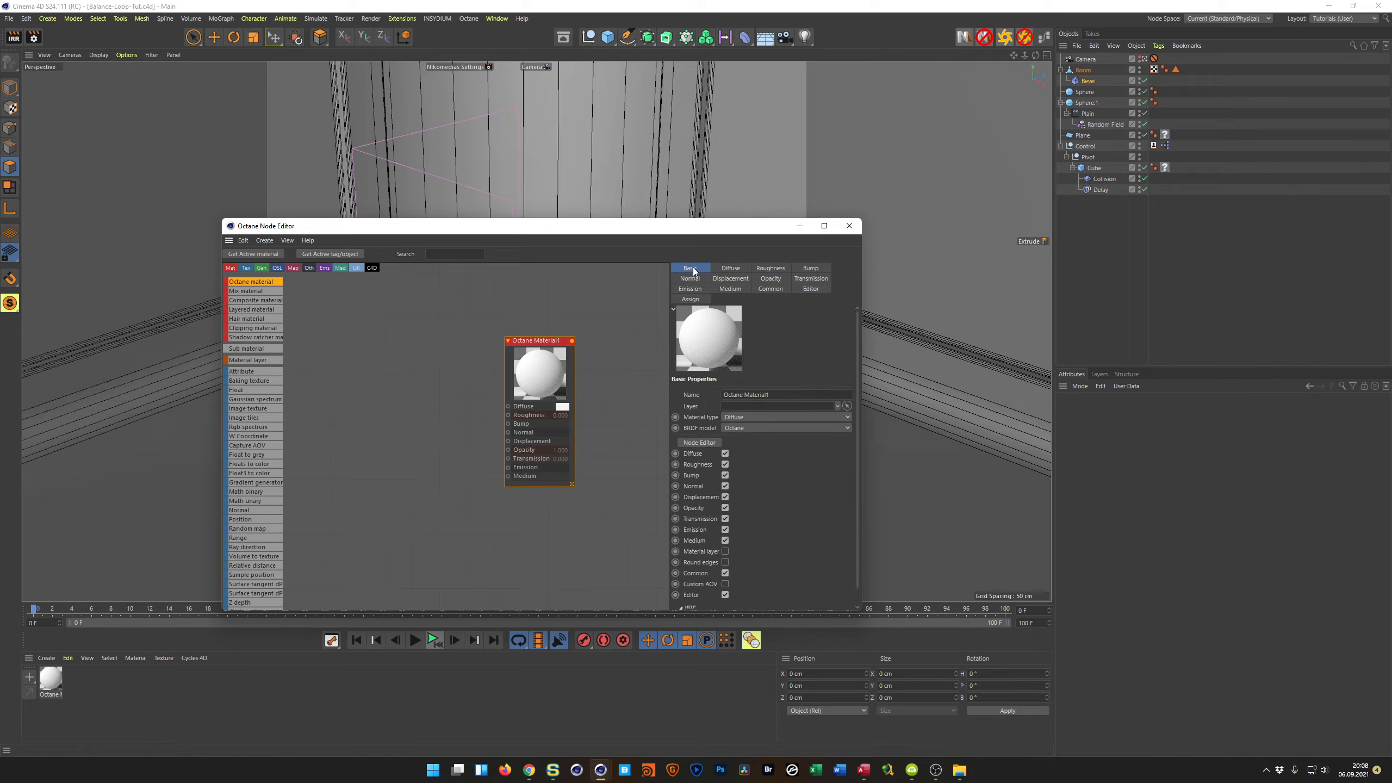
pyautogui.click(743, 416)
pyautogui.click(742, 428)
pyautogui.click(742, 430)
pyautogui.click(747, 457)
pyautogui.moveTo(544, 344); pyautogui.dragTo(475, 342)
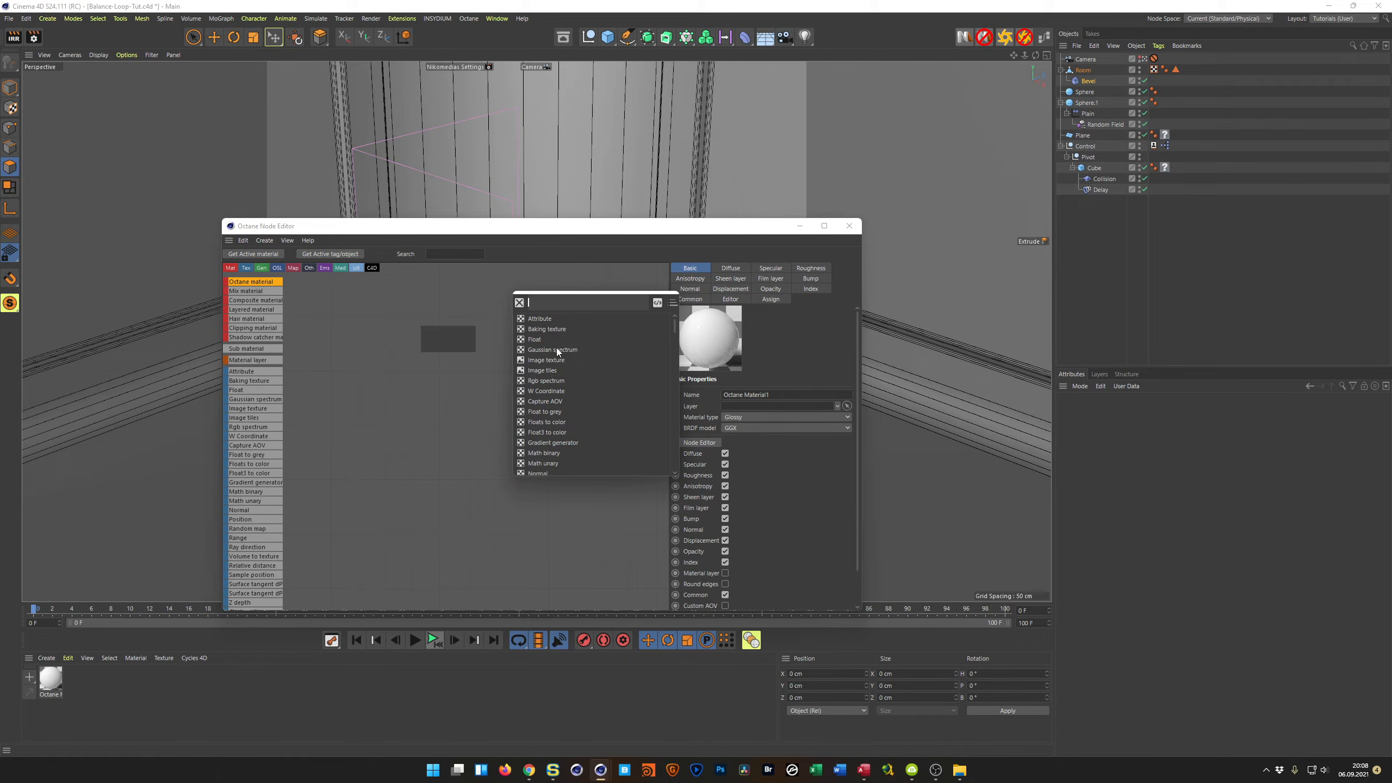
# Connect an RGB spectrum node to the material's Diffuse channel, switch its colour to HSV and position it beside the material node
pyautogui.click(546, 381)
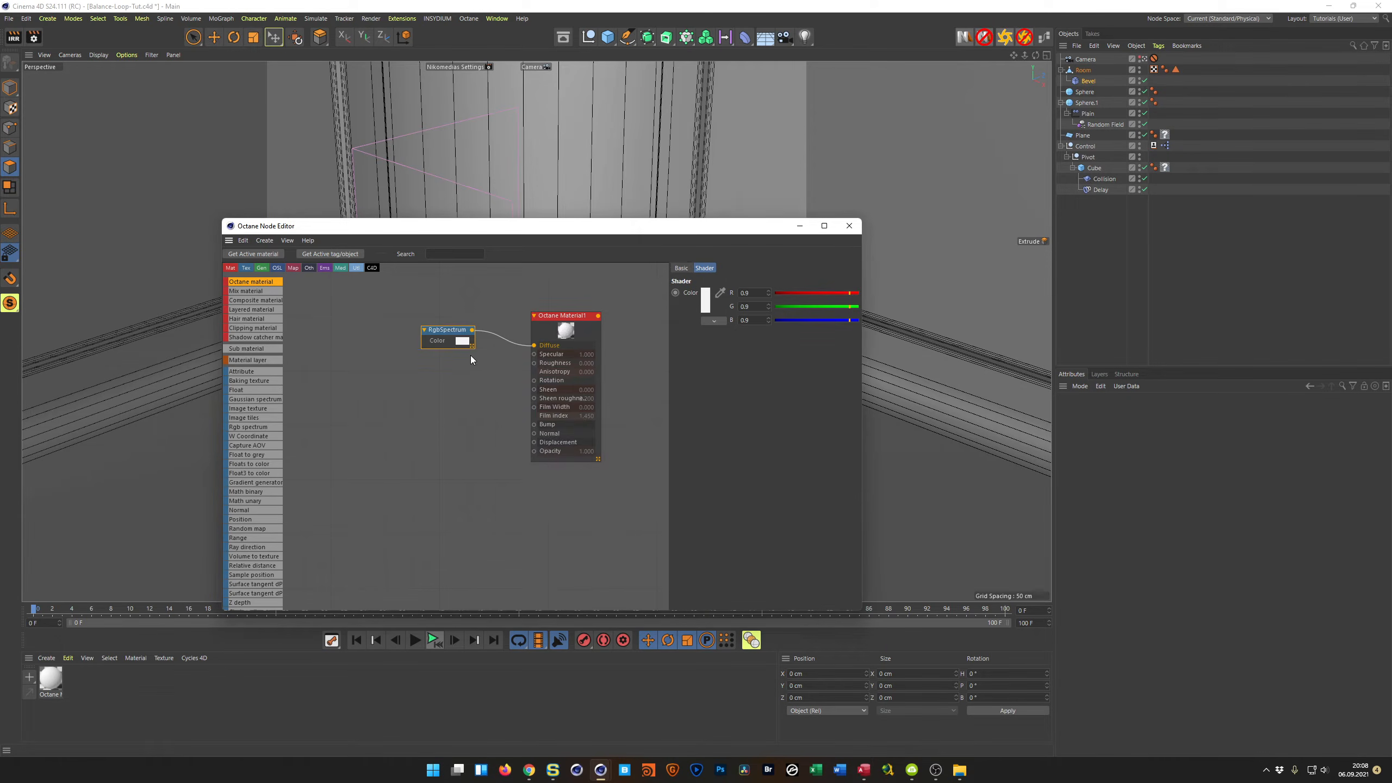
pyautogui.moveTo(448, 329); pyautogui.dragTo(465, 329)
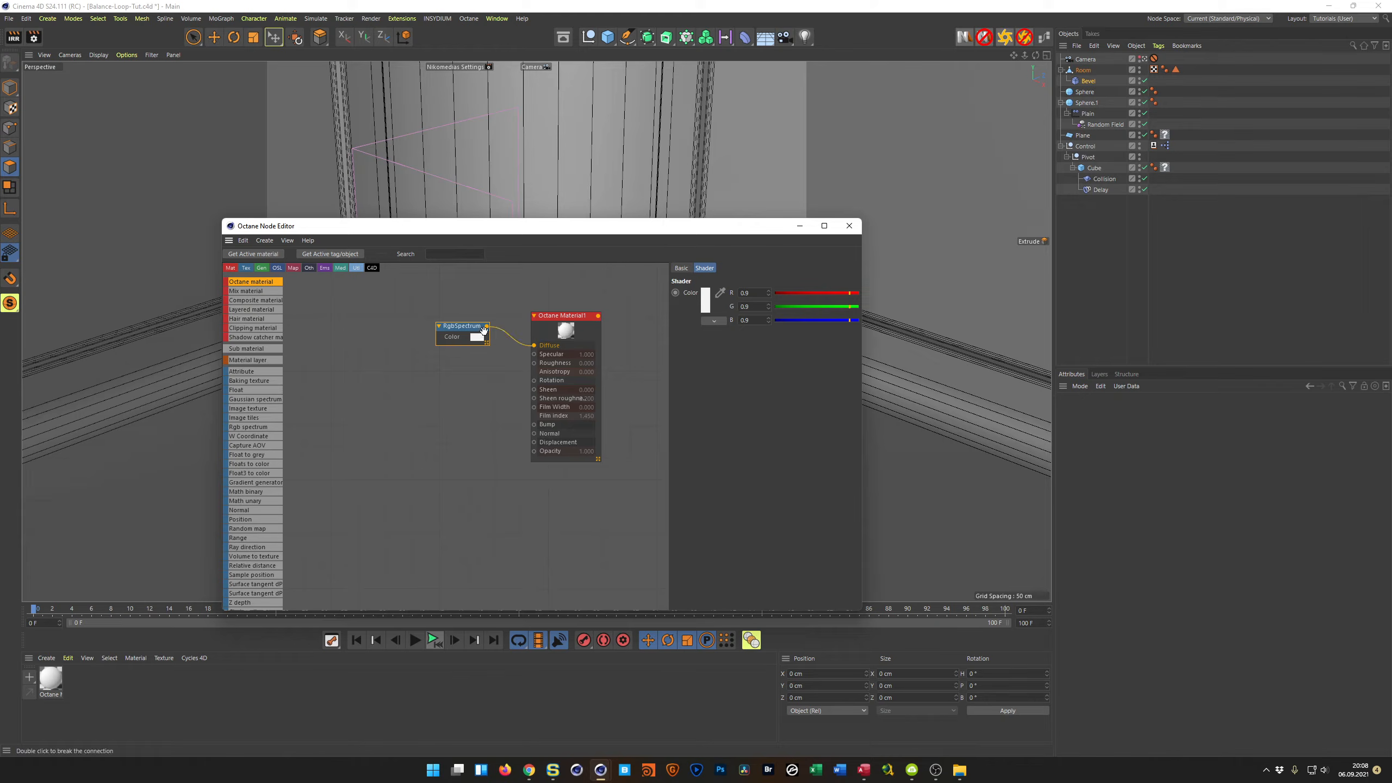
pyautogui.click(713, 321)
pyautogui.click(711, 344)
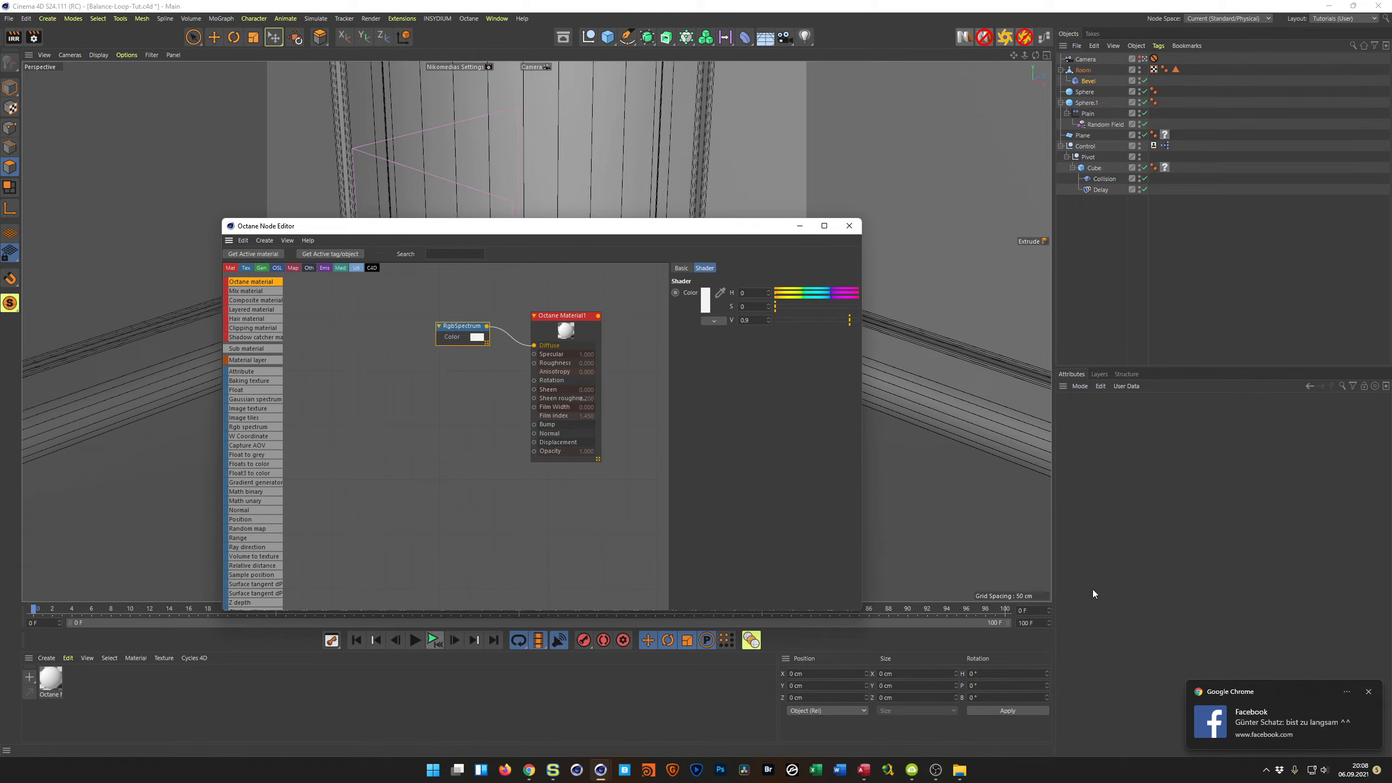
pyautogui.click(1369, 691)
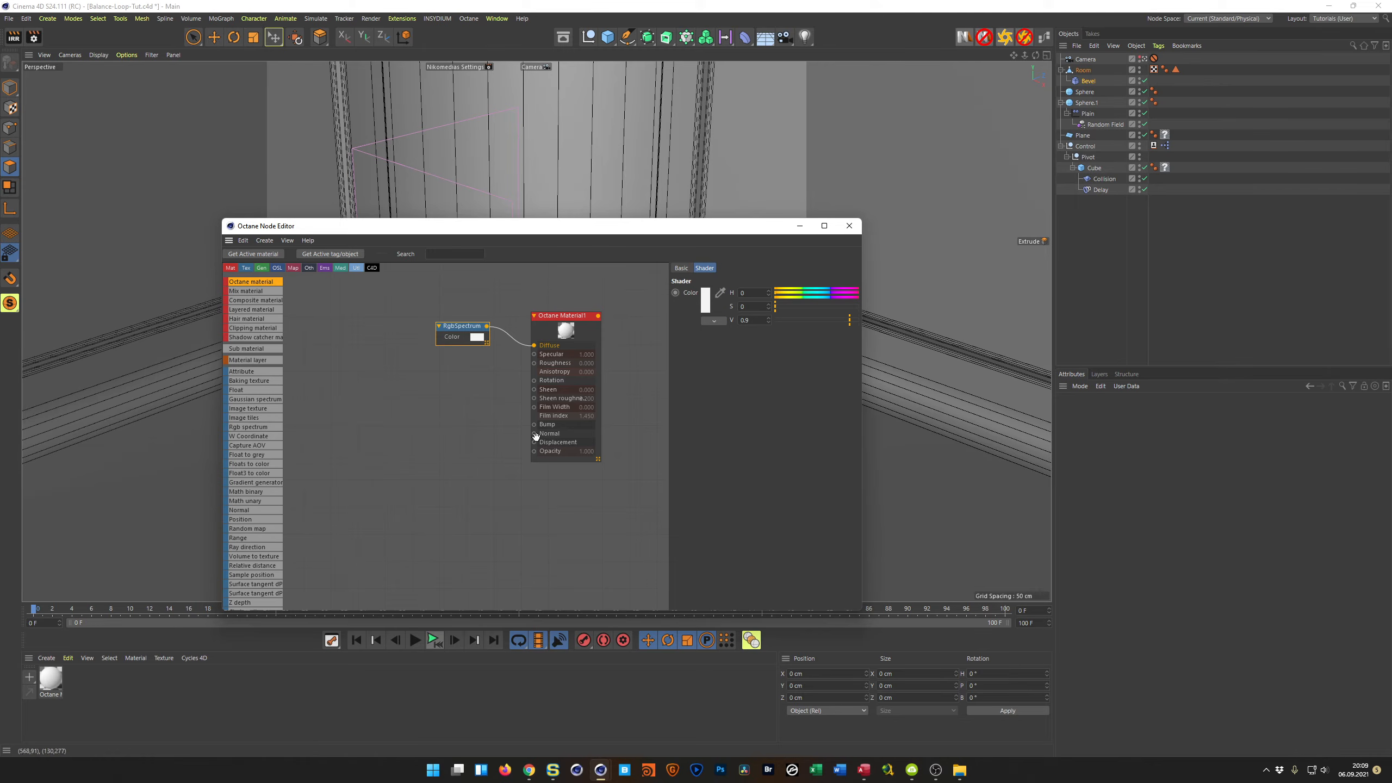
pyautogui.moveTo(471, 339); pyautogui.dragTo(460, 329)
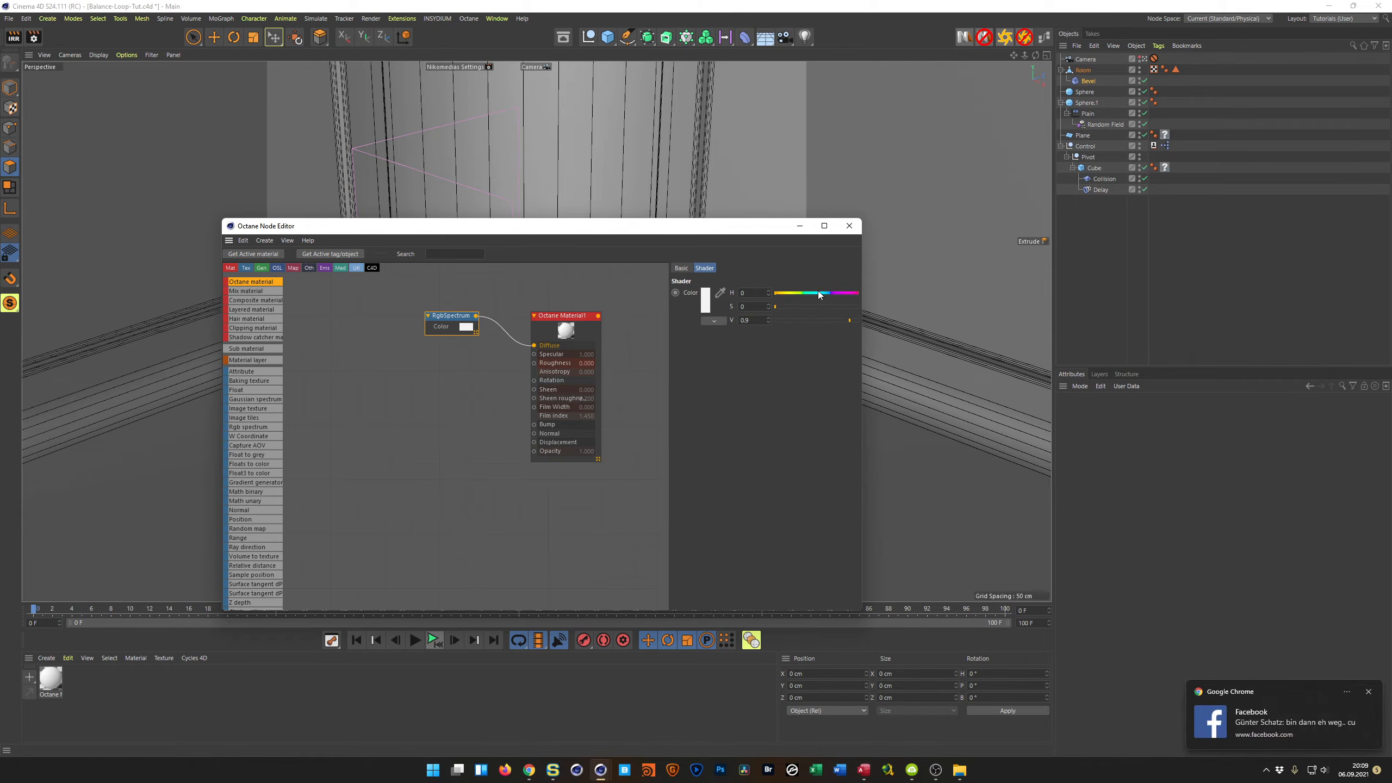
# Set the RGB spectrum colour to turquoise with hue about 0.50, saturation about 0.81 and value about 0.64
pyautogui.click(1371, 693)
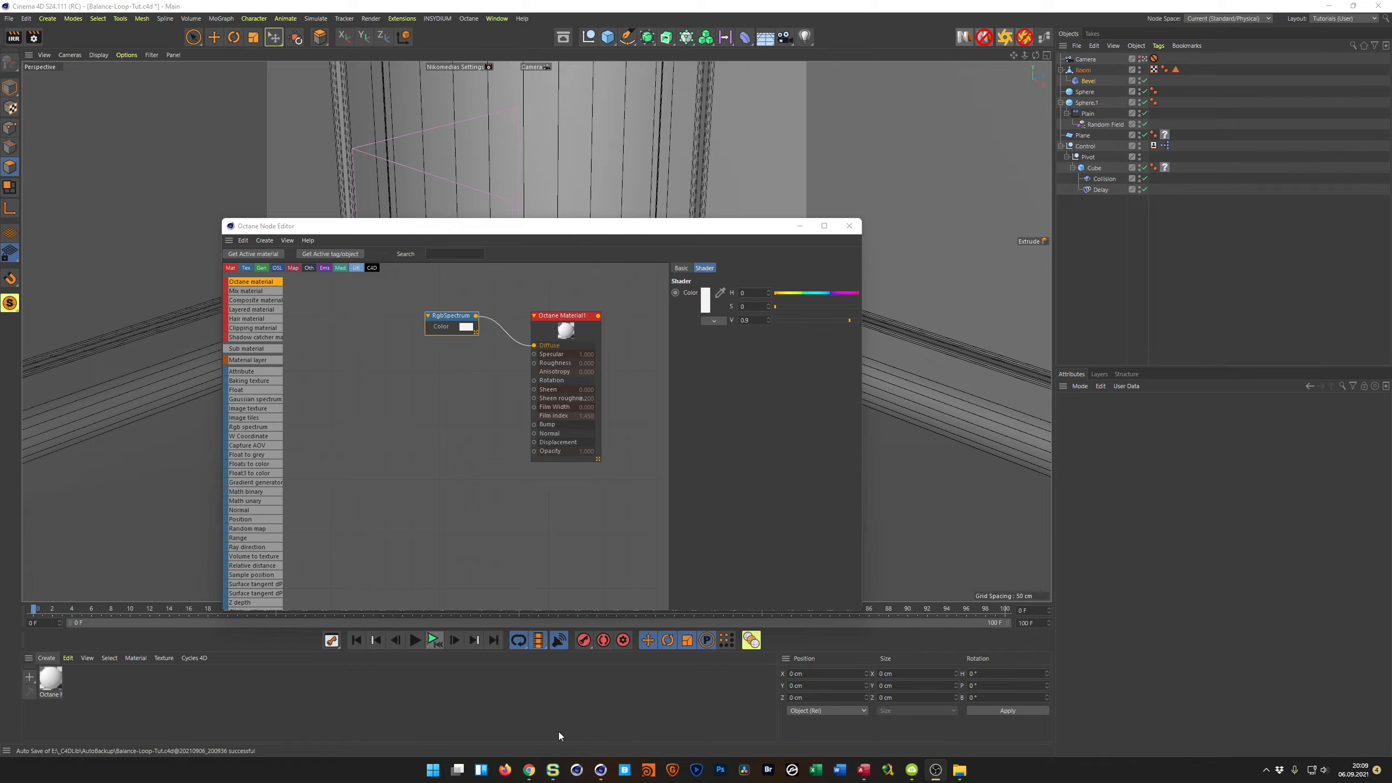
pyautogui.moveTo(623, 240); pyautogui.dragTo(612, 256)
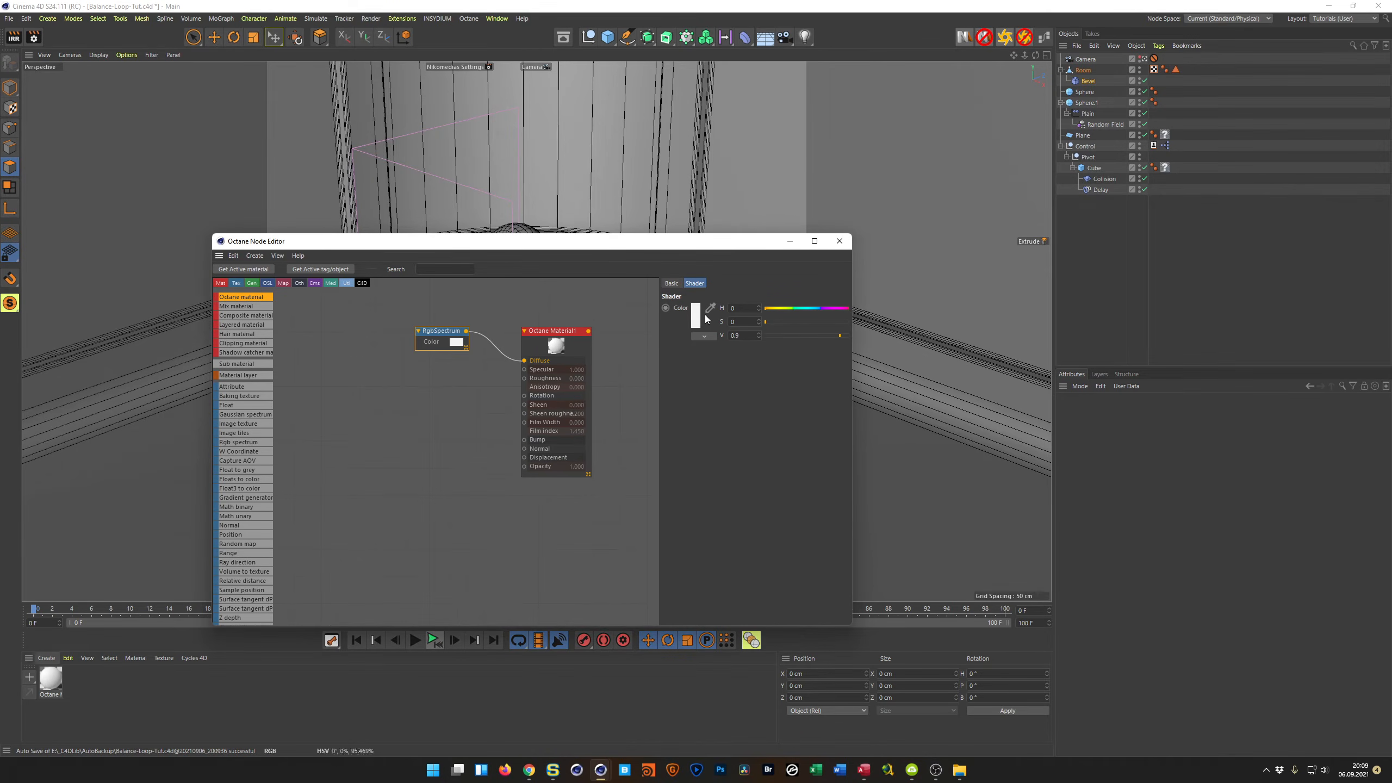
pyautogui.moveTo(801, 321)
pyautogui.mouseDown()
pyautogui.moveTo(816, 325)
pyautogui.moveTo(805, 309)
pyautogui.moveTo(819, 335)
pyautogui.mouseUp()
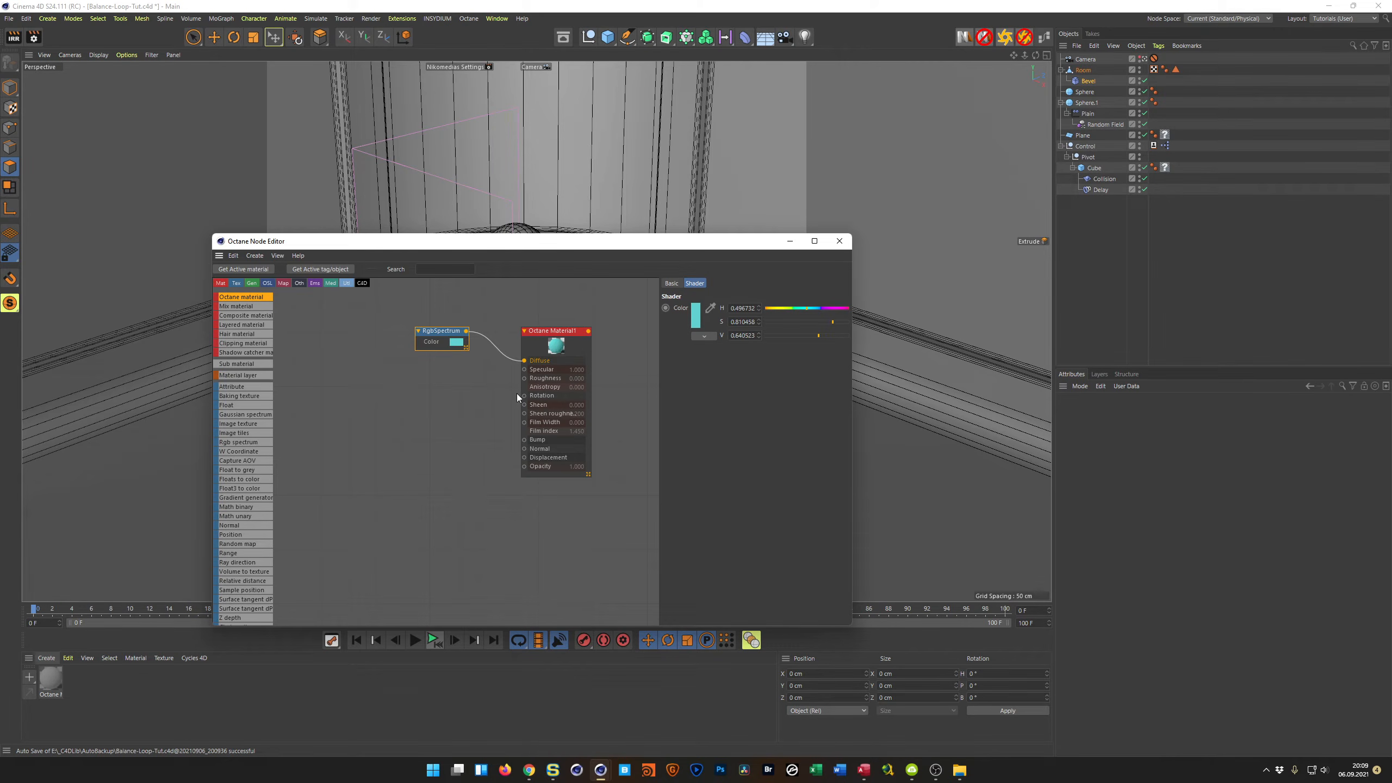
# Add the dust texture from the project's tex folder as an image texture node, connect it to Roughness and save the project
pyautogui.moveTo(538, 245); pyautogui.dragTo(585, 226)
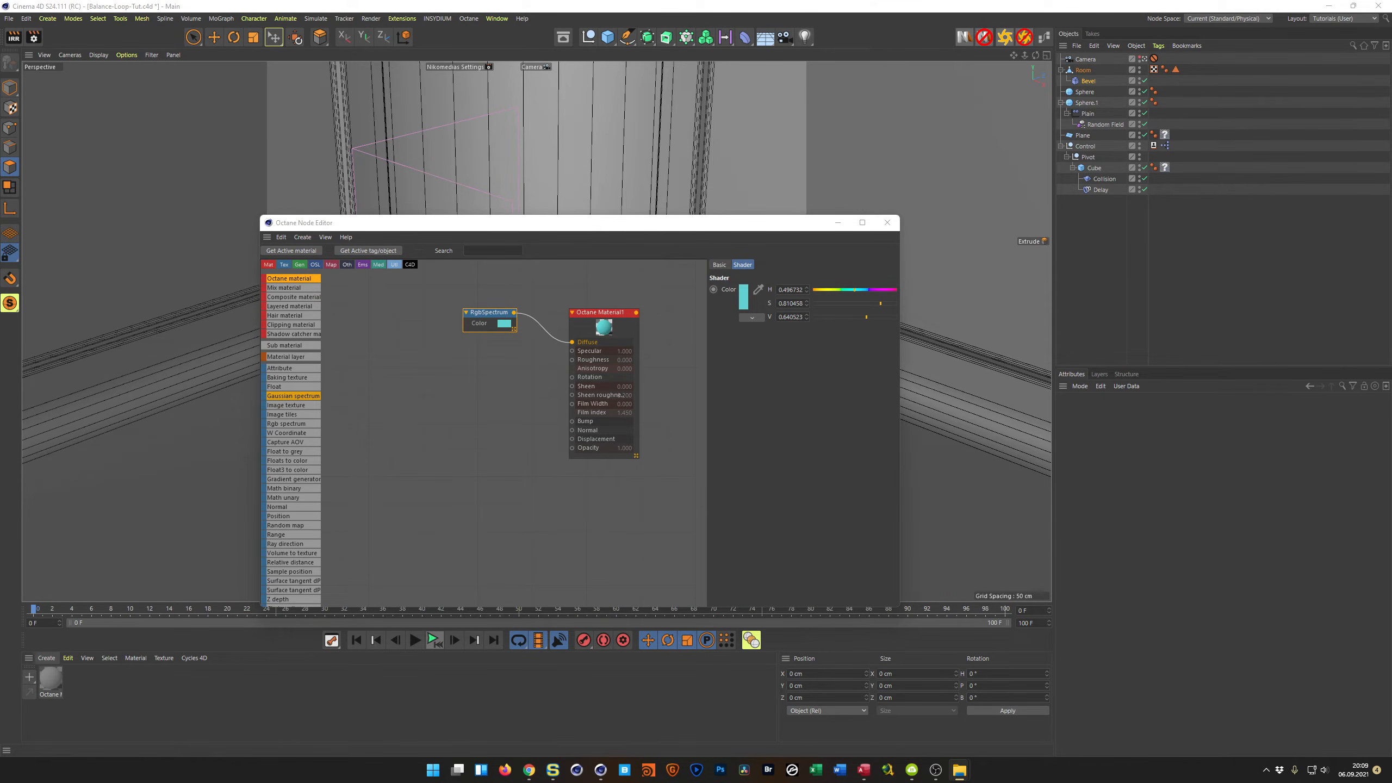
pyautogui.moveTo(1, 778); pyautogui.dragTo(474, 356)
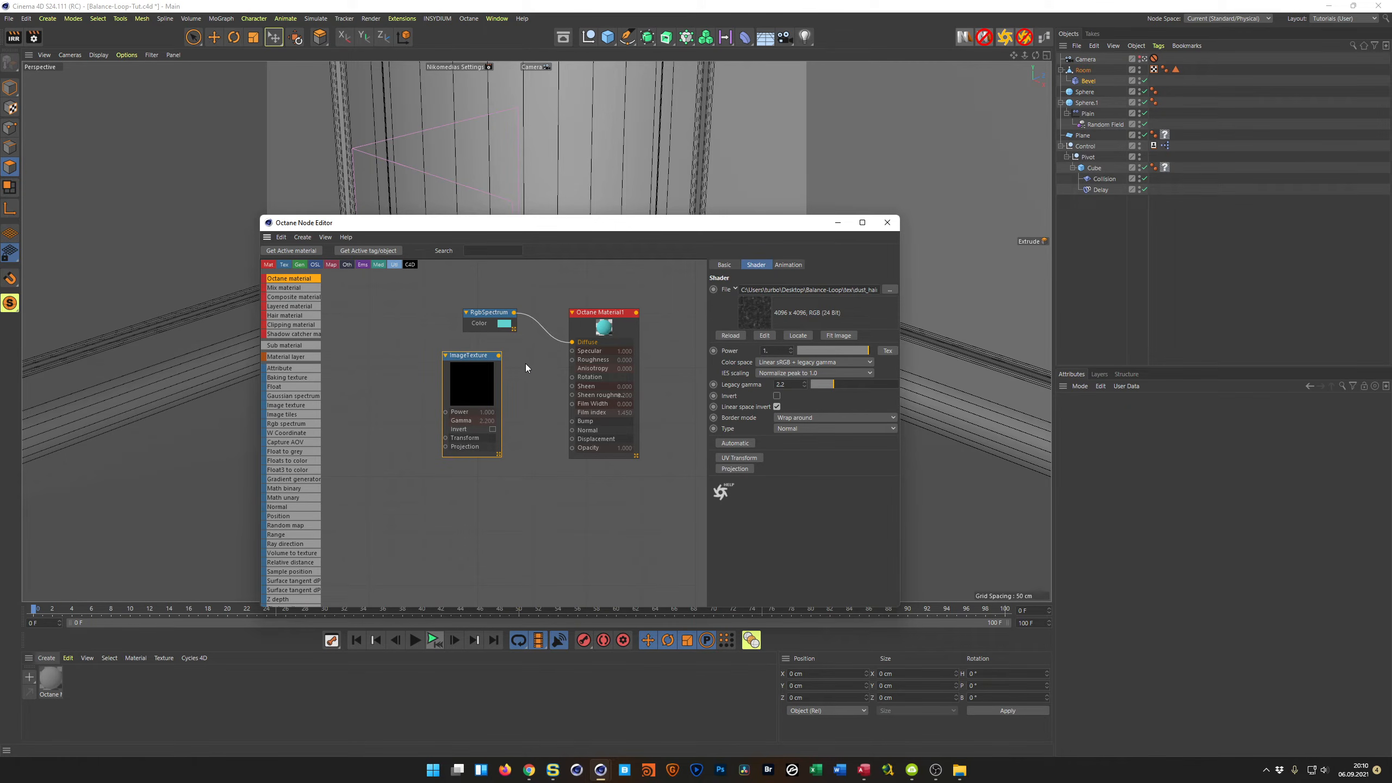
pyautogui.moveTo(498, 355); pyautogui.dragTo(572, 361)
pyautogui.moveTo(594, 225); pyautogui.dragTo(355, 203)
pyautogui.hotkey('ctrl', 's')
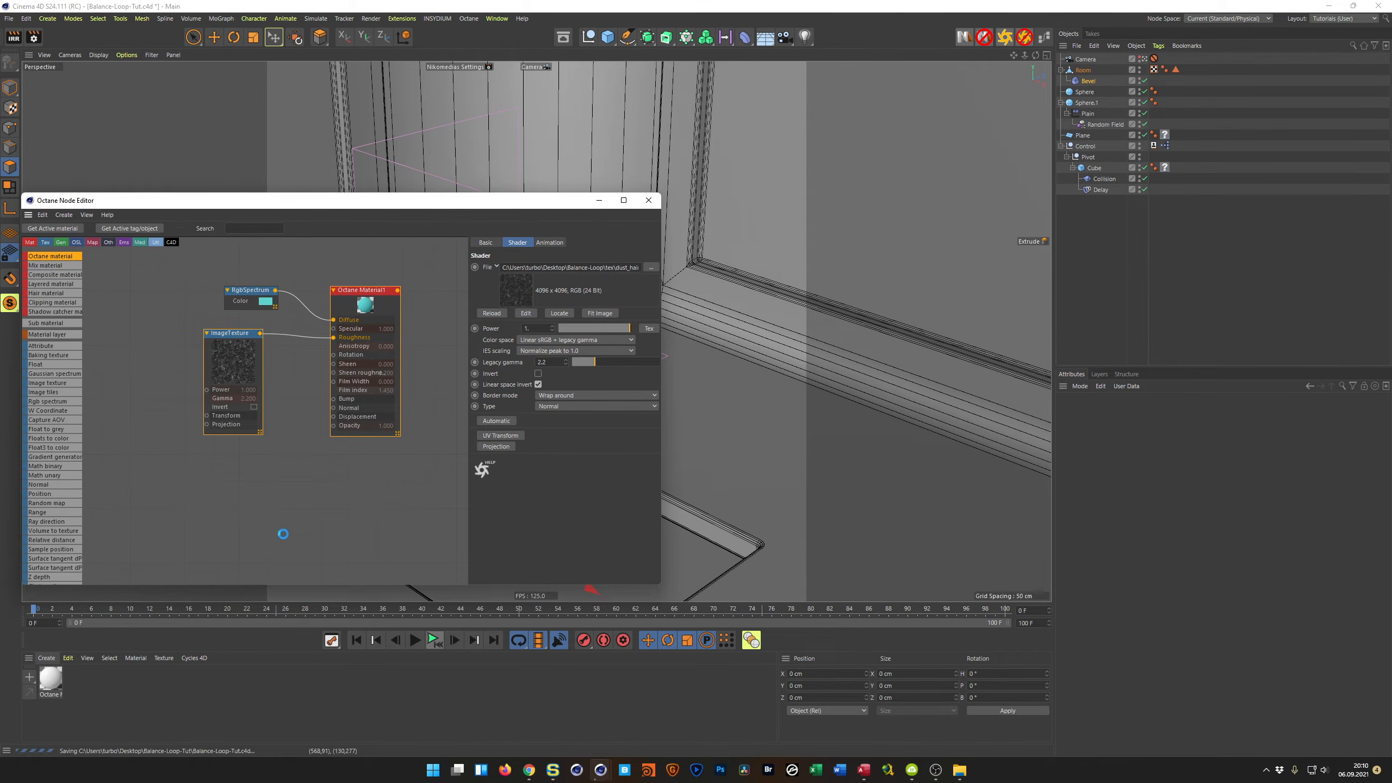
# Rename the Octane material as Room and apply it to the Room object
pyautogui.click(51, 693)
pyautogui.doubleClick(50, 694)
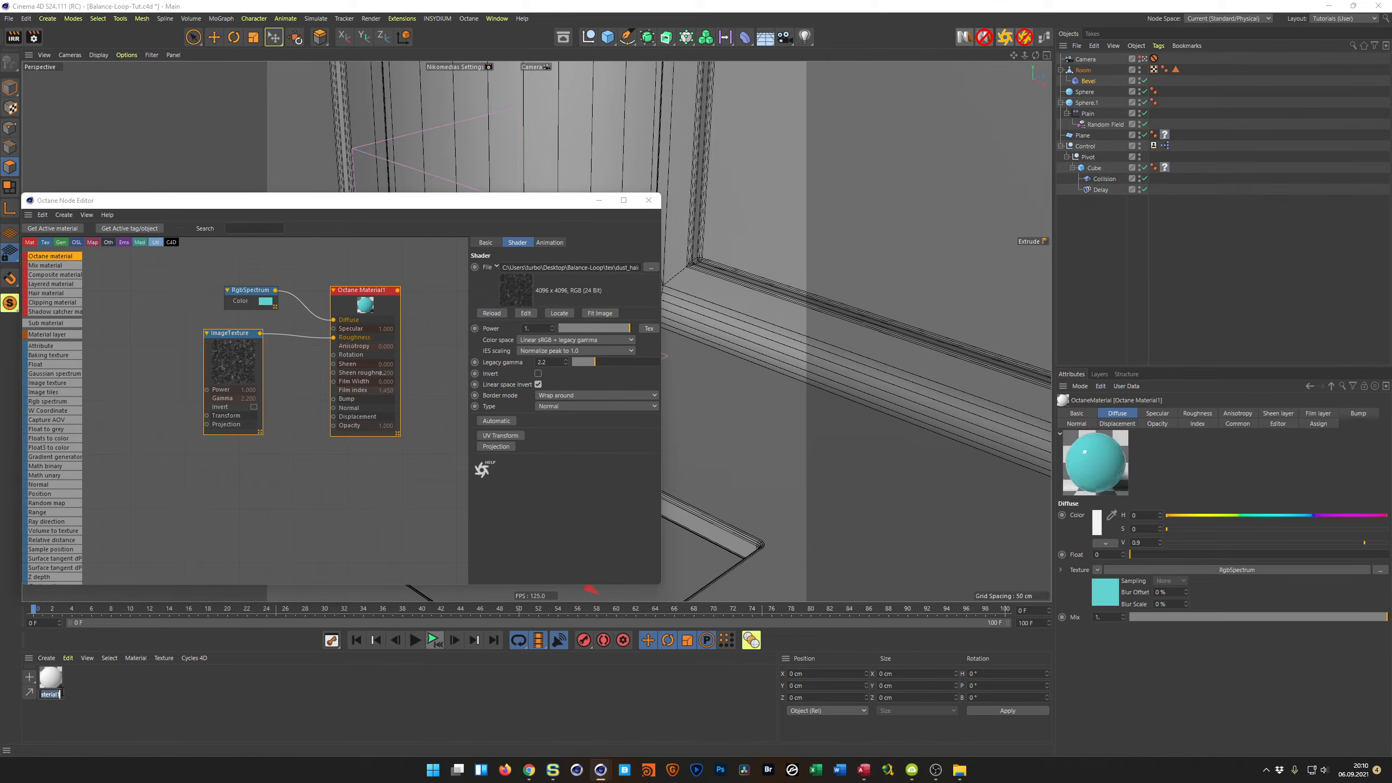
pyautogui.write('Room')
pyautogui.press('Return')
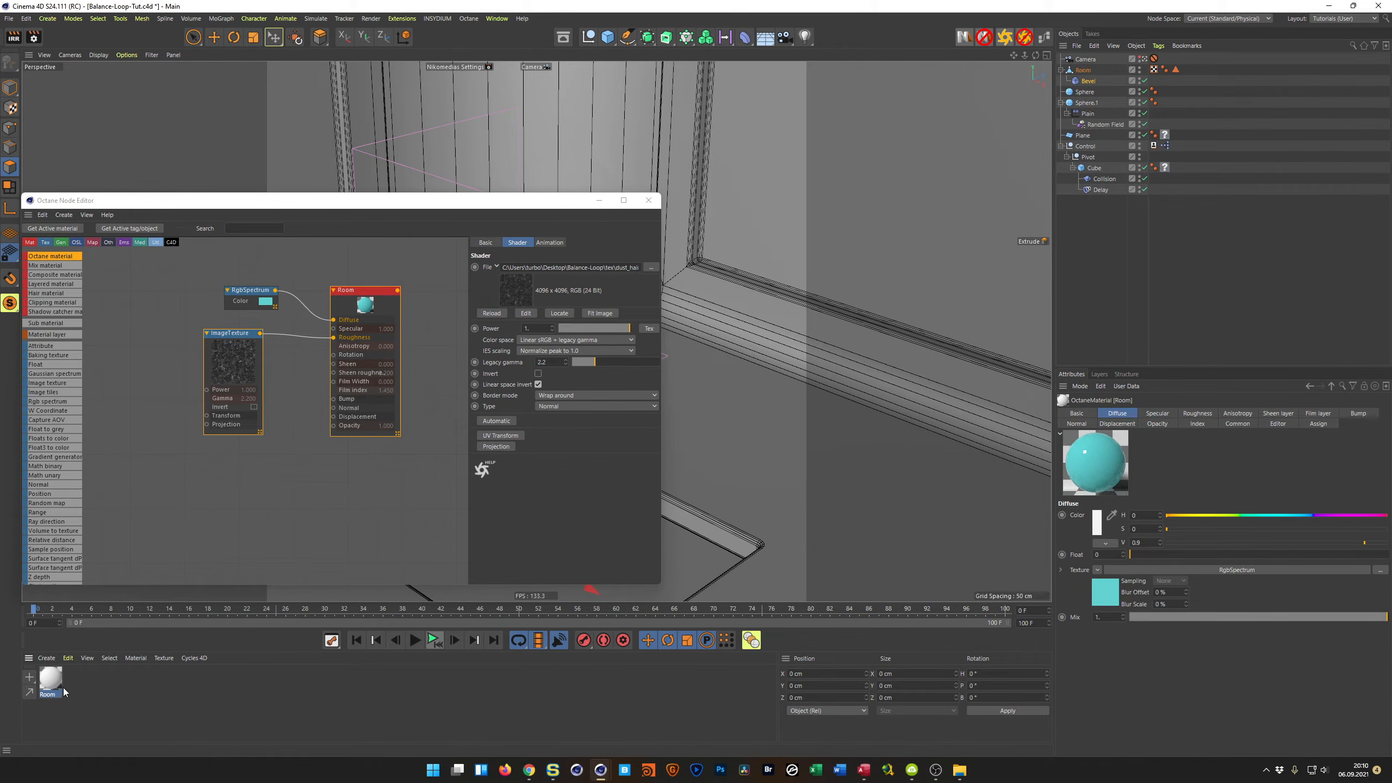
pyautogui.moveTo(852, 557); pyautogui.dragTo(1086, 72)
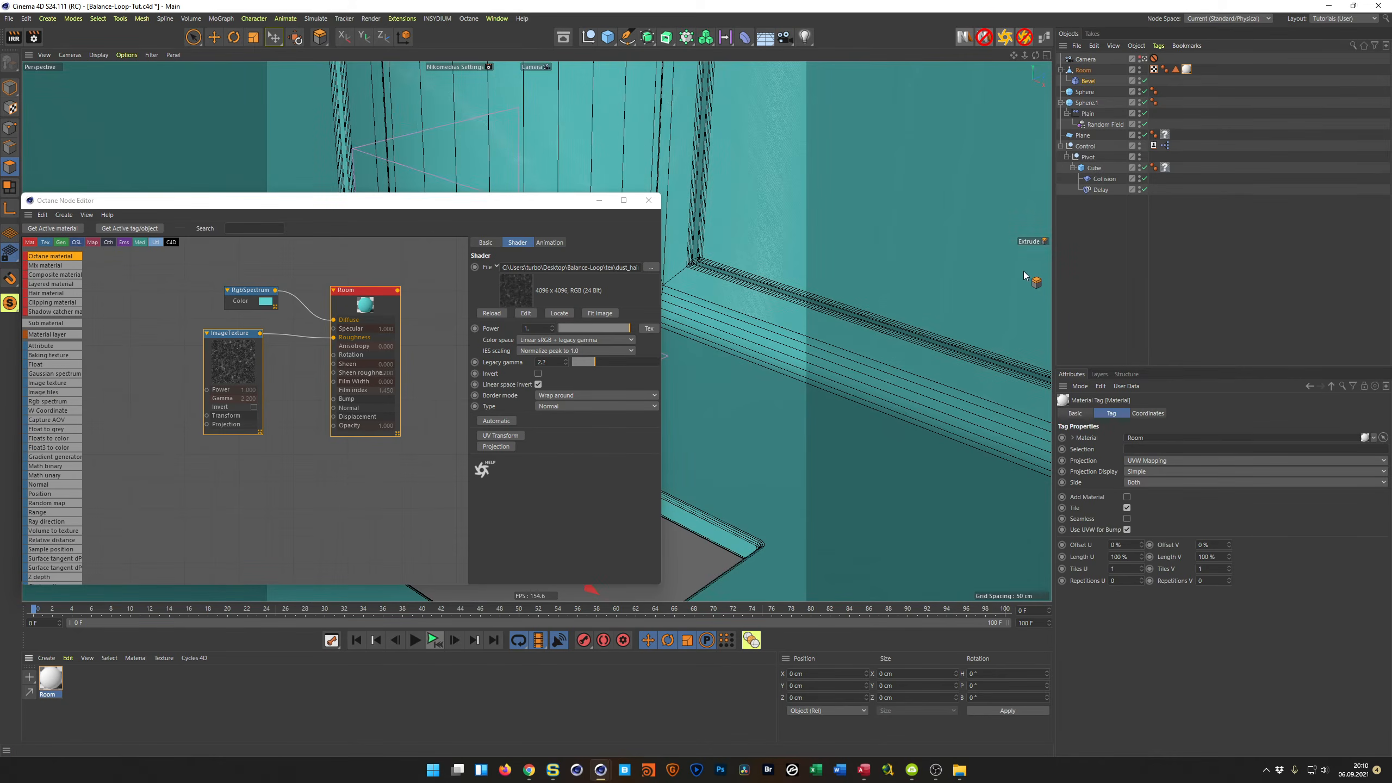
# Add an Octane Rig Pro to the scene and show its HDRI settings
pyautogui.click(1004, 38)
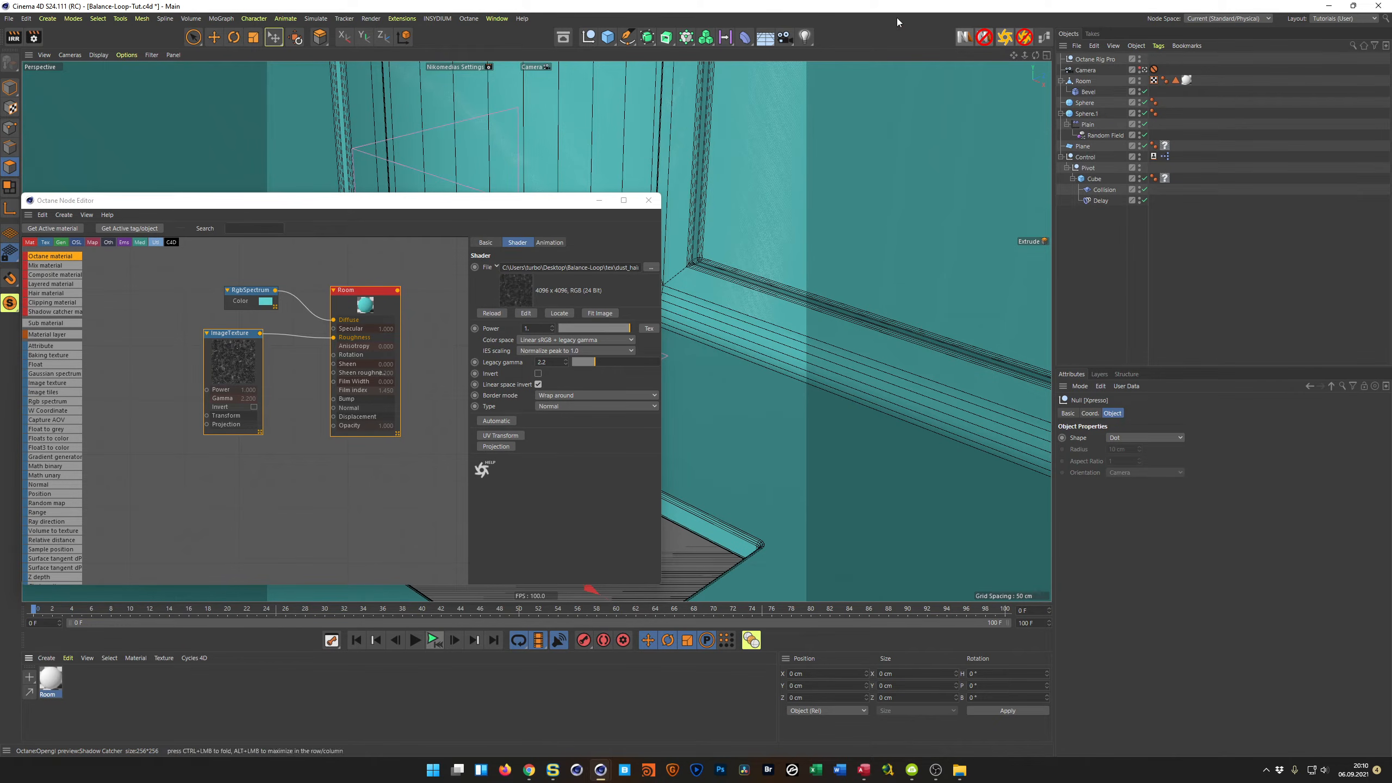
pyautogui.click(1095, 59)
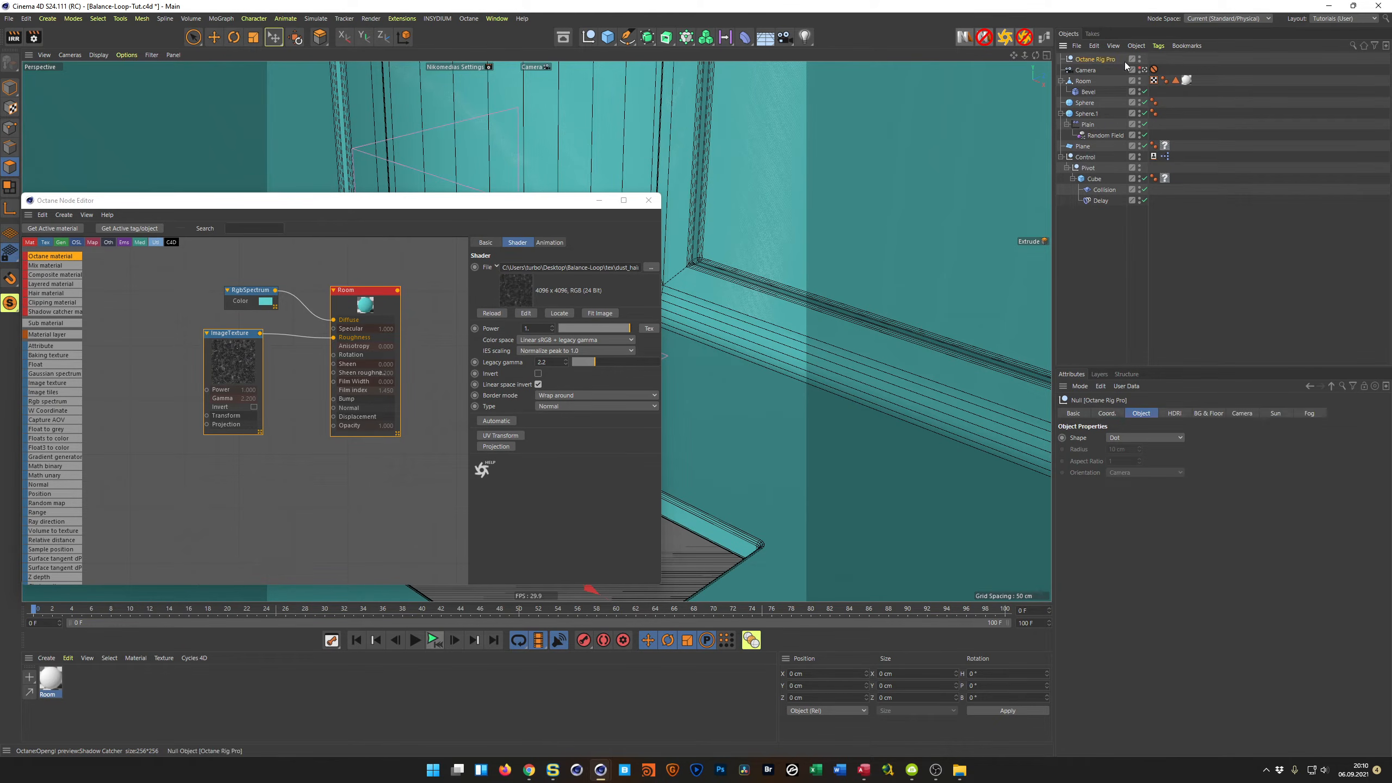
pyautogui.click(1174, 414)
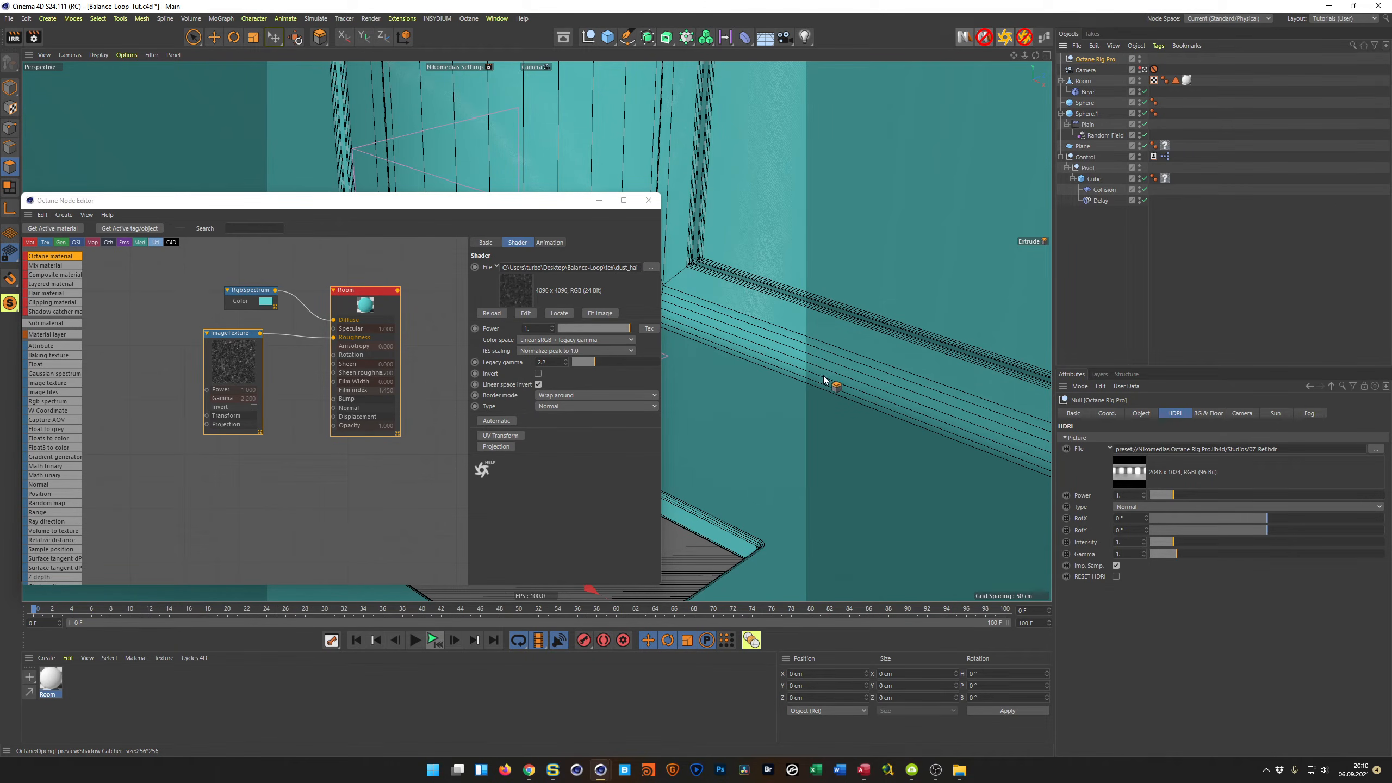
pyautogui.moveTo(548, 209); pyautogui.dragTo(594, 195)
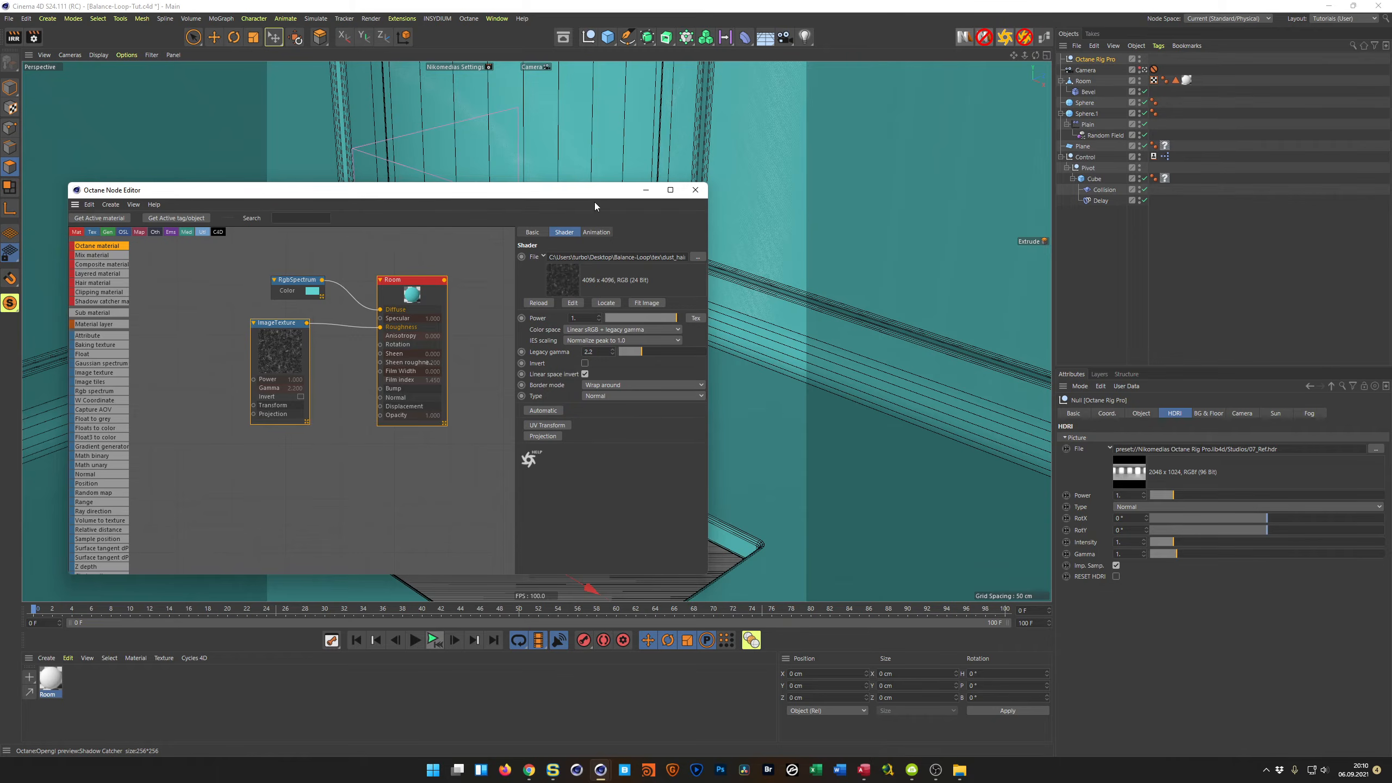
# Start a live render in the Octane Live Viewer and resize its window to show the whole stack beside the node editor
pyautogui.click(467, 19)
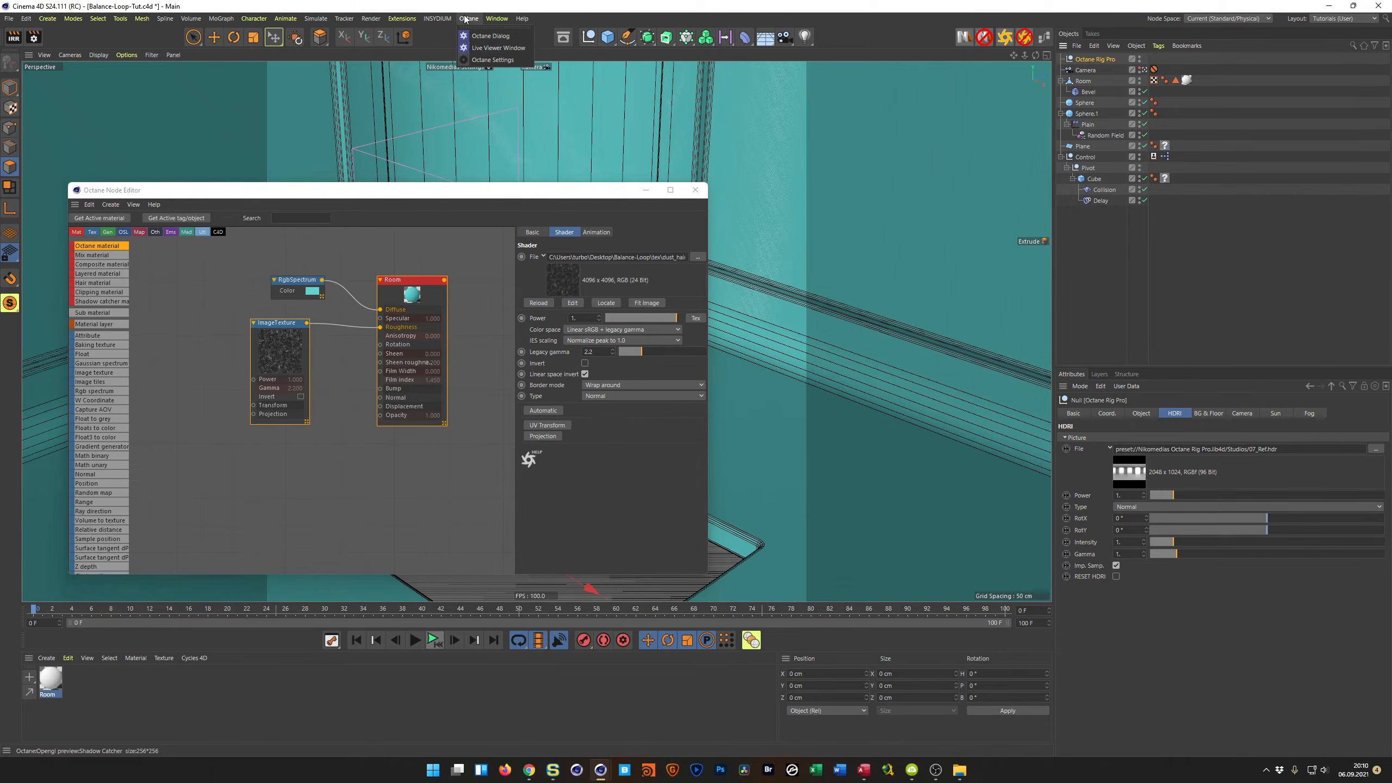
pyautogui.click(479, 48)
pyautogui.moveTo(430, 218); pyautogui.dragTo(1064, 337)
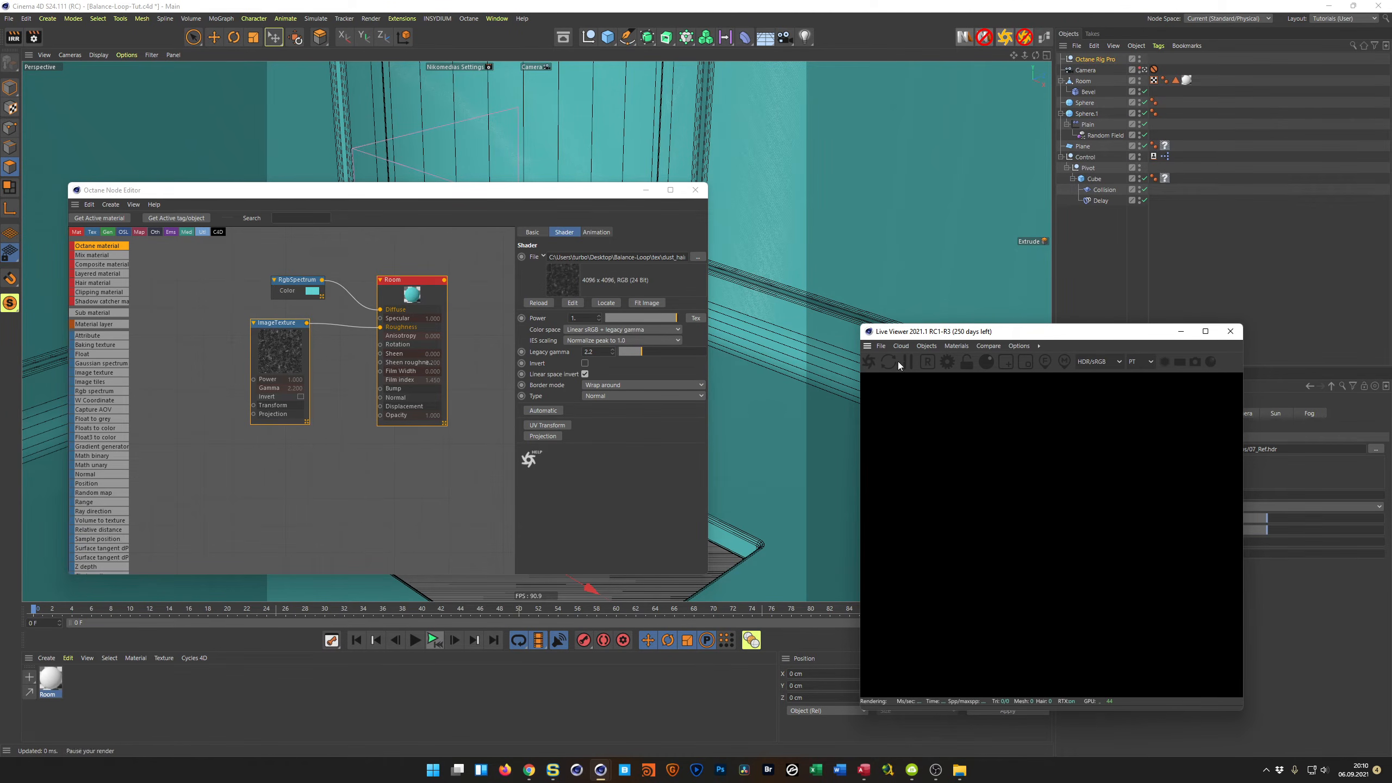
pyautogui.click(869, 363)
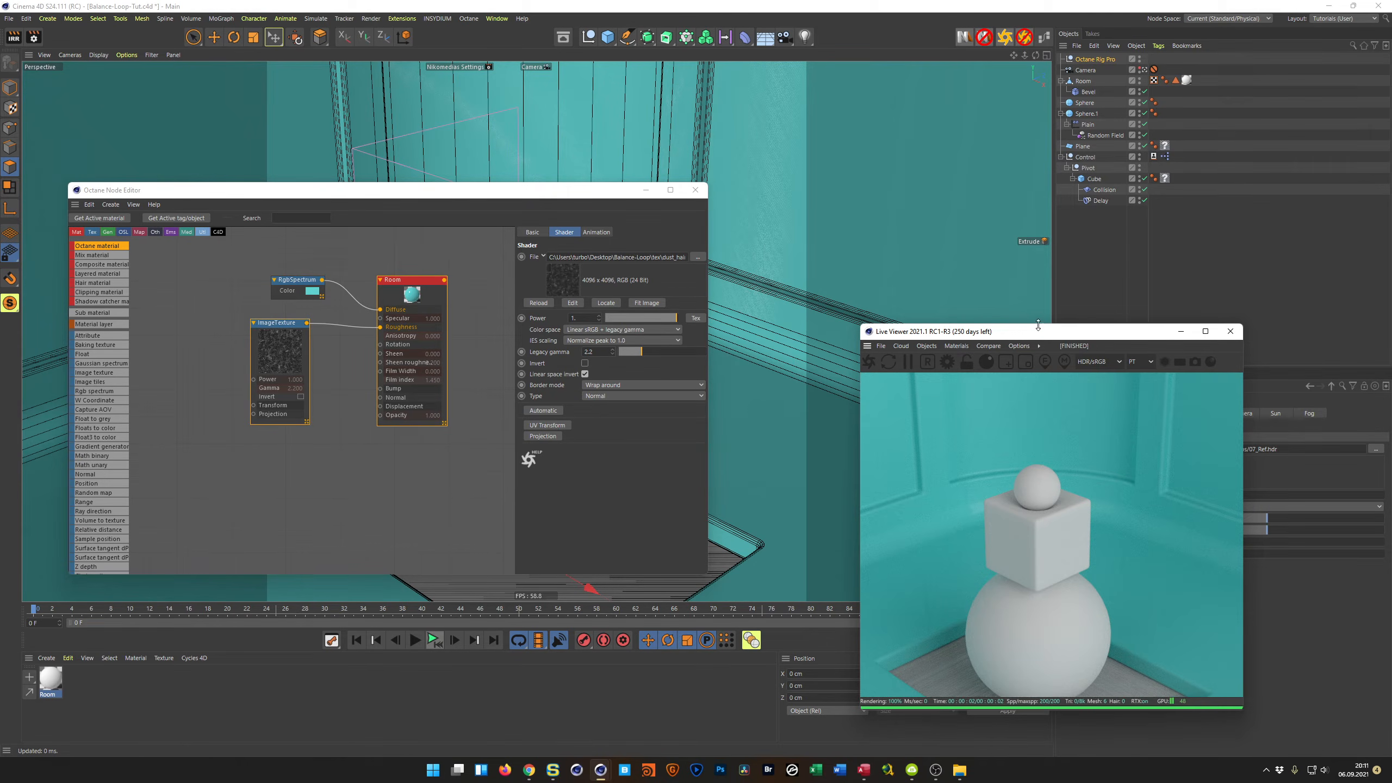
pyautogui.moveTo(1038, 333); pyautogui.dragTo(1045, 286)
pyautogui.moveTo(864, 275); pyautogui.dragTo(762, 230)
pyautogui.moveTo(581, 198); pyautogui.dragTo(561, 232)
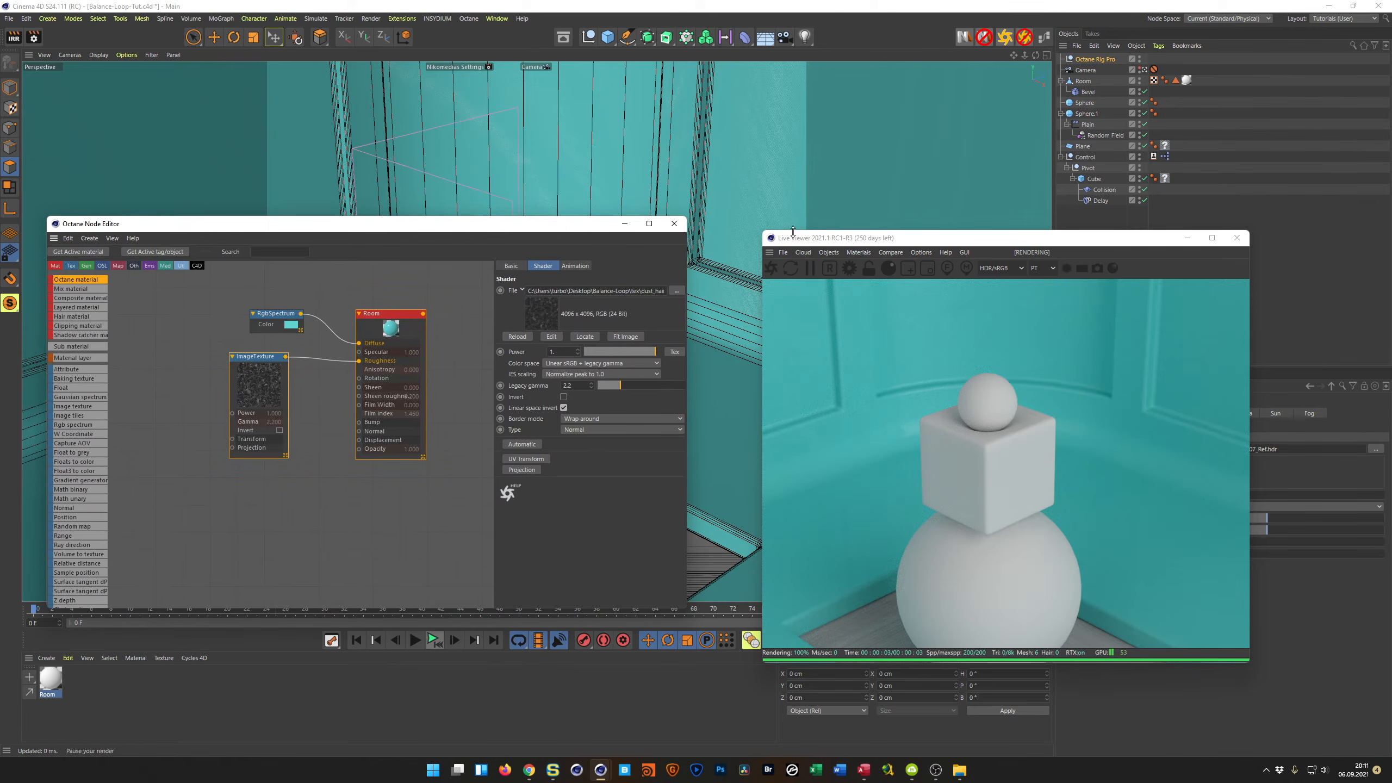
pyautogui.moveTo(763, 231); pyautogui.dragTo(938, 244)
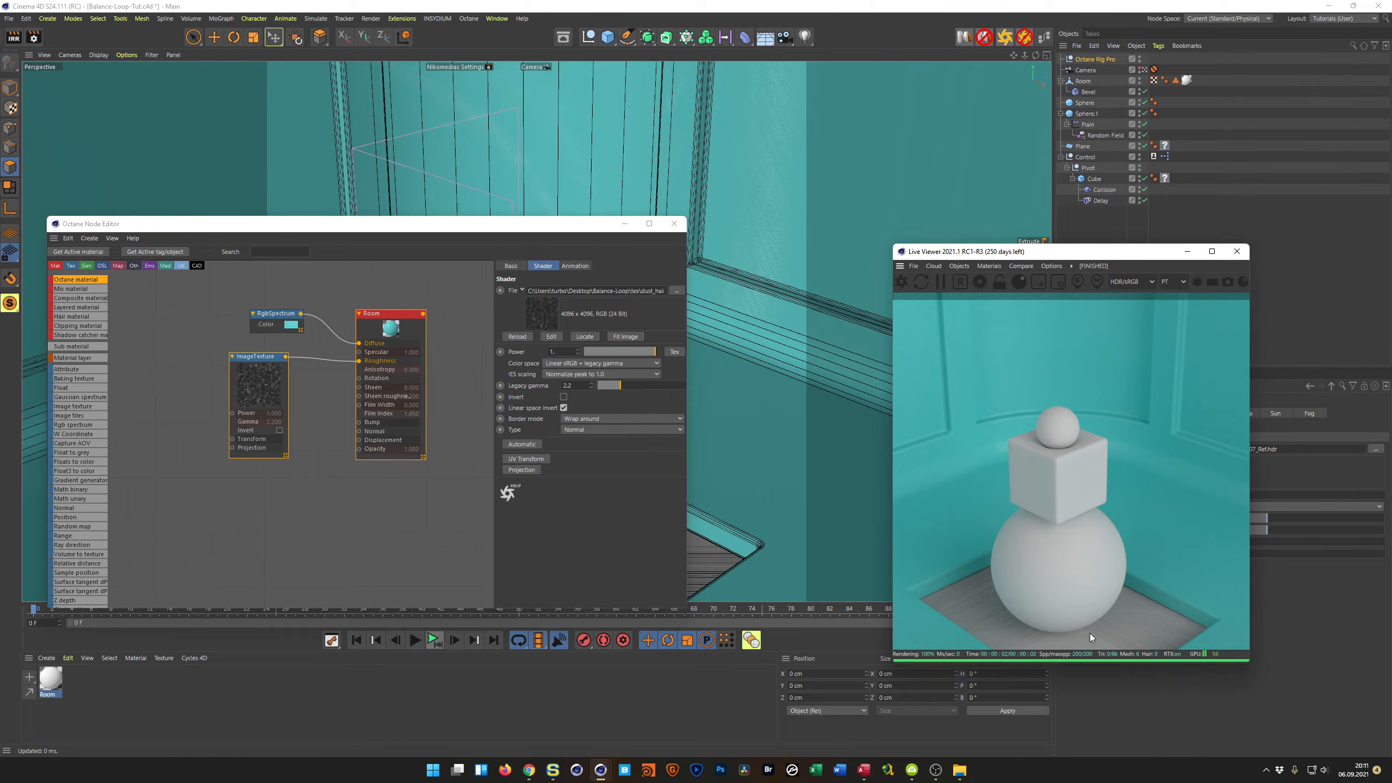
pyautogui.moveTo(1083, 257); pyautogui.dragTo(827, 213)
# Turn off the shadow catcher in the Octane Rig Pro's background and floor settings and save the project
pyautogui.click(1108, 61)
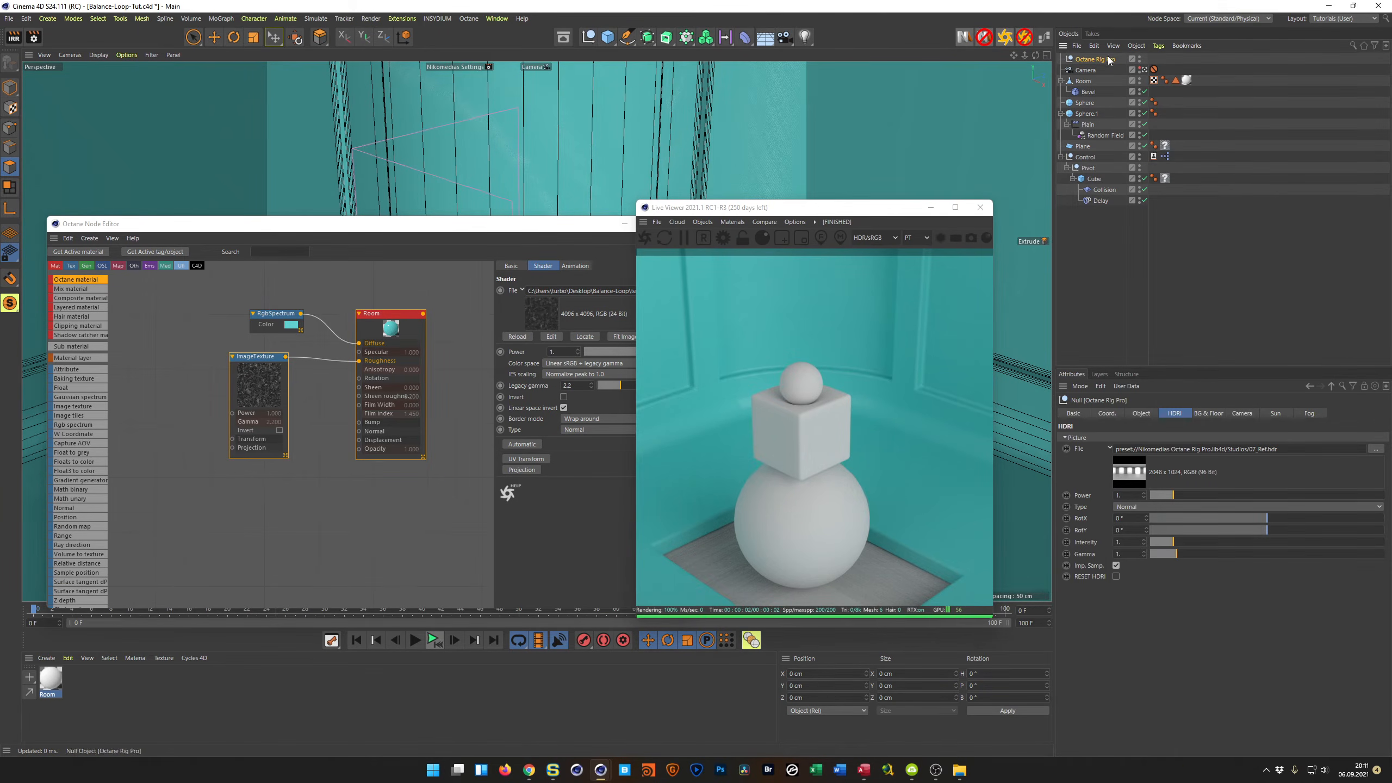
pyautogui.click(1209, 414)
pyautogui.click(1144, 612)
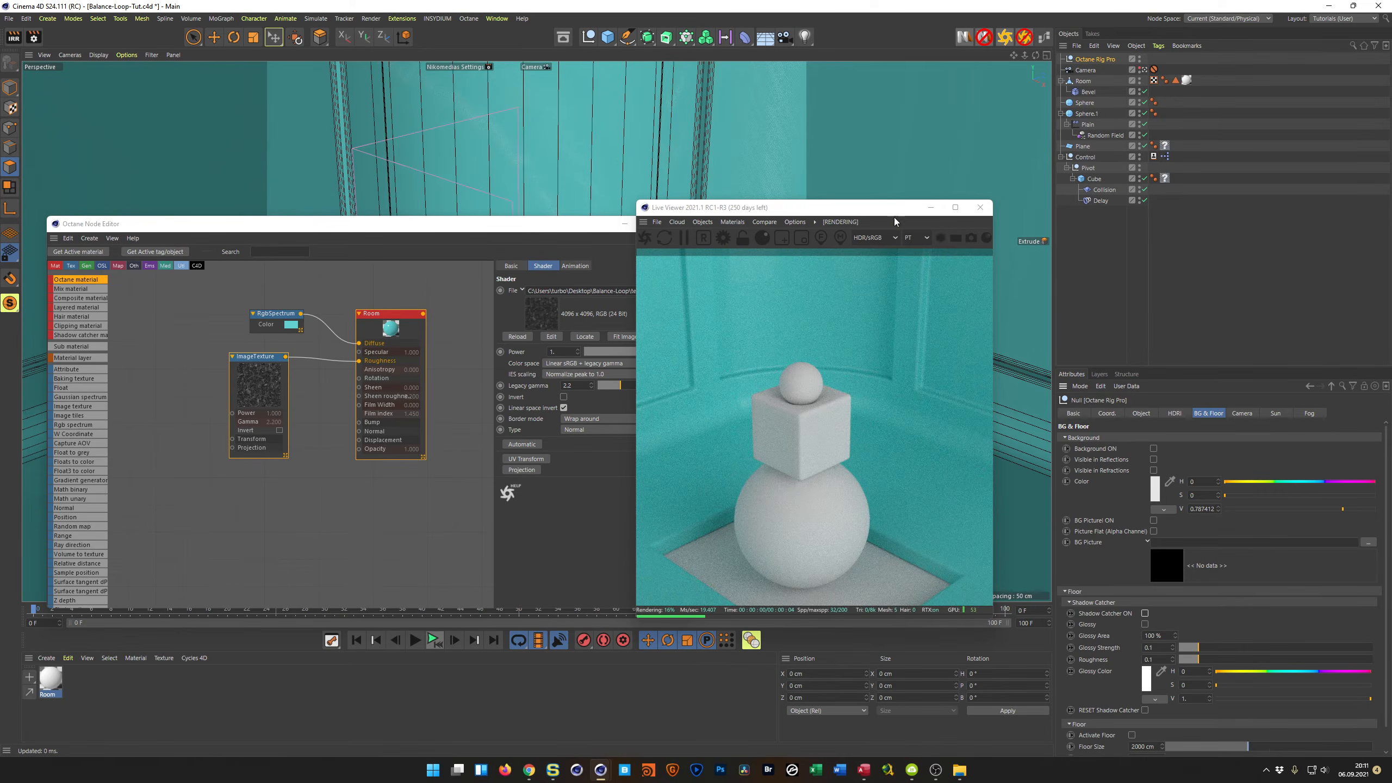
pyautogui.moveTo(879, 209); pyautogui.dragTo(1206, 215)
pyautogui.hotkey('ctrl', 's')
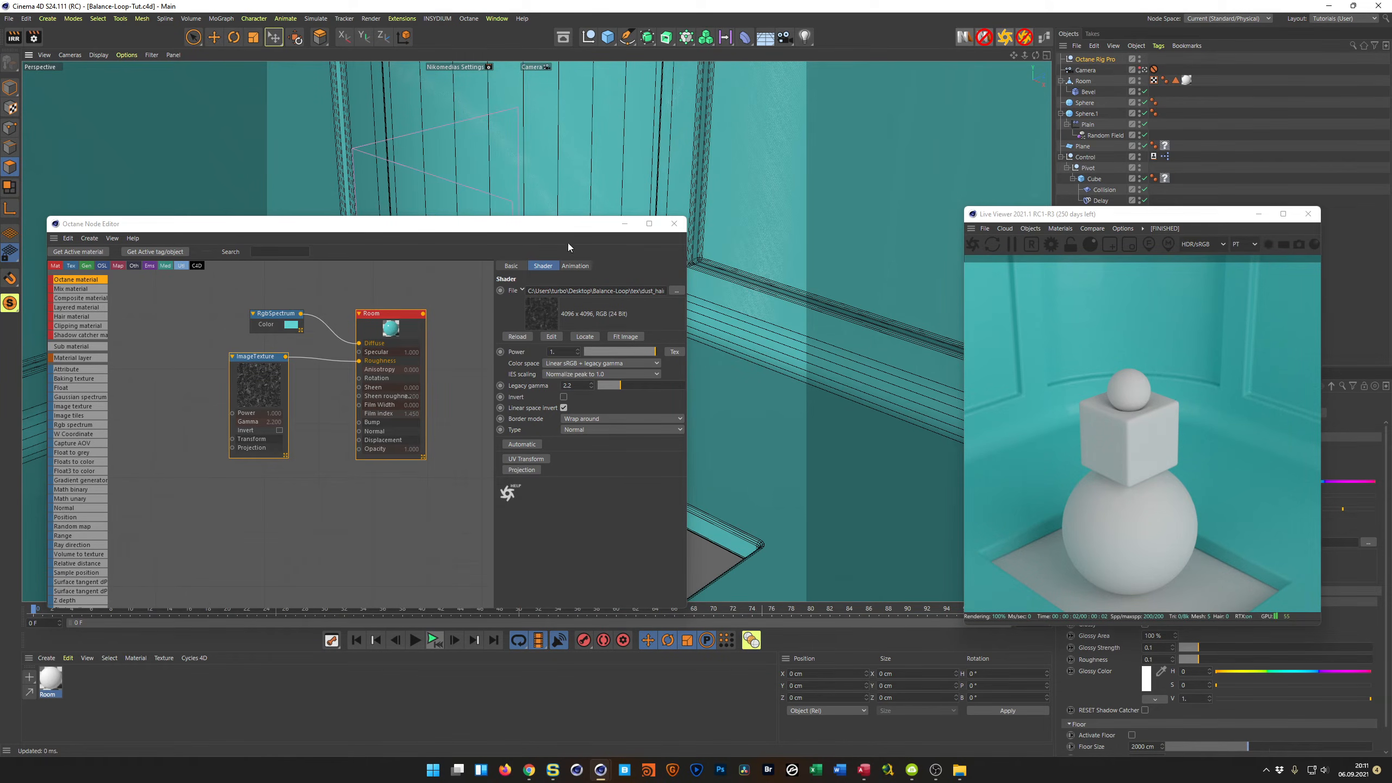
# Leave the scene camera and frame a close-up of the wall and floor corner beside the stack to examine the roughness
pyautogui.moveTo(250, 356); pyautogui.dragTo(236, 368)
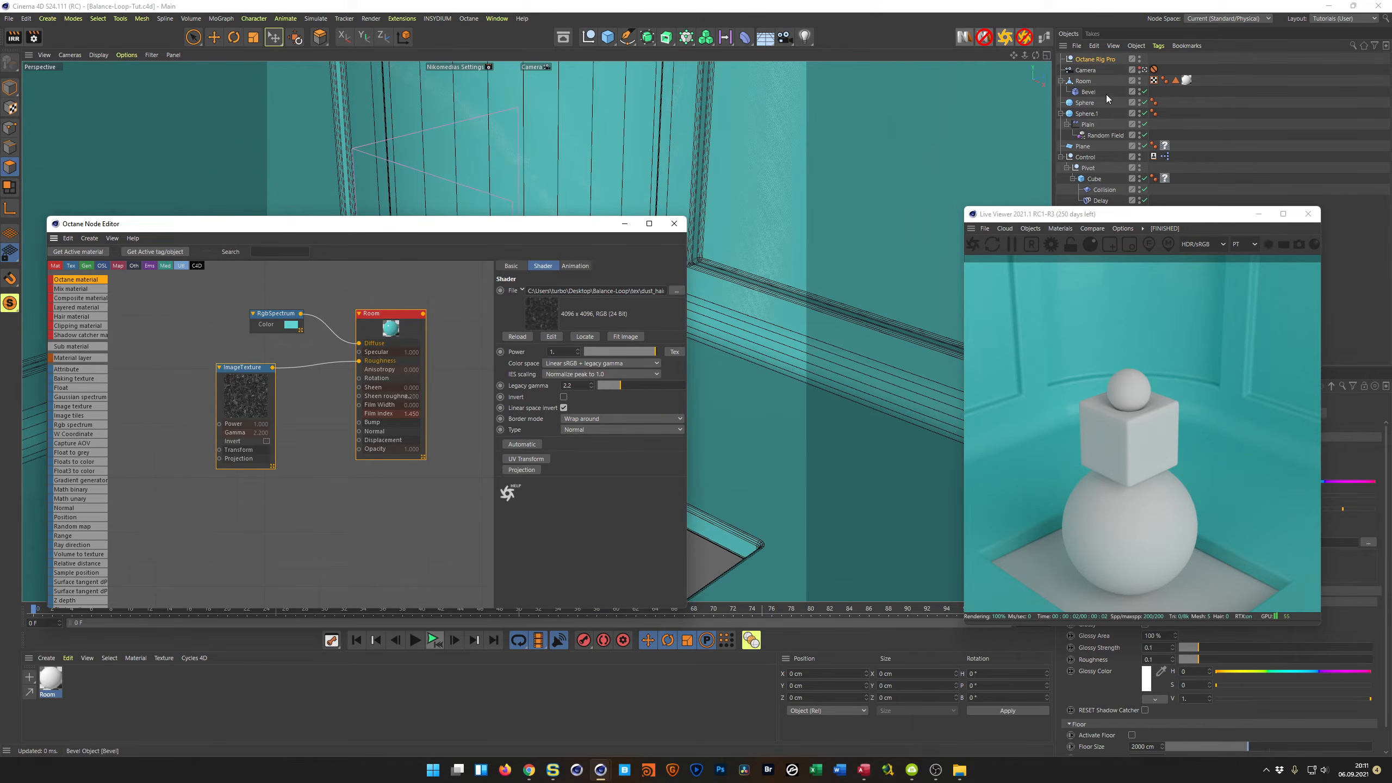
pyautogui.click(1142, 69)
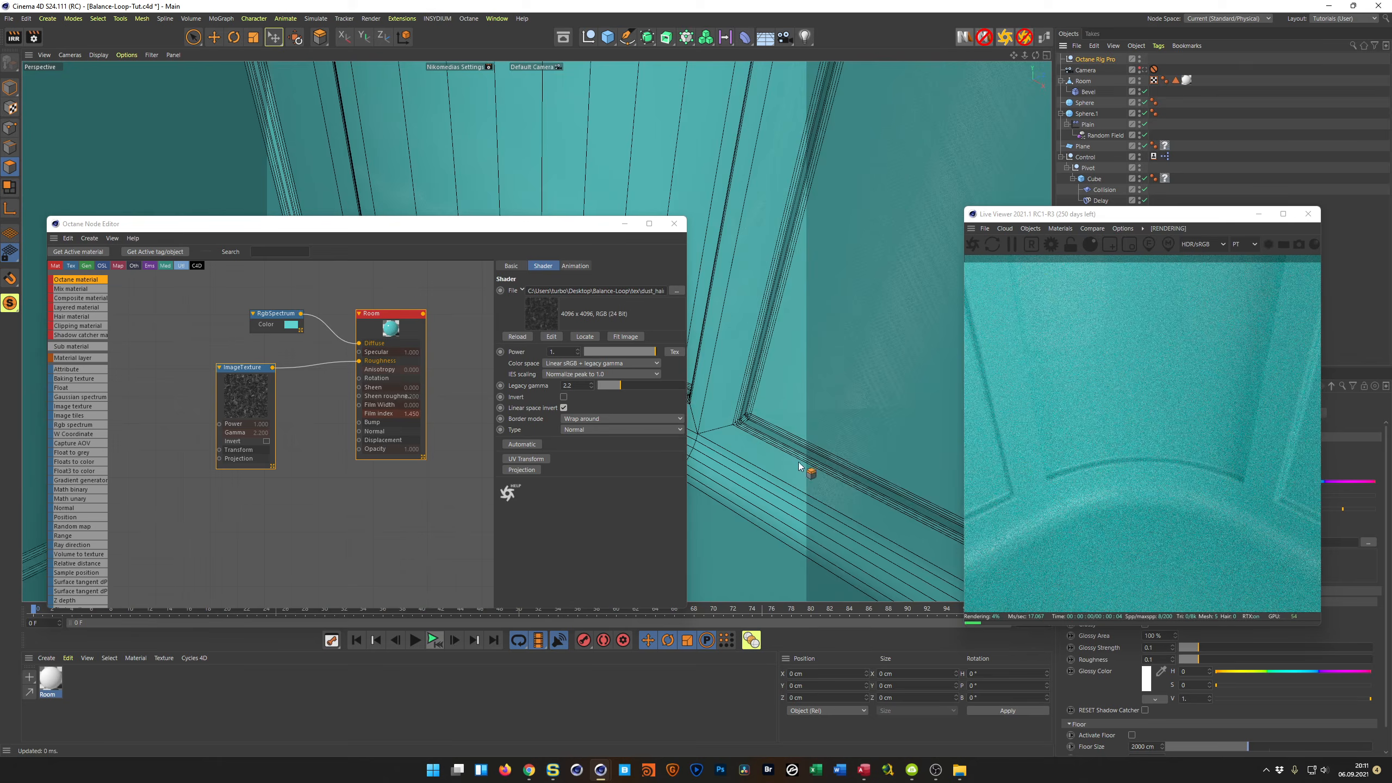
pyautogui.keyDown('alt'); pyautogui.moveTo(799, 463); pyautogui.dragTo(810, 282, button='middle'); pyautogui.keyUp('alt')
pyautogui.keyDown('alt'); pyautogui.moveTo(801, 409); pyautogui.dragTo(794, 299, button='middle'); pyautogui.keyUp('alt')
pyautogui.keyDown('alt'); pyautogui.moveTo(793, 336); pyautogui.dragTo(753, 361, button='right'); pyautogui.keyUp('alt')
pyautogui.keyDown('alt'); pyautogui.moveTo(752, 361); pyautogui.dragTo(865, 414, button='middle'); pyautogui.keyUp('alt')
pyautogui.keyDown('alt'); pyautogui.moveTo(850, 420); pyautogui.dragTo(793, 420, button='right'); pyautogui.keyUp('alt')
pyautogui.keyDown('alt'); pyautogui.moveTo(794, 420); pyautogui.dragTo(816, 413); pyautogui.keyUp('alt')
pyautogui.keyDown('alt'); pyautogui.moveTo(816, 413); pyautogui.dragTo(838, 405, button='right'); pyautogui.keyUp('alt')
pyautogui.keyDown('alt'); pyautogui.moveTo(838, 405); pyautogui.dragTo(931, 428, button='middle'); pyautogui.keyUp('alt')
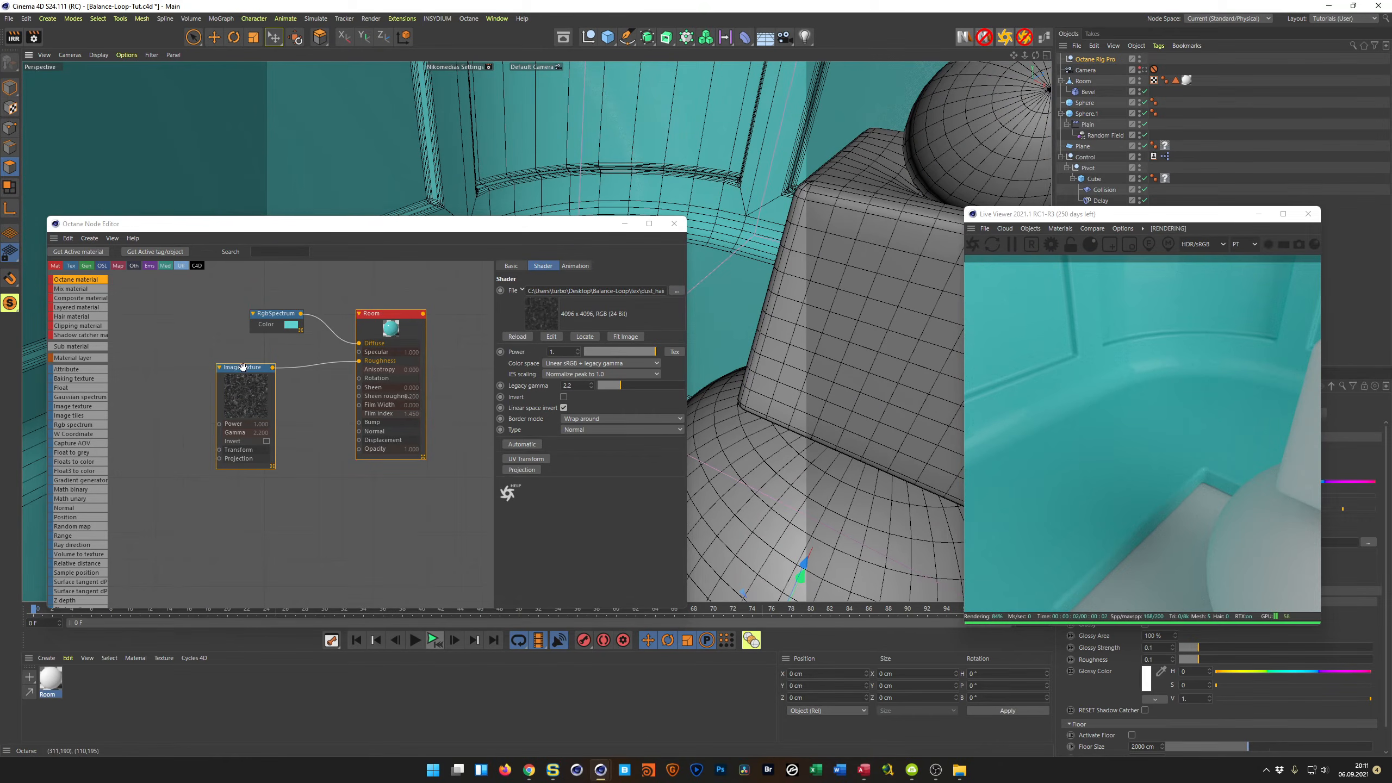
# Lower the dust texture's legacy gamma to about 0.5 and examine the wall surface up close in the live render
pyautogui.moveTo(618, 384); pyautogui.dragTo(603, 389)
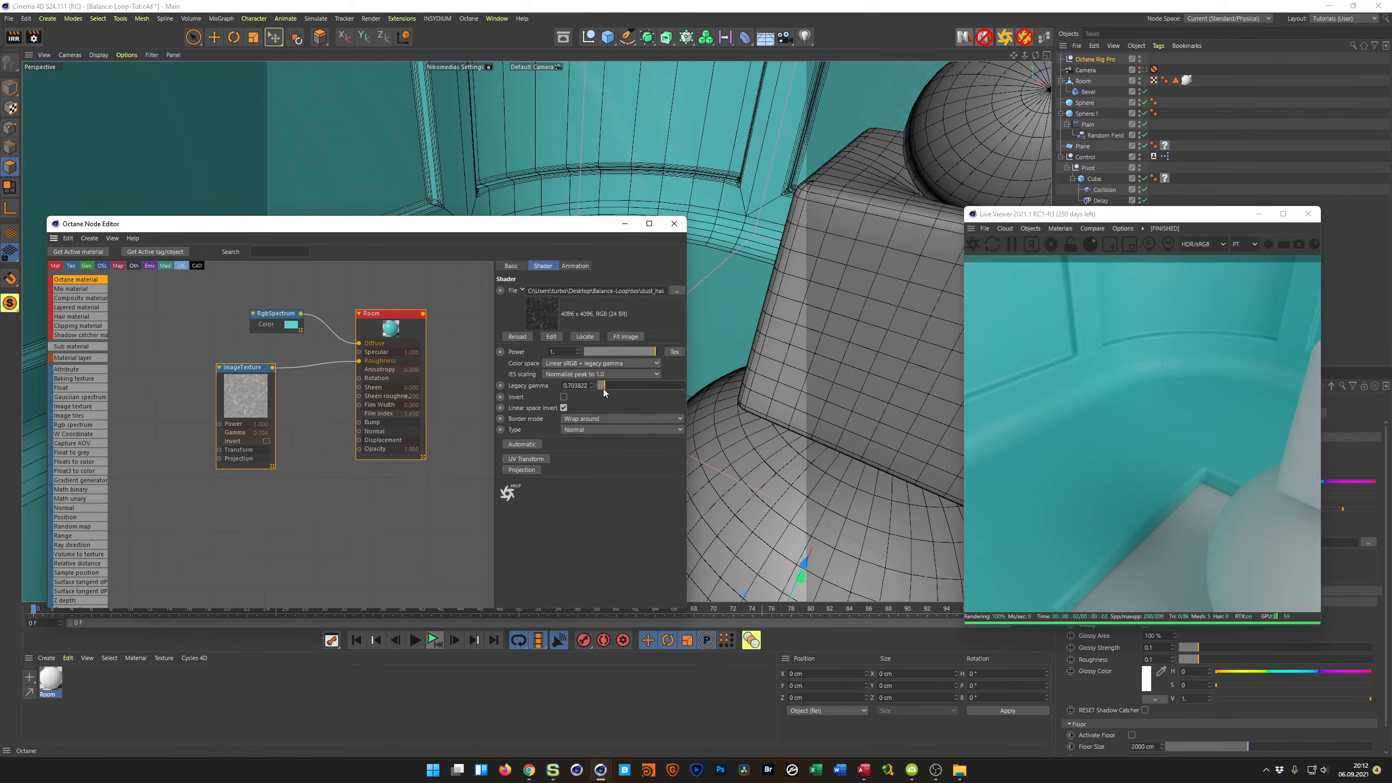
pyautogui.moveTo(602, 388); pyautogui.dragTo(602, 385)
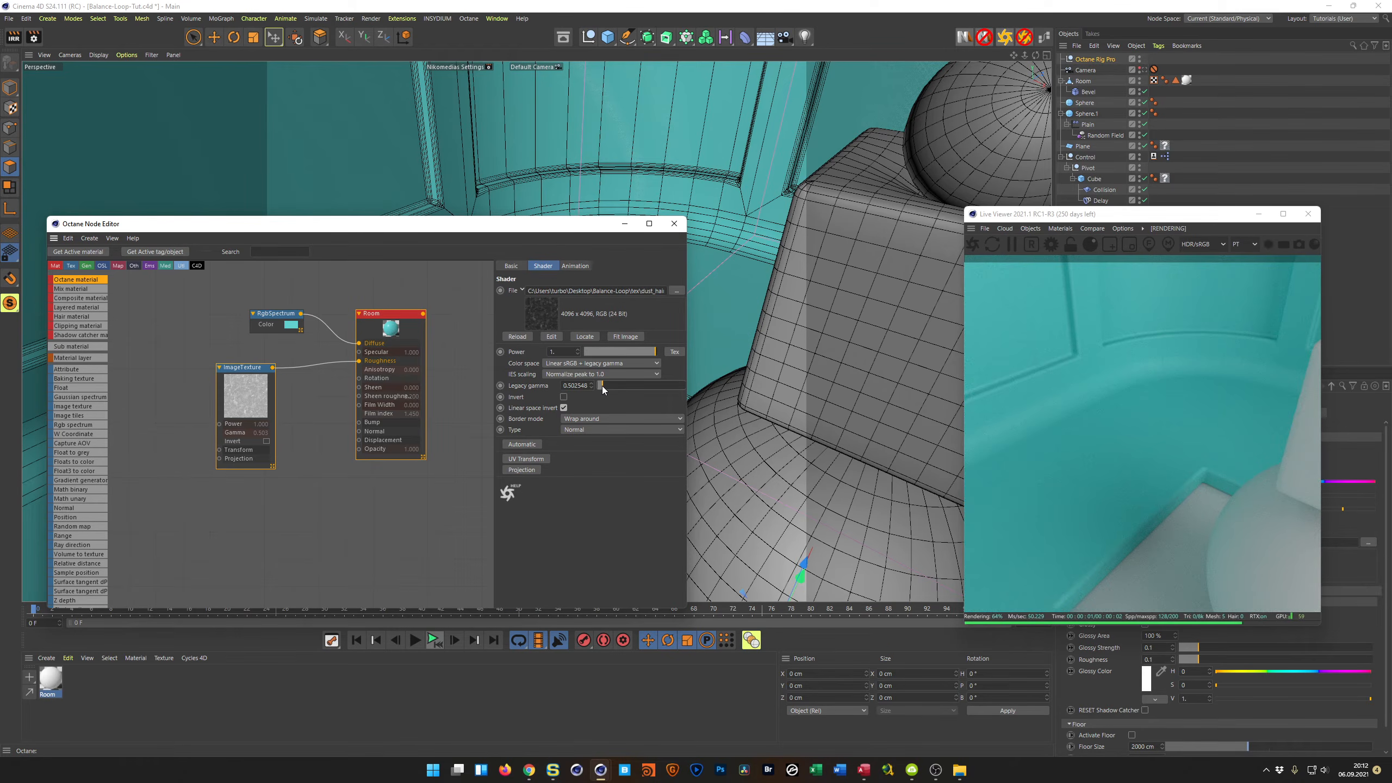
pyautogui.moveTo(243, 364); pyautogui.dragTo(226, 367)
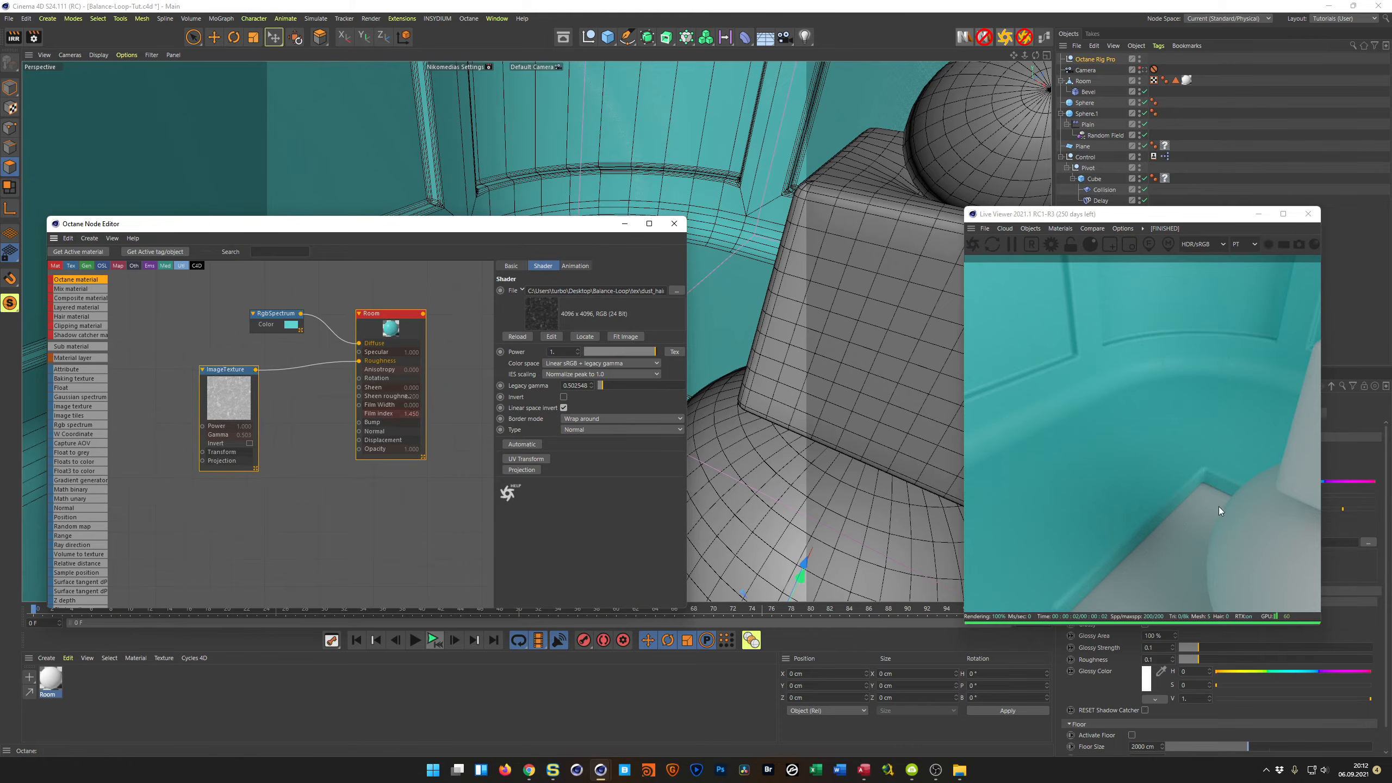
pyautogui.keyDown('alt'); pyautogui.moveTo(1105, 427); pyautogui.dragTo(1240, 403, button='right'); pyautogui.keyUp('alt')
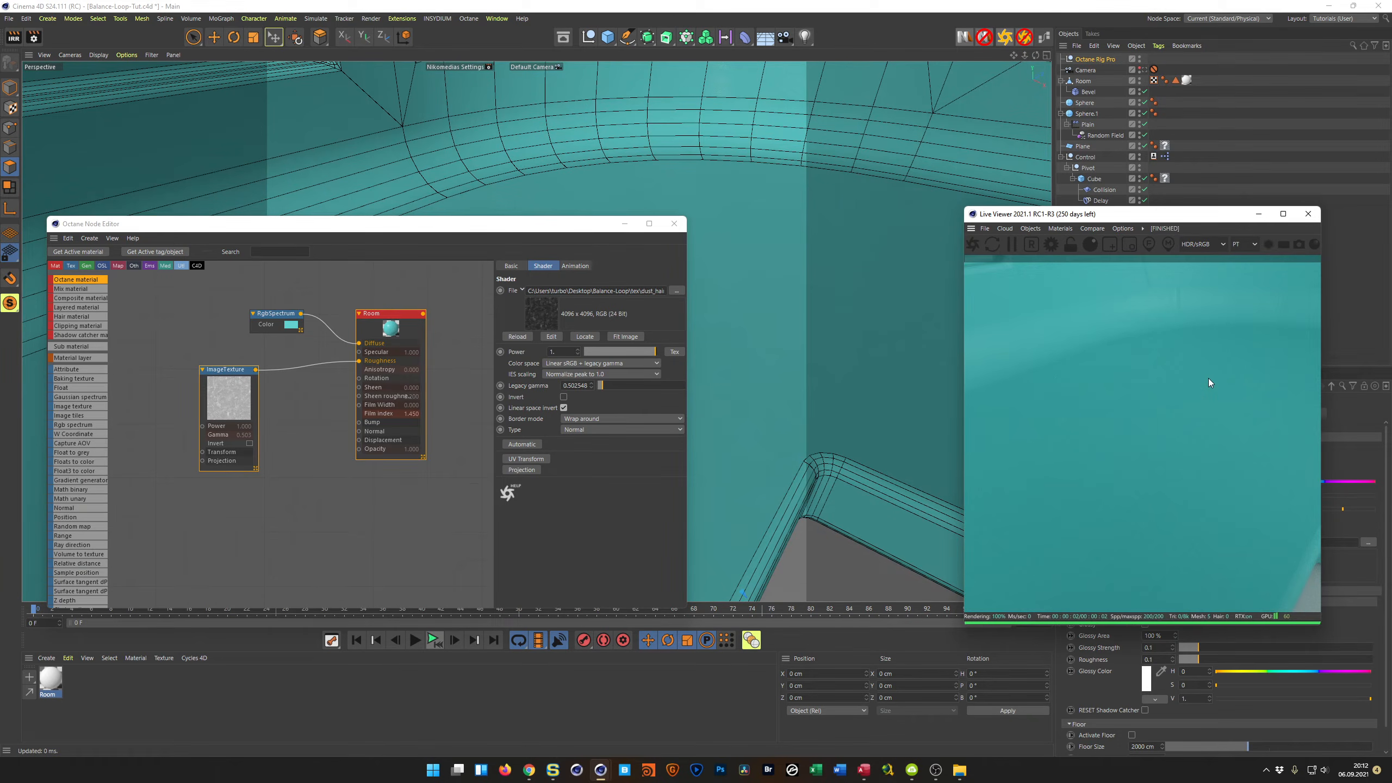
pyautogui.keyDown('alt'); pyautogui.moveTo(1191, 402); pyautogui.dragTo(962, 426, button='right'); pyautogui.keyUp('alt')
# Set the Room material tag's projection to Cubic and examine the wall surface up close in the live render
pyautogui.moveTo(1128, 218); pyautogui.dragTo(838, 202)
pyautogui.click(1186, 80)
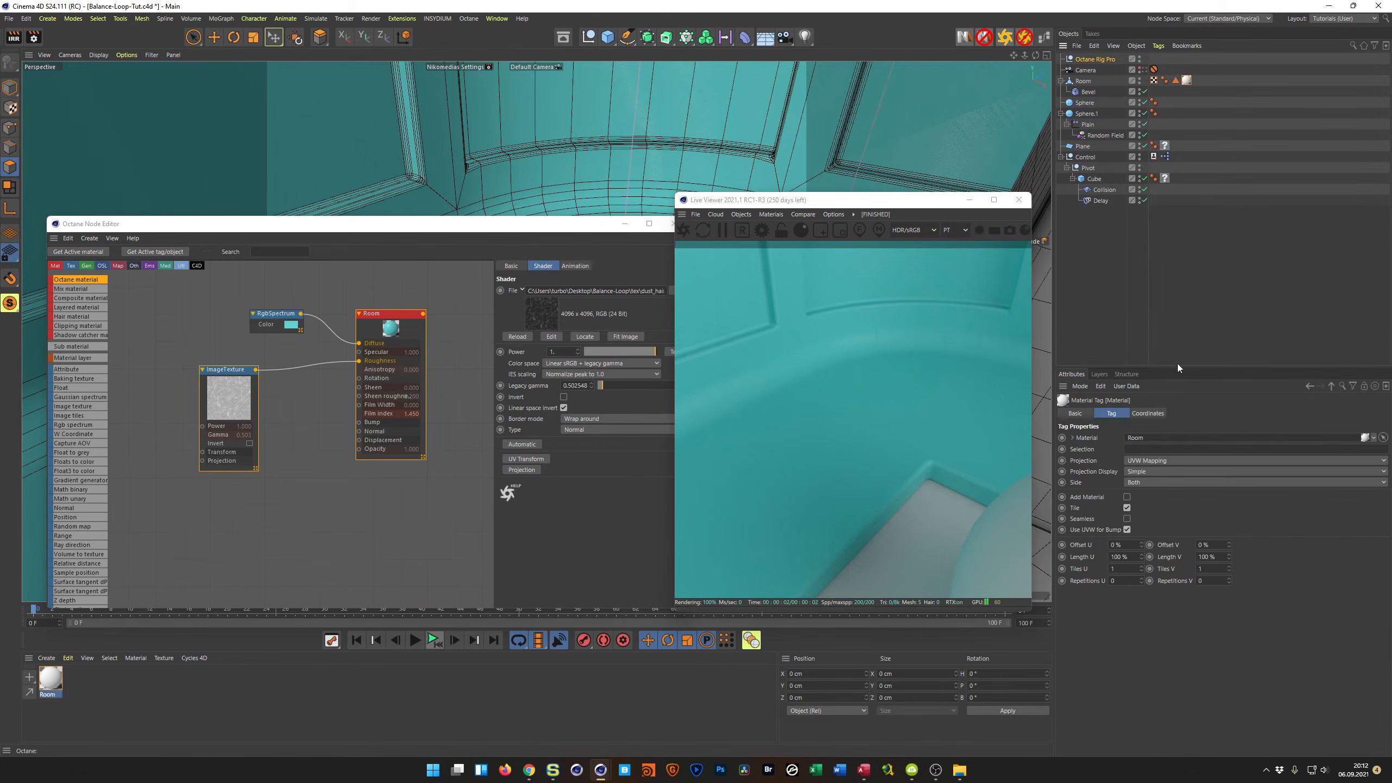
pyautogui.click(1167, 461)
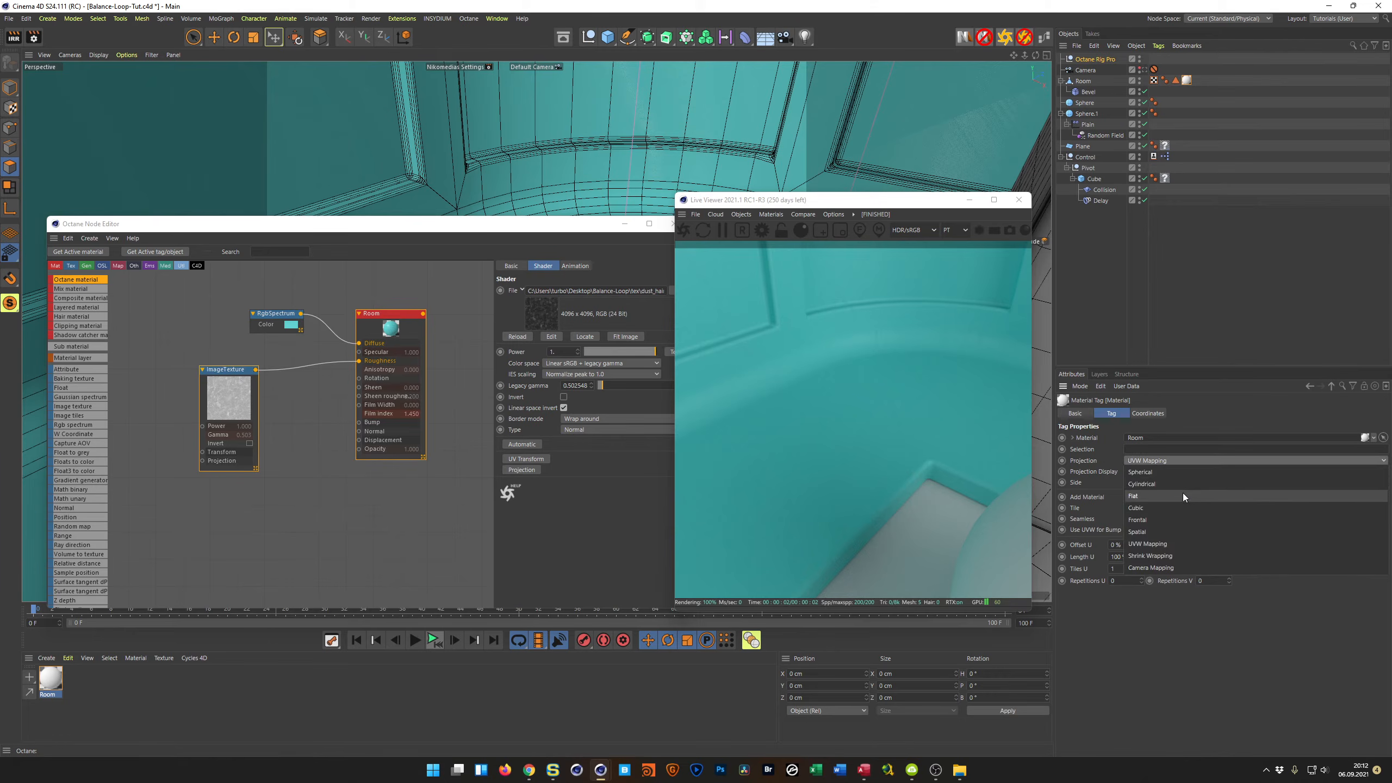
pyautogui.click(1176, 506)
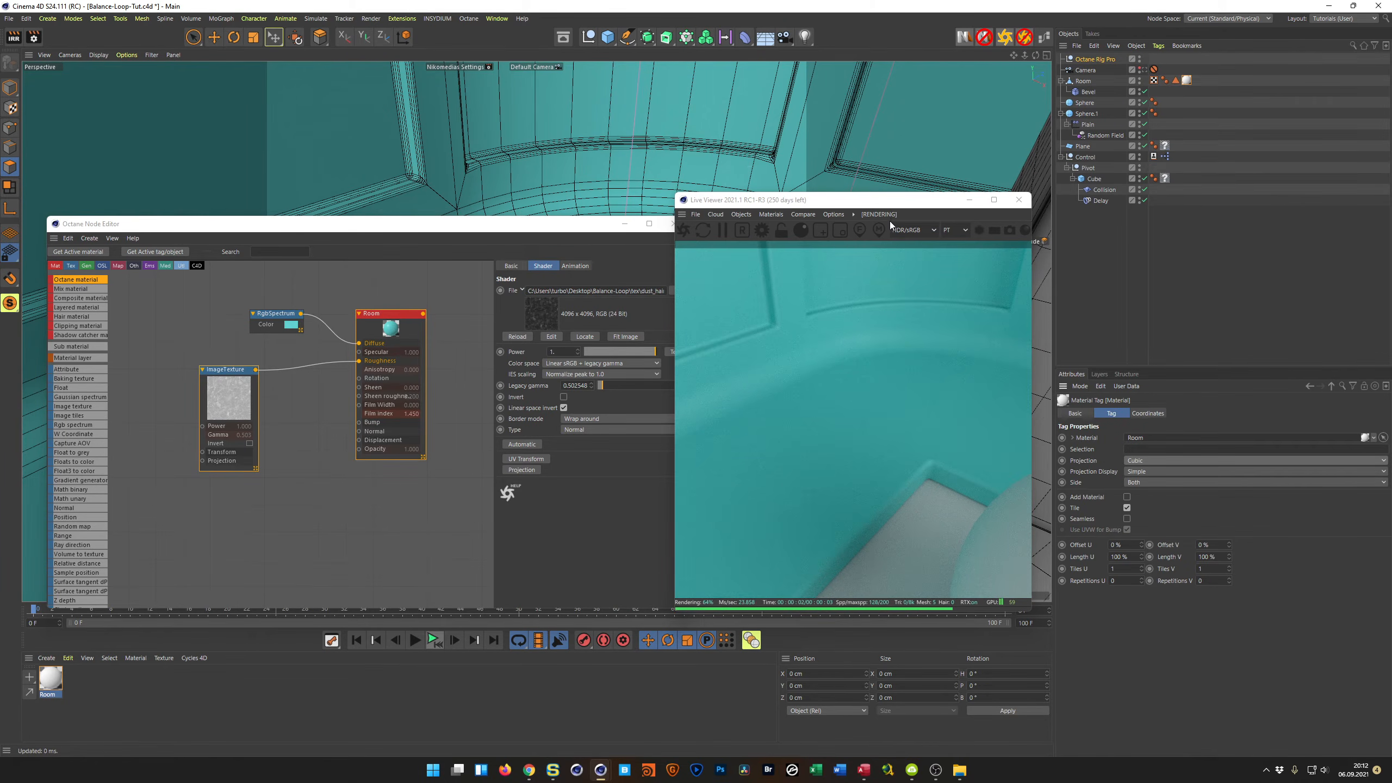
pyautogui.moveTo(889, 208); pyautogui.dragTo(1153, 275)
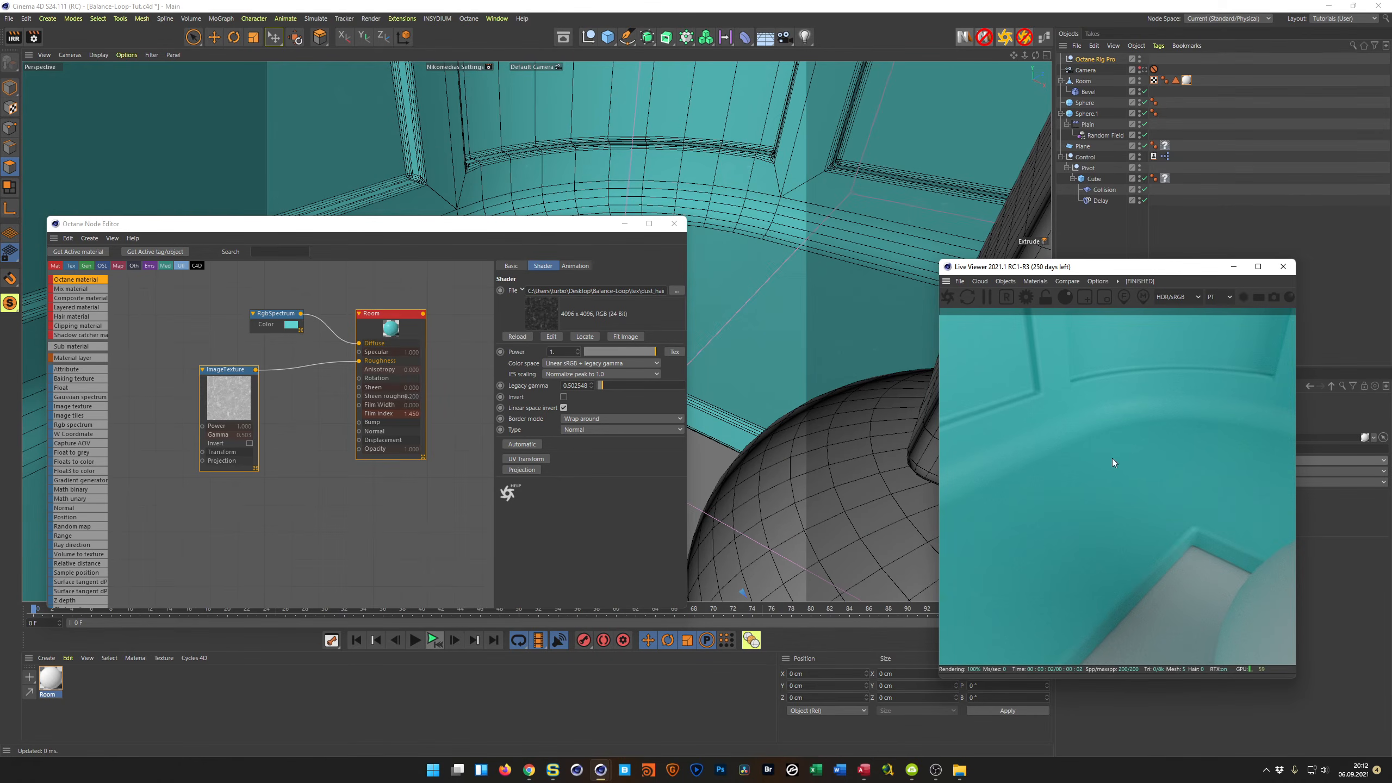
pyautogui.keyDown('alt'); pyautogui.moveTo(1170, 439); pyautogui.dragTo(1208, 422, button='right'); pyautogui.keyUp('alt')
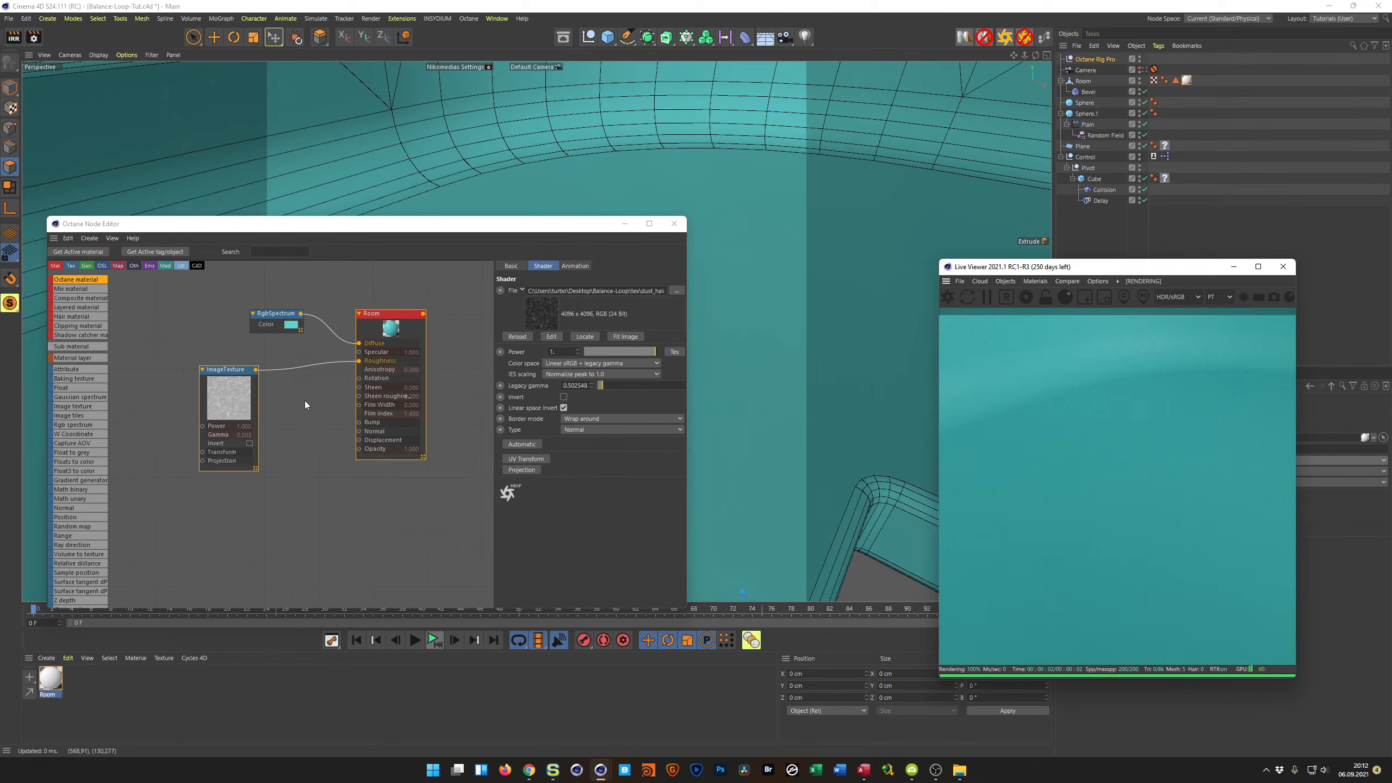
# Raise the dust texture's legacy gamma to about 0.7 and also connect the texture to the Room material's Bump input
pyautogui.moveTo(233, 369); pyautogui.dragTo(253, 380)
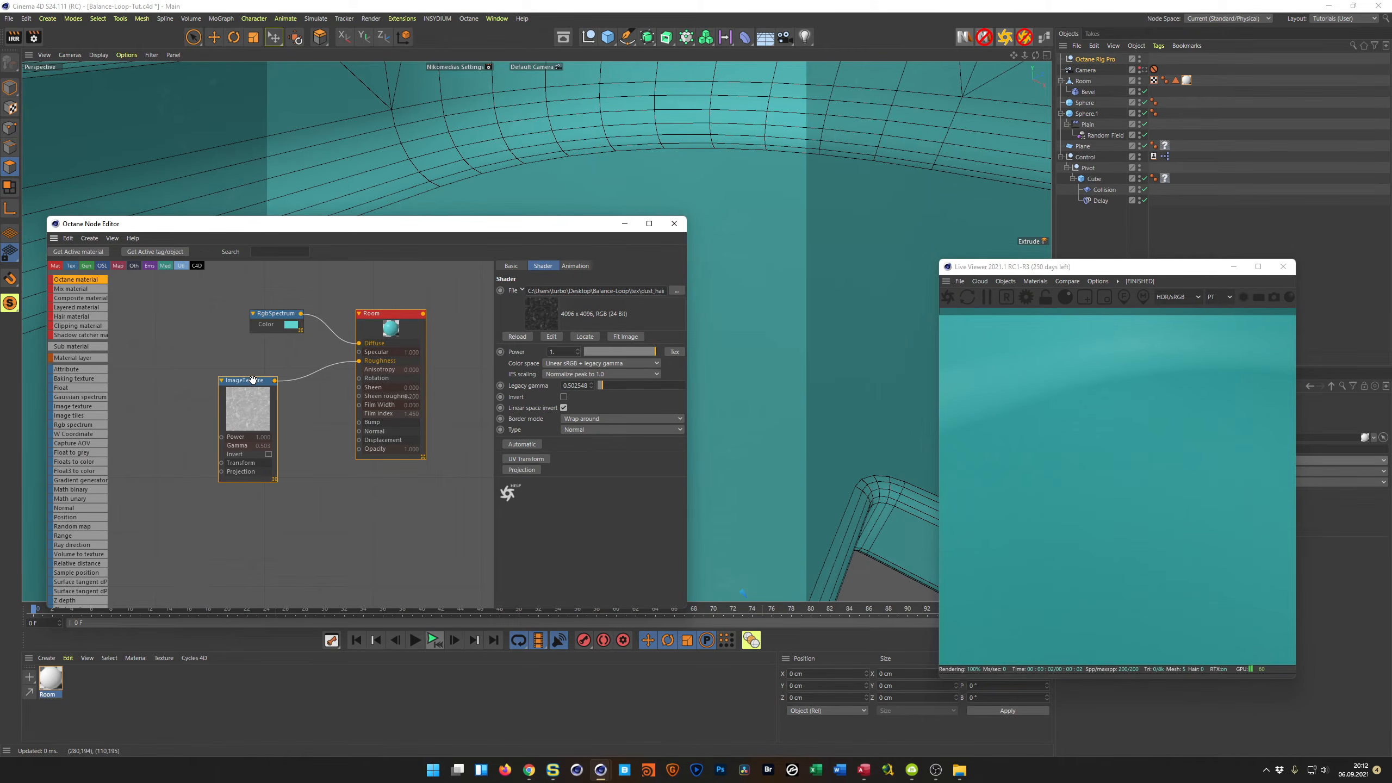
pyautogui.moveTo(602, 385)
pyautogui.mouseDown()
pyautogui.moveTo(625, 386)
pyautogui.moveTo(605, 387)
pyautogui.mouseUp()
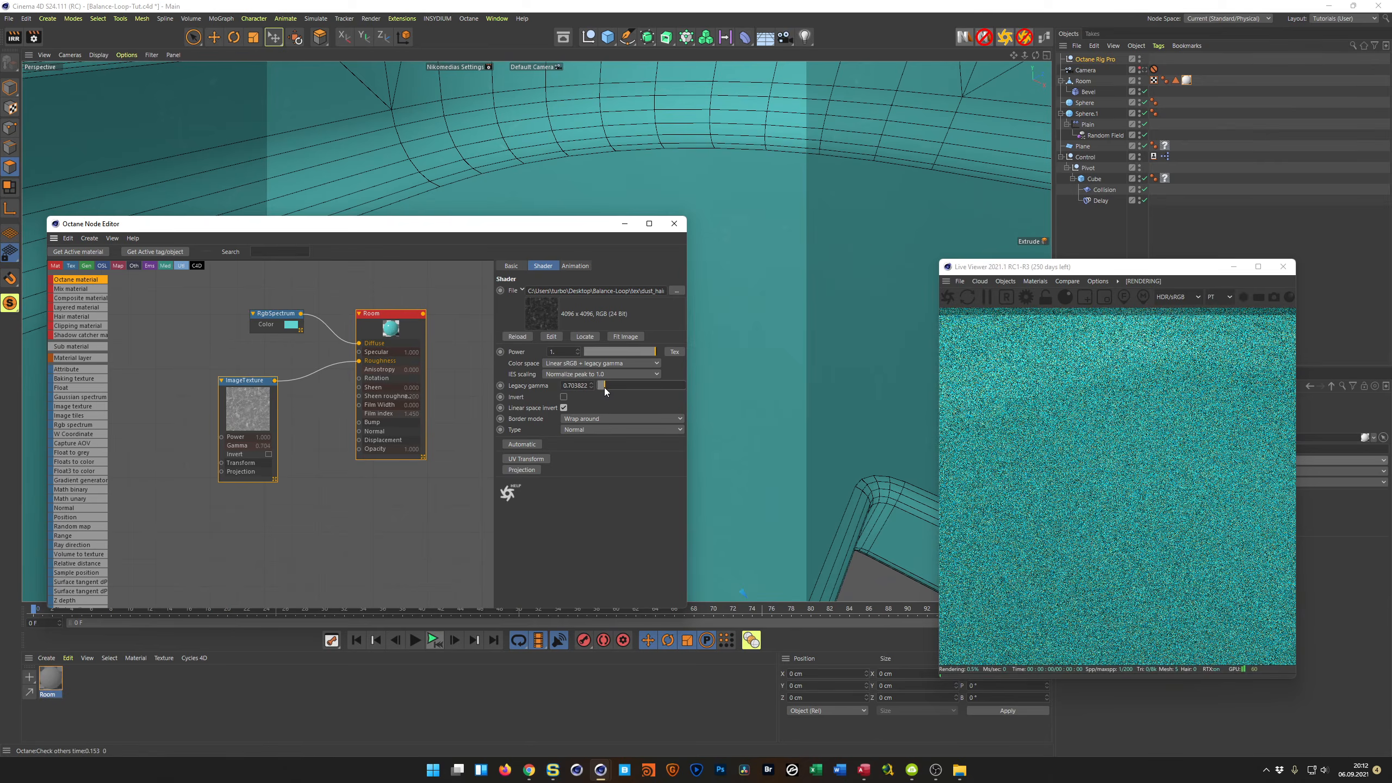
pyautogui.moveTo(277, 385); pyautogui.dragTo(354, 423)
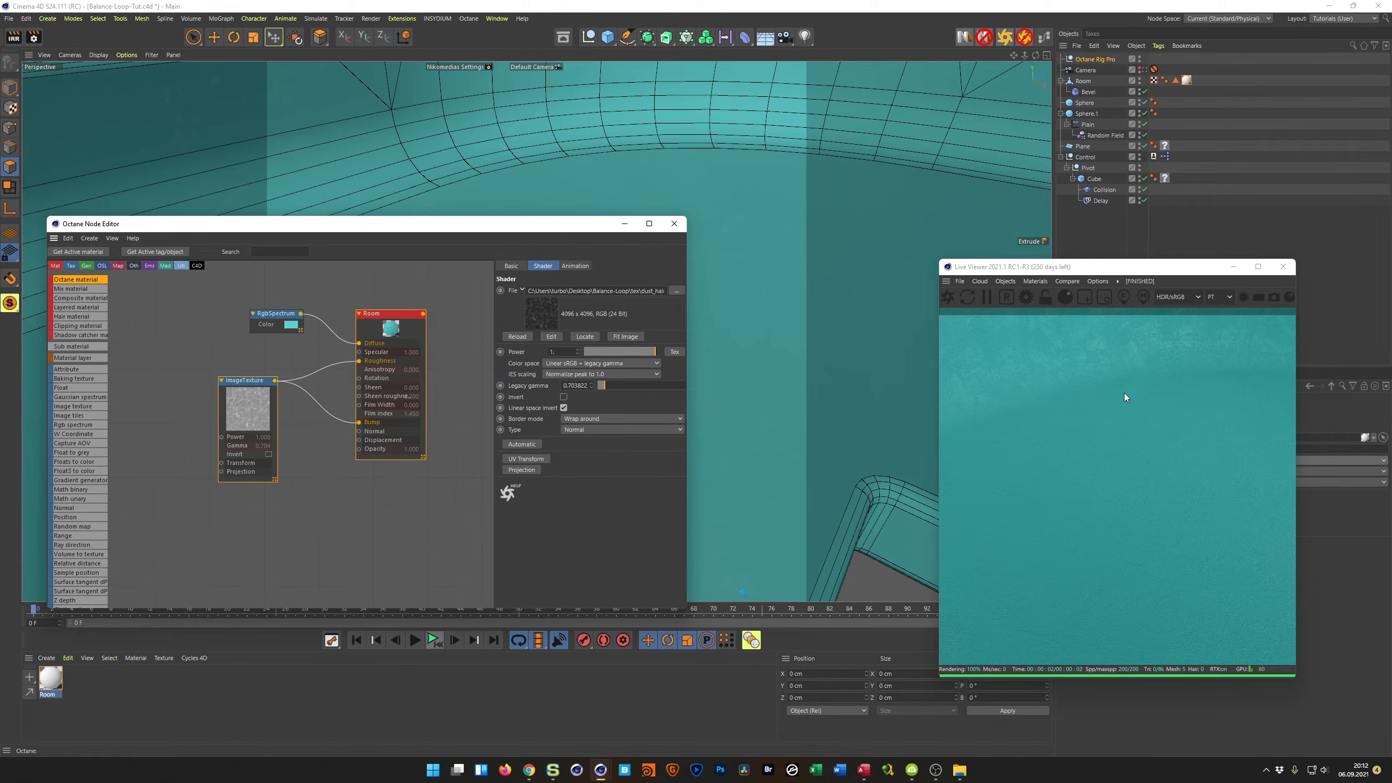
# Return to the scene camera and move the node editor aside to check the bumpy walls around the stack
pyautogui.click(1143, 70)
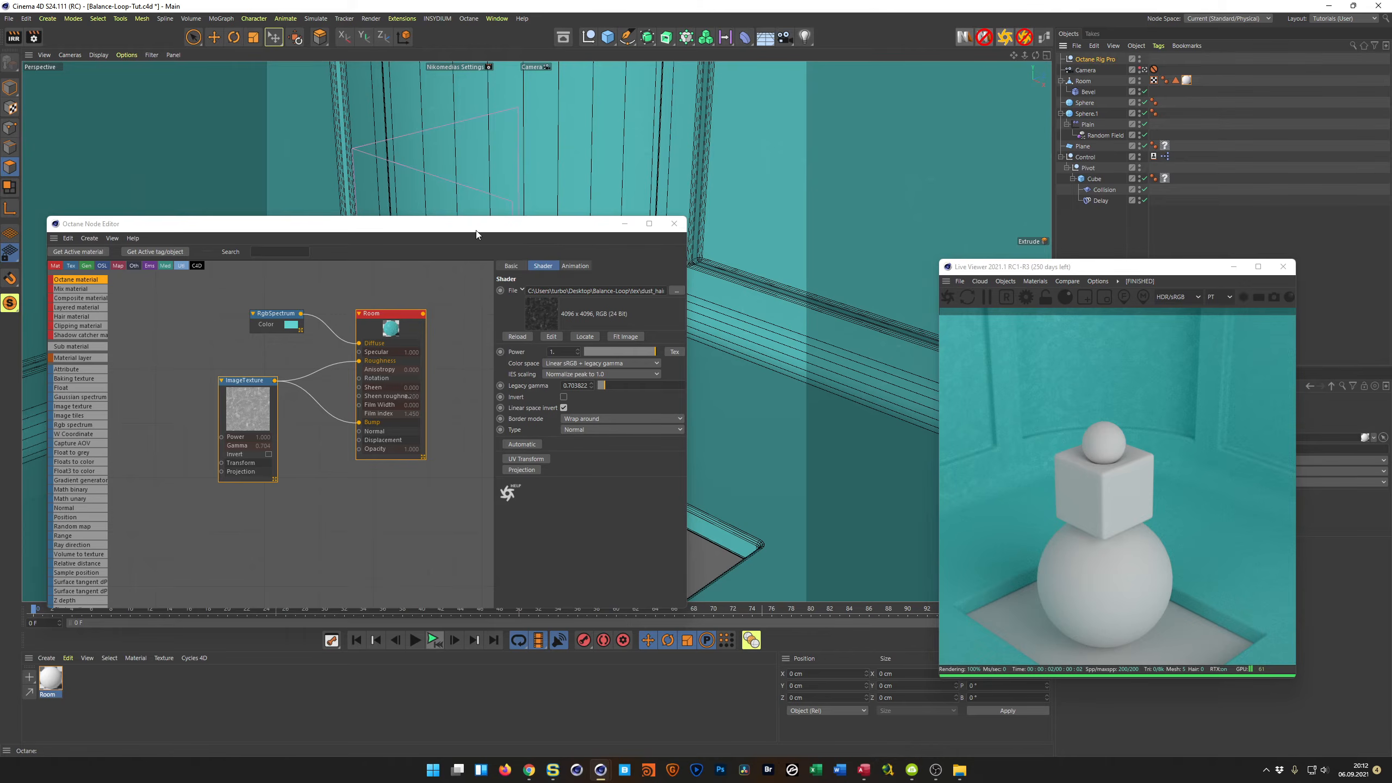
pyautogui.moveTo(466, 229)
pyautogui.mouseDown()
pyautogui.moveTo(436, 218)
pyautogui.moveTo(444, 234)
pyautogui.mouseUp()
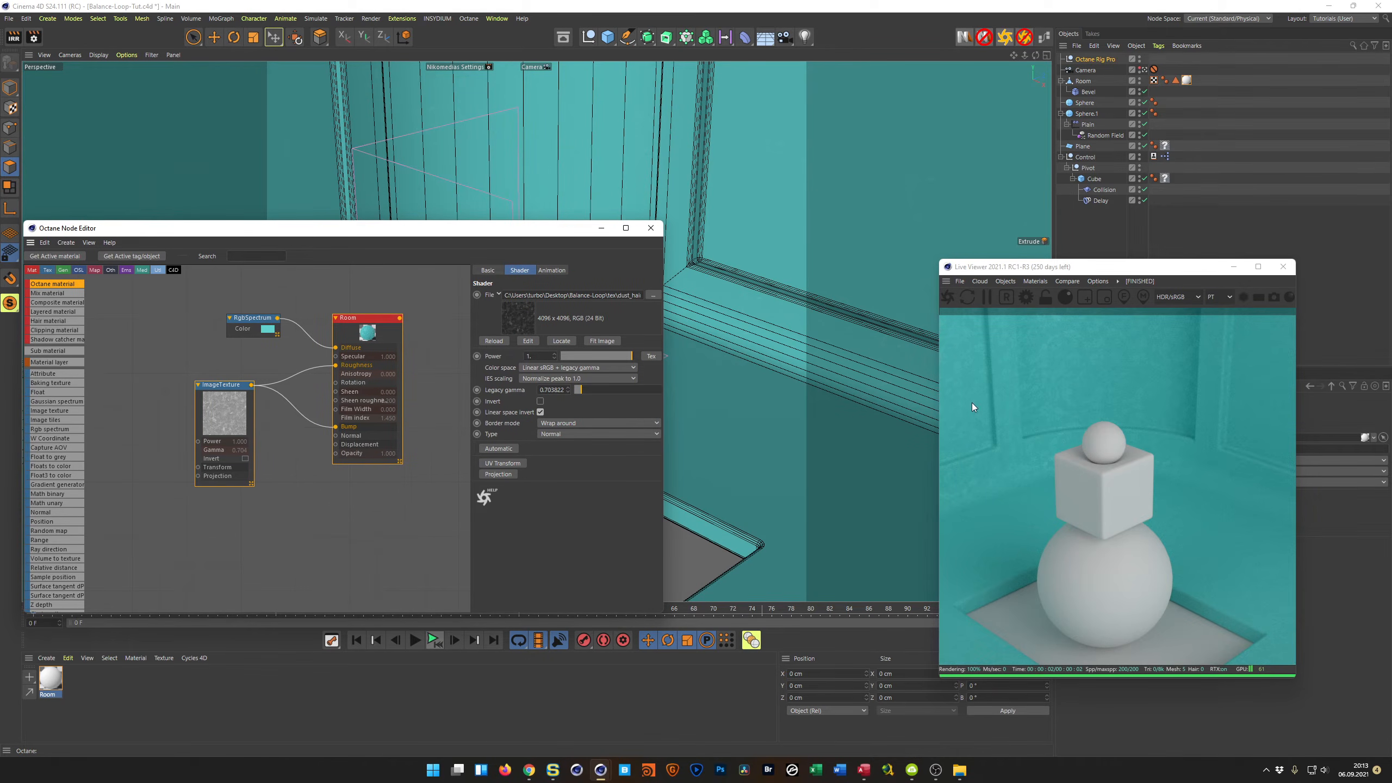
pyautogui.moveTo(550, 236); pyautogui.dragTo(559, 280)
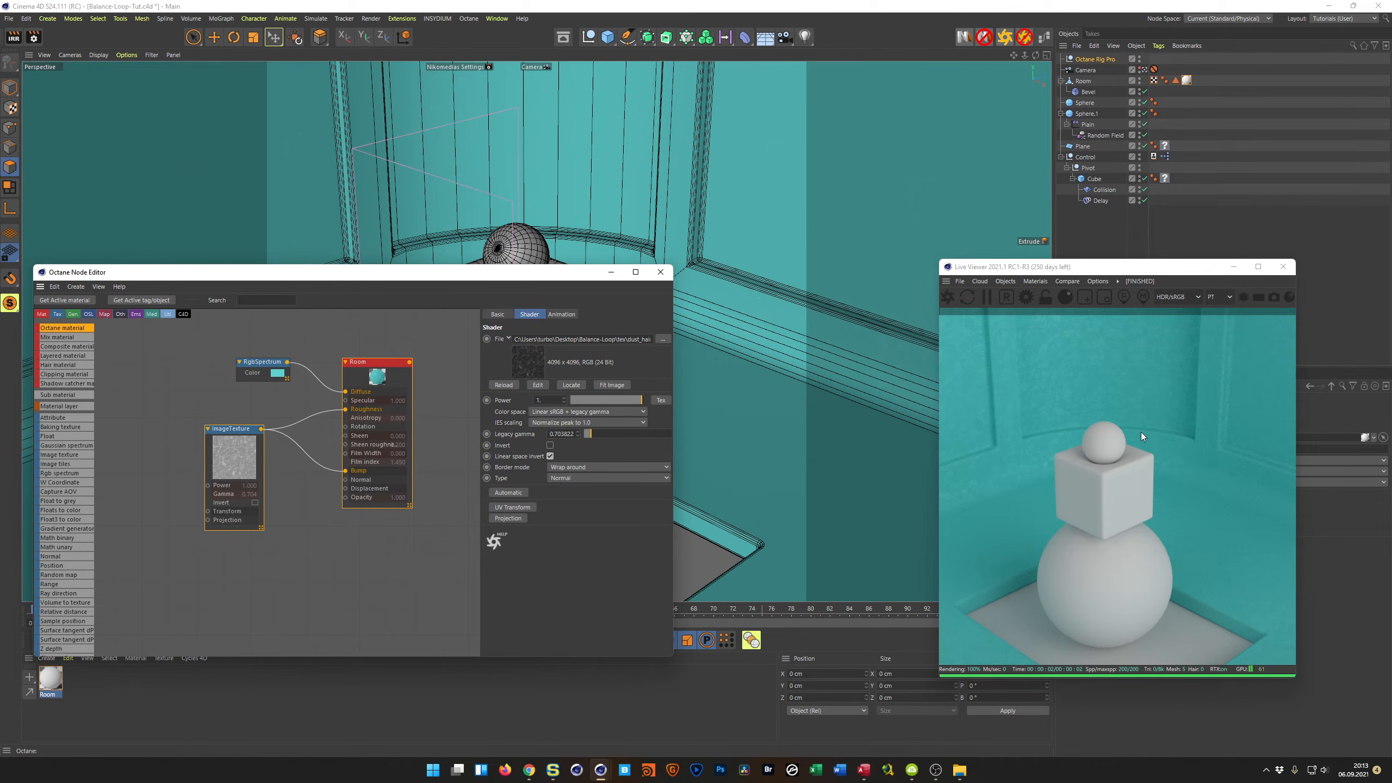
pyautogui.moveTo(561, 281); pyautogui.dragTo(642, 305)
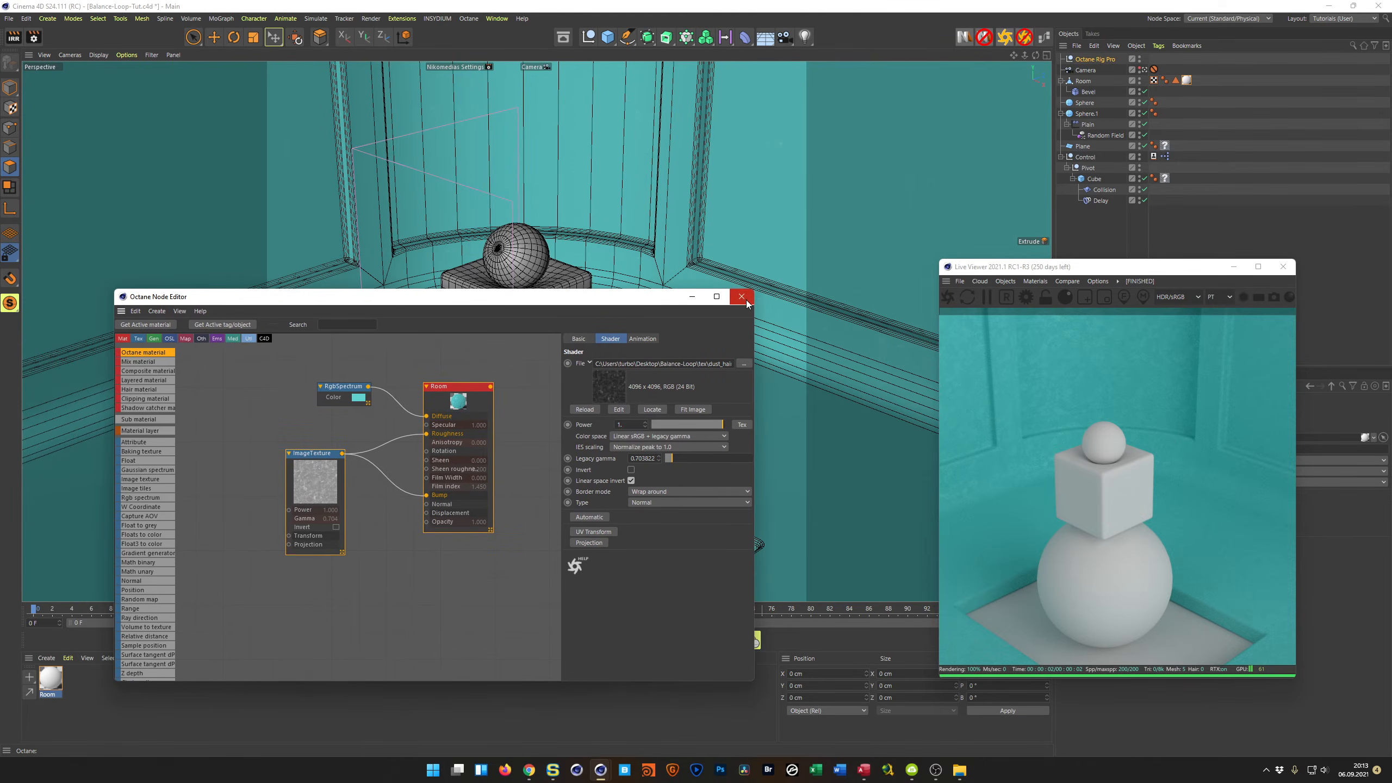
# Reopen the node editor with an empty graph and add a new Octane material to it
pyautogui.click(742, 297)
pyautogui.click(1043, 38)
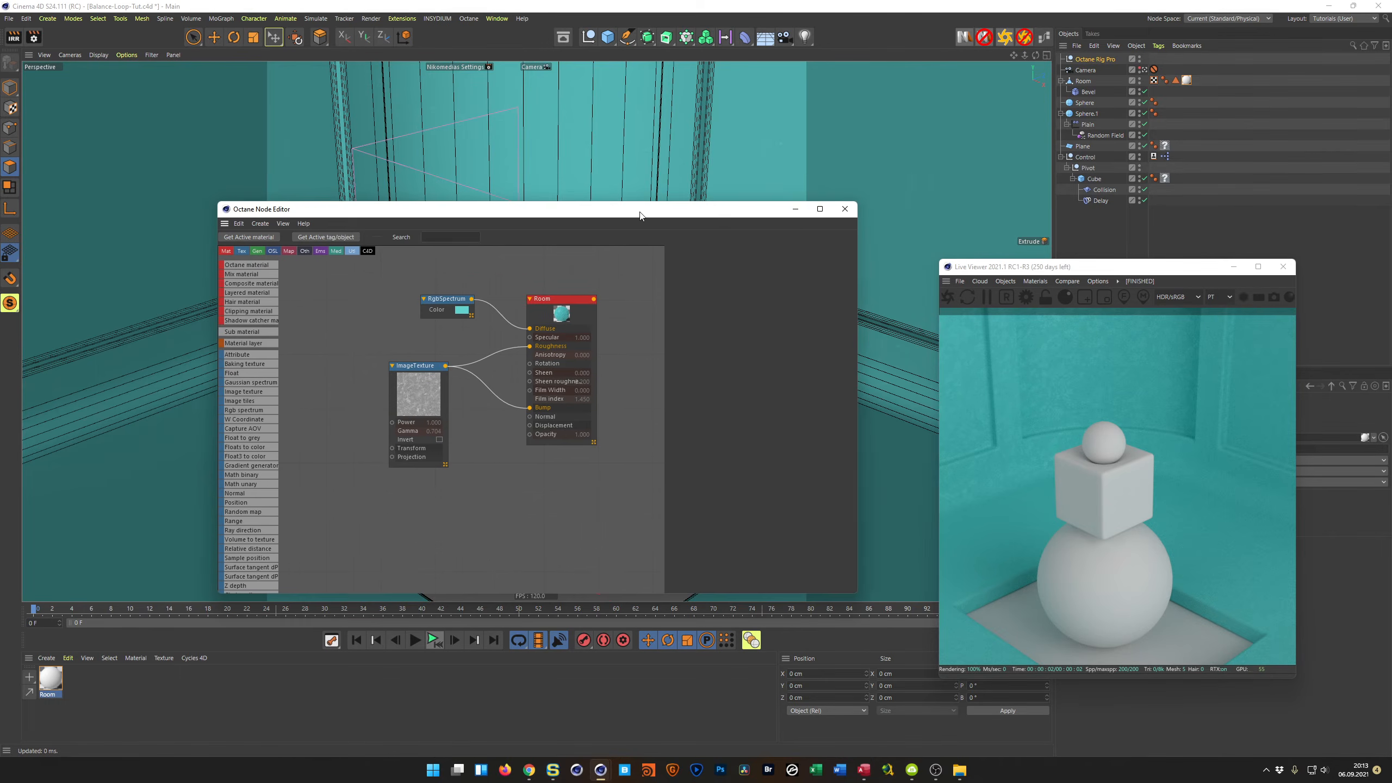
pyautogui.moveTo(640, 213); pyautogui.dragTo(535, 221)
pyautogui.click(226, 716)
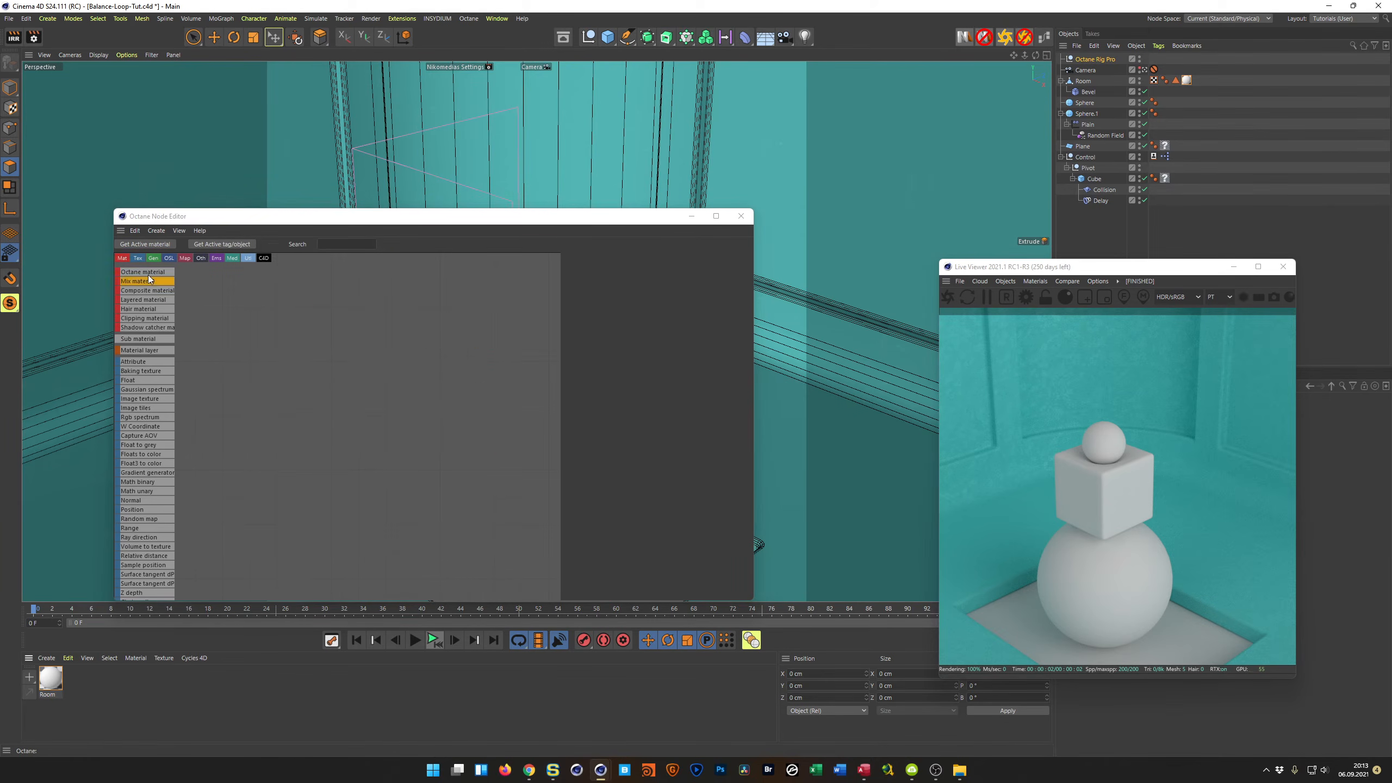
pyautogui.moveTo(150, 272); pyautogui.dragTo(443, 337)
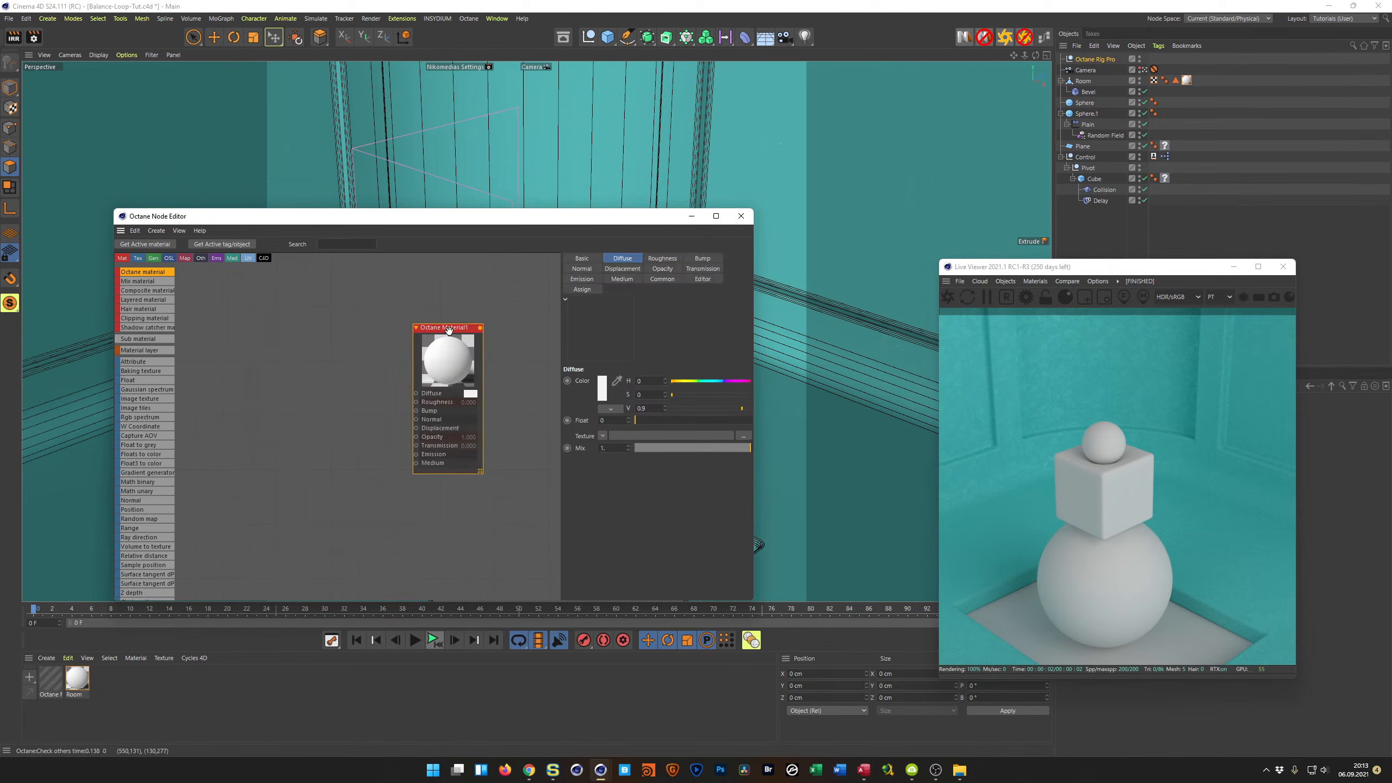
# Set the new material's type to Metallic, its BRDF model to GGX and both metallic IOR values to 8
pyautogui.click(589, 258)
pyautogui.click(647, 408)
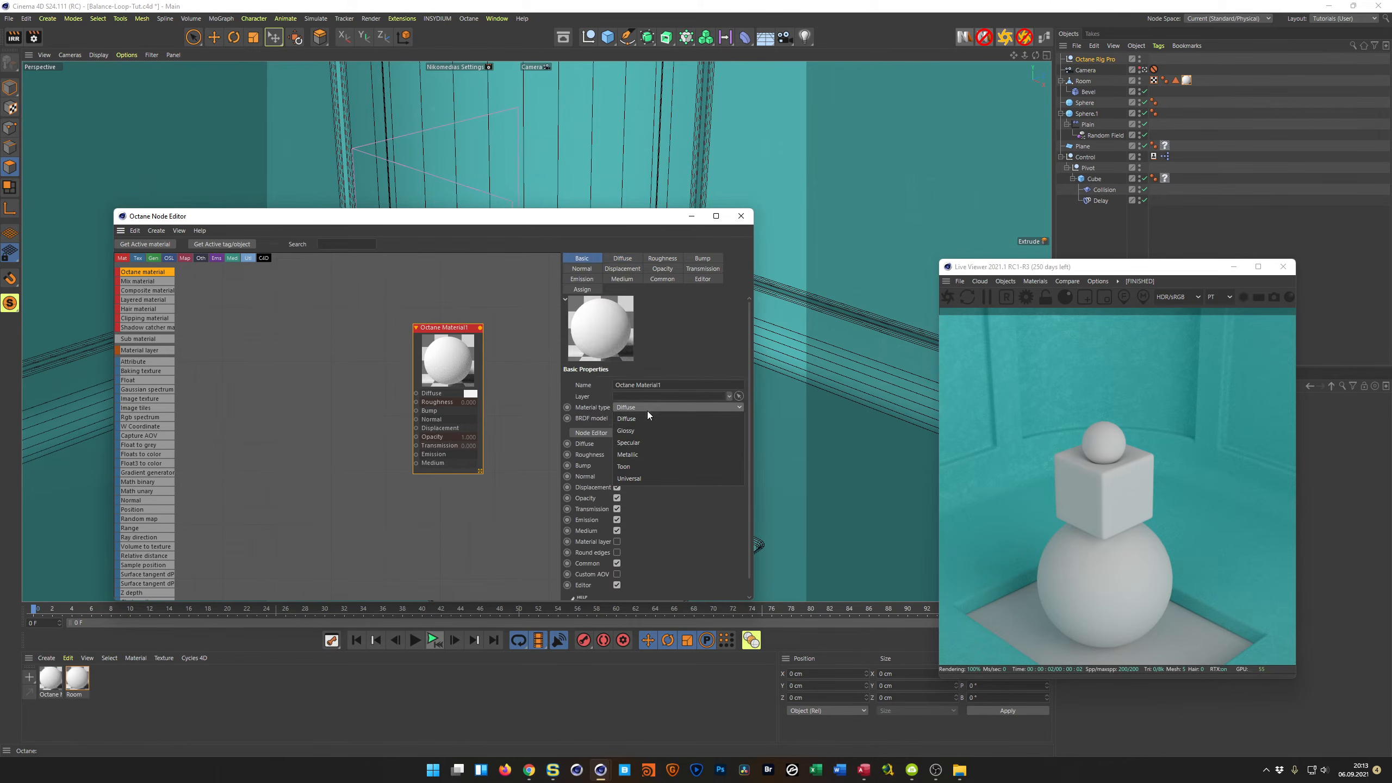
pyautogui.click(644, 449)
pyautogui.click(640, 417)
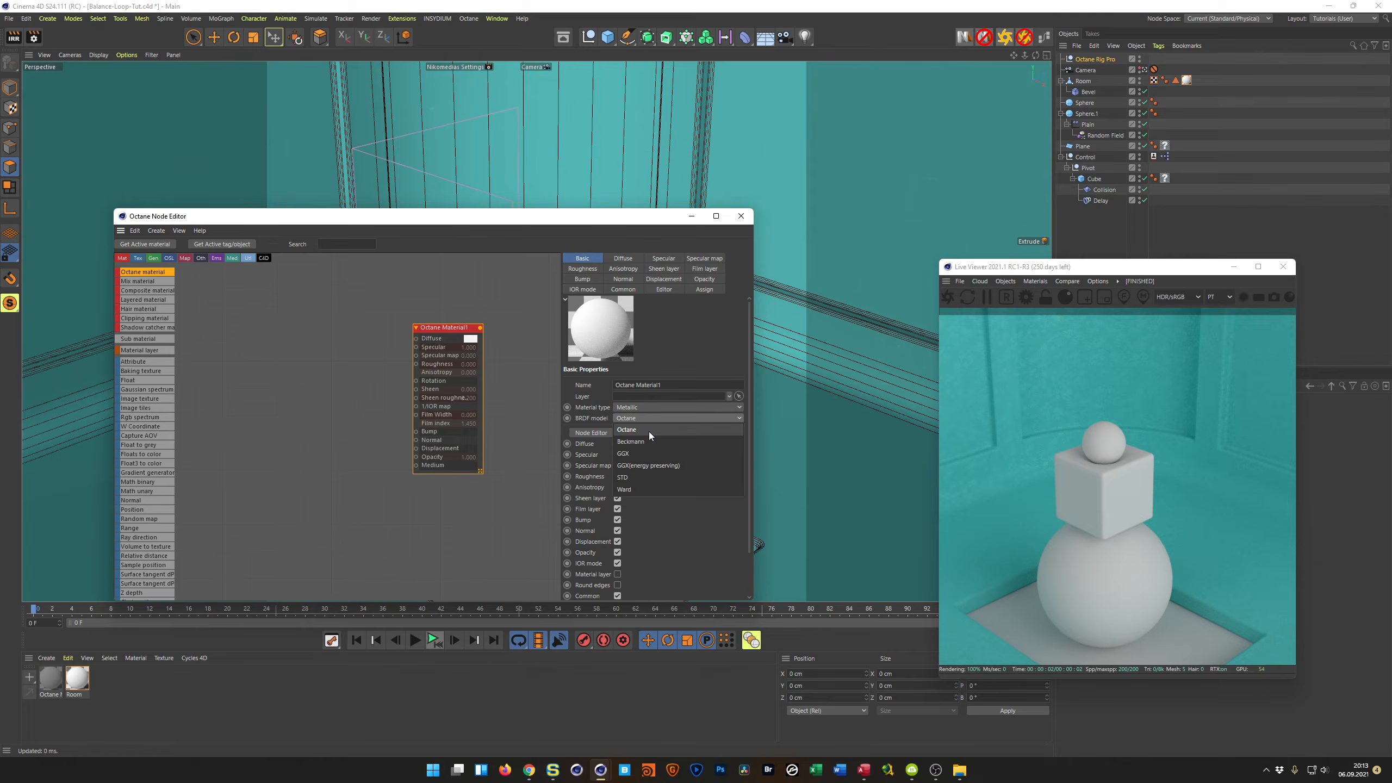
pyautogui.click(646, 449)
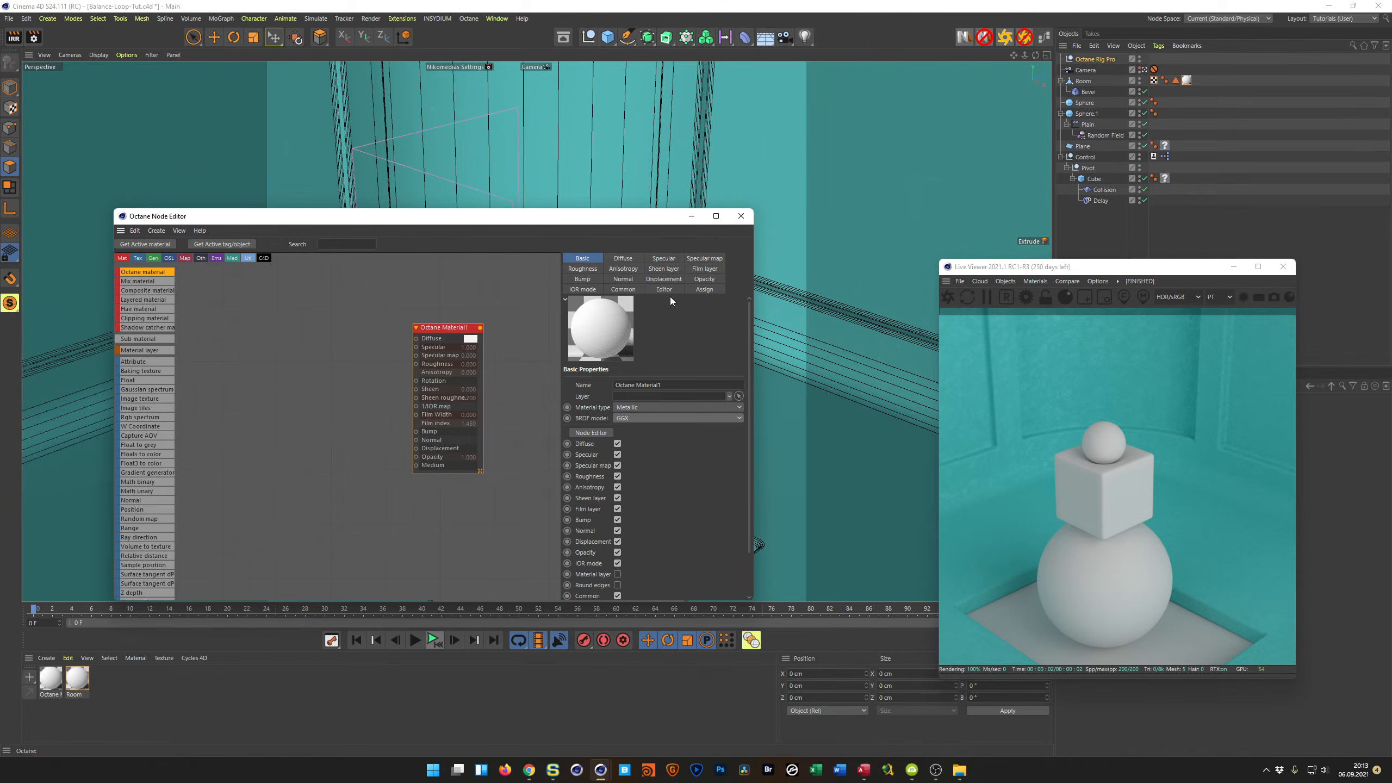
pyautogui.click(588, 289)
pyautogui.moveTo(649, 395); pyautogui.dragTo(719, 397)
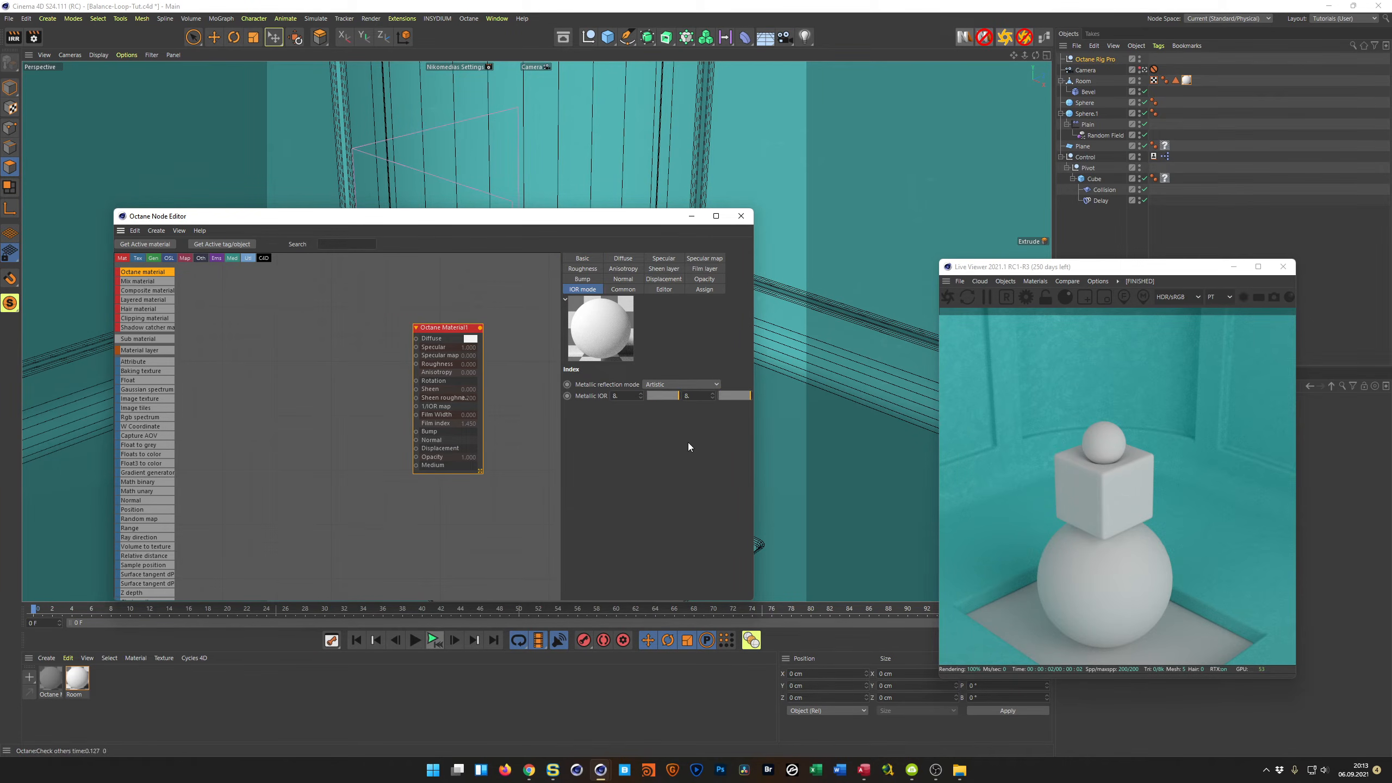
pyautogui.moveTo(433, 329); pyautogui.dragTo(453, 306)
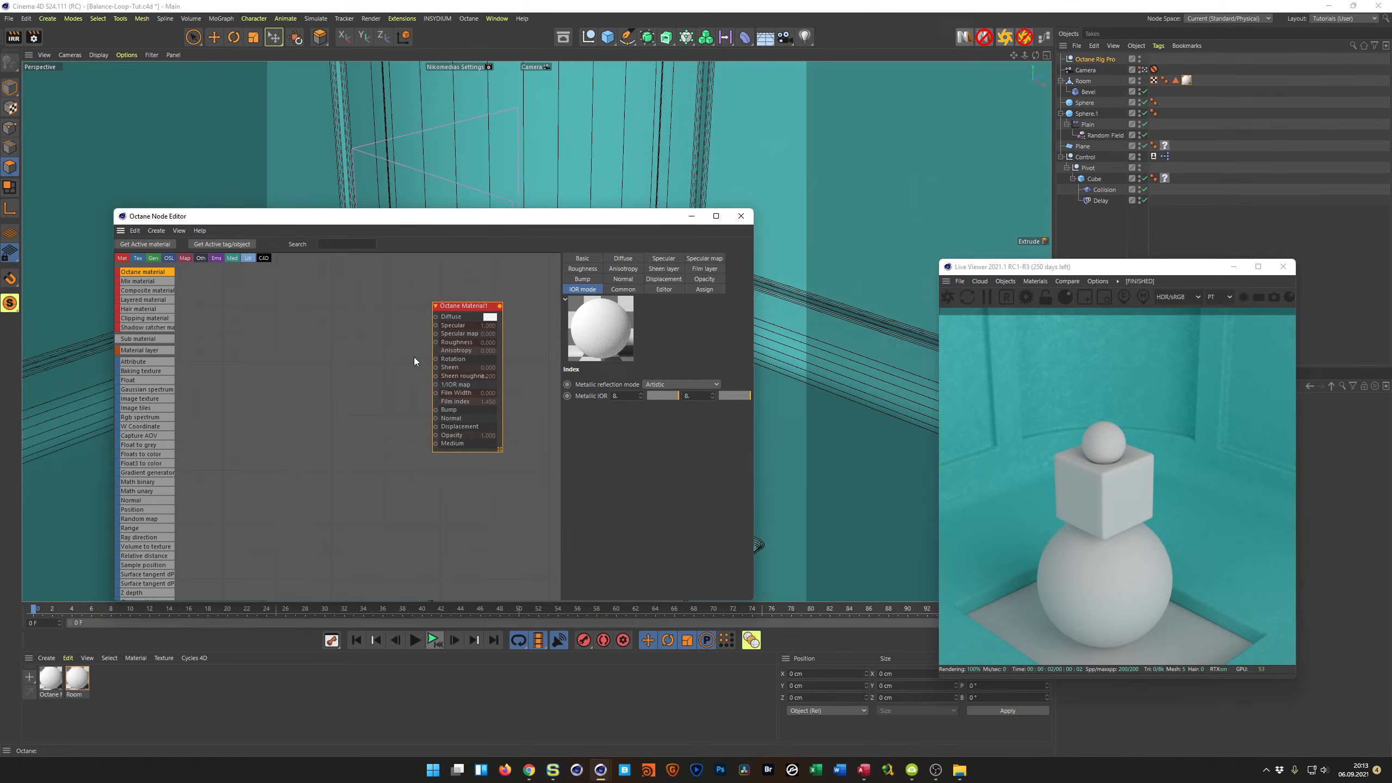
pyautogui.moveTo(455, 306); pyautogui.dragTo(442, 311)
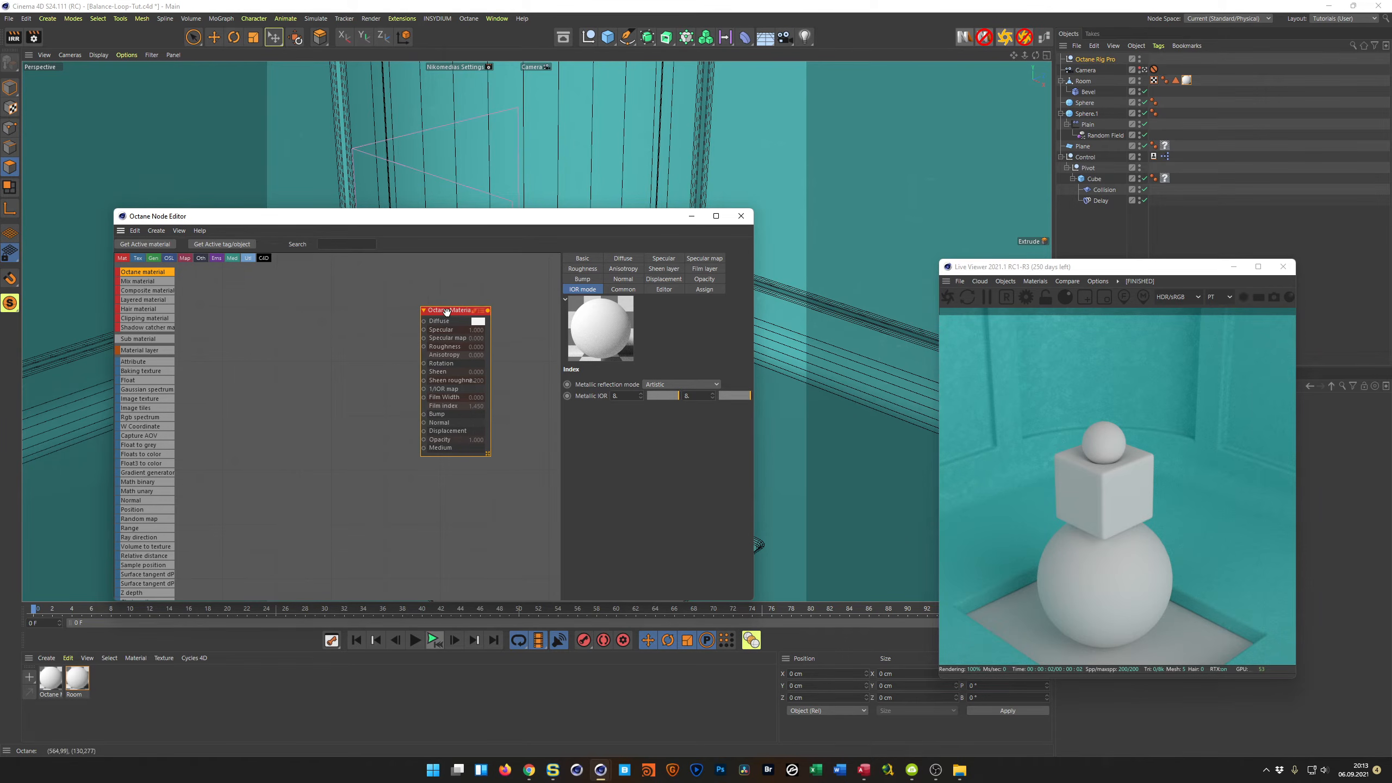
# Rename the metallic material as Mirror and save the project
pyautogui.click(576, 257)
pyautogui.moveTo(663, 384); pyautogui.dragTo(567, 384)
pyautogui.write('Mirror')
pyautogui.press('Return')
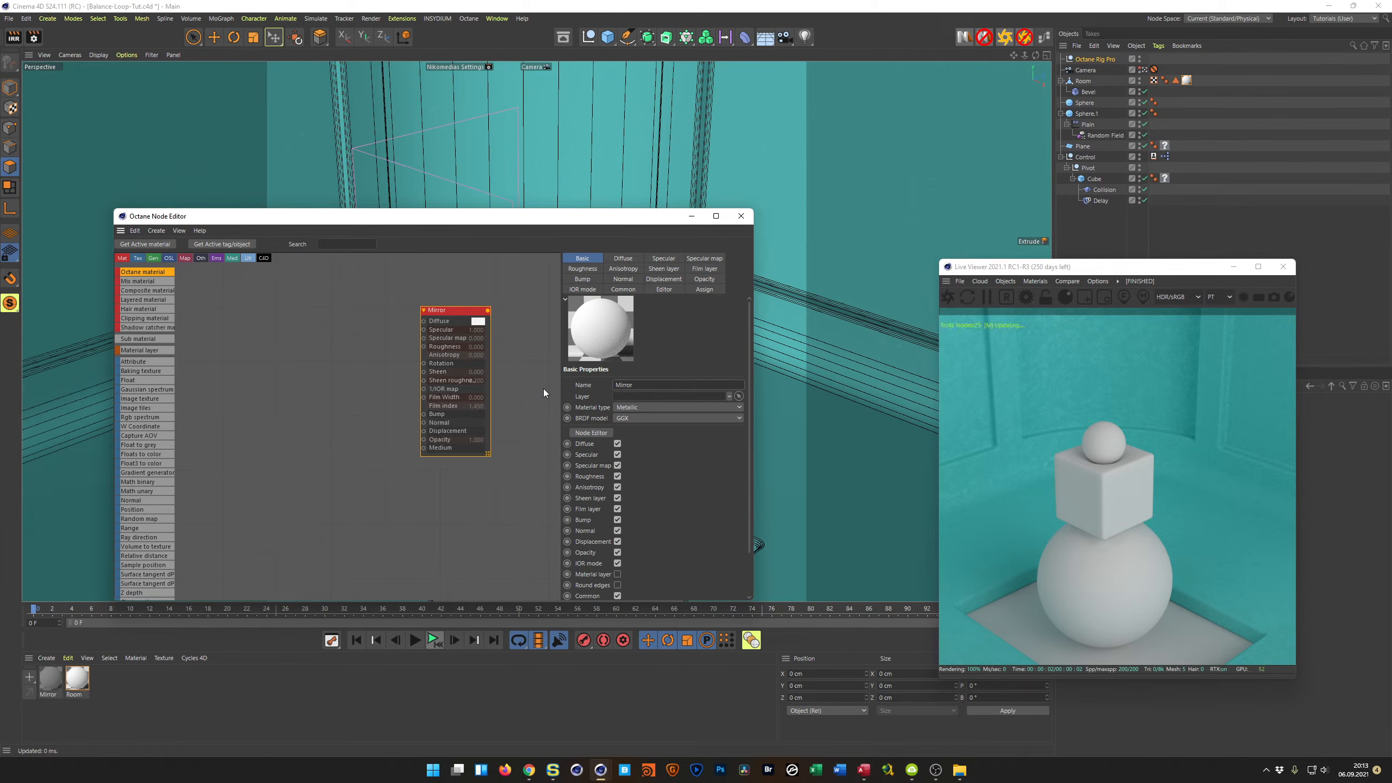
pyautogui.hotkey('ctrl', 's')
# Apply the Mirror material to the Room object and restrict it to the wall panels' Polygon Selection
pyautogui.click(47, 682)
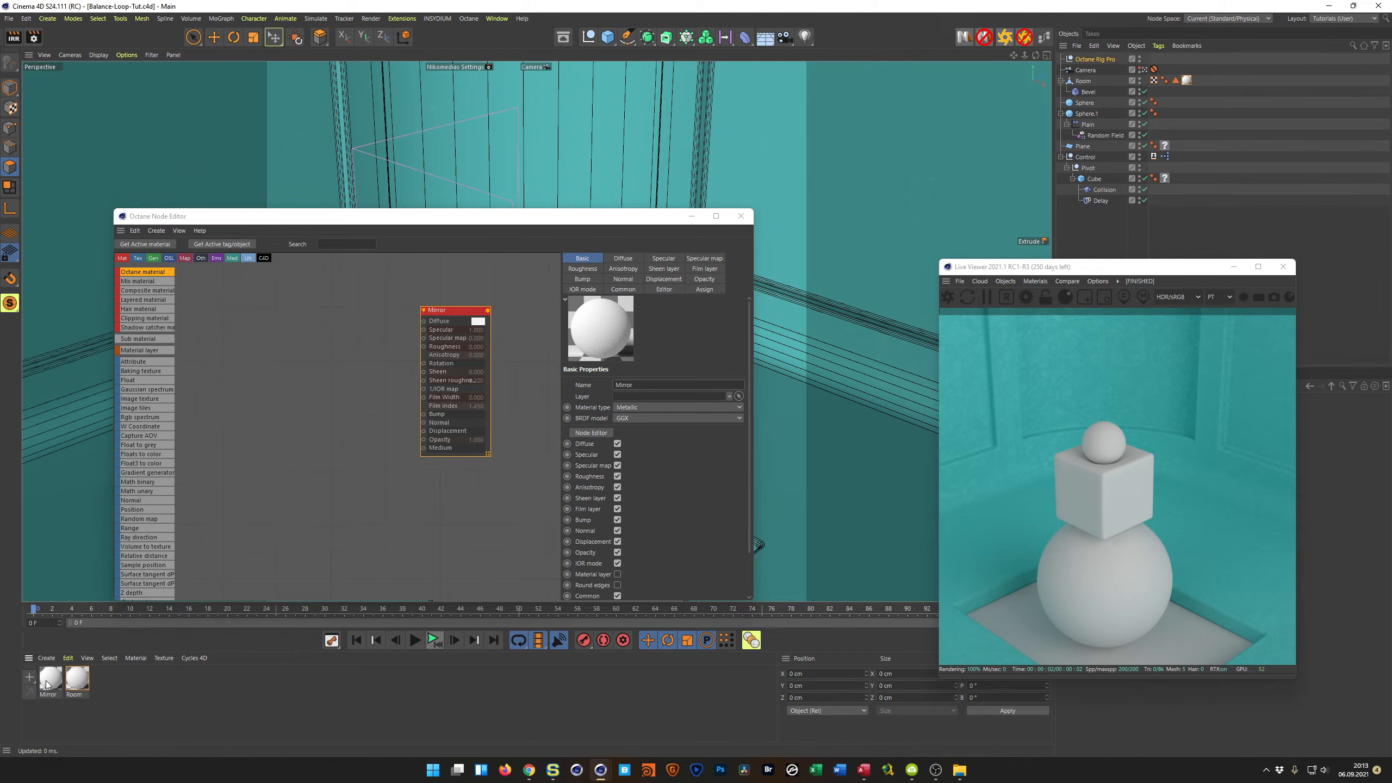
pyautogui.moveTo(47, 682); pyautogui.dragTo(1091, 81)
pyautogui.moveTo(1127, 266); pyautogui.dragTo(910, 262)
pyautogui.click(1185, 81)
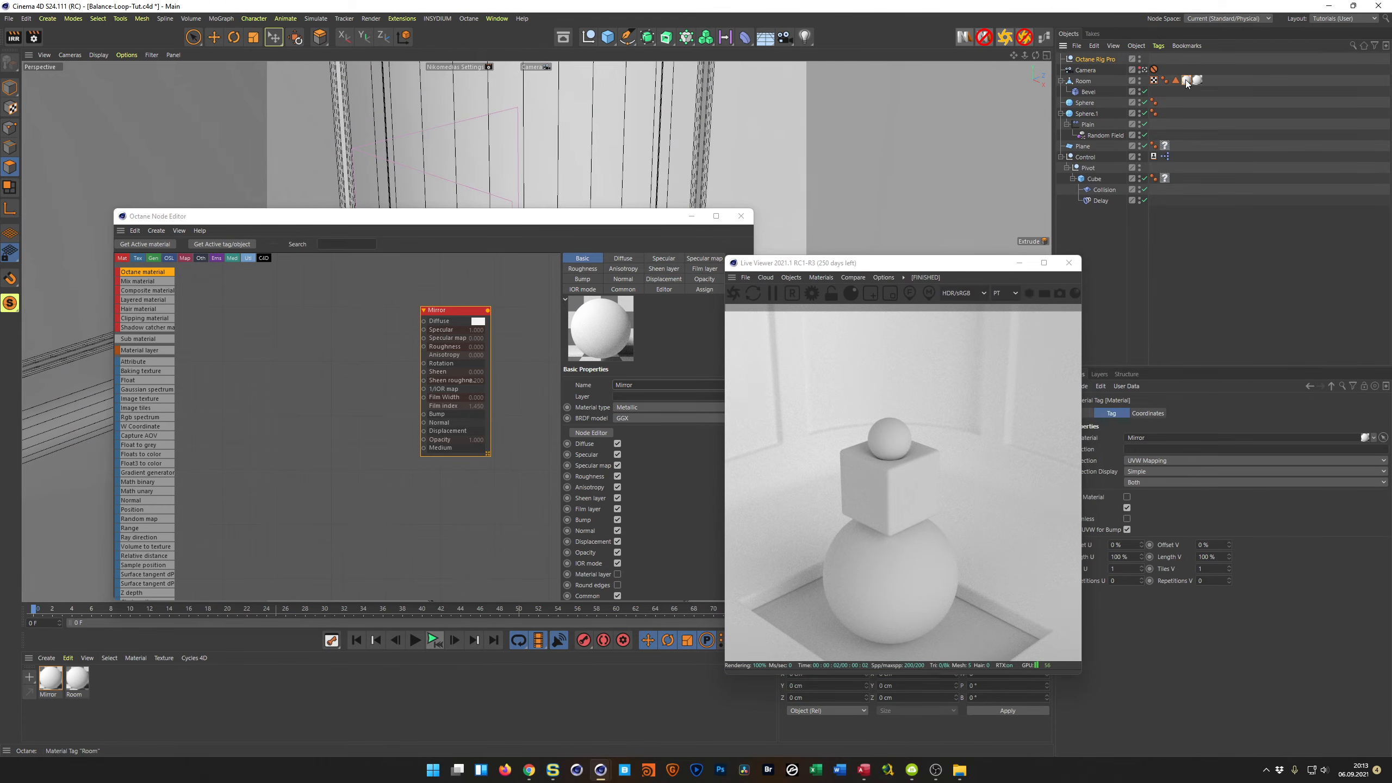
pyautogui.click(1196, 80)
pyautogui.moveTo(1175, 81); pyautogui.dragTo(1142, 287)
pyautogui.moveTo(1165, 439); pyautogui.dragTo(1164, 457)
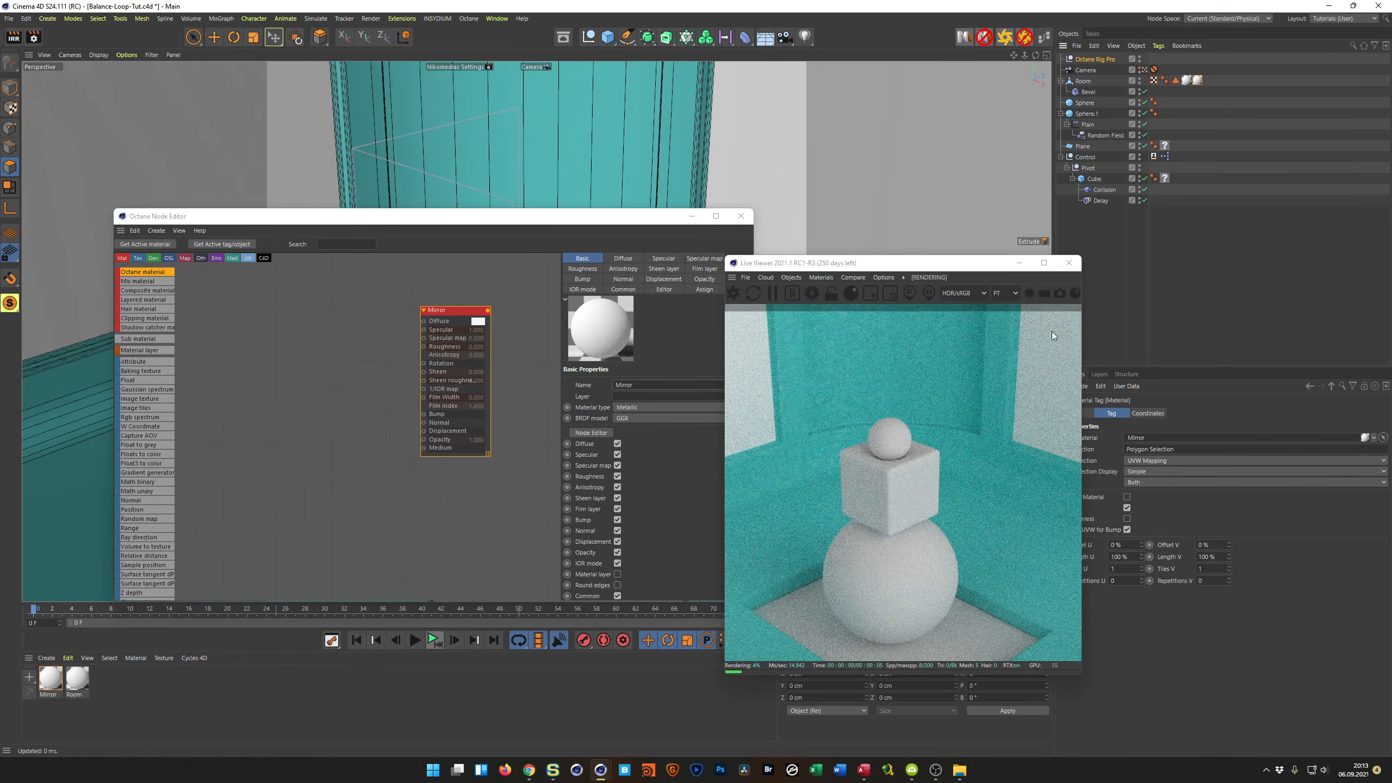
pyautogui.moveTo(976, 267); pyautogui.dragTo(1170, 264)
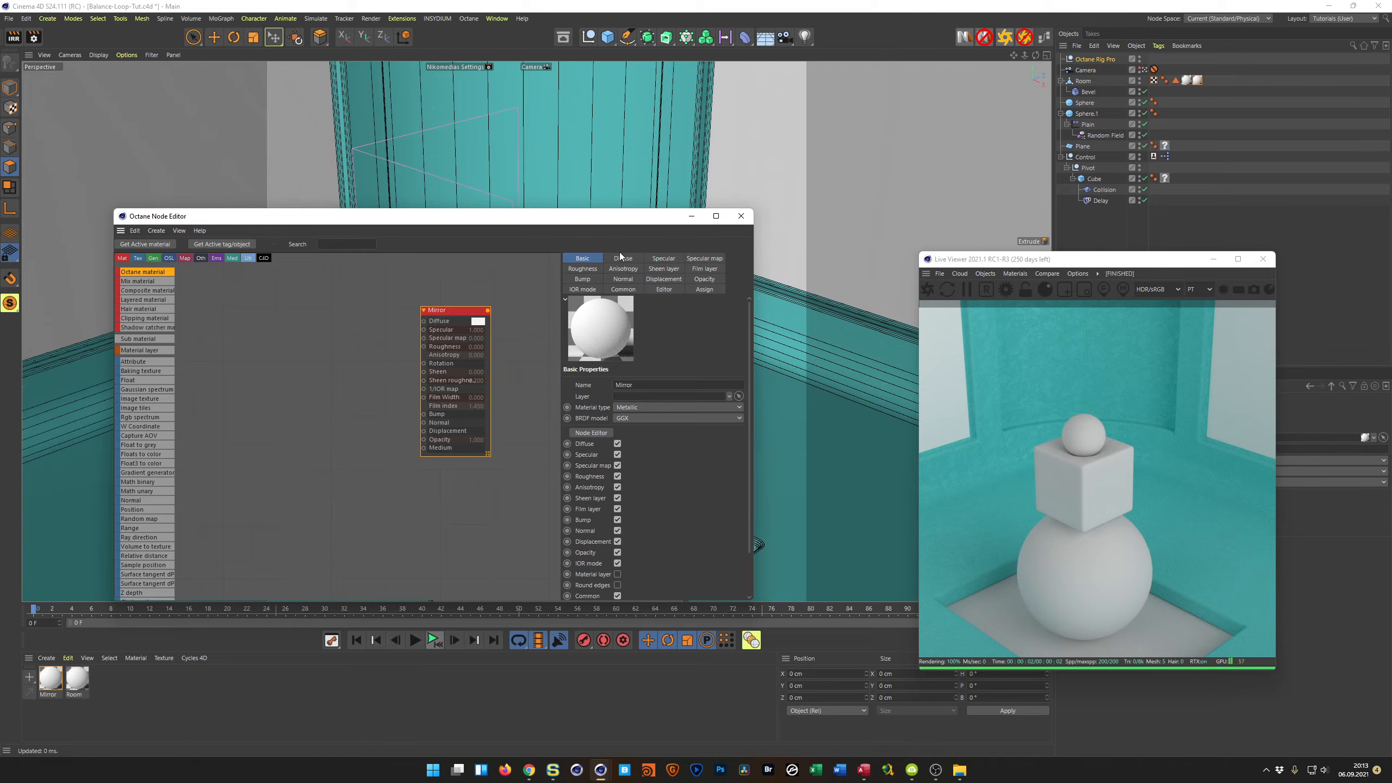
# Try driving the Mirror material's Specular input with a Float texture
pyautogui.click(640, 407)
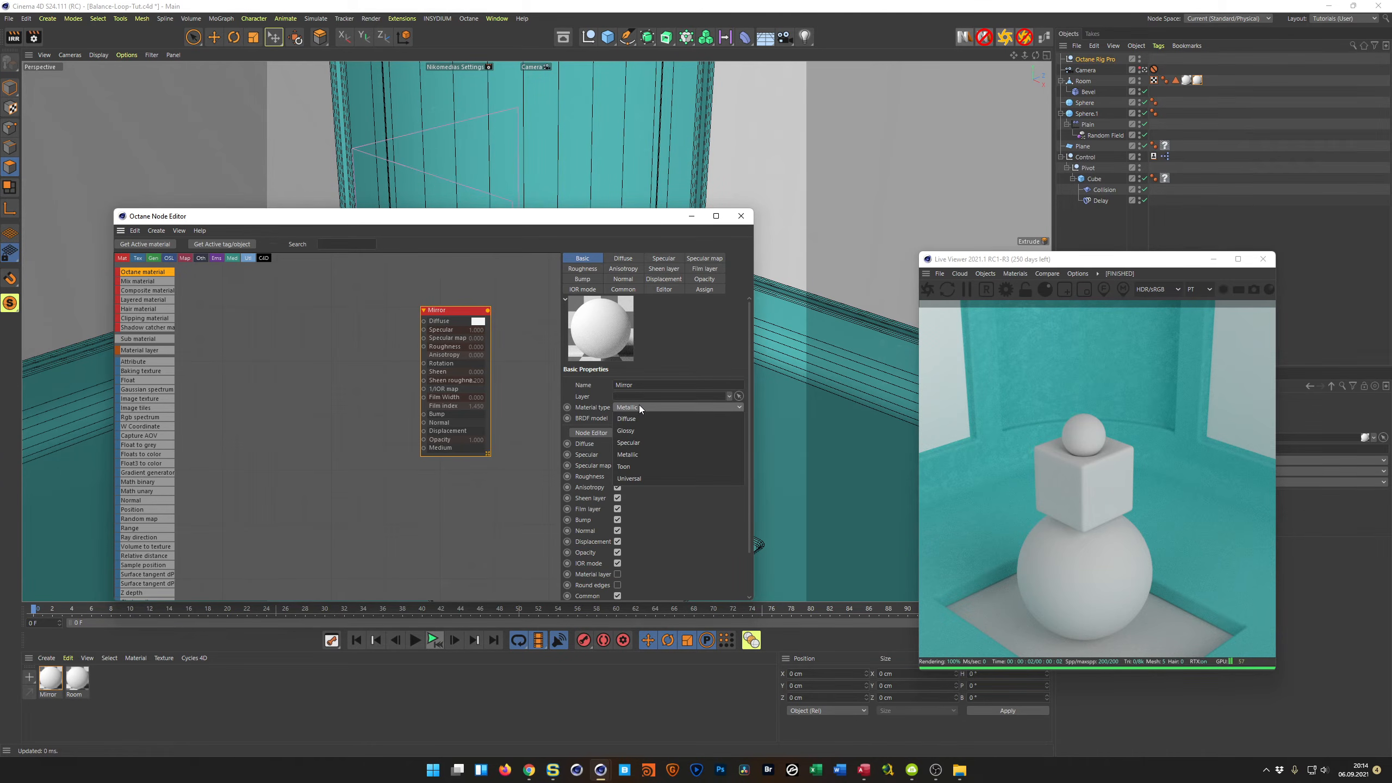
pyautogui.click(644, 408)
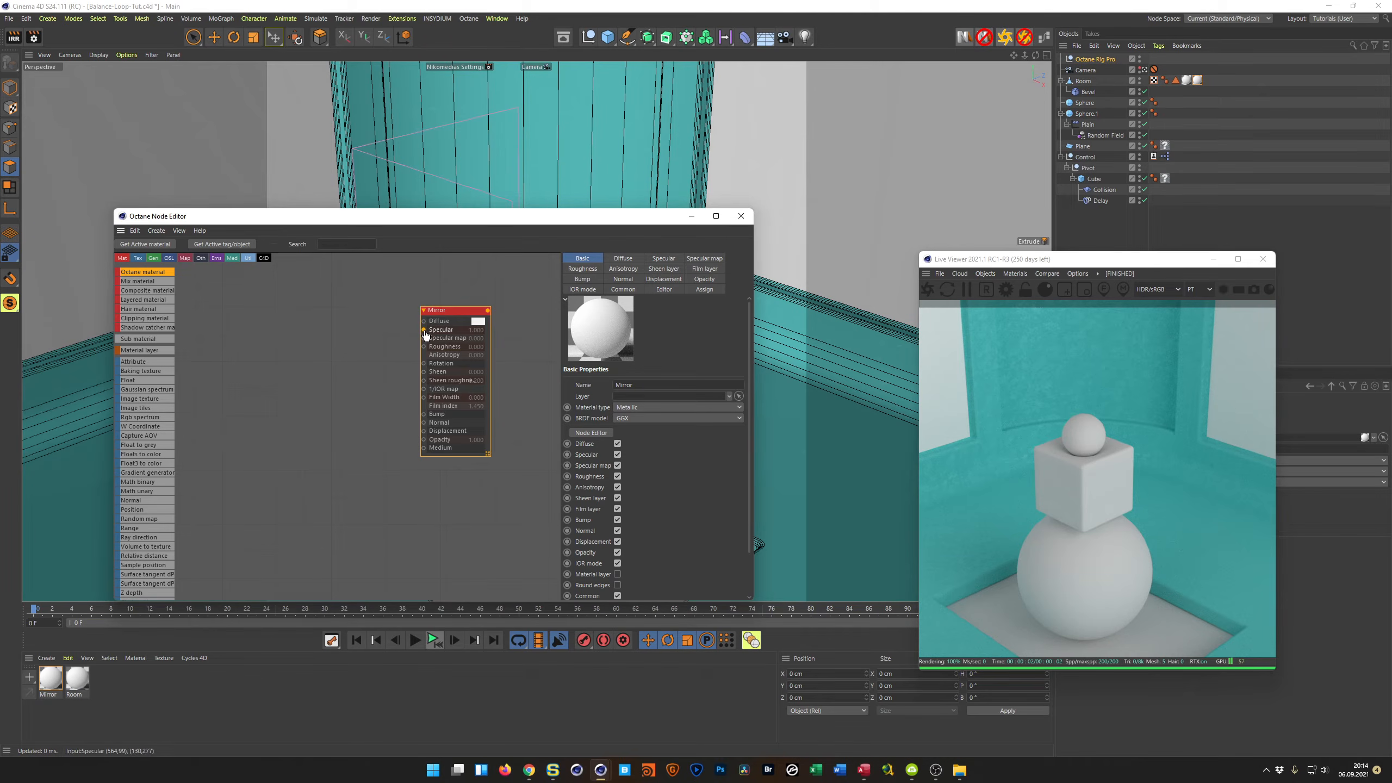
pyautogui.moveTo(425, 331); pyautogui.dragTo(371, 365)
pyautogui.click(395, 341)
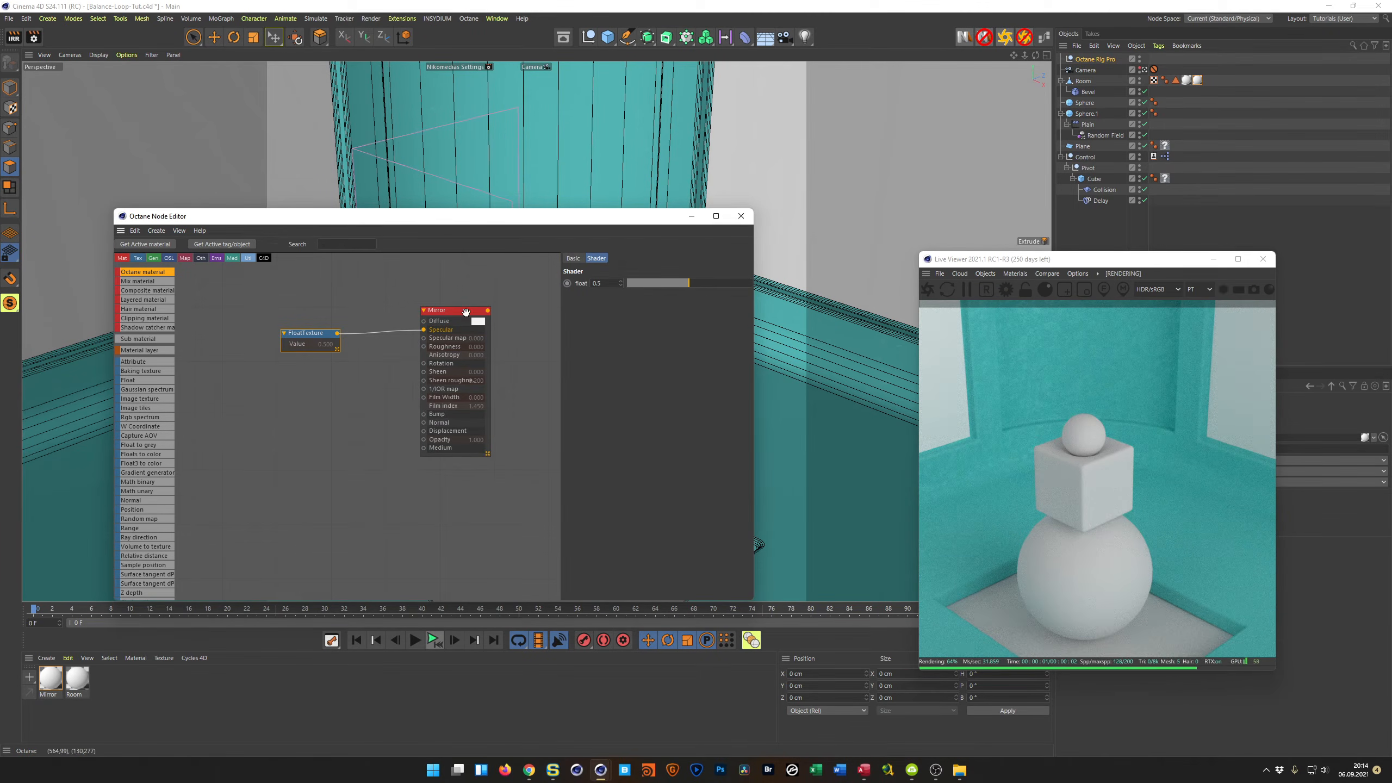
pyautogui.moveTo(455, 345); pyautogui.dragTo(422, 333)
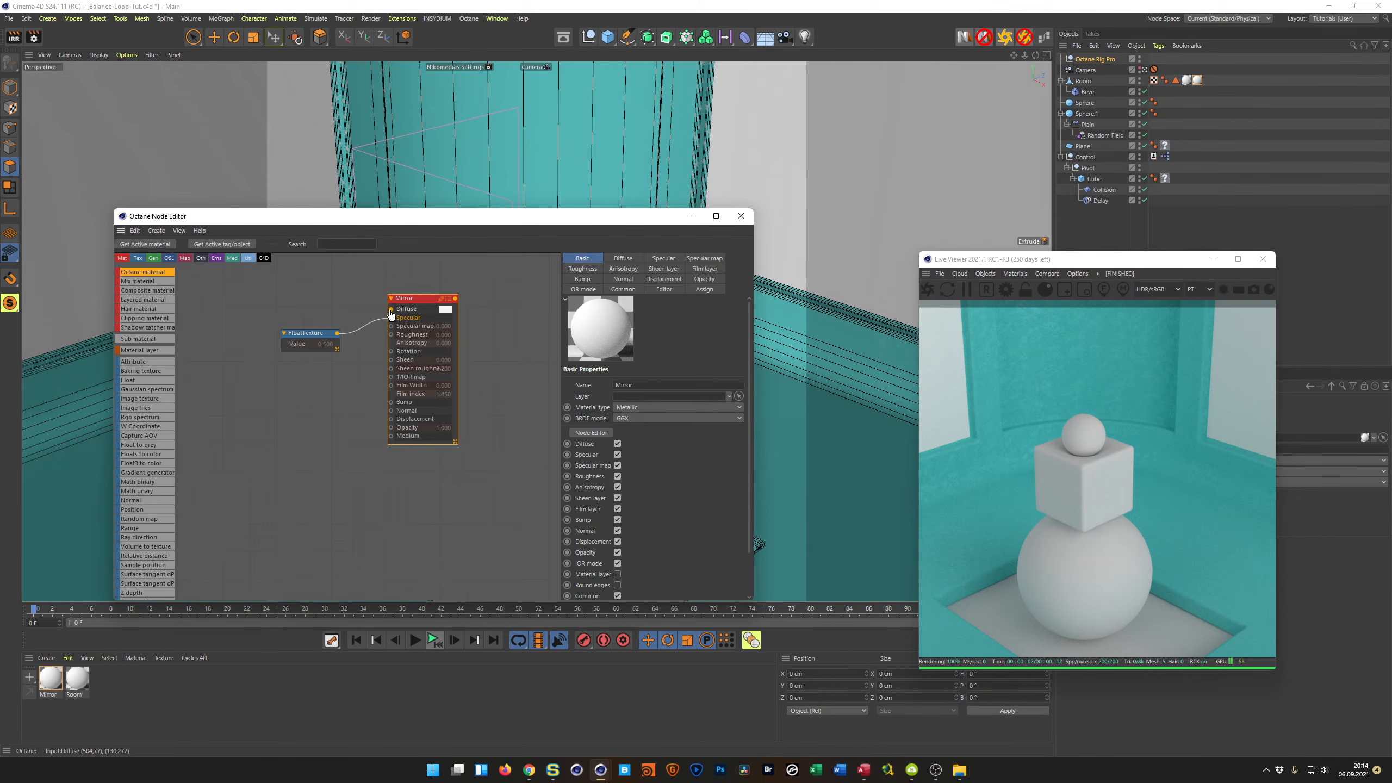
pyautogui.moveTo(308, 332); pyautogui.dragTo(306, 307)
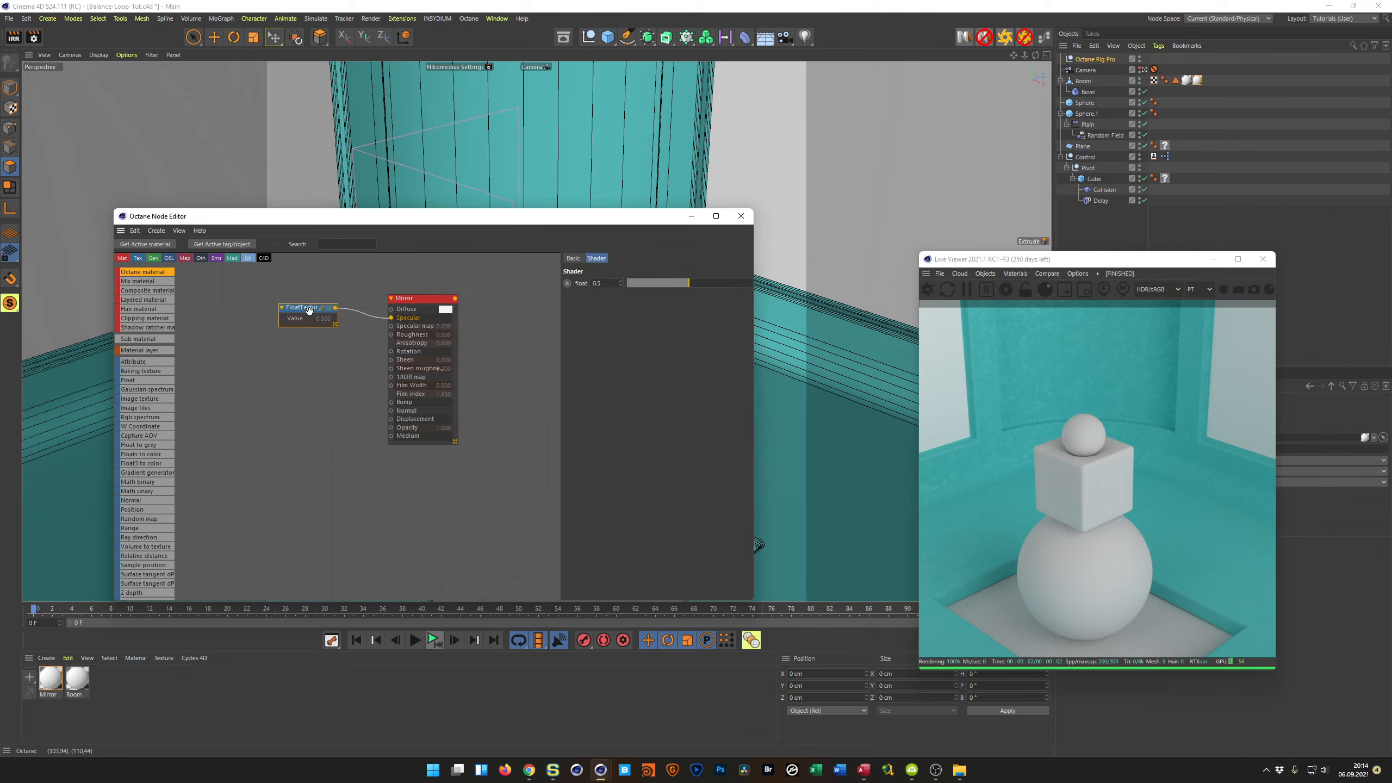
pyautogui.moveTo(390, 318); pyautogui.dragTo(356, 340)
# Set both metallic IOR values of the Mirror material to 0 and restart the live render
pyautogui.click(444, 297)
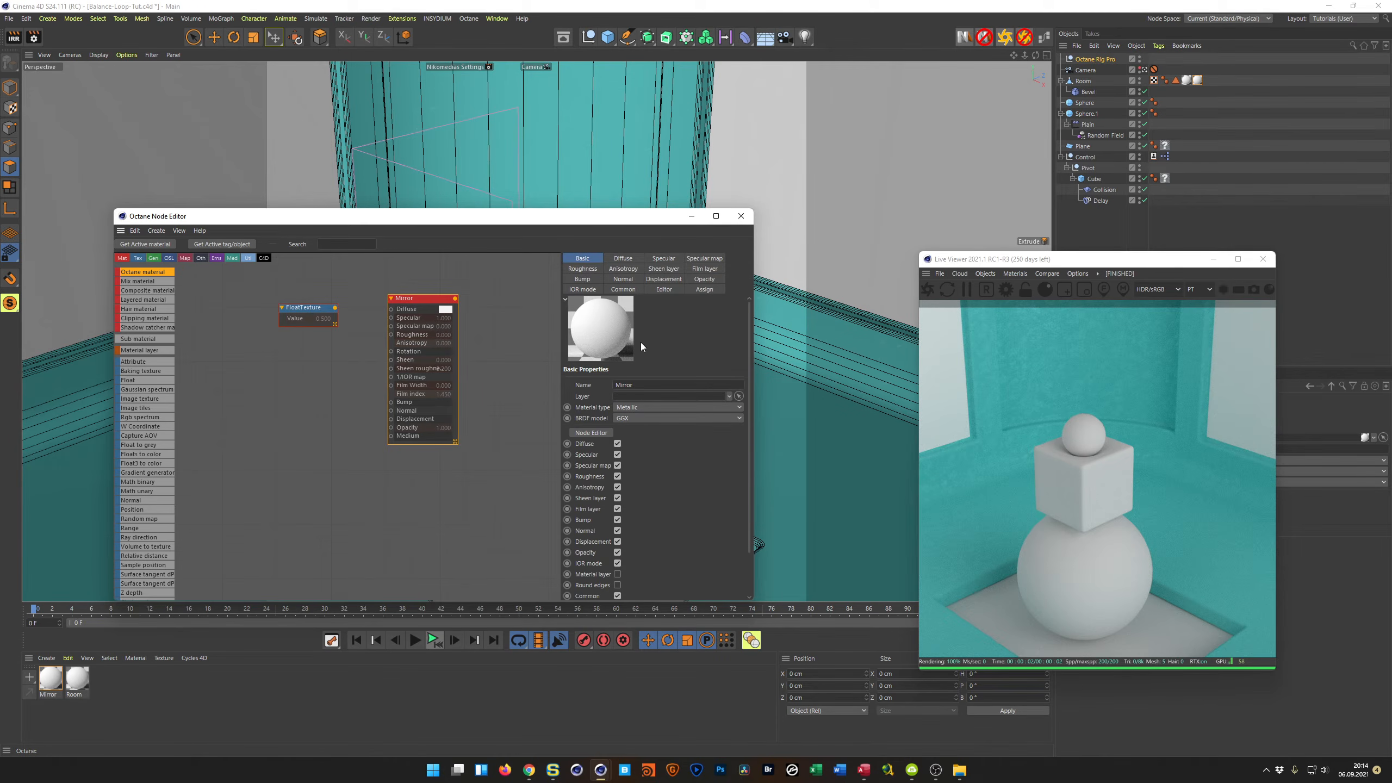
pyautogui.click(582, 290)
pyautogui.click(664, 398)
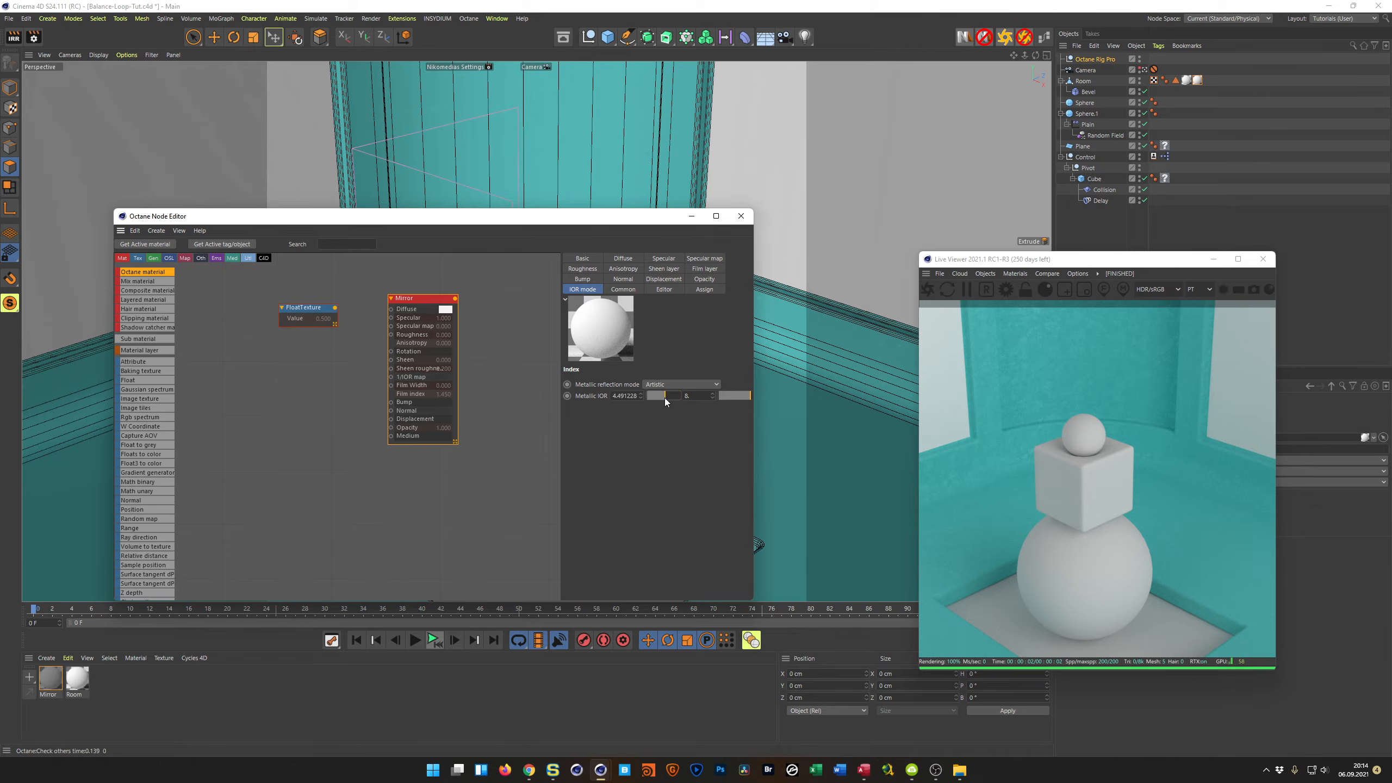
pyautogui.moveTo(727, 407); pyautogui.dragTo(668, 398)
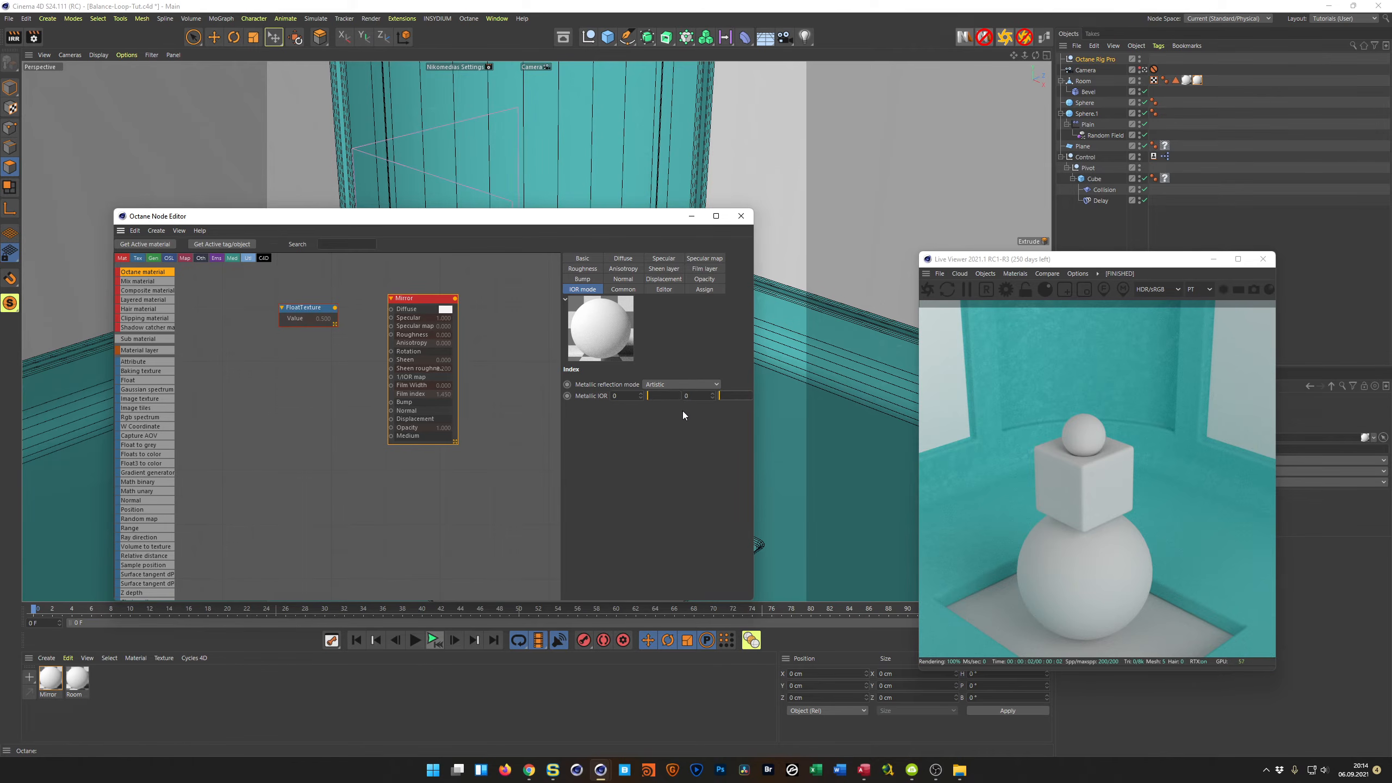
pyautogui.click(926, 289)
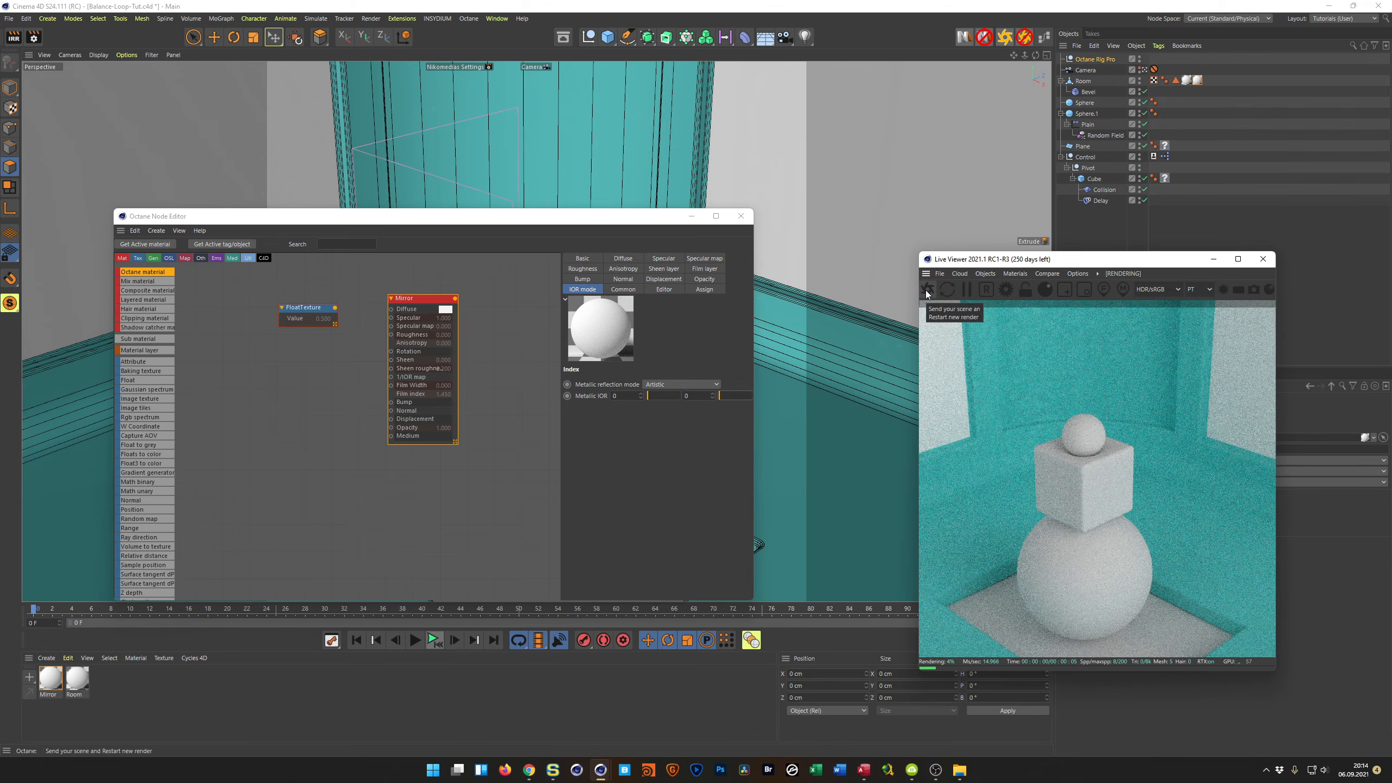
# Try the Glossy material type on the Mirror material and reselect it for editing
pyautogui.click(582, 257)
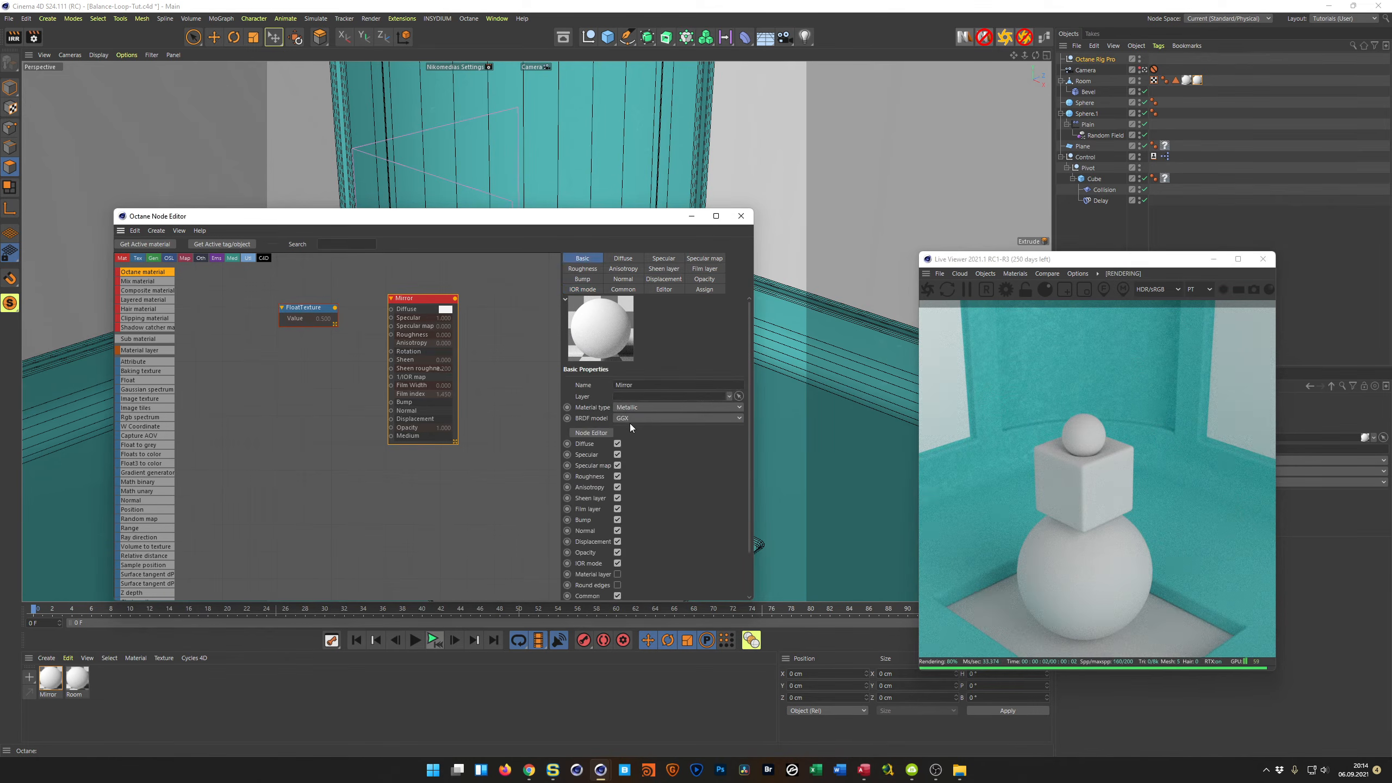
pyautogui.click(646, 407)
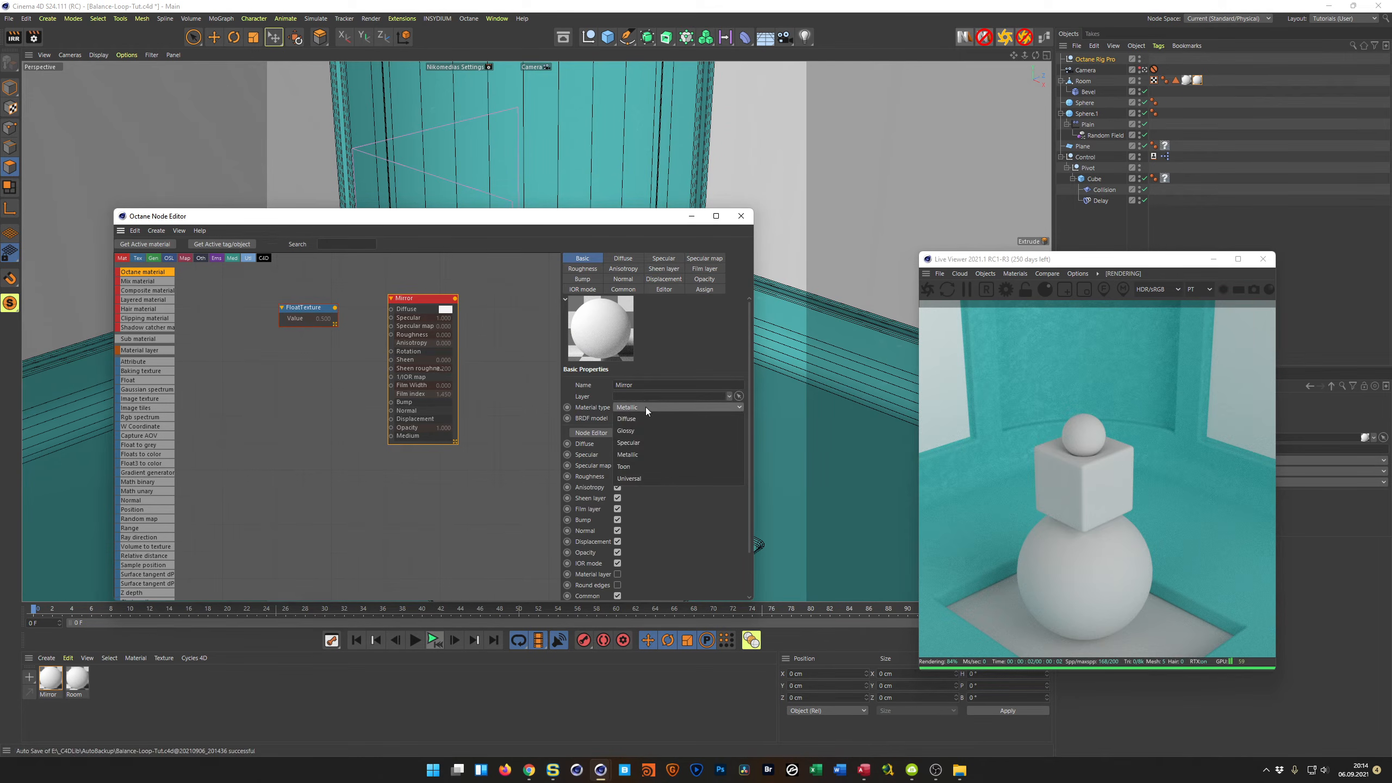
pyautogui.click(638, 429)
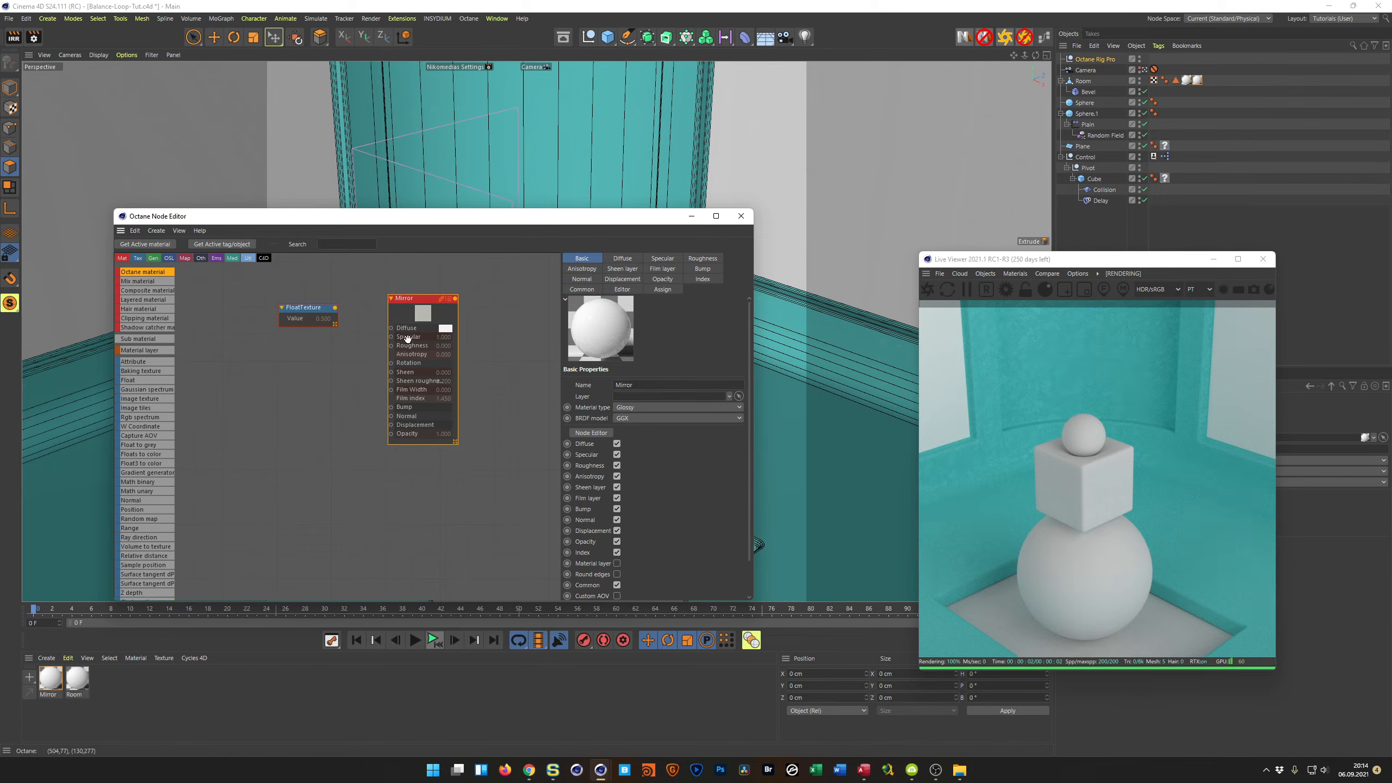
pyautogui.click(48, 679)
pyautogui.click(79, 682)
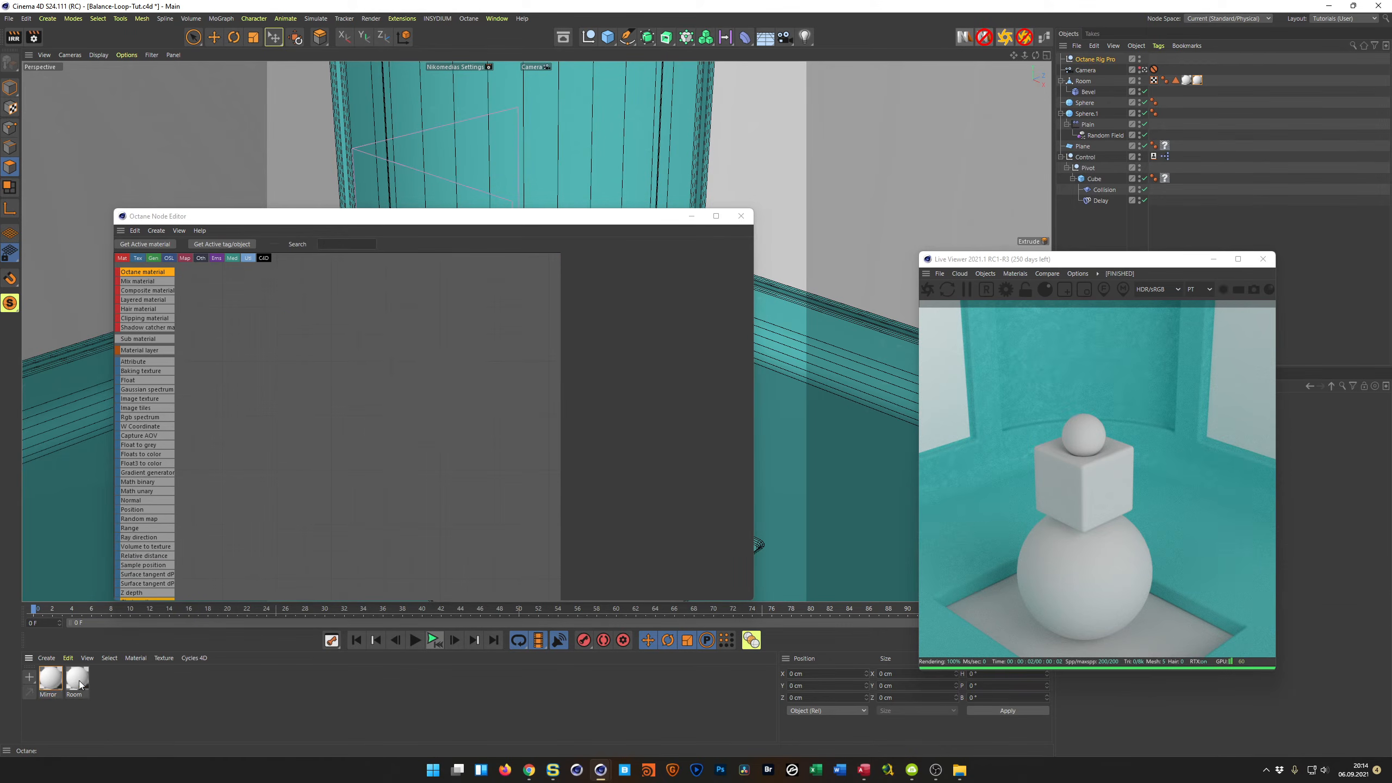
pyautogui.click(53, 681)
pyautogui.click(423, 300)
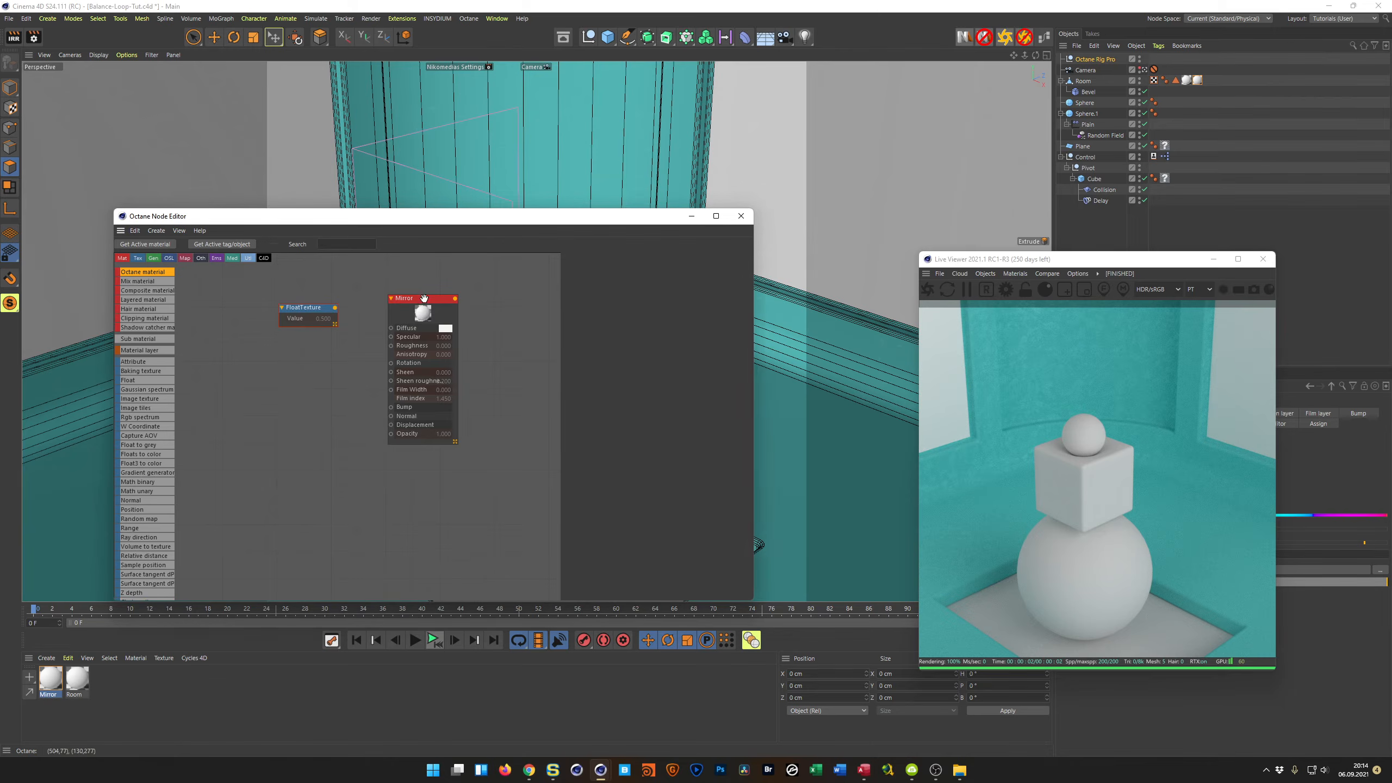
# Test the diffuse colour of the glossy Mirror material, return it to white and switch the material type back to Metallic
pyautogui.click(446, 329)
pyautogui.moveTo(447, 330); pyautogui.dragTo(350, 350)
pyautogui.click(470, 344)
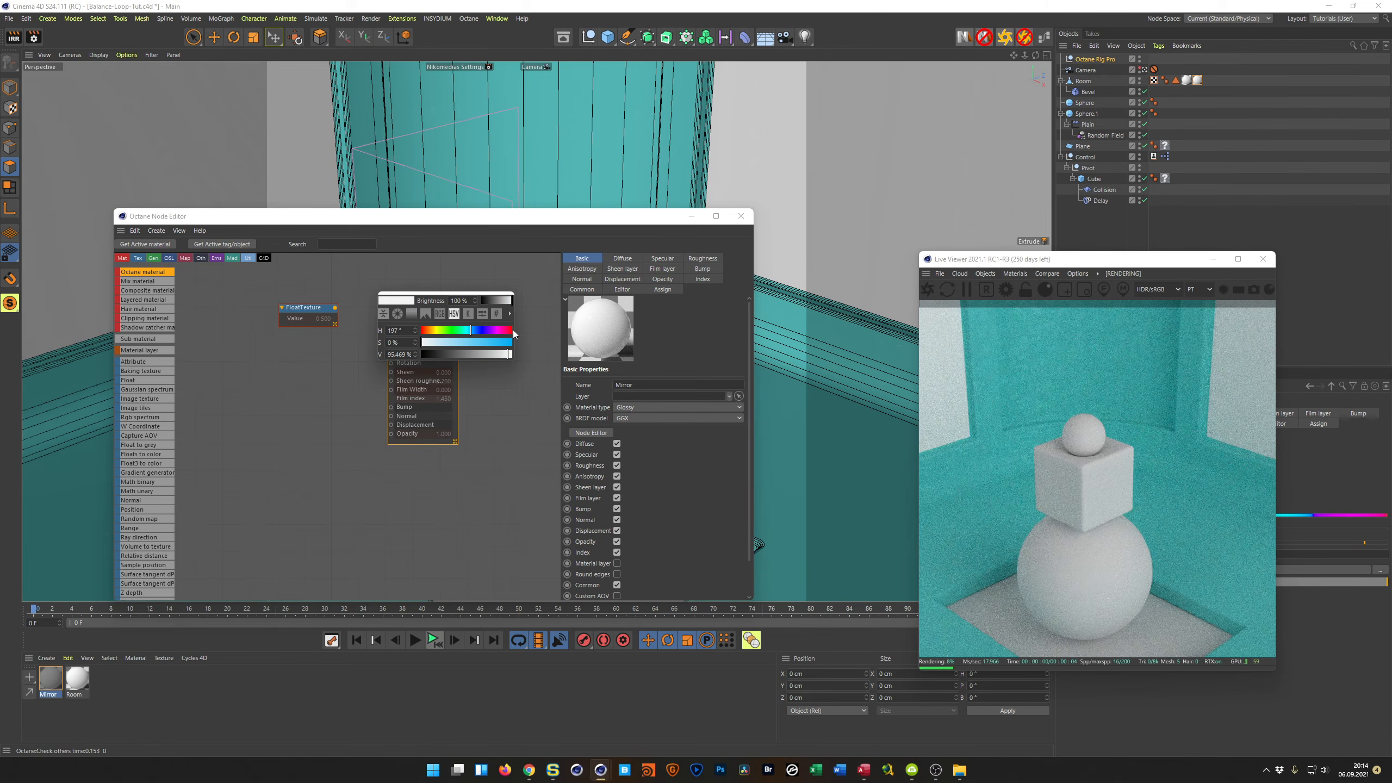
pyautogui.moveTo(507, 354); pyautogui.dragTo(517, 353)
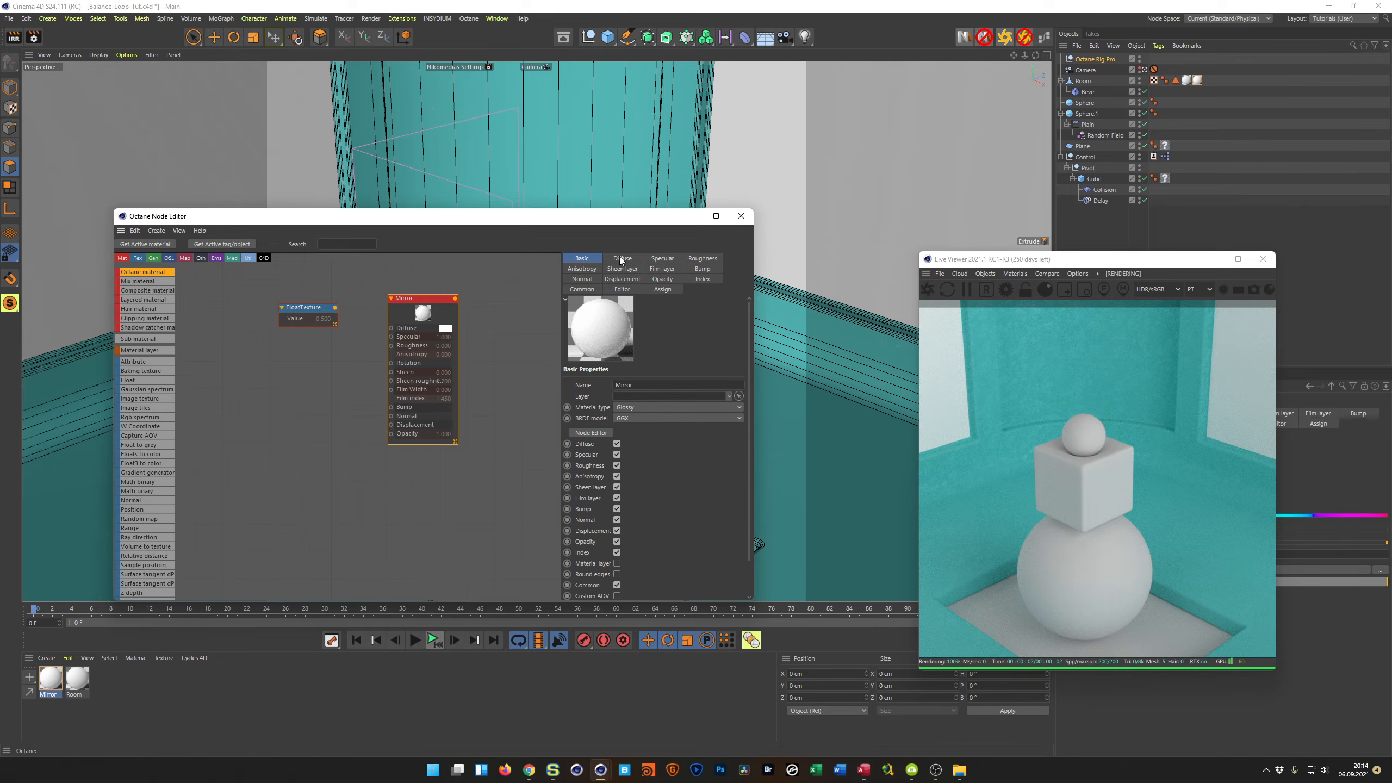
pyautogui.click(617, 408)
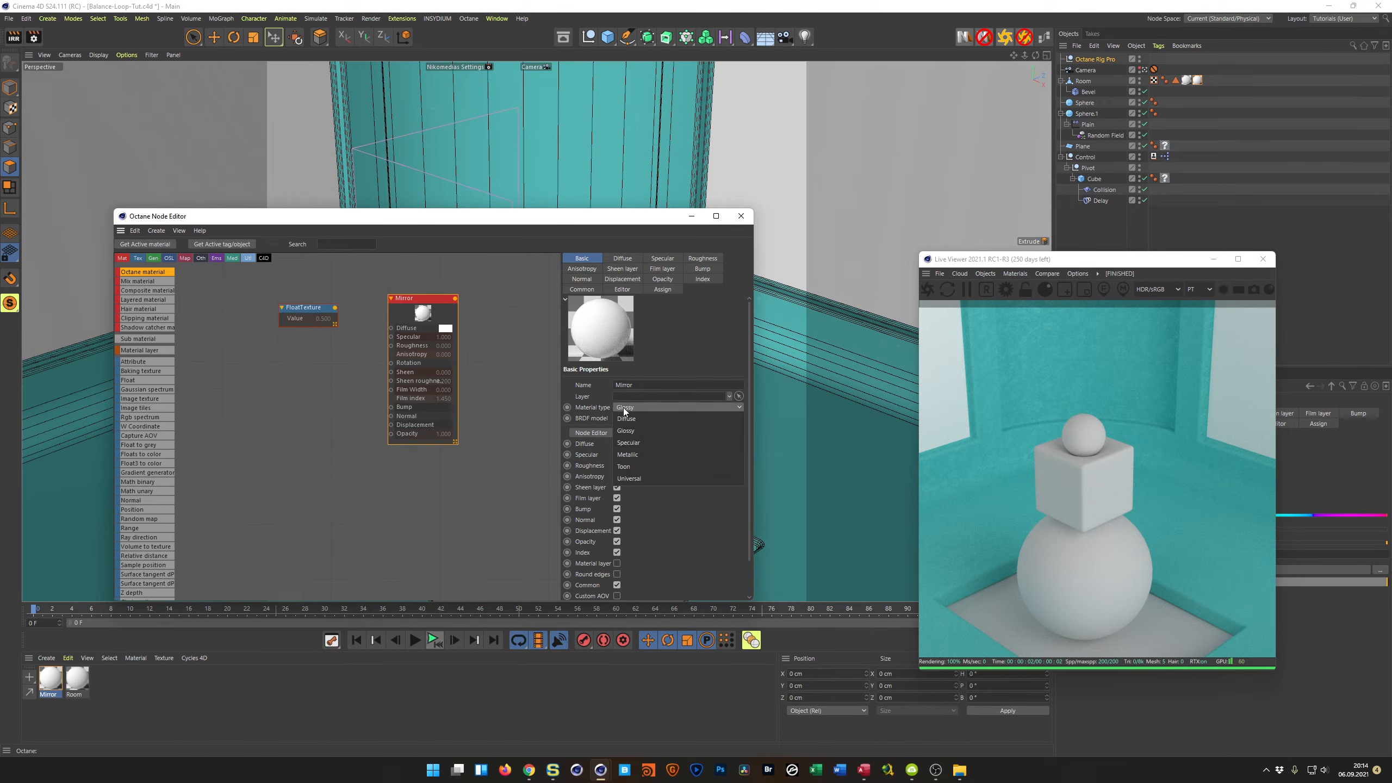
pyautogui.click(633, 455)
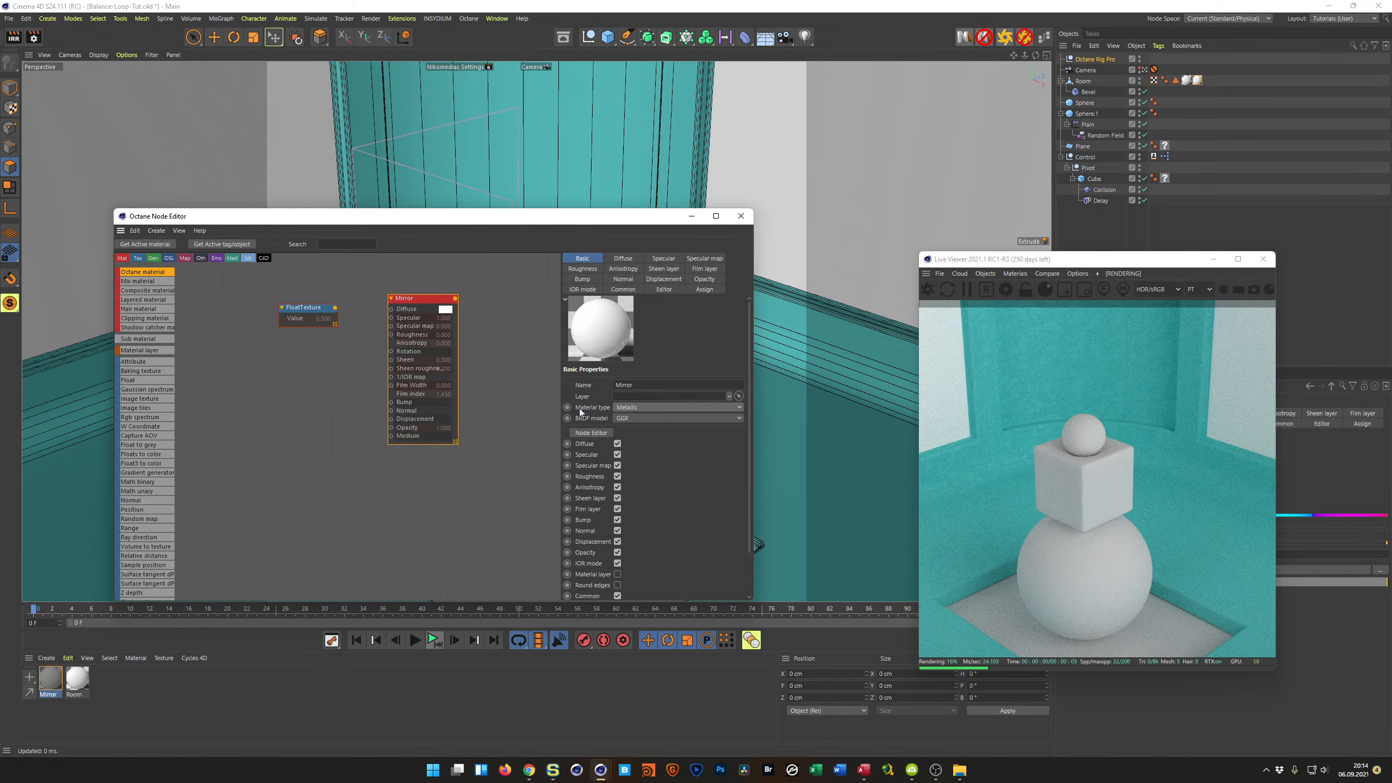
# Try the Mirror material's diffuse colour at a value of 0 %, and restore it to 100 %
pyautogui.click(443, 309)
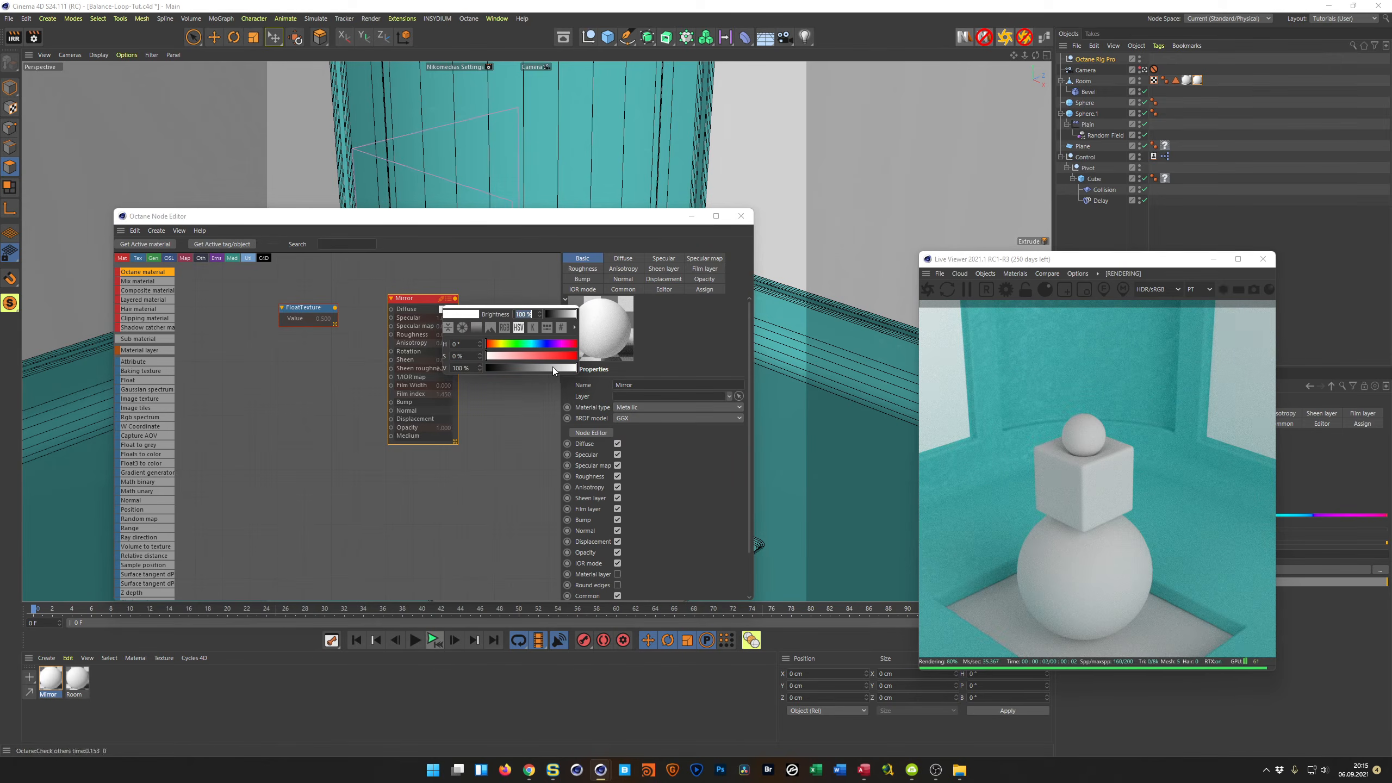
pyautogui.moveTo(552, 366); pyautogui.dragTo(463, 371)
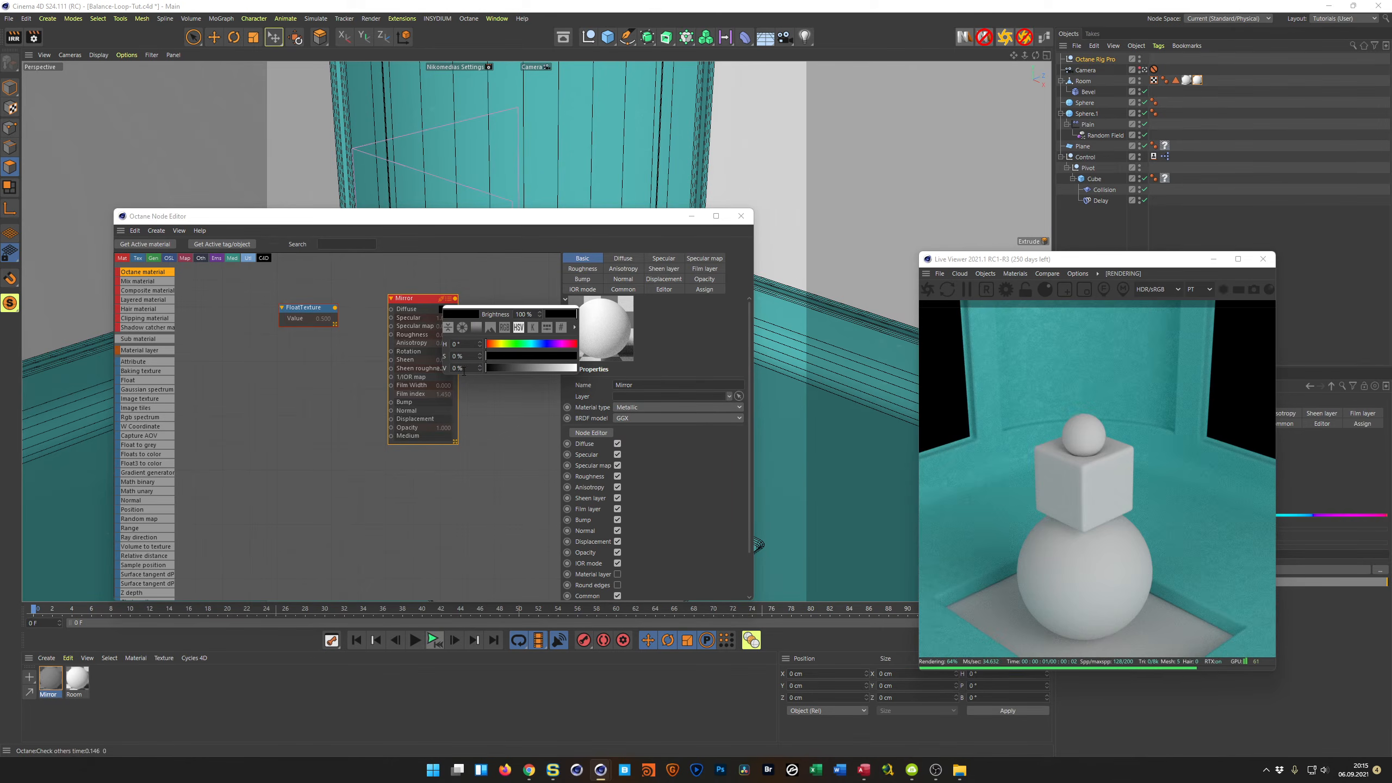
pyautogui.moveTo(515, 368); pyautogui.dragTo(598, 375)
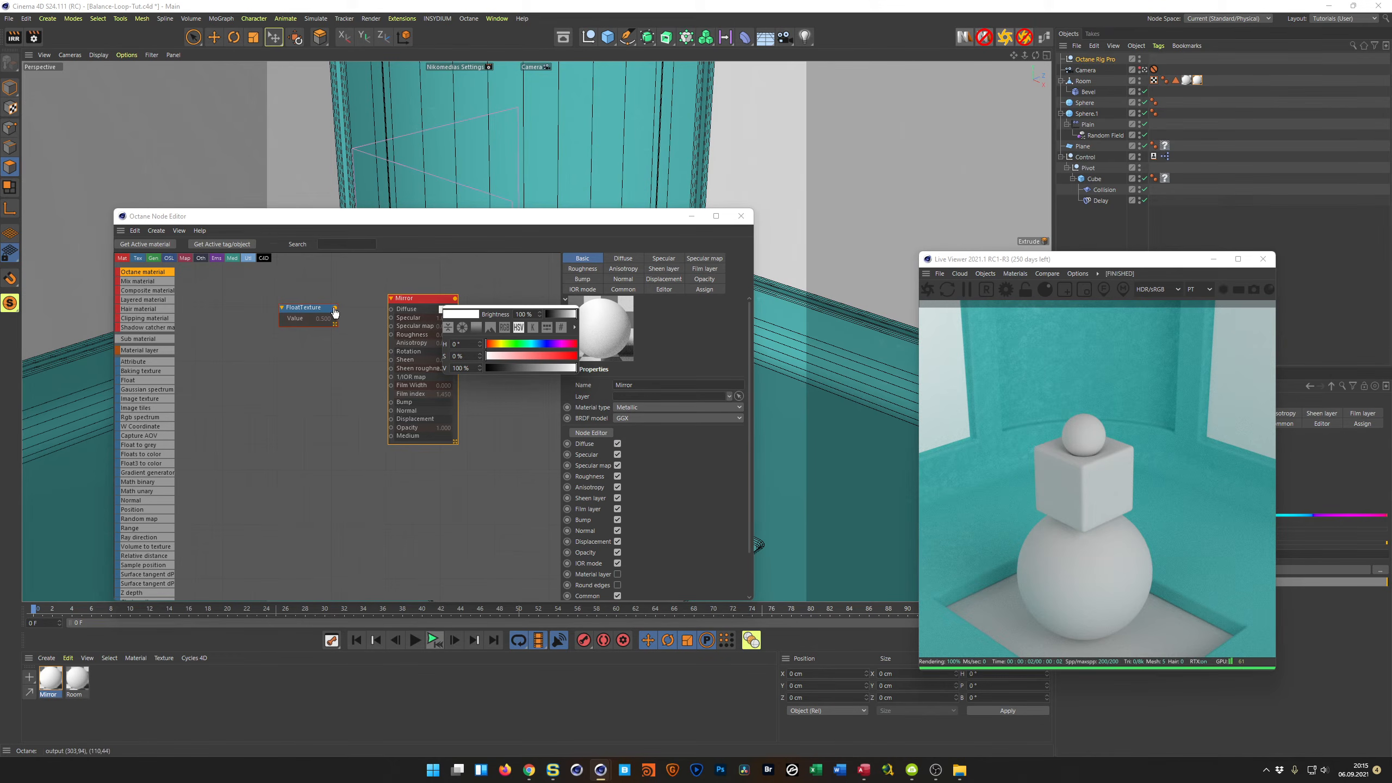
# Connect the Float texture to the Mirror material's Specular map and raise its float value to about 1.018
pyautogui.moveTo(335, 308); pyautogui.dragTo(391, 326)
pyautogui.moveTo(307, 313); pyautogui.dragTo(323, 338)
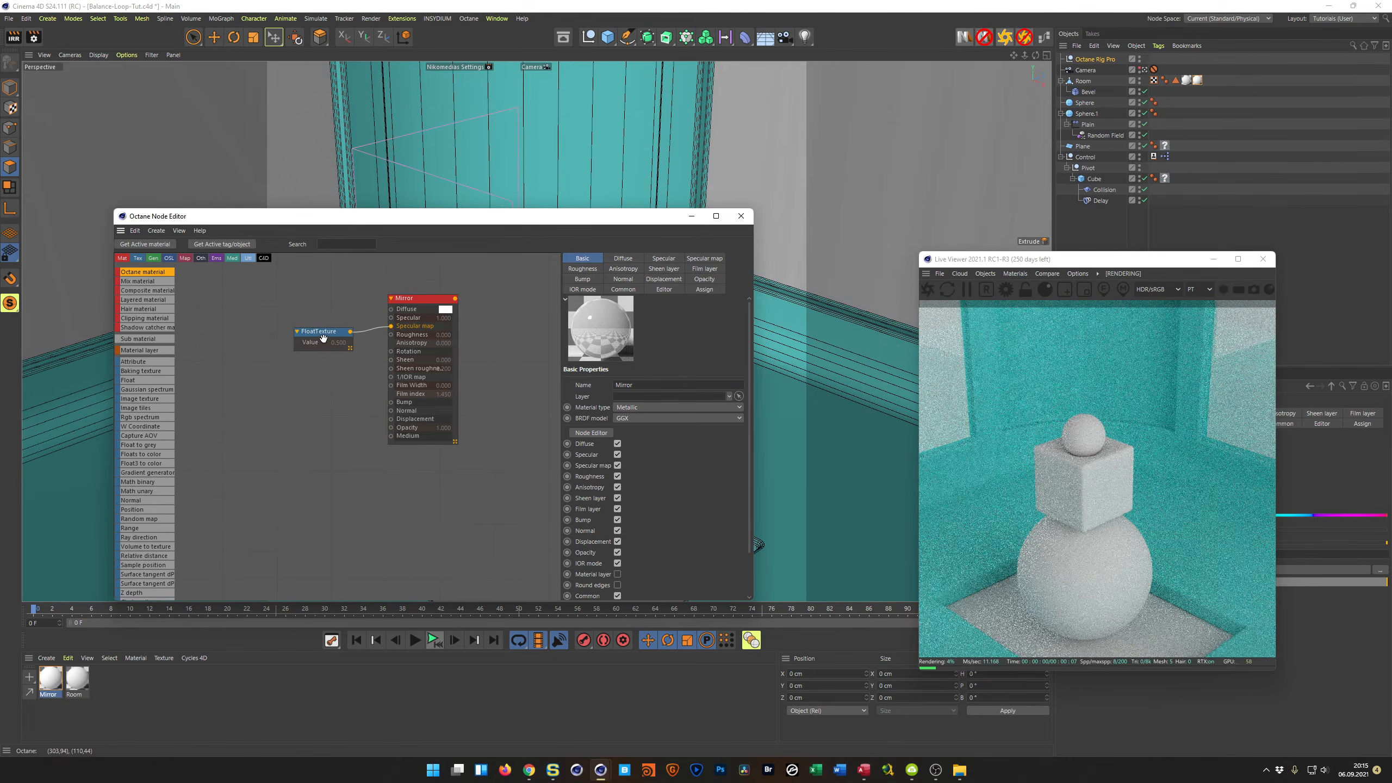
pyautogui.click(324, 337)
pyautogui.moveTo(678, 286); pyautogui.dragTo(753, 290)
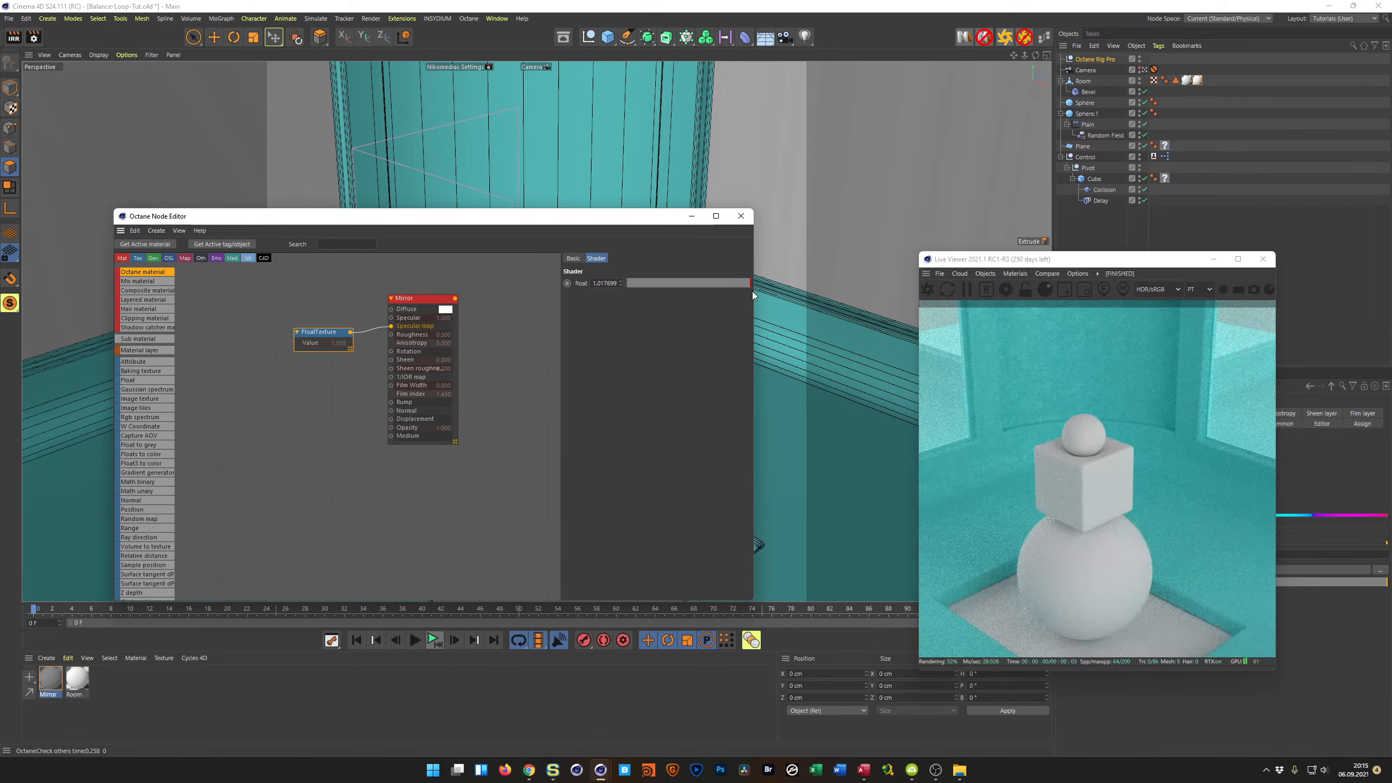
# Raise both metallic IOR values of the Mirror material to 8 in its IOR settings
pyautogui.click(421, 302)
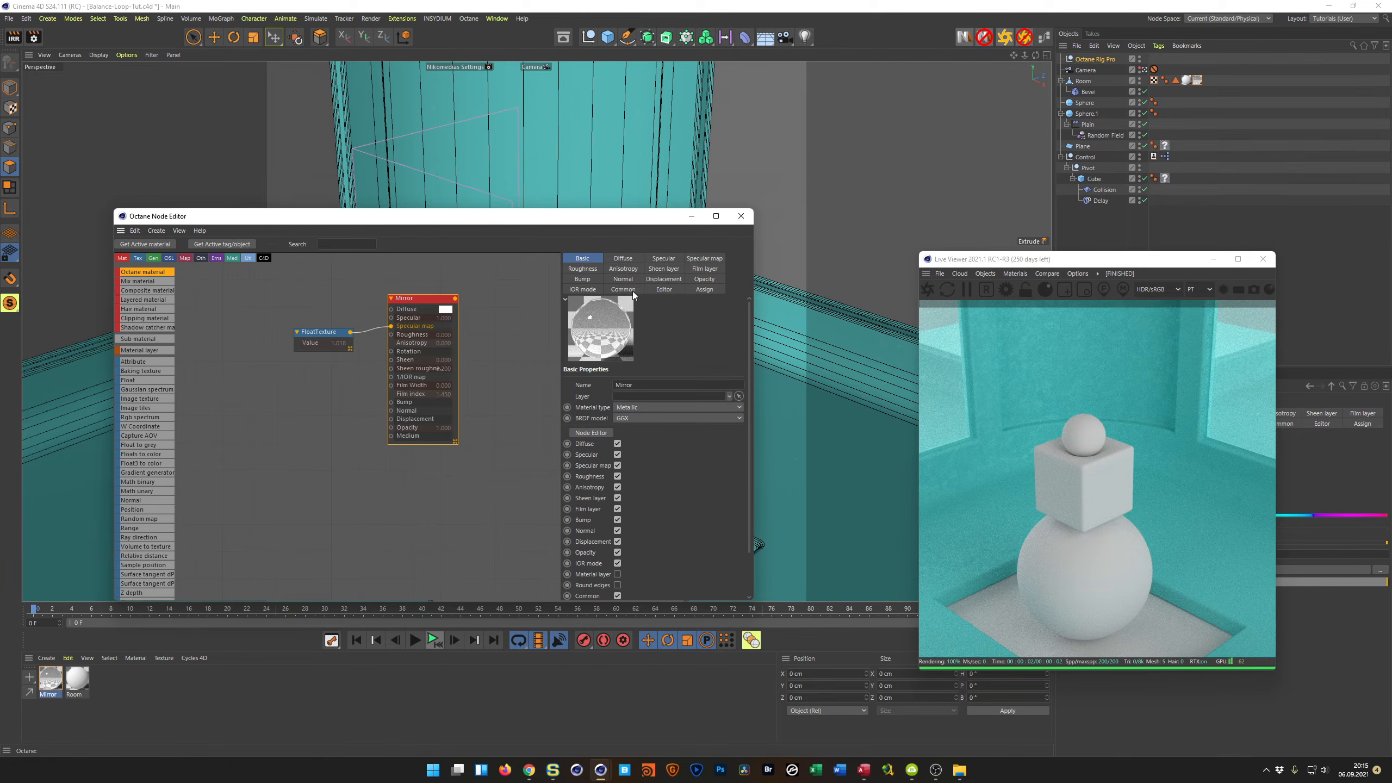
pyautogui.click(583, 289)
pyautogui.click(641, 394)
pyautogui.moveTo(665, 395); pyautogui.dragTo(763, 394)
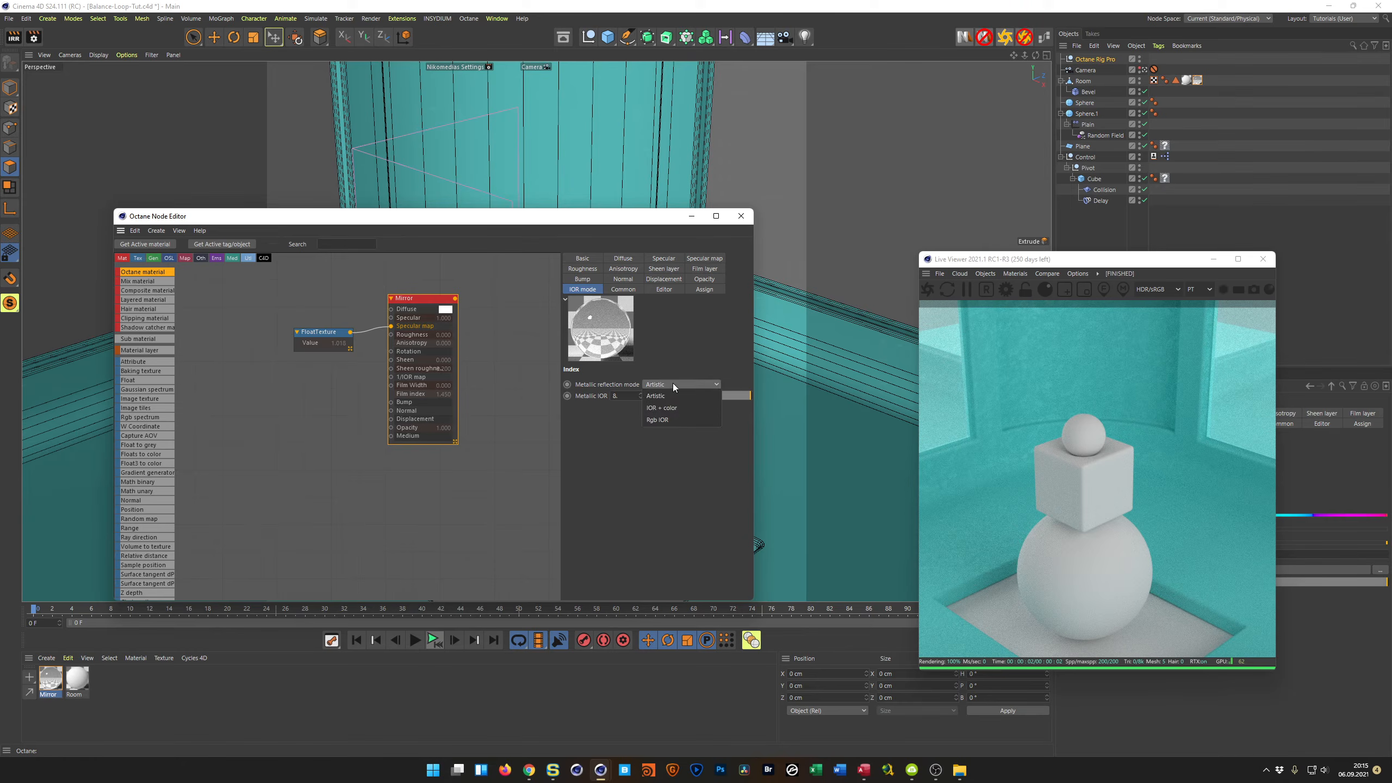
# Try the Rgb IOR reflection mode on the Mirror material, testing a green IOR of 8 and zeroing all the IOR values
pyautogui.click(673, 419)
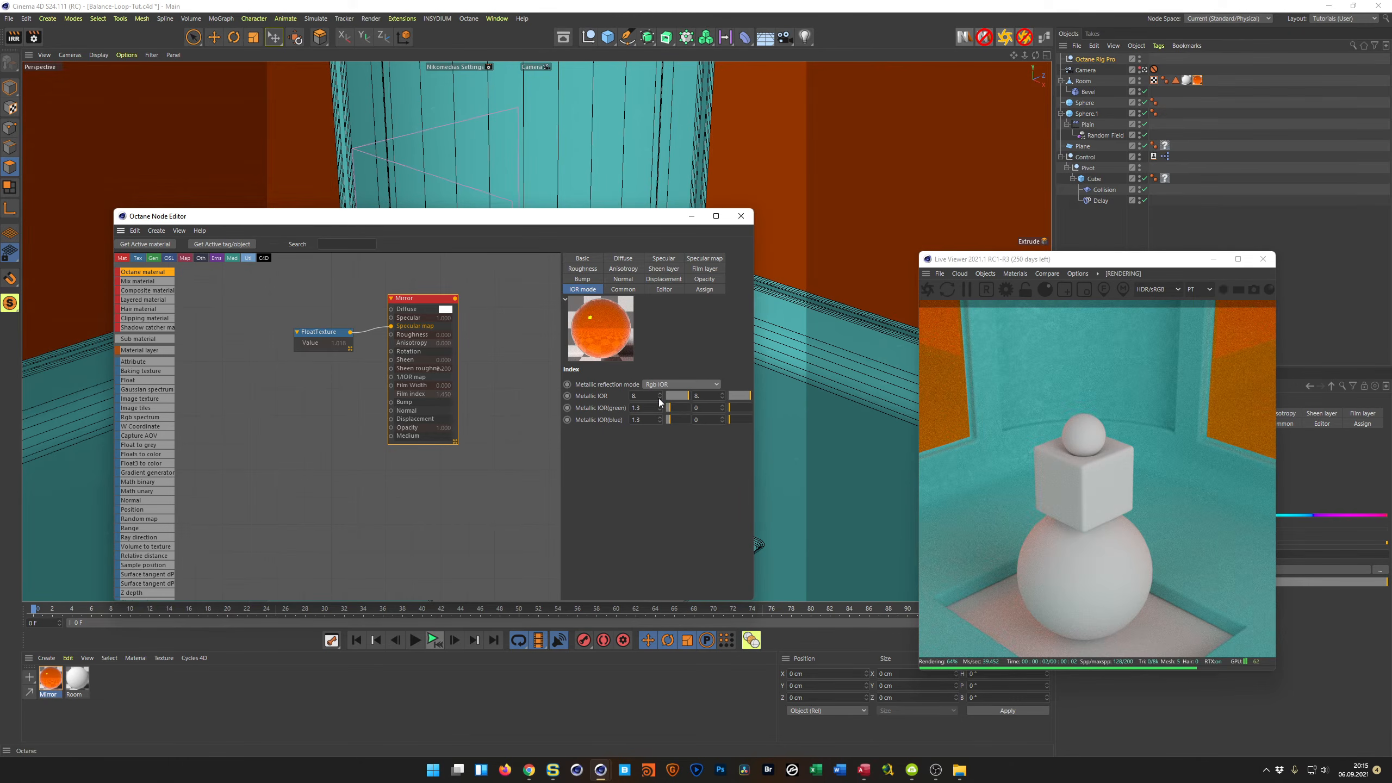
pyautogui.moveTo(735, 412); pyautogui.dragTo(765, 417)
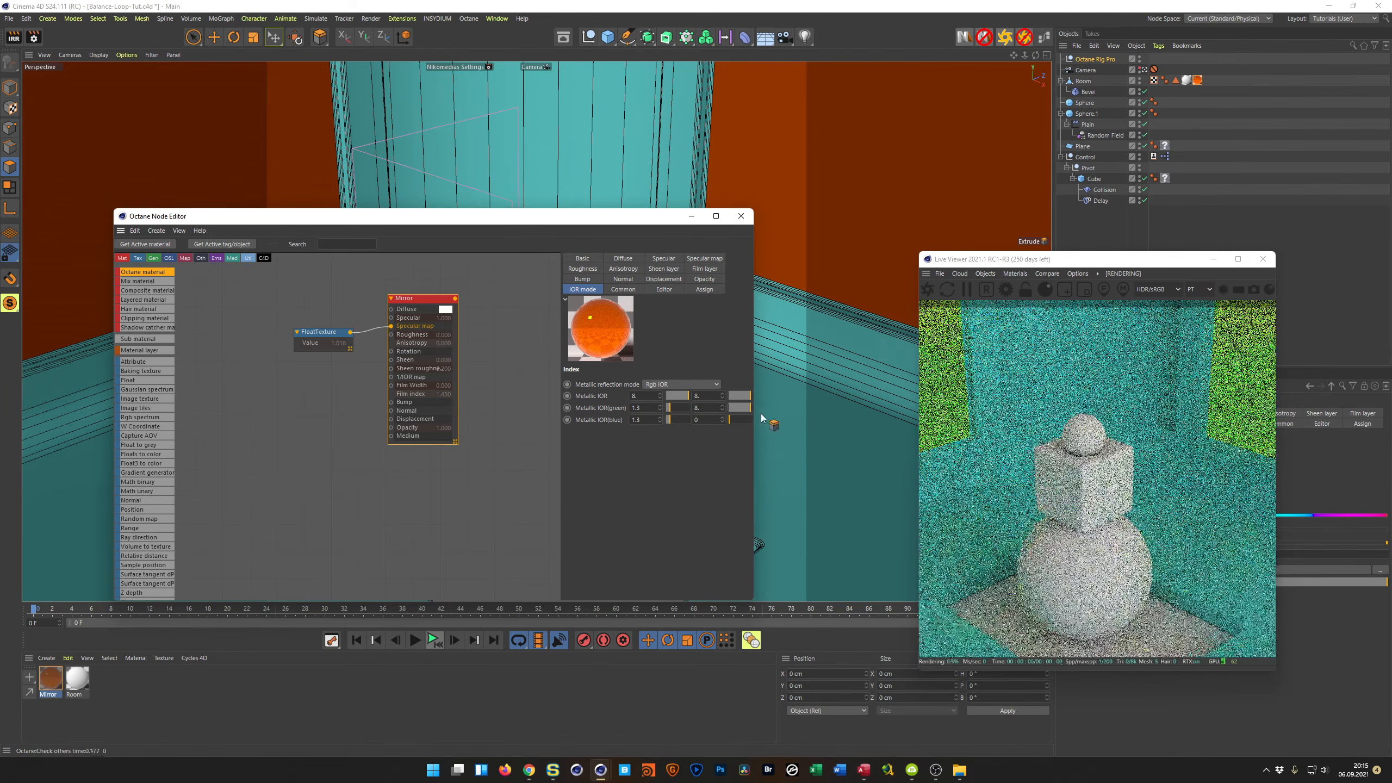
pyautogui.click(651, 408)
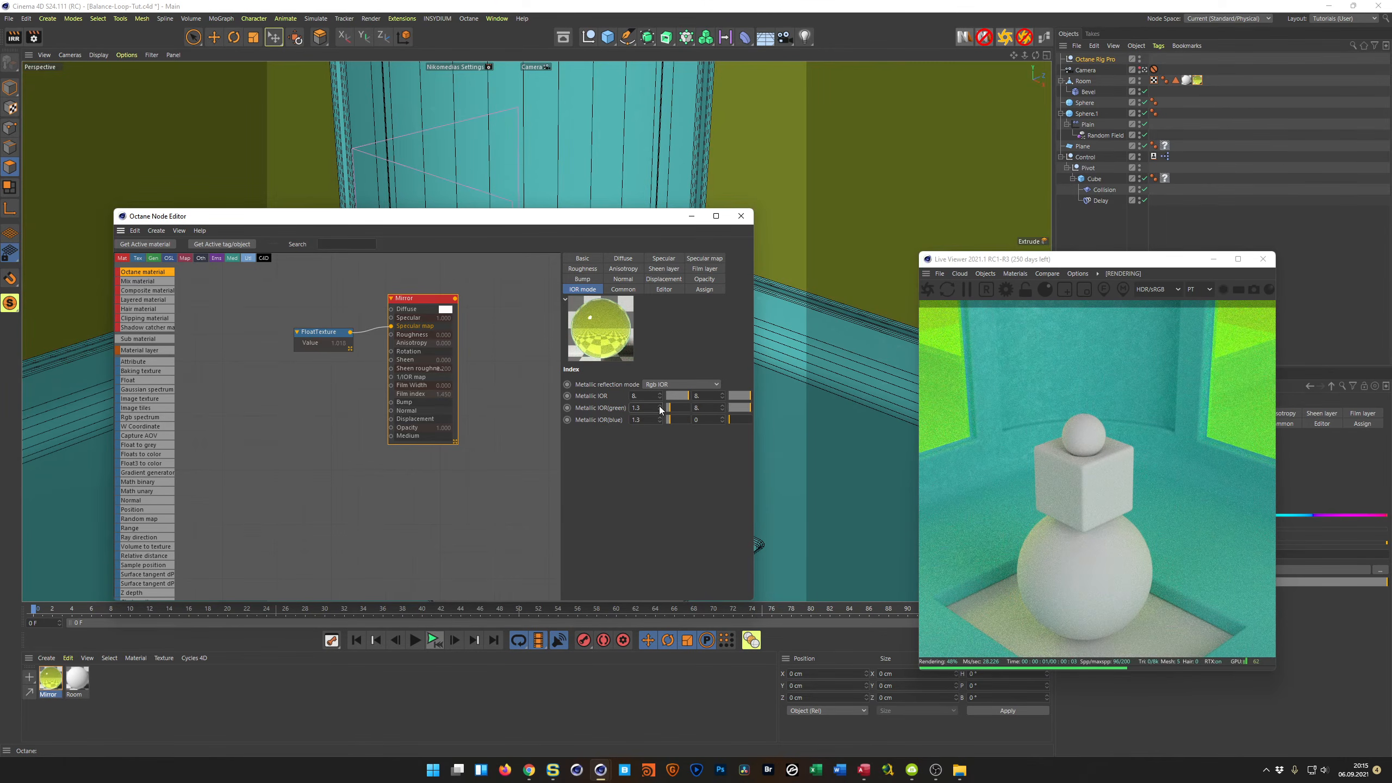
pyautogui.moveTo(742, 405); pyautogui.dragTo(651, 394)
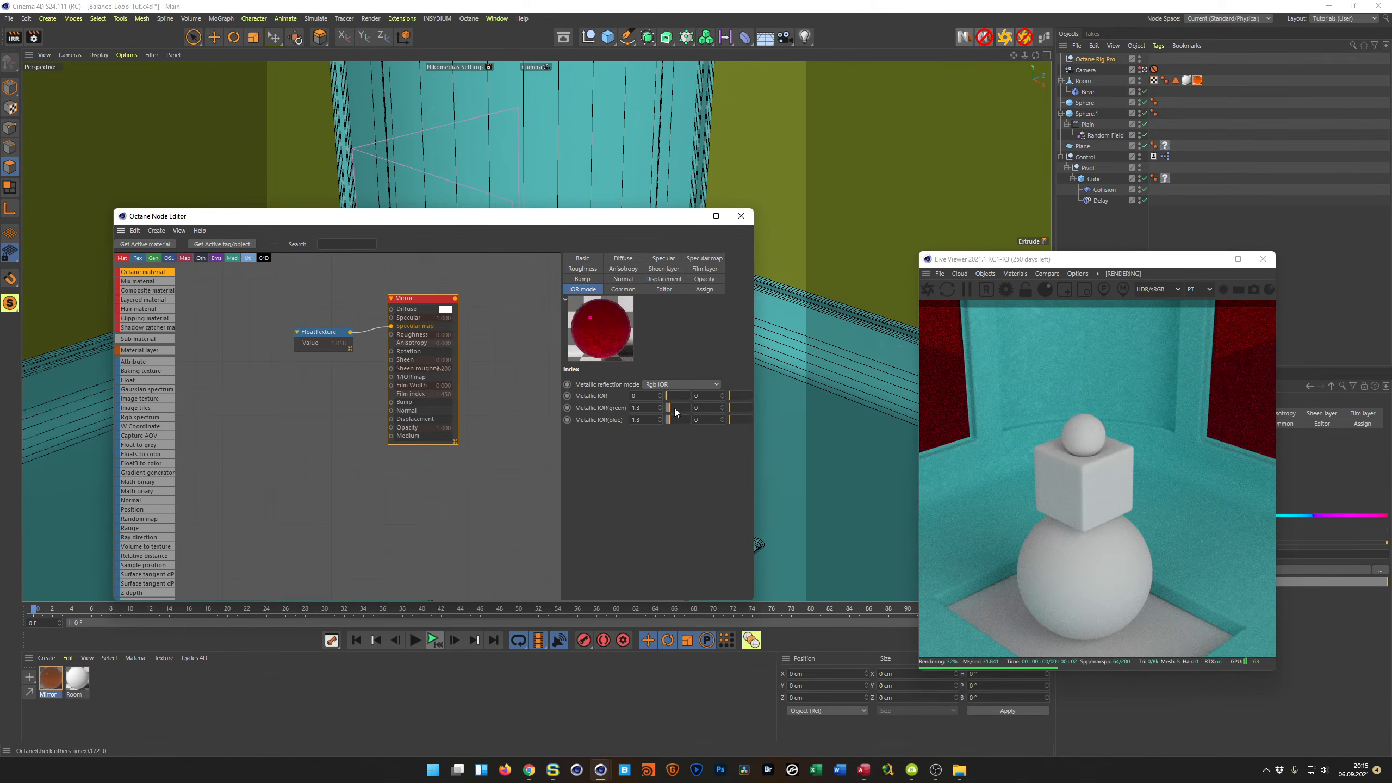
pyautogui.moveTo(668, 409); pyautogui.dragTo(652, 419)
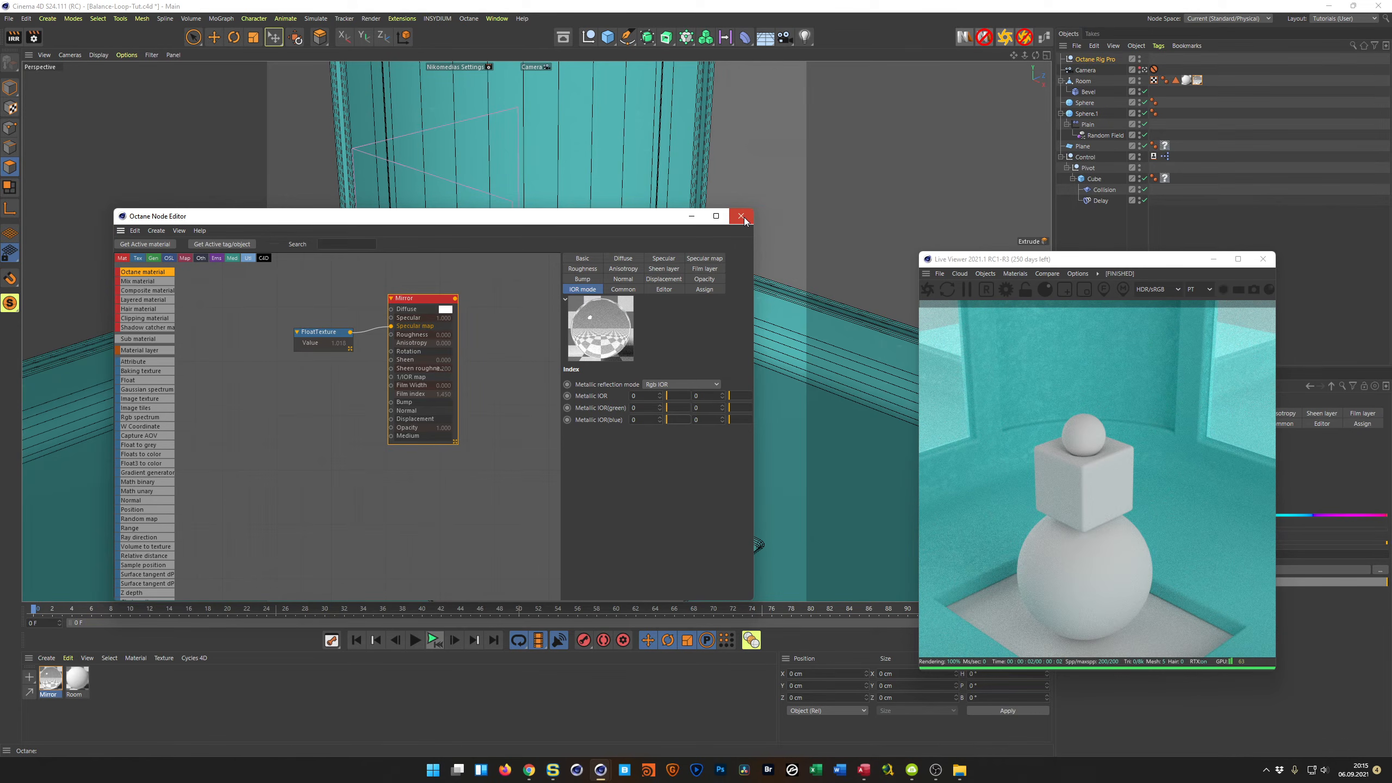
# Set the Mirror material to Artistic reflection with metallic IOR values 8 and about 7.02, and disconnect the Float texture from its Specular map
pyautogui.click(658, 385)
pyautogui.click(658, 396)
pyautogui.moveTo(649, 396); pyautogui.dragTo(732, 395)
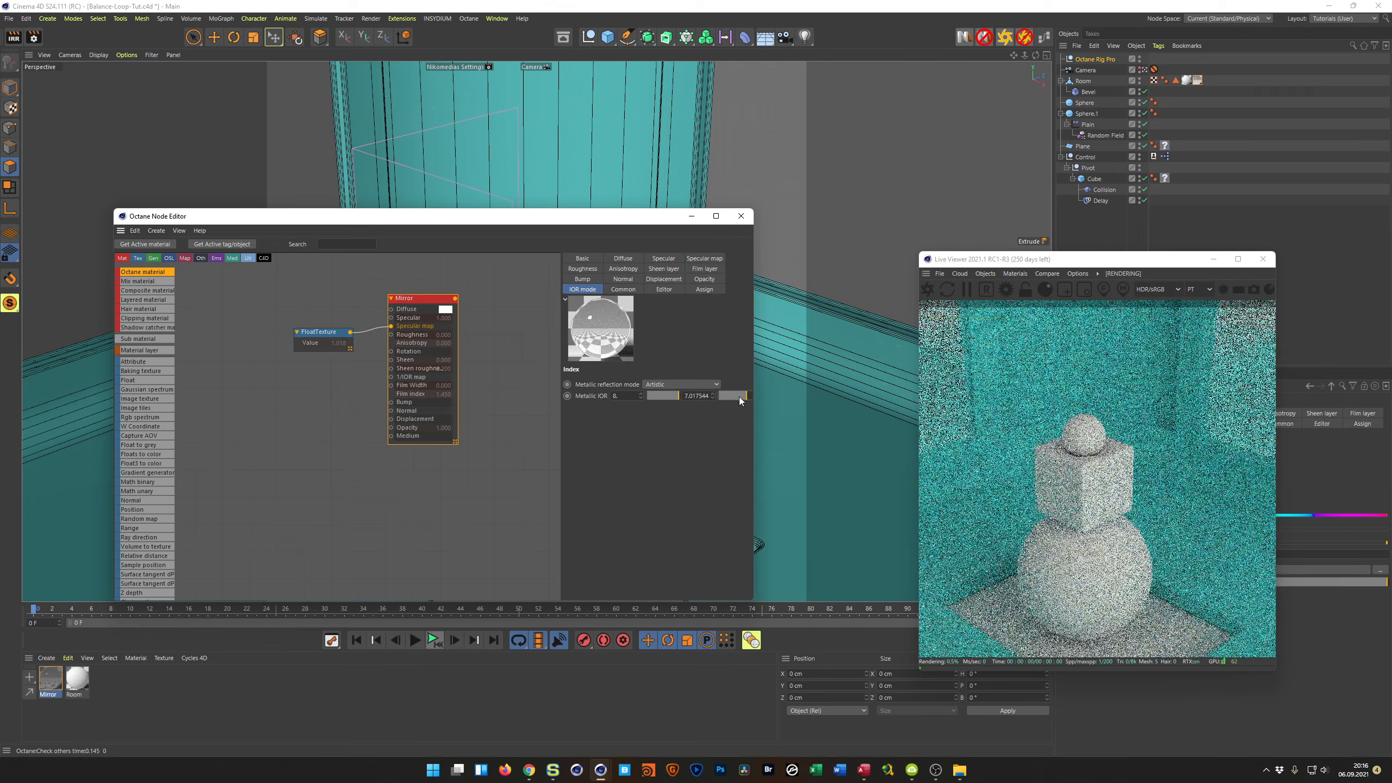
pyautogui.moveTo(316, 334); pyautogui.dragTo(419, 308)
pyautogui.click(419, 307)
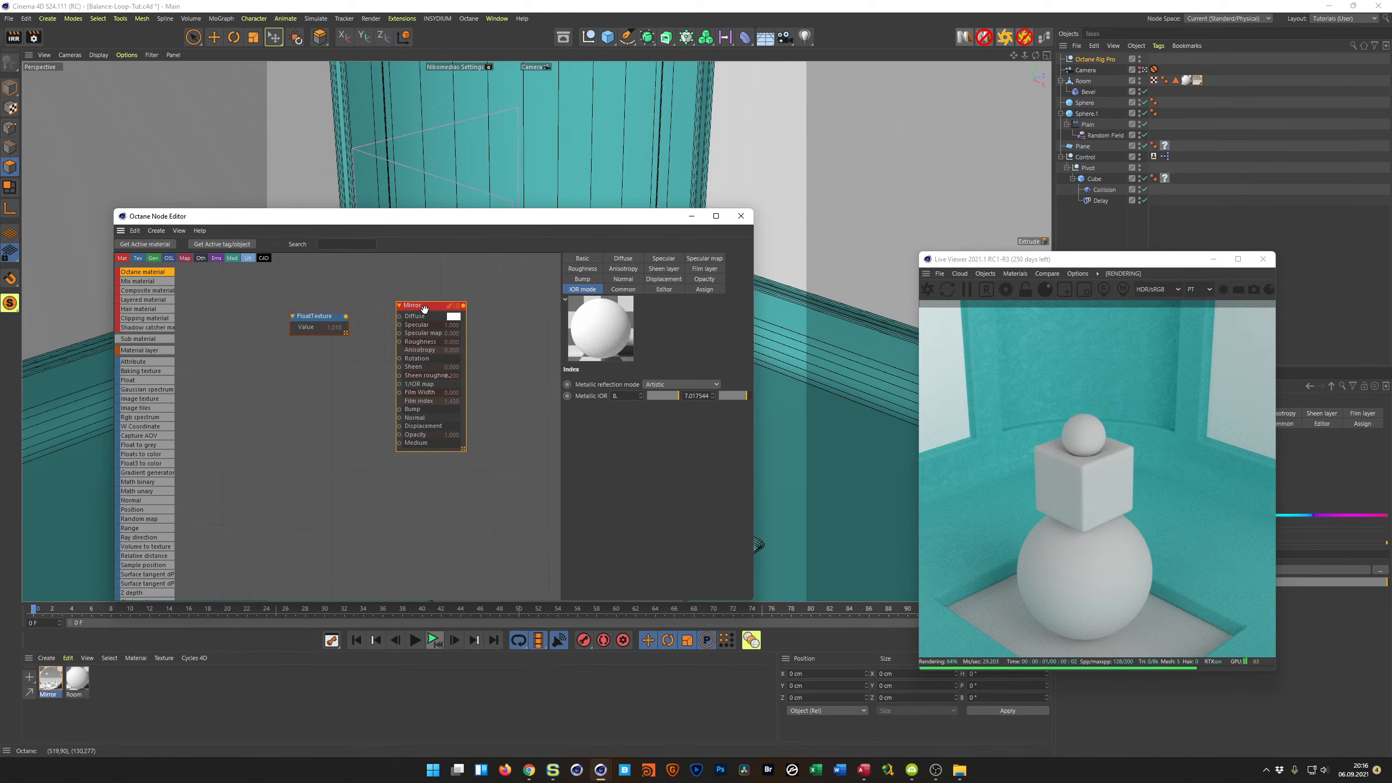
# Show the HDRI settings of the Octane Rig Pro object and clear the workspace by closing the node editor
pyautogui.moveTo(1087, 262); pyautogui.dragTo(681, 261)
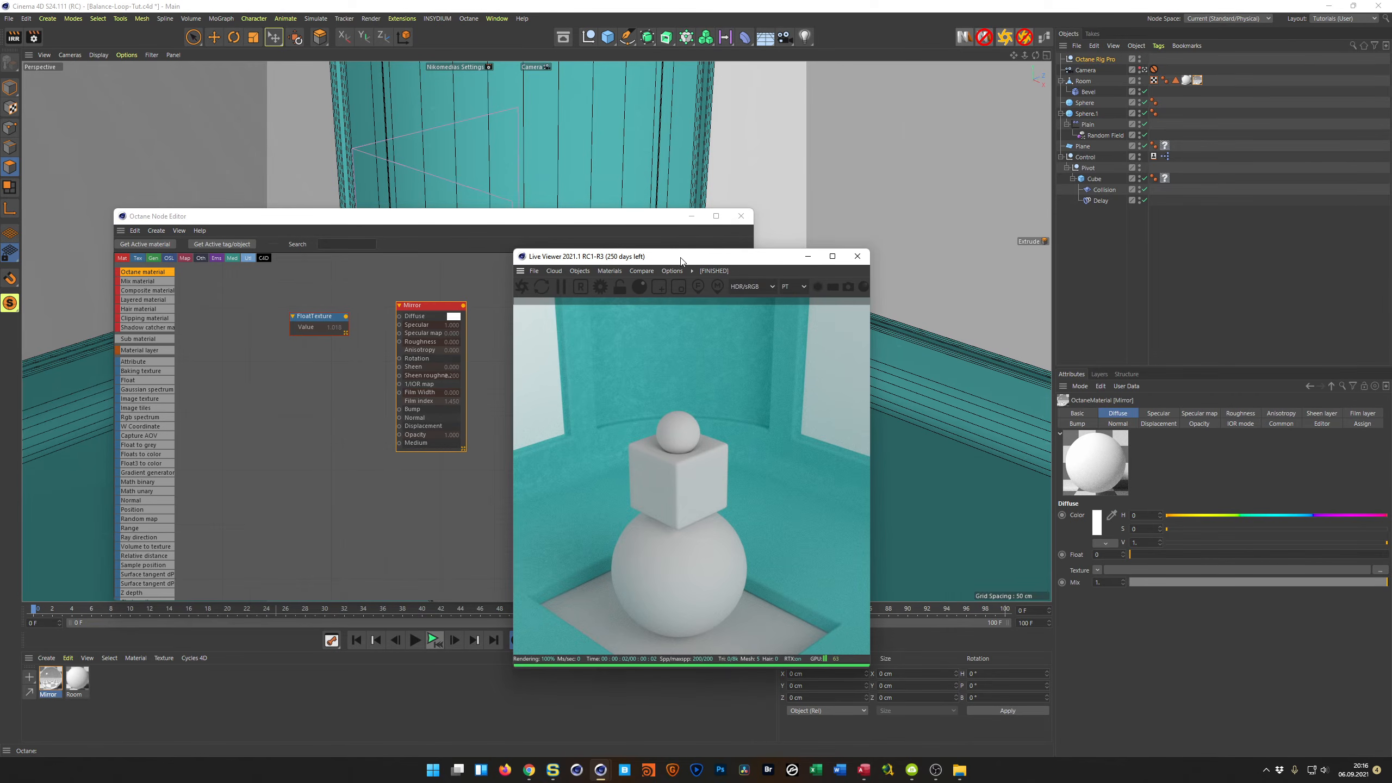
pyautogui.click(1070, 59)
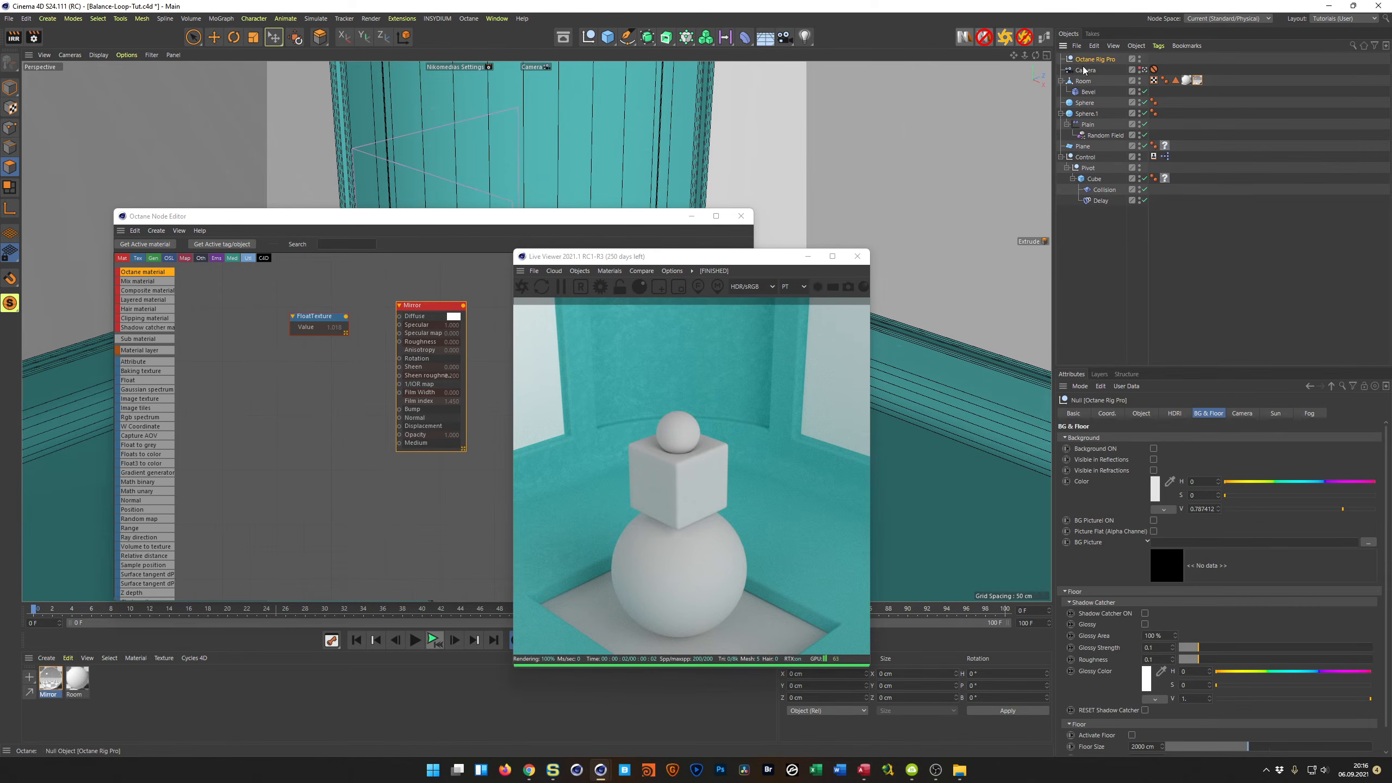
pyautogui.click(1172, 415)
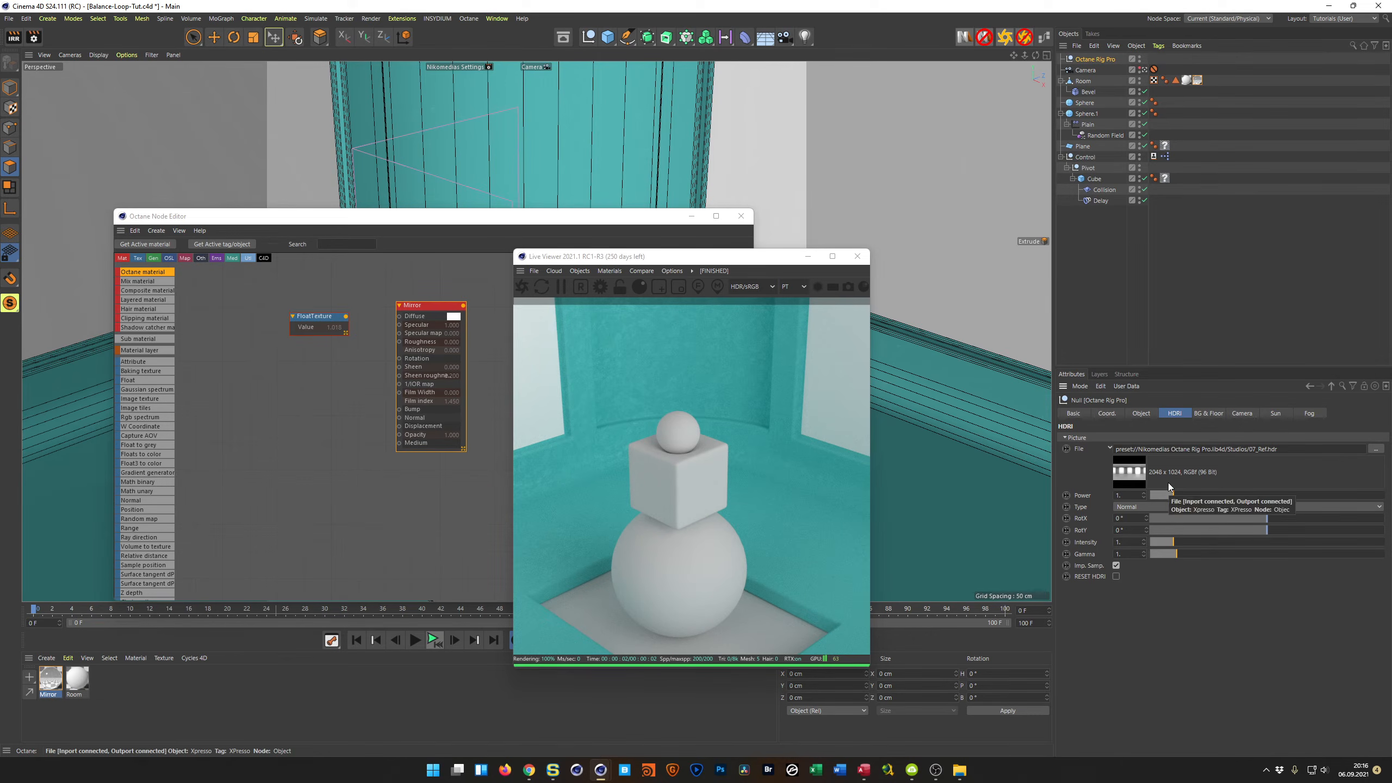
pyautogui.moveTo(763, 262); pyautogui.dragTo(983, 342)
pyautogui.click(744, 220)
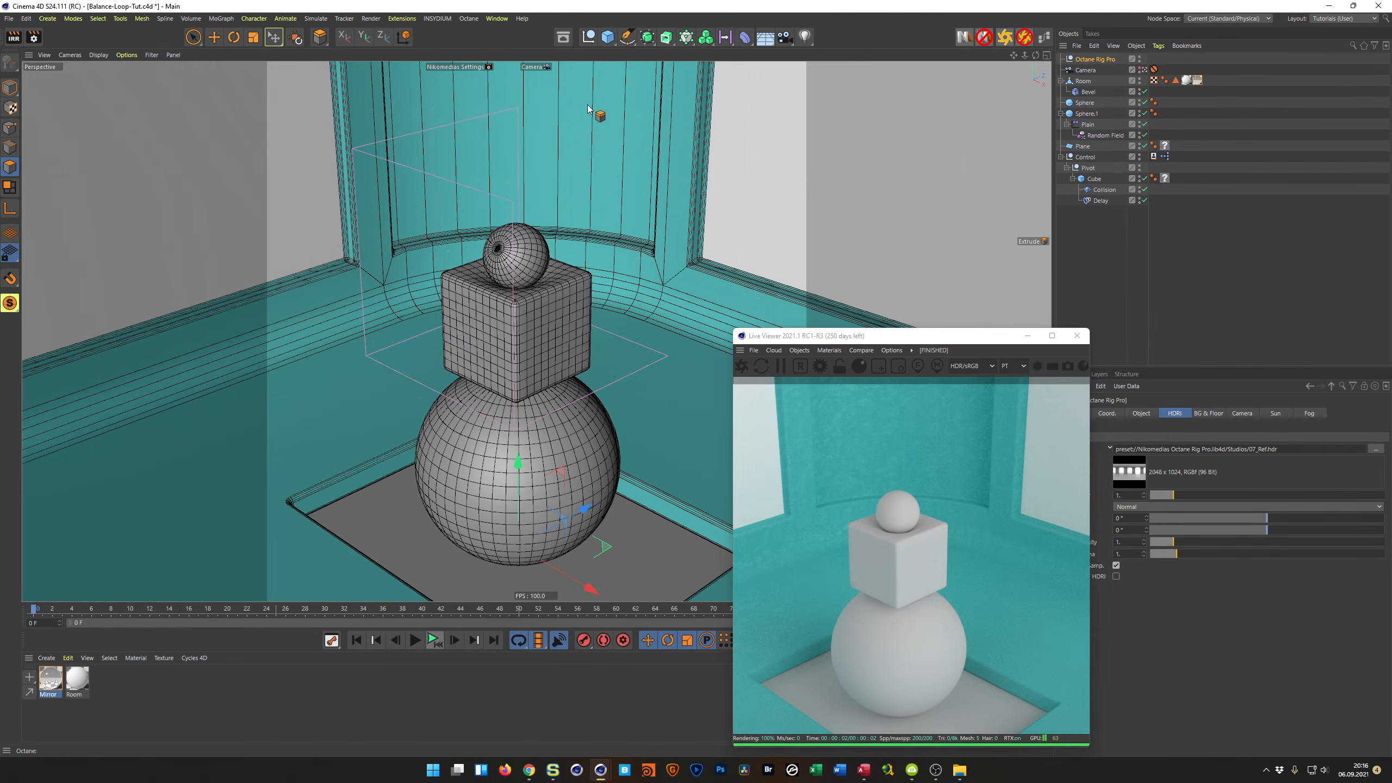
# Load the favourite brick_factory_01_8k.hdr asset as the Octane Rig Pro's HDRI image
pyautogui.click(563, 37)
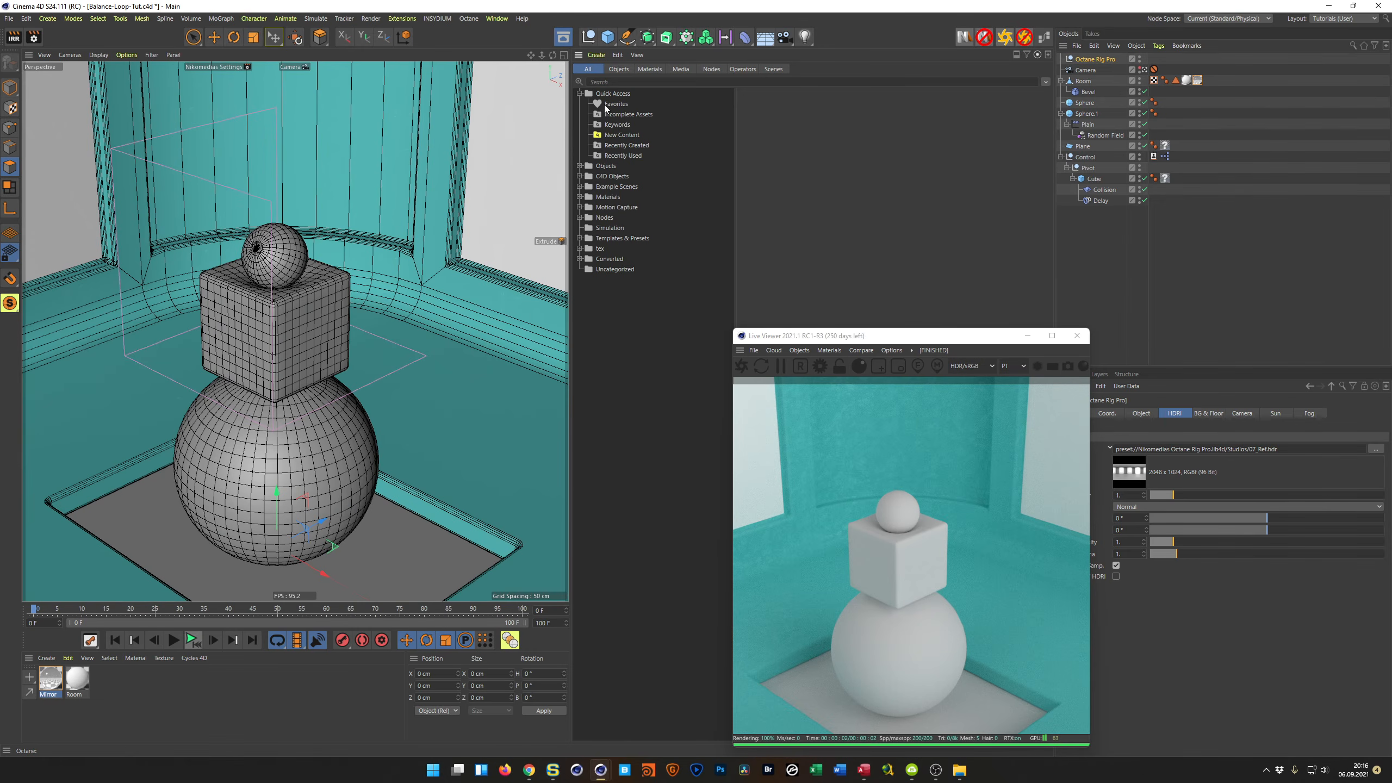
pyautogui.click(605, 105)
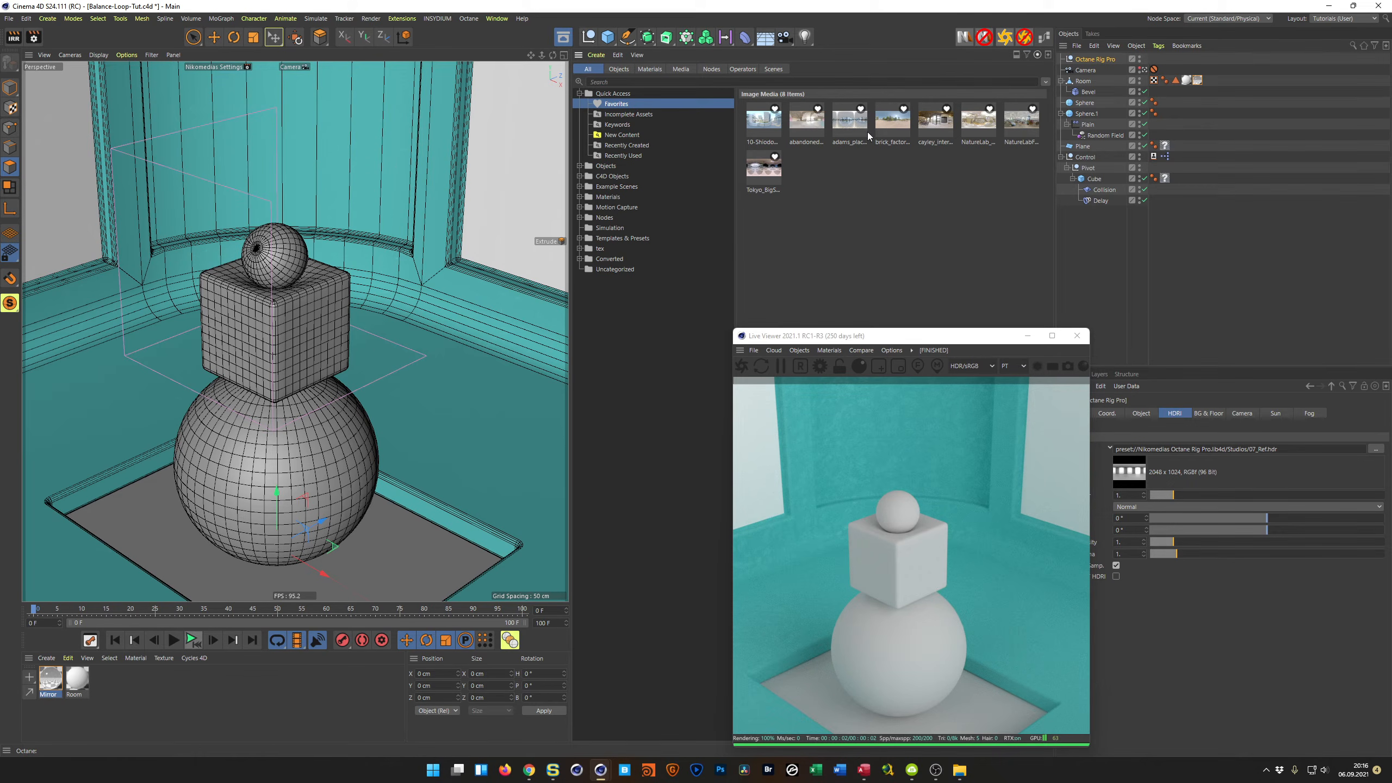
pyautogui.moveTo(895, 118); pyautogui.dragTo(1243, 390)
pyautogui.moveTo(1257, 451); pyautogui.dragTo(1255, 457)
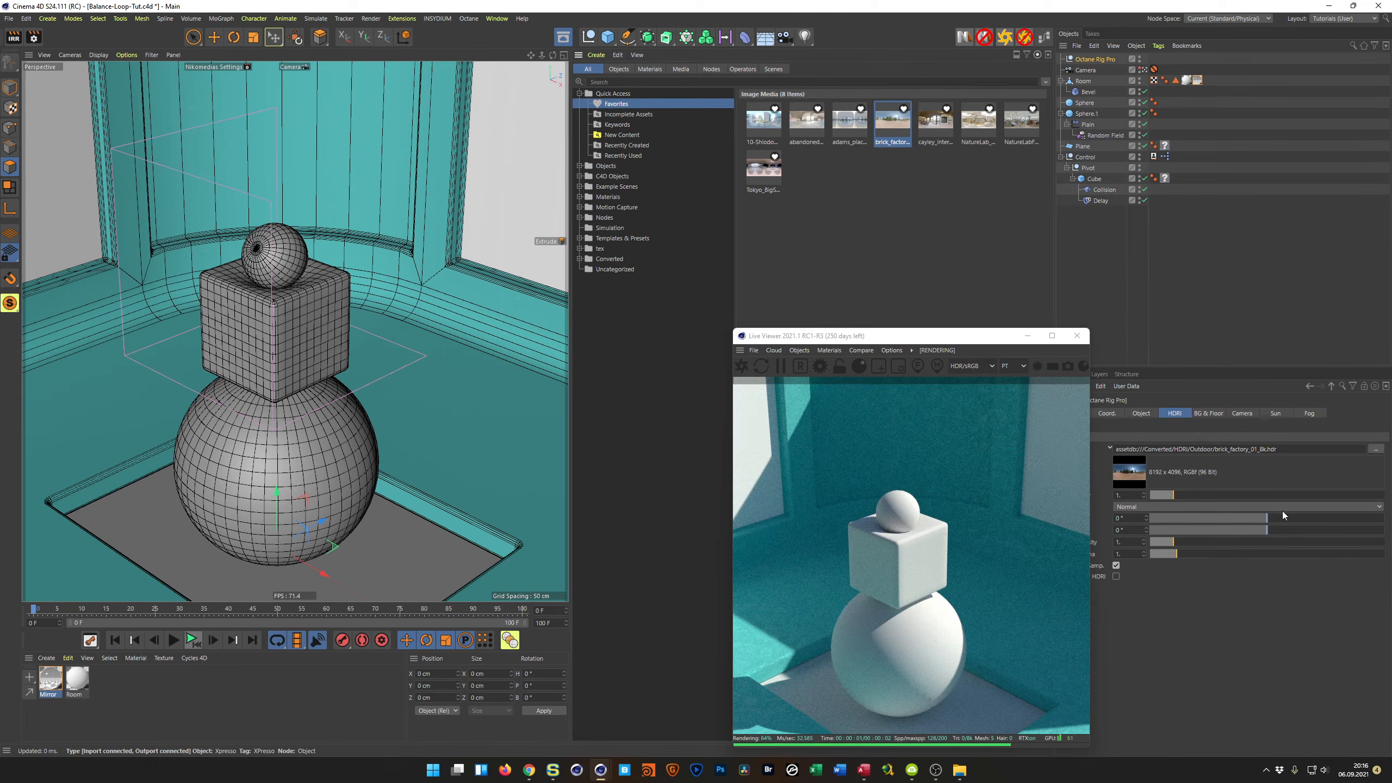
# Rotate the brick factory HDRI to a RotX of 119°
pyautogui.moveTo(1283, 520); pyautogui.dragTo(1344, 515)
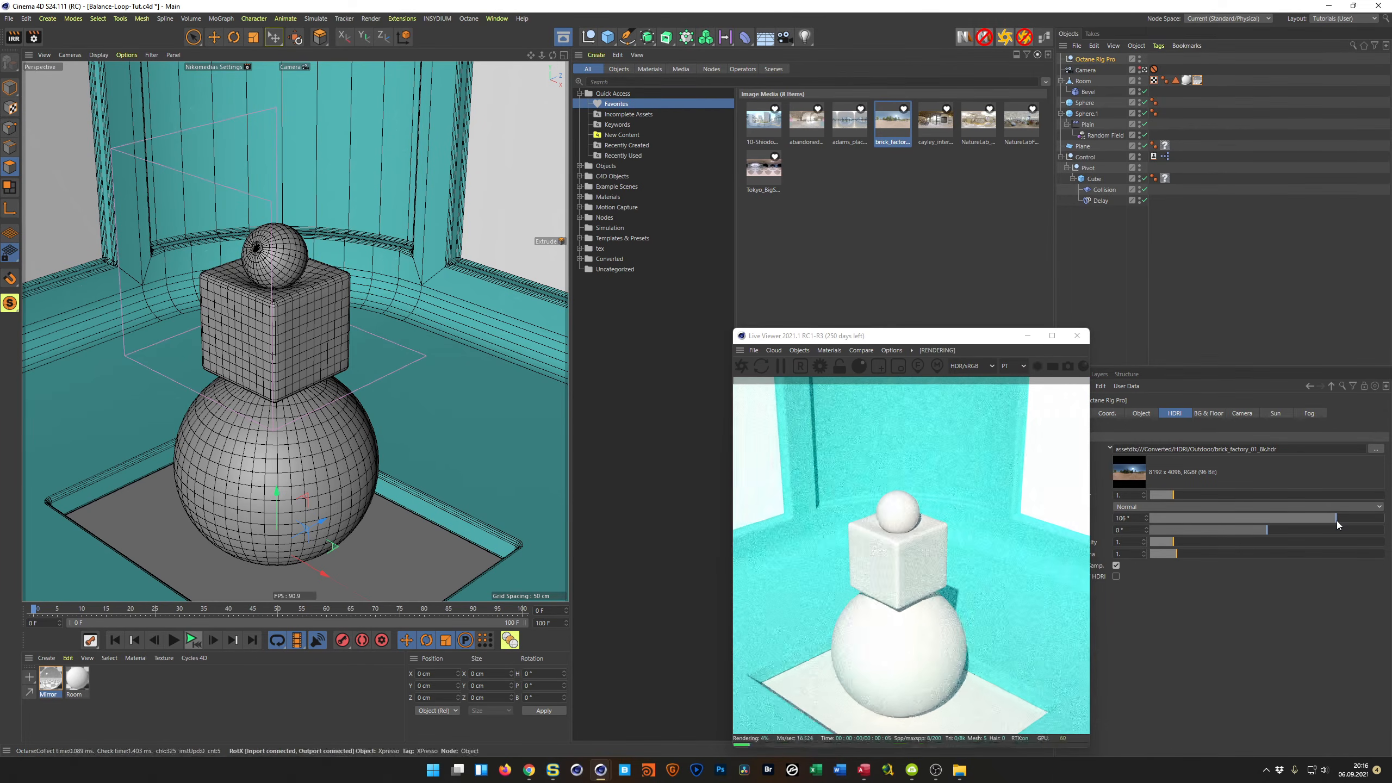
pyautogui.moveTo(1336, 520); pyautogui.dragTo(1344, 518)
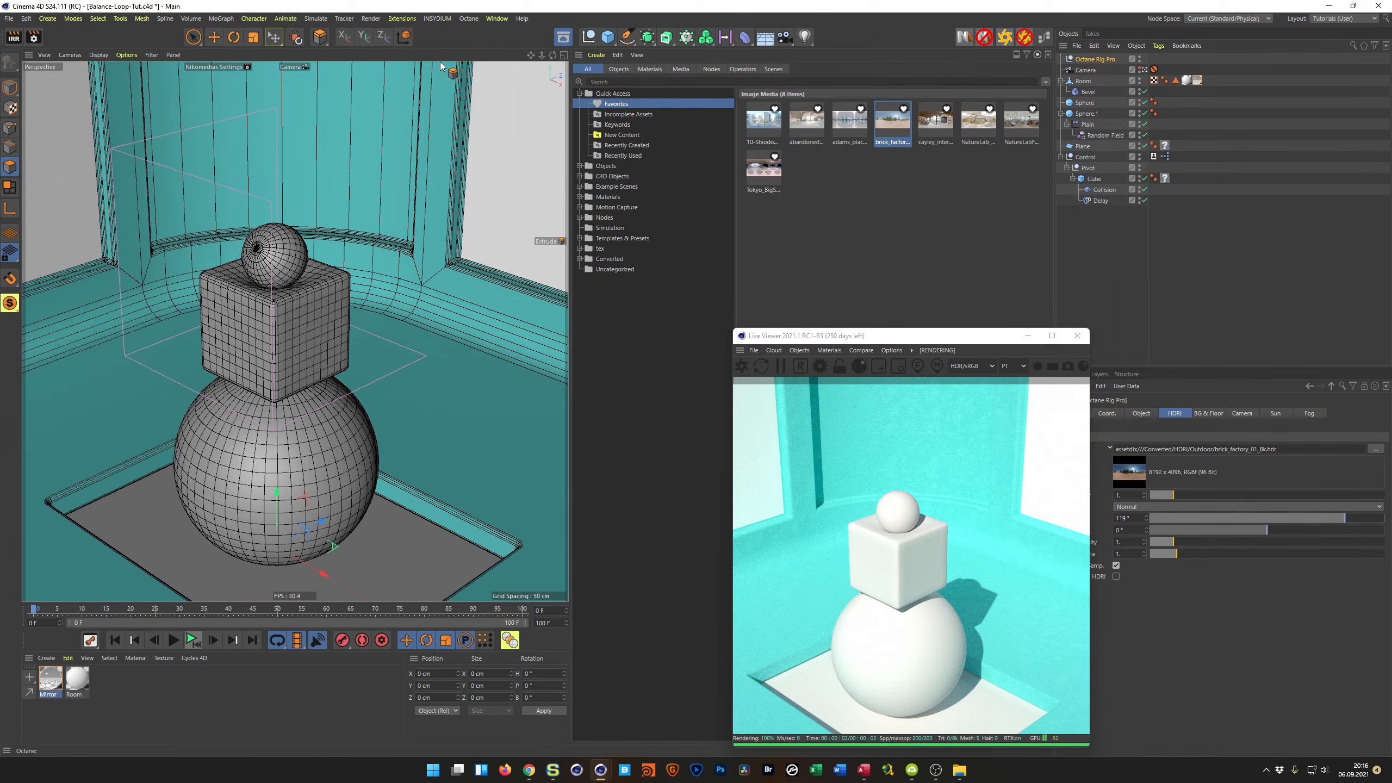
# Close the Asset Browser and open the Mirror material in the Octane Node Editor
pyautogui.click(56, 680)
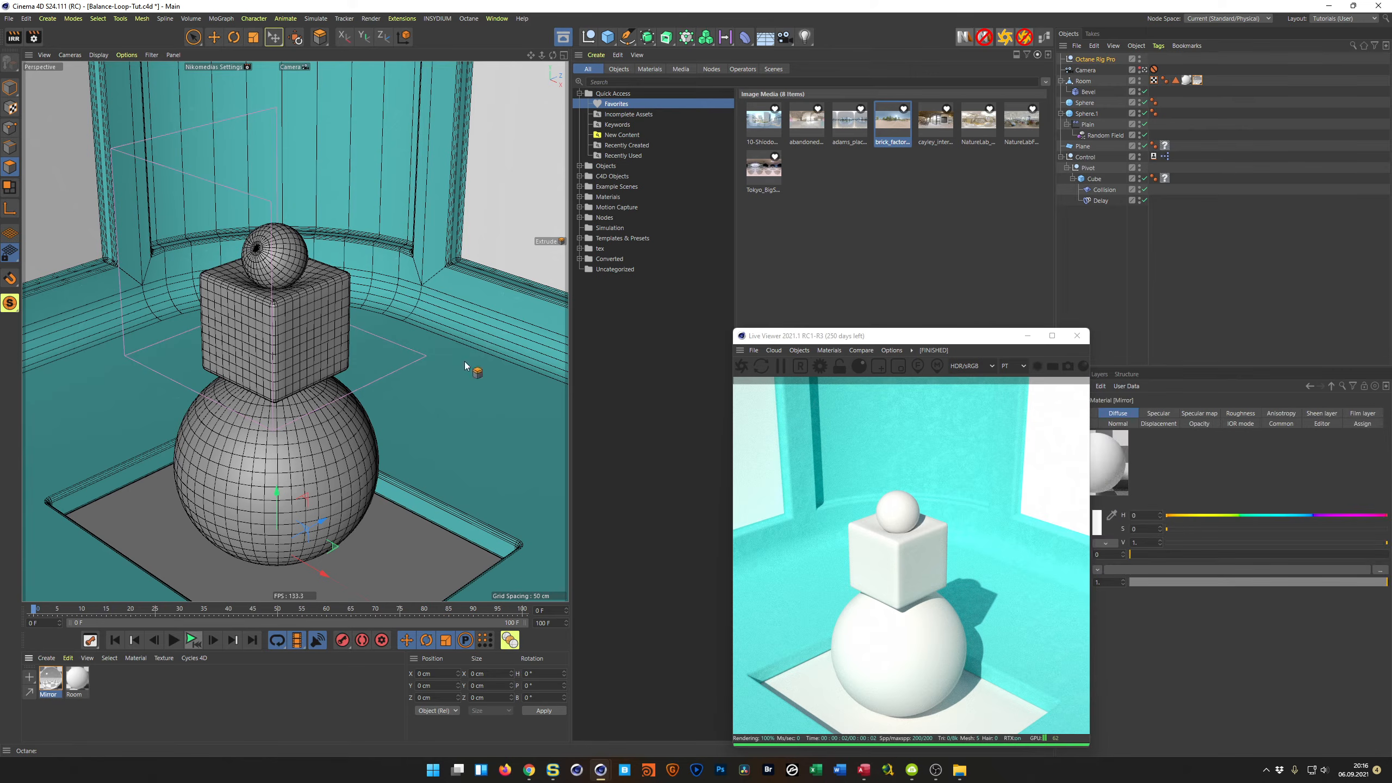
pyautogui.click(563, 38)
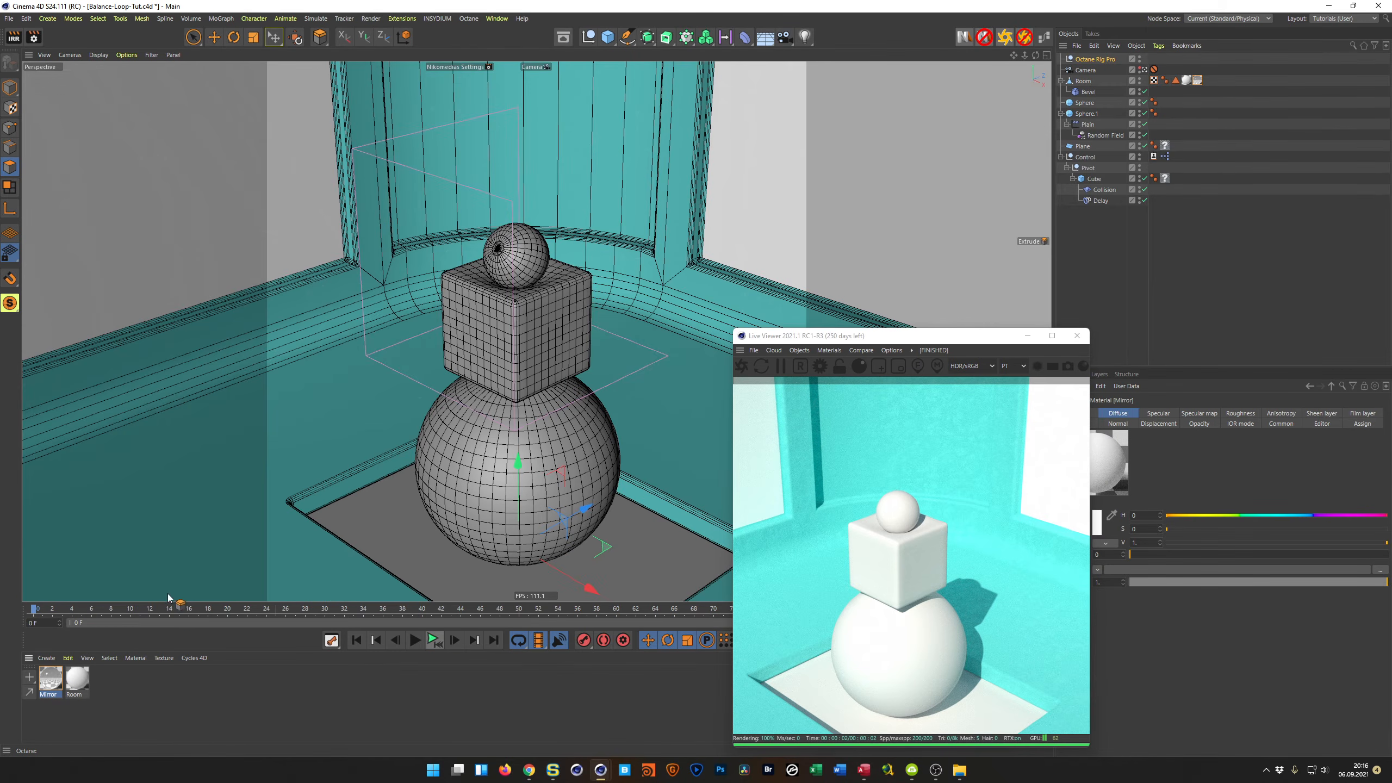
pyautogui.click(1044, 40)
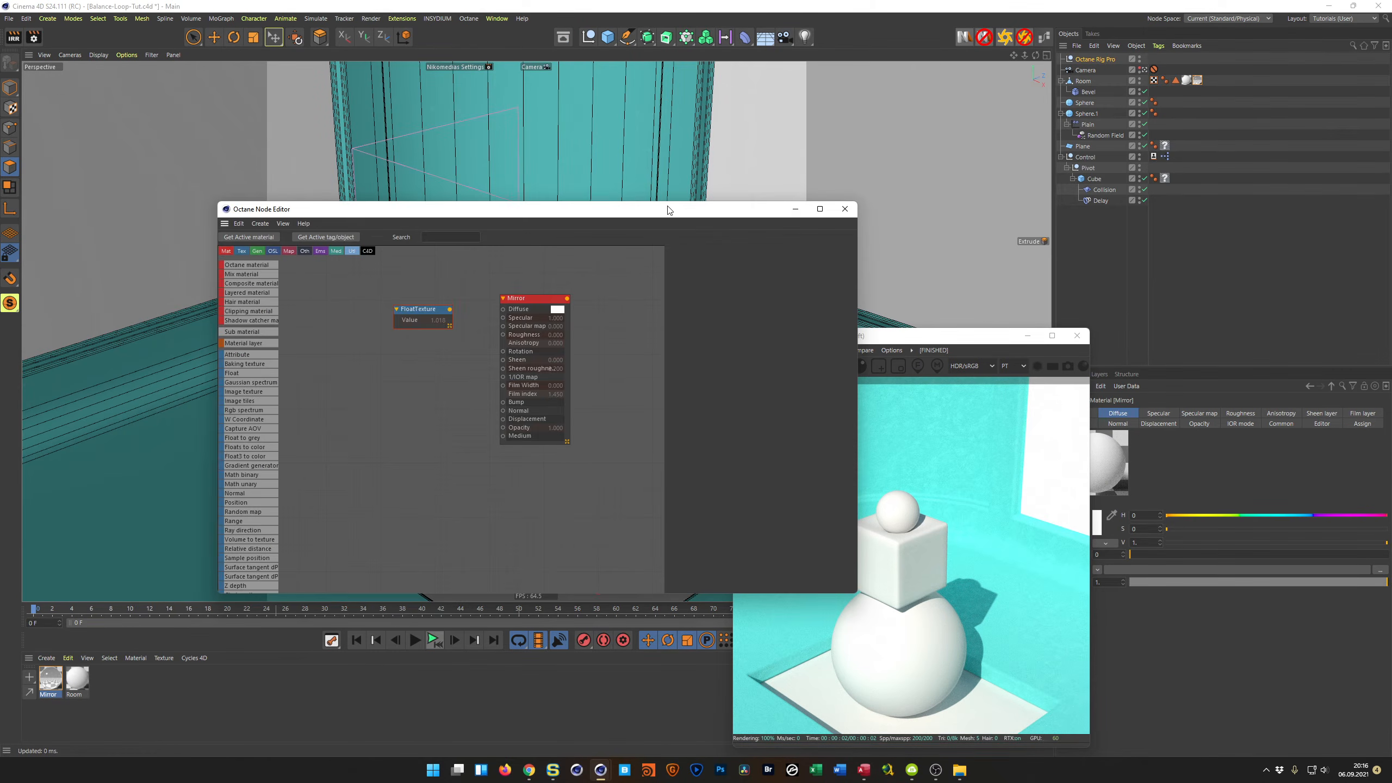
# Try the Specular material type on the Mirror material and restore it to Metallic
pyautogui.moveTo(667, 210); pyautogui.dragTo(473, 185)
pyautogui.moveTo(335, 287); pyautogui.dragTo(359, 263)
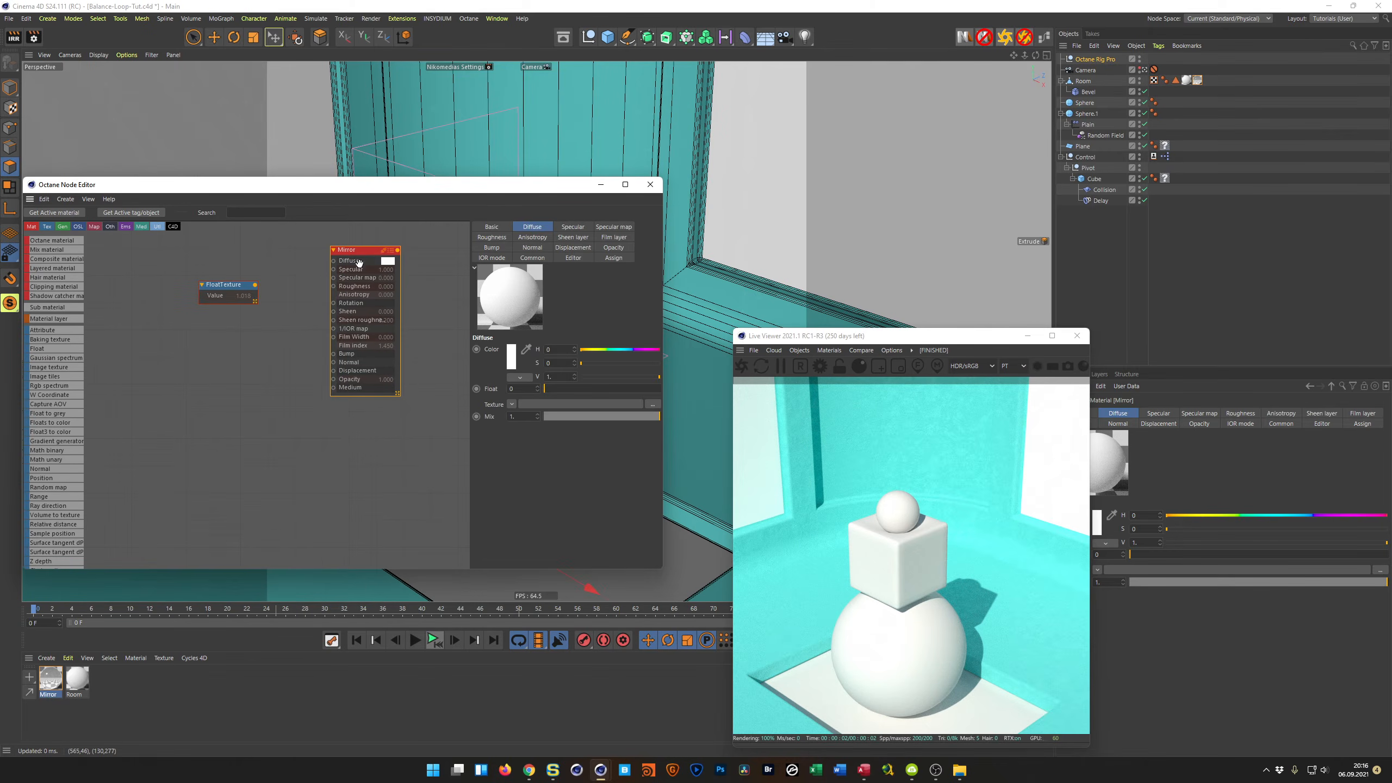
pyautogui.click(493, 227)
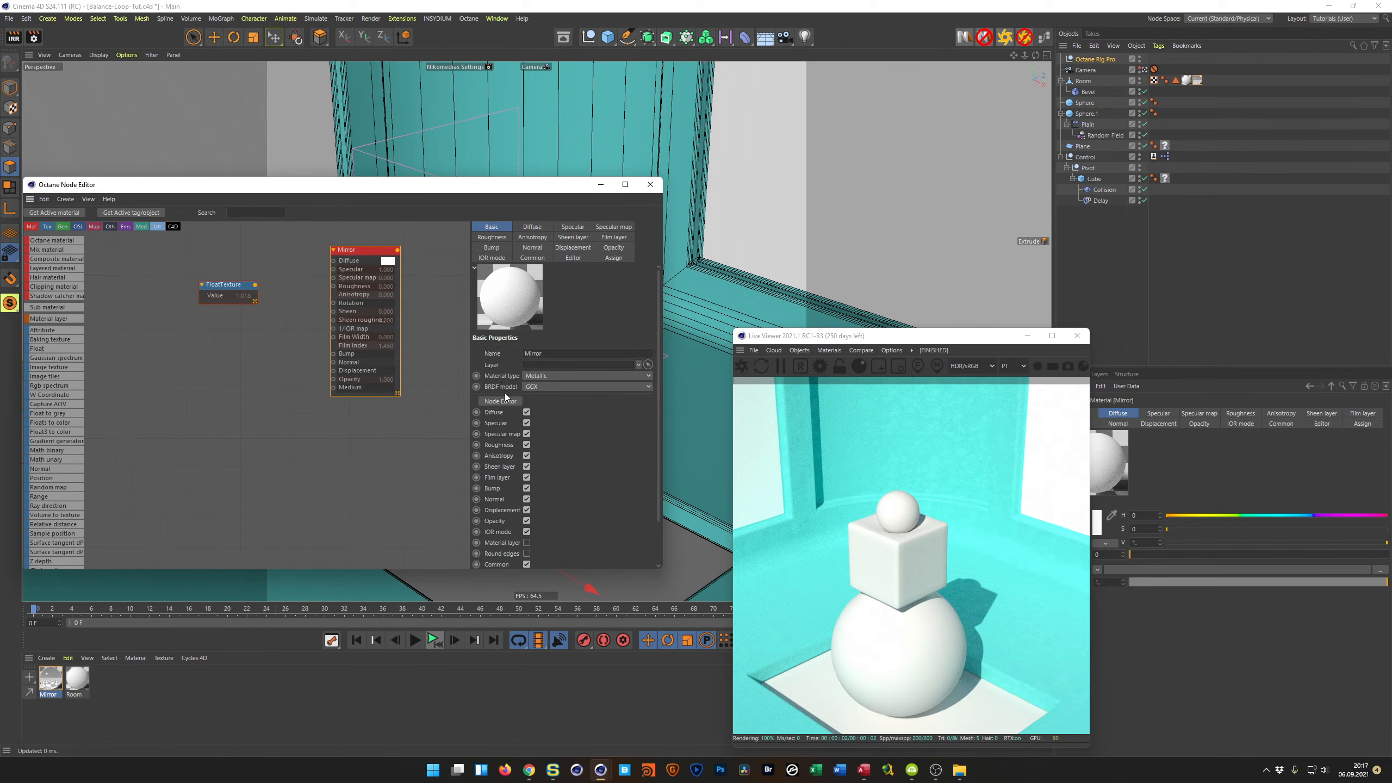
pyautogui.click(544, 377)
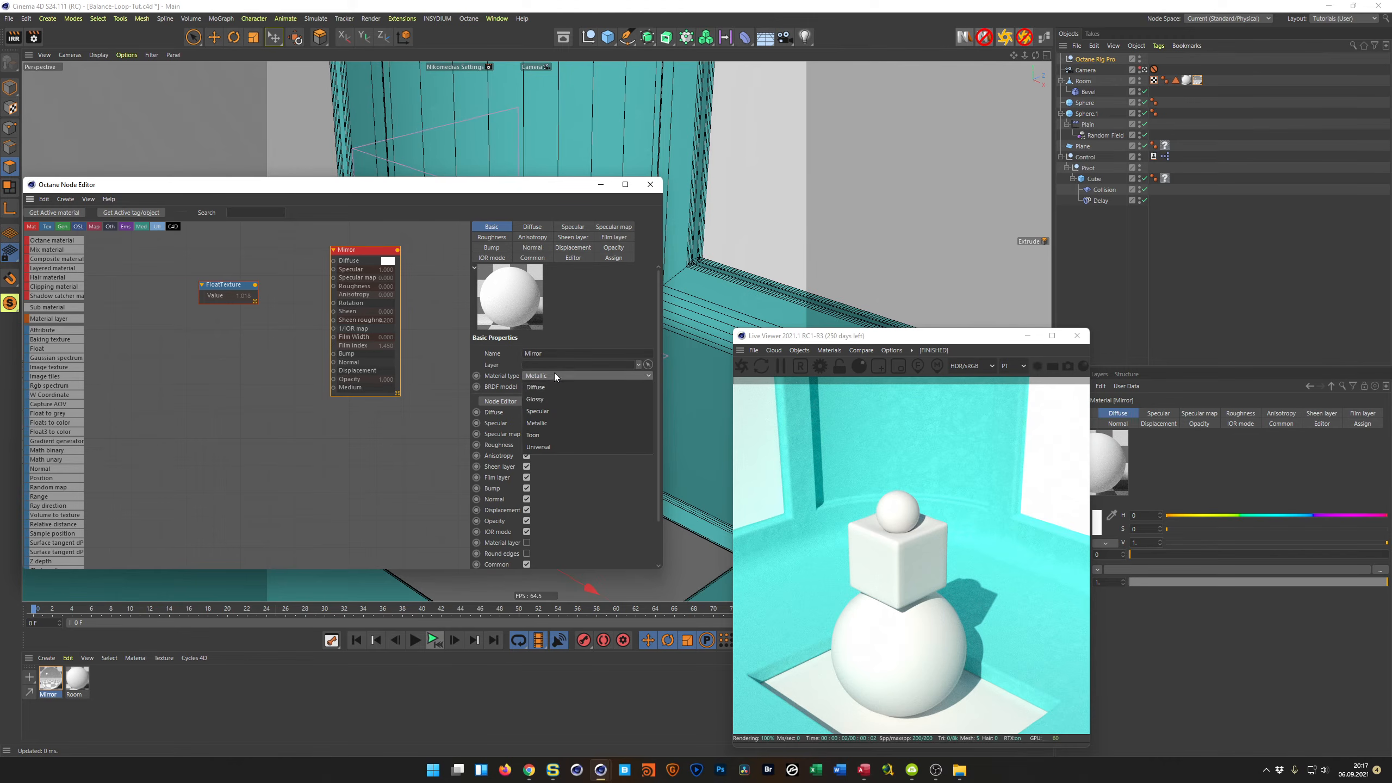
pyautogui.click(552, 410)
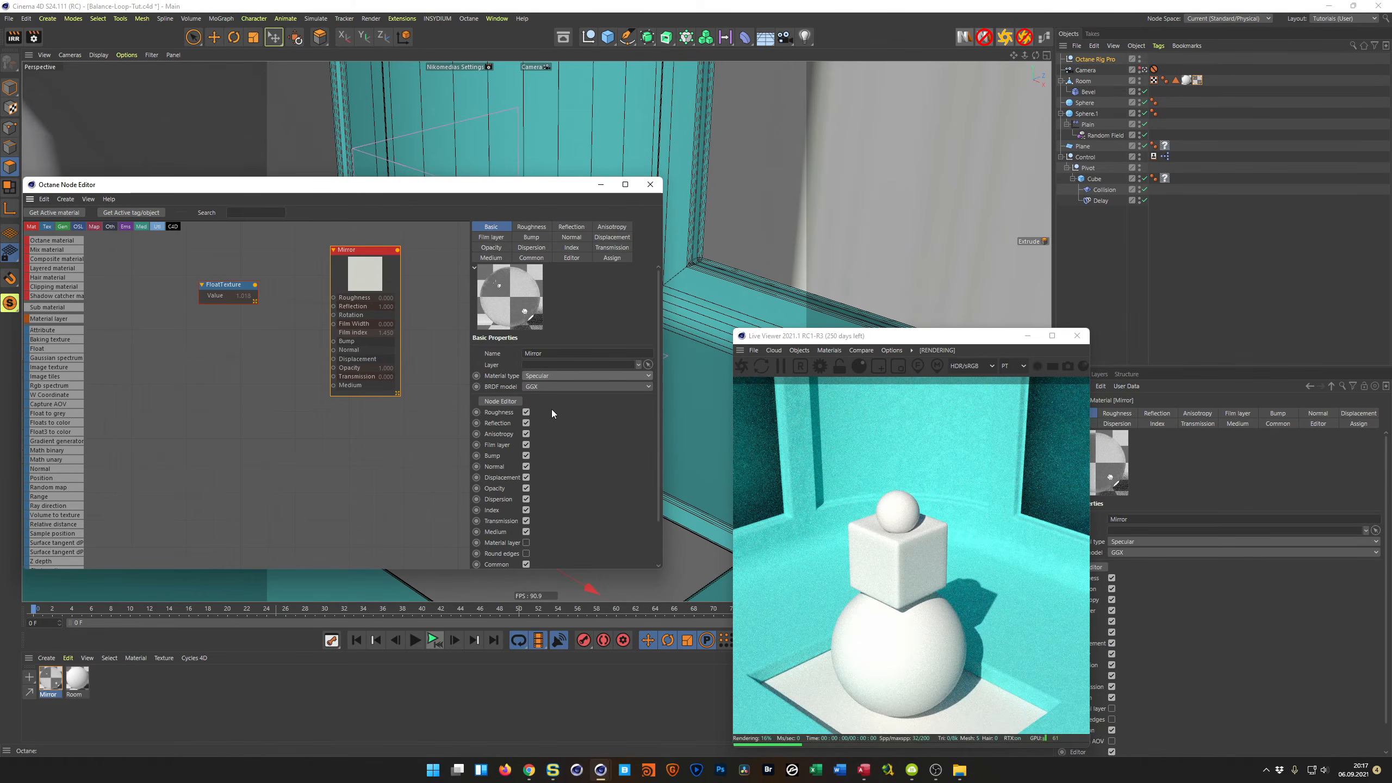
pyautogui.click(554, 376)
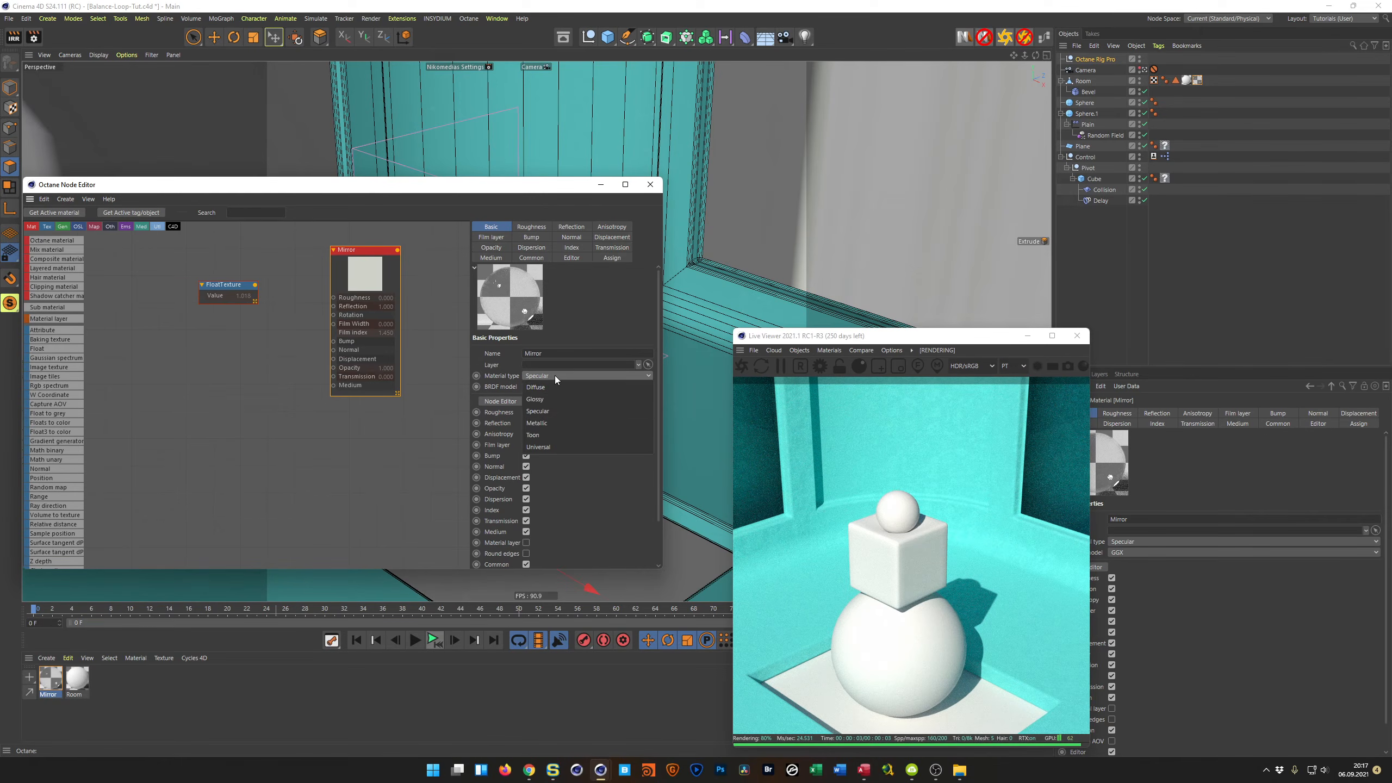
pyautogui.click(549, 420)
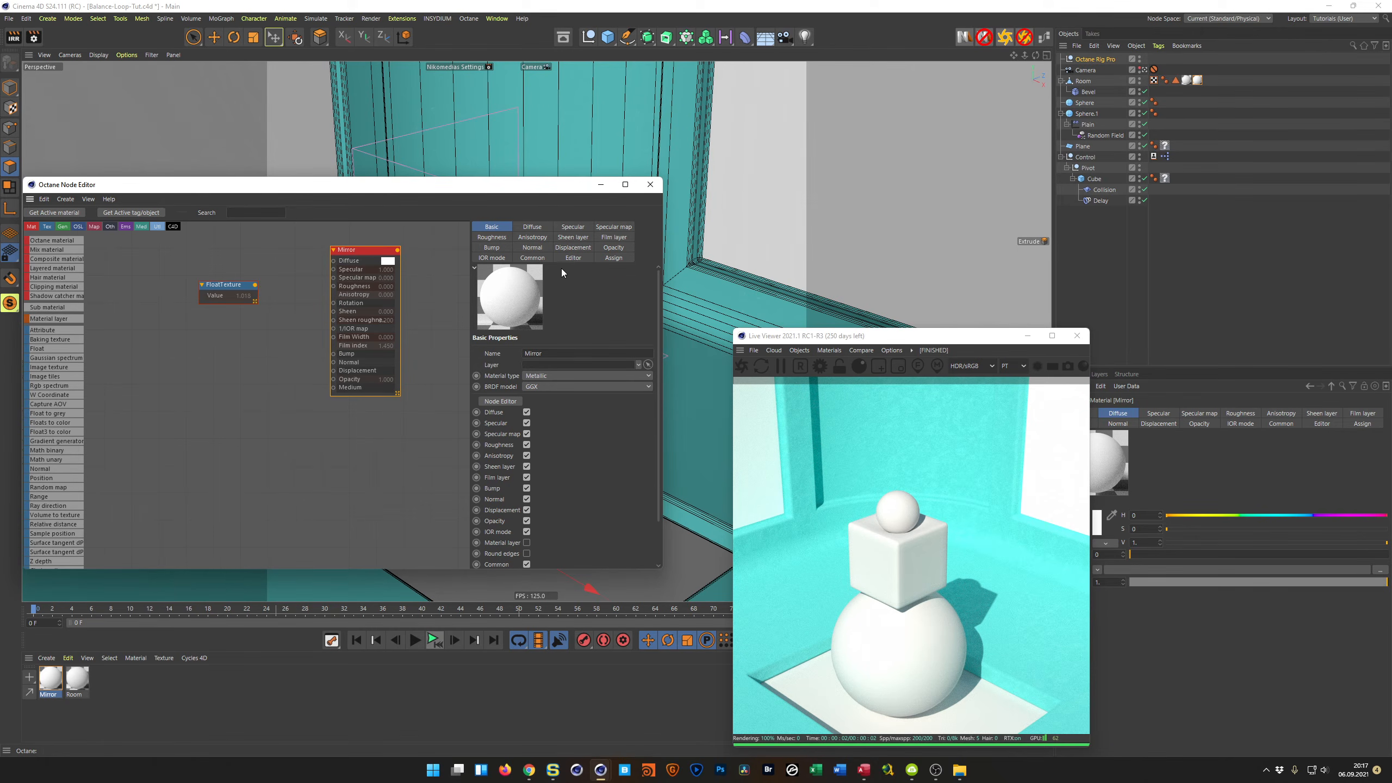
# Test the Mirror material's metallic IOR values in Artistic and Rgb IOR reflection modes and restart the live render
pyautogui.click(492, 258)
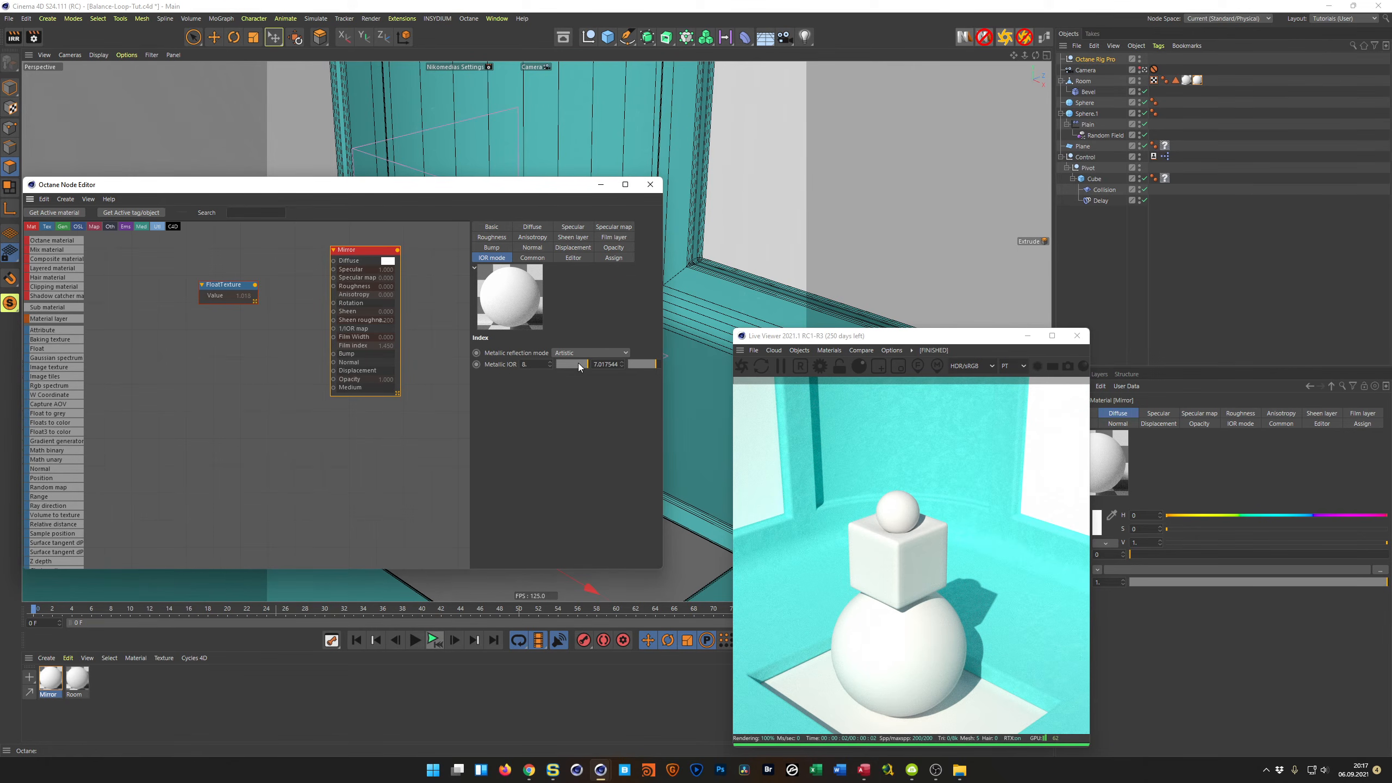
pyautogui.moveTo(643, 364); pyautogui.dragTo(657, 364)
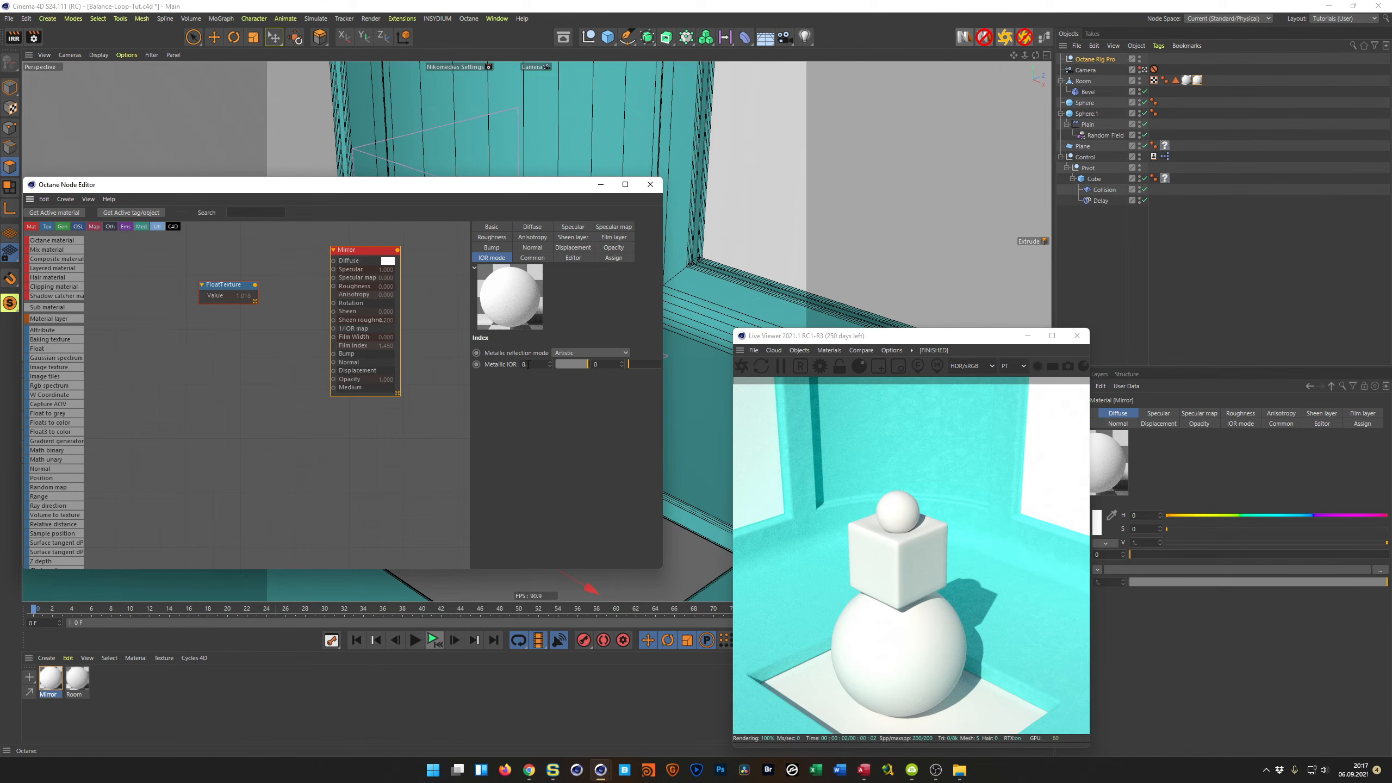
pyautogui.click(563, 364)
pyautogui.click(570, 352)
pyautogui.click(576, 379)
pyautogui.moveTo(574, 363); pyautogui.dragTo(667, 370)
pyautogui.click(567, 387)
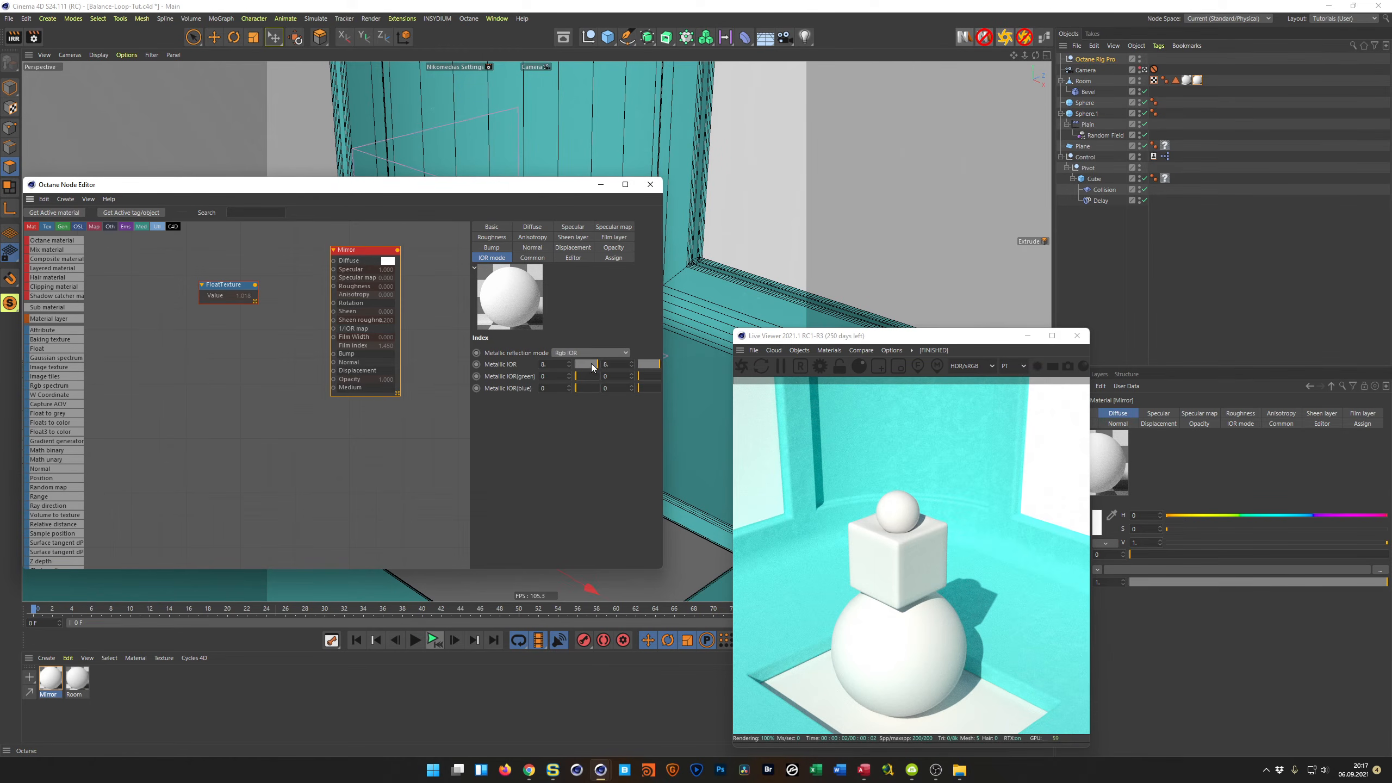
pyautogui.moveTo(588, 365)
pyautogui.mouseDown()
pyautogui.moveTo(567, 368)
pyautogui.moveTo(640, 364)
pyautogui.moveTo(609, 364)
pyautogui.mouseUp()
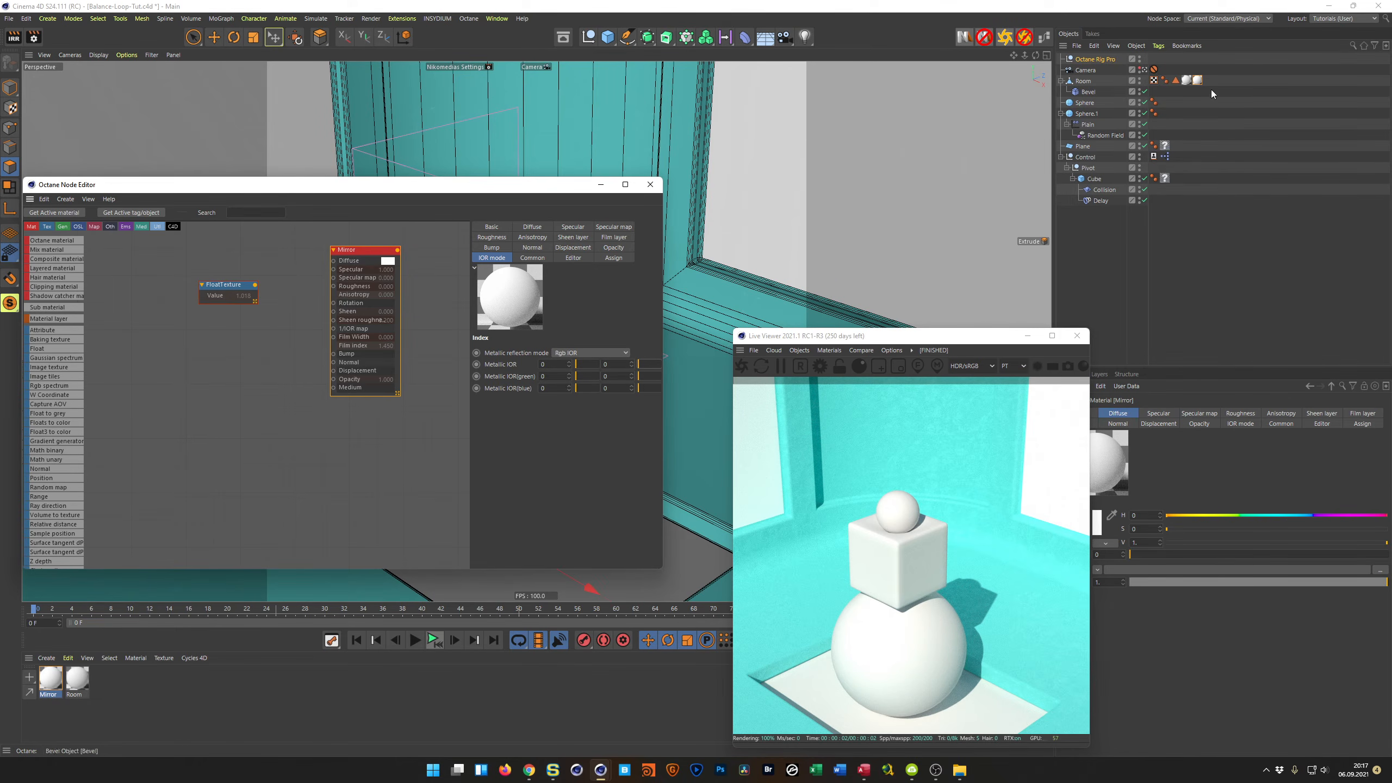
pyautogui.click(742, 368)
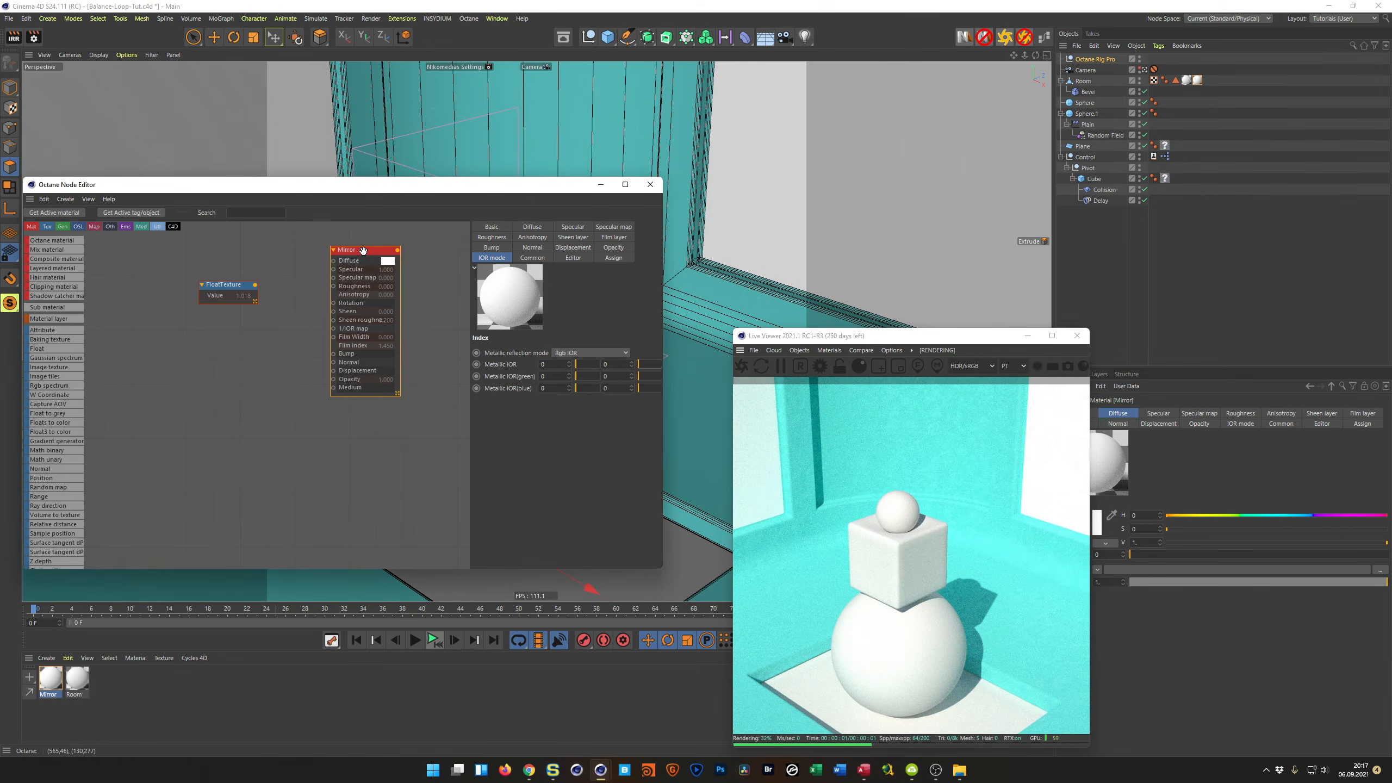
# Set the Mirror material's diffuse colour to black with a V of 0%
pyautogui.moveTo(368, 262); pyautogui.dragTo(370, 301)
pyautogui.click(389, 300)
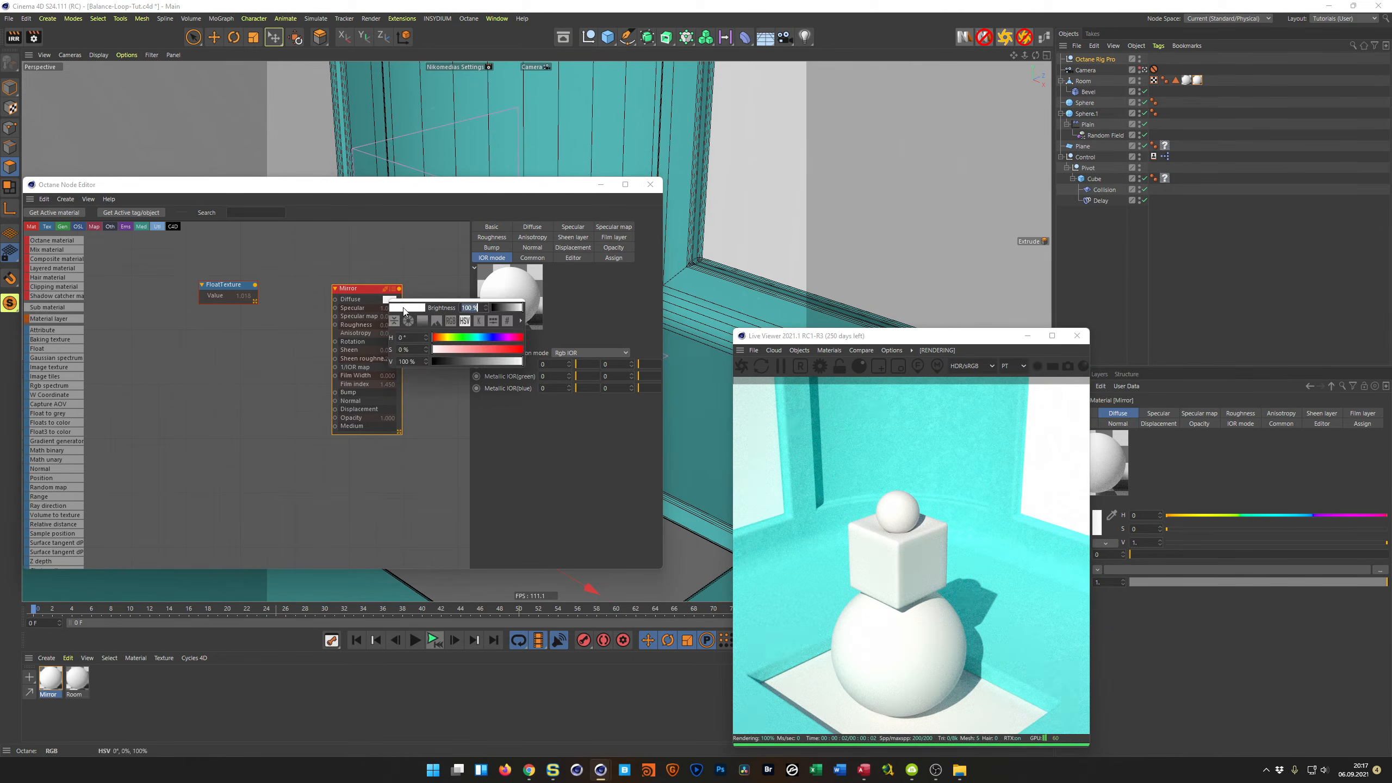
pyautogui.moveTo(473, 357); pyautogui.dragTo(422, 359)
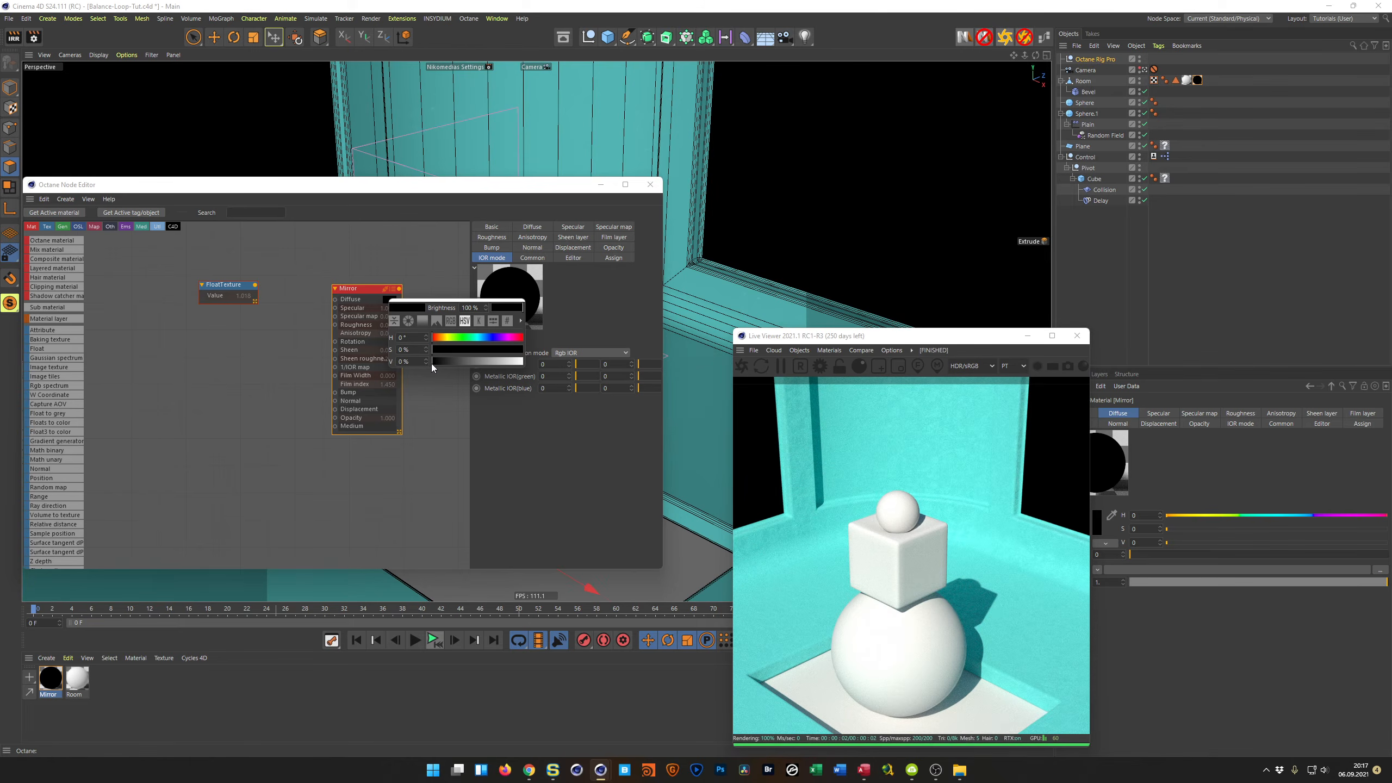
# Raise all the Mirror's metallic IOR values to 8 and set the metallic reflection mode to Artistic
pyautogui.moveTo(588, 364); pyautogui.dragTo(663, 376)
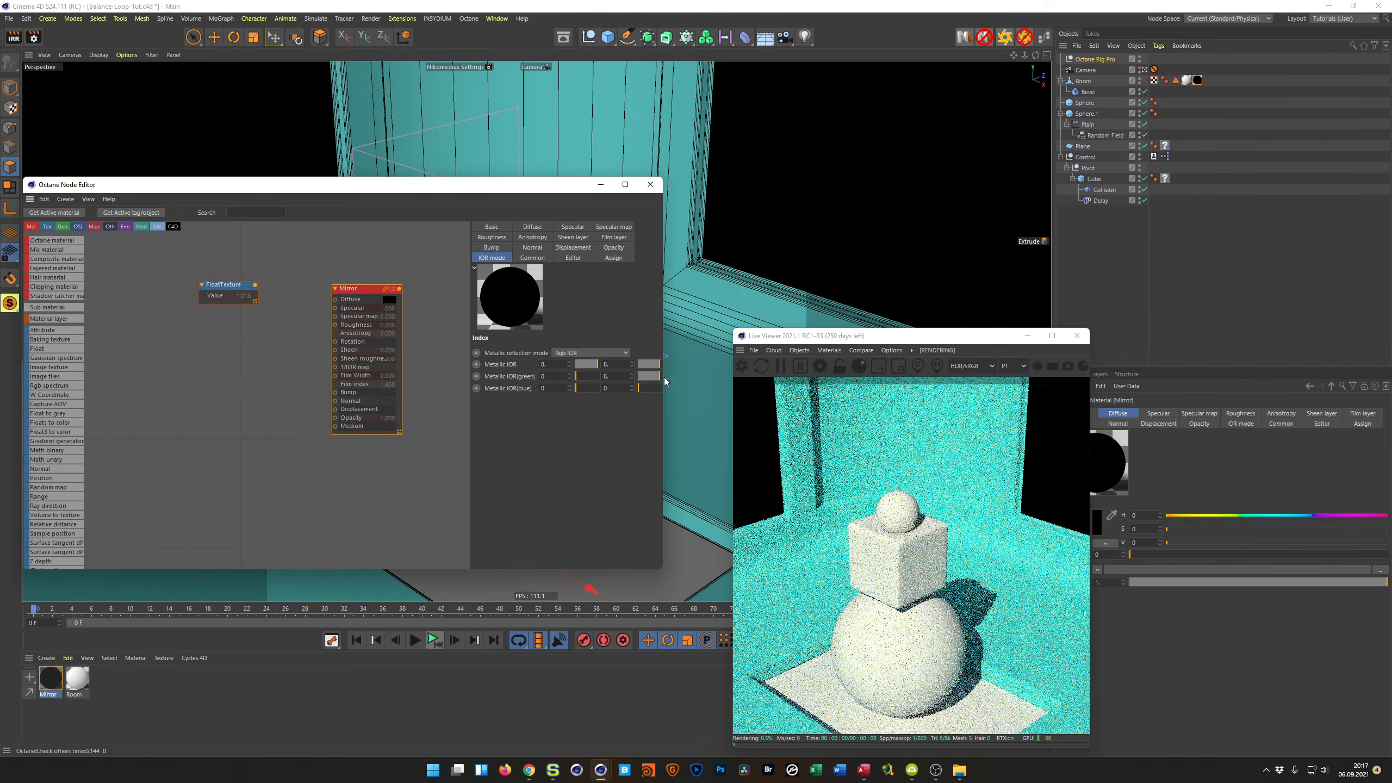
pyautogui.click(660, 387)
pyautogui.moveTo(575, 388)
pyautogui.mouseDown()
pyautogui.moveTo(611, 387)
pyautogui.moveTo(599, 377)
pyautogui.mouseUp()
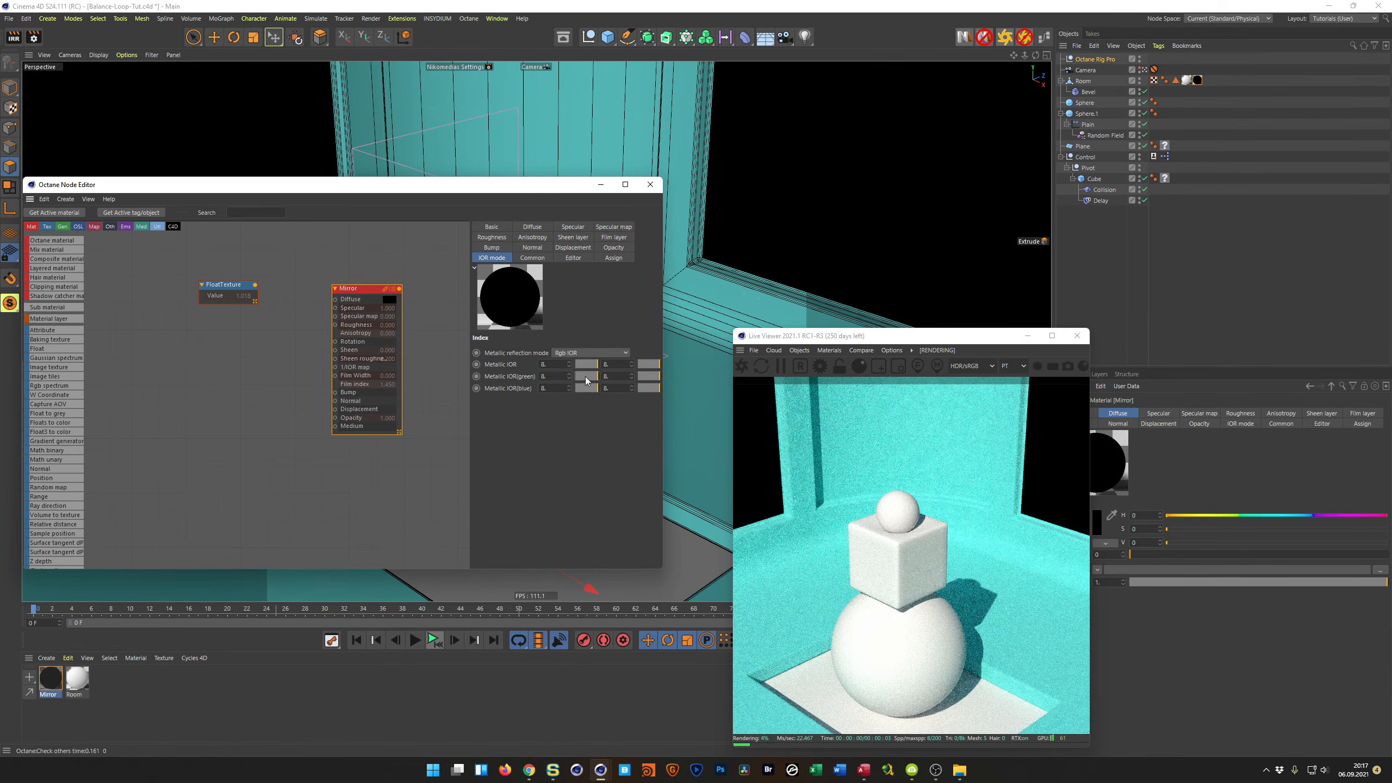
pyautogui.click(601, 352)
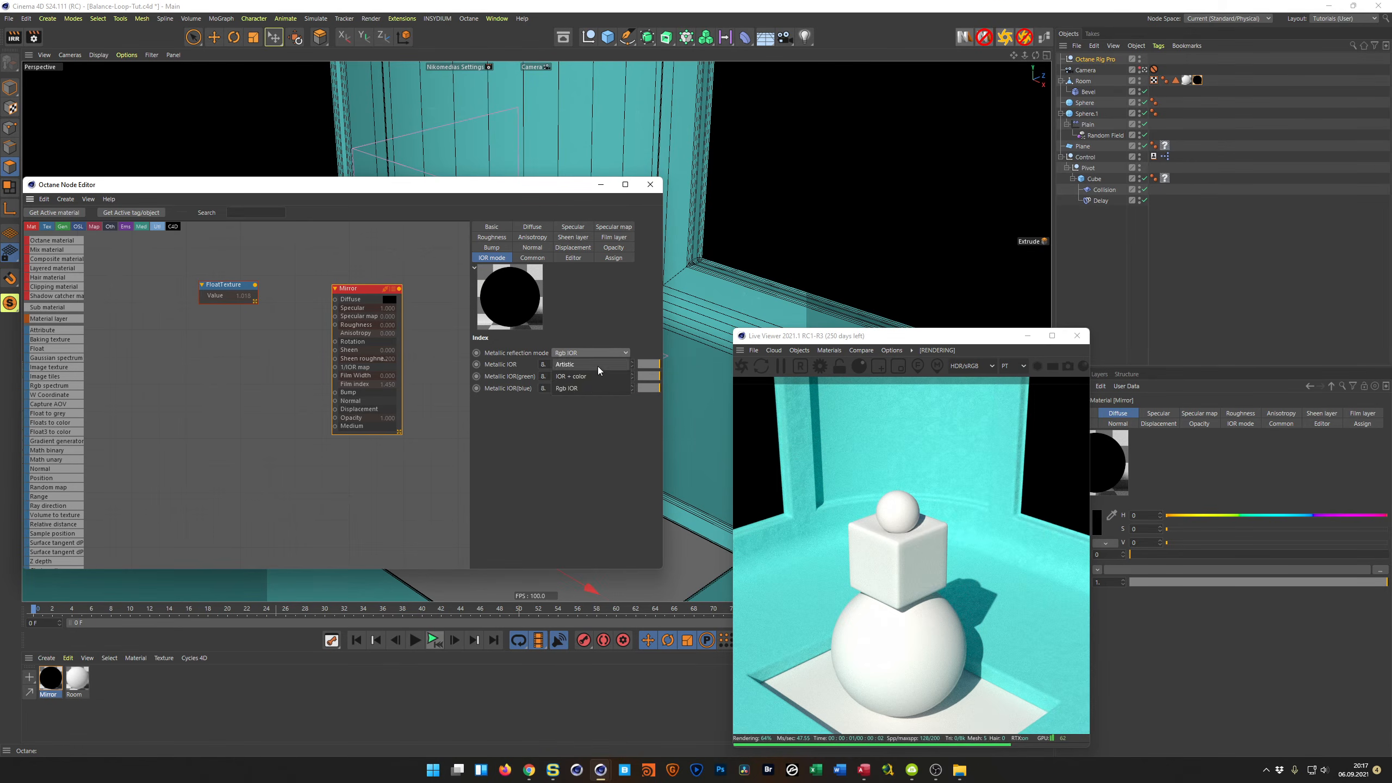
pyautogui.click(598, 365)
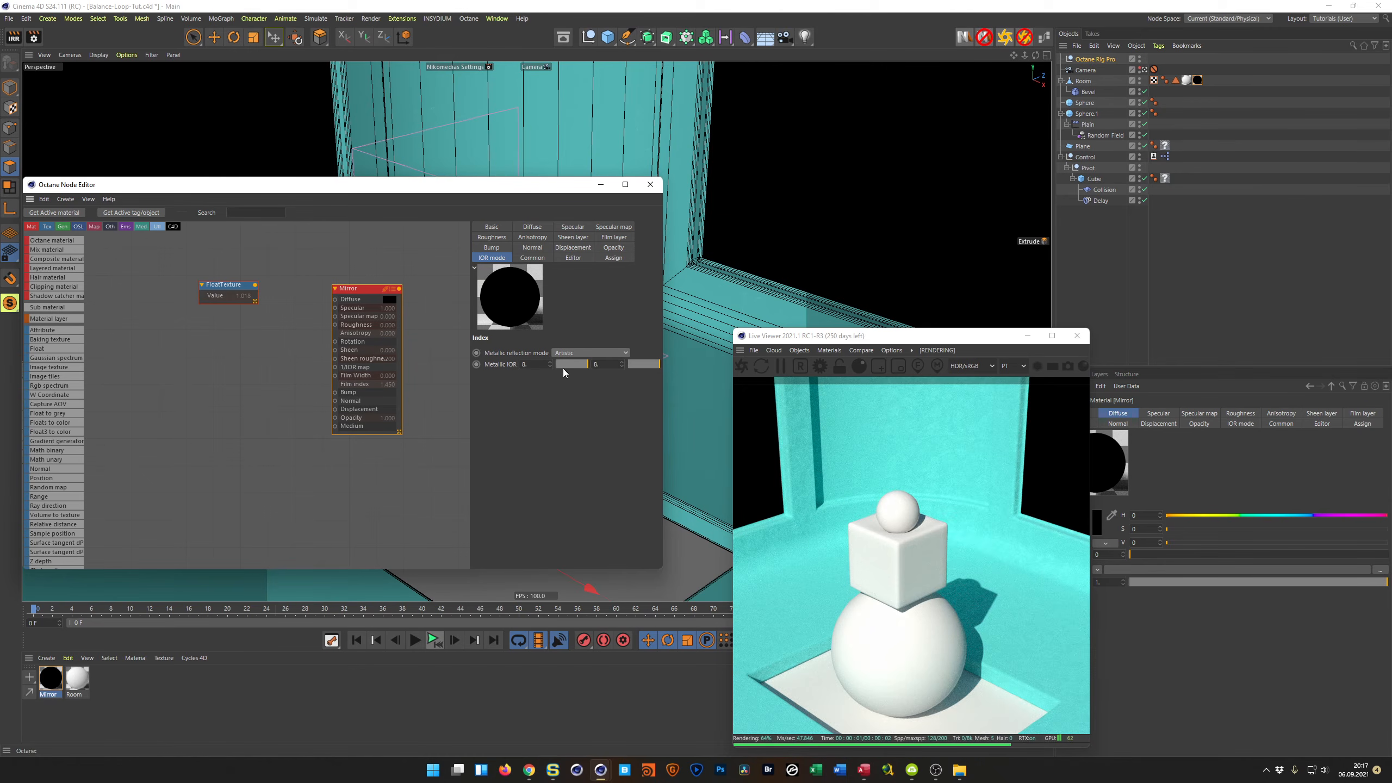
# Connect the FloatTexture node to the Mirror material's Specular input and set its float value to 1
pyautogui.moveTo(225, 288); pyautogui.dragTo(335, 308)
pyautogui.doubleClick(511, 252)
pyautogui.write('1.')
pyautogui.press('Return')
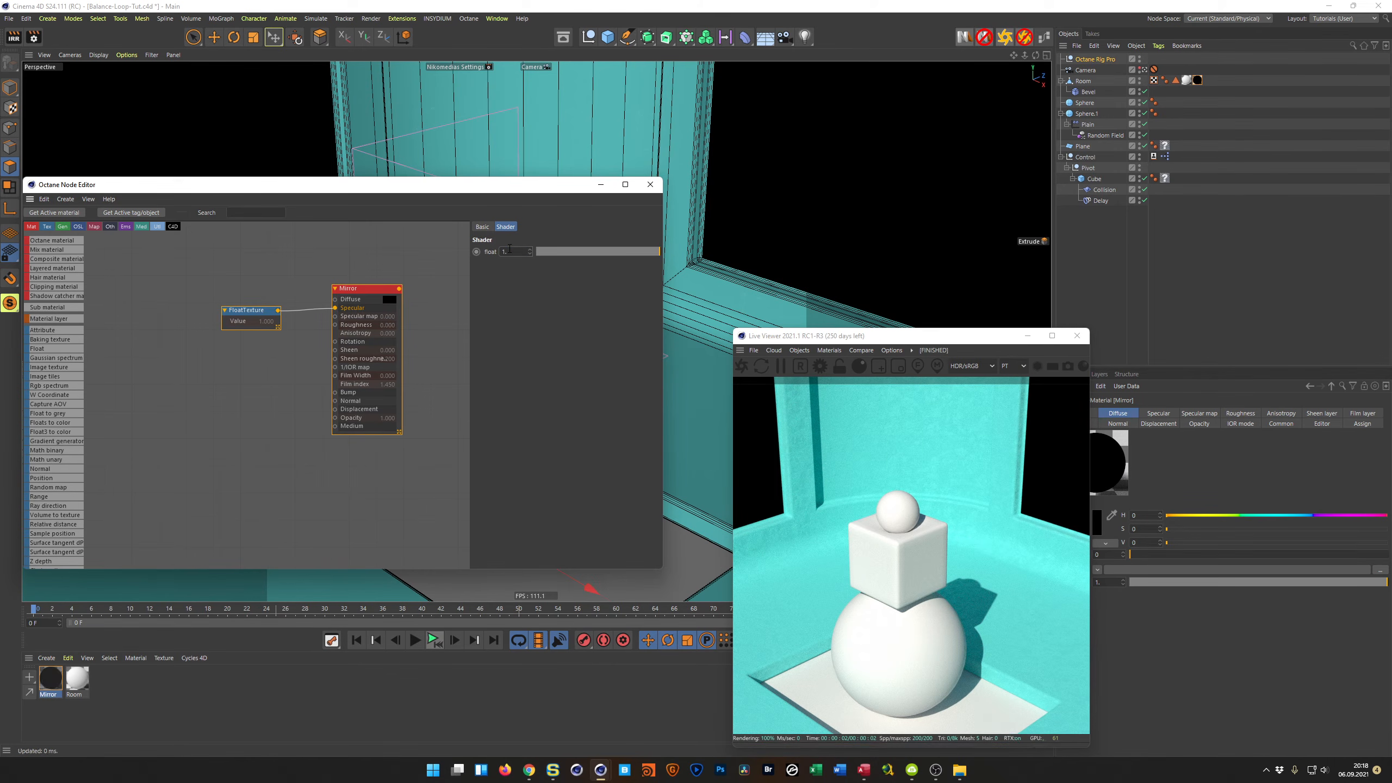
# Feed the FloatTexture into the Mirror's Specular map input only, without the Specular link, and save the project
pyautogui.moveTo(238, 311); pyautogui.dragTo(335, 317)
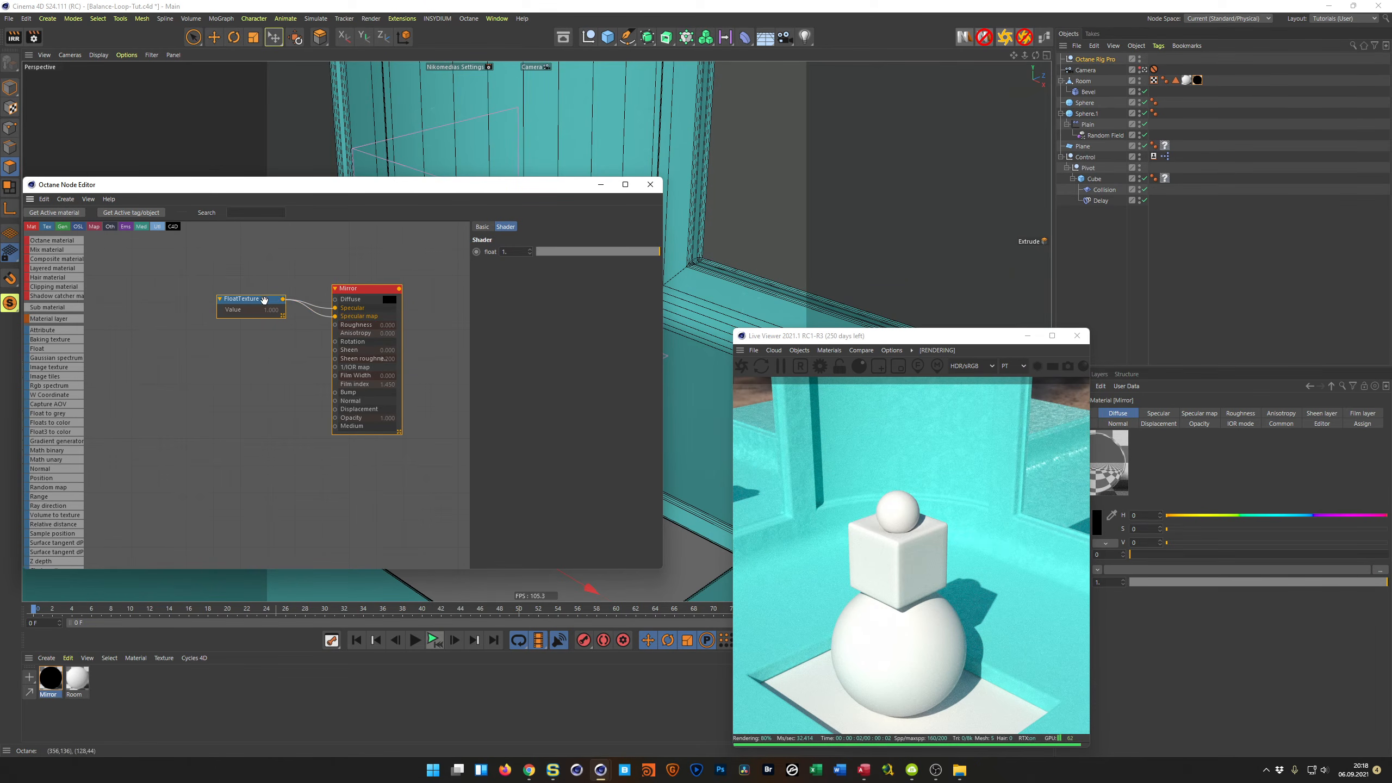
pyautogui.moveTo(271, 303); pyautogui.dragTo(259, 319)
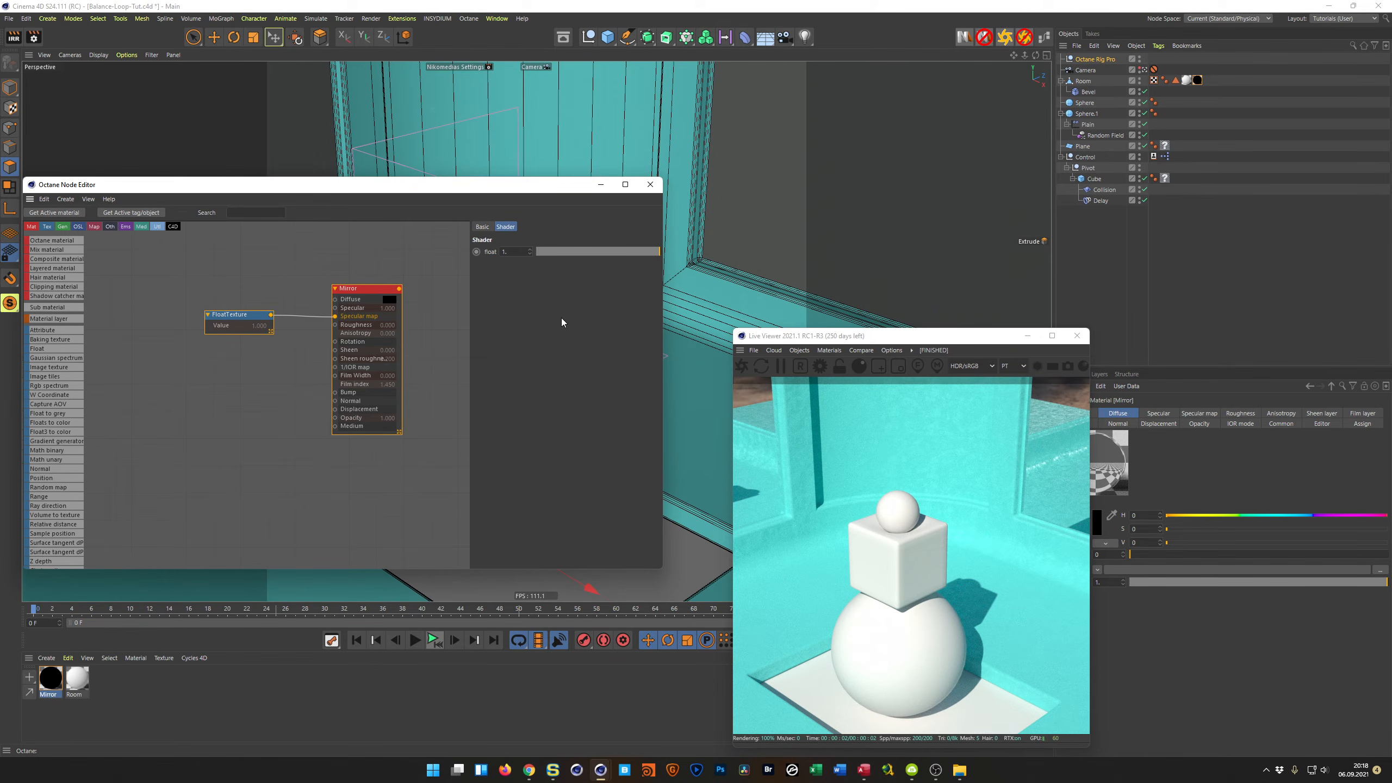
pyautogui.click(650, 184)
pyautogui.hotkey('ctrl', 's')
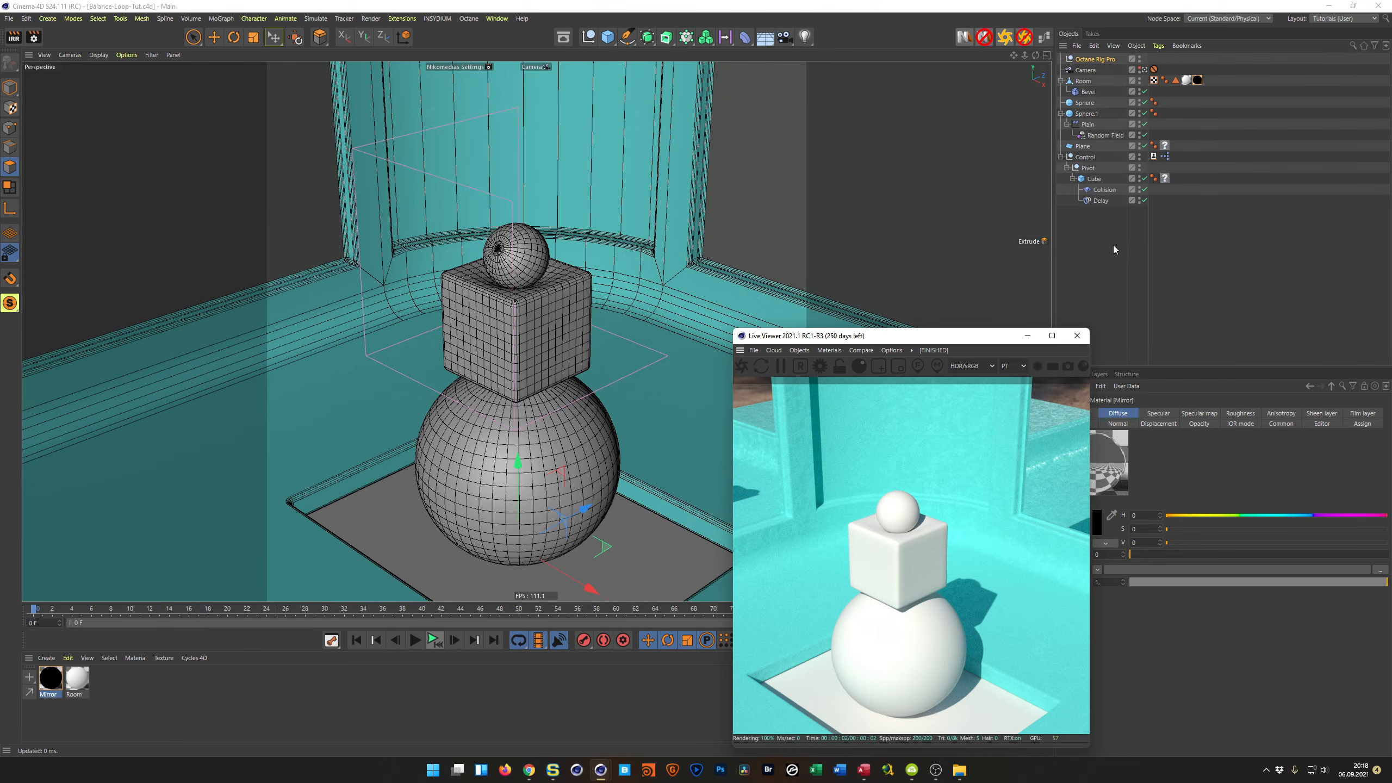
# Review the projection and coordinate settings of the Plane's material tag
pyautogui.click(1165, 145)
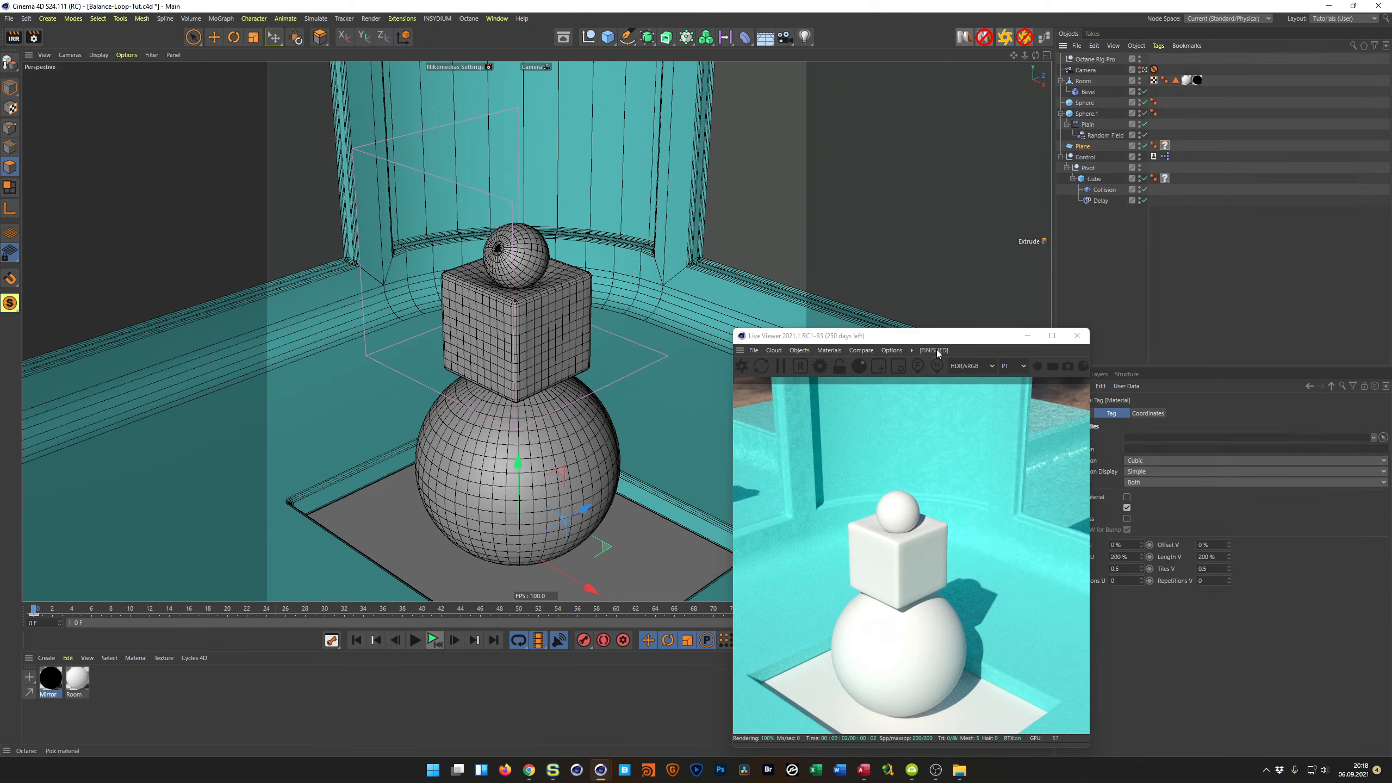
pyautogui.moveTo(936, 337); pyautogui.dragTo(817, 315)
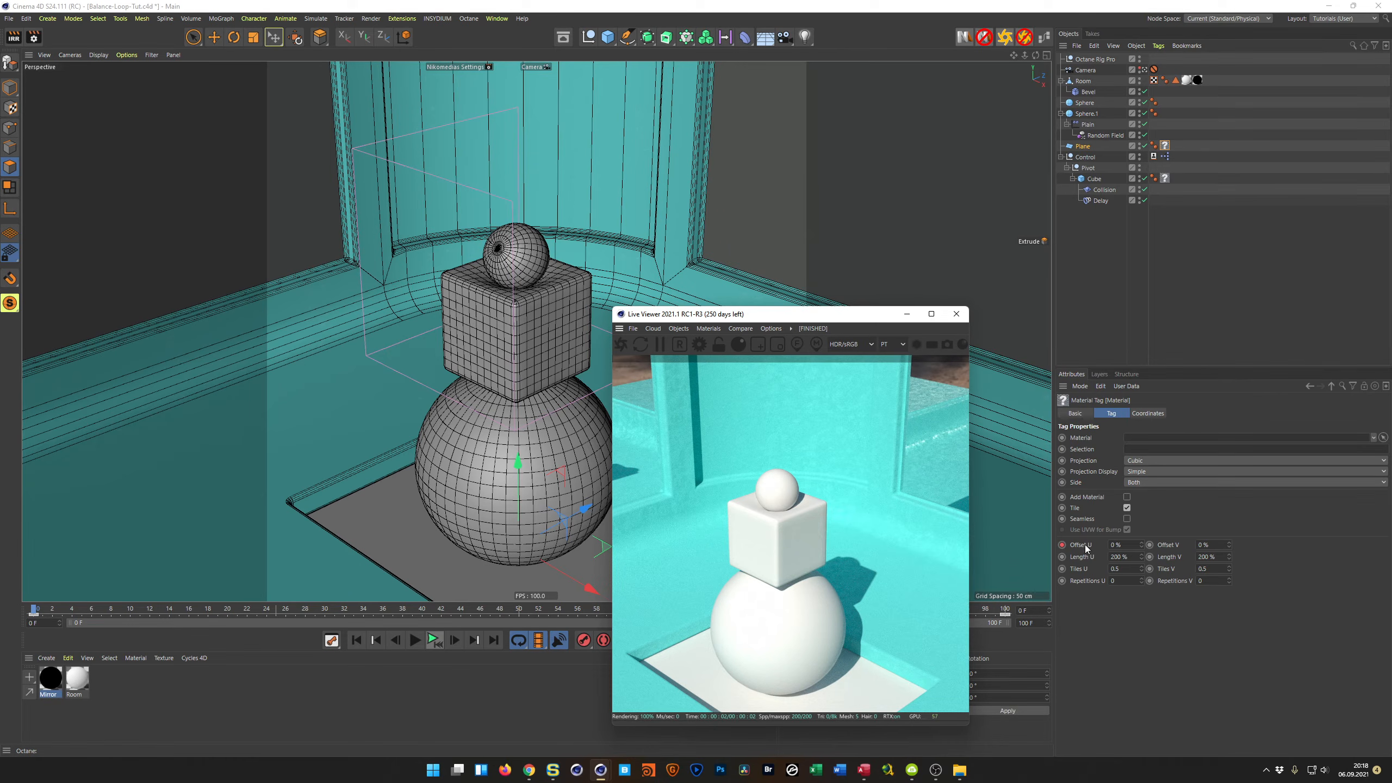
pyautogui.click(1147, 414)
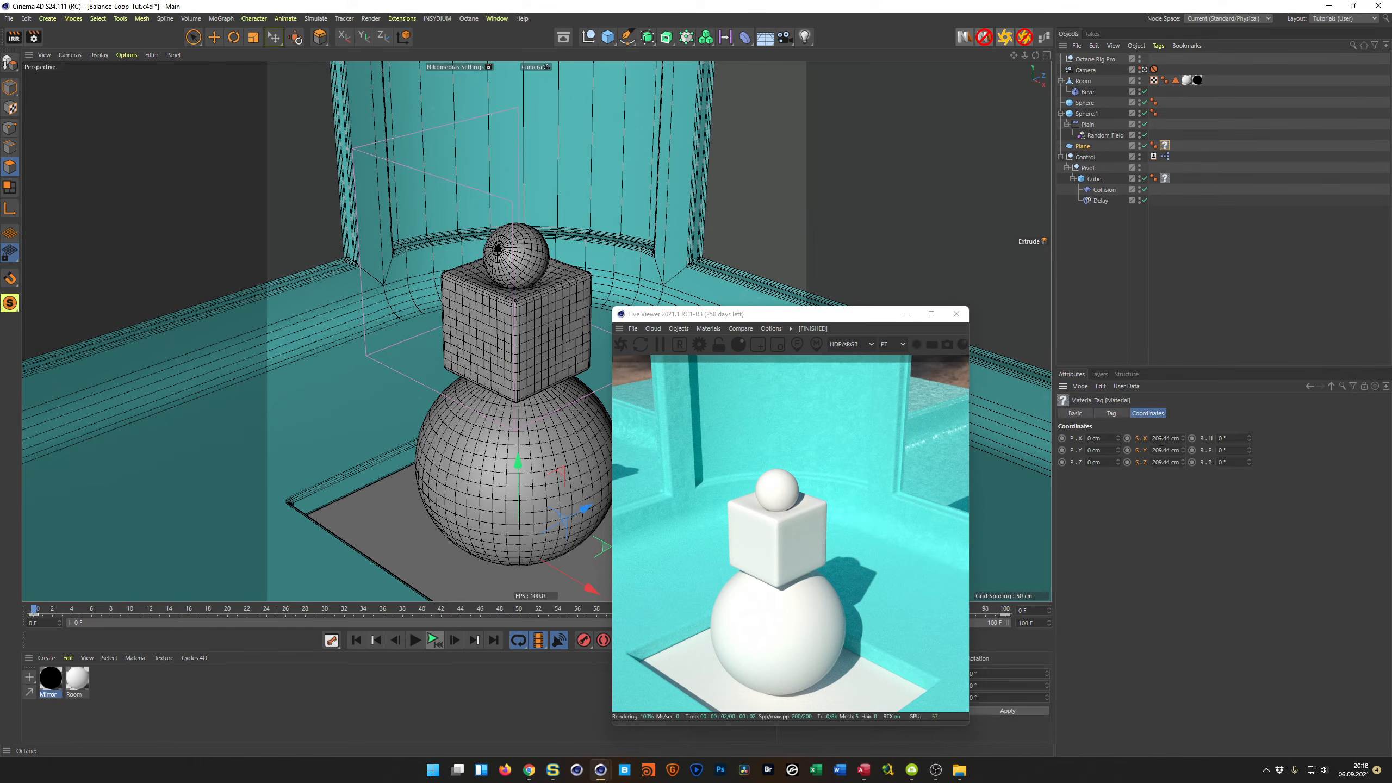
pyautogui.moveTo(870, 323); pyautogui.dragTo(1063, 304)
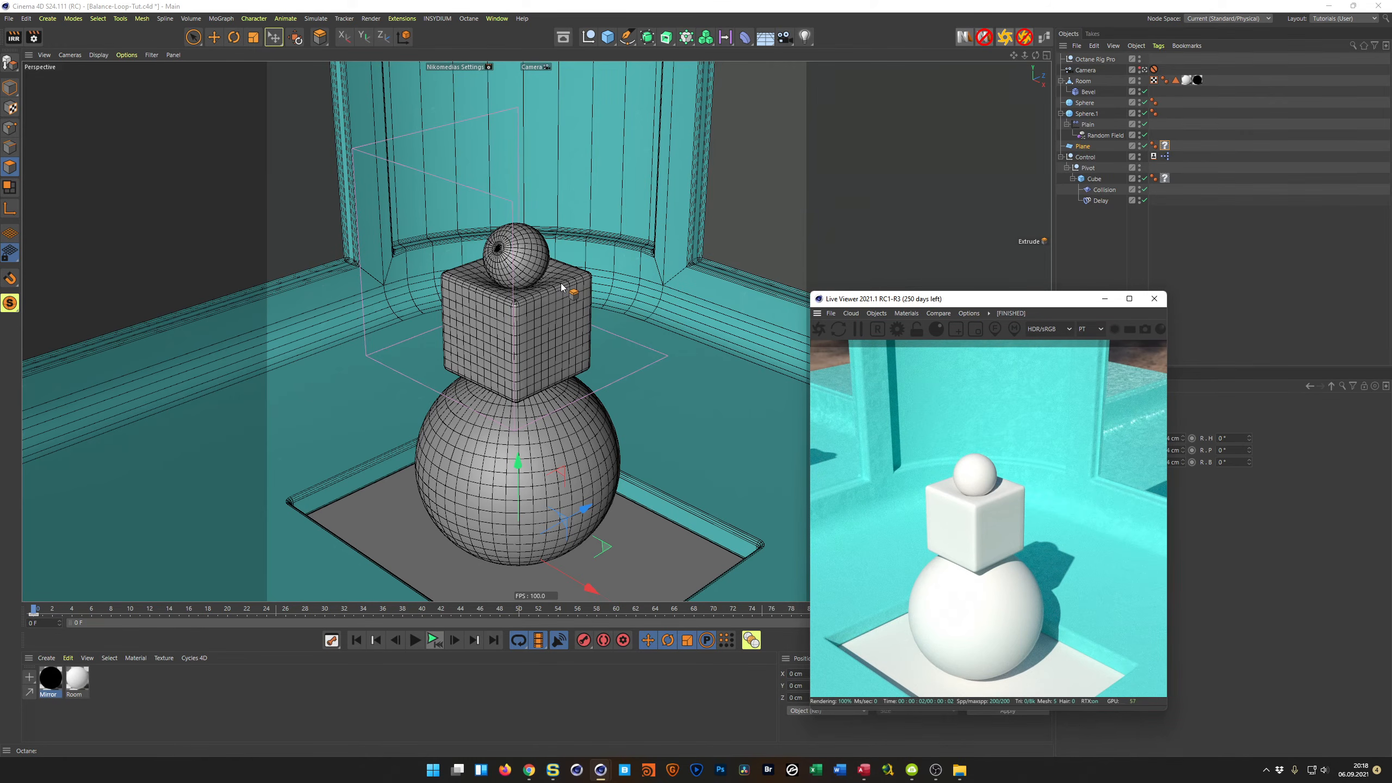
# Open the Content Browser and show the Cloth & Fabric folder of Nikomedia Textures (Octane)
pyautogui.hotkey('shift', 'F8')
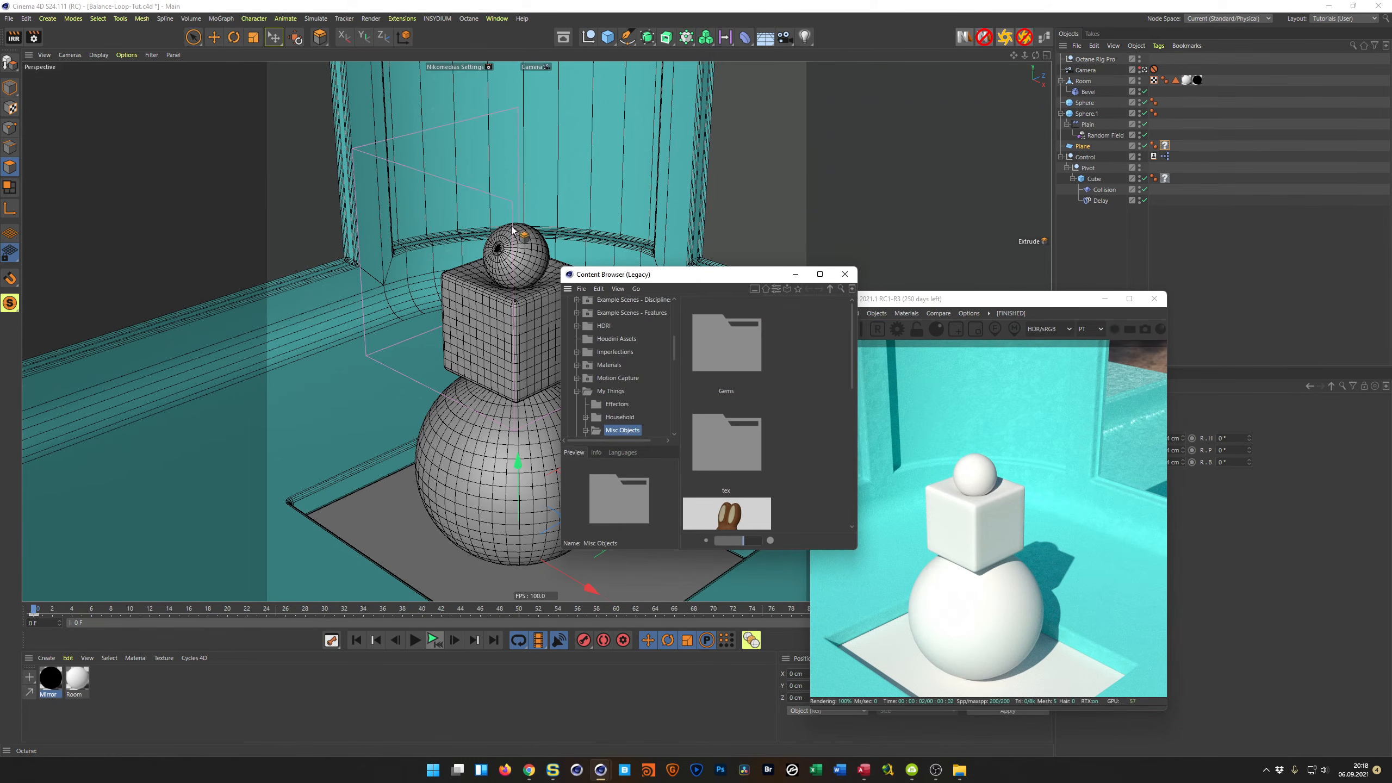
pyautogui.moveTo(563, 268); pyautogui.dragTo(379, 125)
pyautogui.moveTo(474, 140); pyautogui.dragTo(333, 117)
pyautogui.moveTo(914, 304); pyautogui.dragTo(749, 335)
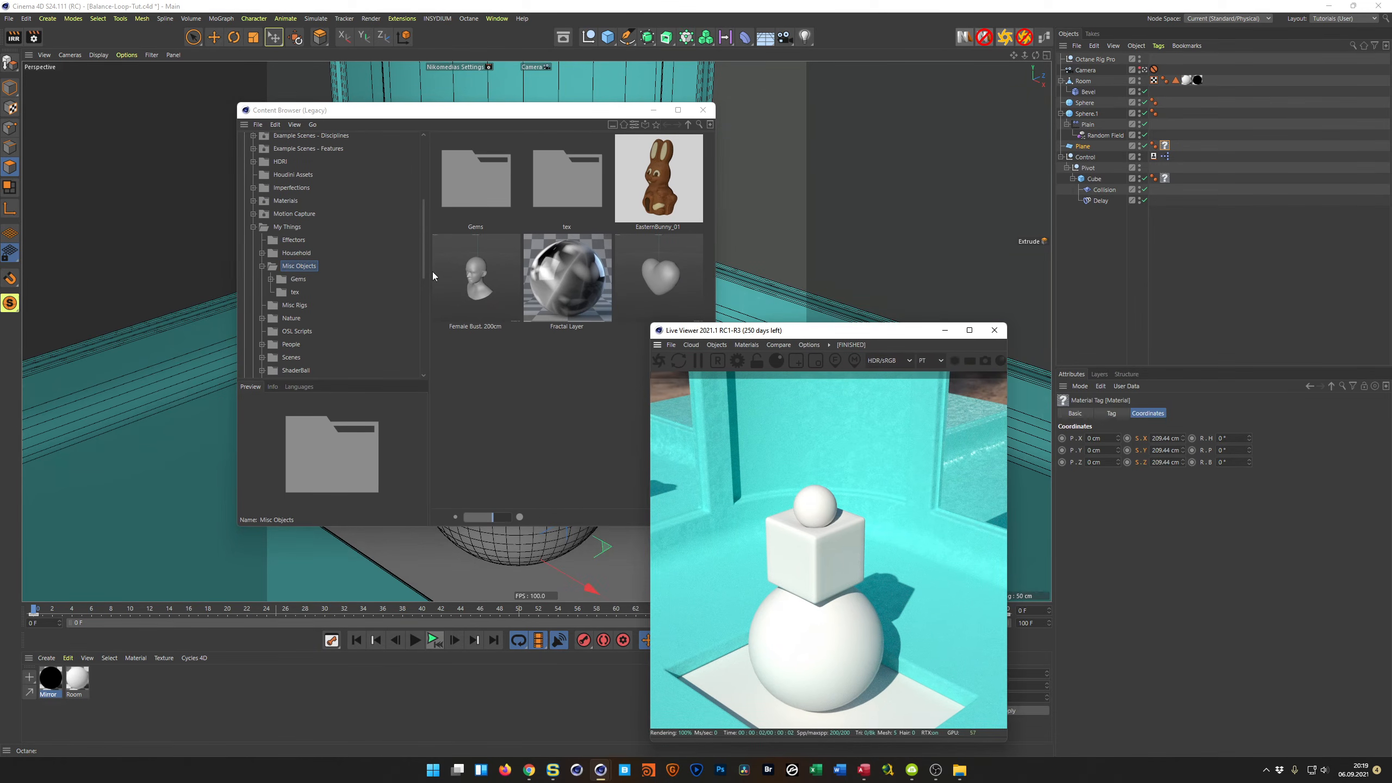
pyautogui.click(254, 227)
pyautogui.click(254, 241)
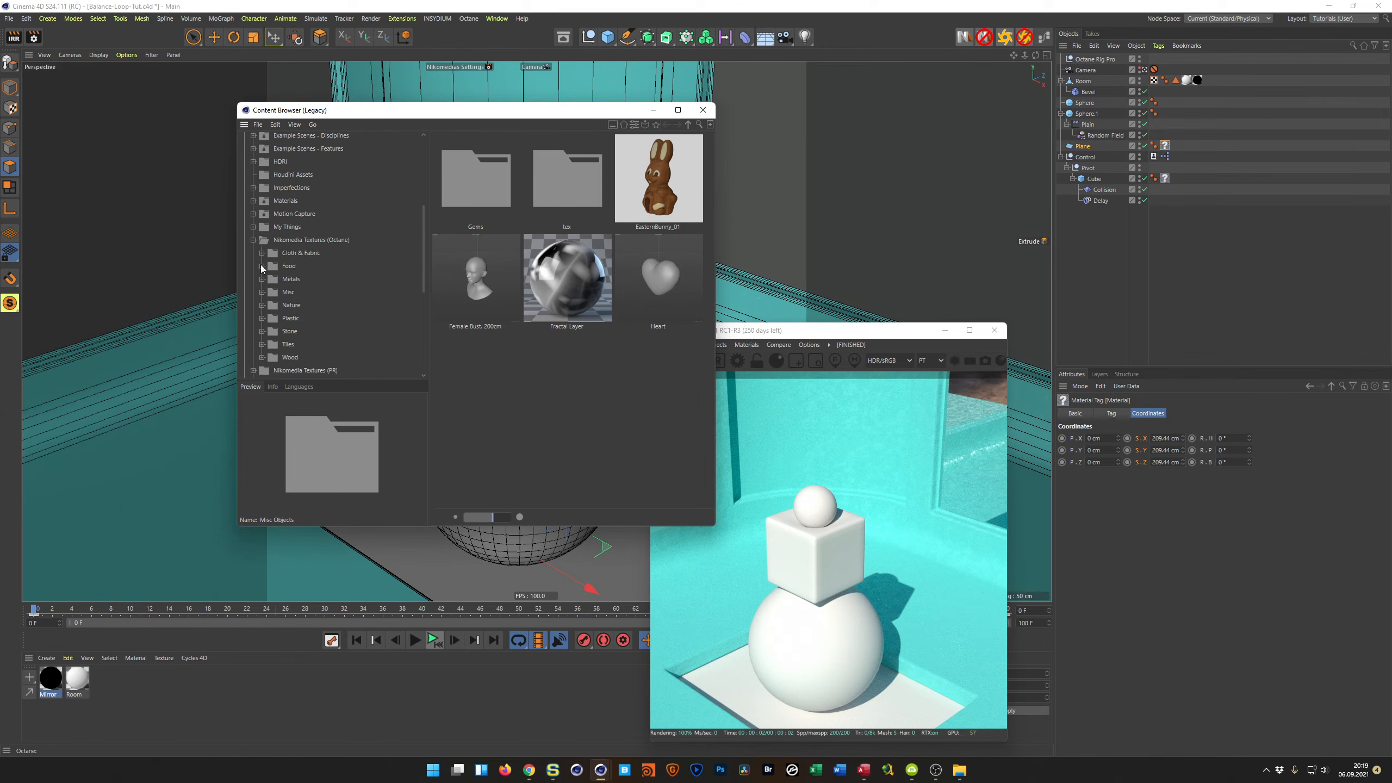
pyautogui.click(305, 254)
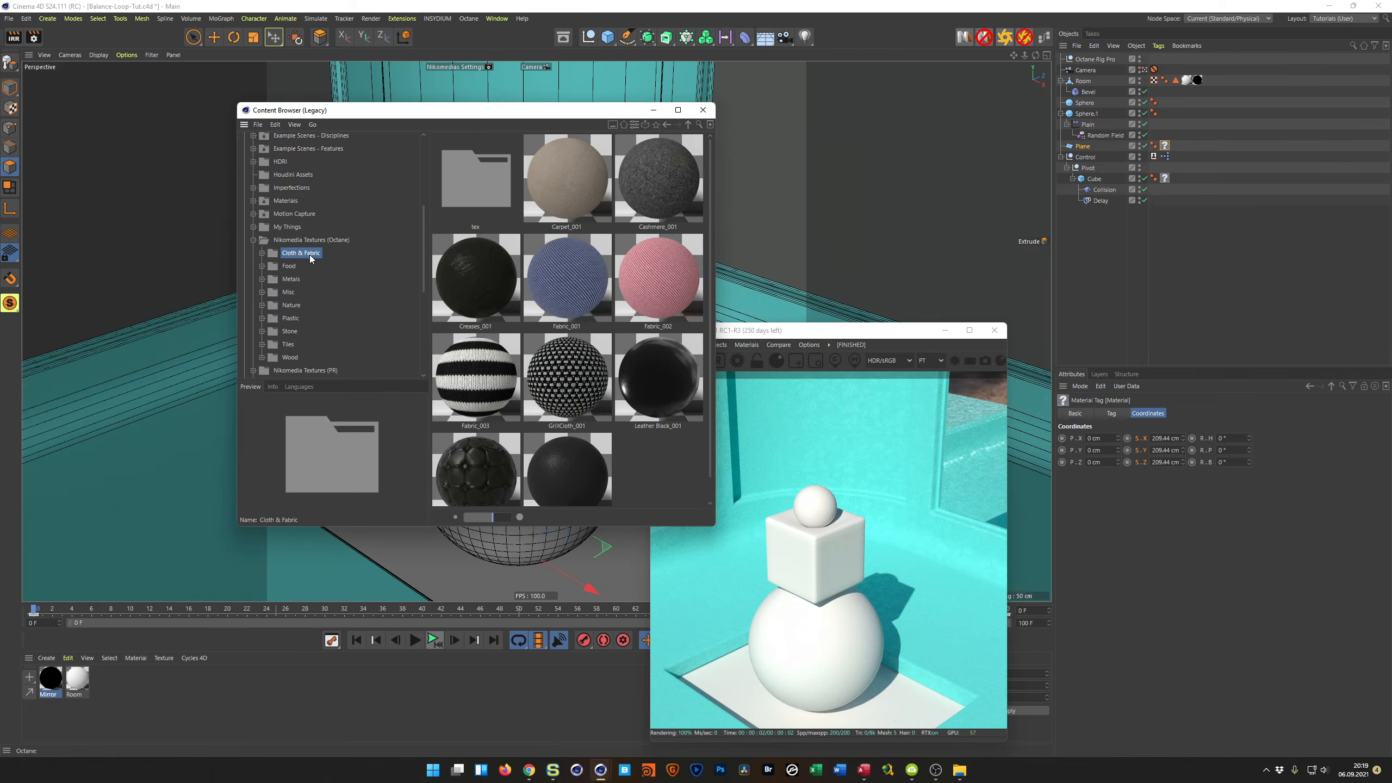
# Load the Carpet_001 material into the scene and assign it to the Plane's existing material tag
pyautogui.click(576, 210)
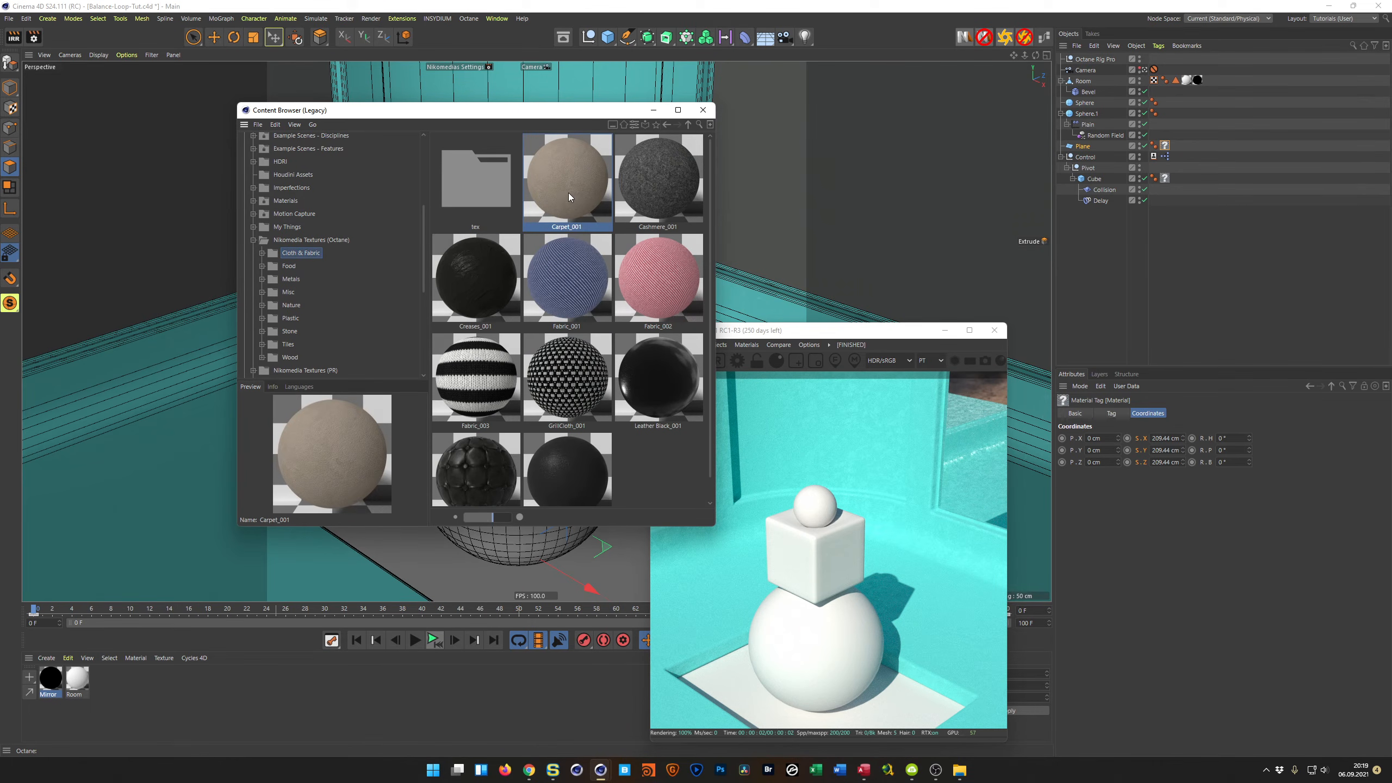
pyautogui.moveTo(564, 192); pyautogui.dragTo(234, 684)
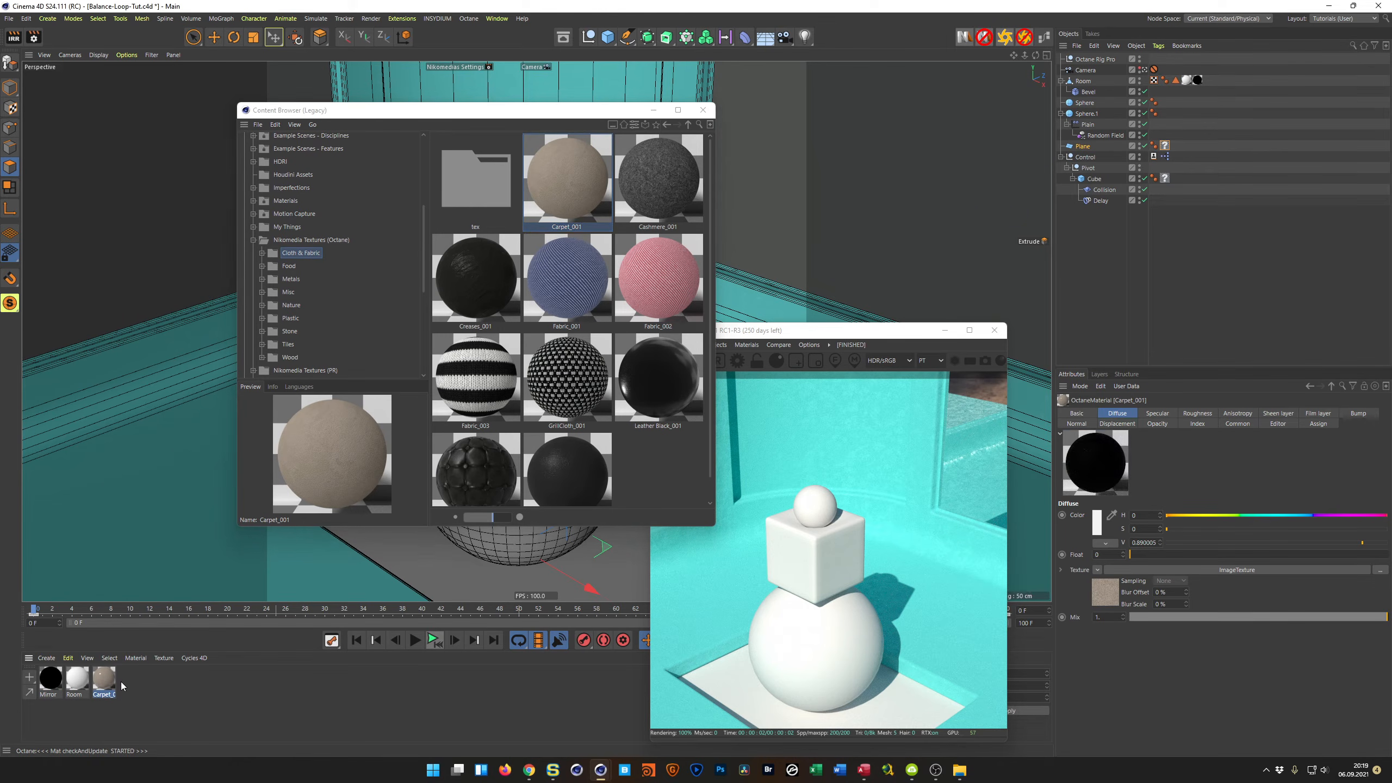
pyautogui.moveTo(104, 679); pyautogui.dragTo(1120, 327)
pyautogui.moveTo(1166, 145); pyautogui.dragTo(1167, 148)
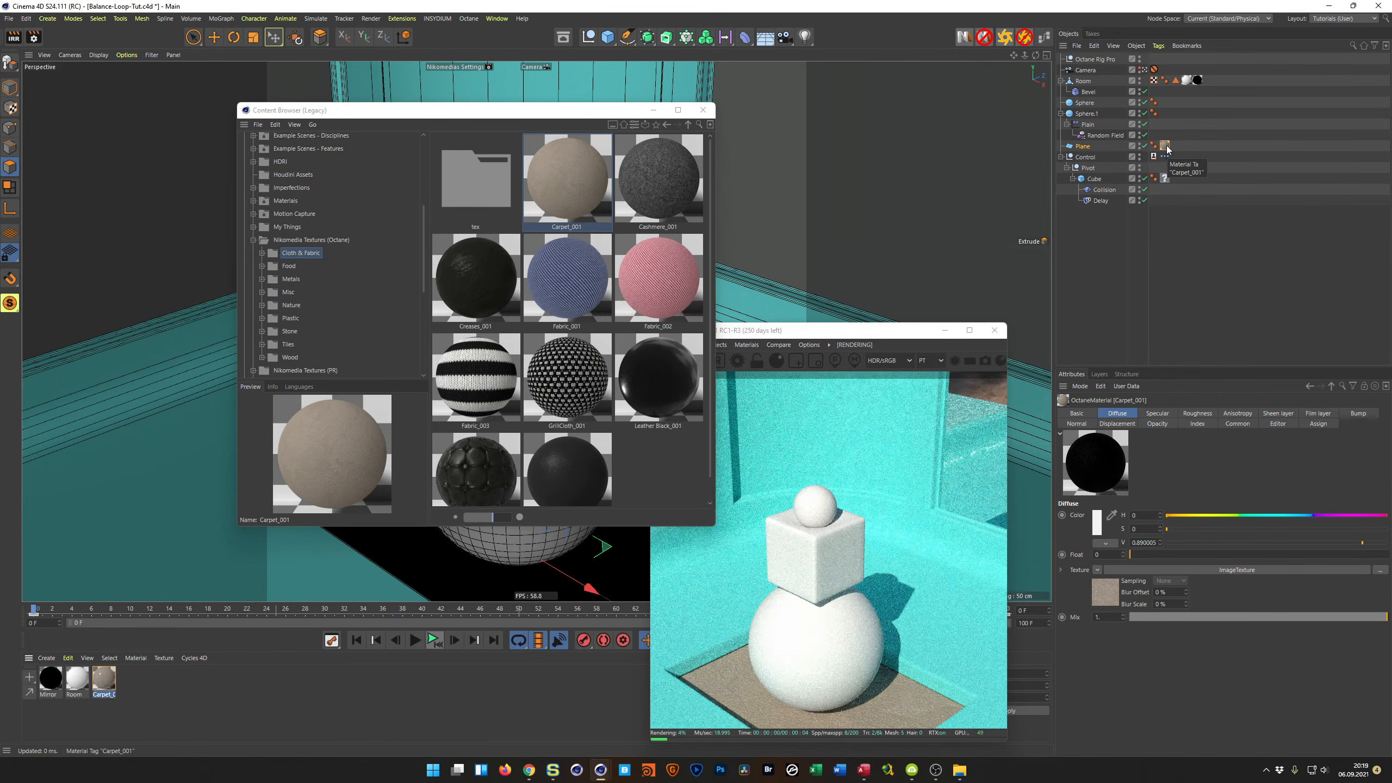
# Close the Content Browser and open the Carpet_001 material in the Octane Node Editor
pyautogui.moveTo(896, 333); pyautogui.dragTo(1052, 266)
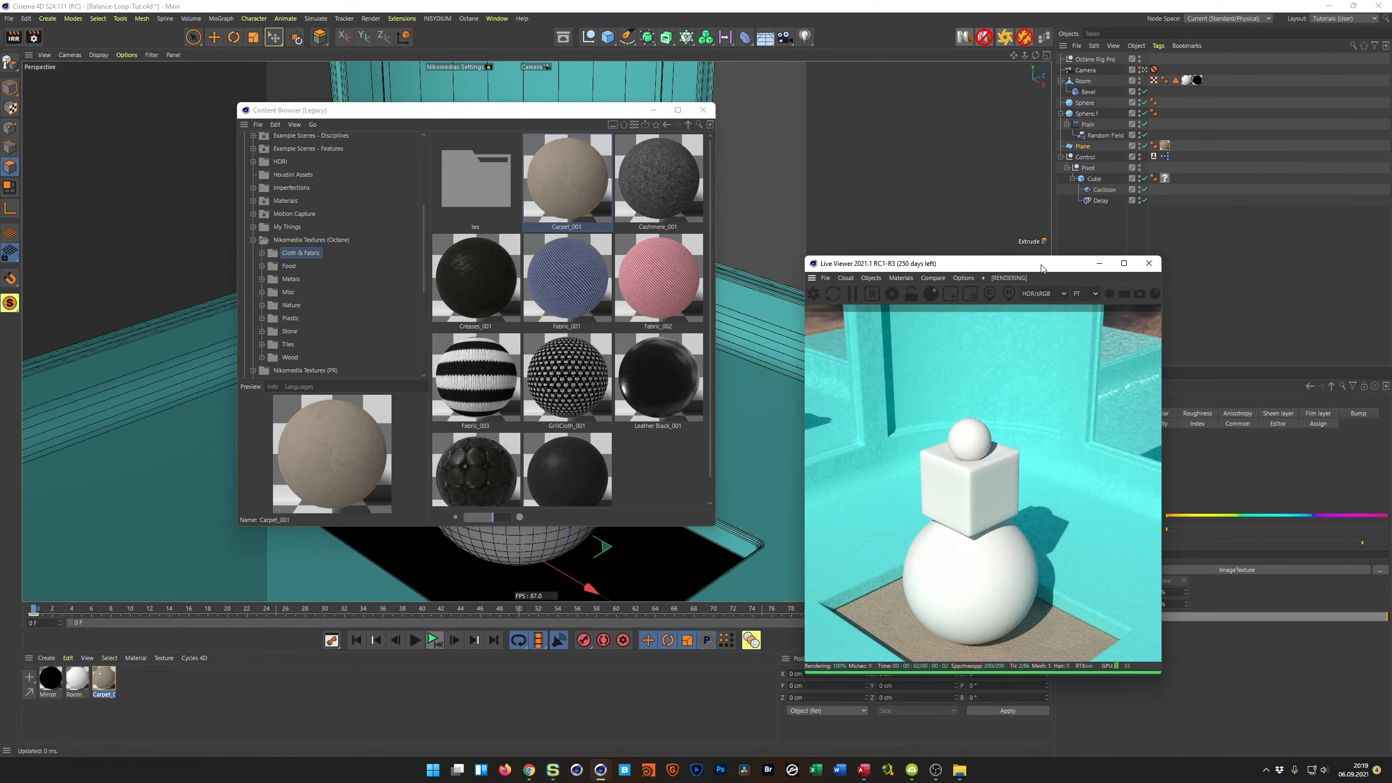
pyautogui.click(703, 110)
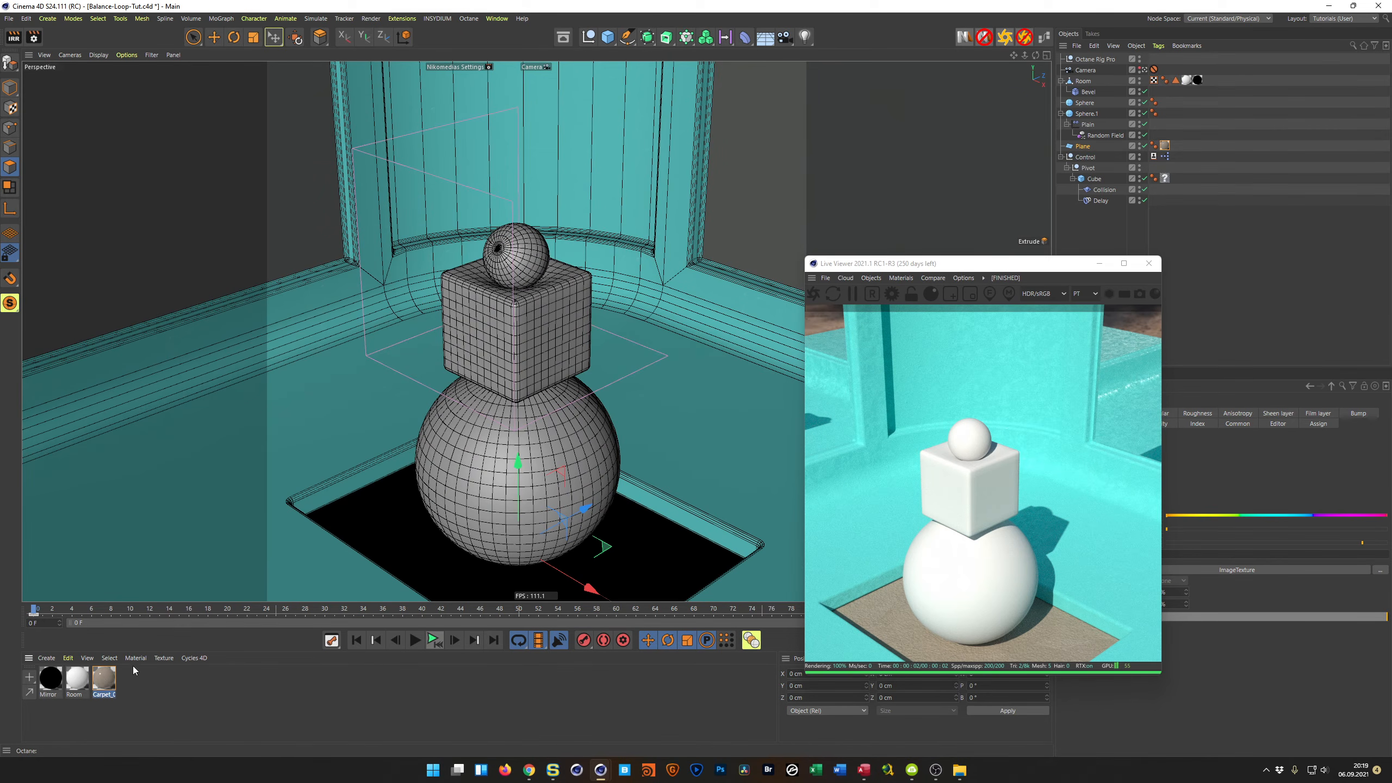
pyautogui.click(1043, 37)
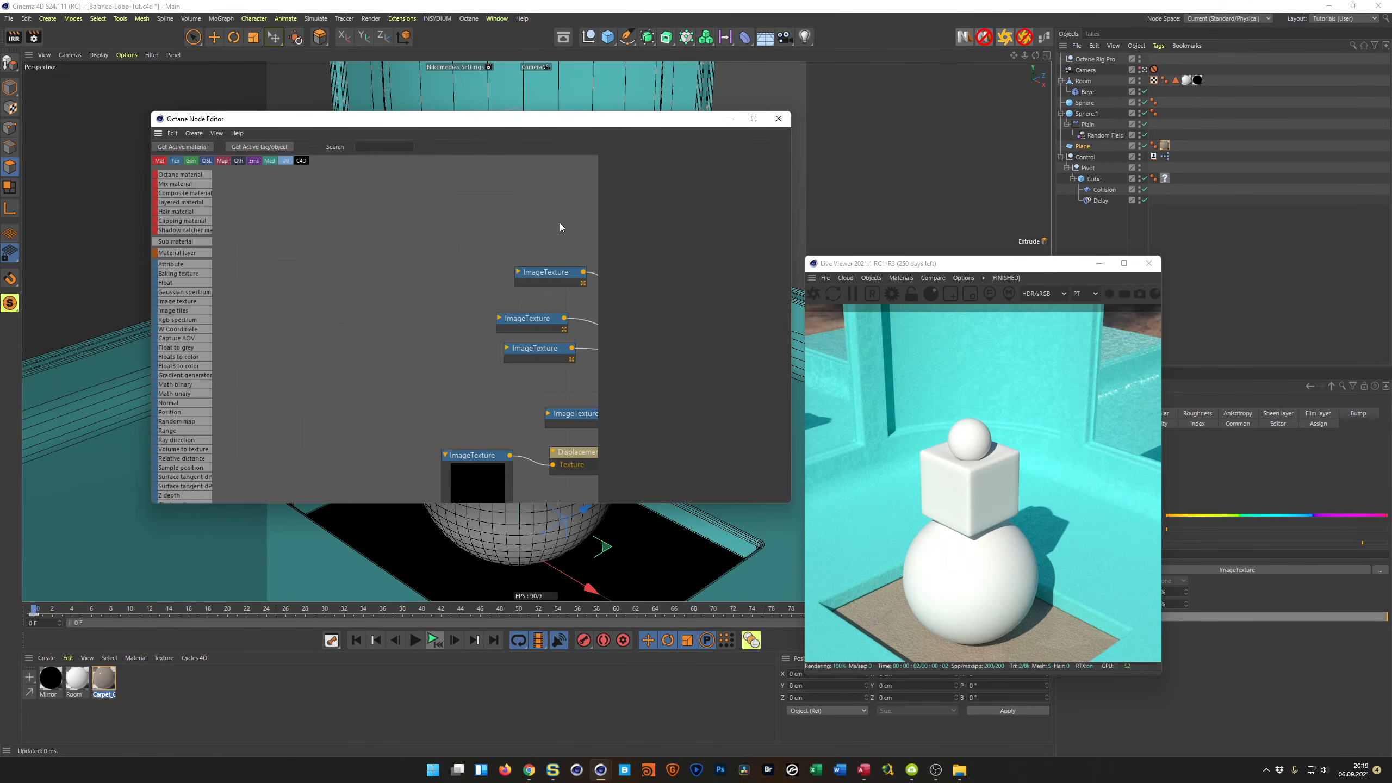
# Set the Type to Float for the ImageTexture nodes feeding the specular, roughness and displacement of Carpet_001
pyautogui.click(367, 228)
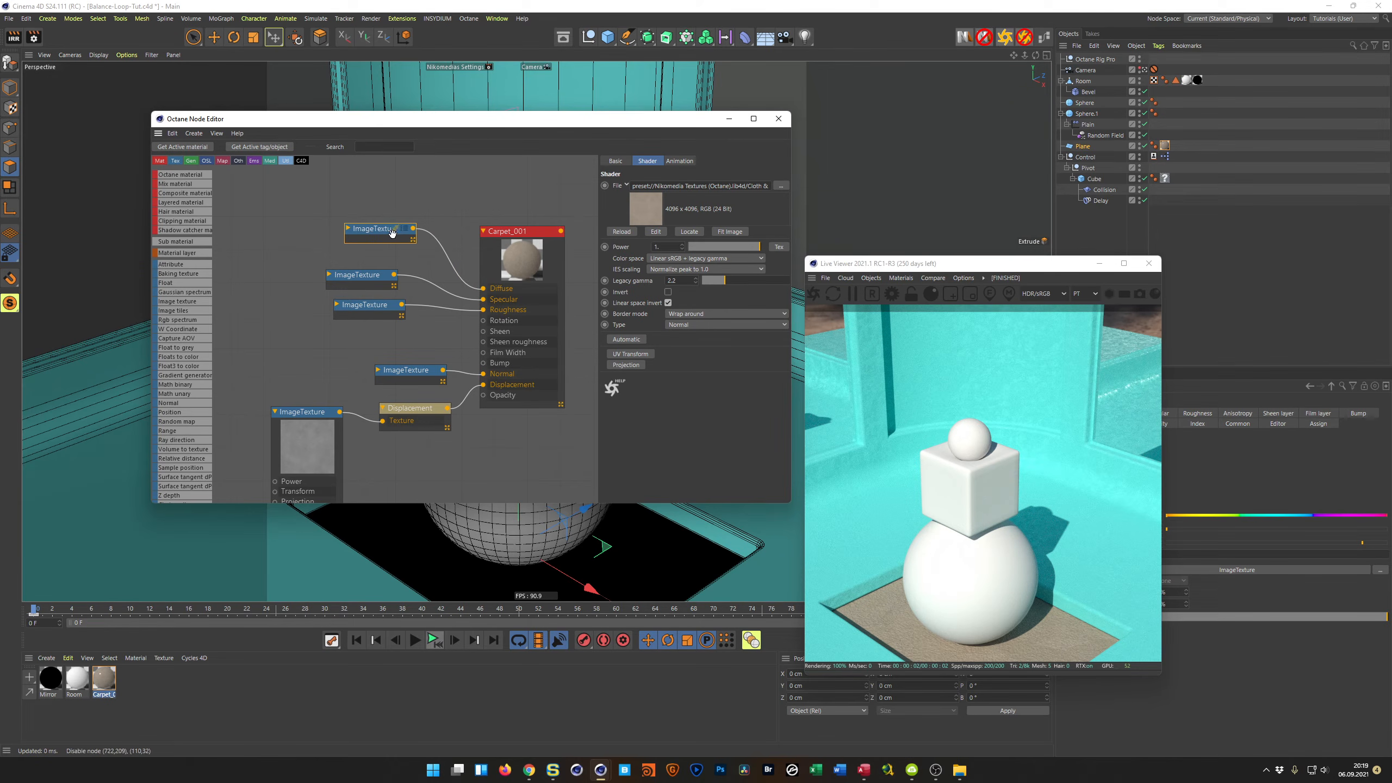
pyautogui.click(353, 275)
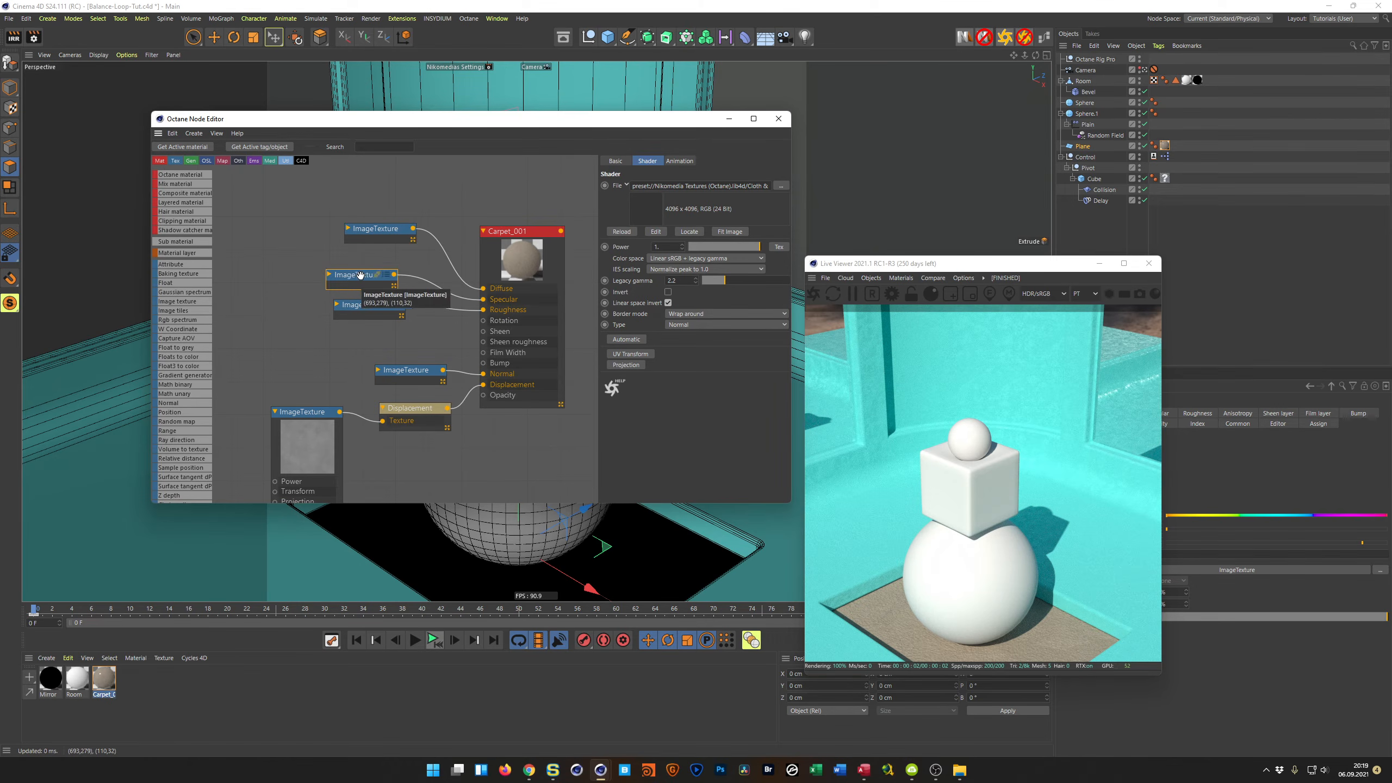
pyautogui.click(724, 324)
pyautogui.click(725, 348)
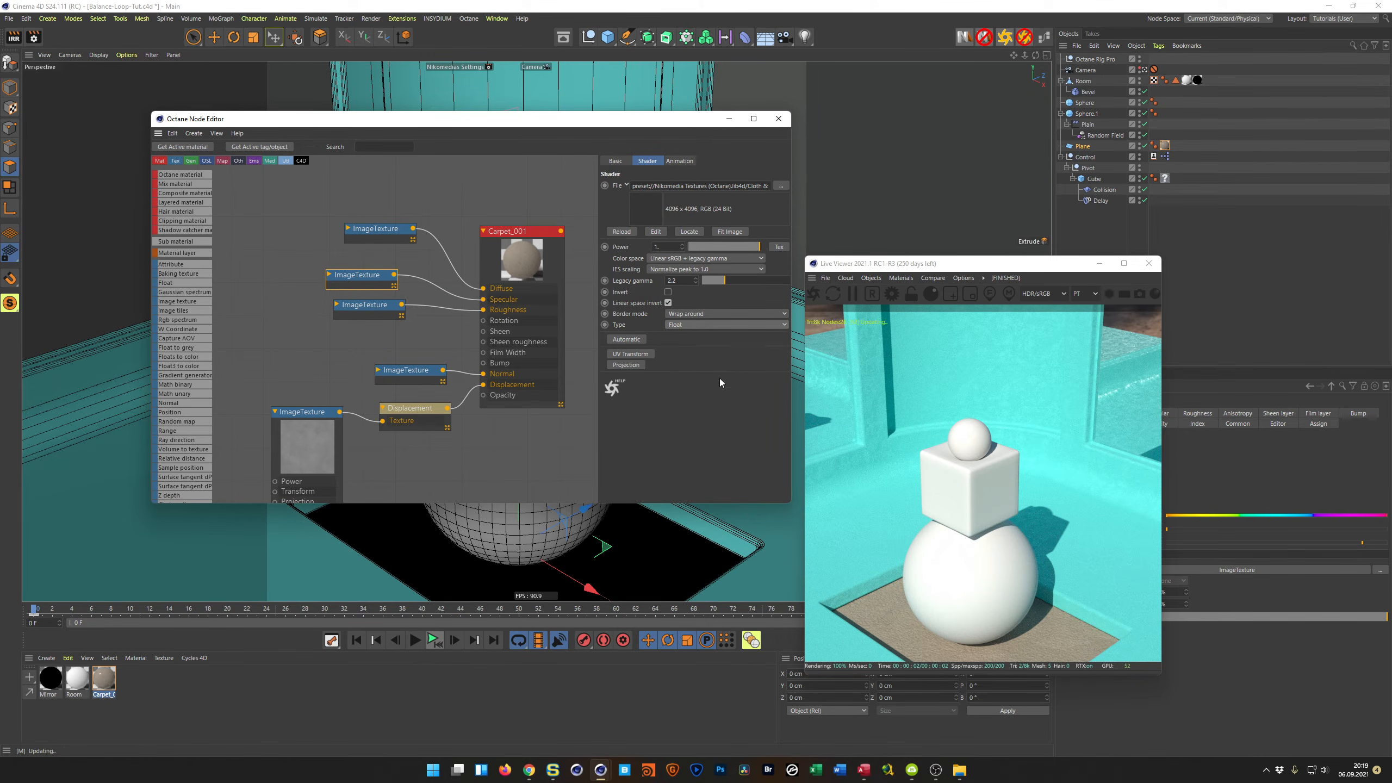
pyautogui.click(393, 308)
pyautogui.click(717, 324)
pyautogui.click(693, 348)
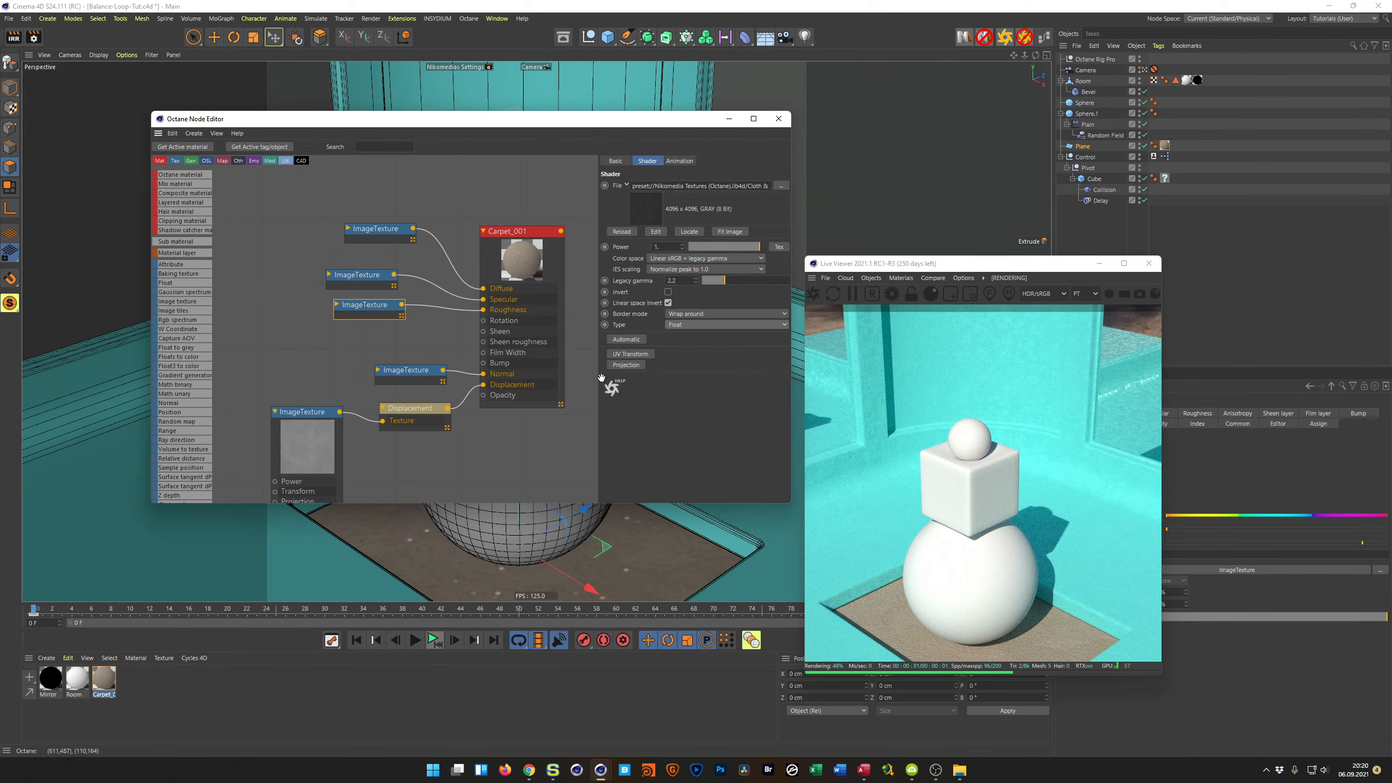
pyautogui.click(715, 324)
pyautogui.click(718, 348)
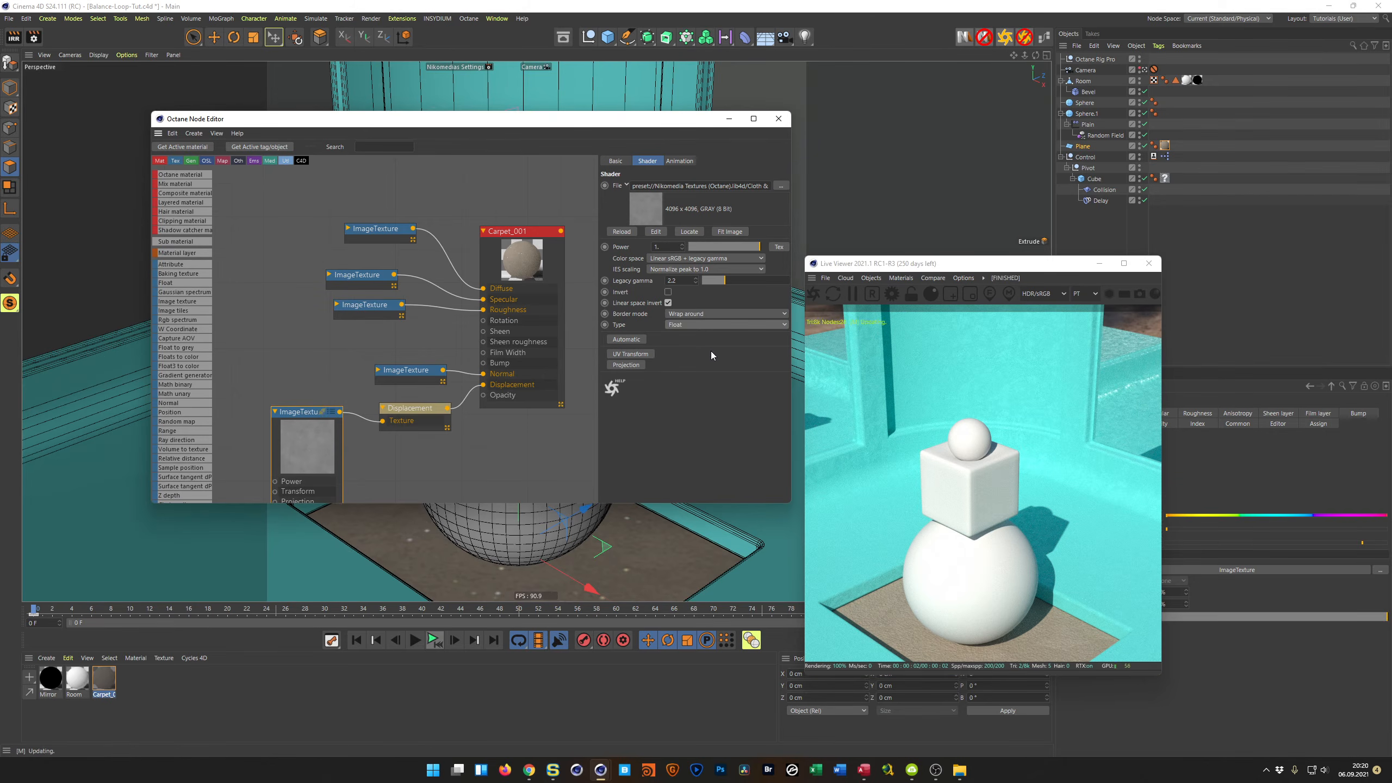
# Insert a Color correction node between the diffuse ImageTexture and Carpet_001, and space out the neighbouring texture nodes
pyautogui.moveTo(386, 231); pyautogui.dragTo(305, 209)
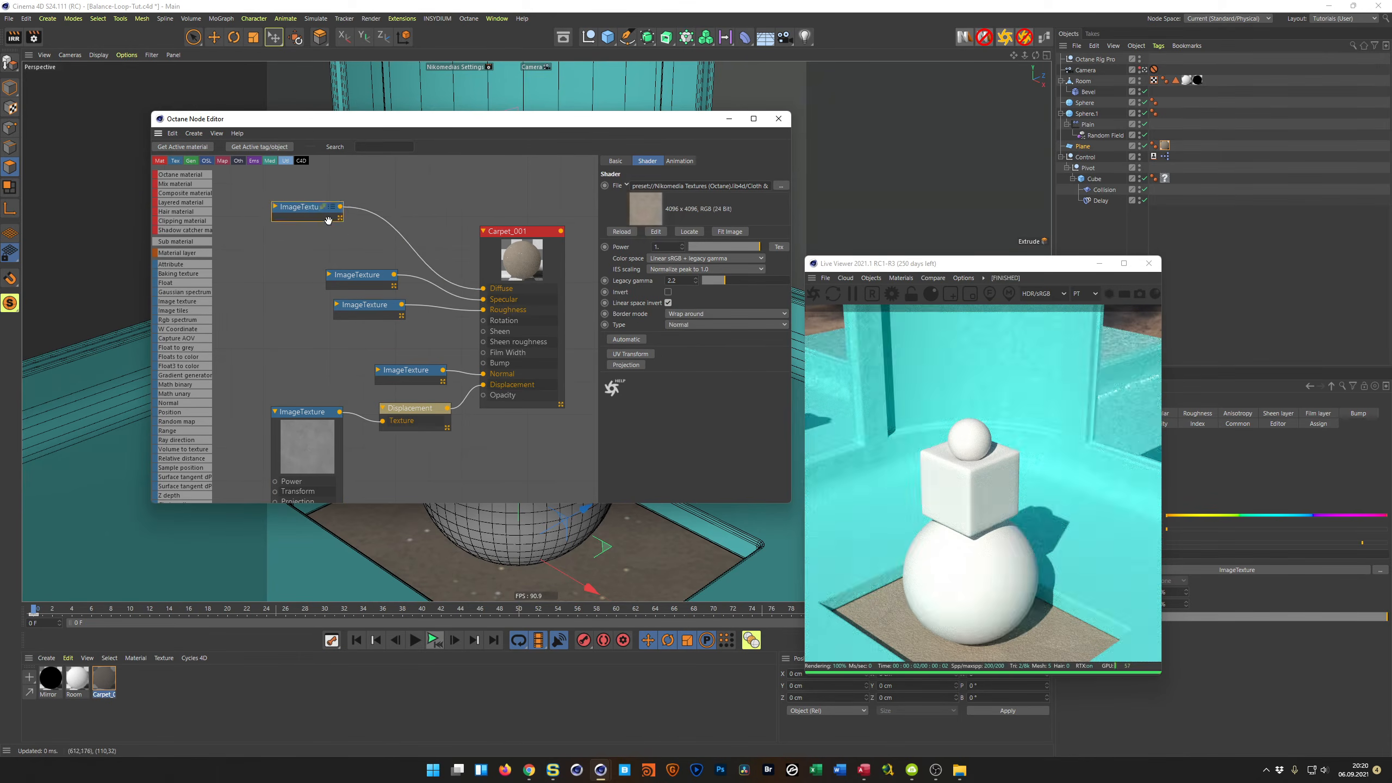
pyautogui.click(411, 246)
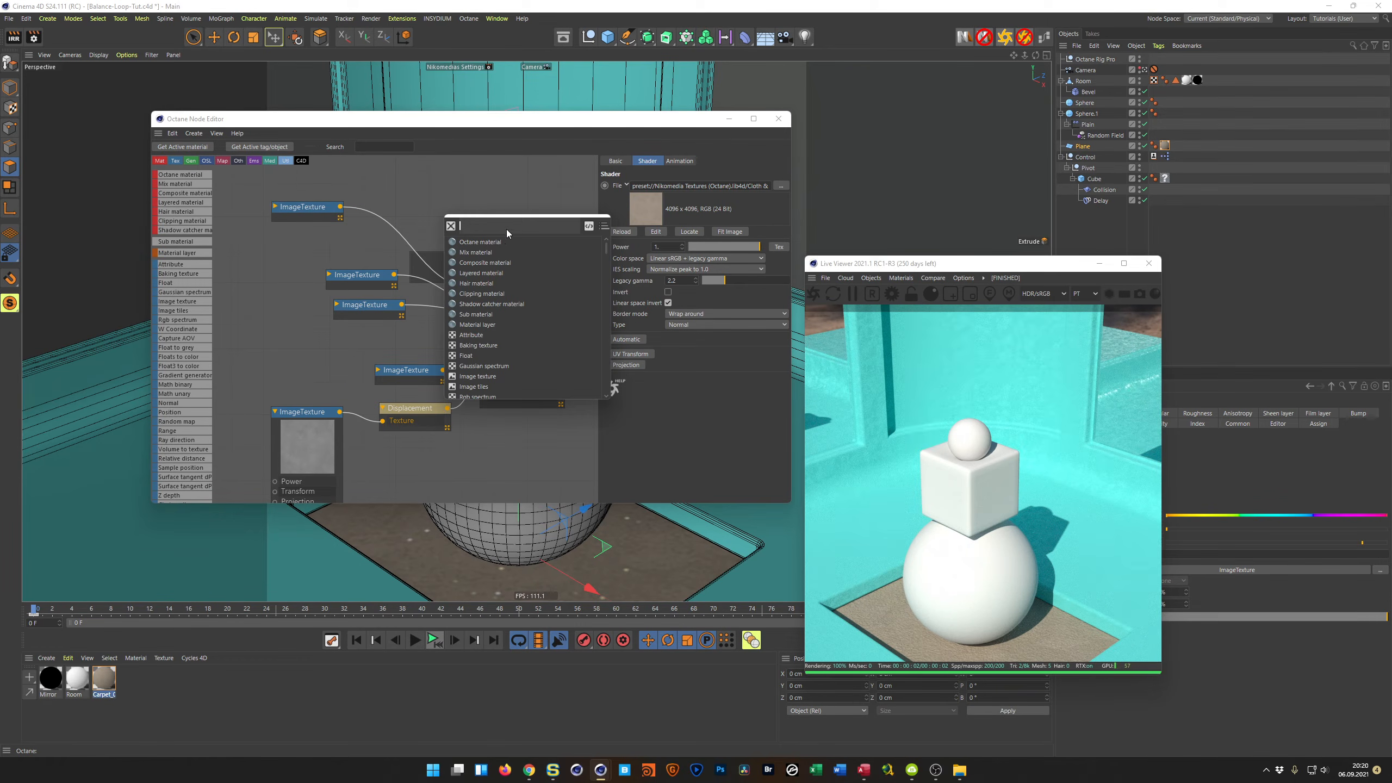
pyautogui.write('COLOR')
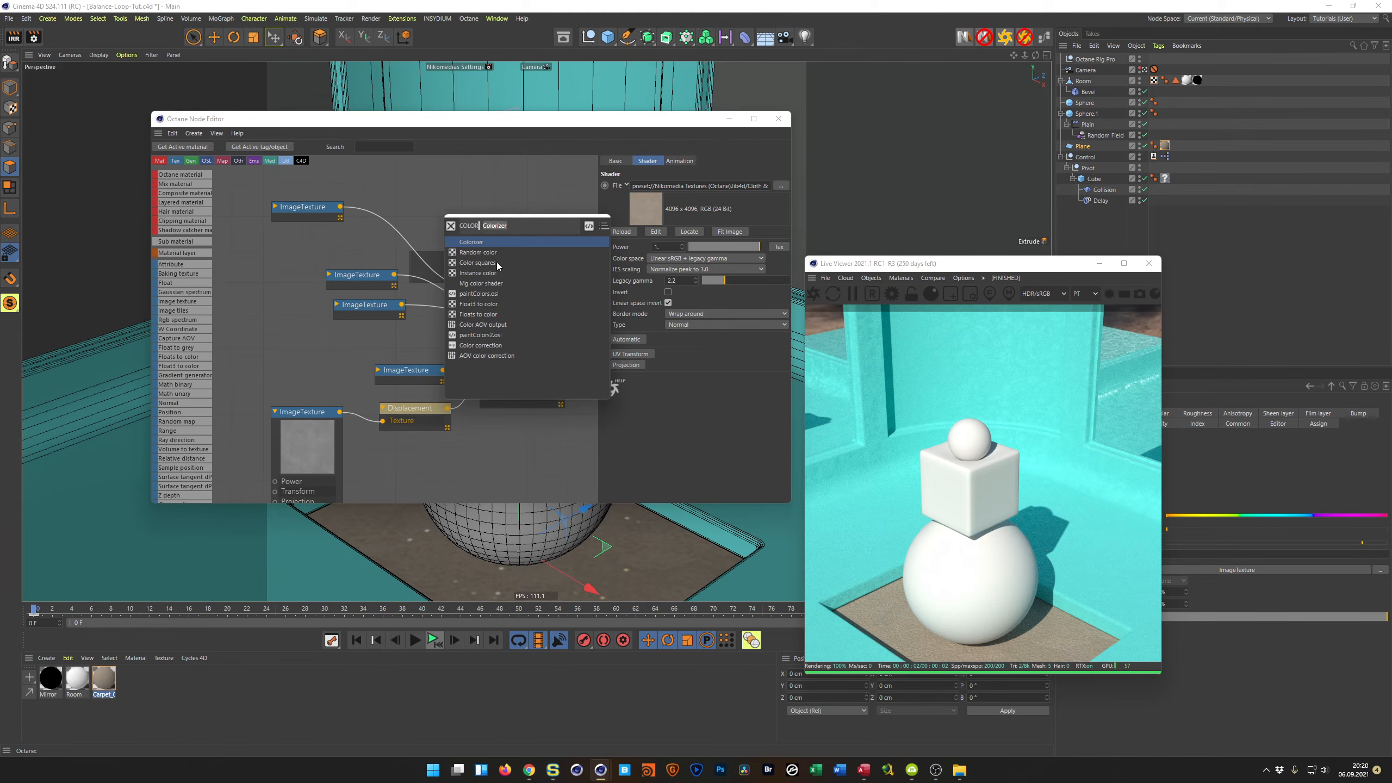
pyautogui.click(480, 345)
pyautogui.moveTo(433, 249); pyautogui.dragTo(435, 175)
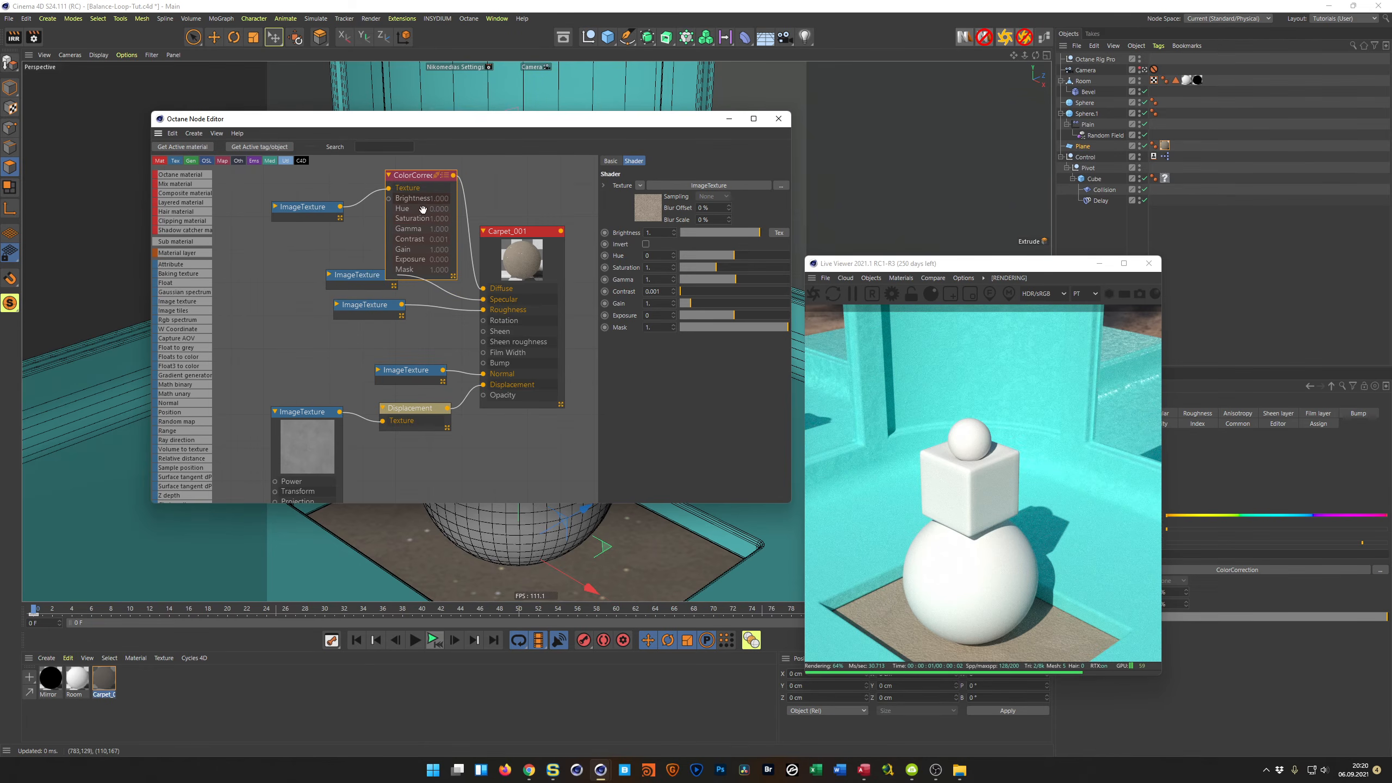
pyautogui.moveTo(357, 305); pyautogui.dragTo(354, 333)
pyautogui.moveTo(356, 275); pyautogui.dragTo(355, 303)
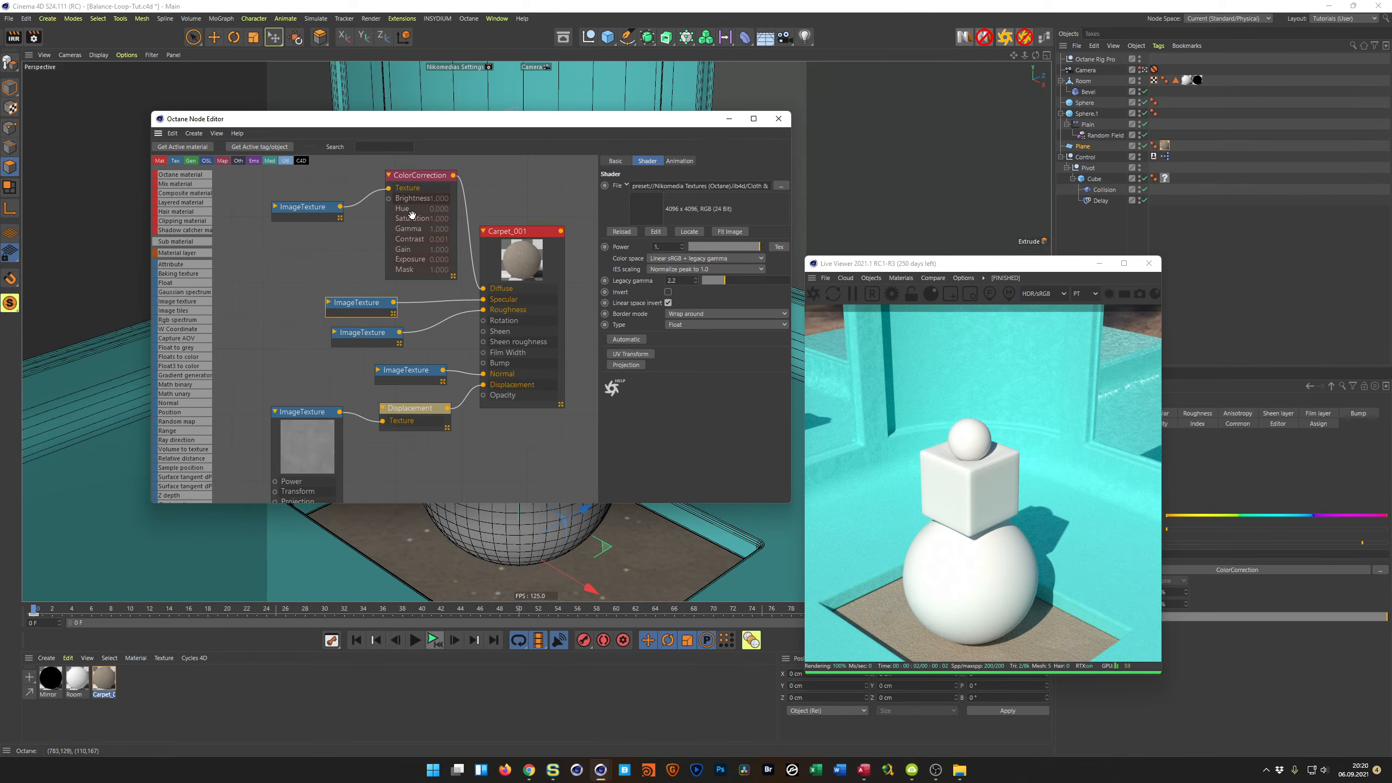
# Tint the carpet red in the ColorCorrection node with saturation about 2.27 and hue about -0.2
pyautogui.click(419, 180)
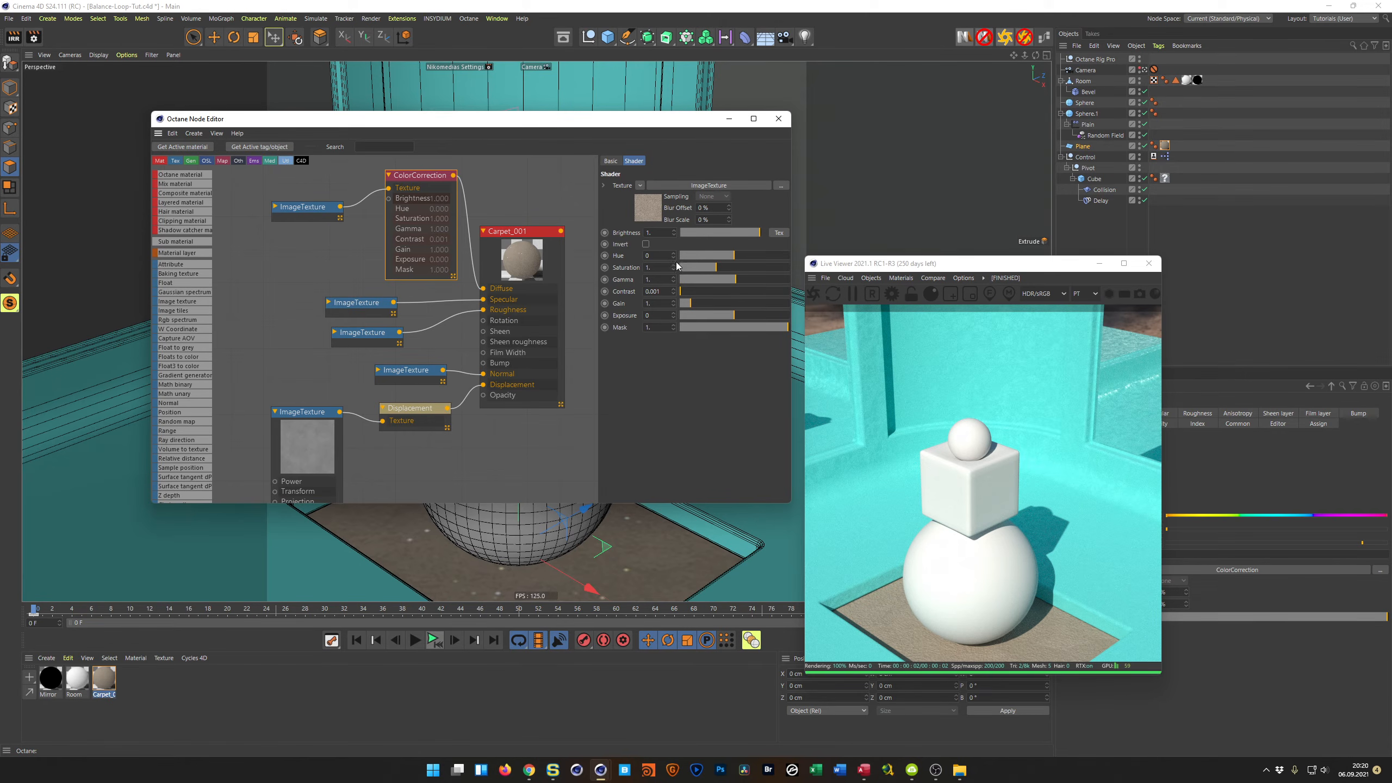
pyautogui.moveTo(717, 267); pyautogui.dragTo(673, 257)
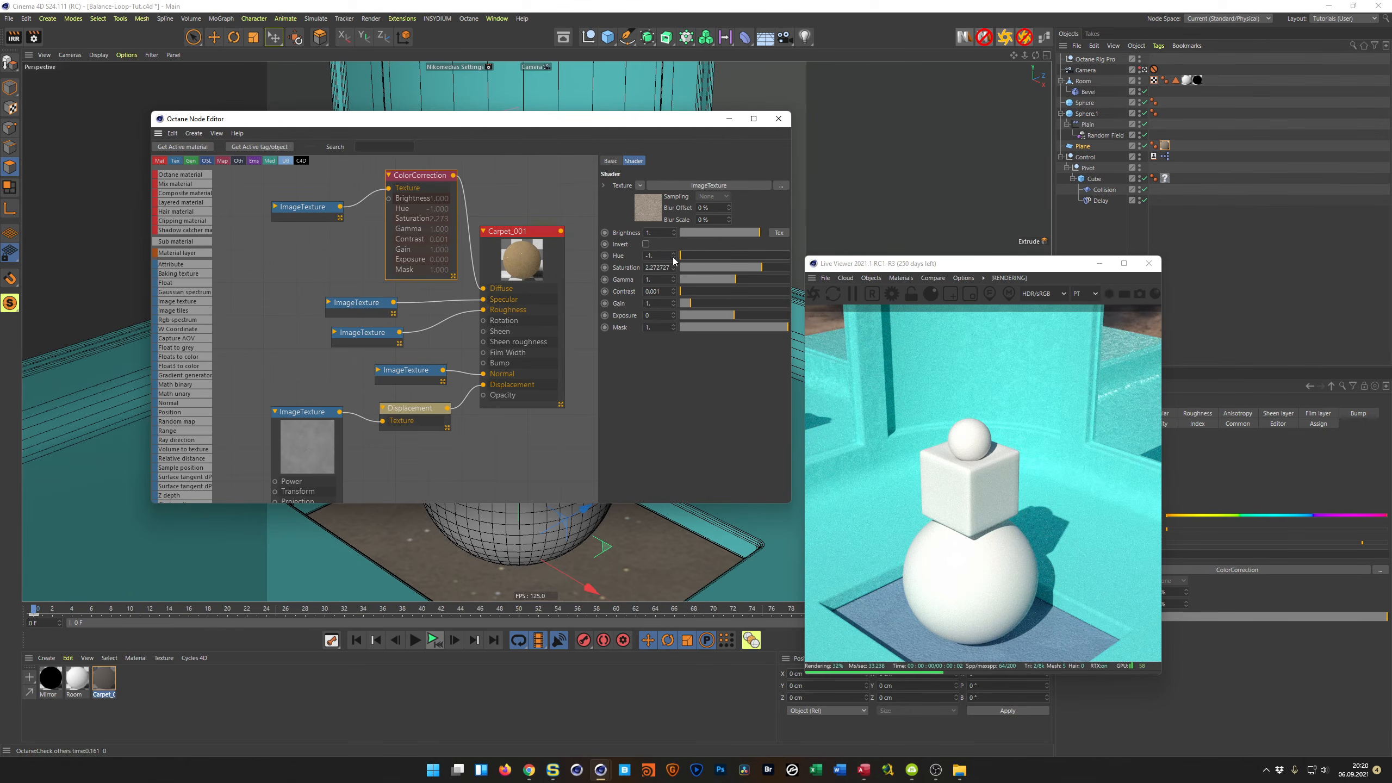
pyautogui.moveTo(680, 257)
pyautogui.mouseDown()
pyautogui.moveTo(720, 258)
pyautogui.moveTo(689, 267)
pyautogui.mouseUp()
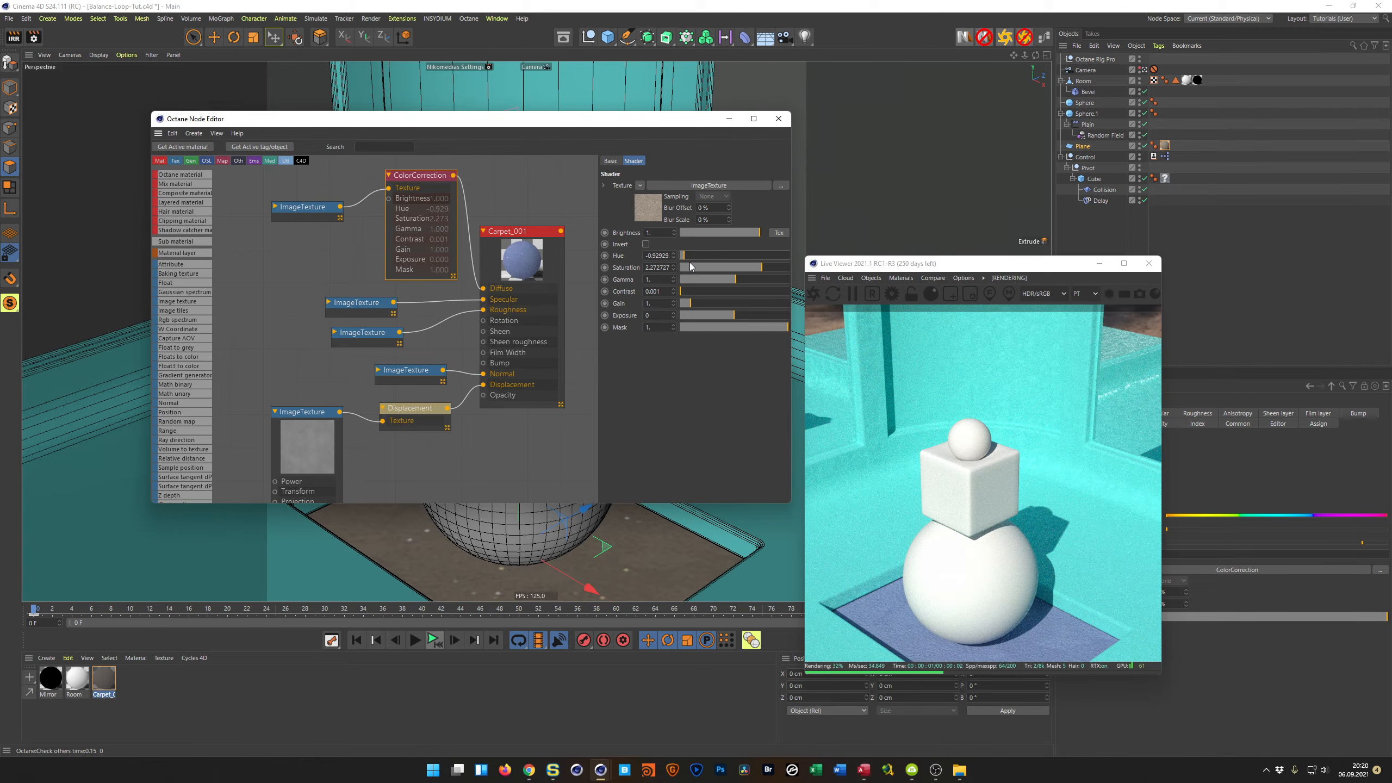
pyautogui.moveTo(714, 258)
pyautogui.mouseDown()
pyautogui.moveTo(806, 263)
pyautogui.moveTo(723, 262)
pyautogui.mouseUp()
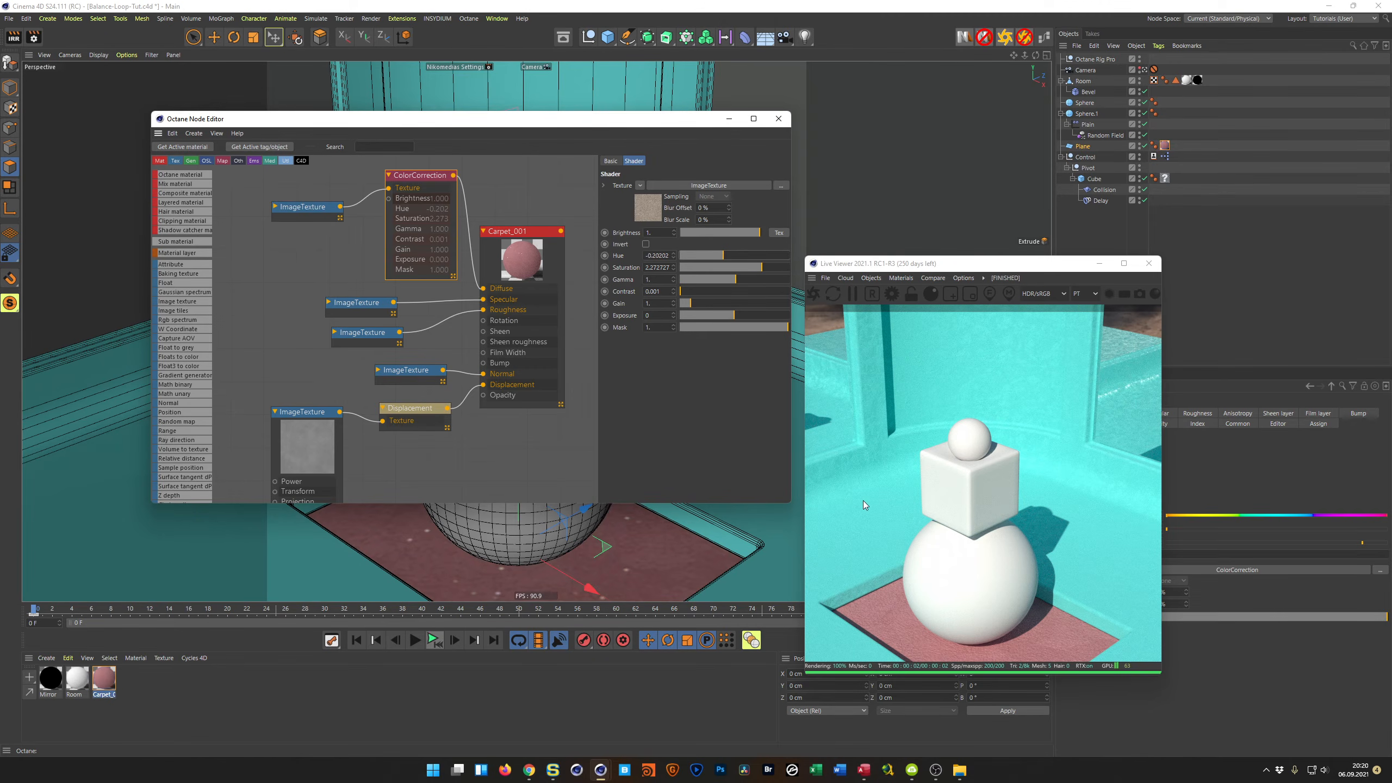
# Move the node editor and Live Viewer windows clear of the timeline and check the carpet render at frames 100 and 0
pyautogui.moveTo(669, 127); pyautogui.dragTo(594, 92)
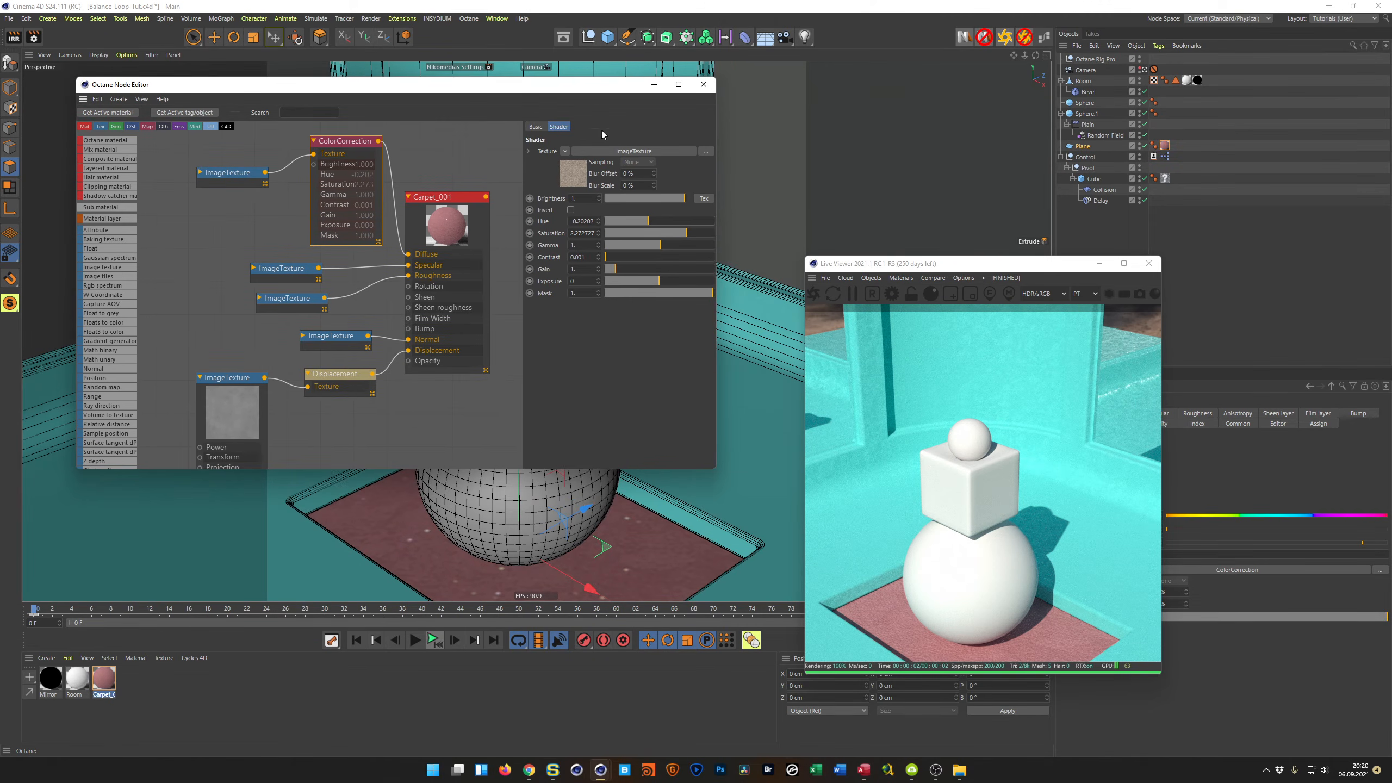
pyautogui.moveTo(950, 268); pyautogui.dragTo(1069, 166)
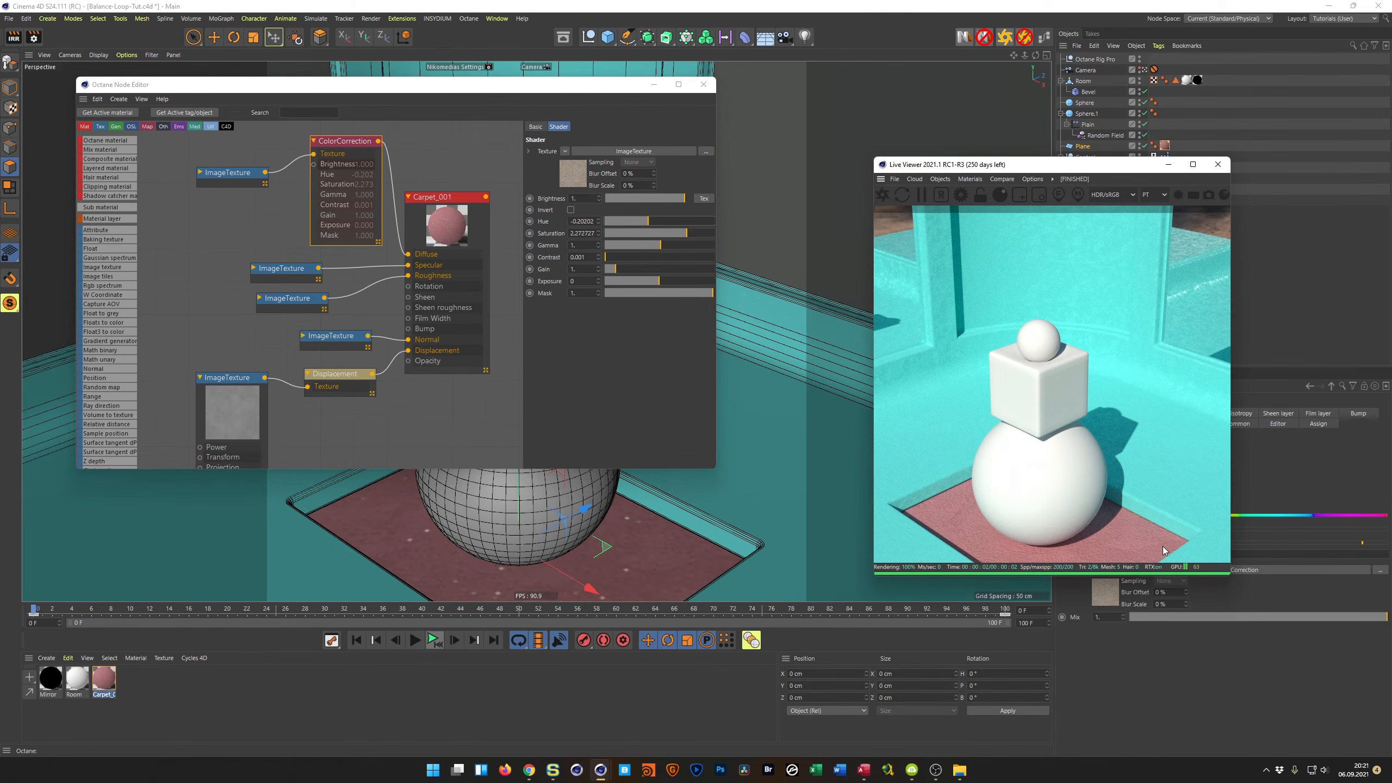
pyautogui.doubleClick(1020, 610)
pyautogui.write('100')
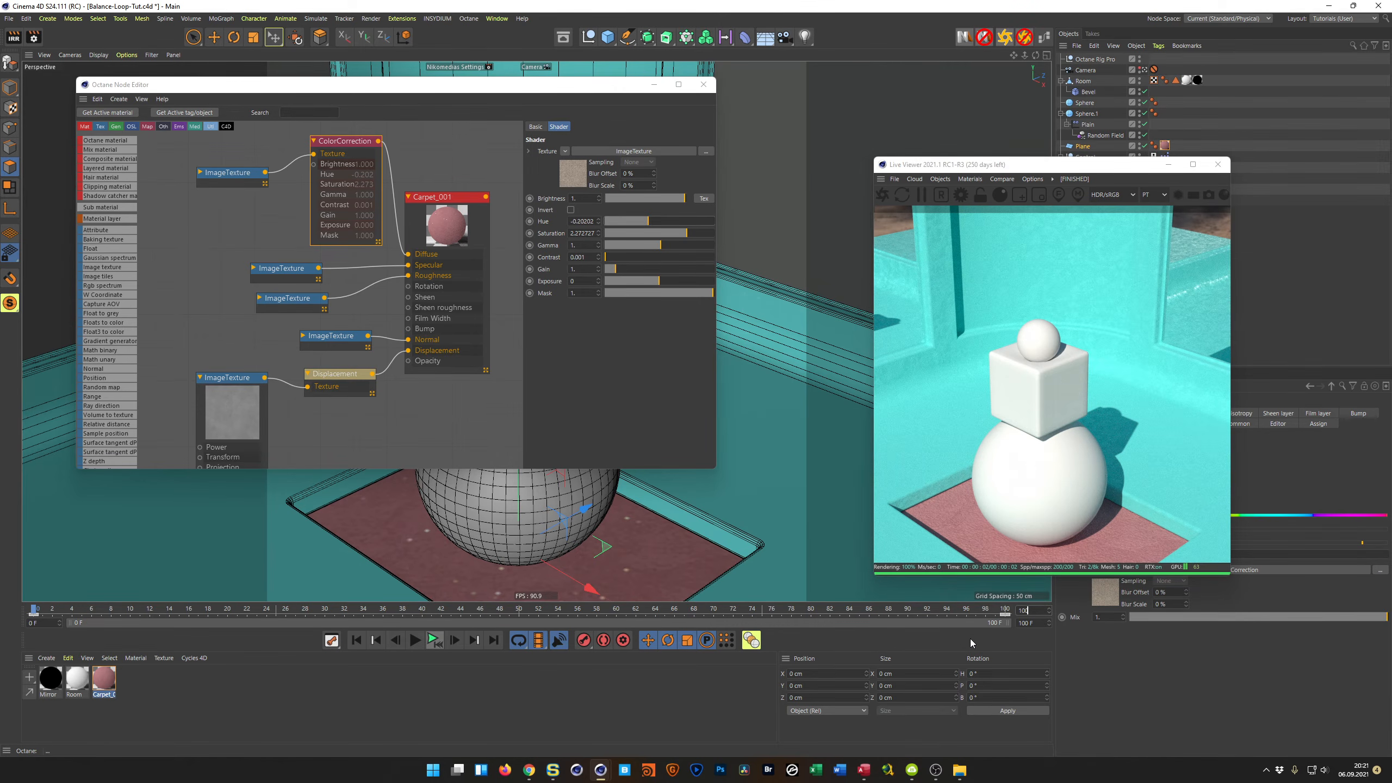
pyautogui.press('Return')
pyautogui.write('0')
pyautogui.press('Return')
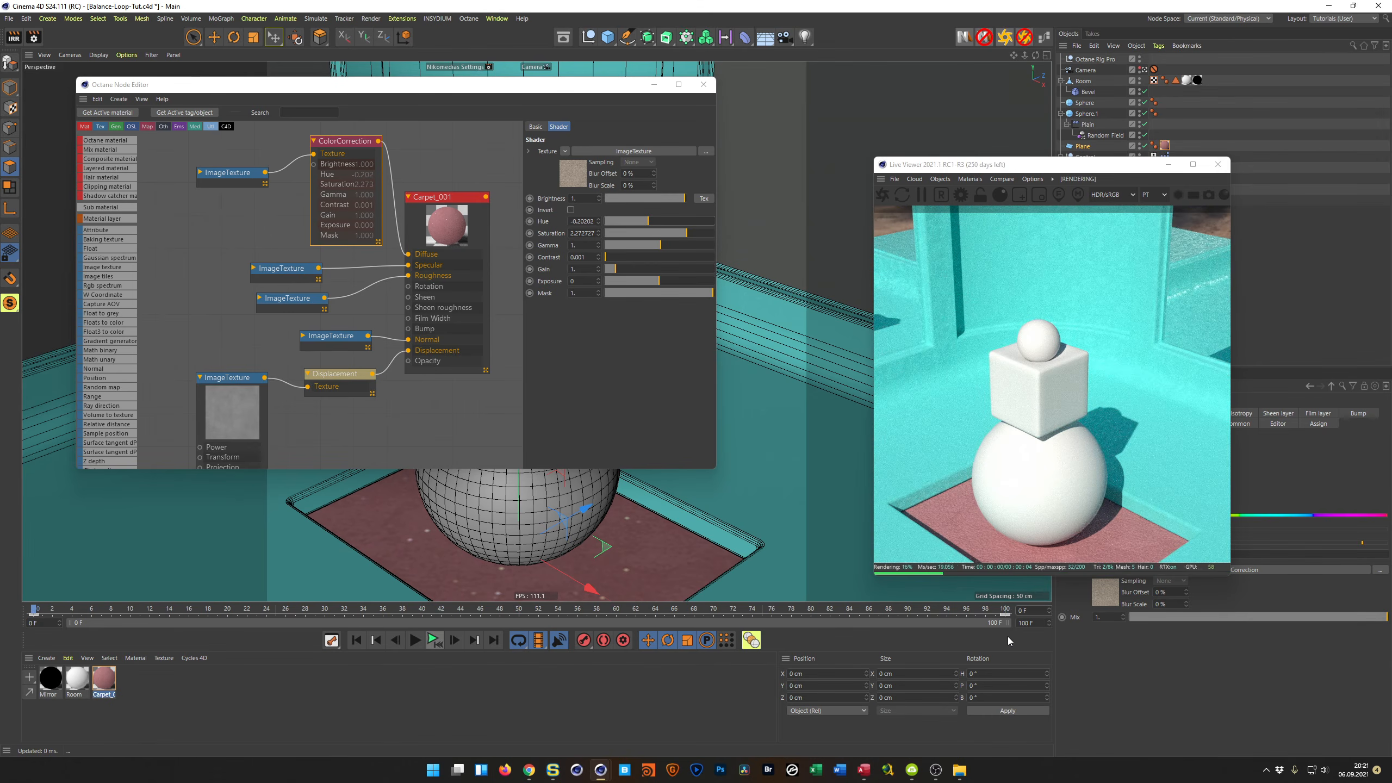
# Uncover the attributes to inspect the coordinates of the Plane's material tag, and go to frame 100
pyautogui.moveTo(1060, 170); pyautogui.dragTo(1118, 172)
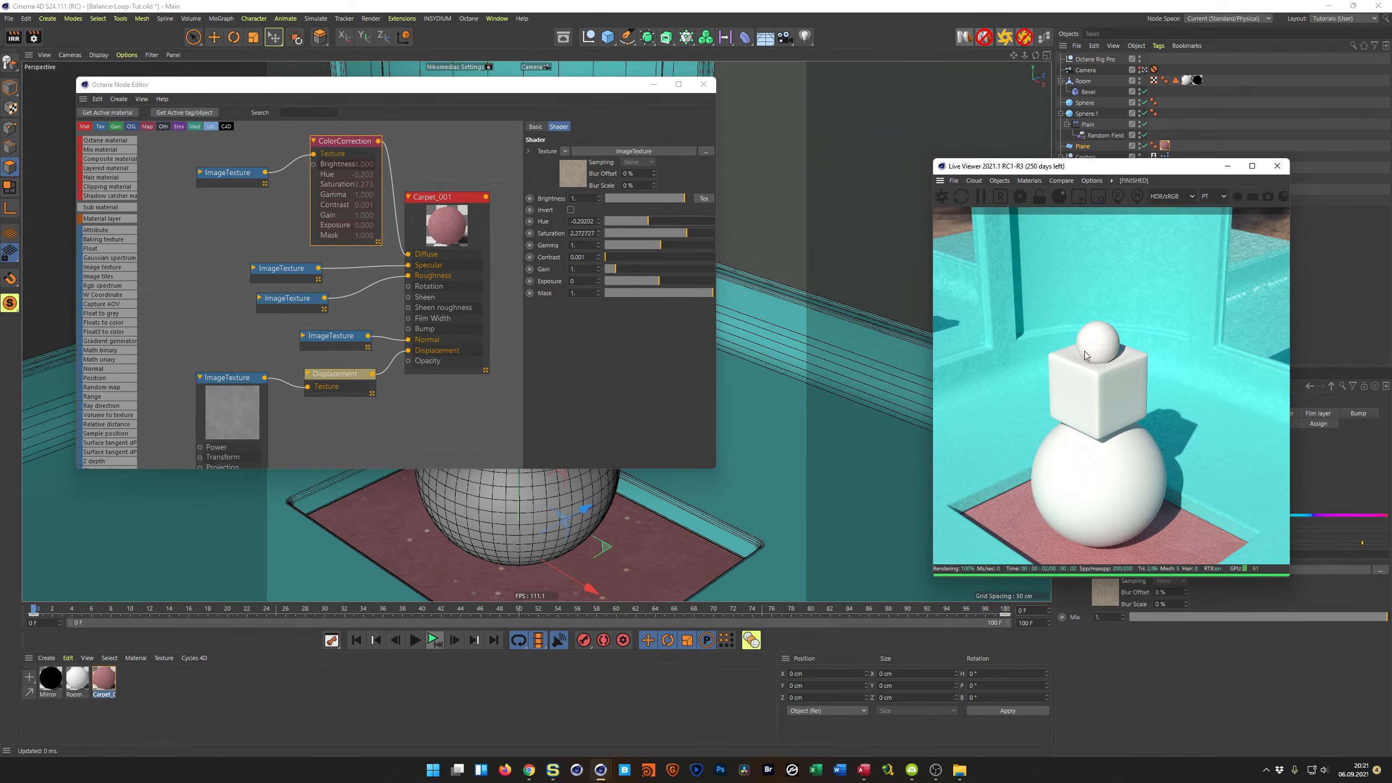
pyautogui.moveTo(1110, 172); pyautogui.dragTo(792, 145)
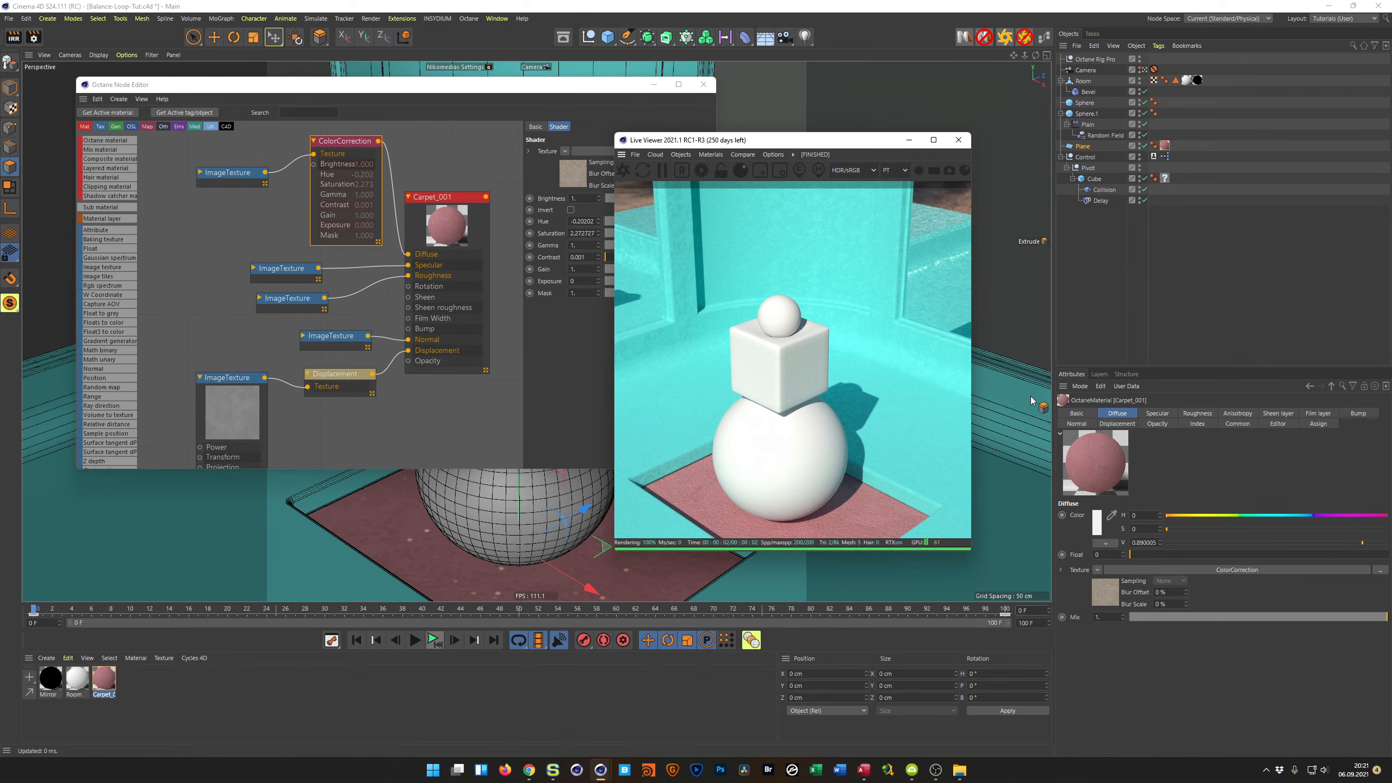
pyautogui.moveTo(853, 145); pyautogui.dragTo(900, 186)
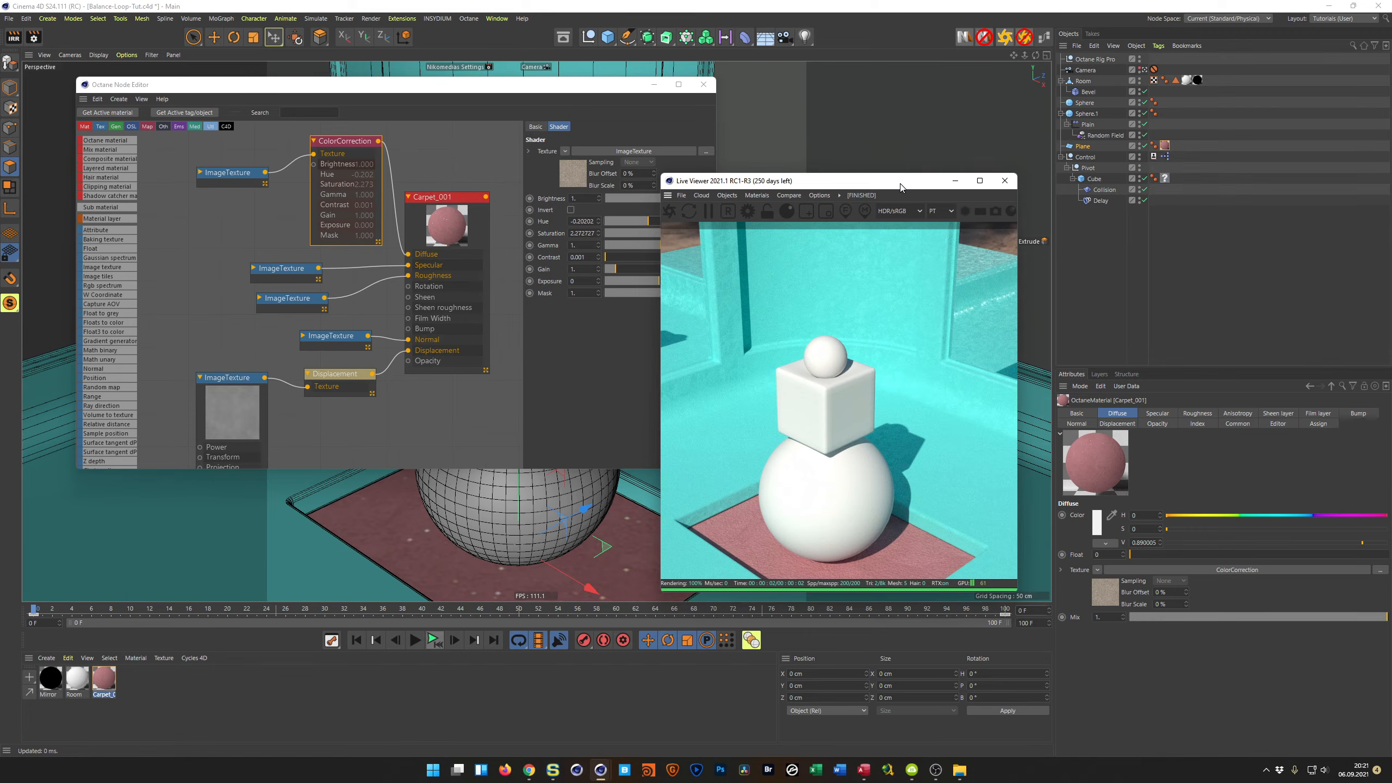
pyautogui.click(1164, 145)
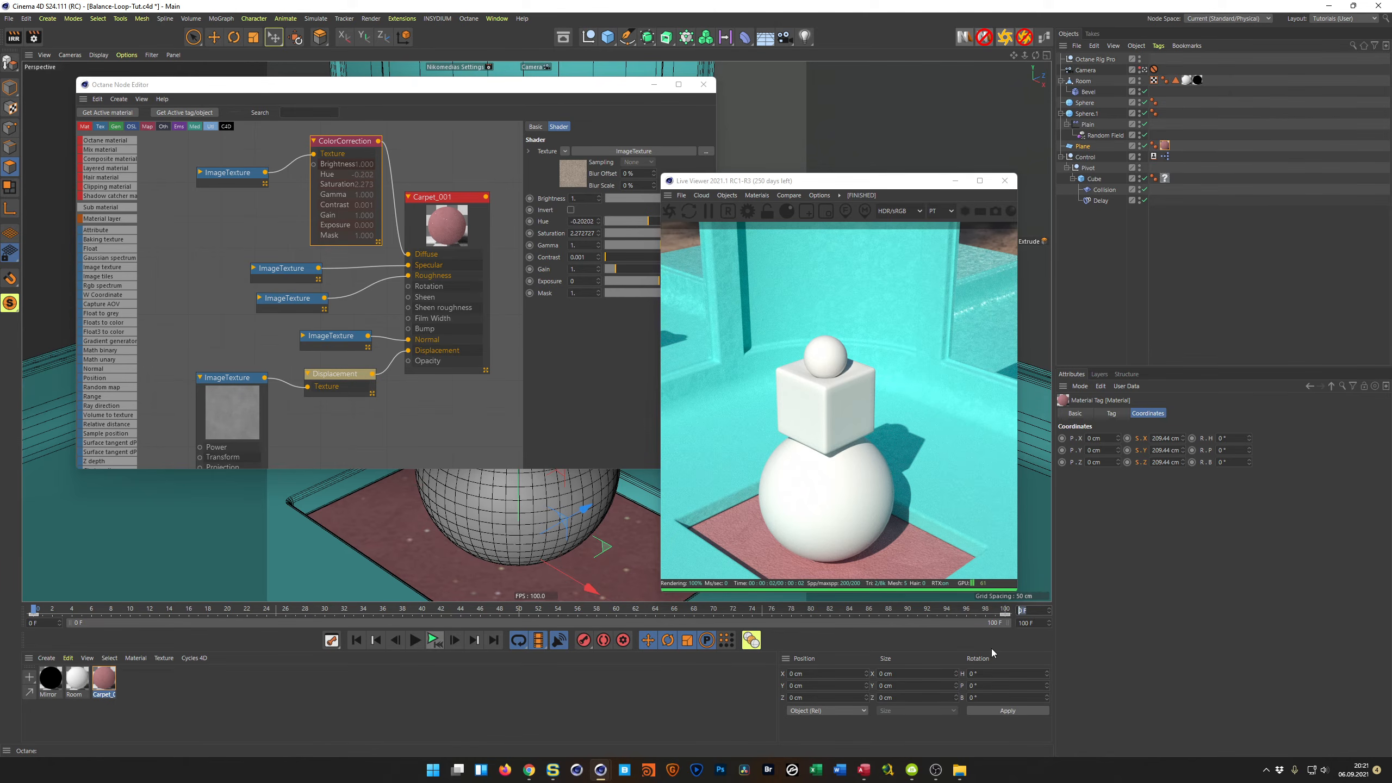
pyautogui.press('Return')
# Rearrange the displacement and diffuse ImageTexture nodes, and expand the diffuse one to show its Transform input
pyautogui.moveTo(227, 377); pyautogui.dragTo(227, 339)
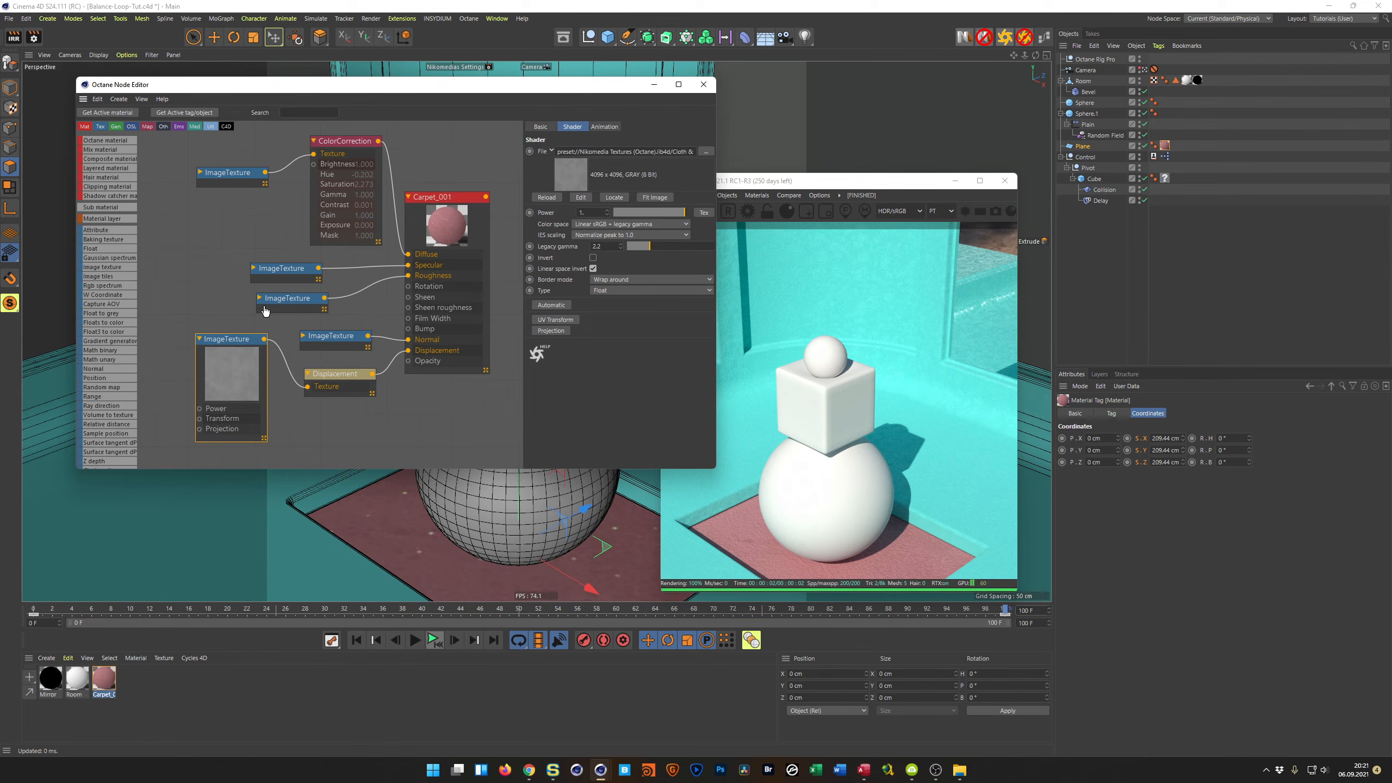
pyautogui.moveTo(213, 175); pyautogui.dragTo(227, 146)
pyautogui.click(198, 175)
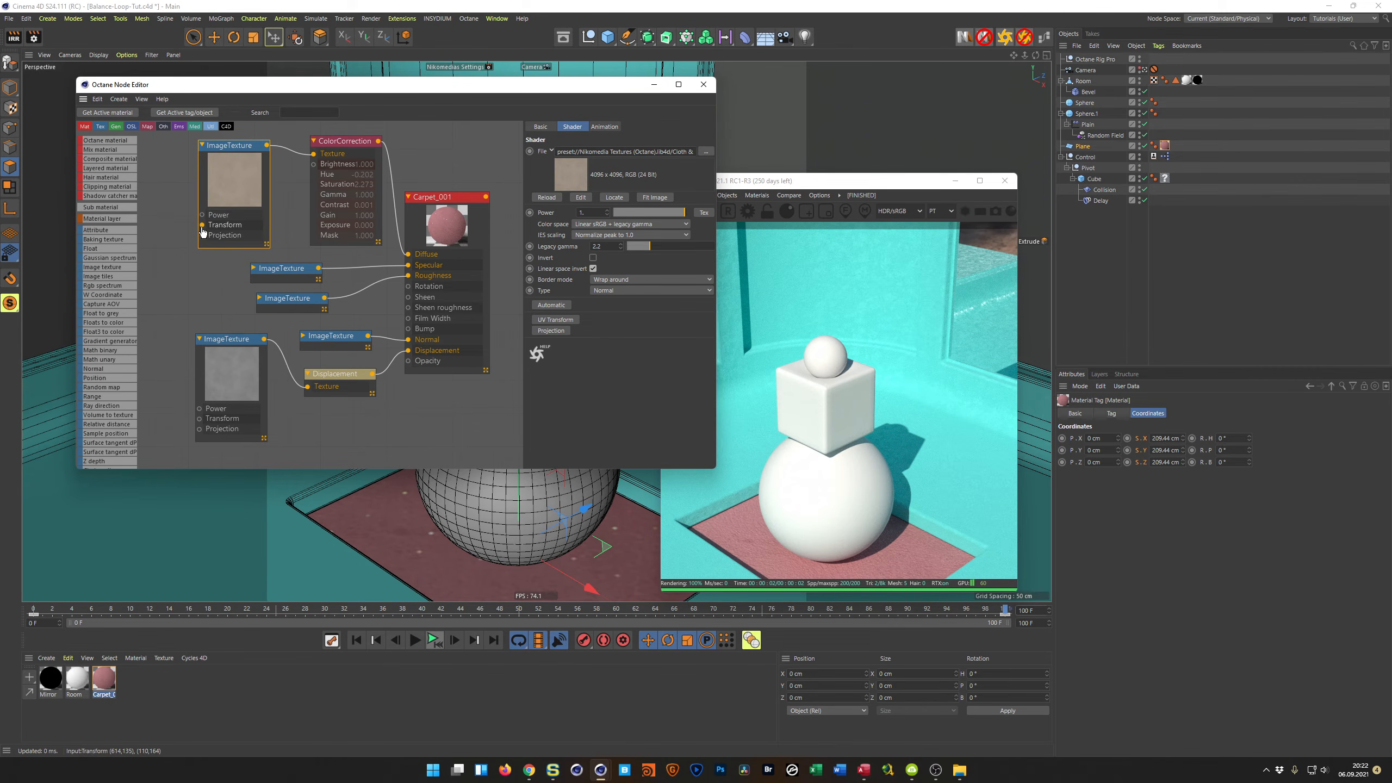
pyautogui.moveTo(202, 224); pyautogui.dragTo(180, 239)
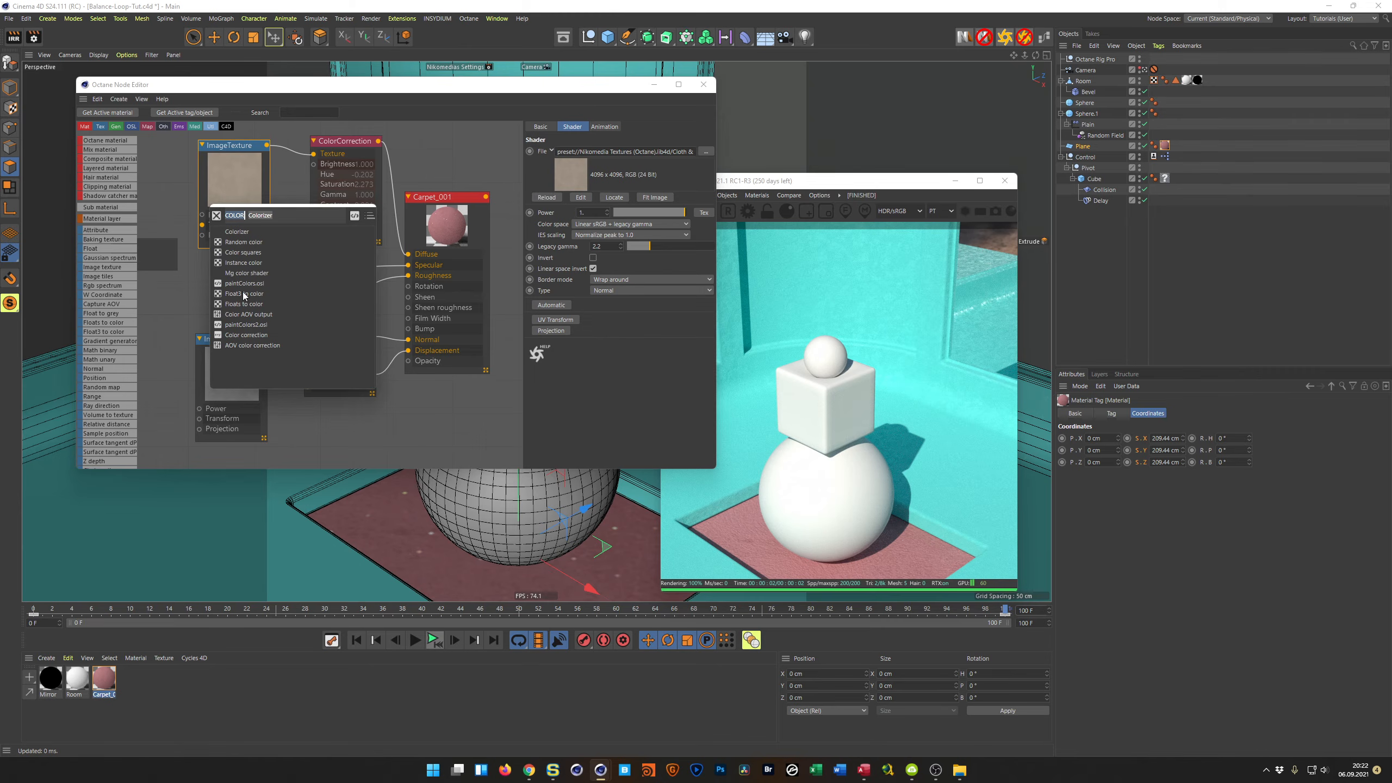
pyautogui.click(192, 296)
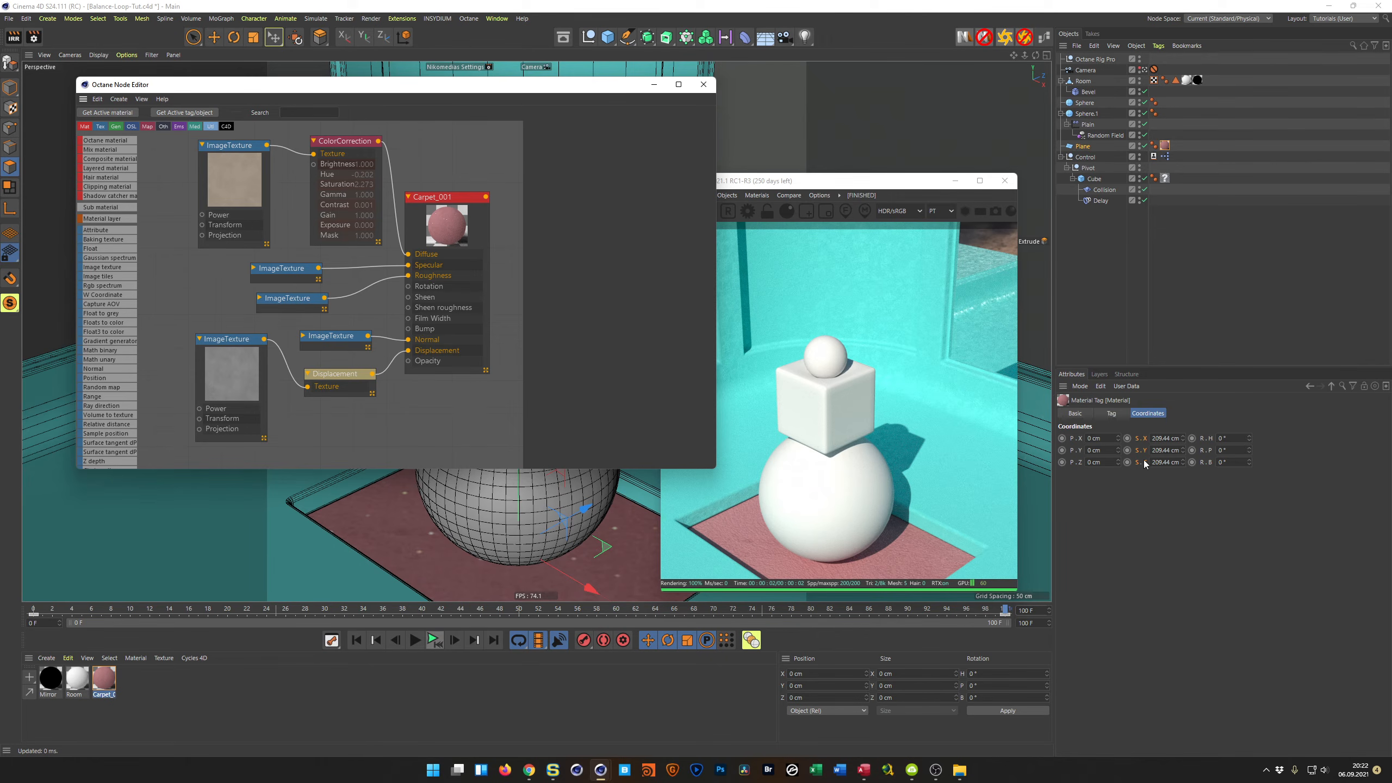
# Set Length U and Length V of the Plane's material tag to 100 %
pyautogui.click(1113, 413)
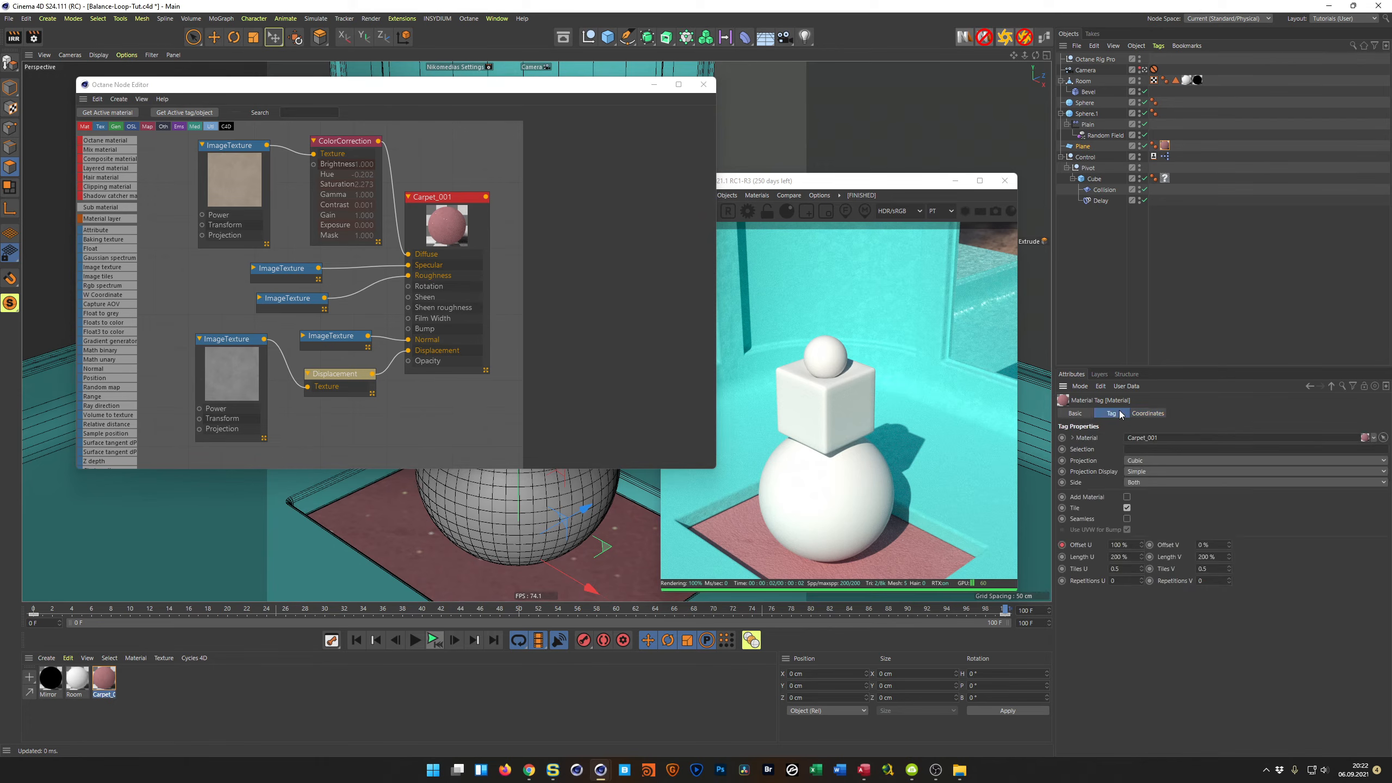
pyautogui.click(1123, 557)
pyautogui.write('100')
pyautogui.press('Return')
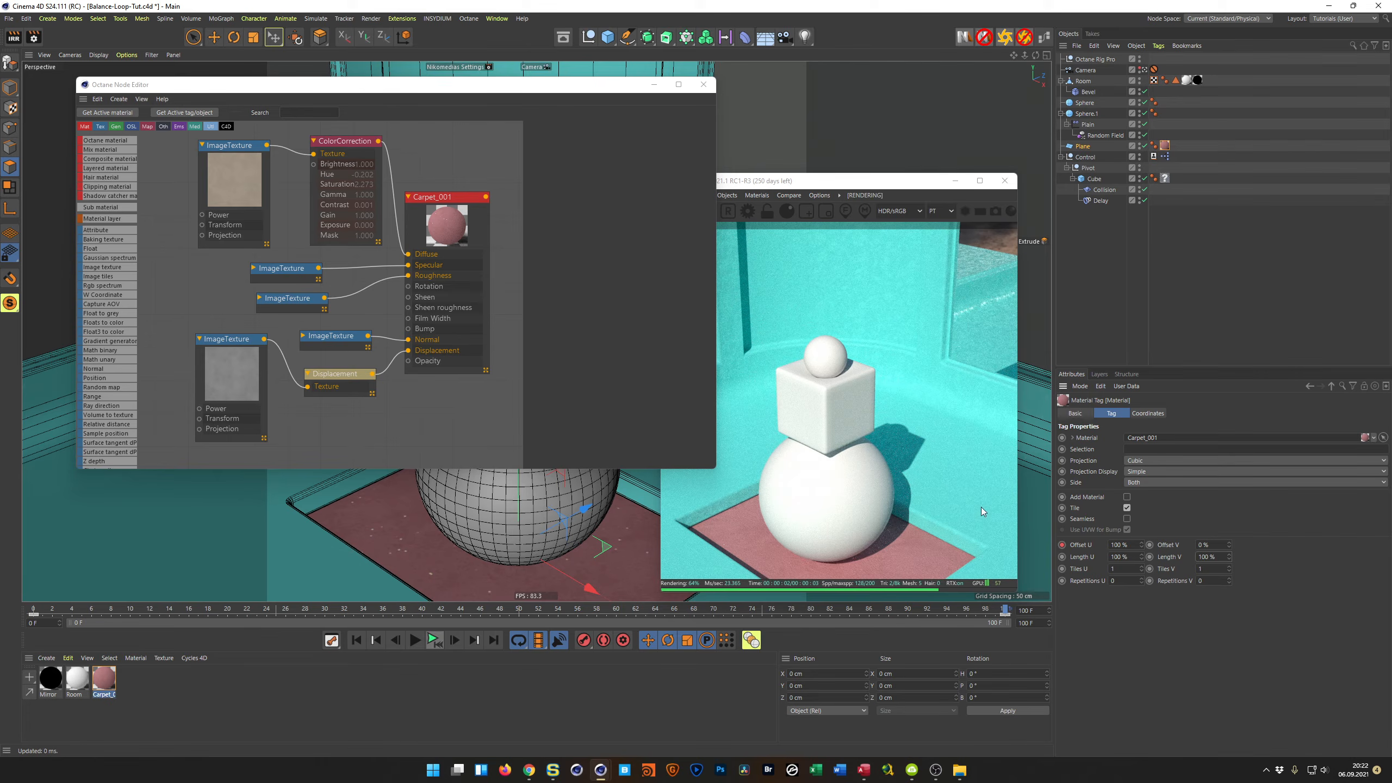
# Compare the carpet texture in the Live Viewer by switching between frames 0 and 100, ending at frame 0
pyautogui.moveTo(895, 188); pyautogui.dragTo(1093, 170)
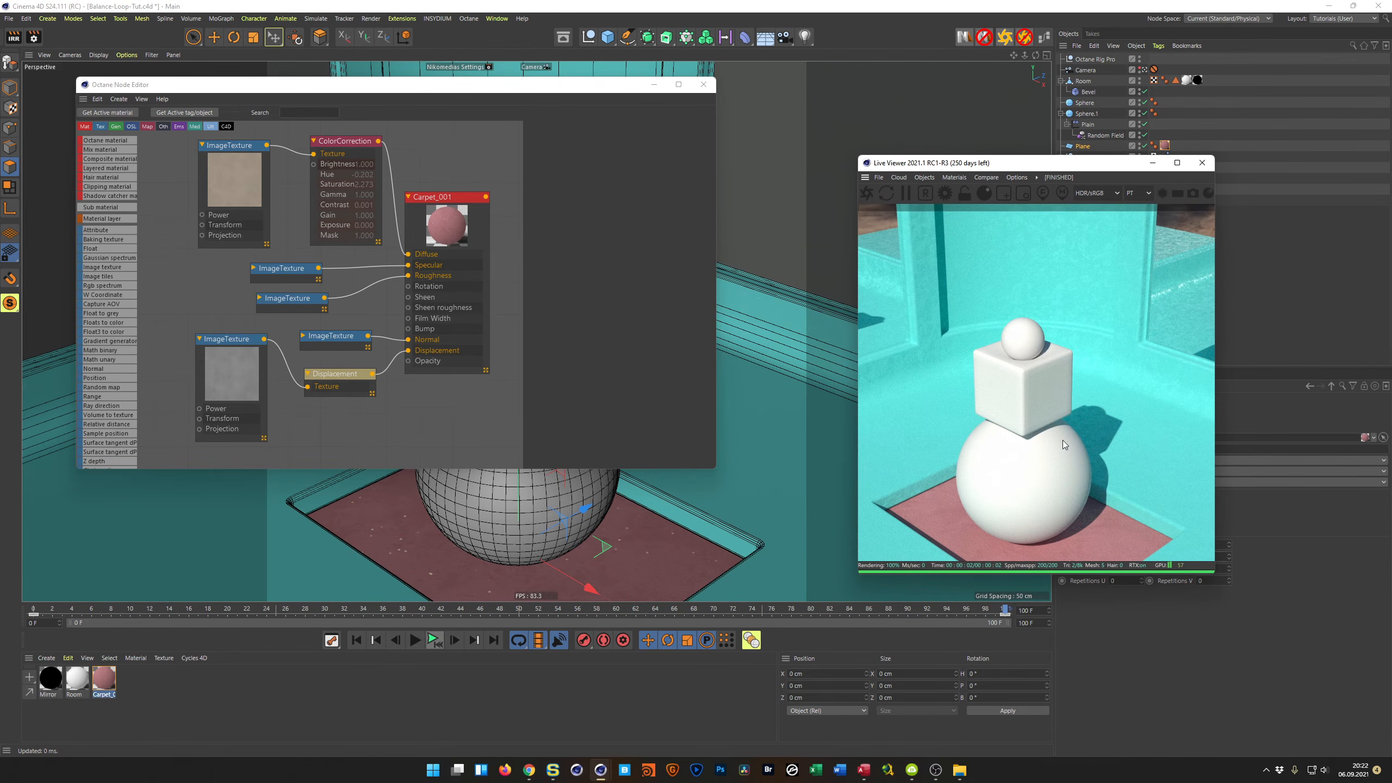
pyautogui.click(1038, 609)
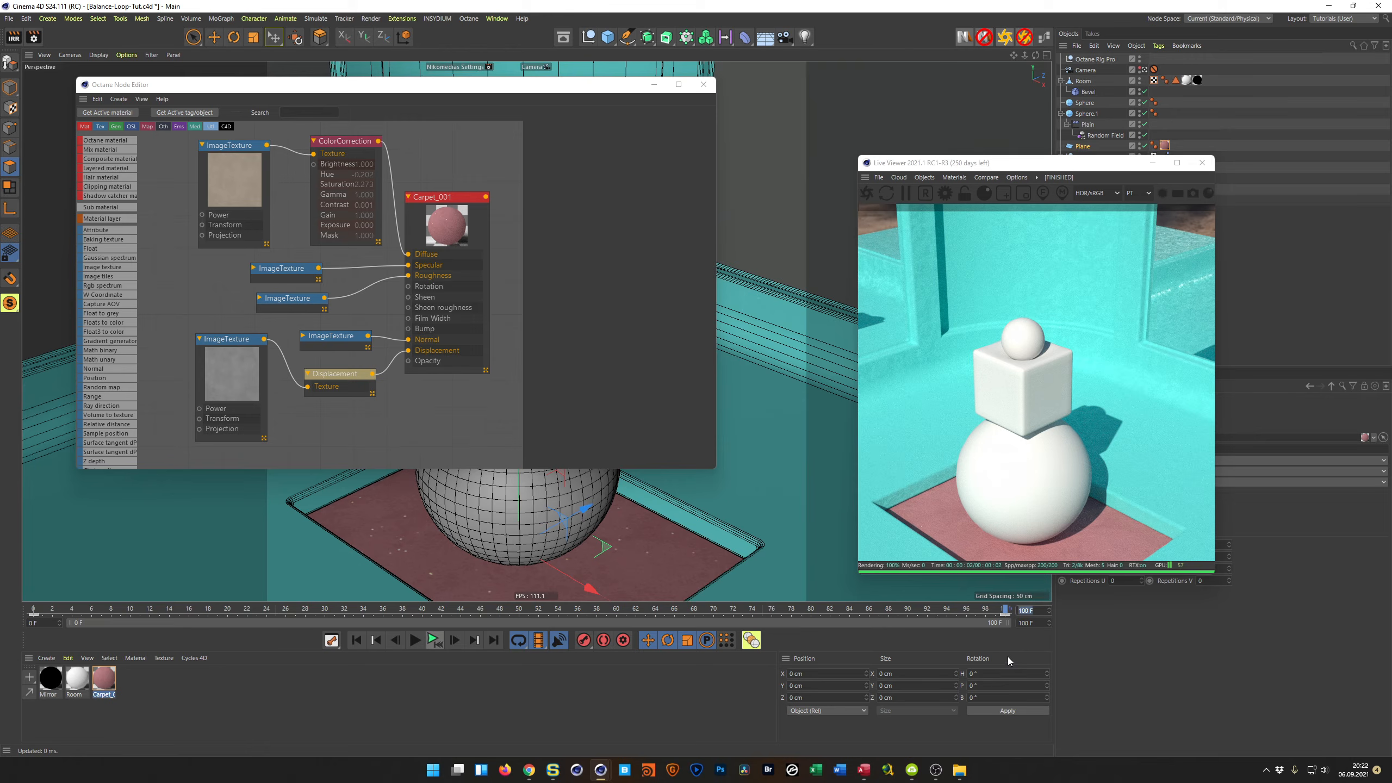
pyautogui.write('0')
pyautogui.press('Return')
pyautogui.moveTo(1008, 618); pyautogui.dragTo(986, 623)
pyautogui.write('100')
pyautogui.press('Return')
pyautogui.moveTo(1040, 610); pyautogui.dragTo(971, 621)
pyautogui.write('0')
pyautogui.press('Return')
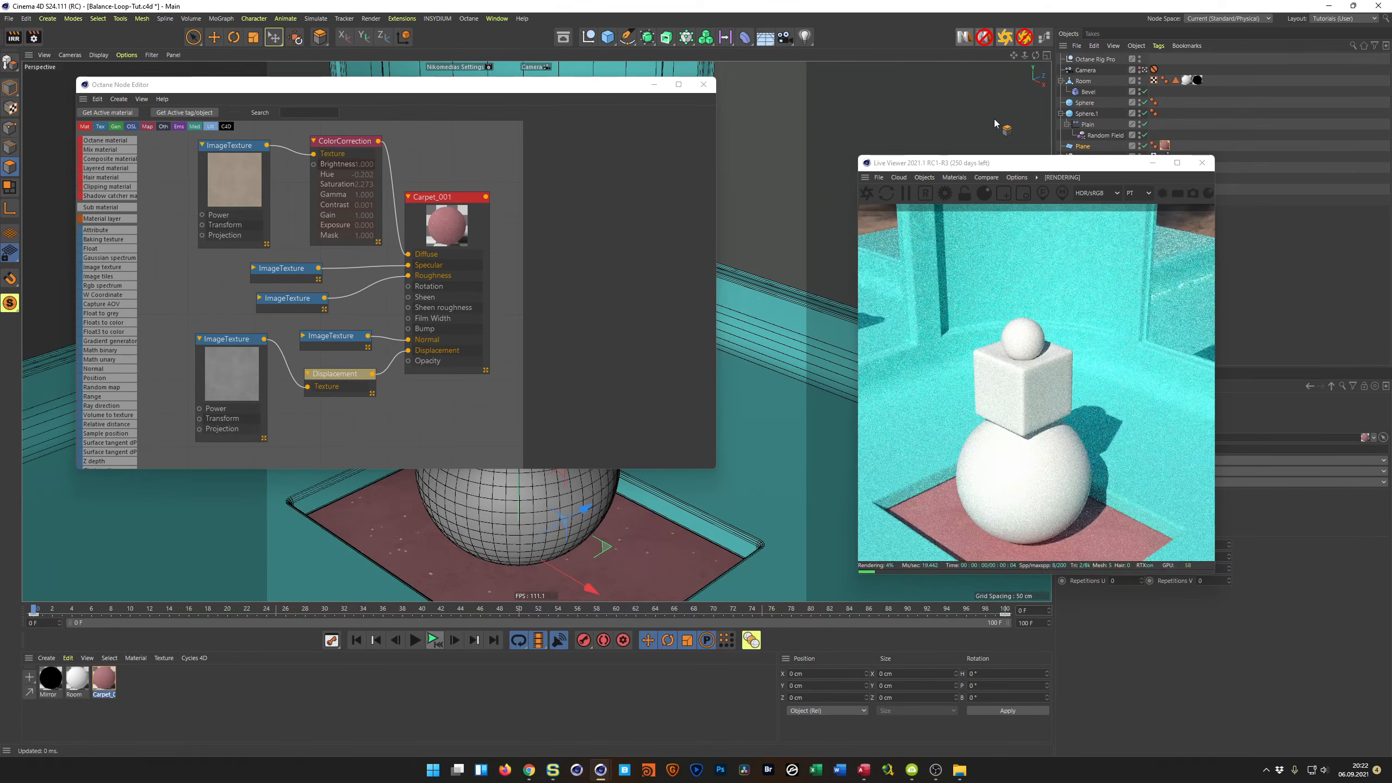
# Store the frame 0 render buffer, A/B compare it with frame 100 in the Live Viewer, and disable the comparison
pyautogui.click(978, 179)
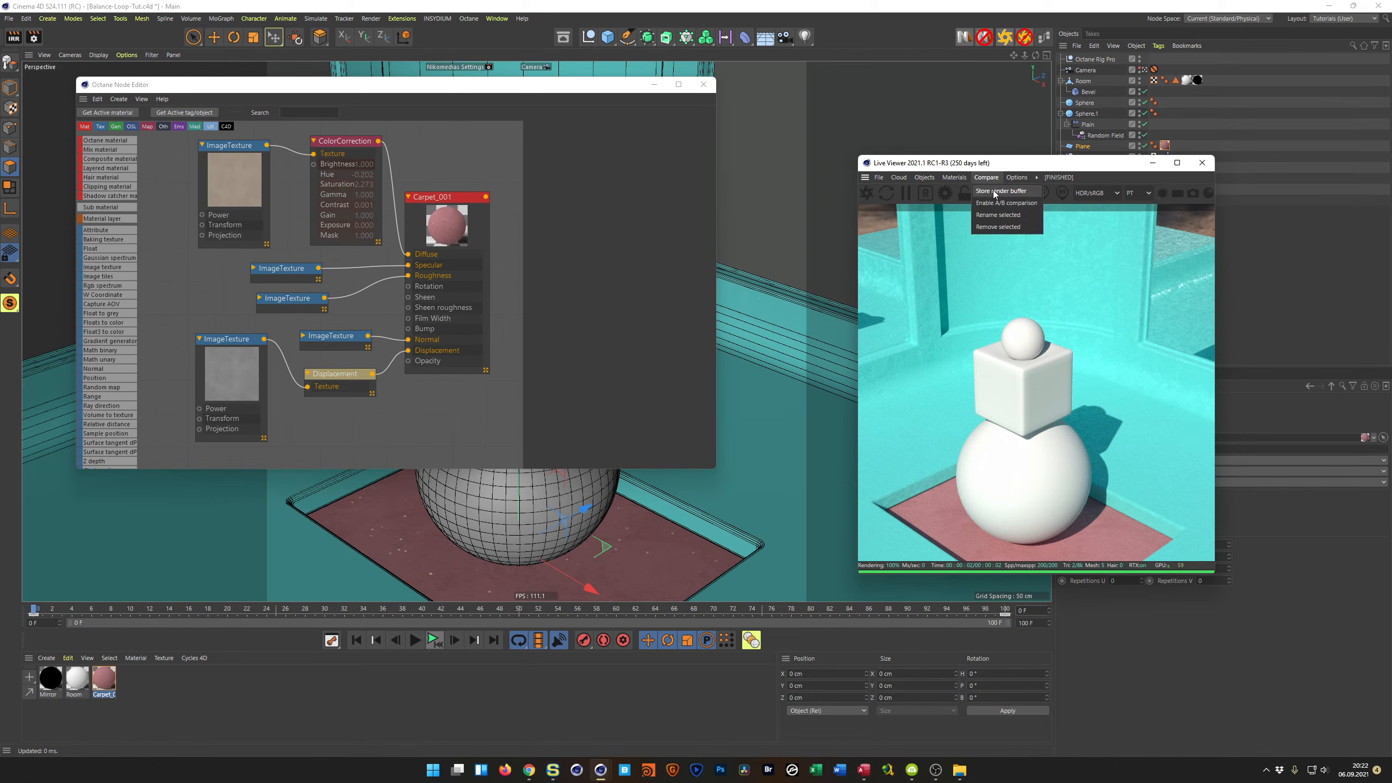
pyautogui.click(993, 191)
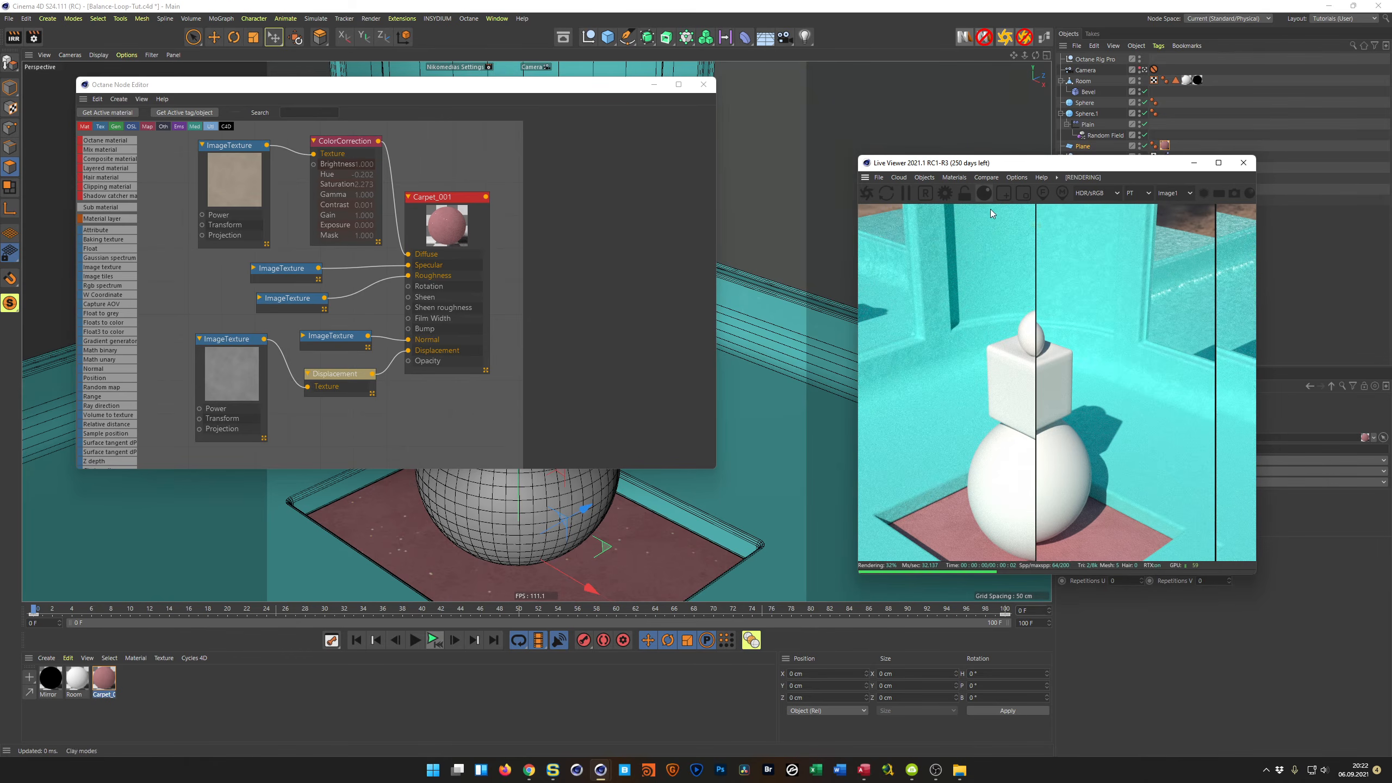
pyautogui.write('100')
pyautogui.press('Return')
pyautogui.click(1214, 373)
pyautogui.moveTo(1034, 385); pyautogui.dragTo(1027, 418)
pyautogui.click(985, 177)
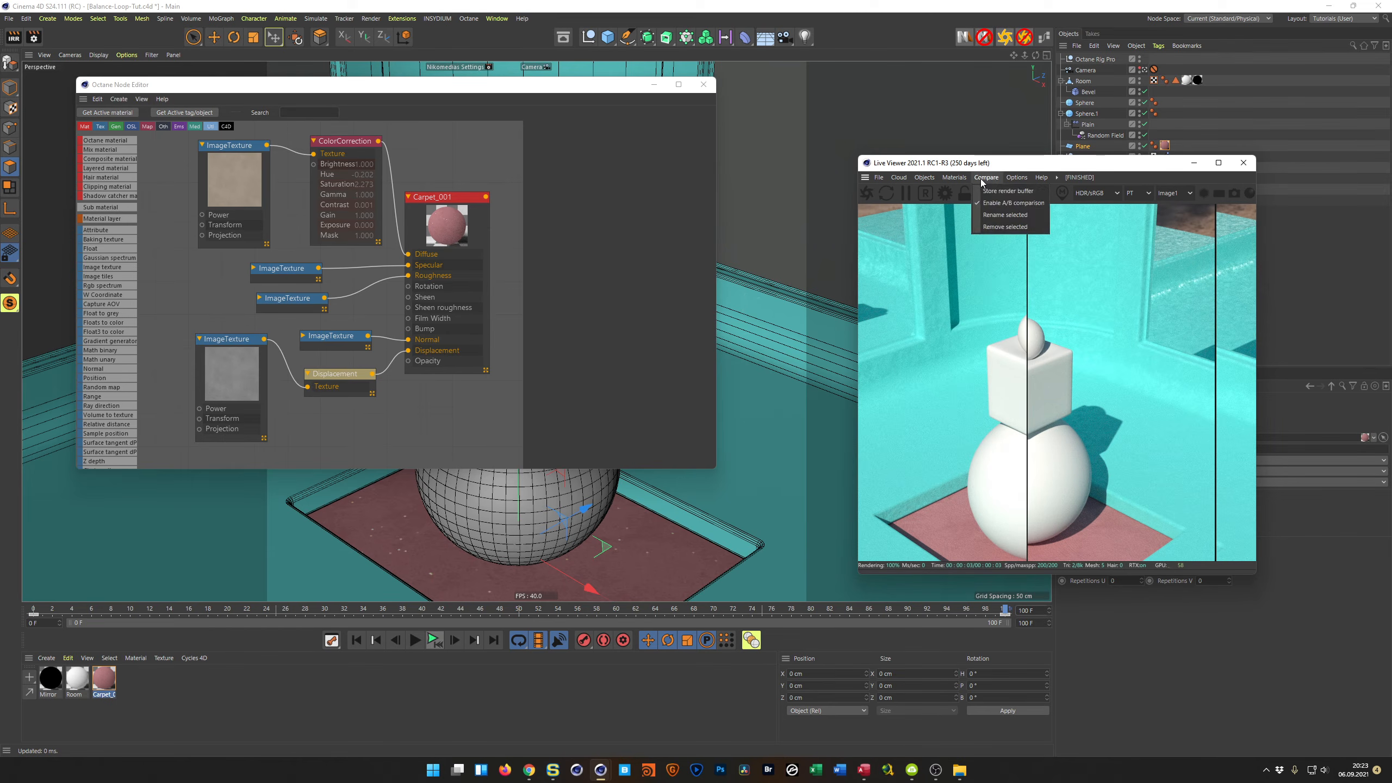
pyautogui.click(987, 202)
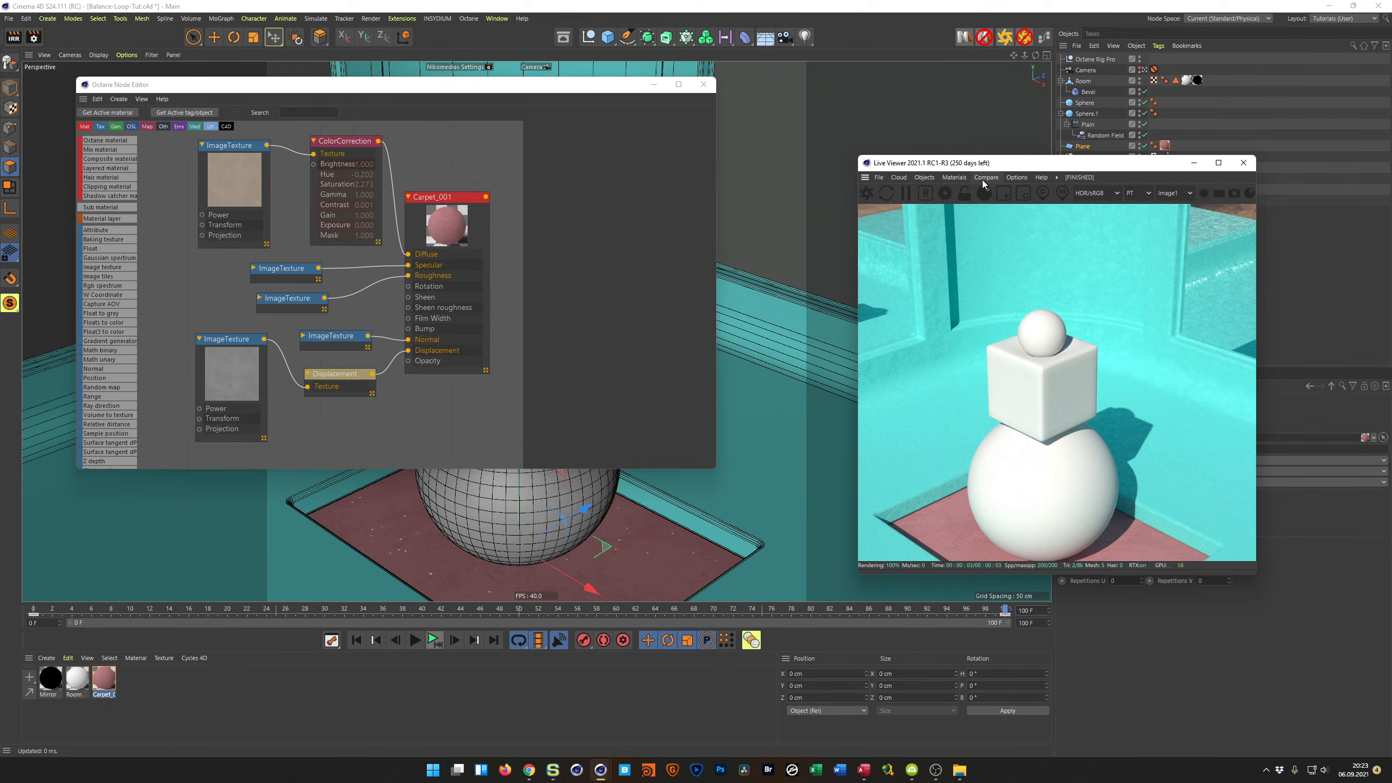
# Store the frame 100 render in the Live Viewer and A/B compare it with frame 0 by moving the comparison divider
pyautogui.click(985, 178)
pyautogui.click(985, 191)
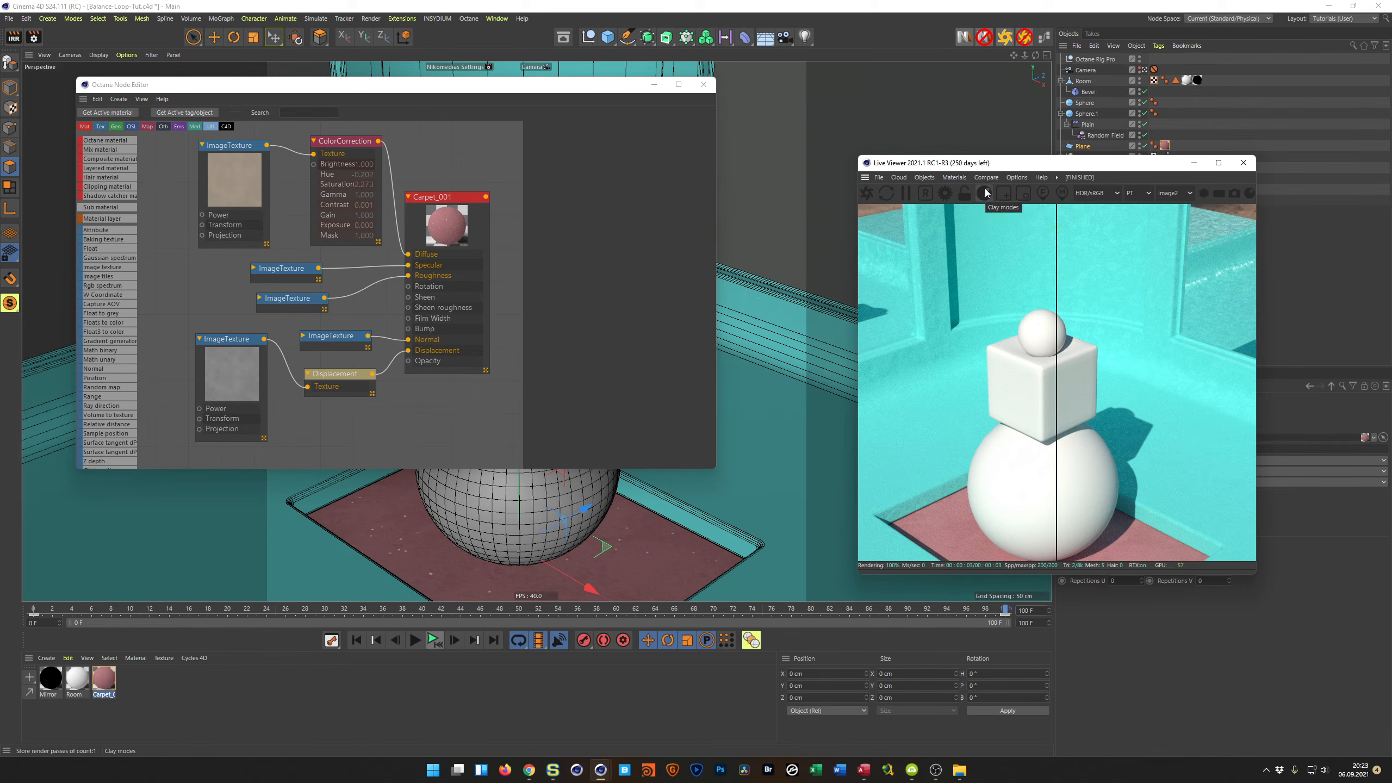
pyautogui.doubleClick(1040, 609)
pyautogui.write('0')
pyautogui.press('Return')
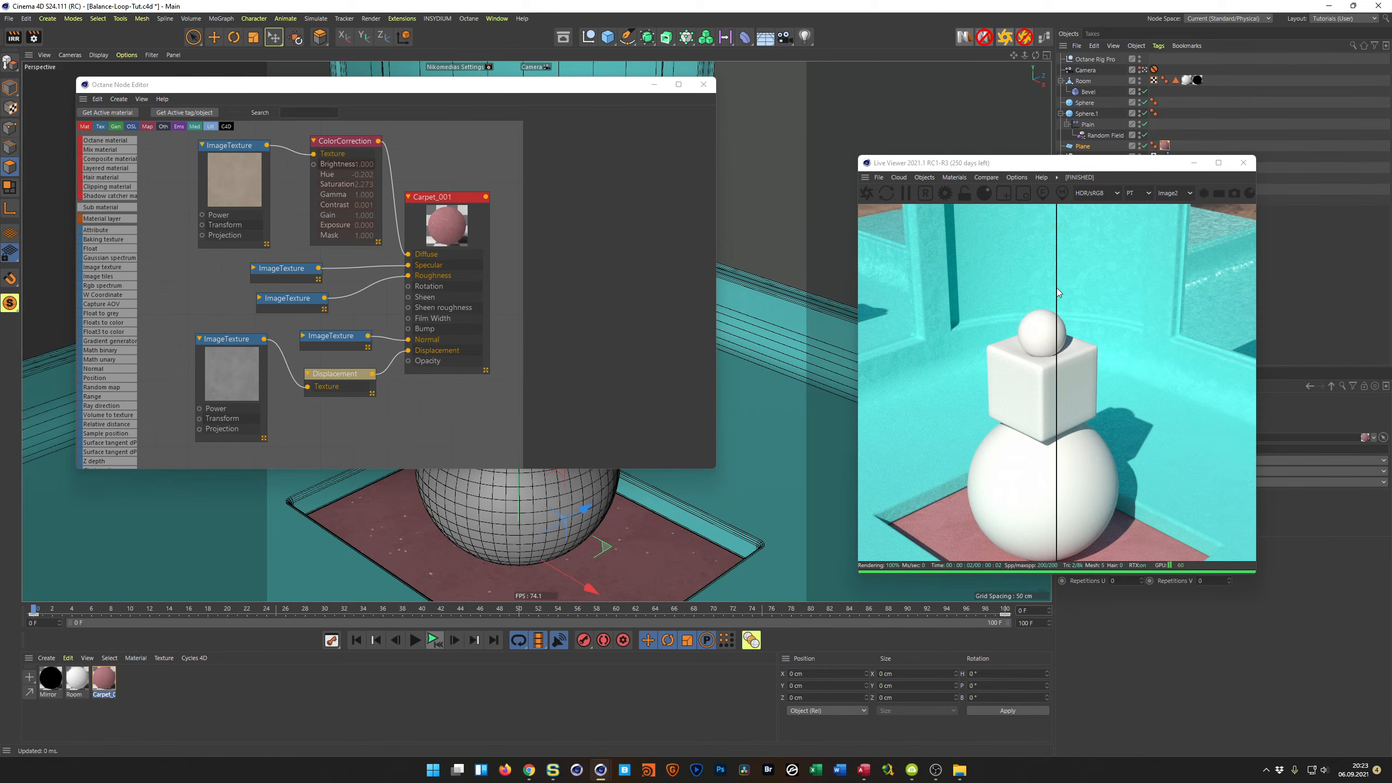
pyautogui.moveTo(1058, 293); pyautogui.dragTo(1080, 329)
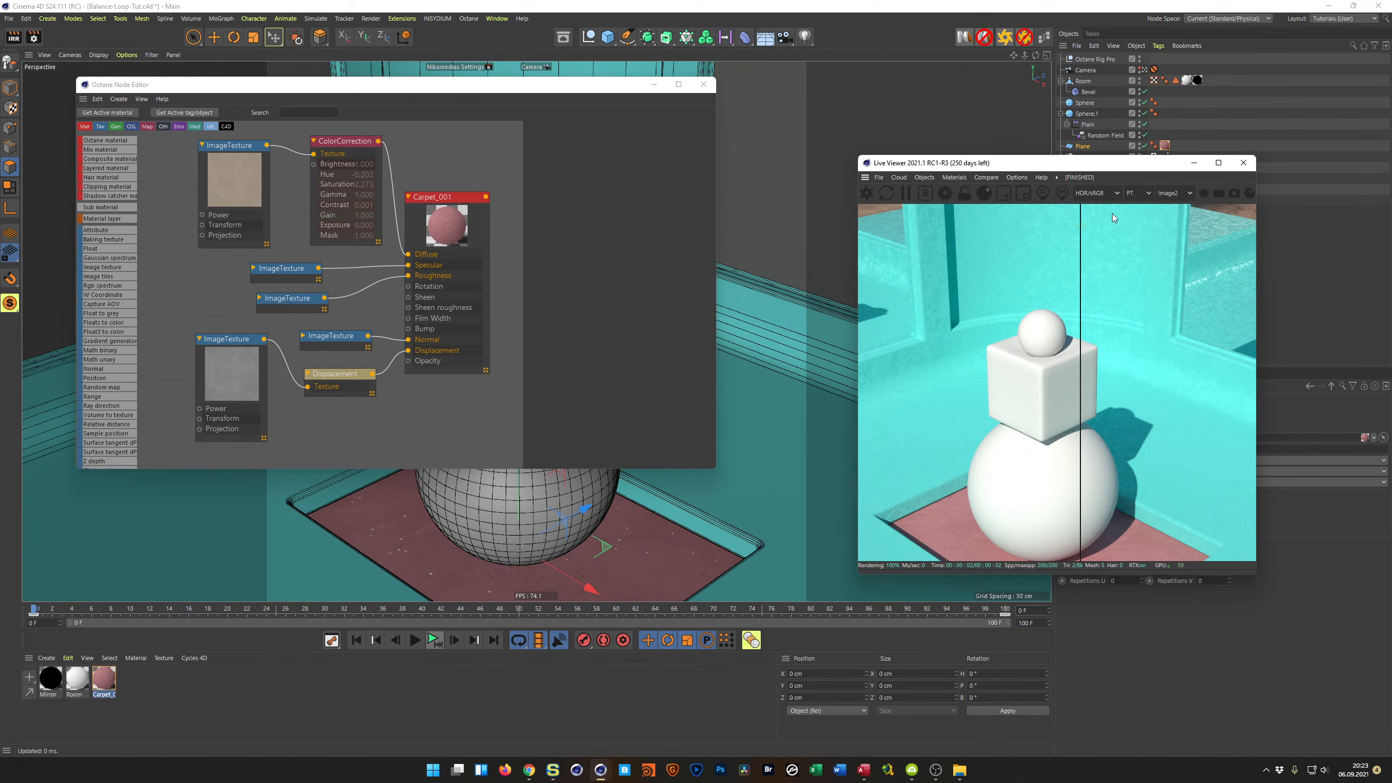
# Disable the A/B comparison and move the Live Viewer clear of the node editor
pyautogui.click(986, 177)
pyautogui.click(994, 190)
pyautogui.click(986, 177)
pyautogui.click(1003, 202)
pyautogui.moveTo(1018, 164); pyautogui.dragTo(755, 119)
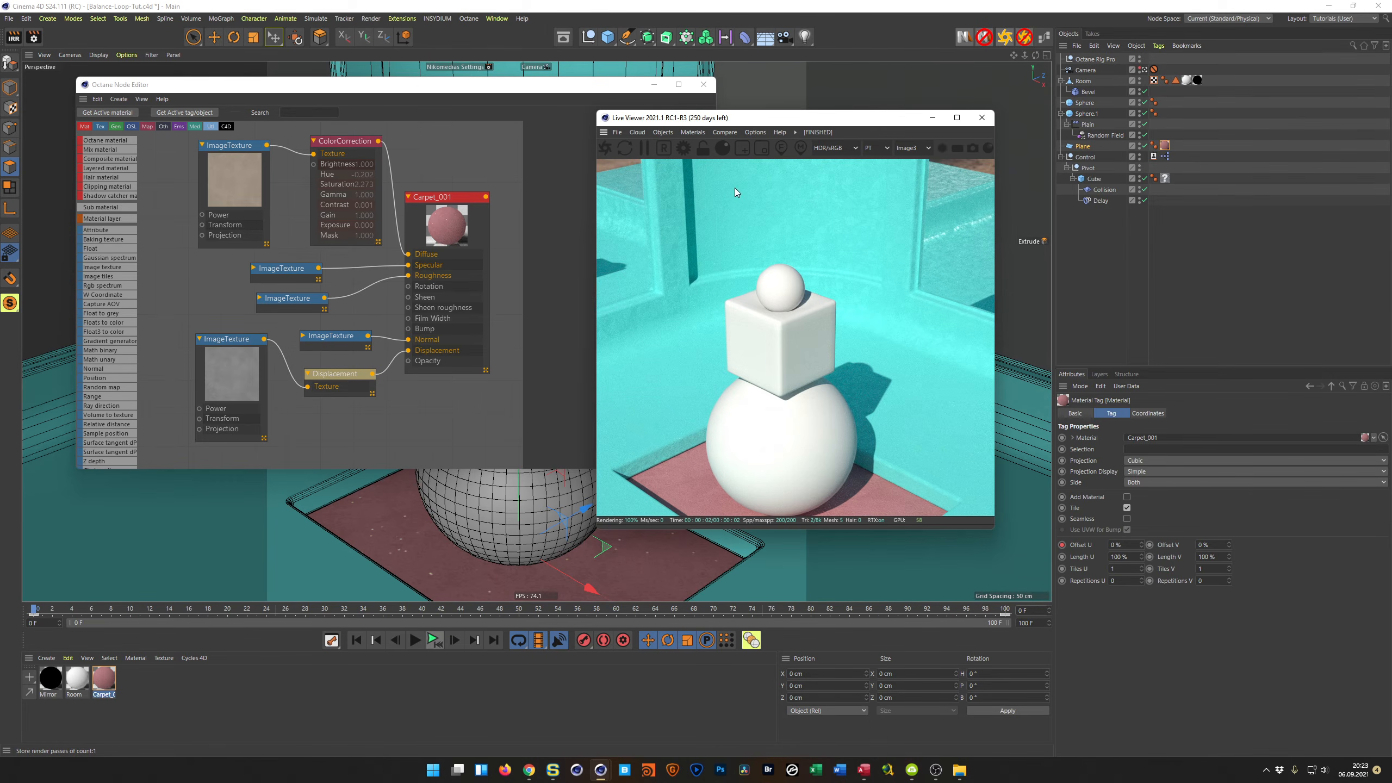
pyautogui.moveTo(820, 121); pyautogui.dragTo(1126, 222)
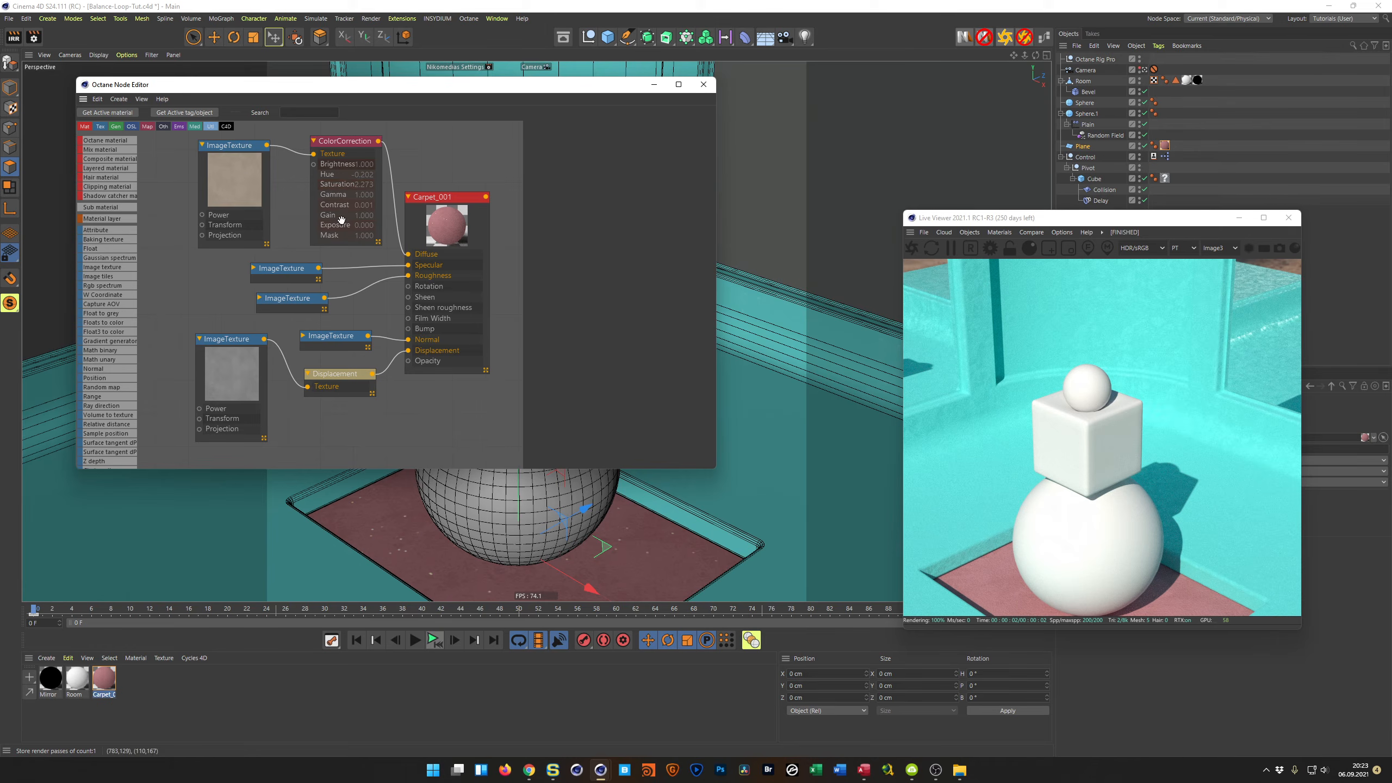
pyautogui.click(141, 100)
pyautogui.click(98, 99)
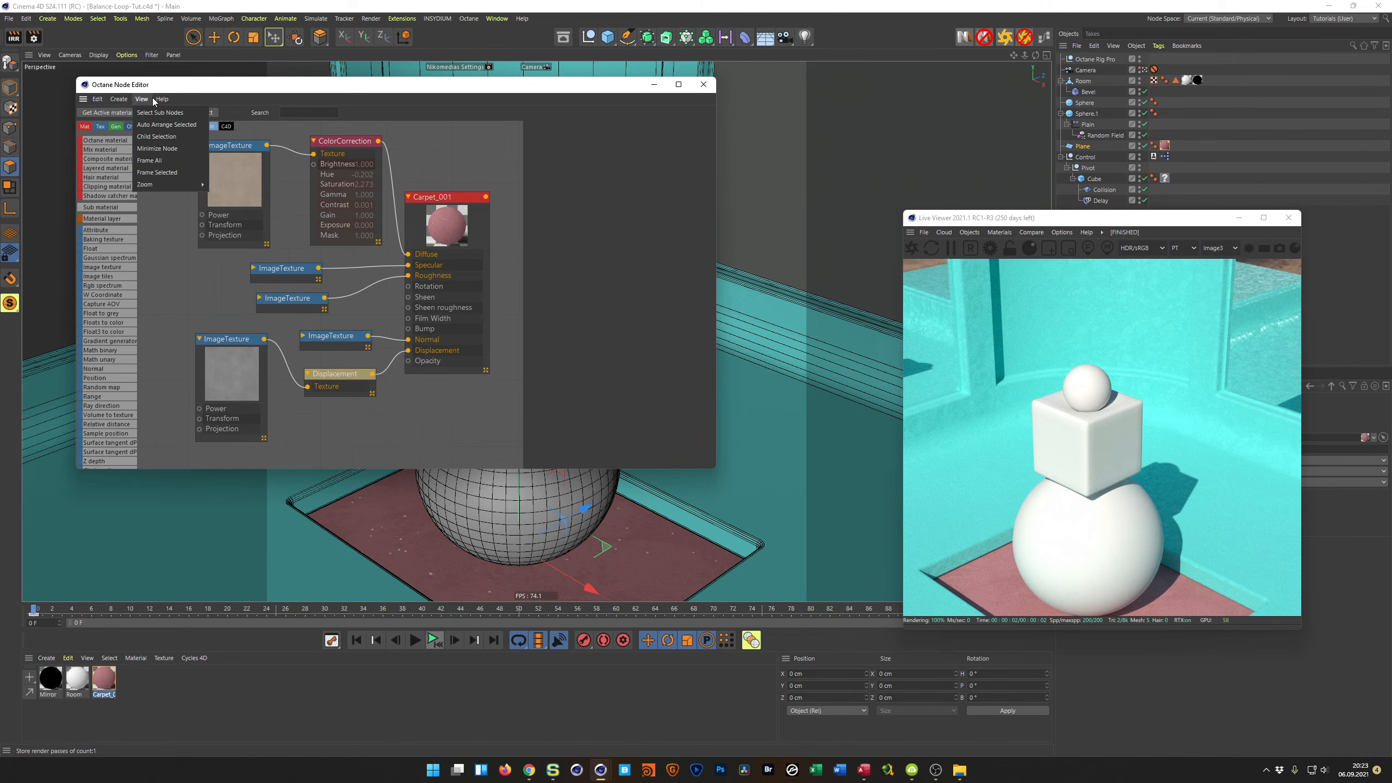
pyautogui.click(176, 114)
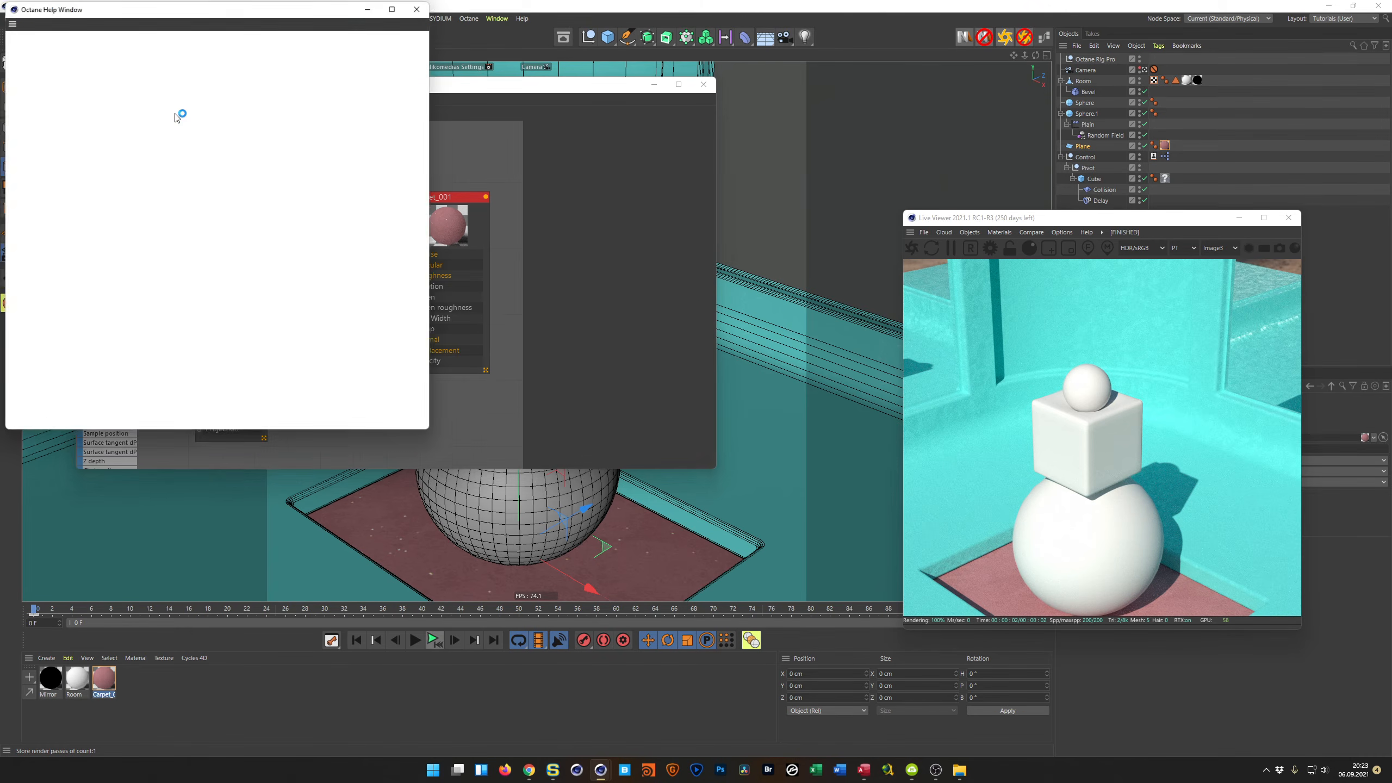
pyautogui.click(417, 8)
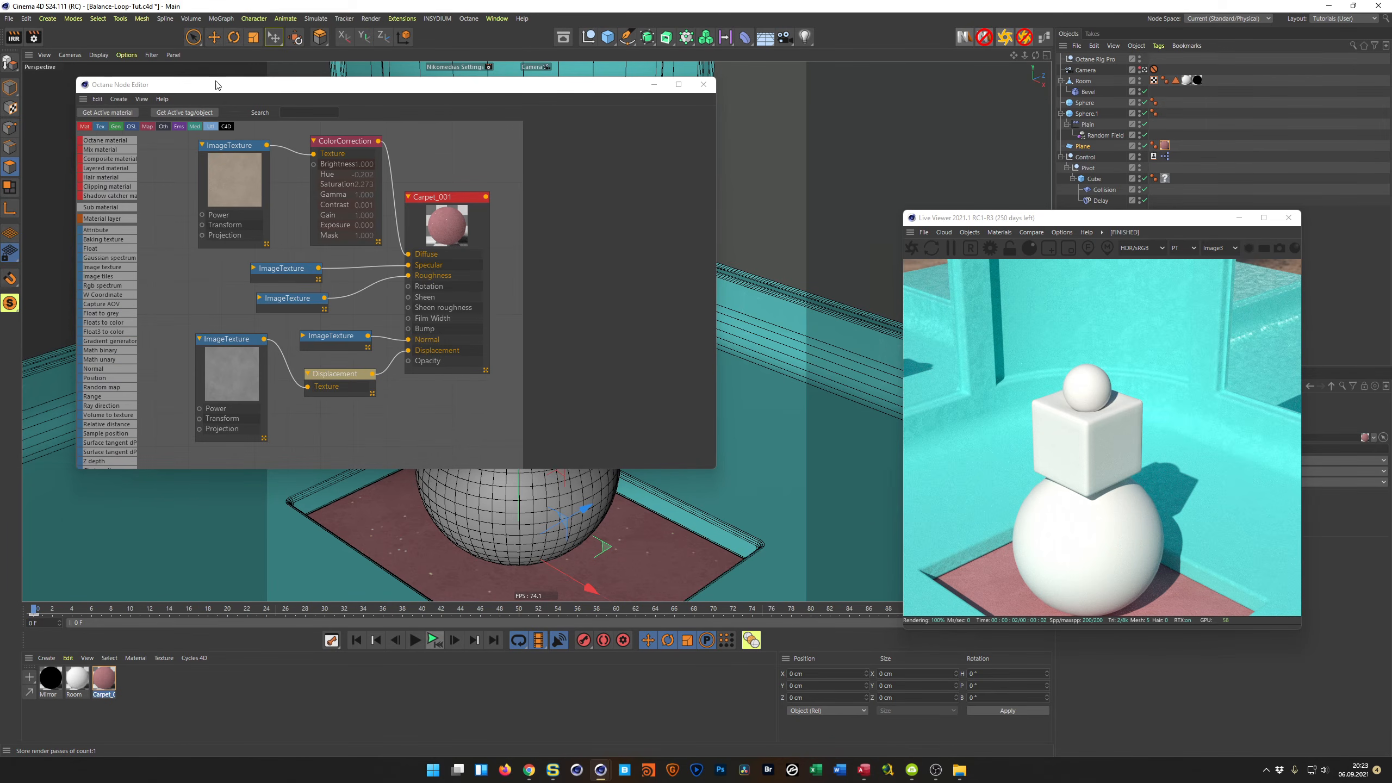
# Turn off the Embedded GUI option in the node editor settings
pyautogui.click(97, 102)
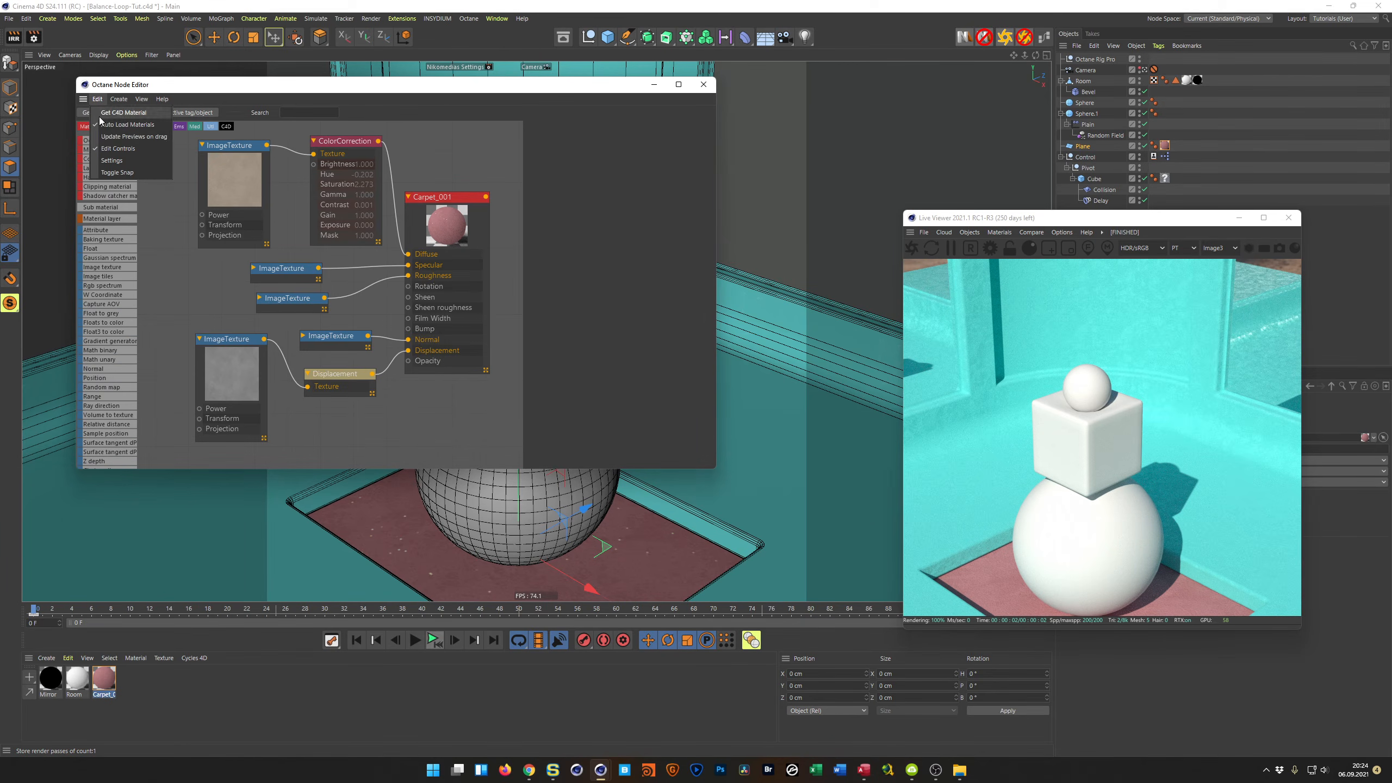
pyautogui.click(112, 165)
pyautogui.moveTo(118, 11); pyautogui.dragTo(519, 259)
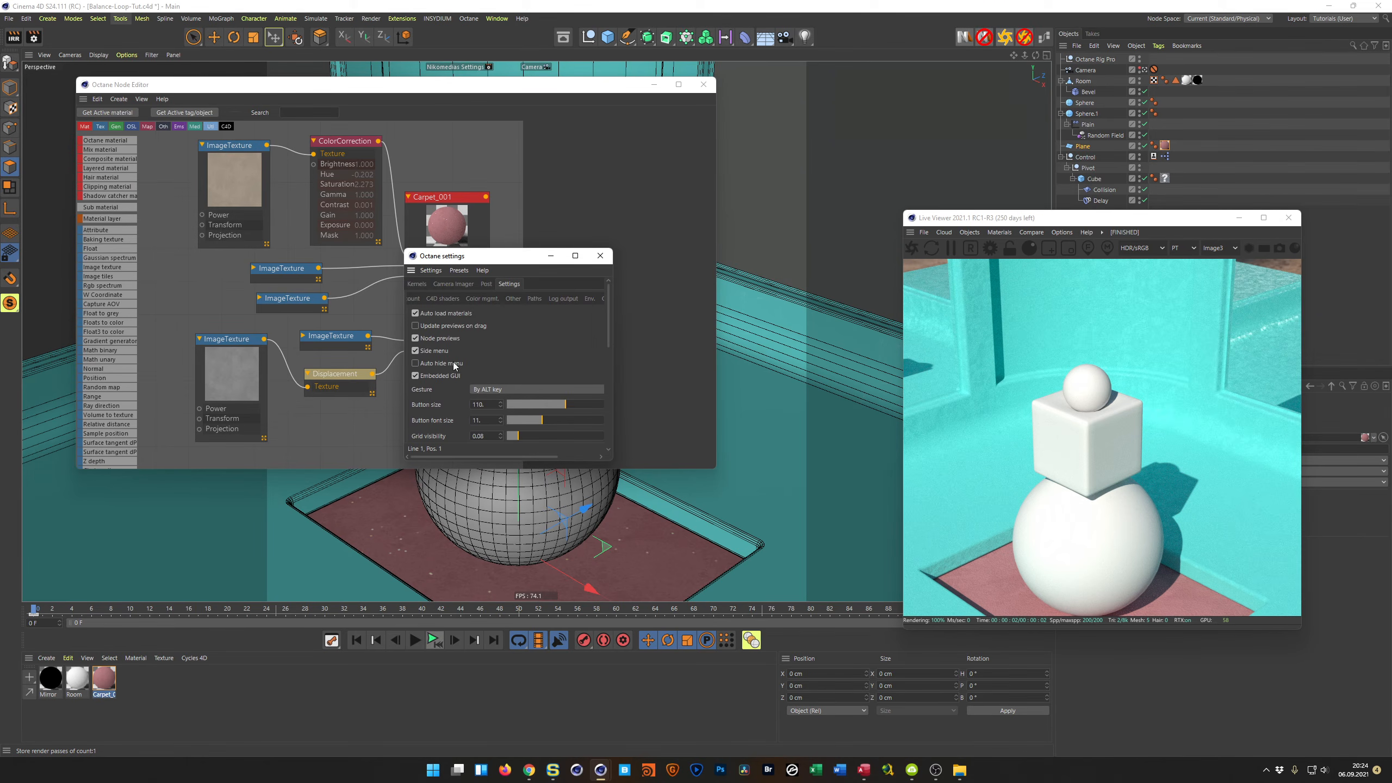
pyautogui.click(416, 376)
pyautogui.click(600, 256)
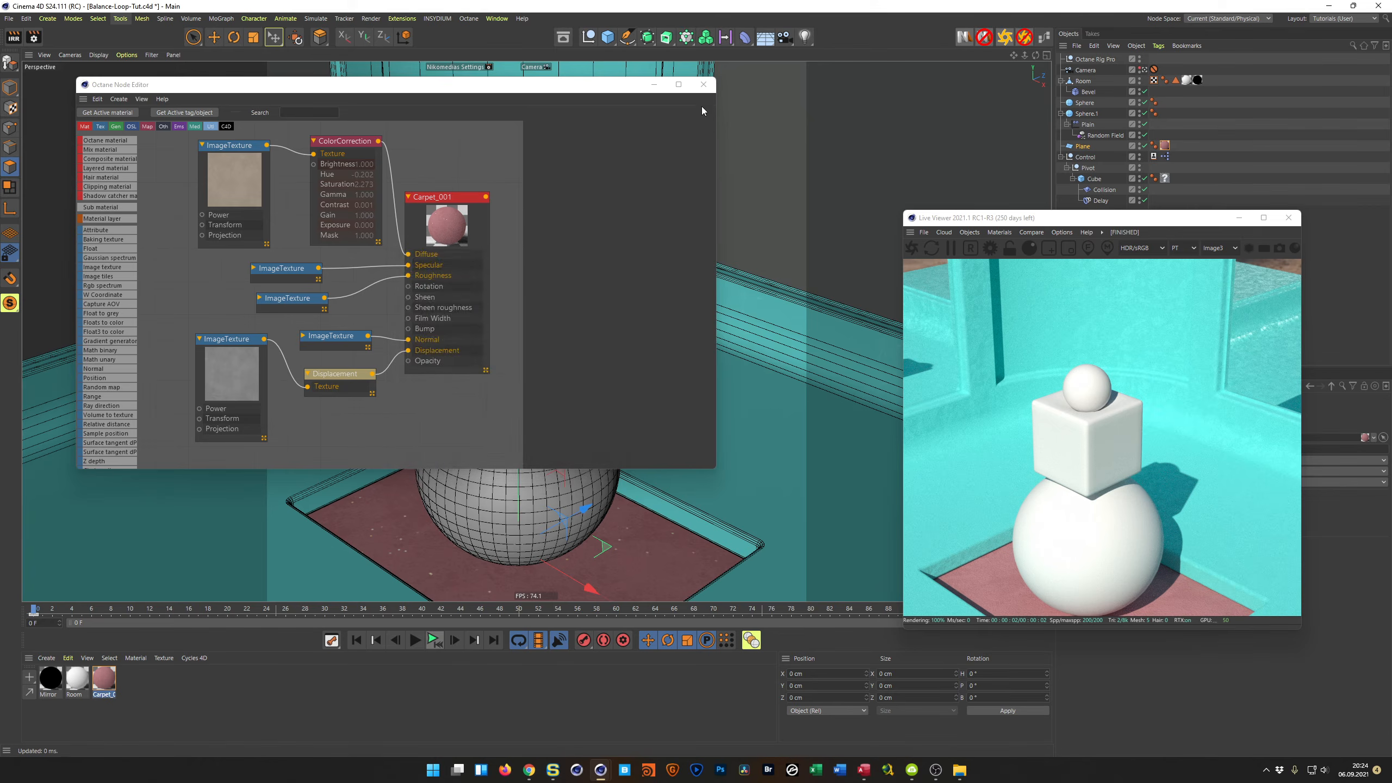
# Close and reopen the Octane Node Editor, ending with the Carpet_001 material's nodes loaded
pyautogui.click(703, 84)
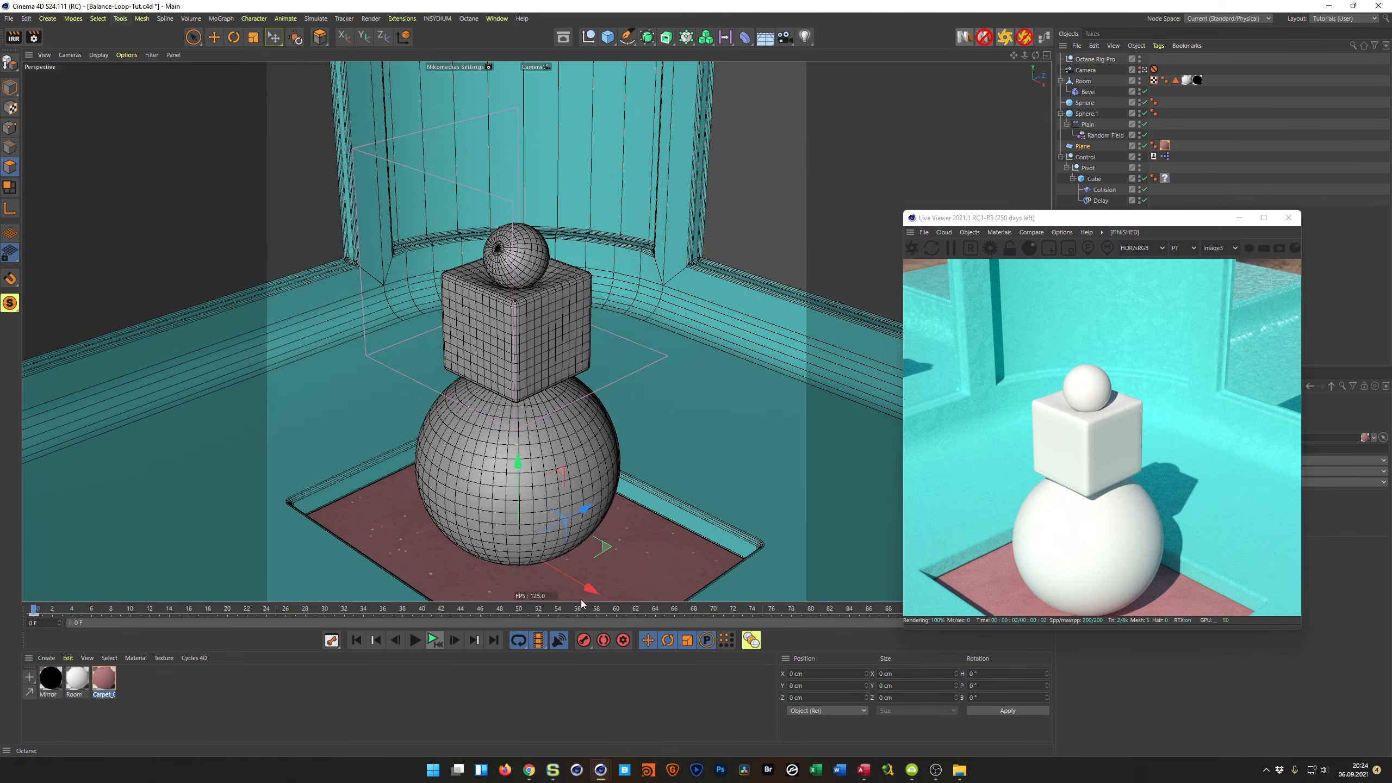
pyautogui.click(1042, 44)
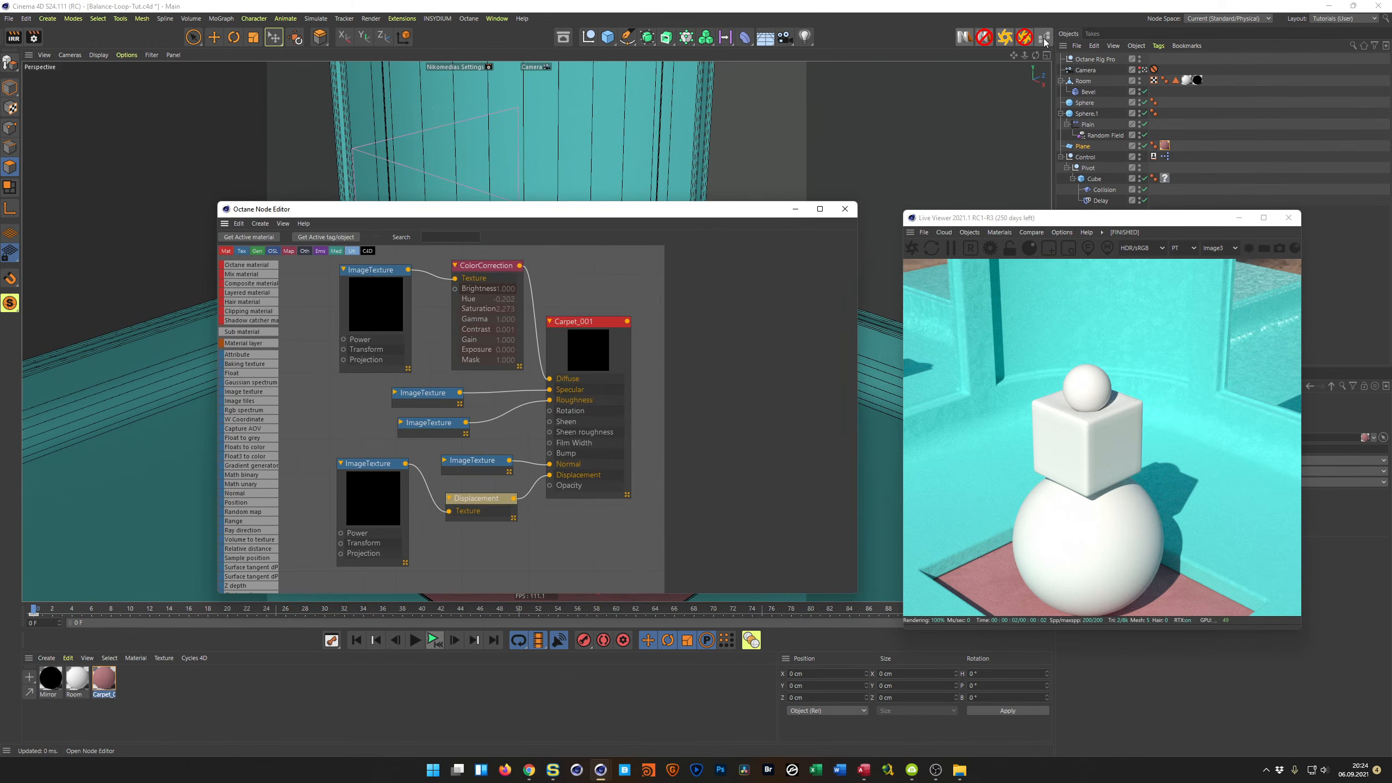
pyautogui.click(845, 209)
pyautogui.click(316, 697)
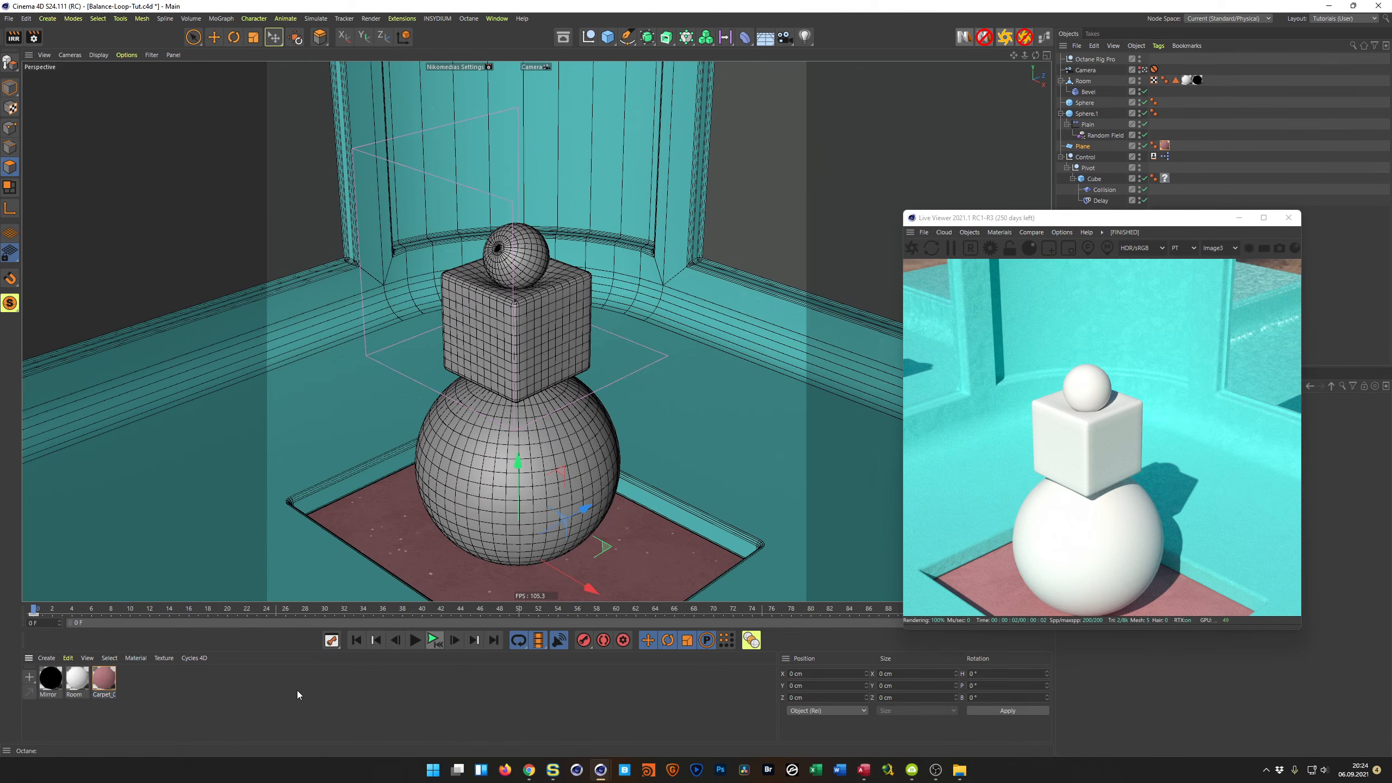
pyautogui.click(1043, 38)
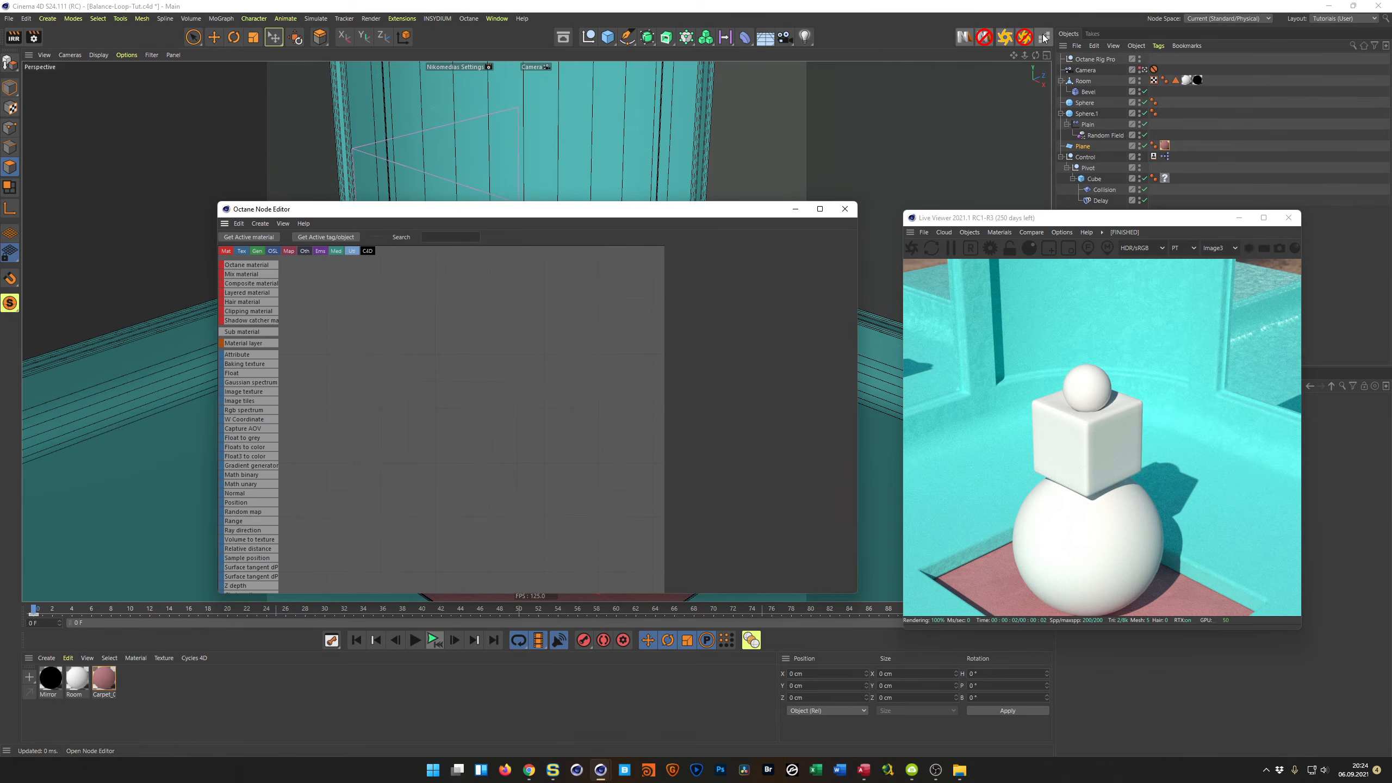
pyautogui.click(108, 678)
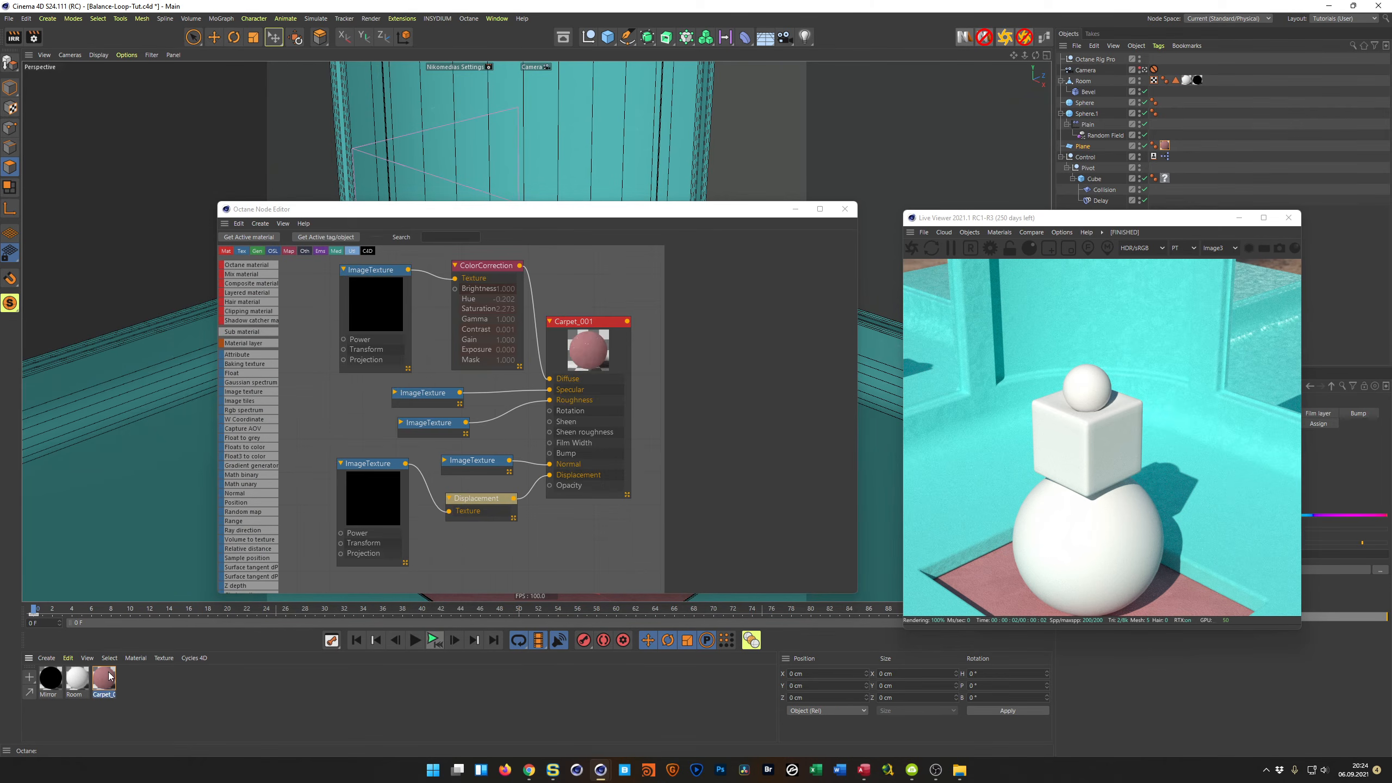
# Turn the Embedded GUI option back on in the node editor settings and reopen the node editor
pyautogui.click(240, 223)
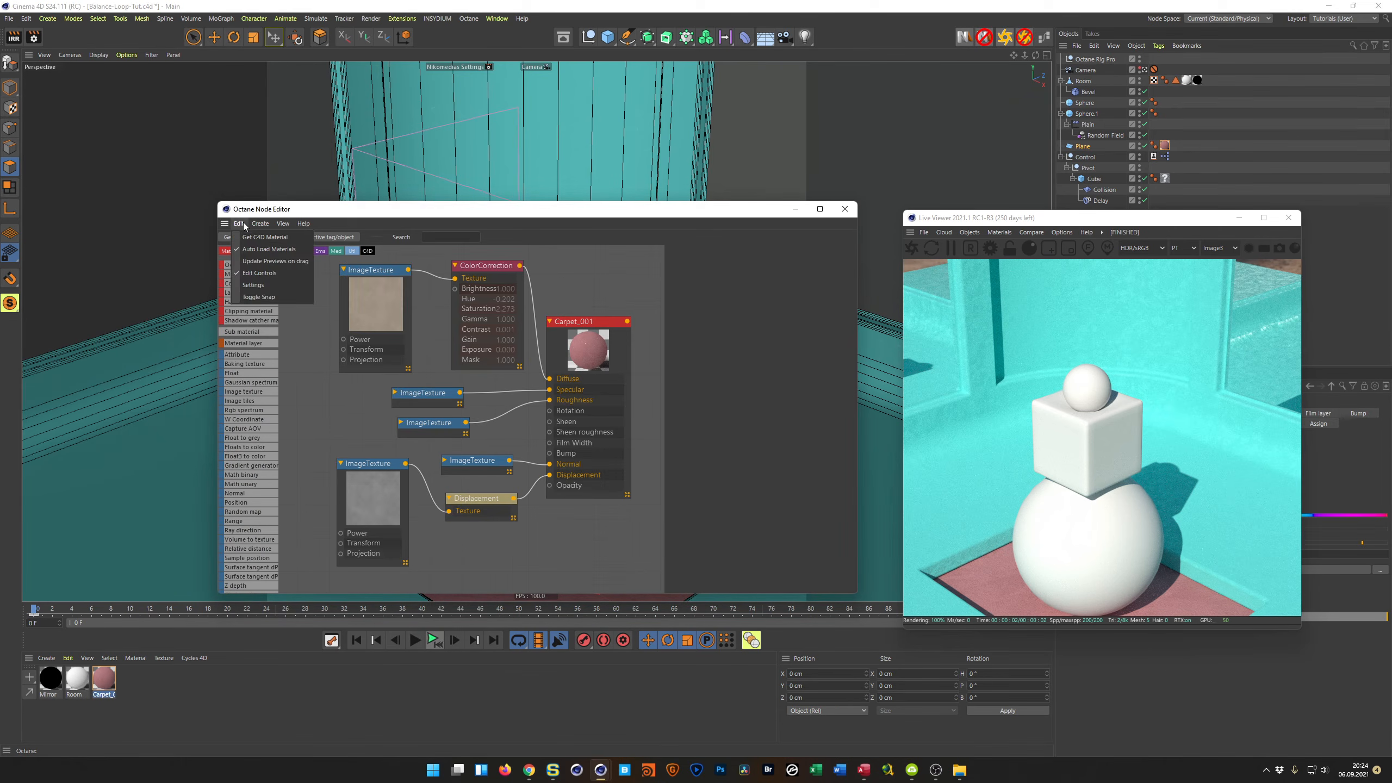
pyautogui.click(253, 285)
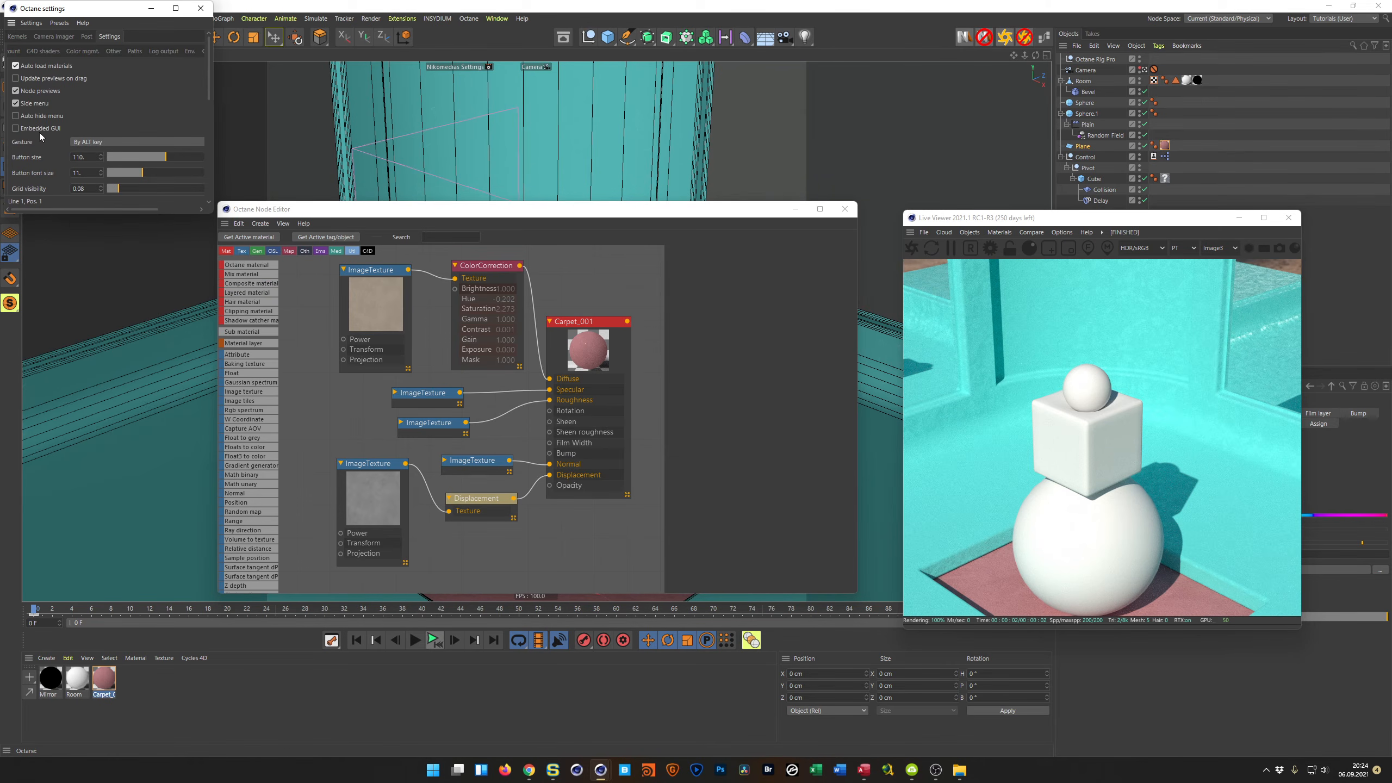
pyautogui.moveTo(75, 213); pyautogui.dragTo(75, 391)
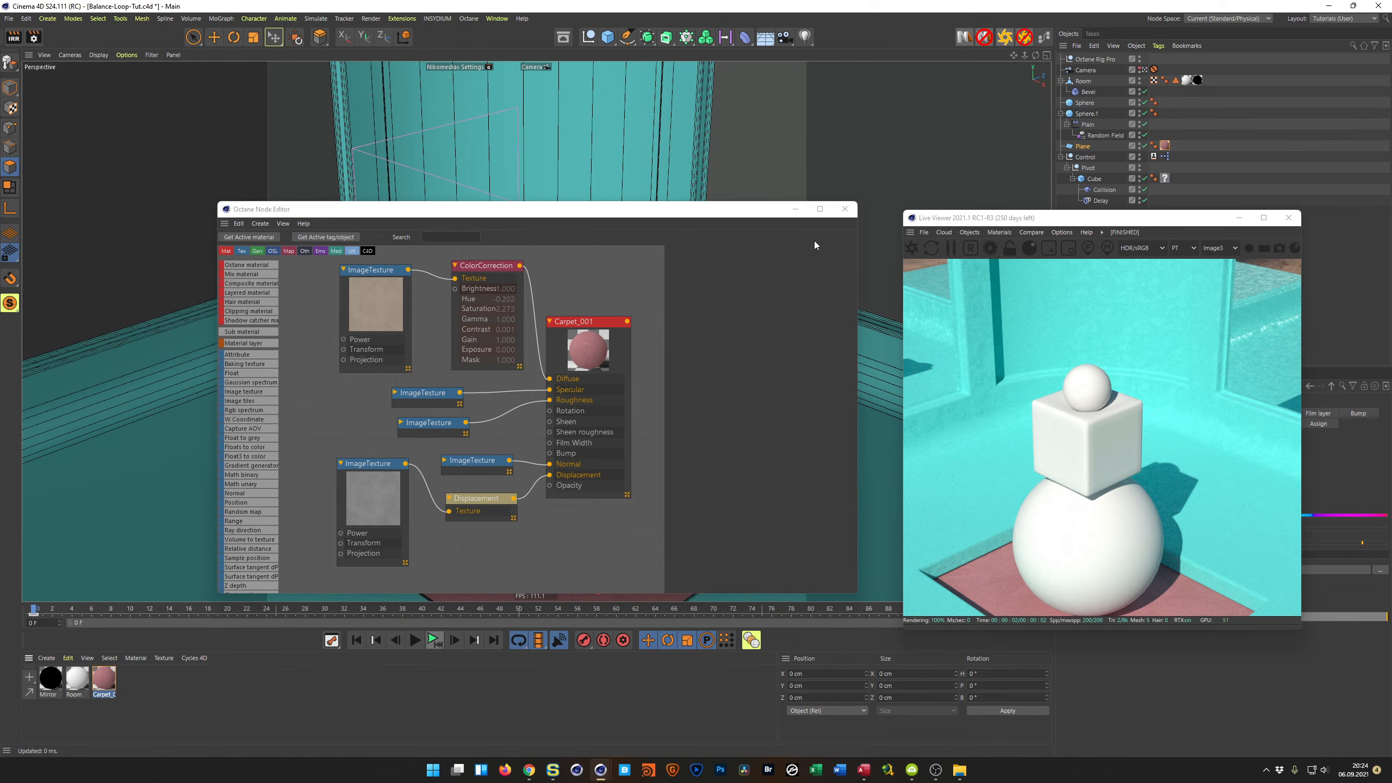
pyautogui.click(845, 211)
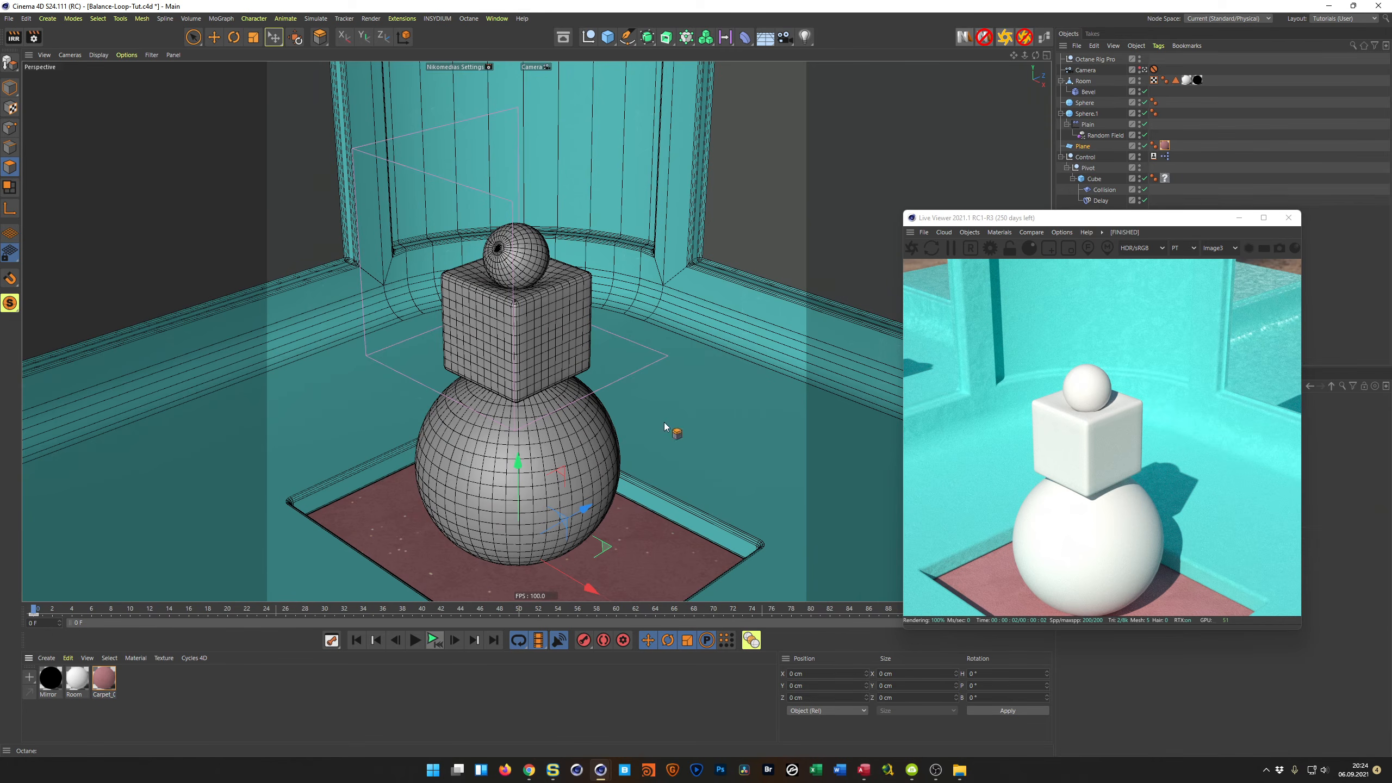
pyautogui.click(1044, 37)
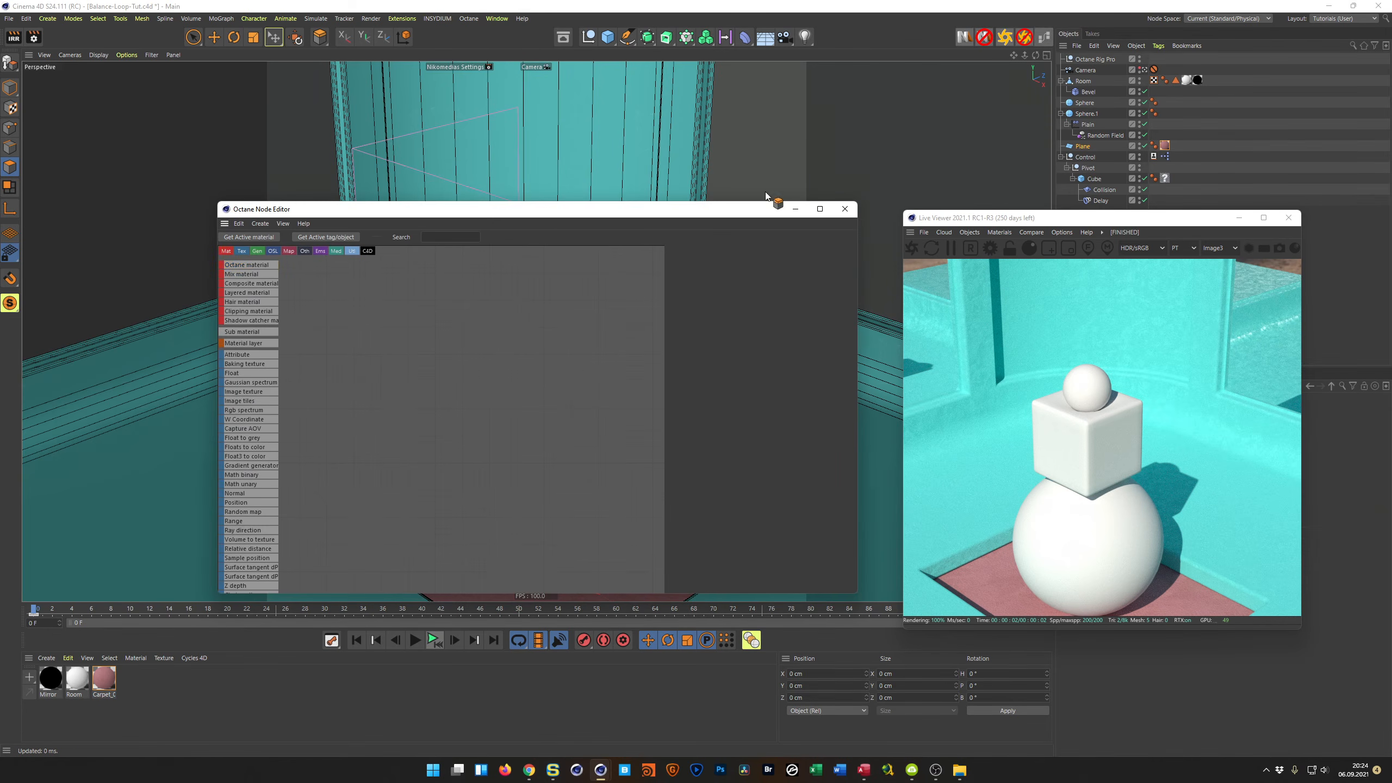
# Create a new Octane material in the node editor with material type Metallic and BRDF model GGX
pyautogui.moveTo(435, 298); pyautogui.dragTo(567, 323)
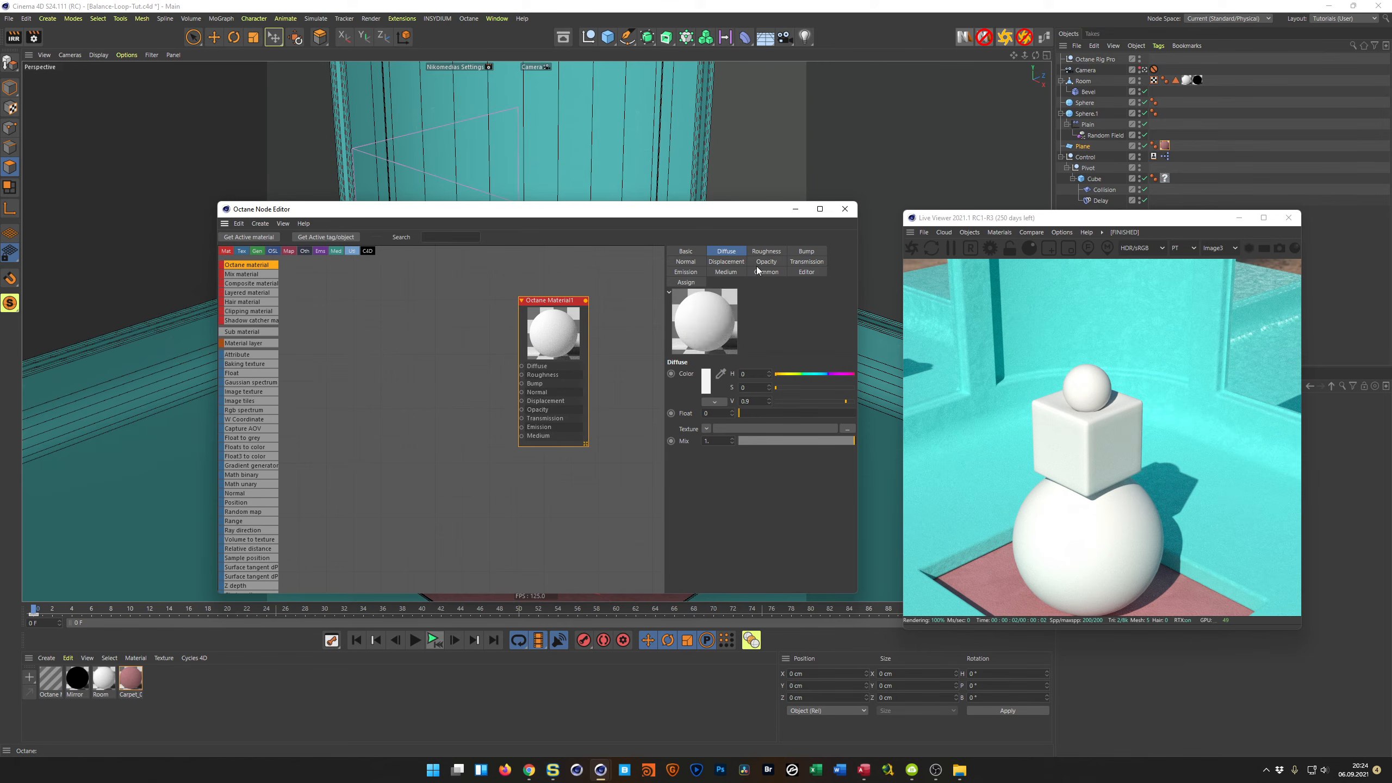
pyautogui.click(687, 251)
pyautogui.click(745, 399)
pyautogui.click(752, 422)
pyautogui.click(752, 399)
pyautogui.click(751, 445)
pyautogui.click(755, 410)
pyautogui.click(755, 444)
# Reposition the node editor and the new material node, and rename the material "Sphere Big"
pyautogui.moveTo(704, 214); pyautogui.dragTo(579, 186)
pyautogui.moveTo(428, 281); pyautogui.dragTo(447, 250)
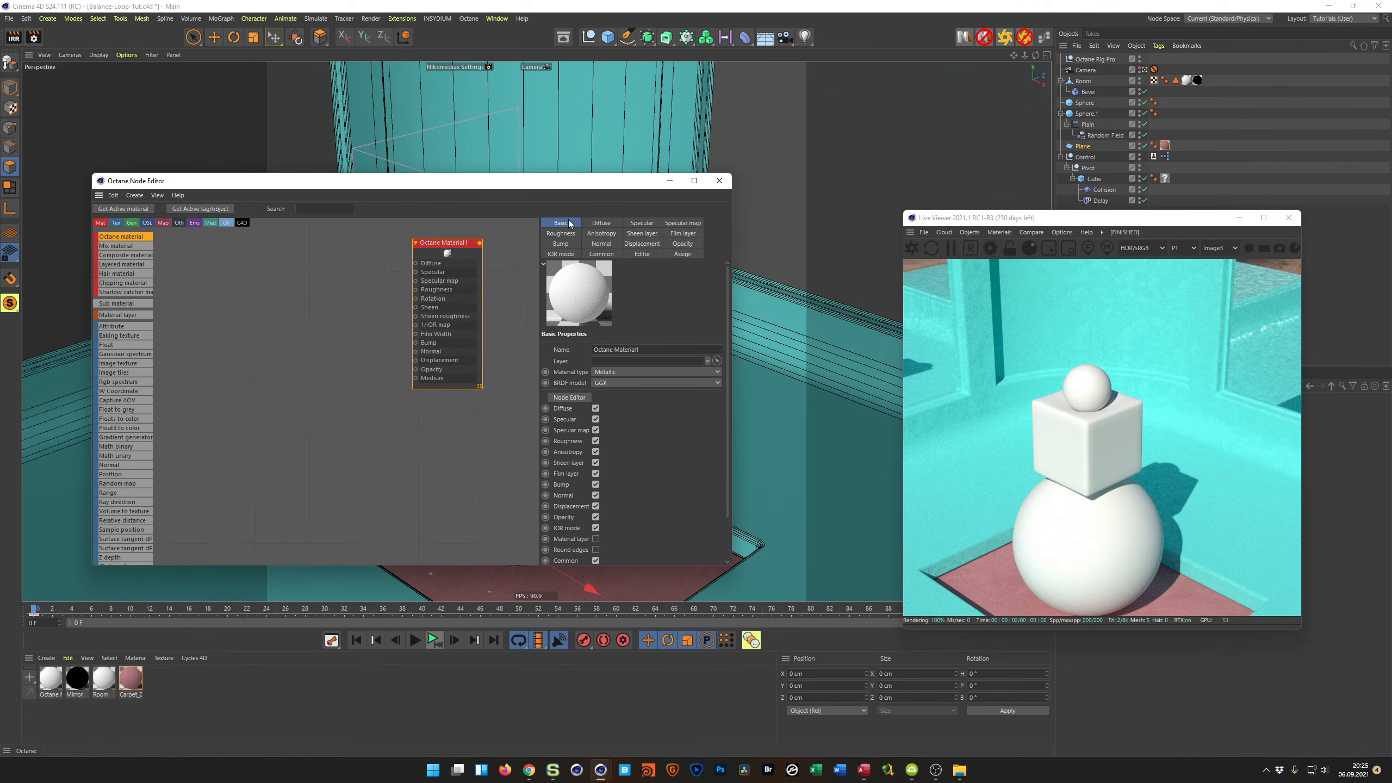
pyautogui.moveTo(664, 350); pyautogui.dragTo(555, 354)
pyautogui.write('Sphere Big')
pyautogui.press('Return')
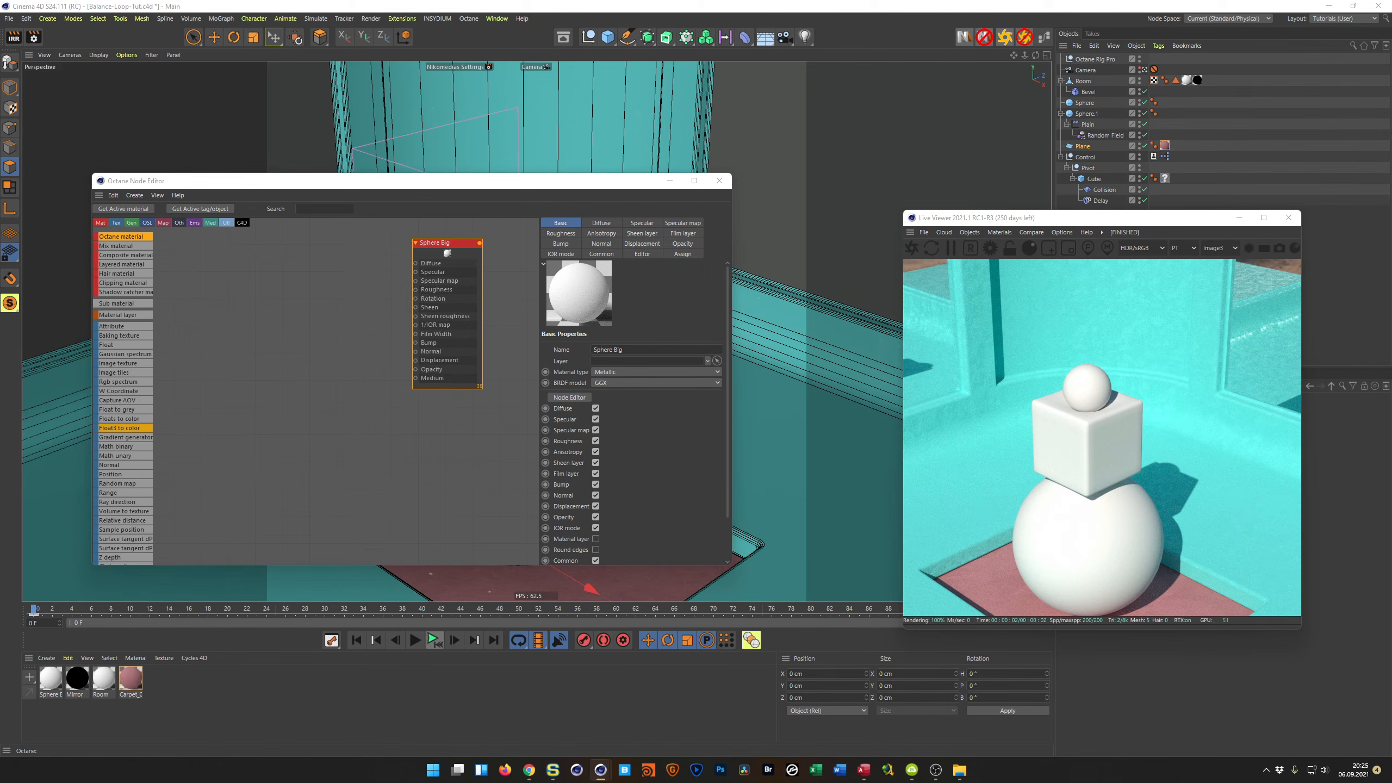
# Connect an ImageTexture with the streaks image to Sphere Big's Roughness, and apply the material to the Sphere object
pyautogui.moveTo(118, 363); pyautogui.dragTo(415, 290)
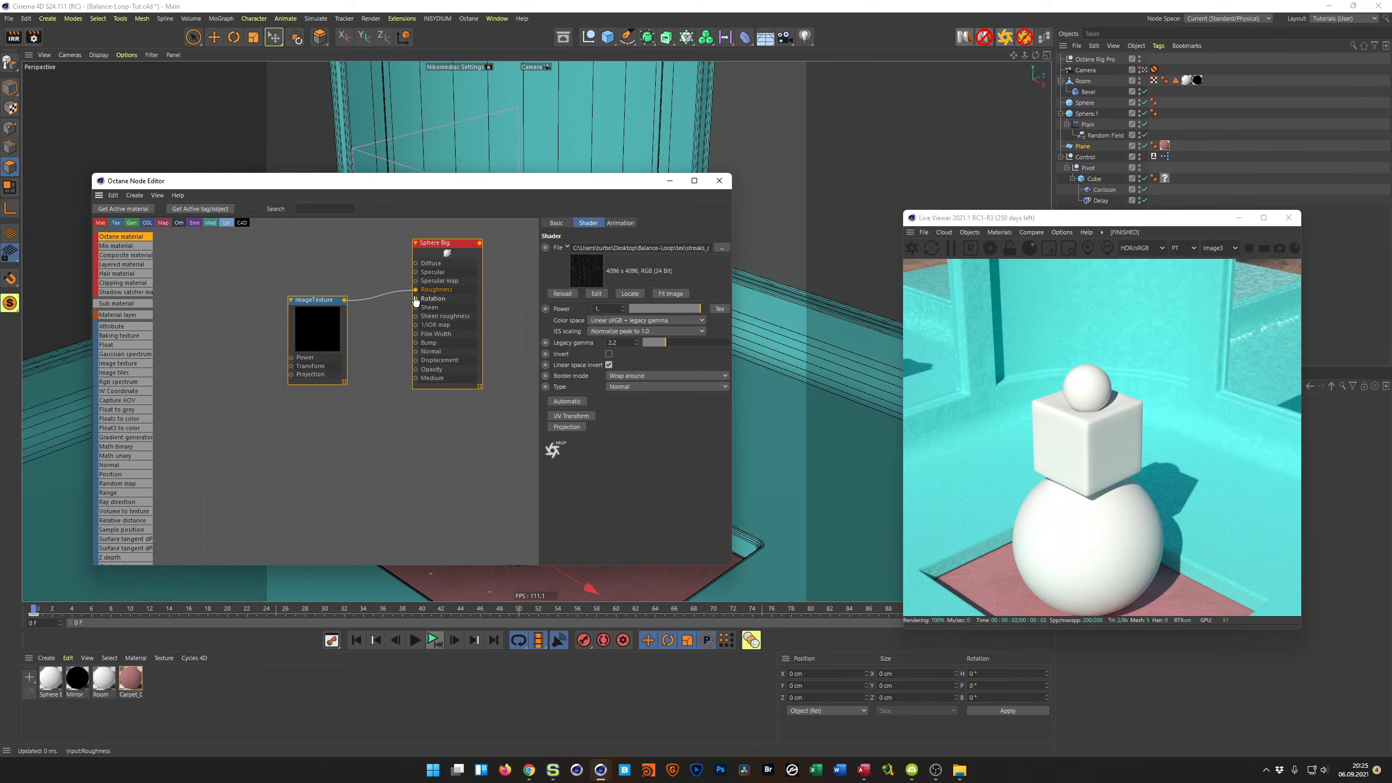
pyautogui.click(55, 689)
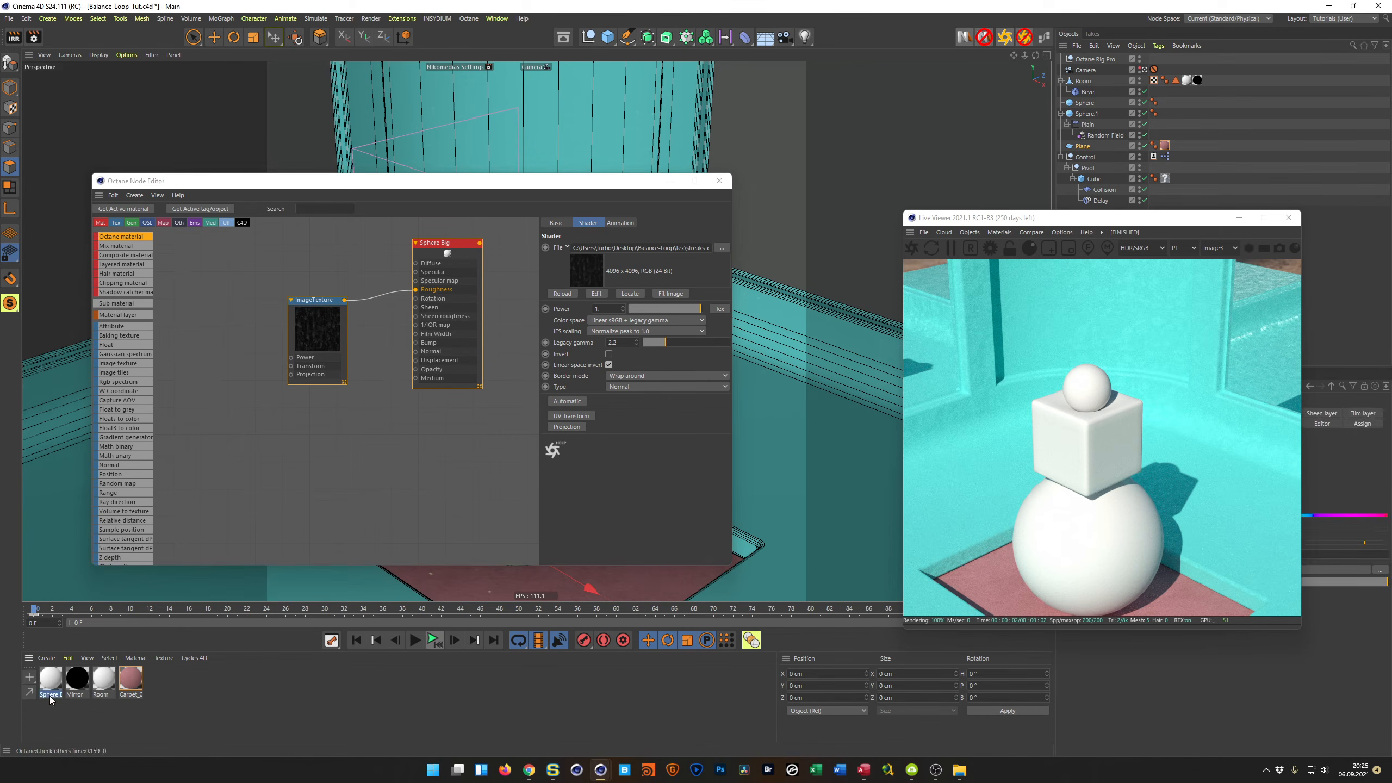
pyautogui.moveTo(51, 681); pyautogui.dragTo(1088, 106)
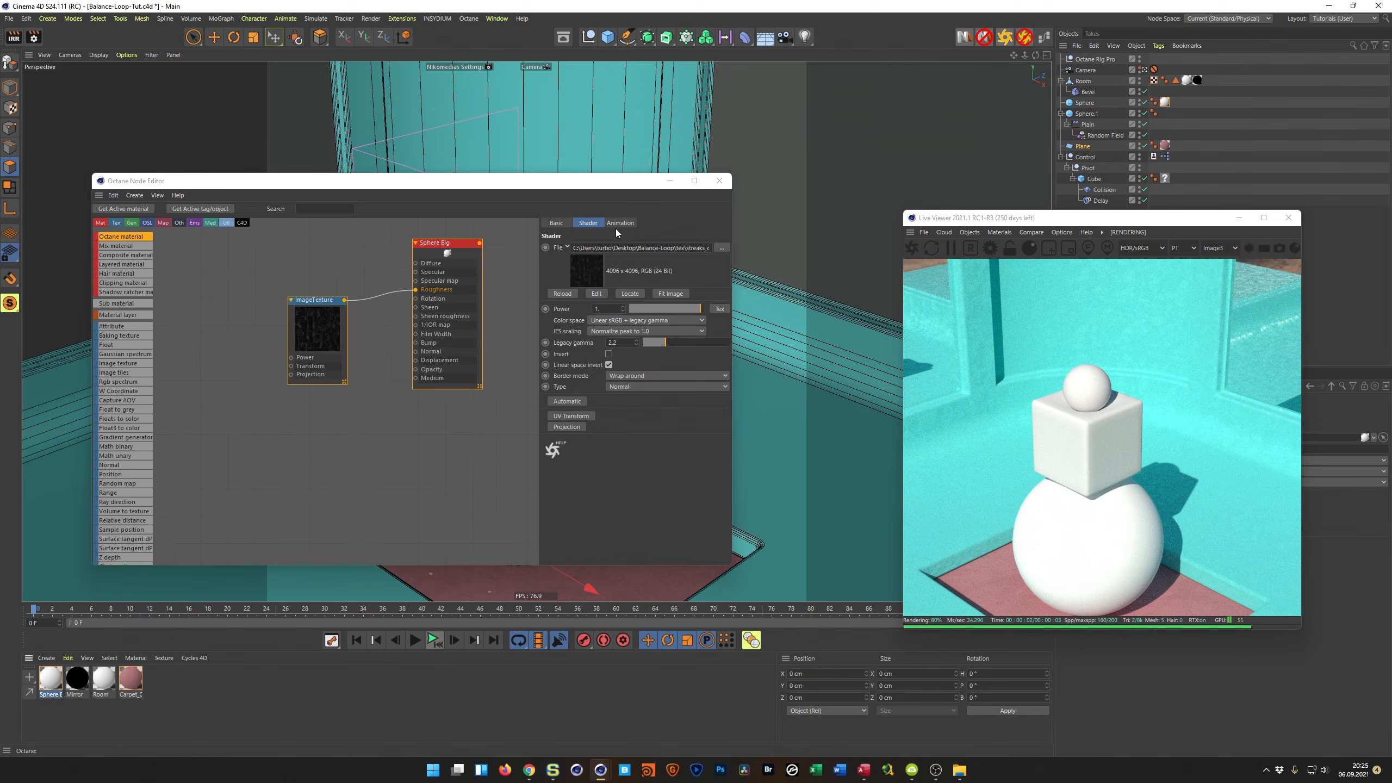
# Connect a Float texture to the Specular map of Sphere Big and raise its value to about 1.11
pyautogui.click(414, 291)
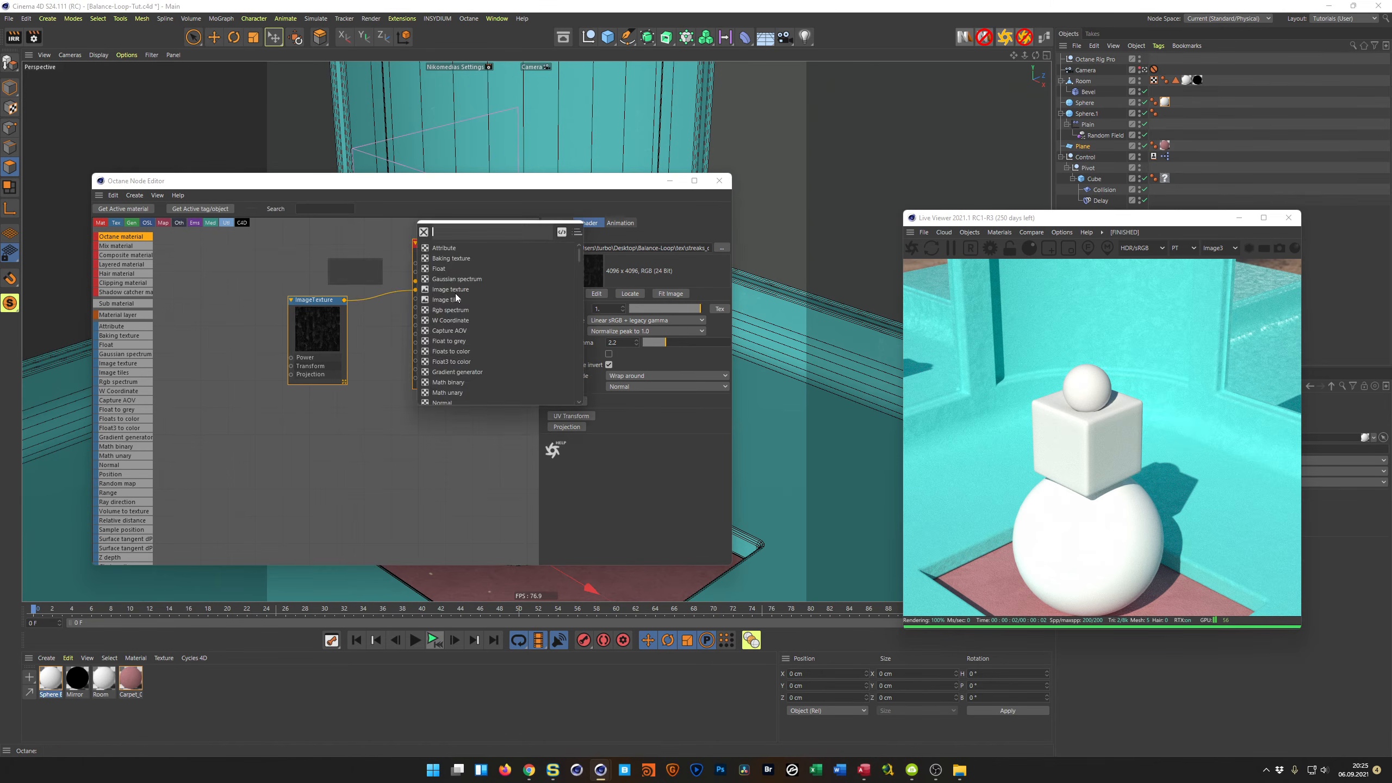
pyautogui.click(441, 268)
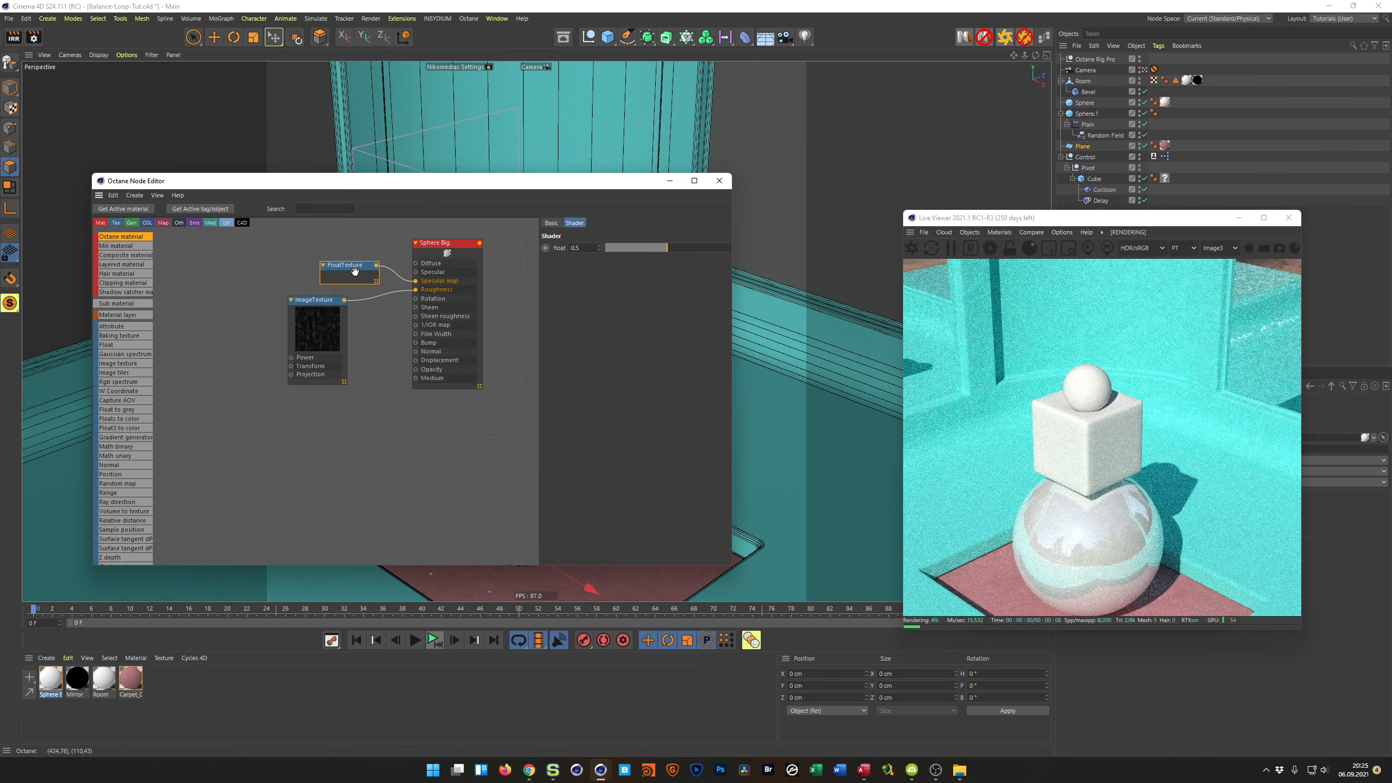
pyautogui.moveTo(654, 249); pyautogui.dragTo(723, 250)
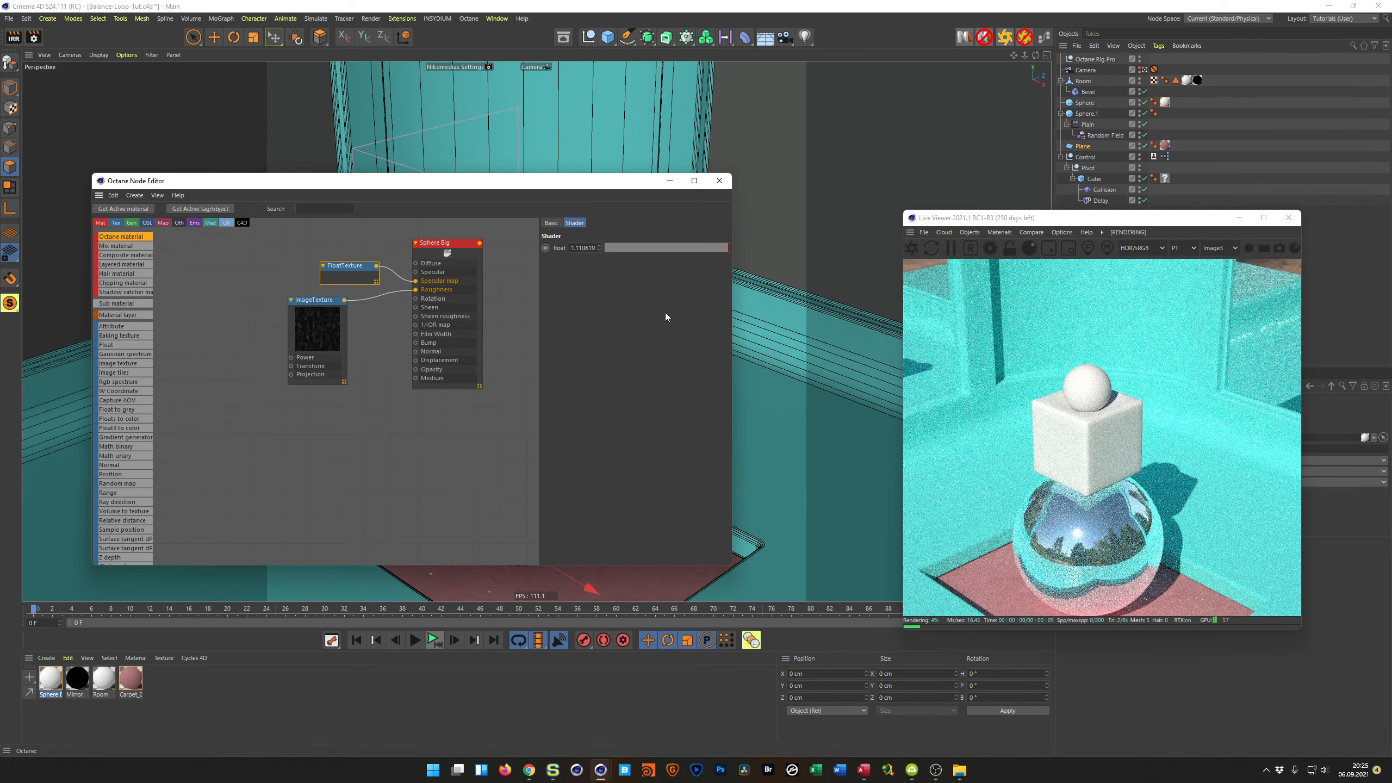
# Lower the Legacy gamma of the streaks roughness ImageTexture to about 0.55
pyautogui.click(331, 313)
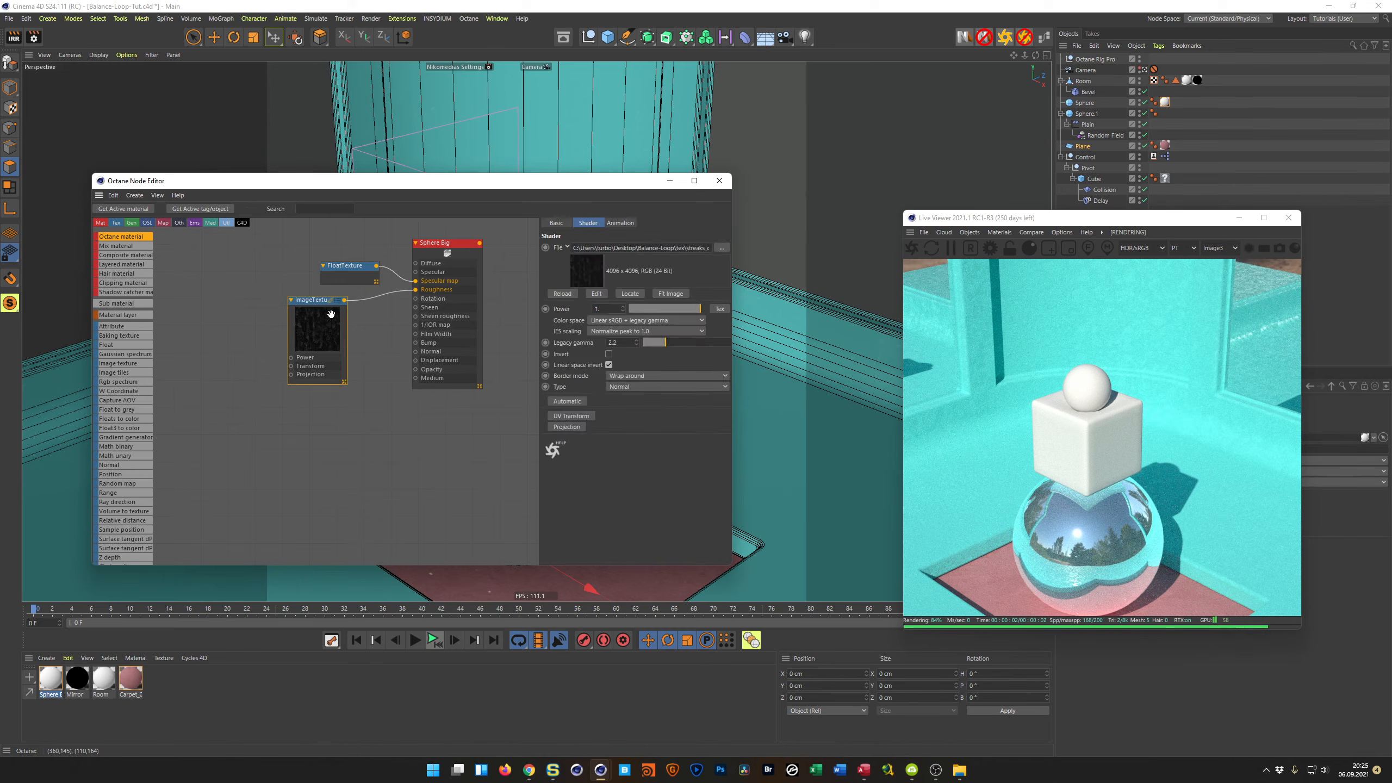
pyautogui.click(648, 344)
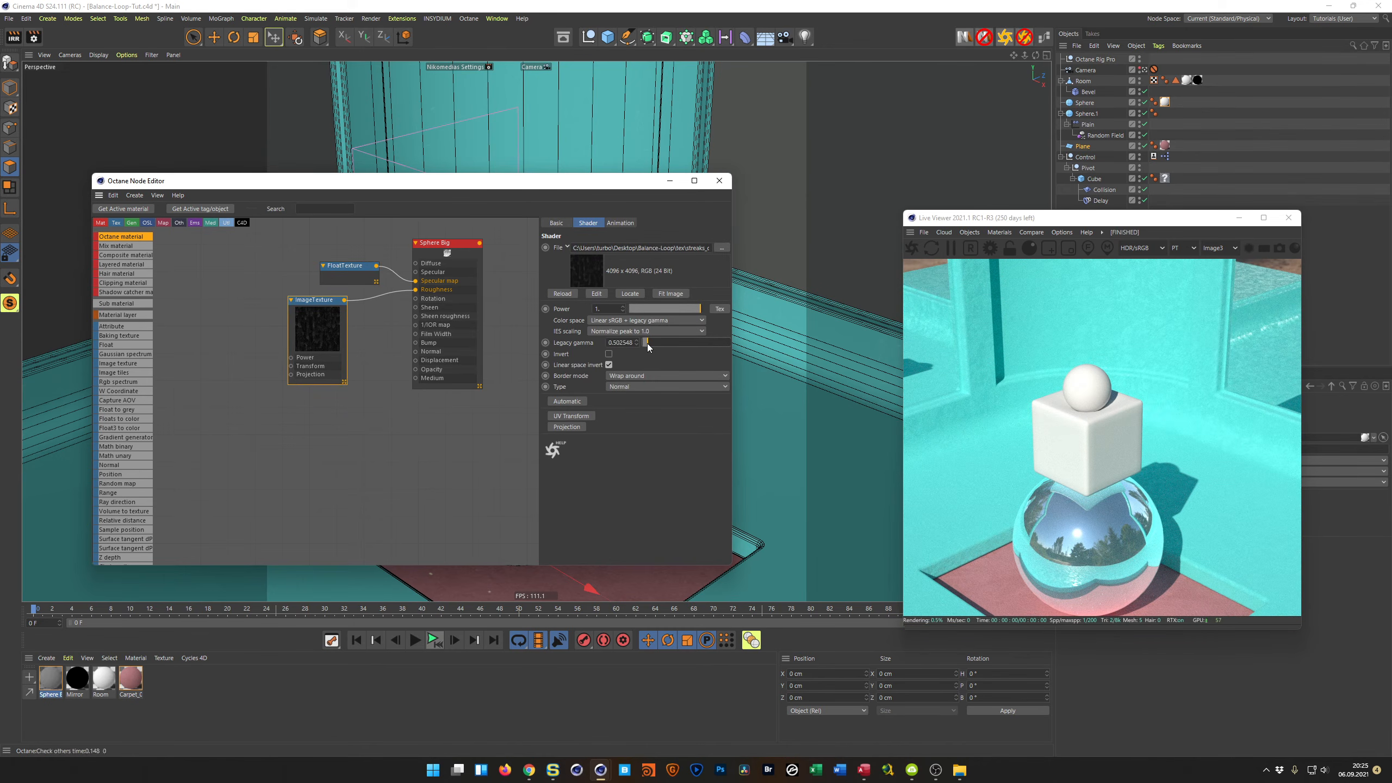
pyautogui.moveTo(649, 344); pyautogui.dragTo(647, 343)
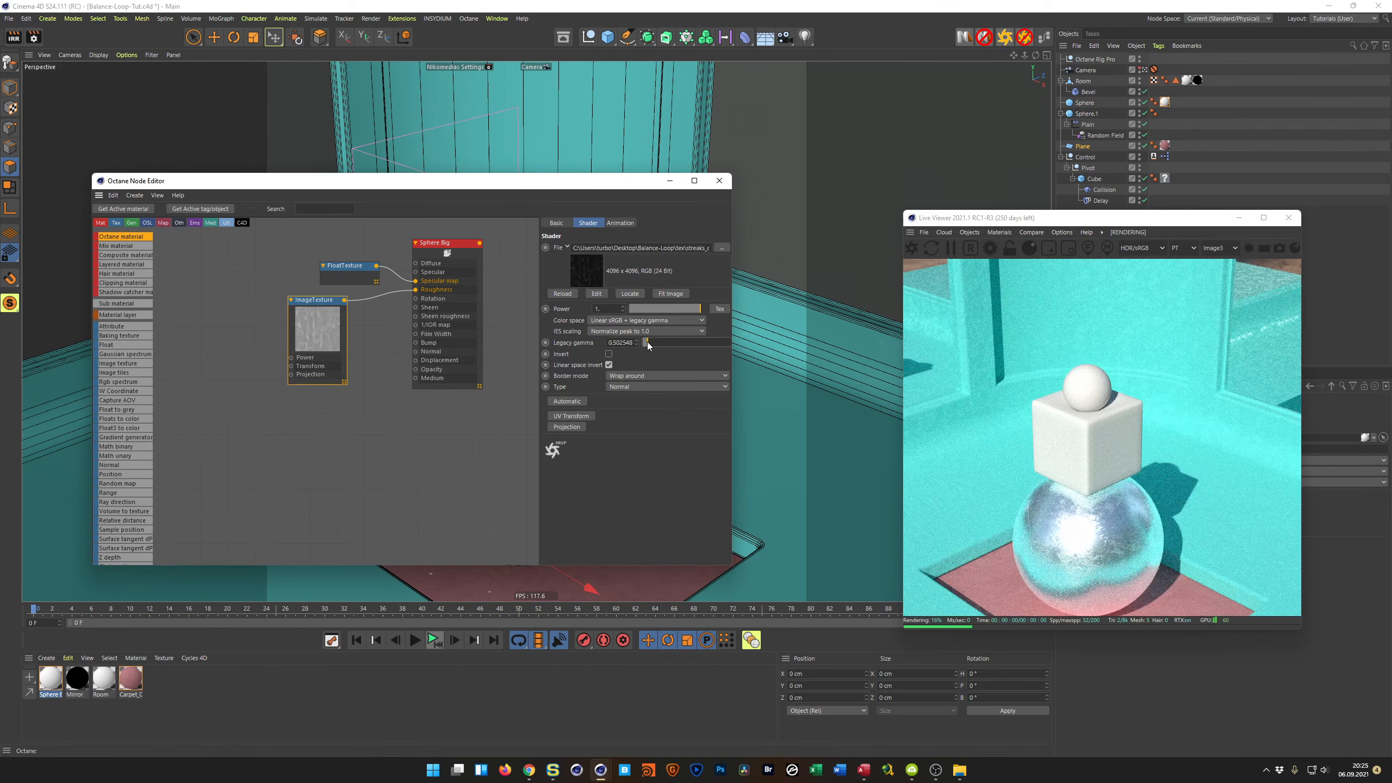
pyautogui.click(649, 342)
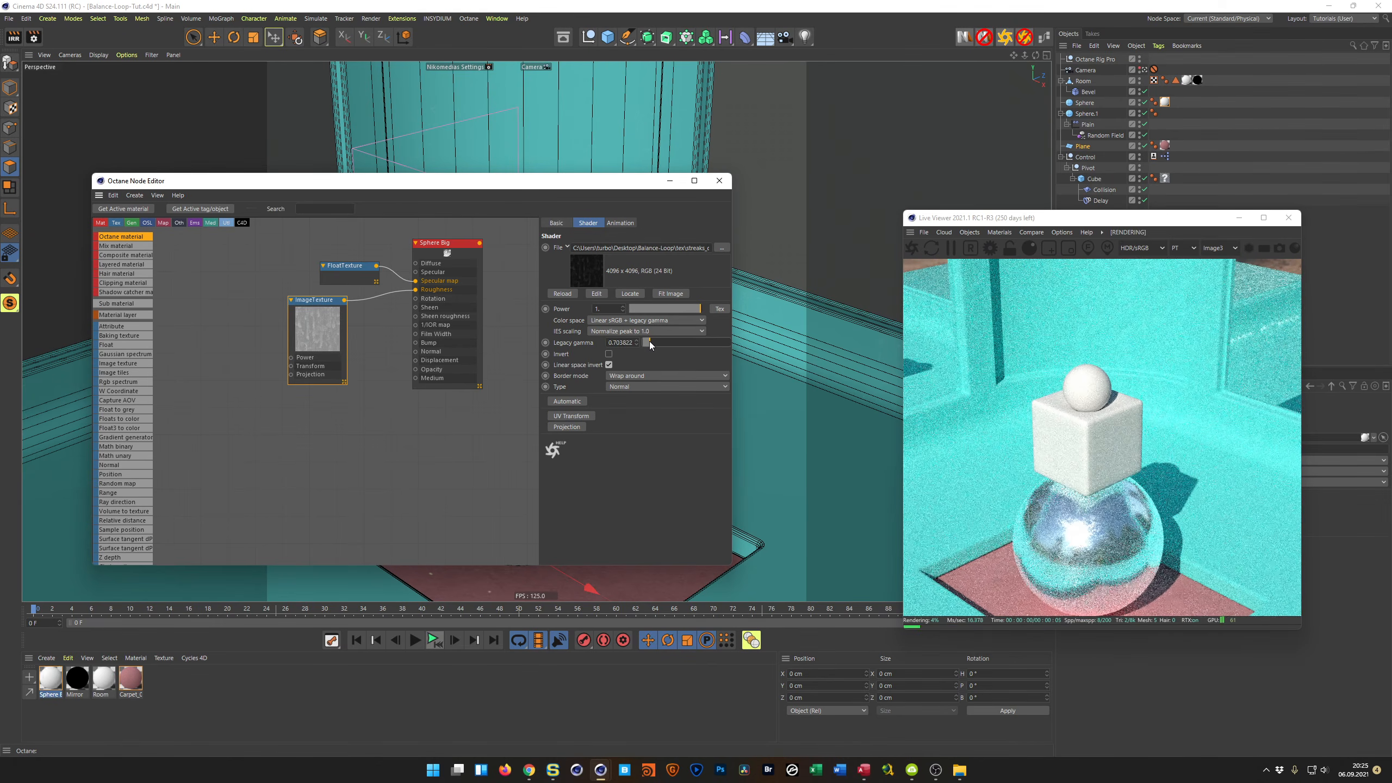
pyautogui.click(648, 342)
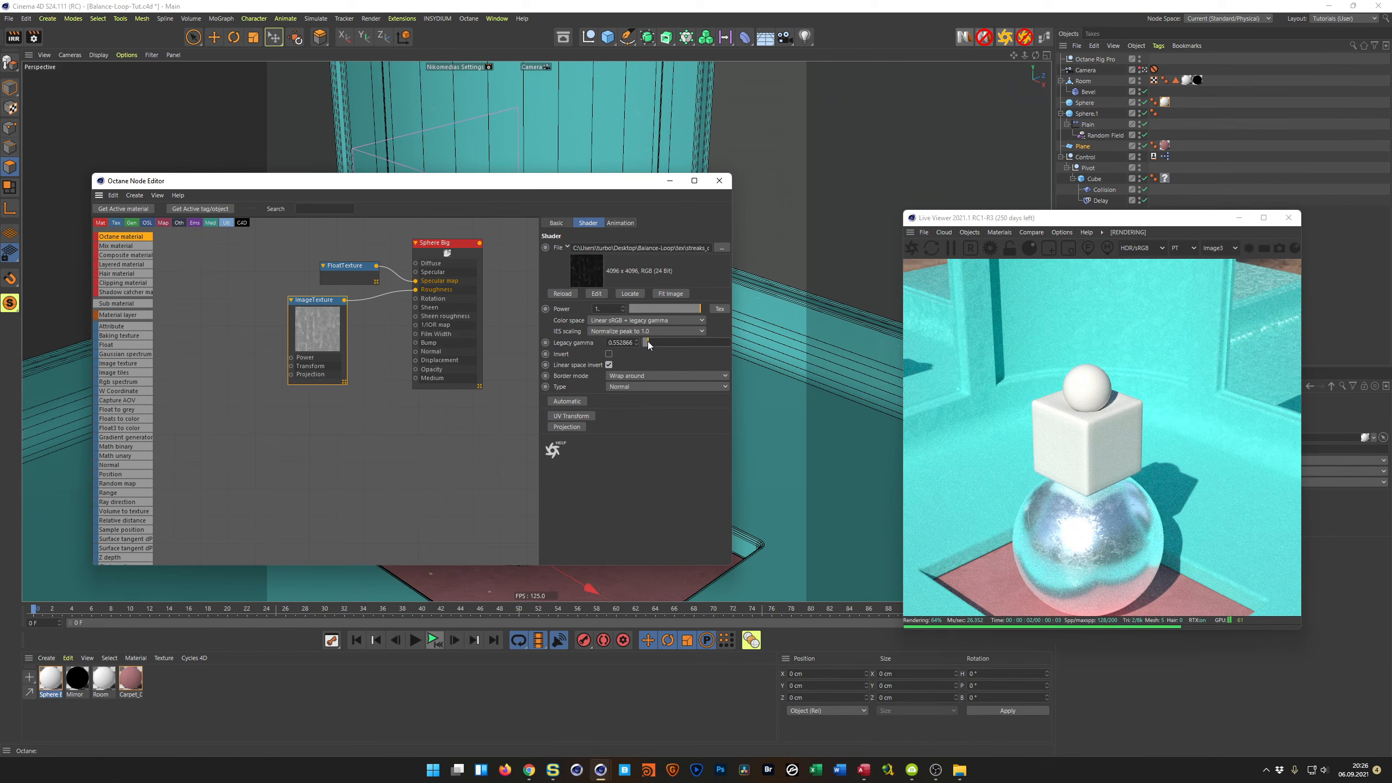
# Set the value of the Float texture feeding Sphere Big's Specular map to 1
pyautogui.click(363, 268)
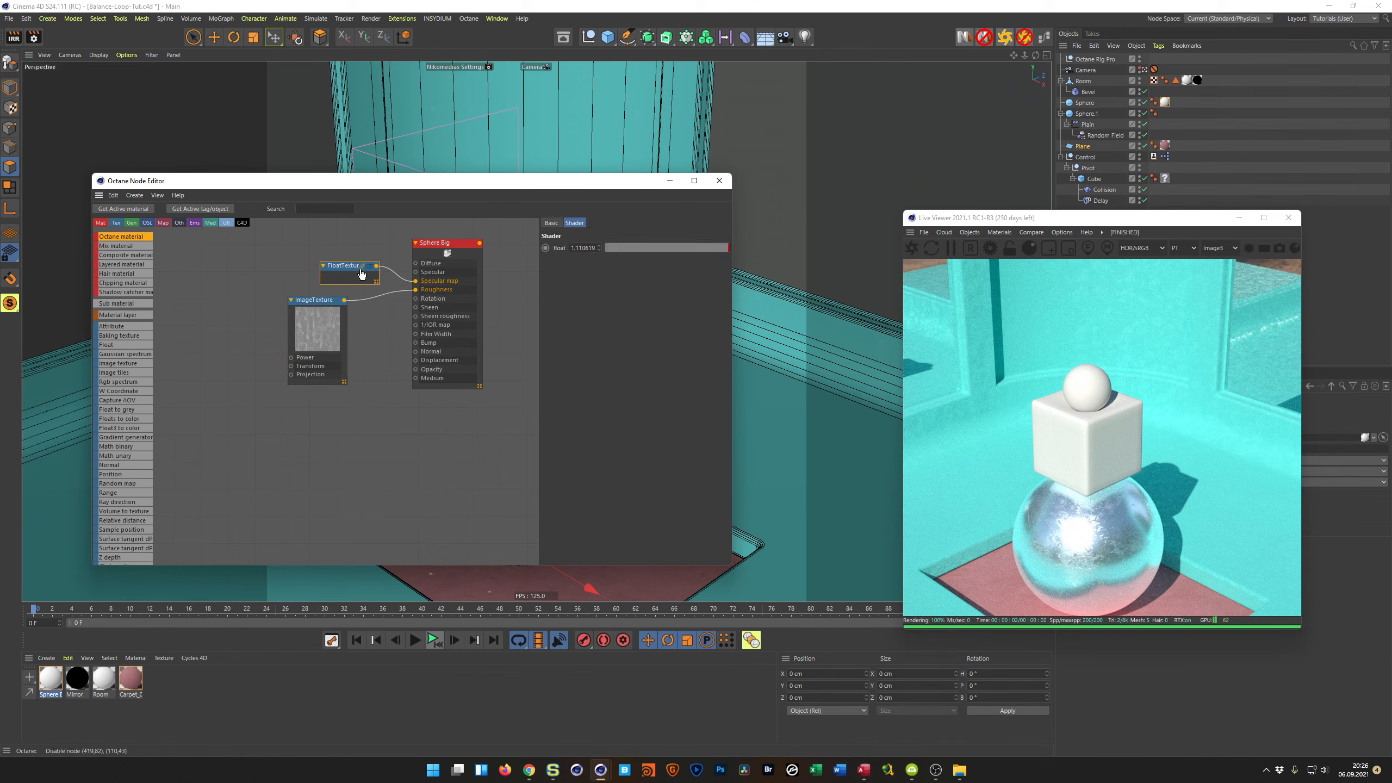
pyautogui.doubleClick(587, 248)
pyautogui.write('1')
pyautogui.press('Return')
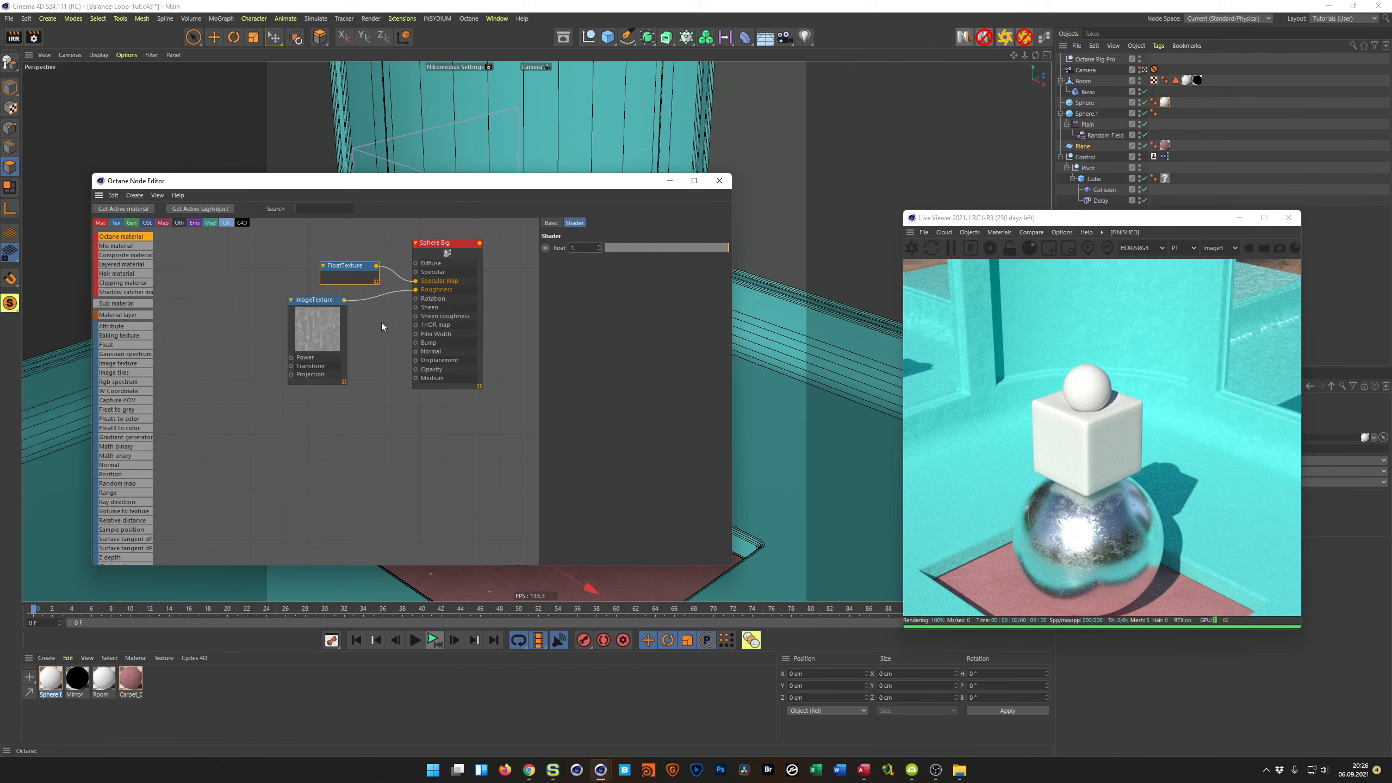
# Connect the streaks ImageTexture to Sphere Big's Bump through a Color correction node with gamma lowered to about 0.16, and close the node editor
pyautogui.moveTo(345, 301); pyautogui.dragTo(415, 342)
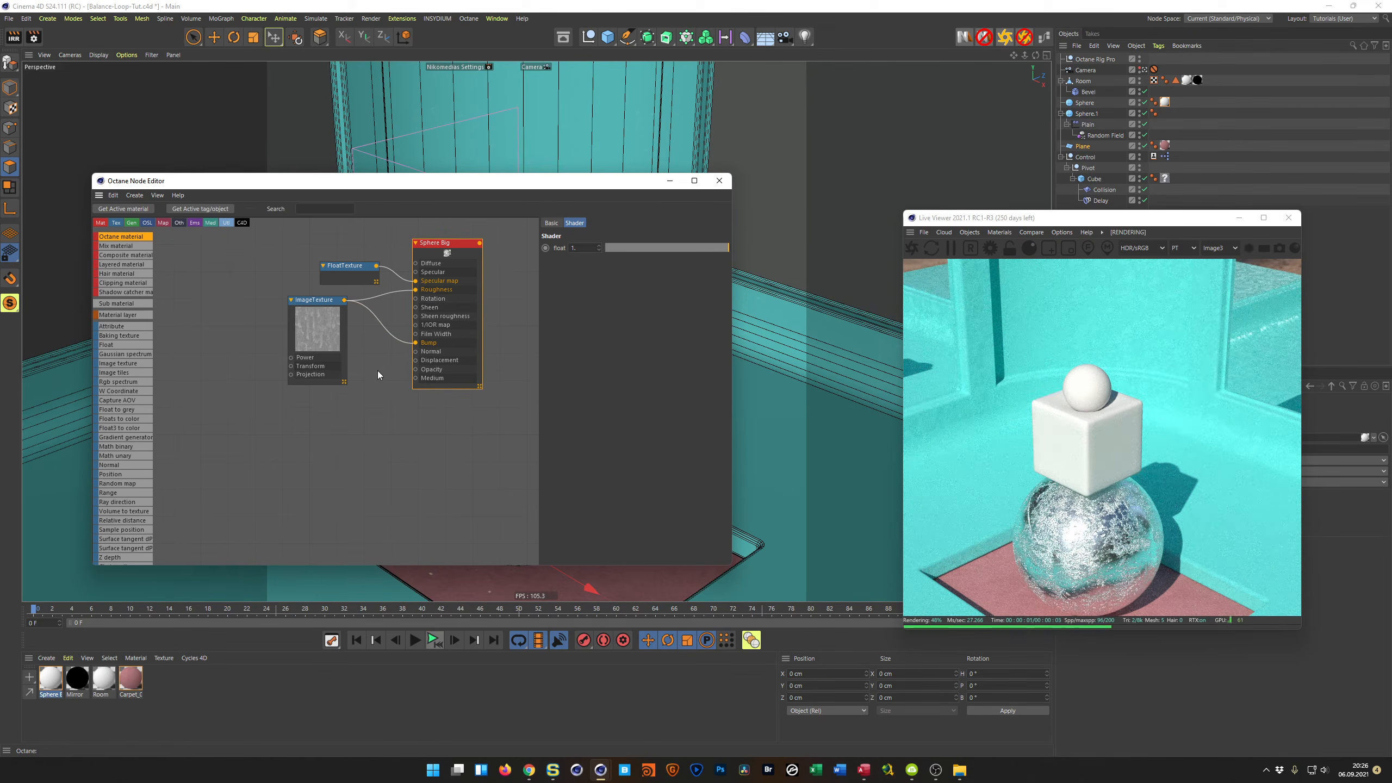
pyautogui.moveTo(307, 301); pyautogui.dragTo(231, 309)
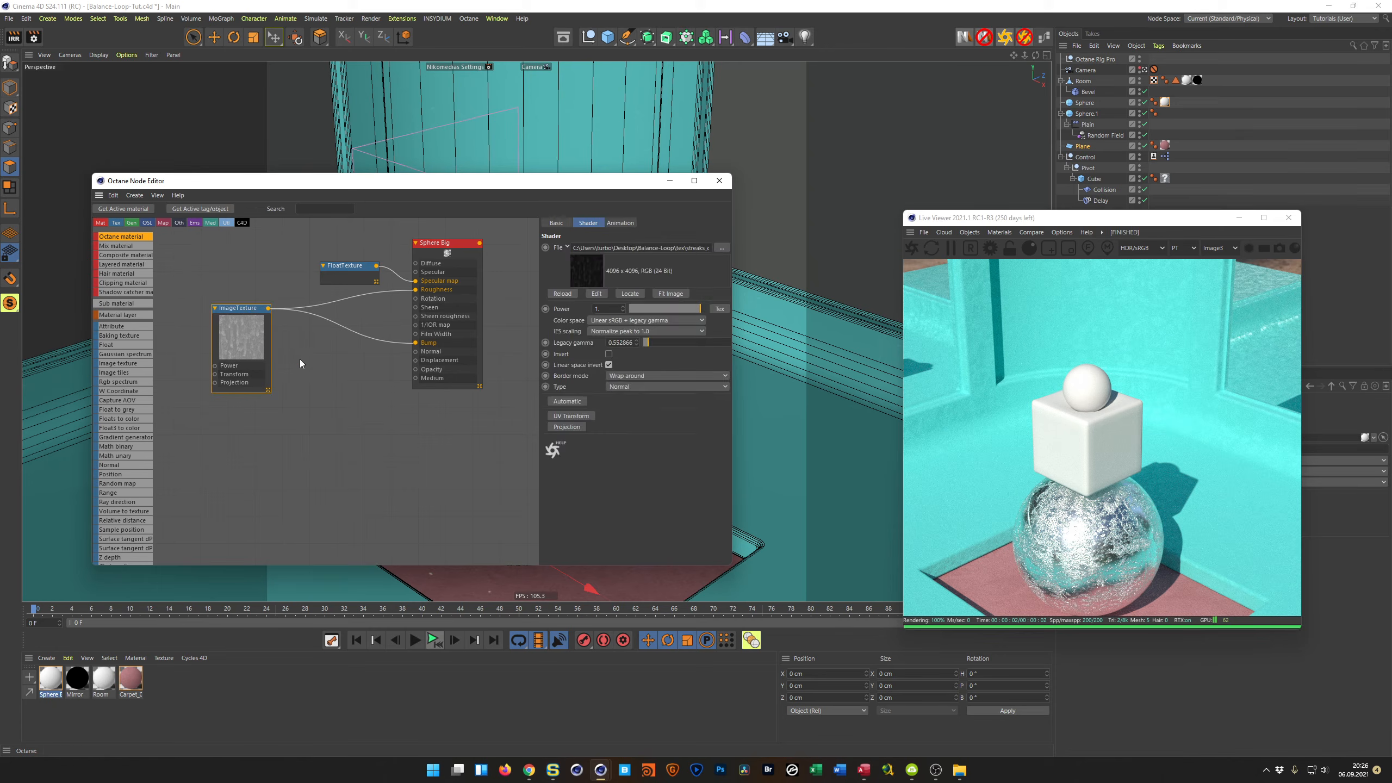
pyautogui.click(343, 328)
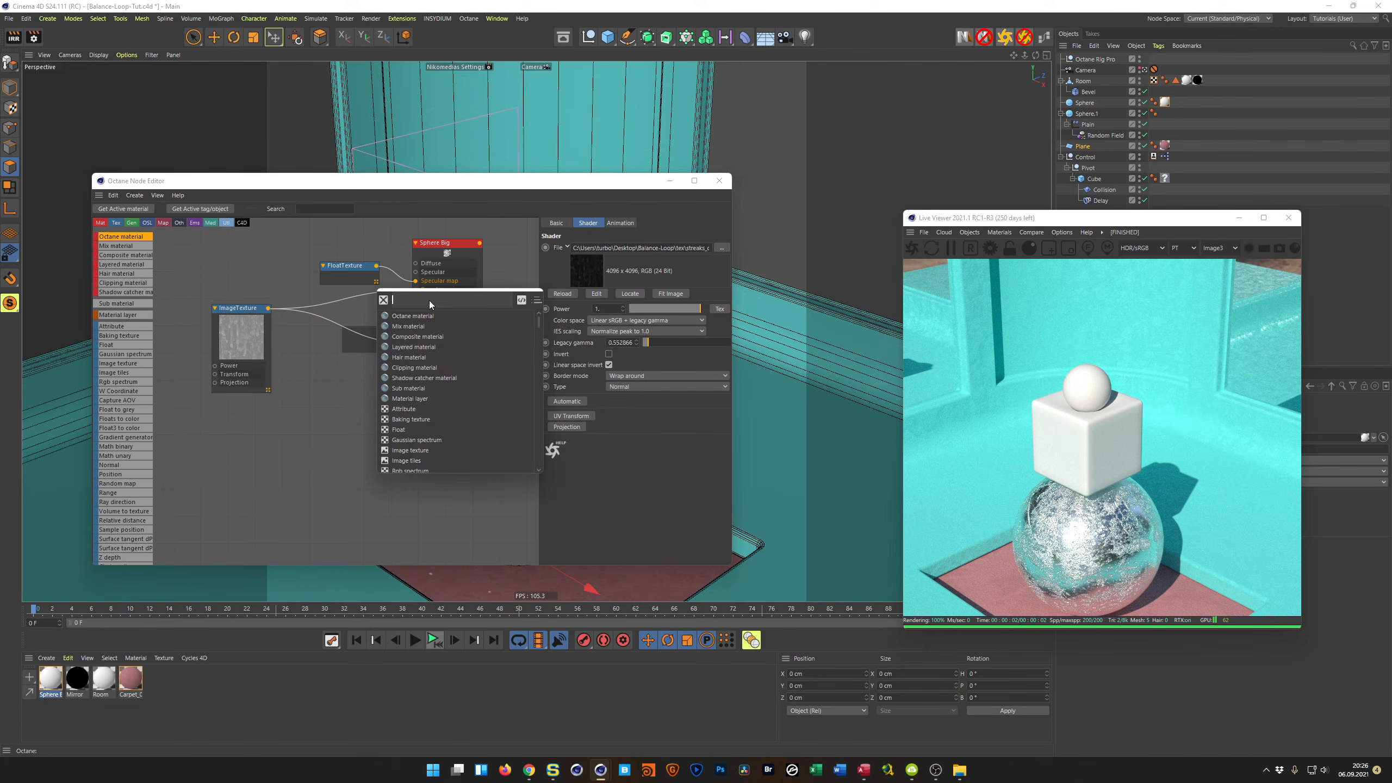
pyautogui.write('COLO')
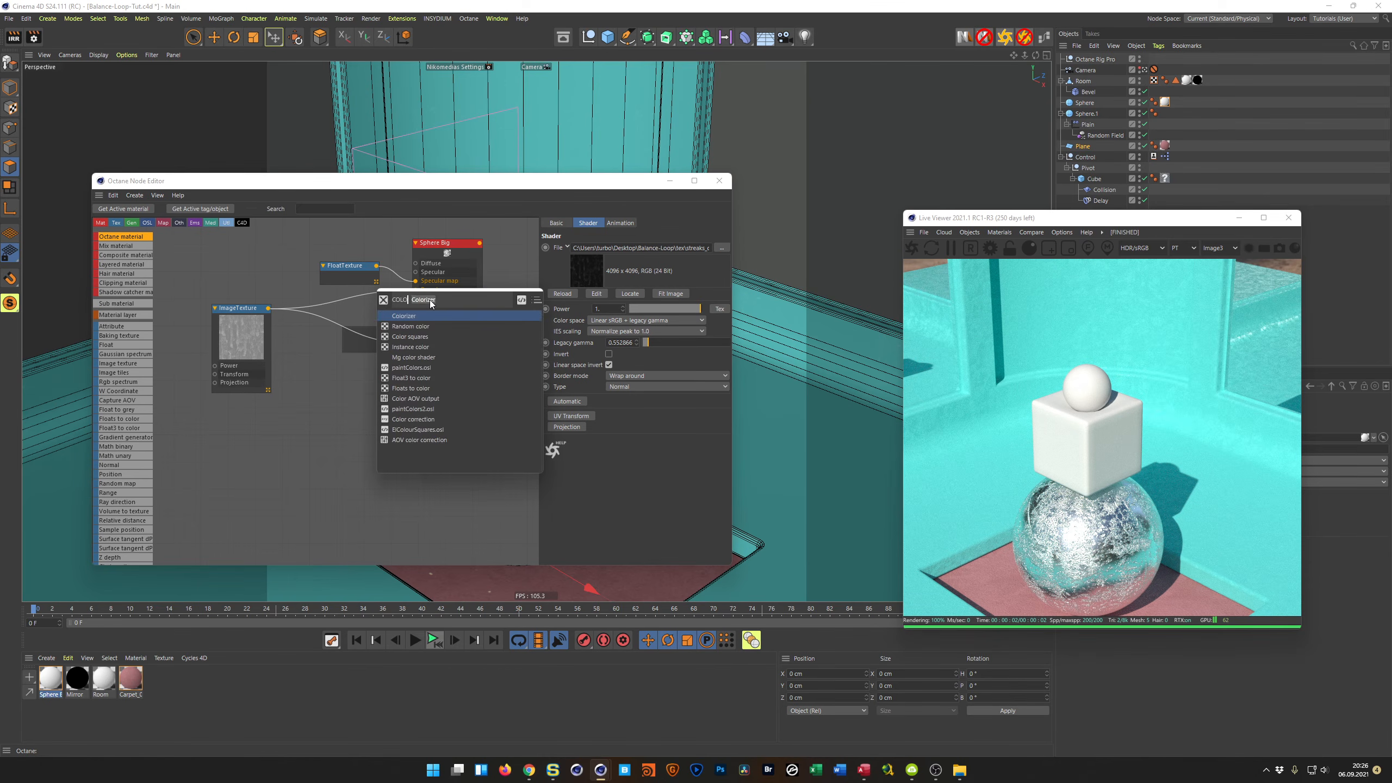
pyautogui.click(418, 420)
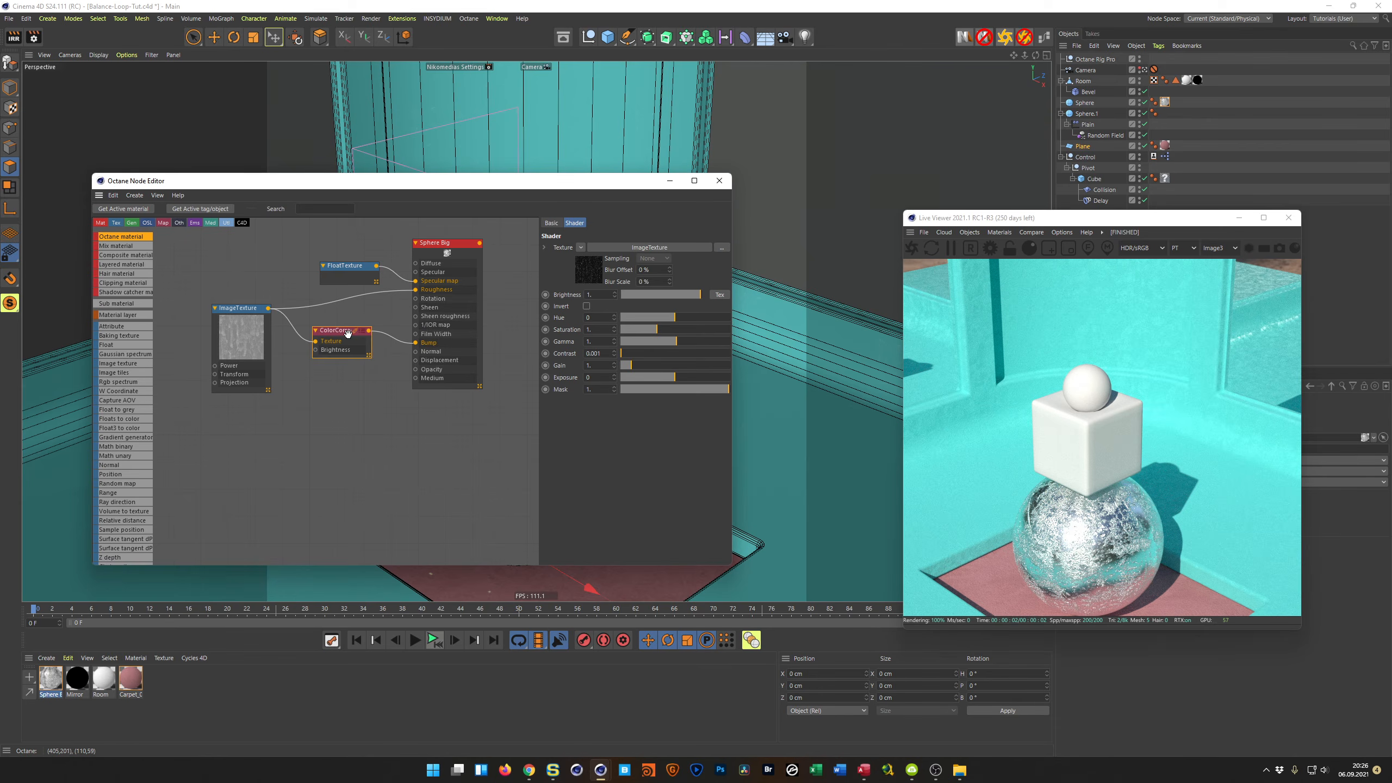
pyautogui.moveTo(676, 346)
pyautogui.mouseDown()
pyautogui.moveTo(595, 344)
pyautogui.moveTo(653, 342)
pyautogui.mouseUp()
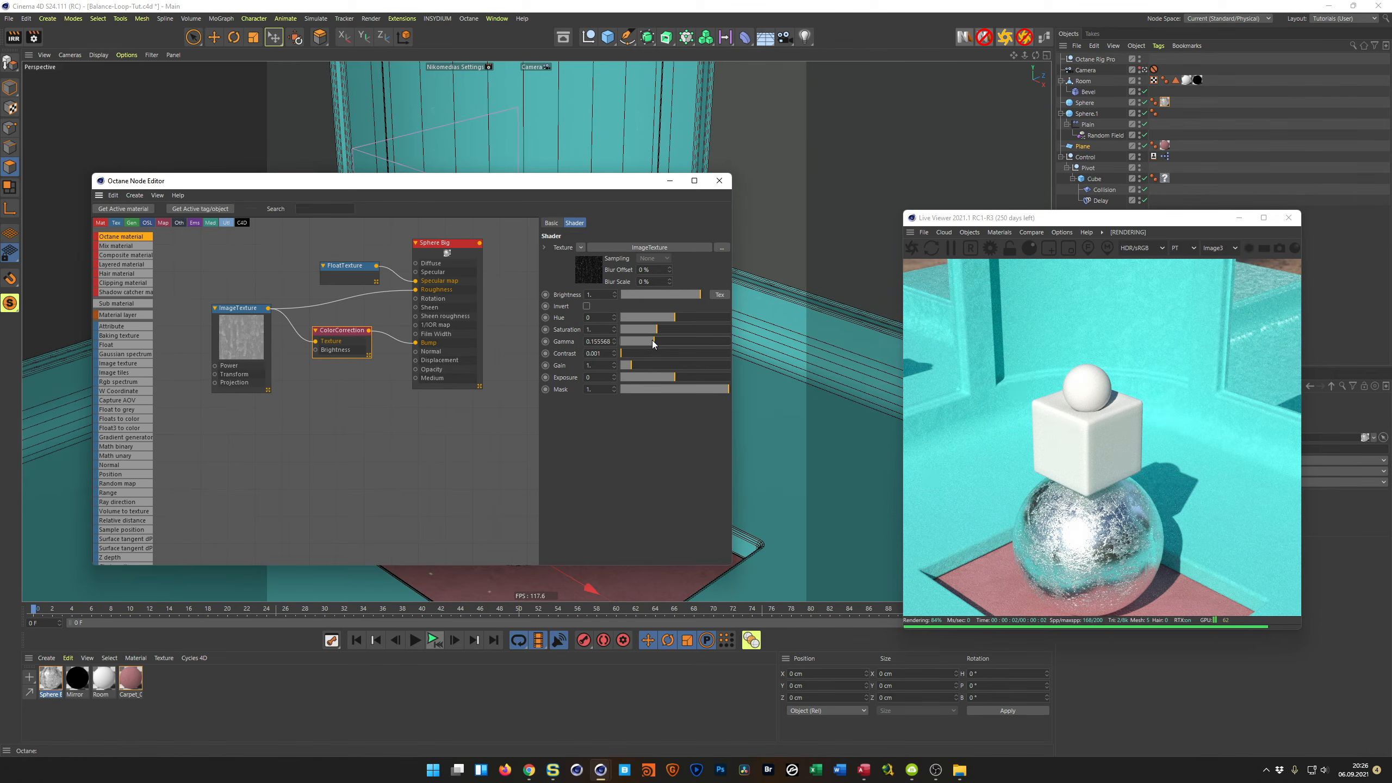
pyautogui.click(718, 181)
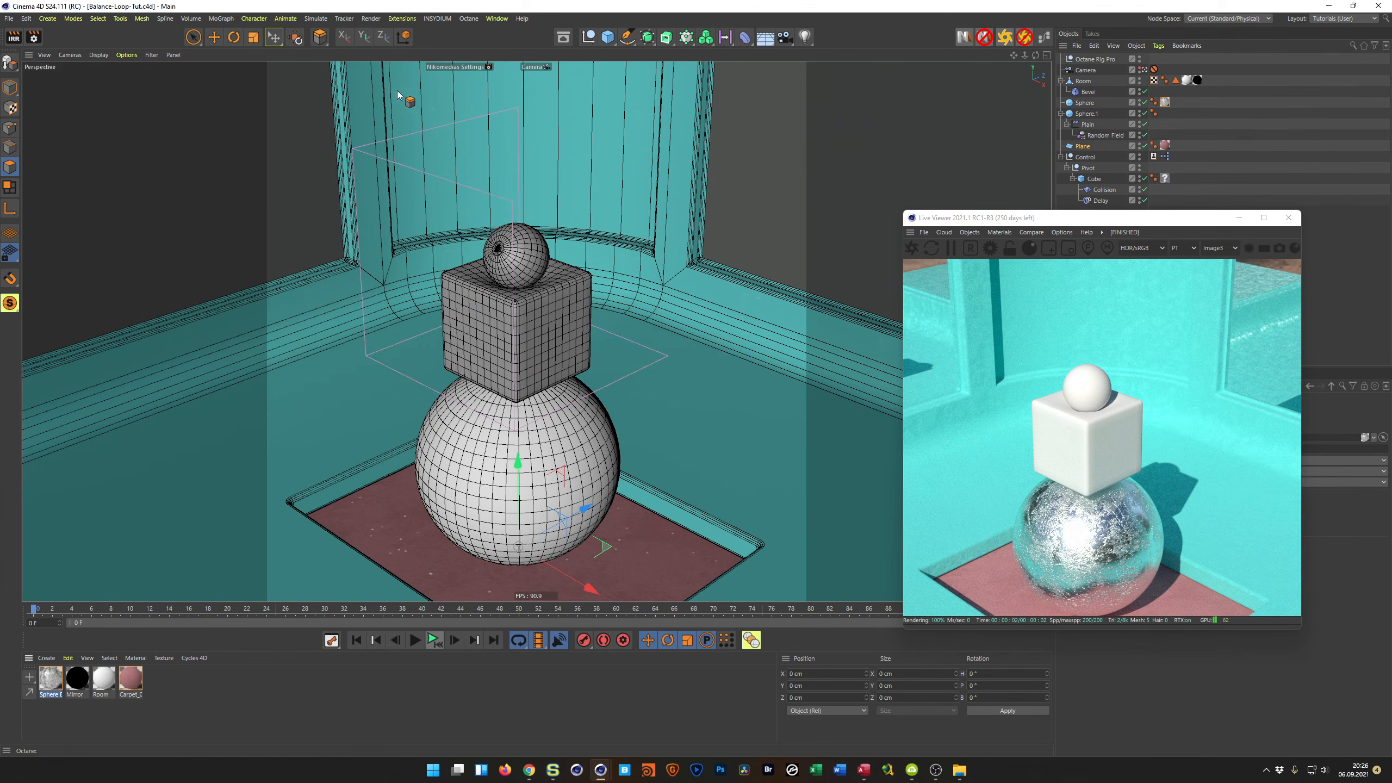
# Load the Leather Black_002 material from the Cloth & Fabric library and apply it to the Cube object
pyautogui.hotkey('shift', 'F8')
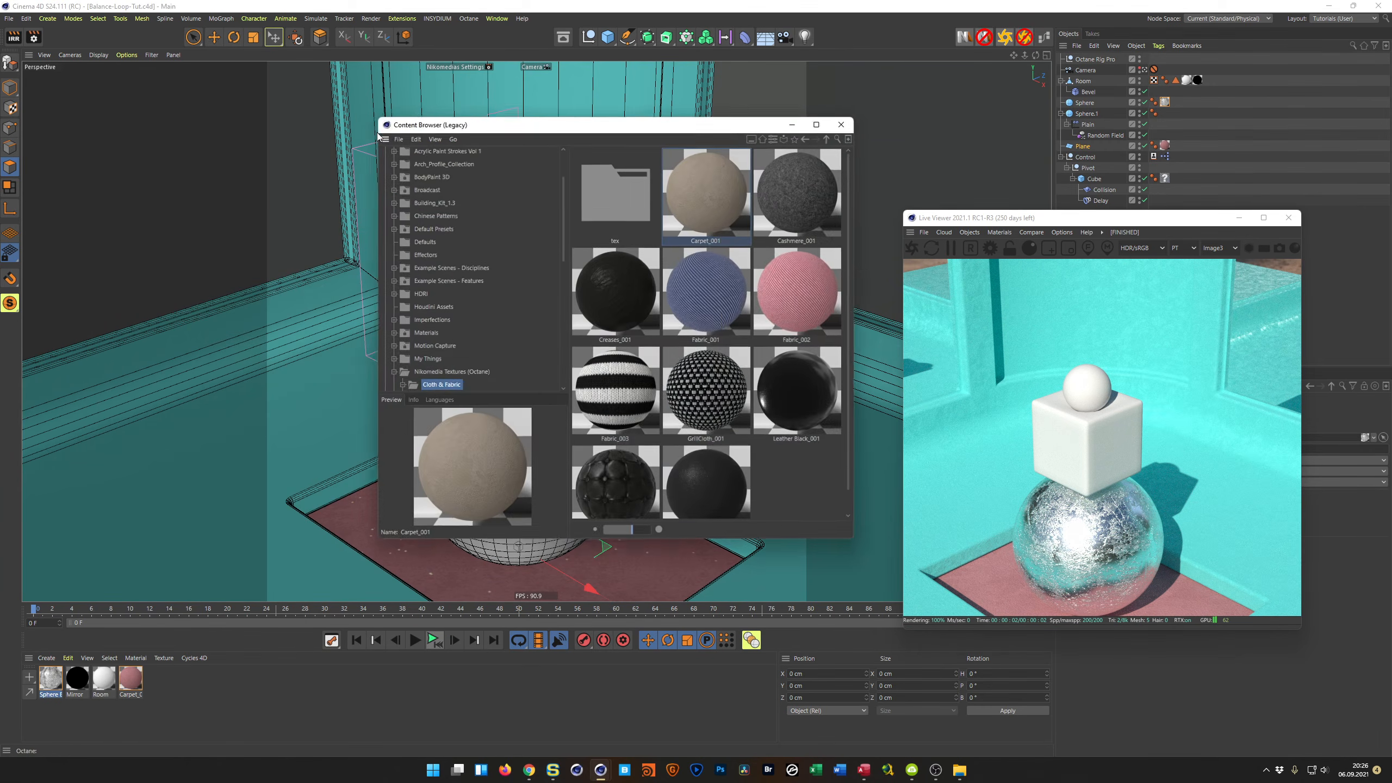
pyautogui.click(626, 499)
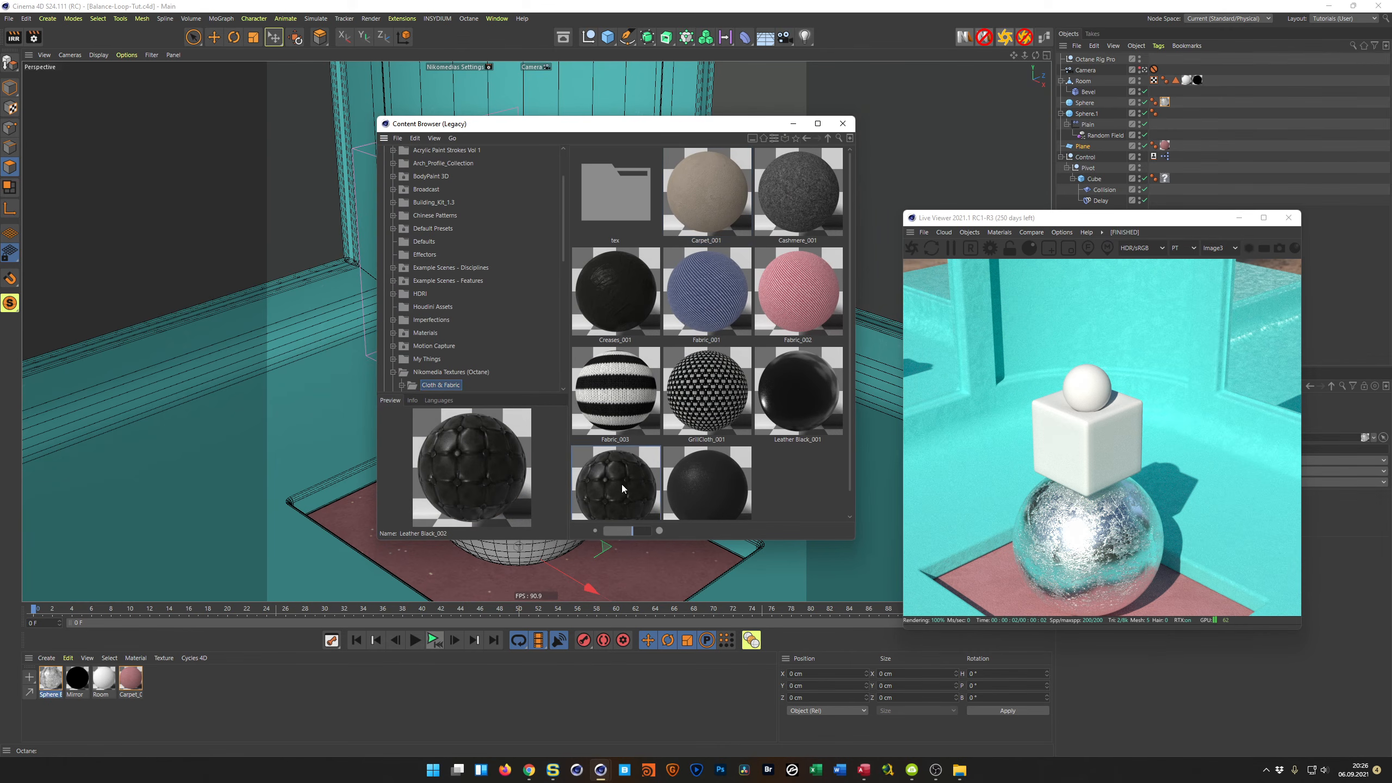
pyautogui.moveTo(623, 487); pyautogui.dragTo(343, 630)
pyautogui.moveTo(214, 696); pyautogui.dragTo(210, 692)
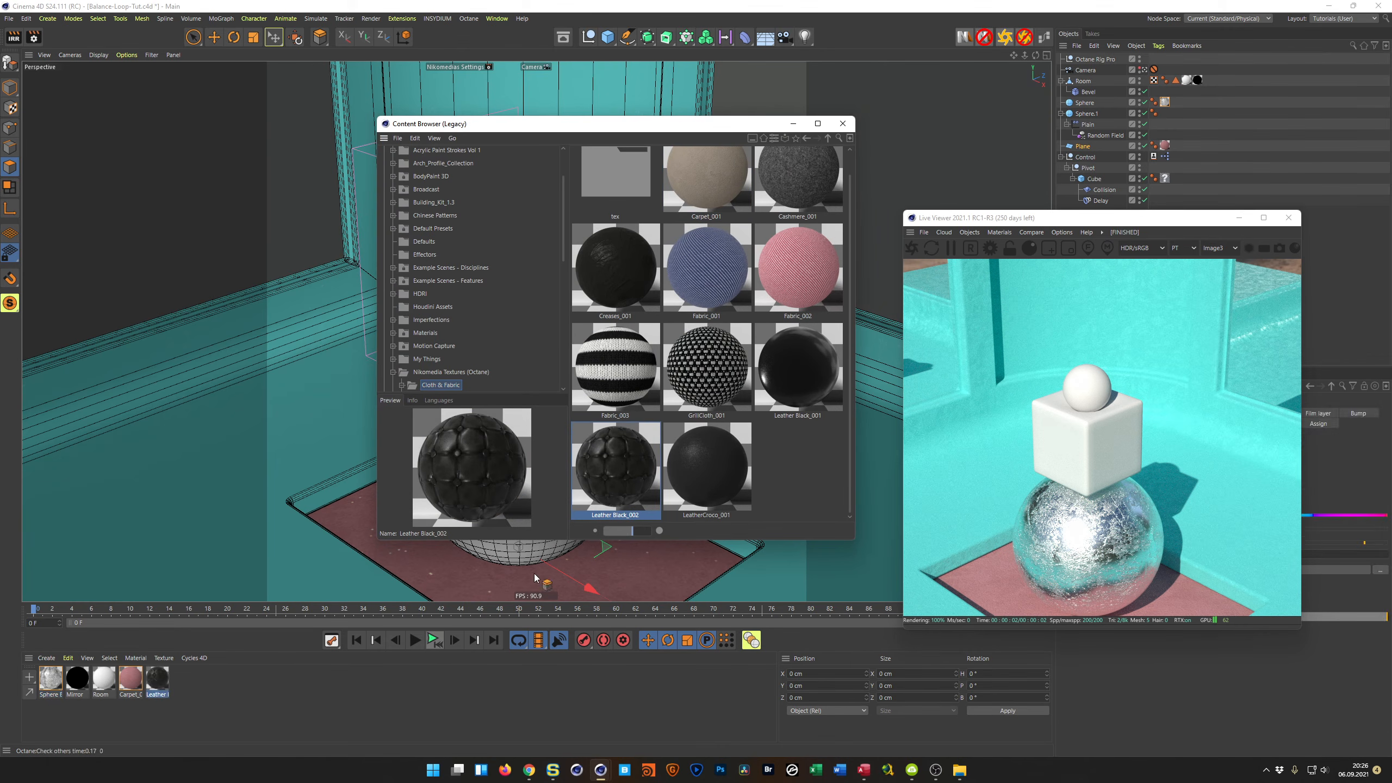
pyautogui.click(842, 124)
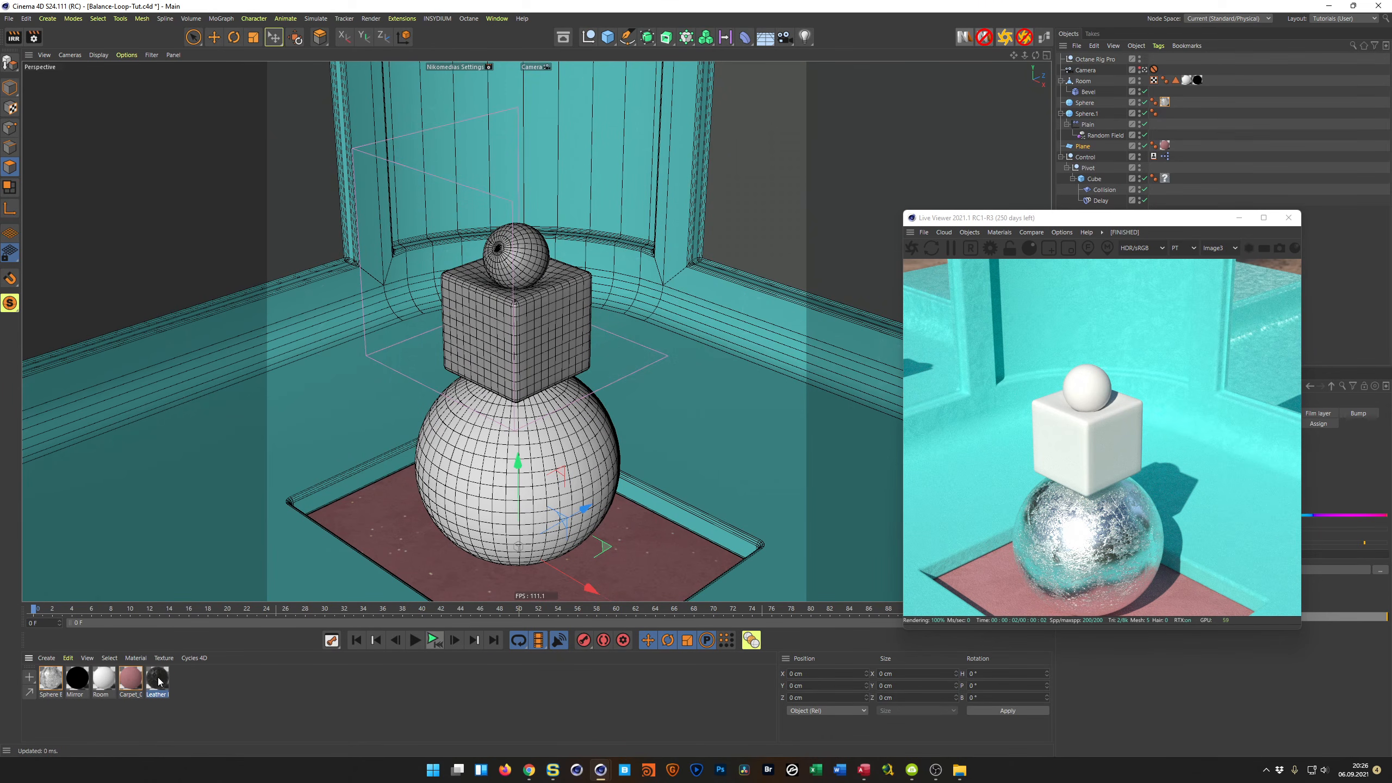
pyautogui.moveTo(1059, 173); pyautogui.dragTo(837, 208)
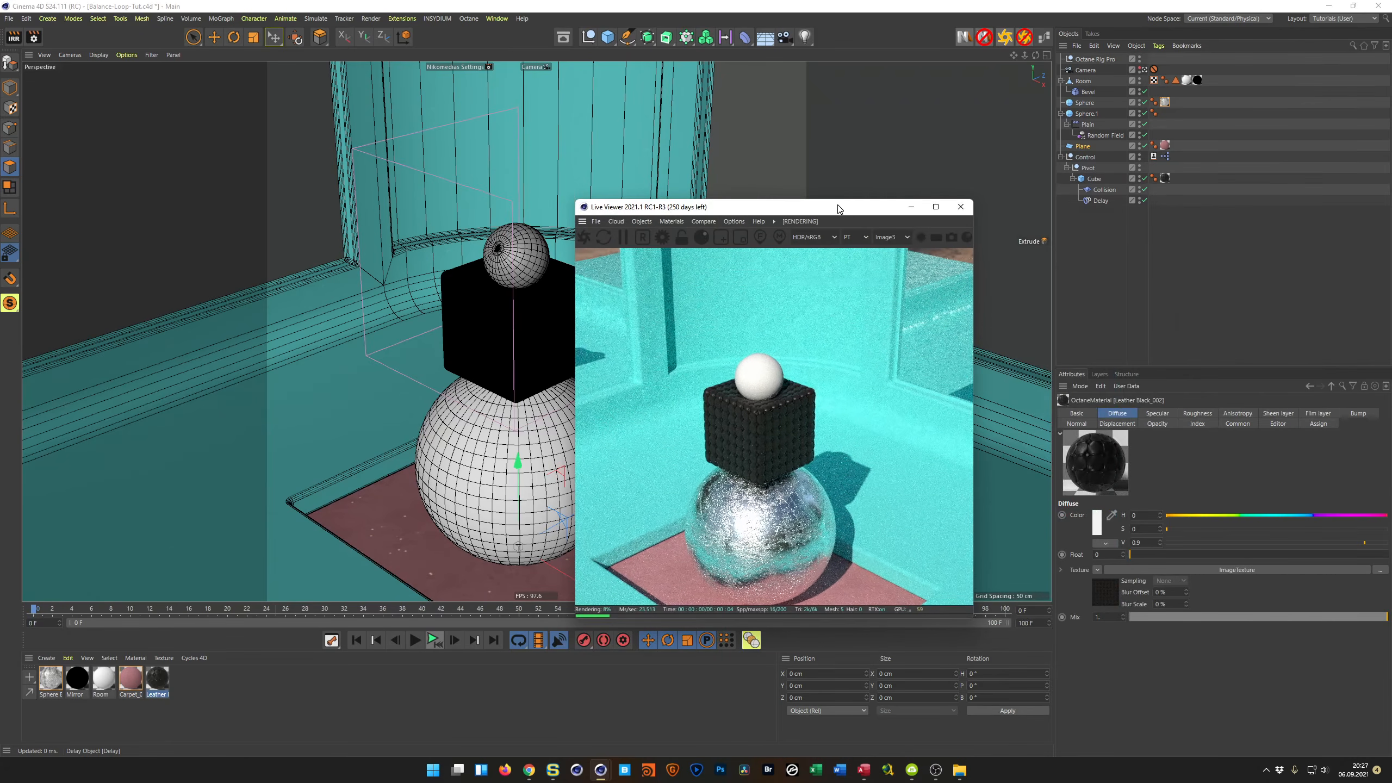
# Set the projection of the Cube's leather material tag to Cubic and move the Live Viewer aside
pyautogui.click(1166, 179)
pyautogui.click(1165, 461)
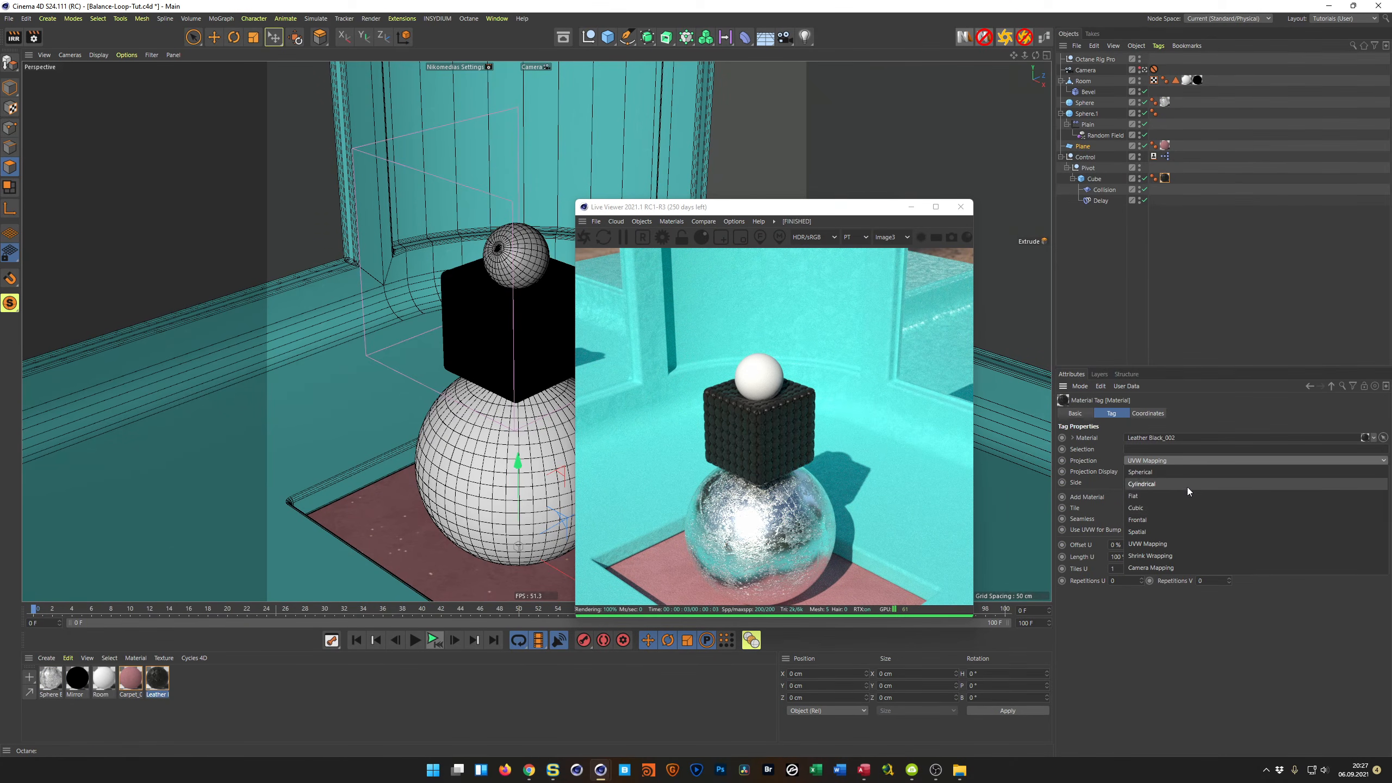
pyautogui.click(1185, 508)
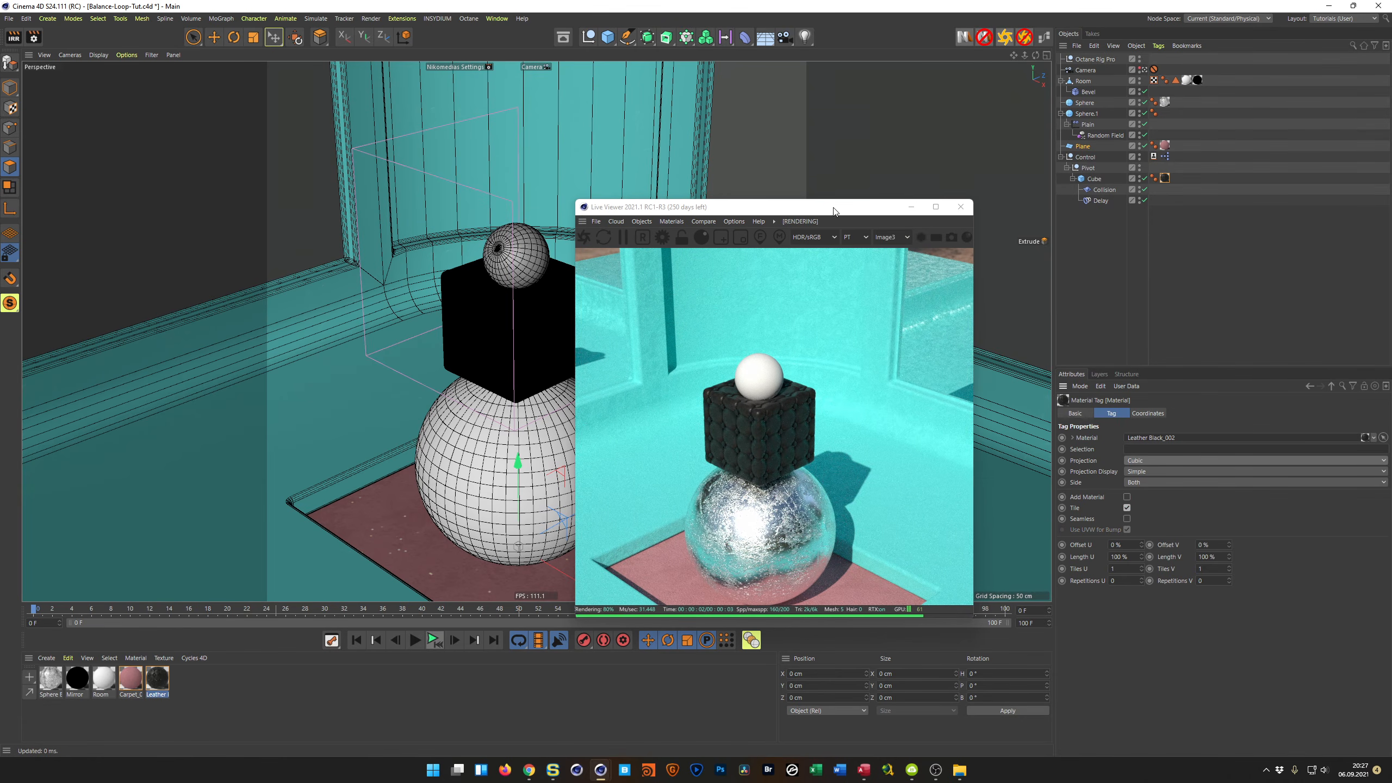
pyautogui.moveTo(833, 211); pyautogui.dragTo(1035, 188)
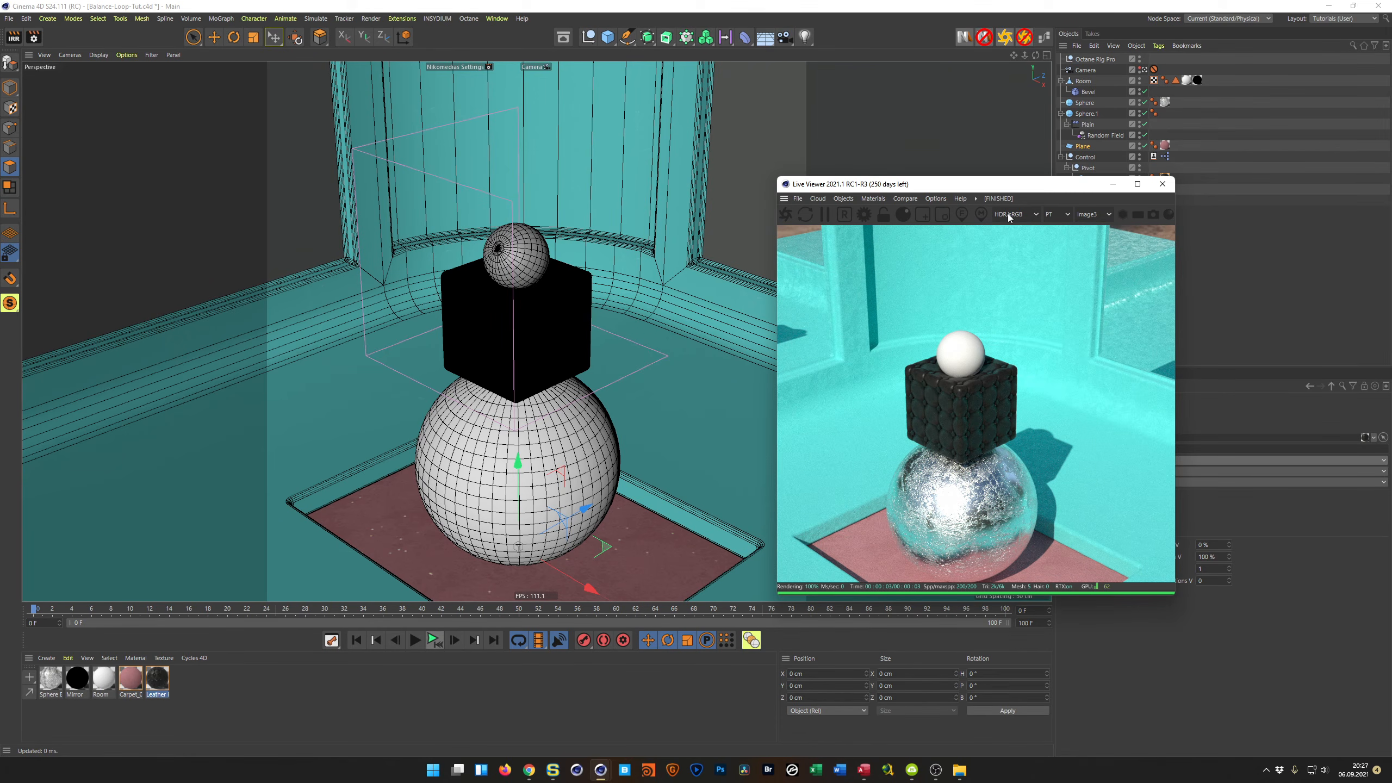
pyautogui.moveTo(1031, 184); pyautogui.dragTo(1169, 227)
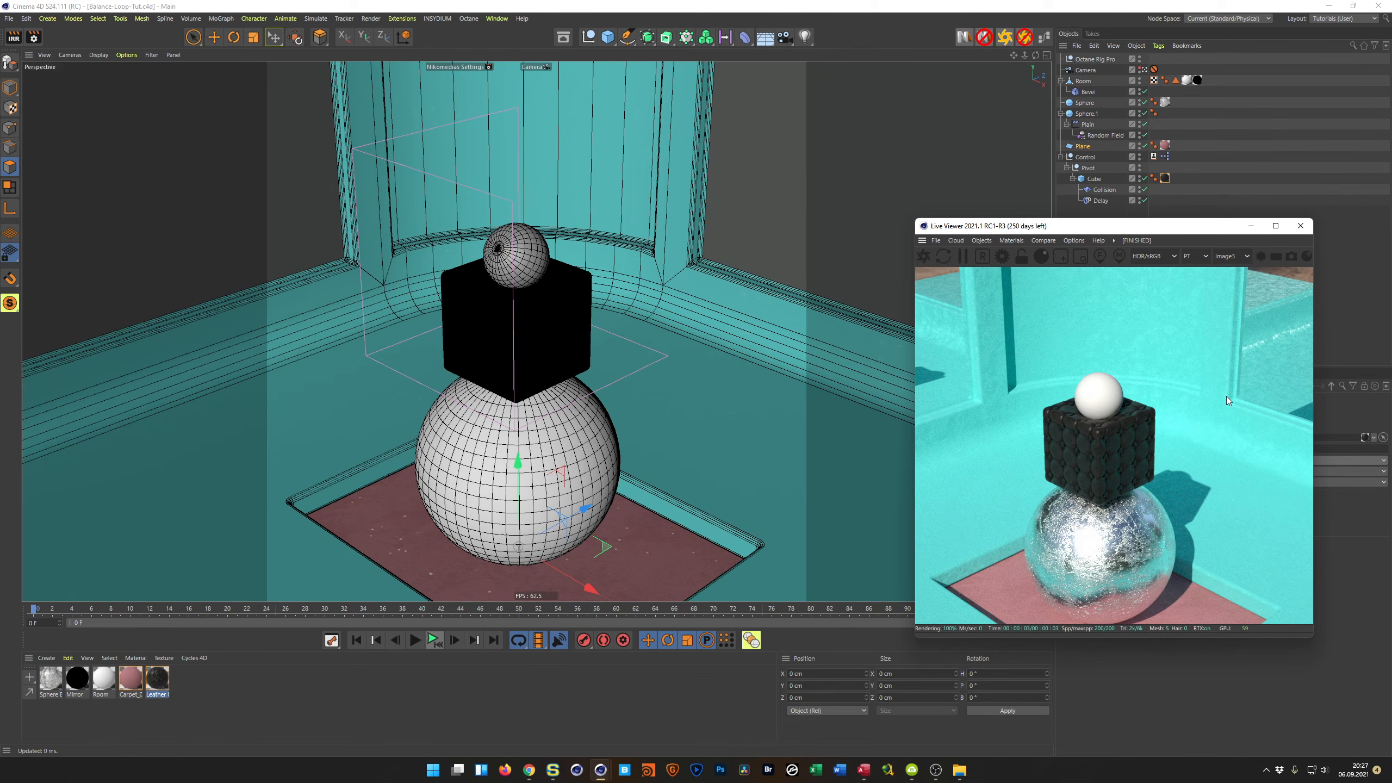
# Load the PalmTree material from the Wood library folder and apply it to the small upper sphere, Sphere.1
pyautogui.hotkey('shift', 'F8')
pyautogui.moveTo(1186, 342); pyautogui.dragTo(500, 138)
pyautogui.scroll(-7, 307, 341)
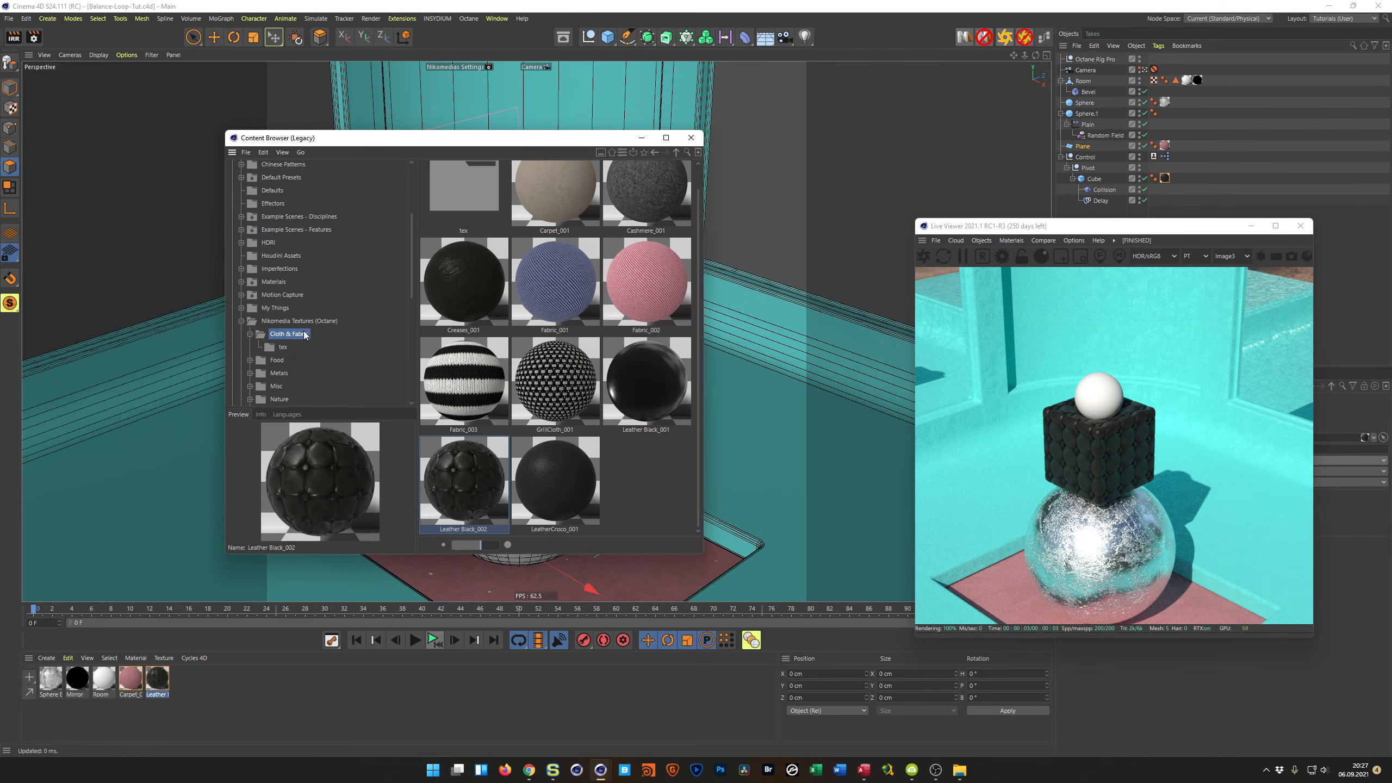
pyautogui.click(278, 255)
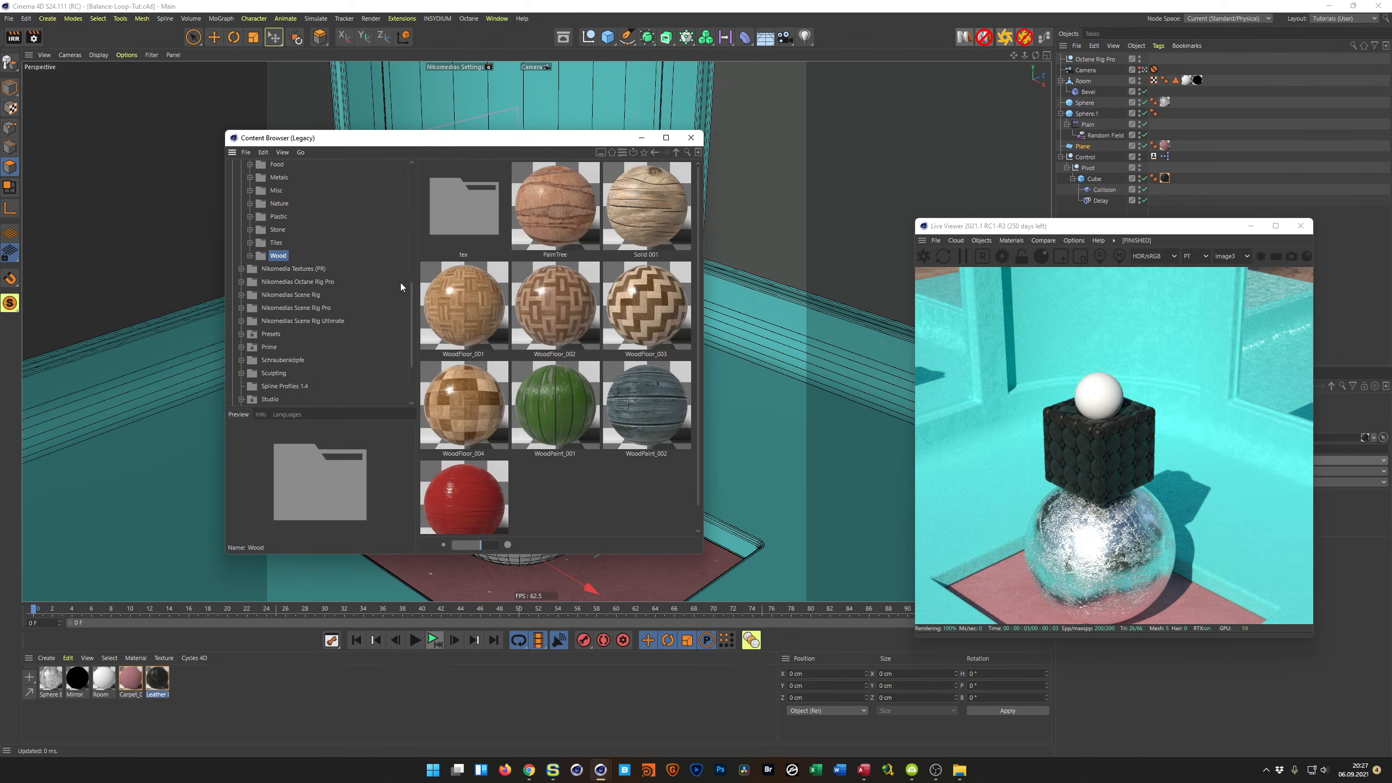
pyautogui.click(584, 251)
pyautogui.moveTo(294, 654); pyautogui.dragTo(252, 686)
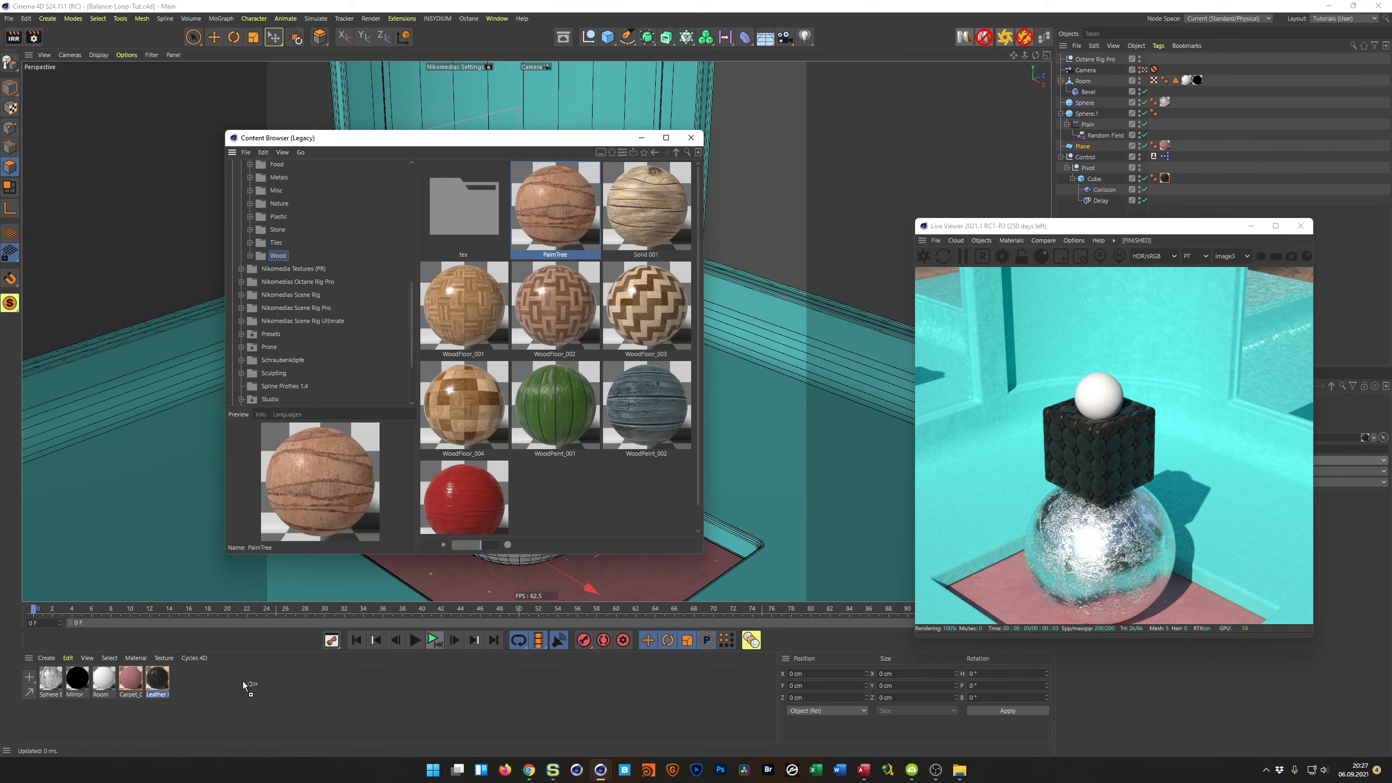
pyautogui.click(691, 138)
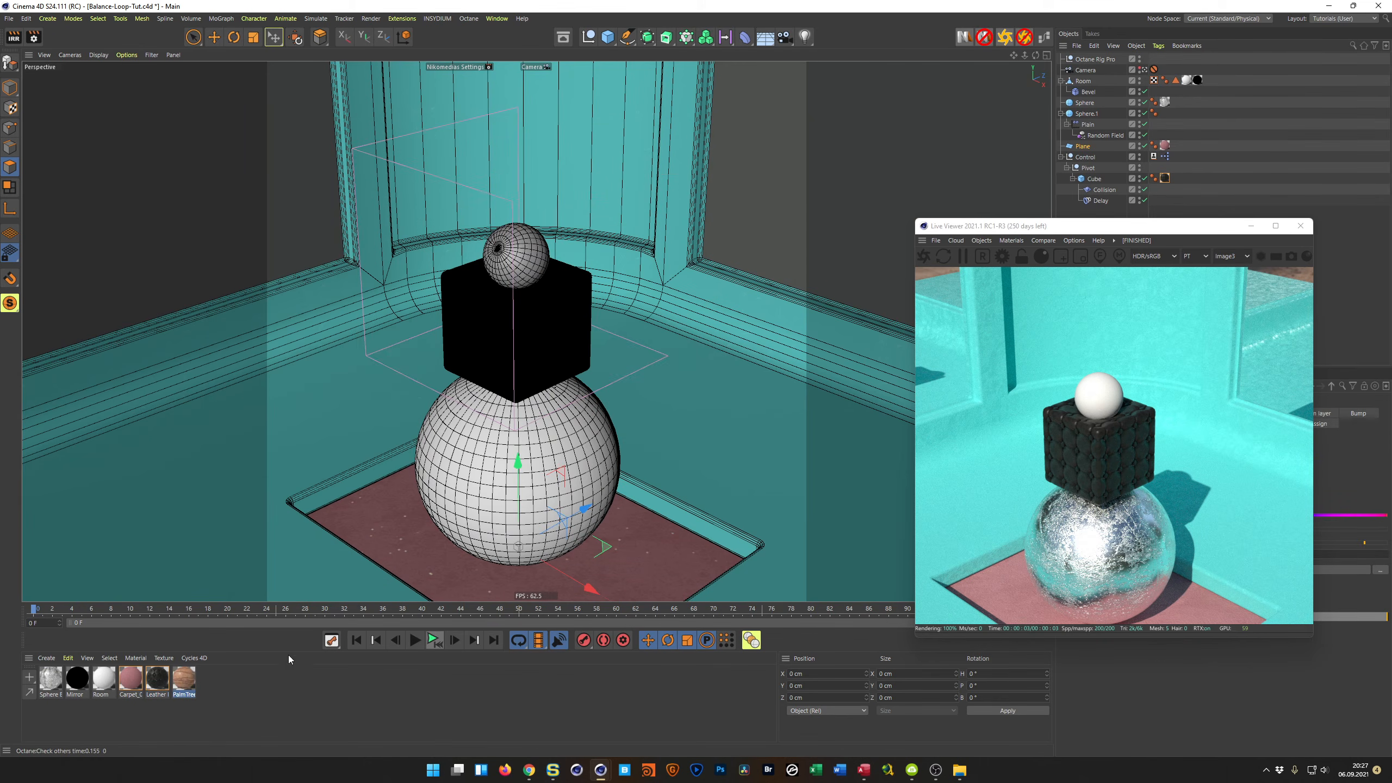
pyautogui.moveTo(1006, 135); pyautogui.dragTo(1090, 114)
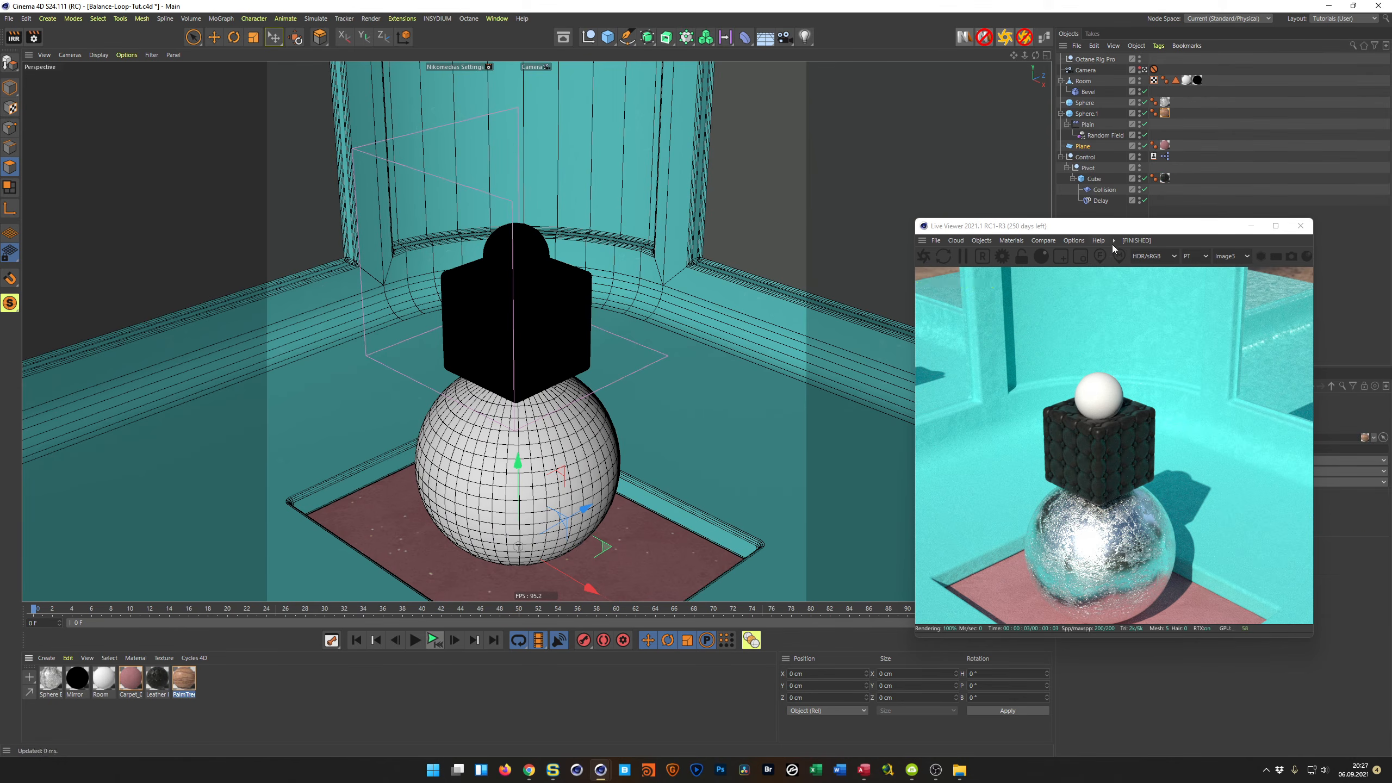
pyautogui.moveTo(1128, 231); pyautogui.dragTo(795, 181)
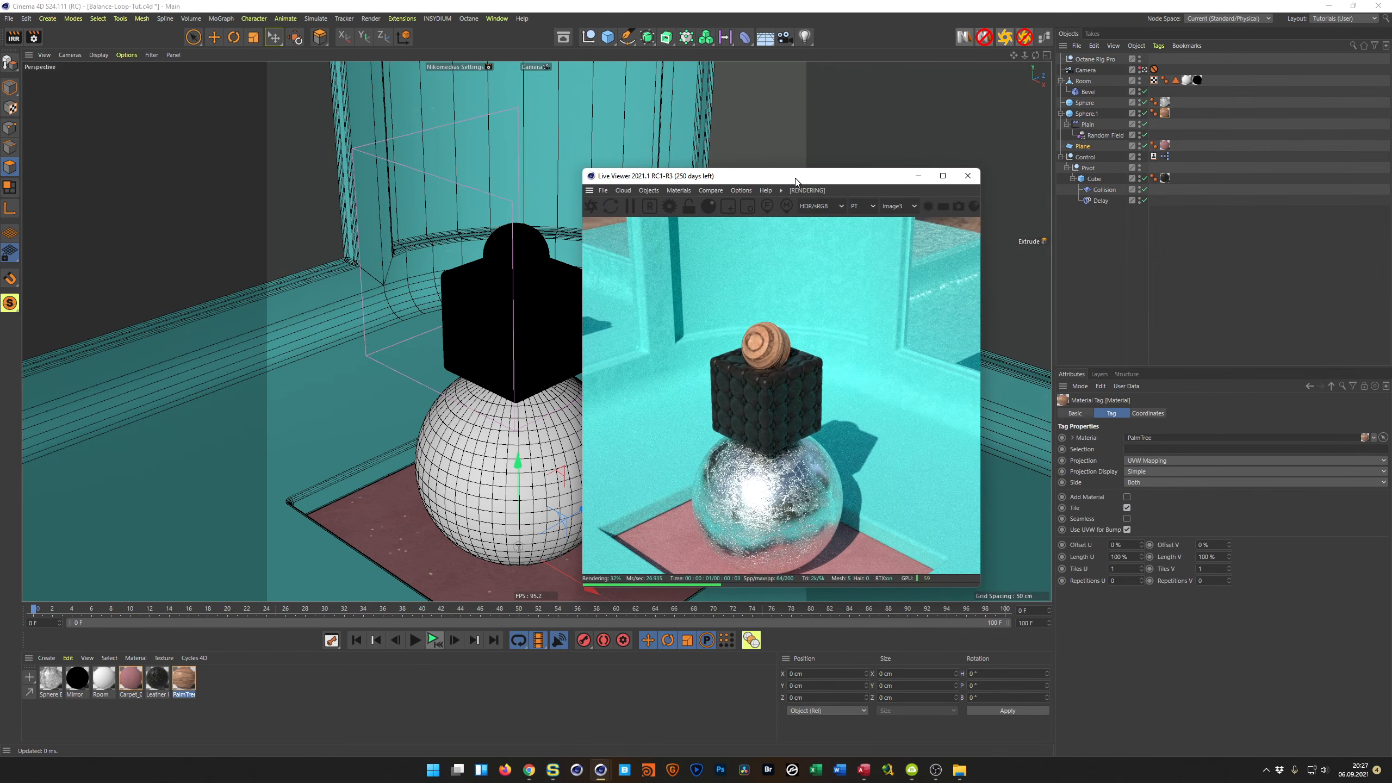
# Open the PalmTree material in the node editor and set its Displacement height to 1 cm
pyautogui.click(189, 680)
pyautogui.moveTo(817, 181); pyautogui.dragTo(1149, 254)
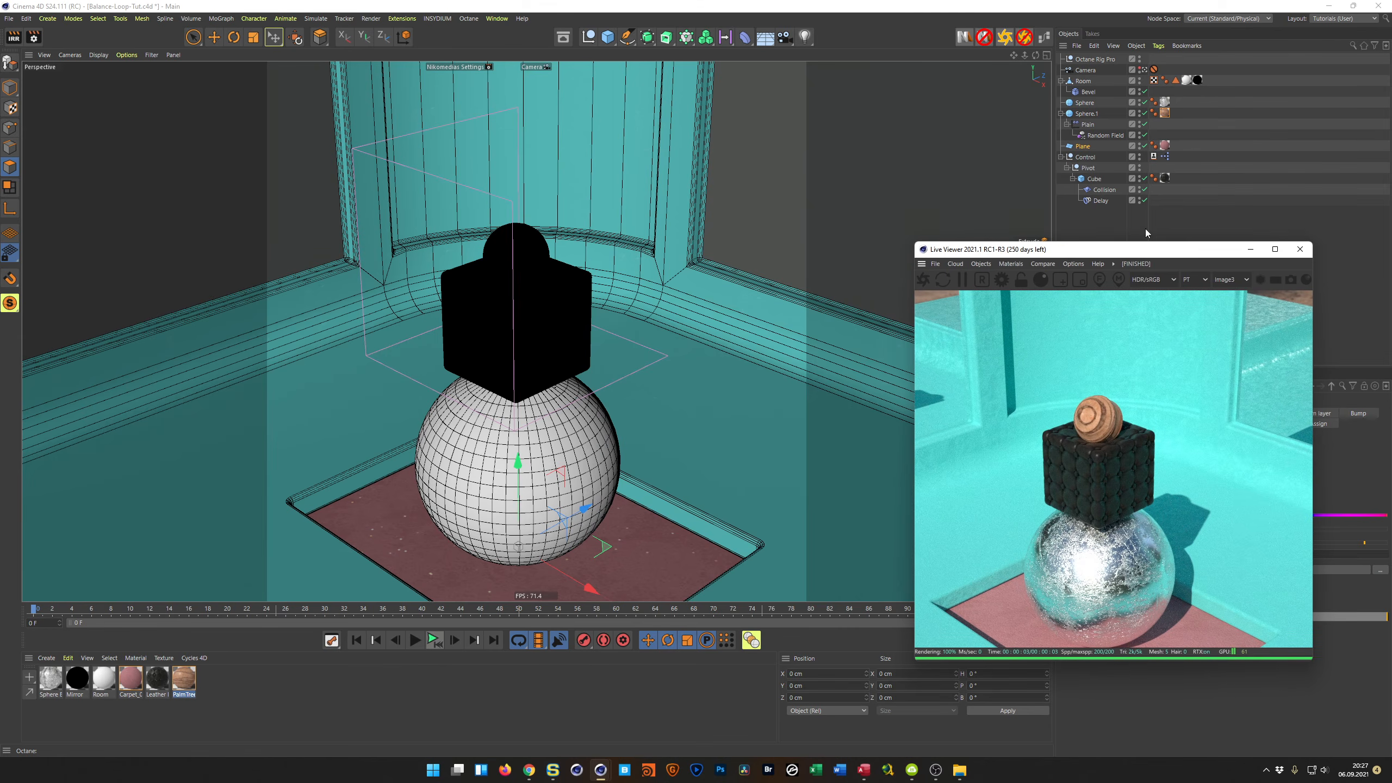
pyautogui.click(1043, 38)
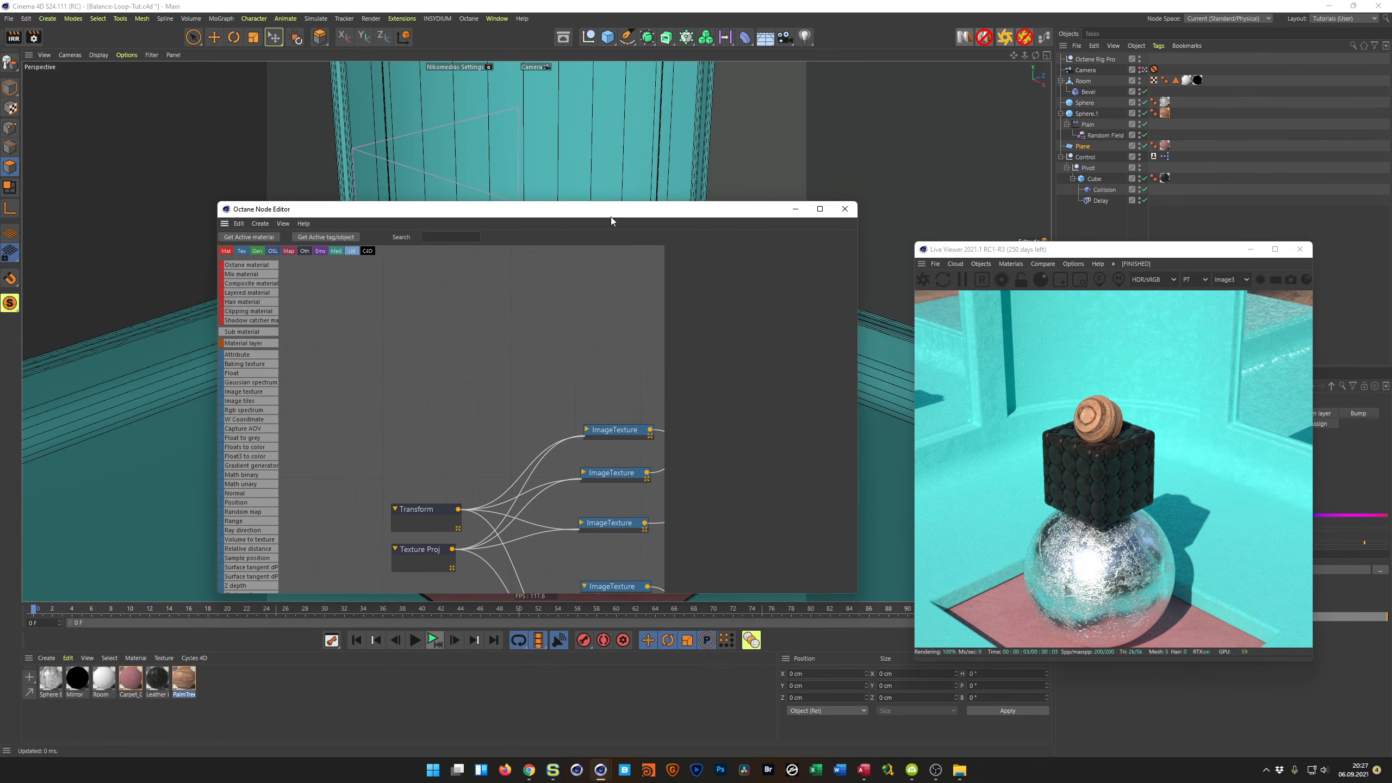
pyautogui.moveTo(611, 218); pyautogui.dragTo(553, 116)
pyautogui.scroll(-2, 487, 327)
pyautogui.moveTo(532, 353); pyautogui.dragTo(375, 252, button='middle')
pyautogui.click(448, 351)
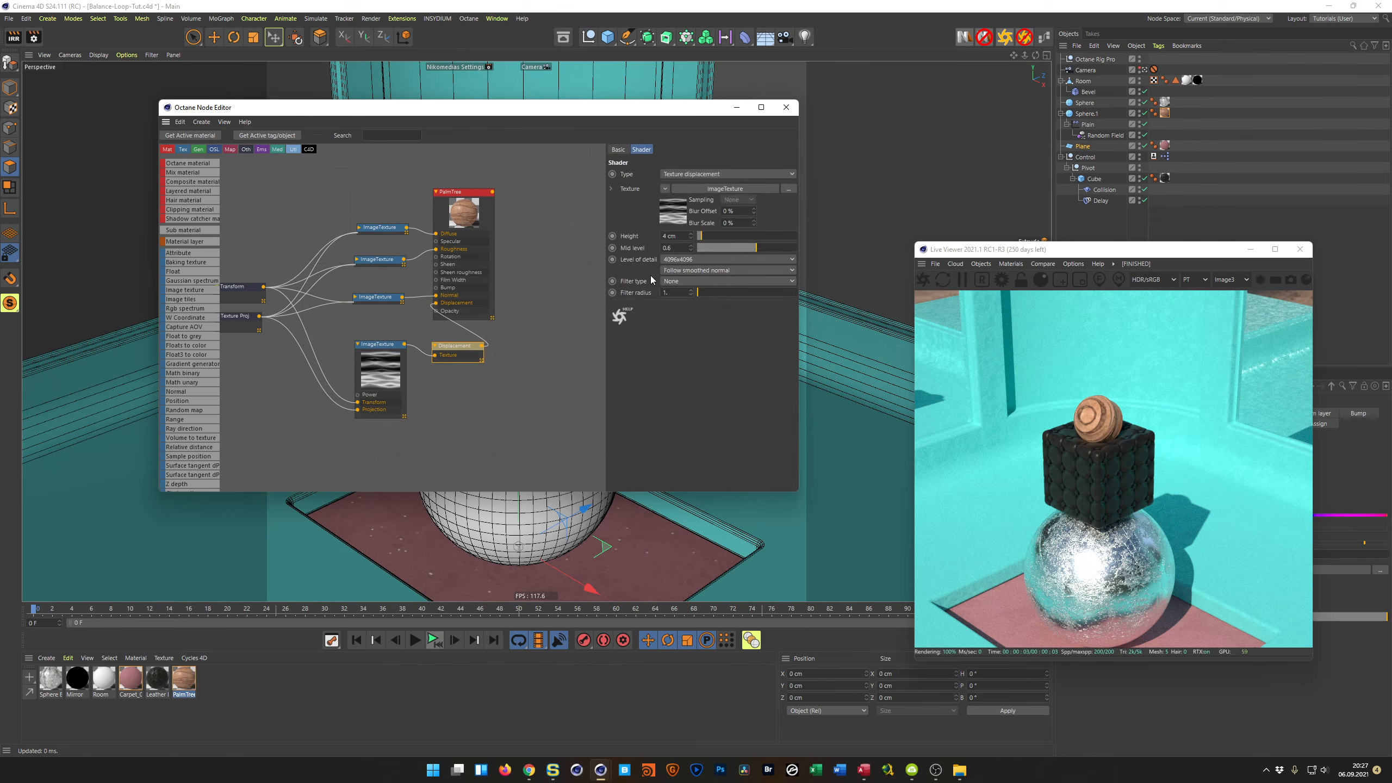
pyautogui.doubleClick(681, 238)
pyautogui.write('1')
pyautogui.press('Return')
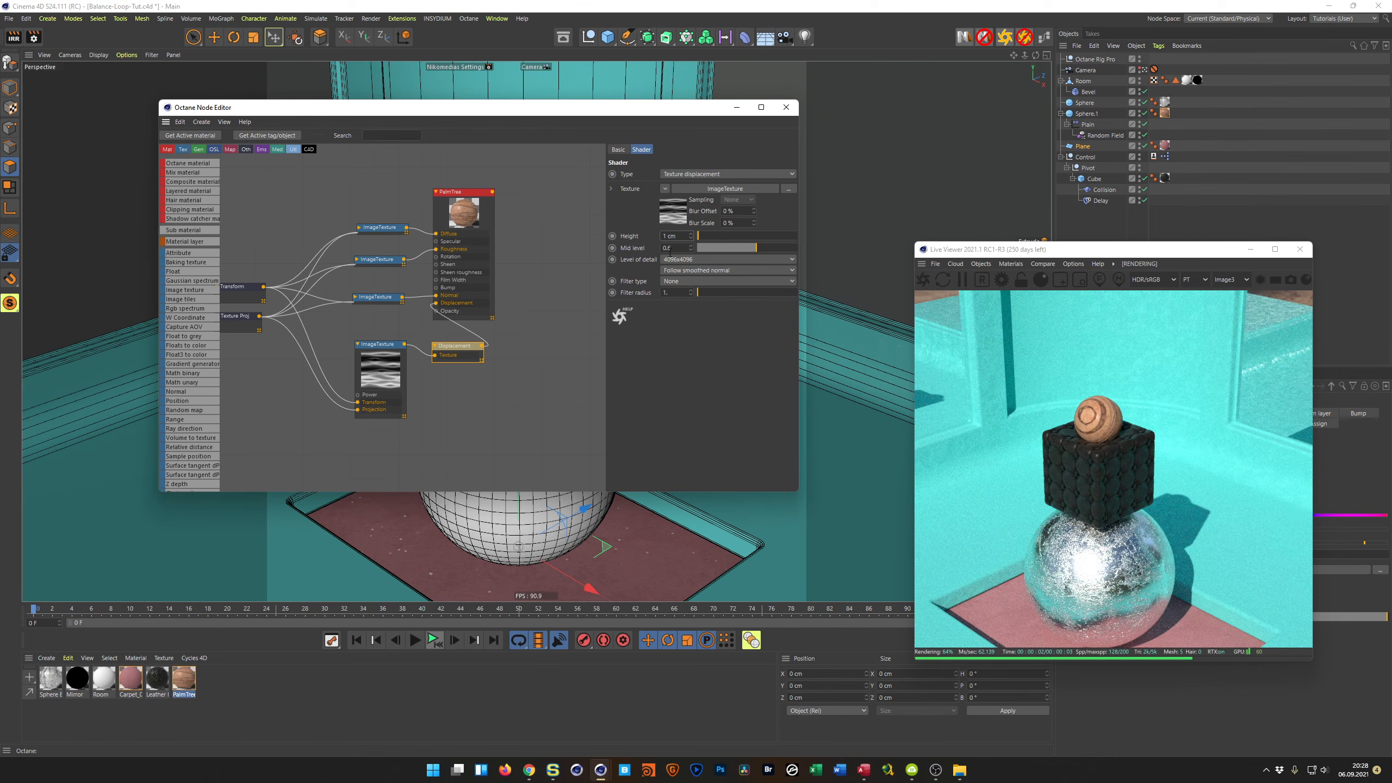
# Set the projection of Sphere.1's PalmTree material tag to Spherical and save the project
pyautogui.moveTo(1044, 254); pyautogui.dragTo(745, 234)
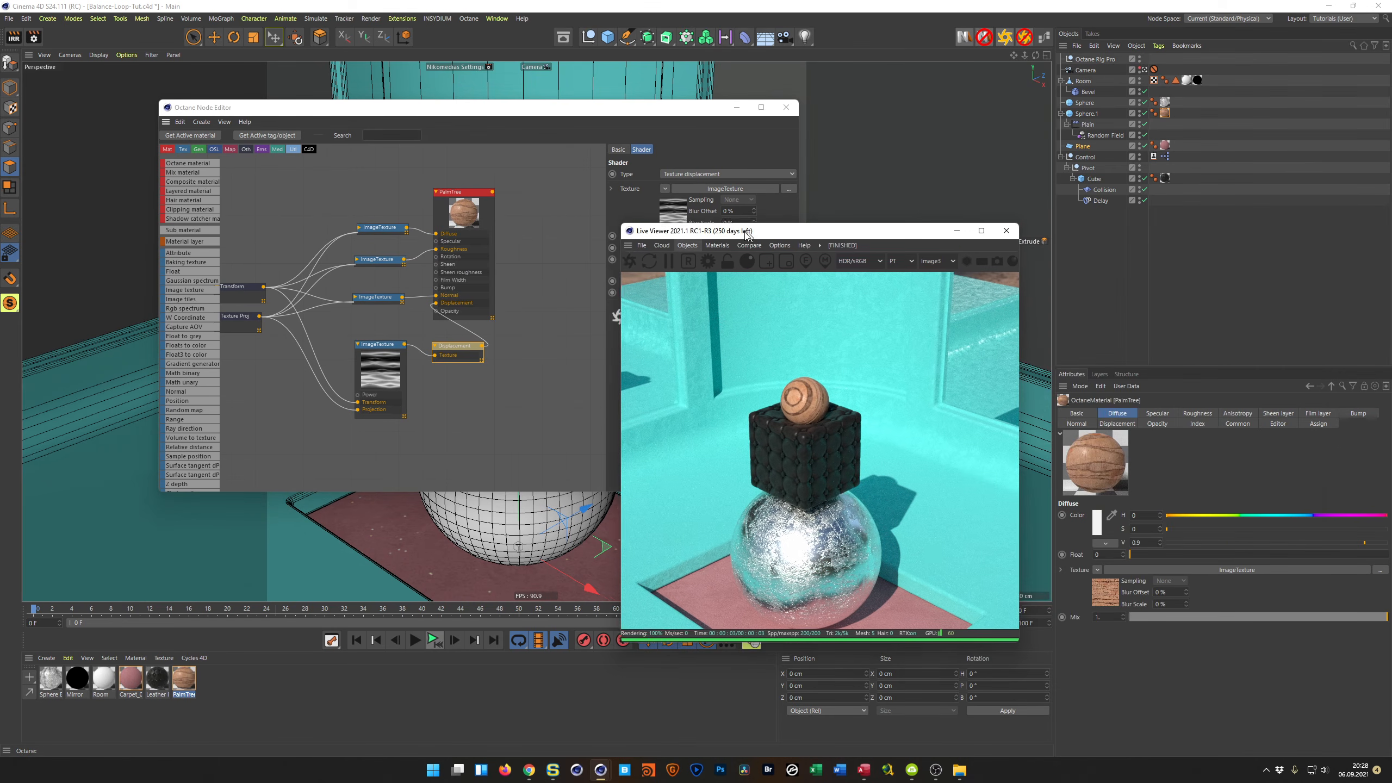
pyautogui.click(1165, 114)
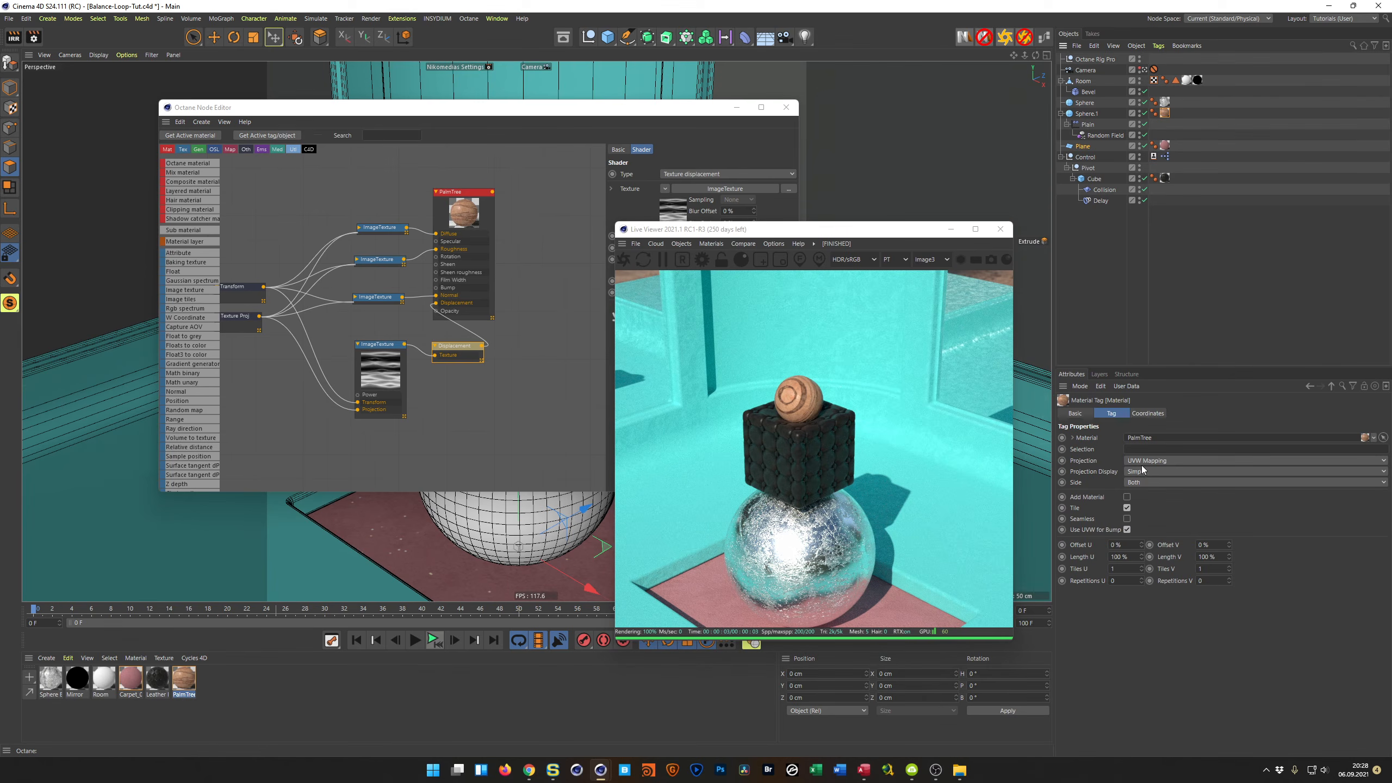
pyautogui.click(1157, 457)
pyautogui.click(1181, 466)
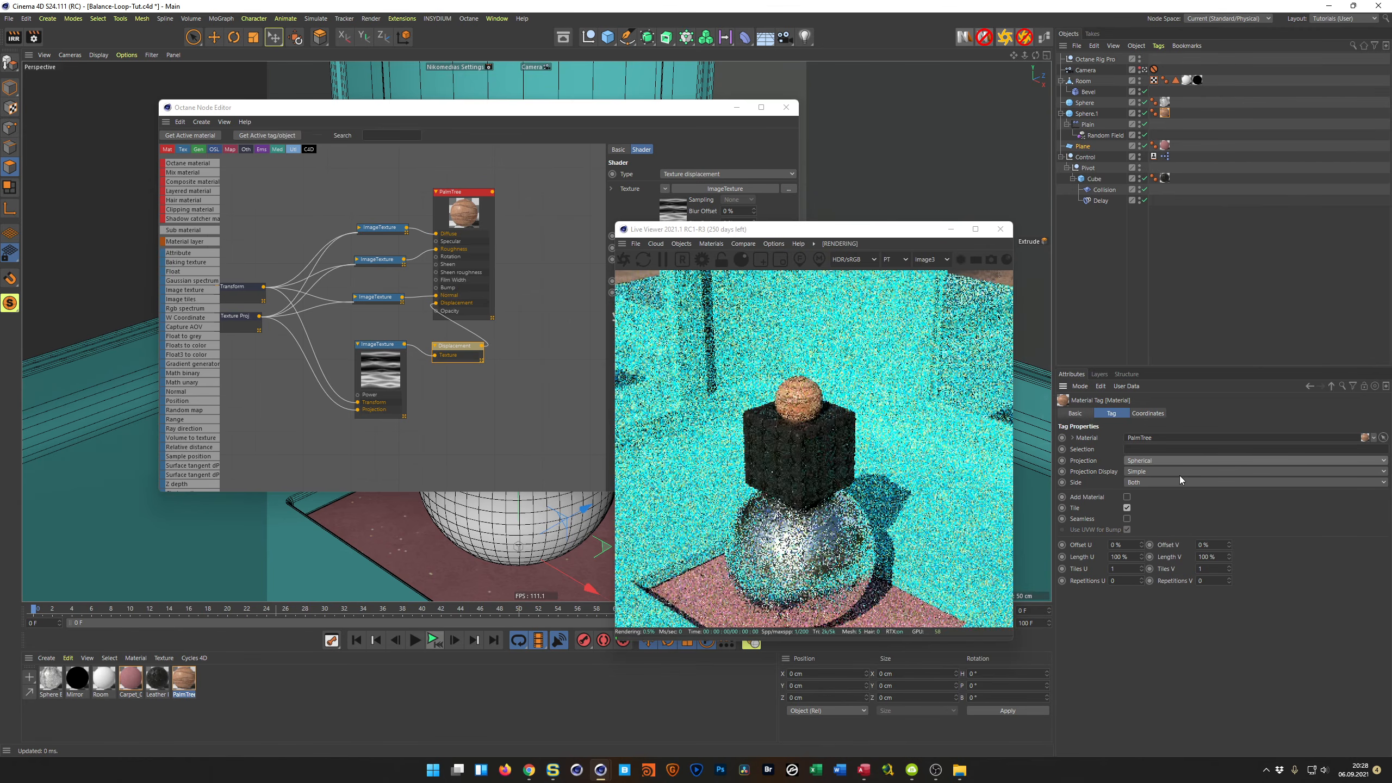
pyautogui.moveTo(877, 226); pyautogui.dragTo(1165, 246)
pyautogui.hotkey('ctrl', 's')
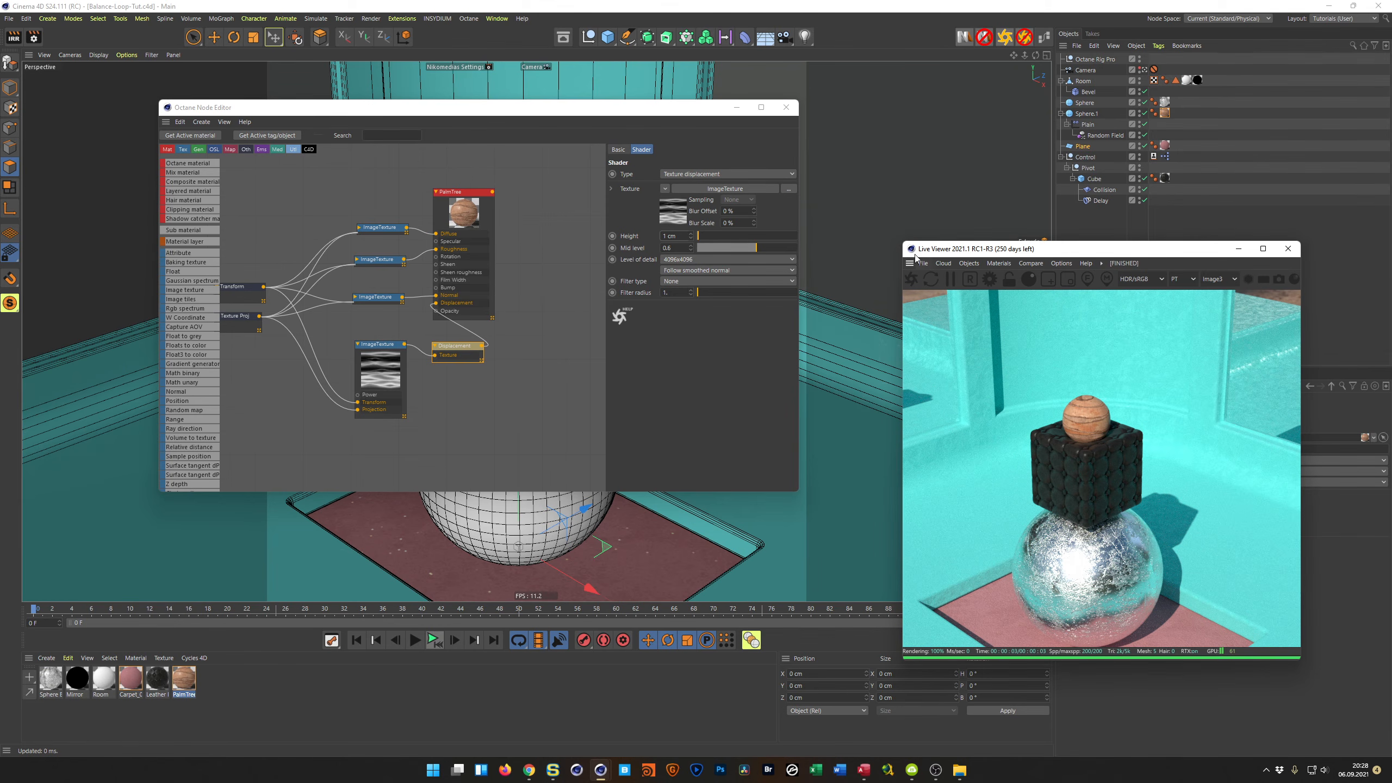
# Enlarge the Live Viewer and check the rendered animation at frame 12 and about frame 29
pyautogui.moveTo(901, 241); pyautogui.dragTo(947, 157)
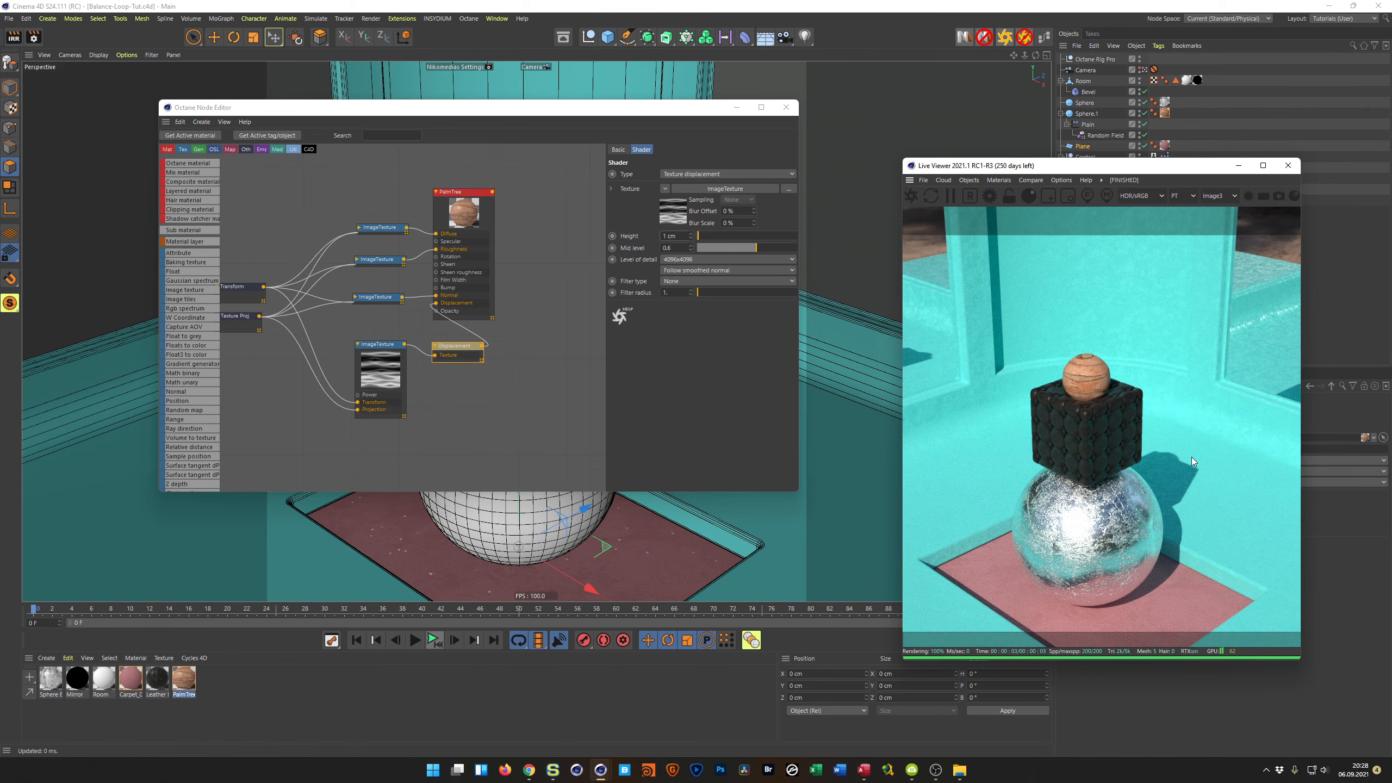
pyautogui.moveTo(34, 612); pyautogui.dragTo(152, 616)
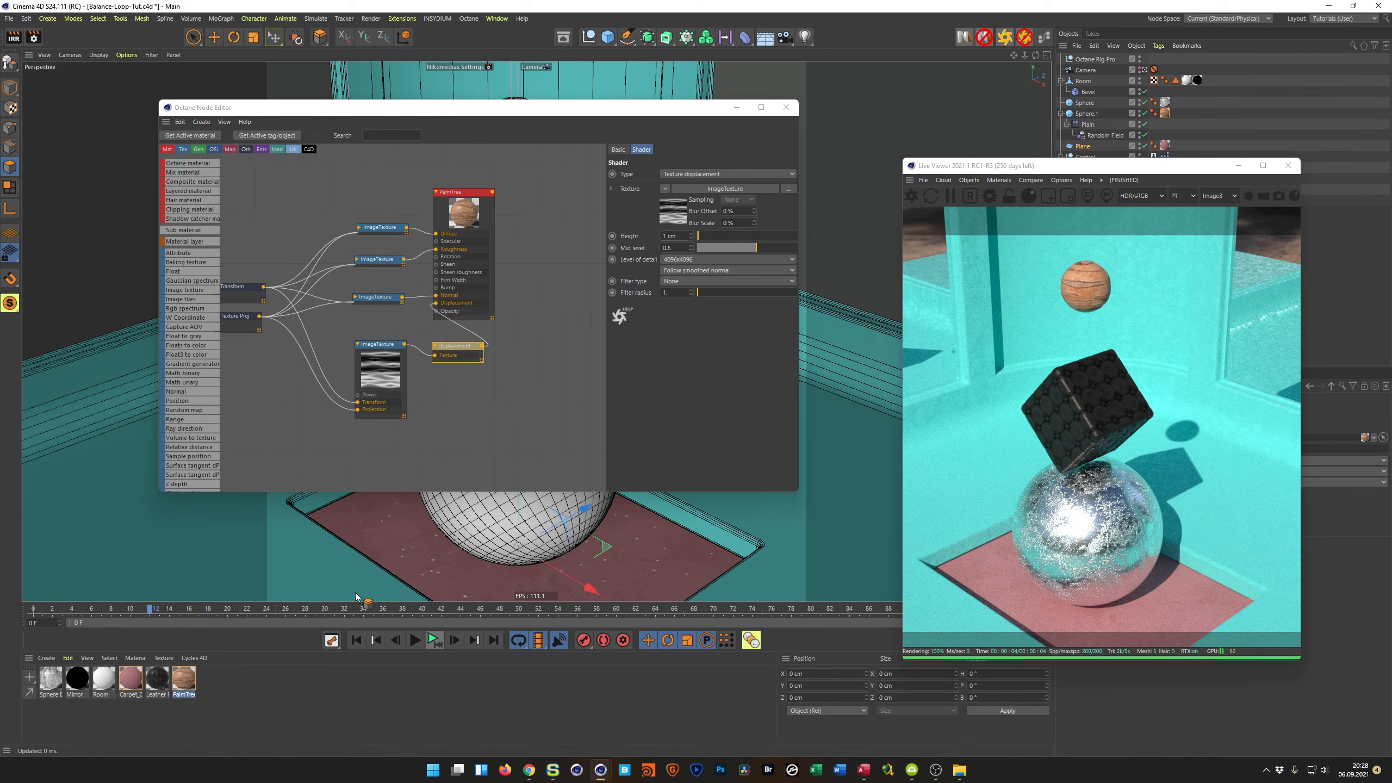
pyautogui.moveTo(152, 610); pyautogui.dragTo(318, 611)
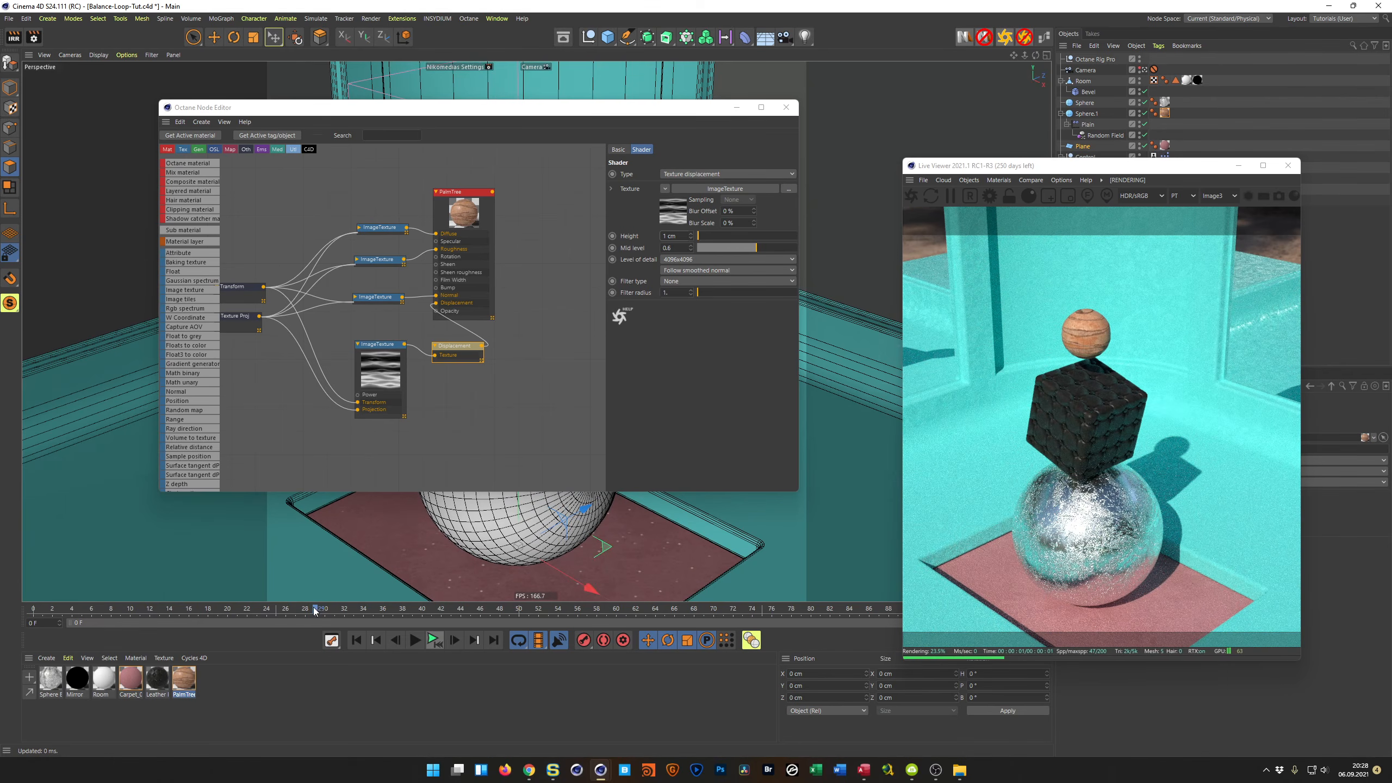
# Return the animation to frame 0, save the project, and close the Live Viewer and node editor
pyautogui.click(356, 639)
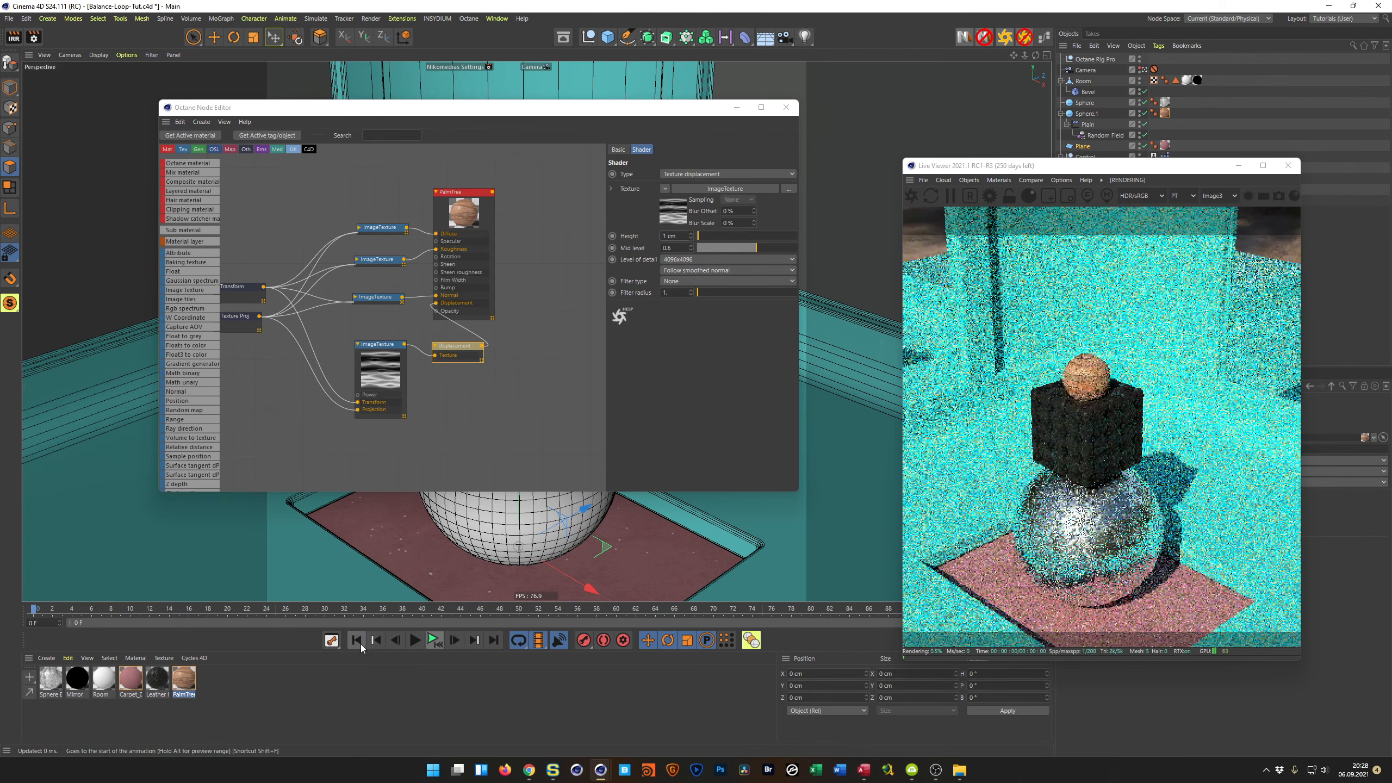
pyautogui.hotkey('ctrl', 's')
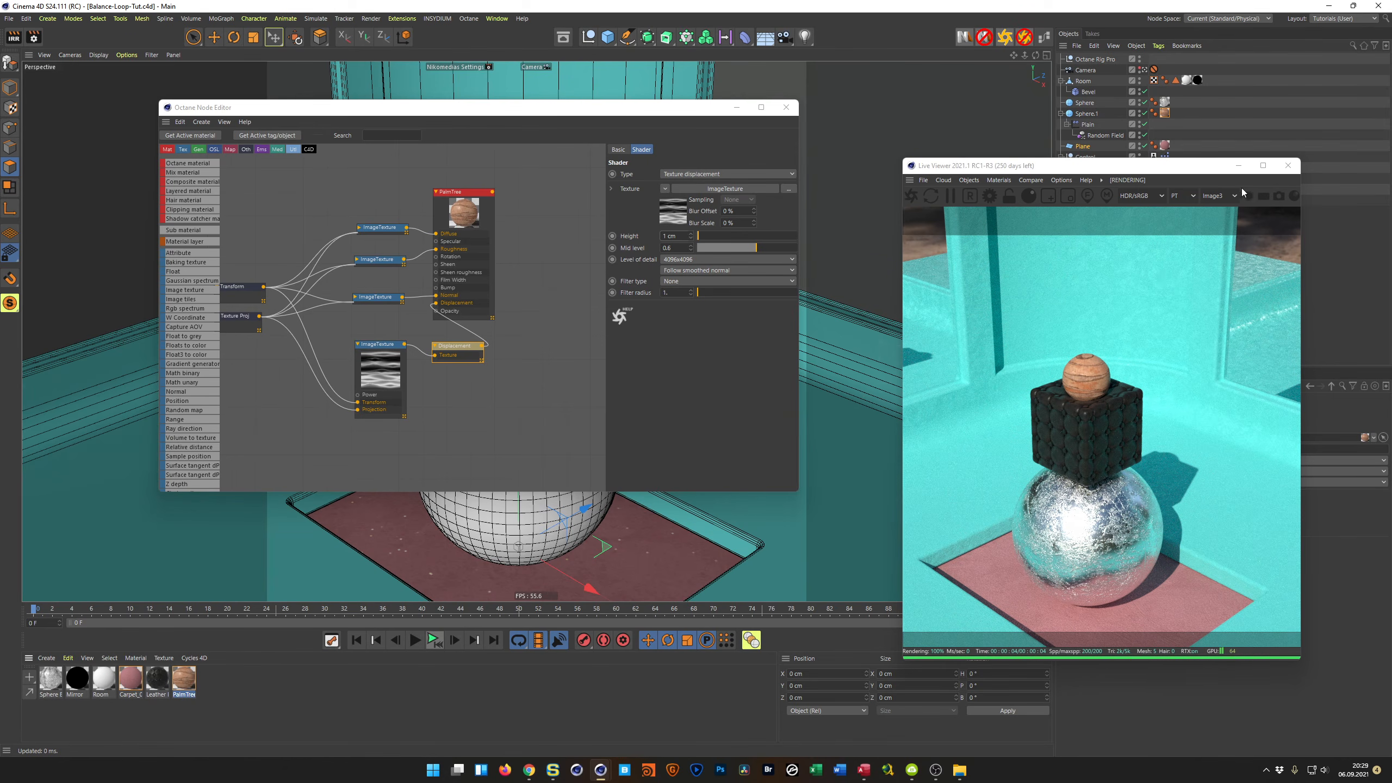
pyautogui.click(1286, 166)
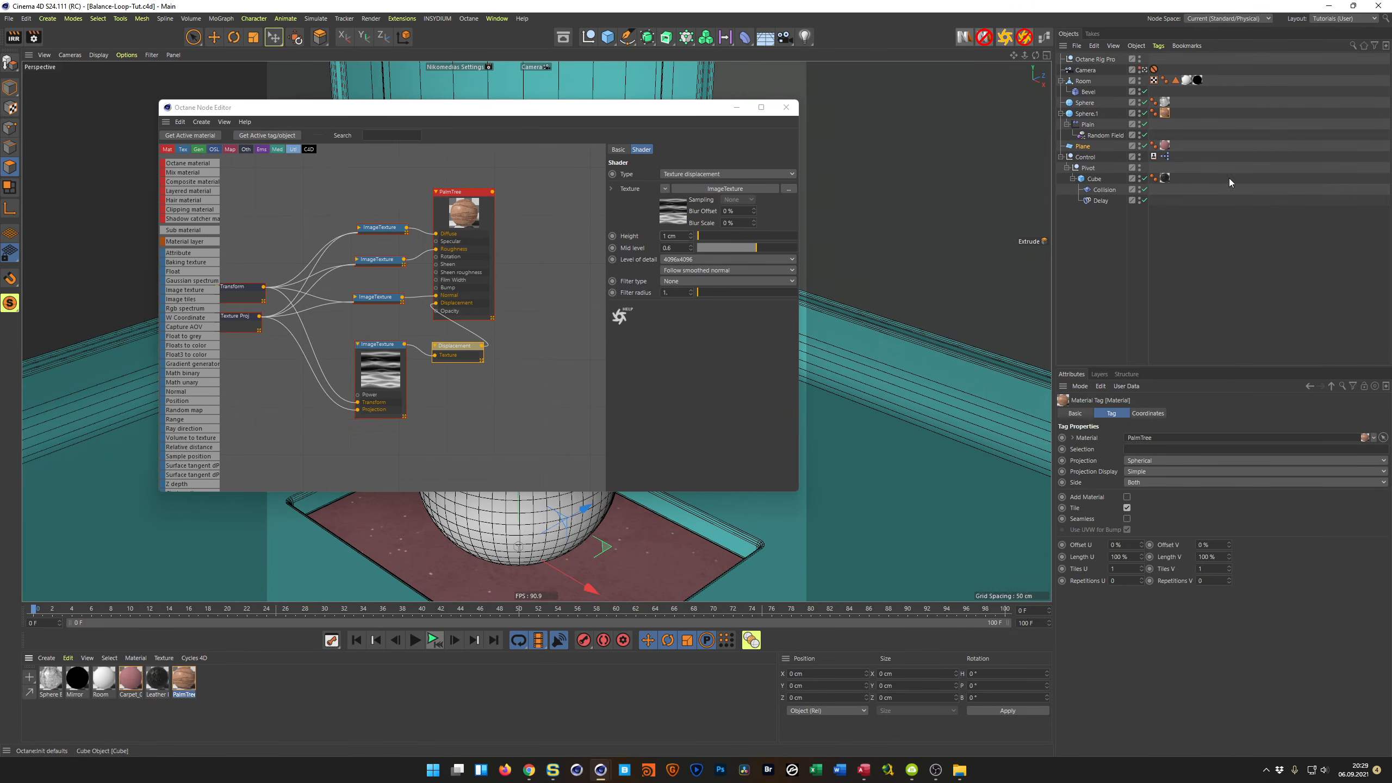
pyautogui.click(786, 107)
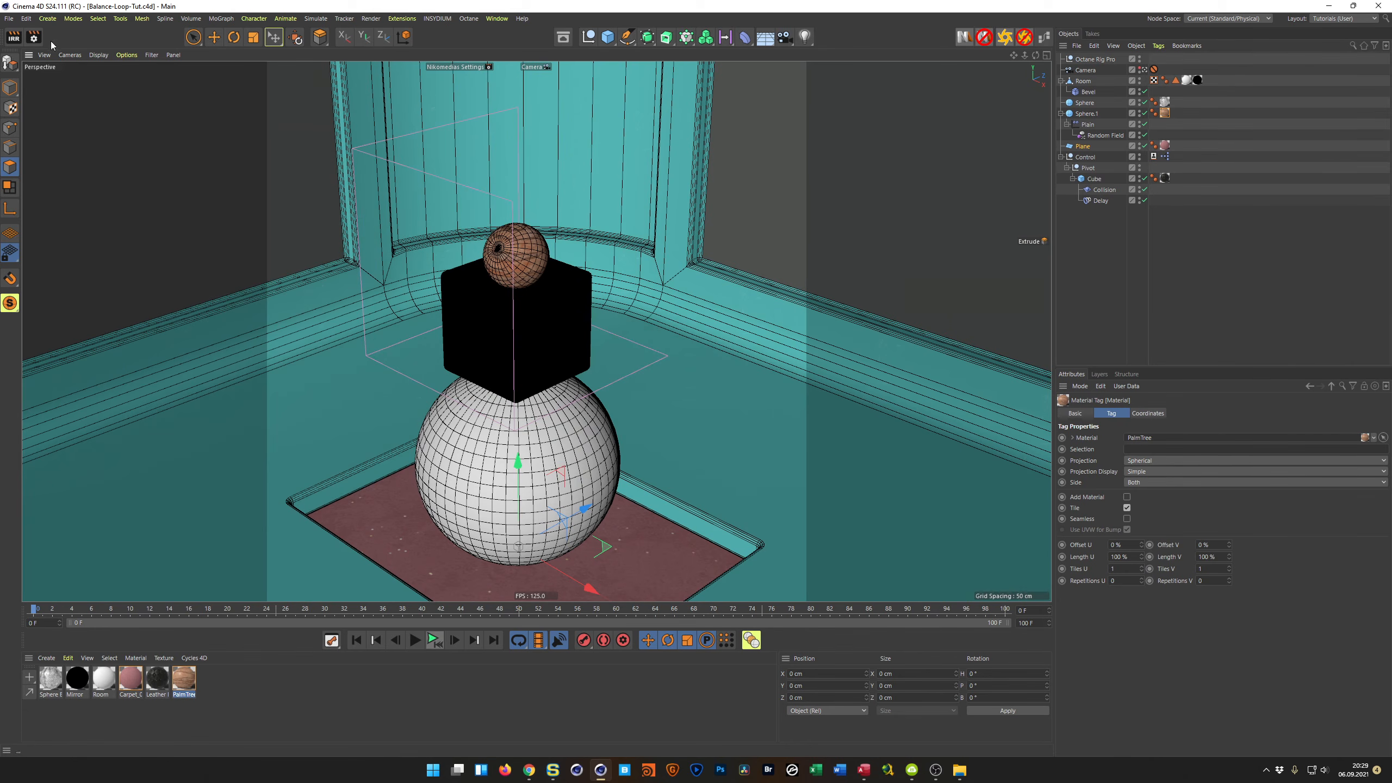
# Open the render settings and the Octane dialog, and check the Octane pathtracing kernel settings
pyautogui.click(33, 37)
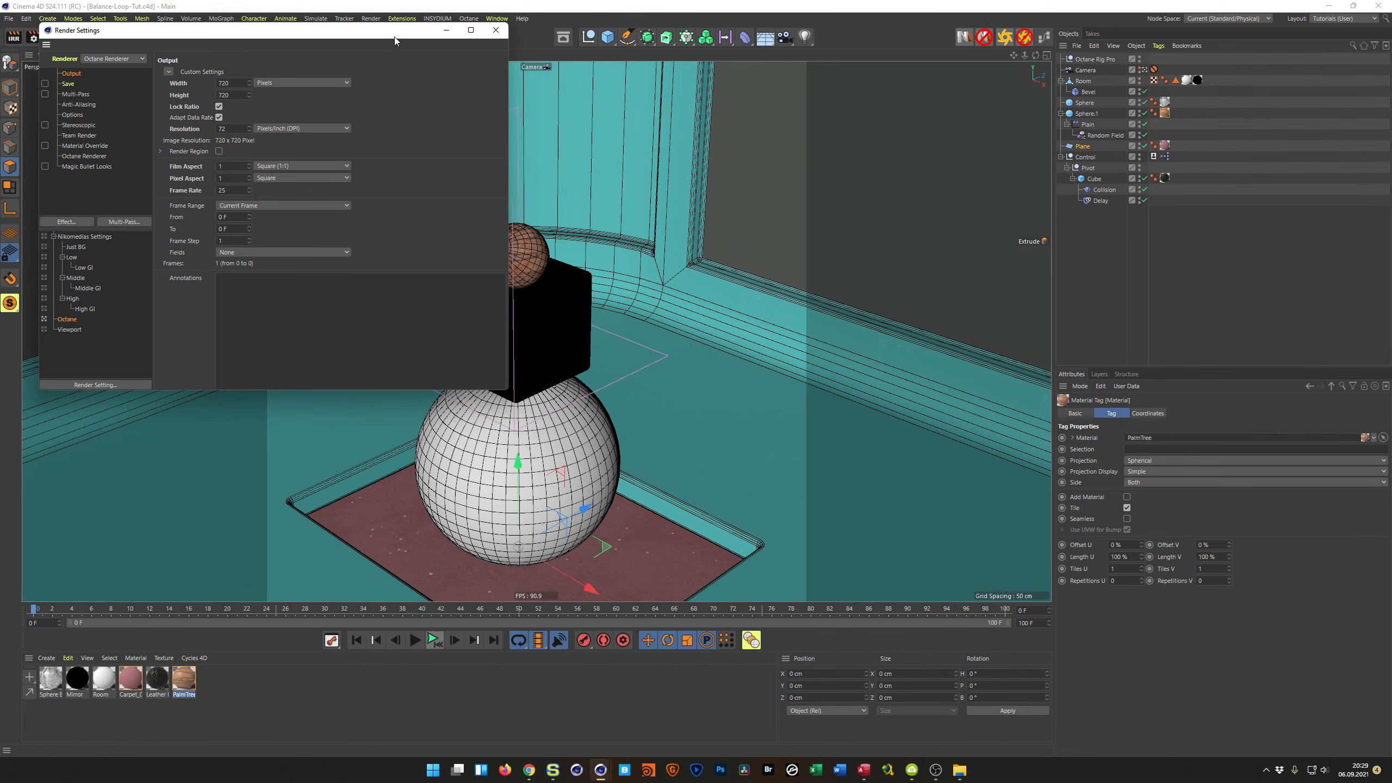
pyautogui.moveTo(394, 33); pyautogui.dragTo(424, 104)
pyautogui.click(469, 18)
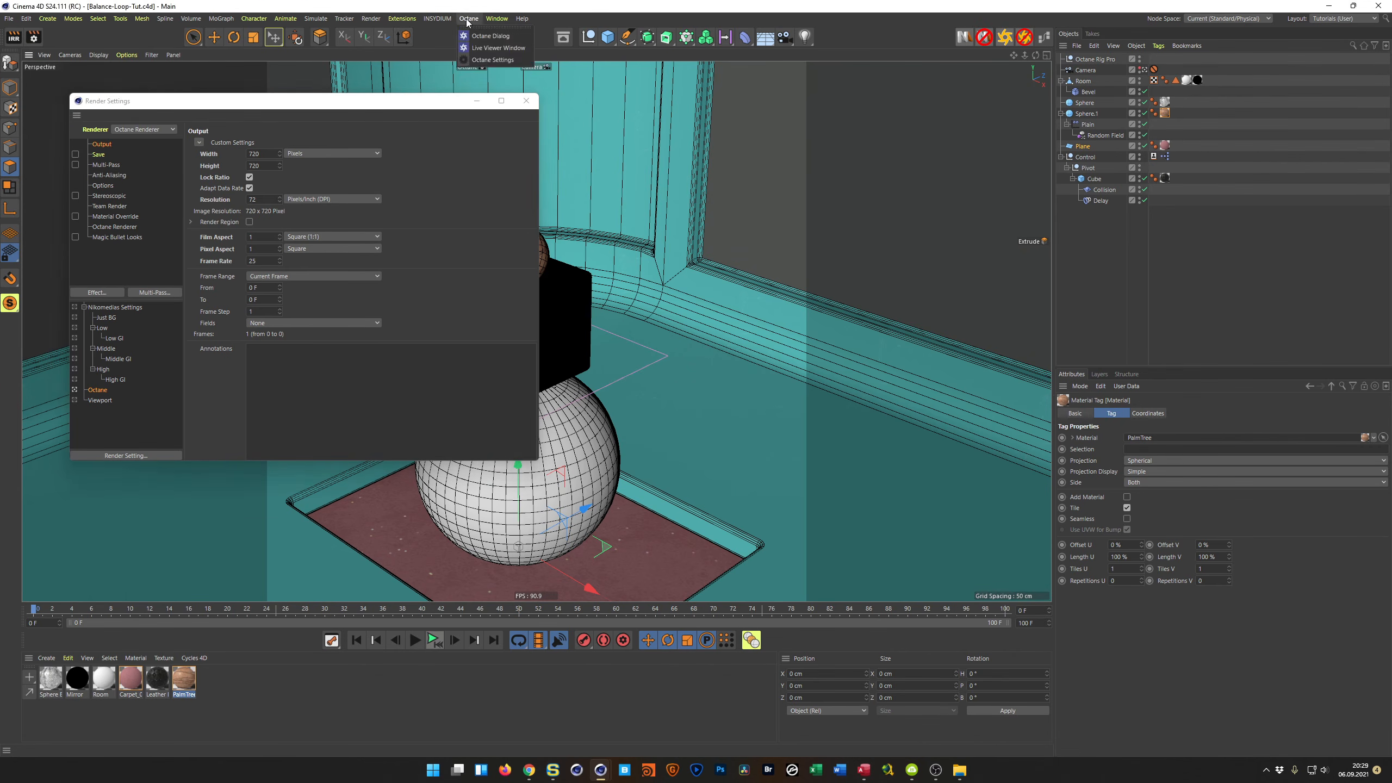
pyautogui.click(493, 36)
pyautogui.moveTo(412, 232); pyautogui.dragTo(225, 566)
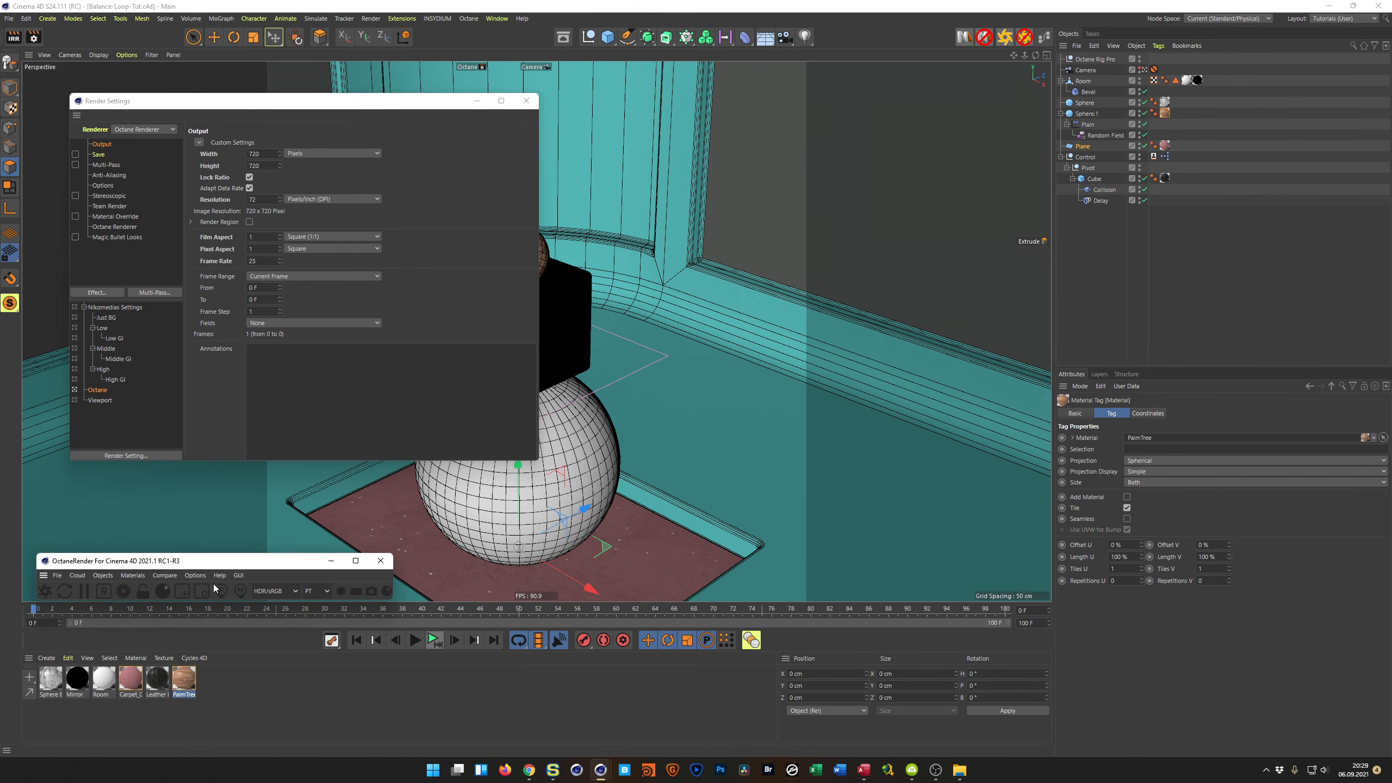
pyautogui.click(127, 592)
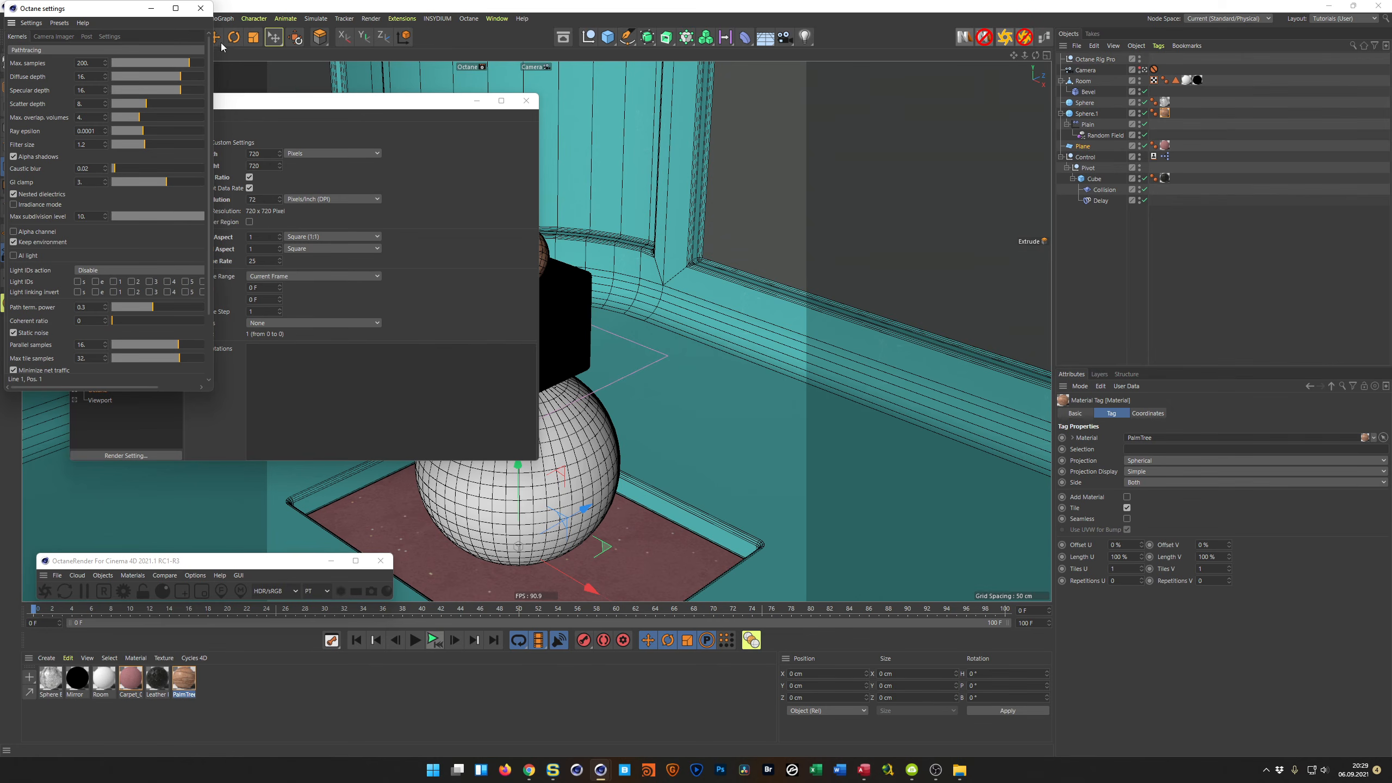
pyautogui.click(201, 8)
# Set the render output's frame range to All Frames and save the project
pyautogui.moveTo(238, 102); pyautogui.dragTo(214, 144)
pyautogui.click(287, 313)
pyautogui.click(289, 347)
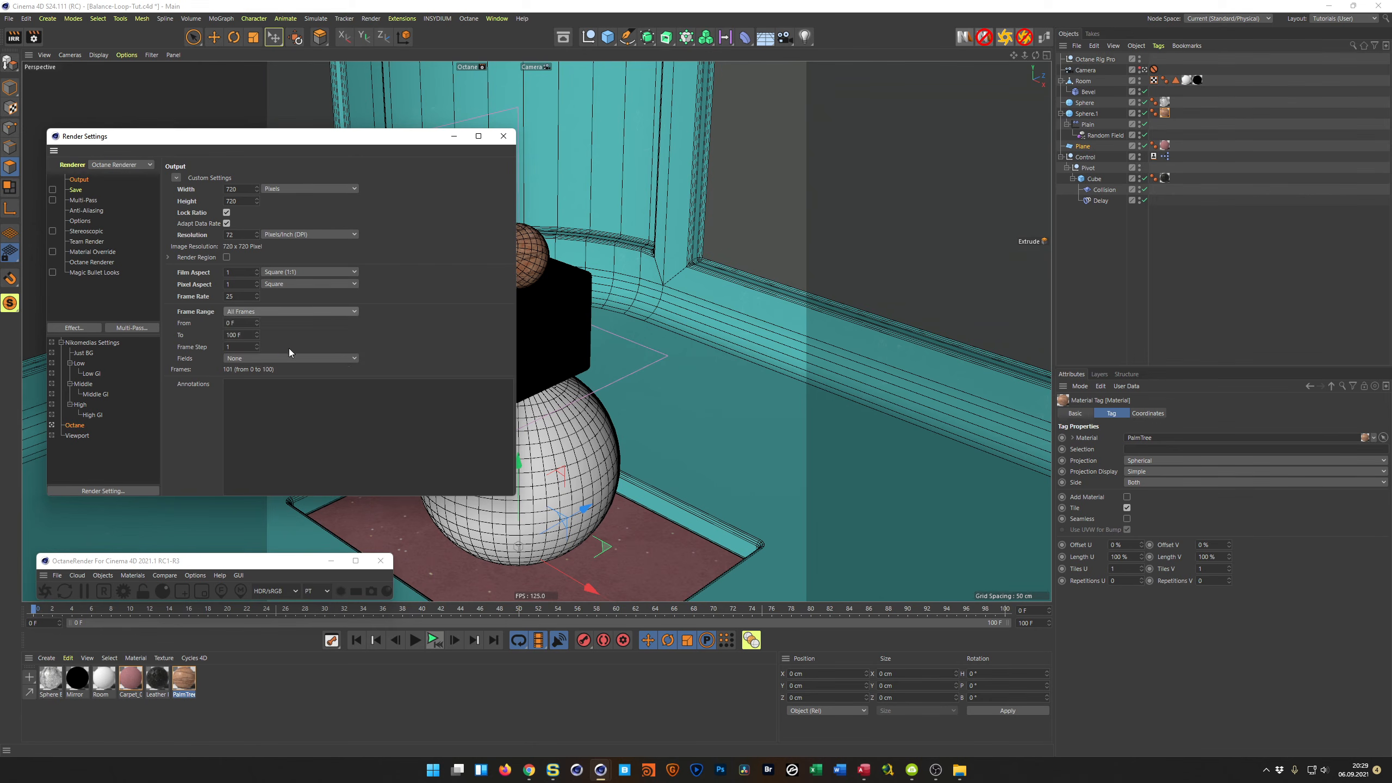
pyautogui.hotkey('ctrl', 's')
# Render the full animation to the Picture Viewer and move its window clear of the viewport
pyautogui.hotkey('shift', 'r')
pyautogui.click(726, 422)
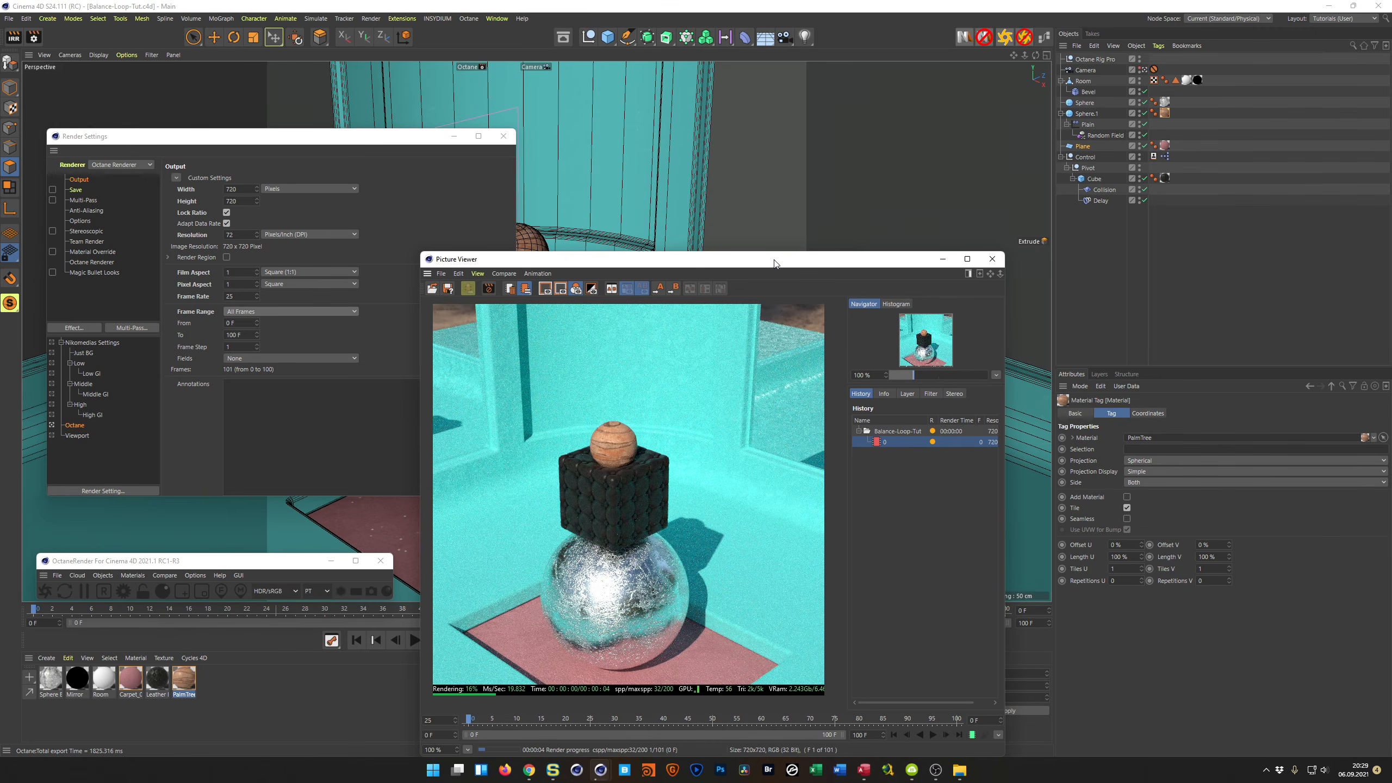
pyautogui.moveTo(775, 264); pyautogui.dragTo(1163, 213)
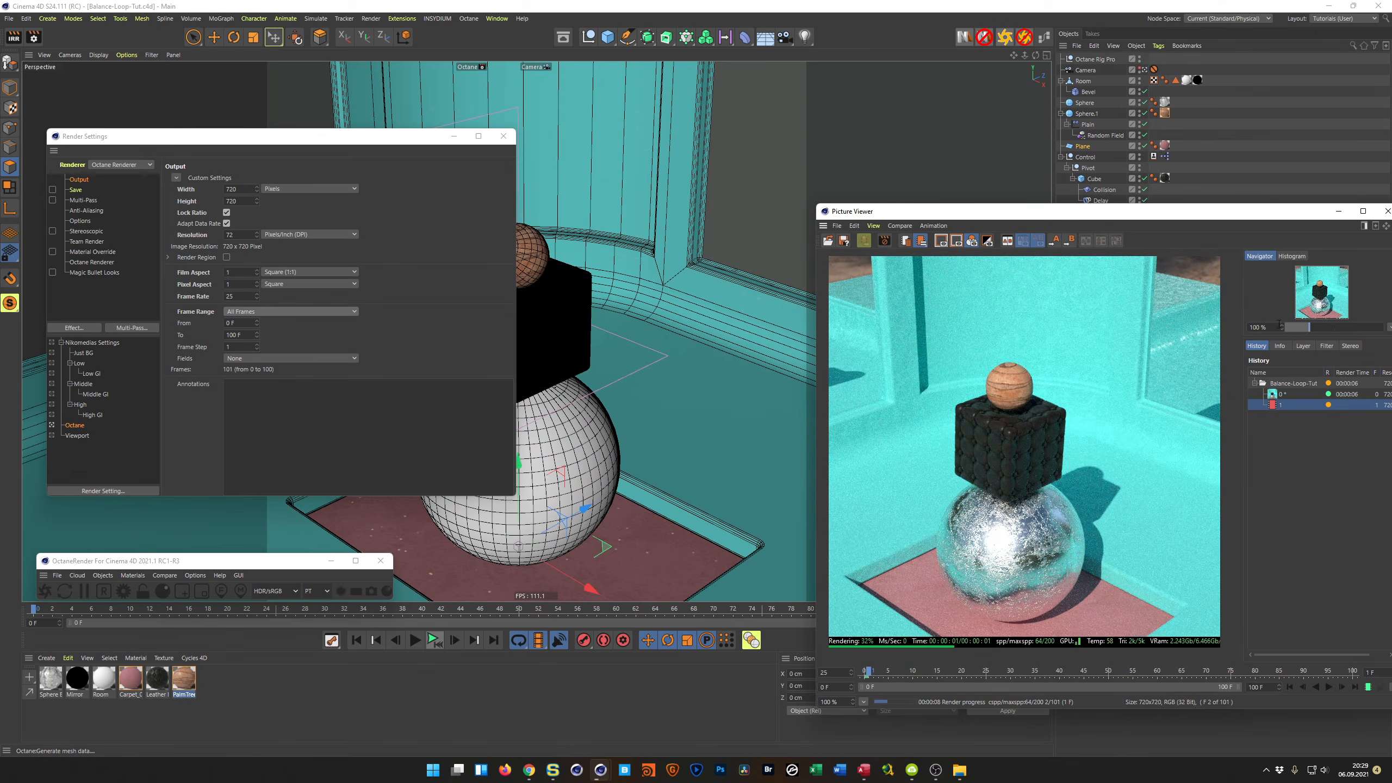
pyautogui.moveTo(1270, 214); pyautogui.dragTo(1220, 213)
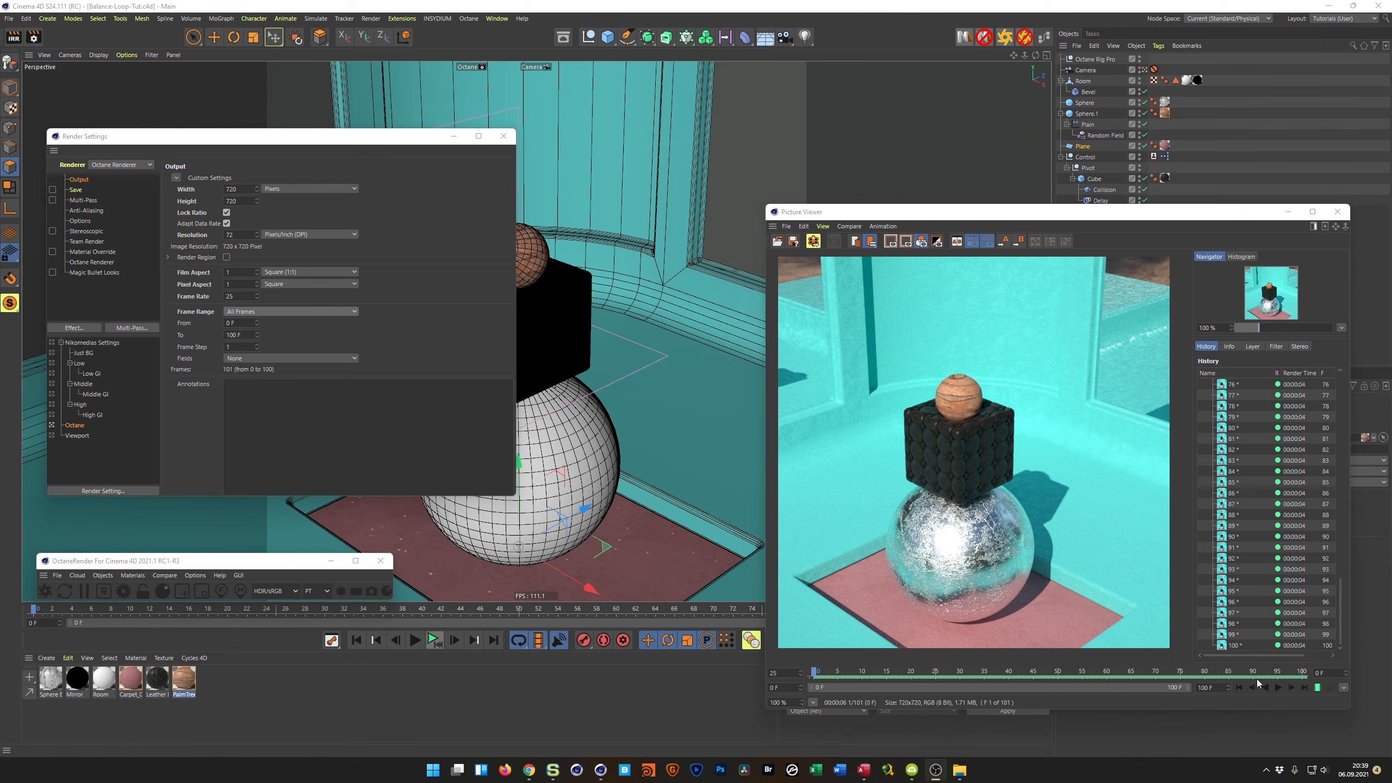
# Play back the rendered loop in the Picture Viewer, pause it, and close the viewer
pyautogui.click(1278, 690)
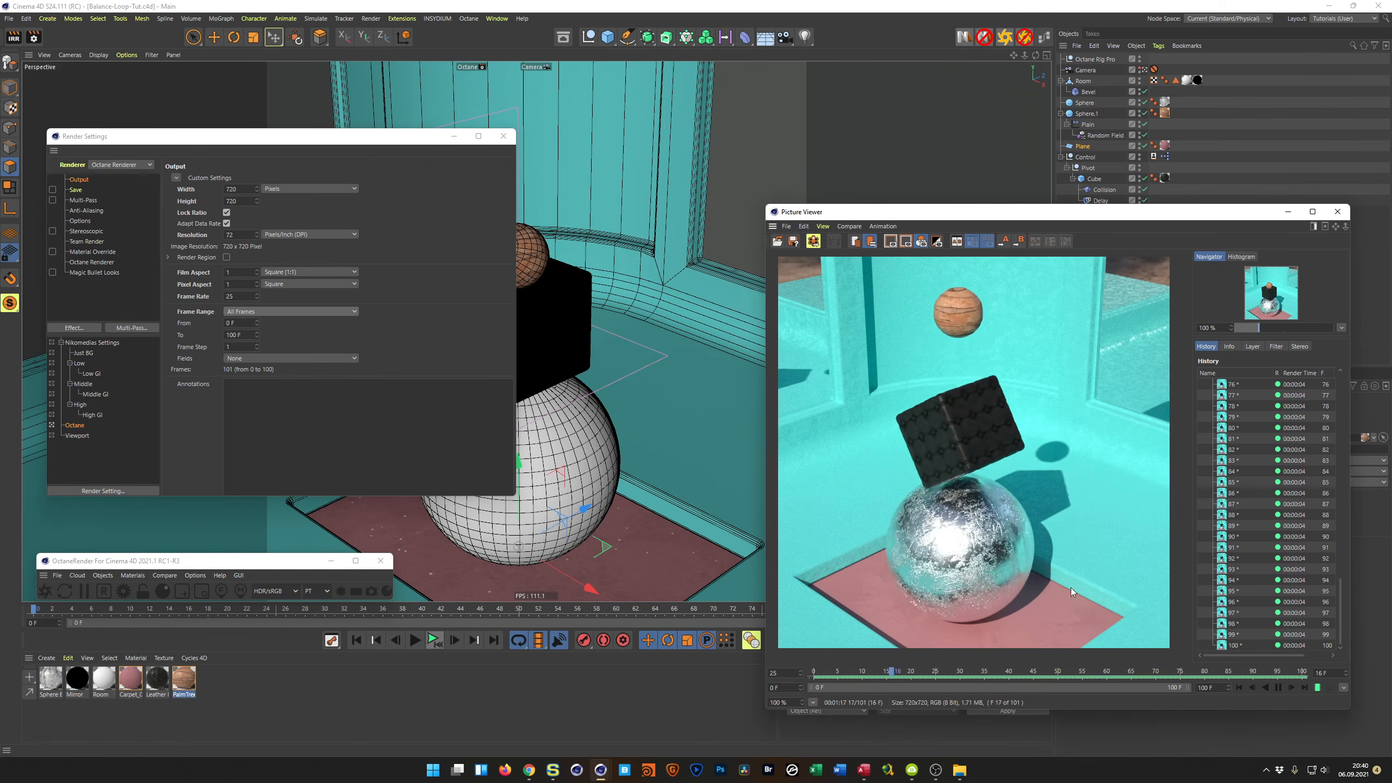
pyautogui.click(1278, 687)
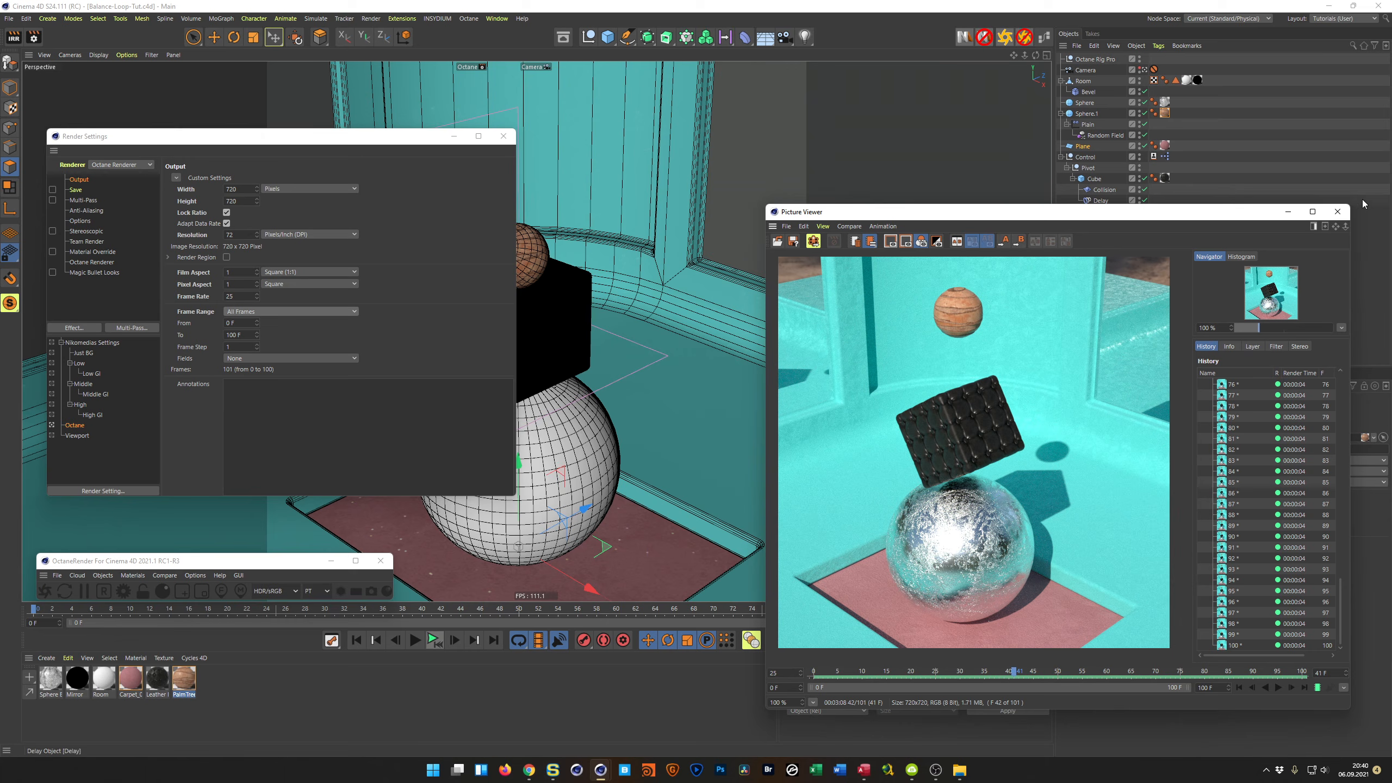
pyautogui.click(1335, 215)
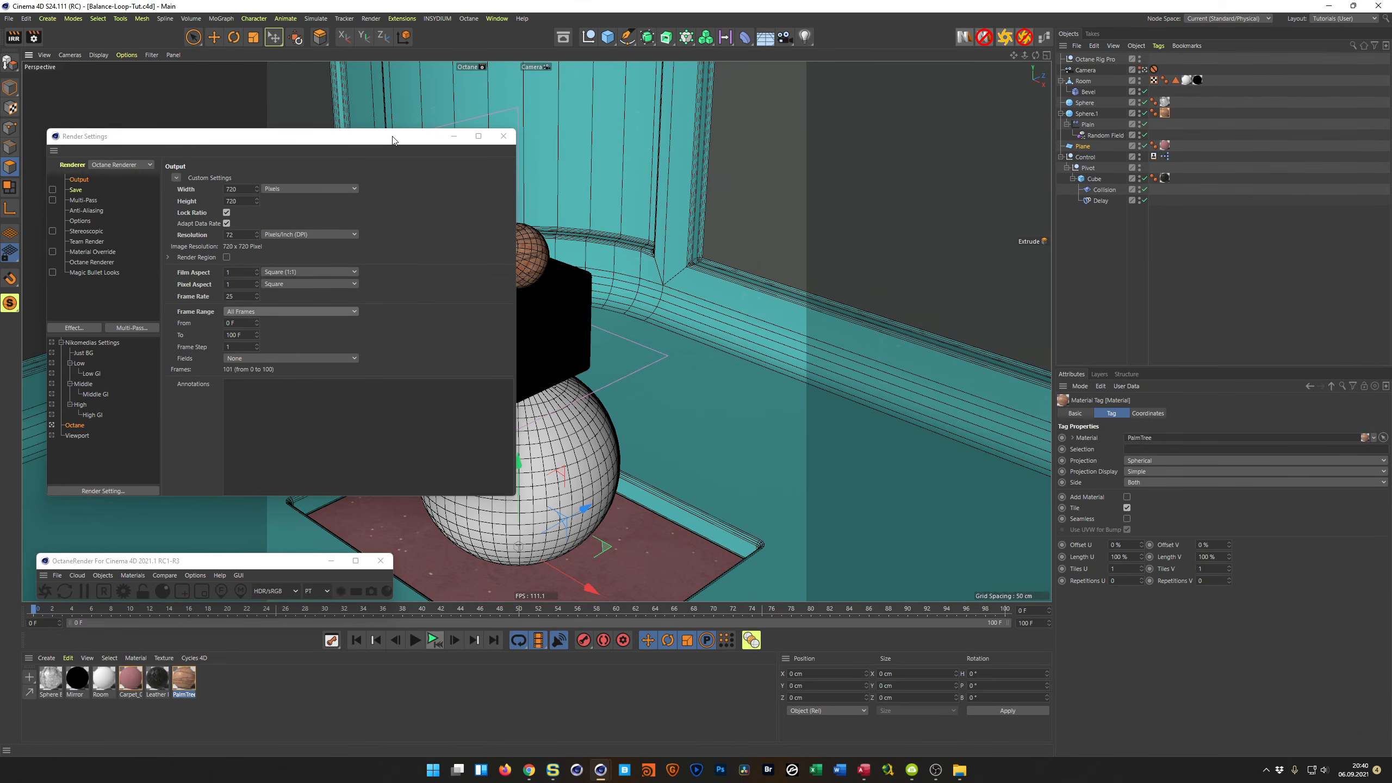
# Restart the Octane live render, move the Live Viewer beside the scene, and save the project
pyautogui.moveTo(392, 141); pyautogui.dragTo(369, 143)
pyautogui.click(62, 592)
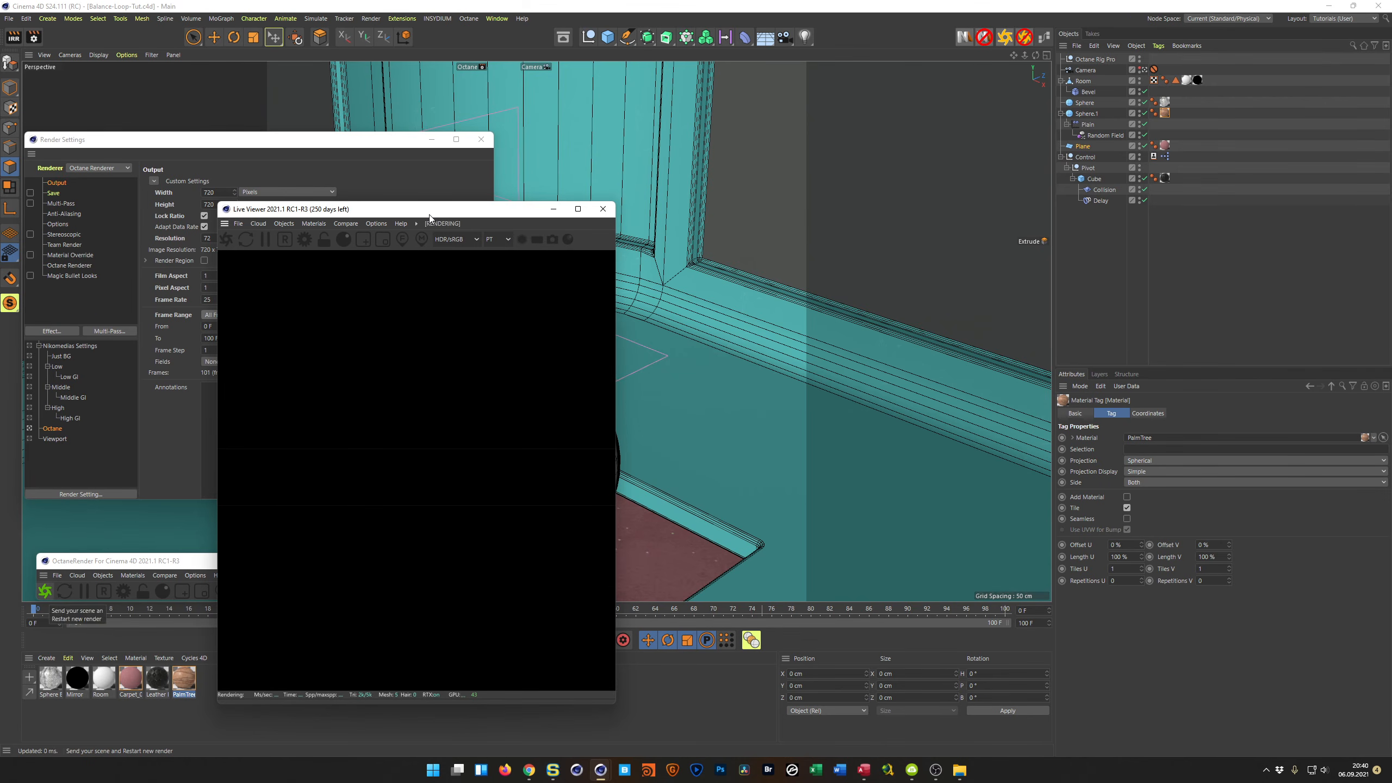
pyautogui.moveTo(428, 214); pyautogui.dragTo(1118, 221)
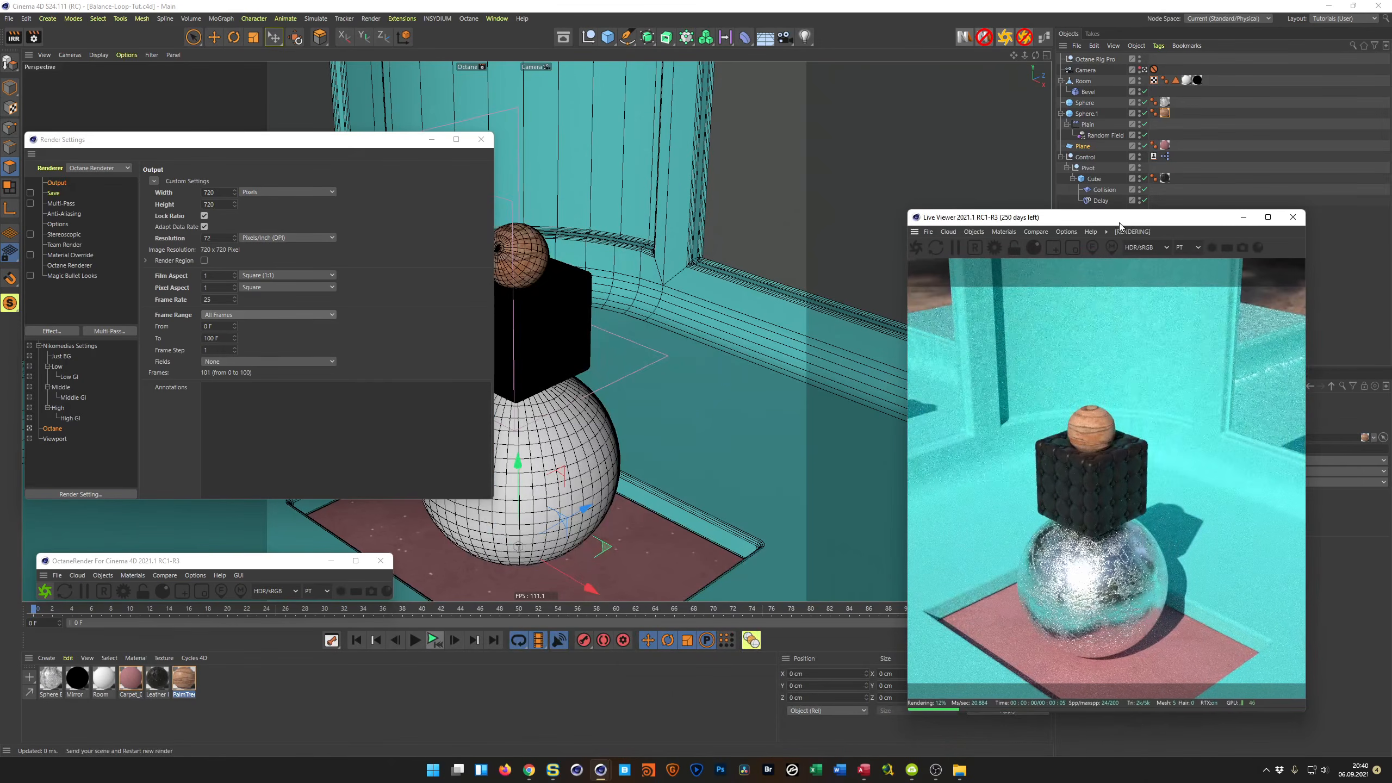
pyautogui.hotkey('ctrl', 's')
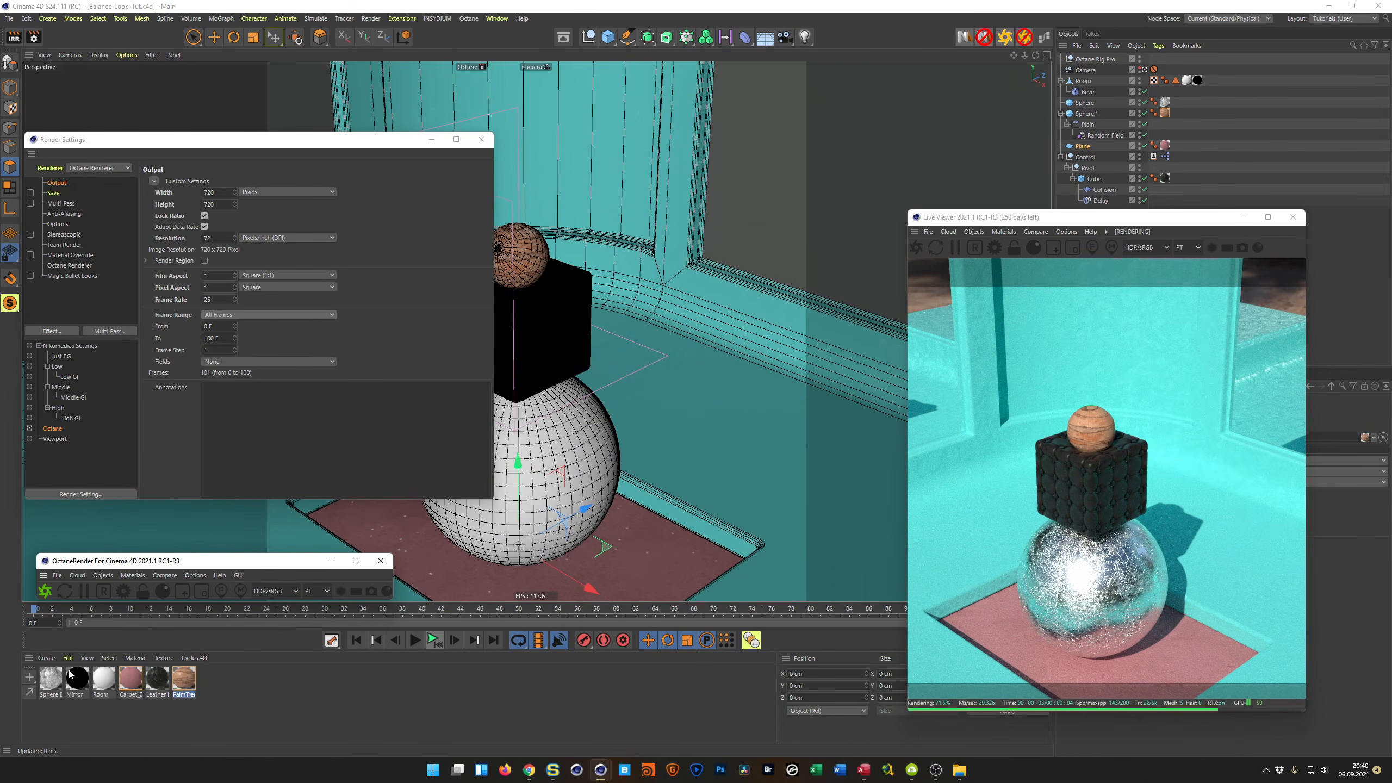
# Open the Leather material in the node editor and set its Transform node's scale to 1.5 with the aspect ratio locked
pyautogui.click(158, 682)
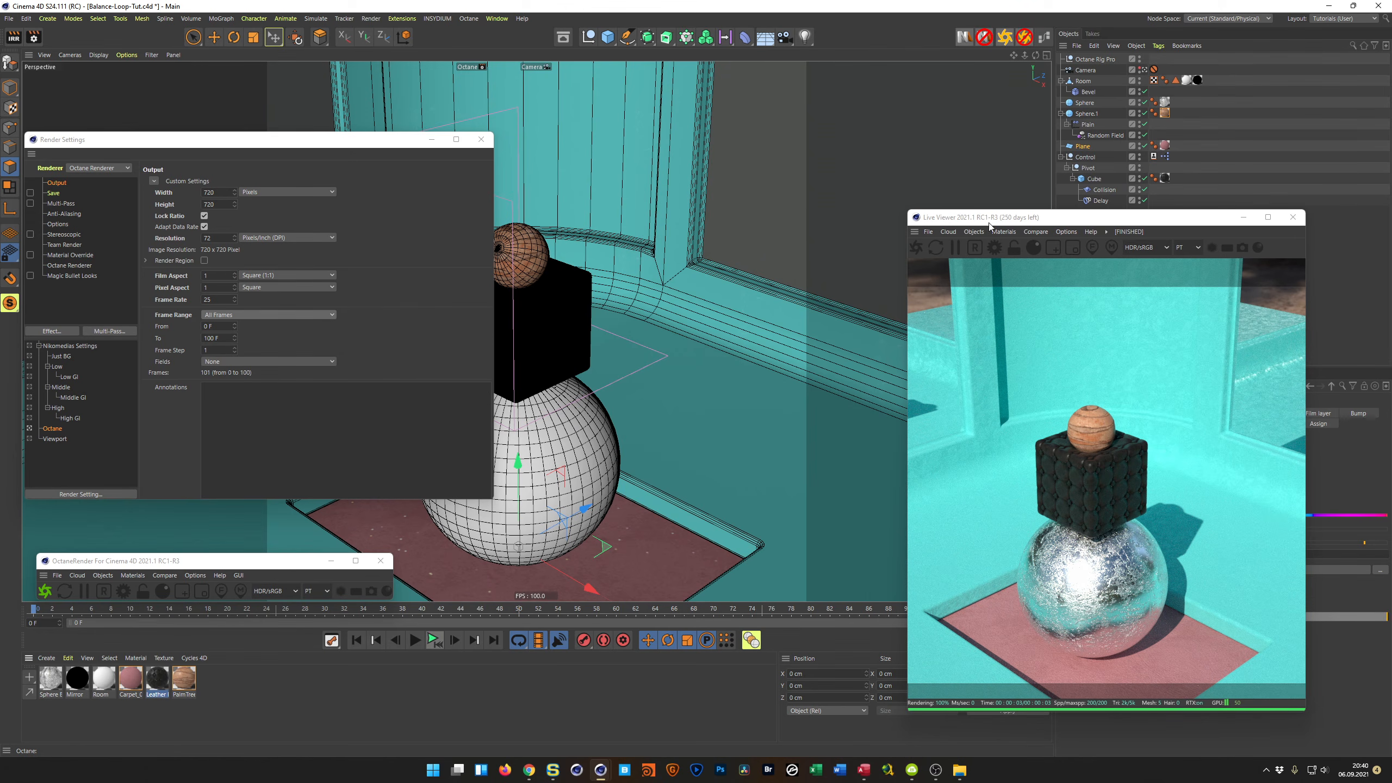
pyautogui.click(1042, 40)
pyautogui.moveTo(628, 149); pyautogui.dragTo(616, 135)
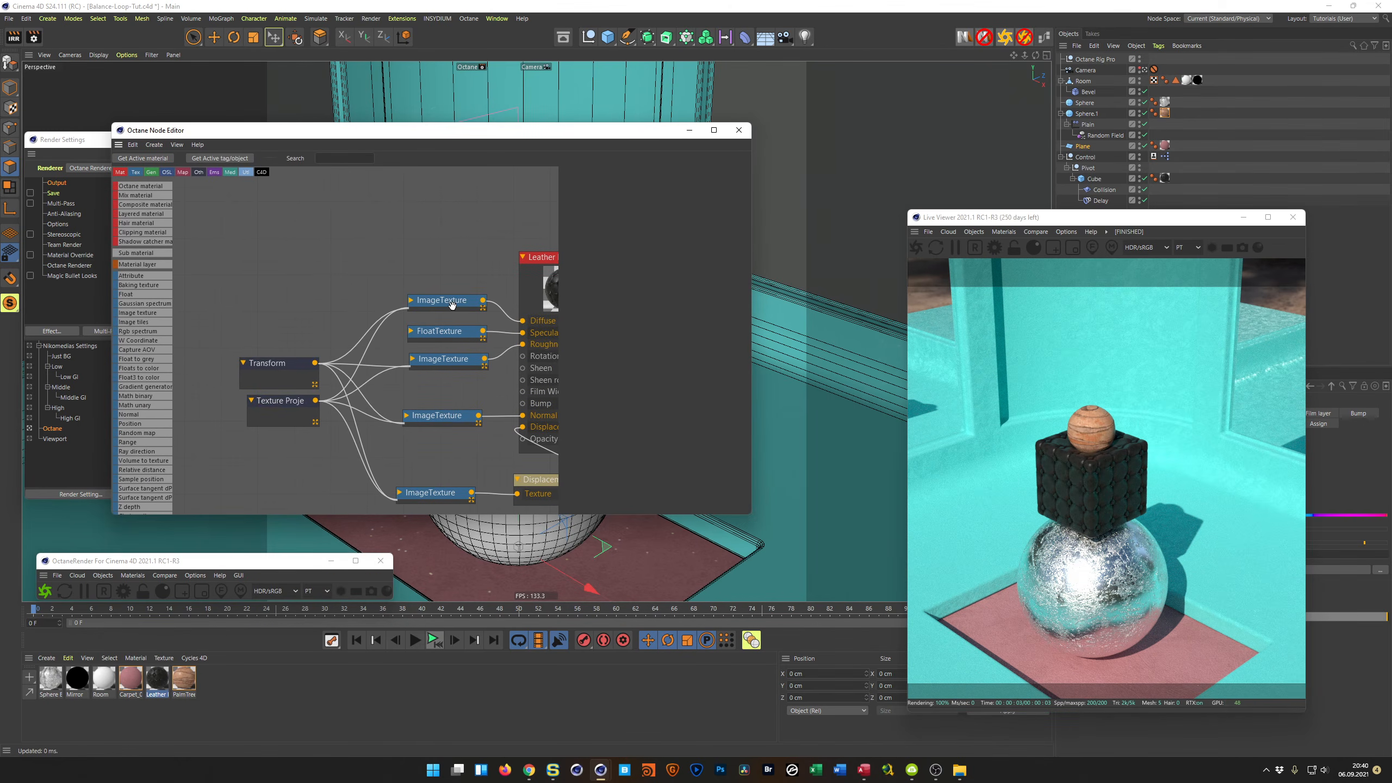
pyautogui.click(280, 404)
pyautogui.click(275, 366)
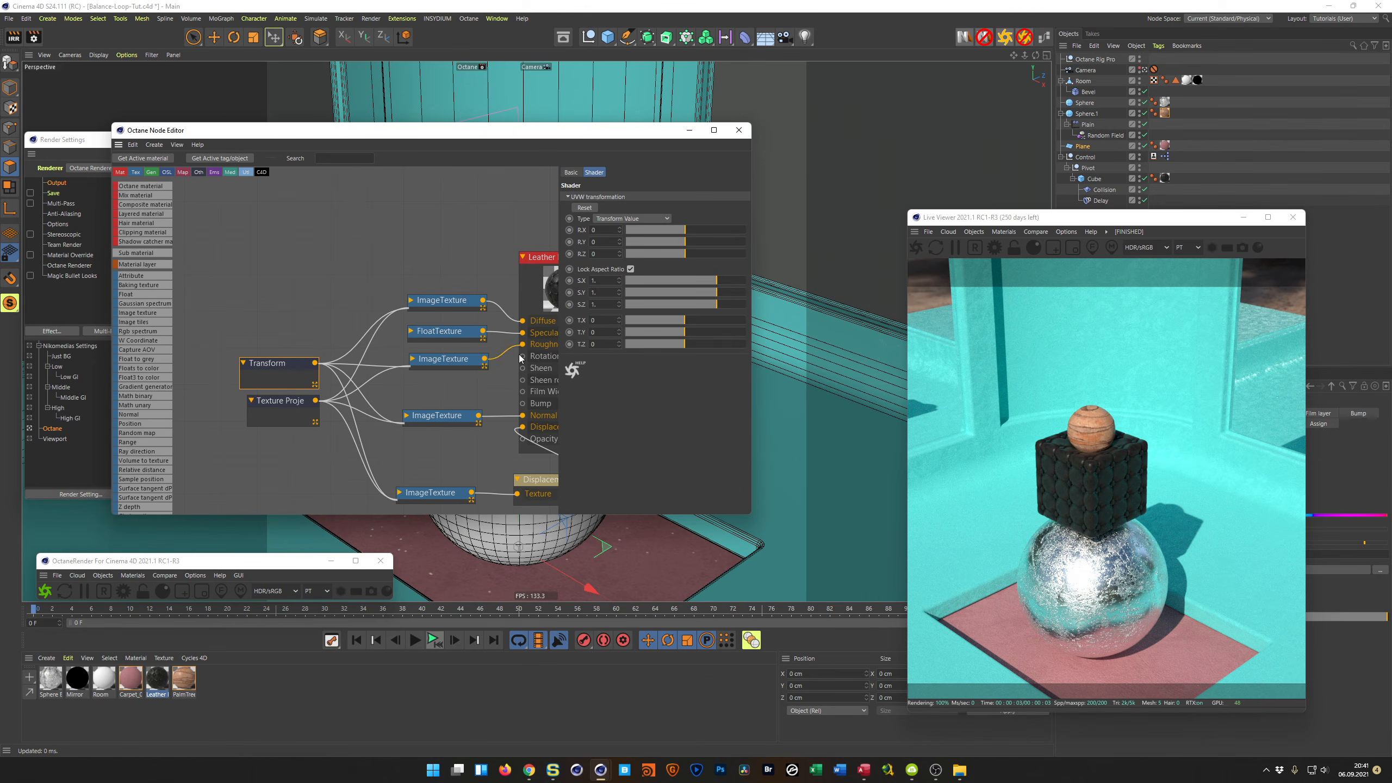
pyautogui.click(603, 280)
pyautogui.write('1.5')
pyautogui.press('Return')
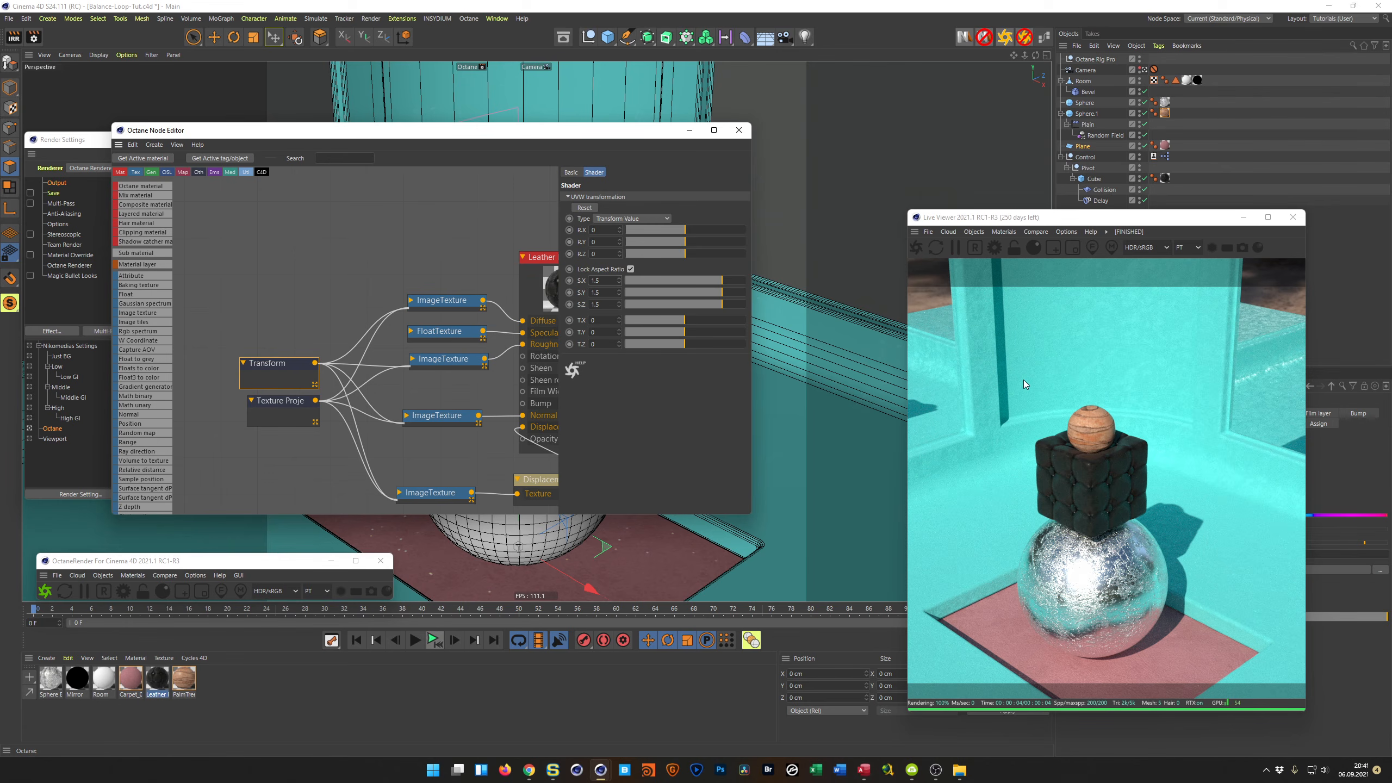
# Play the animation to check the rescaled leather on the cube, and return to frame 0
pyautogui.click(415, 641)
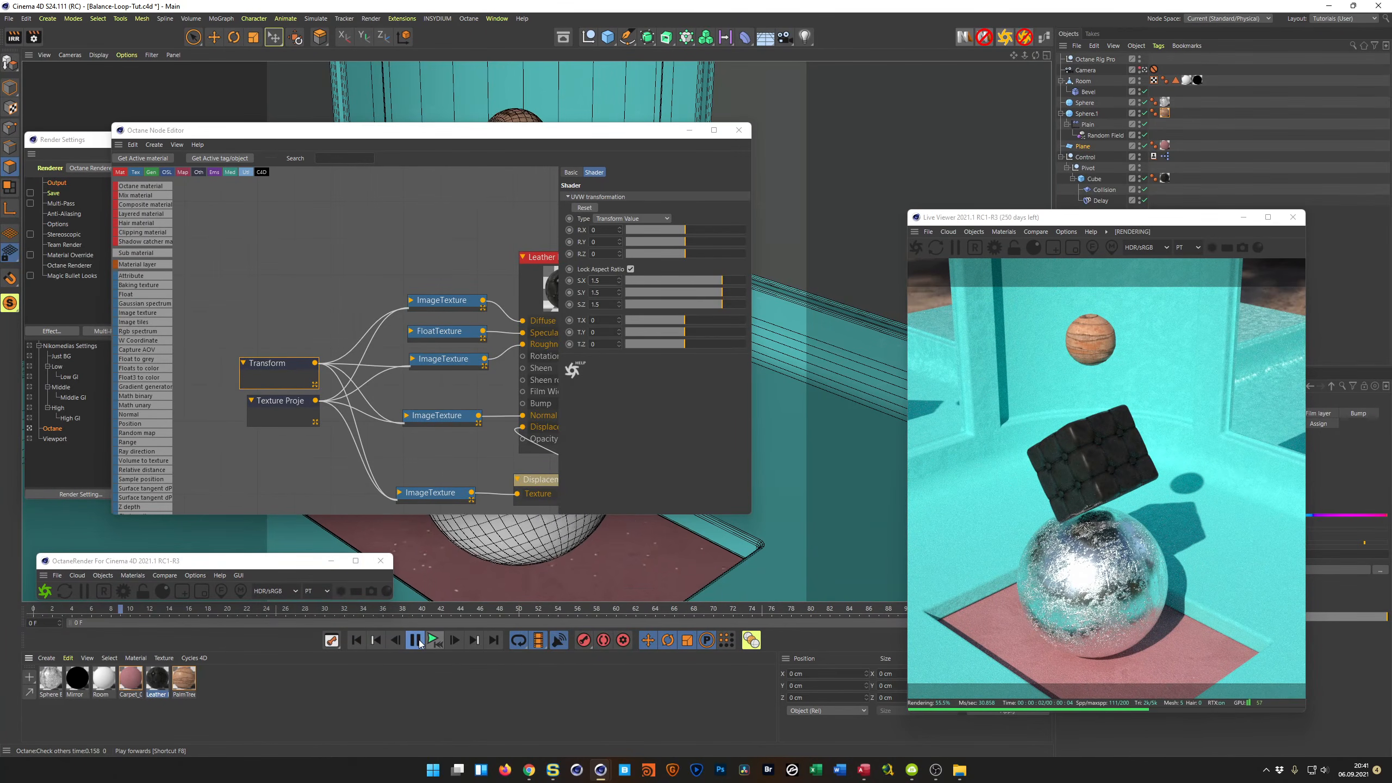
pyautogui.click(418, 640)
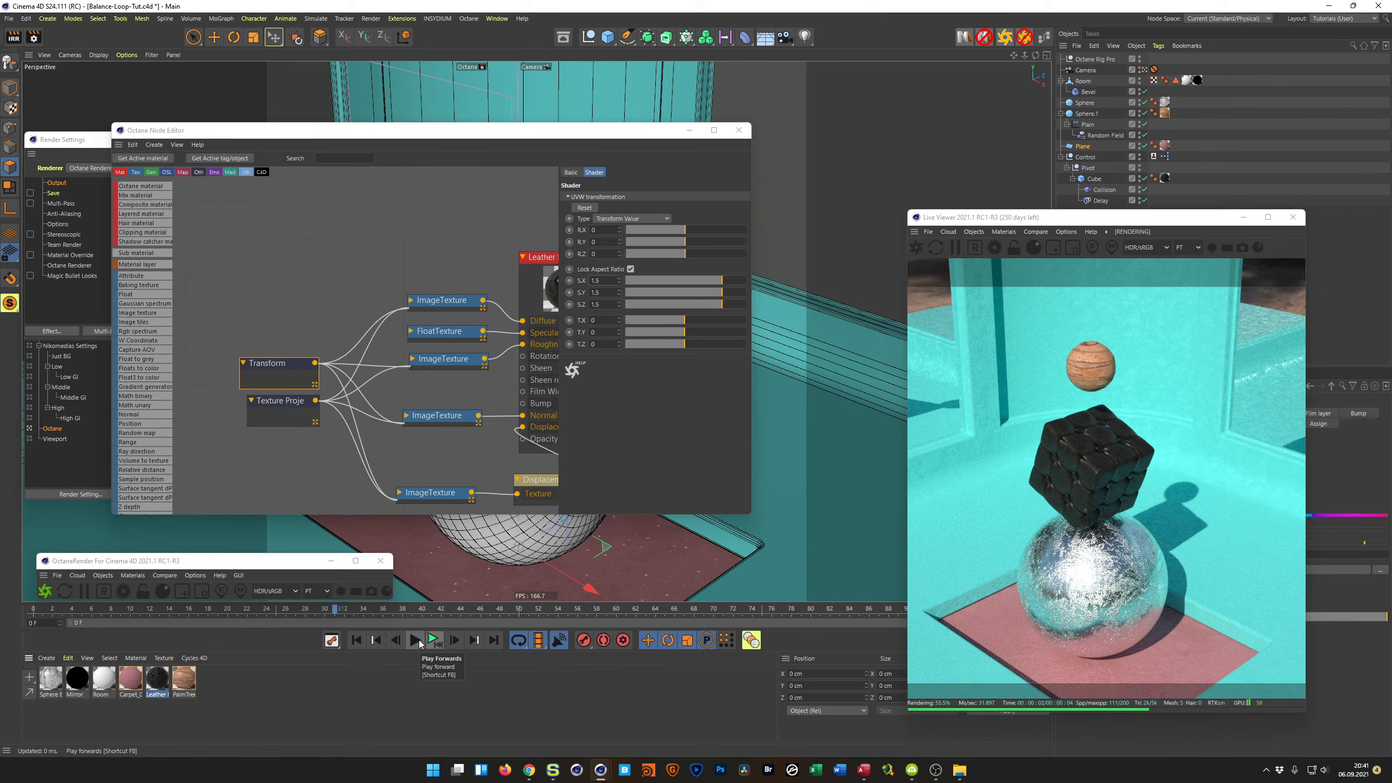
pyautogui.click(356, 640)
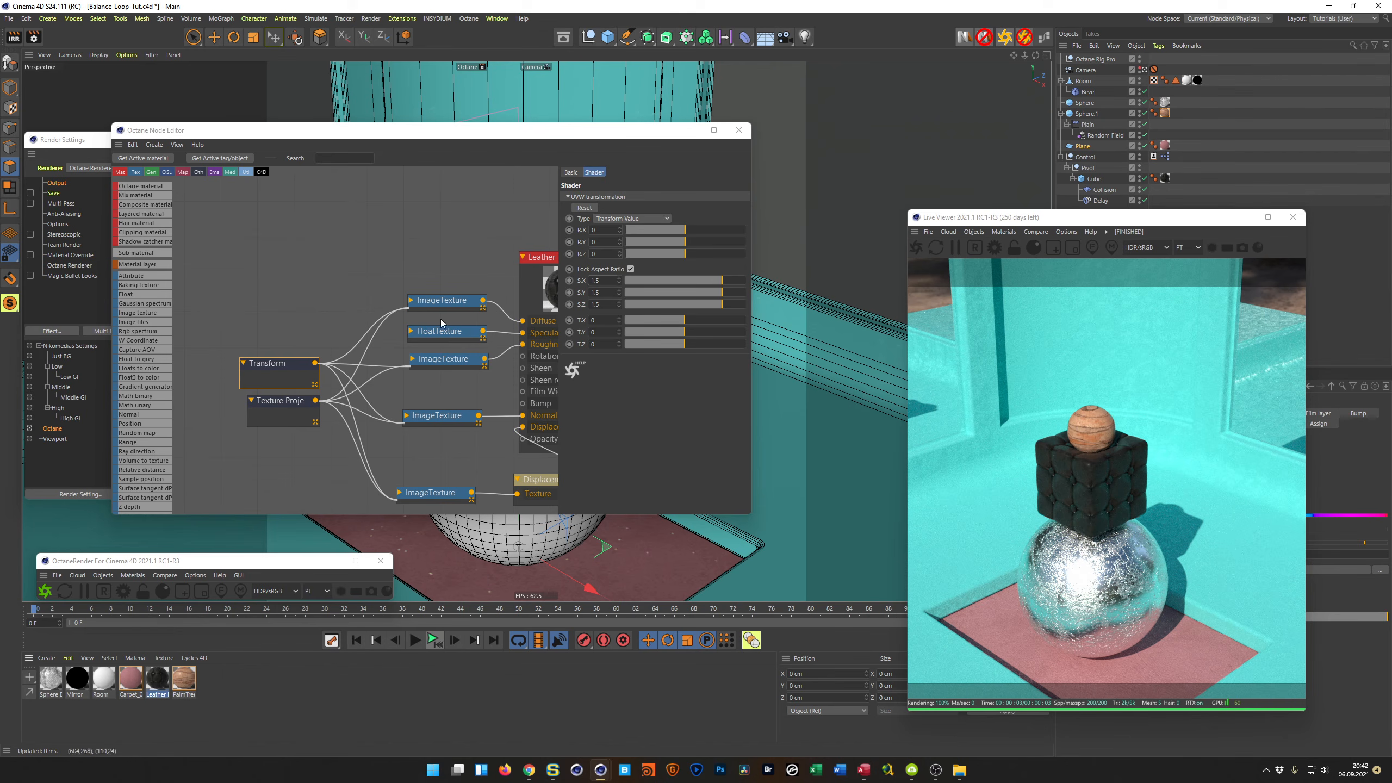
# Move the Leather material's diffuse ImageTexture node away from the others and preview its image
pyautogui.click(441, 284)
pyautogui.moveTo(436, 302); pyautogui.dragTo(416, 212)
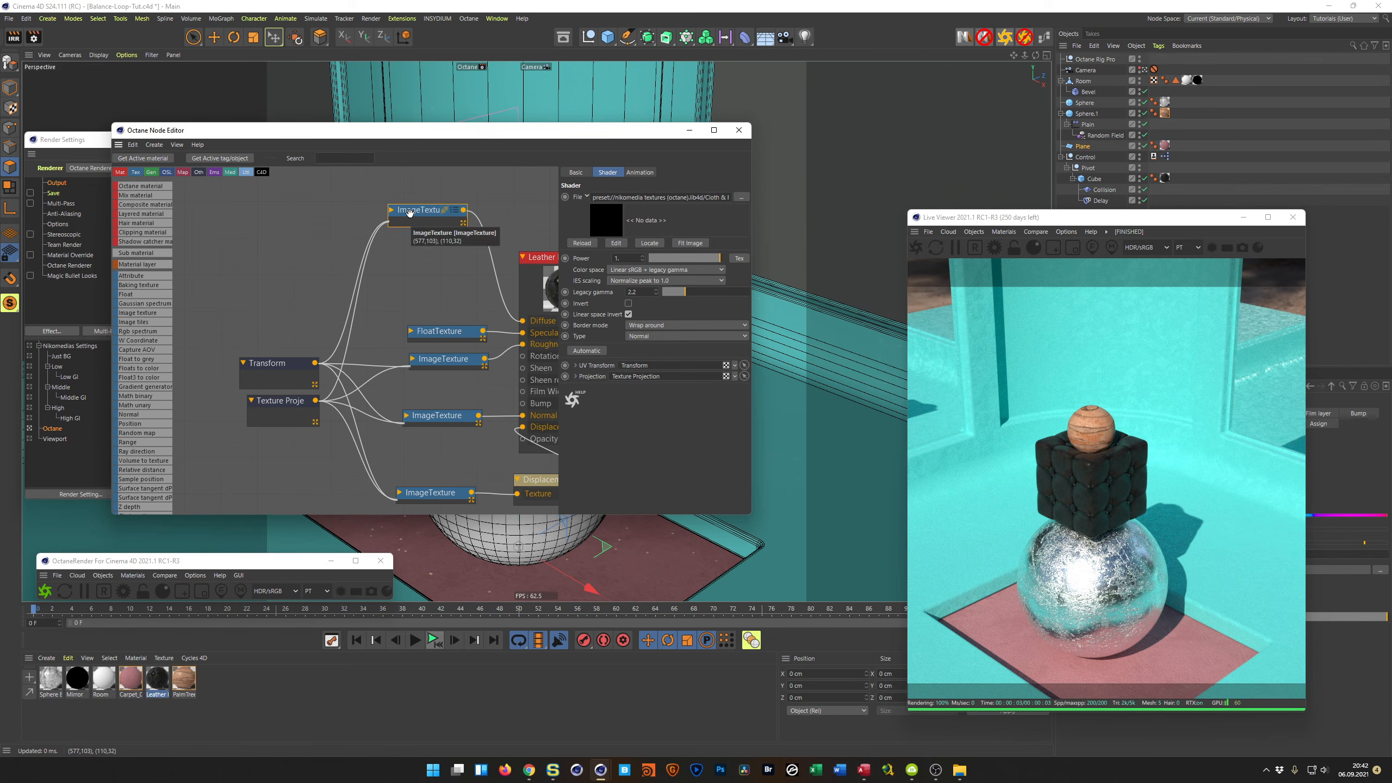
pyautogui.doubleClick(411, 211)
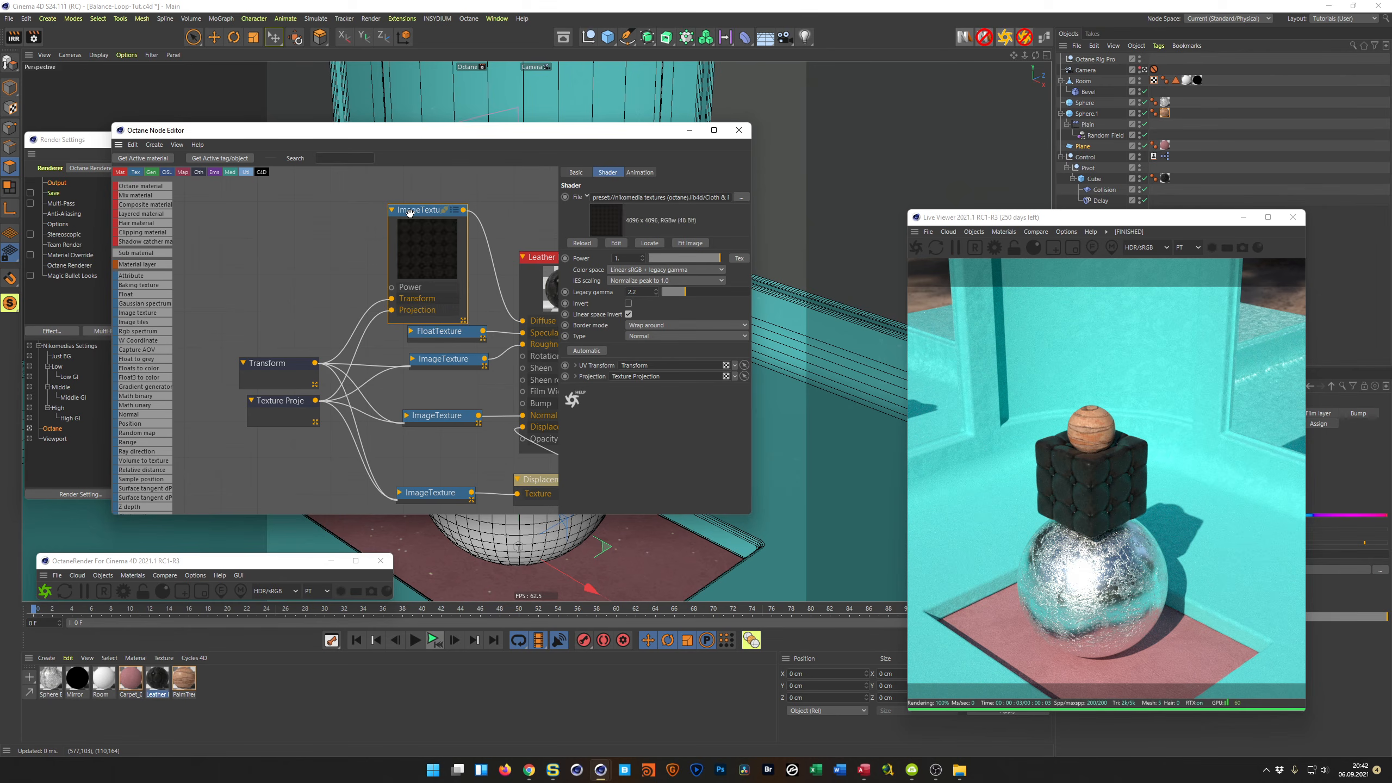
pyautogui.doubleClick(409, 211)
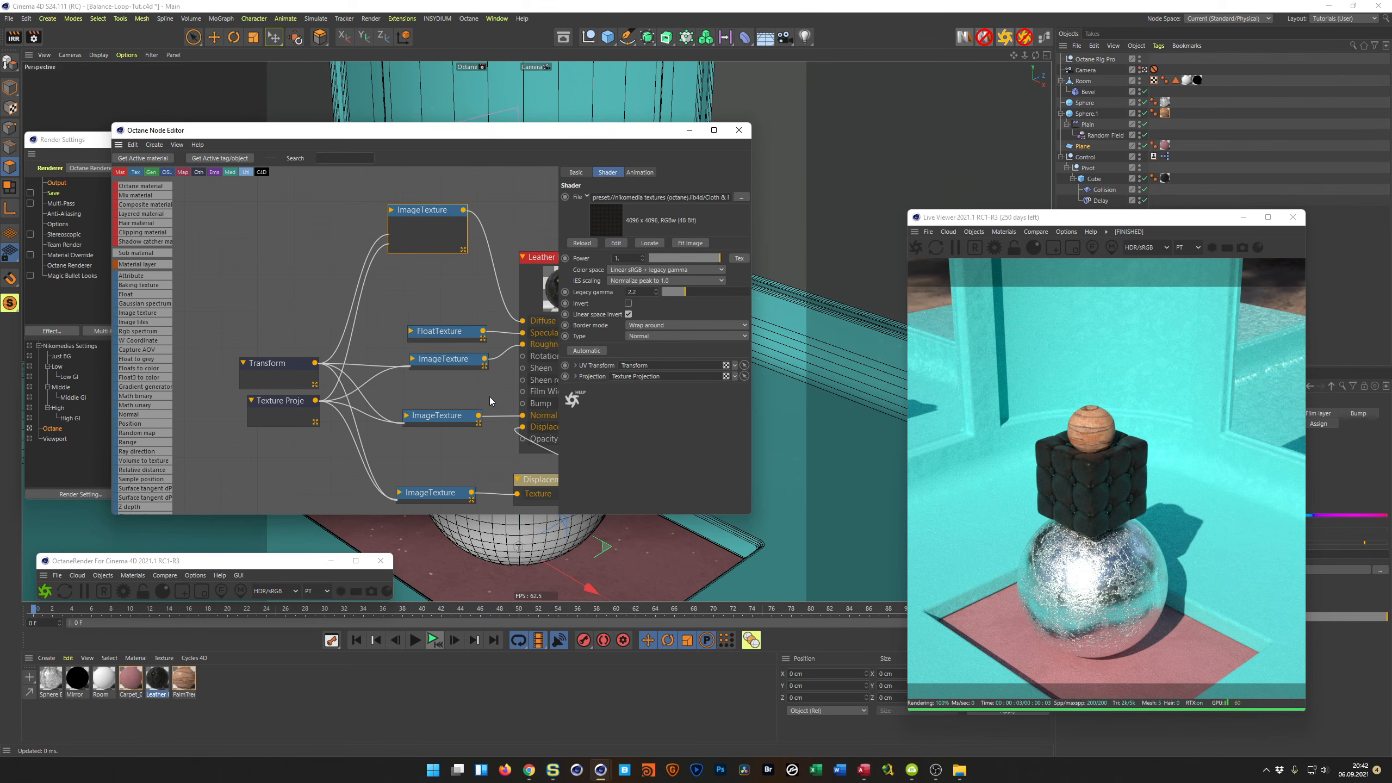
# Connect a new Float texture to the Leather material's Film Width input and place it among the texture nodes
pyautogui.moveTo(523, 391); pyautogui.dragTo(483, 388)
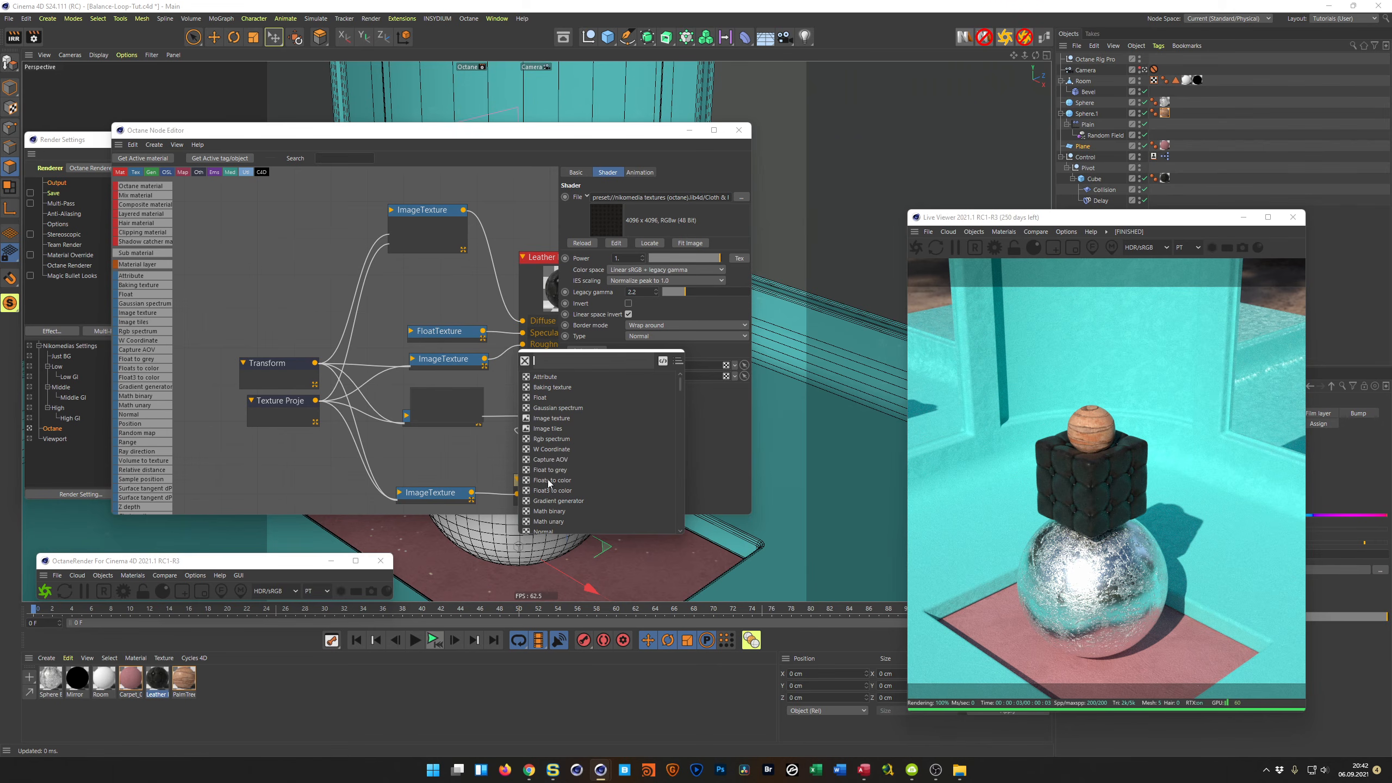
pyautogui.click(543, 398)
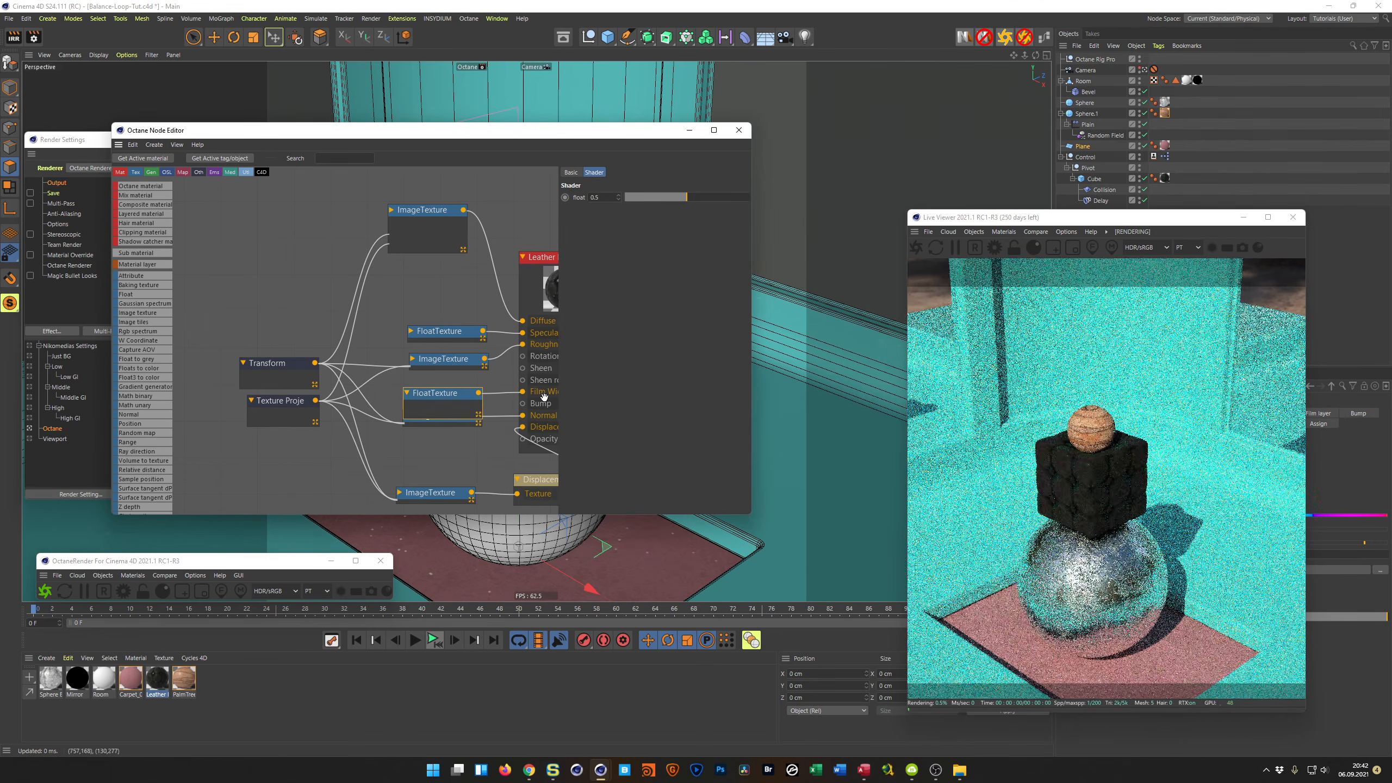
pyautogui.moveTo(453, 387); pyautogui.dragTo(453, 380)
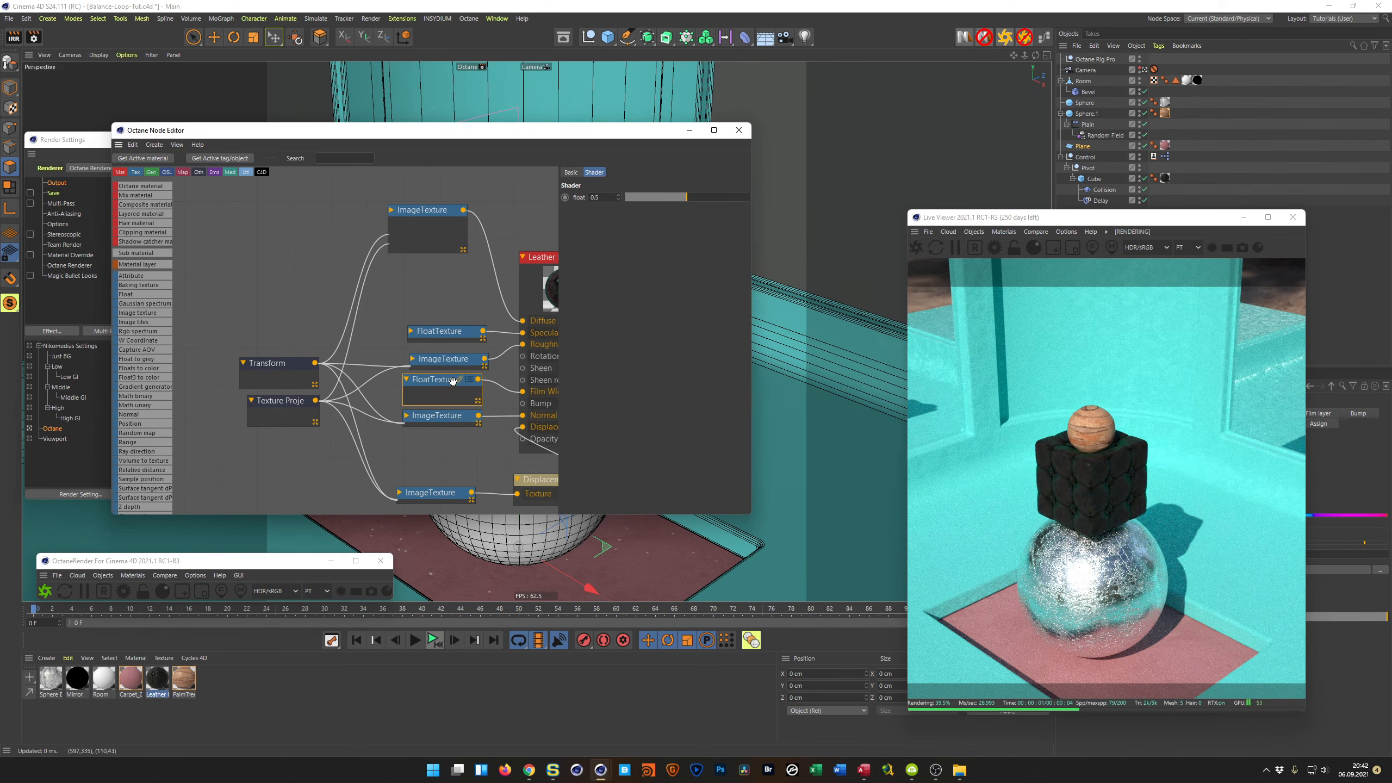
# Check the node editor settings and delete the Float texture from the Leather material's Film Width input
pyautogui.click(133, 145)
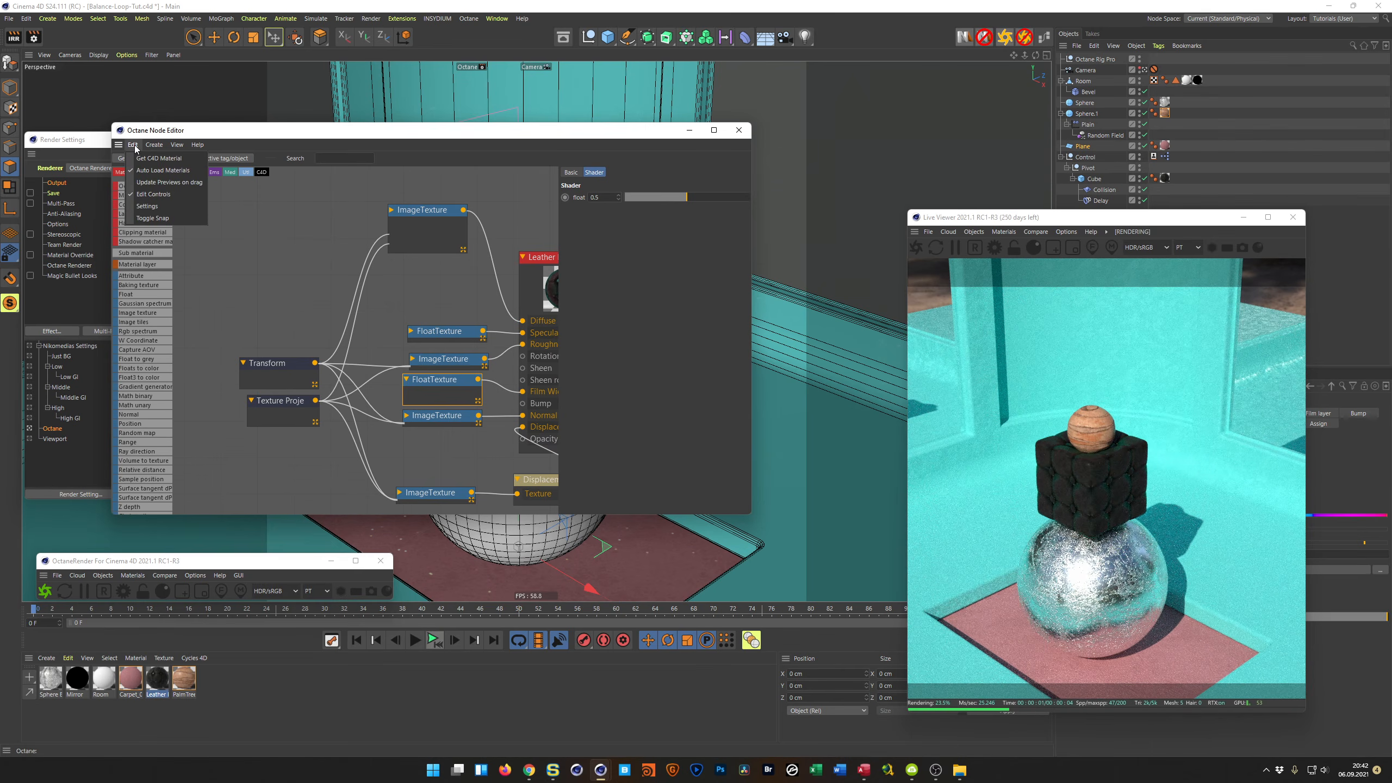
pyautogui.click(142, 205)
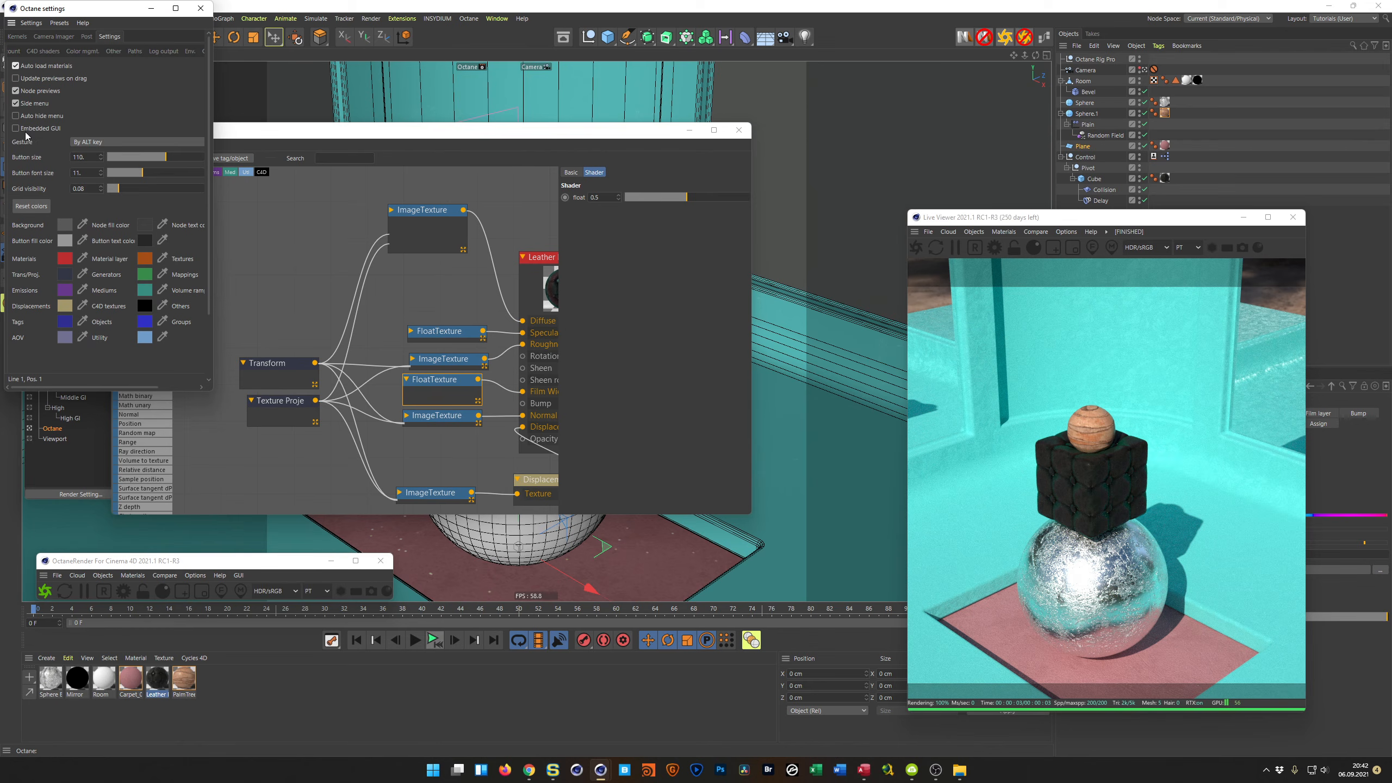
pyautogui.click(201, 8)
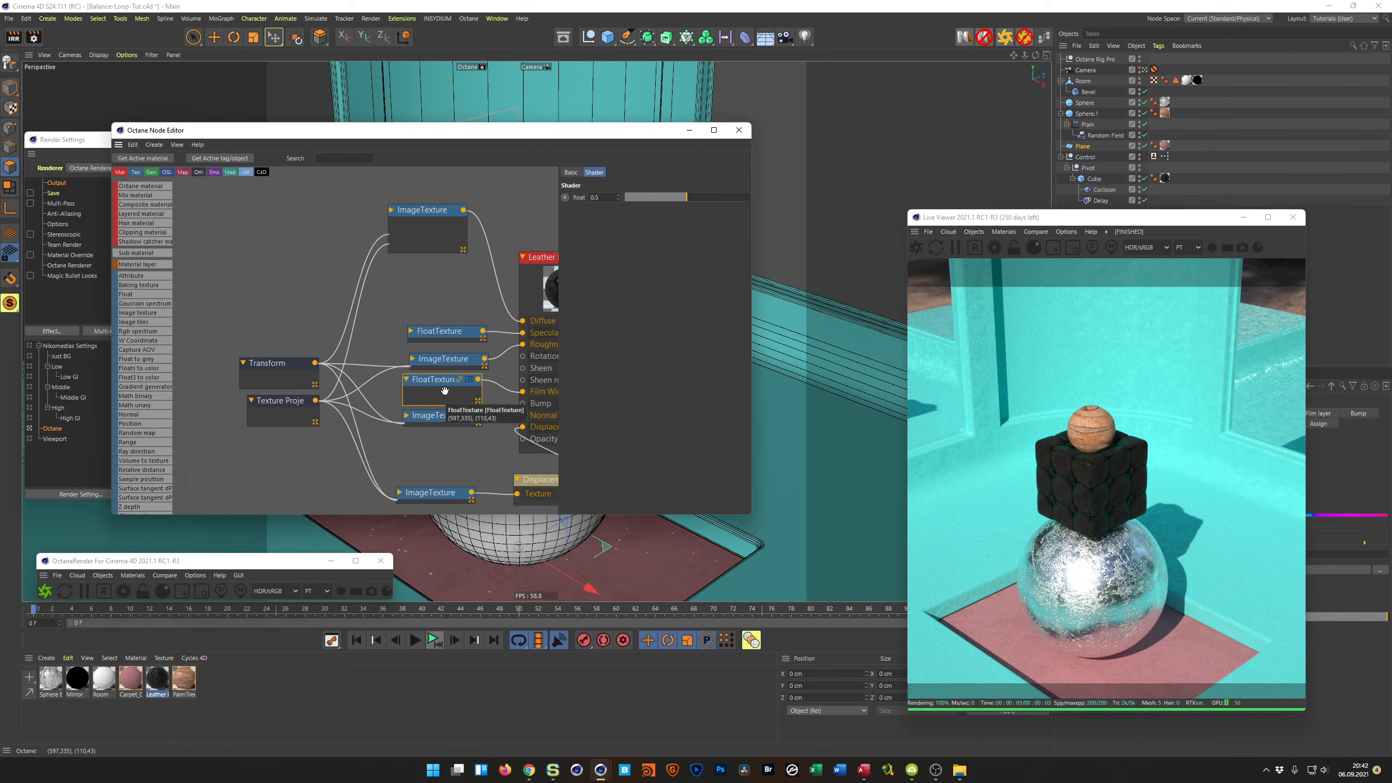
pyautogui.press('Delete')
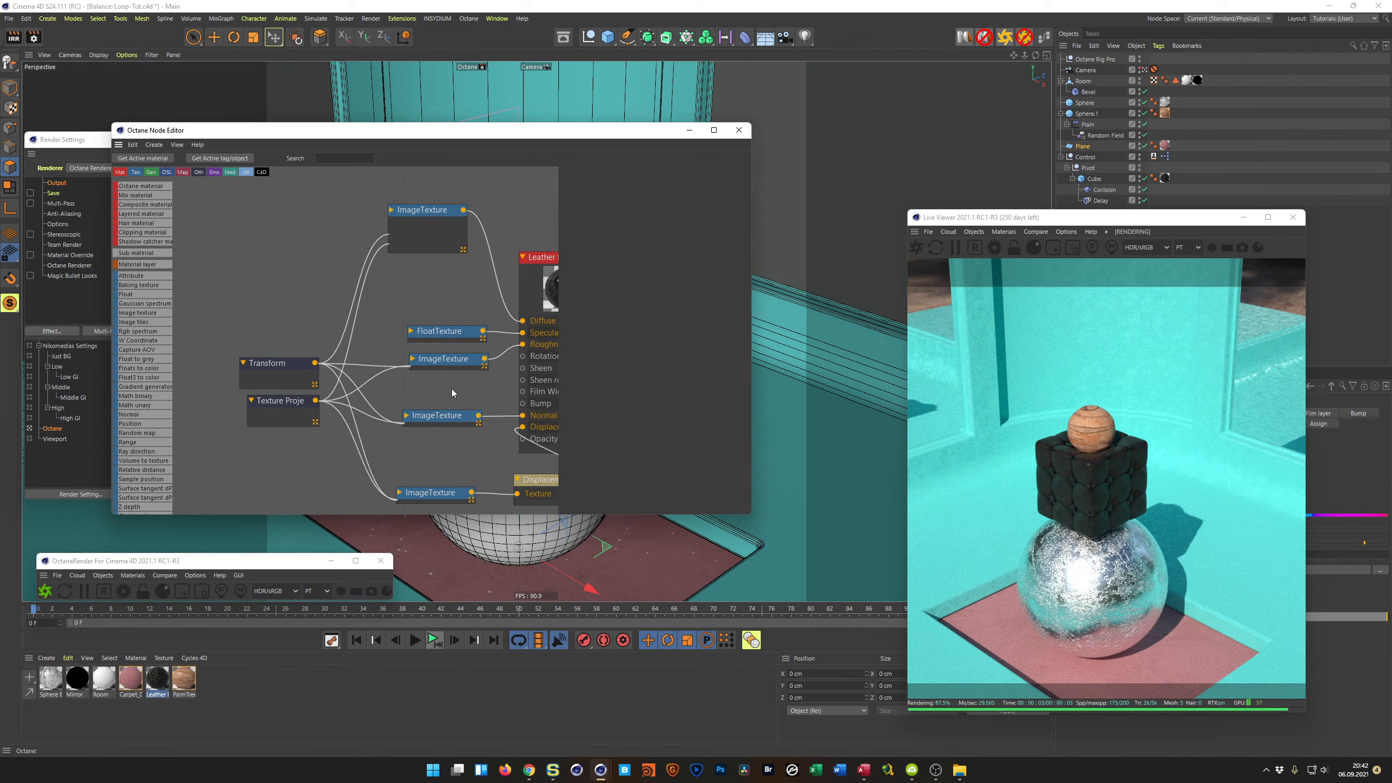
# Open the big sphere's material in the node editor and spread out its FloatTexture, ImageTexture and ColorCorrection nodes
pyautogui.click(51, 680)
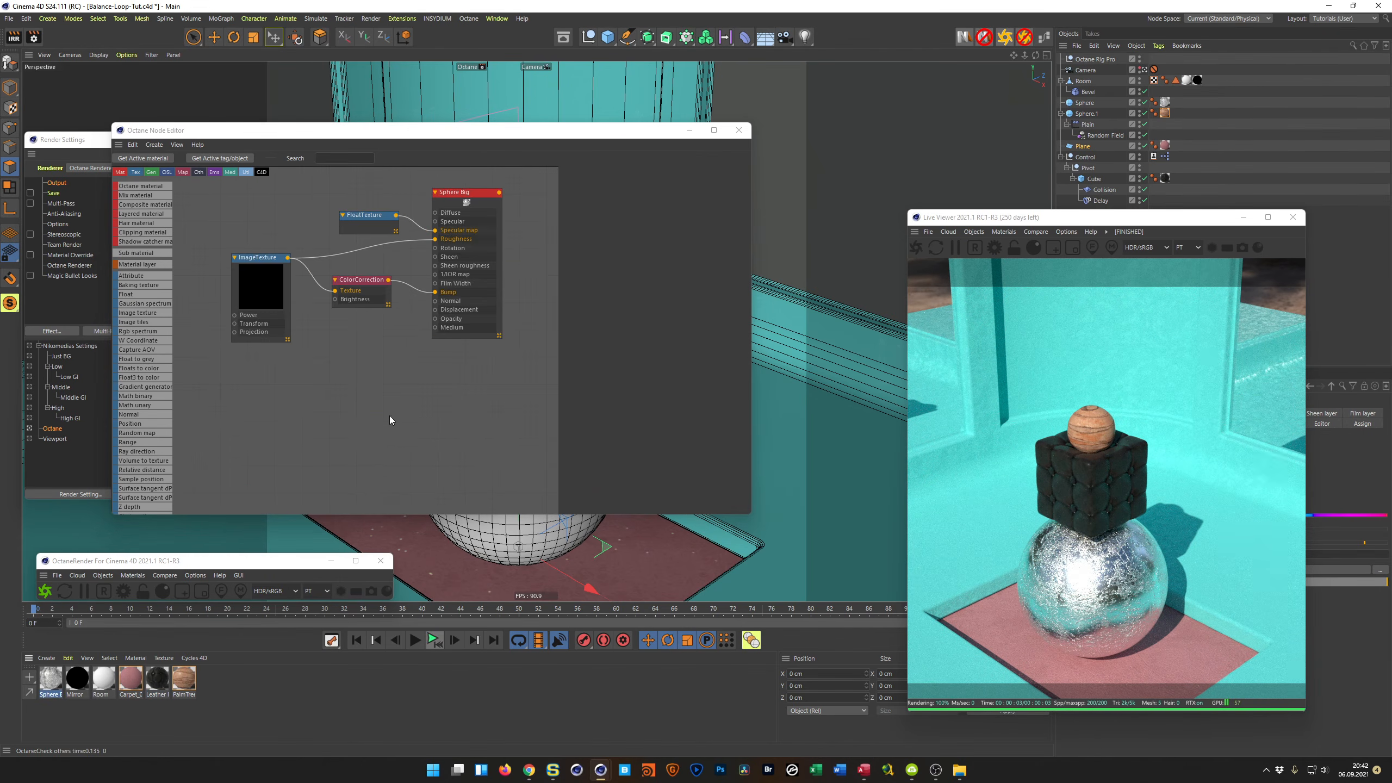
pyautogui.moveTo(371, 281); pyautogui.dragTo(378, 315)
pyautogui.moveTo(372, 214); pyautogui.dragTo(372, 198)
pyautogui.moveTo(270, 261); pyautogui.dragTo(246, 246)
pyautogui.moveTo(359, 315)
pyautogui.mouseDown()
pyautogui.moveTo(310, 317)
pyautogui.moveTo(340, 317)
pyautogui.mouseUp()
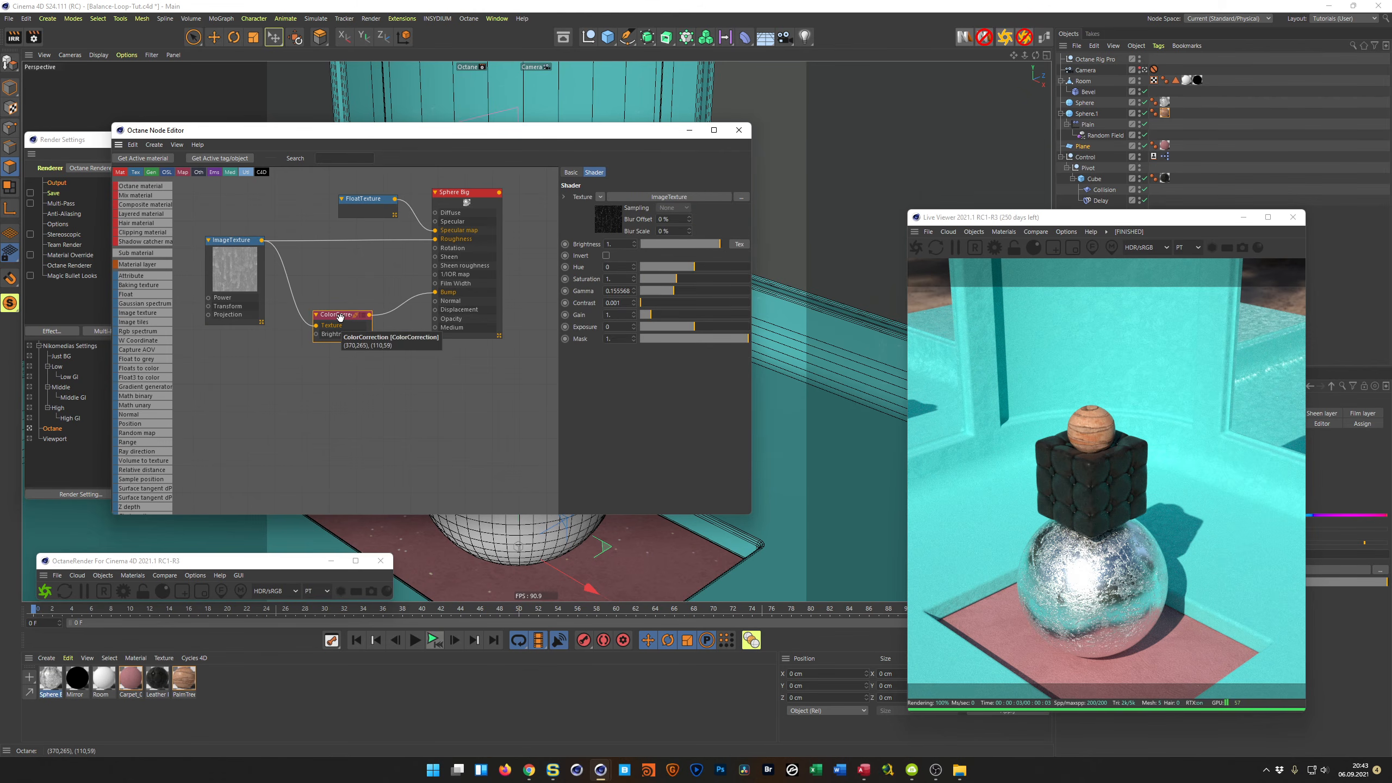